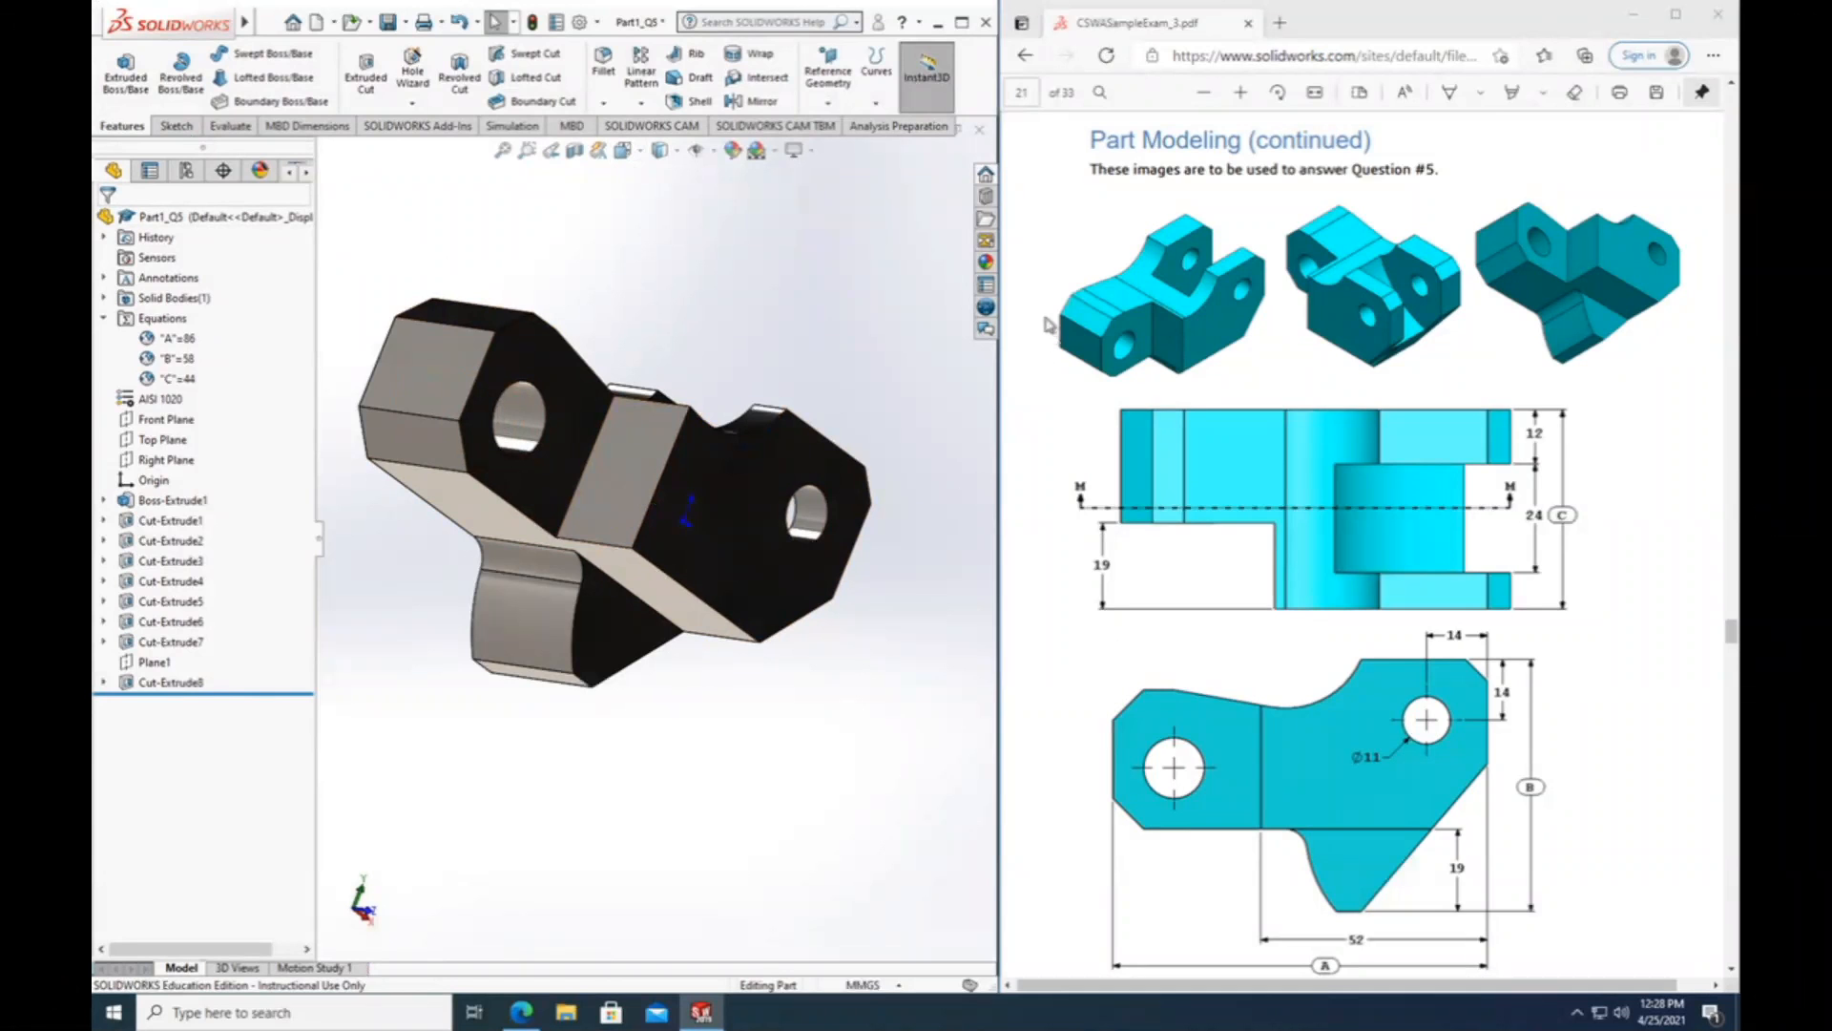
# Compare the finished tool block from all sides with the Question #5 drawings and the Step 3 parameters in the exam PDF.
pyautogui.moveTo(807, 725); pyautogui.dragTo(685, 758, button='middle')
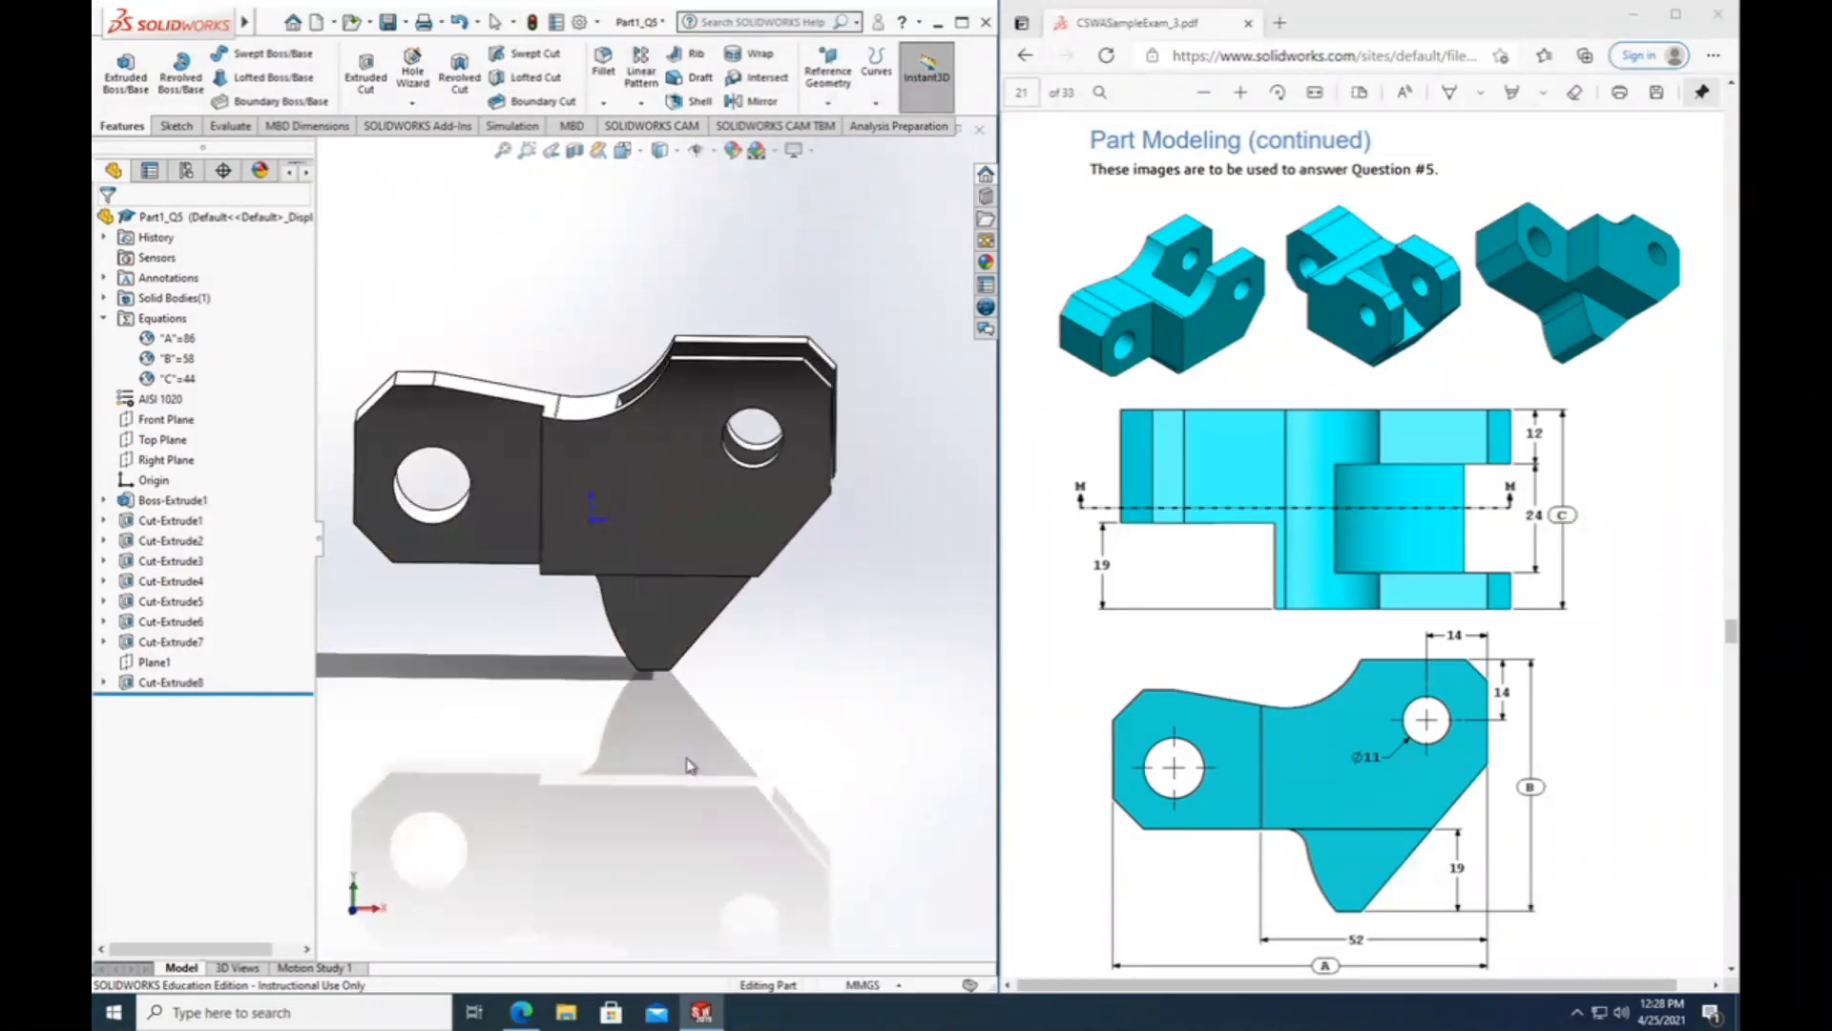
pyautogui.moveTo(725, 719); pyautogui.dragTo(916, 716, button='middle')
pyautogui.scroll(-7, 1203, 590)
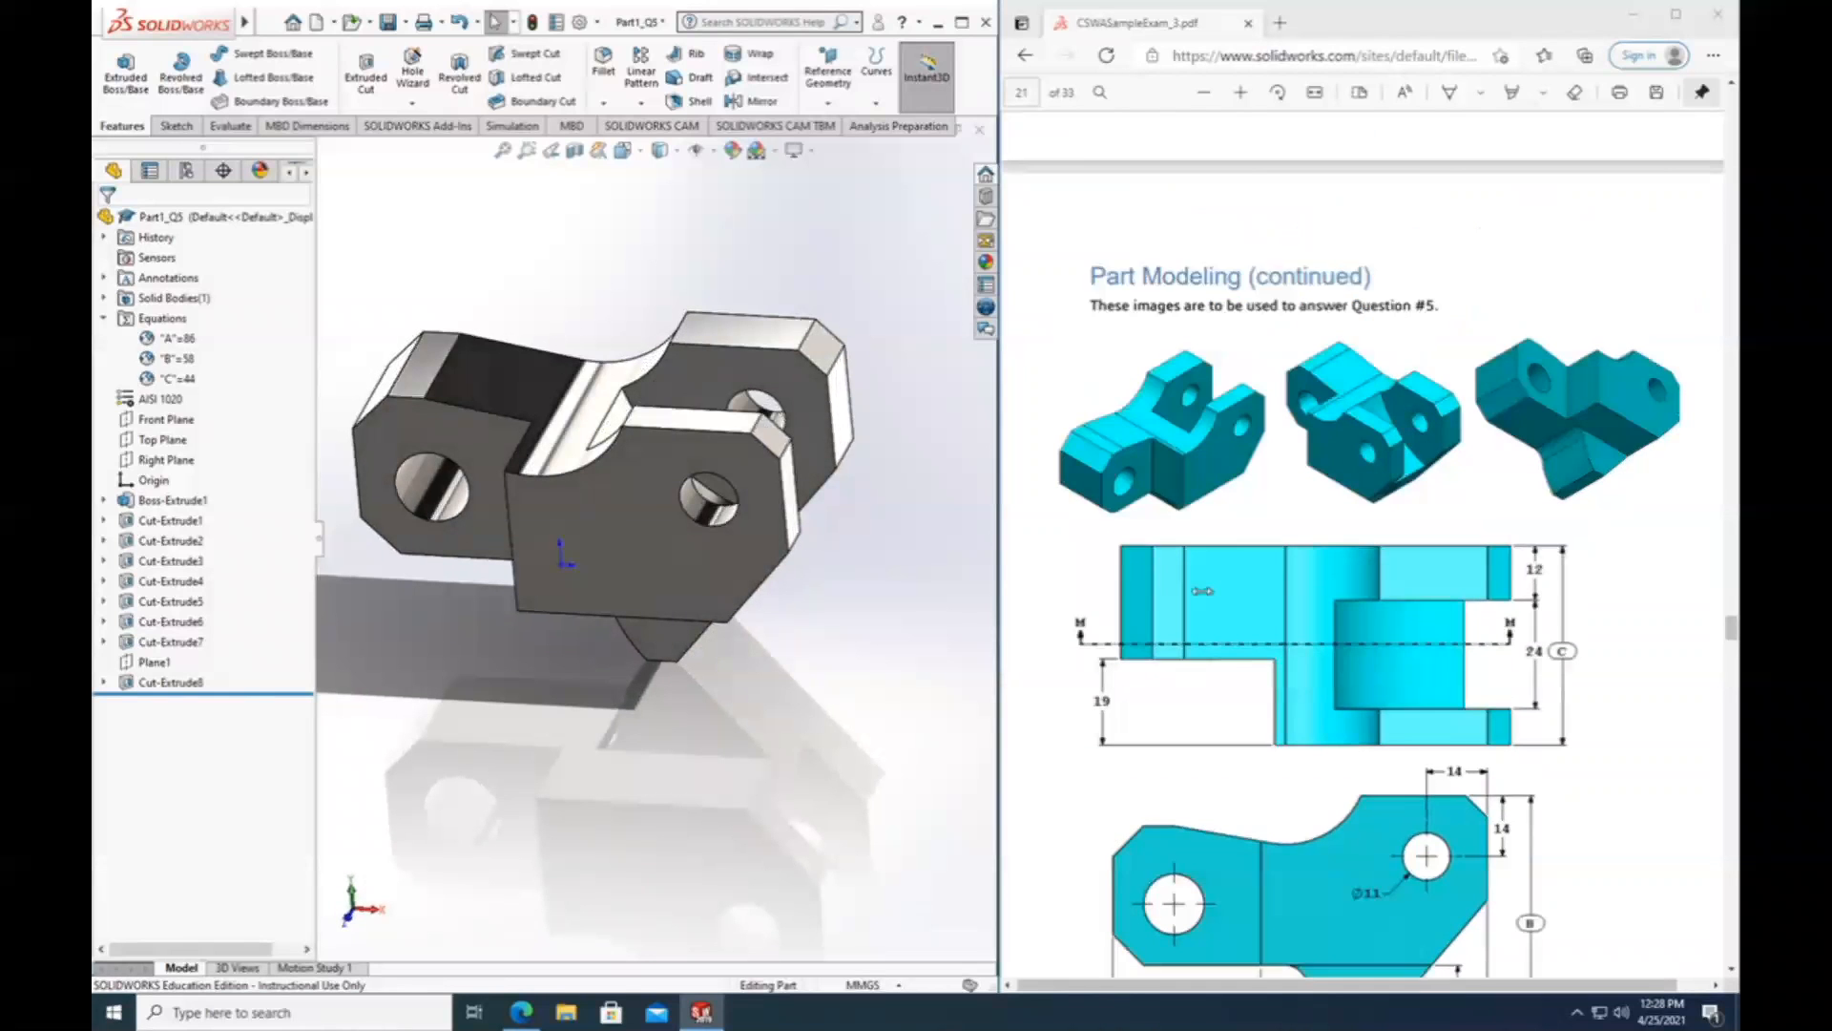
pyautogui.scroll(-8, 1195, 595)
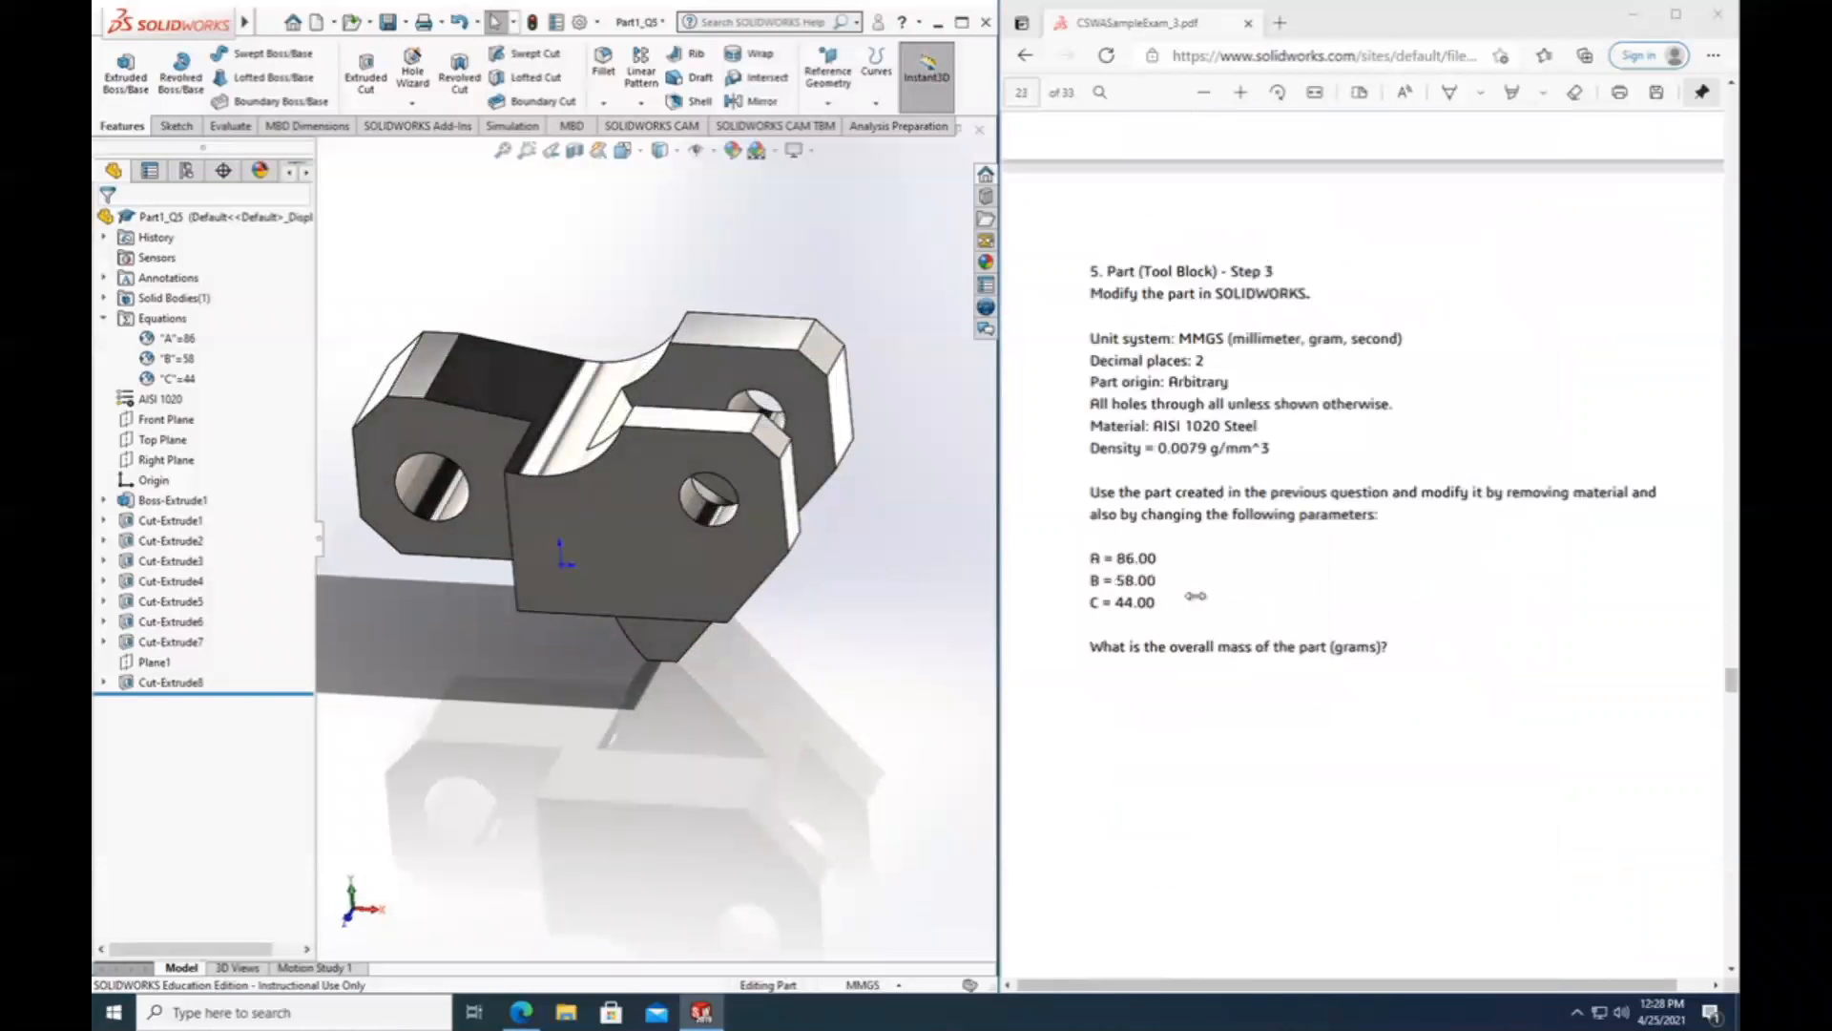
pyautogui.scroll(10, 1190, 559)
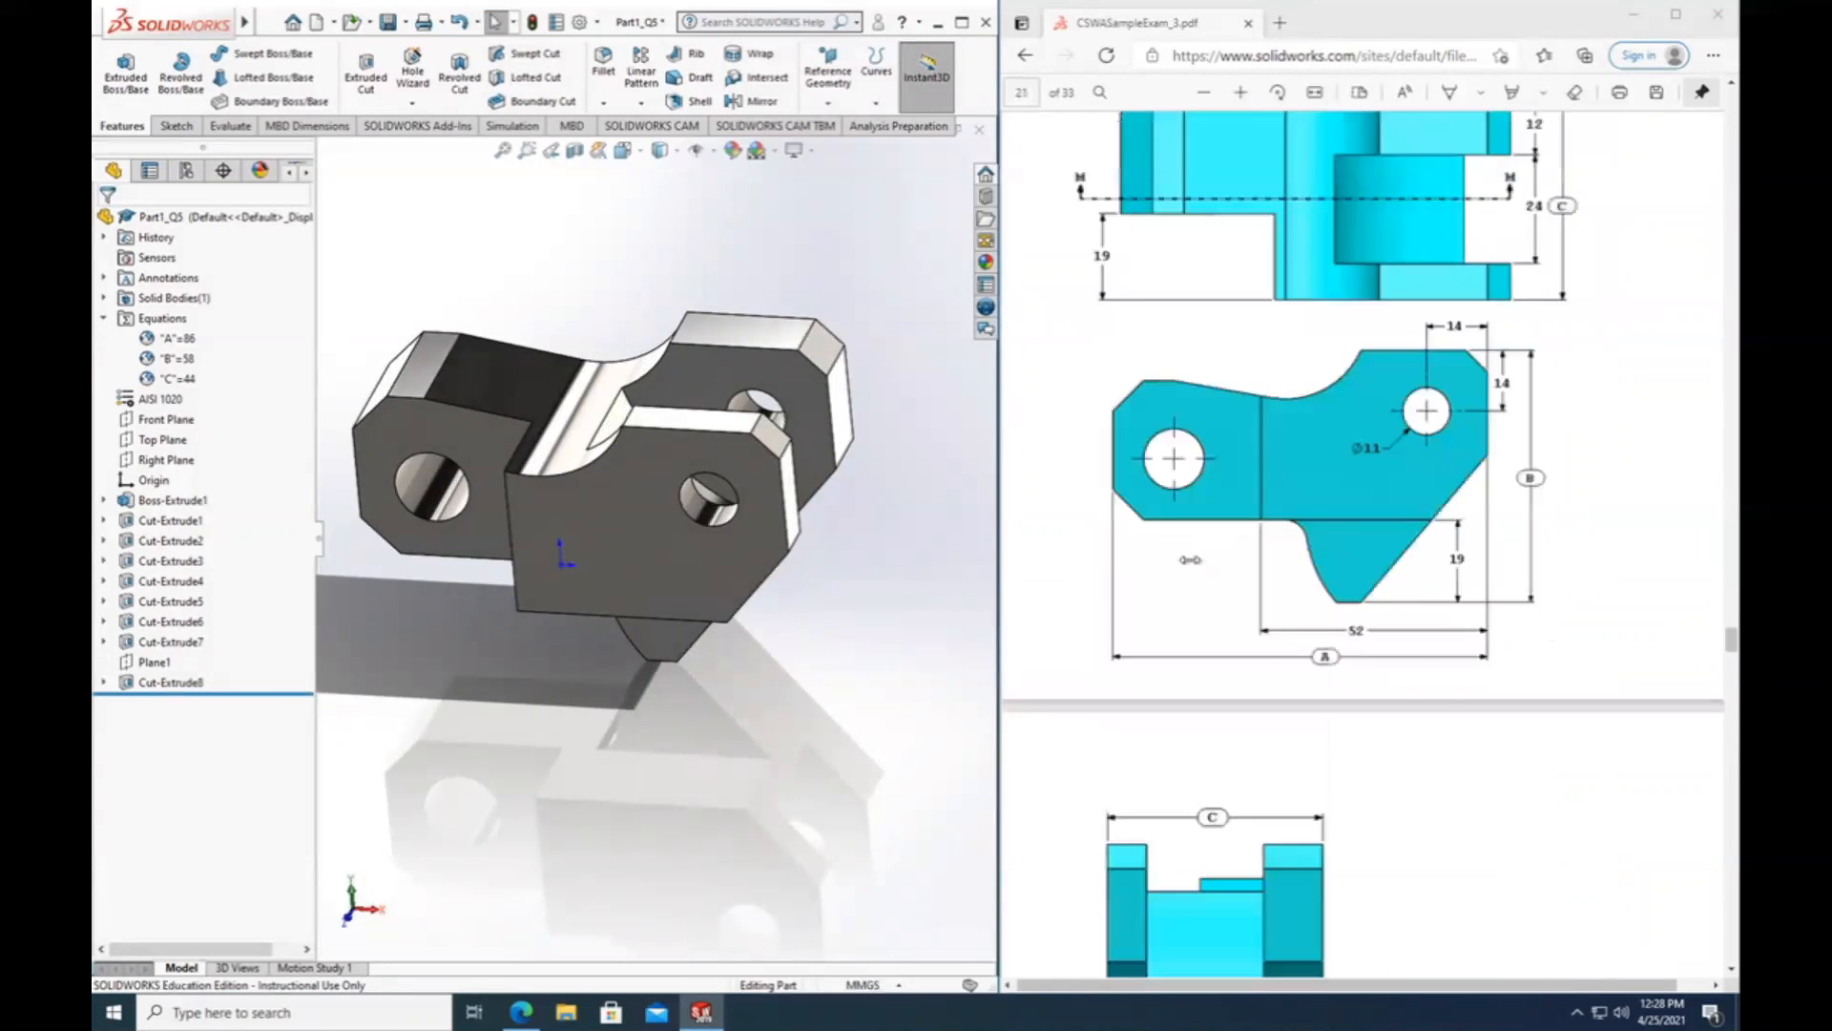
pyautogui.moveTo(778, 613); pyautogui.dragTo(797, 530, button='middle')
pyautogui.scroll(-10, 1298, 659)
pyautogui.scroll(-5, 1298, 658)
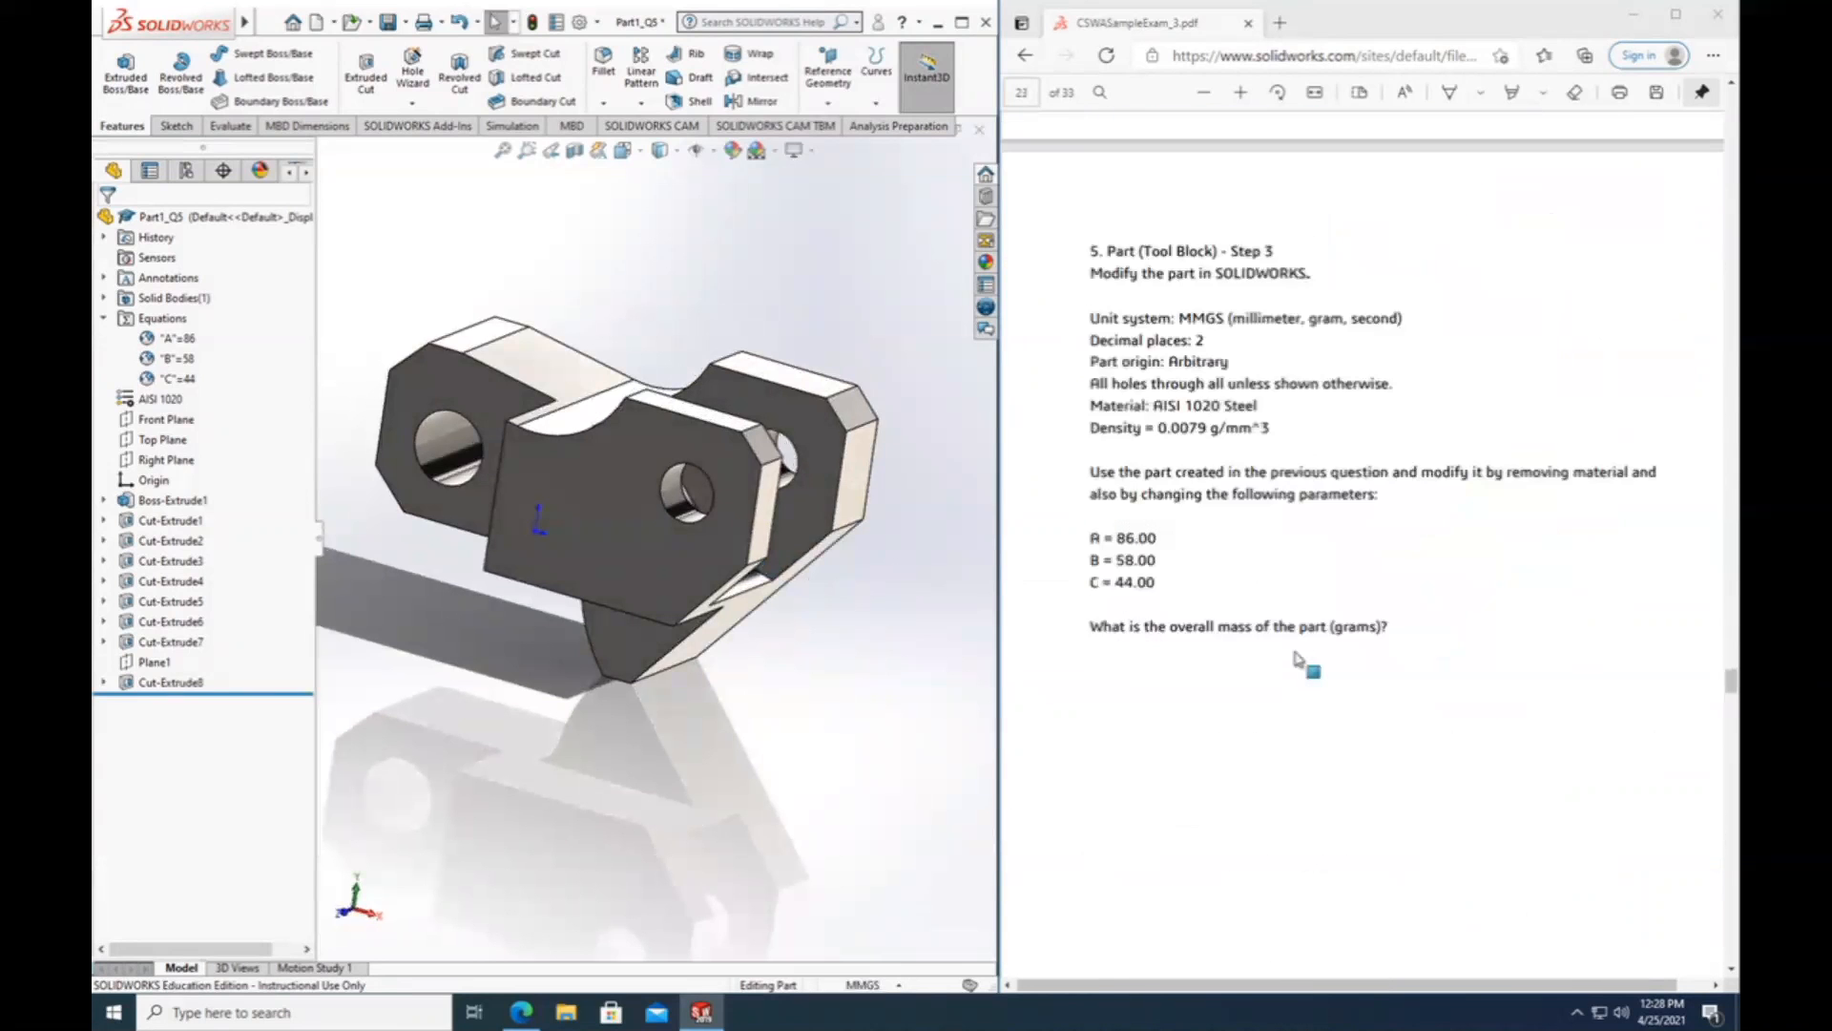
# Examine the Question #6 drawings in the exam PDF for the pocket that has to be cut.
pyautogui.scroll(-4, 1298, 659)
pyautogui.scroll(-7, 1294, 656)
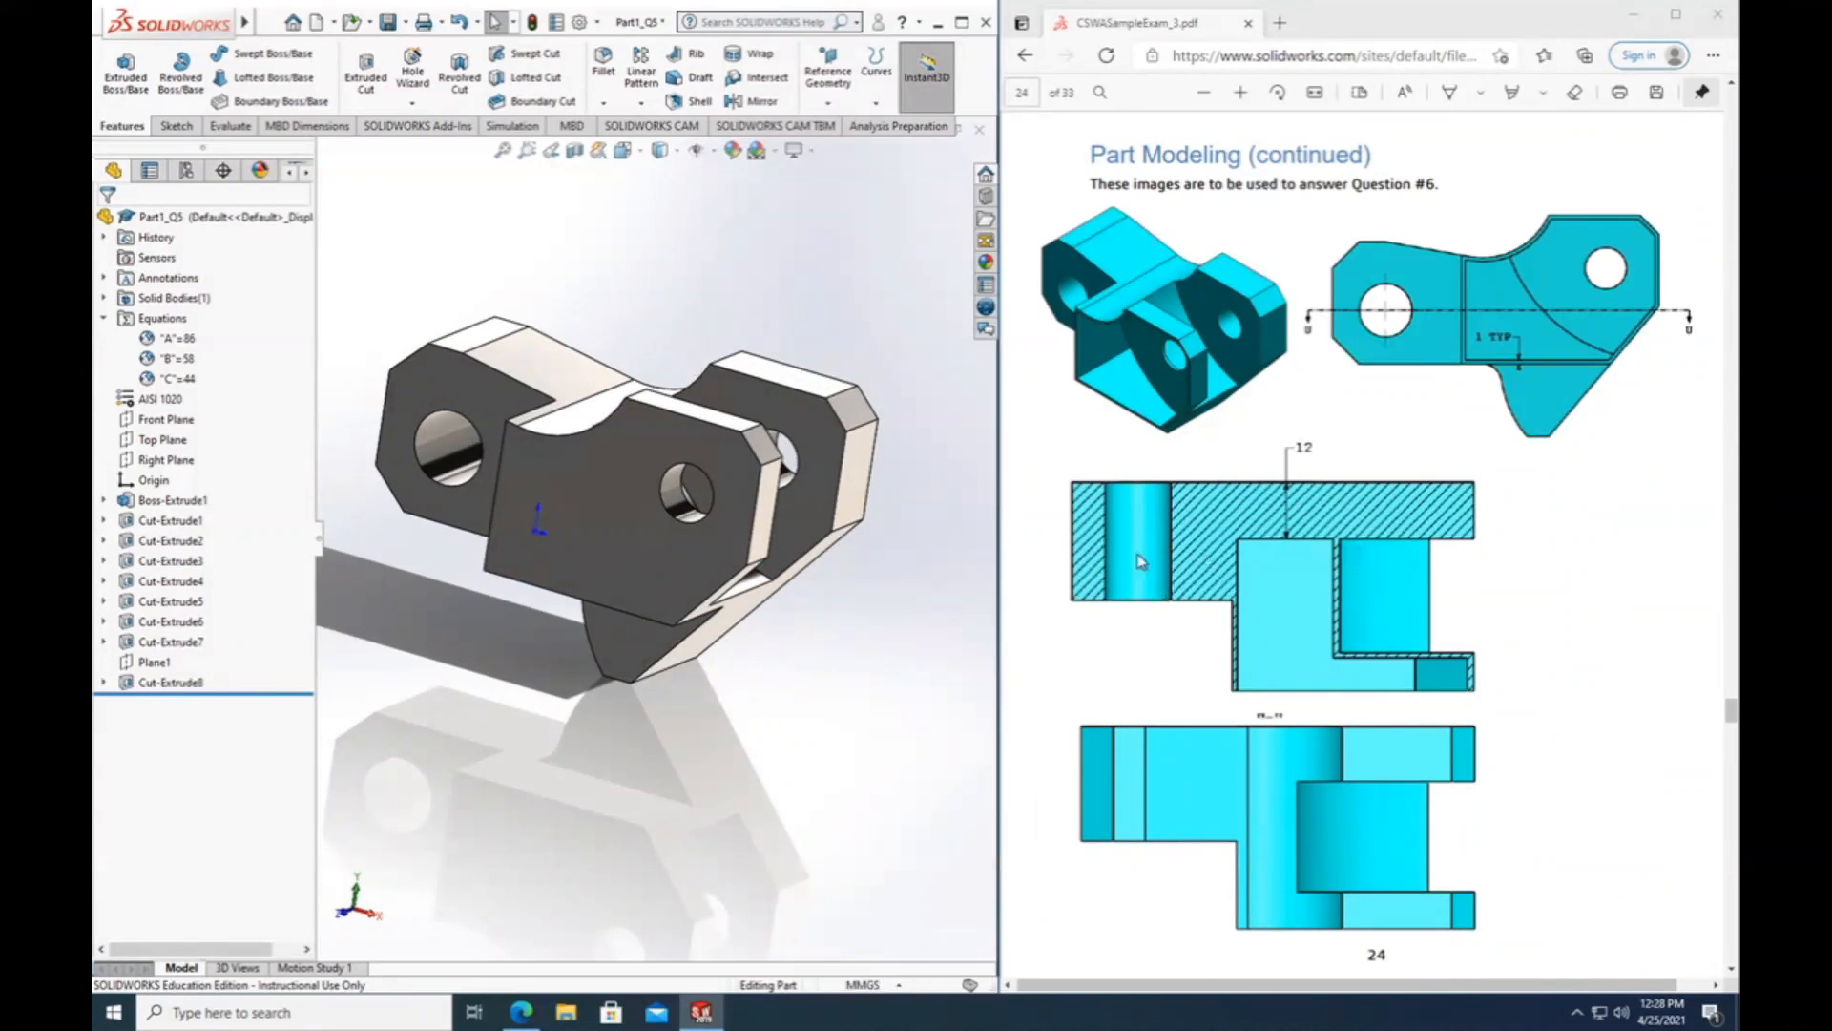
pyautogui.scroll(-5, 1176, 748)
pyautogui.scroll(7, 1176, 748)
pyautogui.scroll(-2, 1174, 748)
# Start a sketch on the outer face of the forked block and view the sketch plane straight on.
pyautogui.moveTo(585, 826); pyautogui.dragTo(702, 816, button='middle')
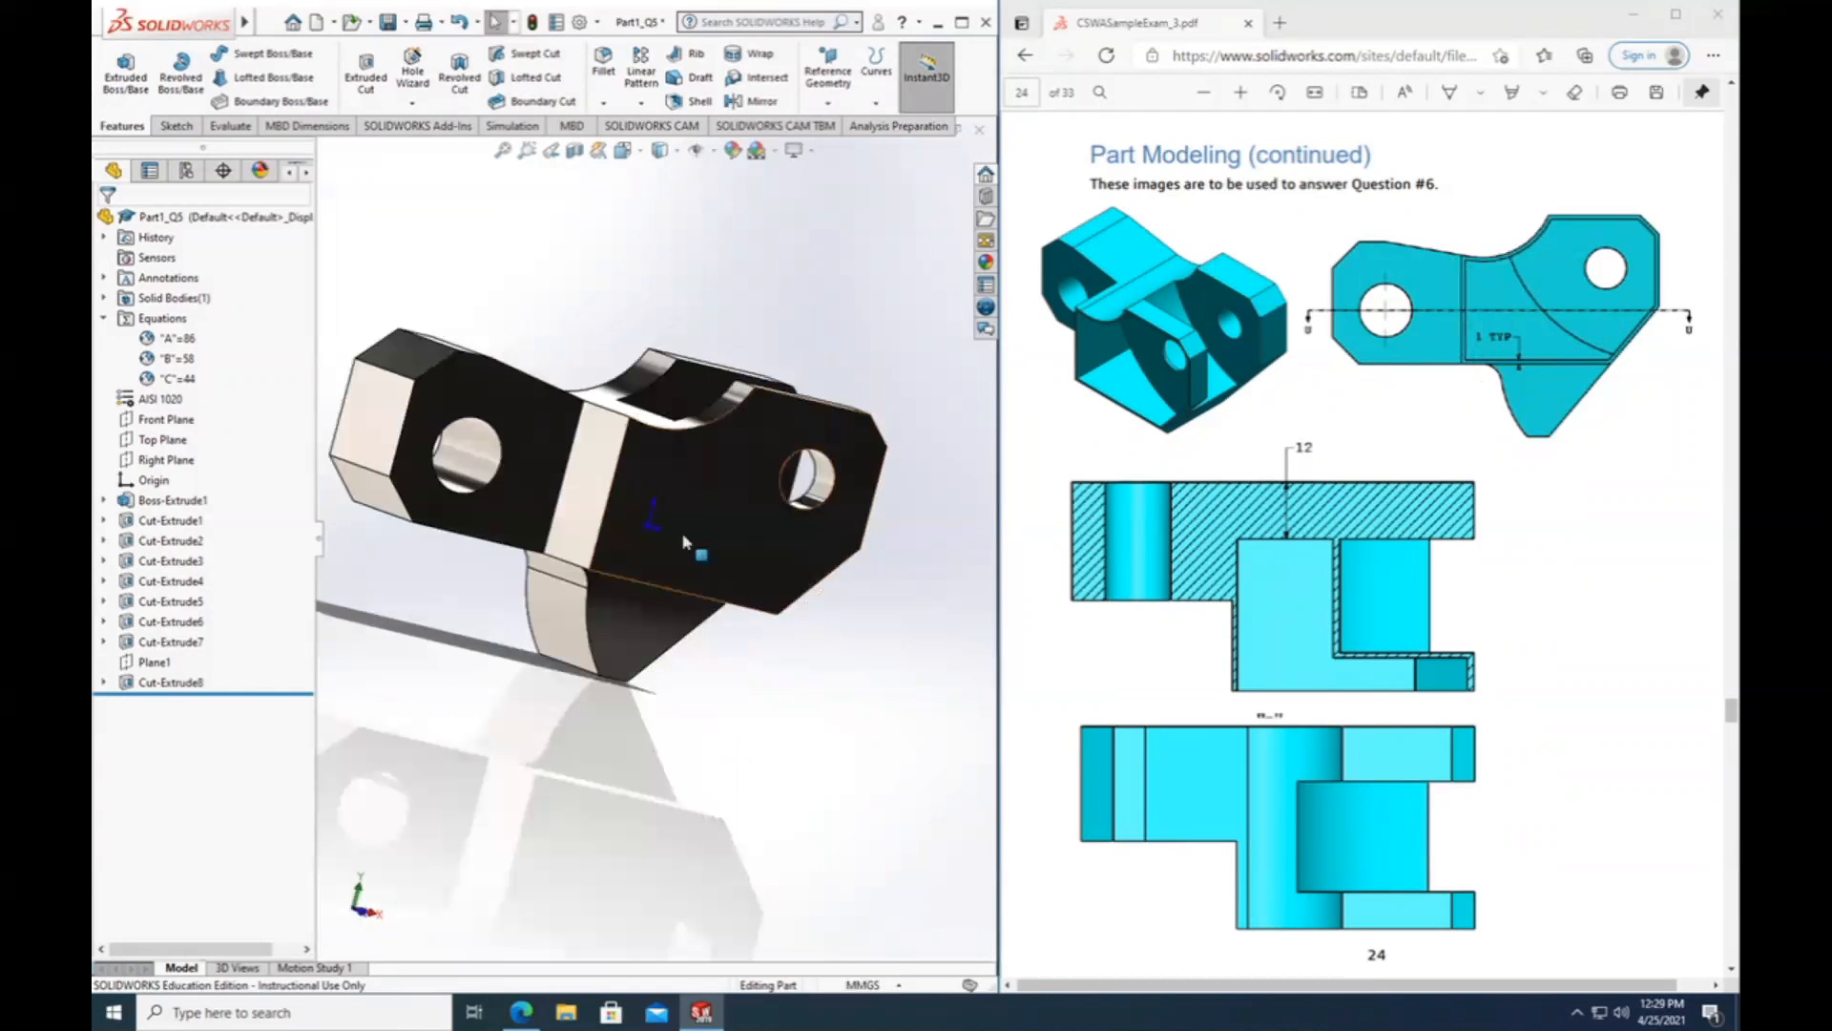
pyautogui.click(687, 485)
pyautogui.moveTo(707, 736); pyautogui.dragTo(650, 833, button='middle')
pyautogui.hotkey('ctrl', '8')
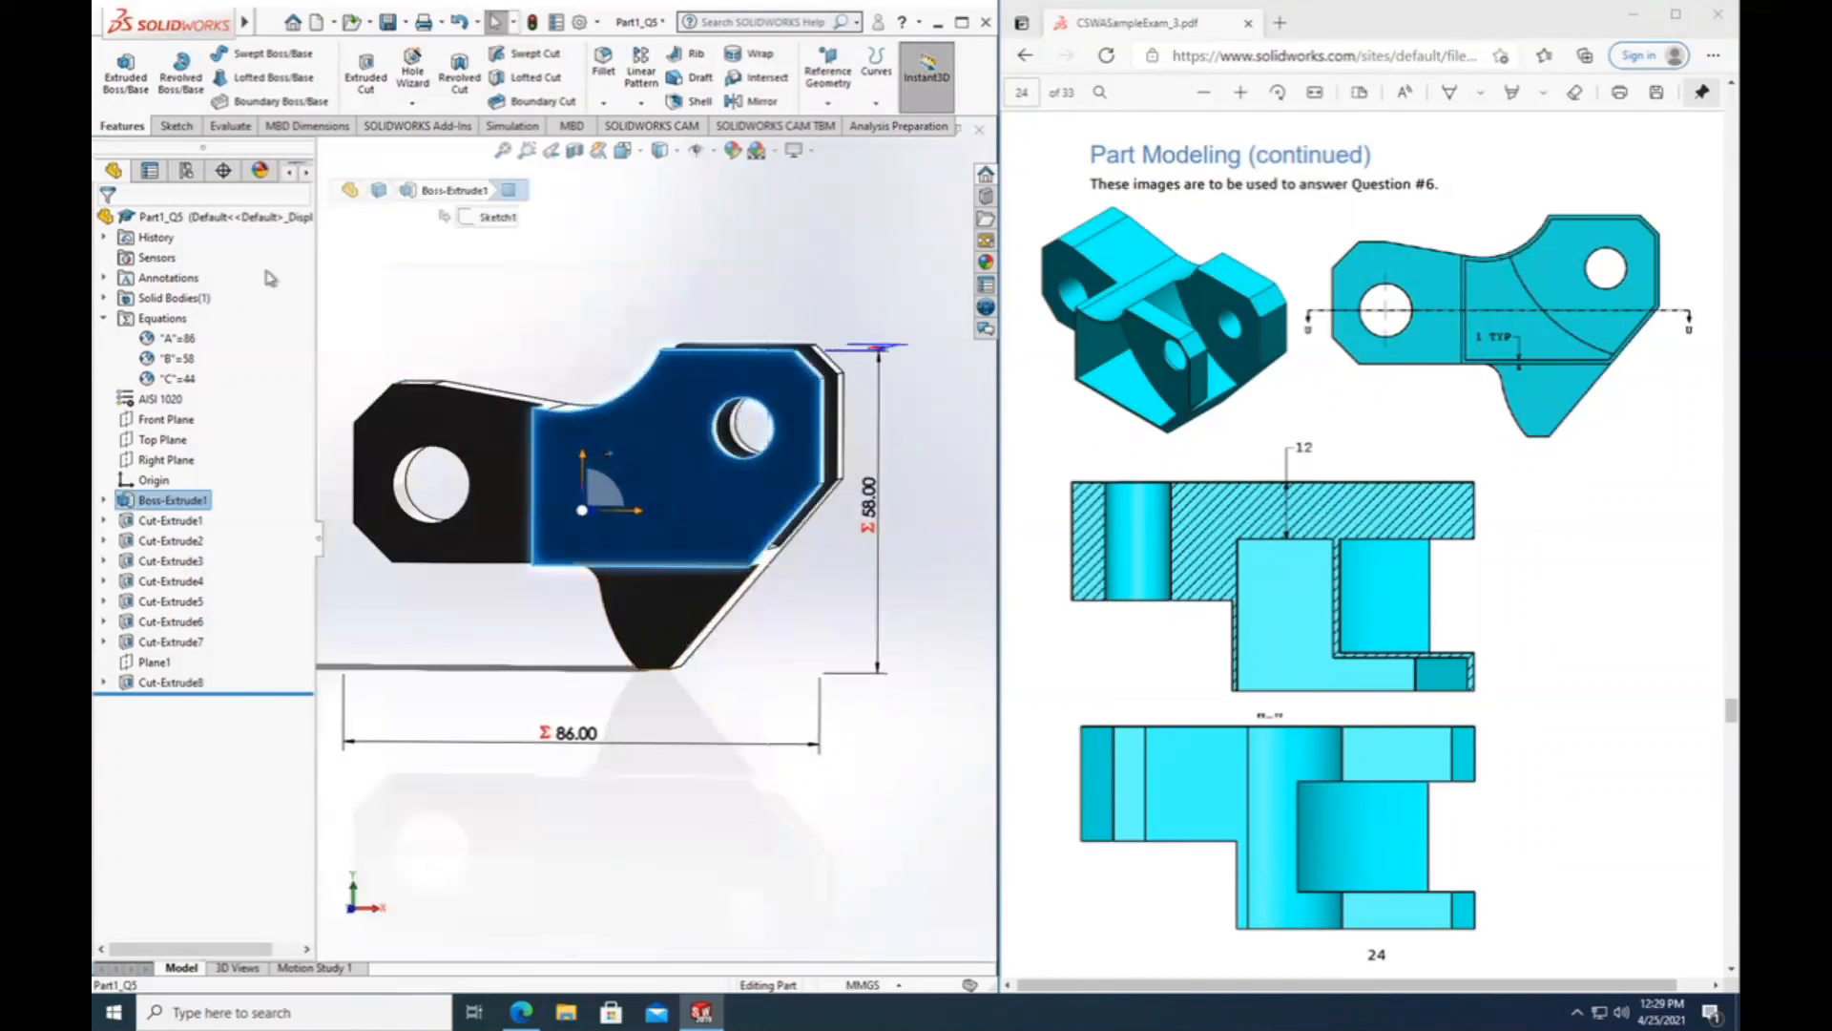
pyautogui.click(177, 125)
pyautogui.click(114, 72)
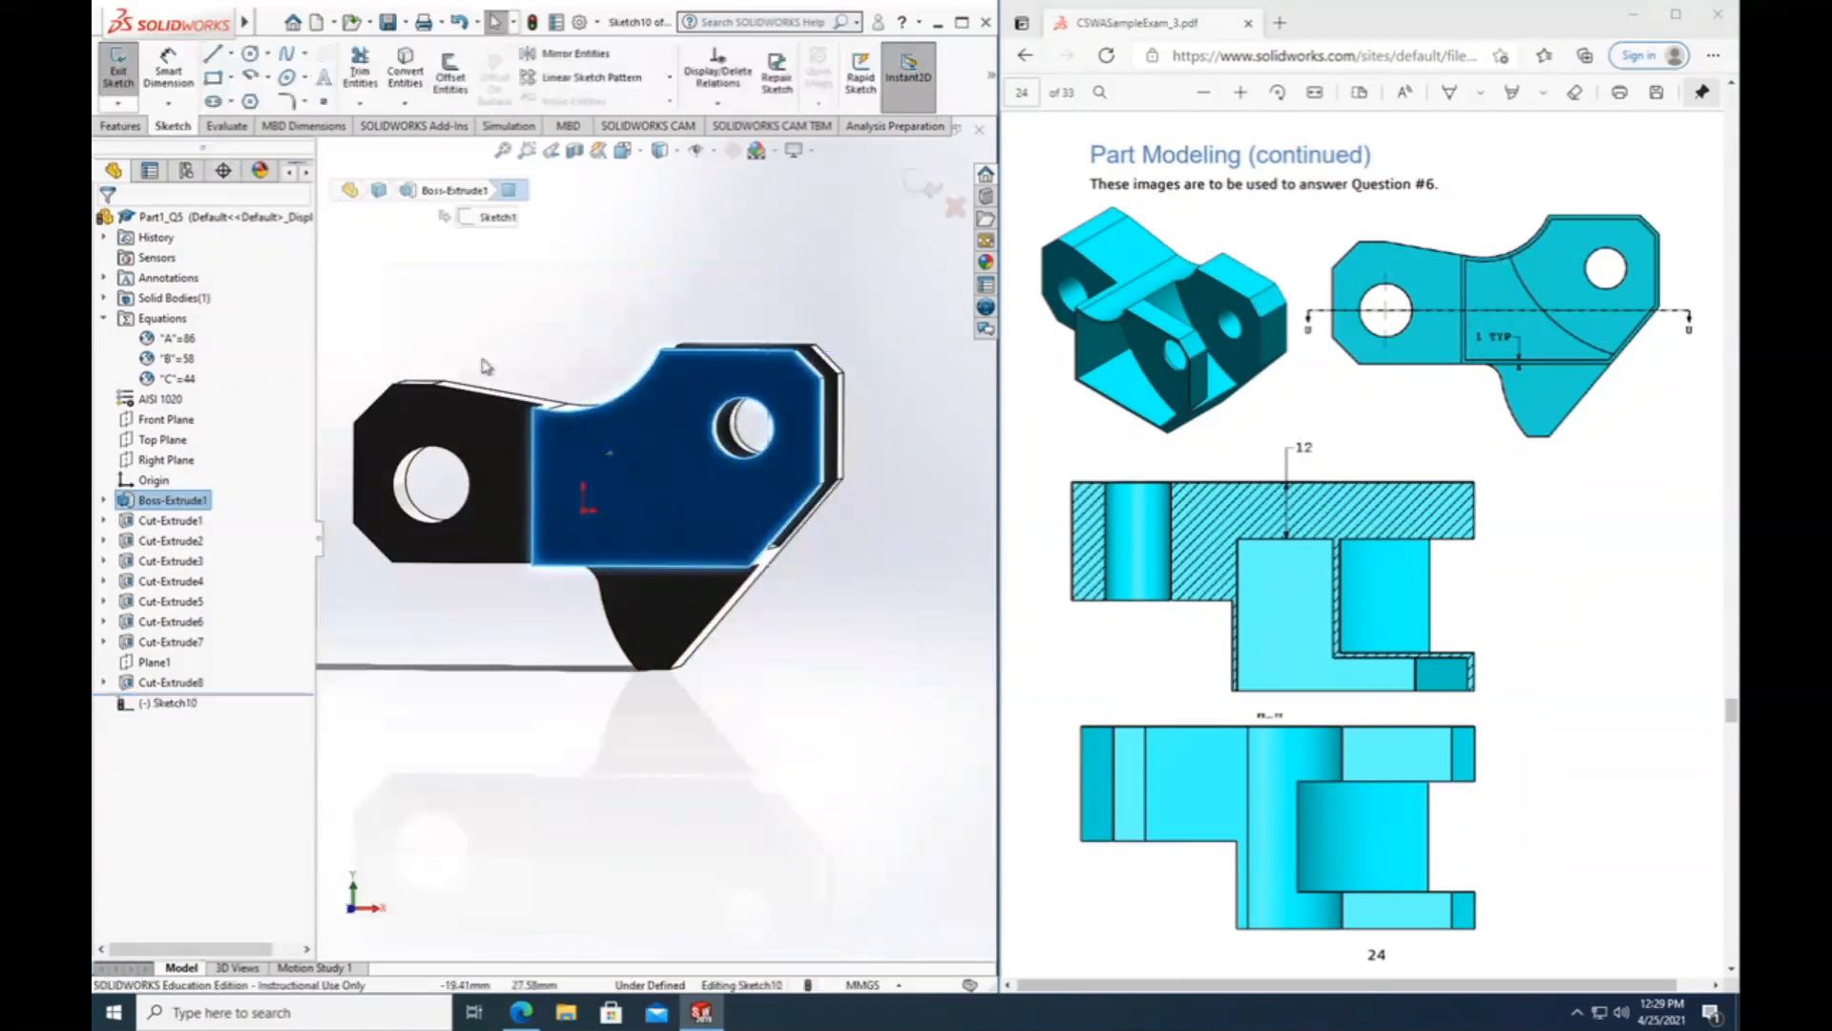
pyautogui.rightClick(154, 701)
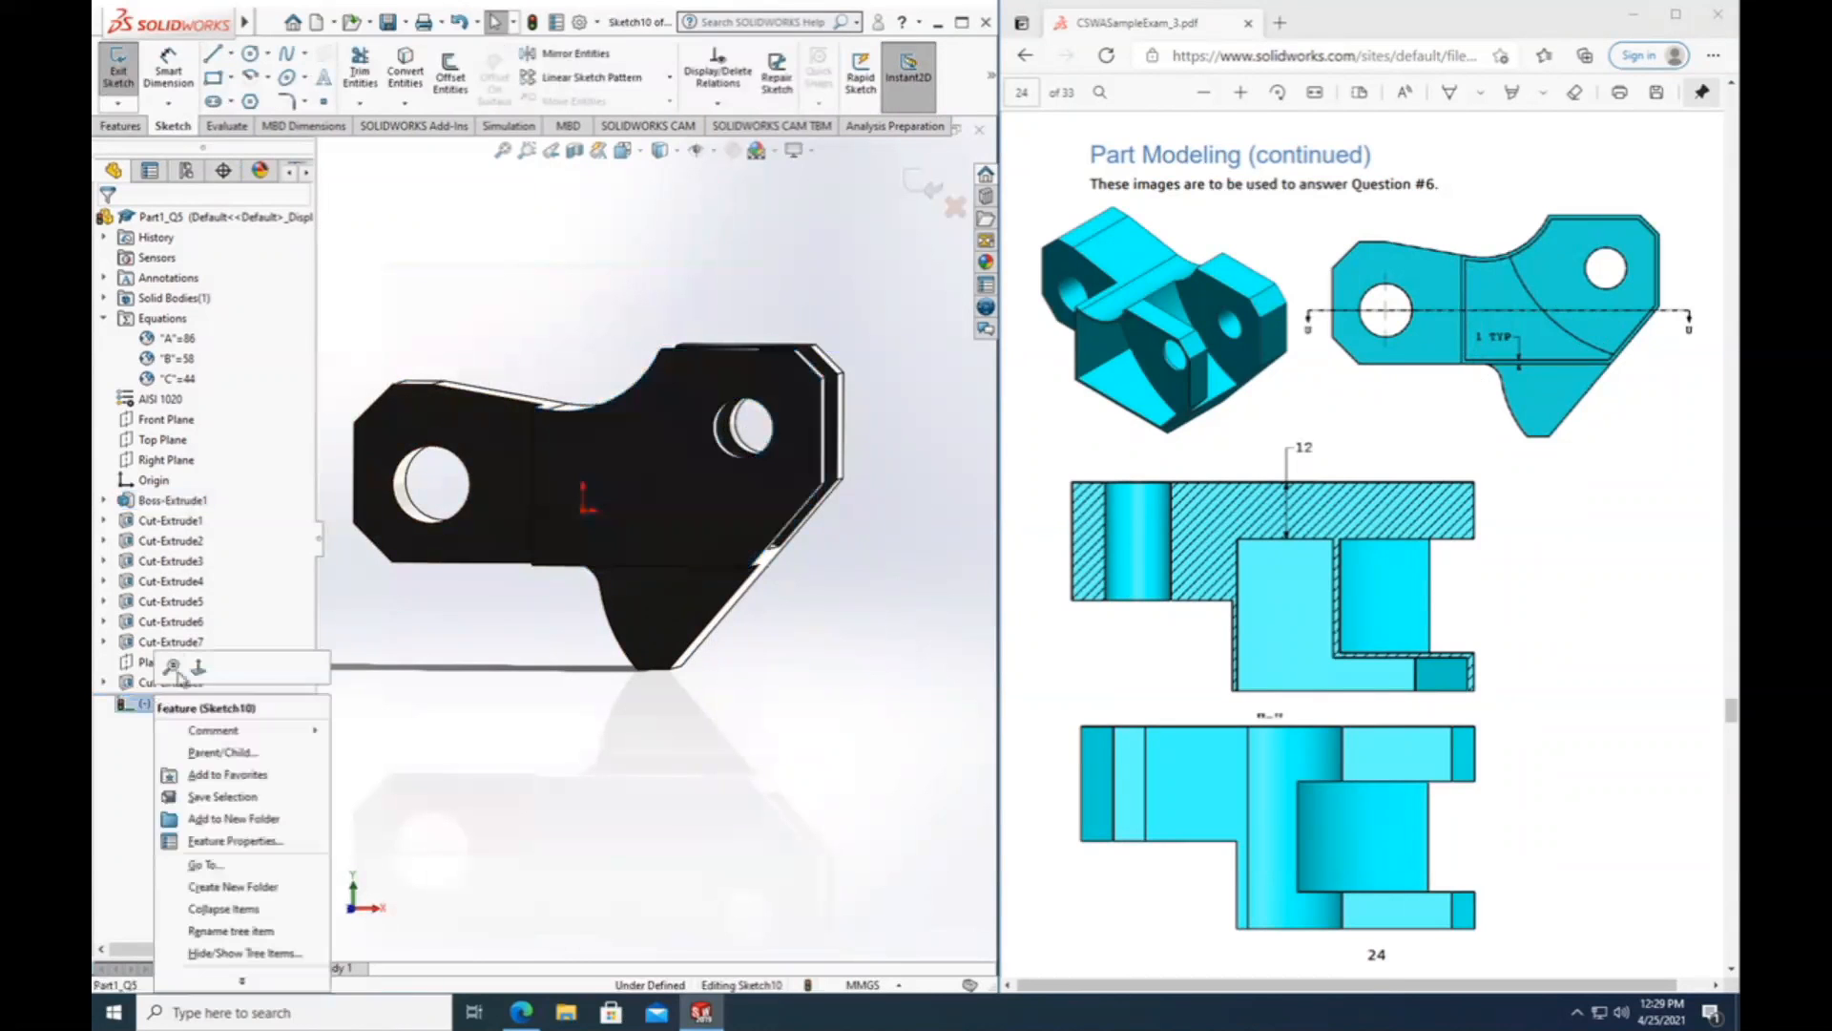
pyautogui.click(193, 666)
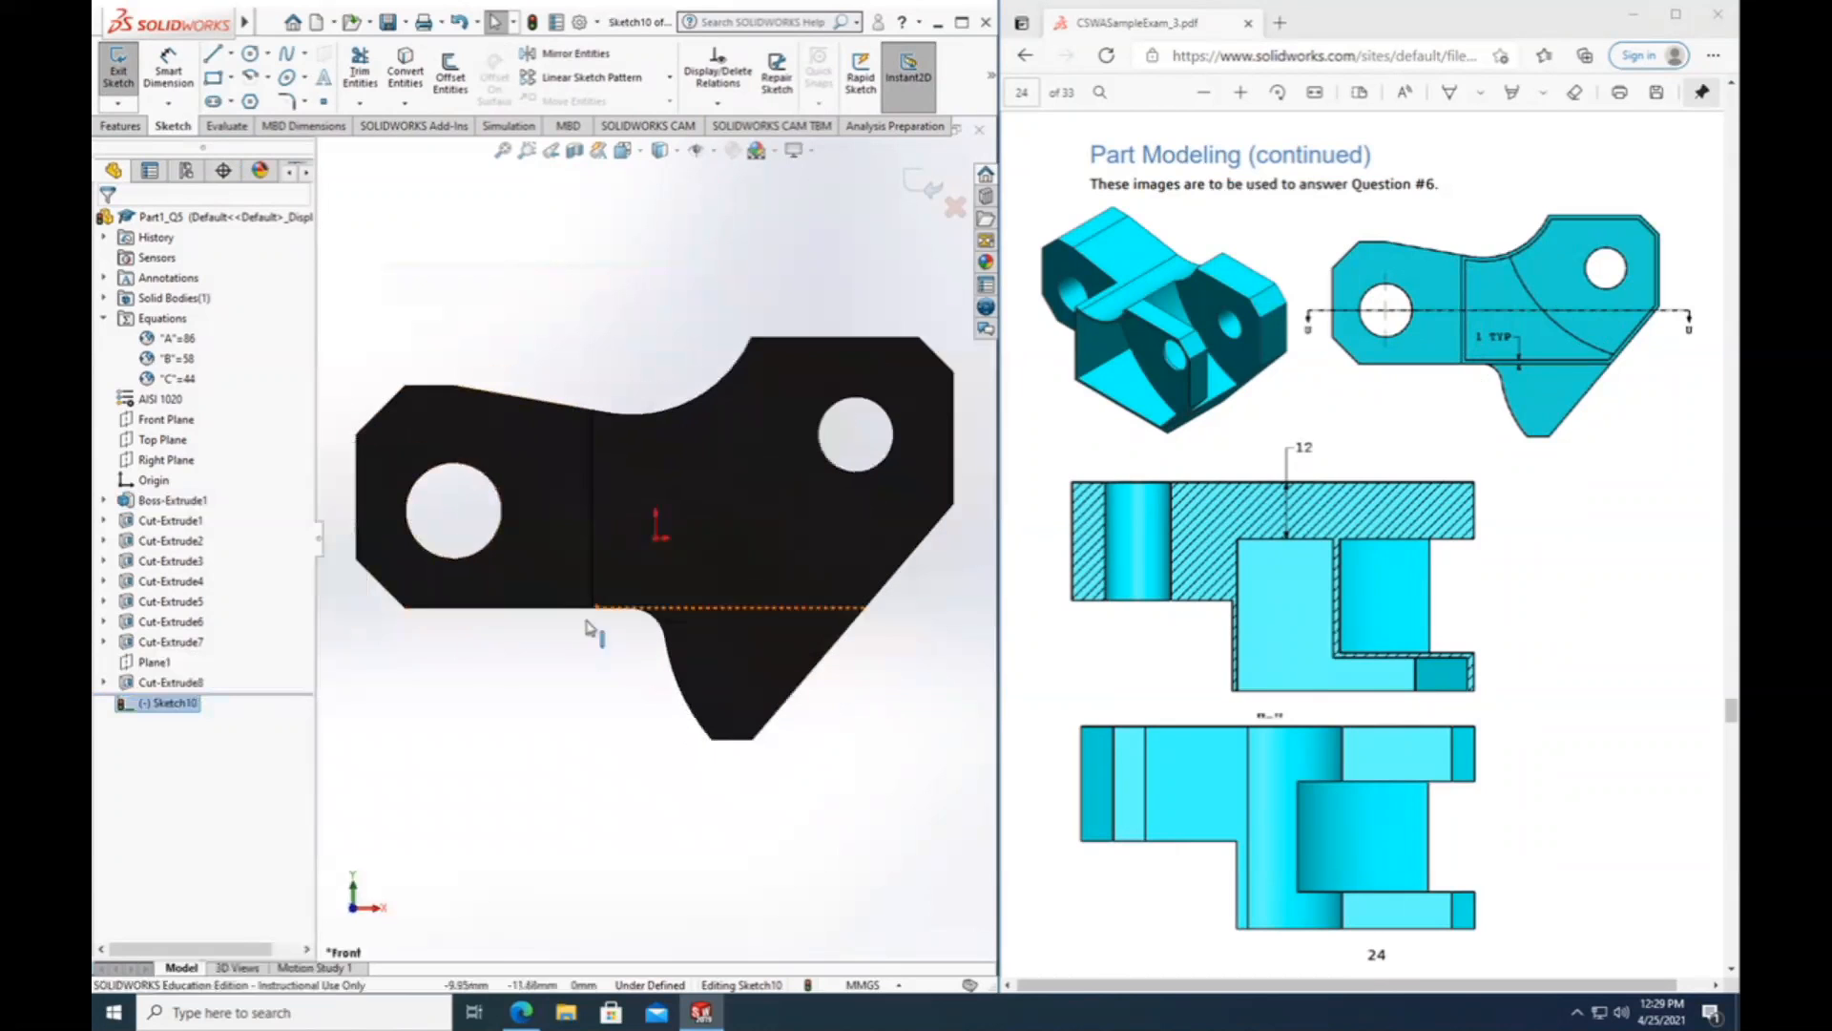
# Change the scene behind the model to Plain White and check the other available scenes.
pyautogui.scroll(1, 807, 743)
pyautogui.scroll(1, 806, 744)
pyautogui.keyDown('ctrl'); pyautogui.moveTo(852, 749); pyautogui.dragTo(790, 749, button='middle'); pyautogui.keyUp('ctrl')
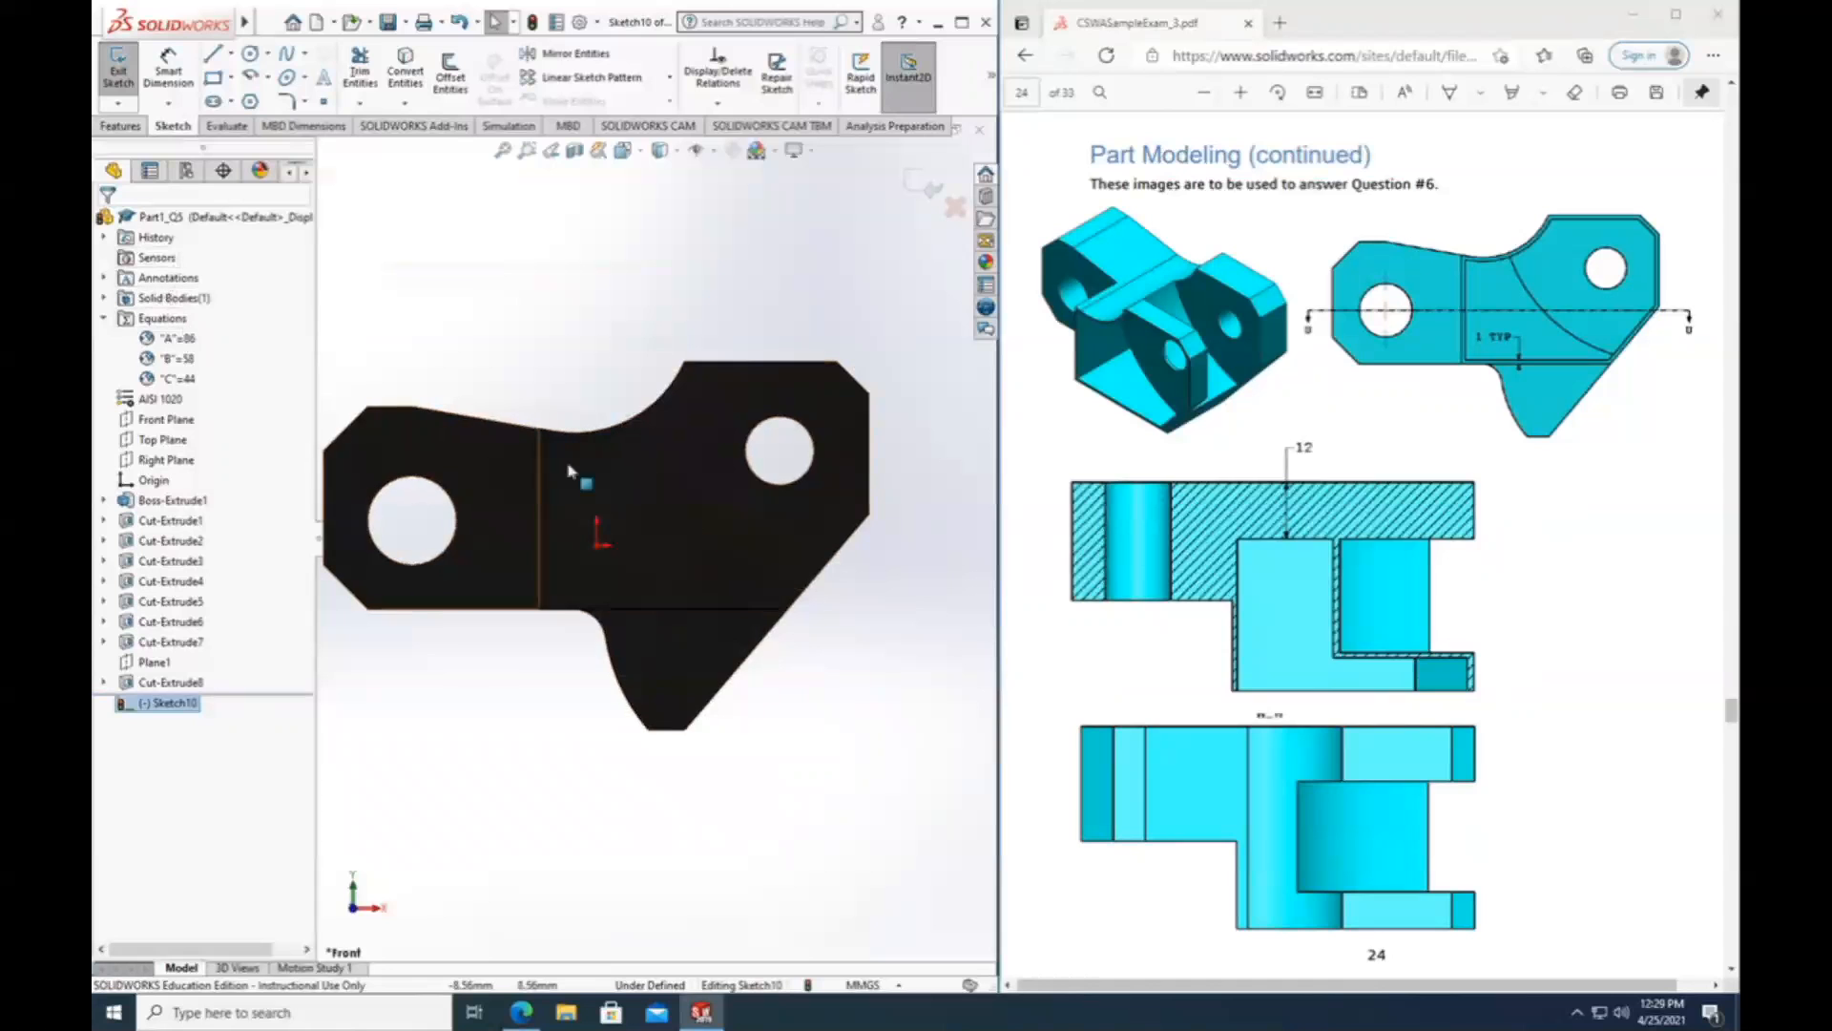
pyautogui.click(775, 152)
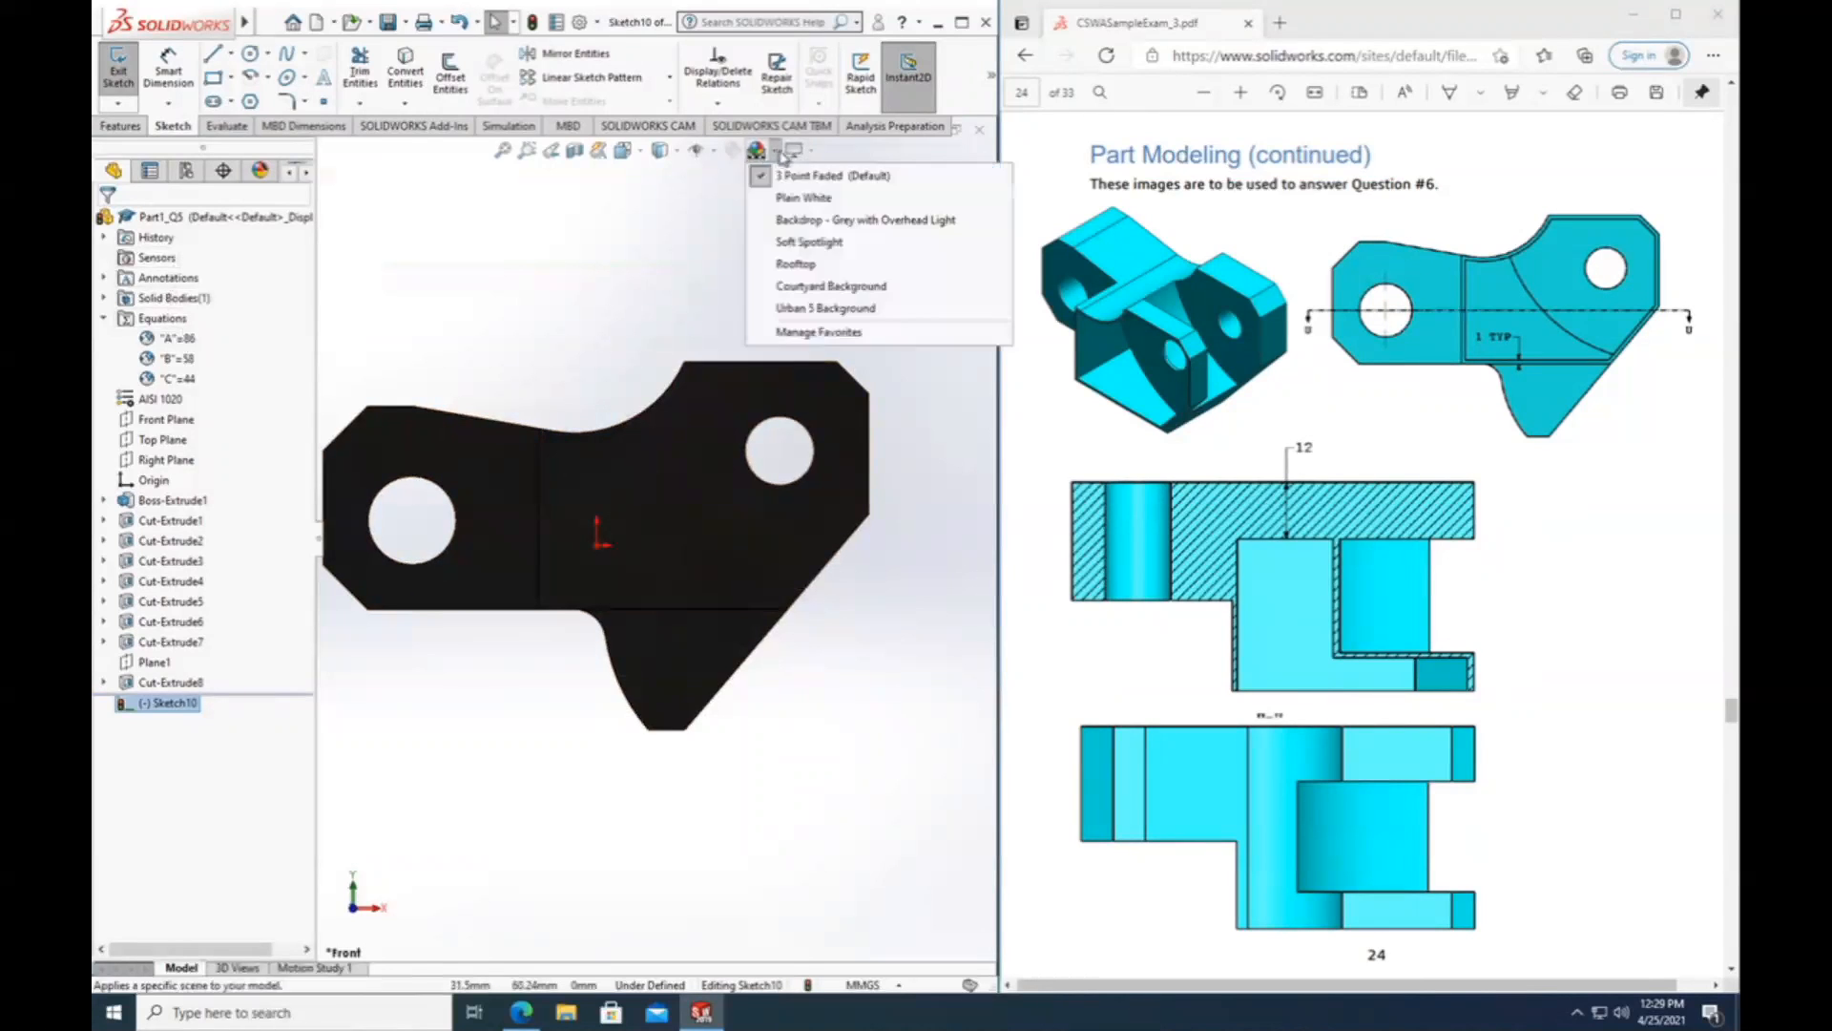
pyautogui.click(804, 198)
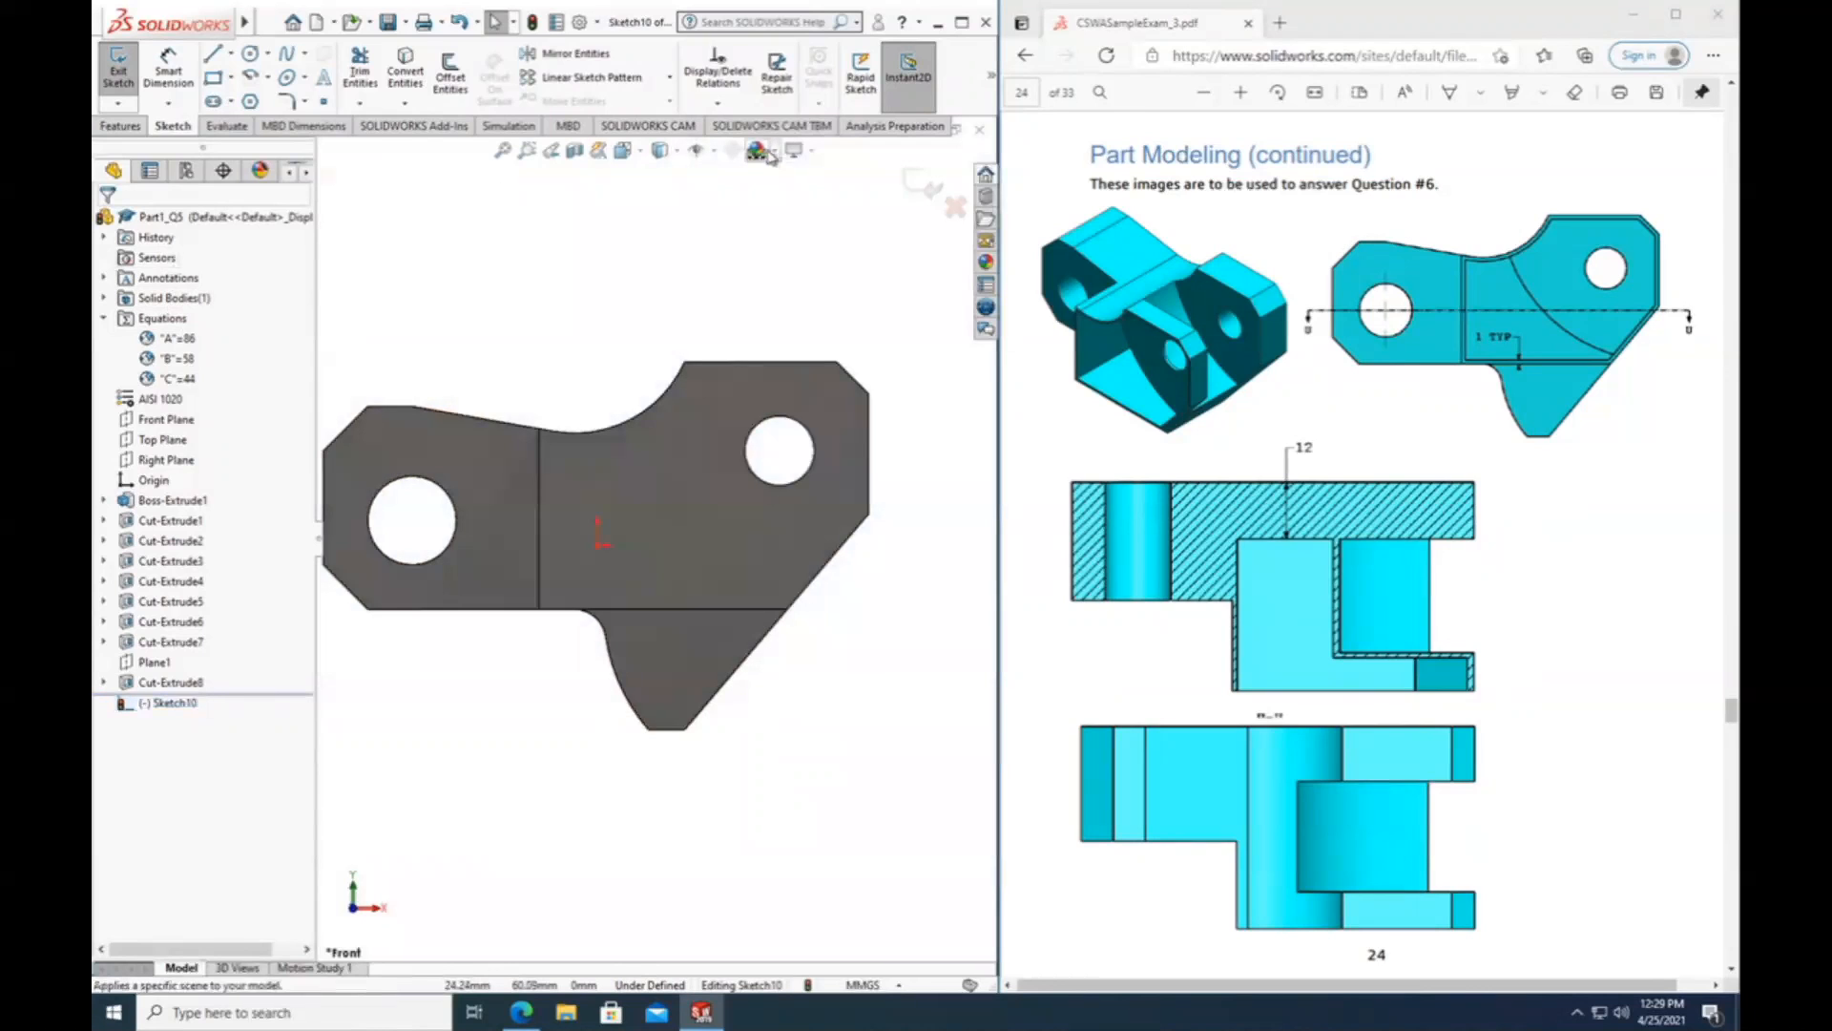
pyautogui.click(776, 152)
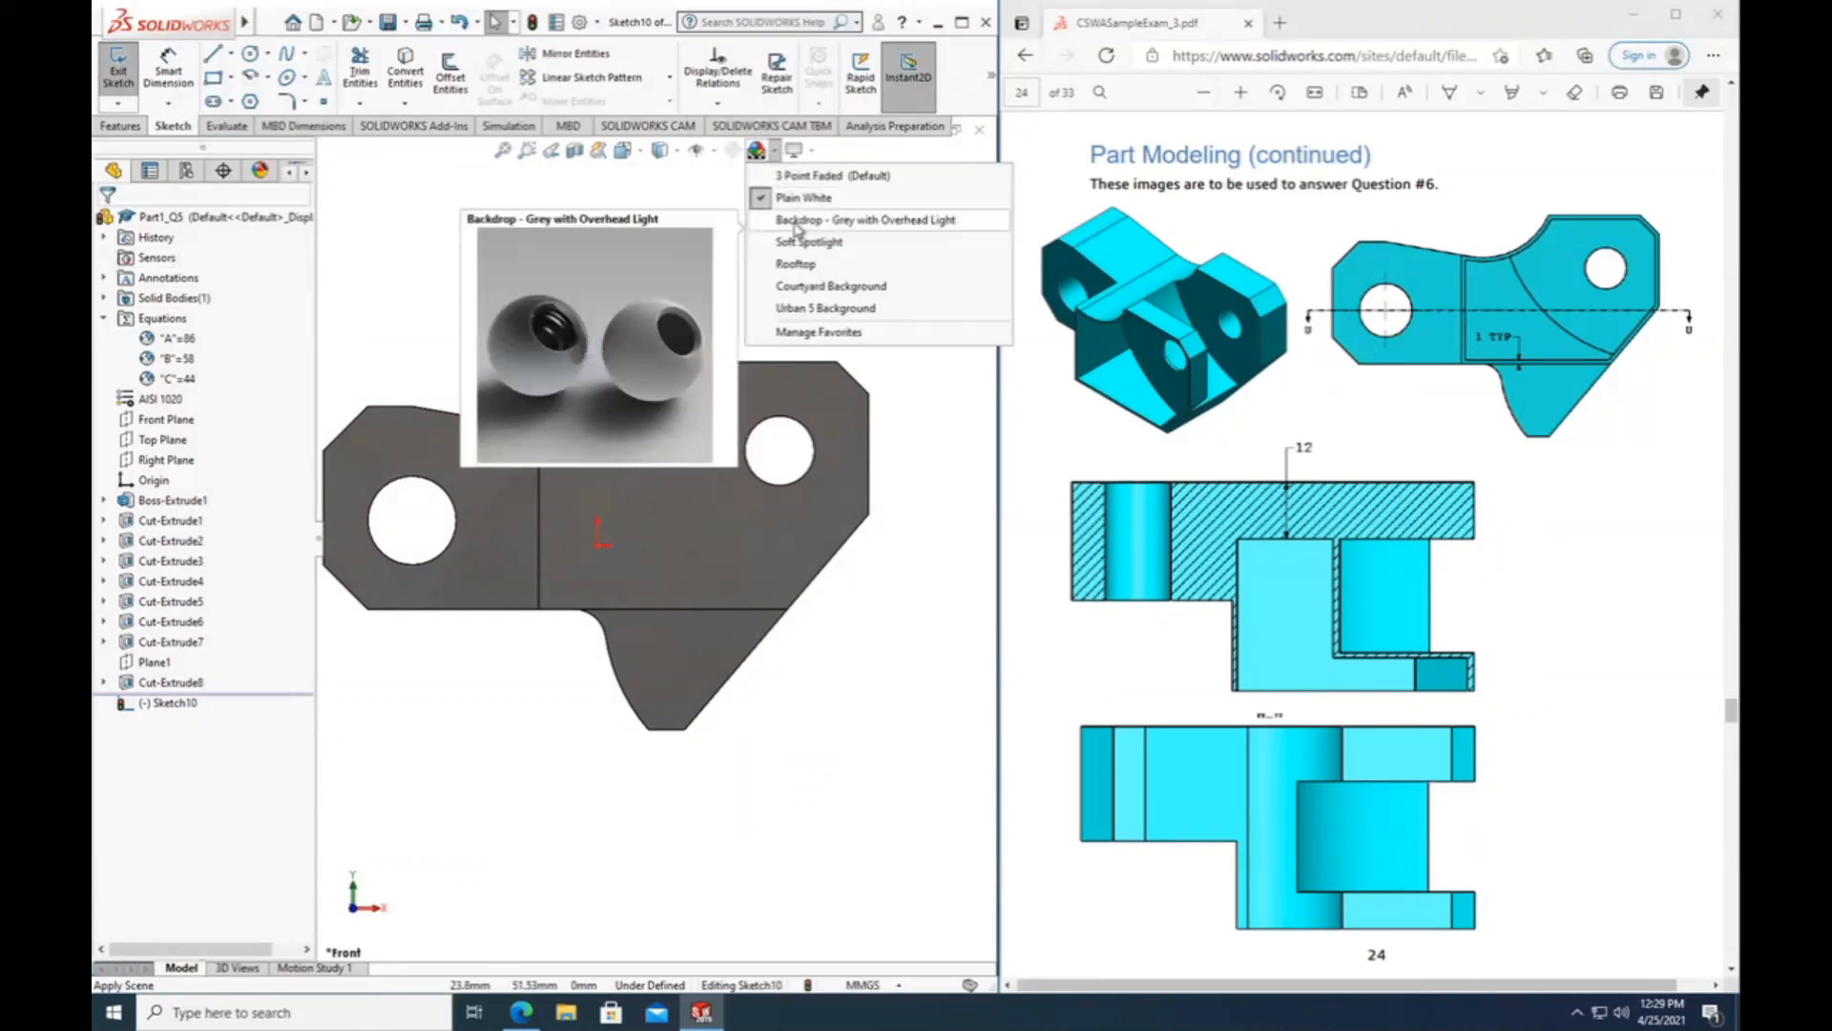
pyautogui.click(797, 227)
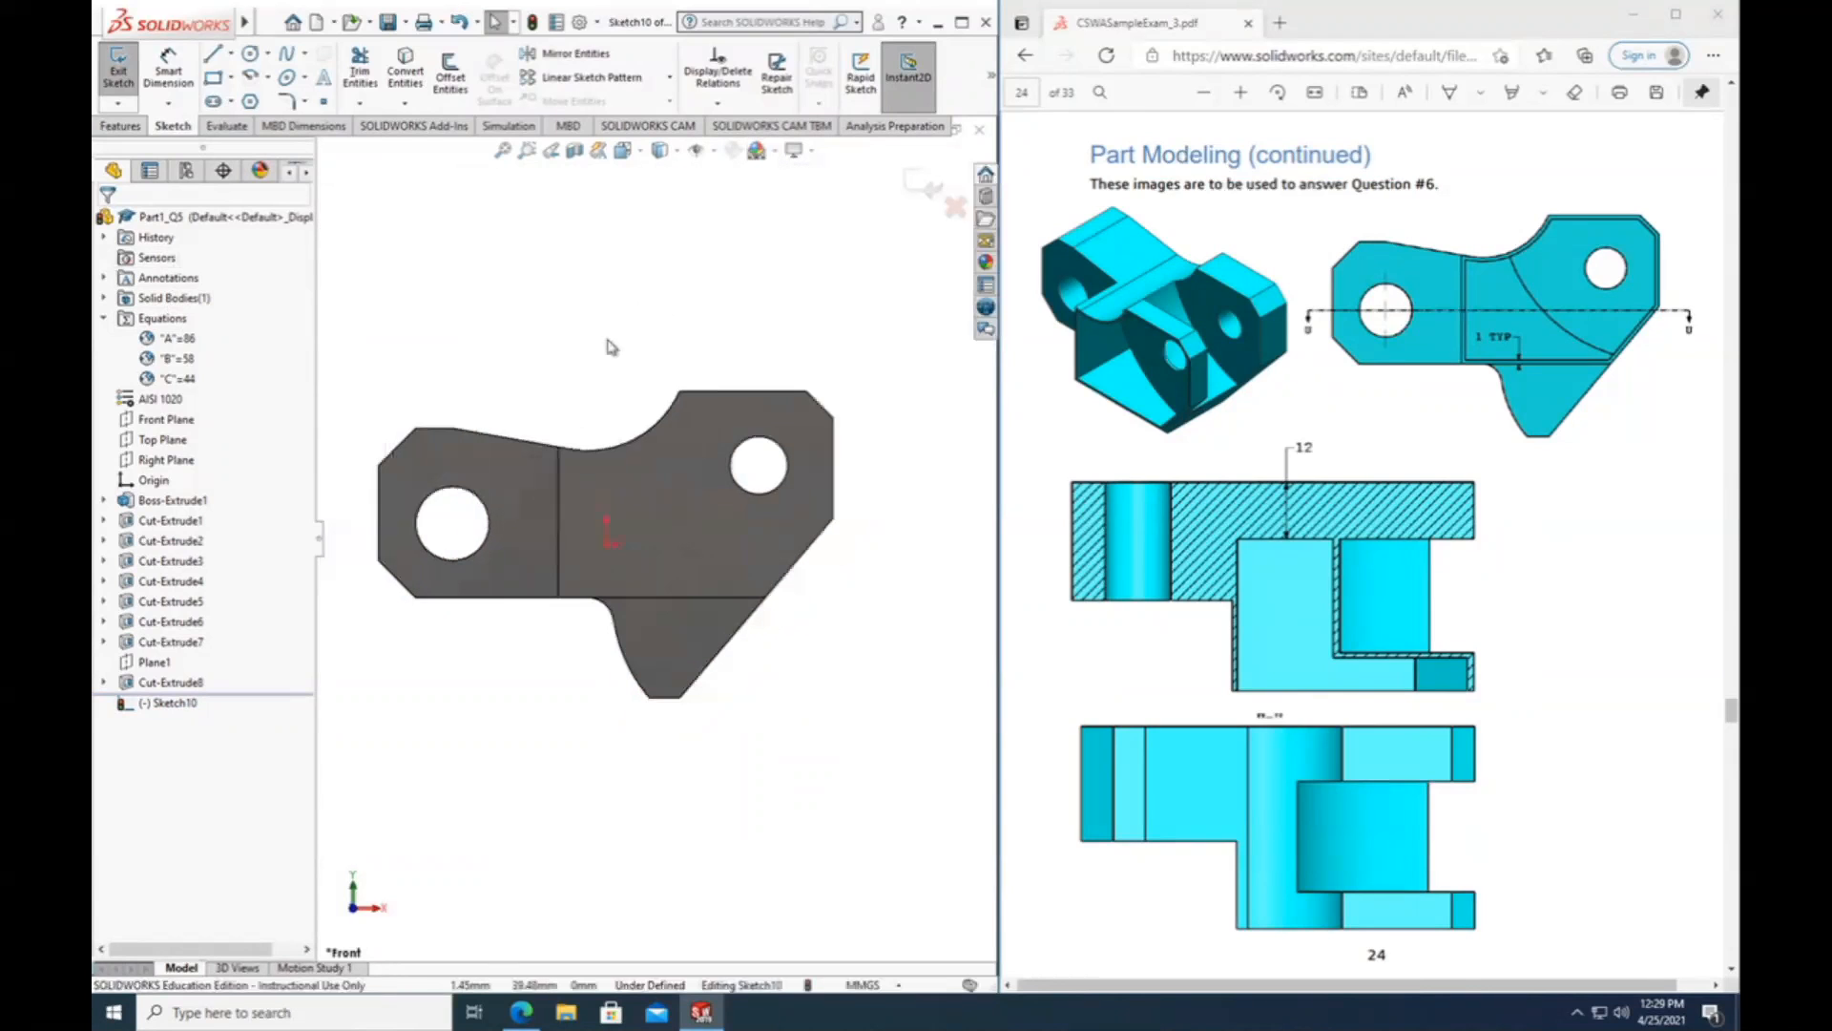
# Enlarge the Question #6 front view in the exam PDF and examine the pocket outline and its wall thickness.
pyautogui.scroll(-2, 458, 421)
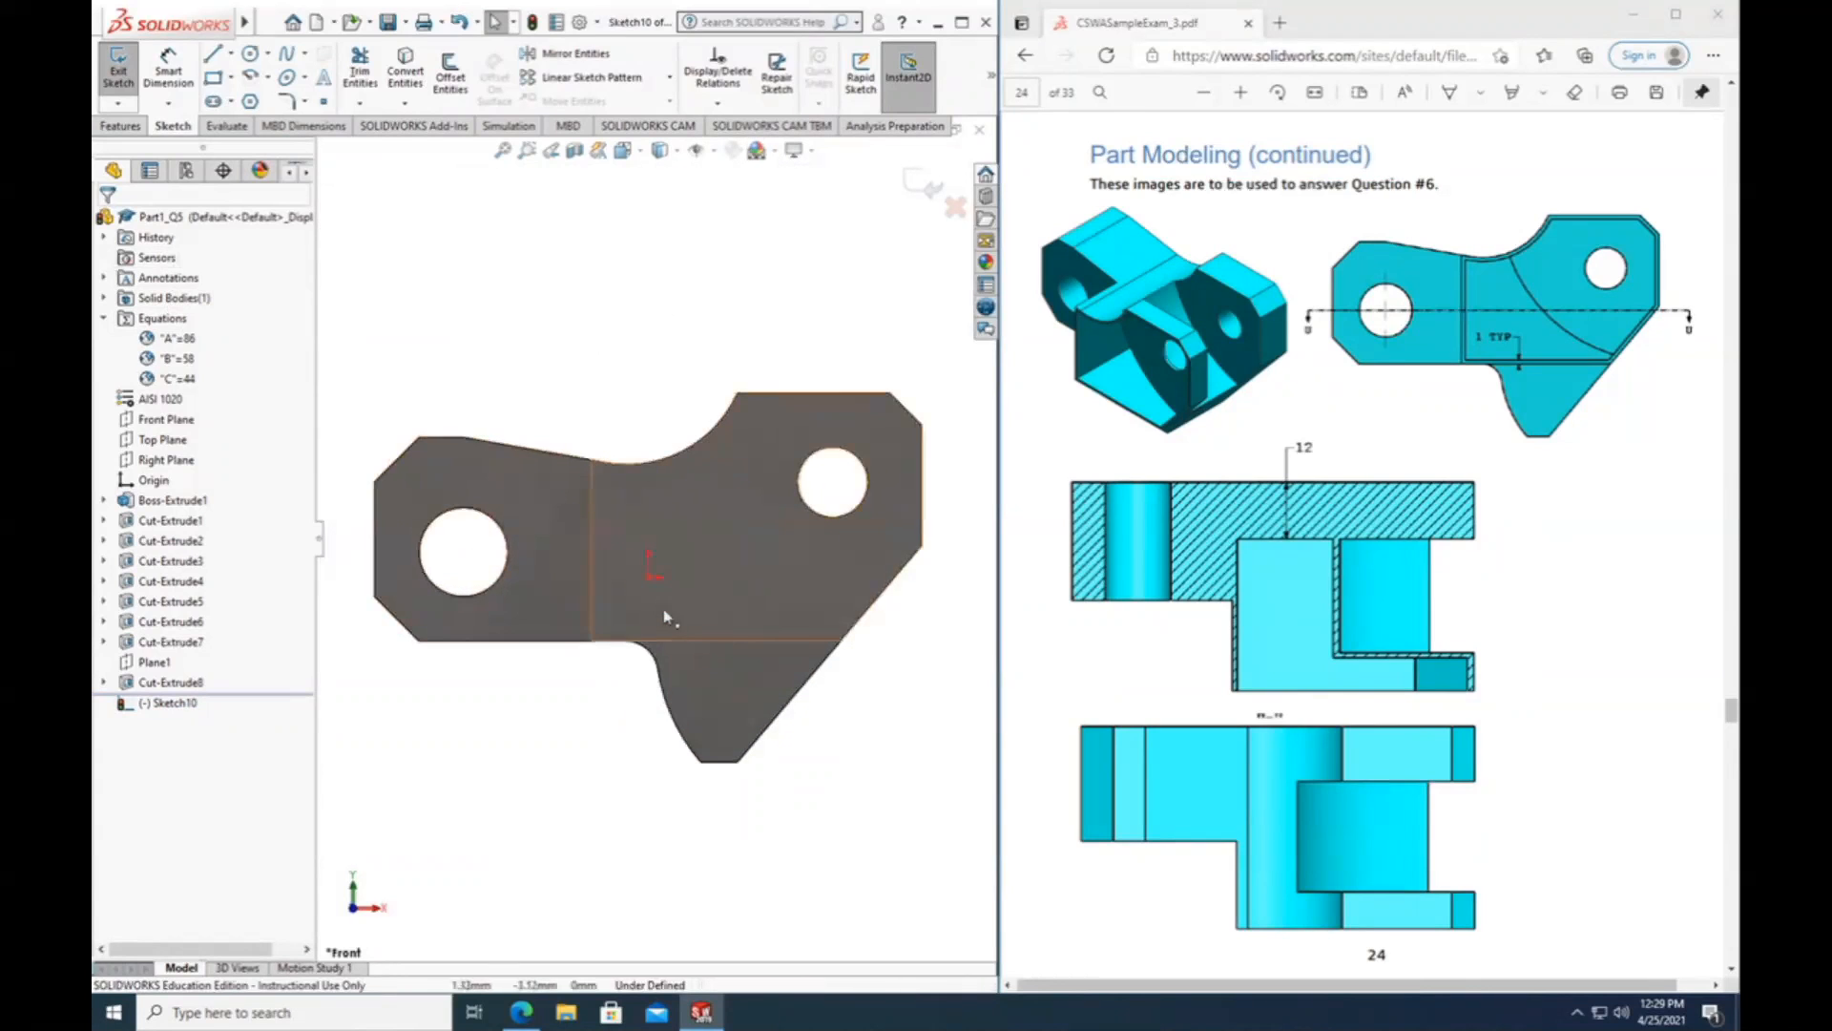
pyautogui.click(681, 640)
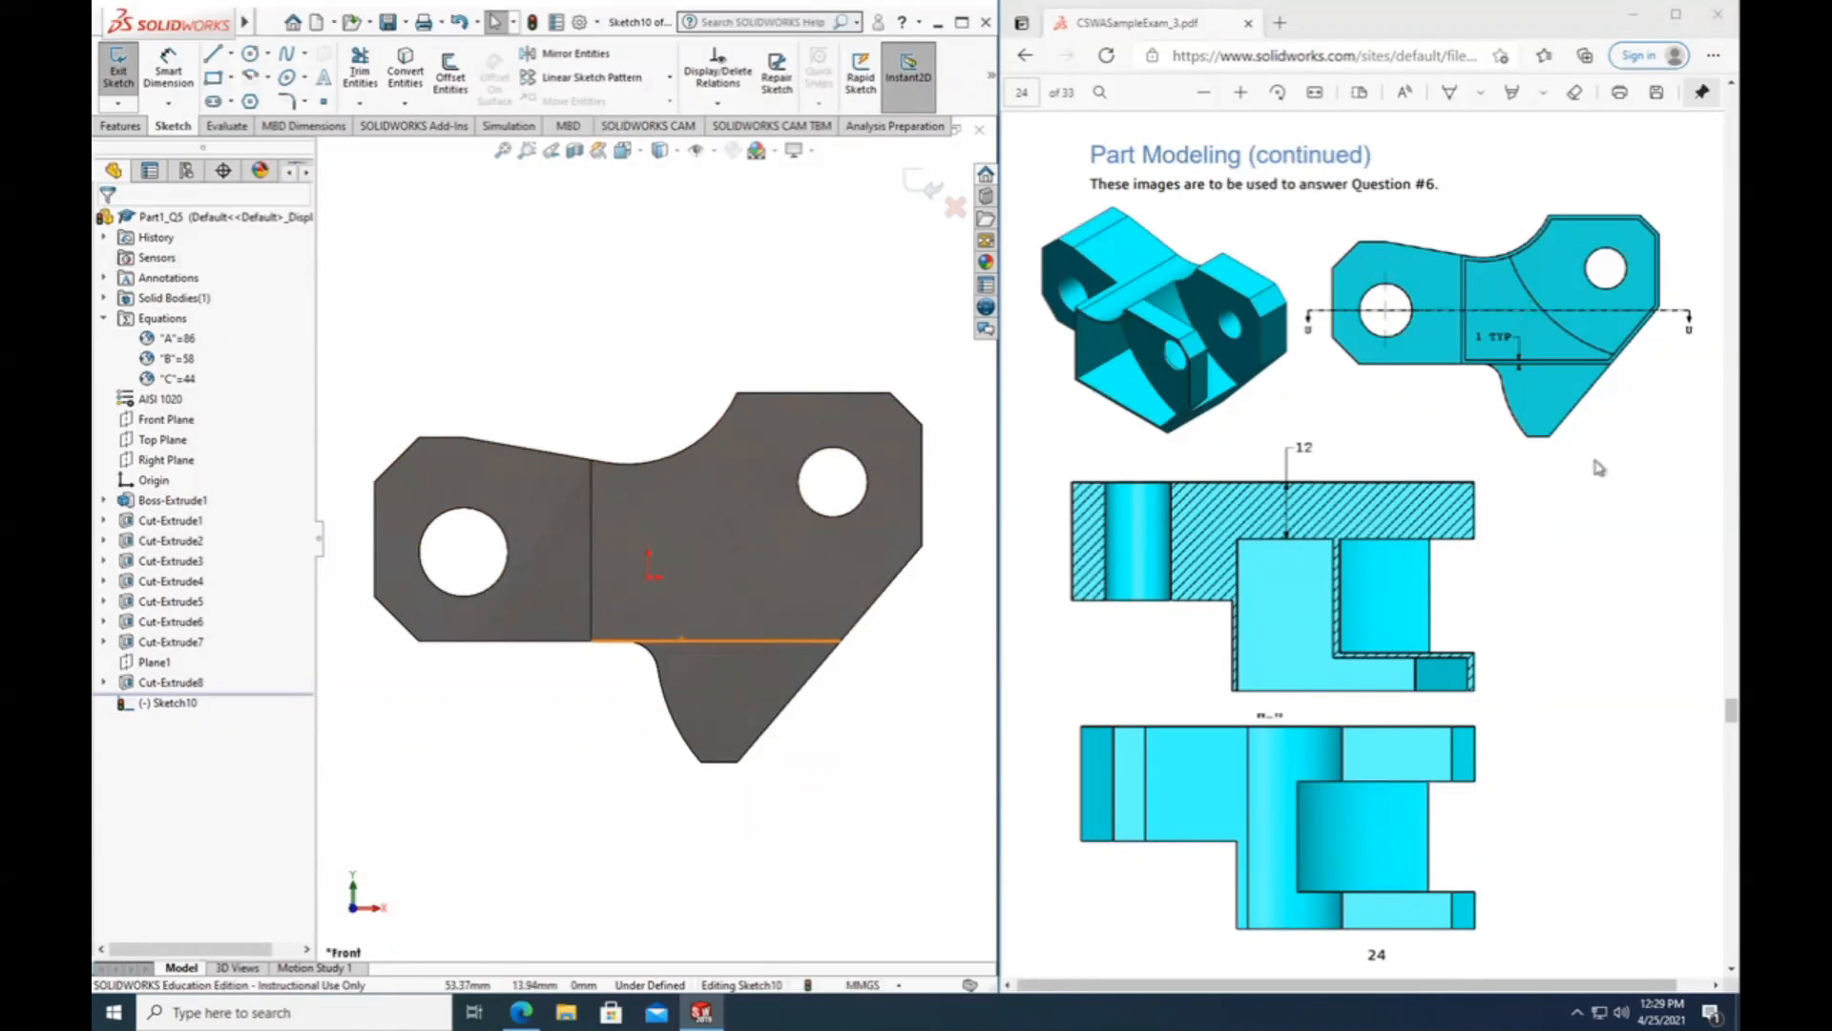
pyautogui.click(1536, 561)
pyautogui.moveTo(1509, 338); pyautogui.dragTo(1491, 347, button='middle')
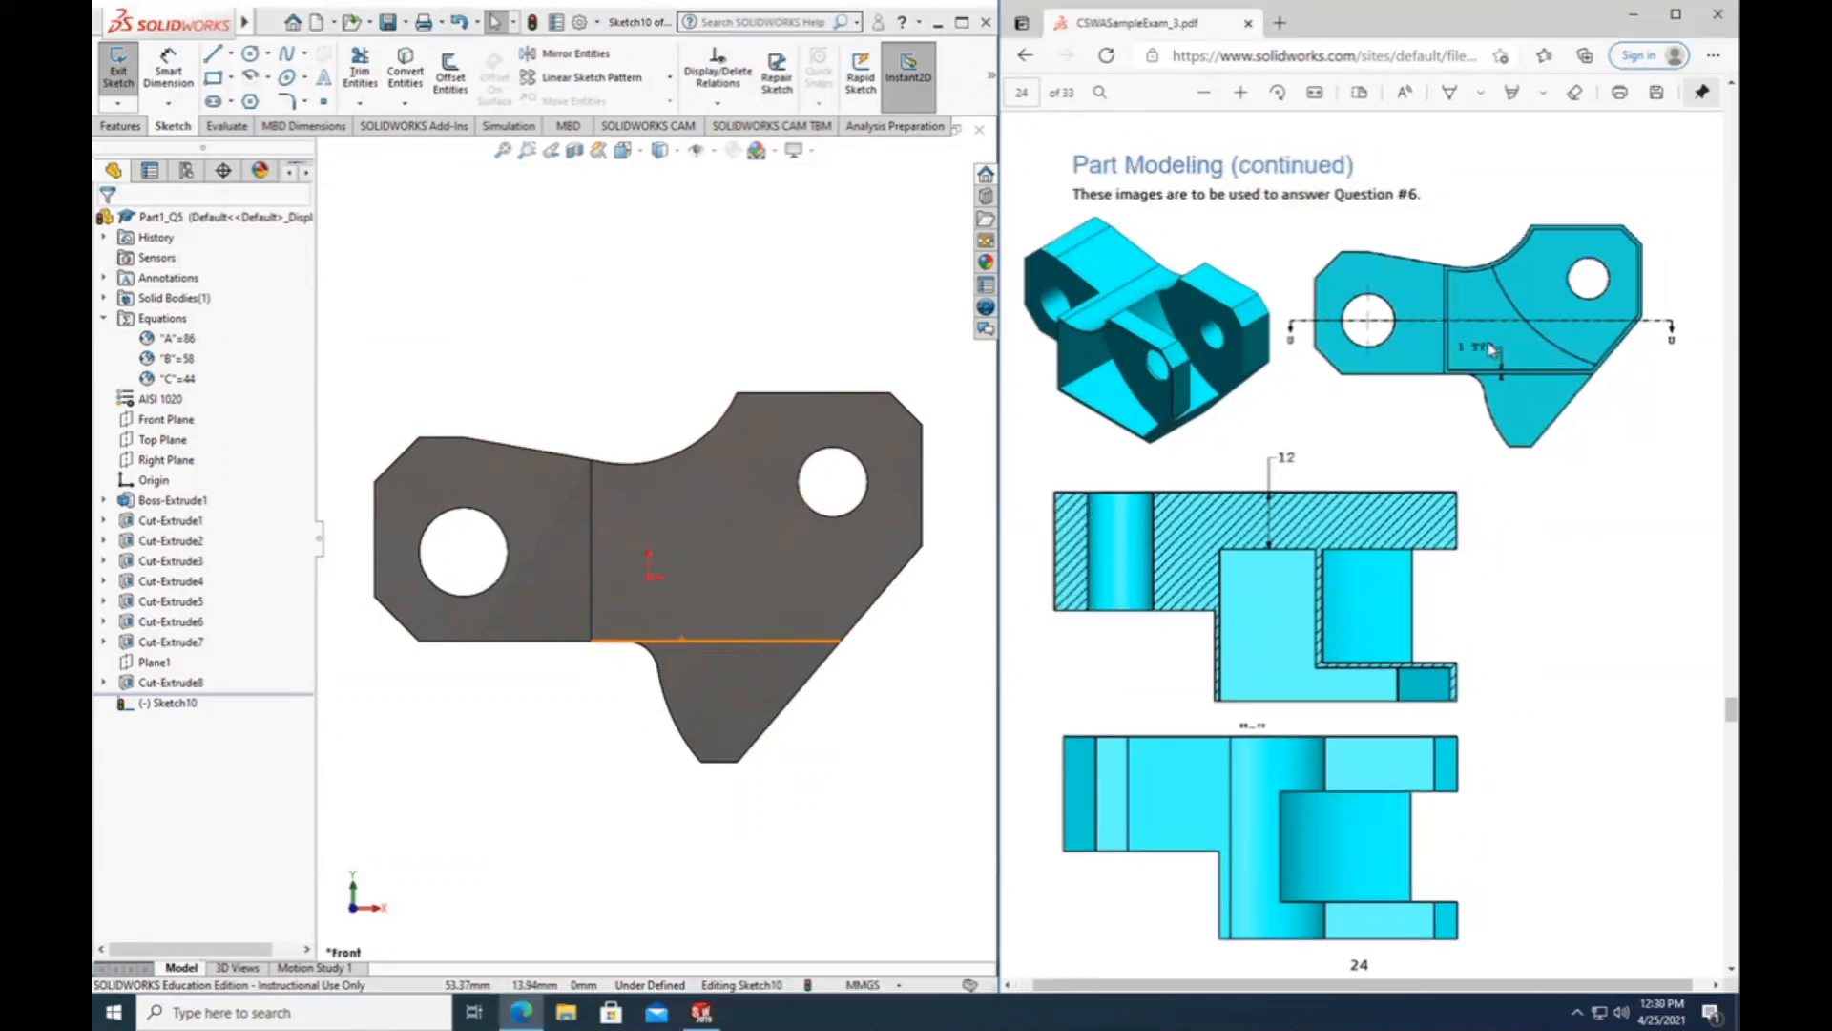
pyautogui.click(1242, 94)
pyautogui.click(1242, 93)
pyautogui.click(1242, 93)
pyautogui.hscroll(1, 1508, 545)
pyautogui.hscroll(3, 1508, 545)
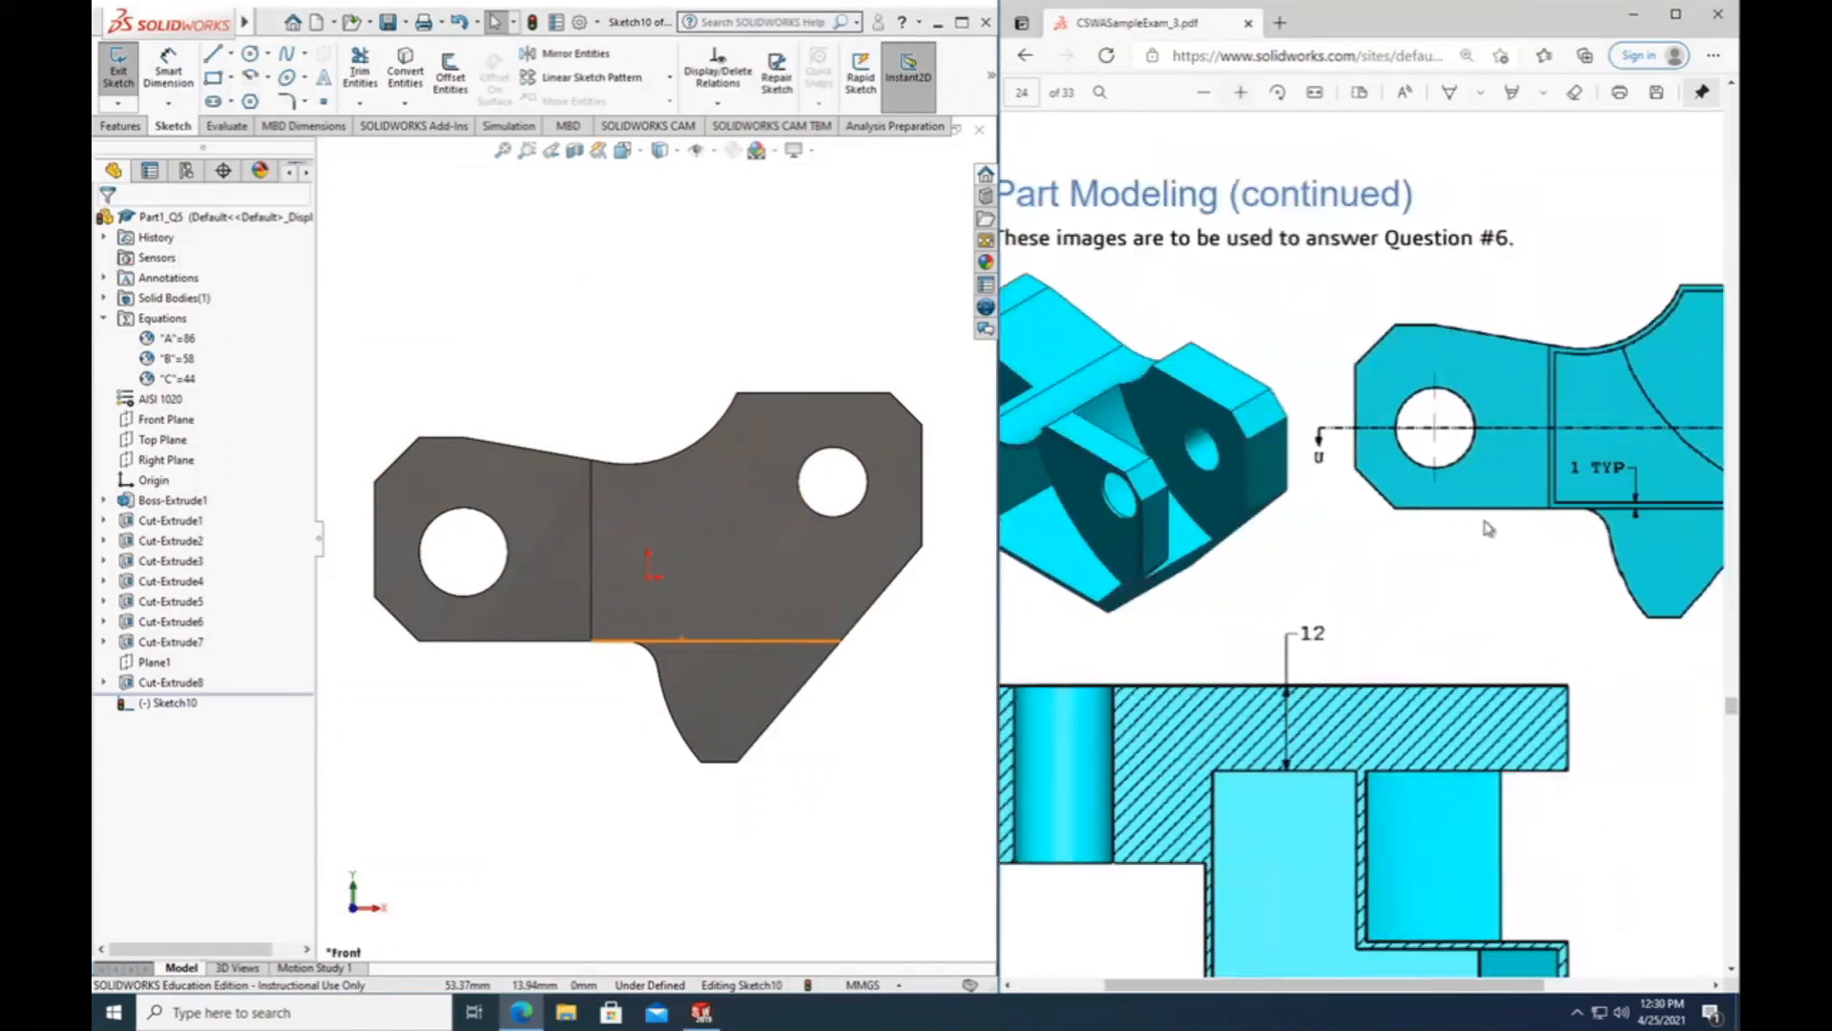
pyautogui.hscroll(1, 1478, 485)
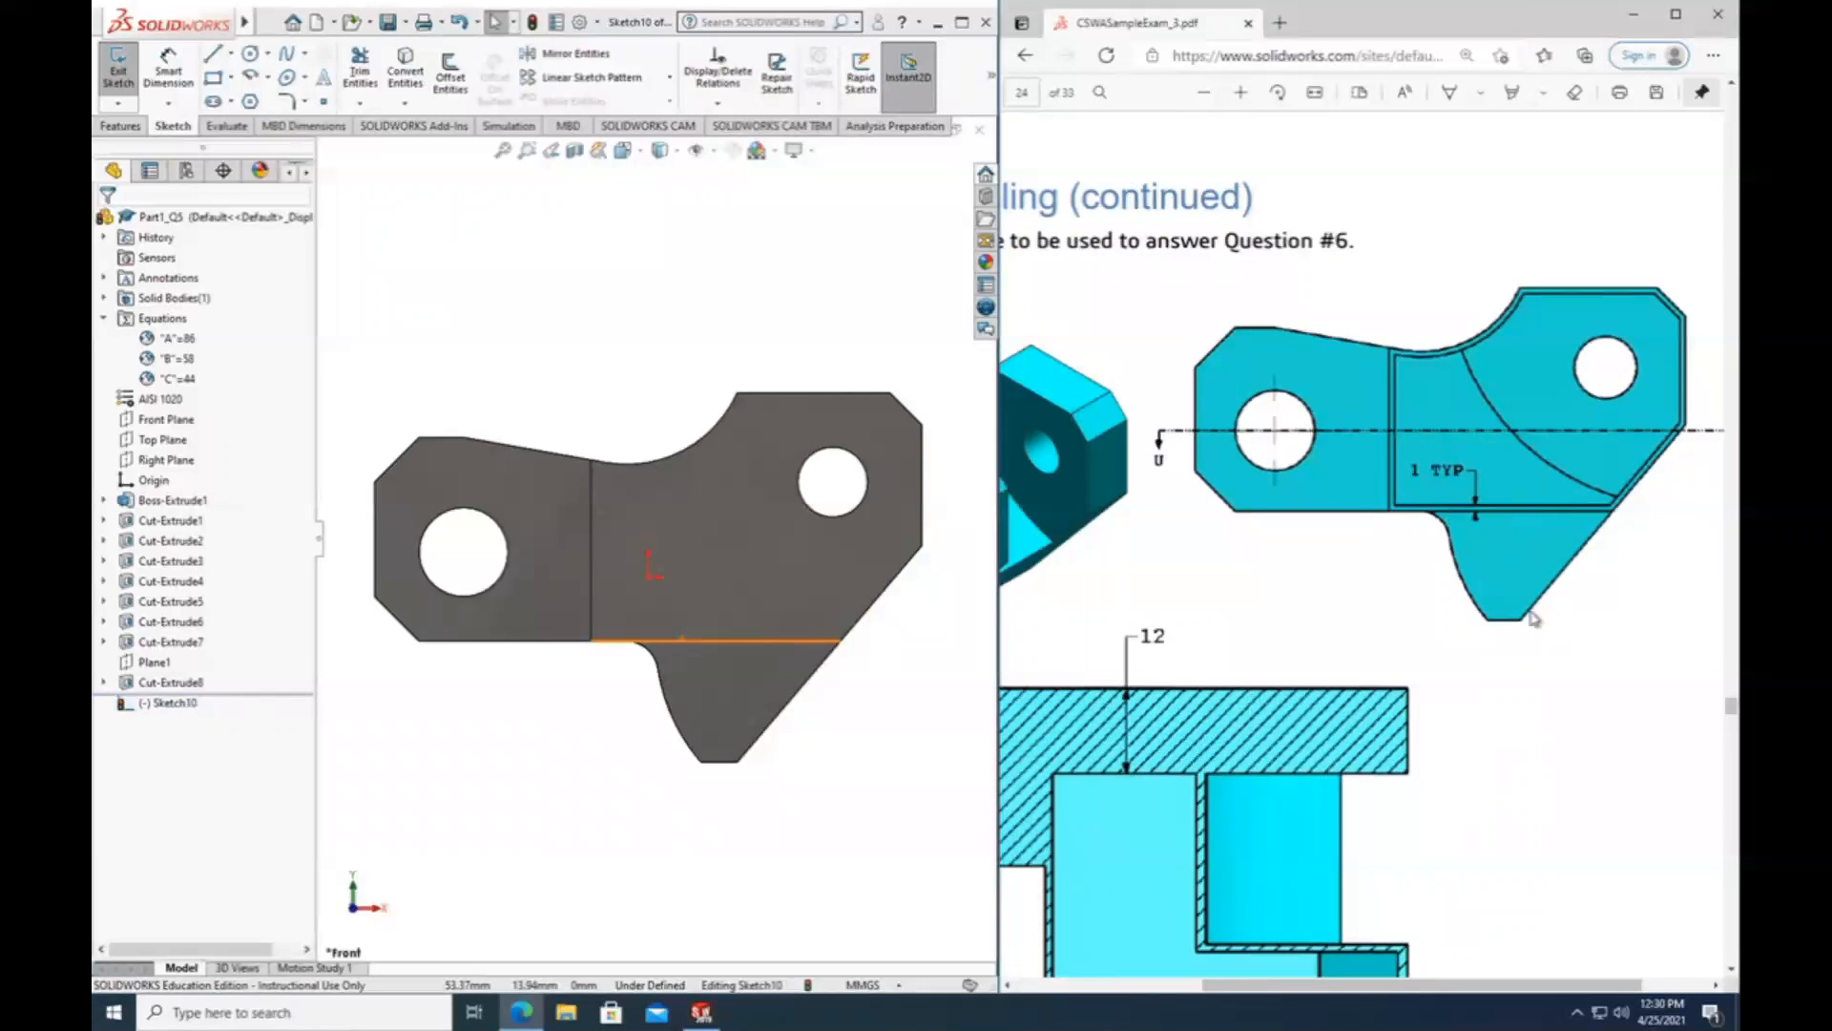
# Check the document's unit system against the Step 4 requirements and return to the Question #6 front view in the PDF.
pyautogui.hscroll(-1, 1410, 489)
pyautogui.scroll(-6, 1394, 620)
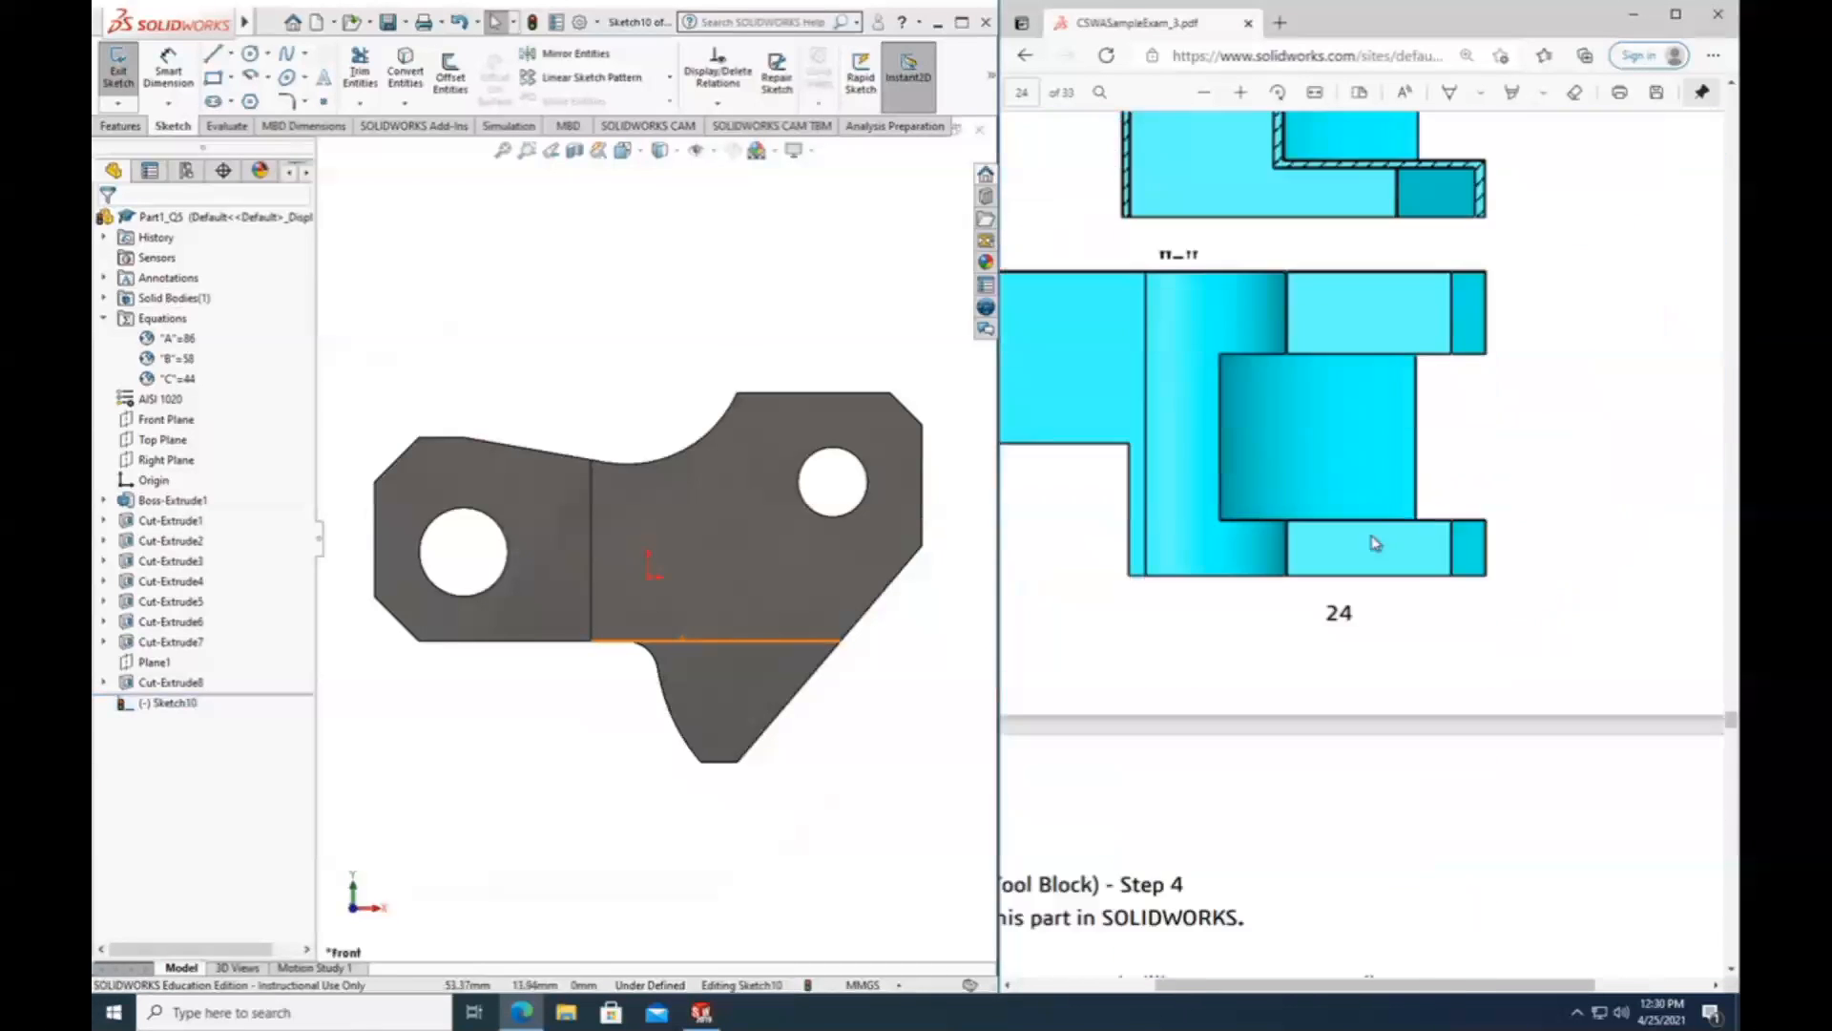
pyautogui.hscroll(-2, 1383, 753)
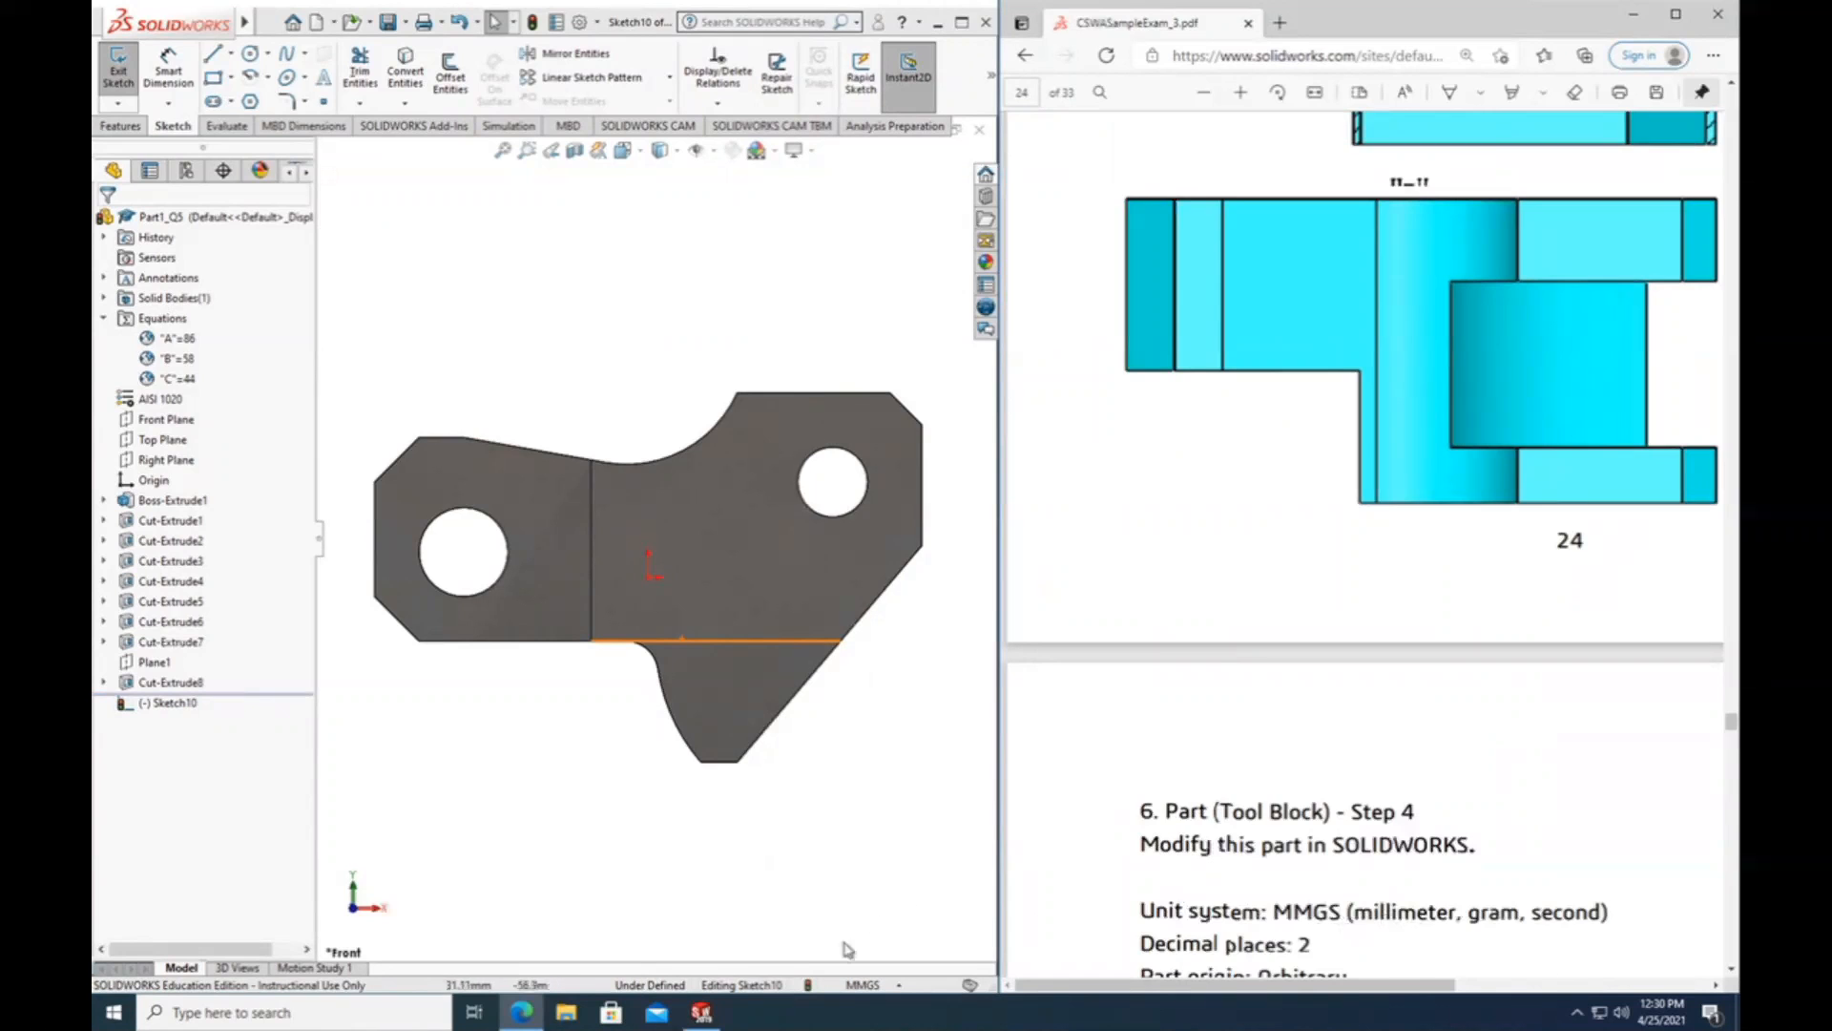
pyautogui.click(848, 987)
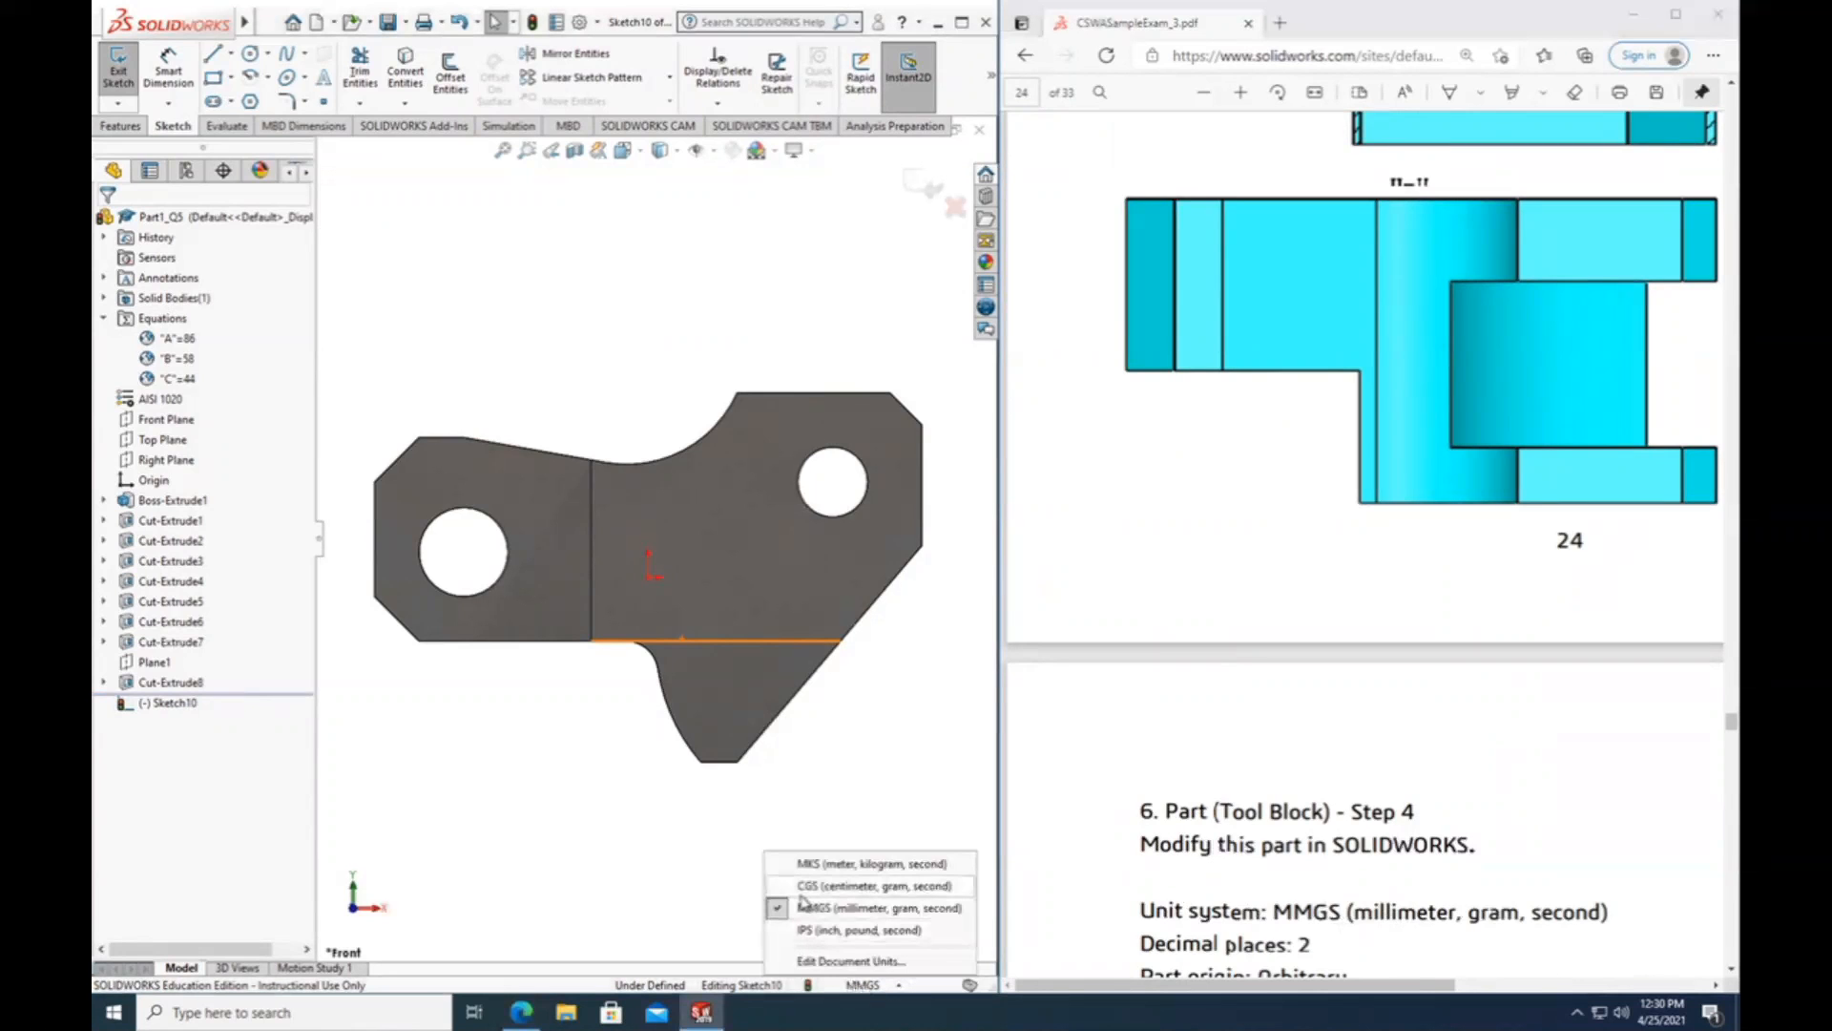
pyautogui.click(556, 854)
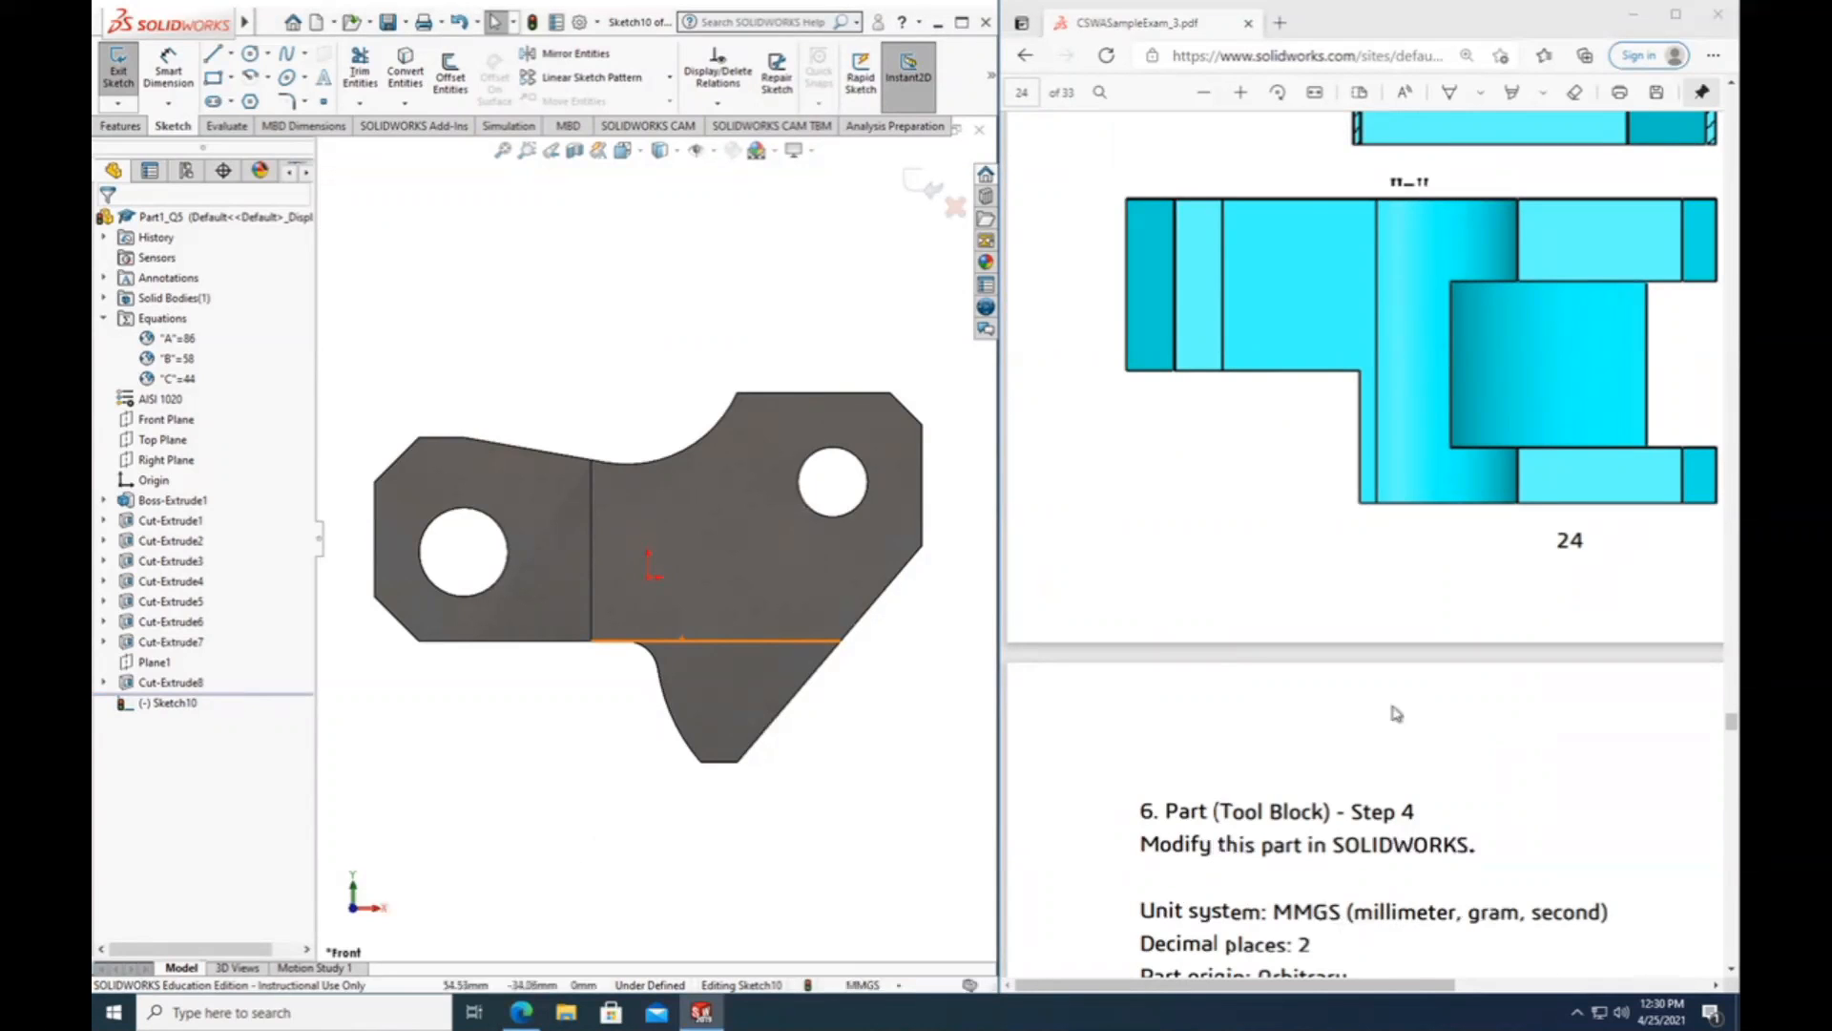
pyautogui.hscroll(4, 1395, 713)
pyautogui.scroll(5, 1396, 714)
pyautogui.scroll(5, 1394, 711)
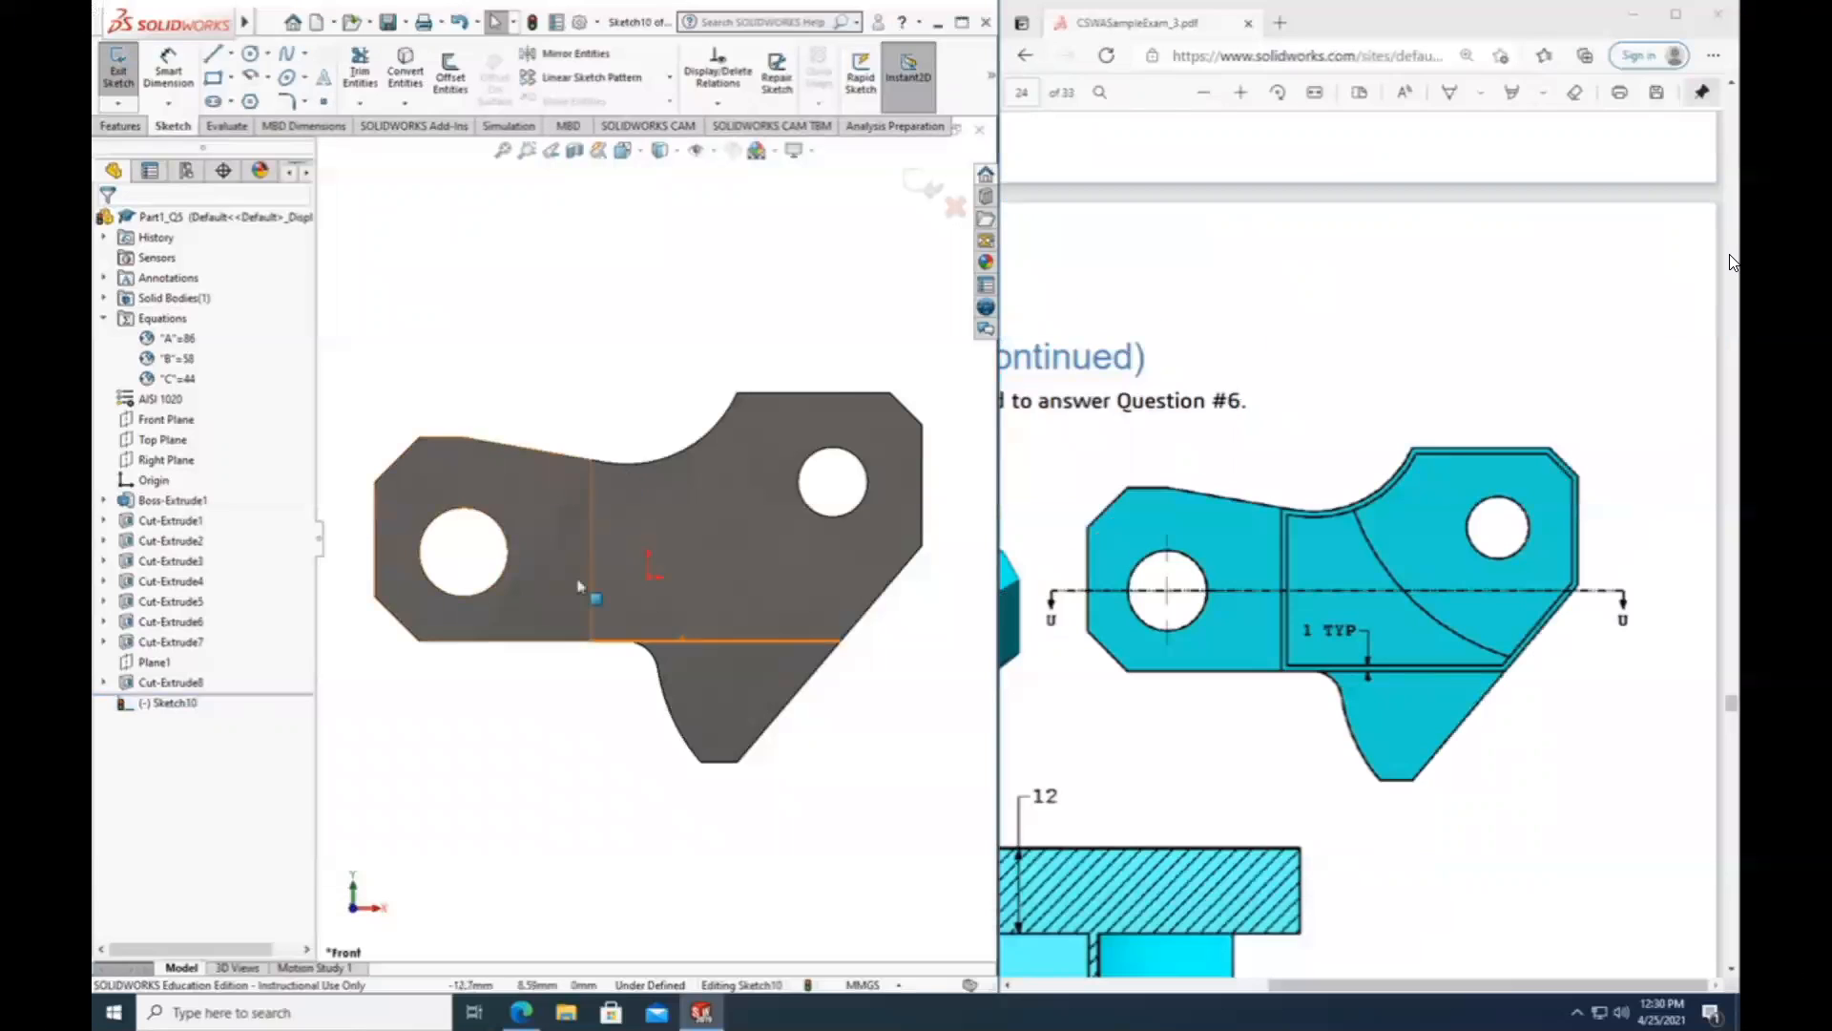
# Start Convert Entities and select the boundary edges and front face of the forked block's outer arm.
pyautogui.moveTo(879, 670); pyautogui.dragTo(772, 779, button='middle')
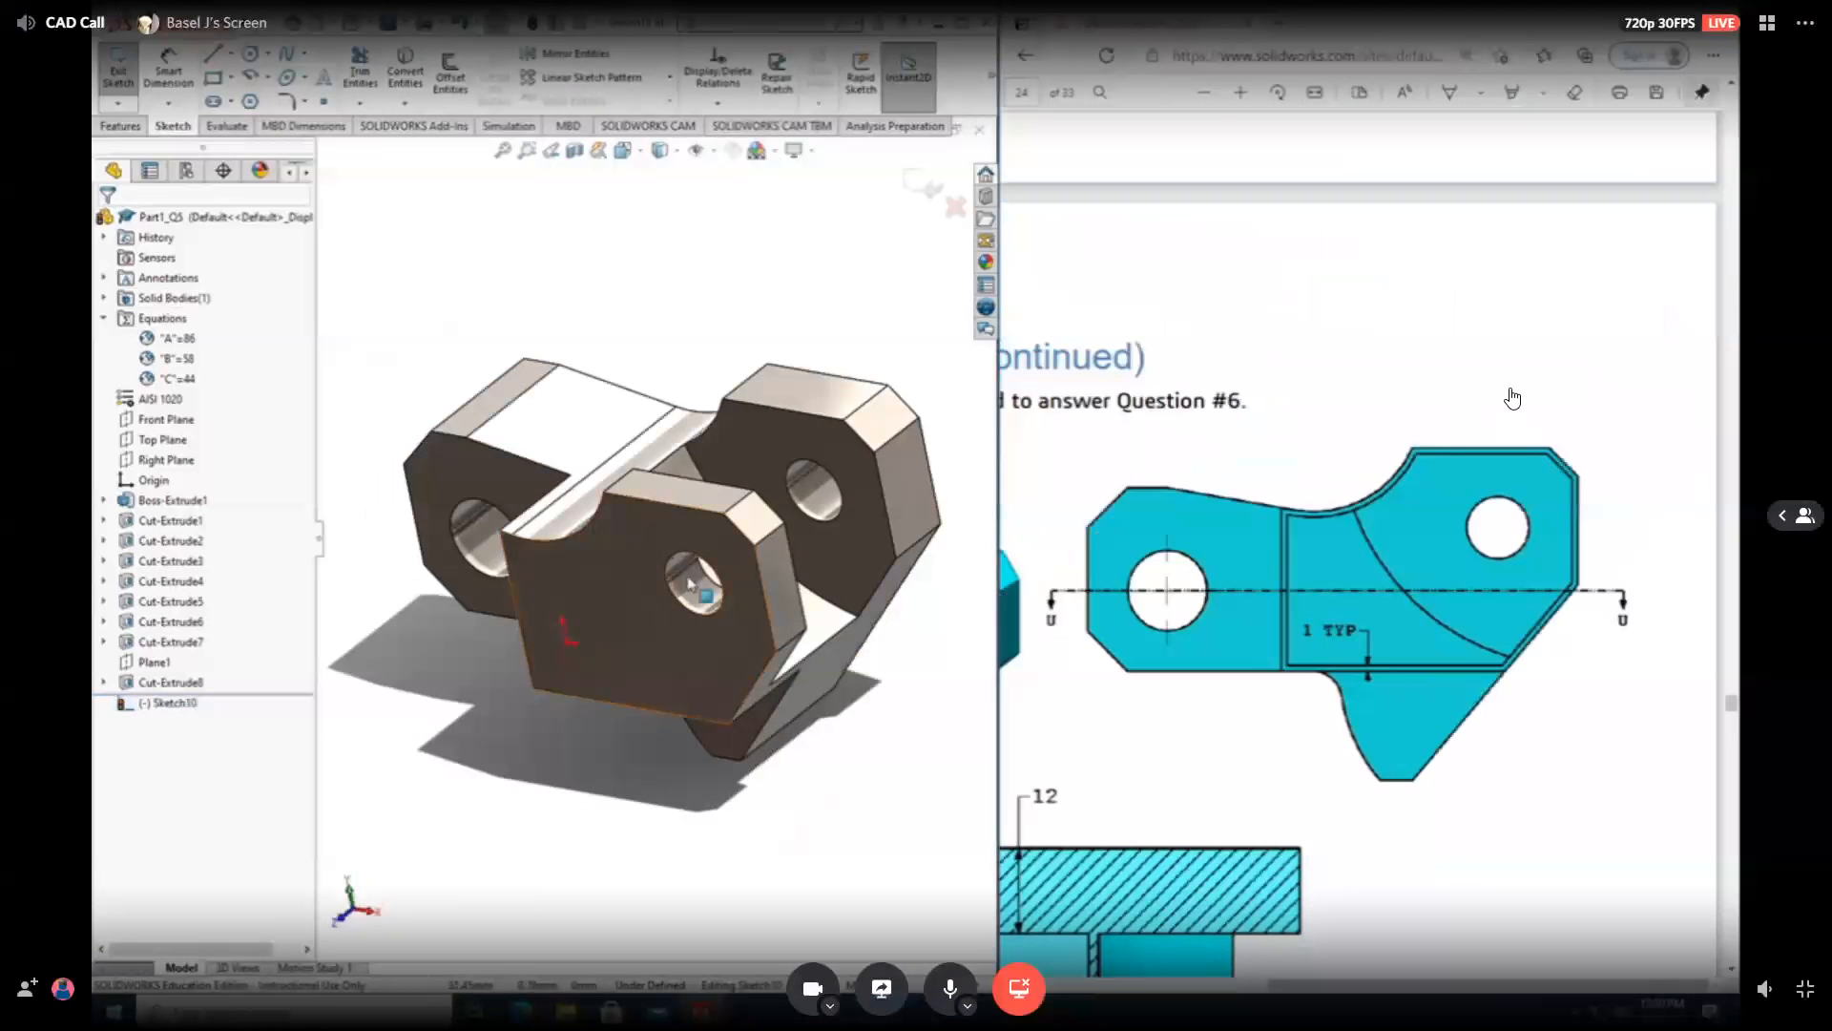
pyautogui.rightClick(145, 708)
pyautogui.click(186, 681)
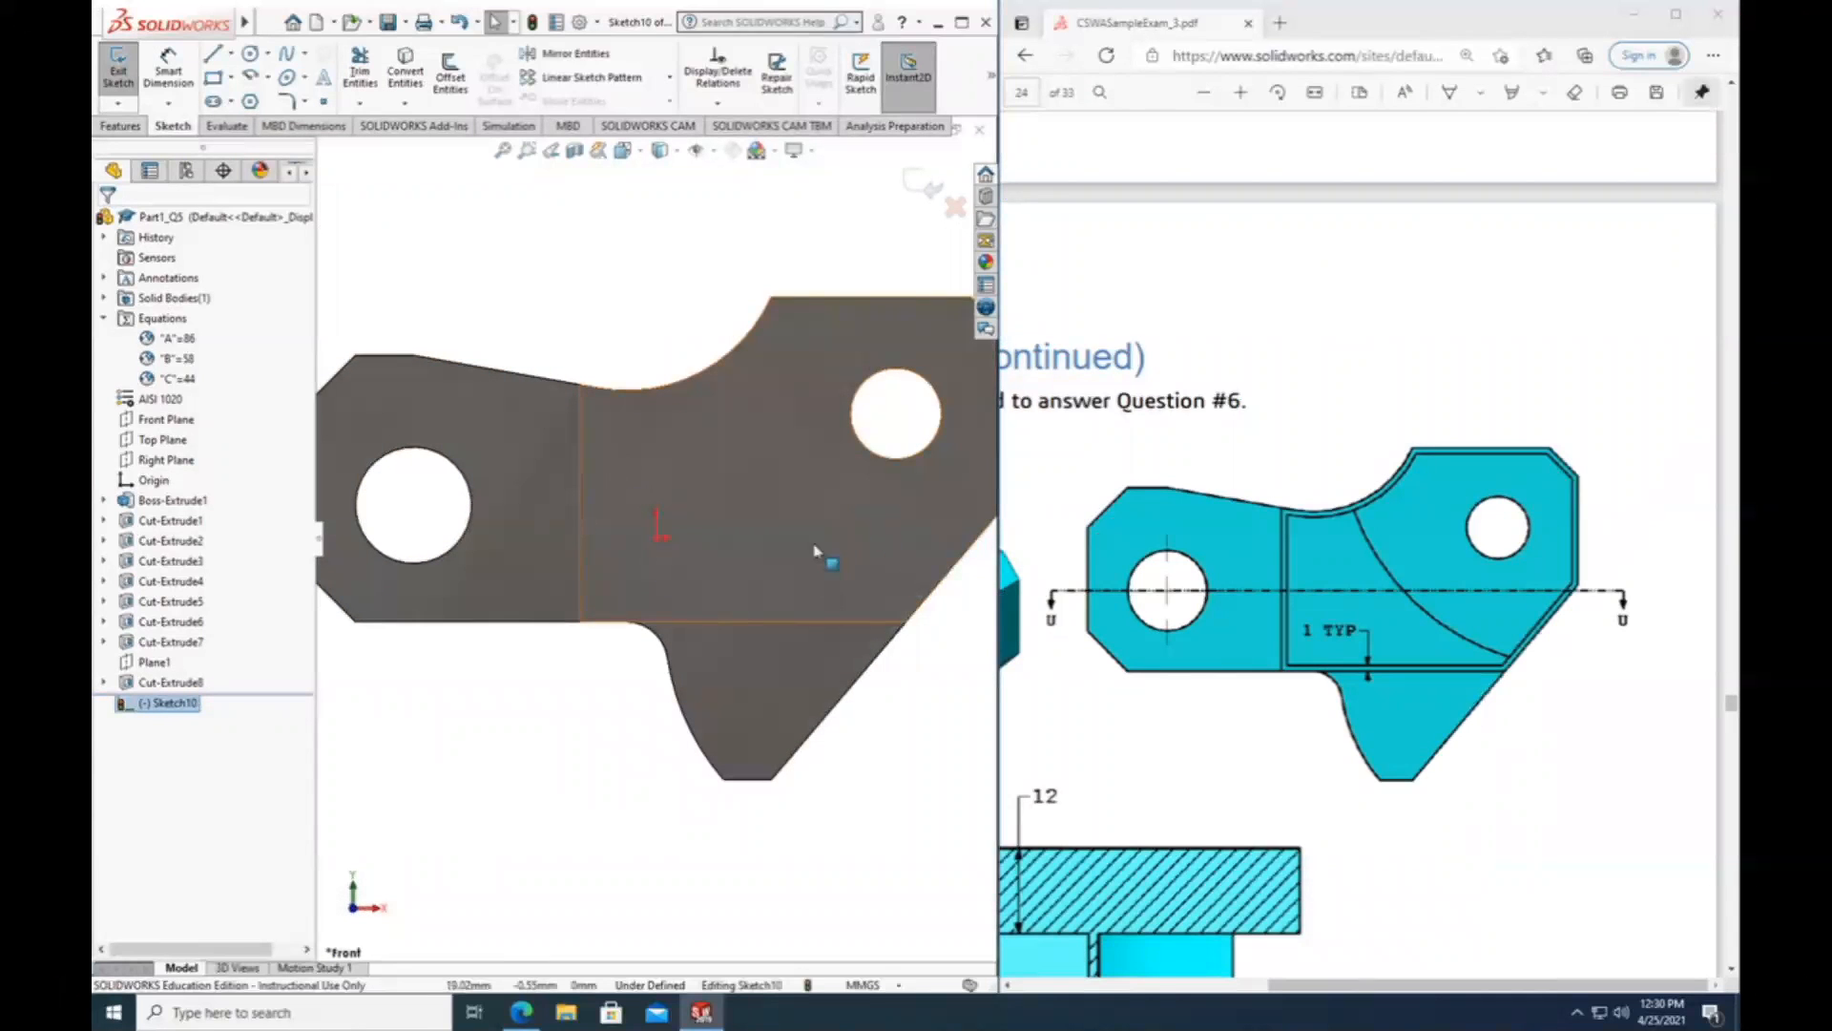
pyautogui.scroll(1, 809, 544)
pyautogui.scroll(1, 800, 544)
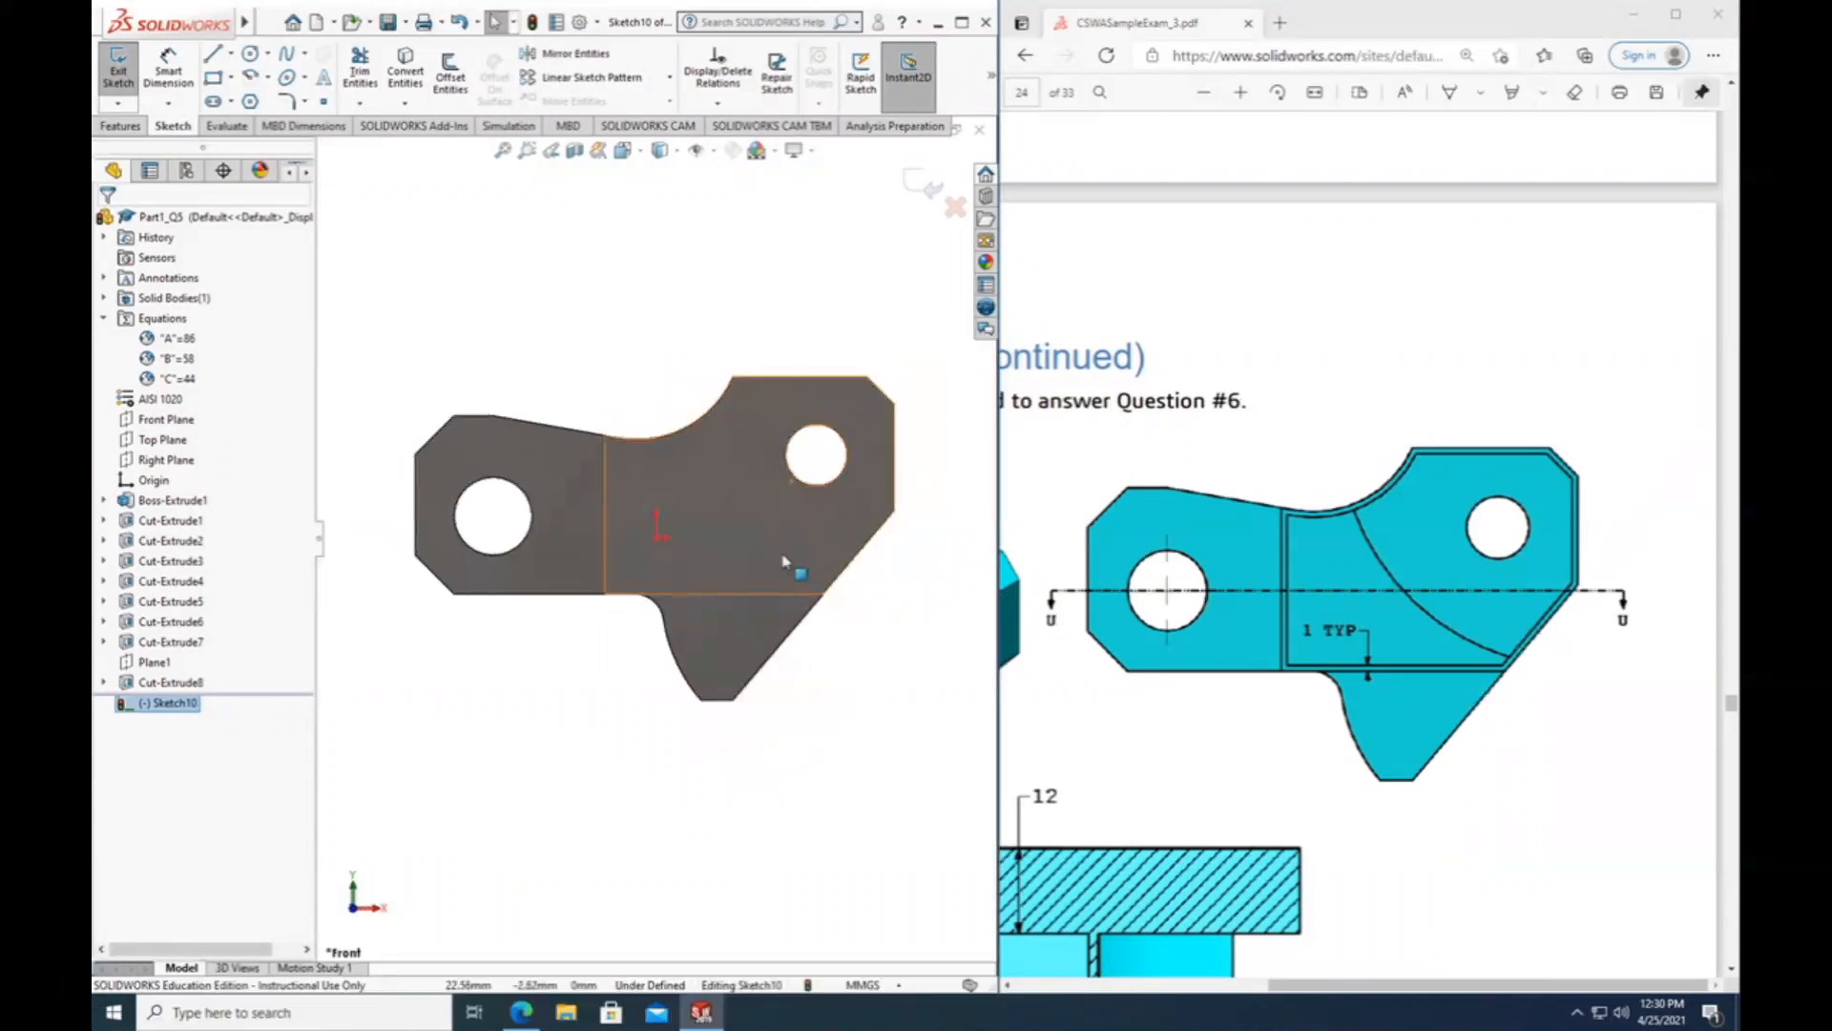
pyautogui.keyDown('ctrl'); pyautogui.moveTo(771, 563); pyautogui.dragTo(733, 603, button='middle'); pyautogui.keyUp('ctrl')
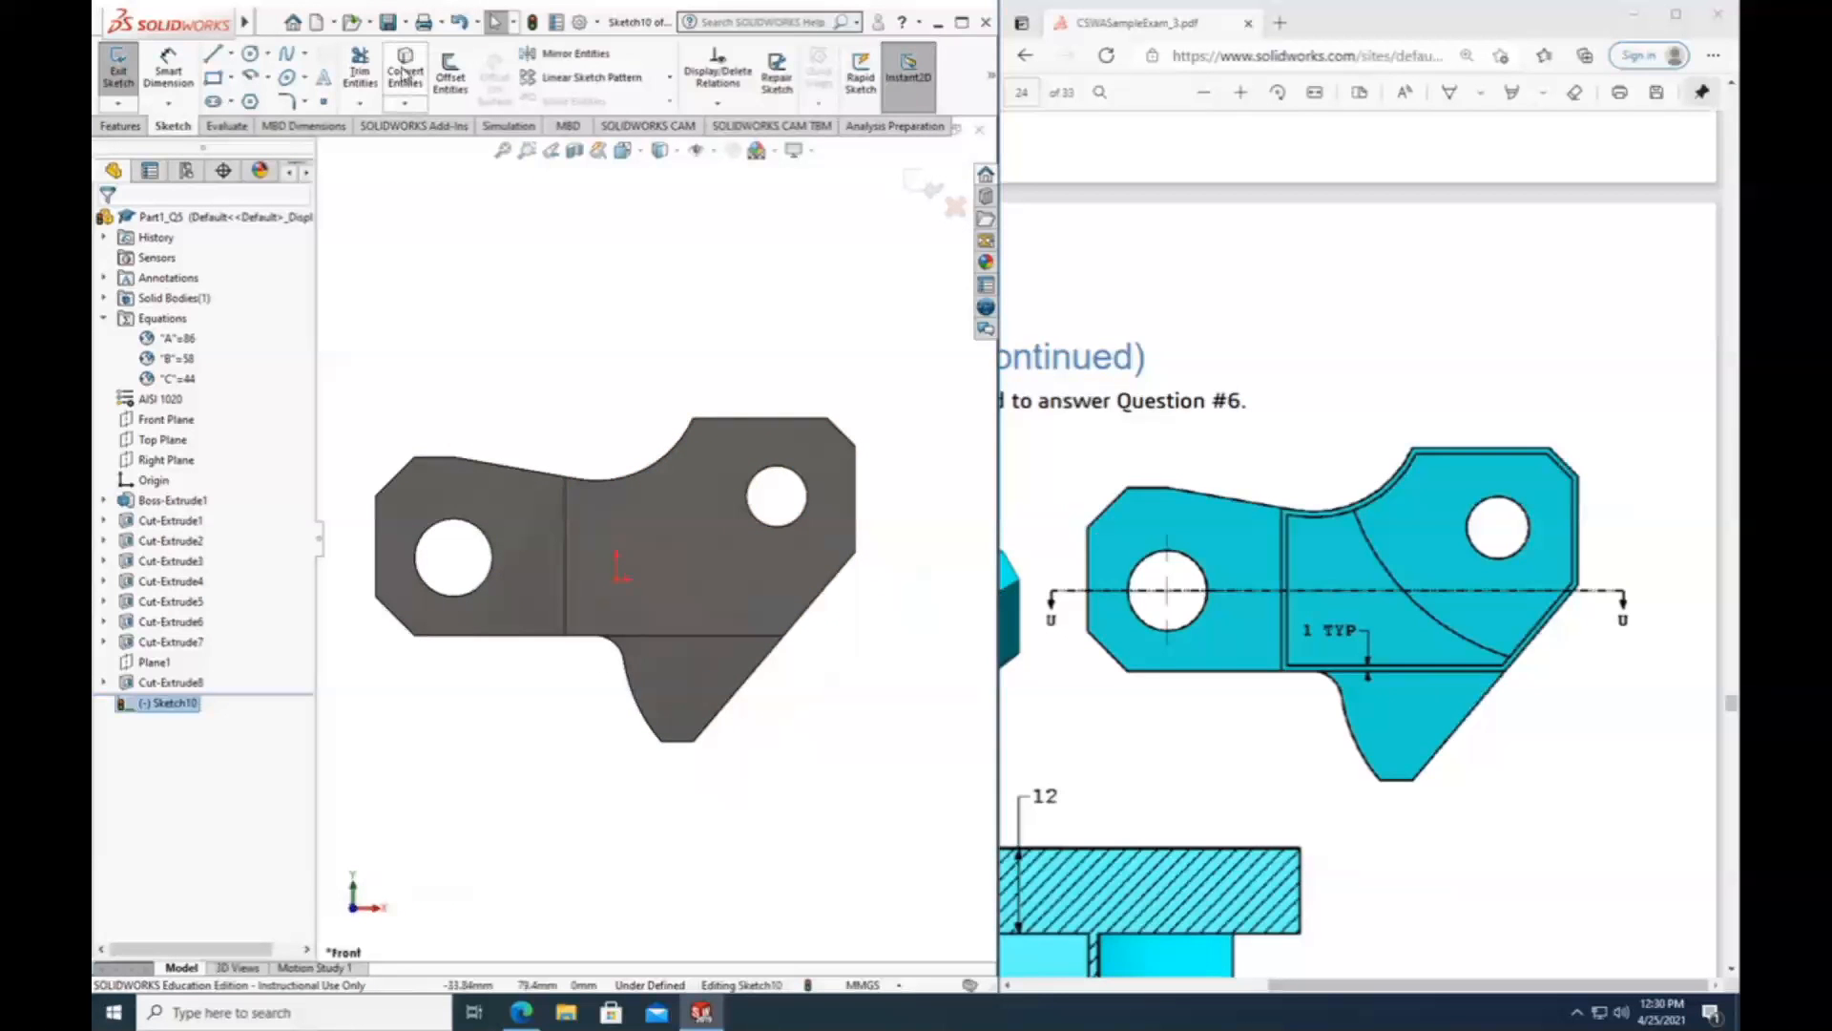
pyautogui.scroll(-1, 626, 400)
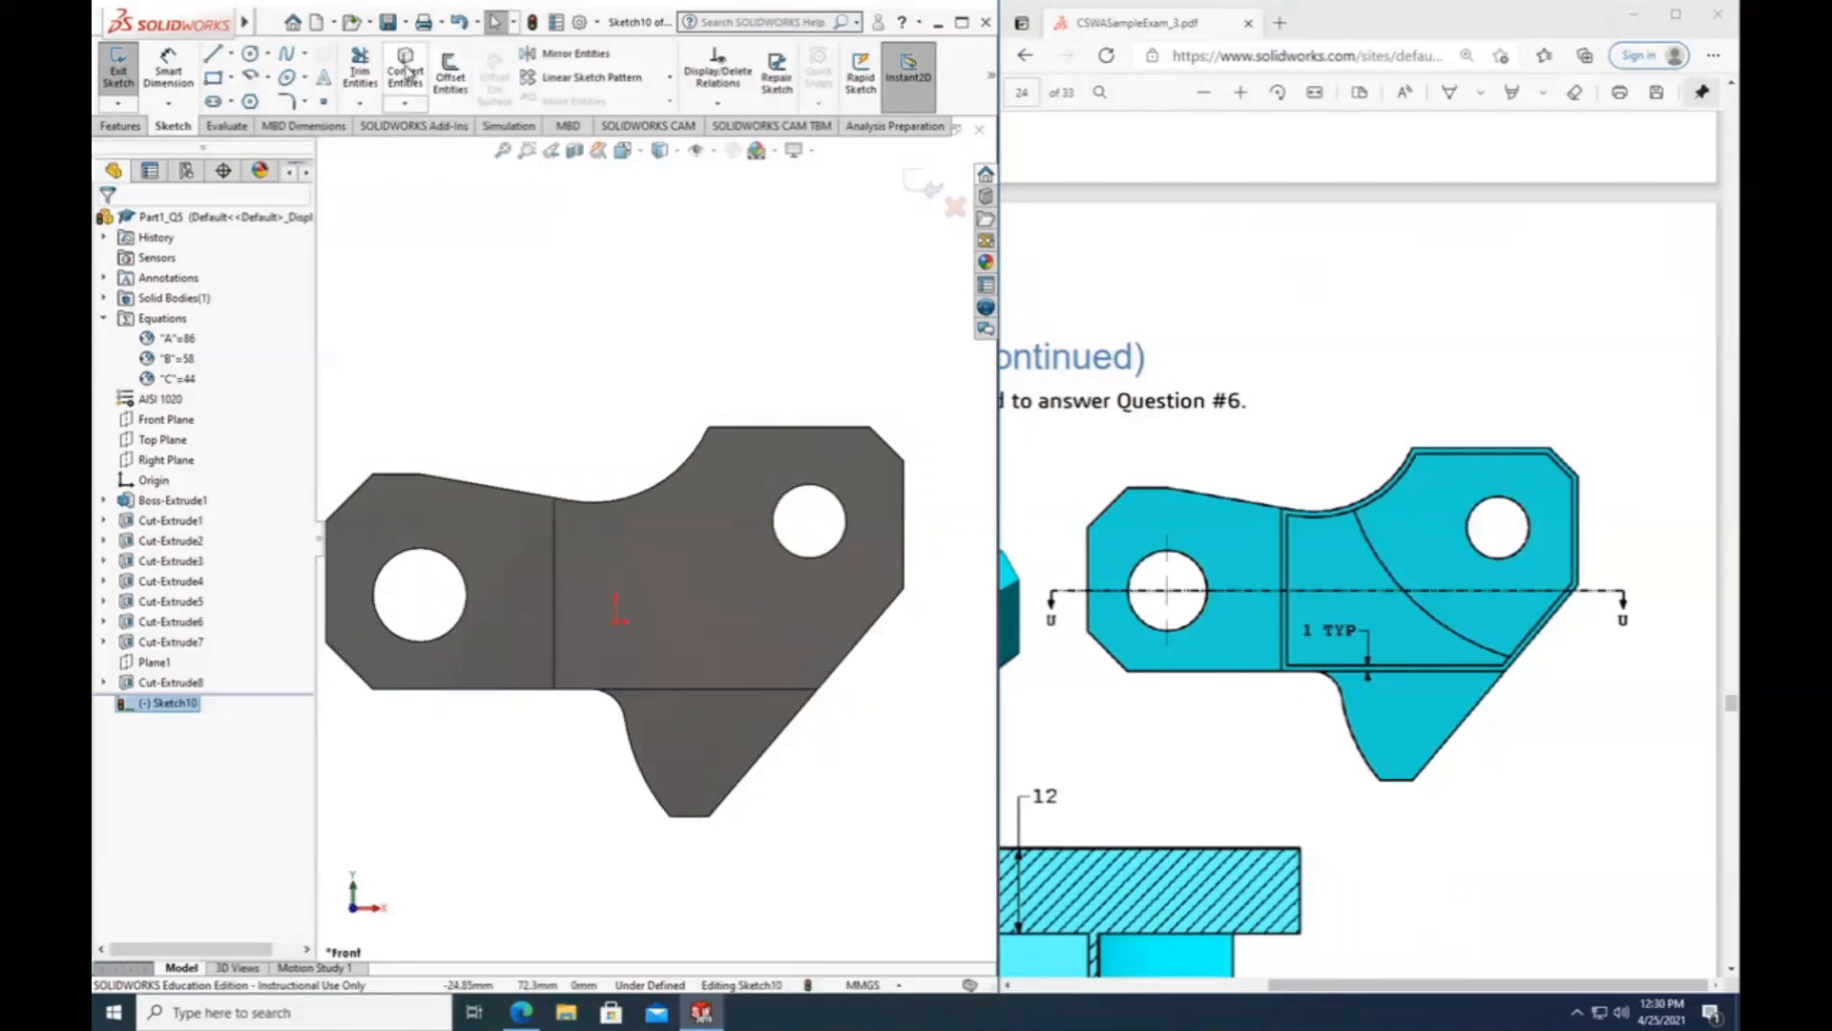
pyautogui.click(405, 74)
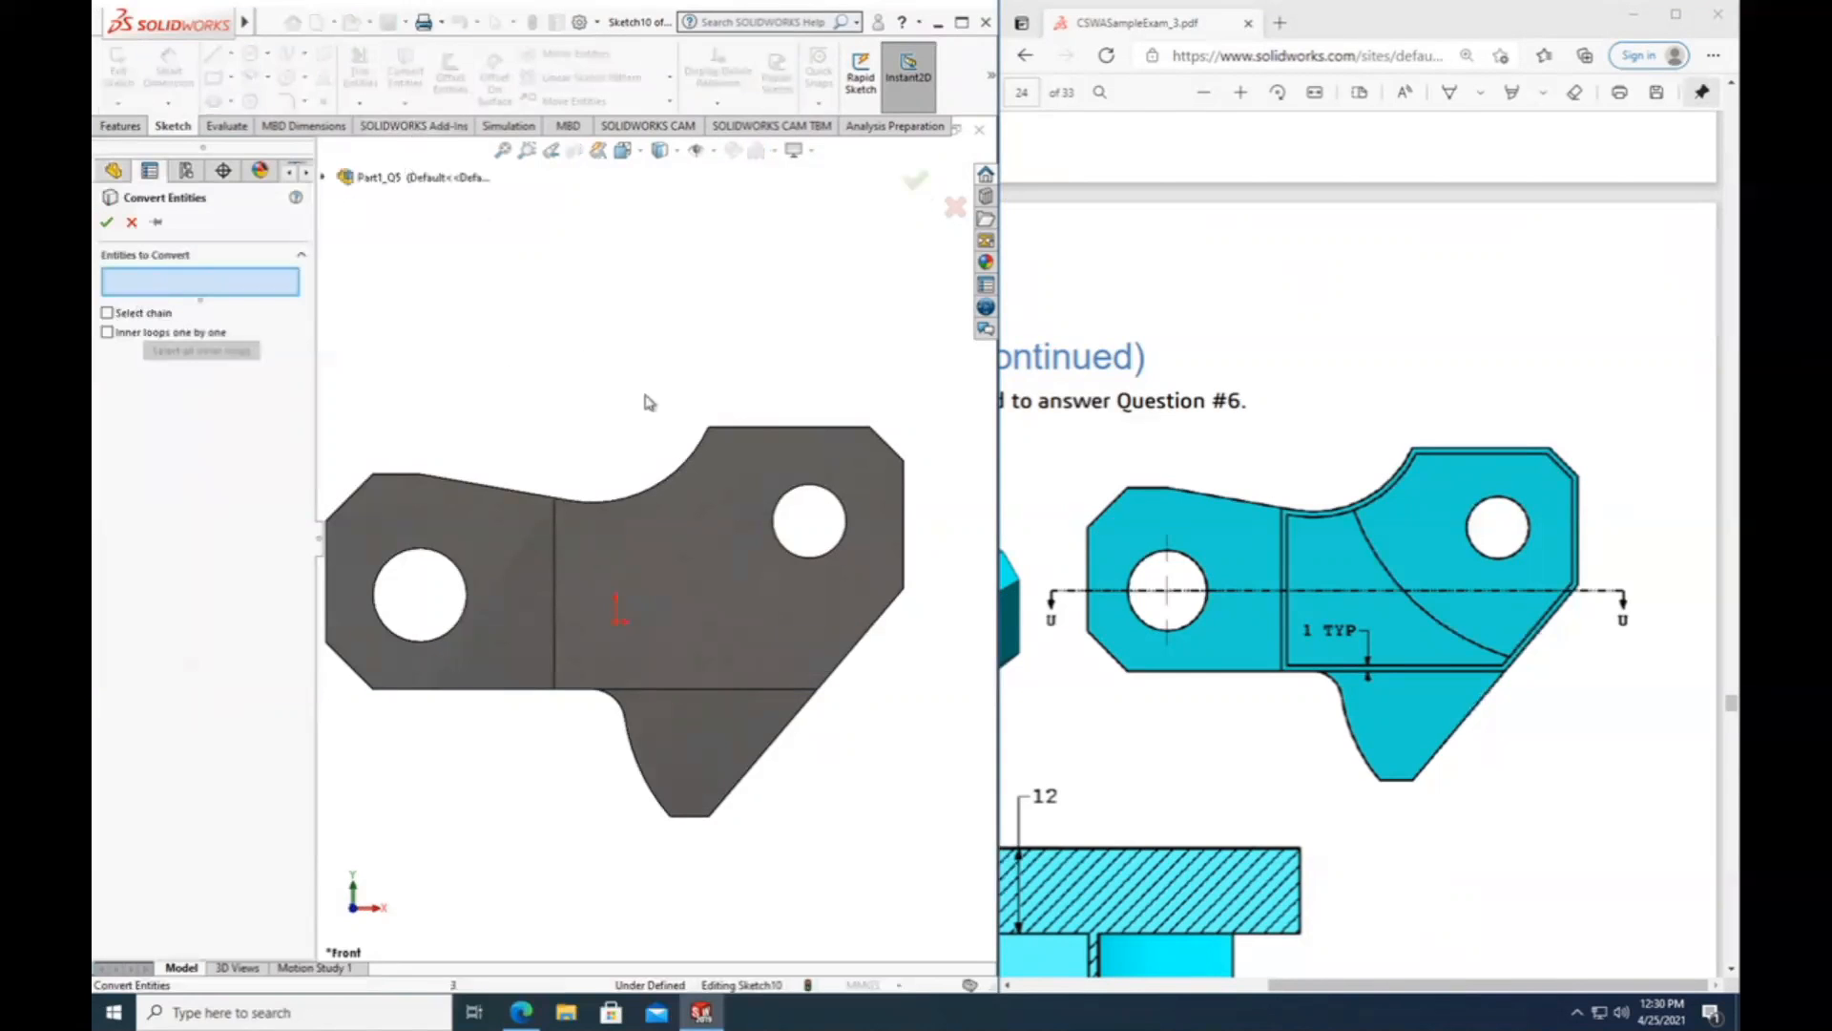
pyautogui.click(763, 427)
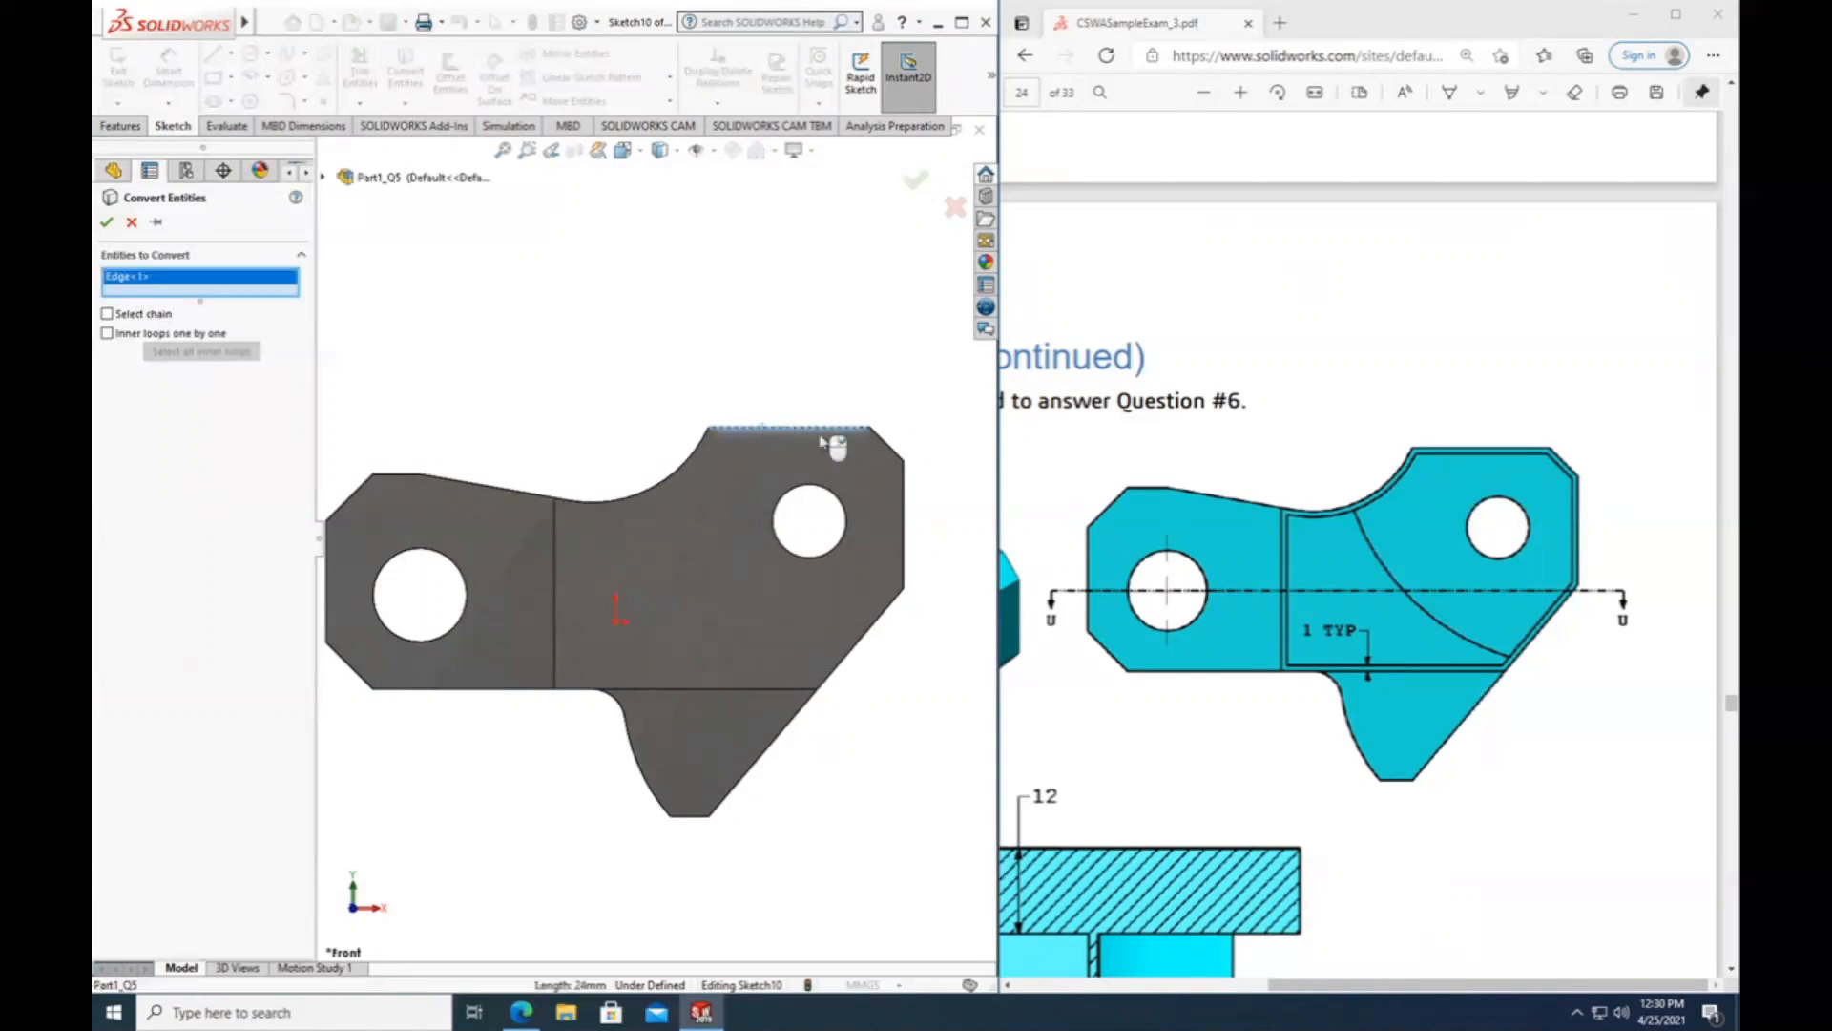
pyautogui.click(895, 456)
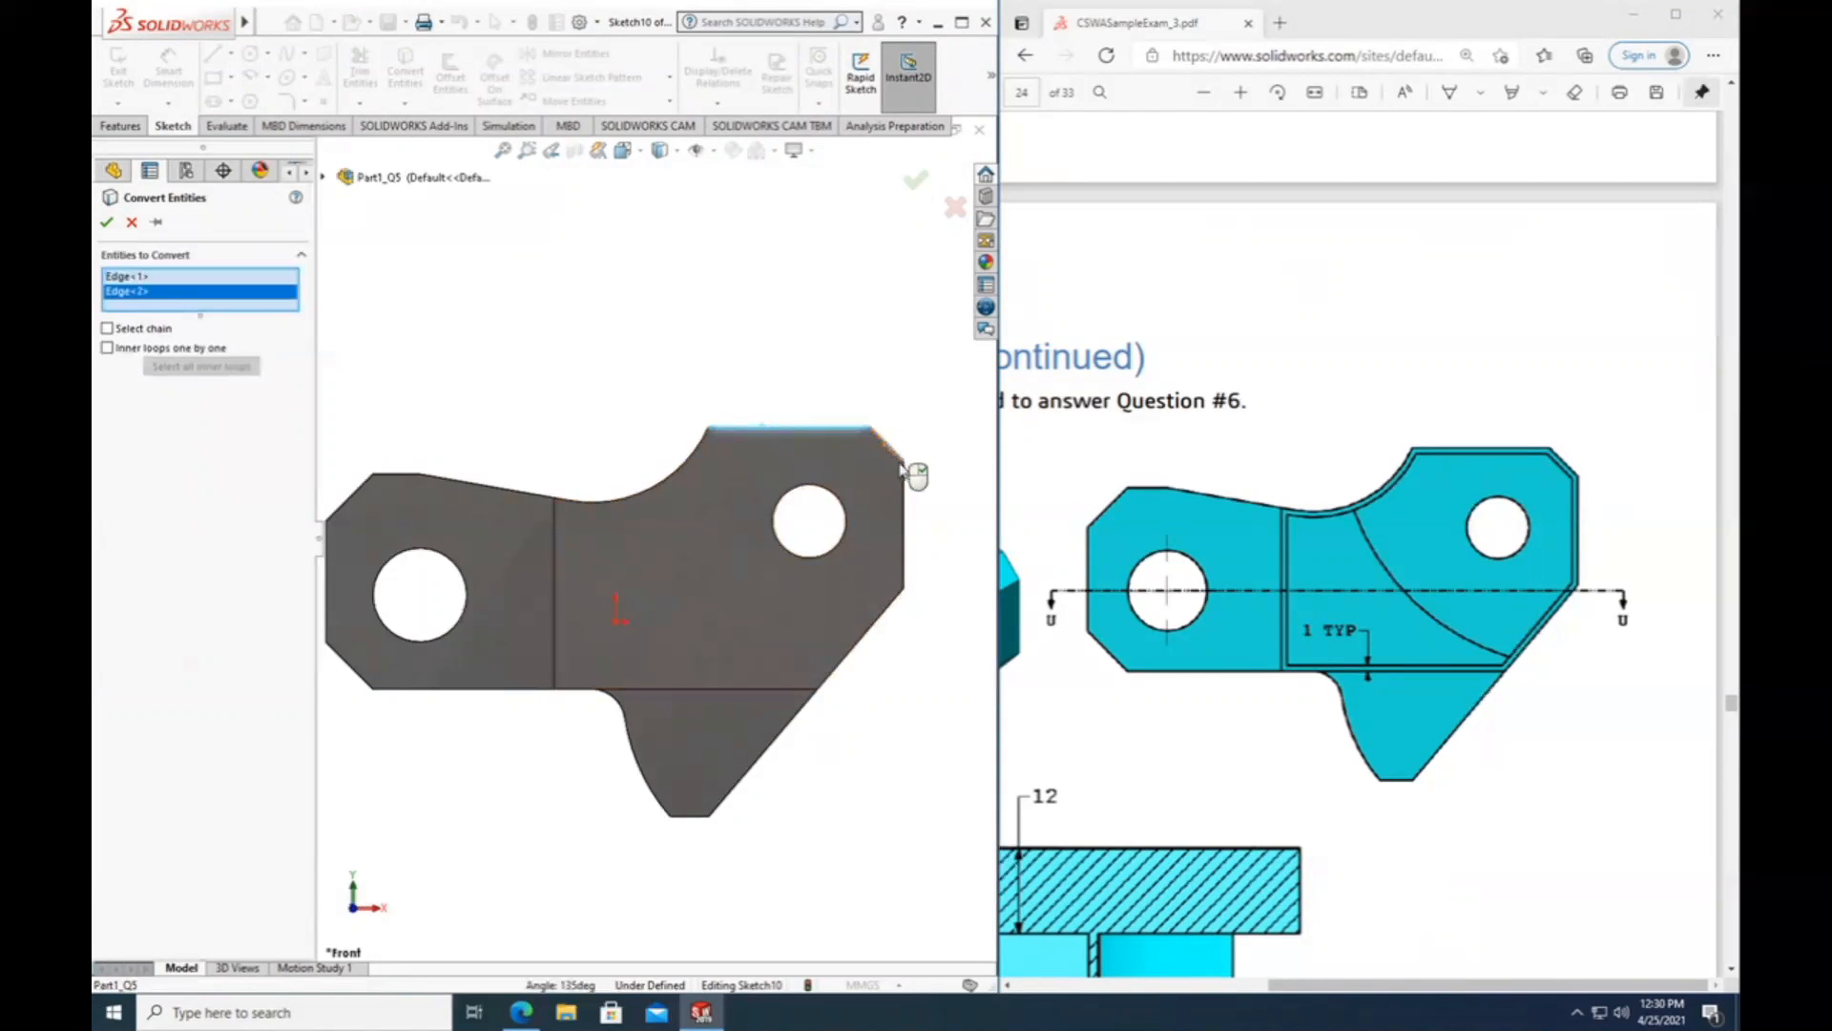
pyautogui.click(904, 530)
pyautogui.click(861, 639)
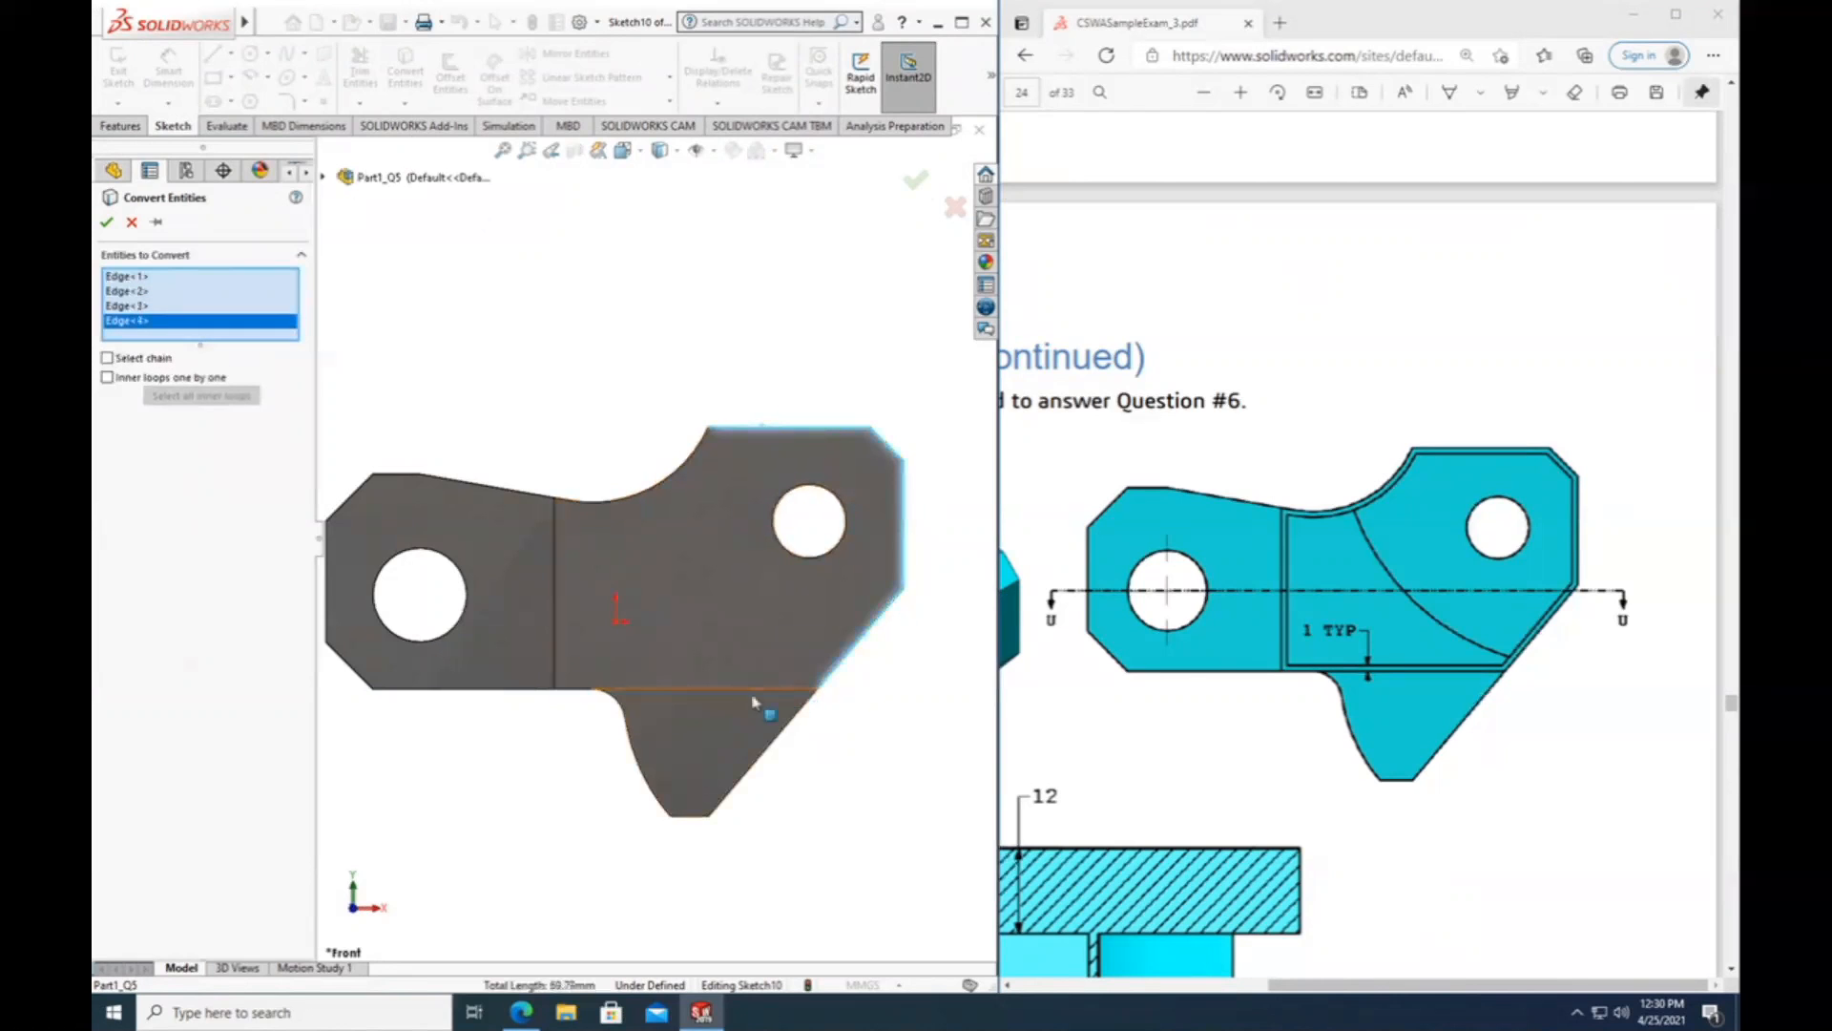
pyautogui.click(753, 696)
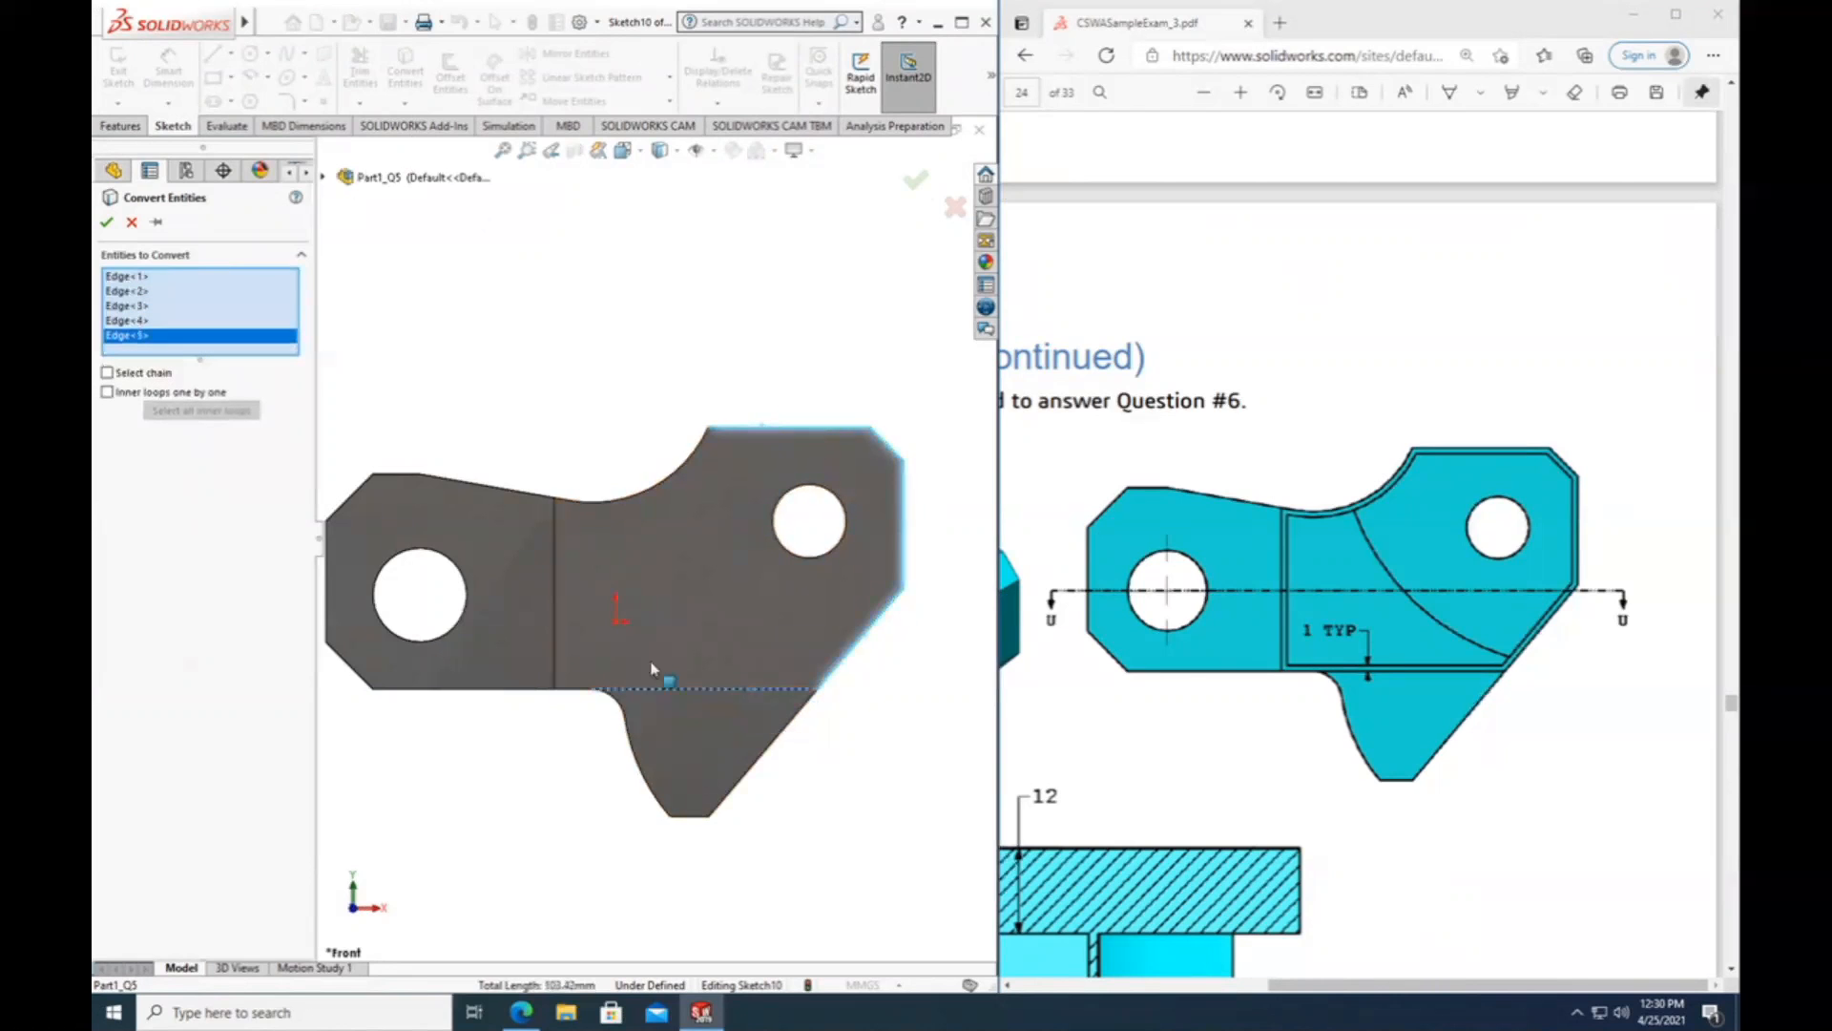
pyautogui.click(553, 649)
pyautogui.click(618, 513)
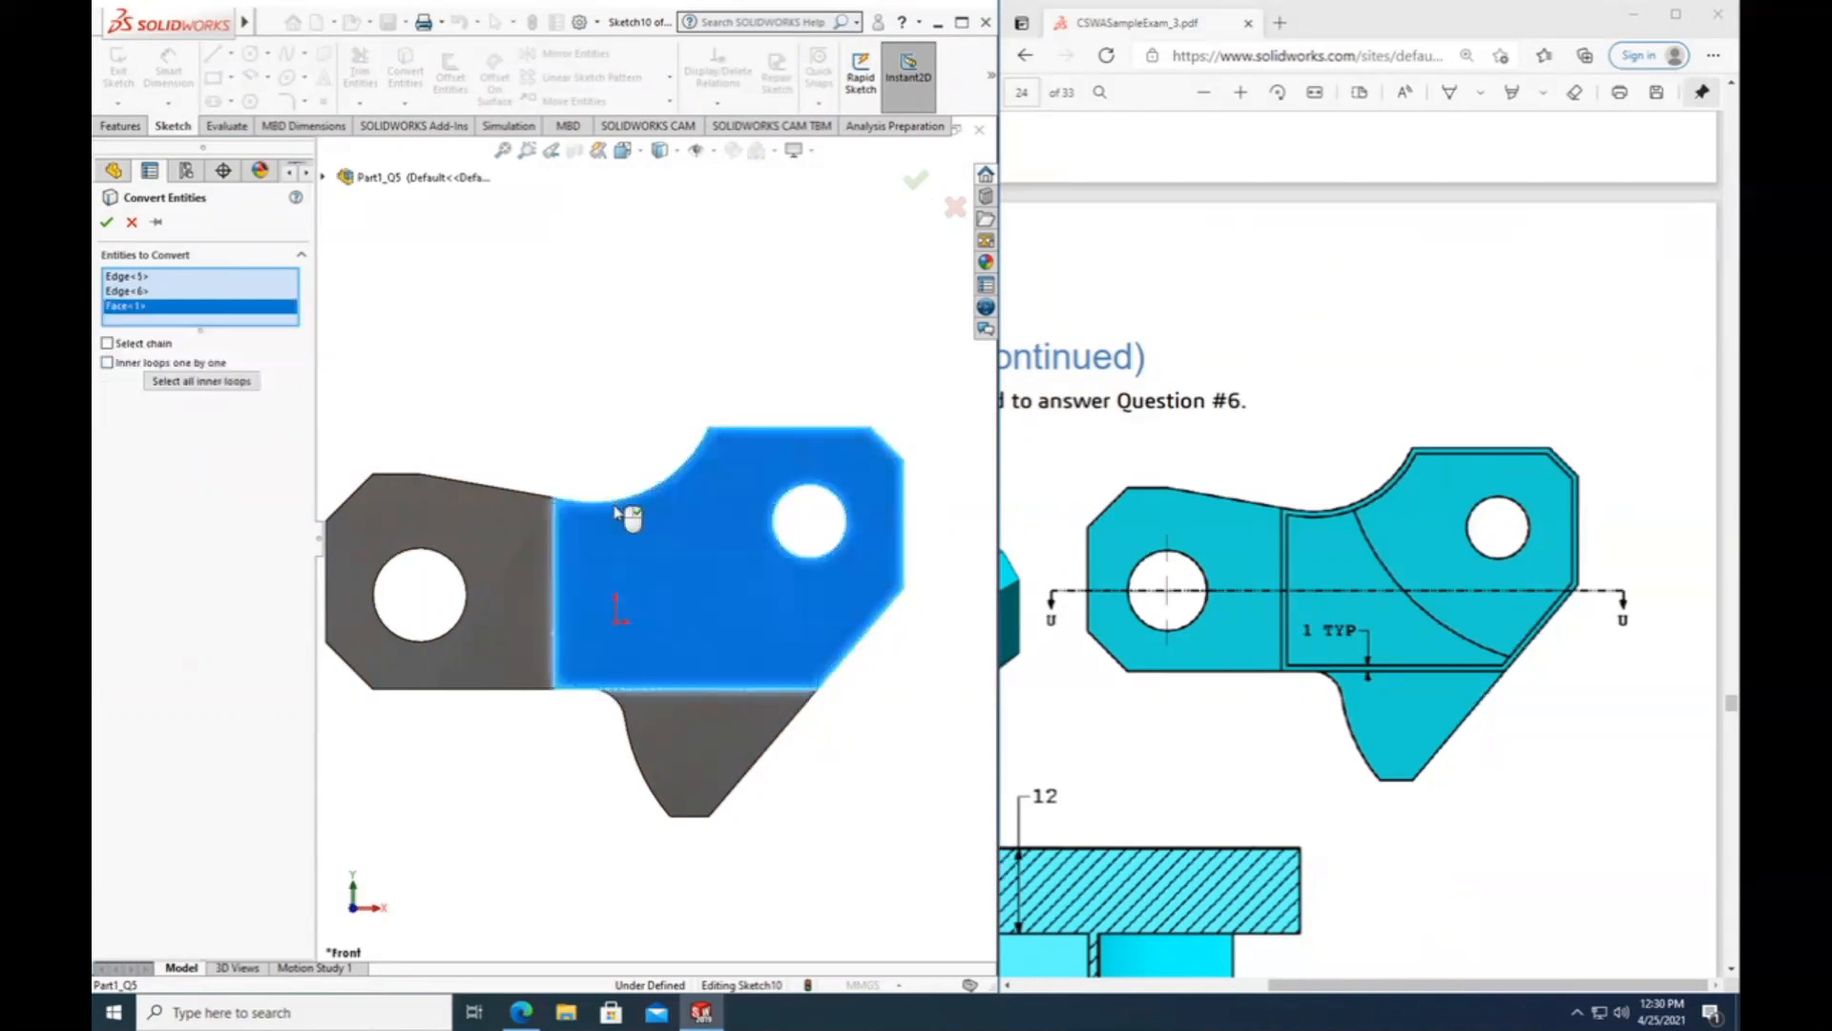
# Remove the two individually selected edges and convert only the arm's face outline into sketch entities.
pyautogui.rightClick(141, 290)
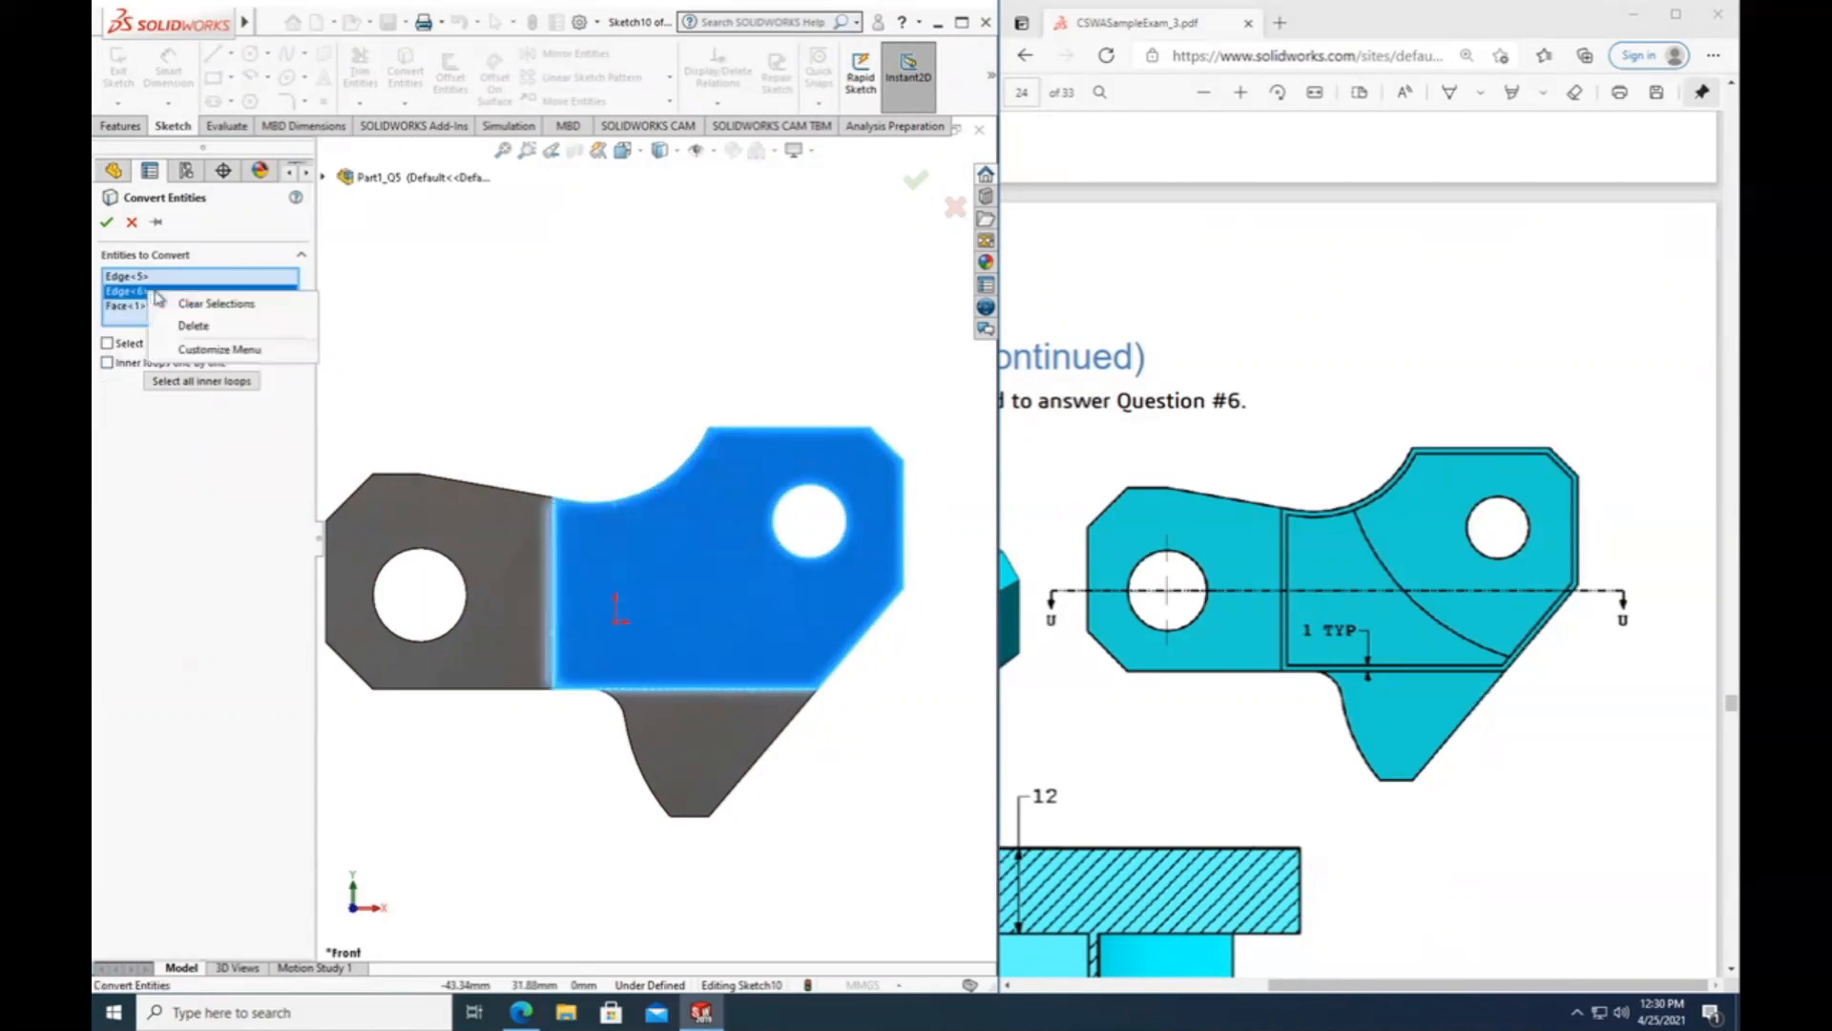
pyautogui.click(193, 325)
pyautogui.rightClick(158, 277)
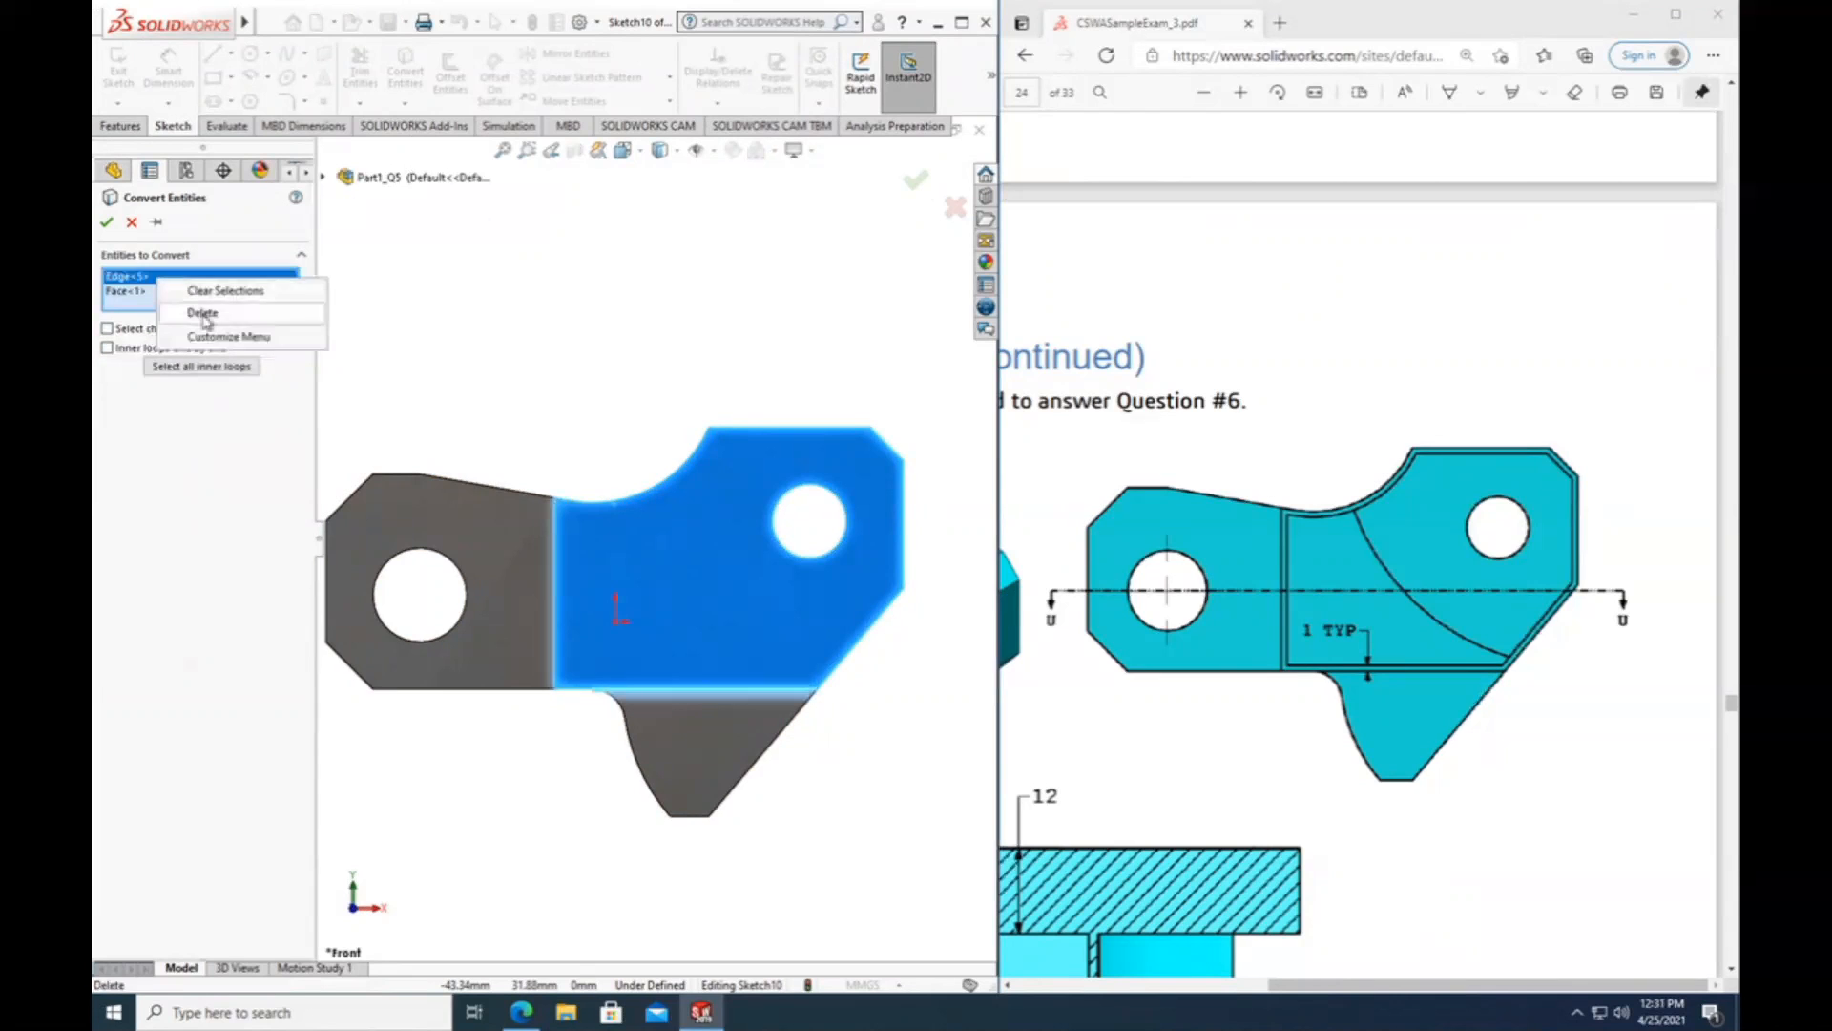
pyautogui.click(190, 312)
pyautogui.click(105, 222)
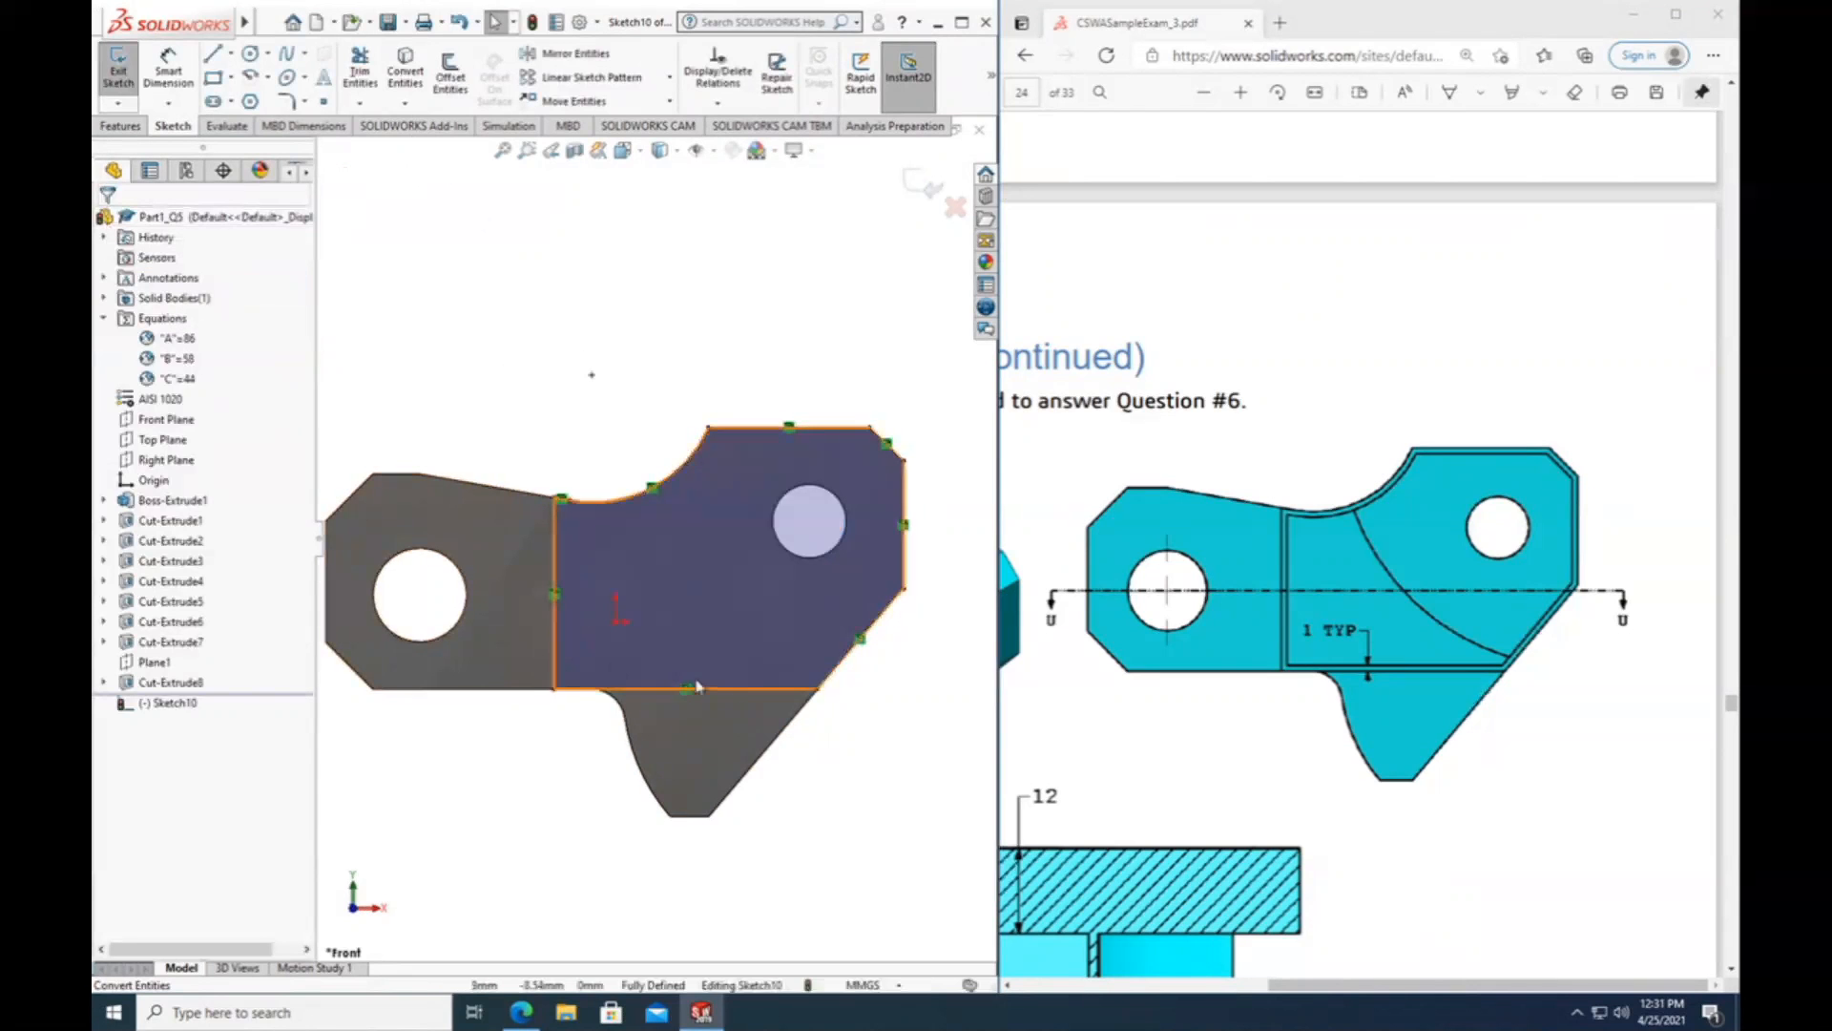
# Inspect the converted outline on the model and compare it with the Question #6 front and section views in the PDF.
pyautogui.moveTo(741, 805); pyautogui.dragTo(675, 820, button='middle')
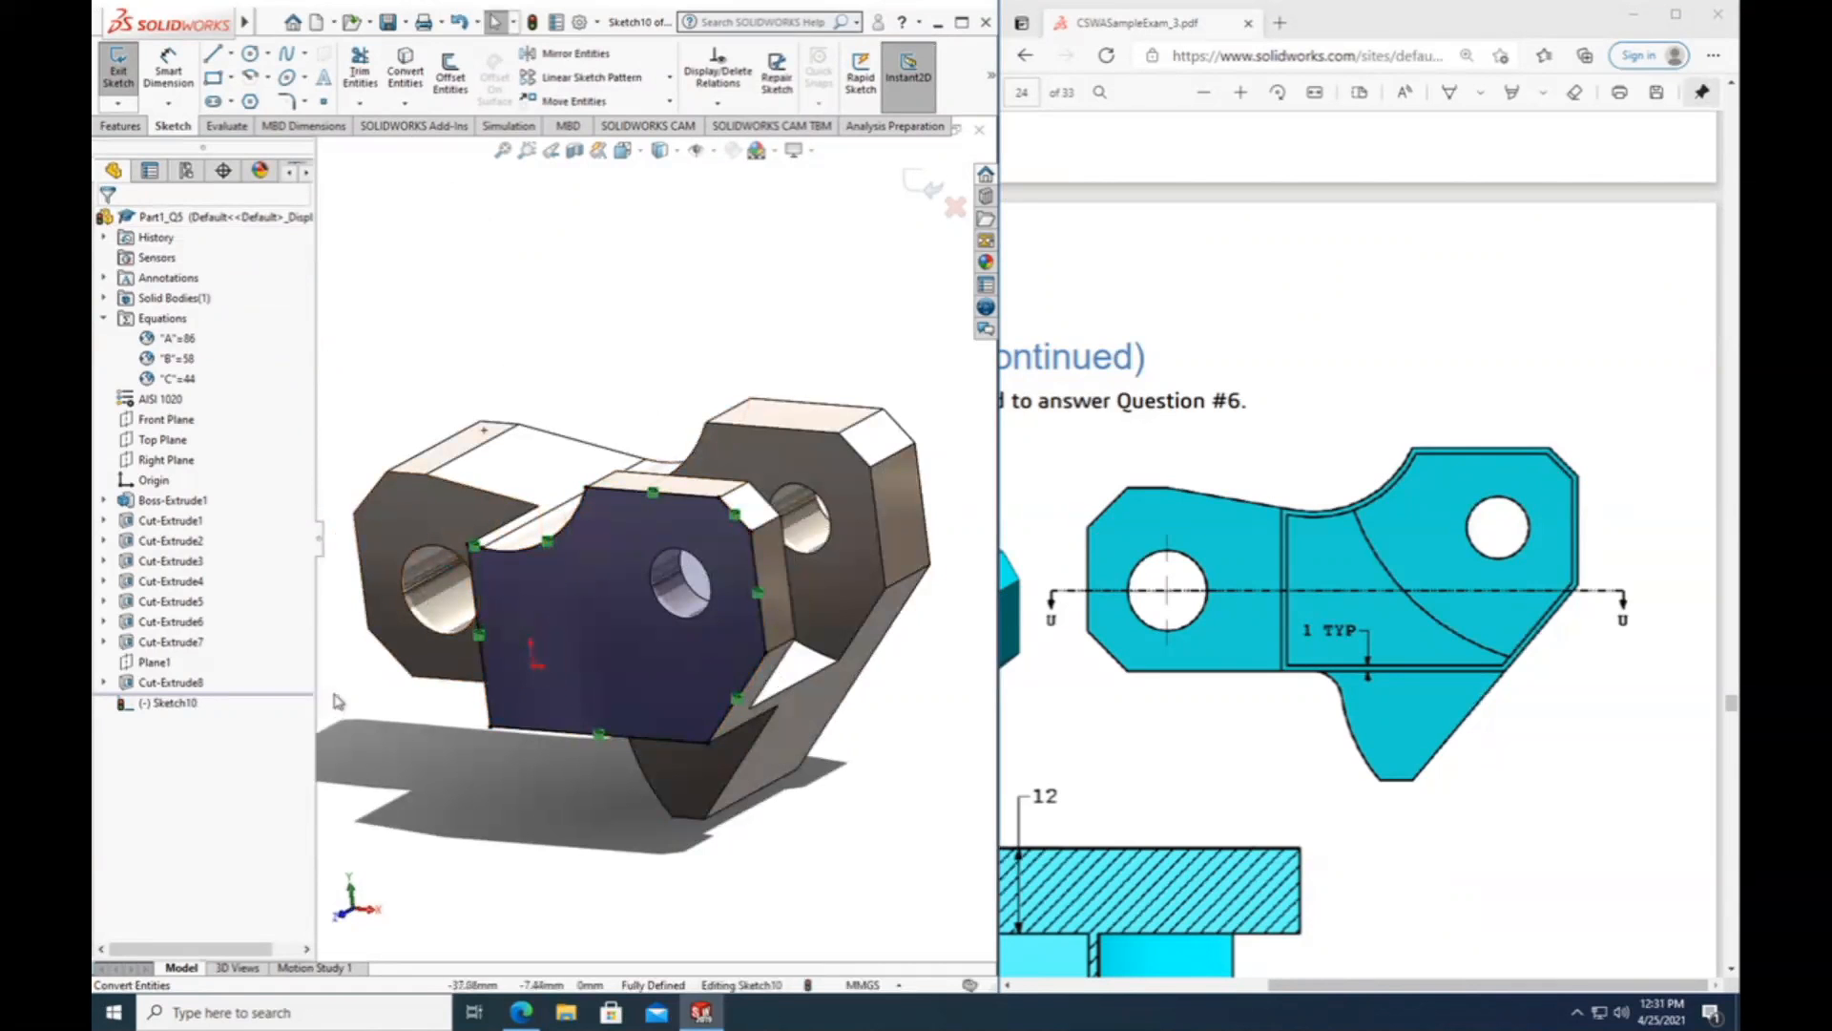
pyautogui.rightClick(152, 704)
pyautogui.click(186, 675)
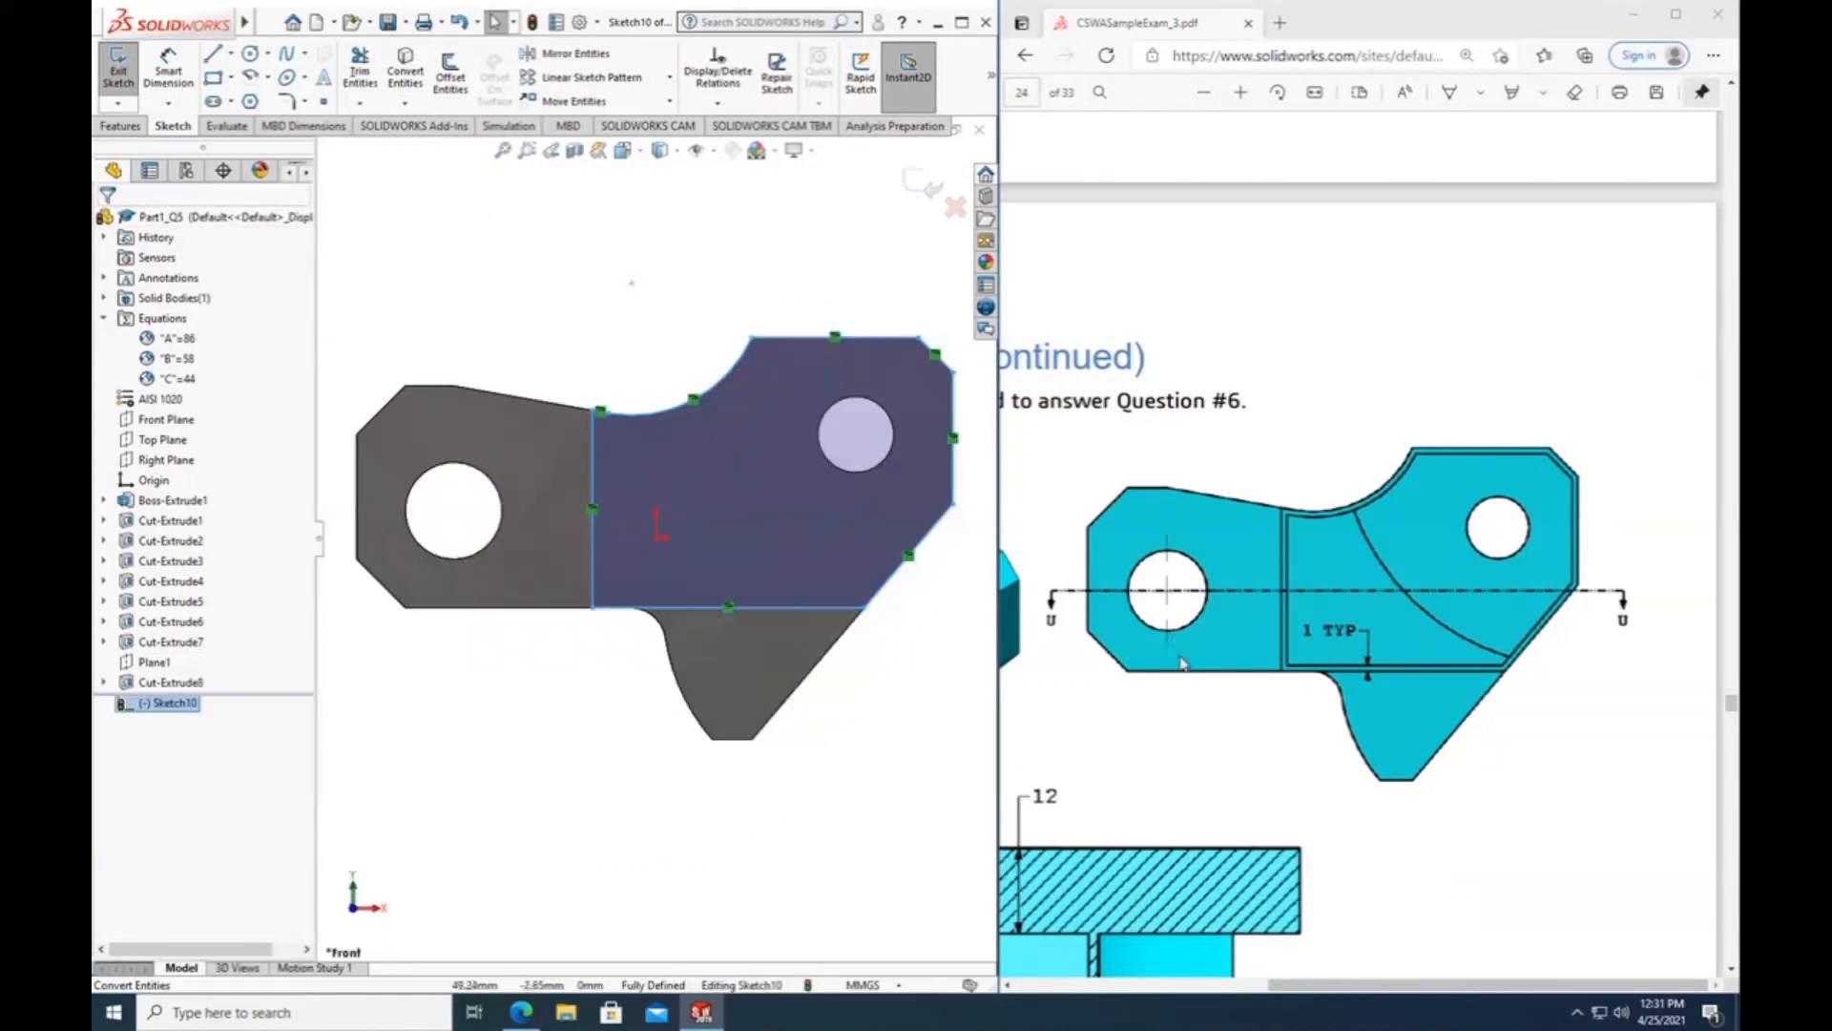
pyautogui.scroll(-6, 1198, 680)
pyautogui.scroll(2, 1198, 680)
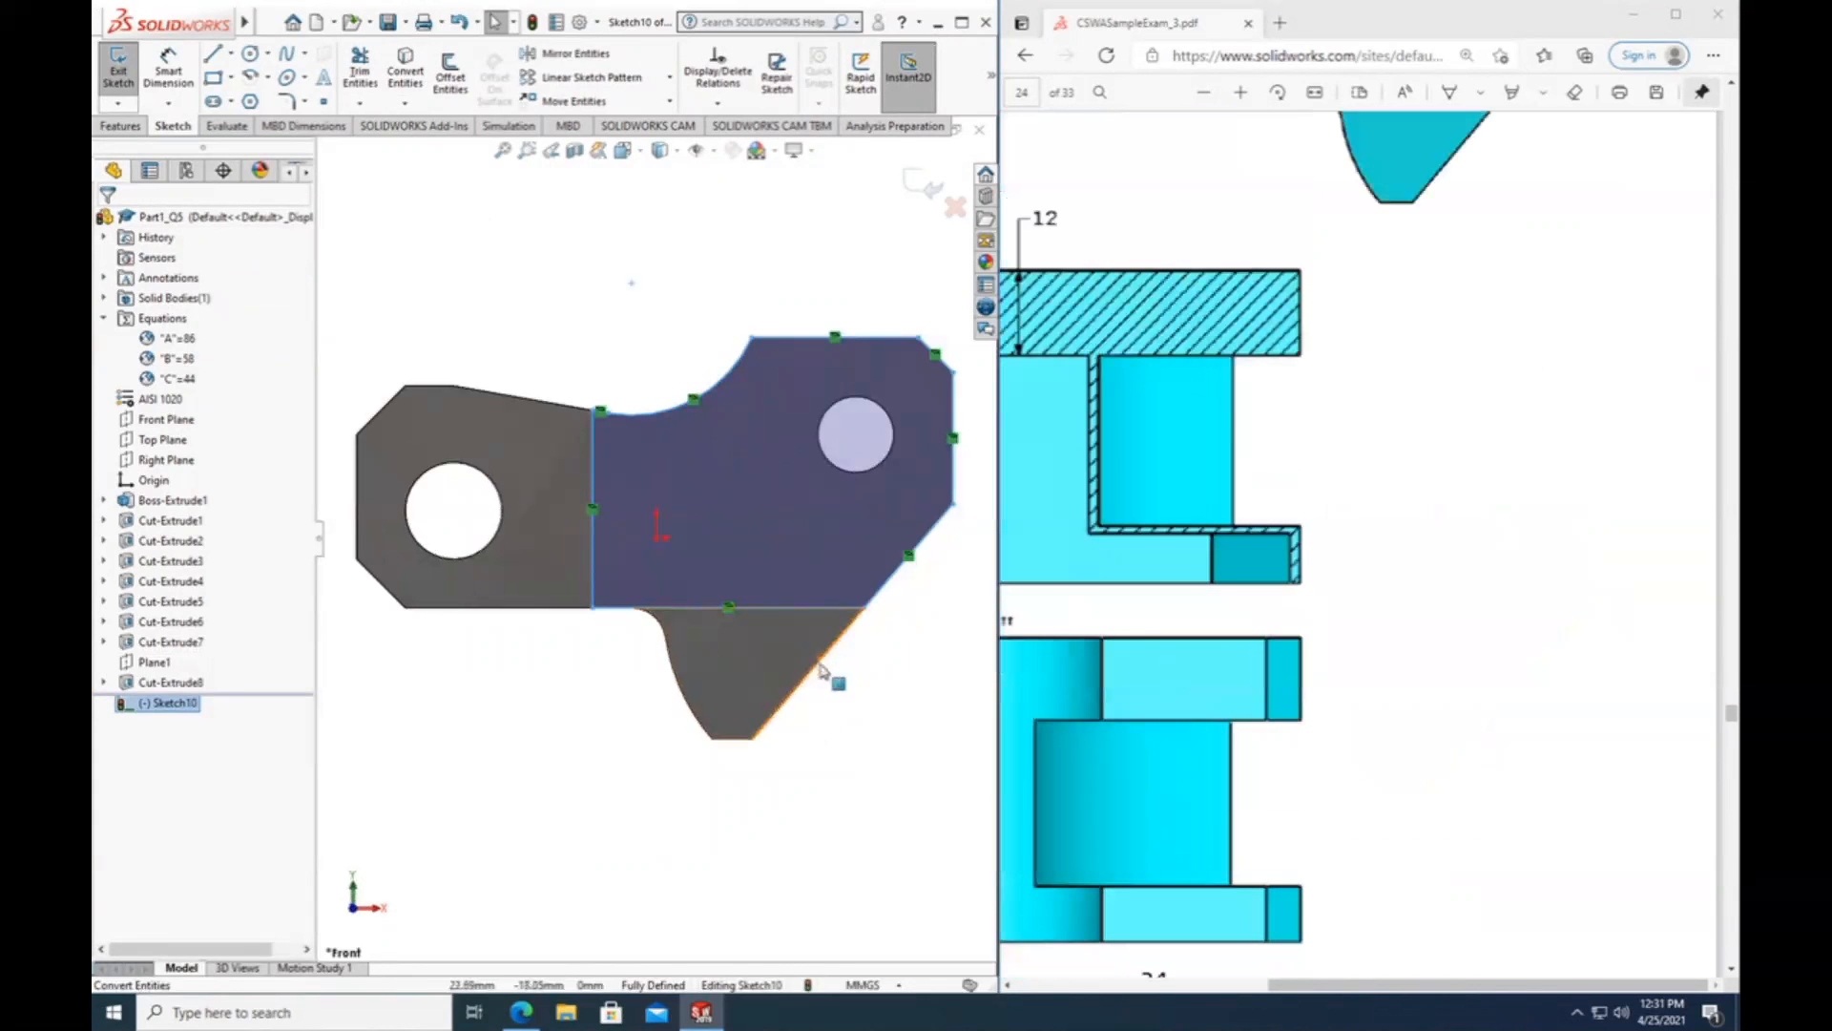
pyautogui.scroll(-10, 1260, 315)
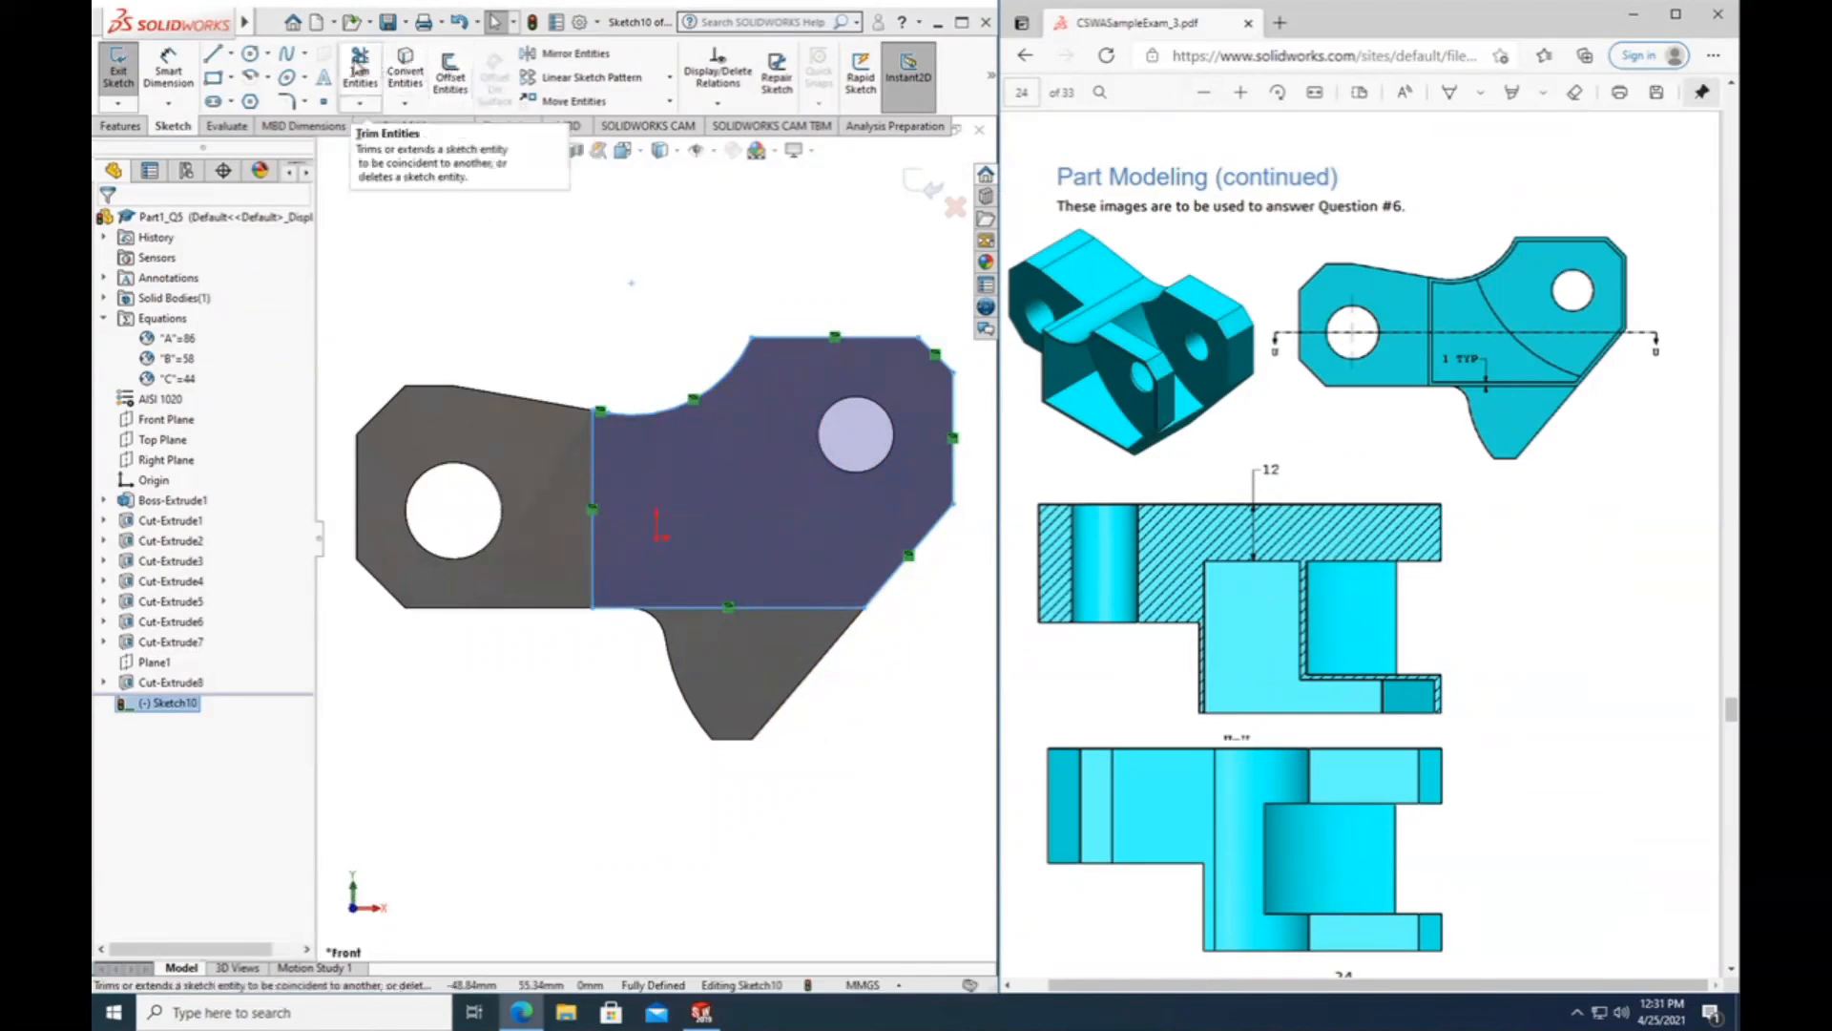
pyautogui.click(361, 79)
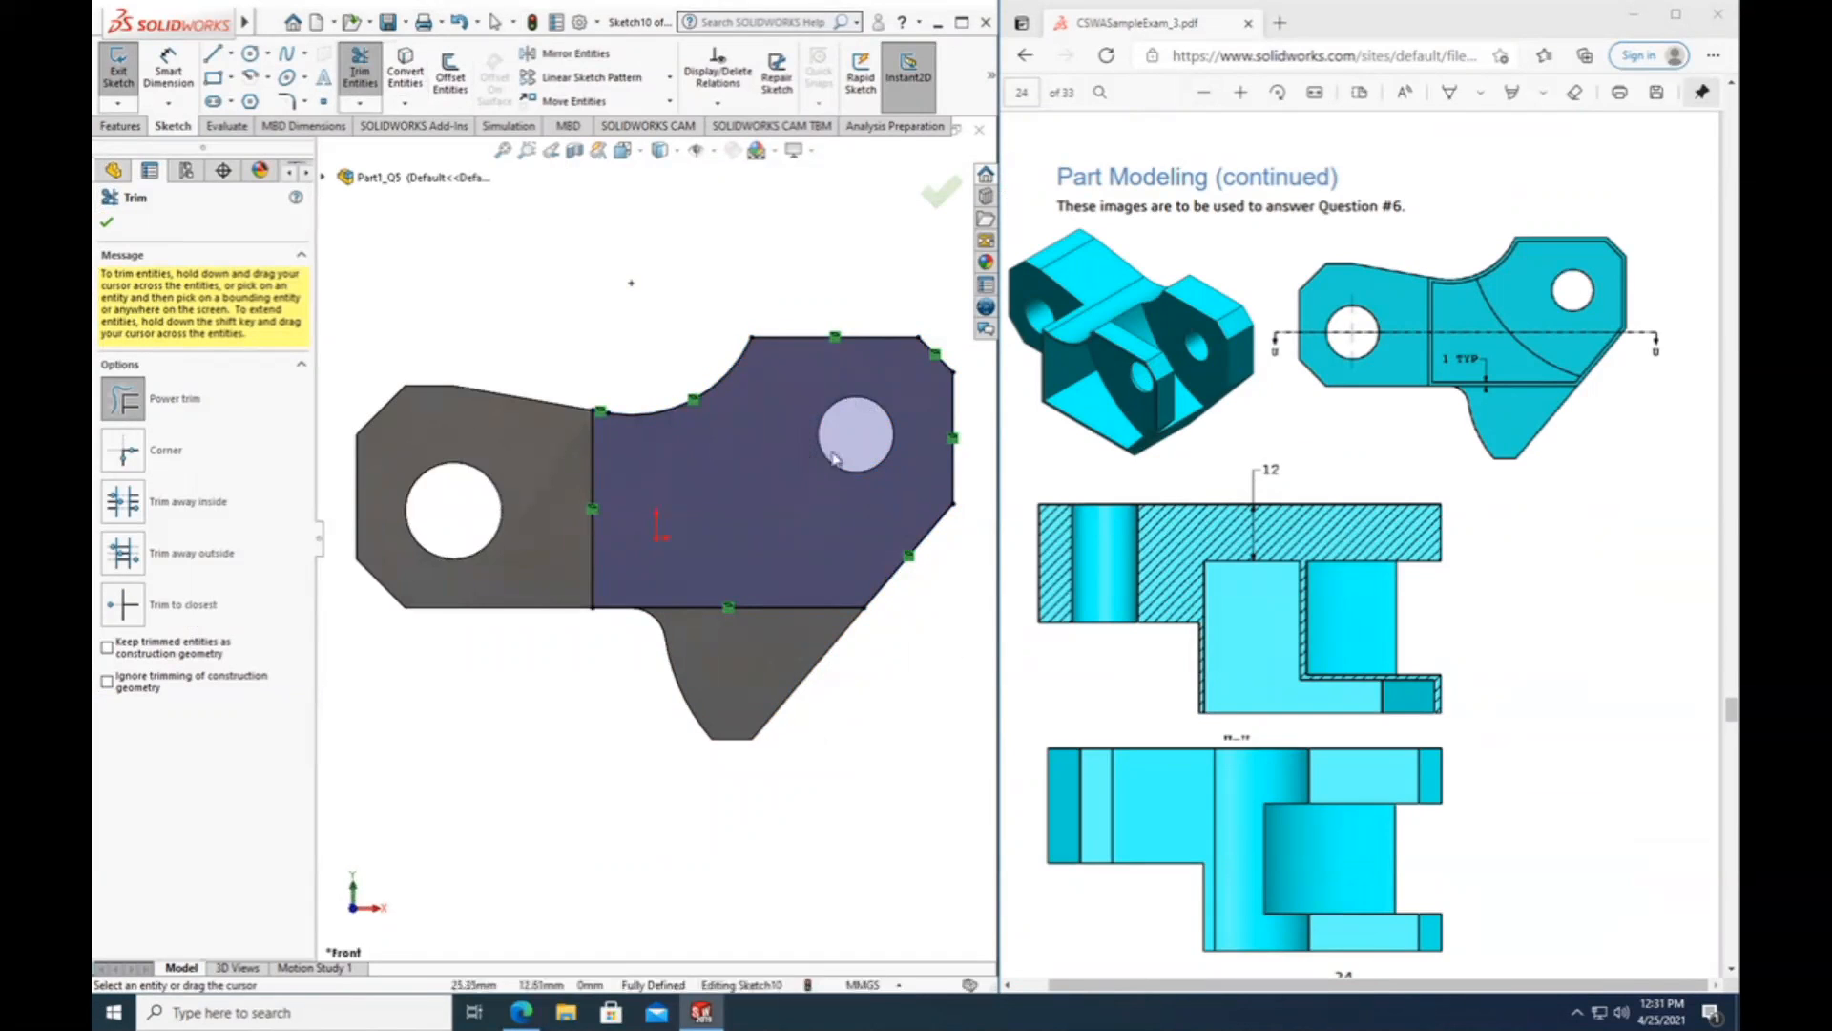
pyautogui.moveTo(804, 400)
pyautogui.mouseDown()
pyautogui.moveTo(790, 478)
pyautogui.moveTo(817, 487)
pyautogui.mouseUp()
pyautogui.moveTo(843, 468)
pyautogui.mouseDown()
pyautogui.moveTo(856, 449)
pyautogui.moveTo(819, 441)
pyautogui.moveTo(886, 395)
pyautogui.mouseUp()
# Offset the converted outline as a chain by 1 mm, reversed to the inside, with the offset dimension added.
pyautogui.click(448, 81)
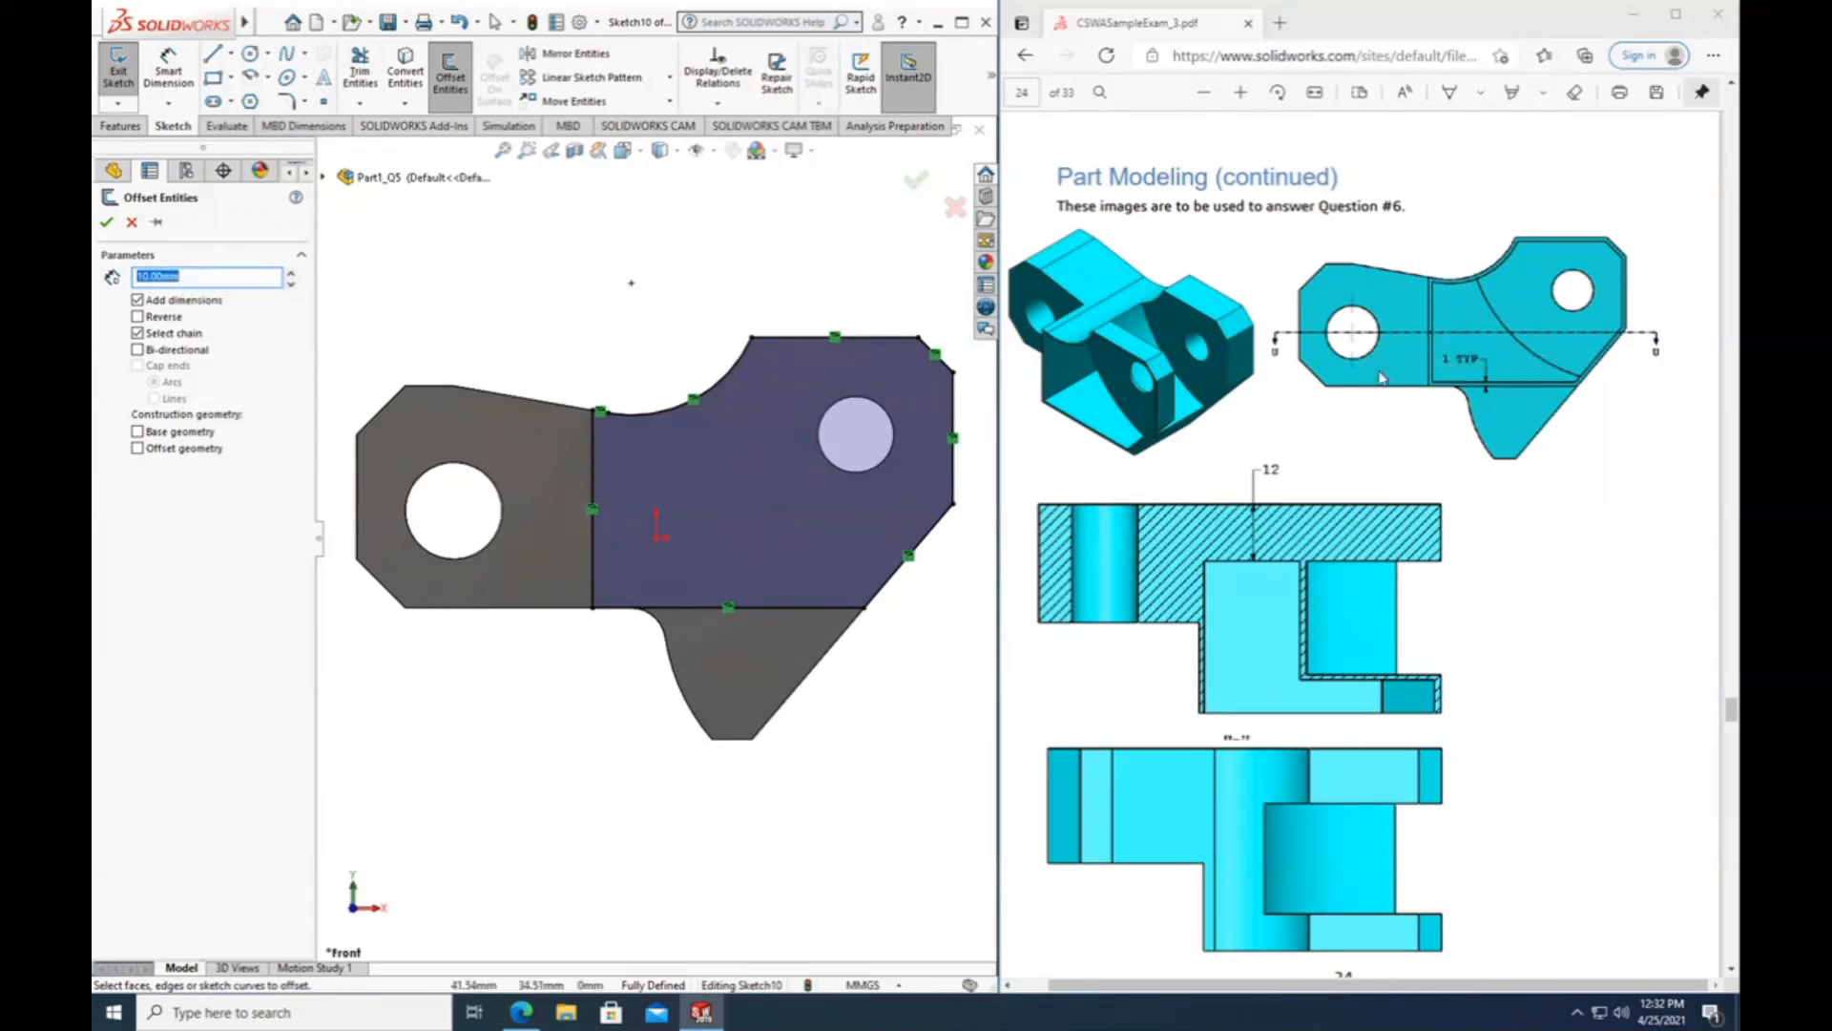
pyautogui.write('1')
pyautogui.click(720, 399)
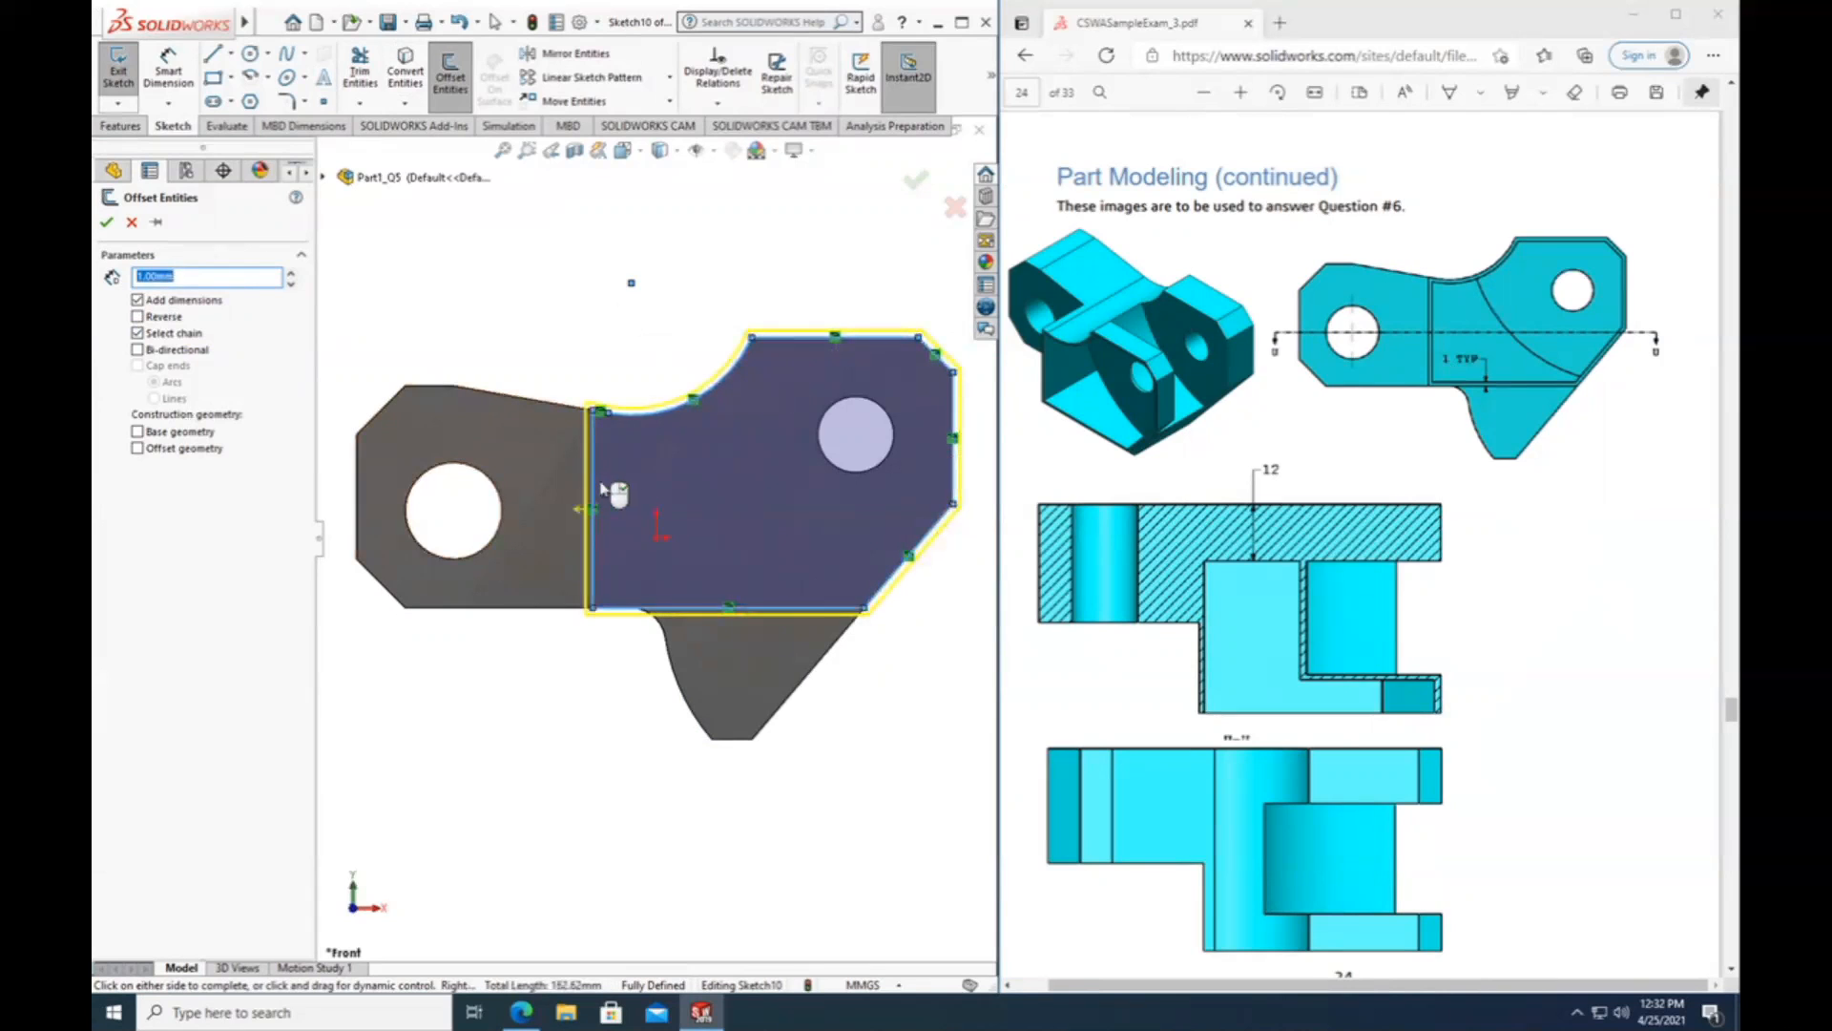
pyautogui.scroll(-5, 601, 491)
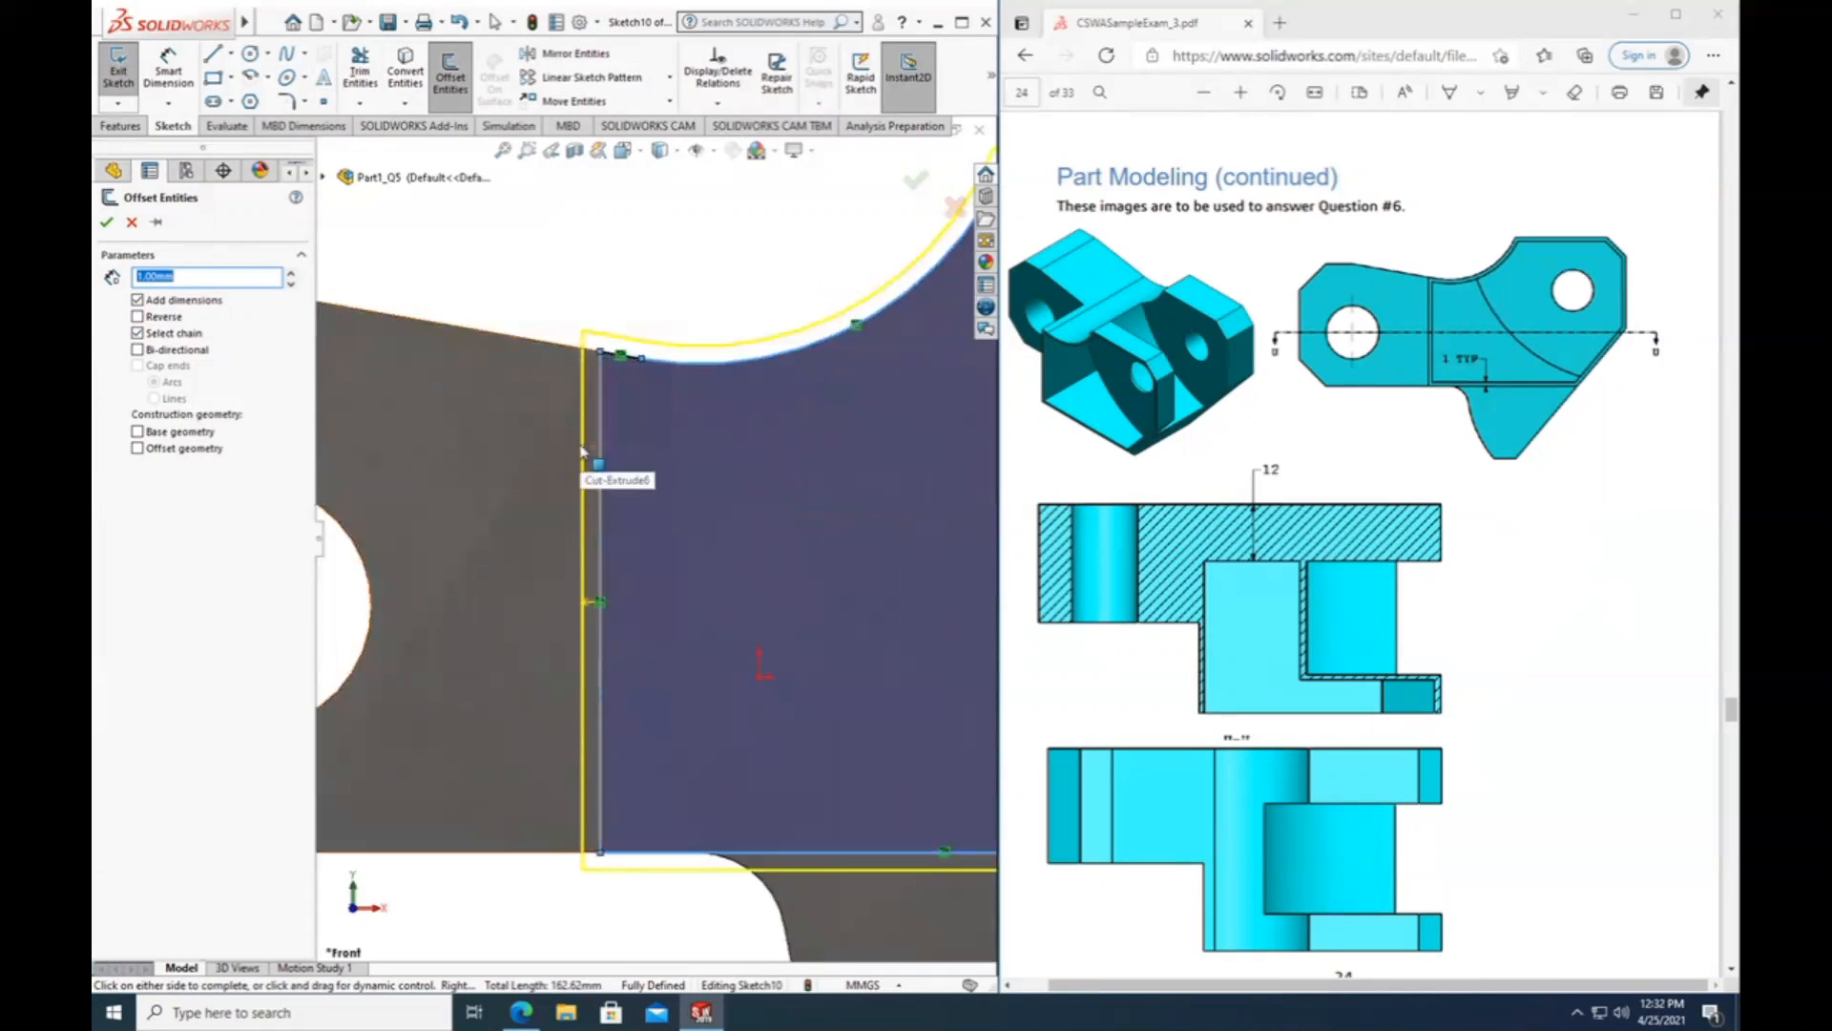
pyautogui.scroll(2, 610, 496)
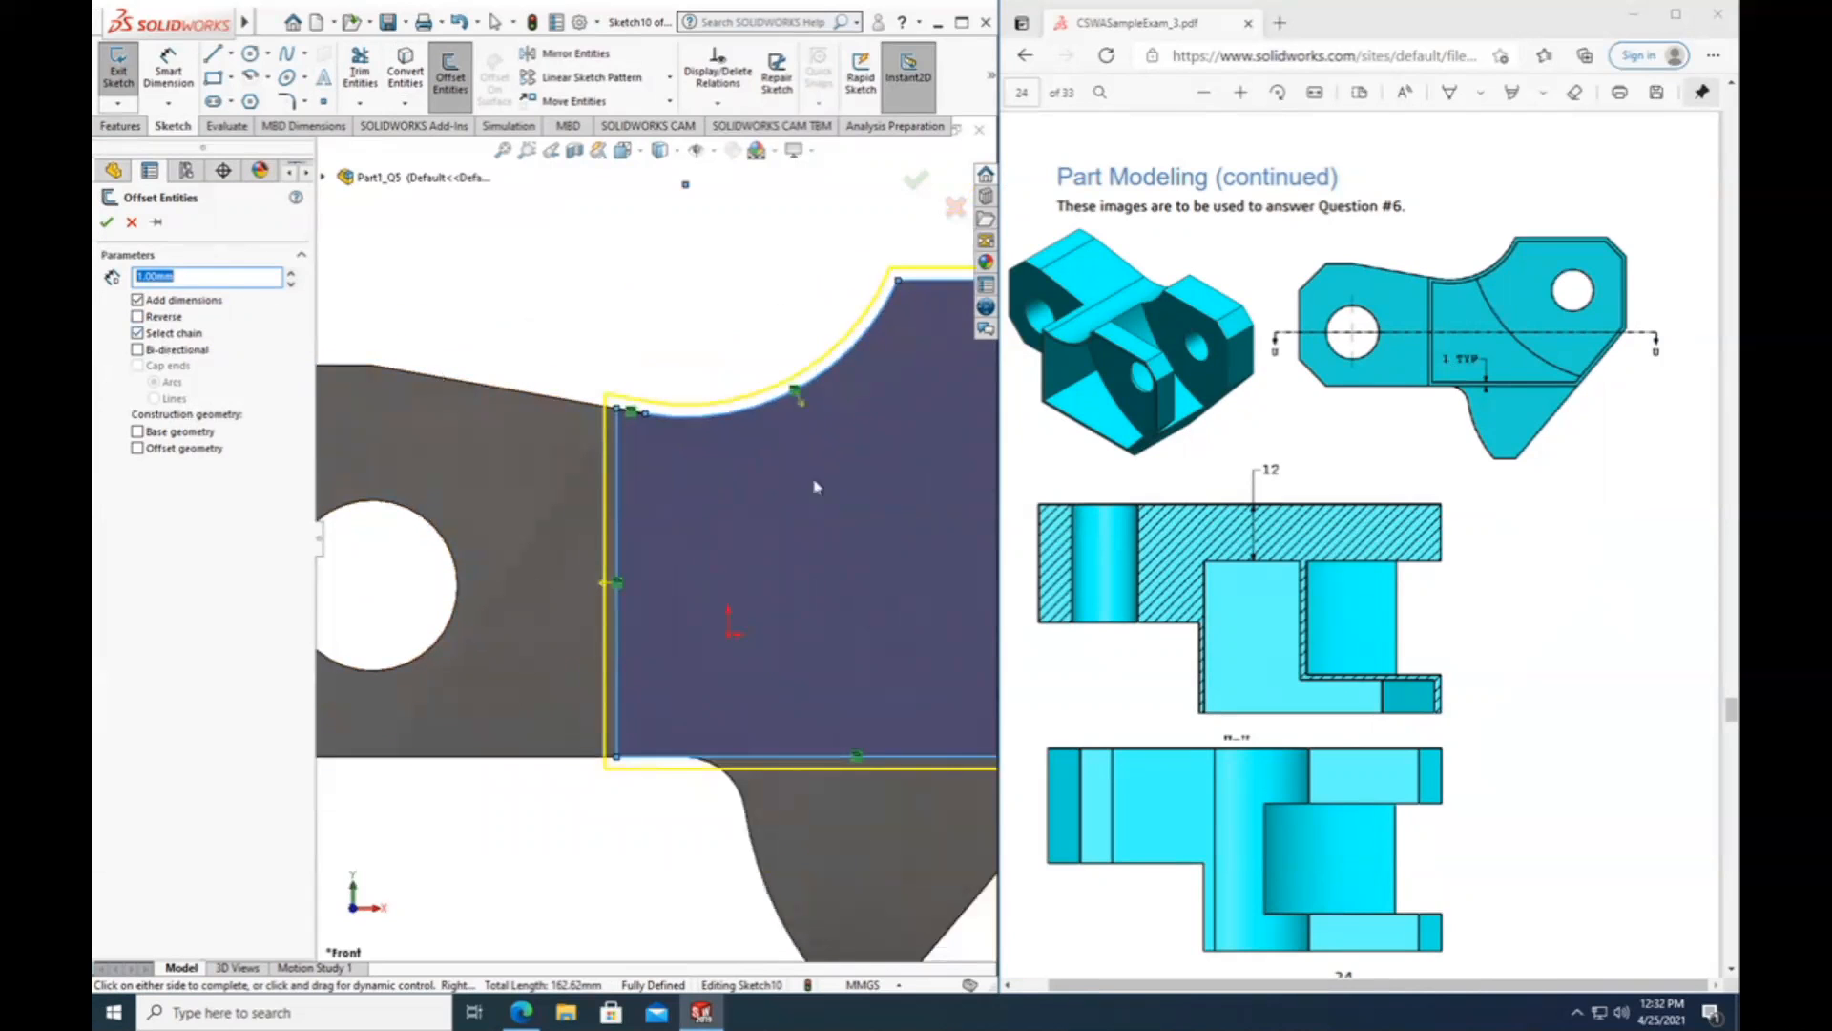
pyautogui.scroll(1, 692, 496)
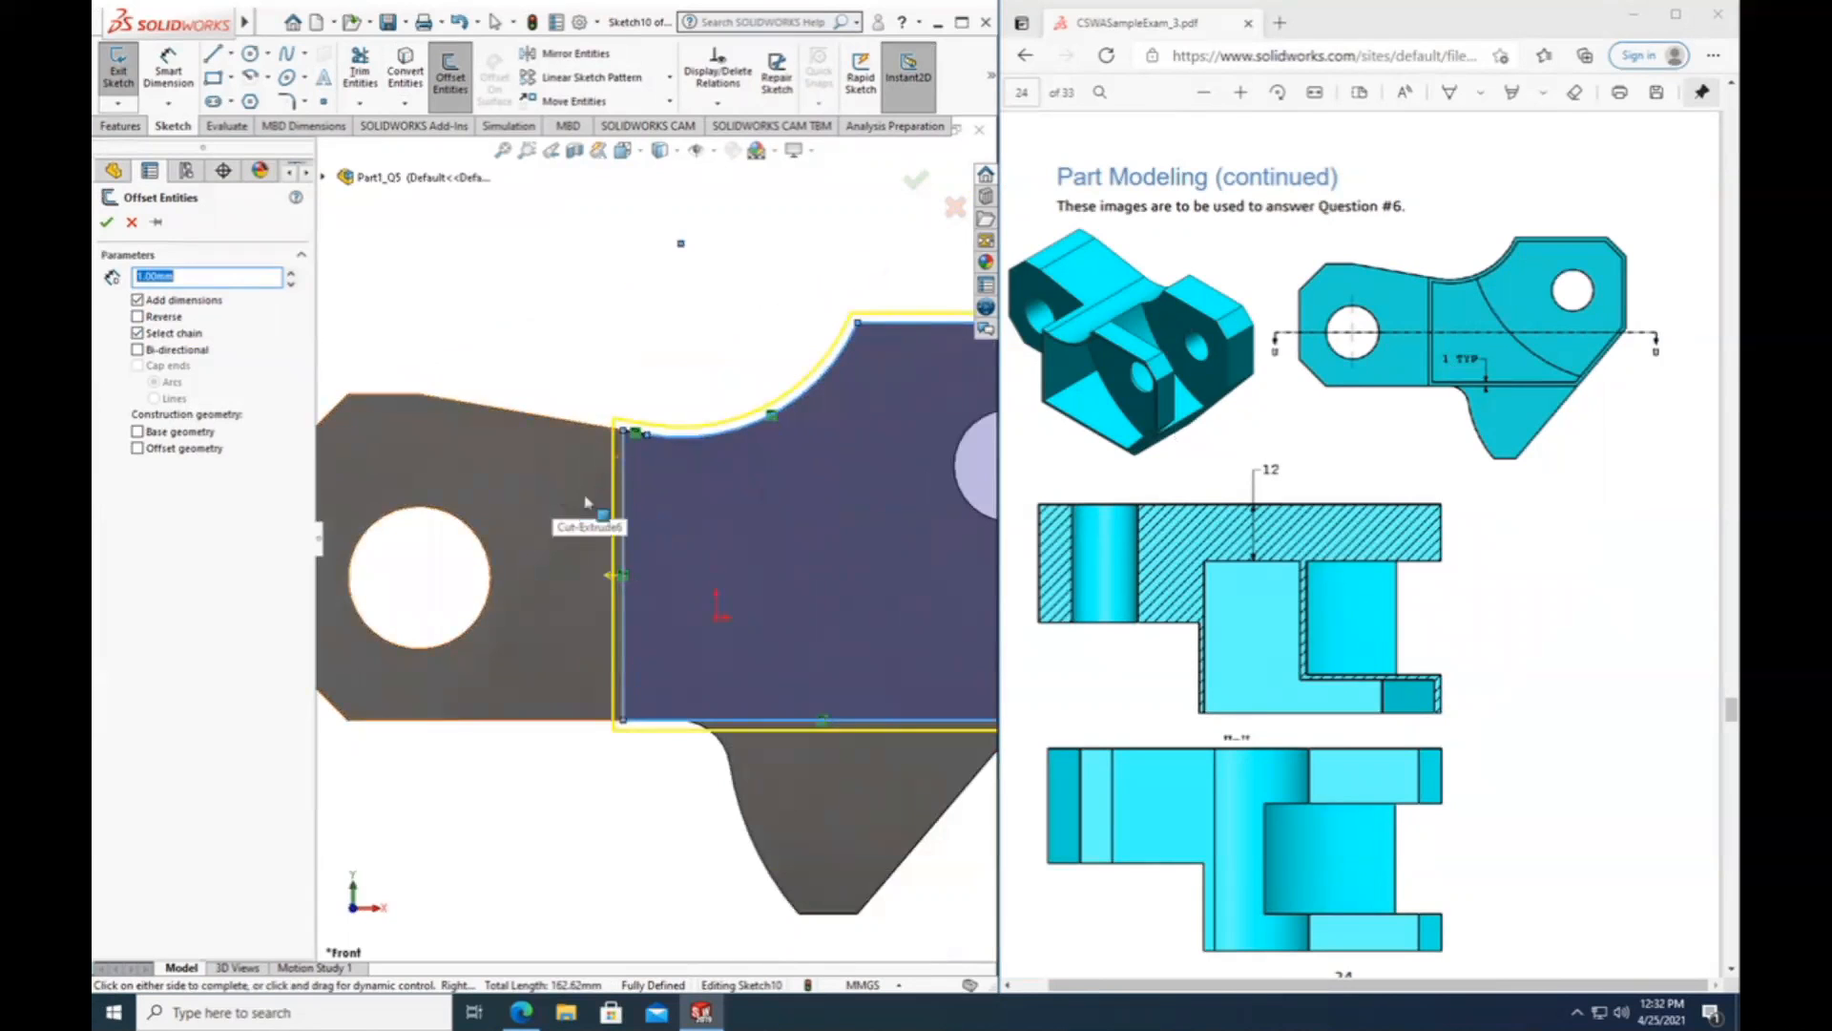
pyautogui.click(137, 317)
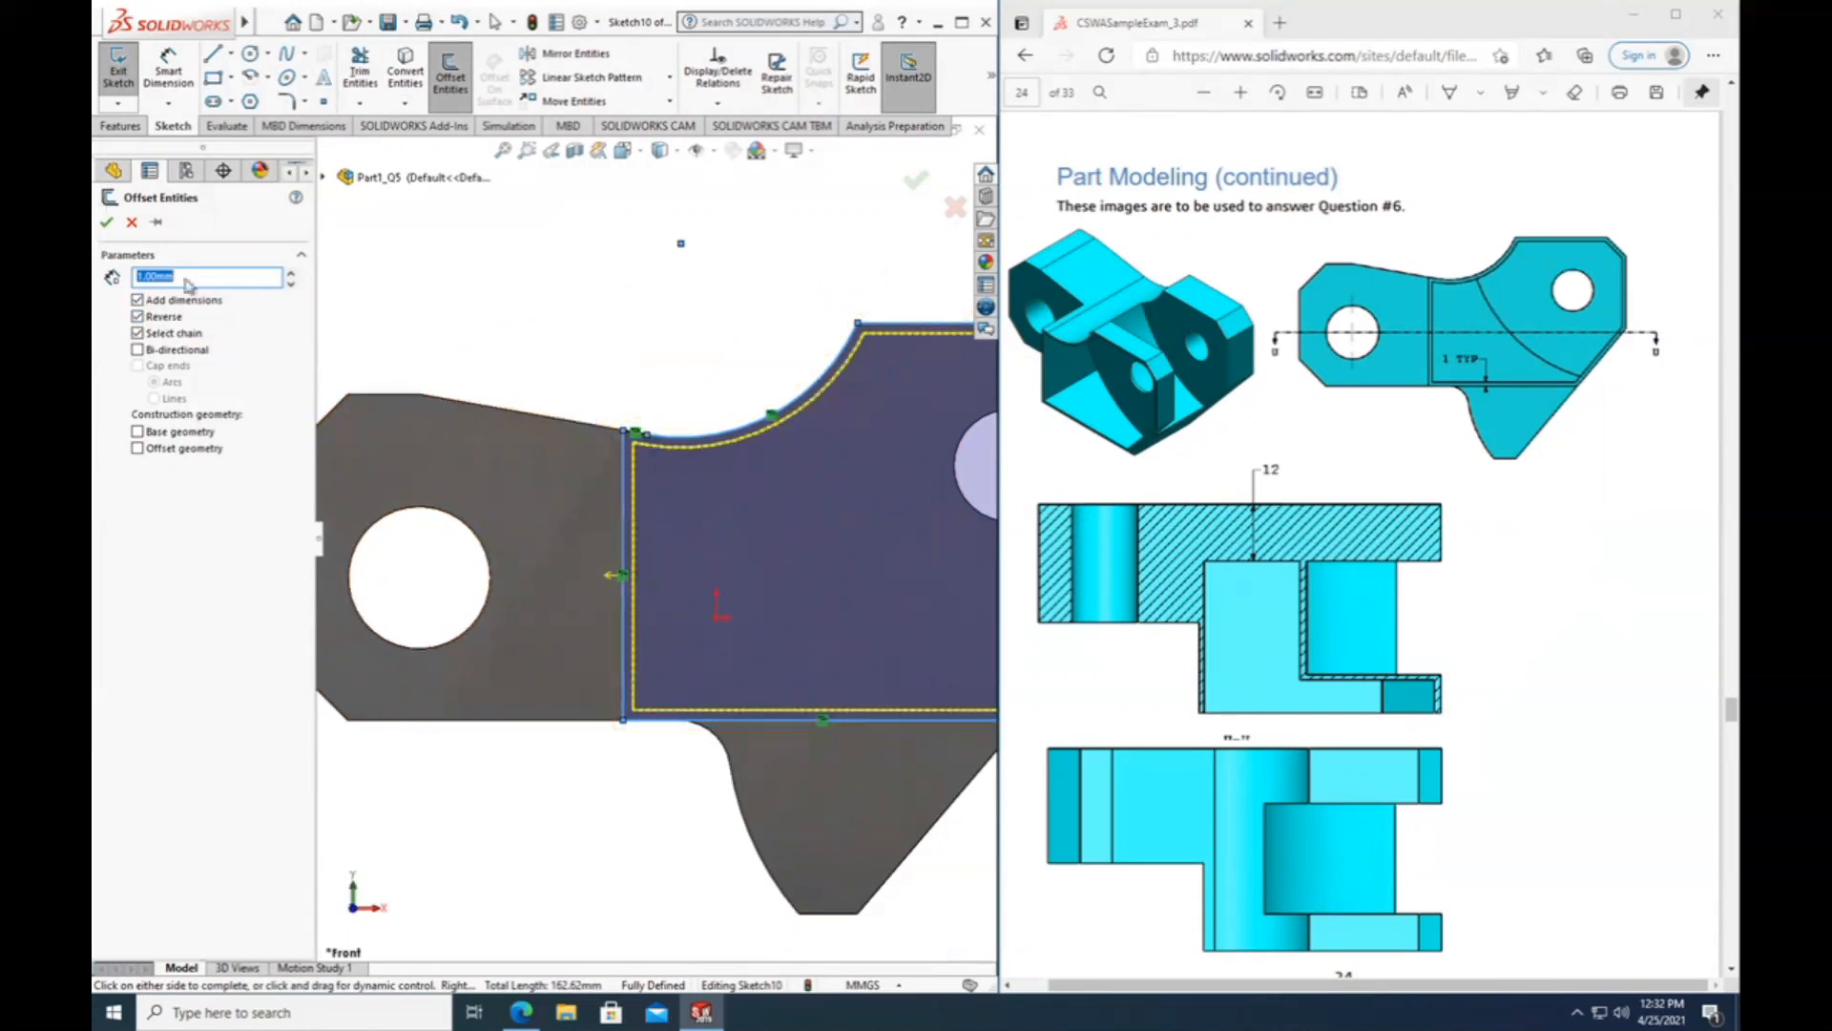
pyautogui.scroll(2, 698, 711)
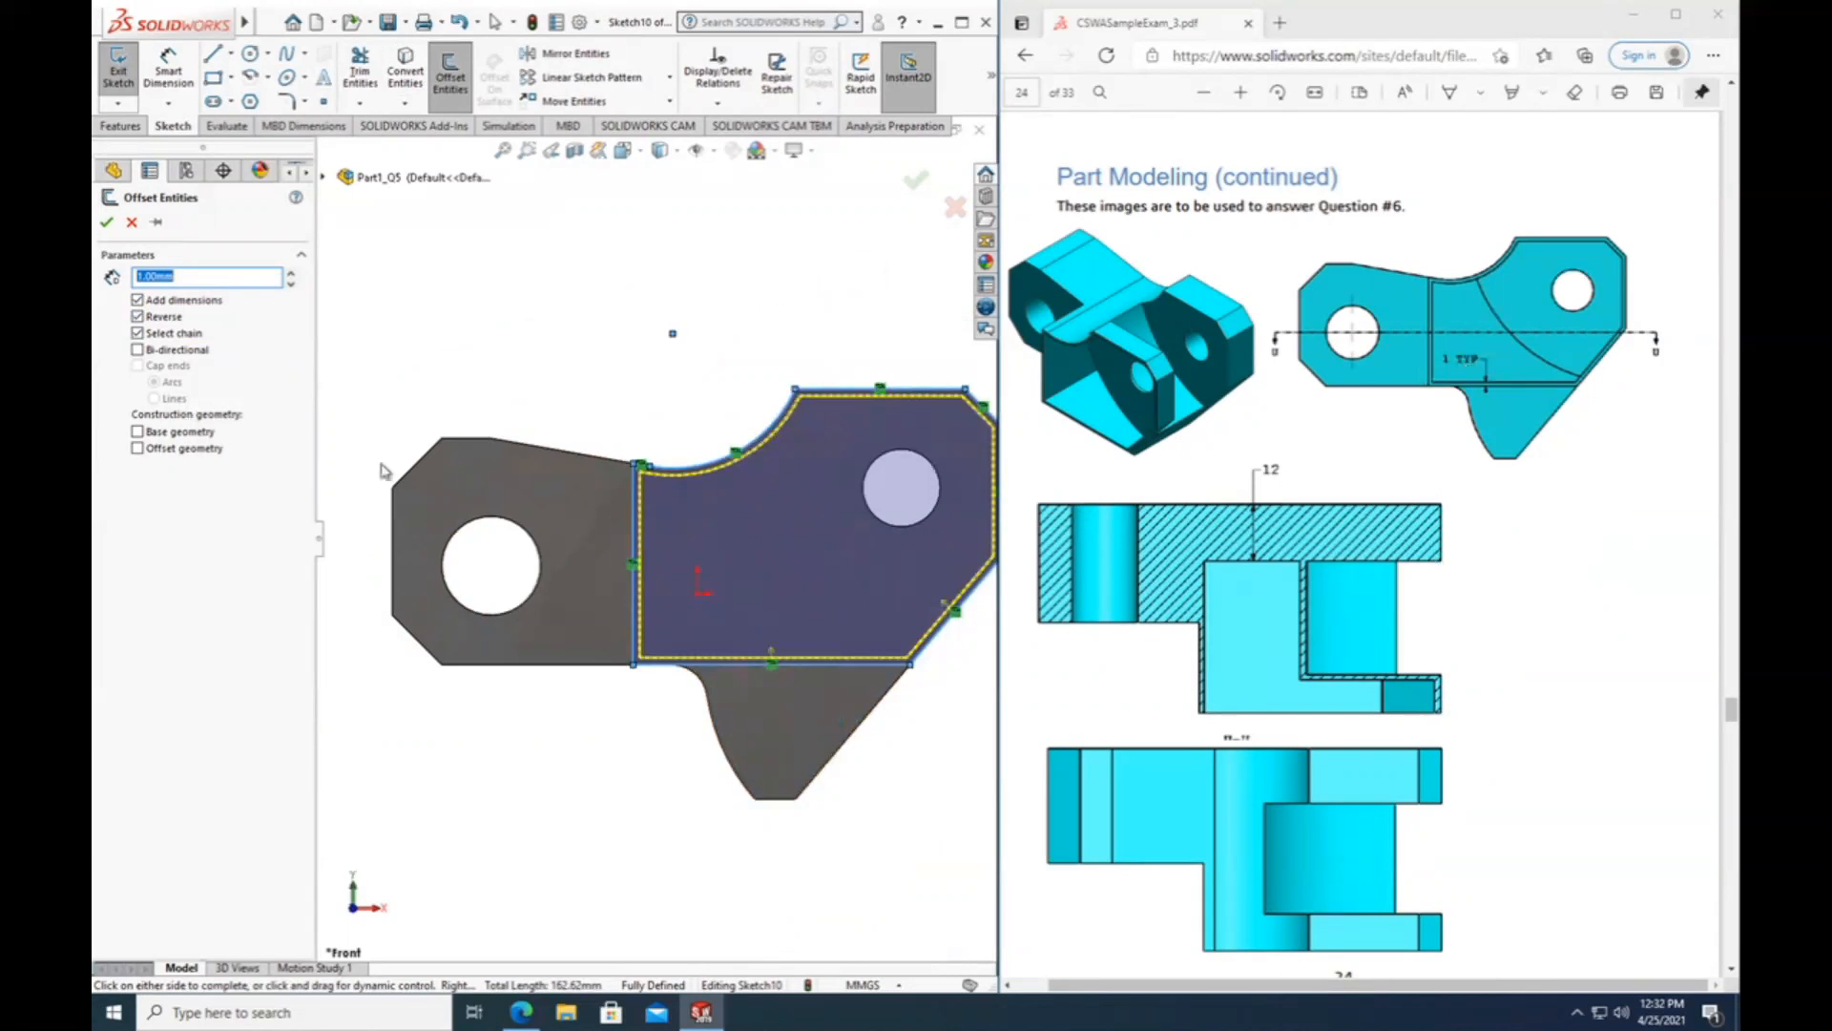
pyautogui.click(107, 225)
# Trim away the outer converted outline along the arm's concave arc, inner-end edge and lower edges, keeping the 1 mm inward offset.
pyautogui.scroll(-4, 847, 458)
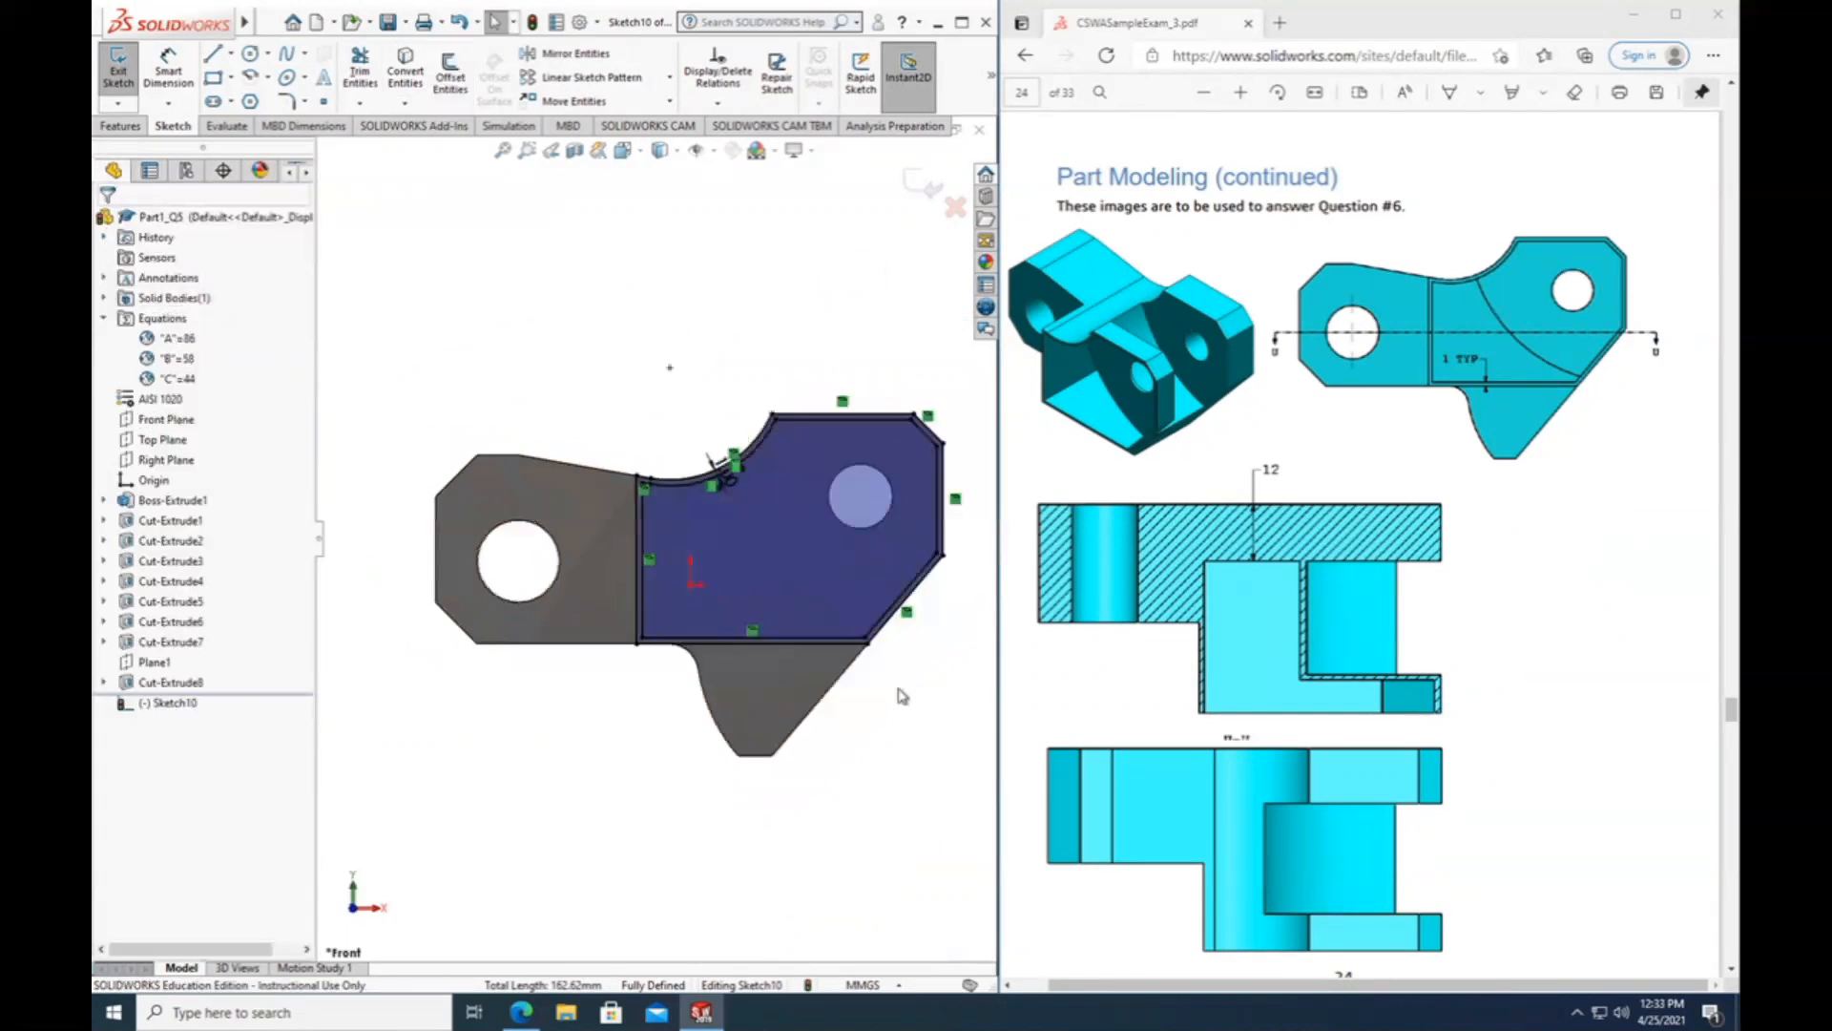
pyautogui.scroll(-2, 769, 405)
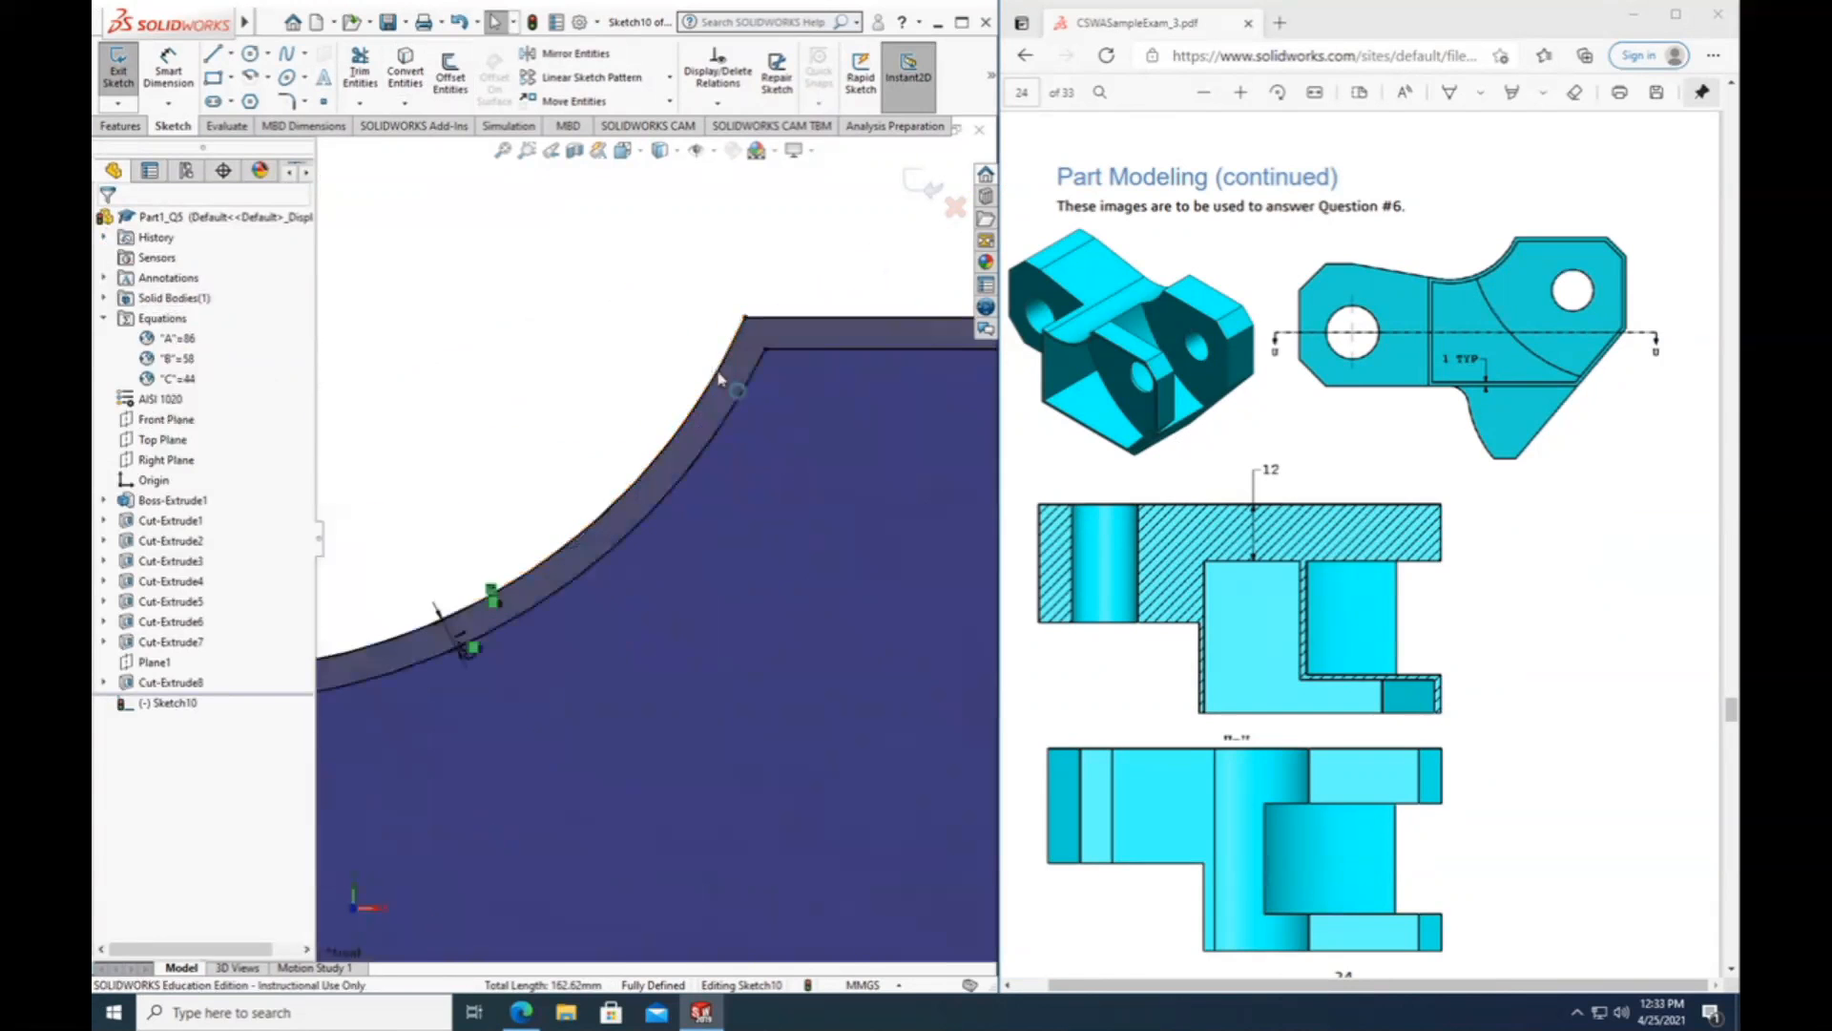
pyautogui.click(714, 384)
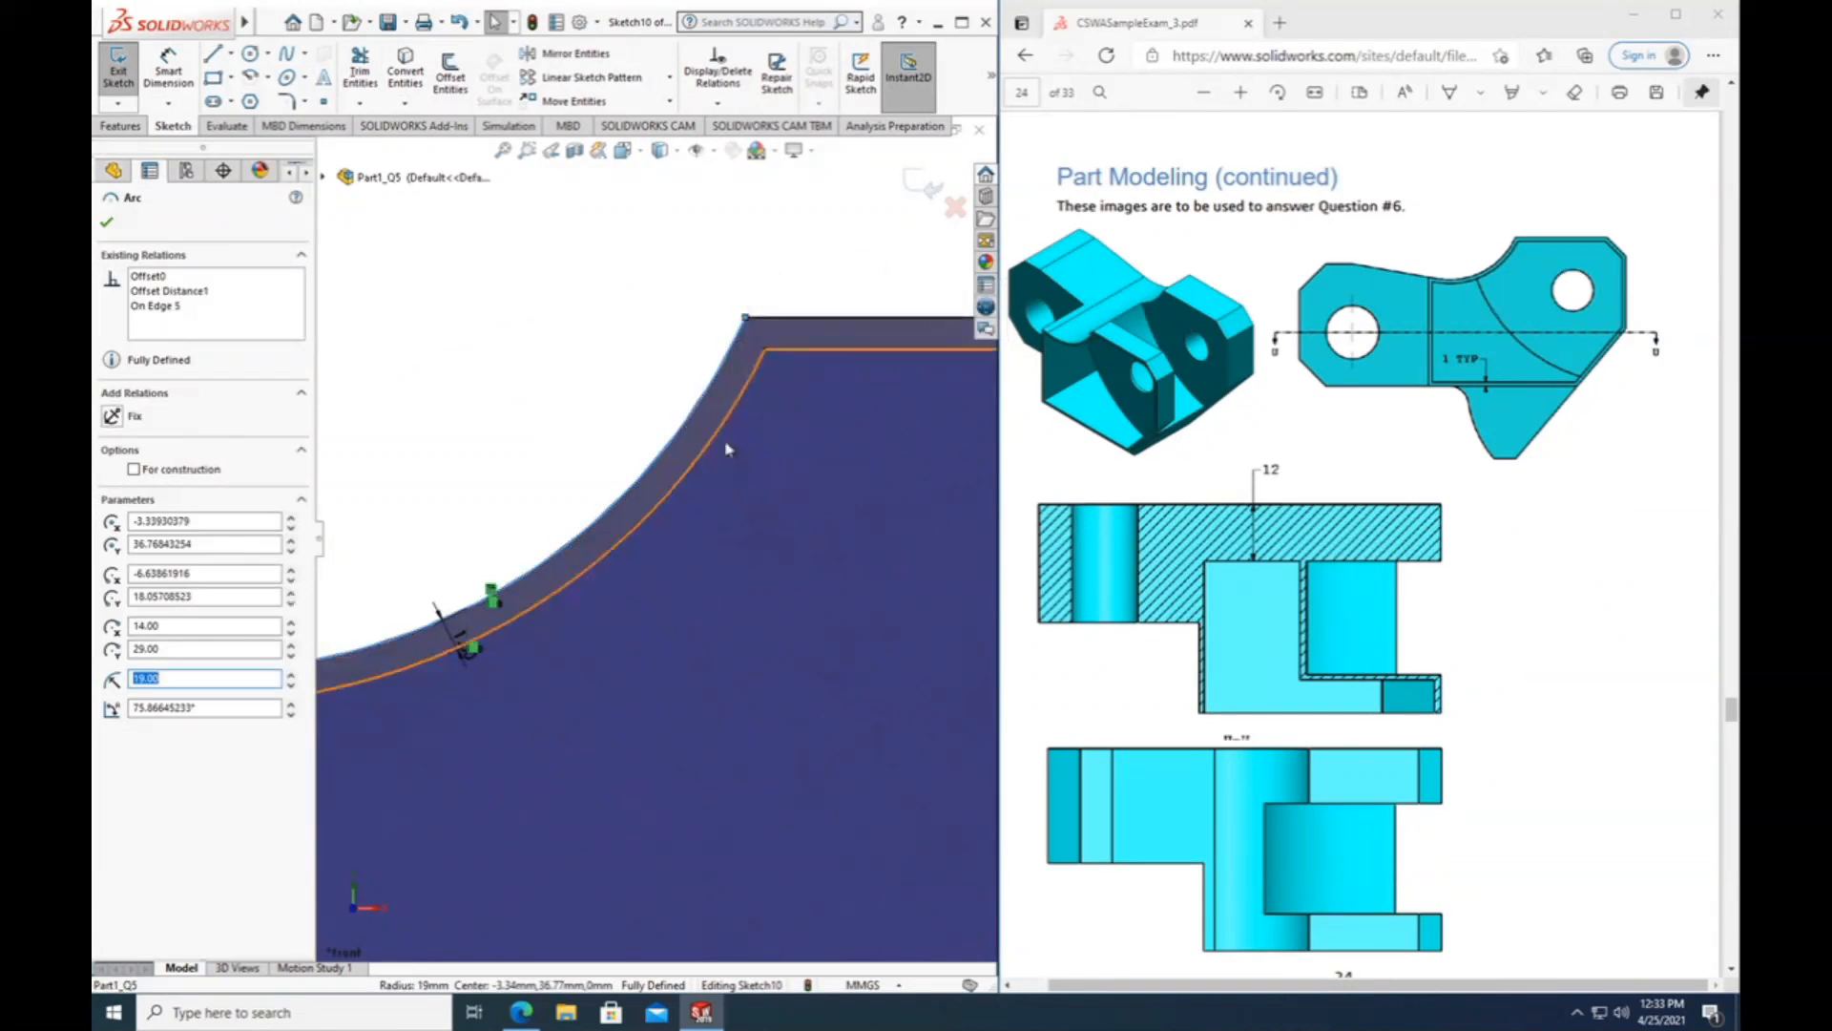
pyautogui.scroll(5, 726, 451)
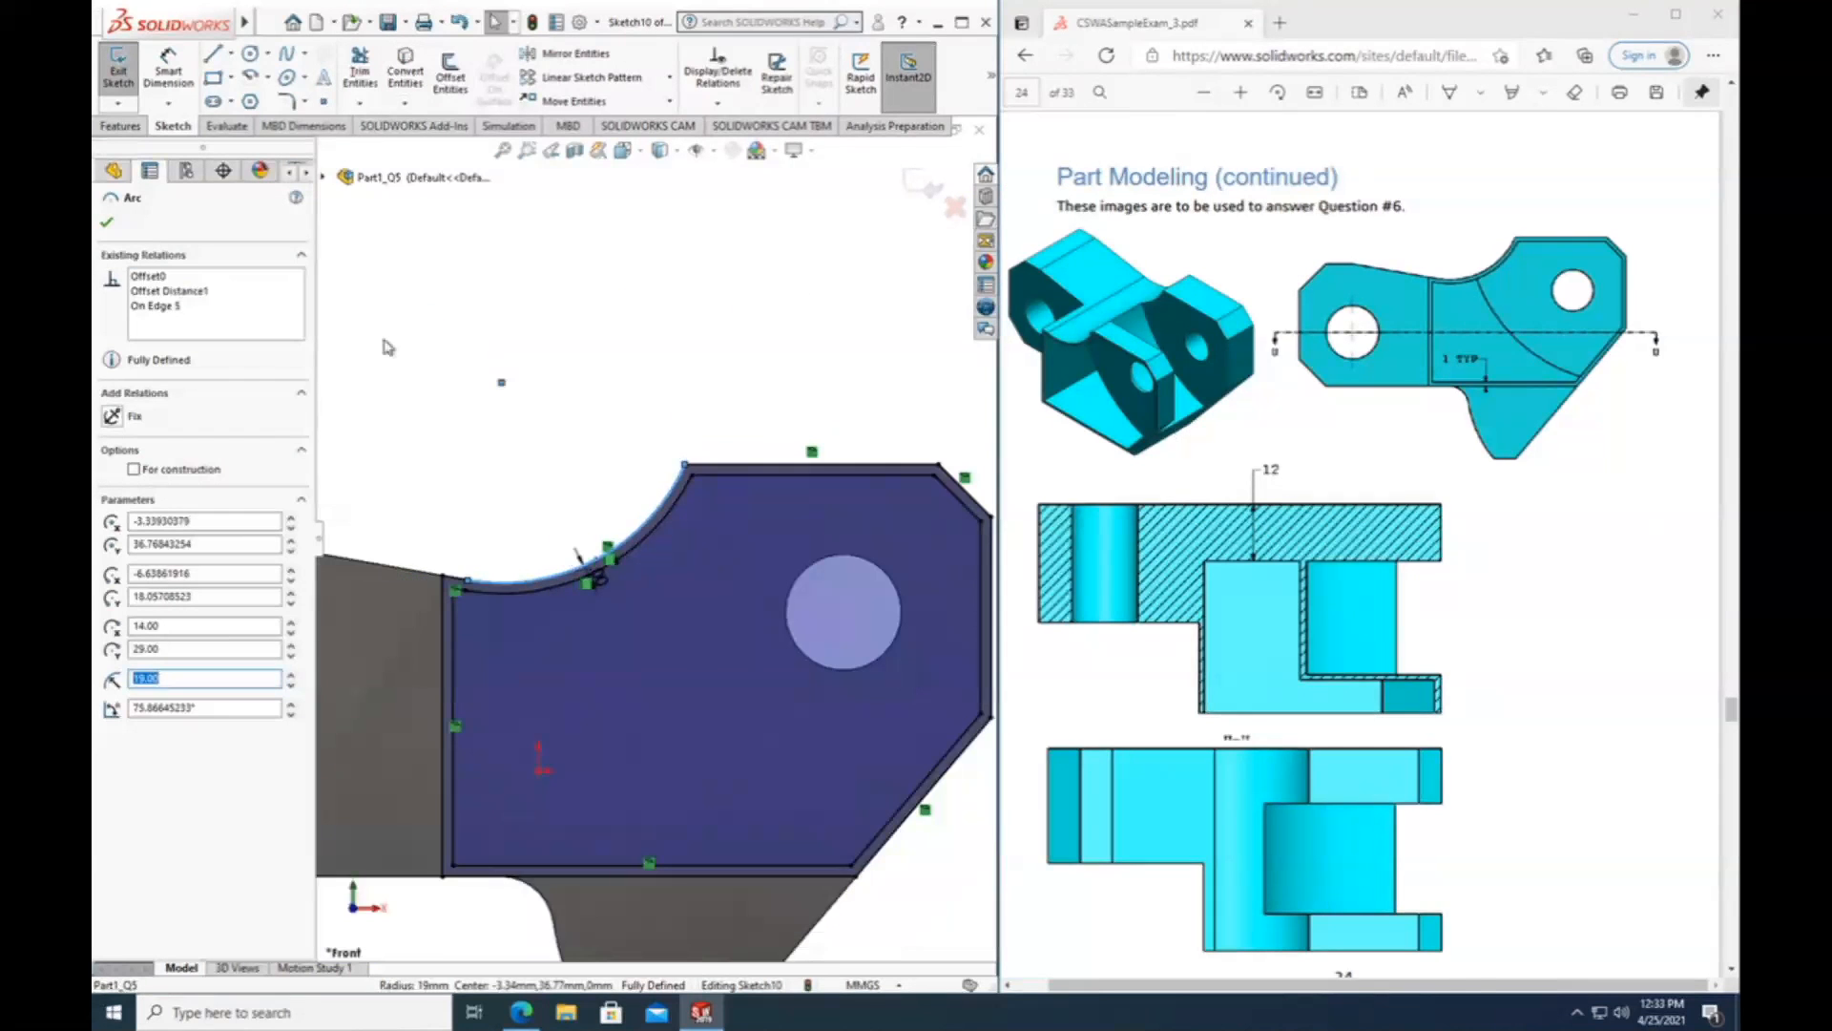
pyautogui.click(362, 76)
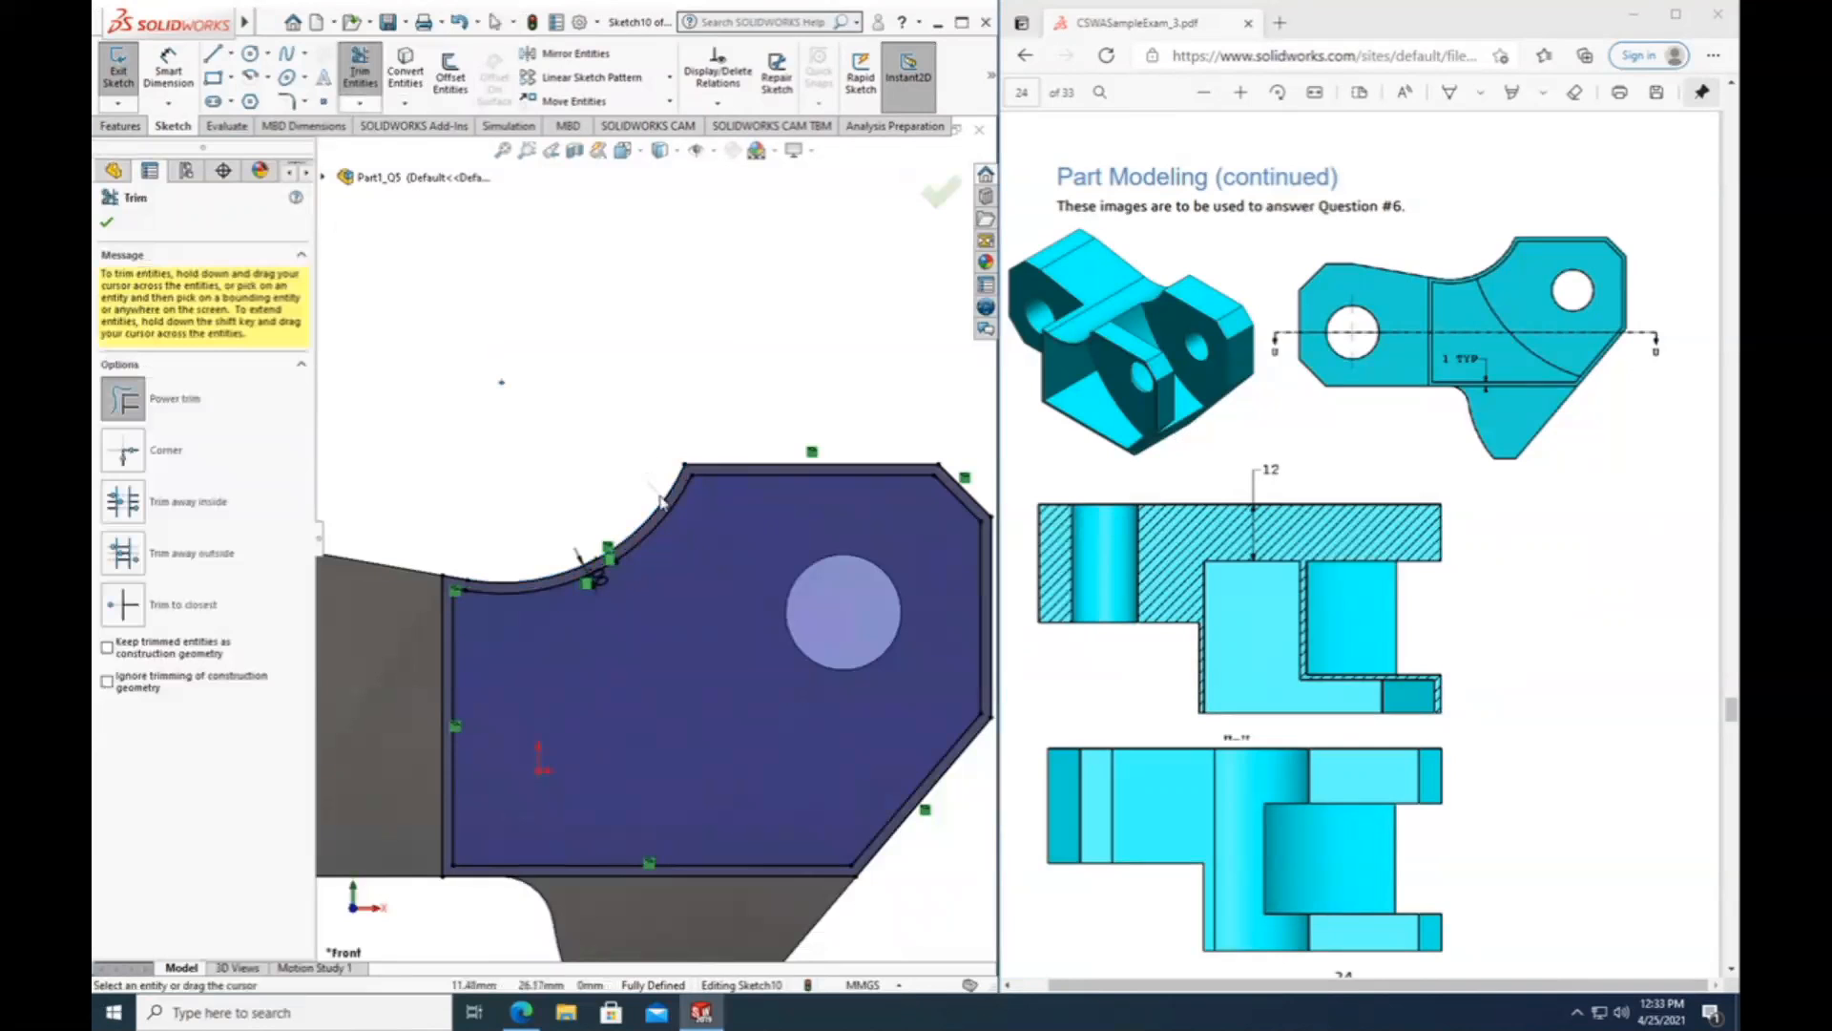
pyautogui.moveTo(666, 503); pyautogui.dragTo(738, 474)
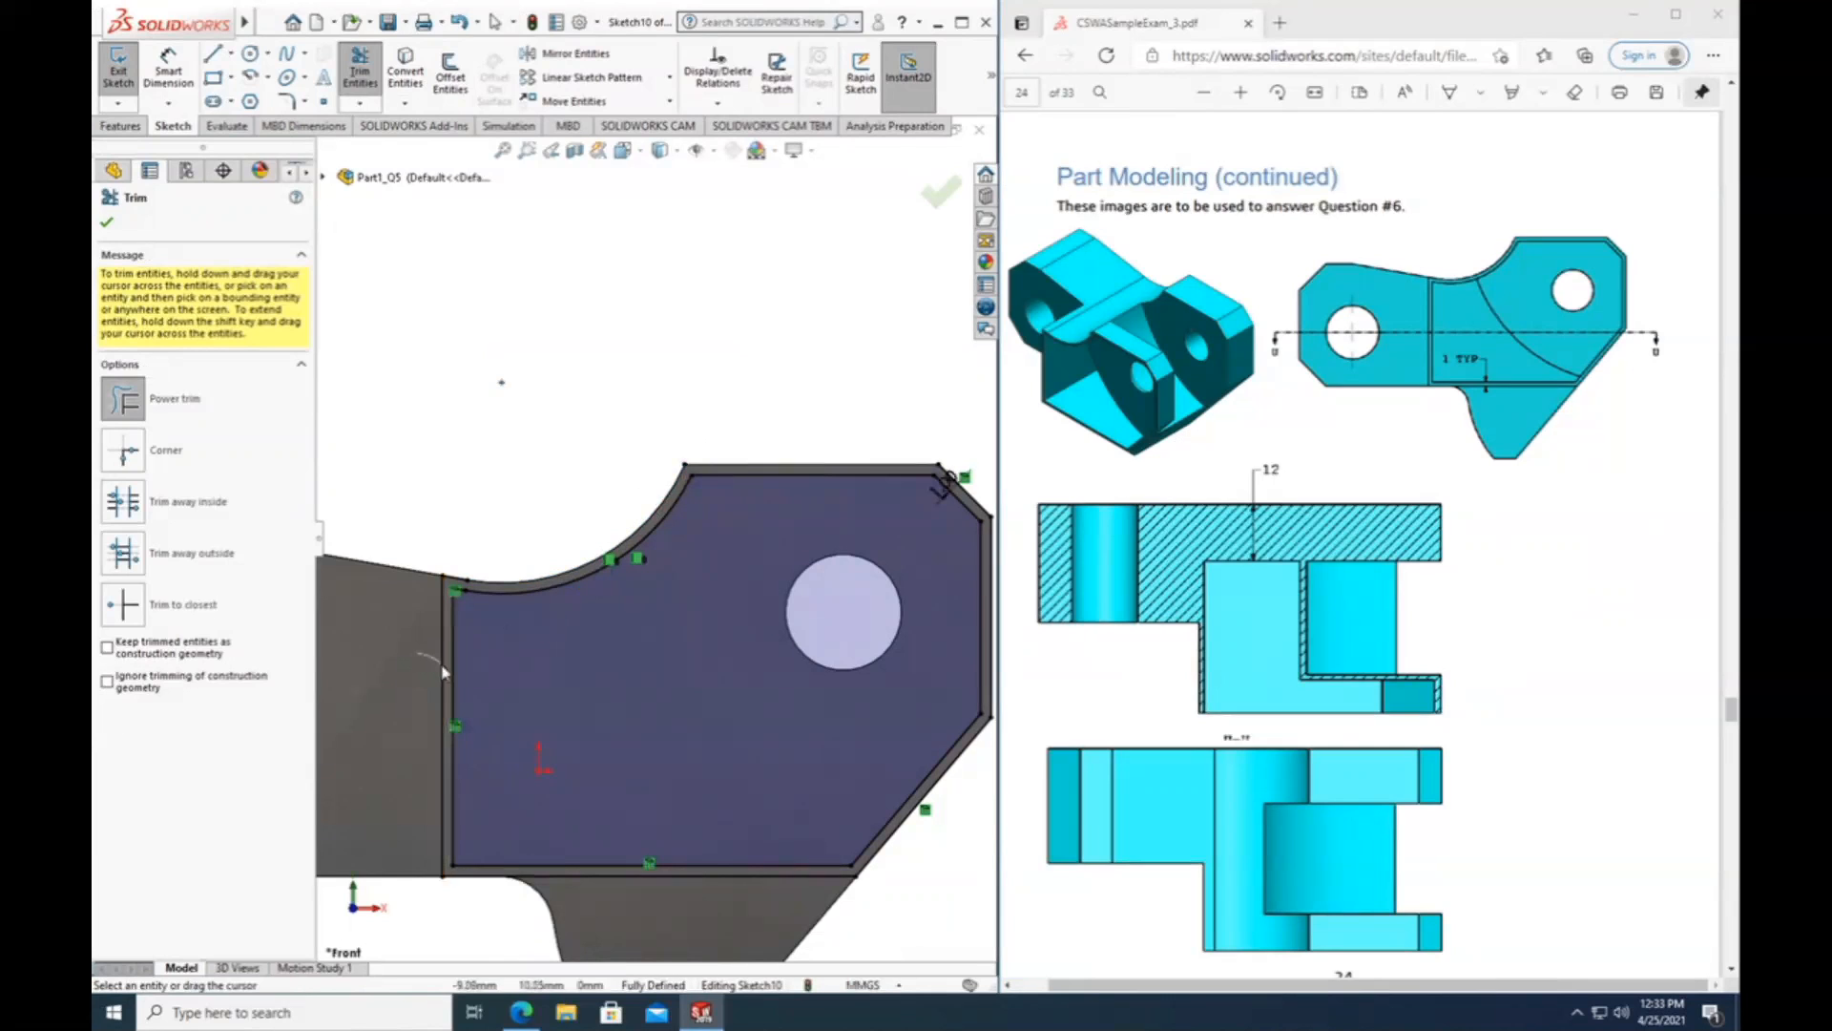
pyautogui.moveTo(443, 685); pyautogui.dragTo(443, 689)
pyautogui.moveTo(455, 563); pyautogui.dragTo(450, 583)
pyautogui.moveTo(577, 889); pyautogui.dragTo(574, 872)
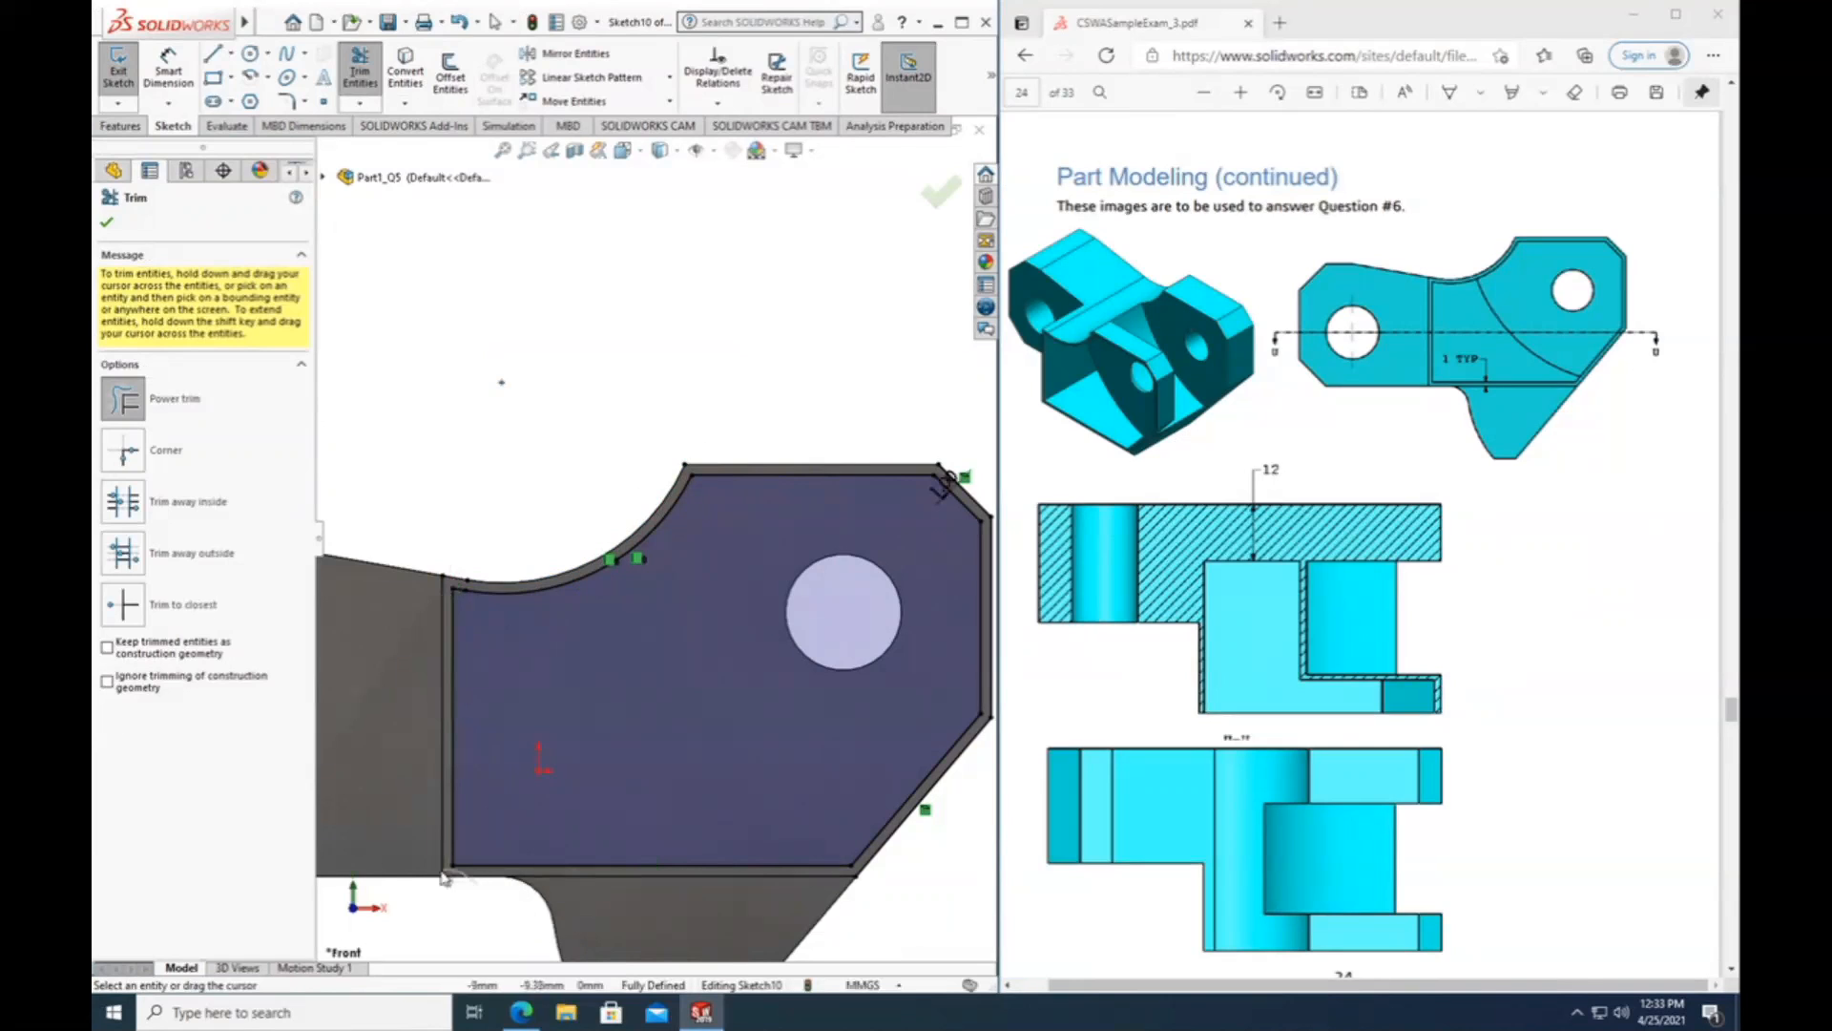
pyautogui.moveTo(899, 877); pyautogui.dragTo(856, 875)
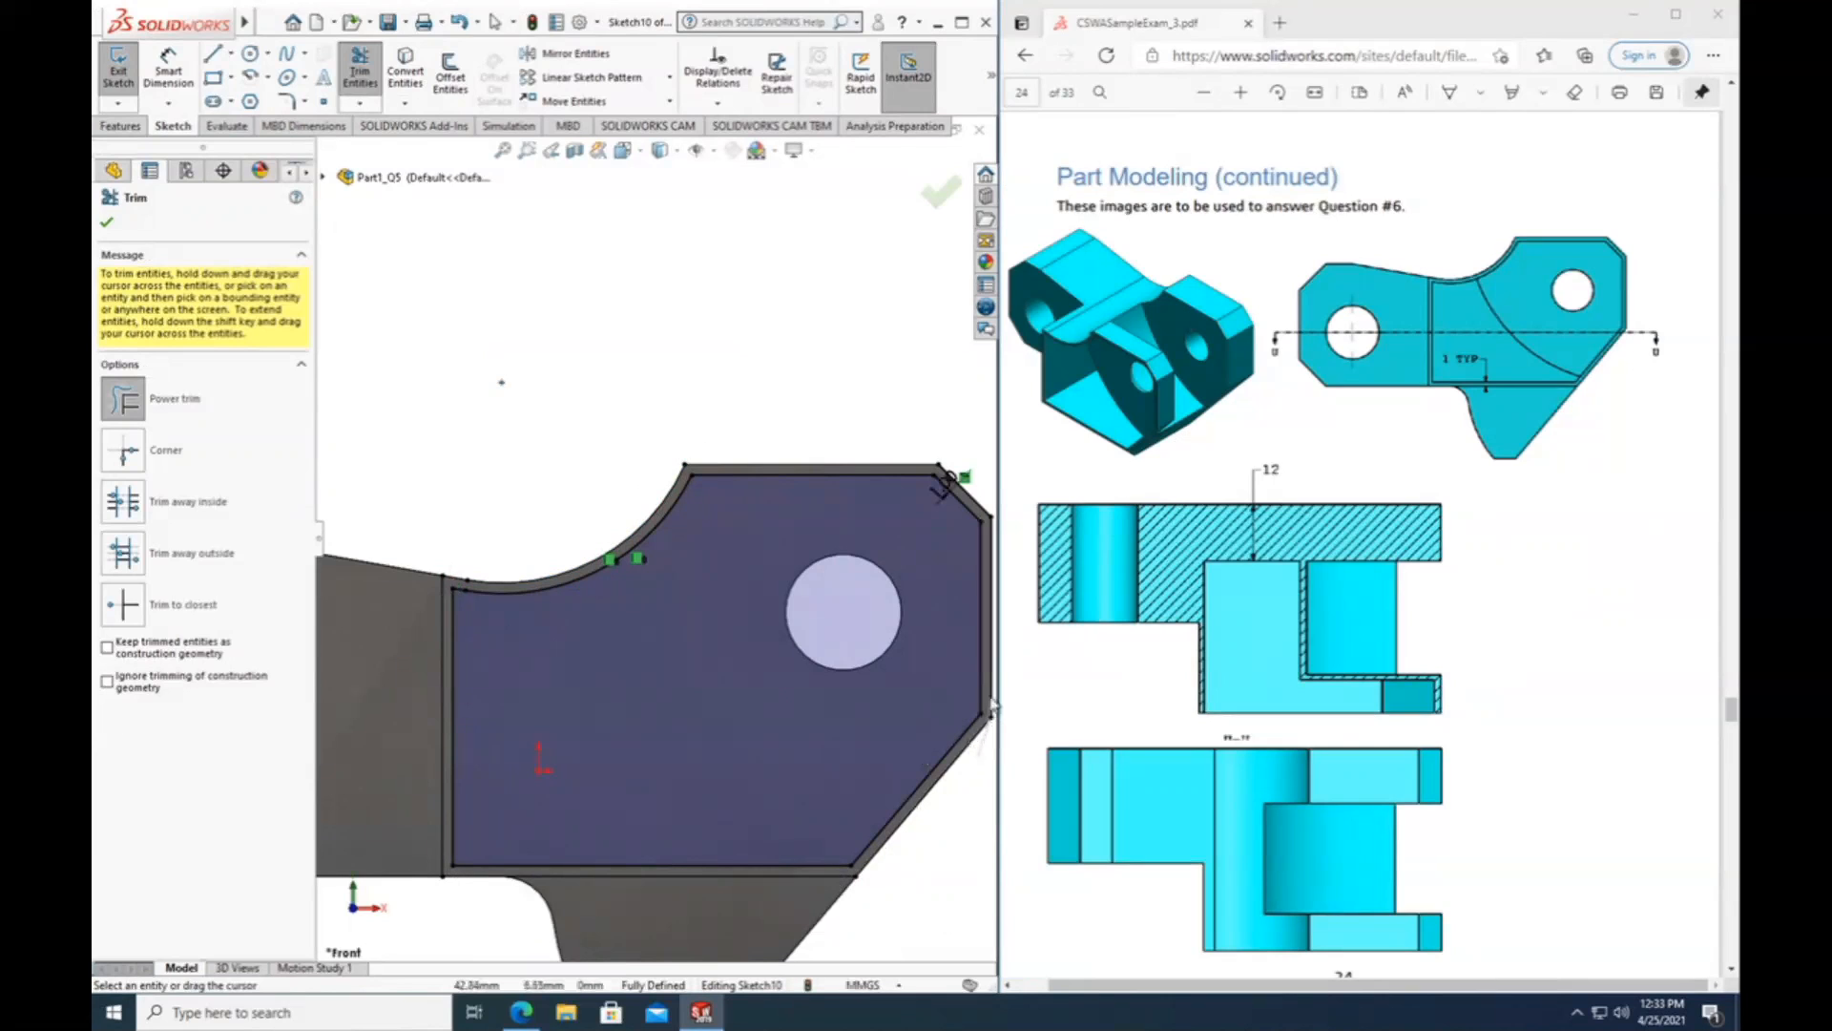
pyautogui.moveTo(989, 676)
pyautogui.mouseDown()
pyautogui.moveTo(920, 647)
pyautogui.moveTo(955, 600)
pyautogui.moveTo(451, 593)
pyautogui.moveTo(352, 356)
pyautogui.moveTo(703, 564)
pyautogui.moveTo(682, 376)
pyautogui.mouseUp()
pyautogui.scroll(1, 913, 649)
pyautogui.scroll(-2, 956, 600)
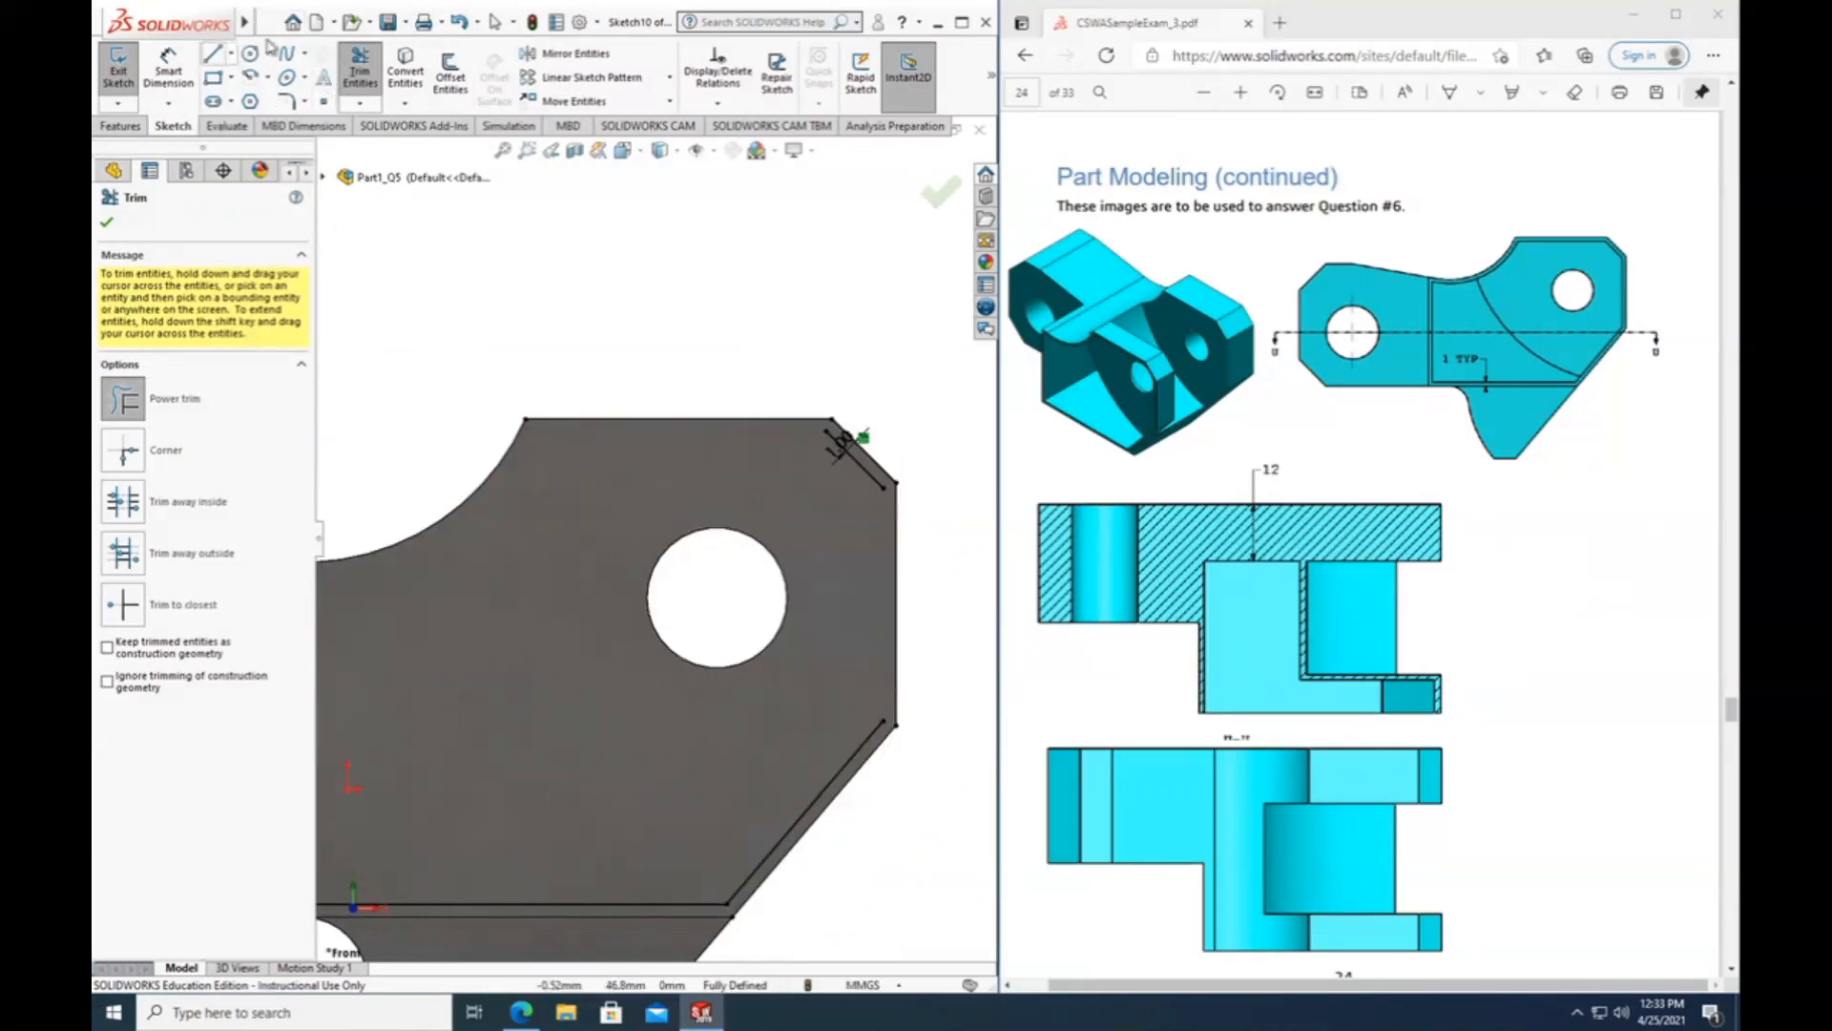
pyautogui.click(495, 21)
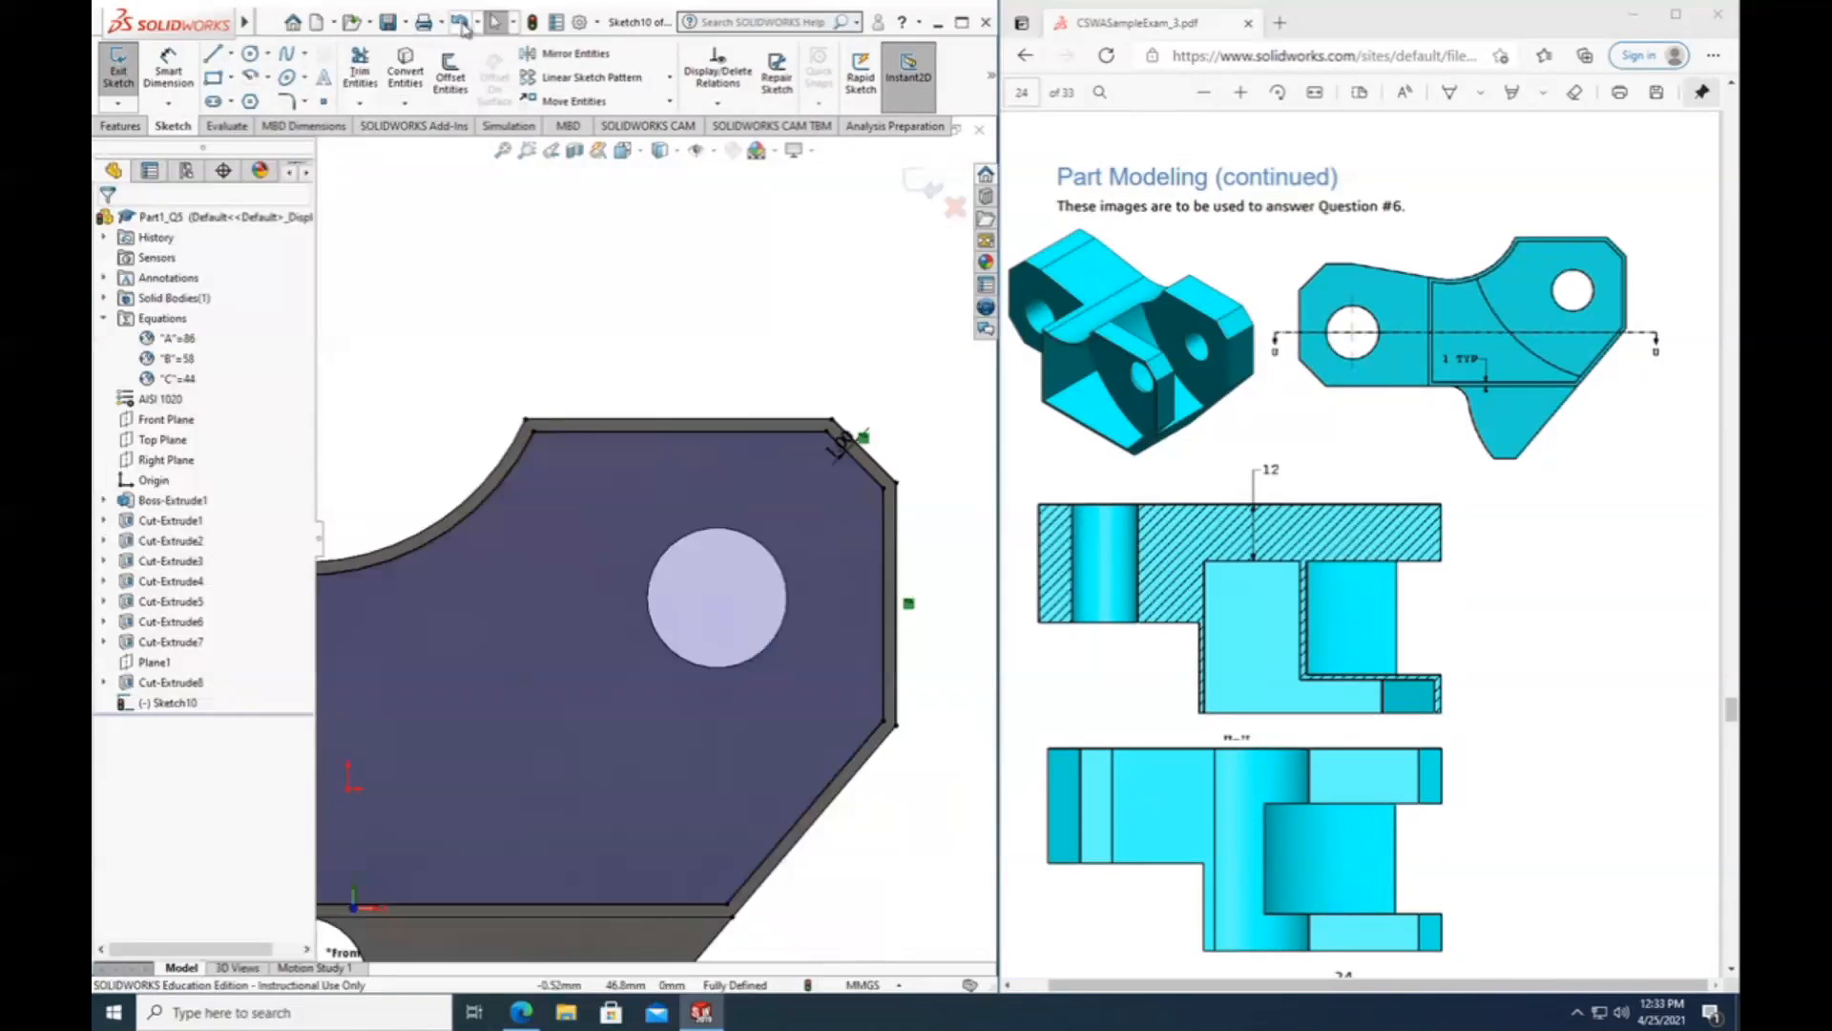
# Power-trim the remaining outer outline along the arm's upper edge, chamfer and end edges, leaving only the inner offset profile.
pyautogui.click(849, 443)
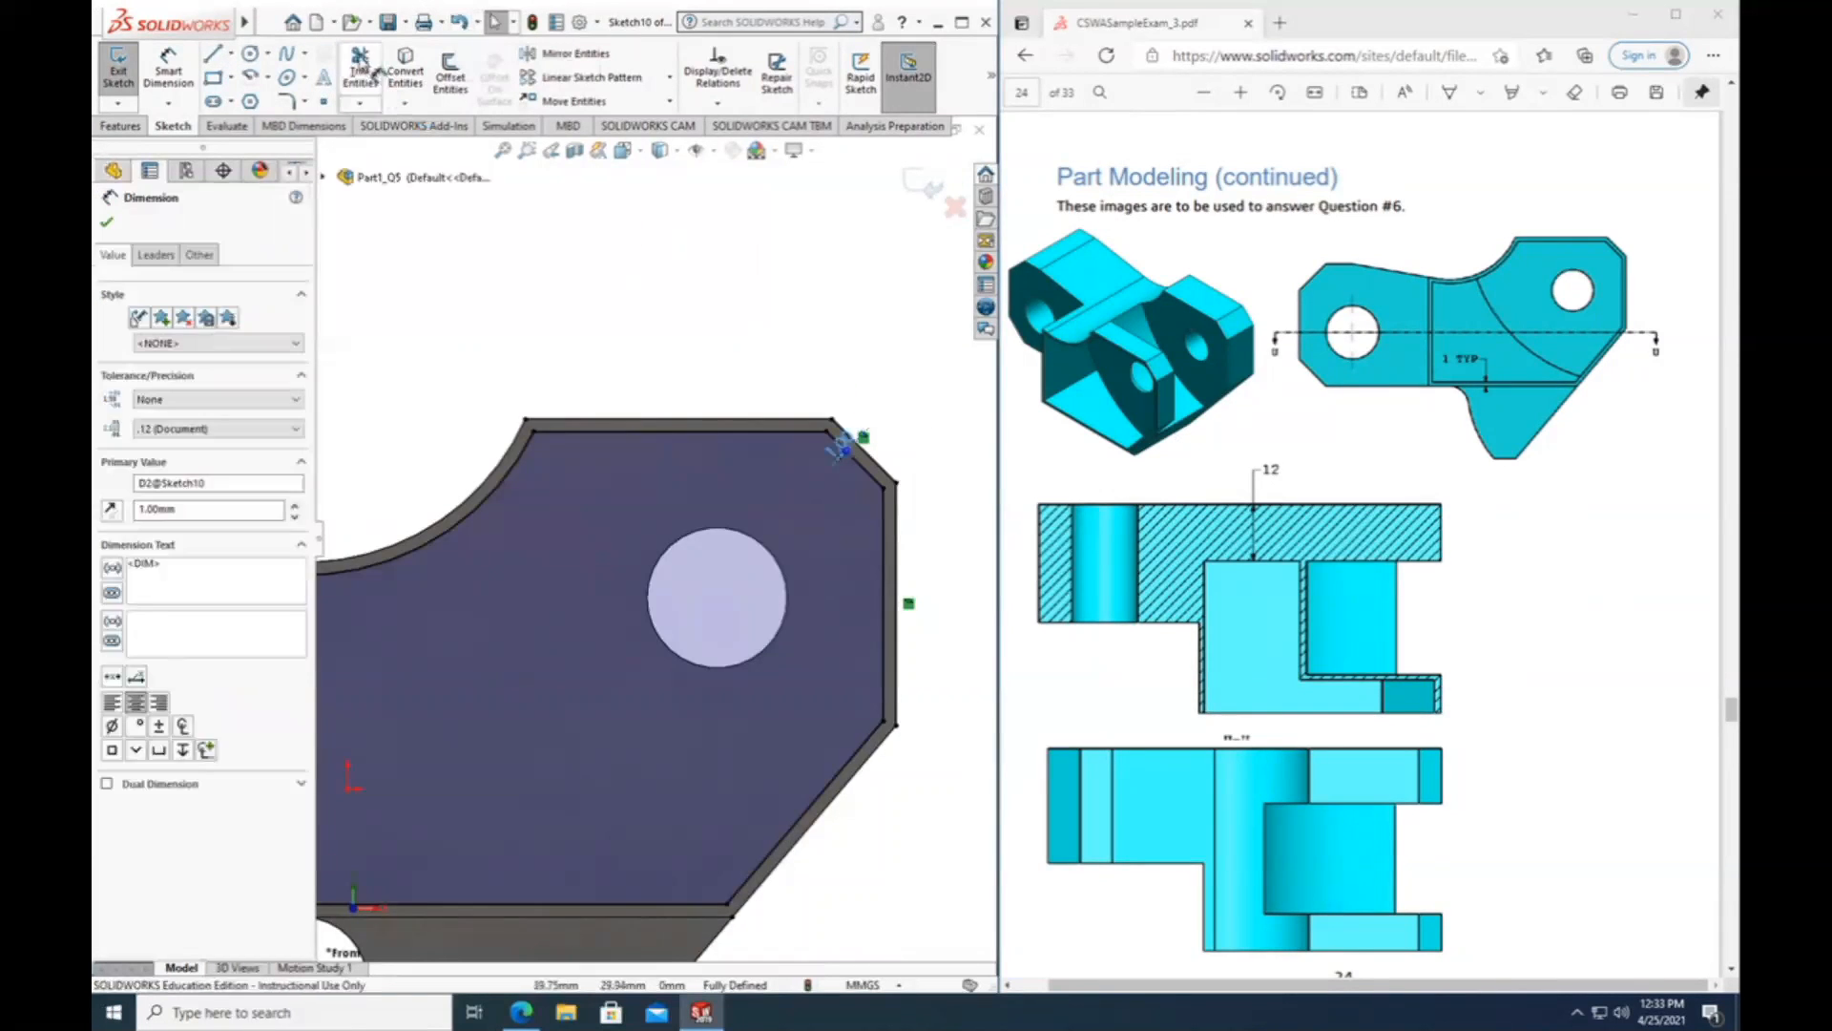
pyautogui.click(363, 72)
pyautogui.moveTo(892, 420); pyautogui.dragTo(891, 754)
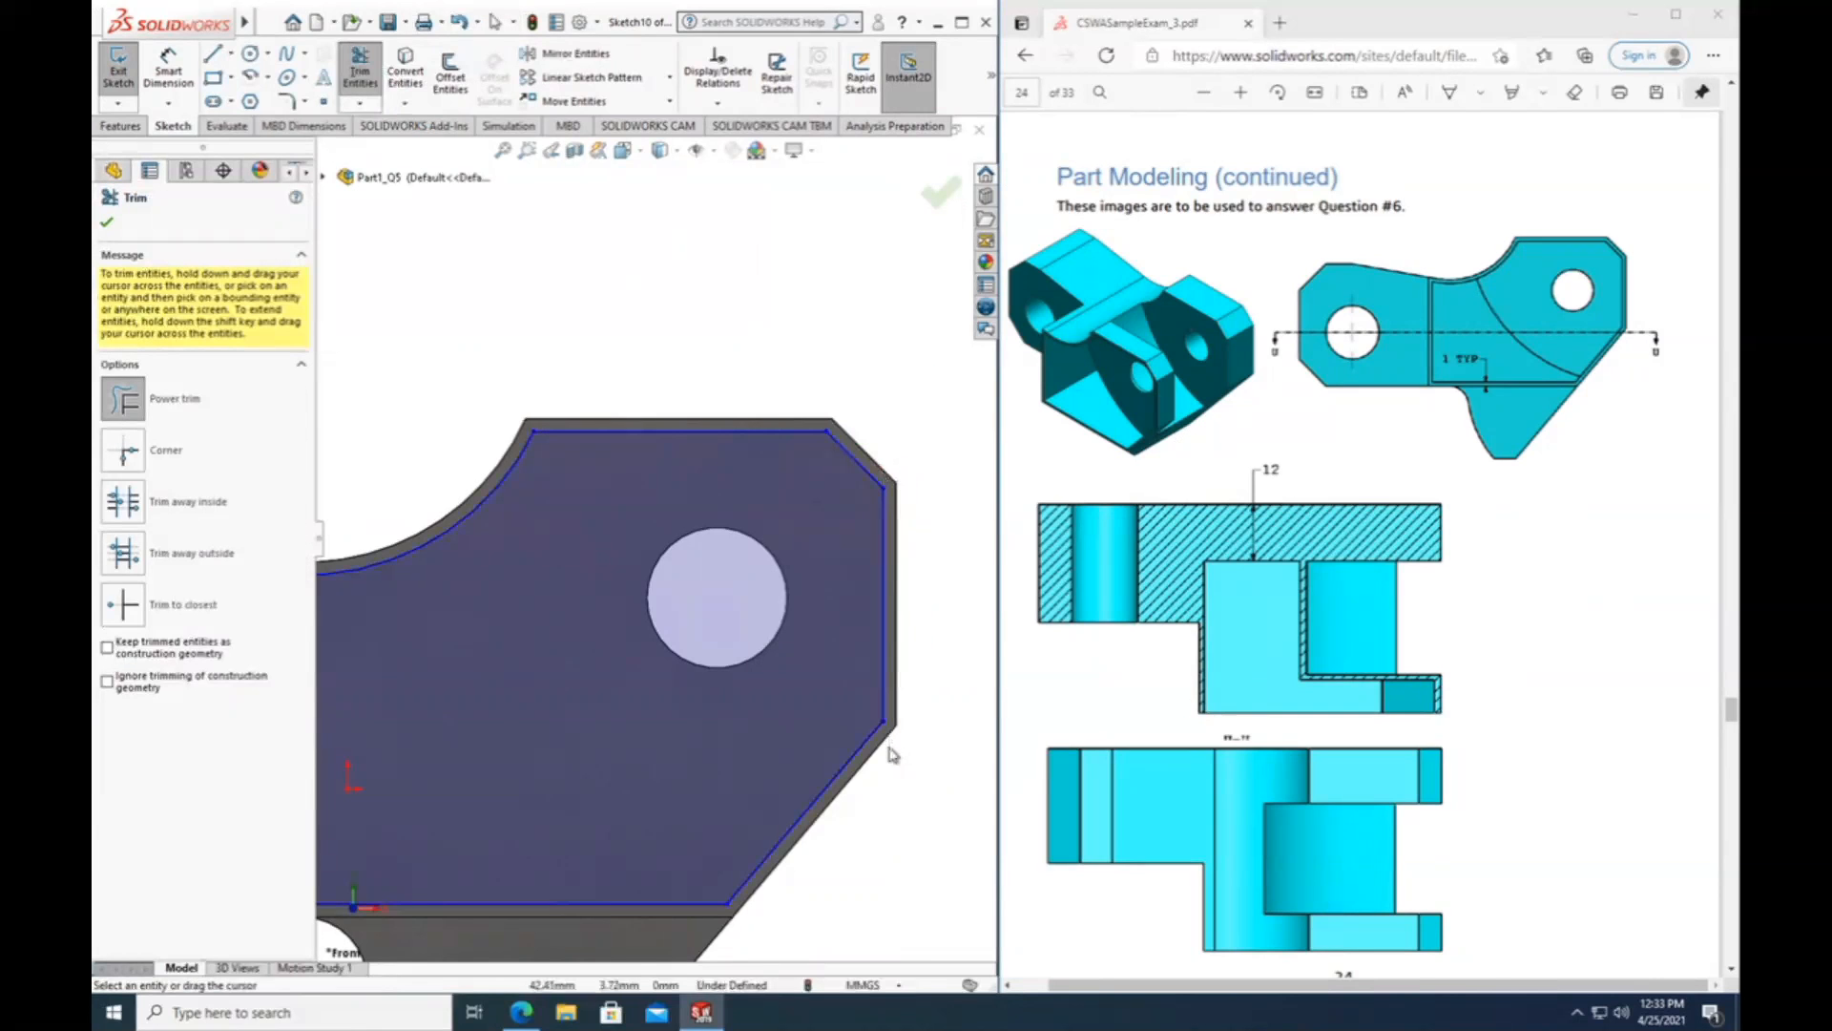
pyautogui.scroll(2, 874, 751)
pyautogui.scroll(1, 418, 695)
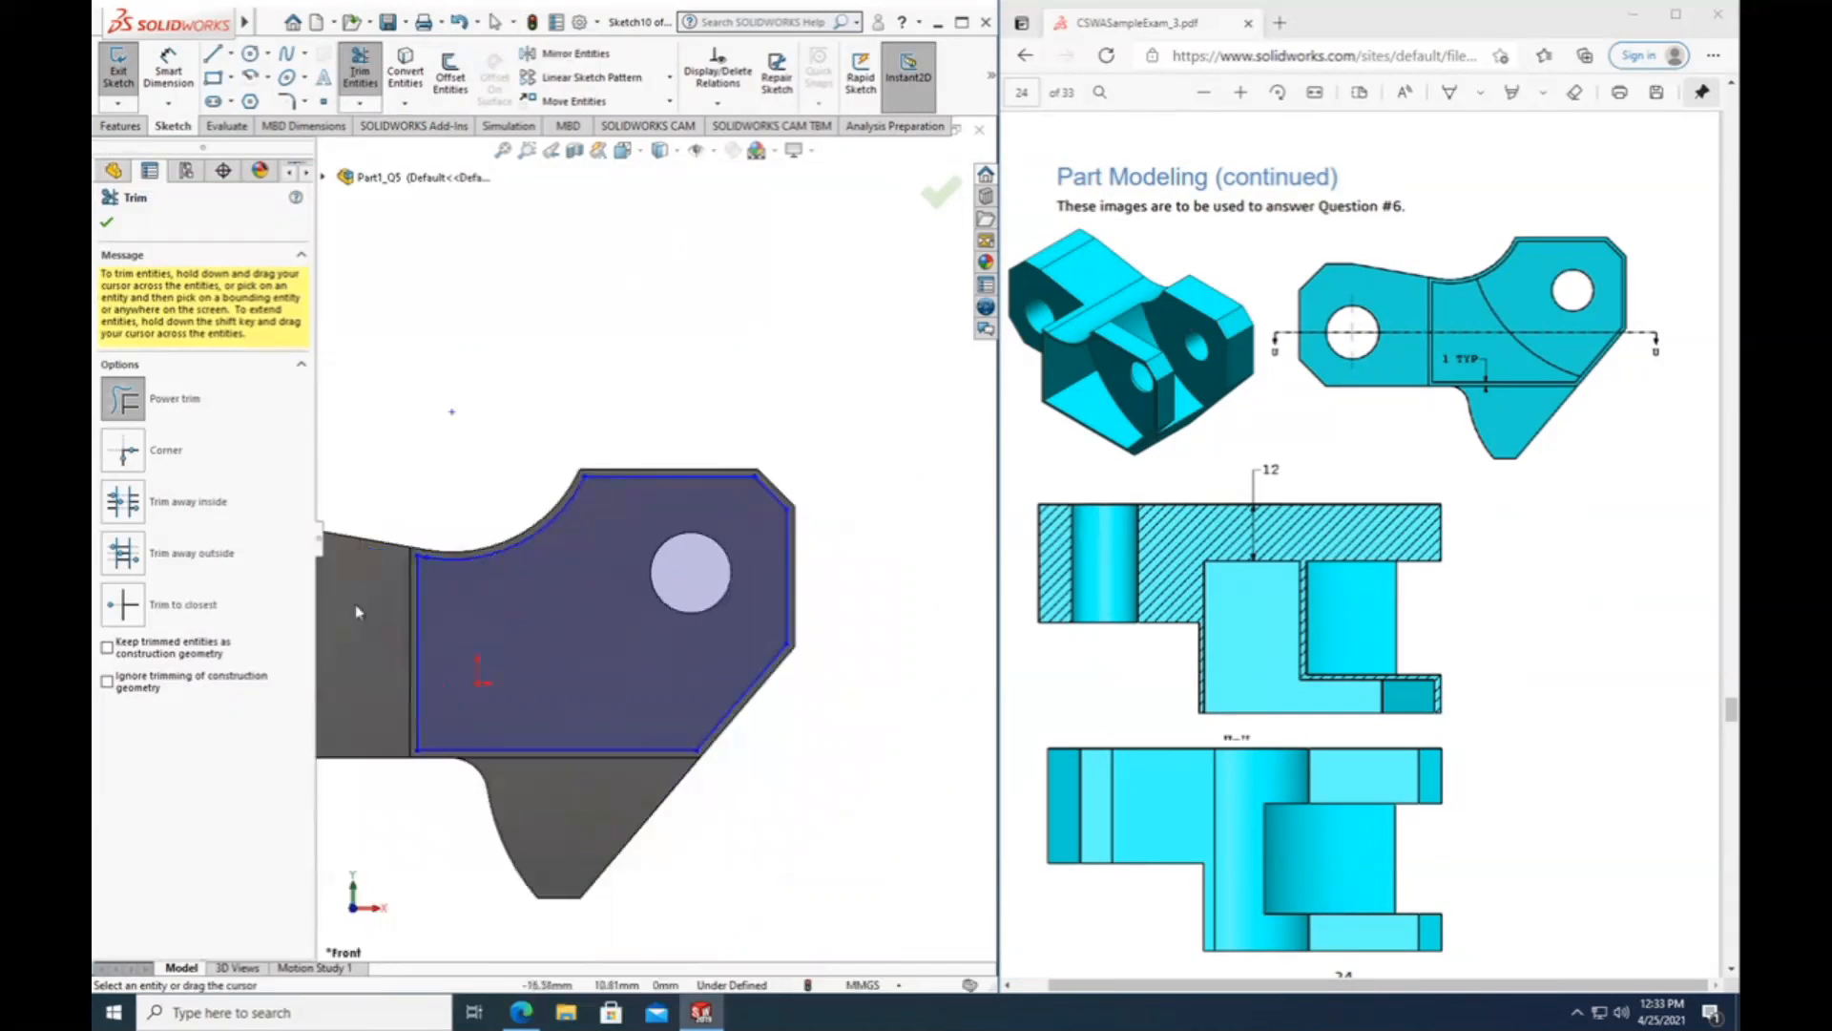
pyautogui.scroll(-1, 389, 589)
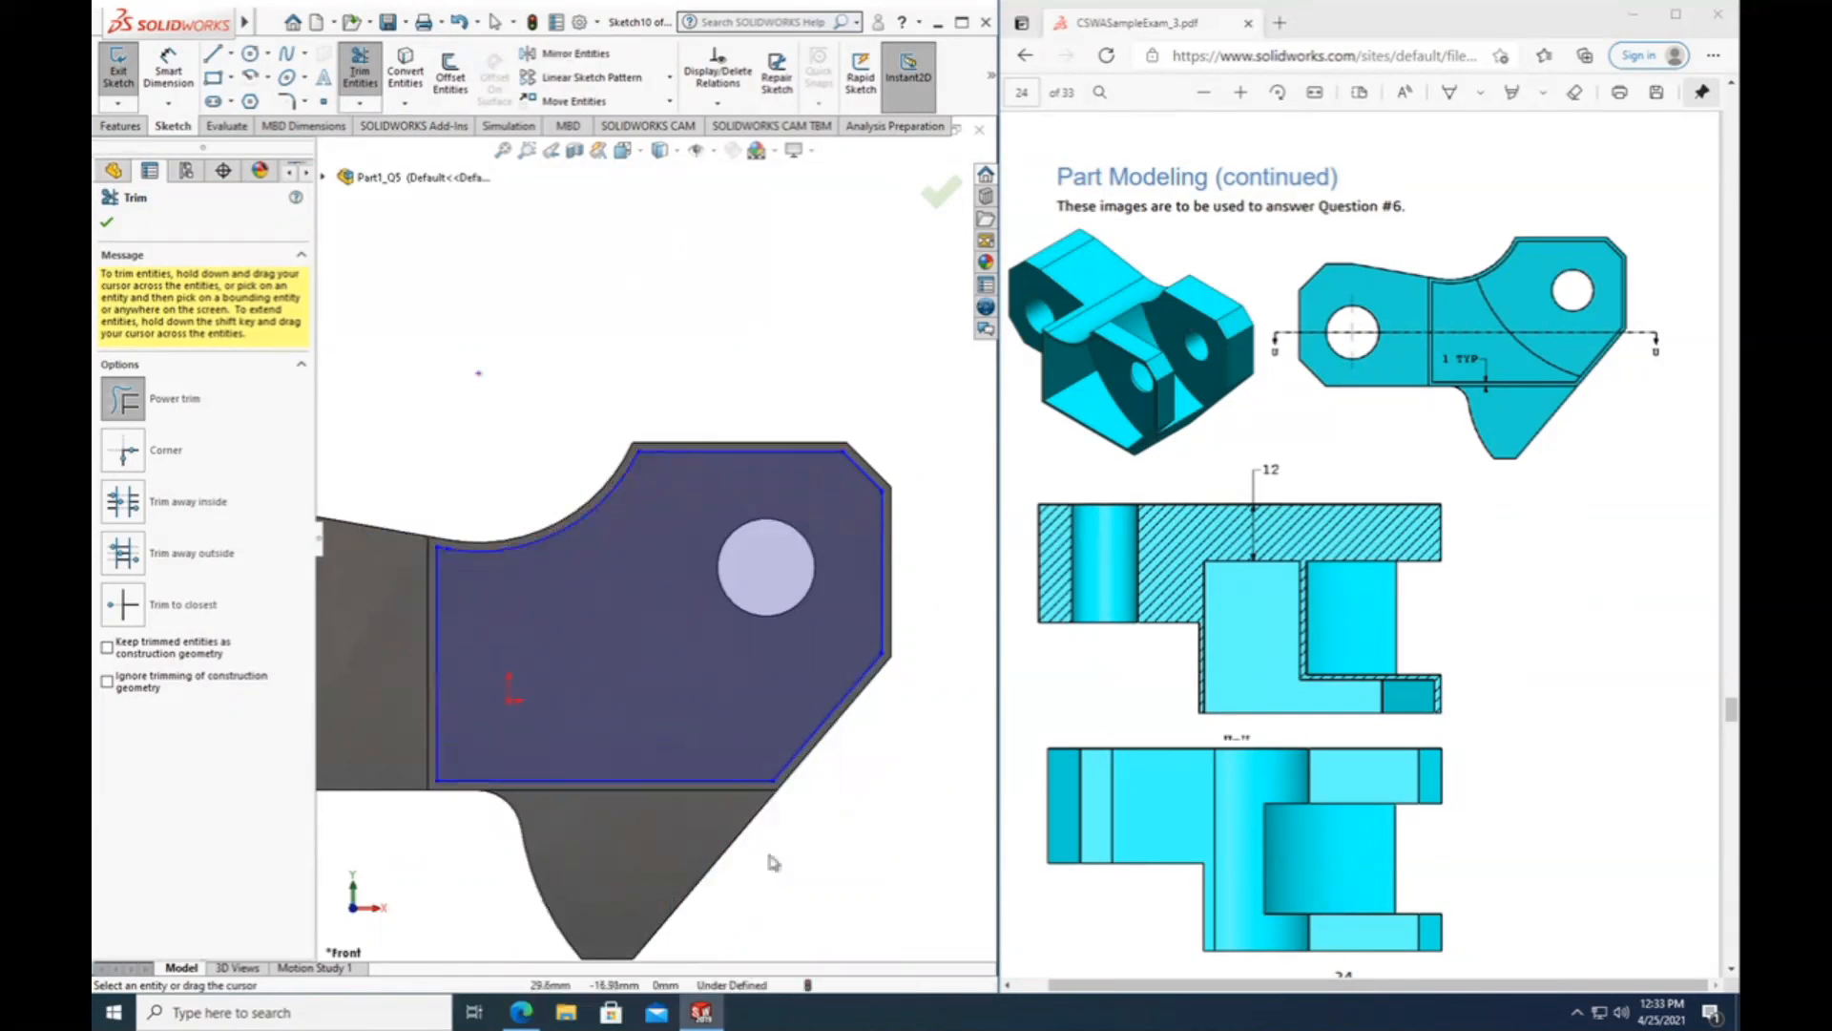
pyautogui.scroll(2, 683, 610)
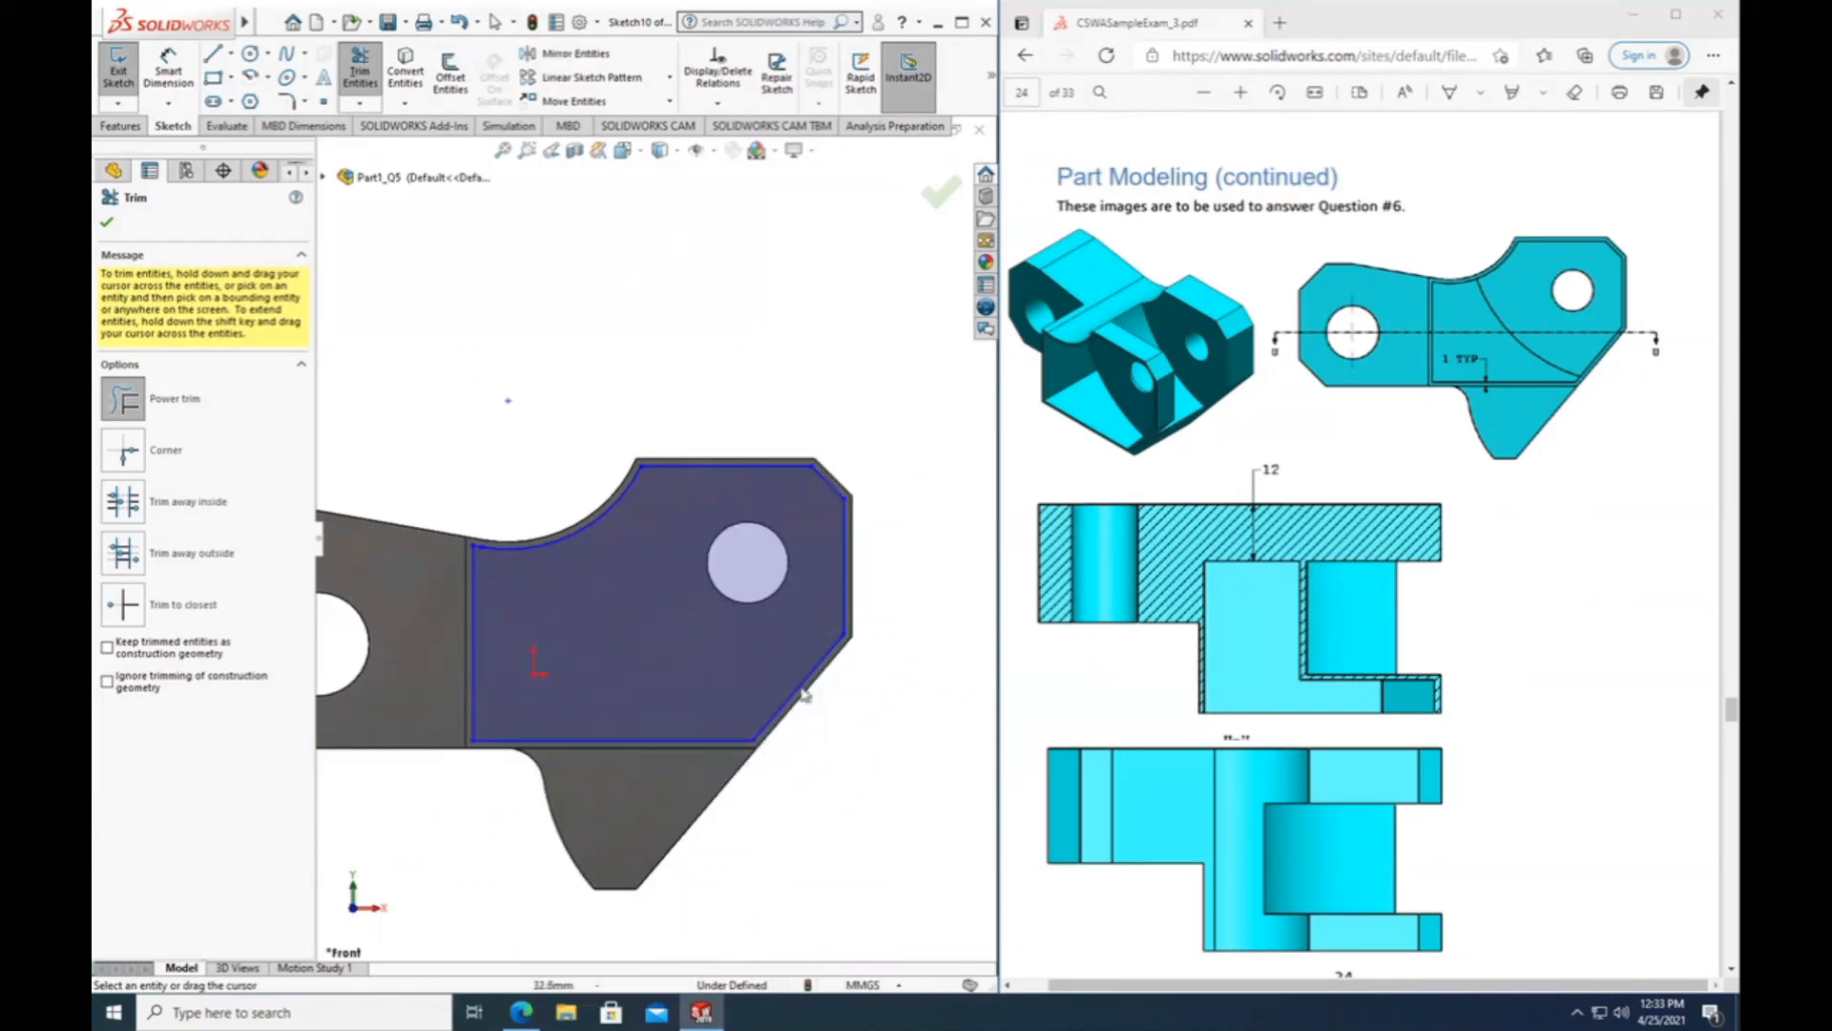
pyautogui.scroll(-3, 1327, 676)
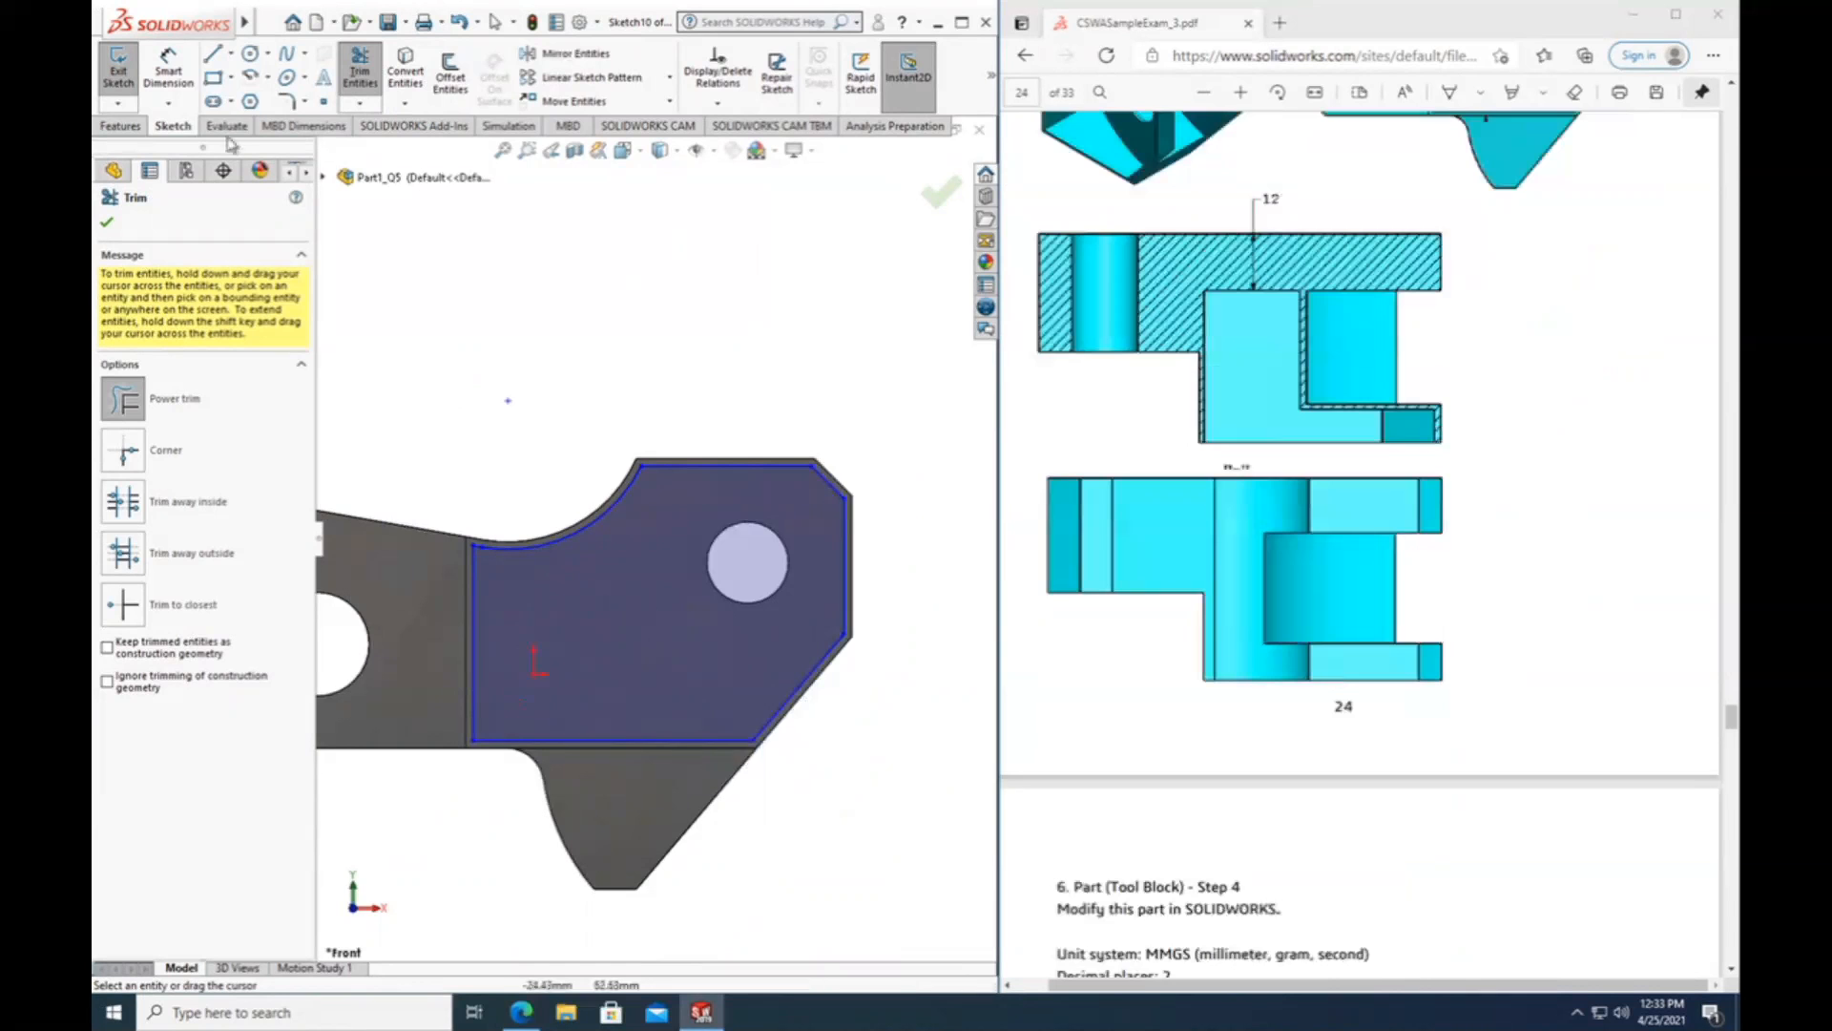
# Start an Extruded Cut from the inner offset profile and inspect its preview on the forked block's outer arm.
pyautogui.click(120, 125)
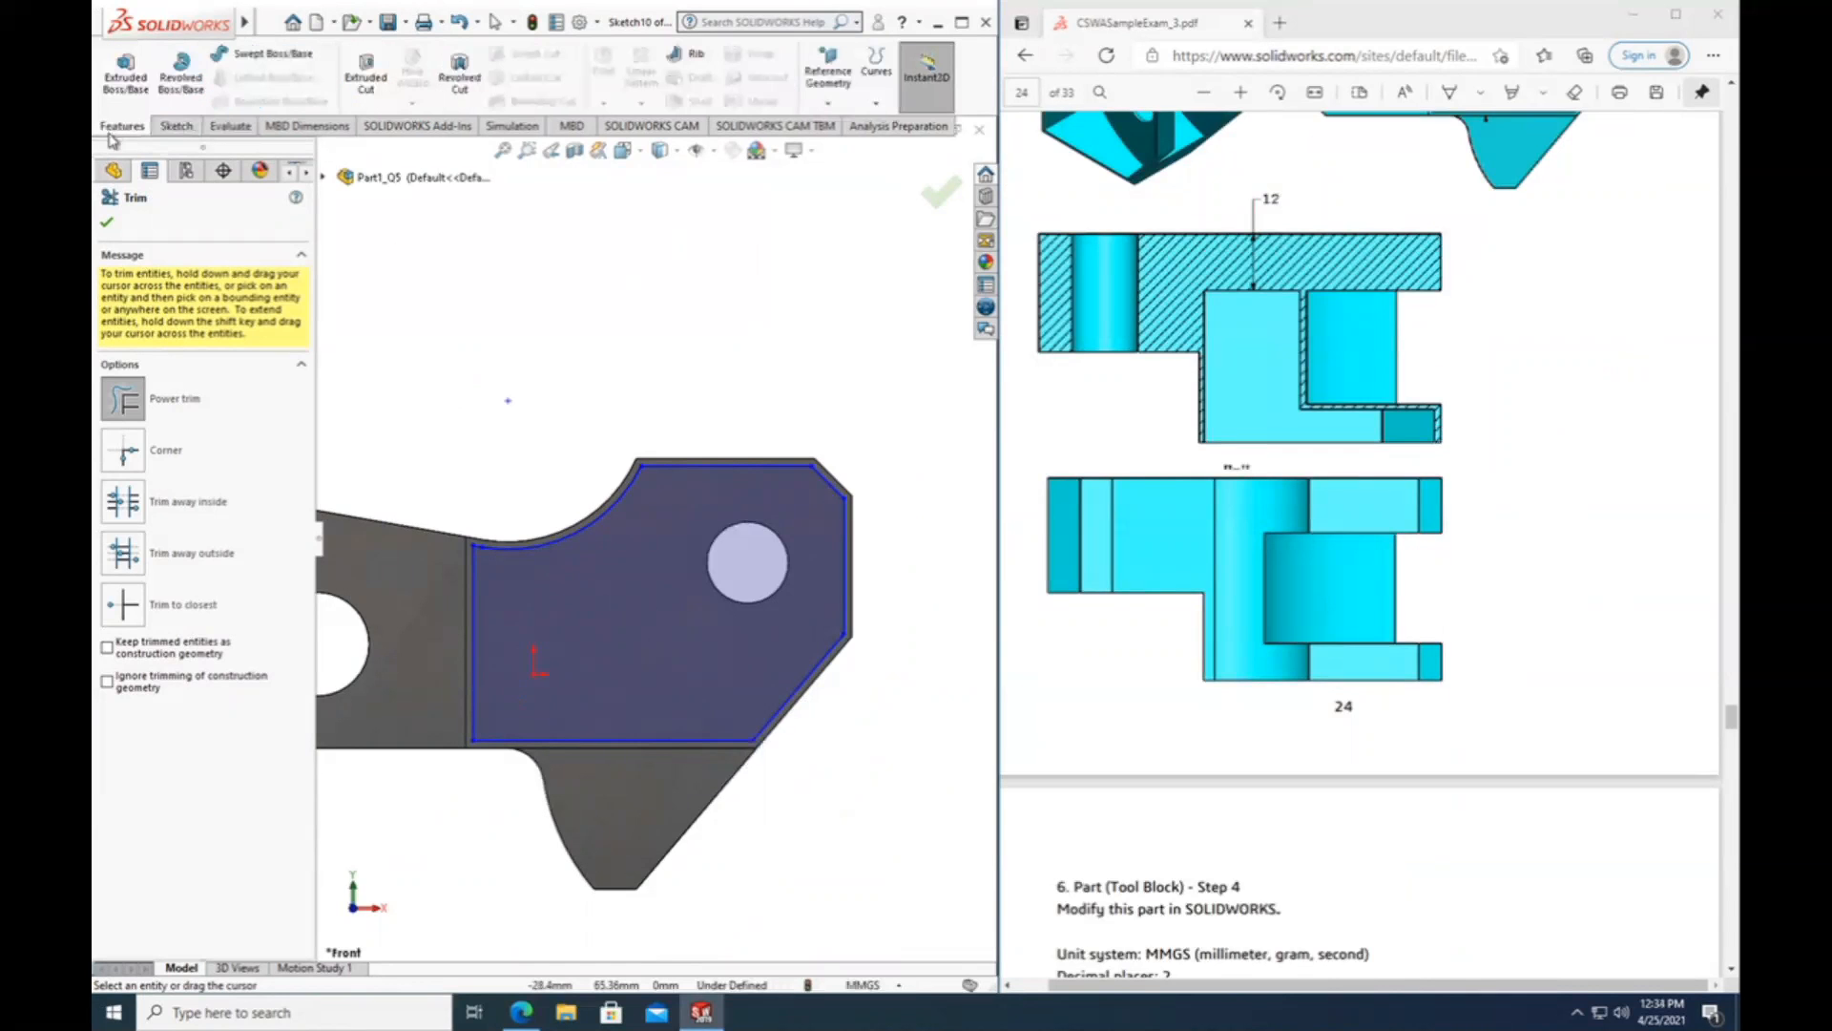
pyautogui.click(365, 69)
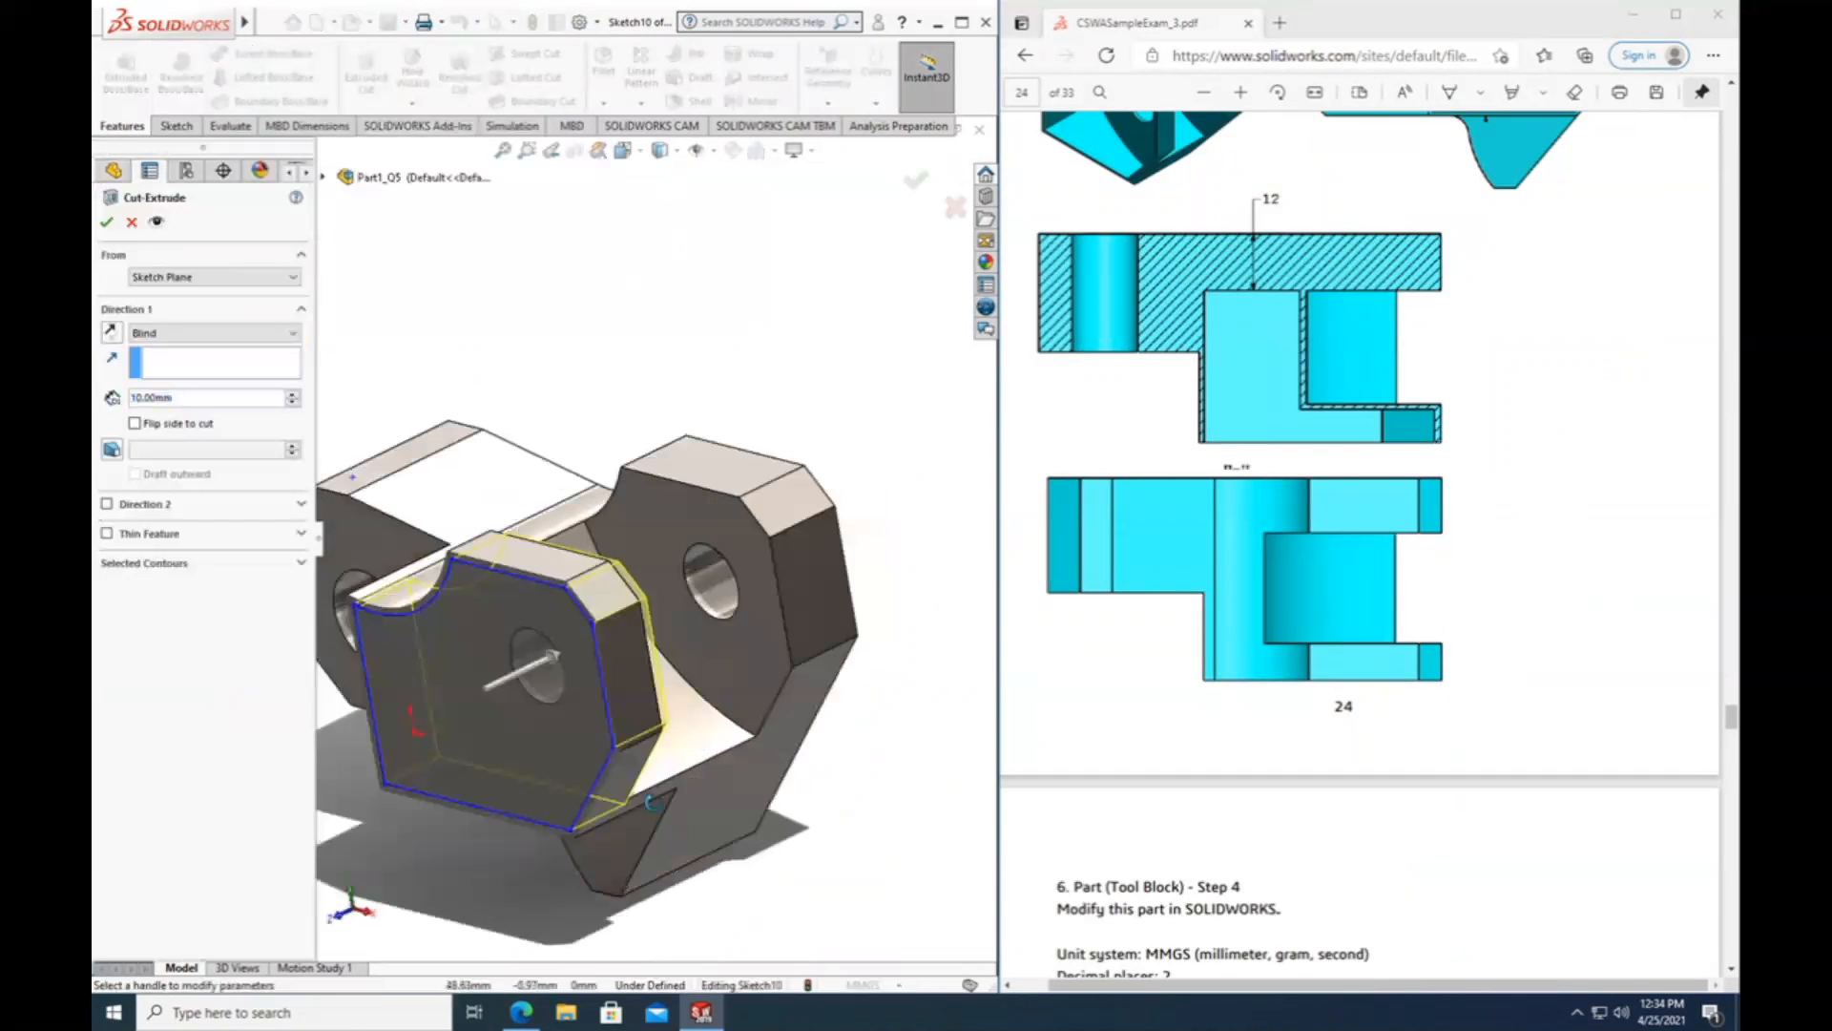
pyautogui.scroll(4, 617, 827)
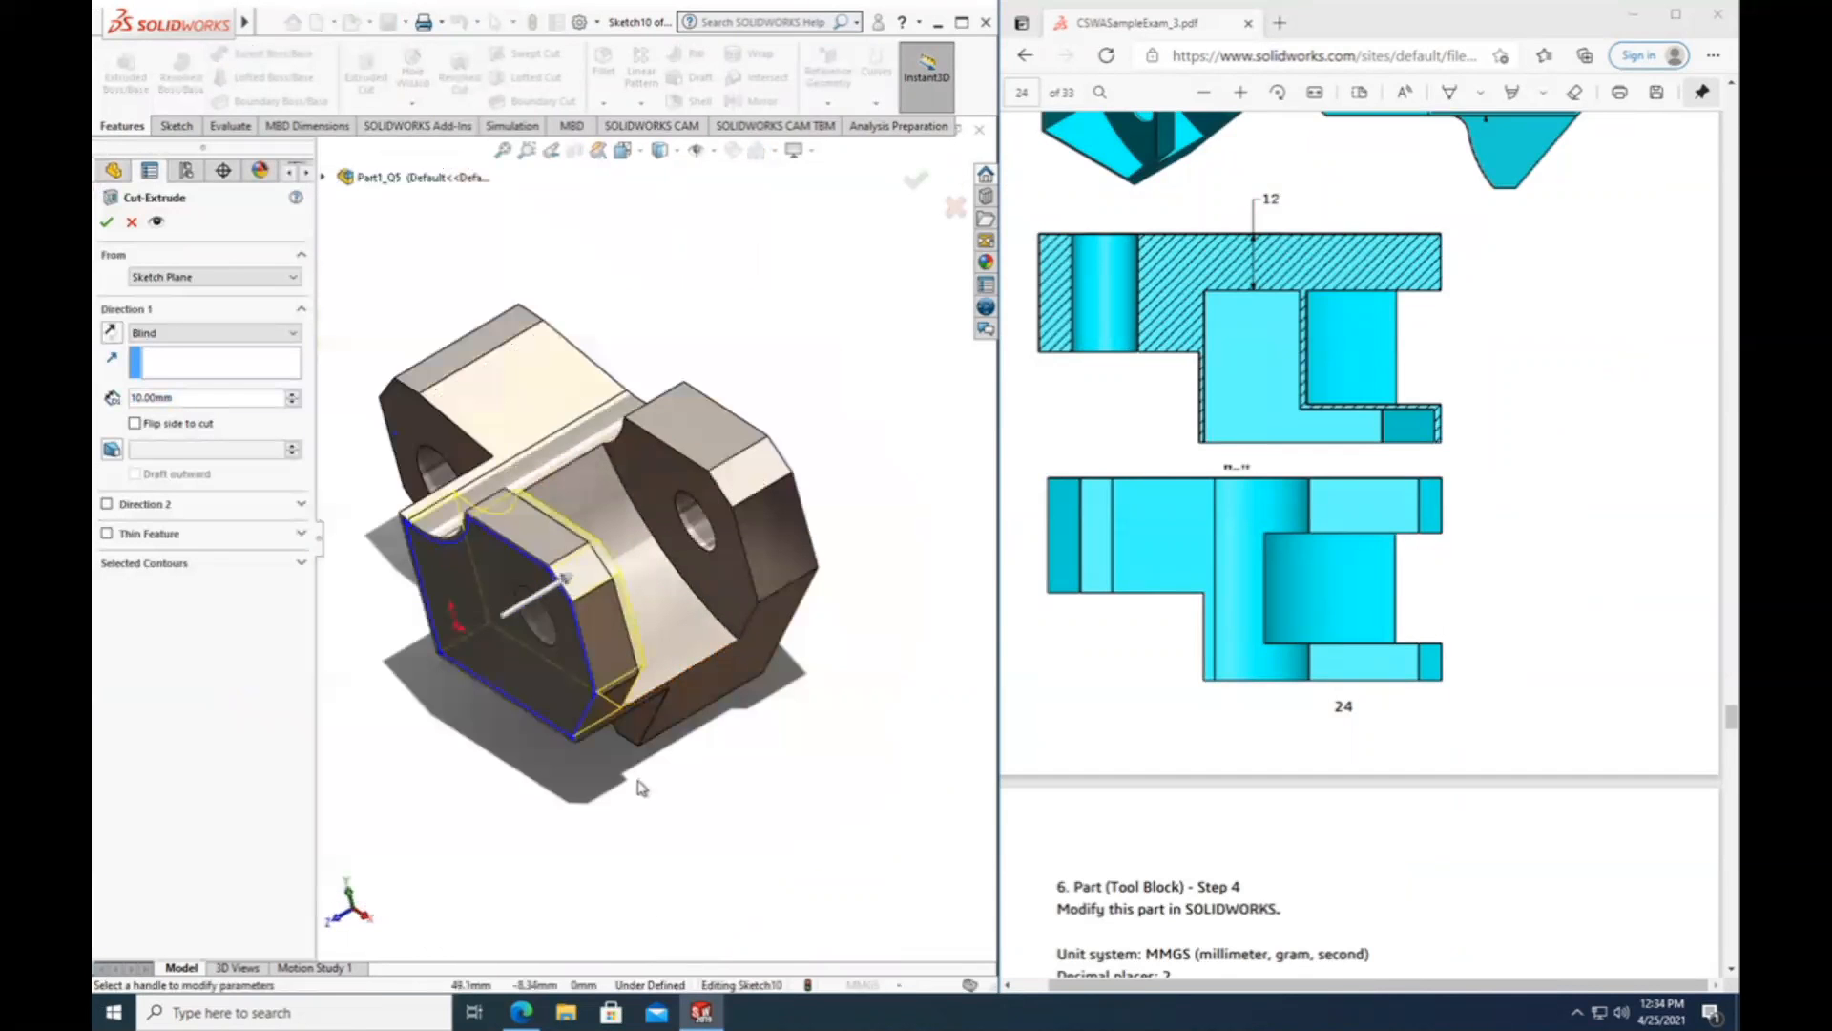
pyautogui.moveTo(638, 786); pyautogui.dragTo(622, 823, button='middle')
pyautogui.scroll(3, 1267, 502)
pyautogui.scroll(-3, 1313, 615)
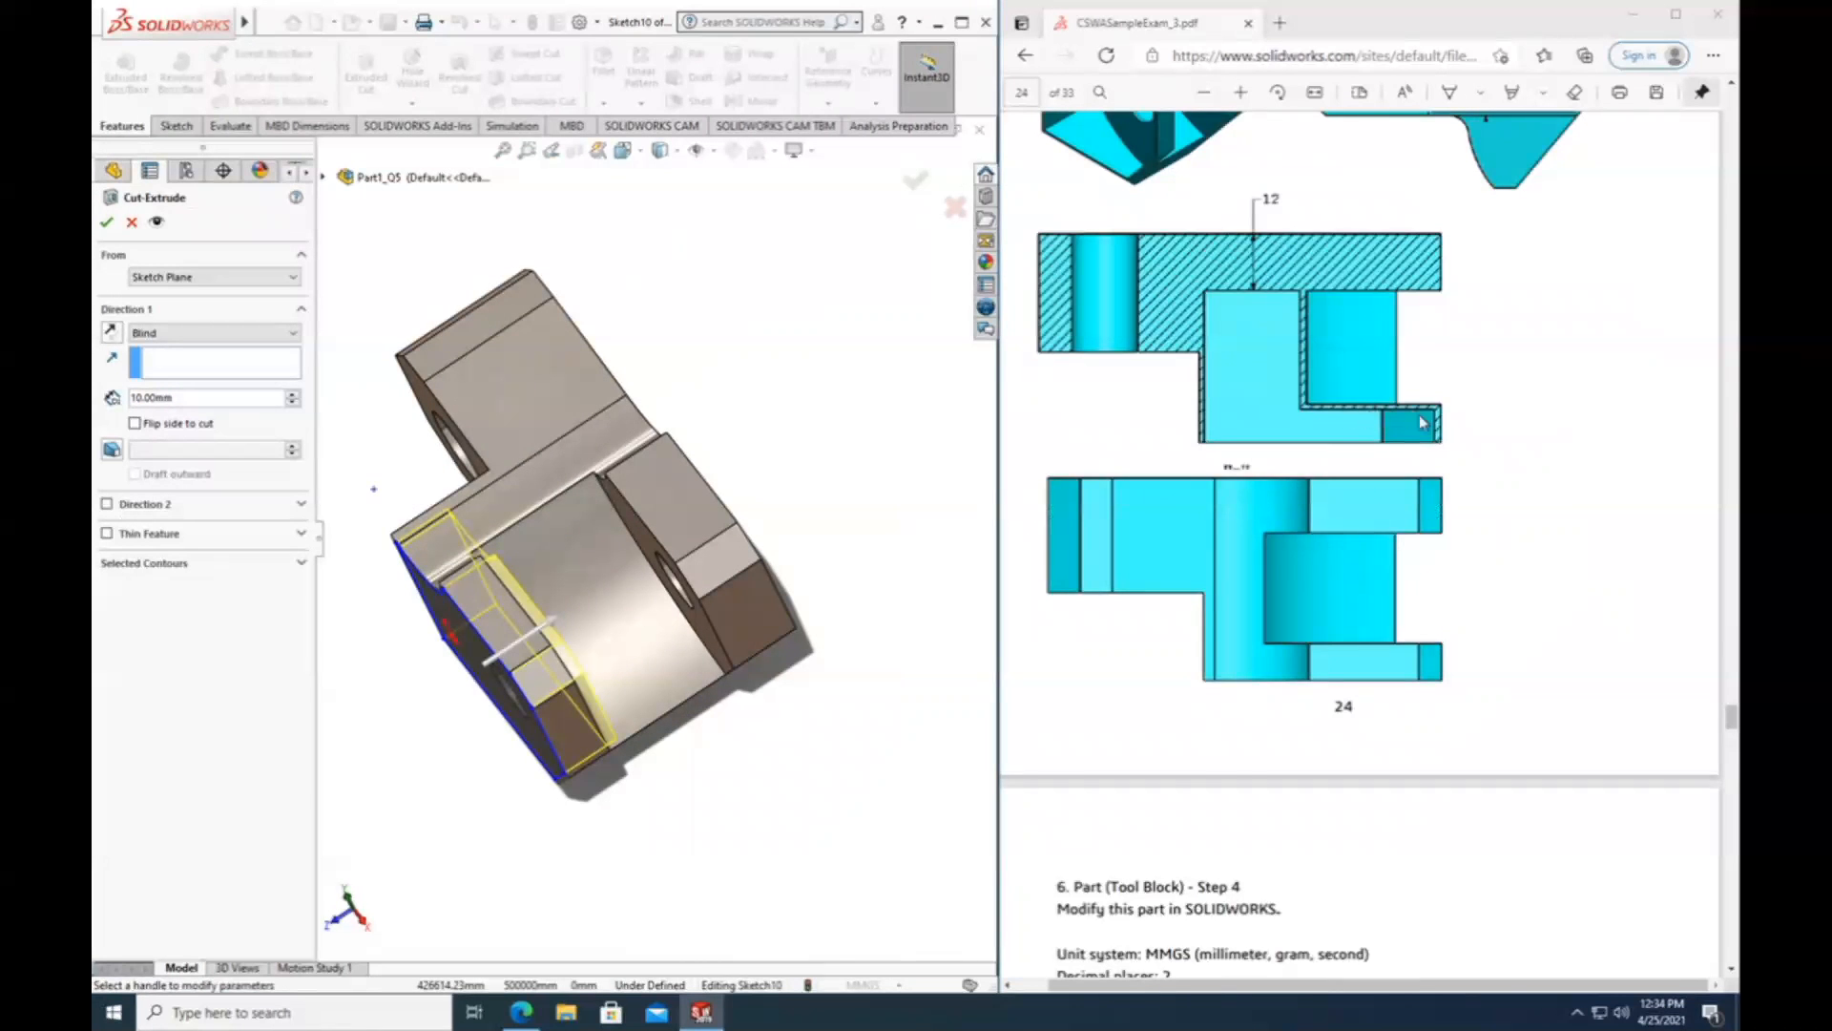
# Examine the Question #6 parameters and the front and section views in the PDF for the pocket's depth and wall thickness.
pyautogui.scroll(10, 1422, 422)
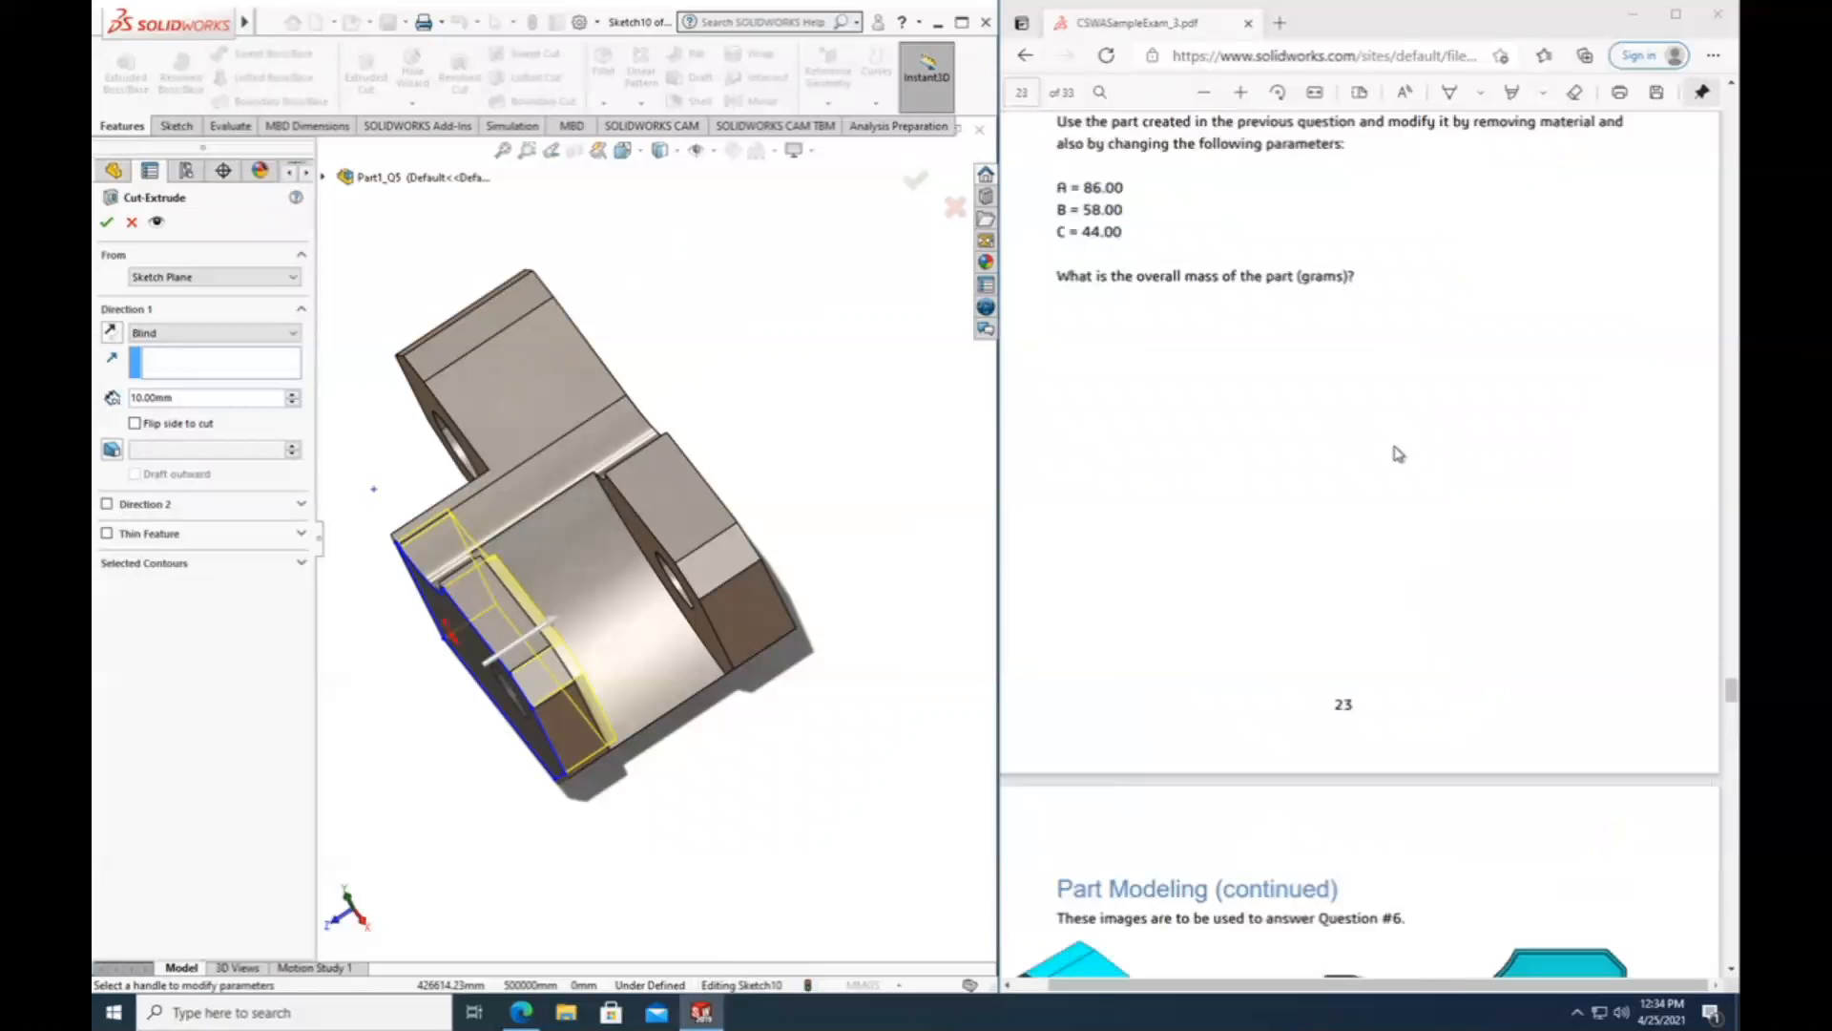
pyautogui.scroll(5, 1399, 451)
pyautogui.scroll(-15, 1387, 467)
pyautogui.scroll(-3, 1387, 467)
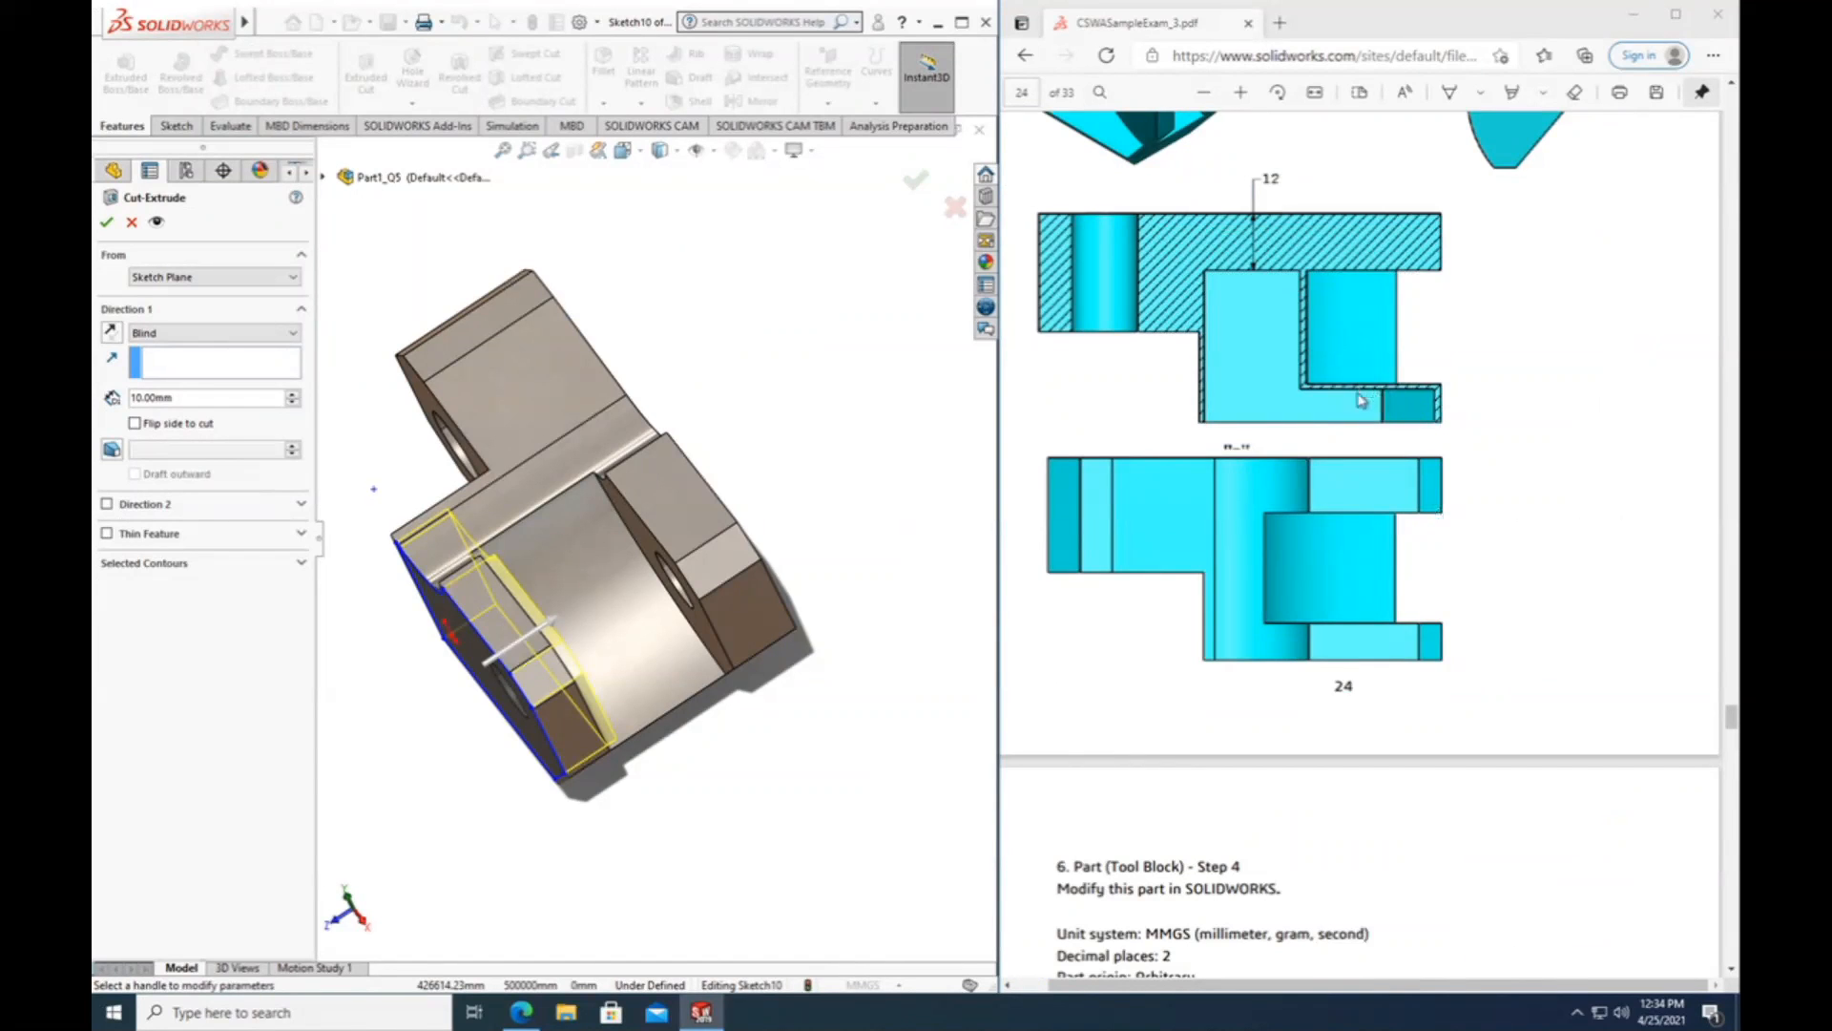
pyautogui.scroll(3, 1360, 400)
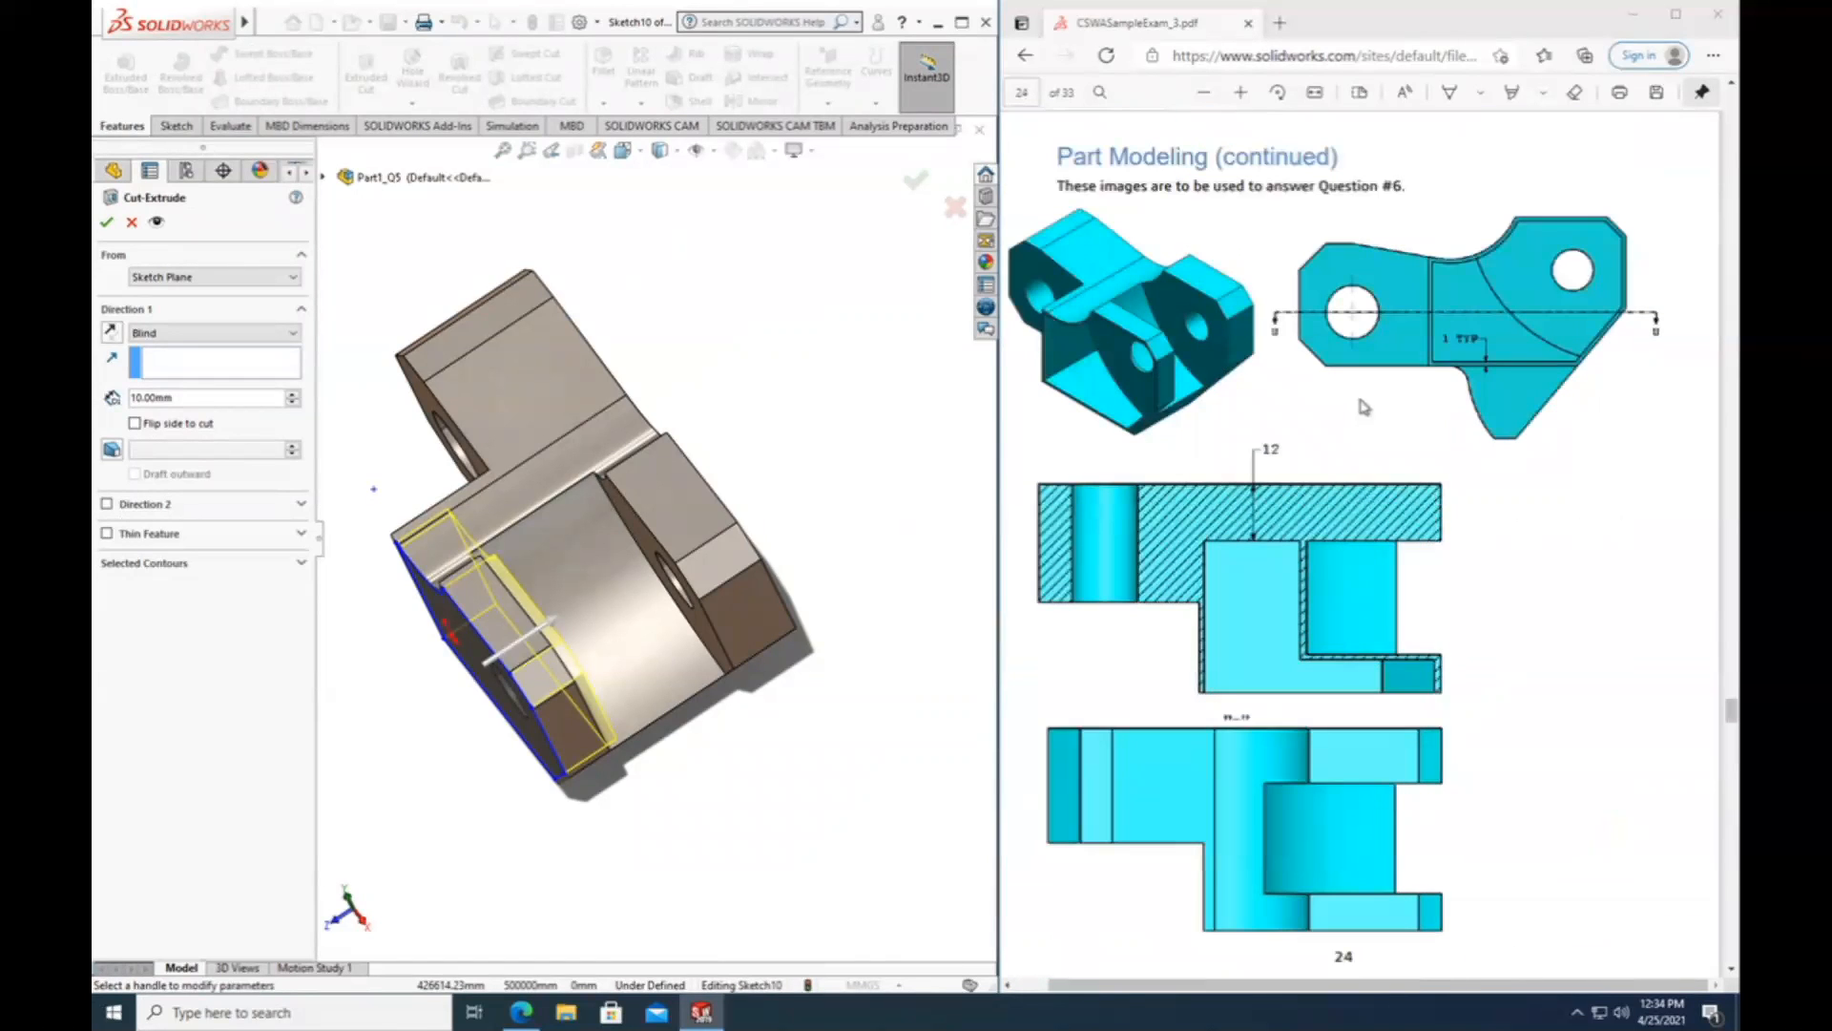
pyautogui.scroll(-2, 1406, 458)
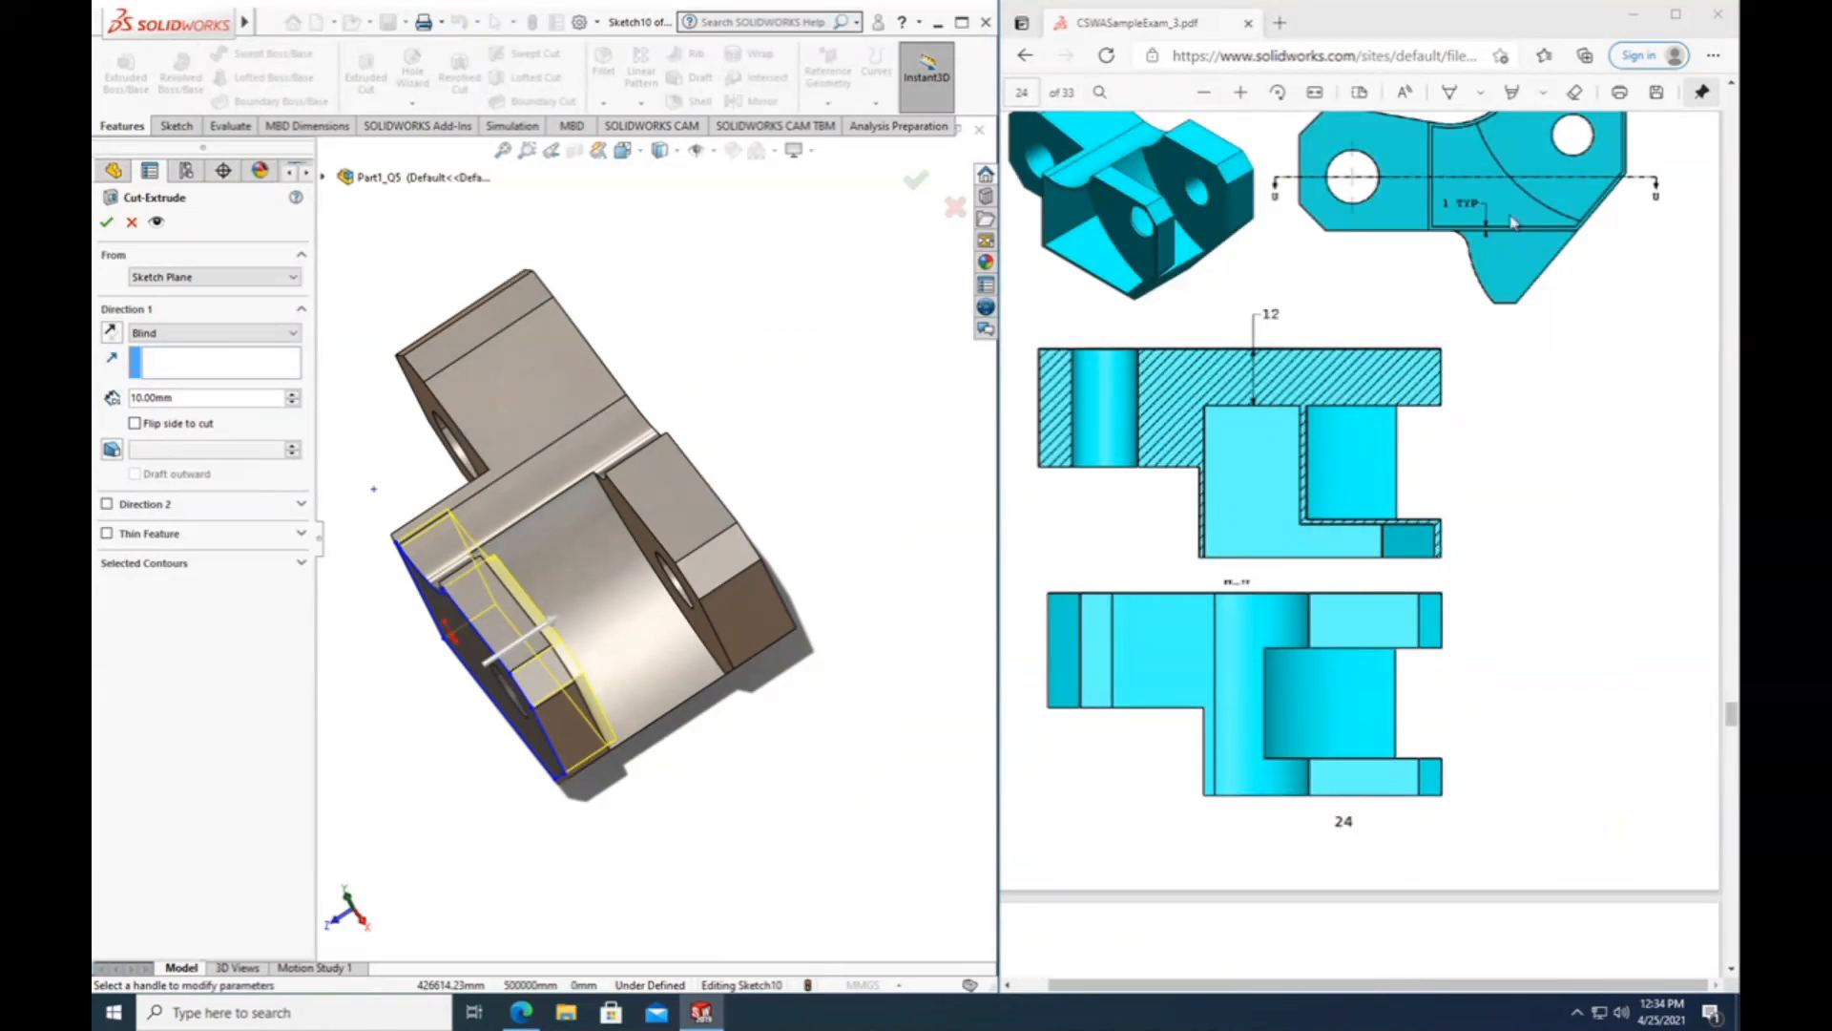
pyautogui.moveTo(495, 830); pyautogui.dragTo(455, 638, button='middle')
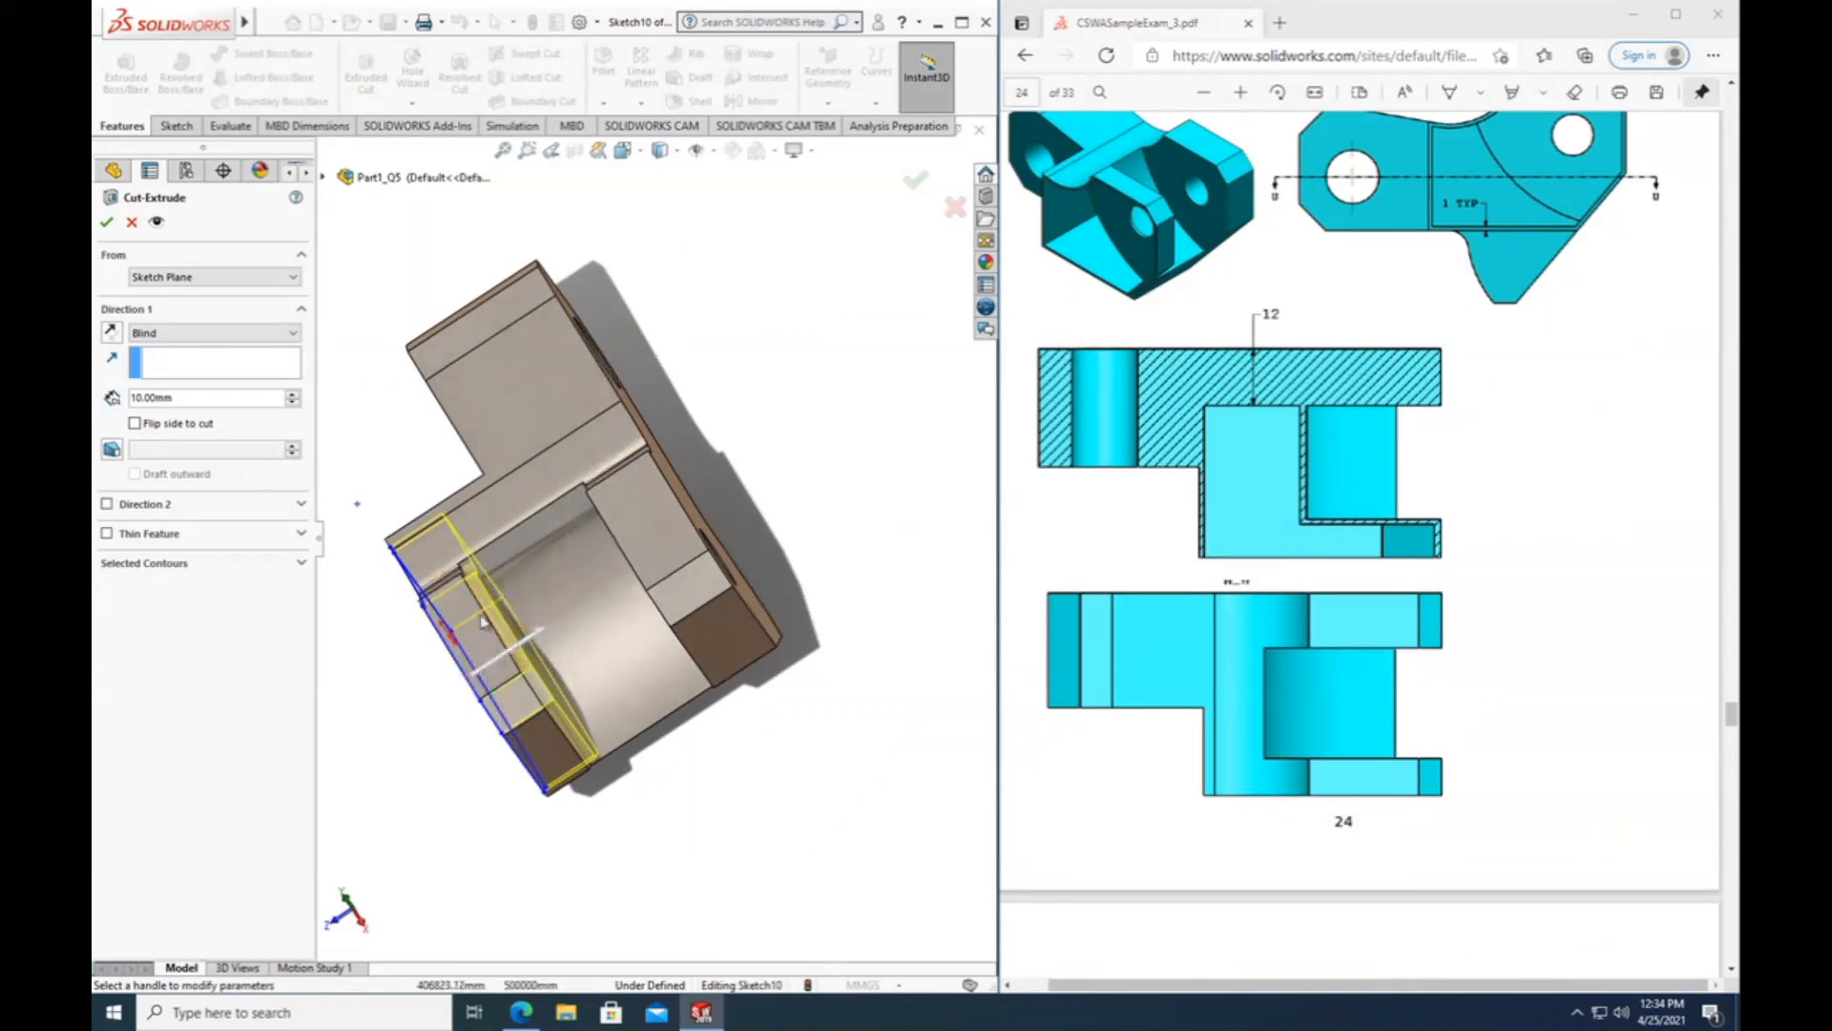
# Set the cut's end condition to Offset From Surface, using the outer arm's slot-facing face as the reference.
pyautogui.click(143, 333)
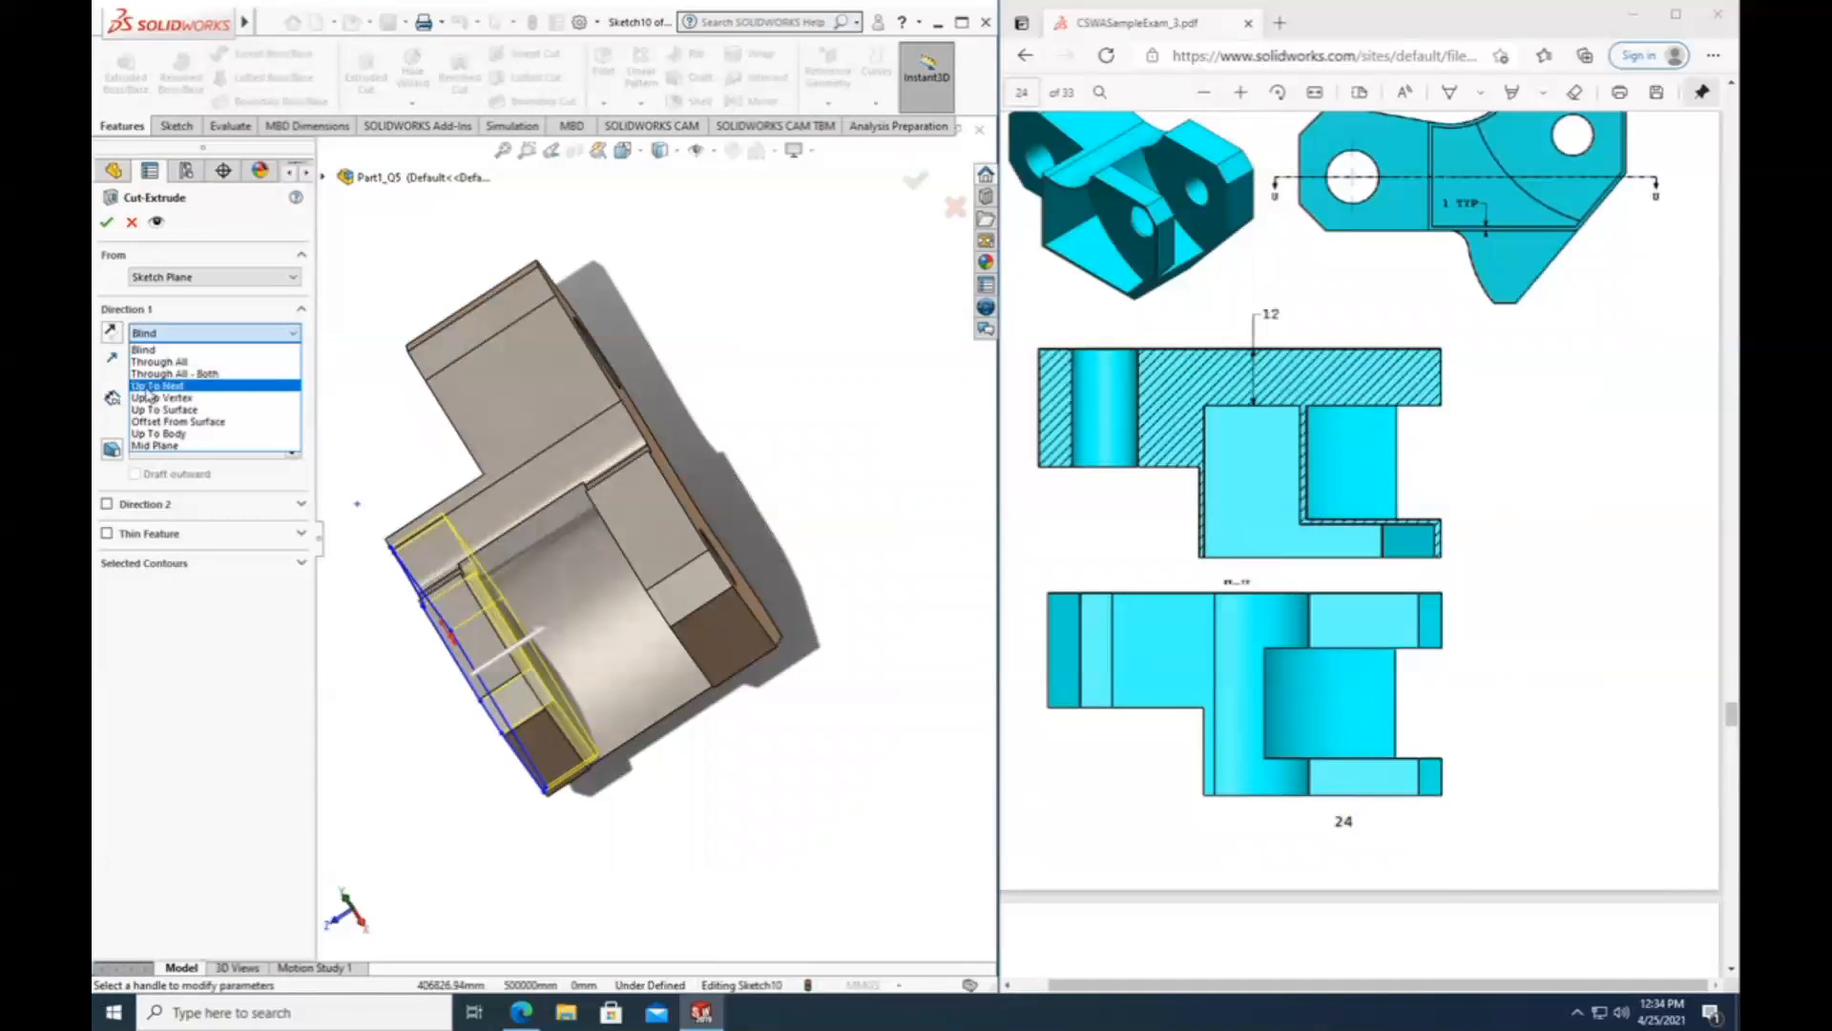
pyautogui.click(182, 423)
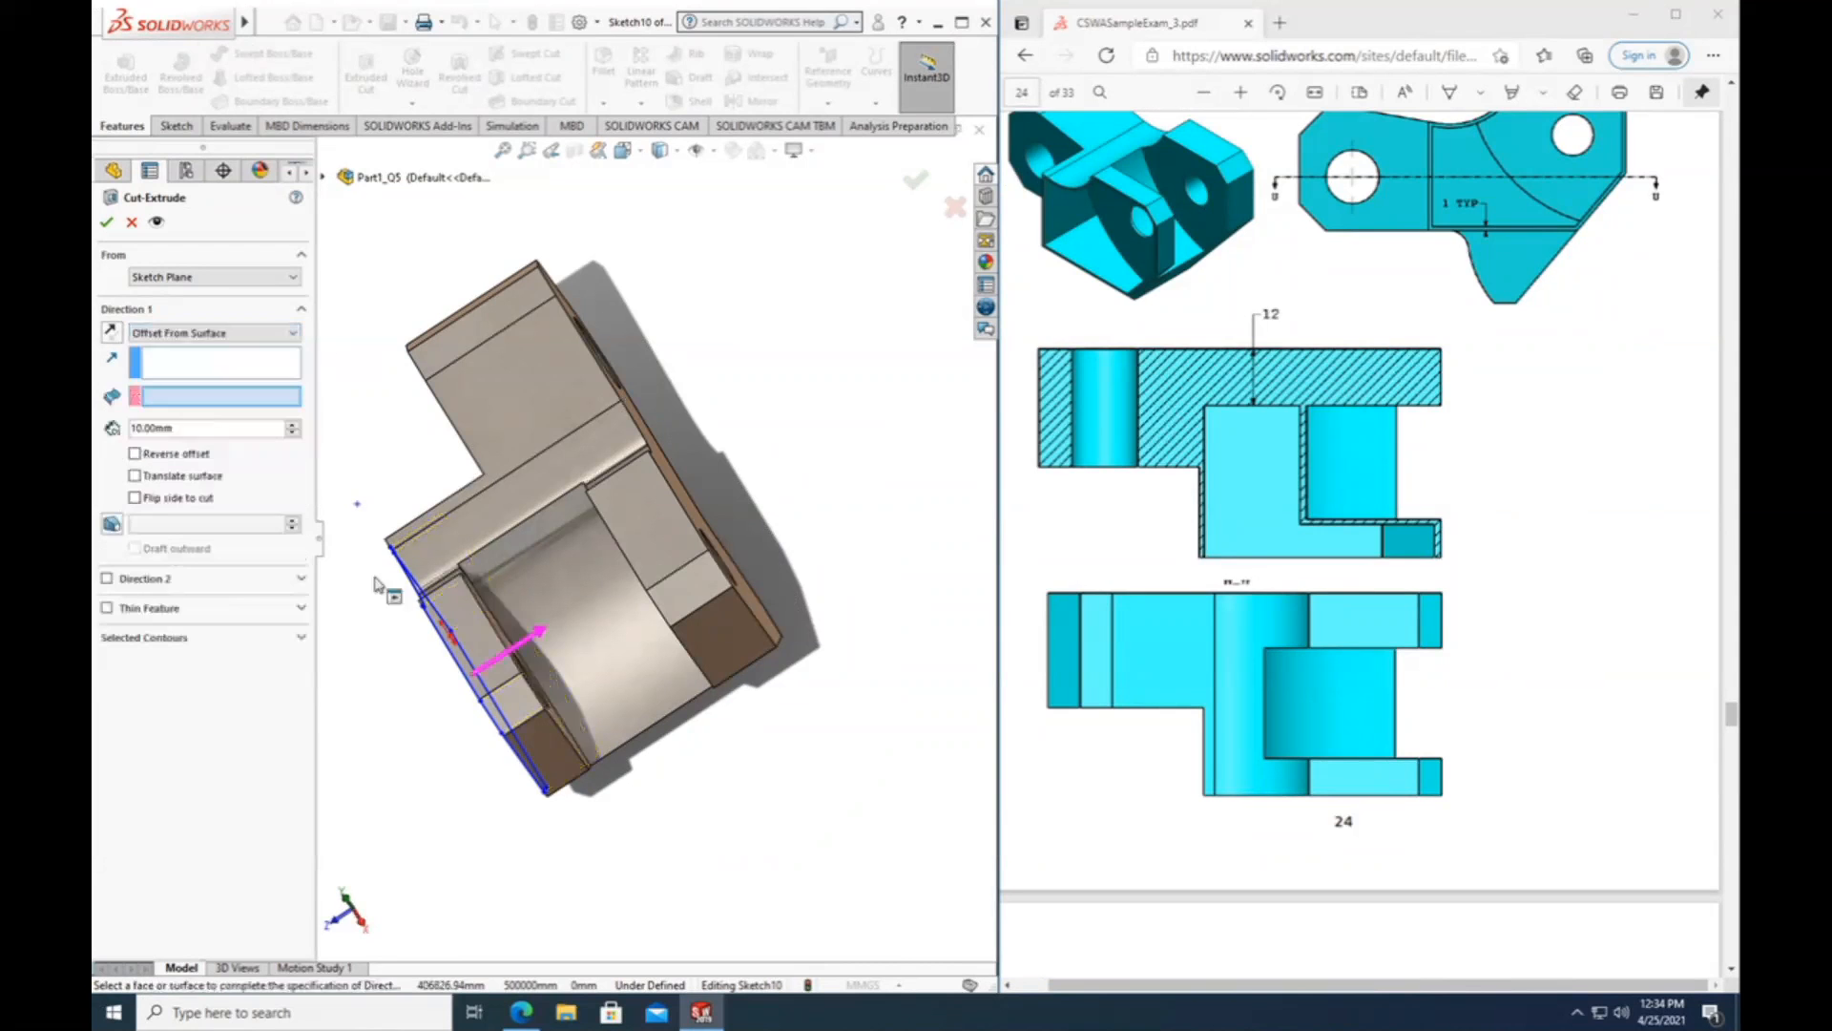
pyautogui.moveTo(450, 753); pyautogui.dragTo(418, 778, button='middle')
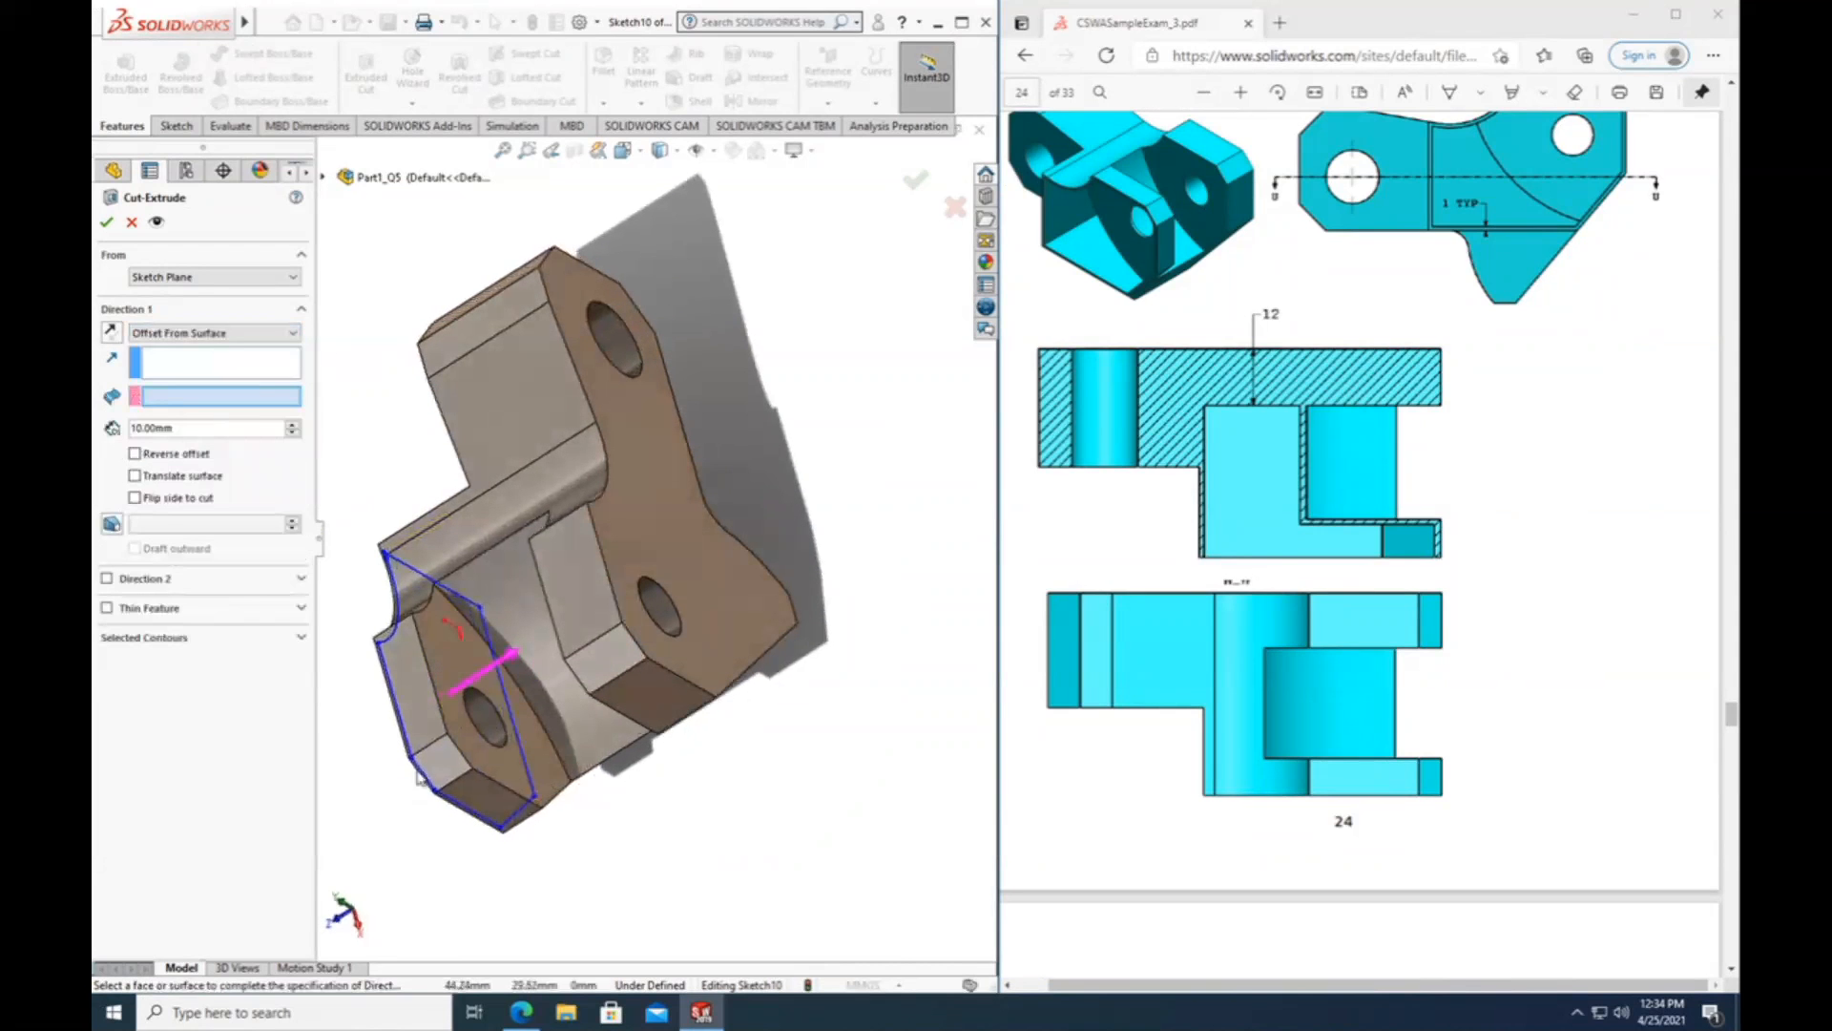
pyautogui.click(455, 654)
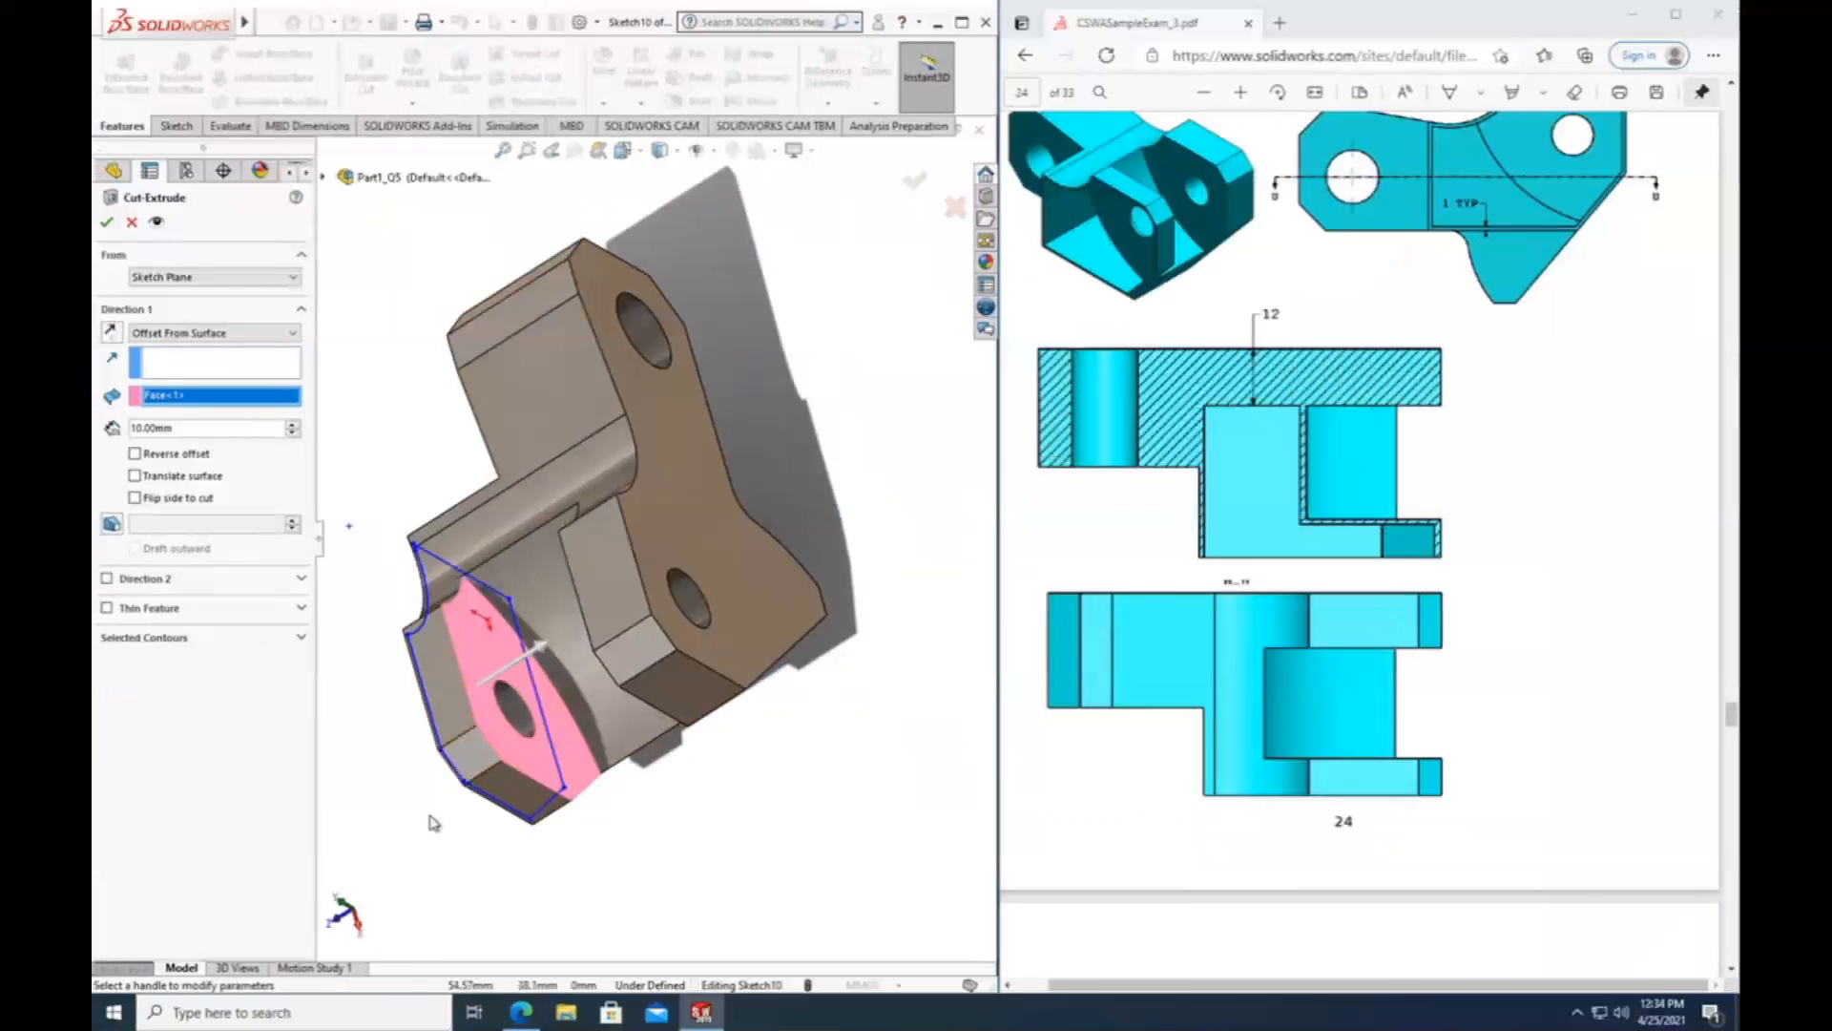
pyautogui.moveTo(434, 823); pyautogui.dragTo(501, 807, button='middle')
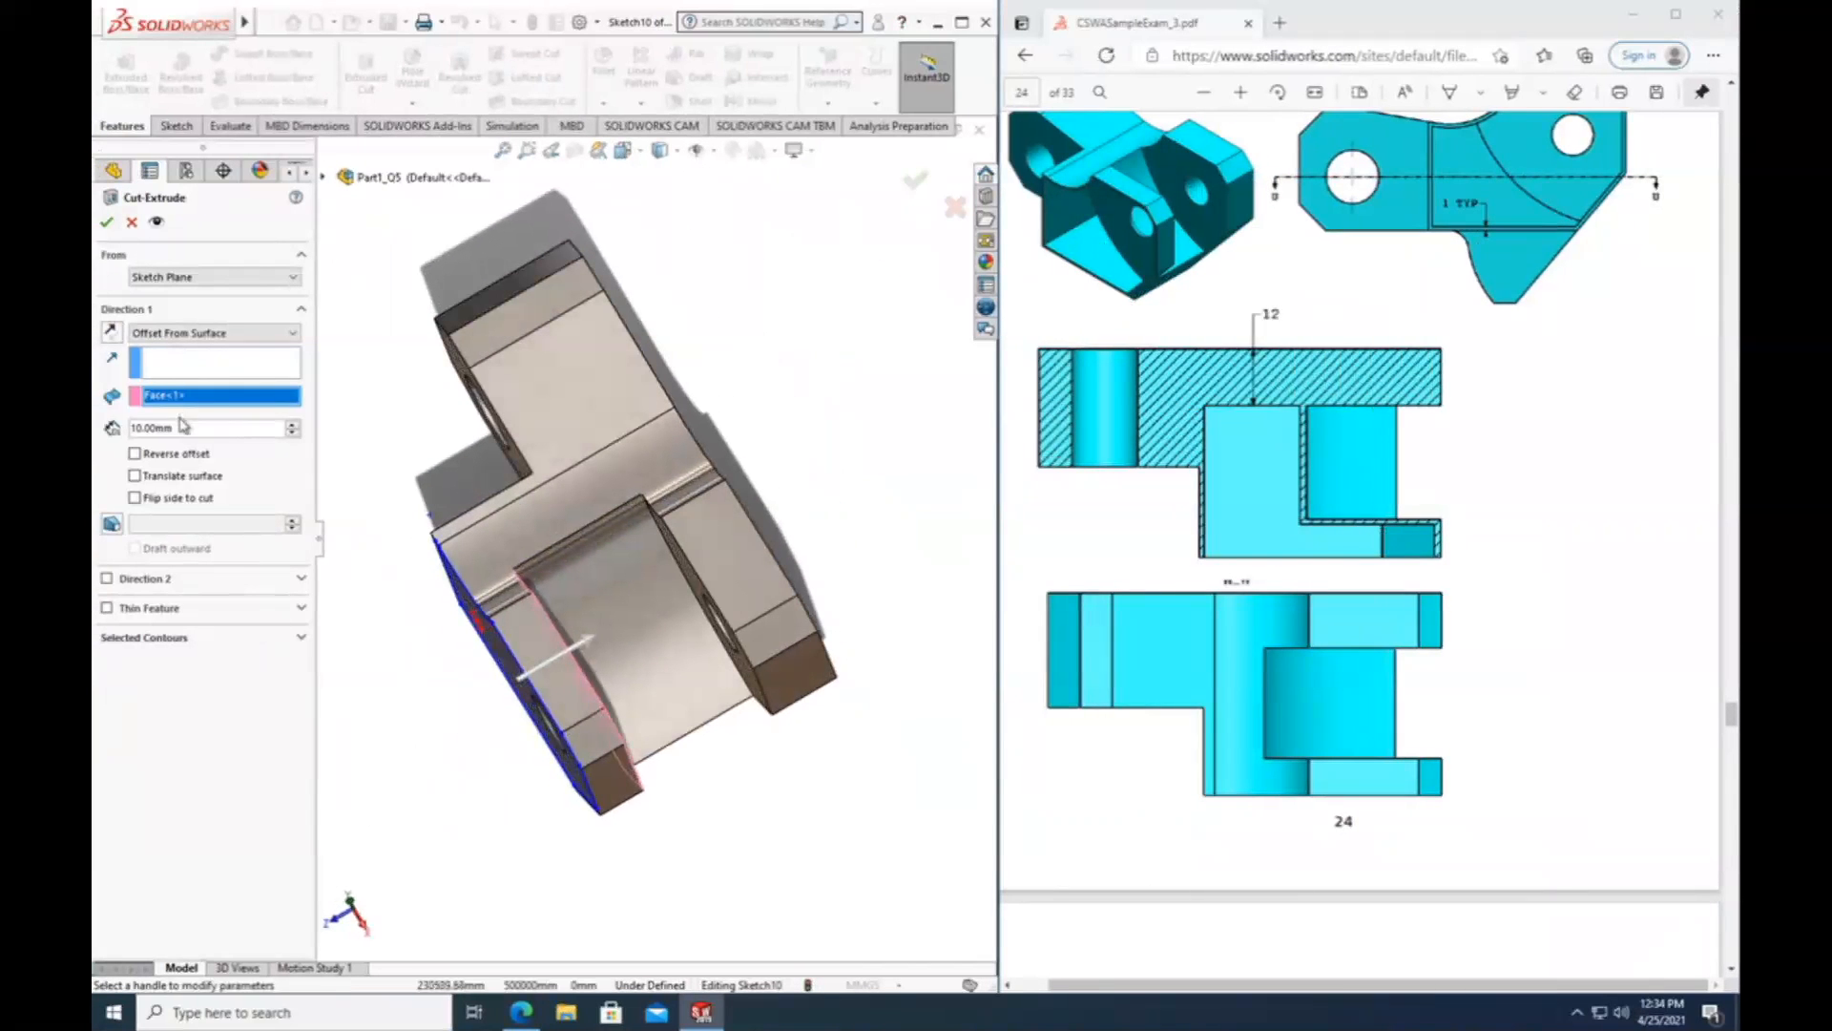
# Set the cut's offset distance to 1 mm from the reference face and complete the thin-walled pocket.
pyautogui.moveTo(185, 428); pyautogui.dragTo(116, 429)
pyautogui.write('1')
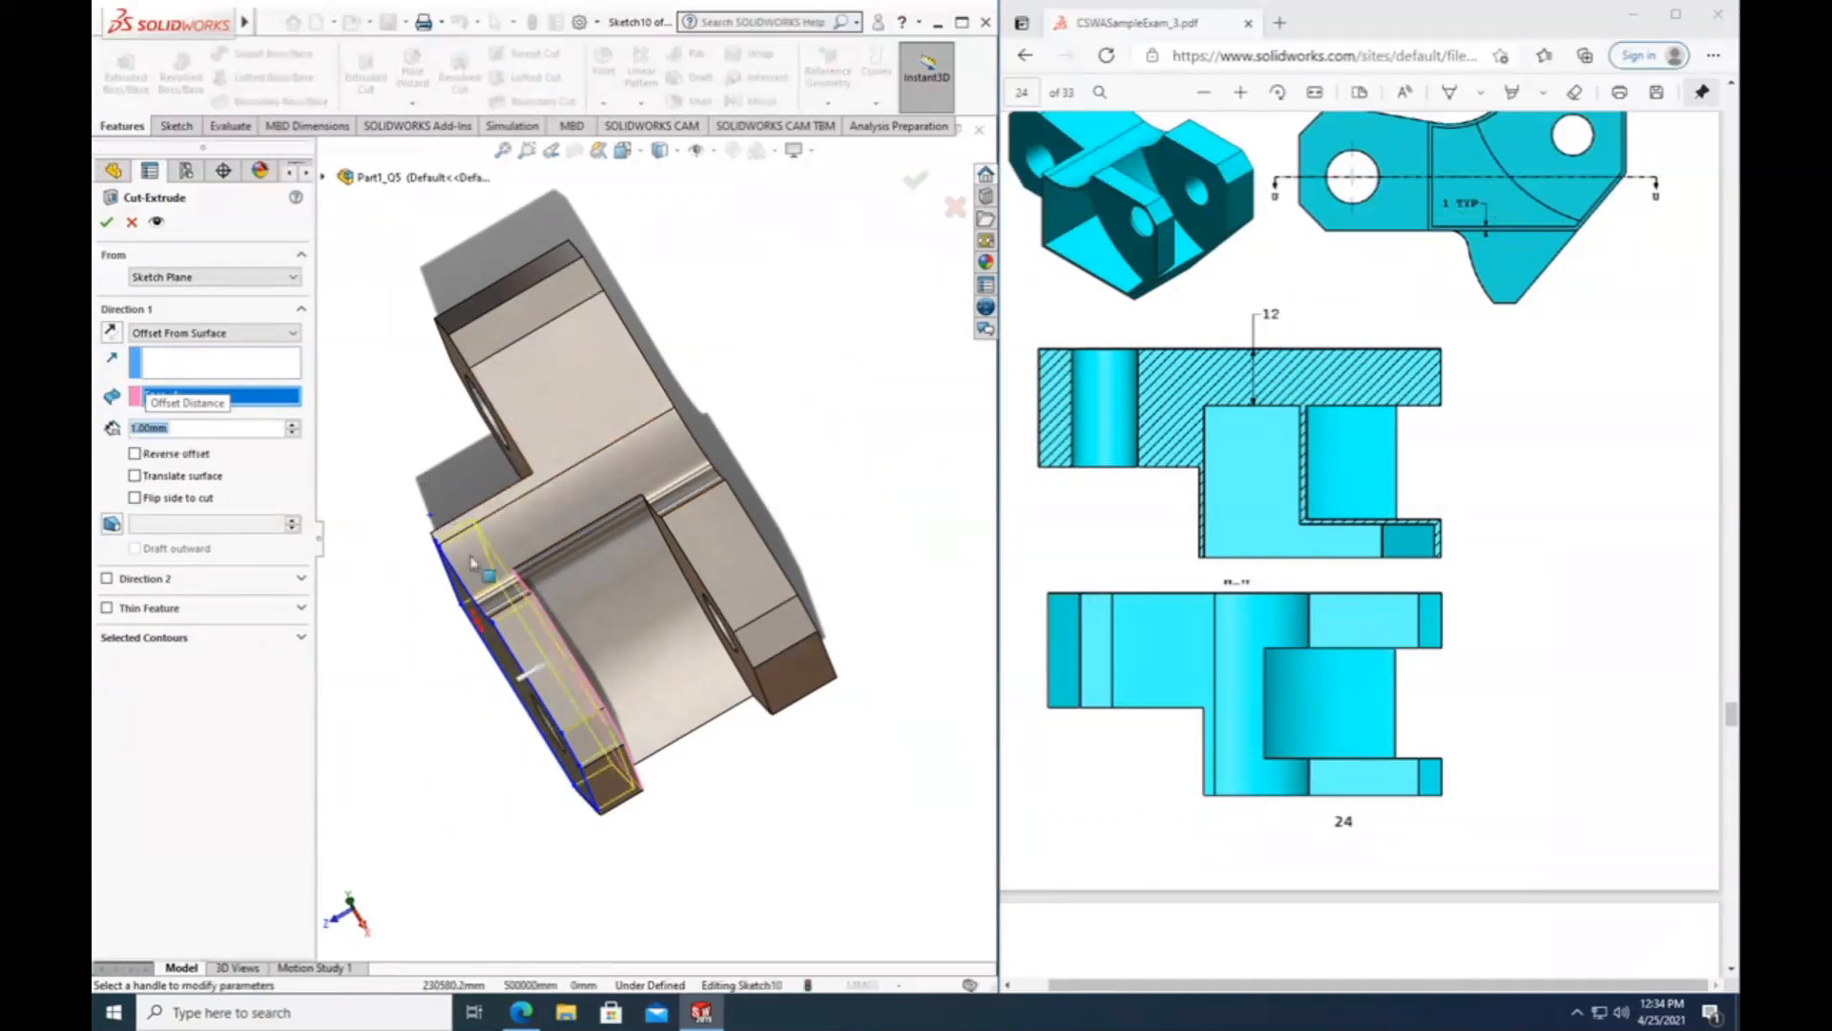
pyautogui.scroll(-3, 585, 558)
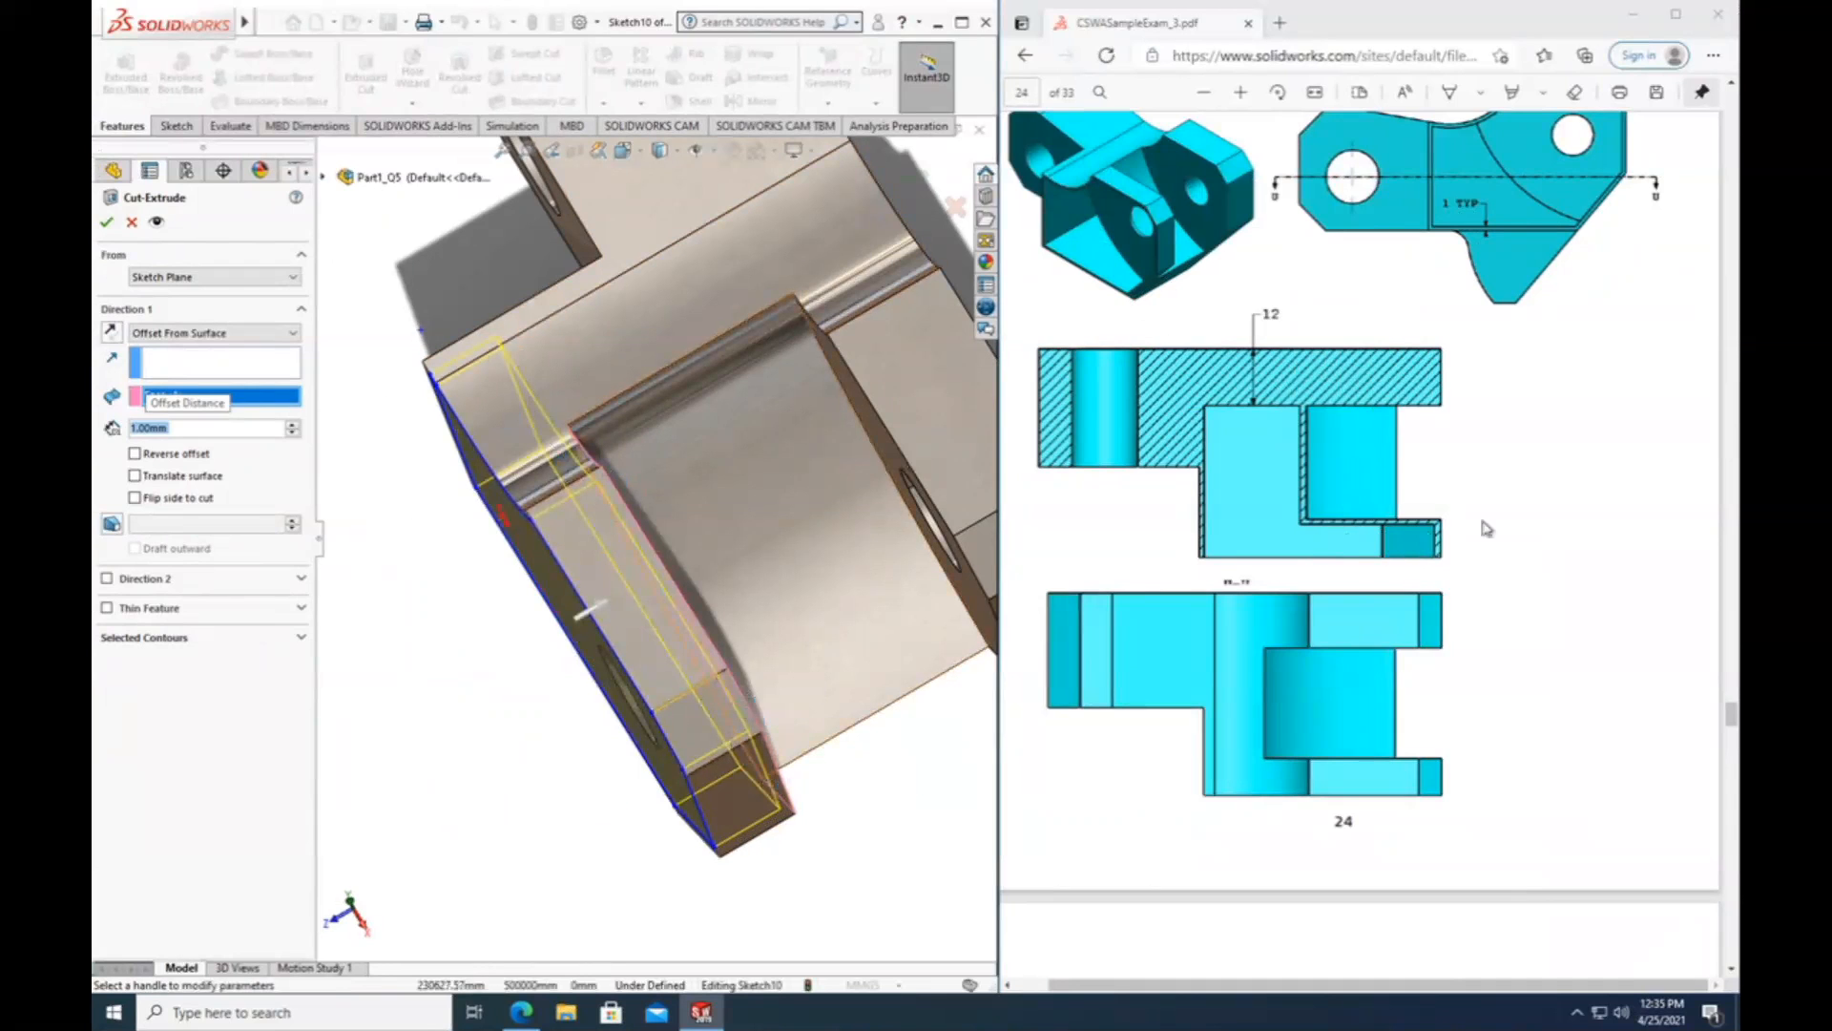
pyautogui.click(107, 226)
# Start a sketch on the floor face of the thin-walled pocket, viewed normal to the sketch plane.
pyautogui.moveTo(515, 663); pyautogui.dragTo(609, 540, button='middle')
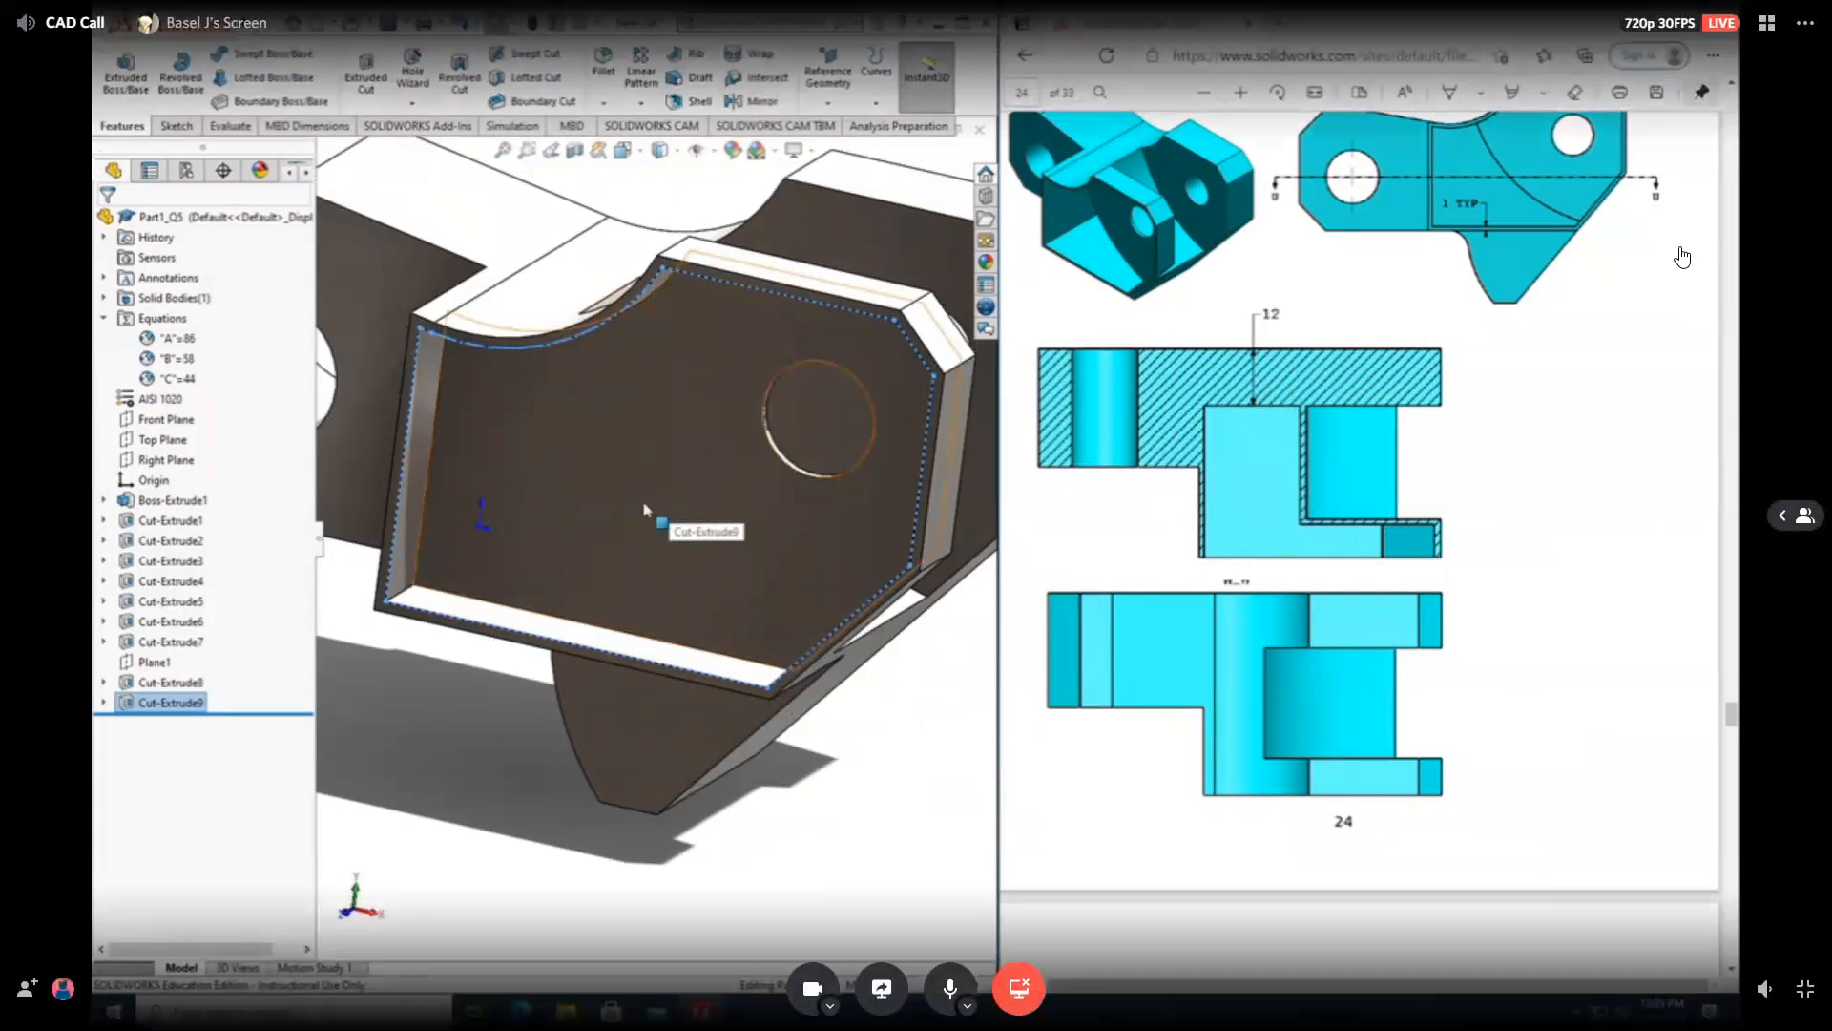
pyautogui.click(571, 506)
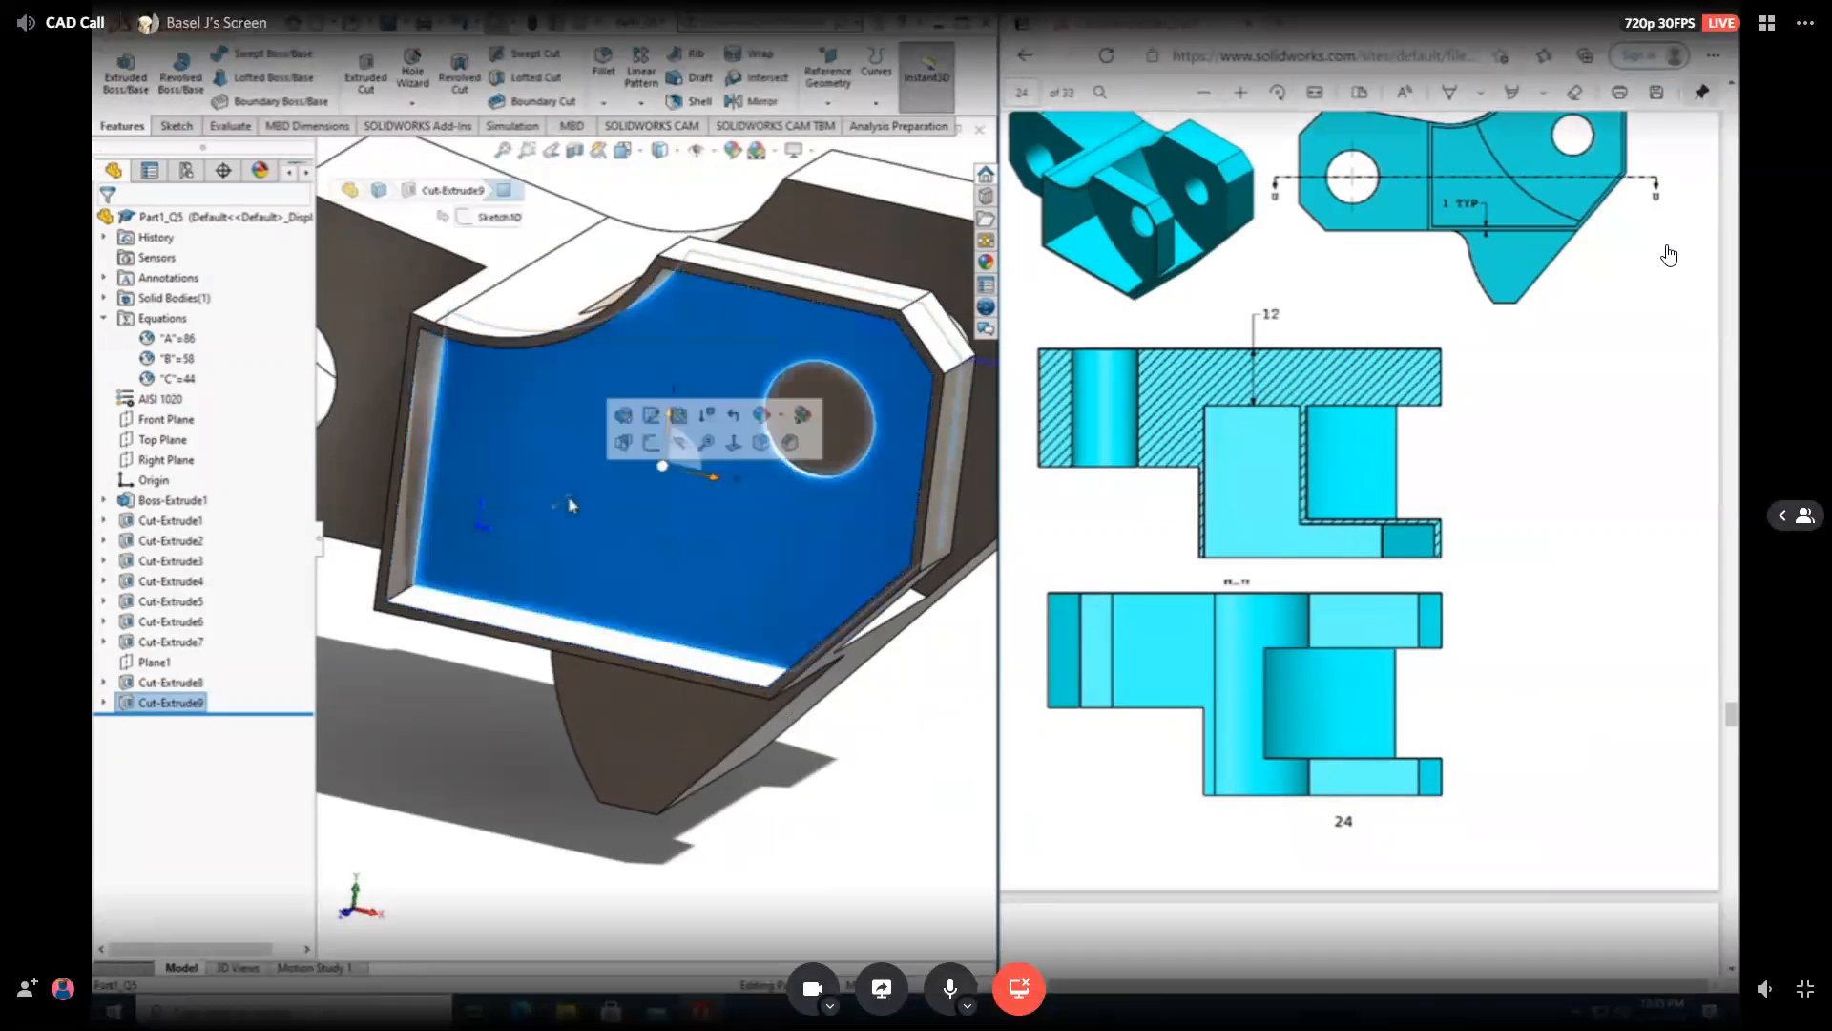
pyautogui.click(178, 126)
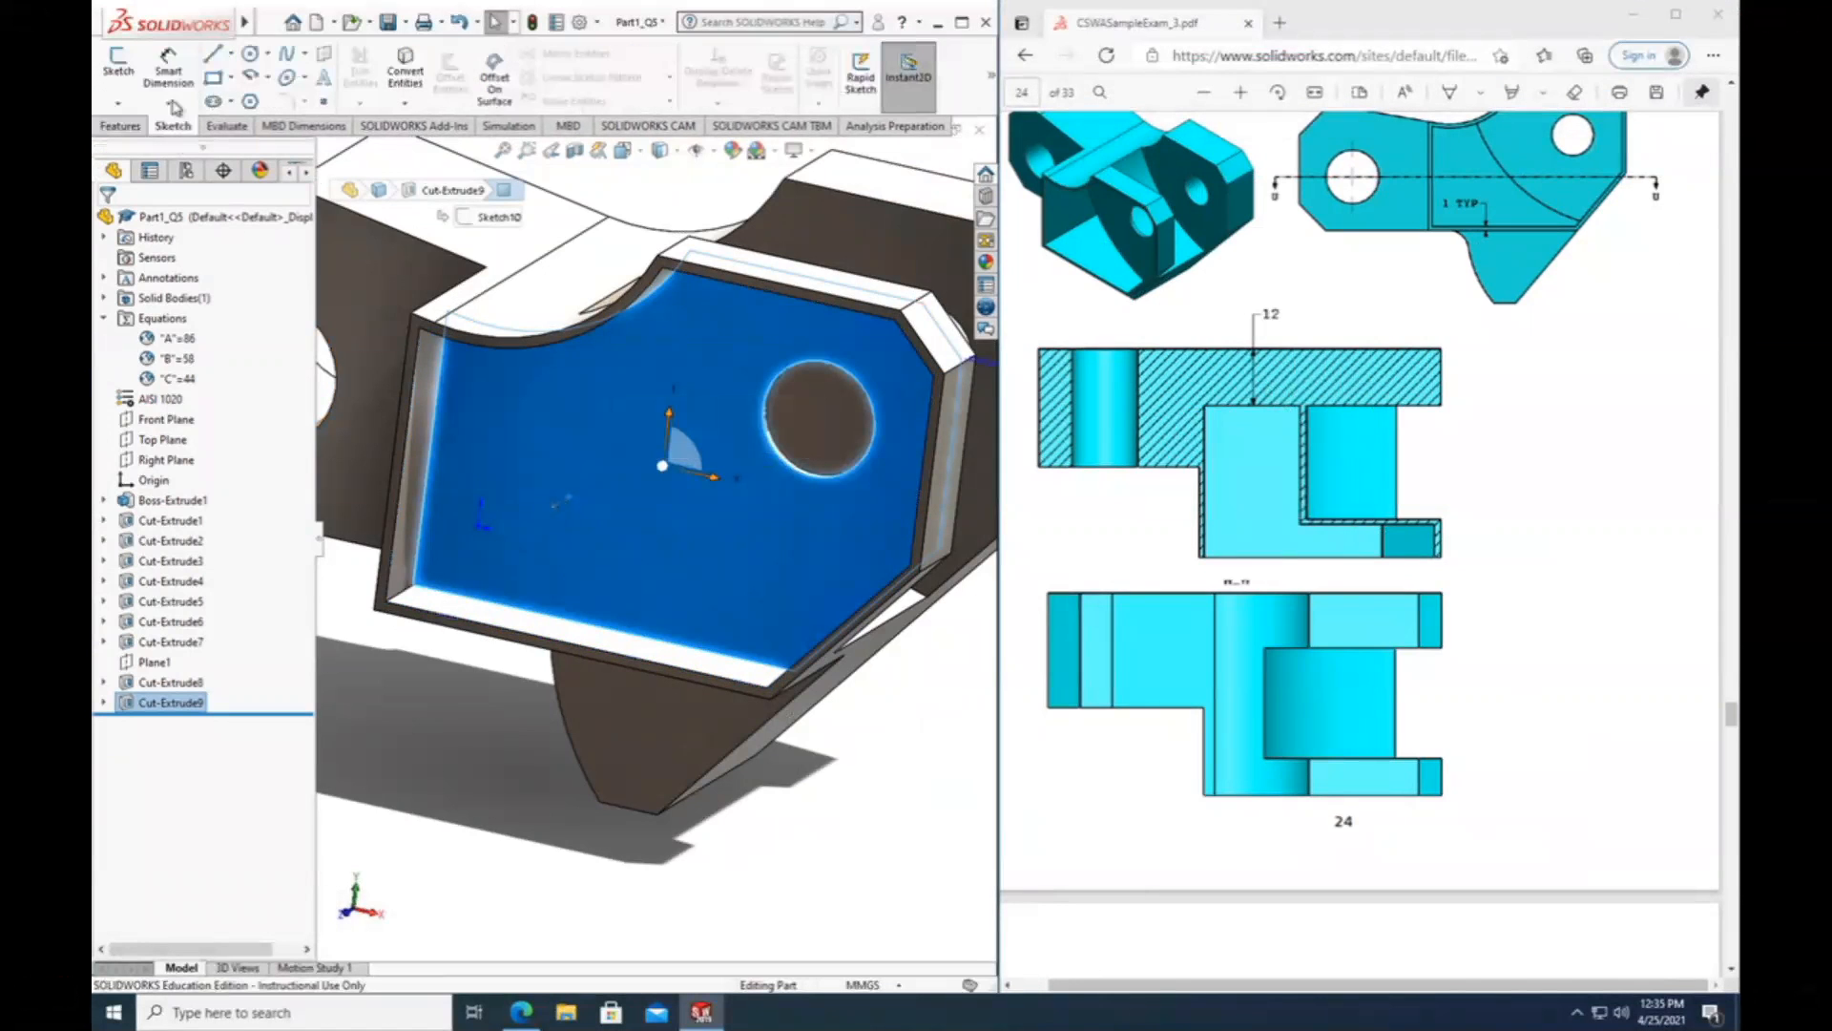
pyautogui.click(134, 73)
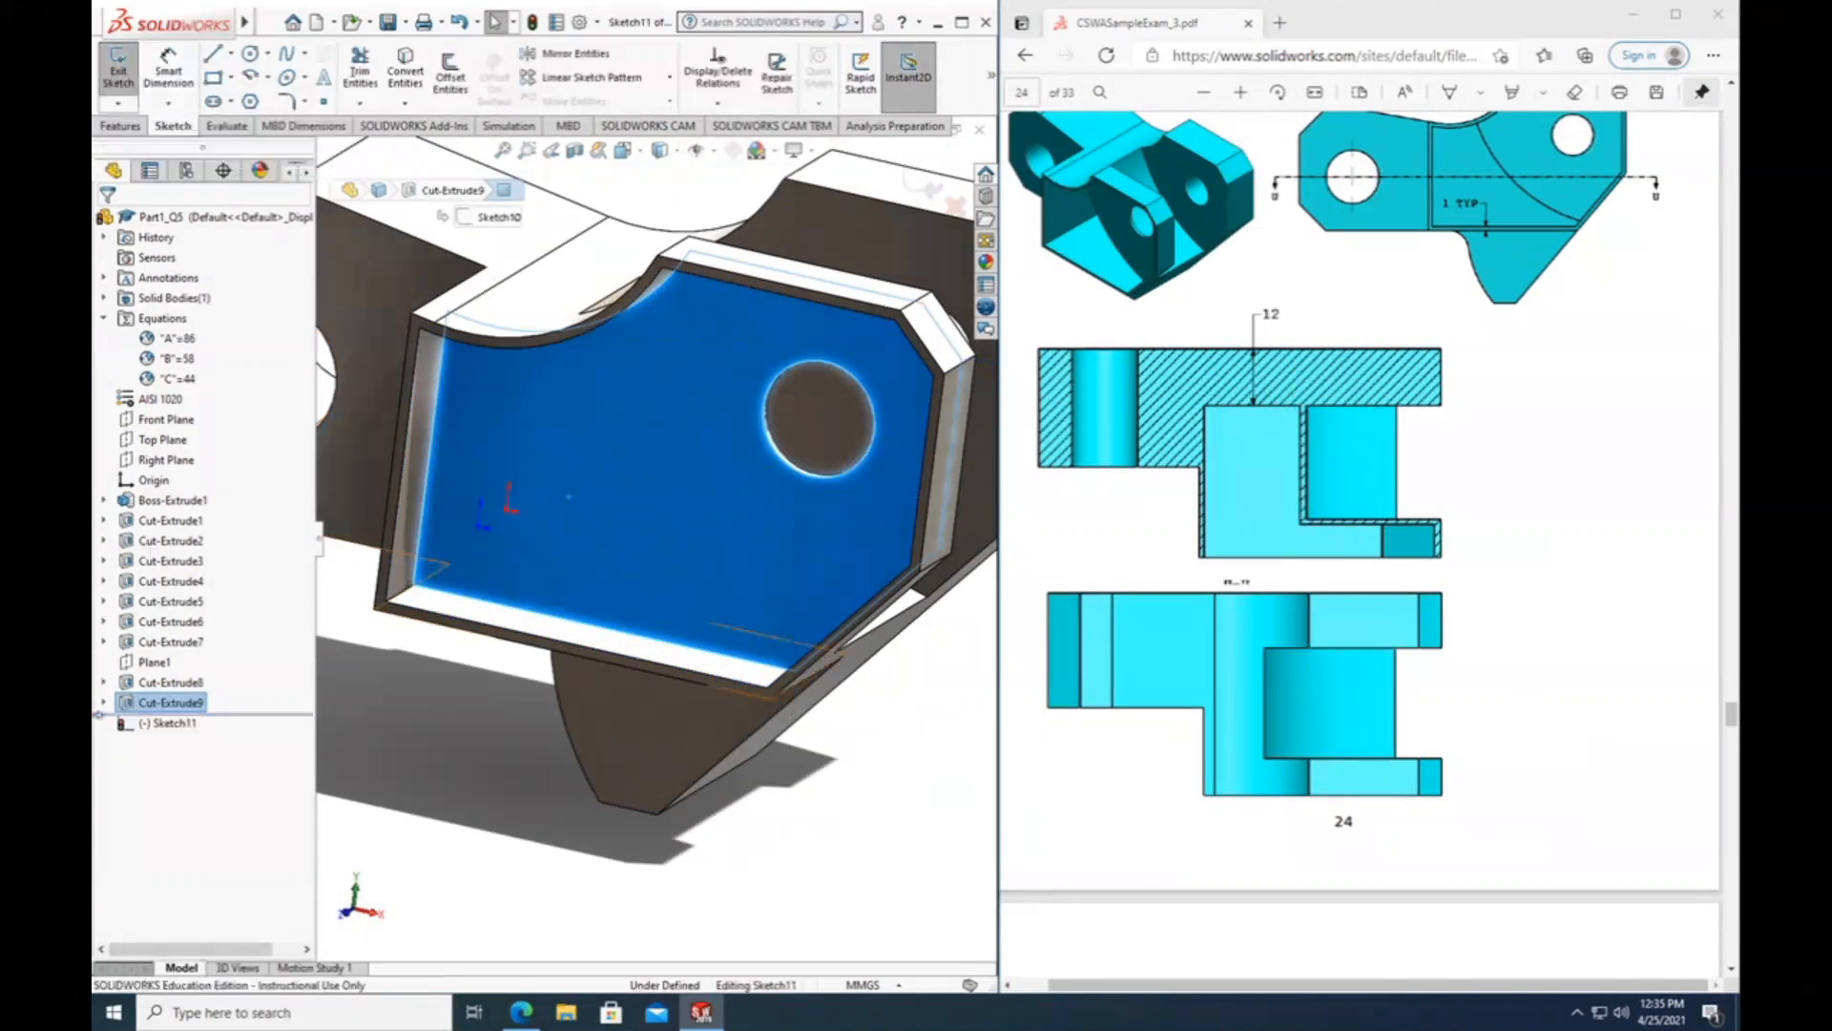
pyautogui.rightClick(162, 727)
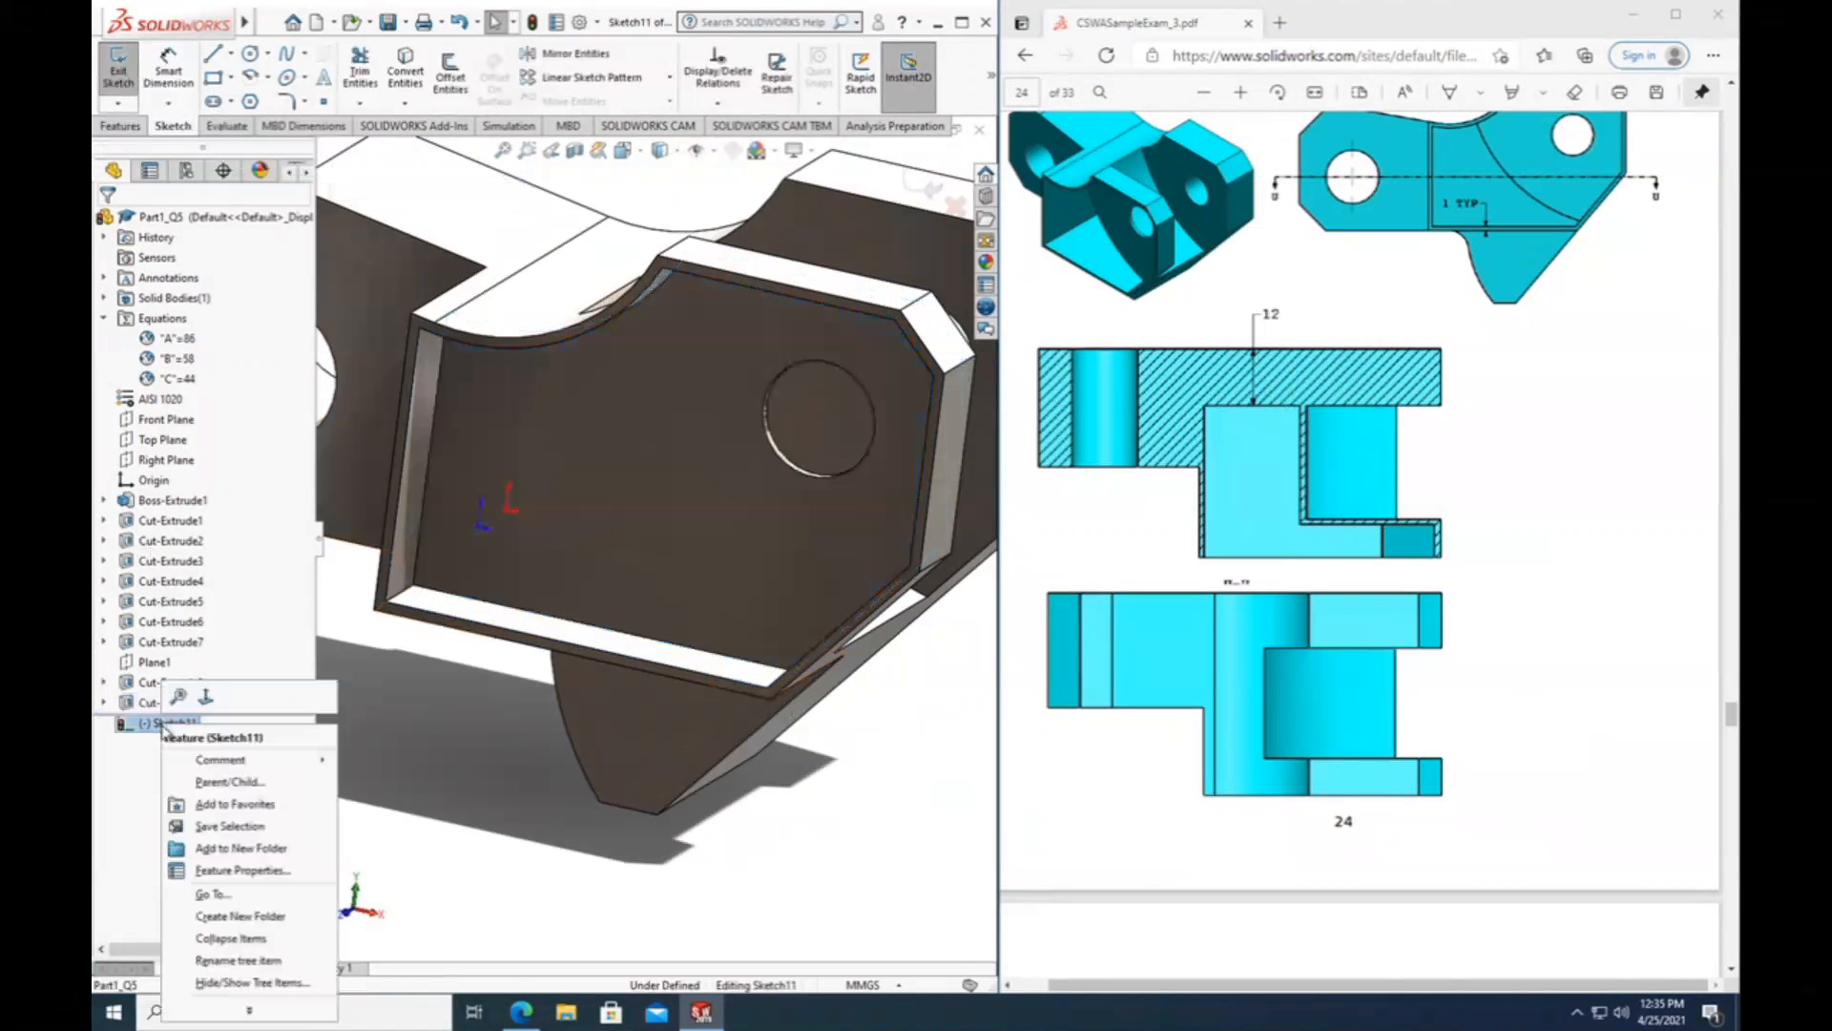
pyautogui.click(205, 696)
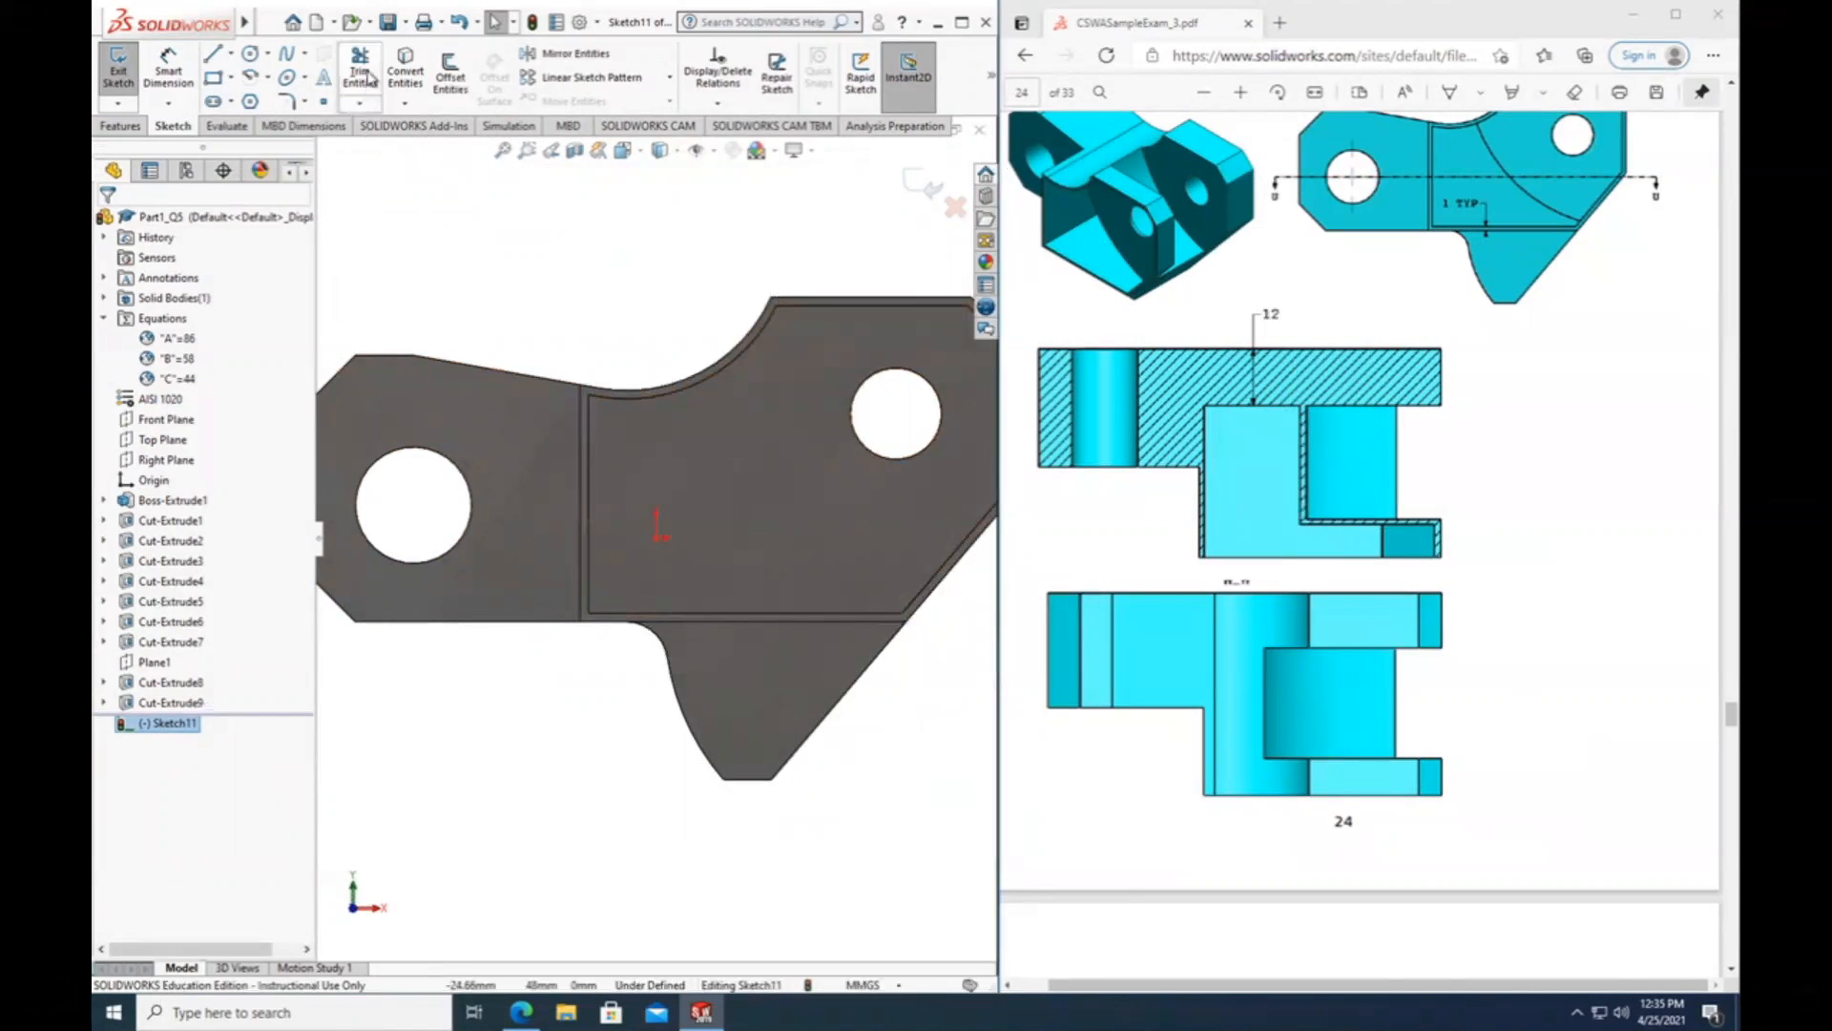
# Start Convert Entities with the pocket floor's straight edge nearest the large hole, the concave arc edge and the short edge joining them.
pyautogui.click(402, 69)
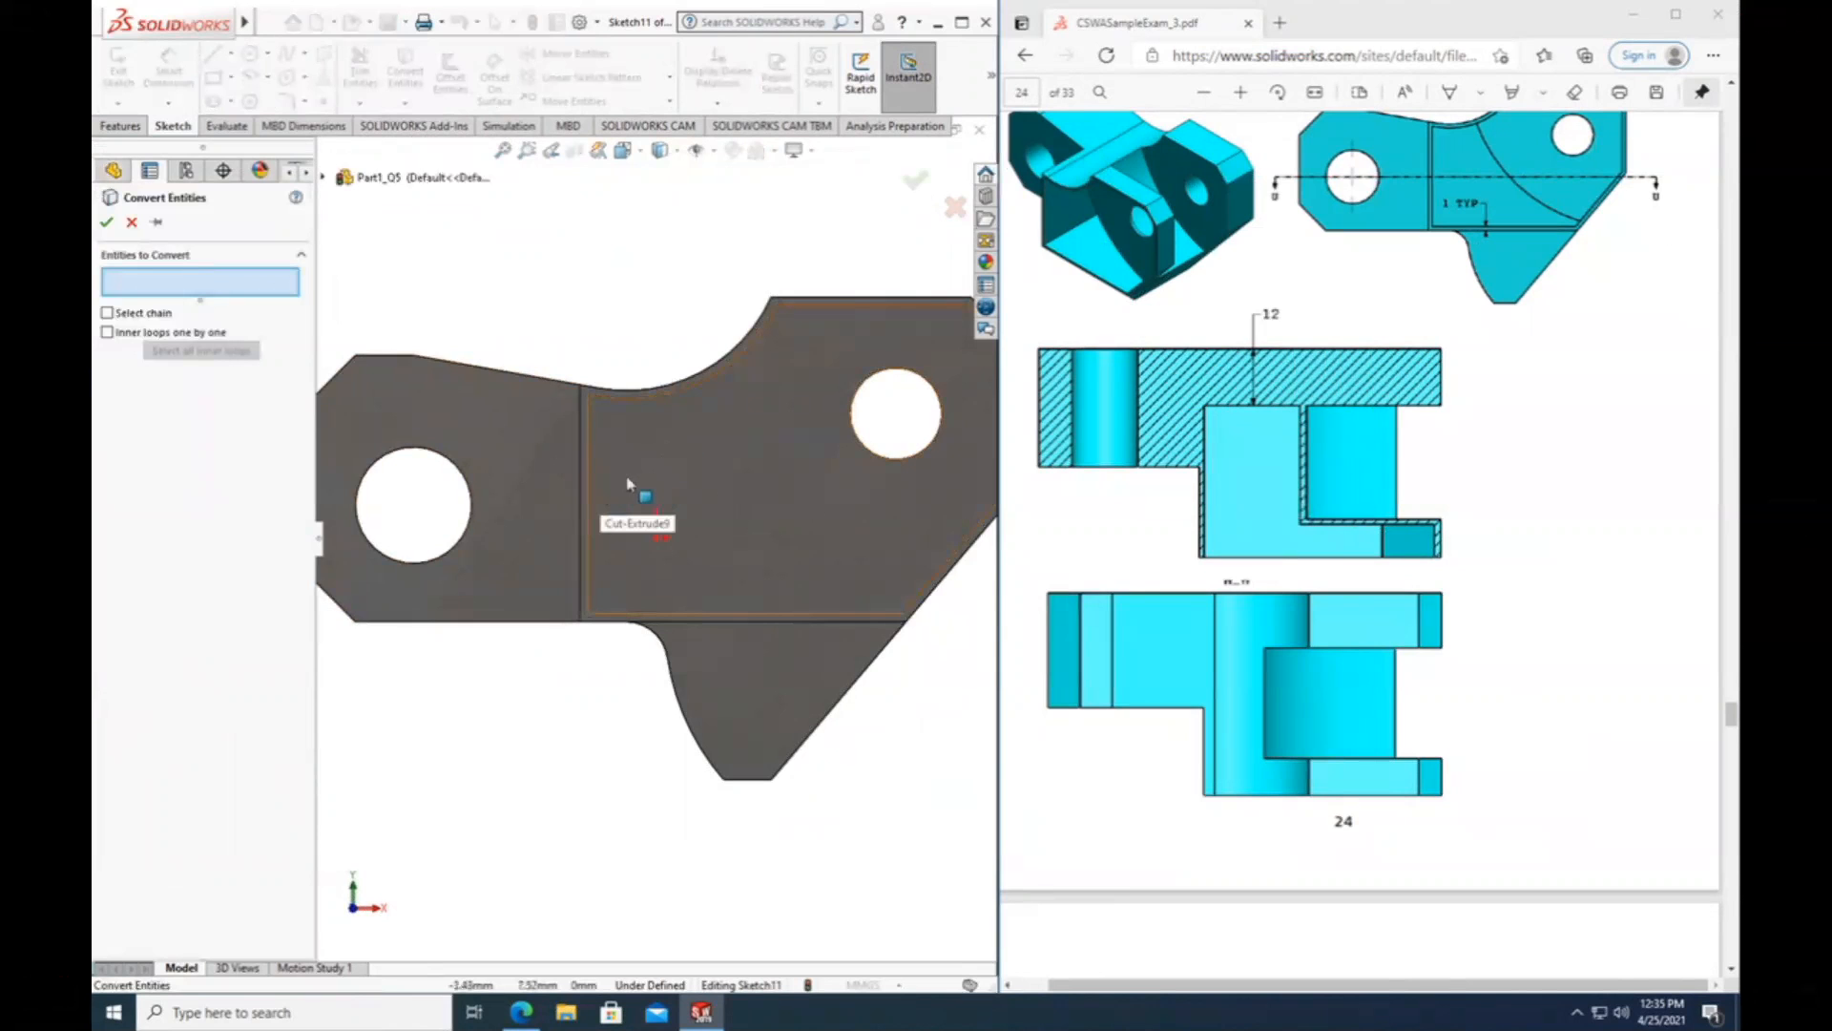
pyautogui.scroll(-3, 627, 483)
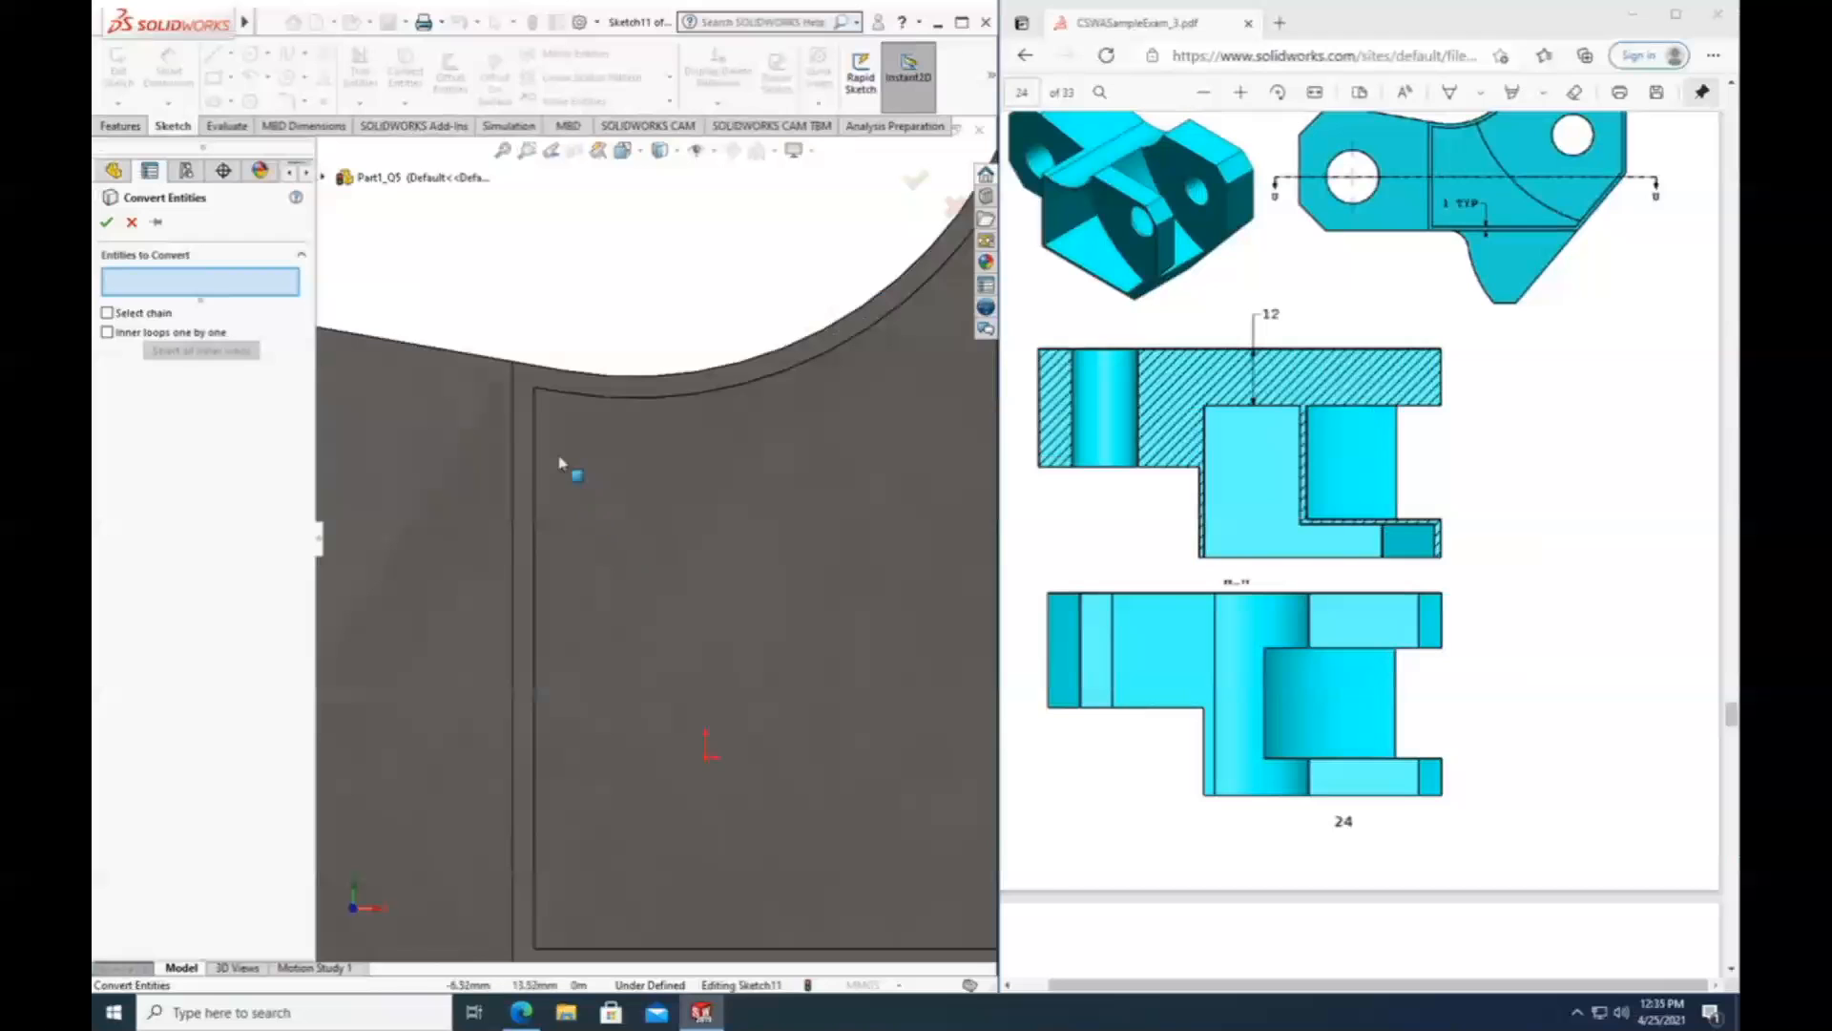
pyautogui.click(533, 466)
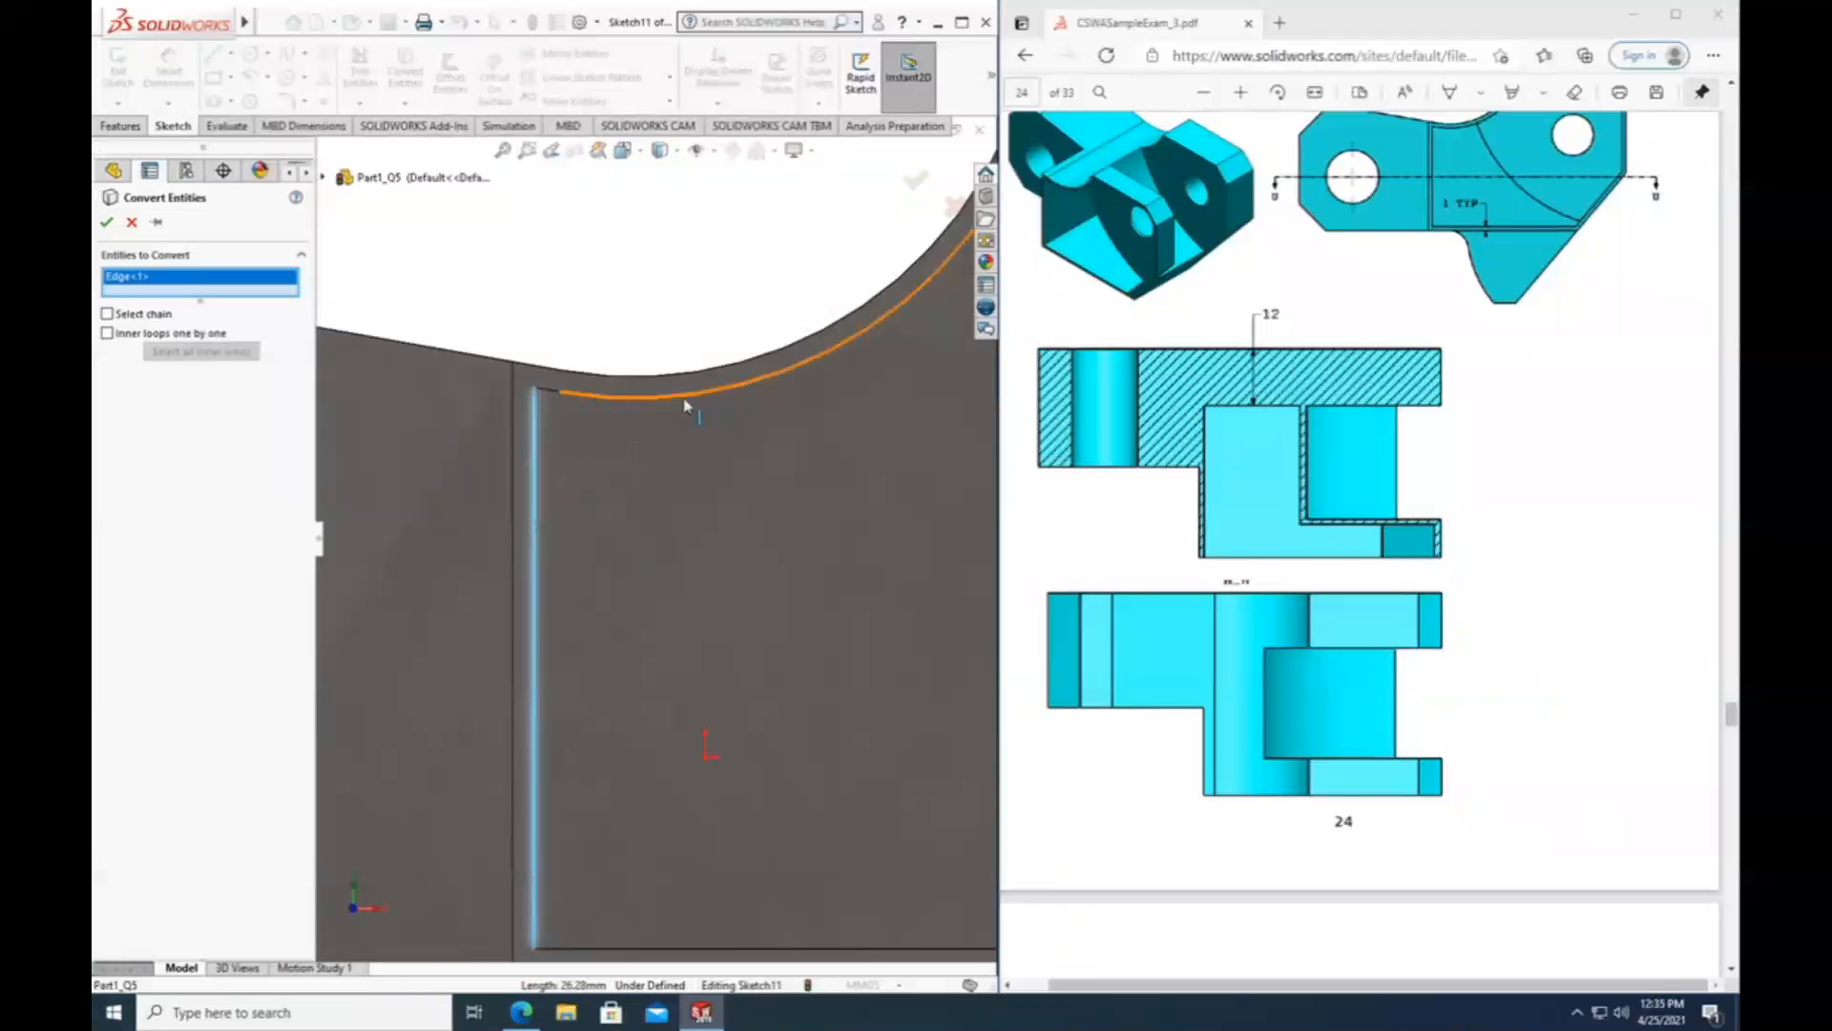
pyautogui.click(686, 406)
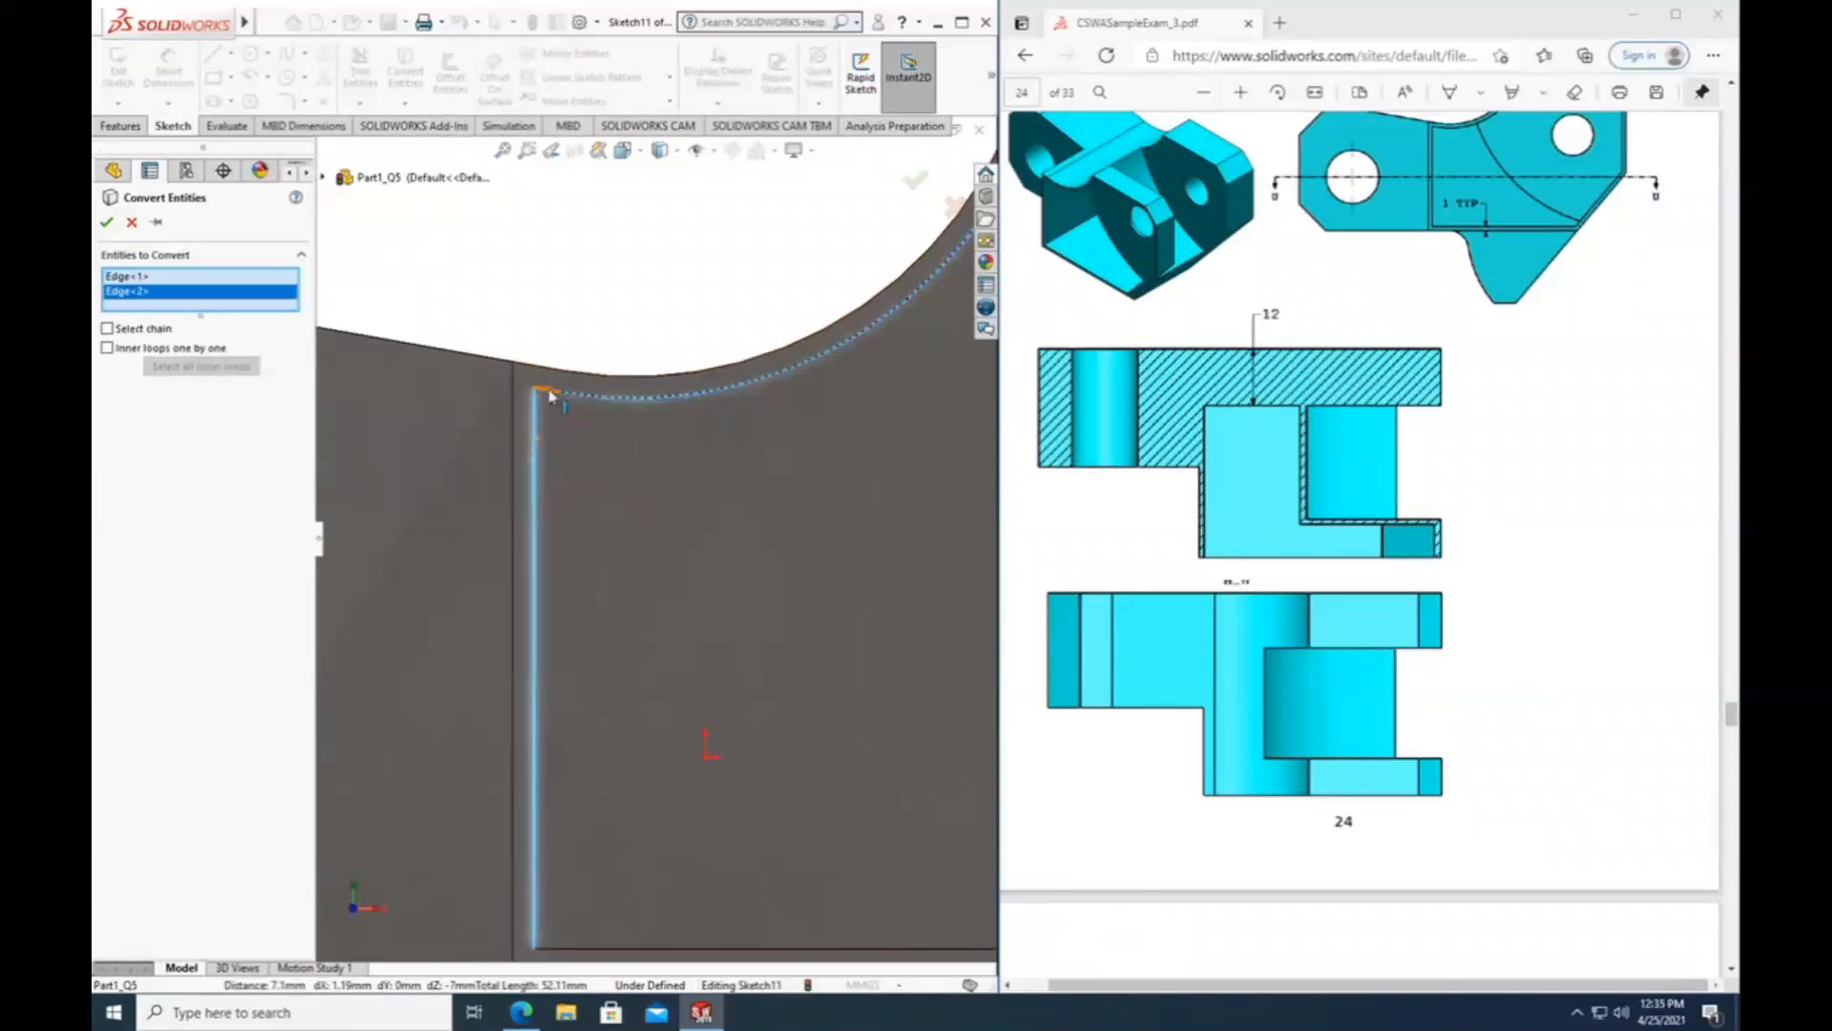
pyautogui.click(550, 392)
# Add the pocket floor's long lower edge to the entities to convert, removing the wrongly picked floor face.
pyautogui.scroll(4, 668, 679)
pyautogui.scroll(-4, 652, 676)
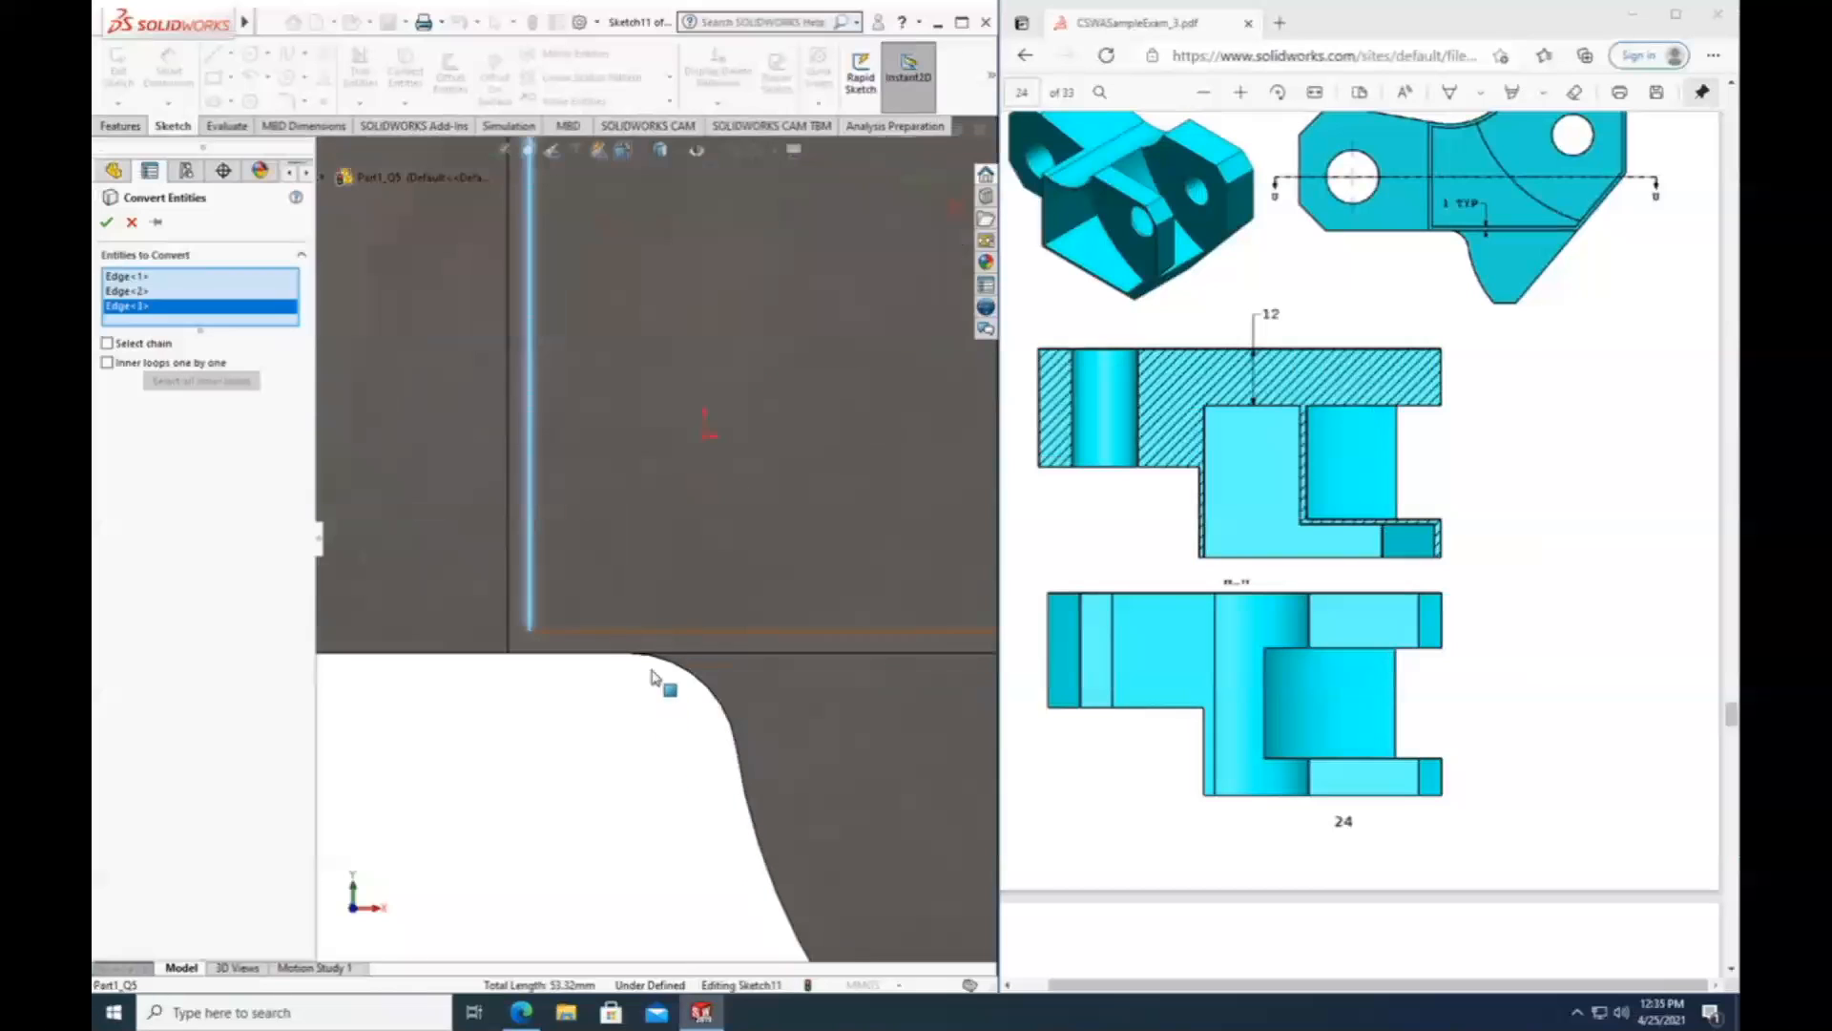
pyautogui.click(653, 638)
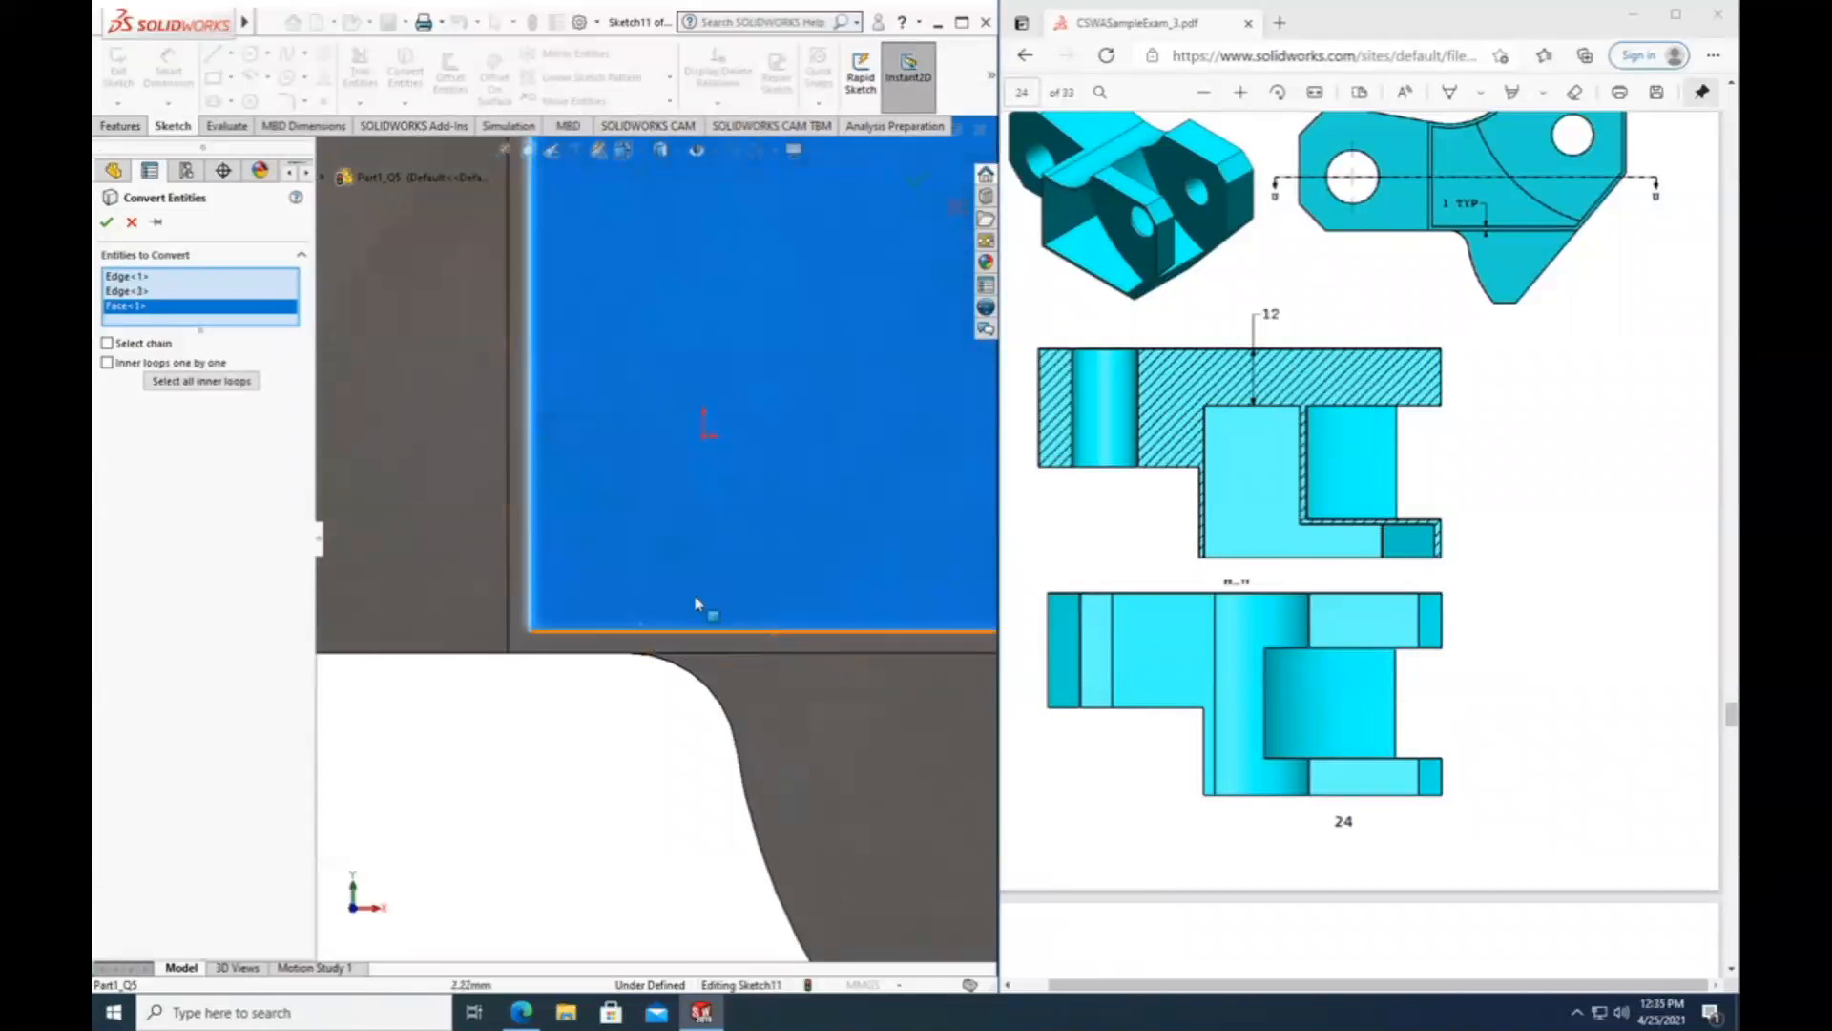
pyautogui.rightClick(122, 316)
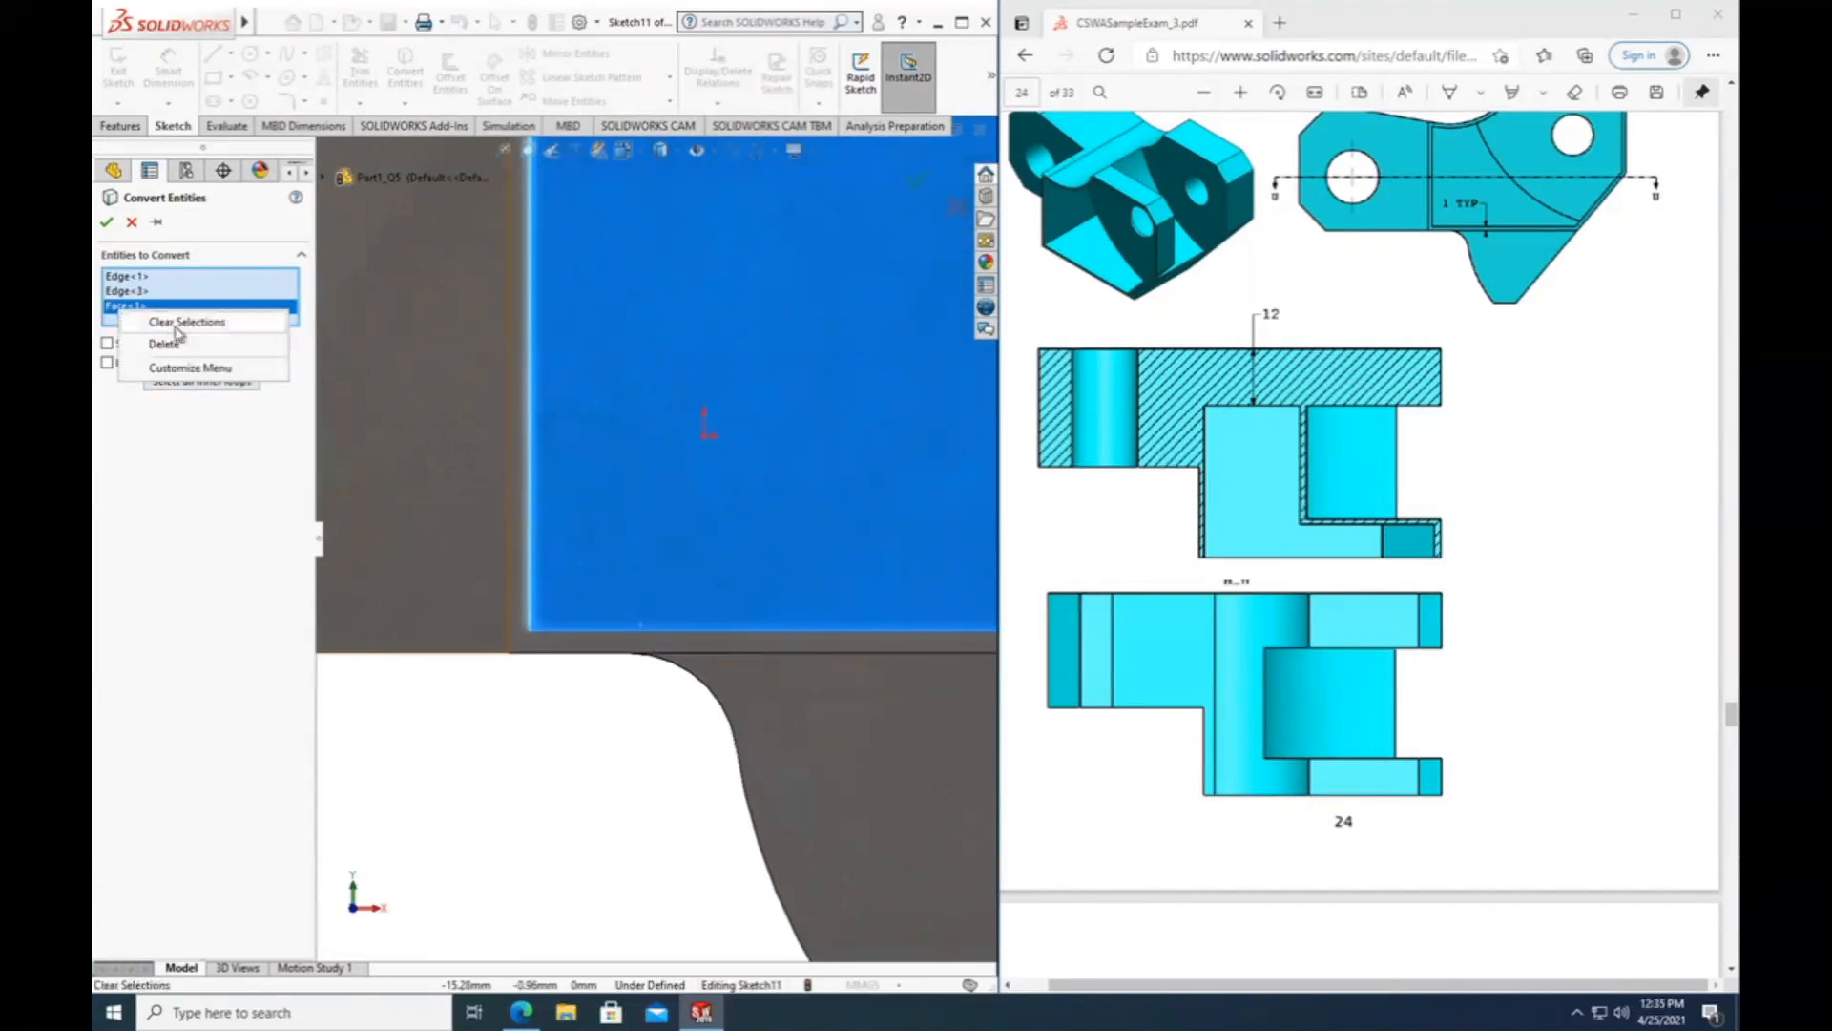
pyautogui.click(164, 345)
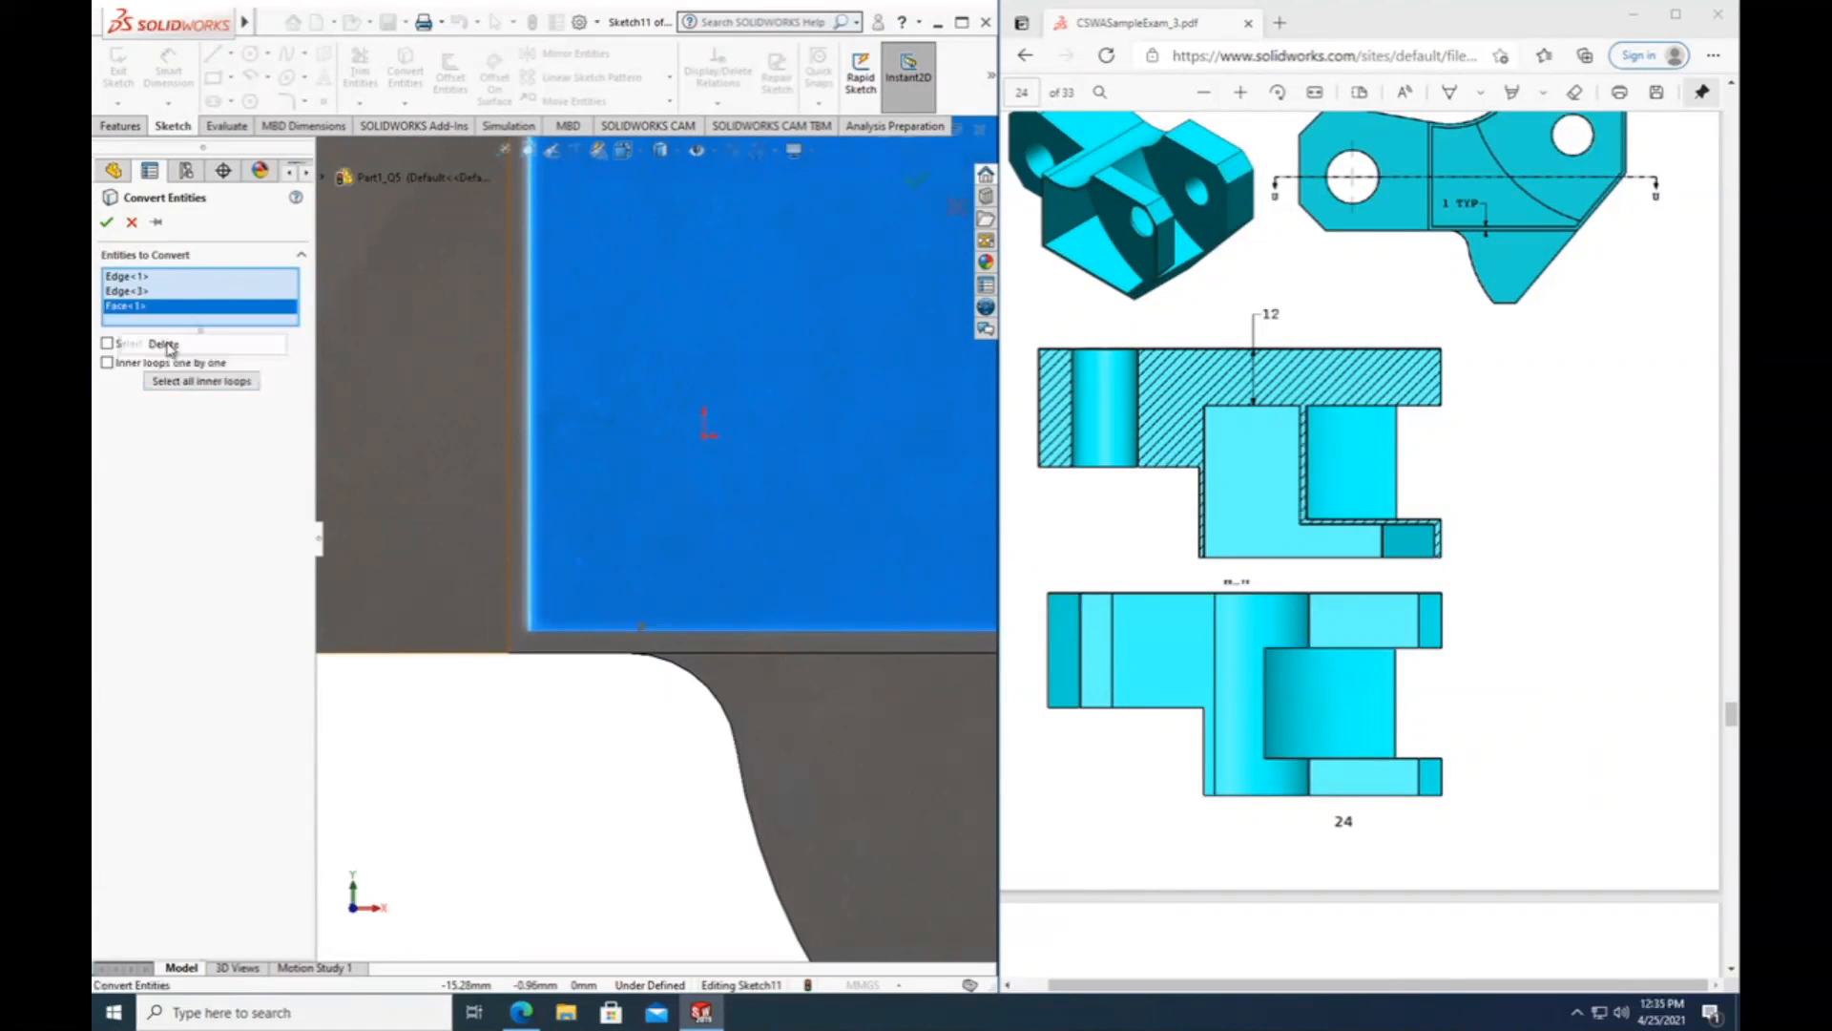
pyautogui.click(573, 633)
pyautogui.scroll(4, 601, 659)
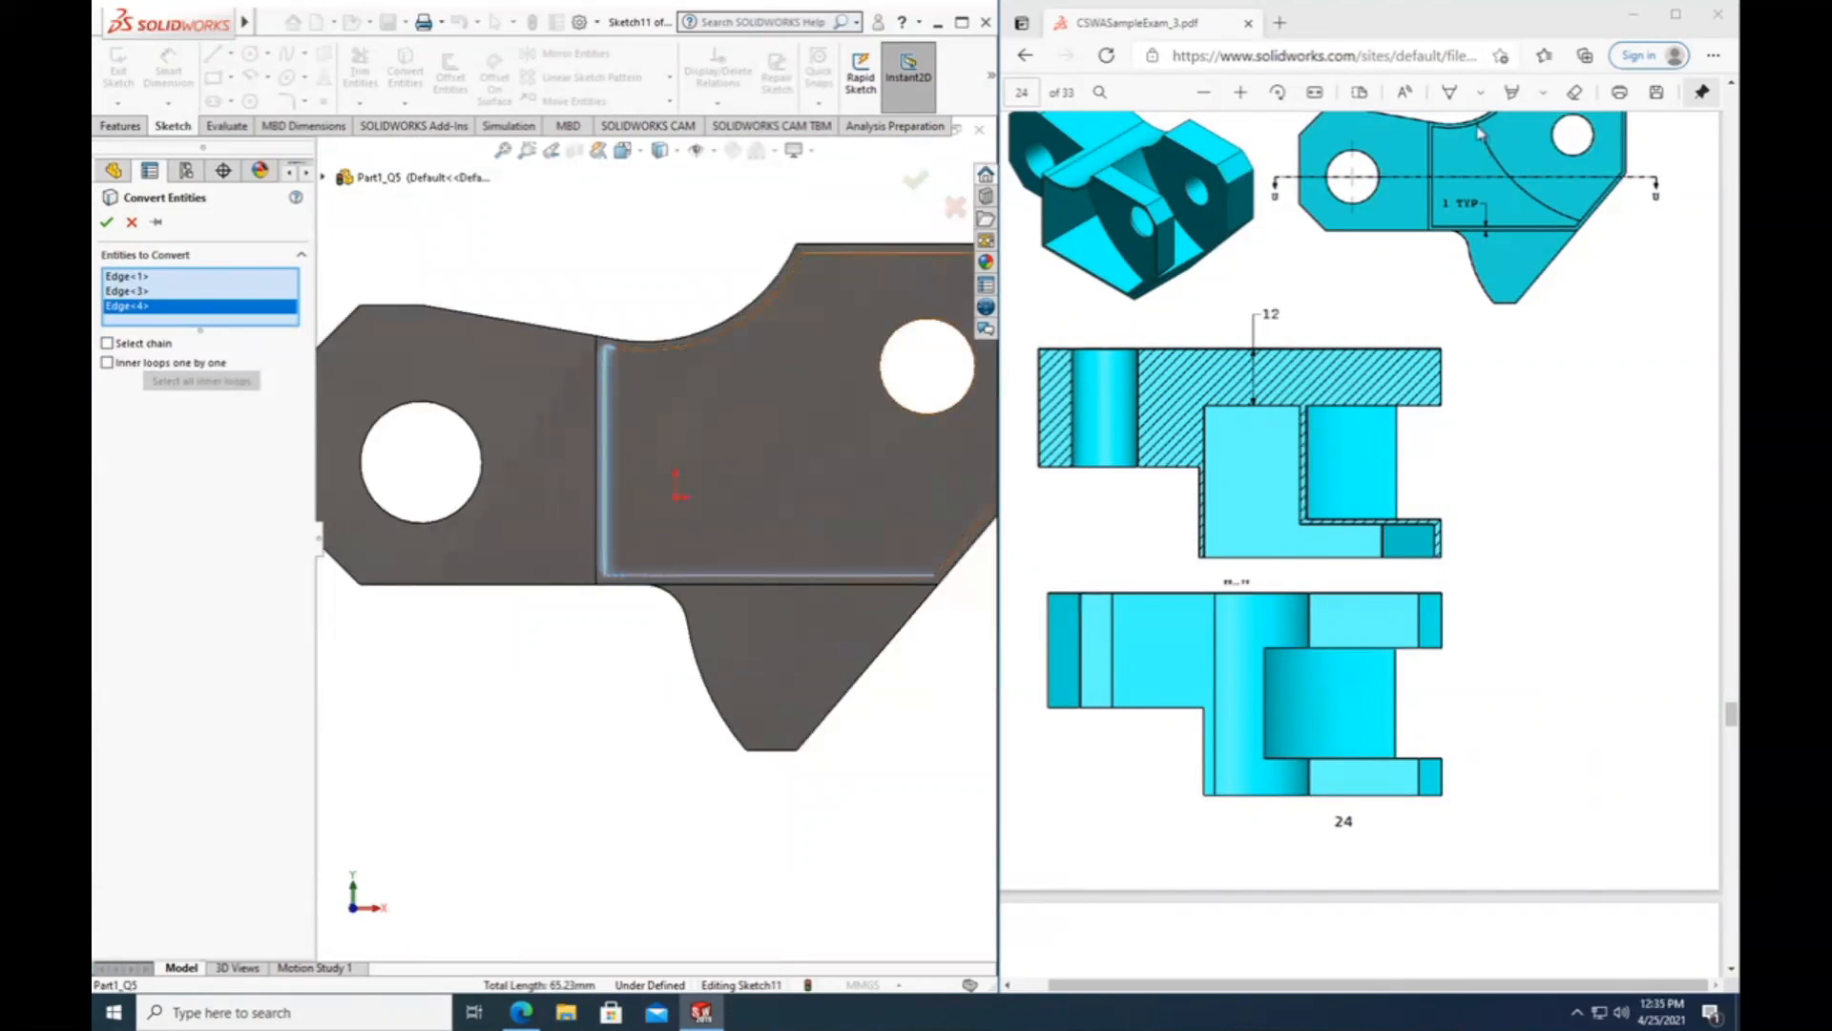
# Add the curved edge of the slot wall on the opposite side of the arm to the entities to convert.
pyautogui.moveTo(736, 785); pyautogui.dragTo(522, 918, button='middle')
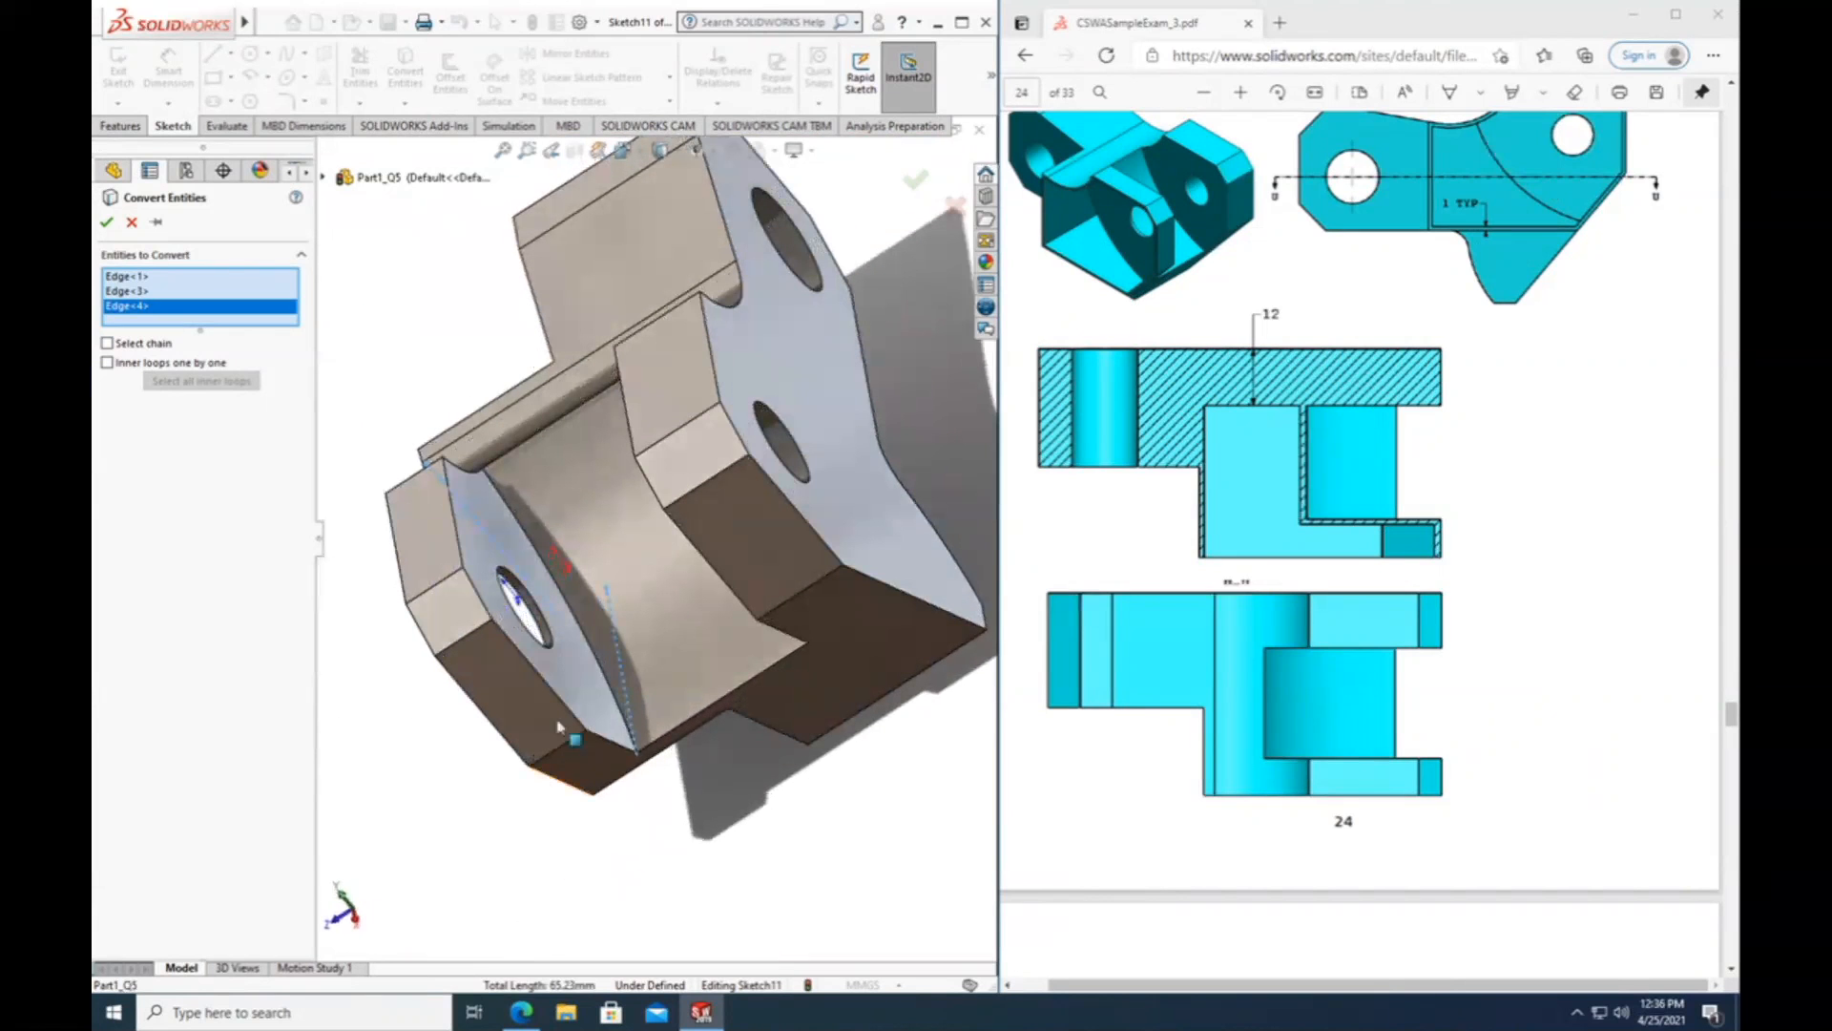
pyautogui.click(566, 600)
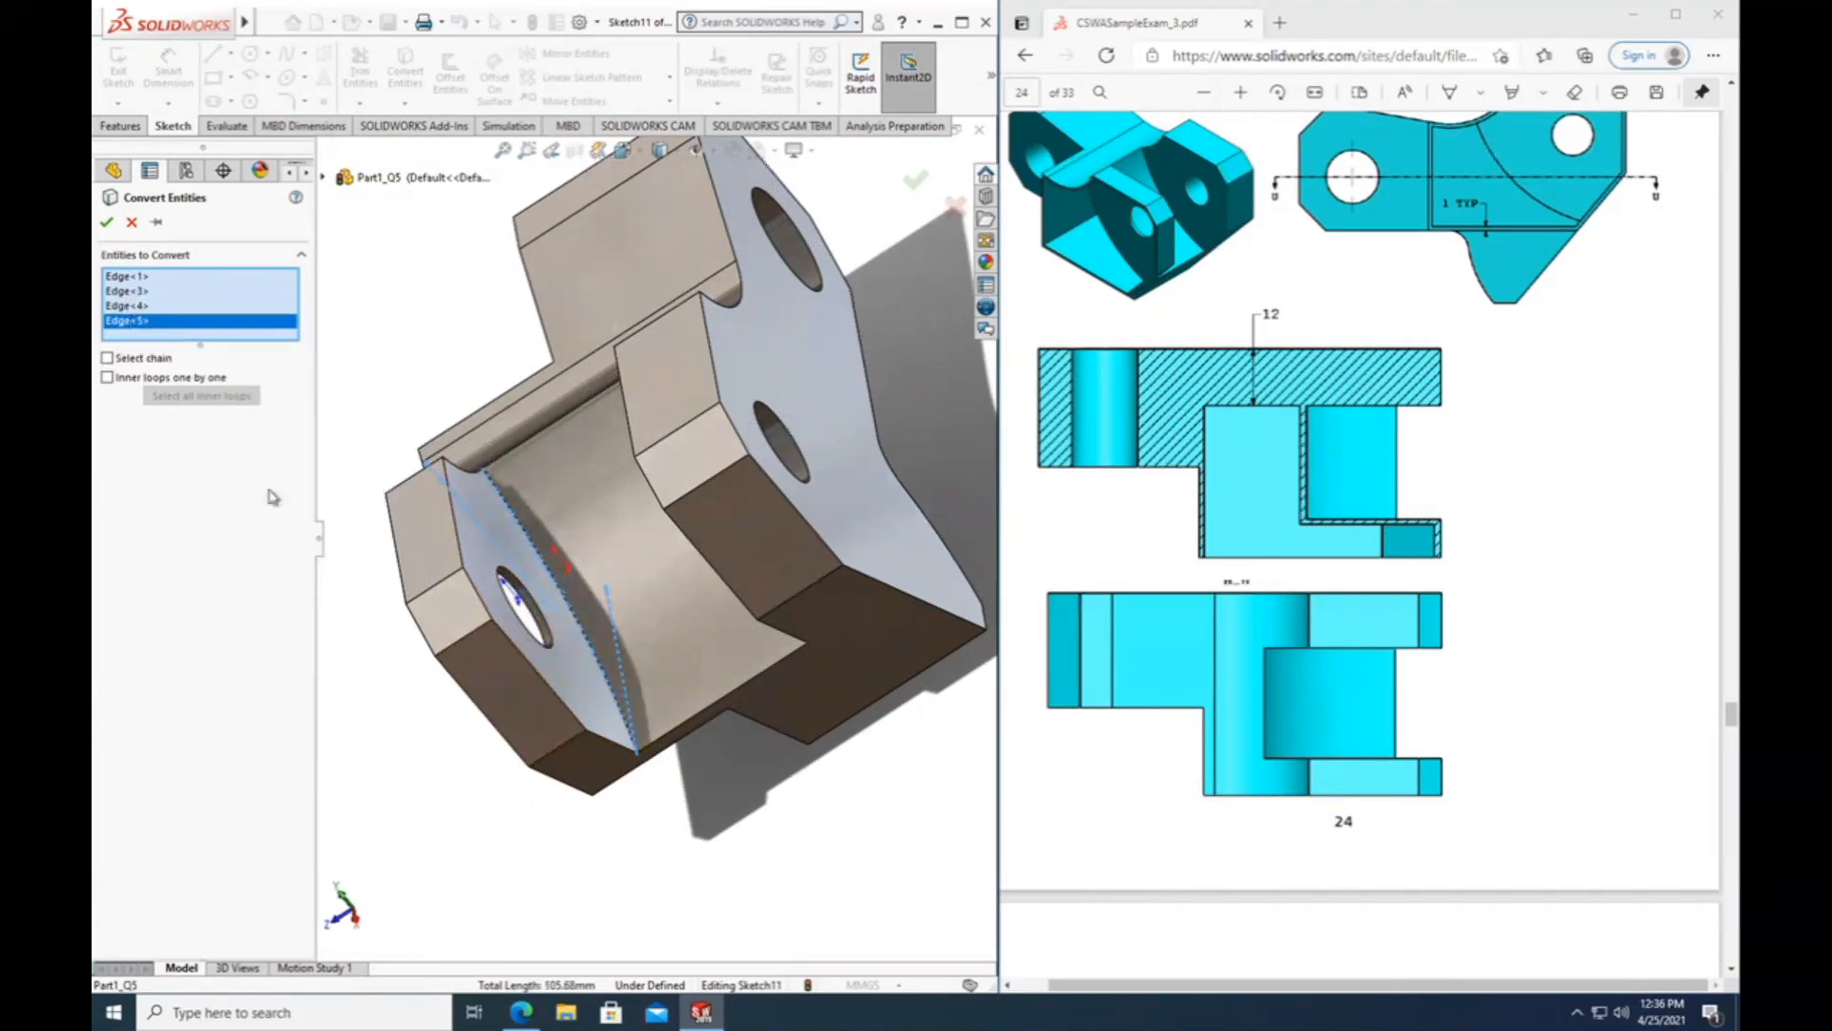
pyautogui.moveTo(515, 805); pyautogui.dragTo(499, 738, button='middle')
pyautogui.scroll(5, 451, 743)
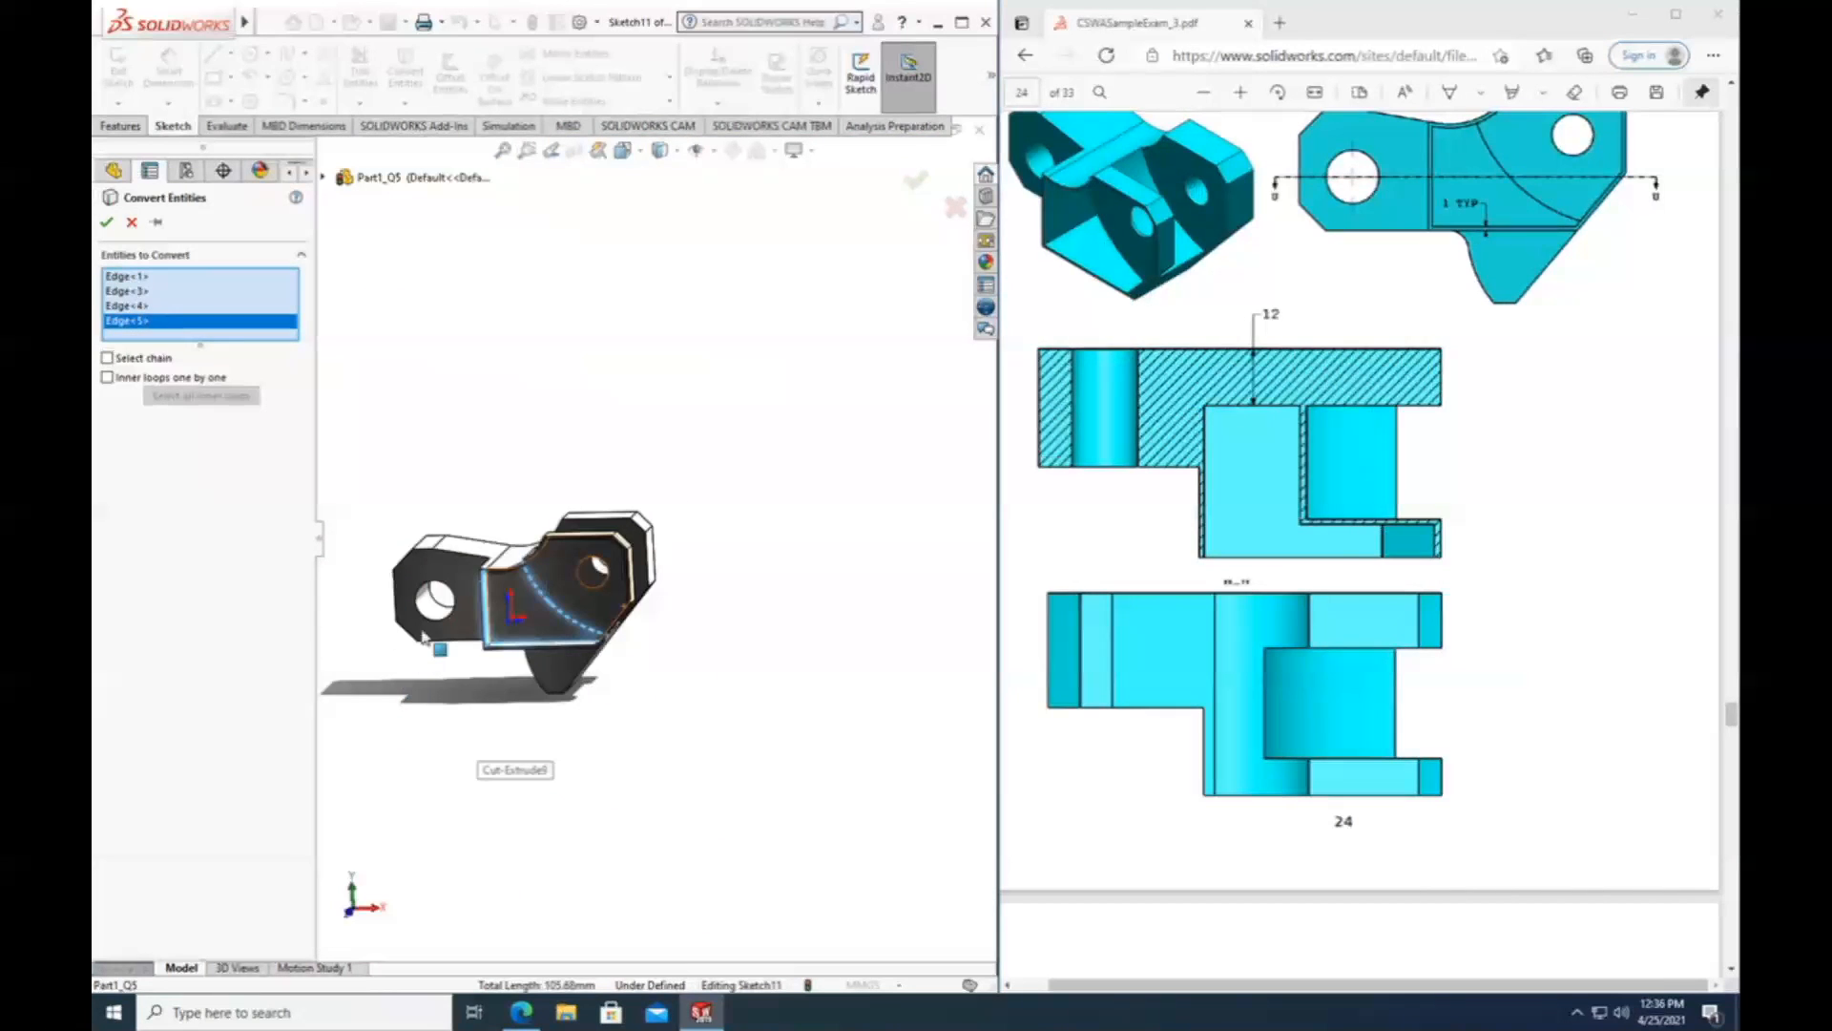
pyautogui.scroll(-3, 429, 634)
pyautogui.scroll(-3, 750, 584)
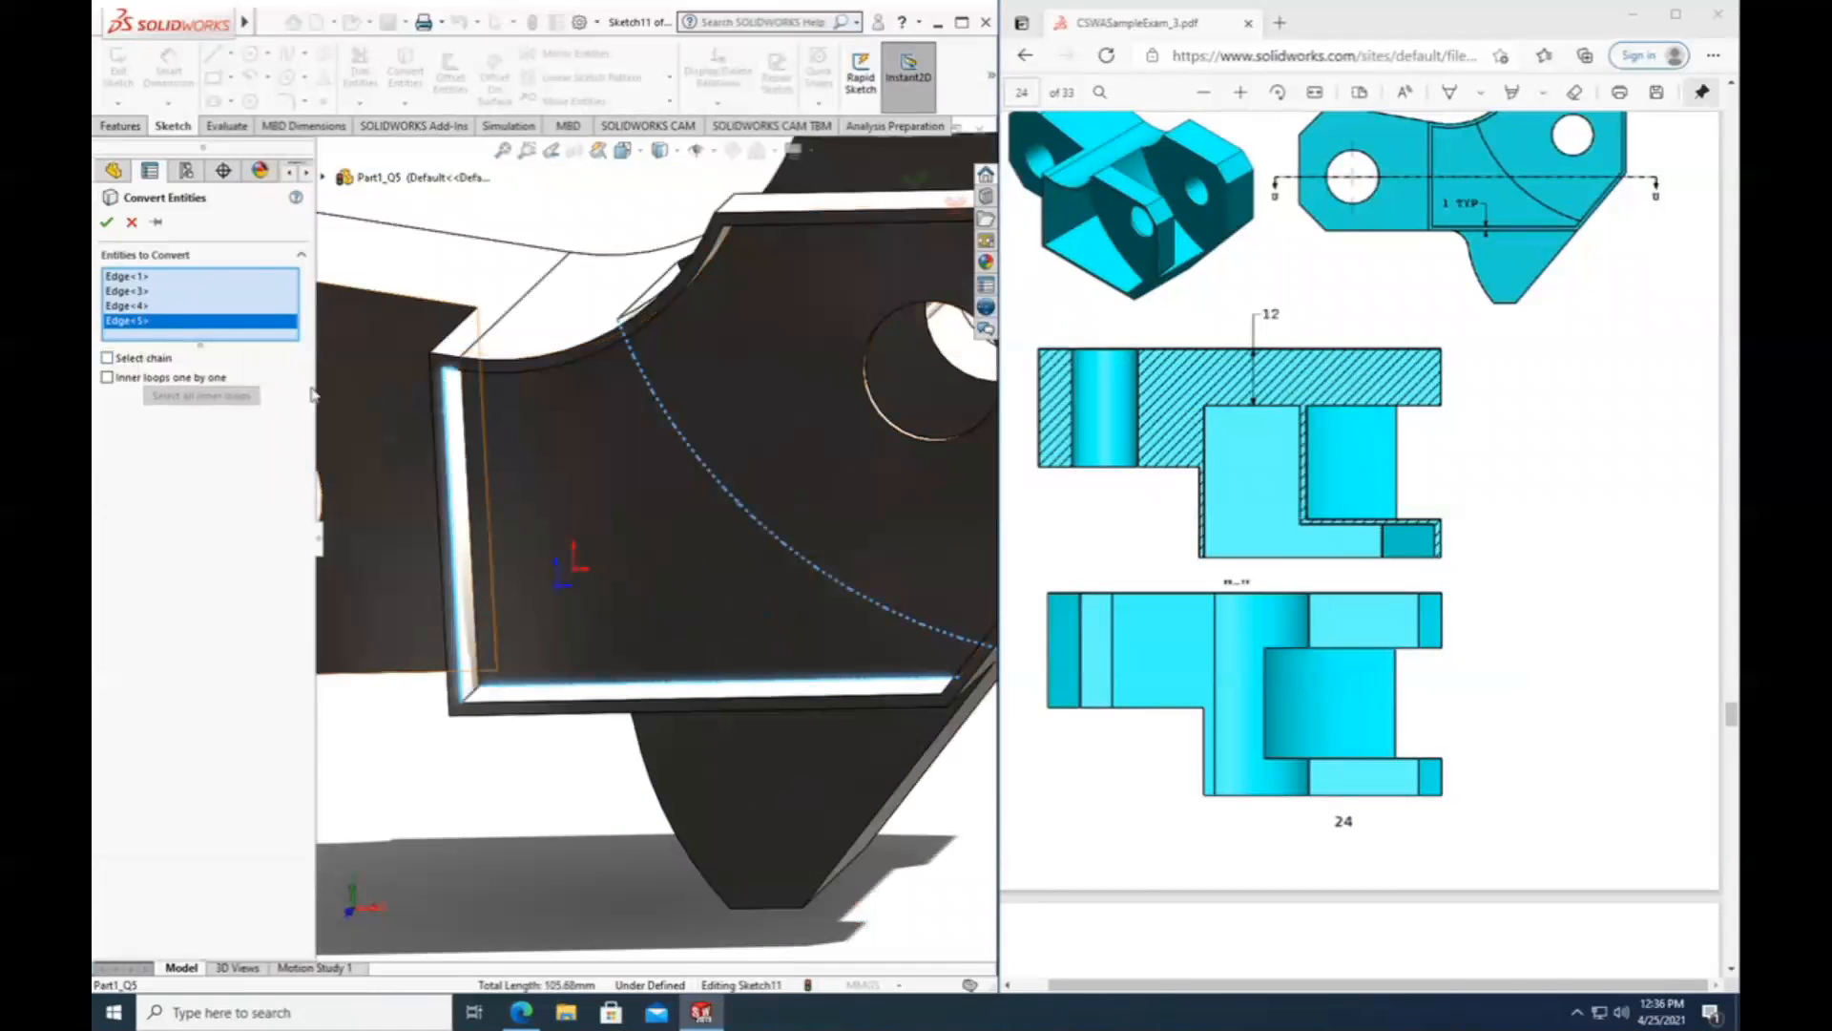
pyautogui.click(325, 178)
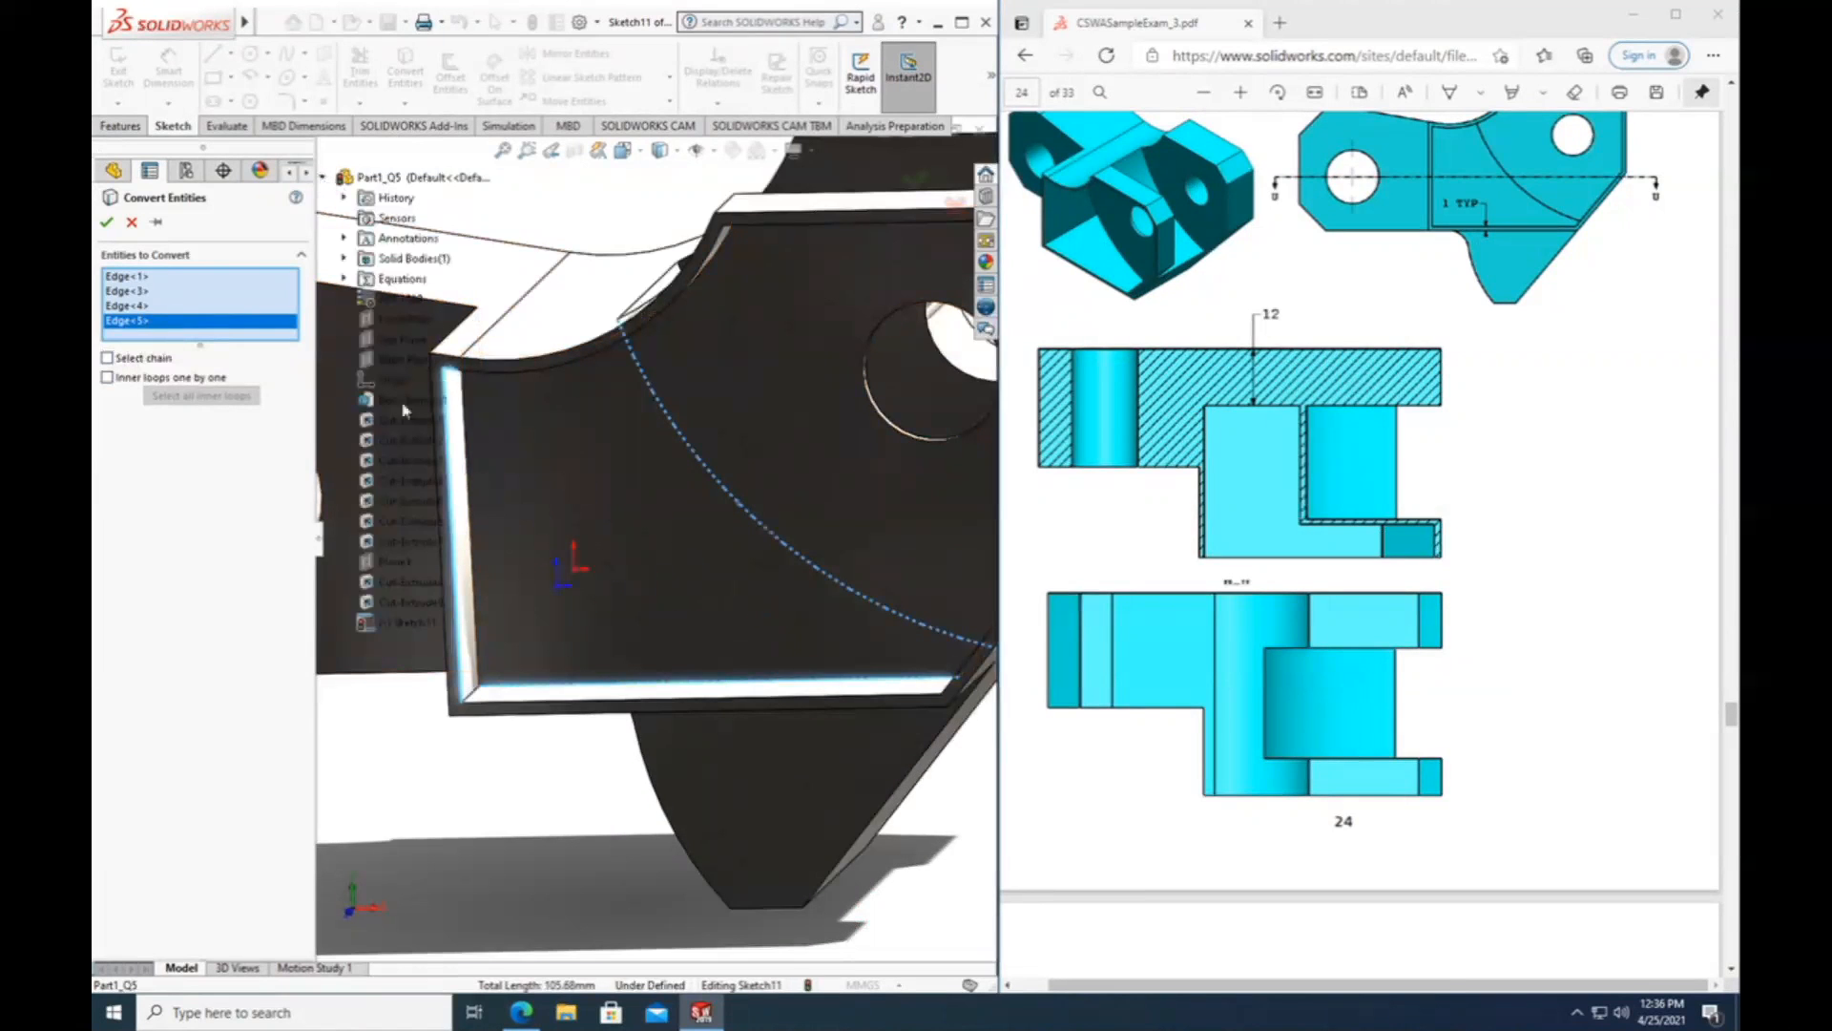
pyautogui.rightClick(397, 623)
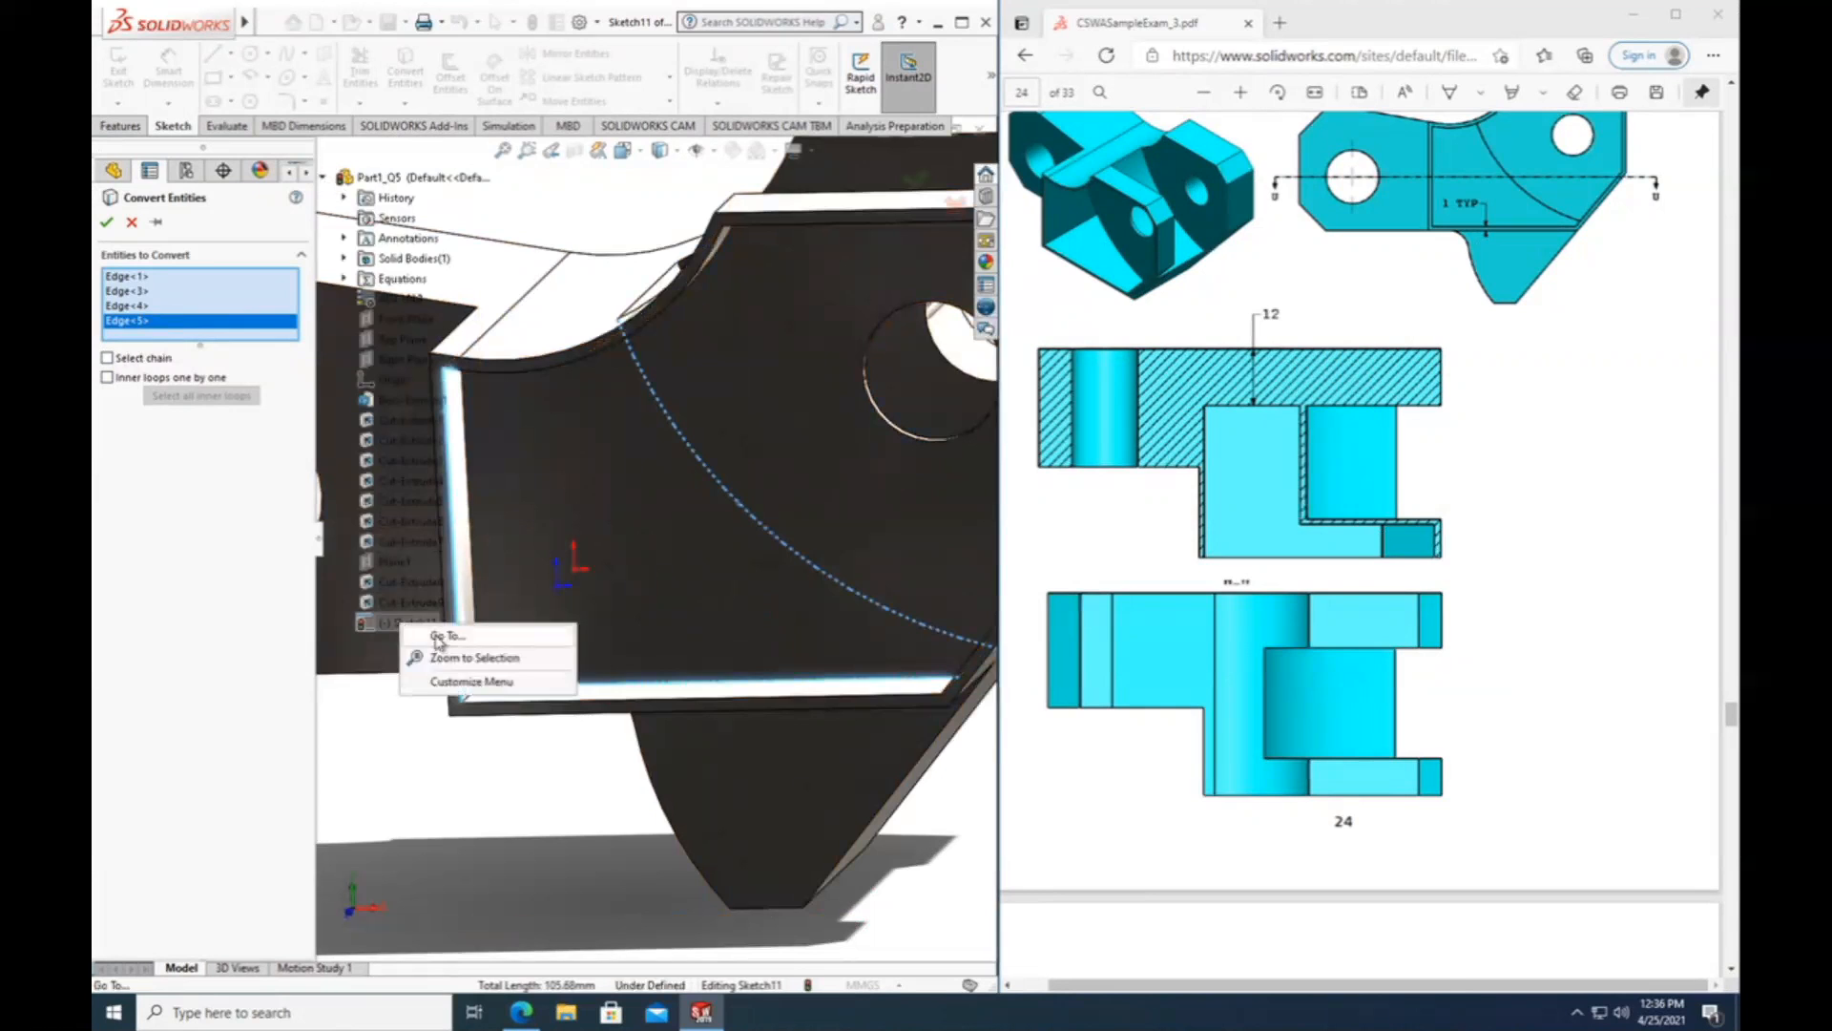
pyautogui.click(392, 715)
pyautogui.scroll(1, 667, 707)
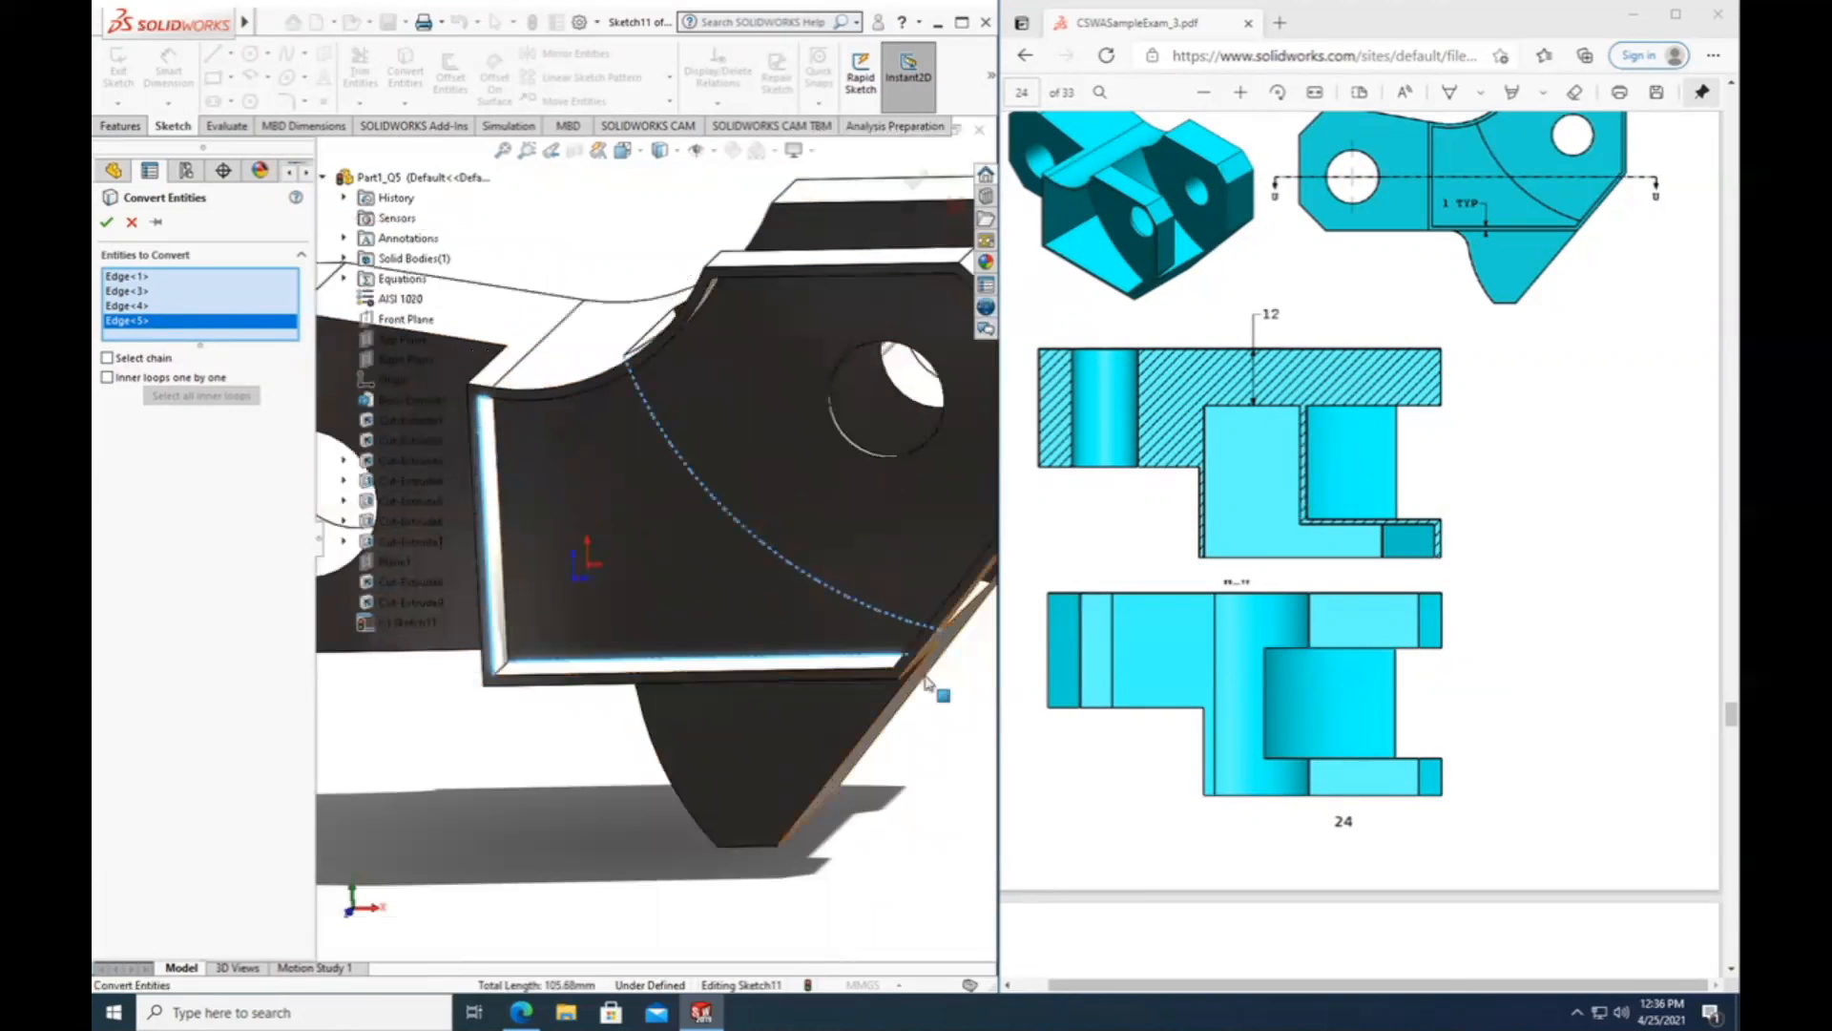
pyautogui.scroll(1, 925, 681)
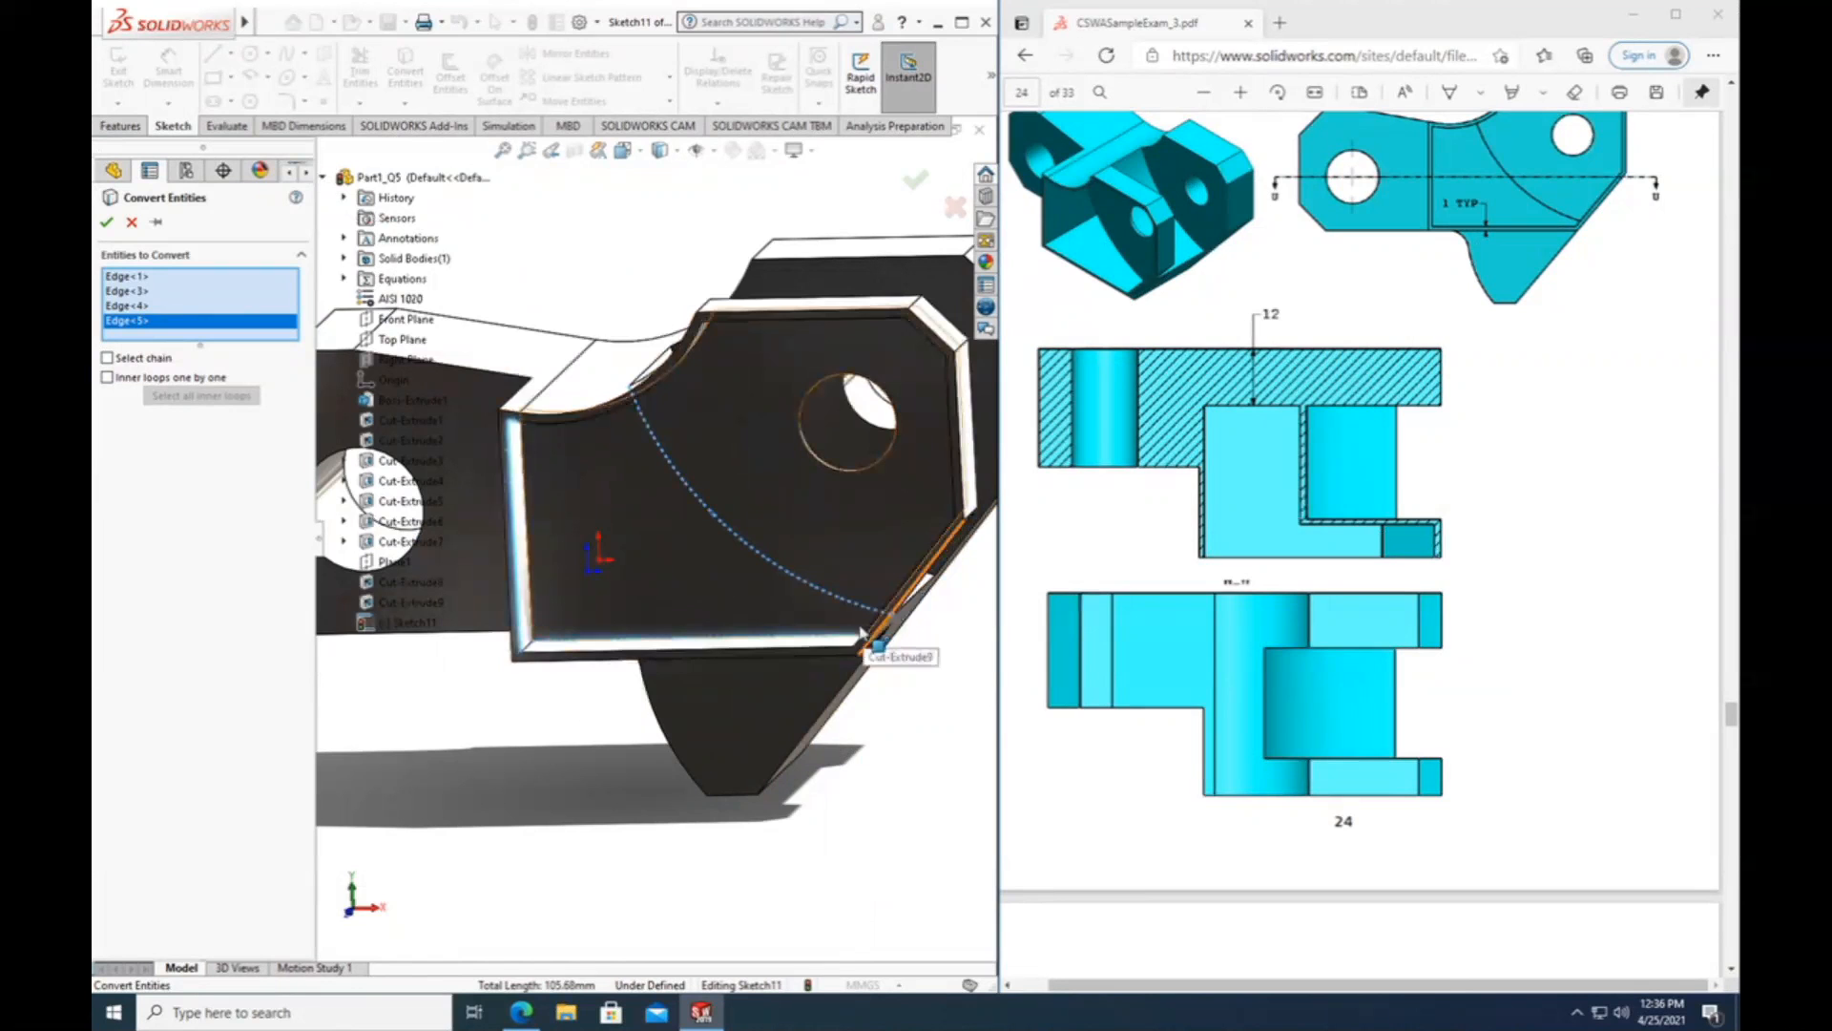
# Add the pocket floor's slanted edge to the selection, drop the wrongly picked face, and convert the selected edges into the sketch.
pyautogui.scroll(-3, 875, 633)
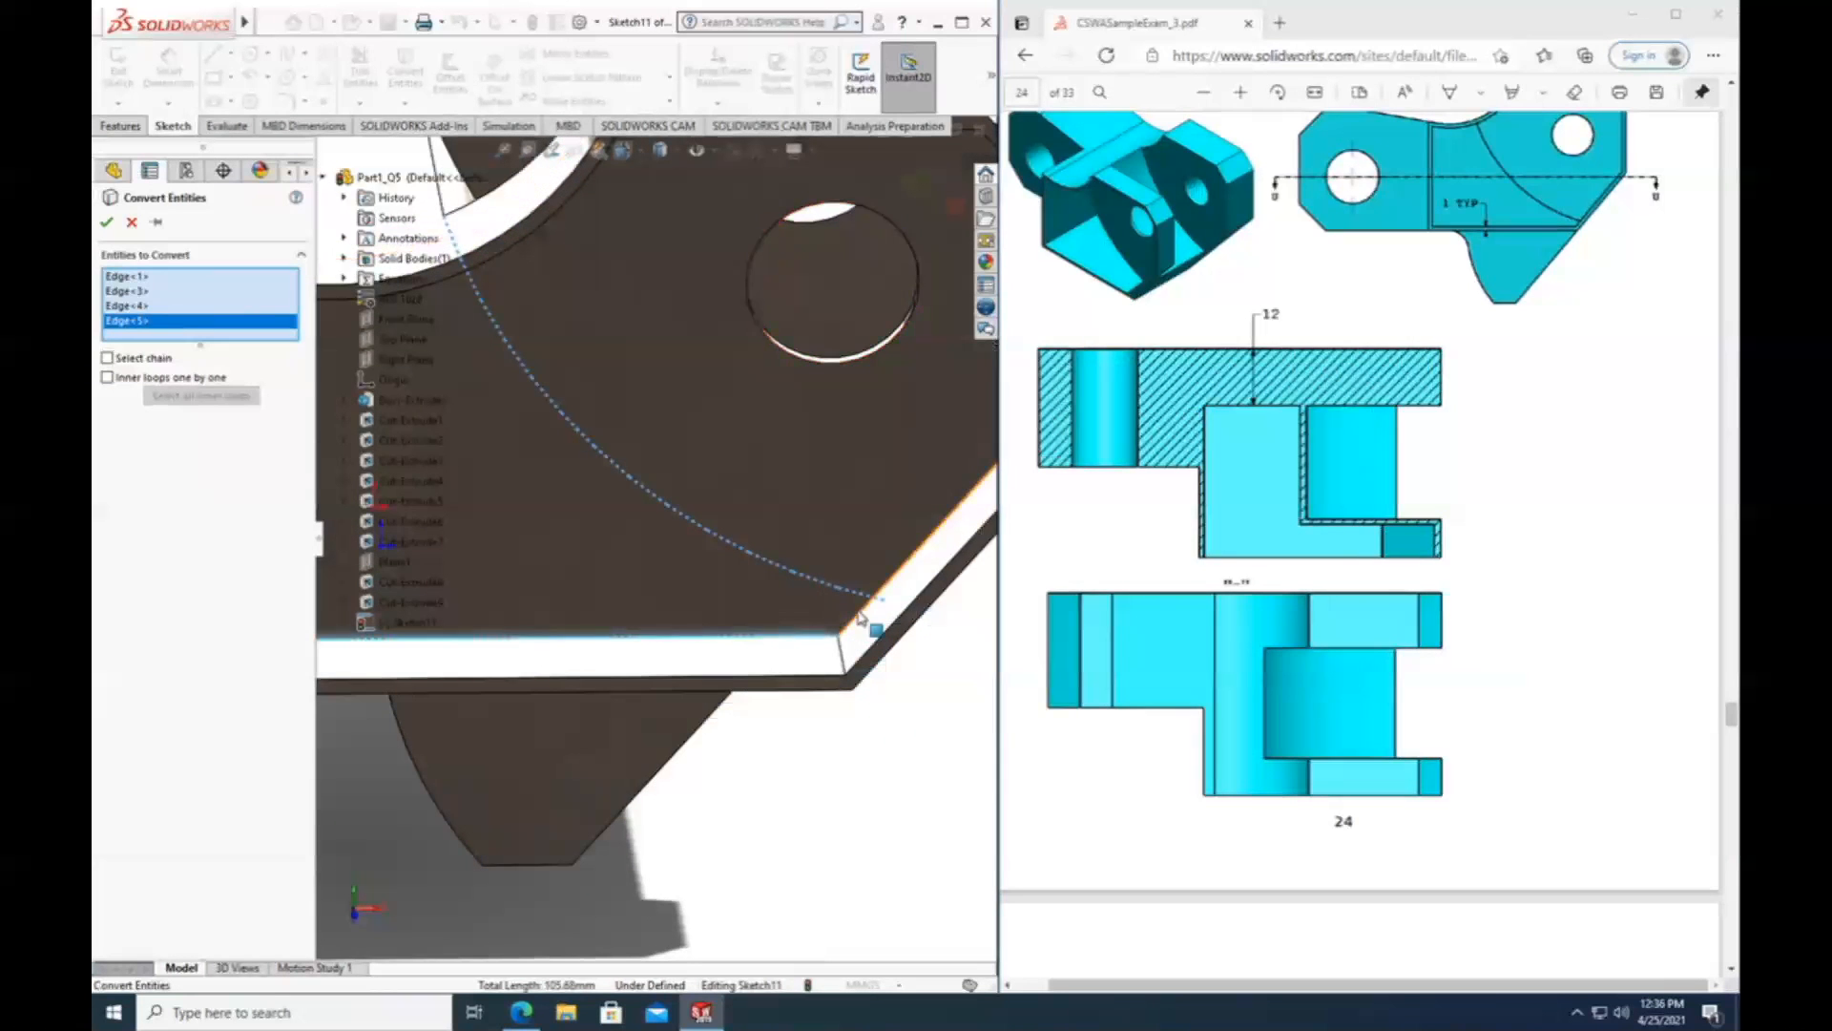
pyautogui.click(872, 607)
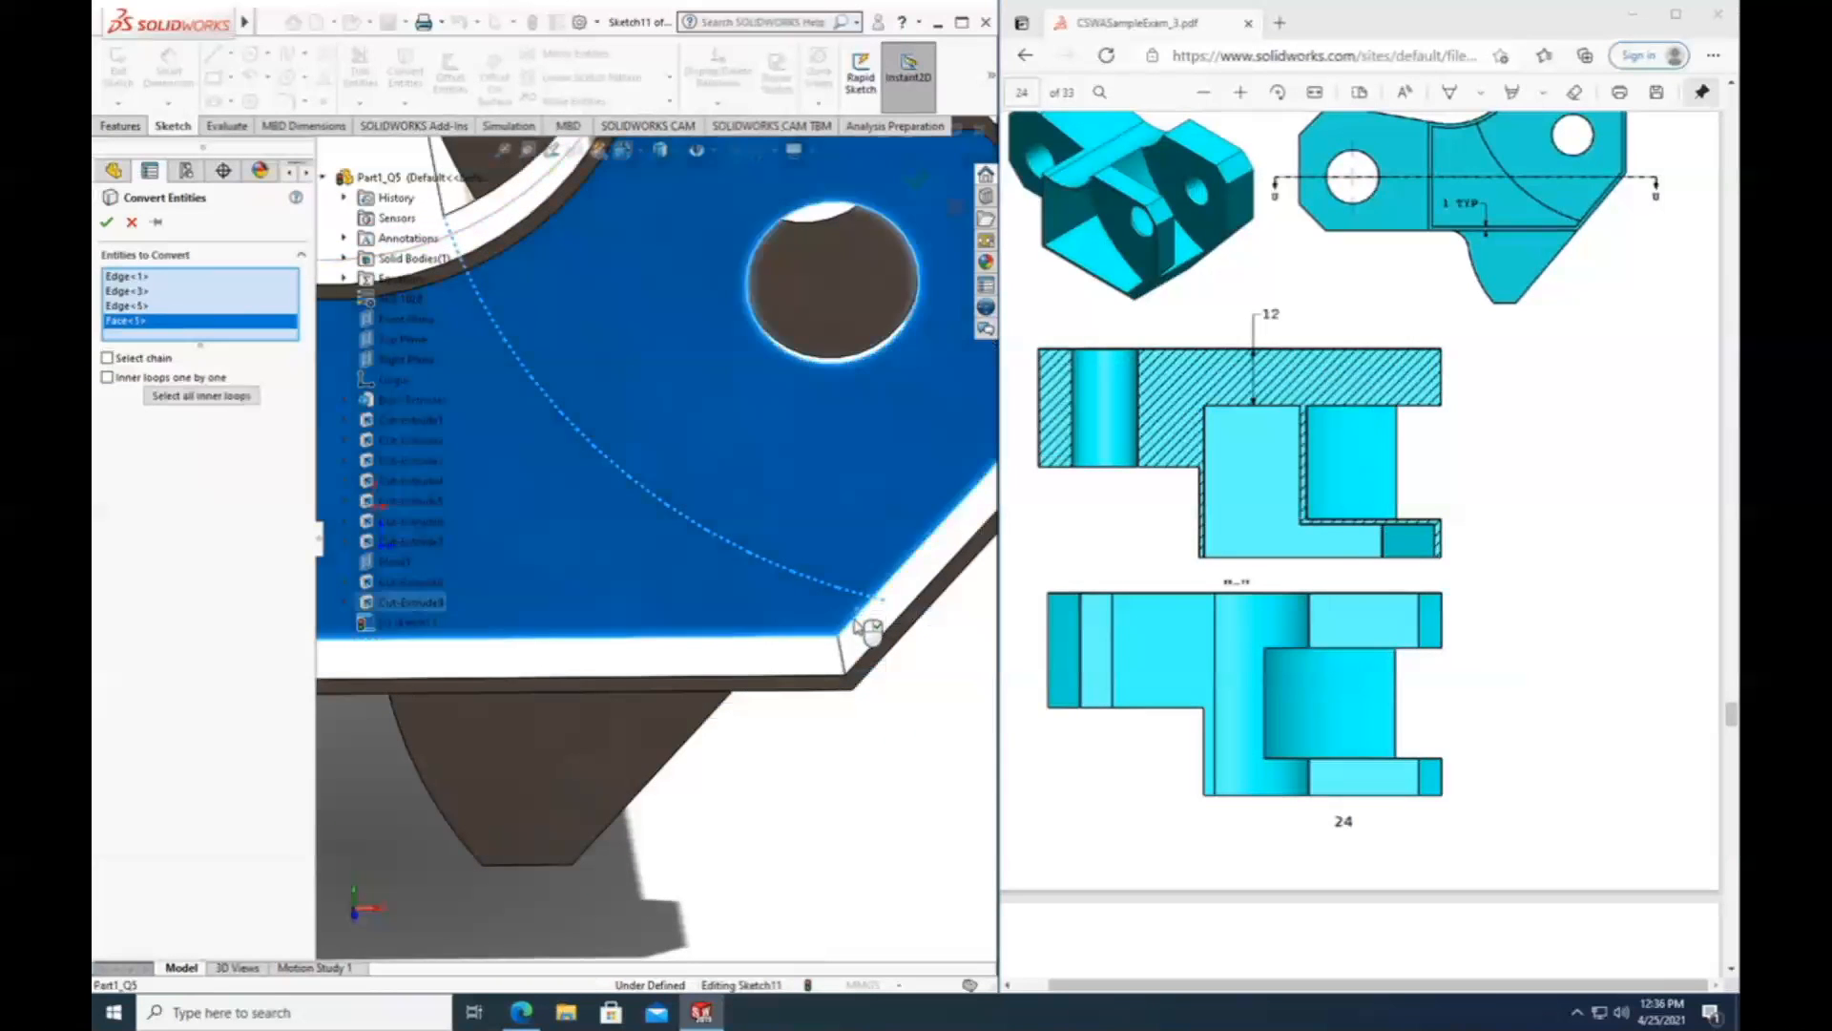
pyautogui.rightClick(149, 323)
pyautogui.click(200, 358)
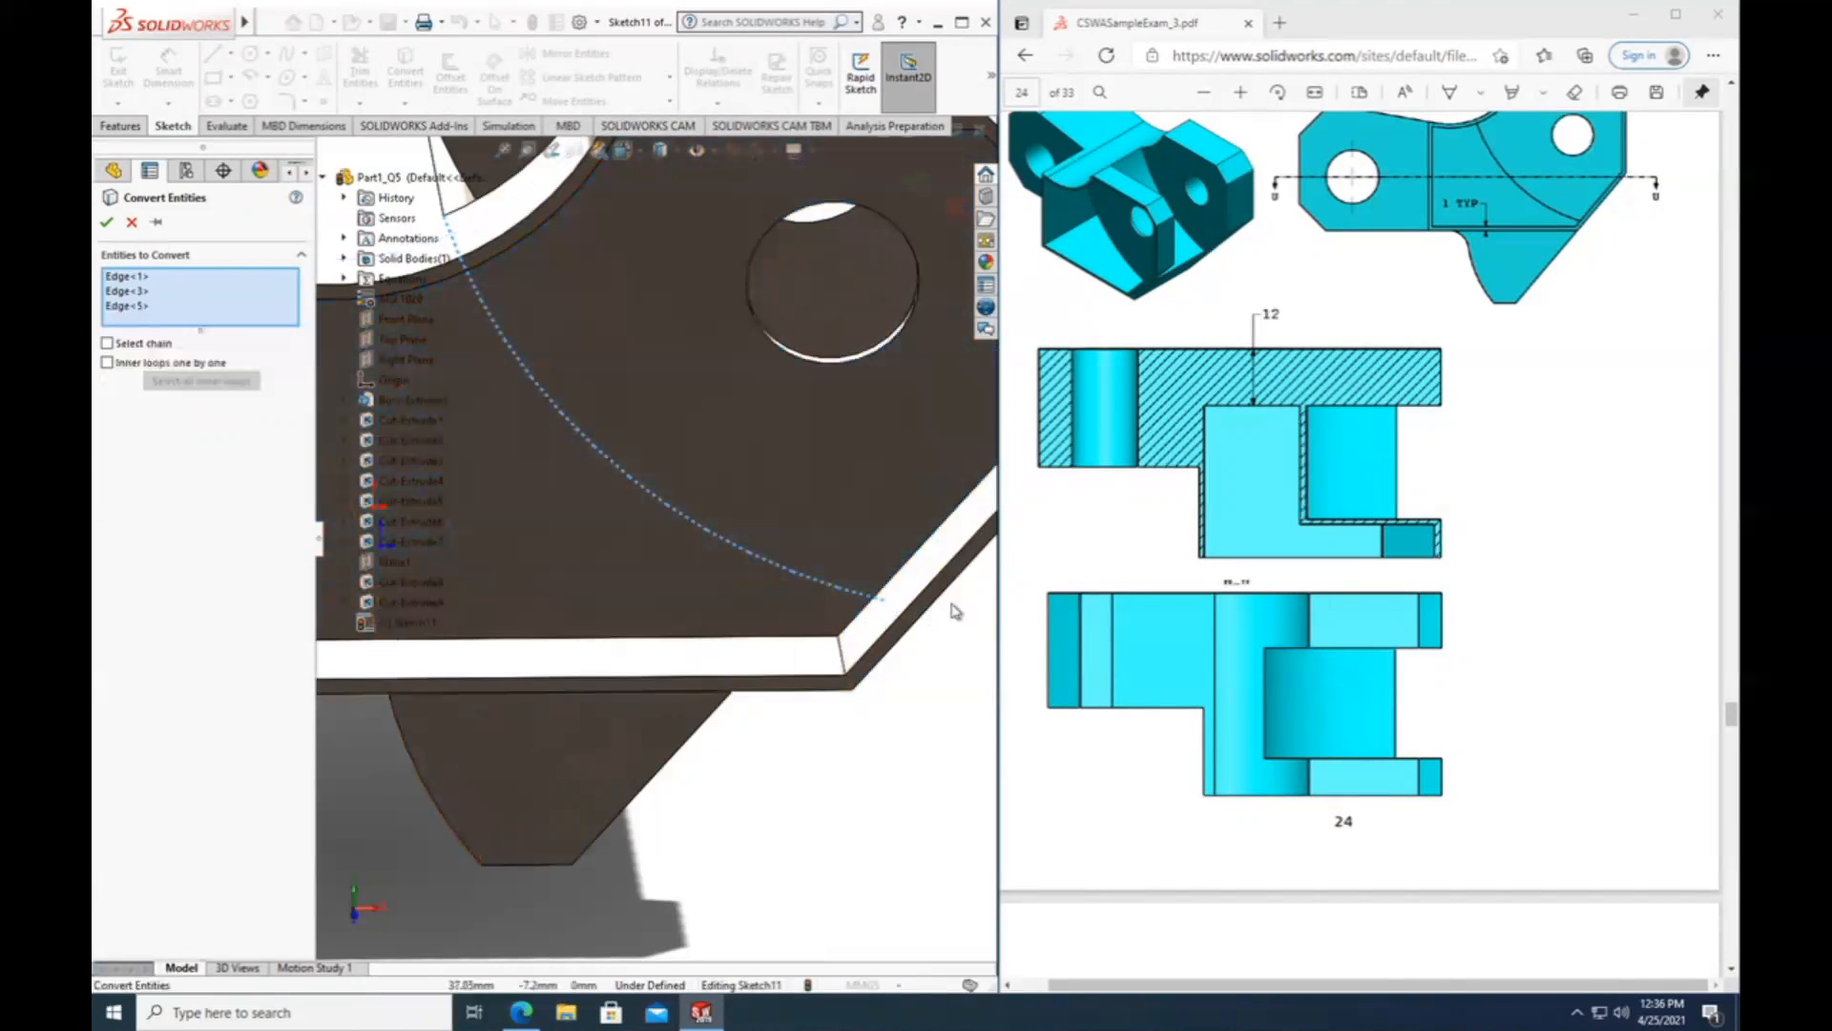
pyautogui.click(897, 580)
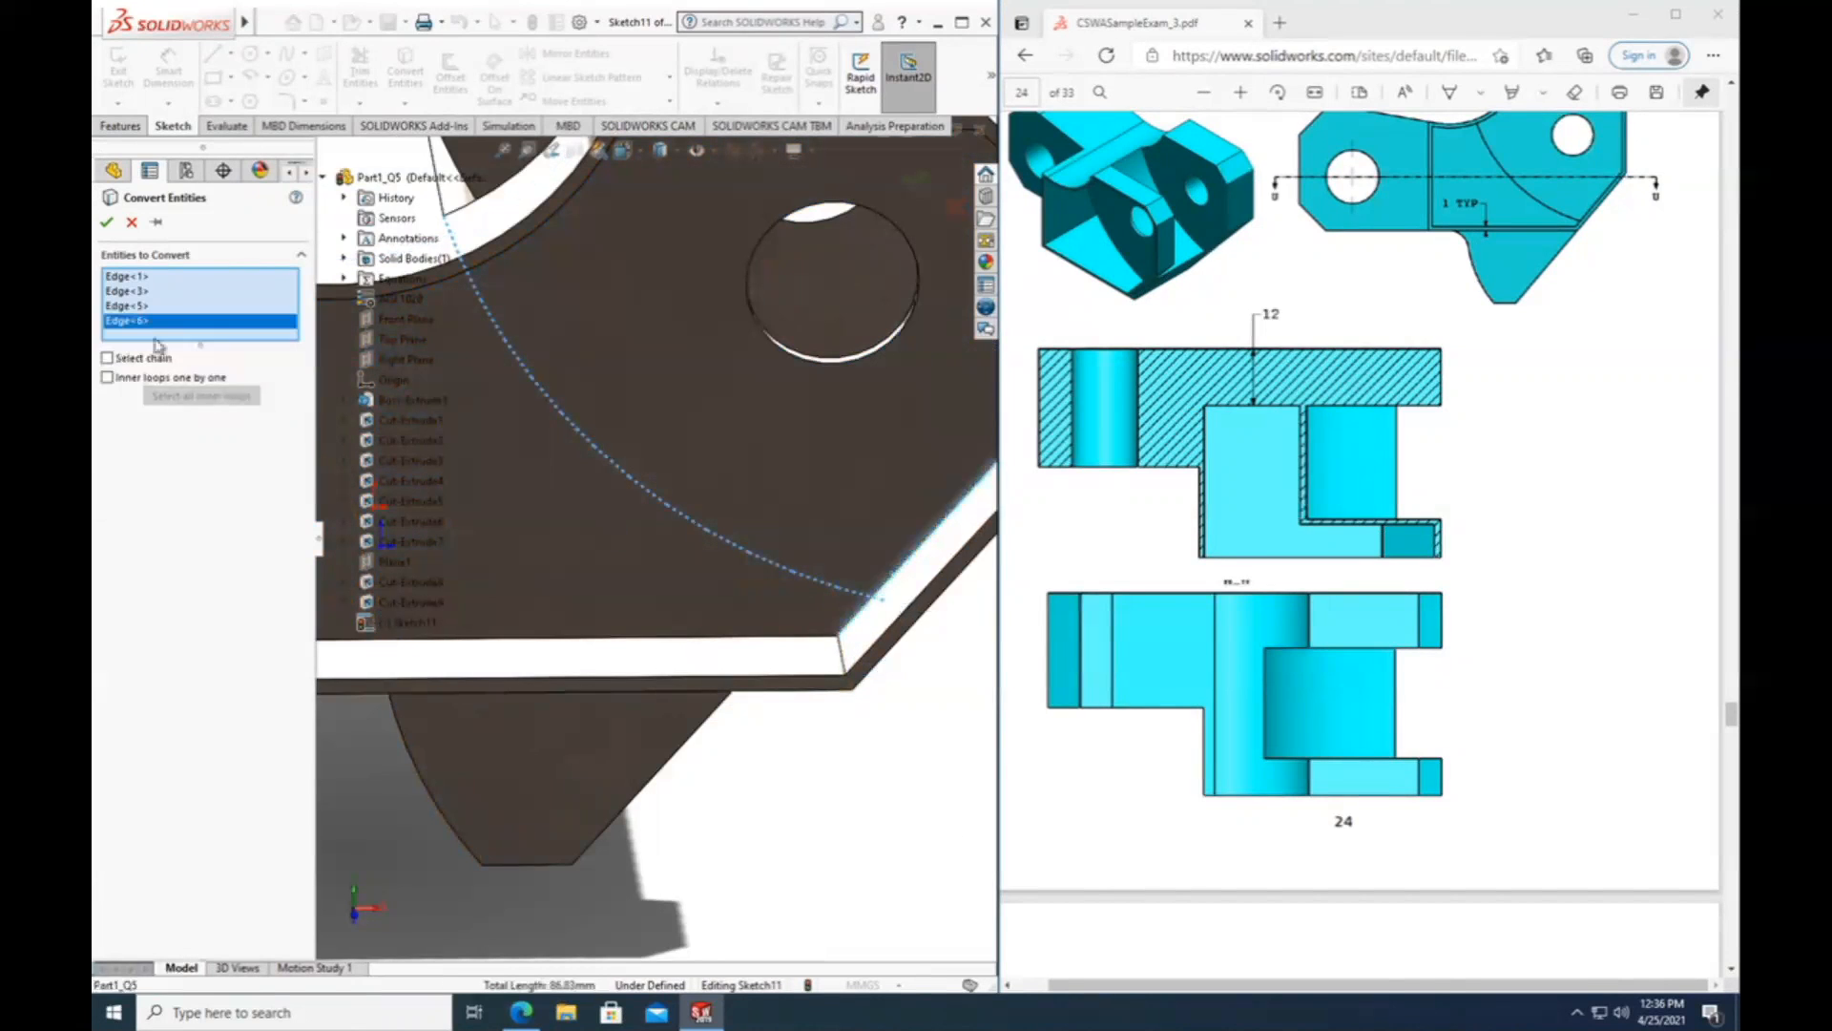
pyautogui.click(108, 226)
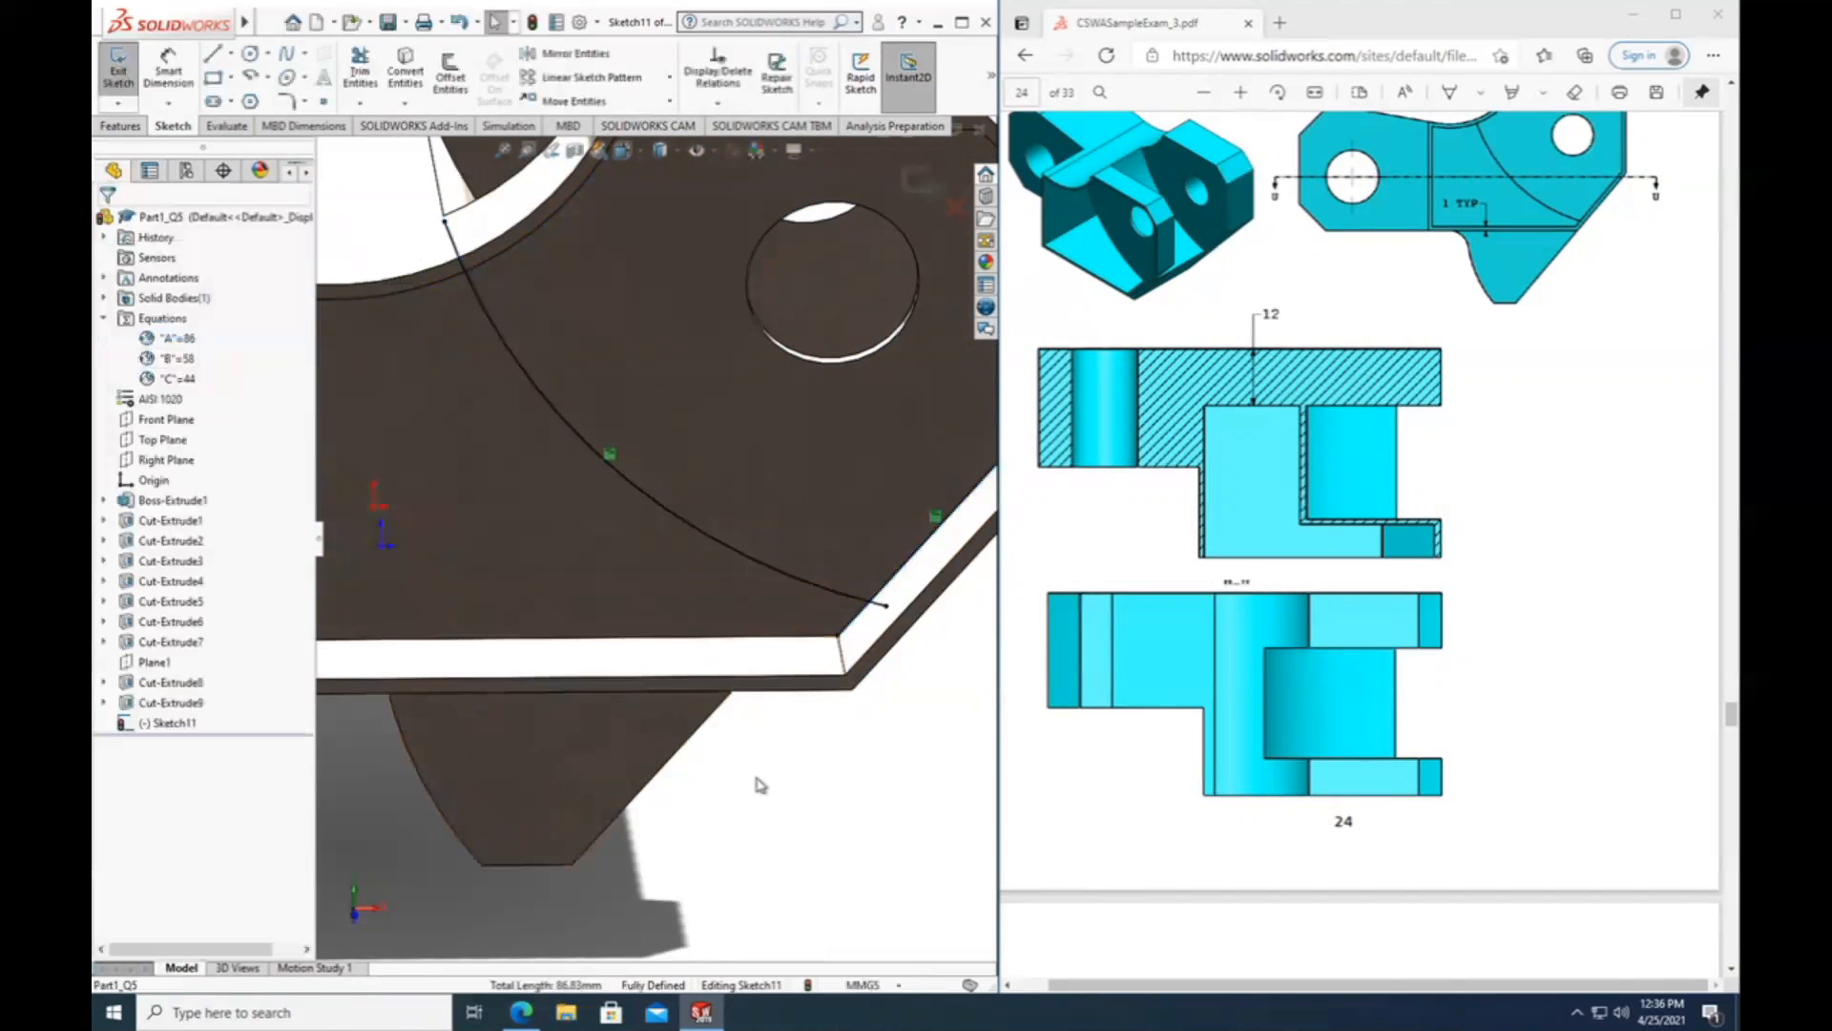
# View the sketch of converted edges normal to its plane and exit the sketch.
pyautogui.scroll(3, 675, 705)
pyautogui.rightClick(156, 724)
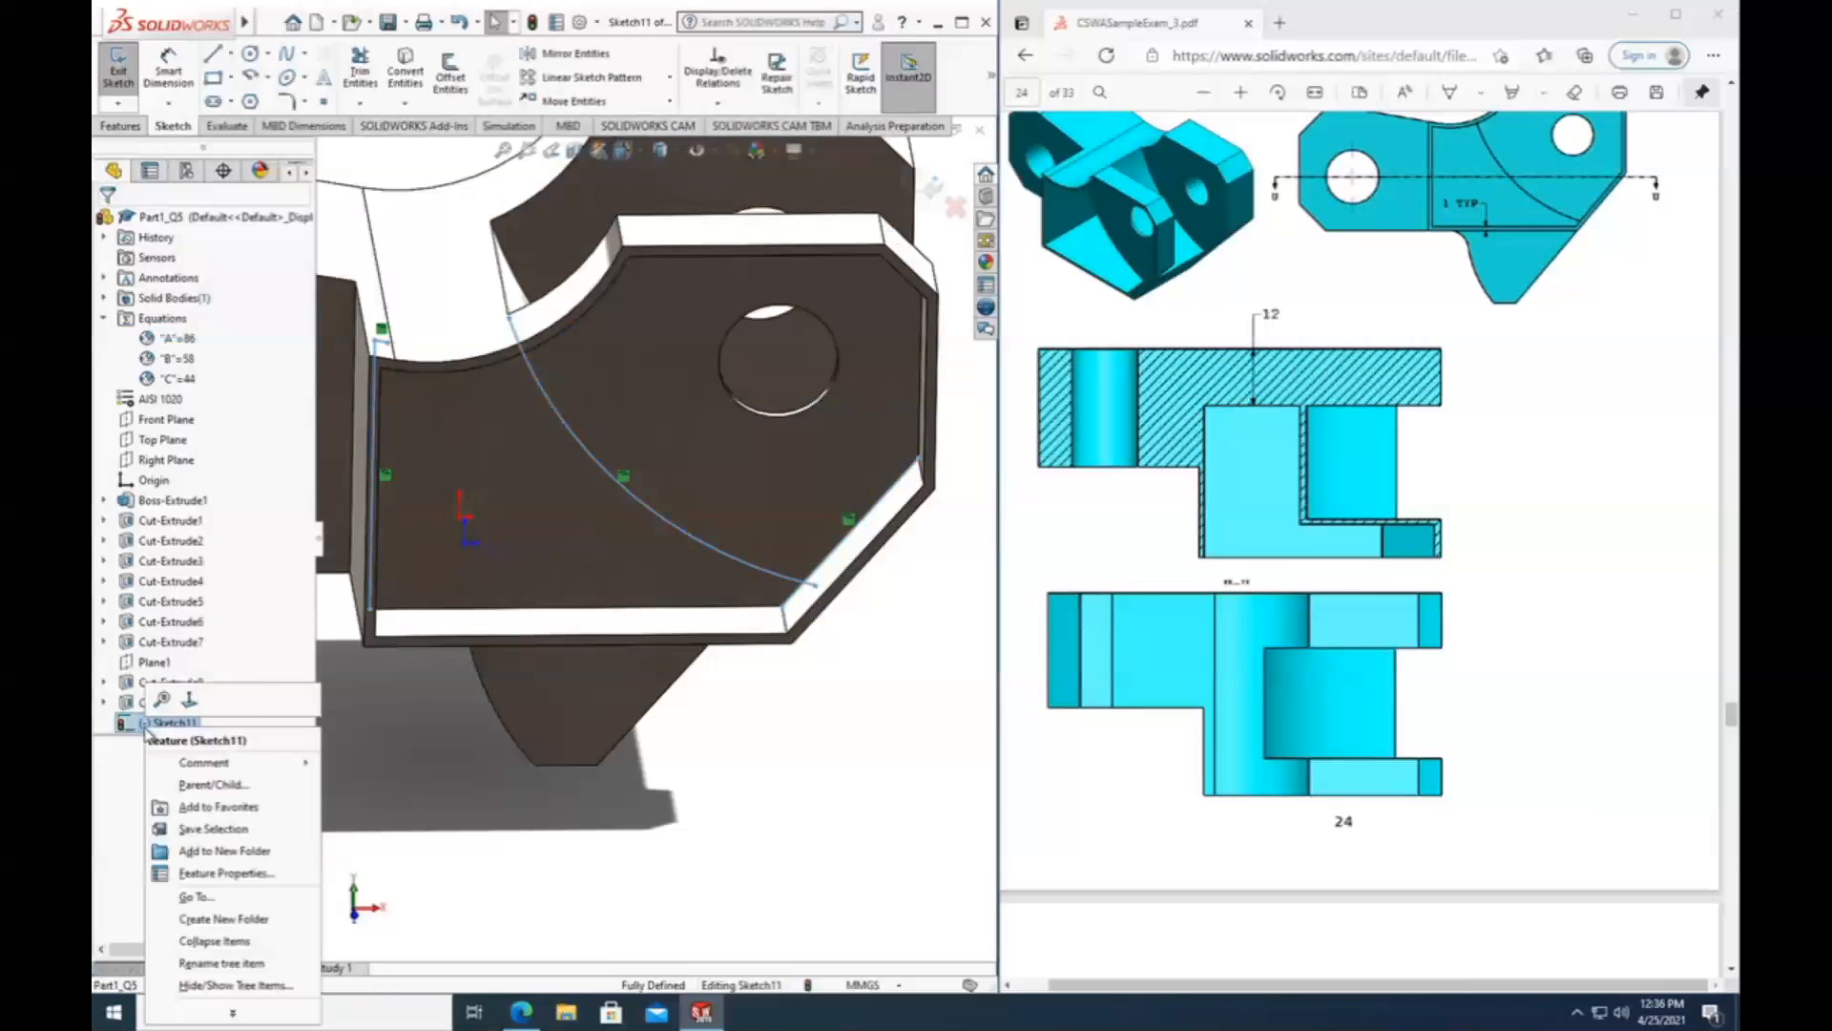
pyautogui.click(184, 706)
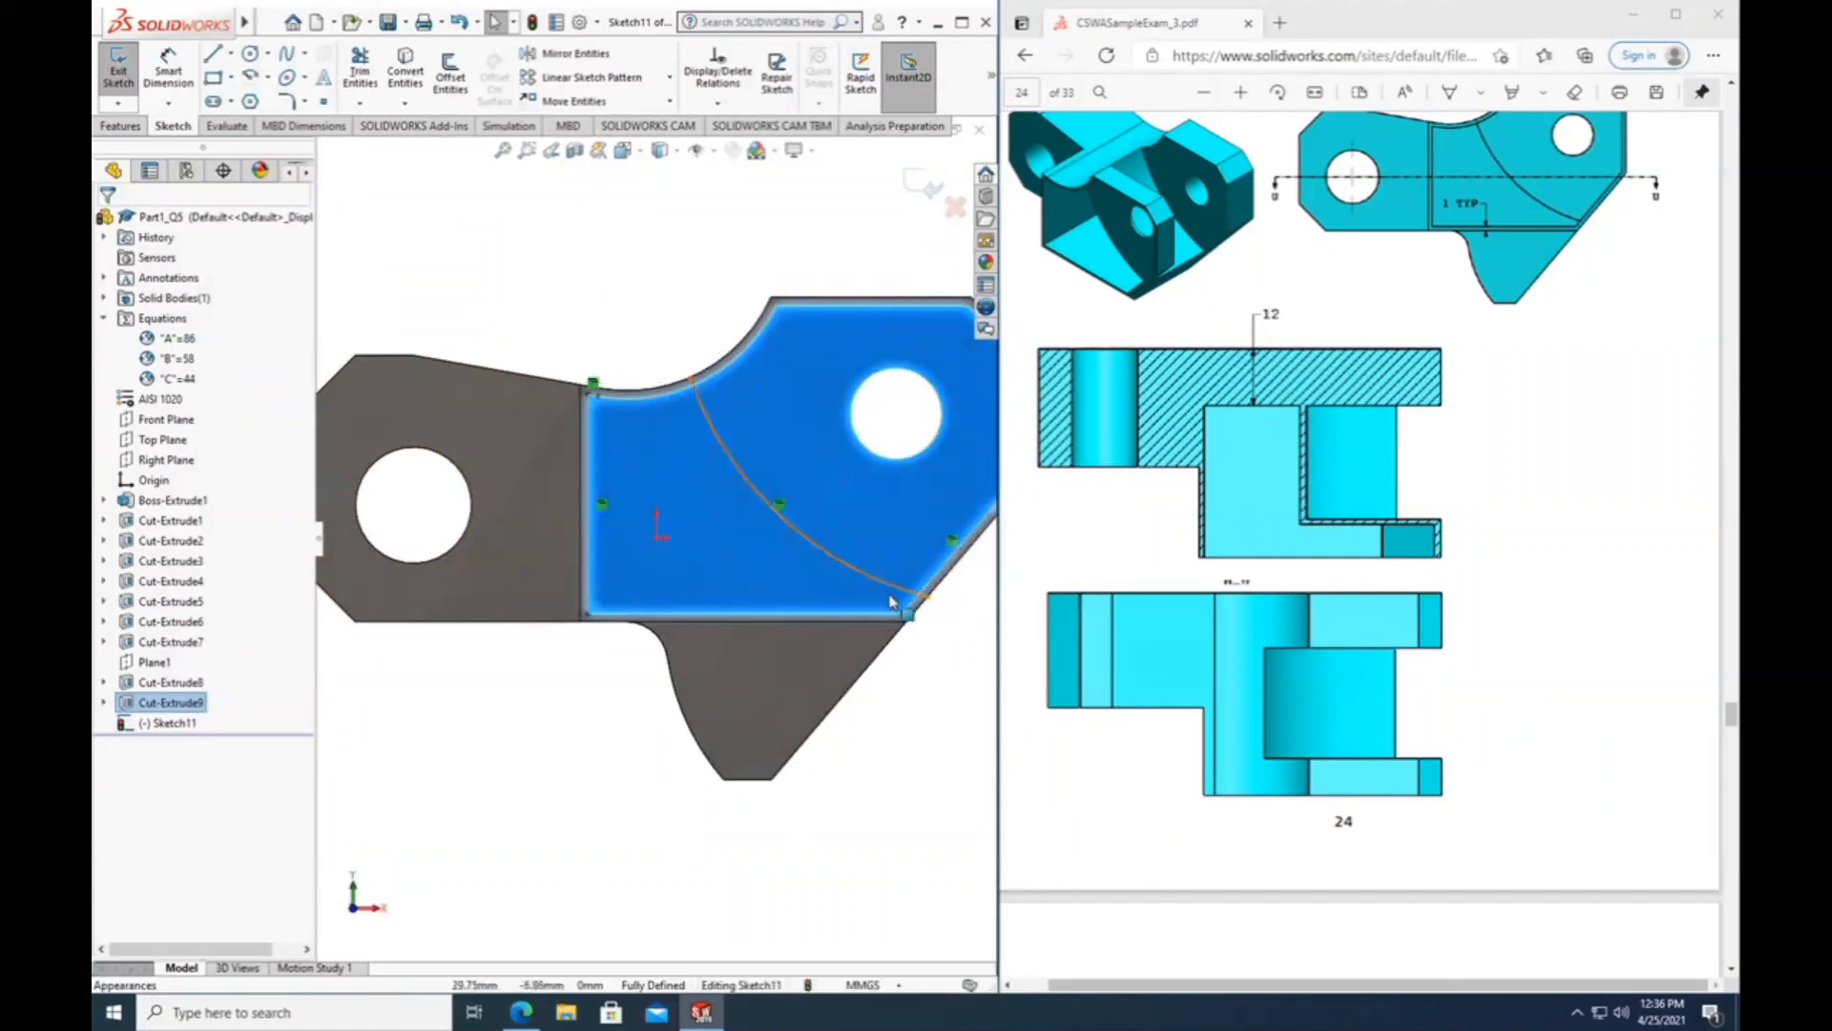
pyautogui.doubleClick(935, 656)
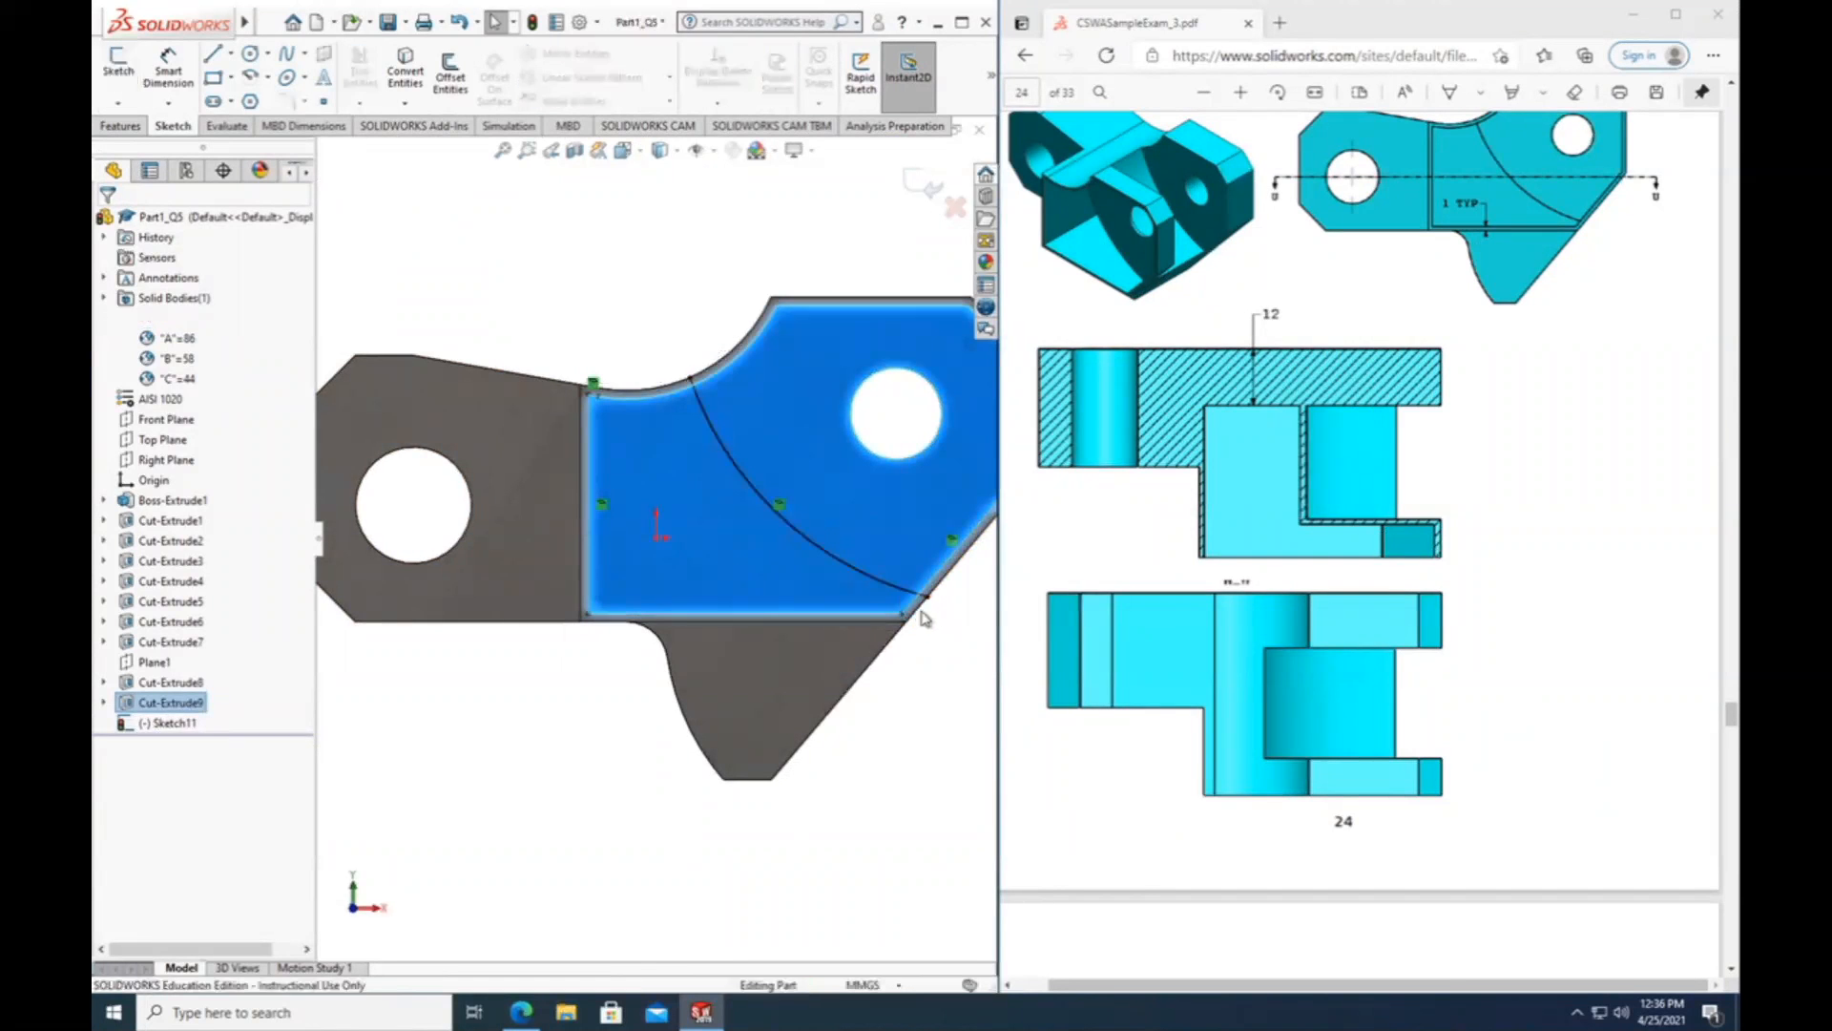
# Examine the converted sketch curves along the pocket's edges and compare the wall layout with the PDF section view.
pyautogui.click(693, 386)
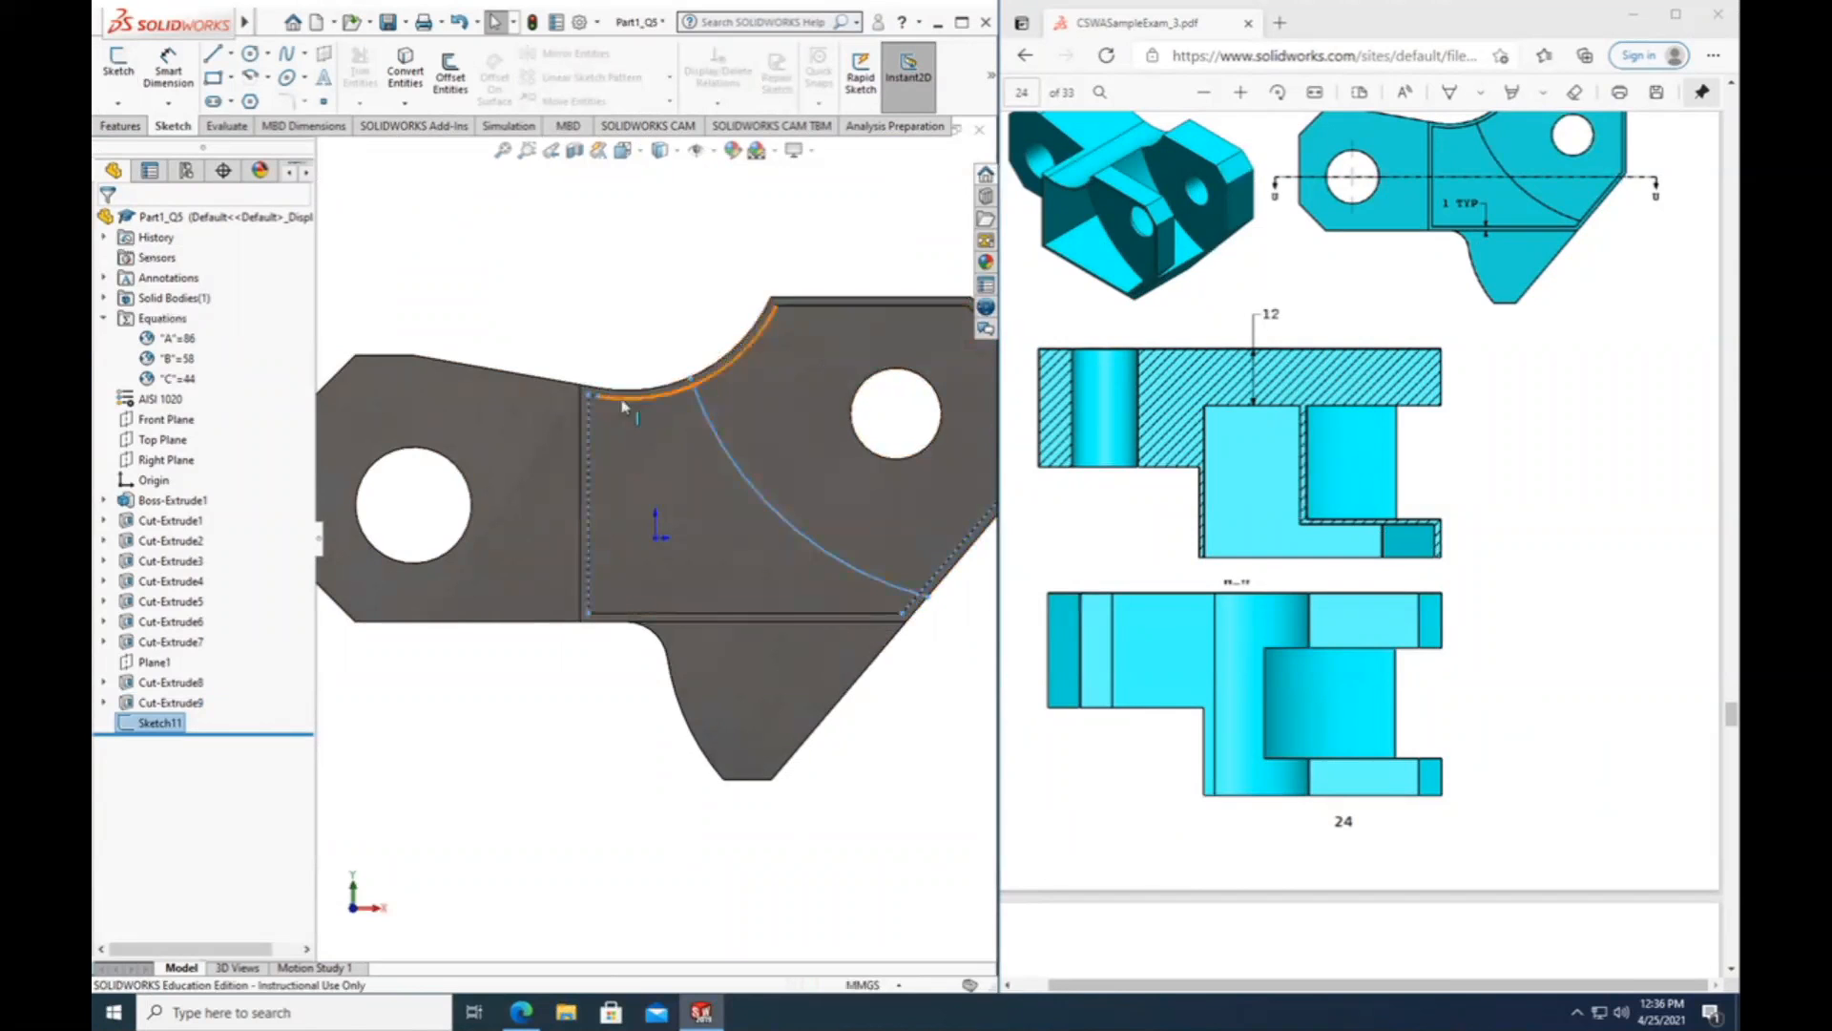
pyautogui.click(573, 675)
pyautogui.scroll(-3, 621, 442)
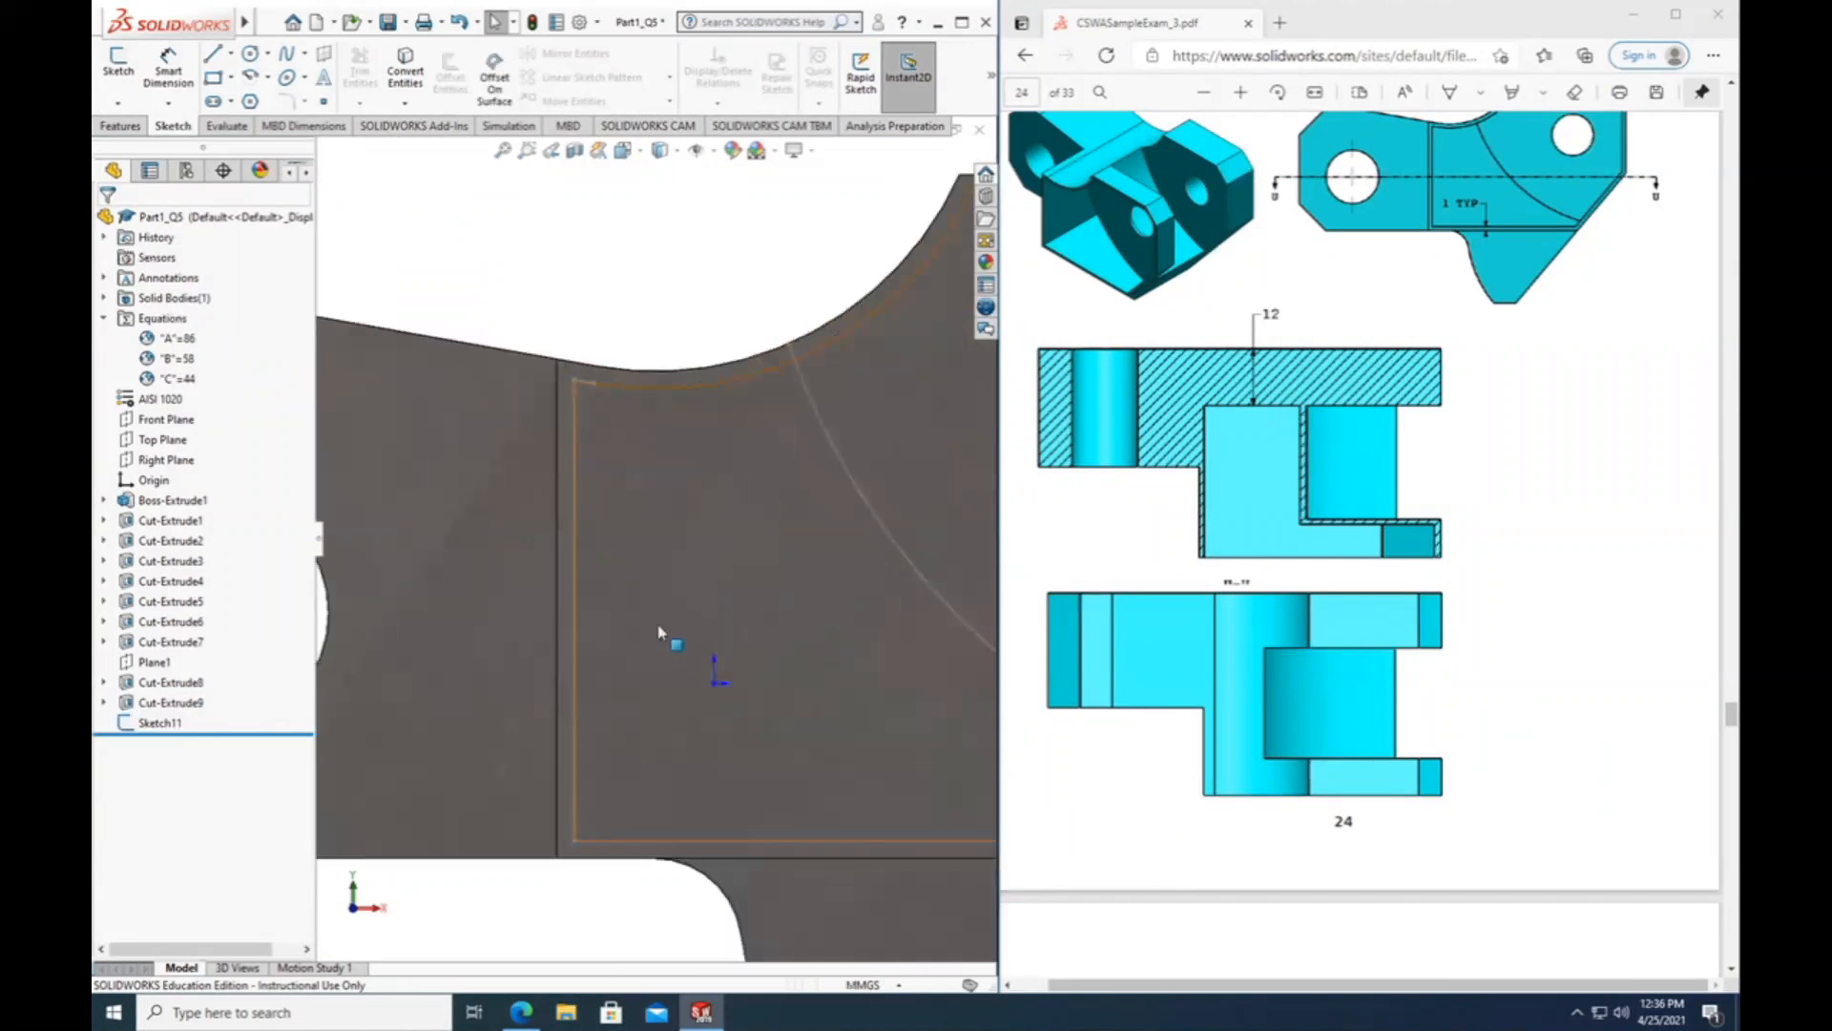
pyautogui.scroll(2, 659, 634)
pyautogui.scroll(-1, 737, 612)
pyautogui.scroll(1, 740, 616)
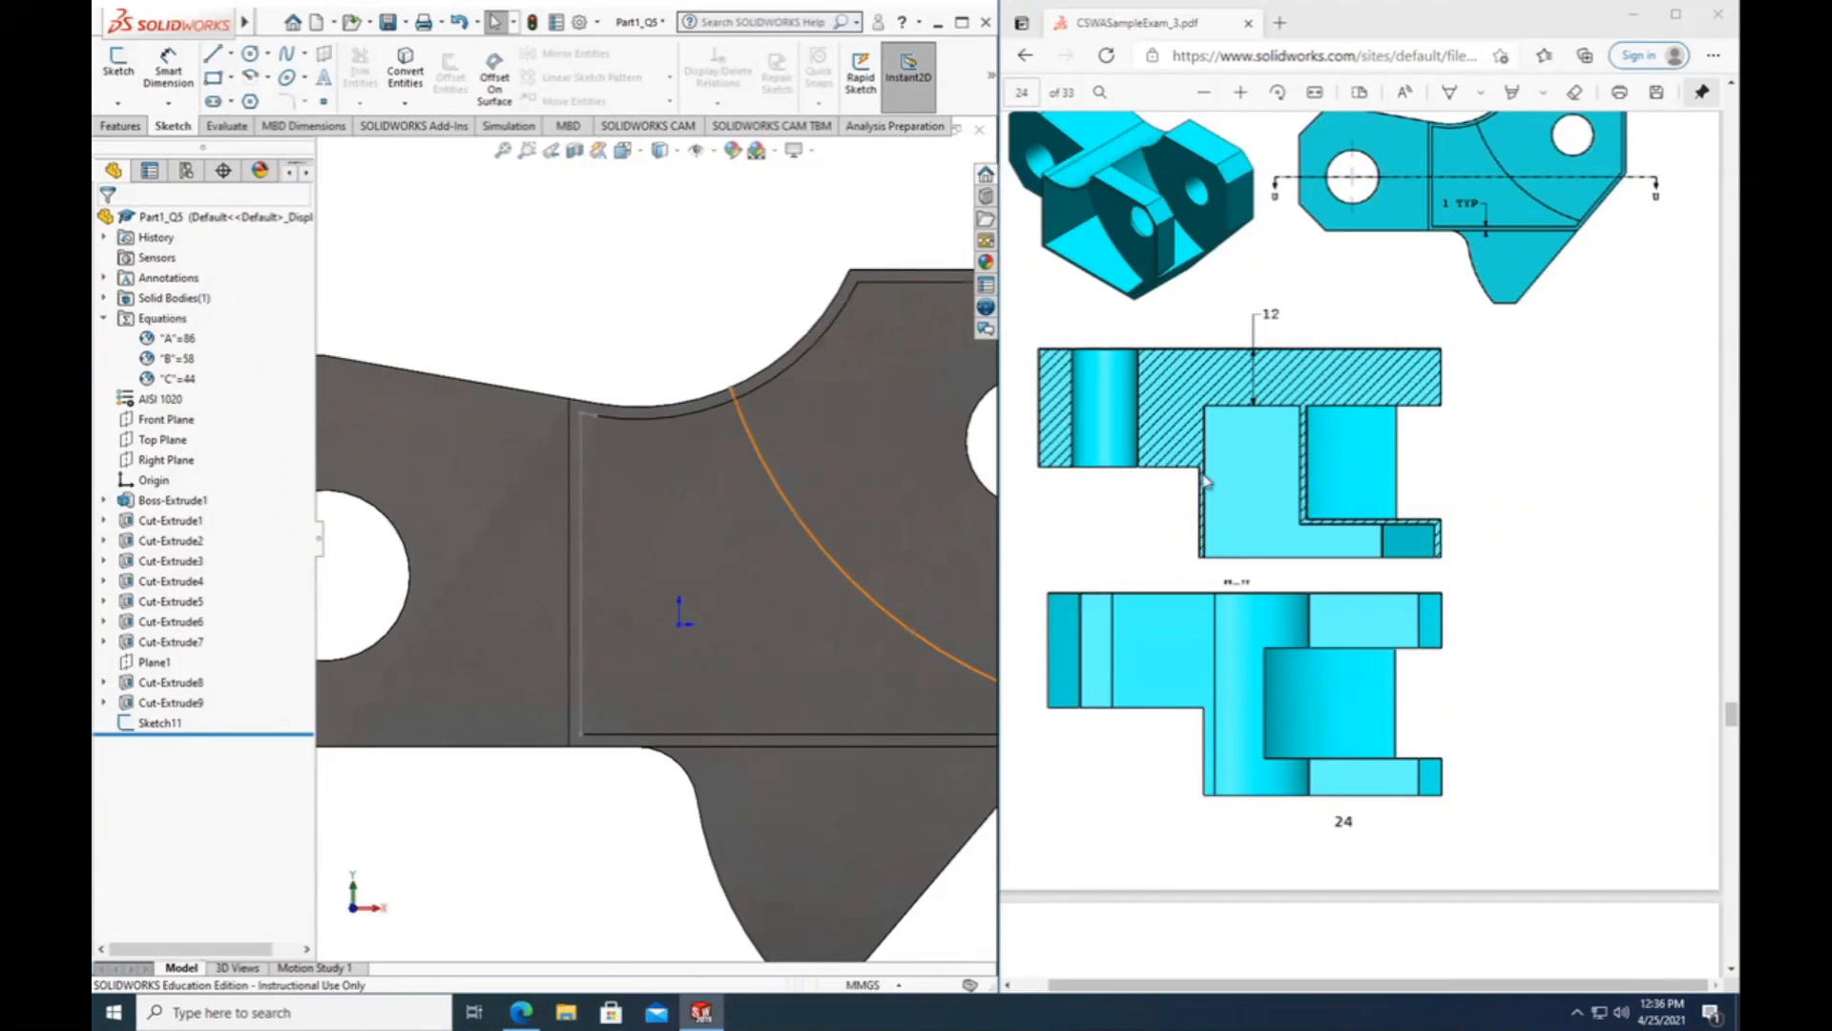
pyautogui.click(584, 437)
pyautogui.click(634, 429)
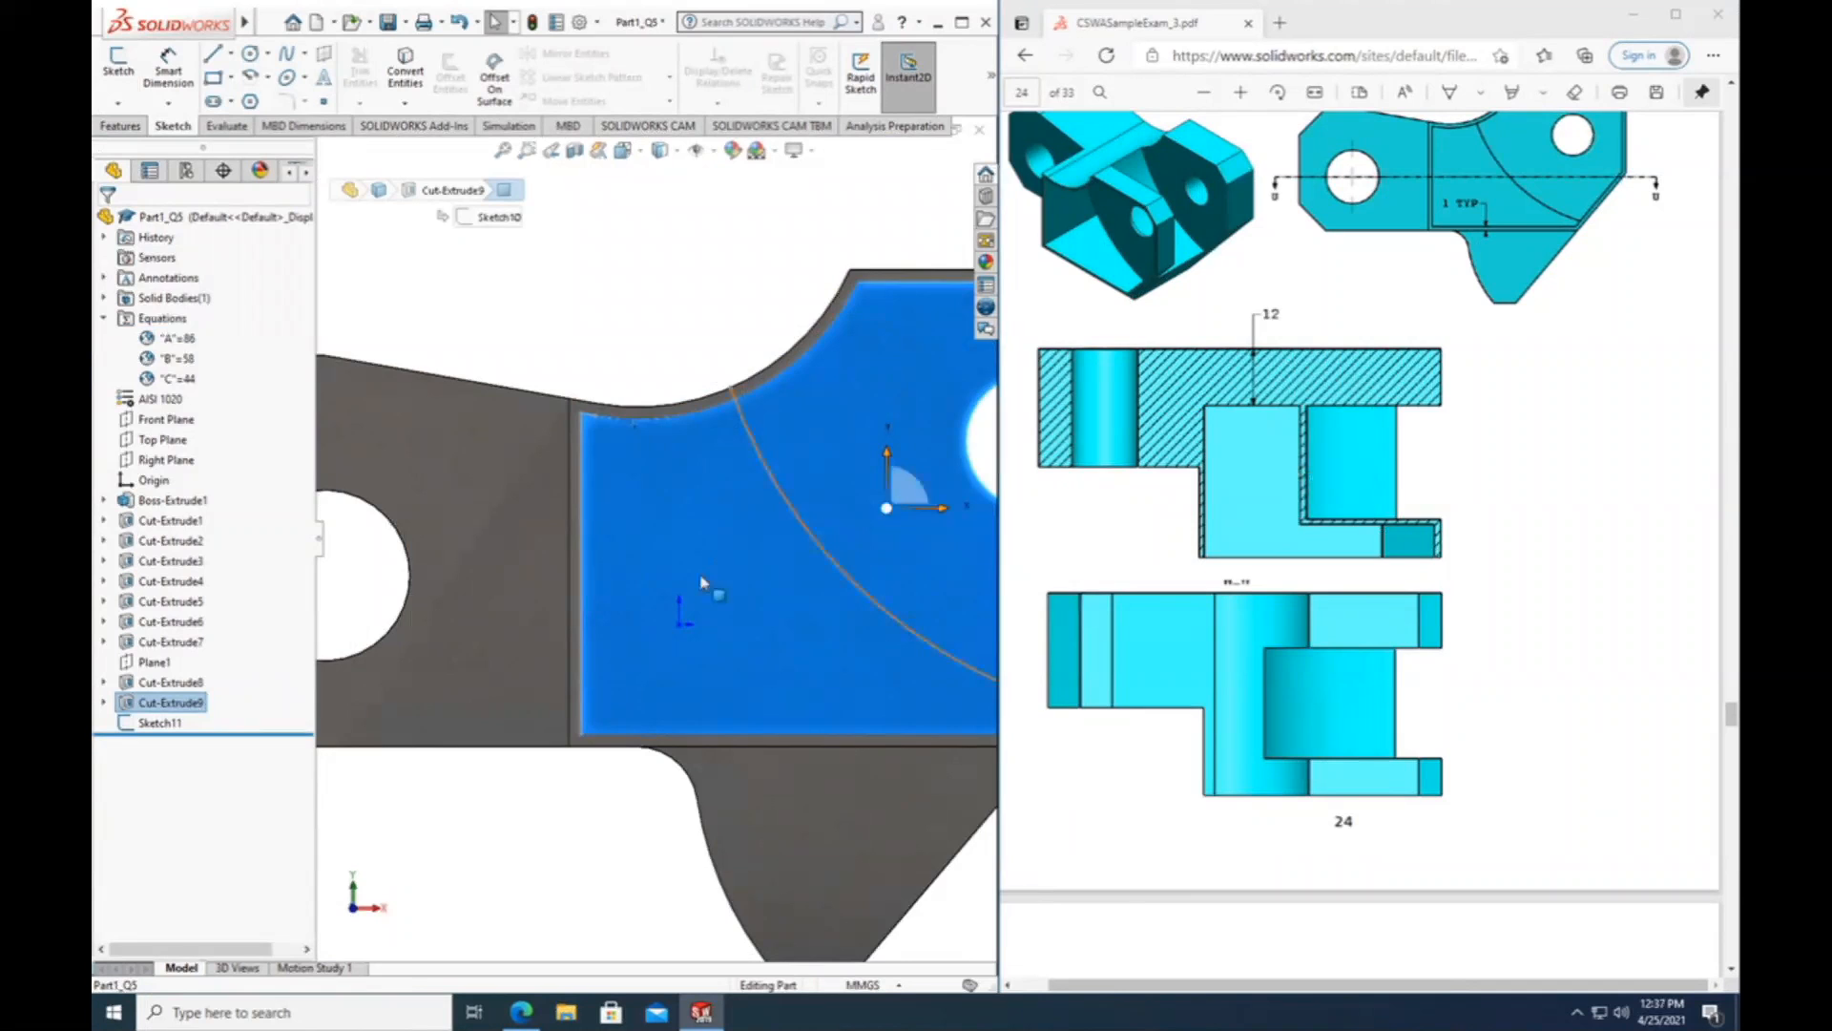
# Reopen the sketch of converted pocket edges for editing.
pyautogui.click(810, 527)
pyautogui.click(808, 538)
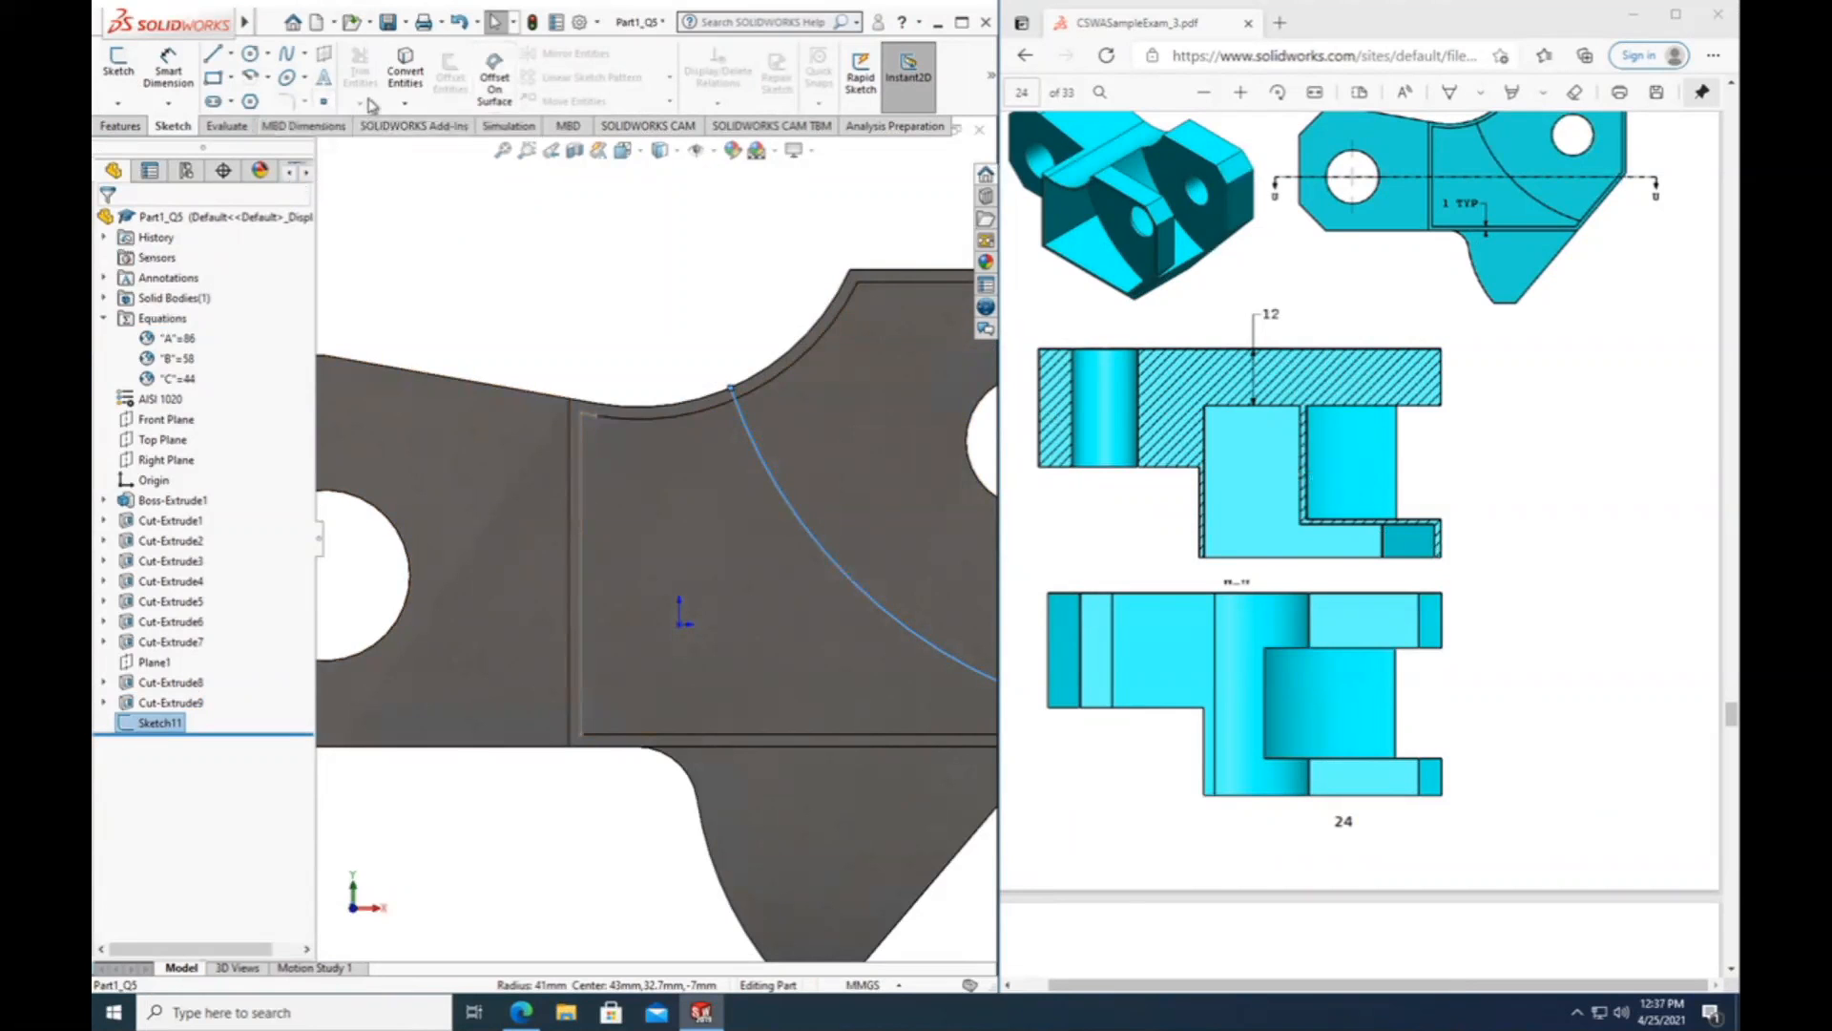
pyautogui.scroll(3, 668, 439)
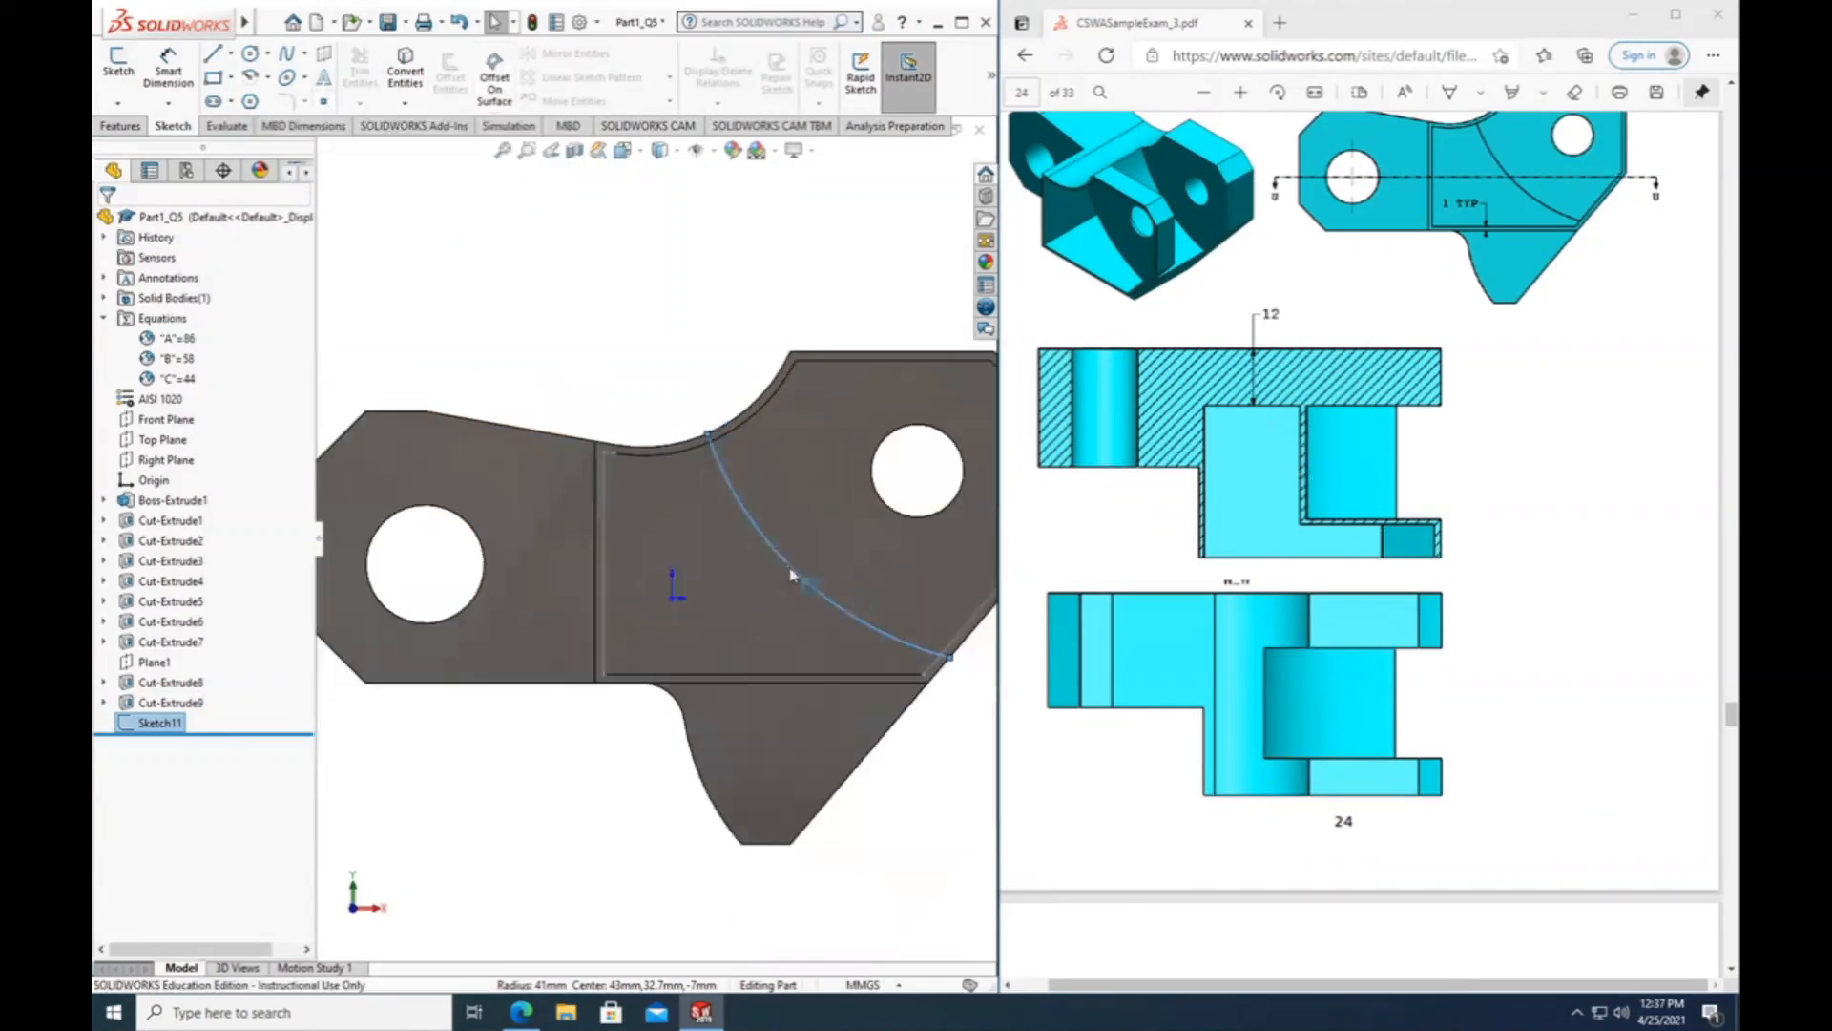
pyautogui.scroll(-1, 790, 574)
pyautogui.click(630, 325)
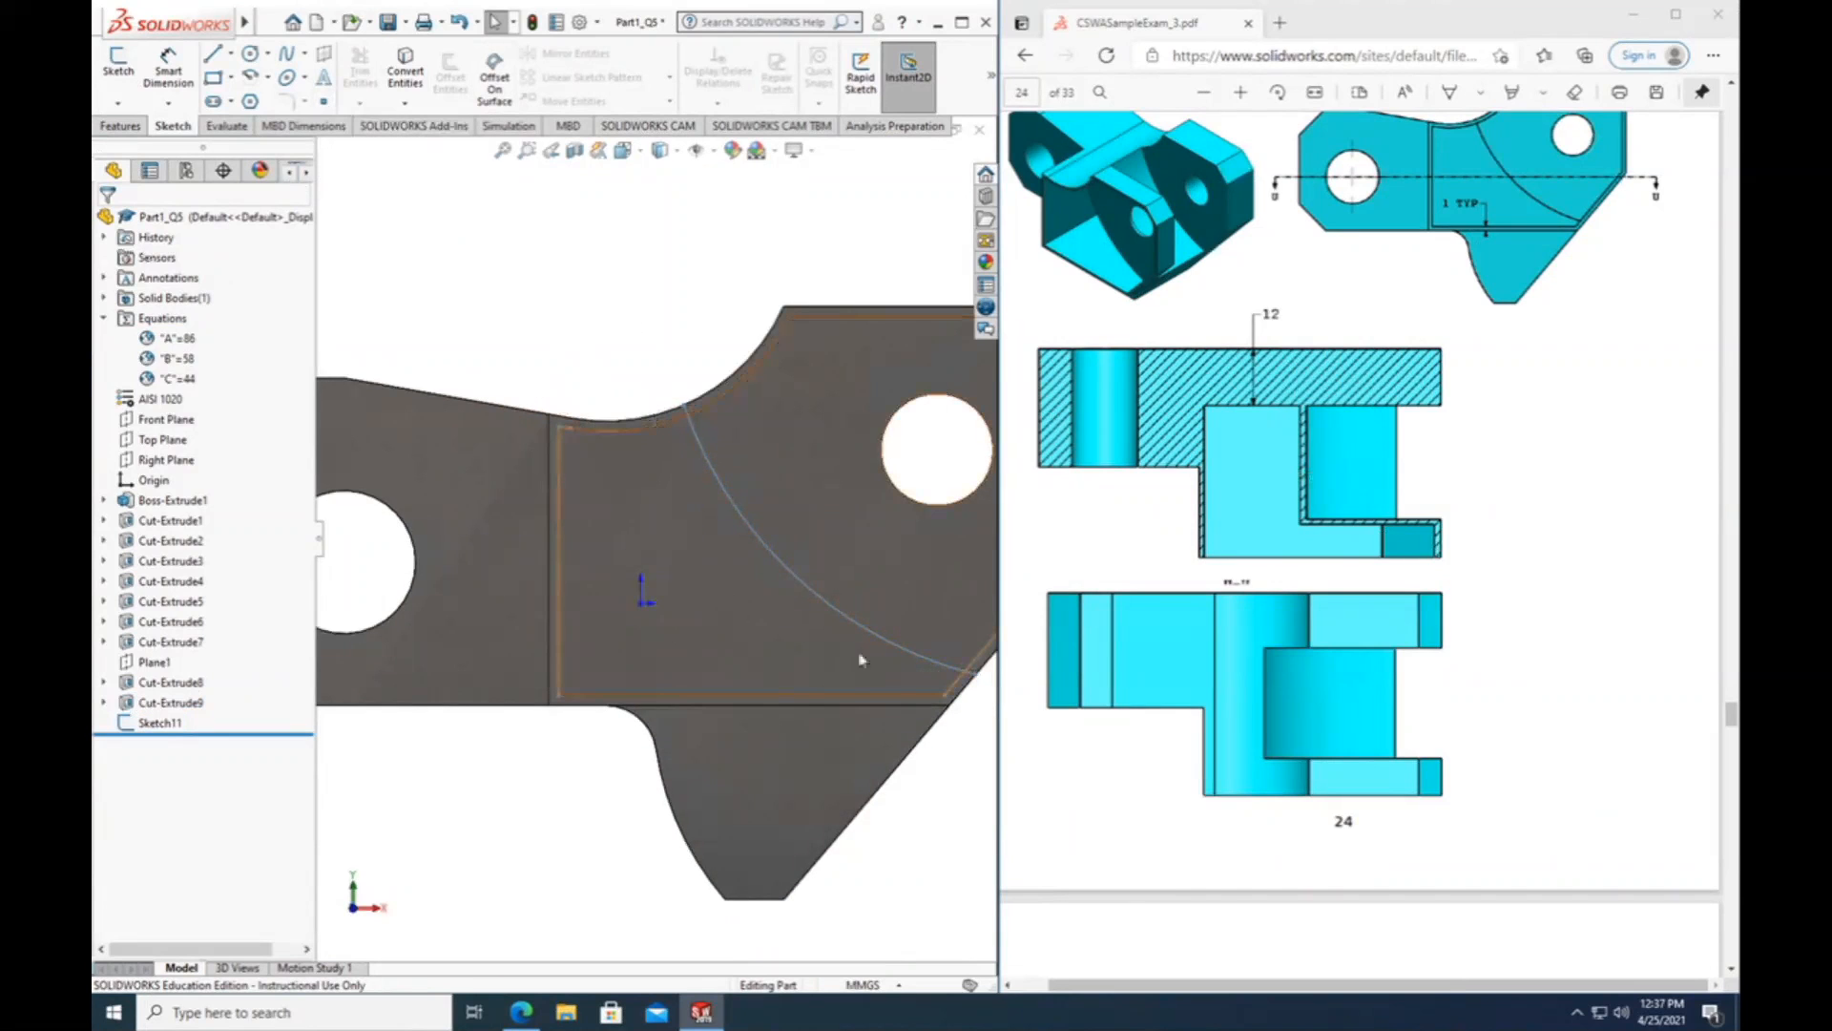
pyautogui.scroll(1, 859, 660)
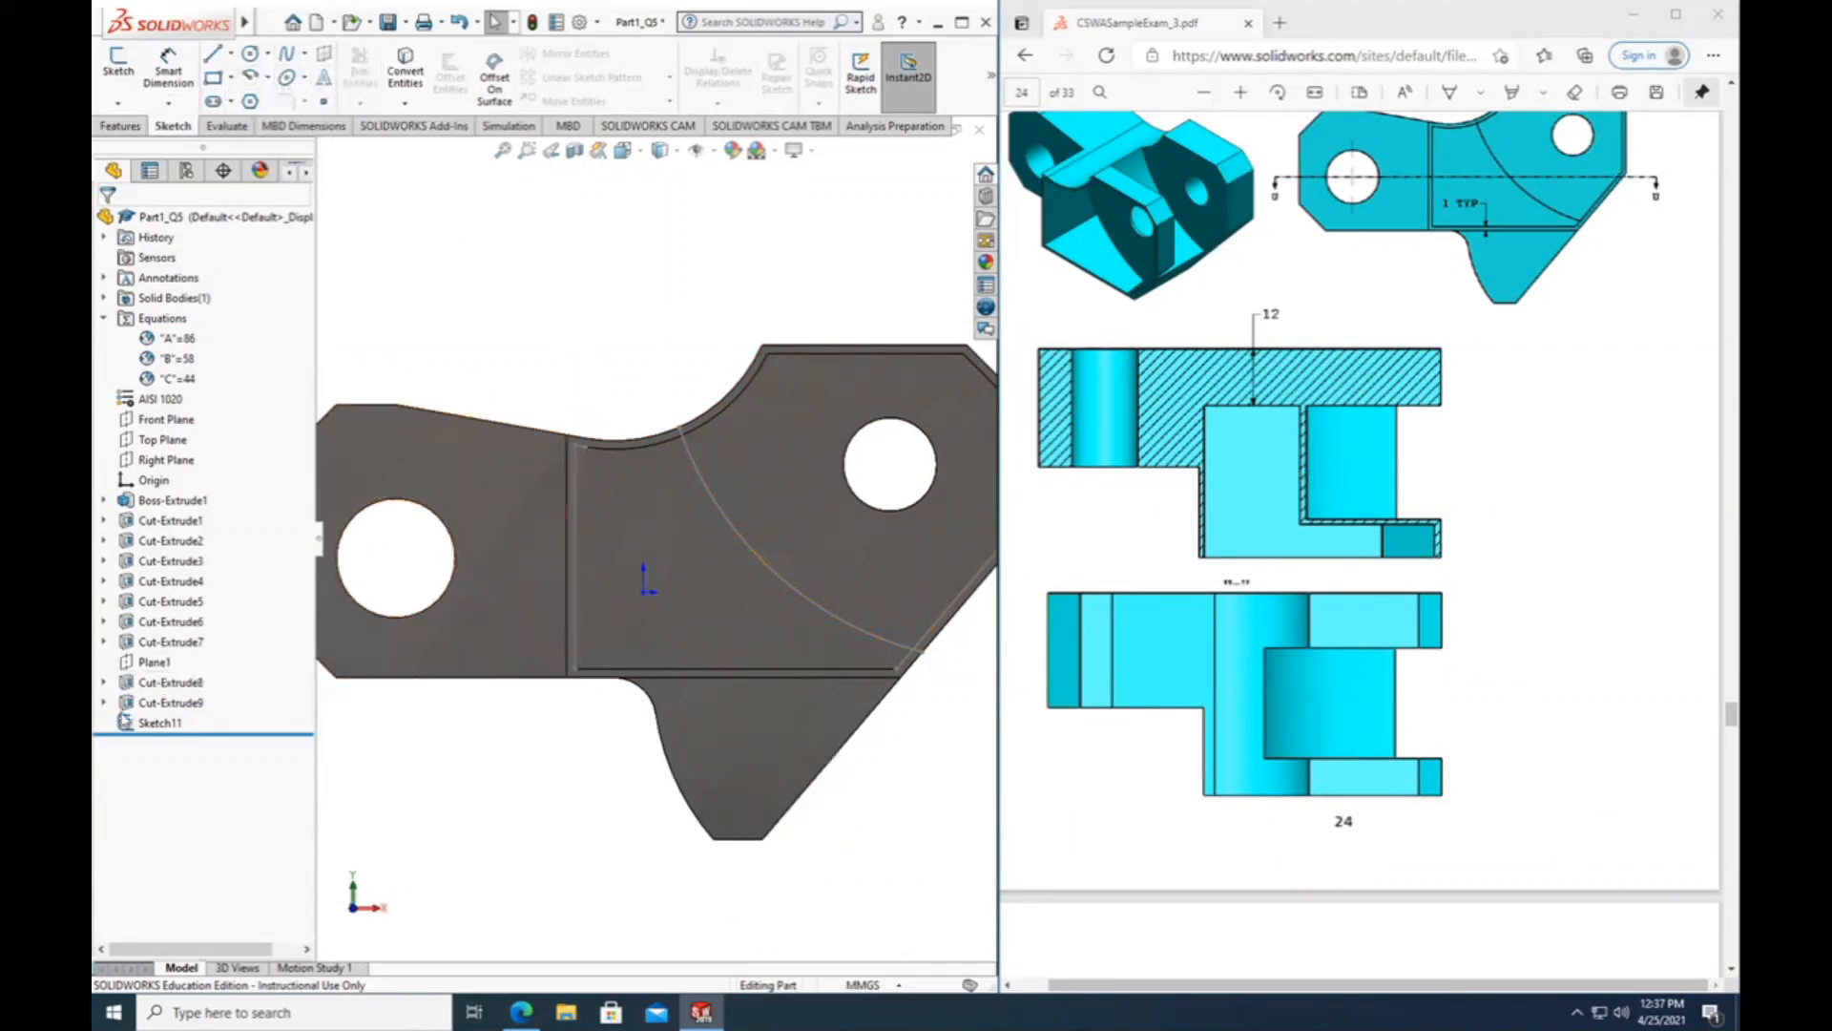
pyautogui.click(159, 723)
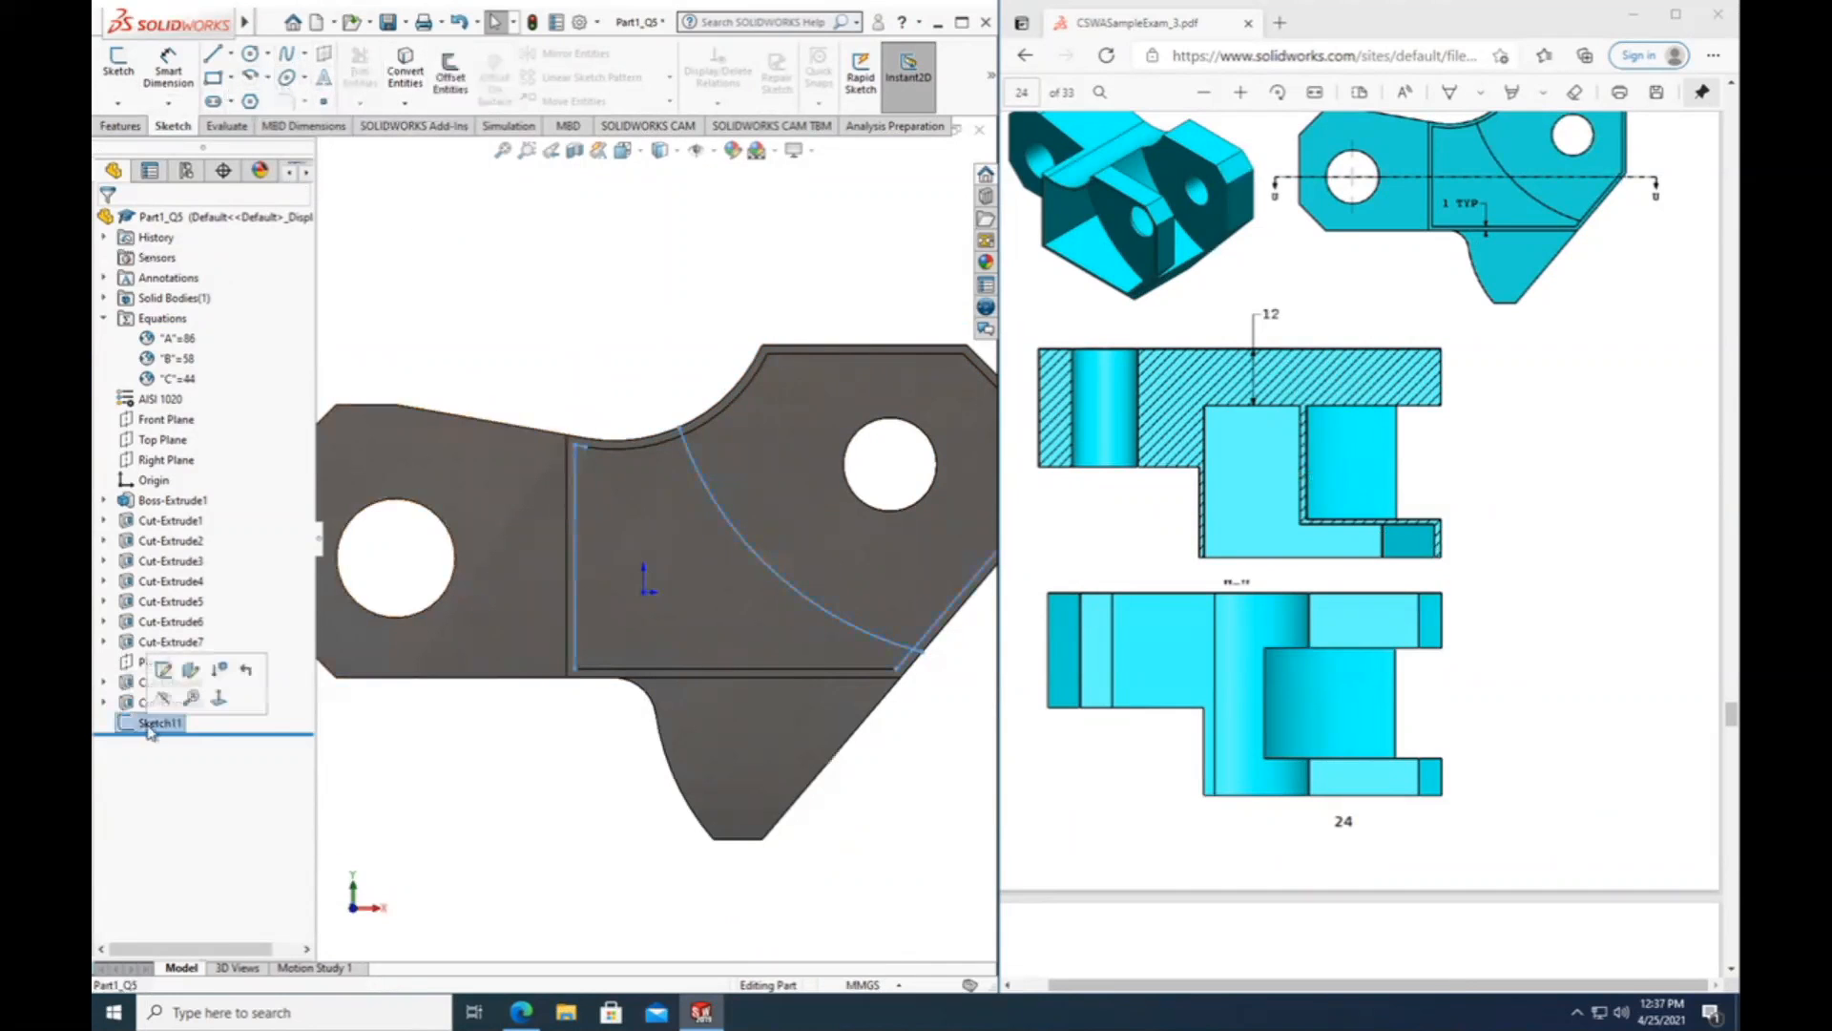
pyautogui.click(163, 673)
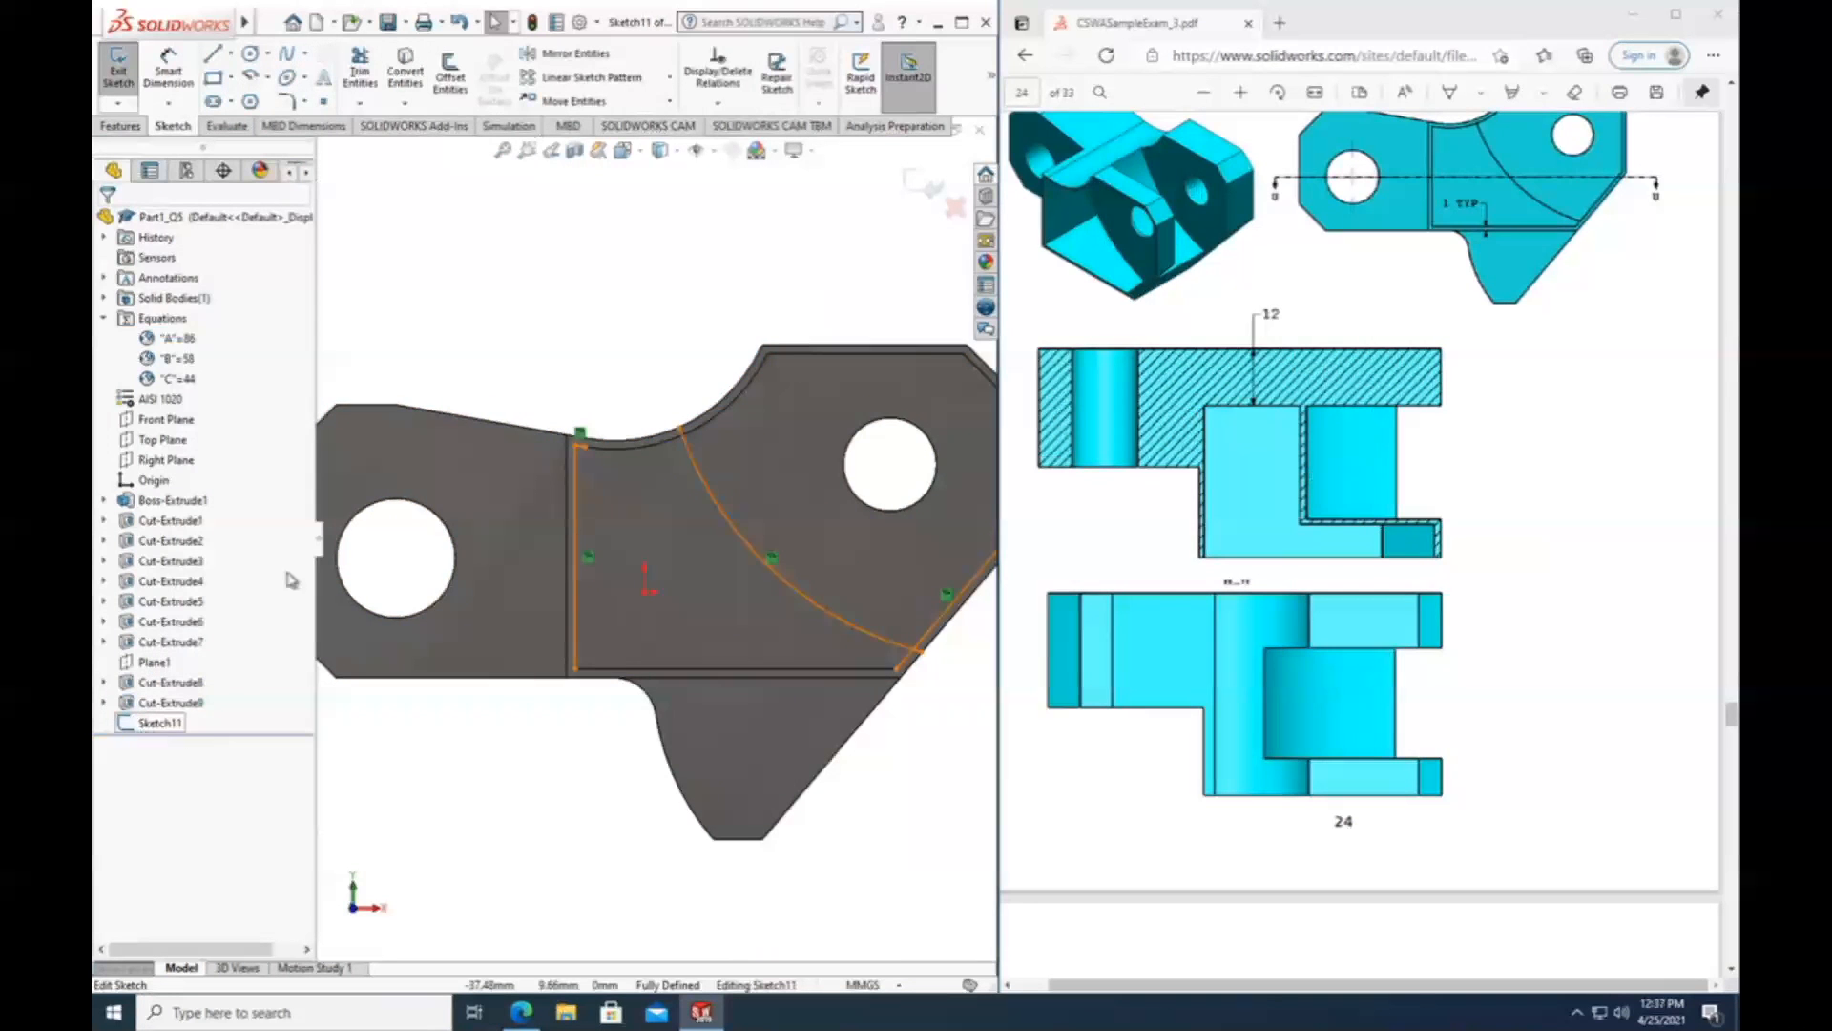
# Try to power-trim the converted arc's end near the concave wall, and undo the trim.
pyautogui.click(360, 68)
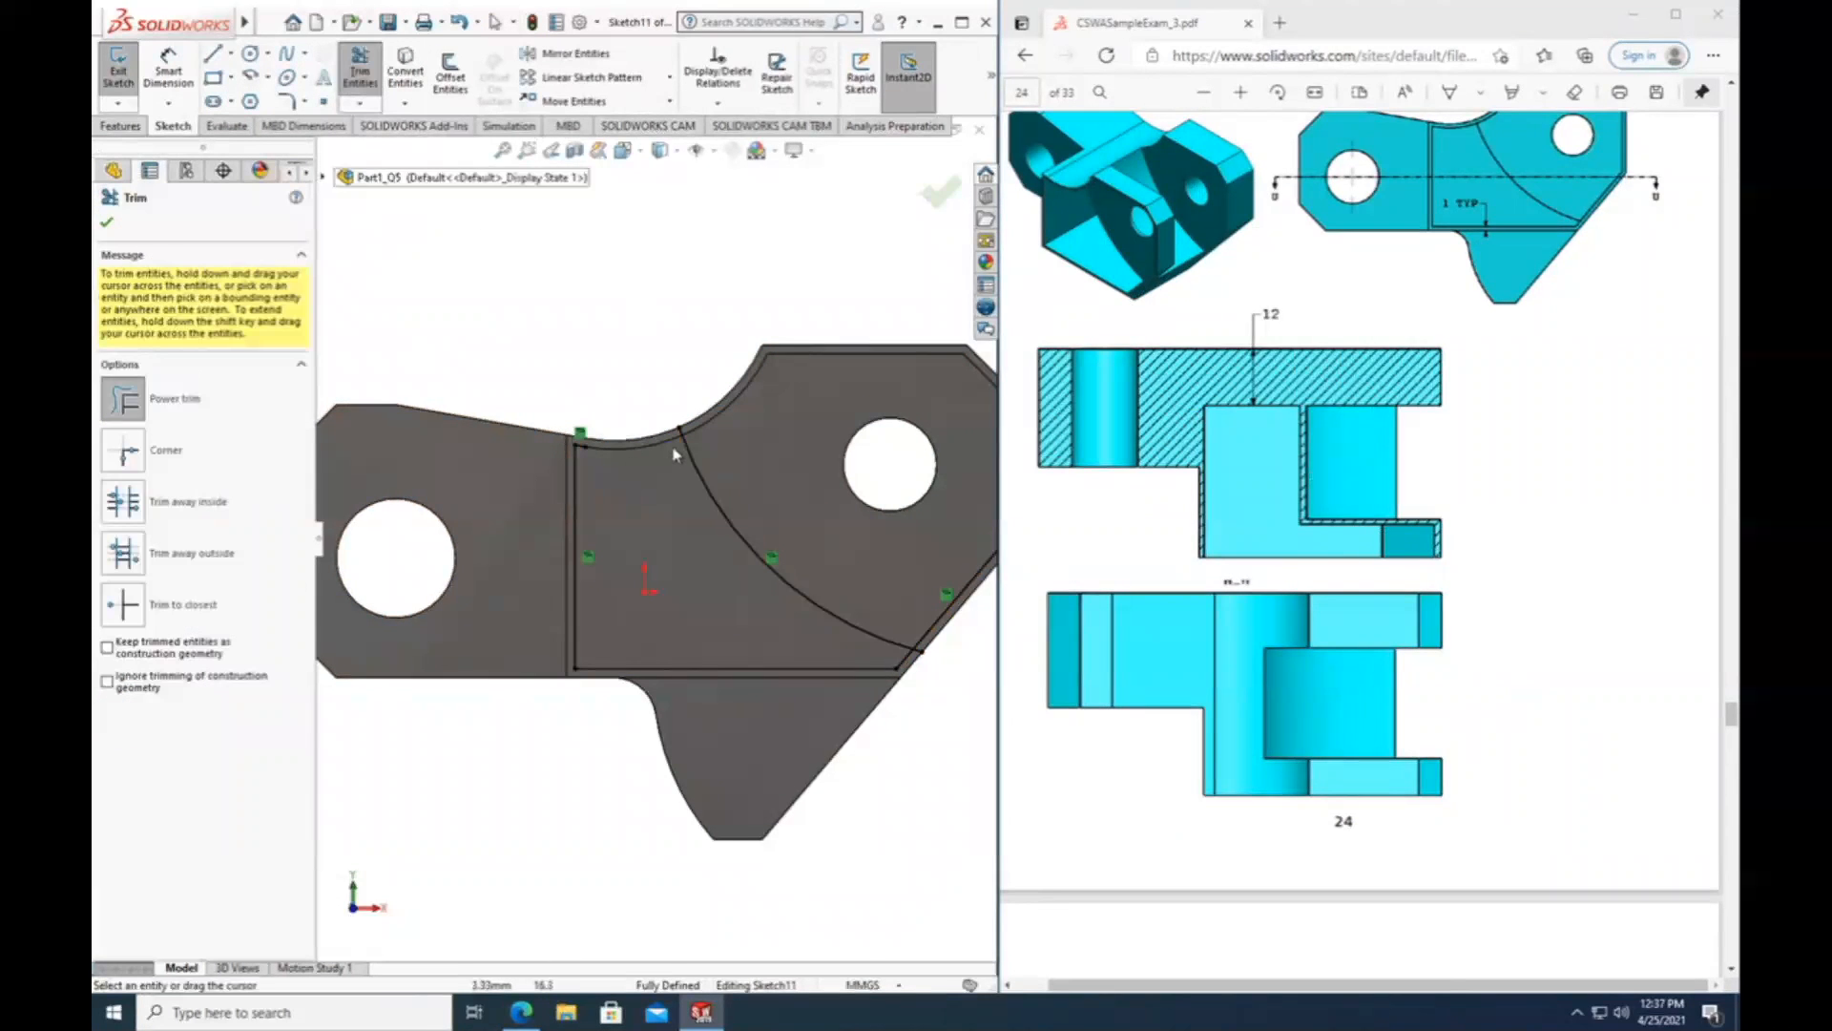
pyautogui.scroll(-5, 674, 454)
pyautogui.moveTo(663, 468); pyautogui.dragTo(635, 477)
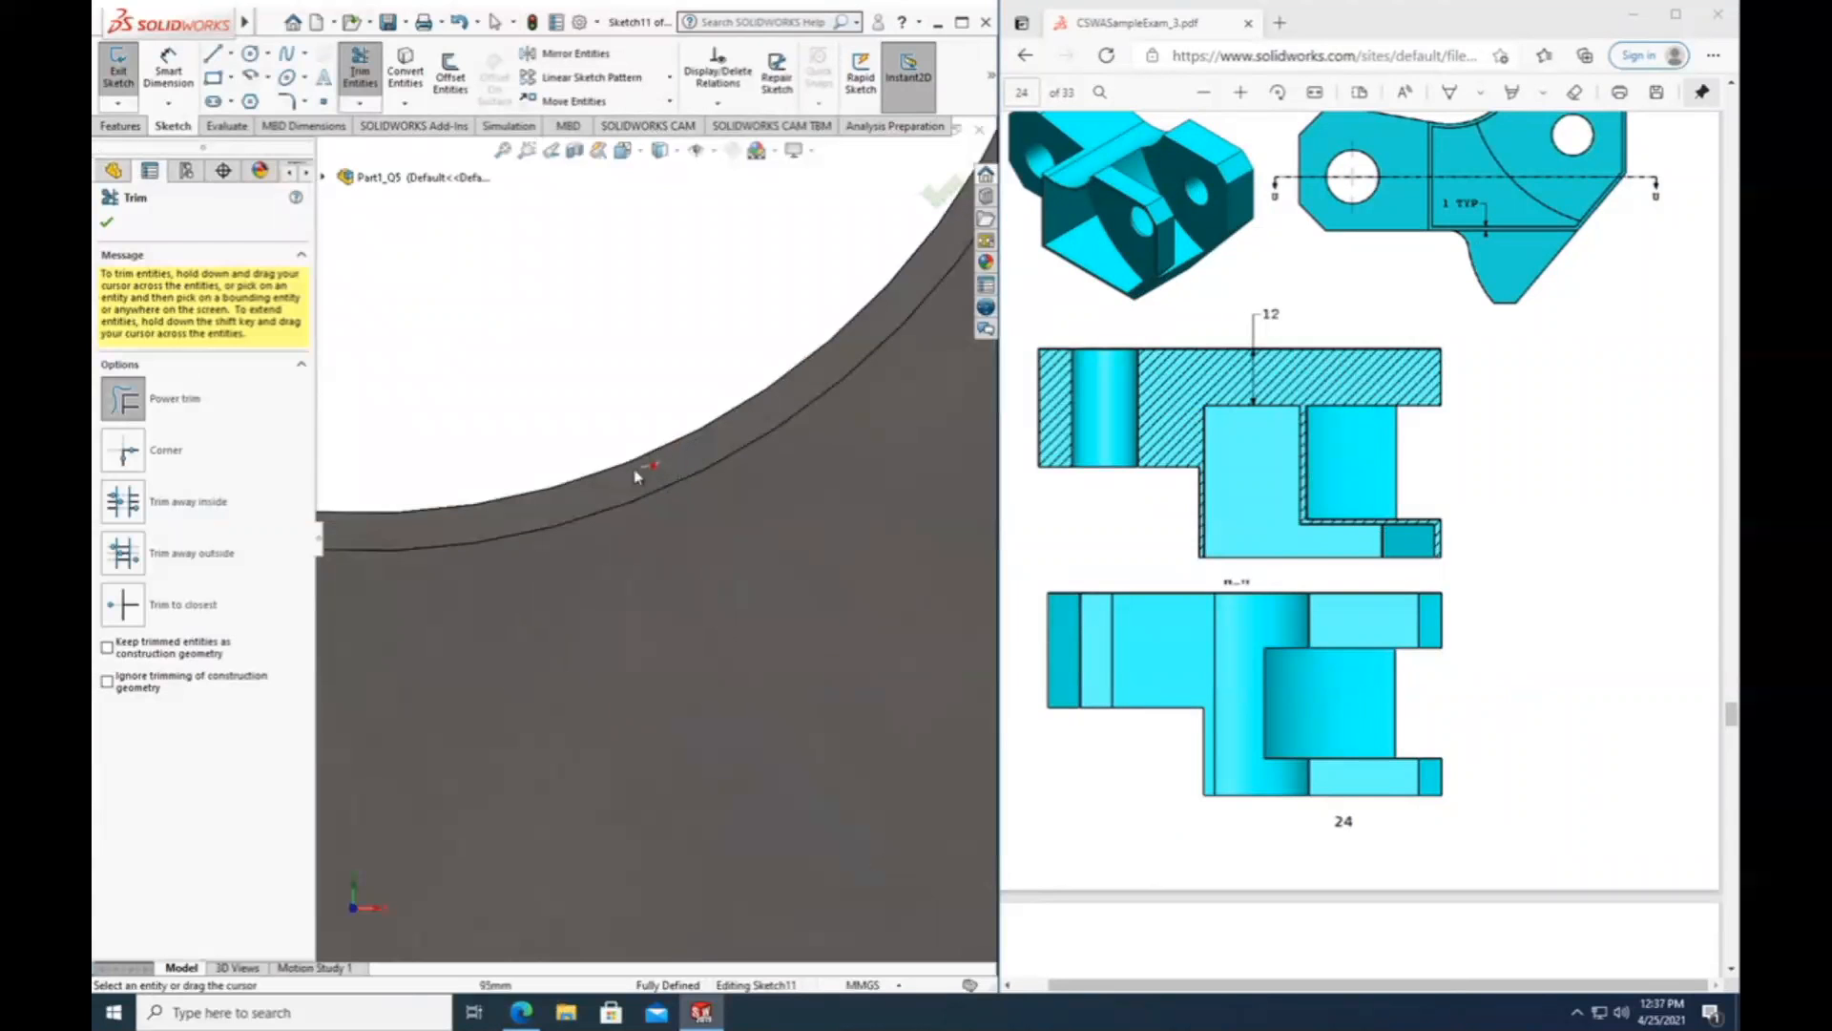
pyautogui.click(459, 21)
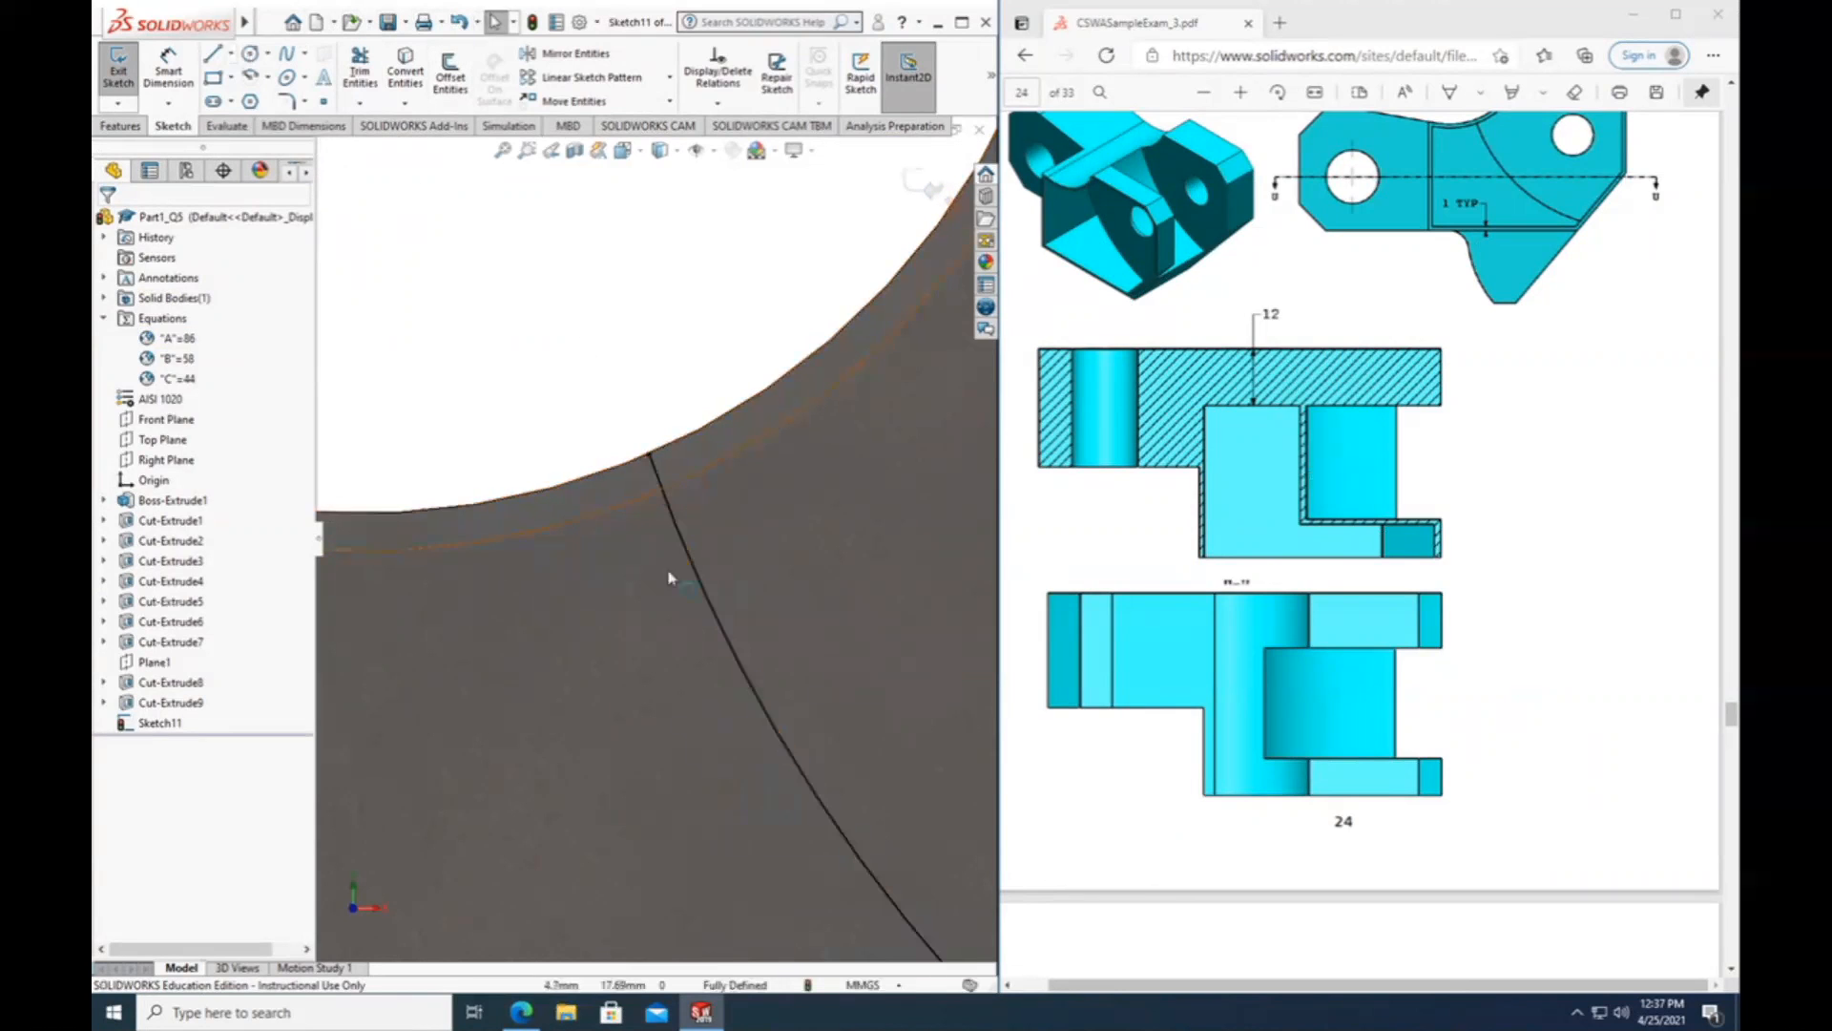
# Convert the pocket's concave inner edge into the sketch.
pyautogui.scroll(3, 696, 630)
pyautogui.click(404, 72)
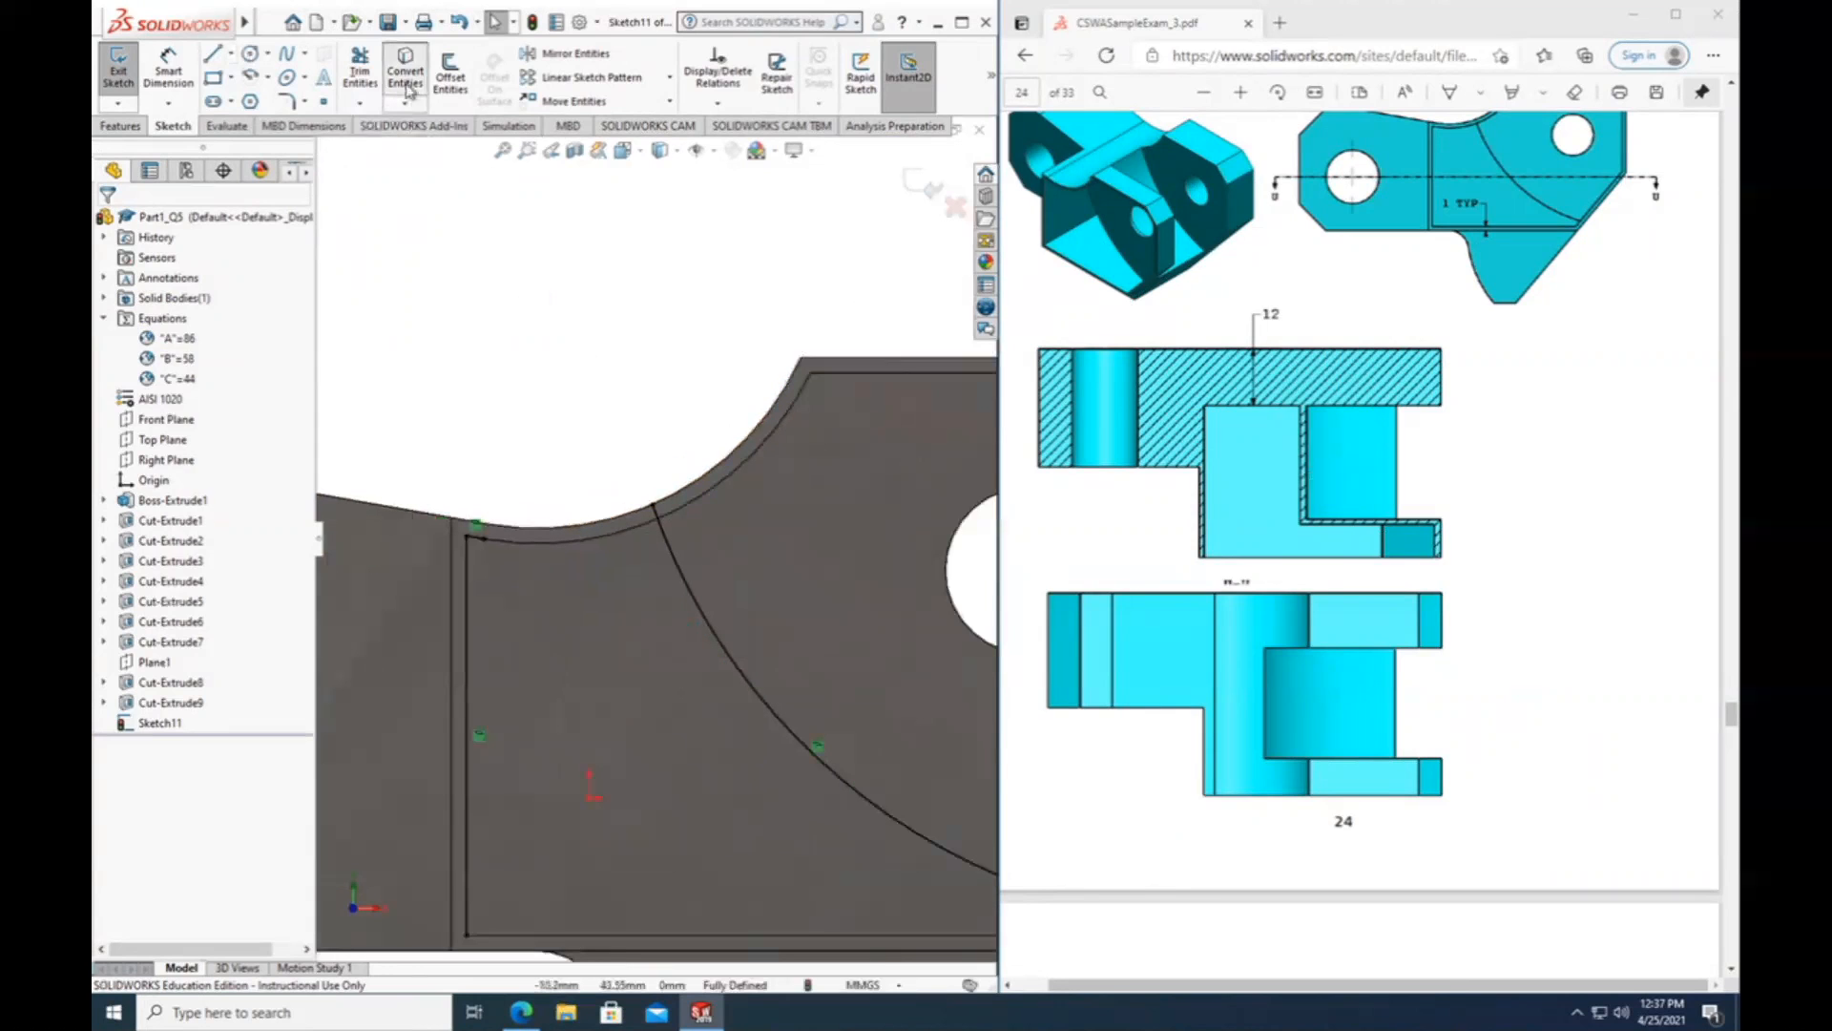
pyautogui.click(590, 543)
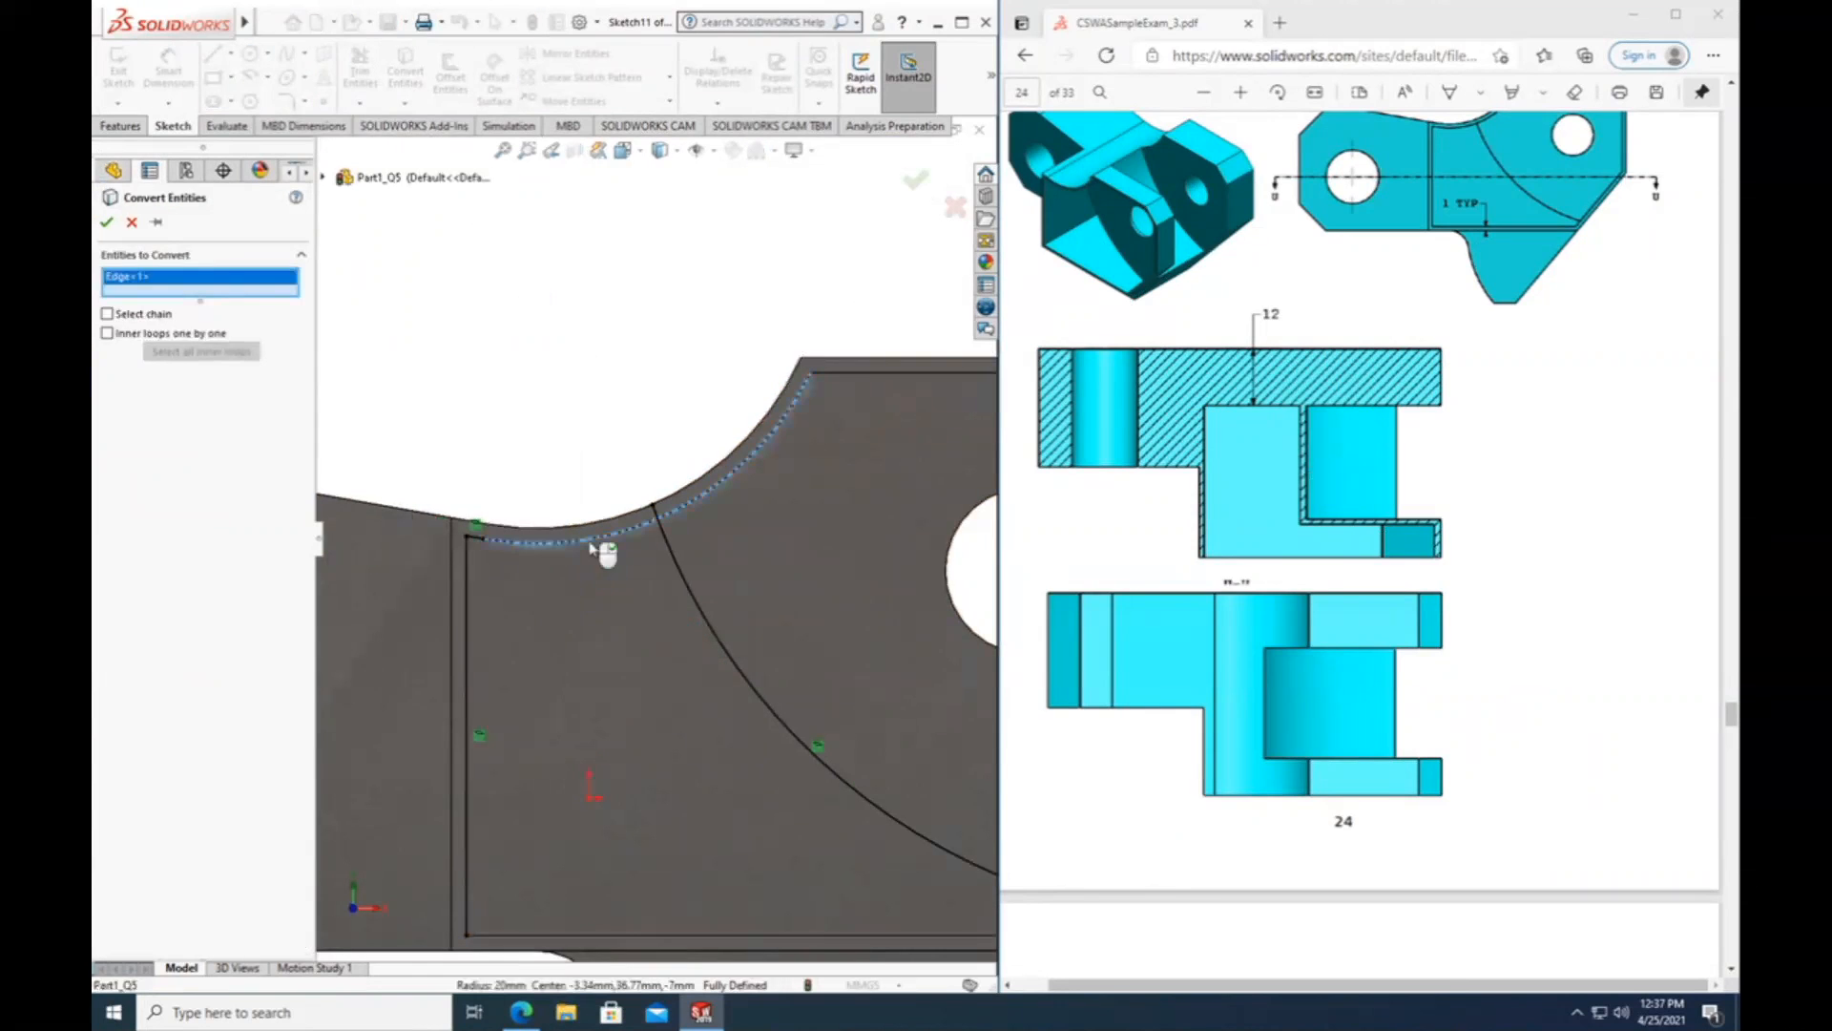
pyautogui.click(108, 223)
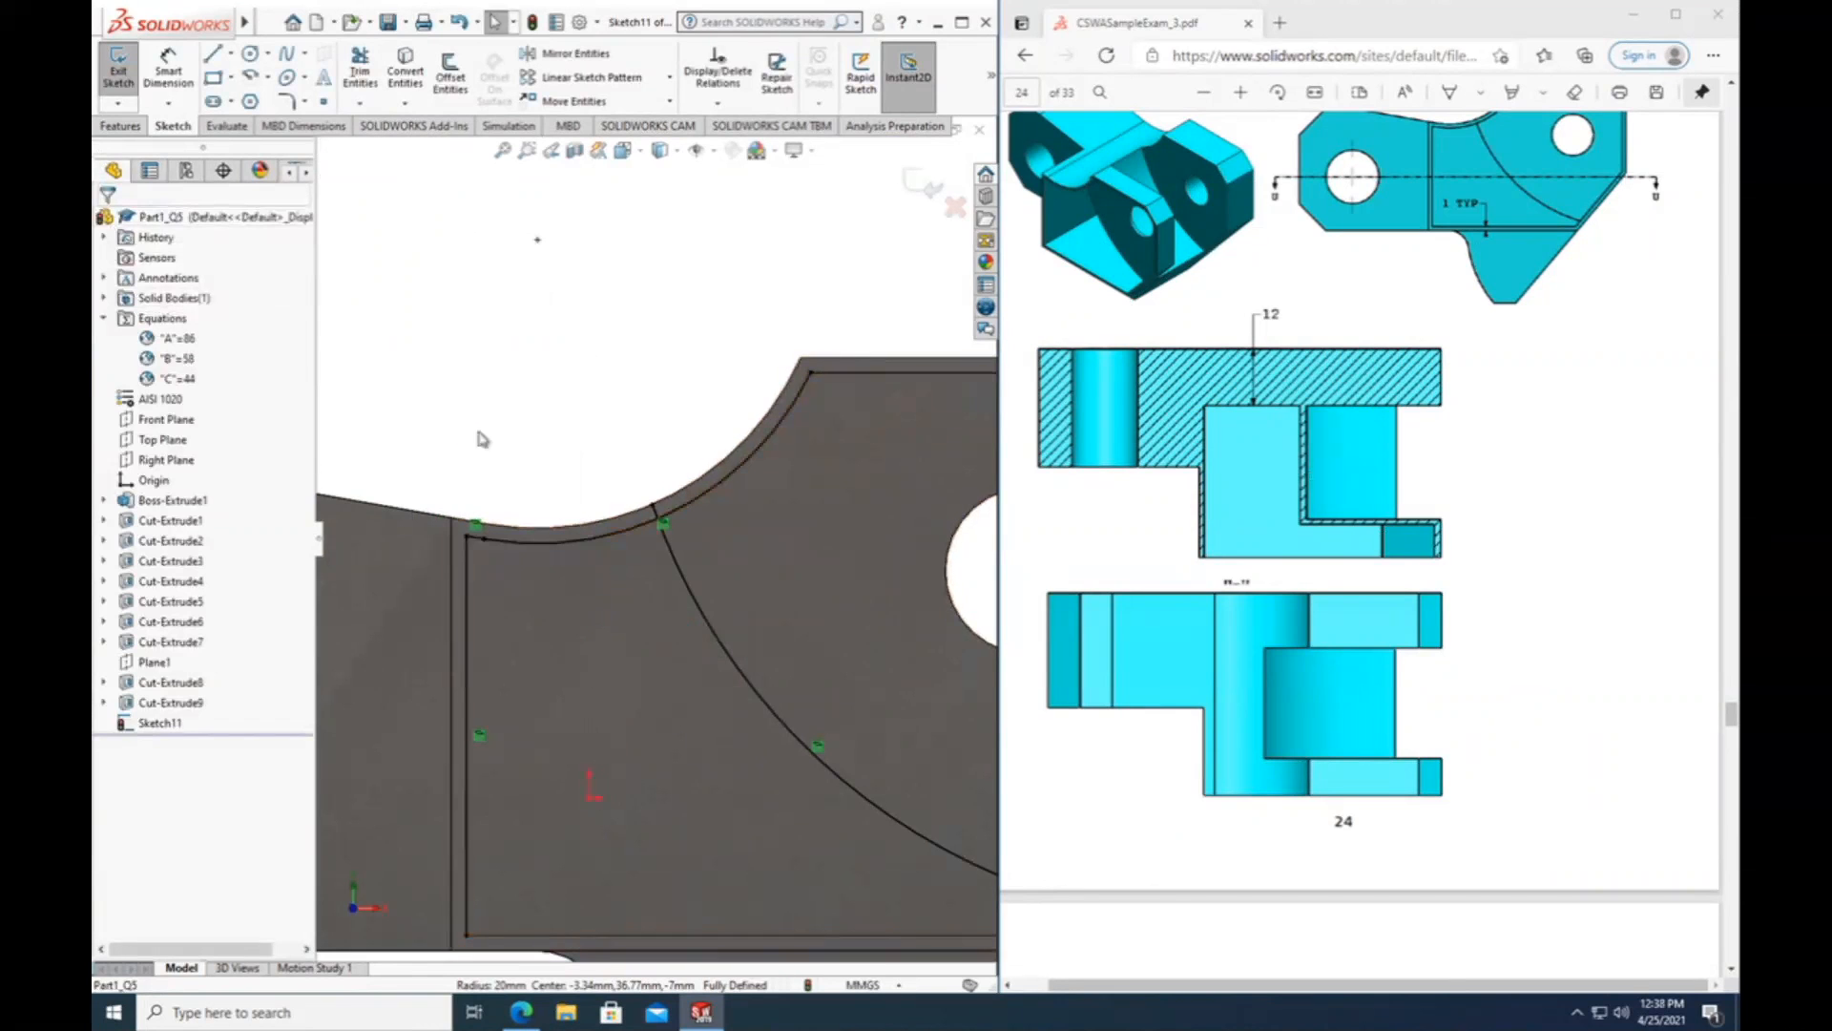
# Convert the pocket's long straight lower edge into the sketch.
pyautogui.scroll(2, 491, 404)
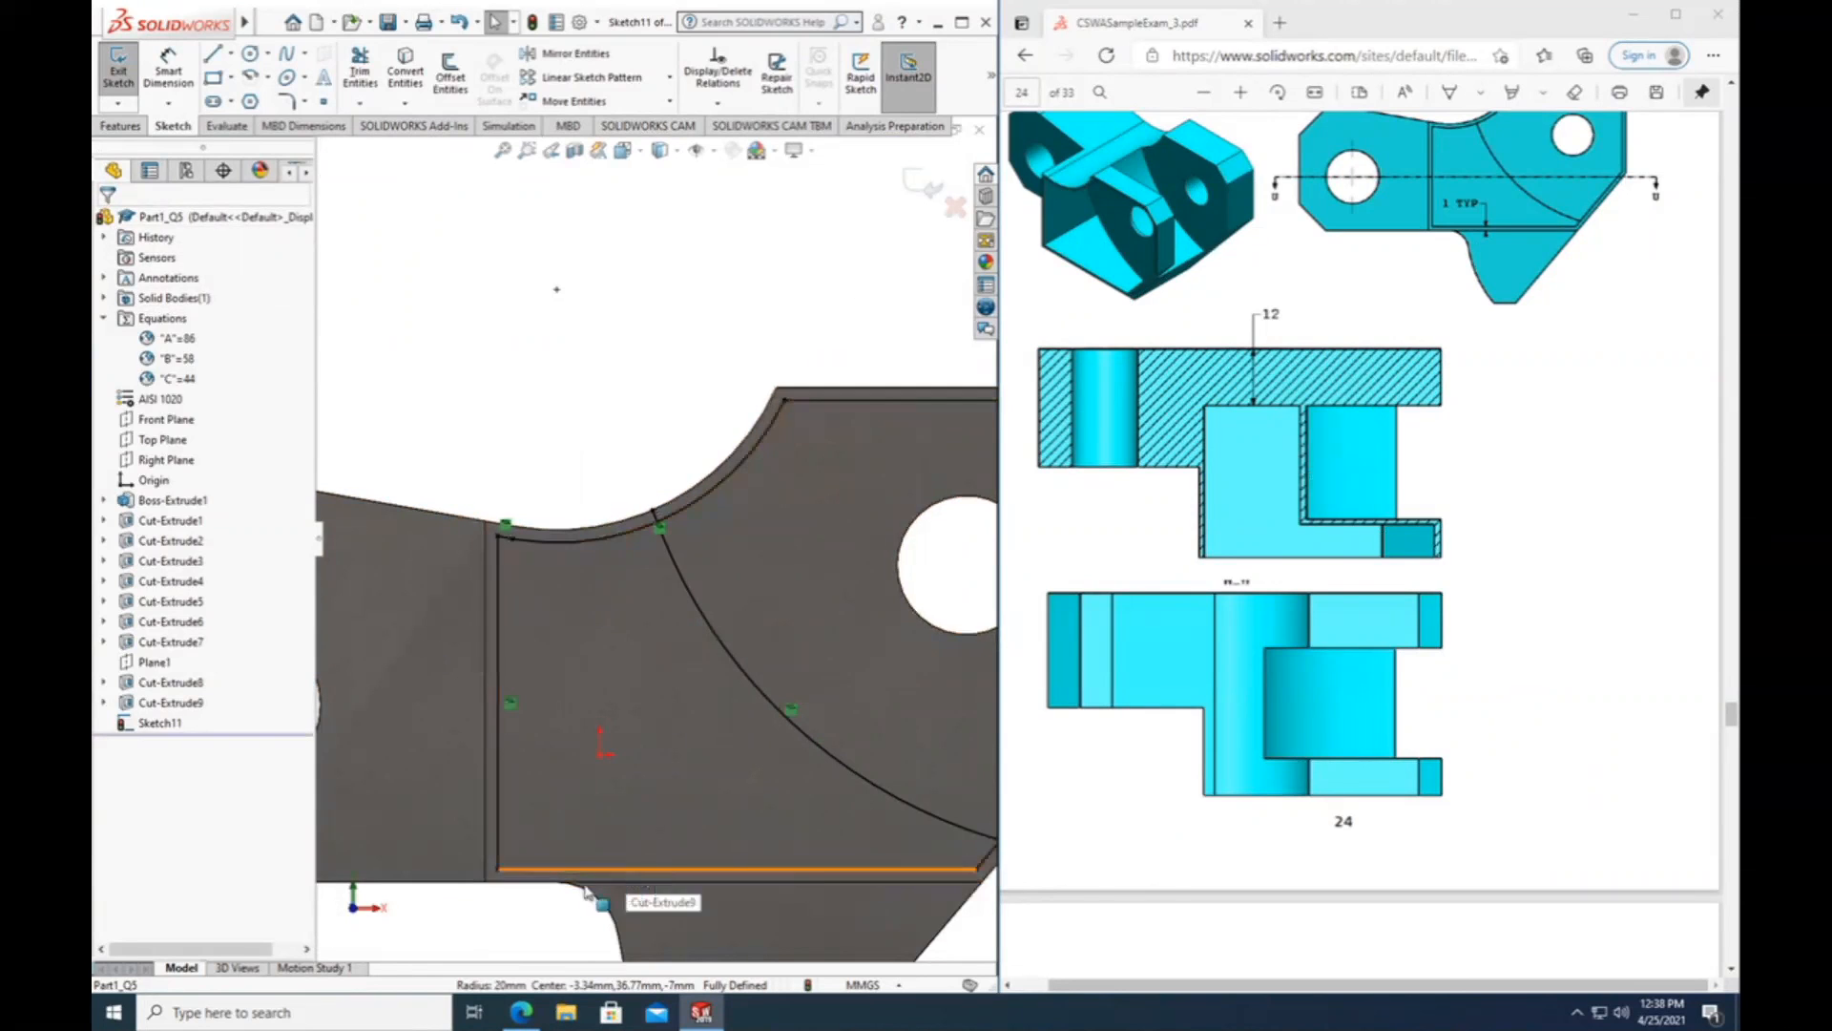
pyautogui.click(405, 72)
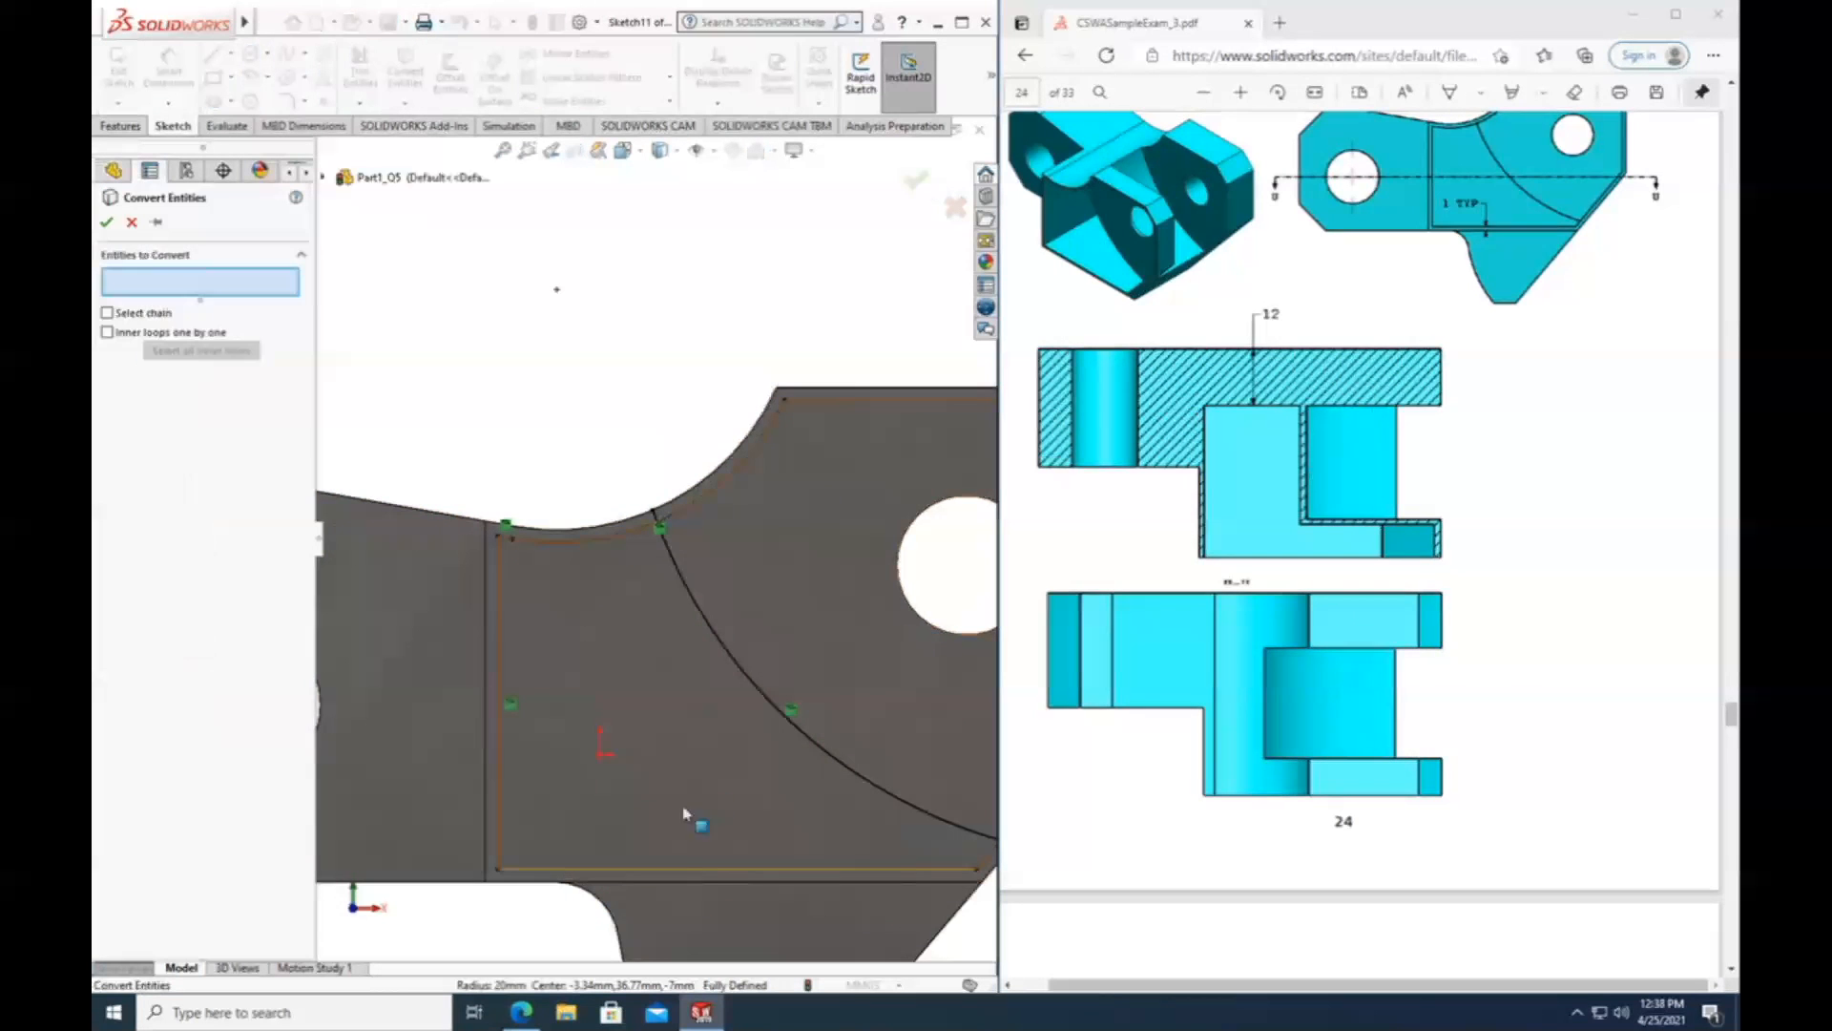
pyautogui.click(637, 870)
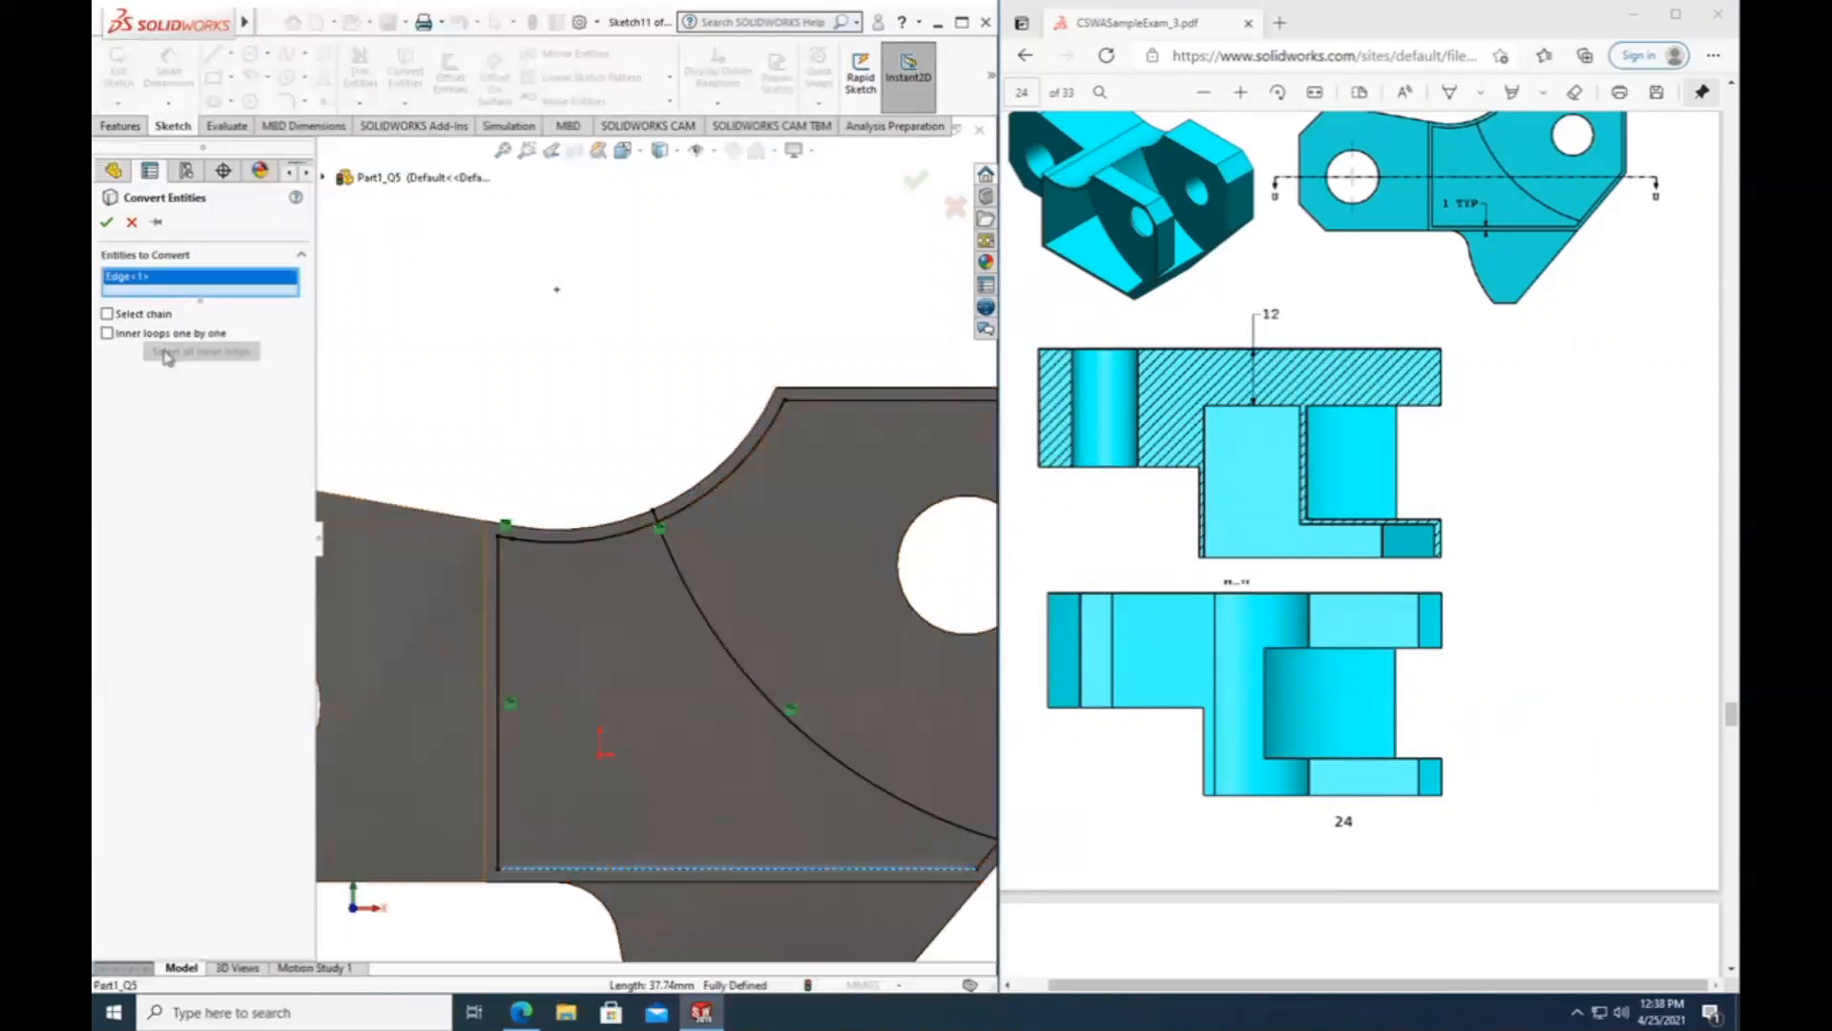
pyautogui.click(106, 220)
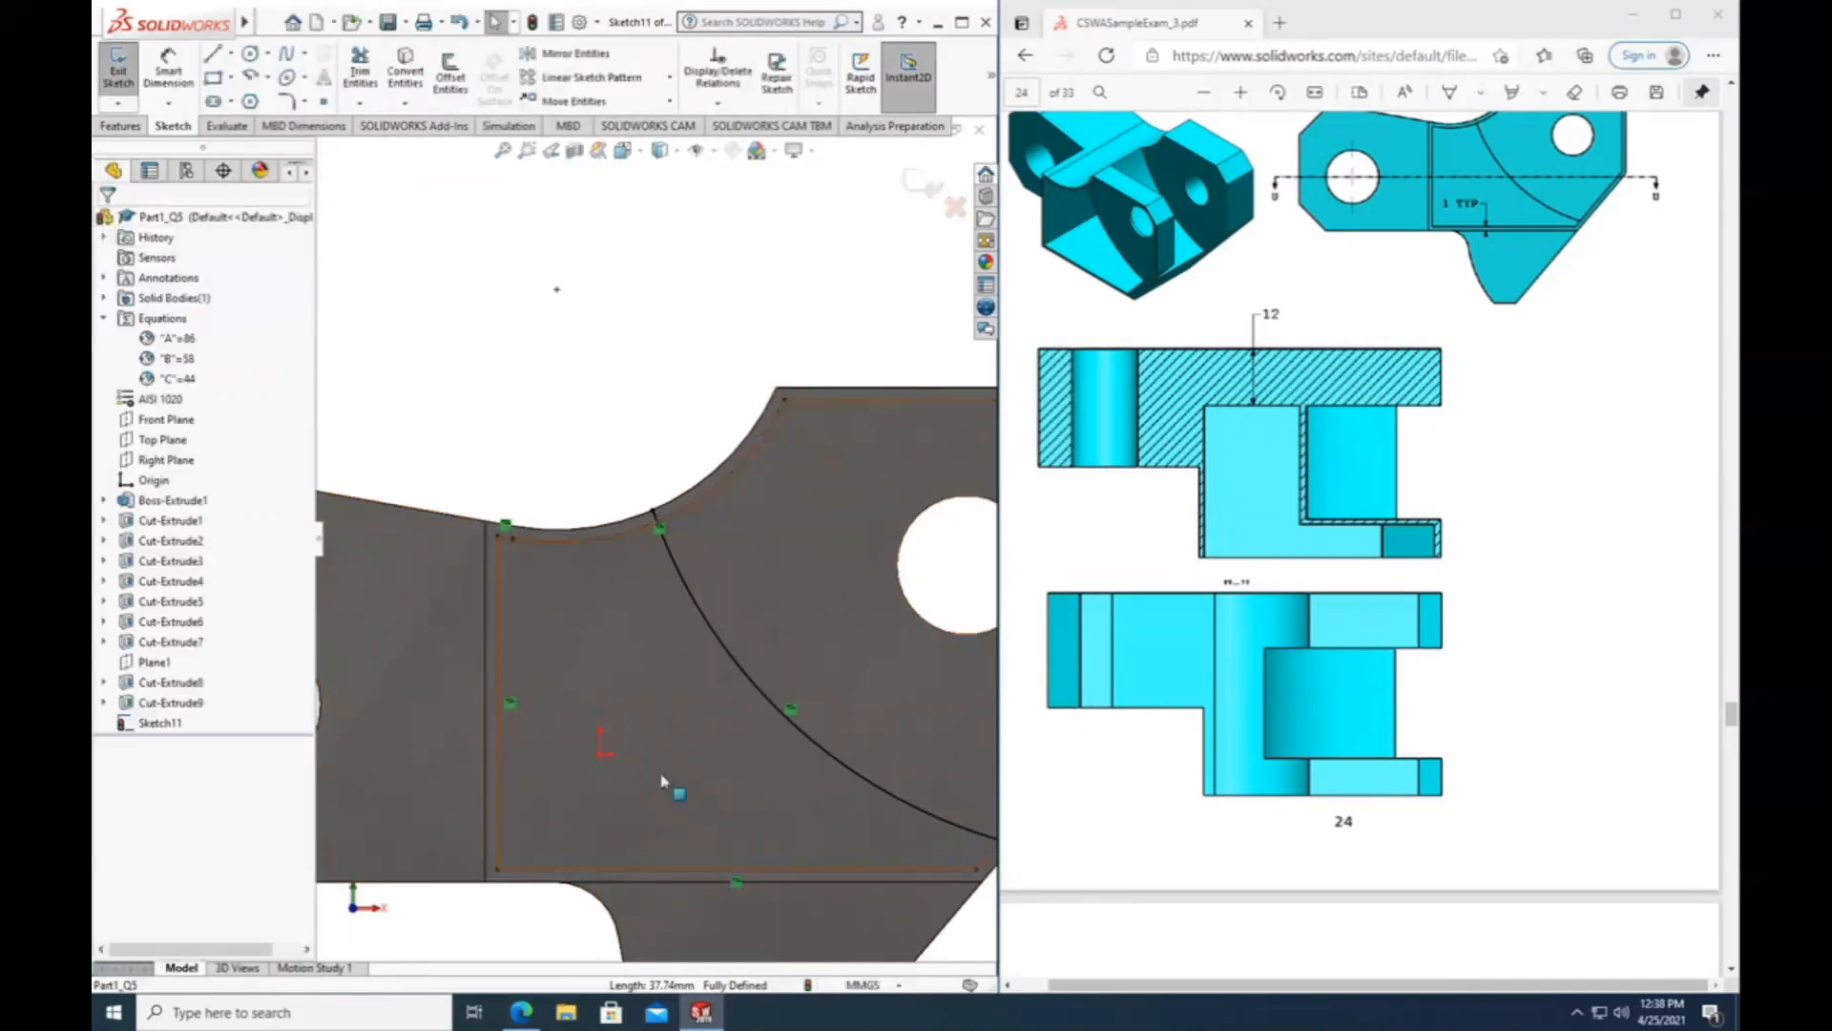
# Power-trim the arc's overhang past the concave edge and the part of the concave curve beyond the arc.
pyautogui.scroll(2, 916, 945)
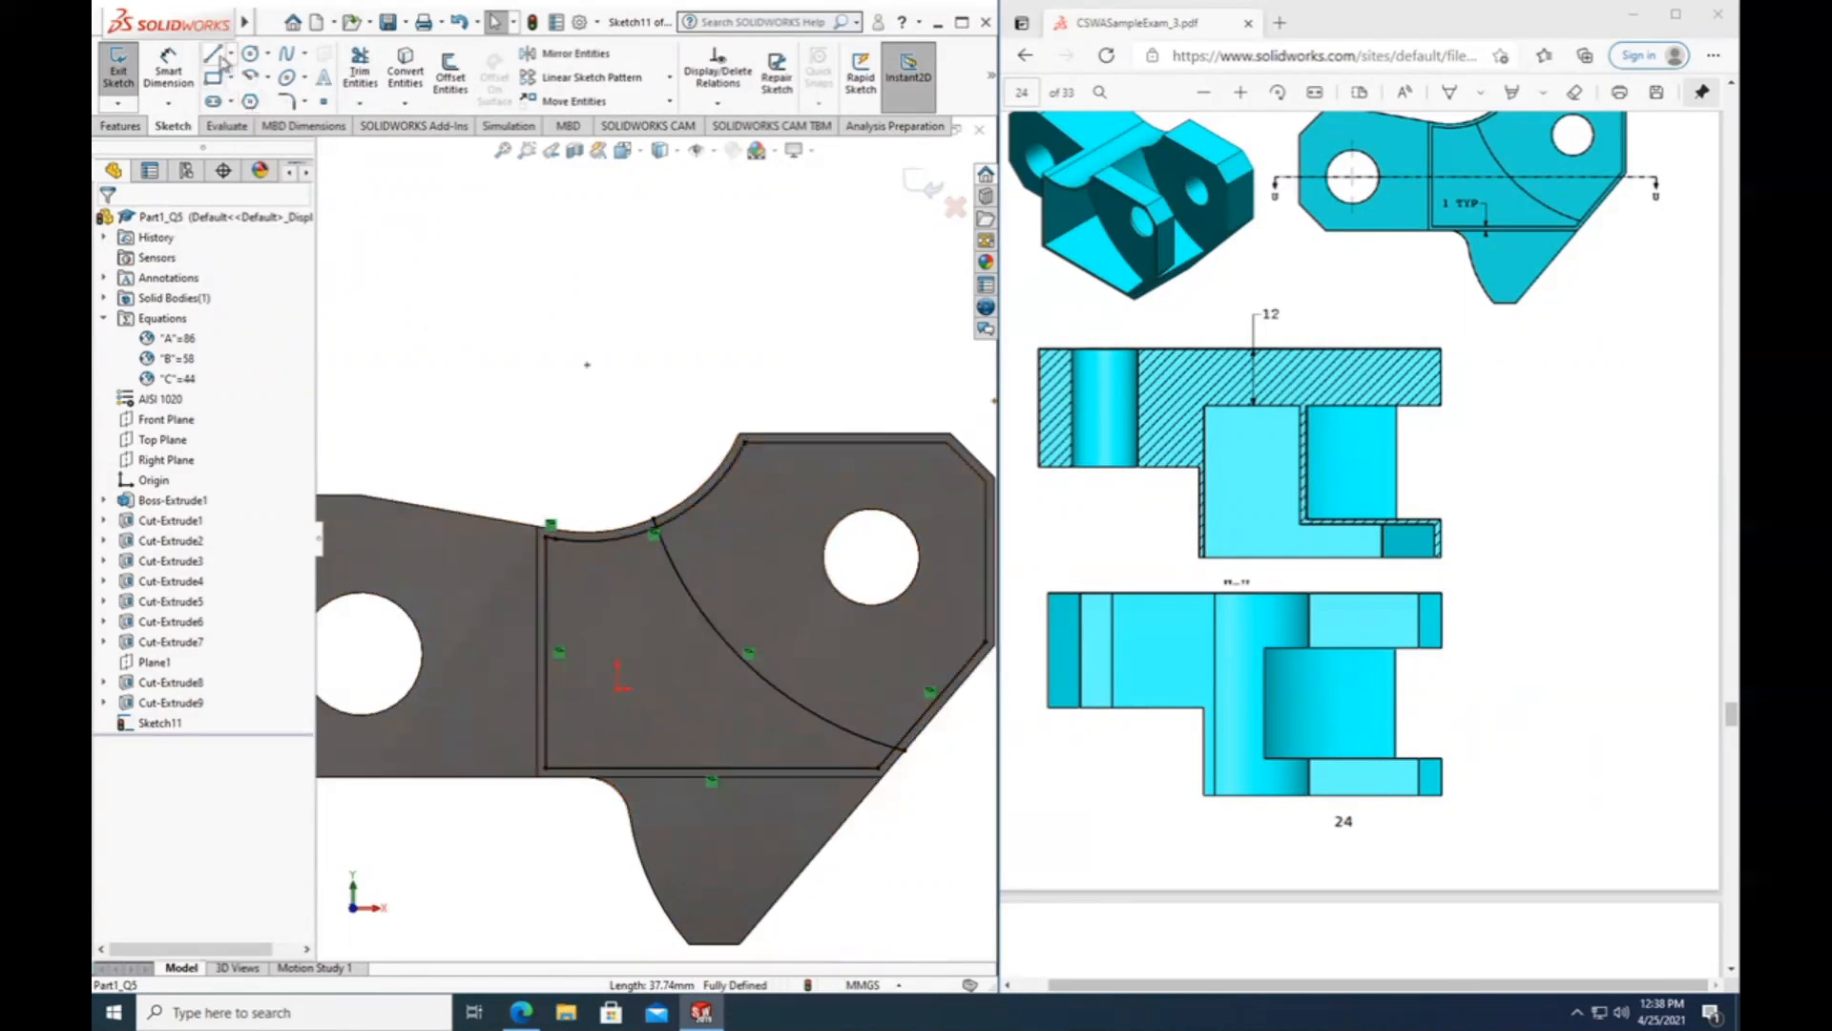
pyautogui.click(361, 70)
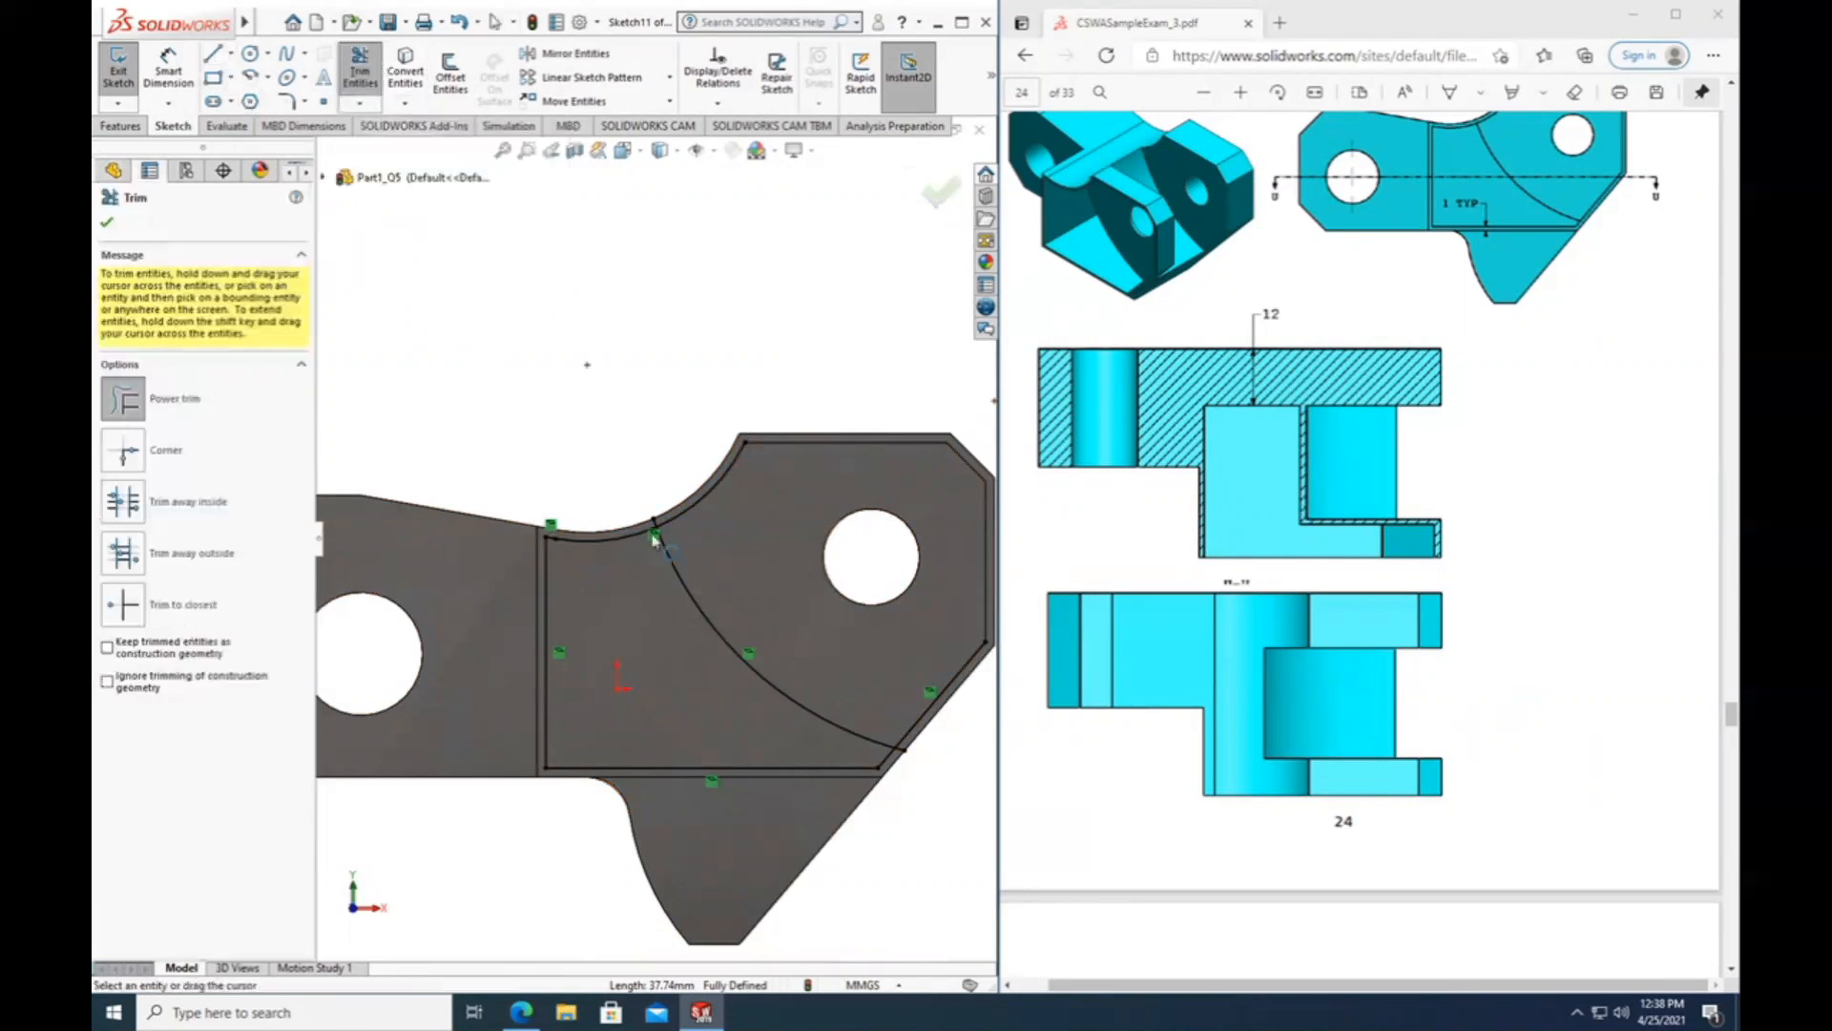
pyautogui.scroll(-5, 604, 528)
pyautogui.moveTo(632, 500); pyautogui.dragTo(665, 490)
pyautogui.moveTo(711, 426); pyautogui.dragTo(723, 426)
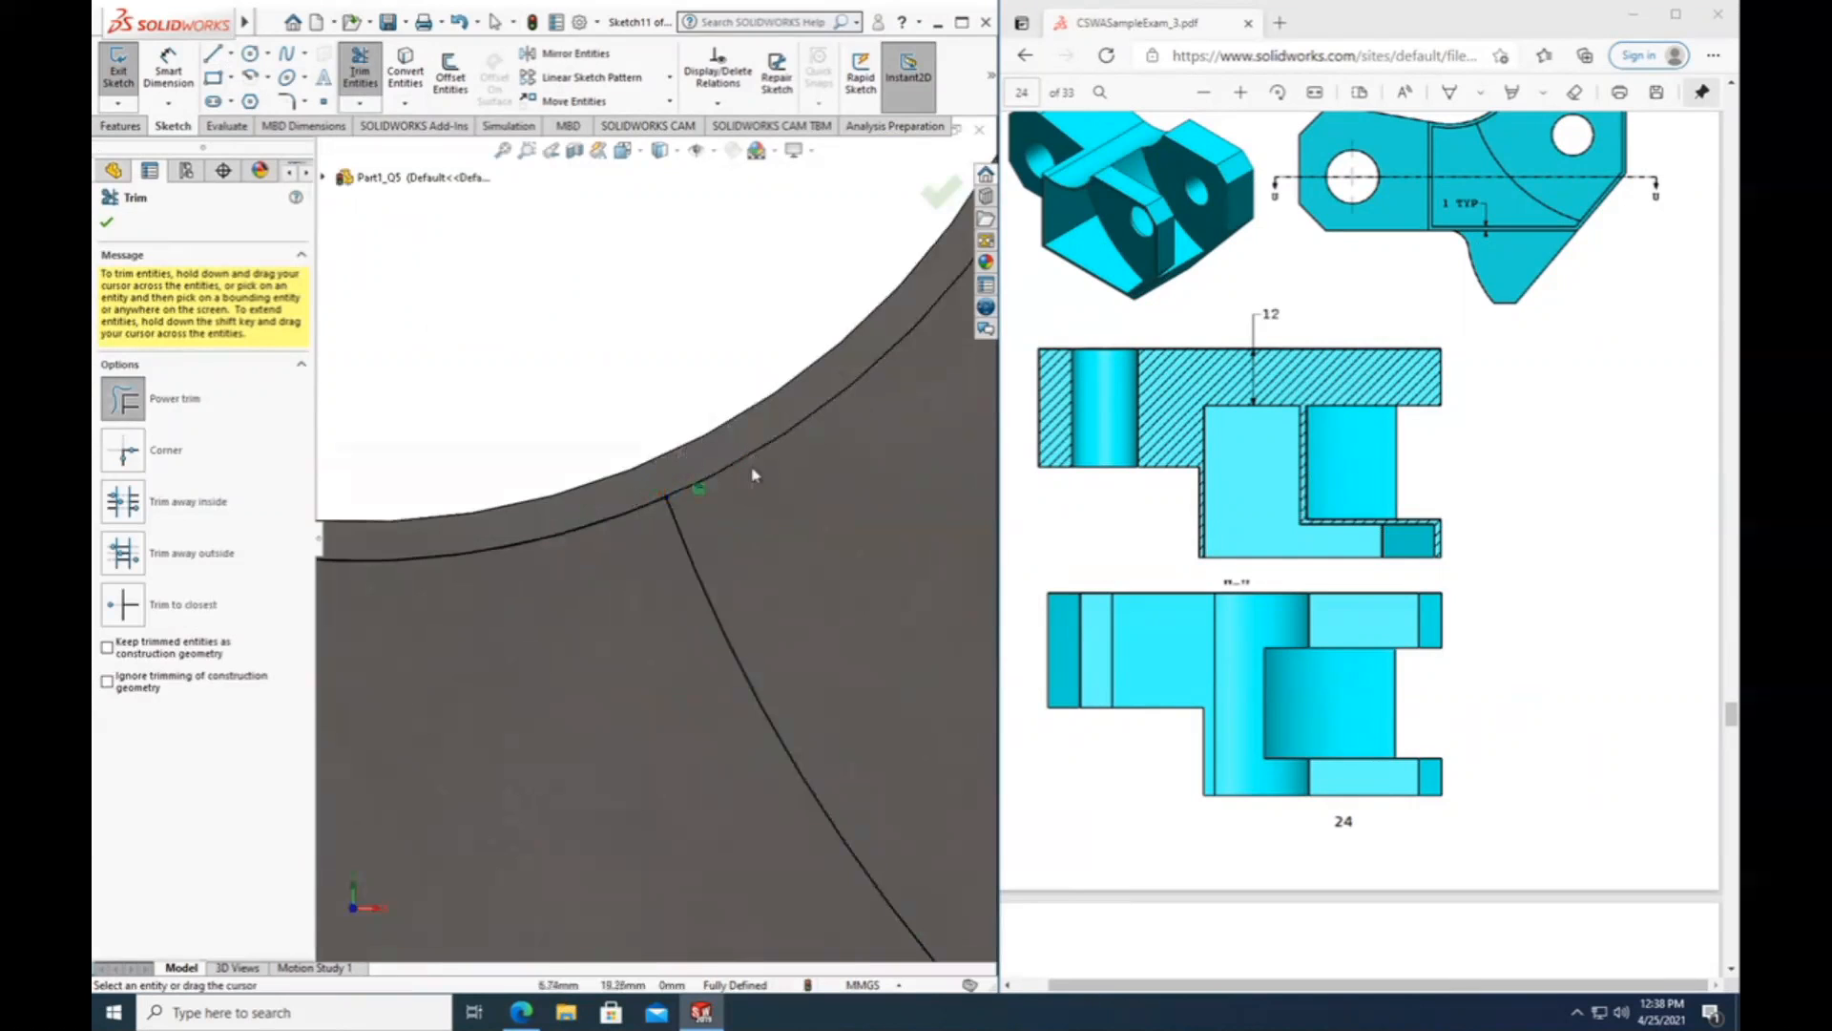
# Power-trim the arc's overhang and the surplus slanted line at the arc's other end, closing the profile.
pyautogui.scroll(2, 725, 496)
pyautogui.scroll(3, 880, 515)
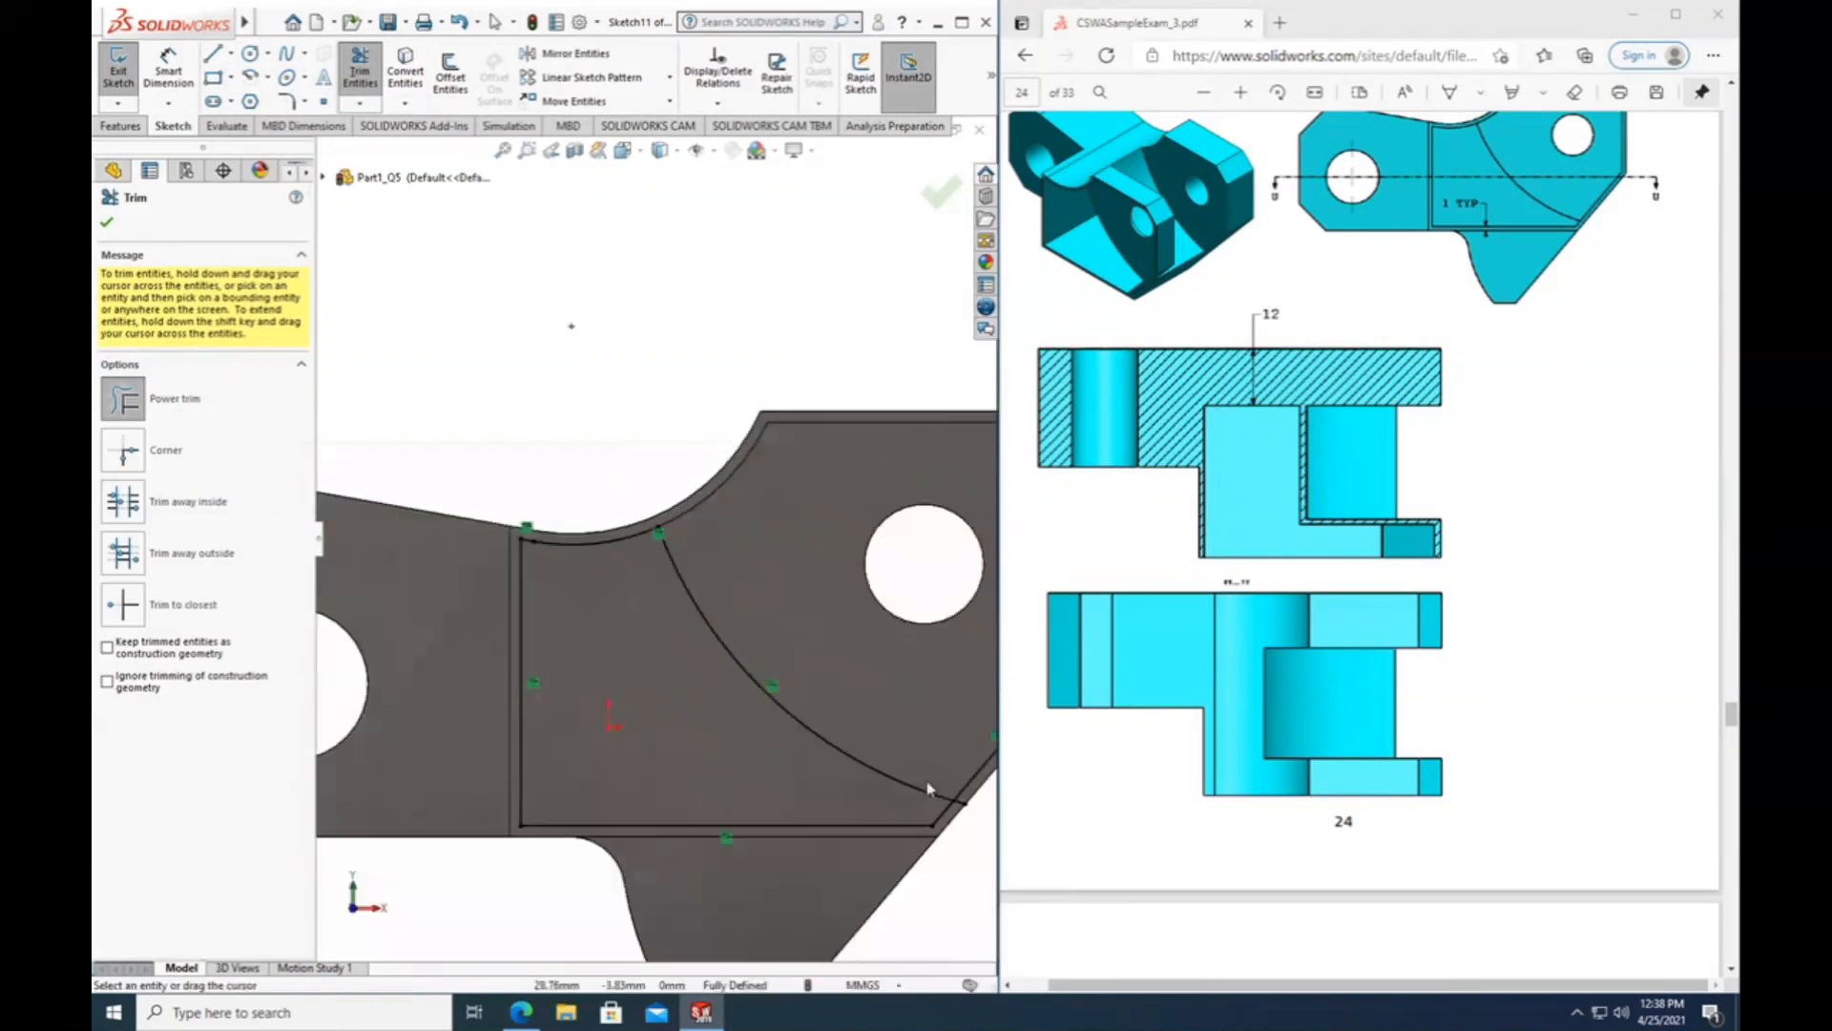
pyautogui.scroll(-3, 945, 768)
pyautogui.scroll(-1, 725, 571)
pyautogui.moveTo(680, 678)
pyautogui.mouseDown()
pyautogui.moveTo(726, 649)
pyautogui.moveTo(703, 565)
pyautogui.mouseUp()
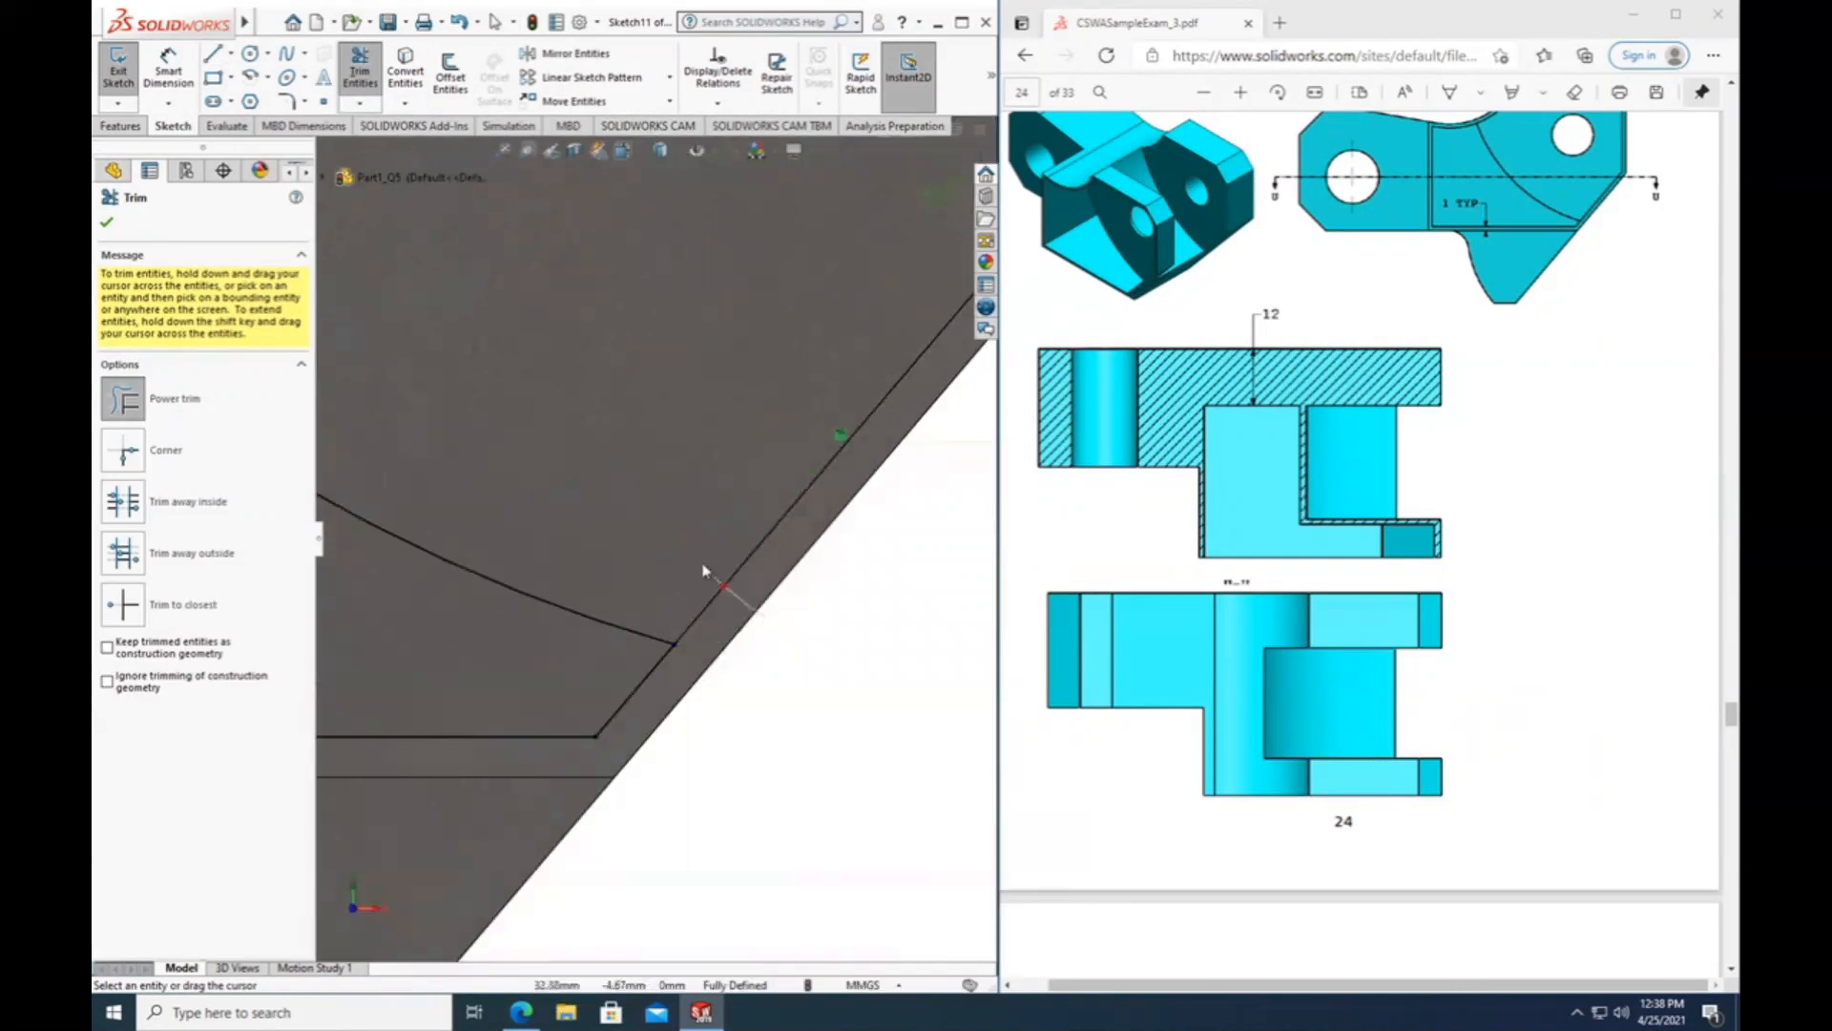
pyautogui.scroll(4, 745, 571)
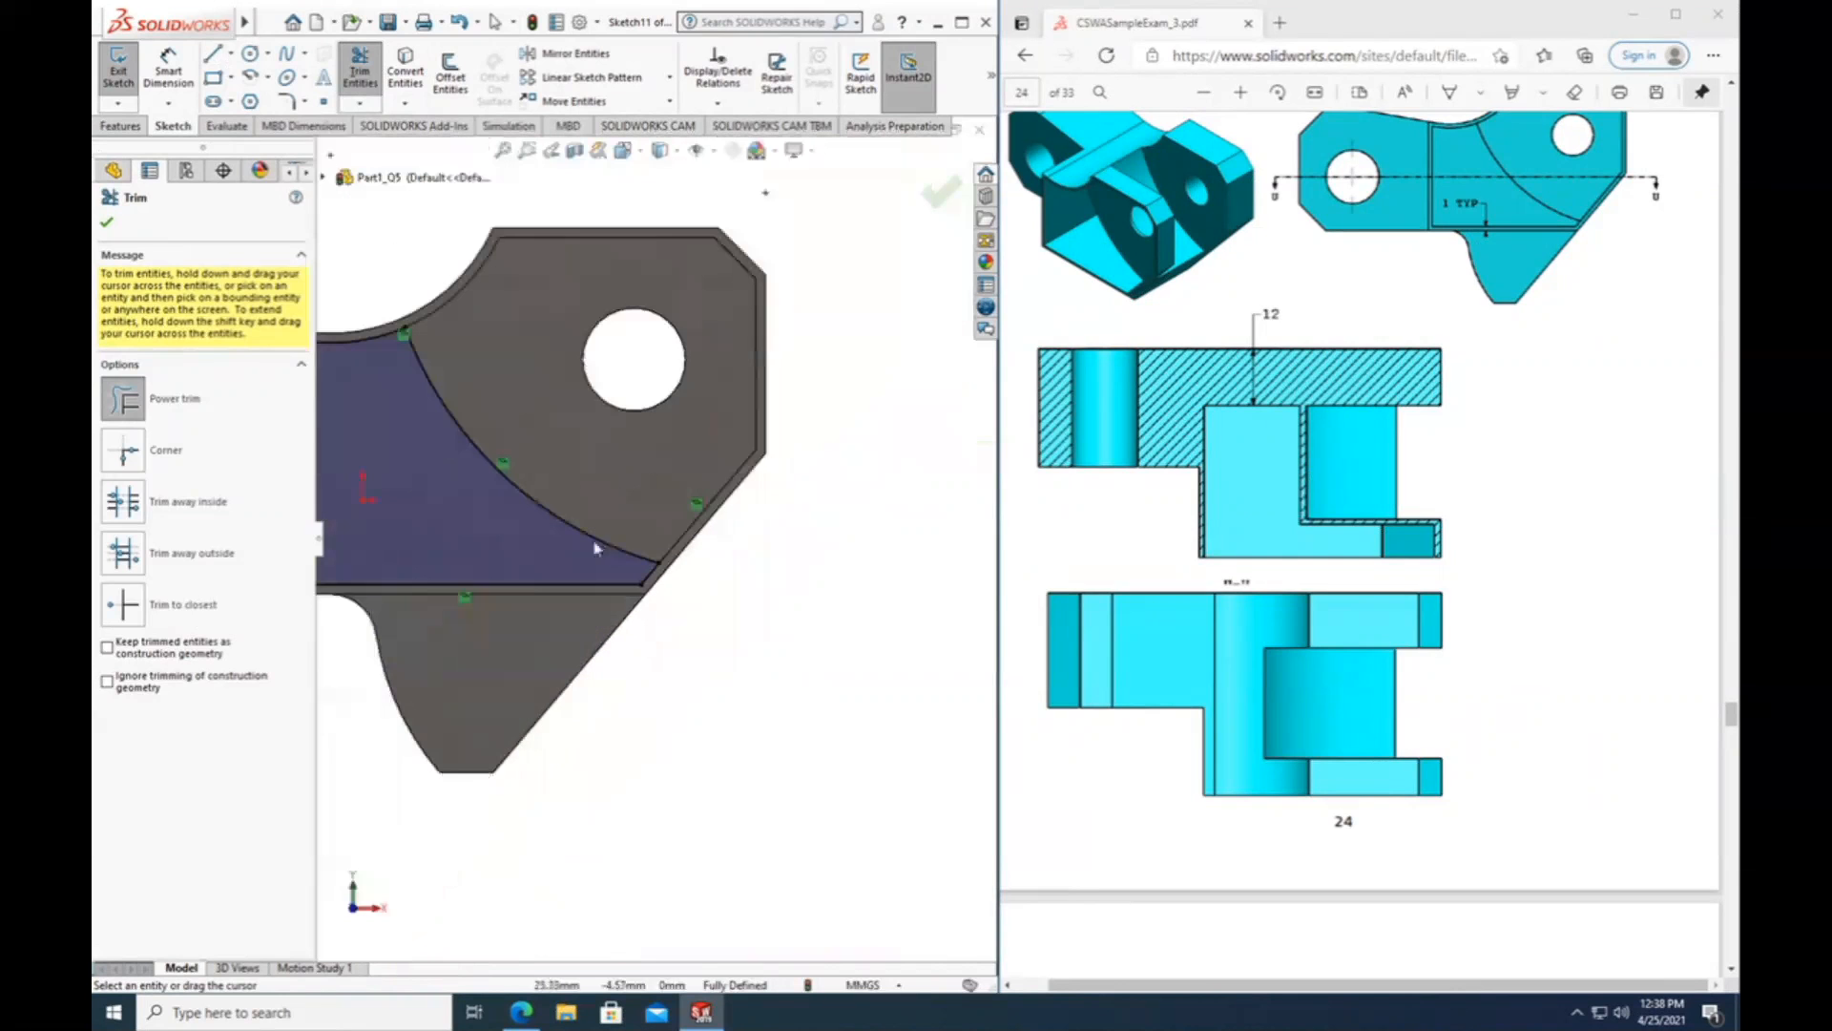
pyautogui.scroll(4, 405, 489)
pyautogui.scroll(-4, 411, 487)
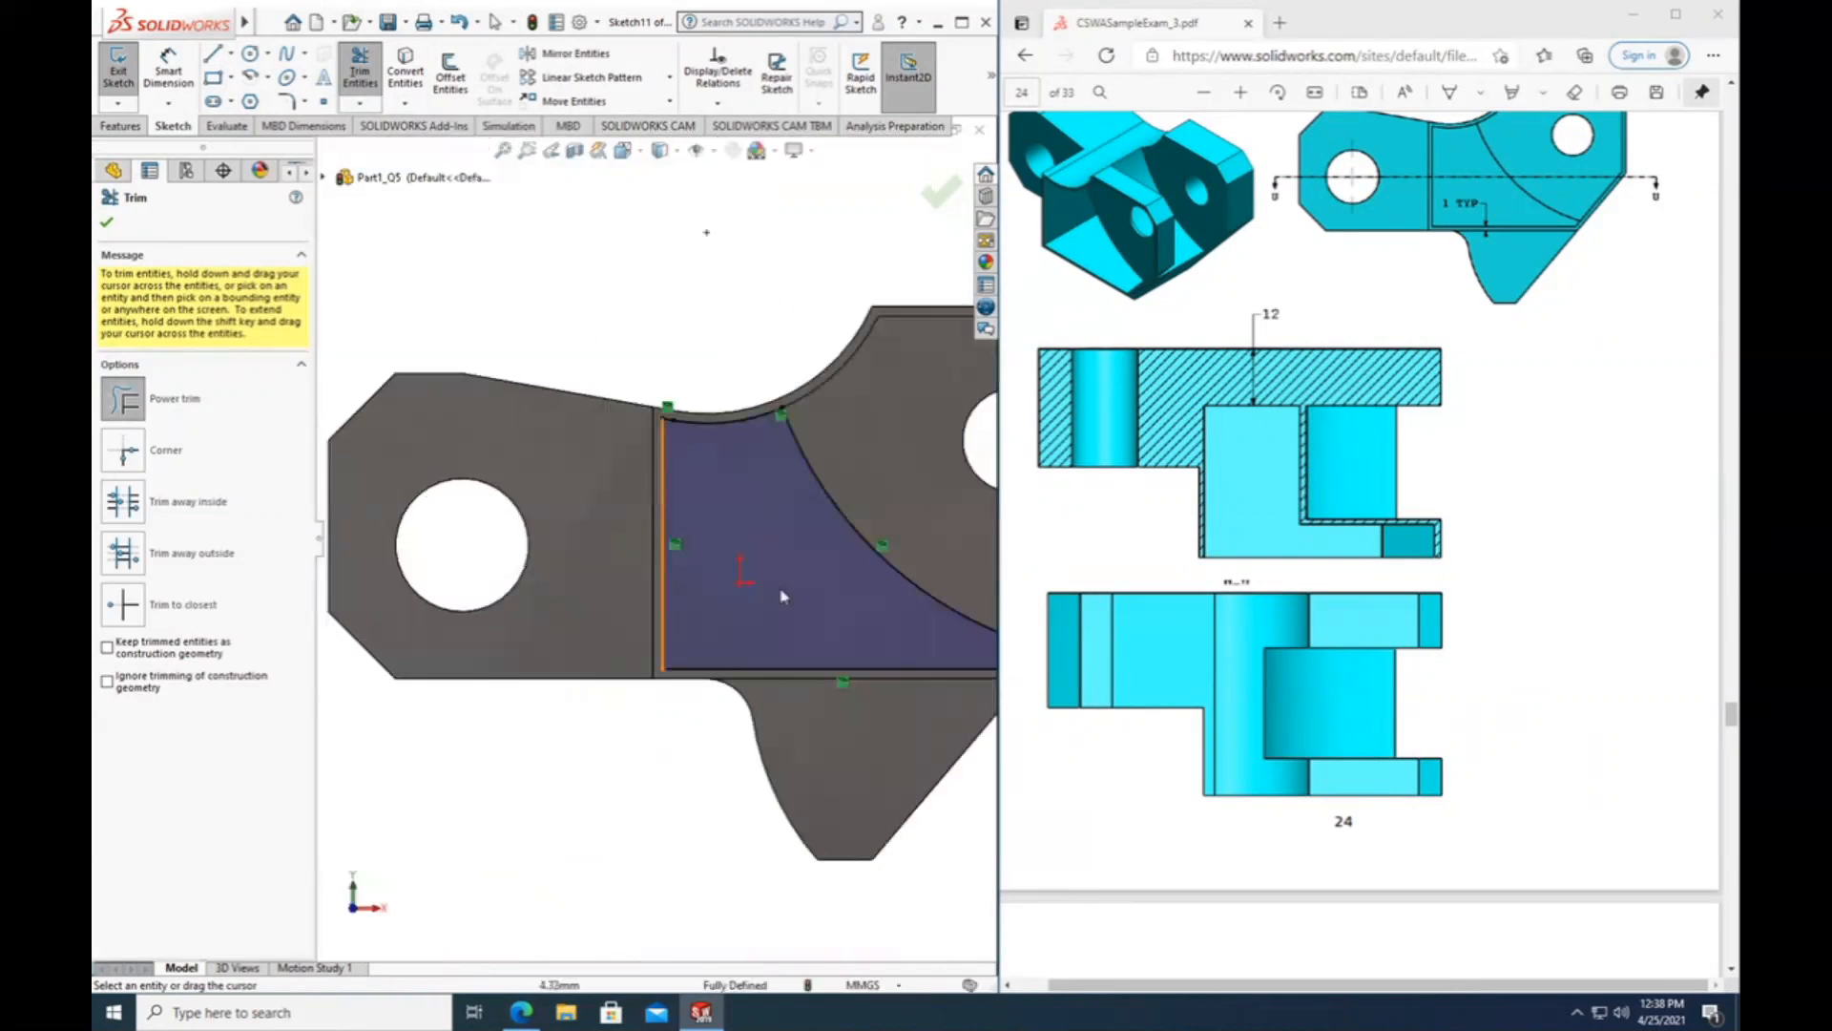
pyautogui.scroll(3, 785, 592)
pyautogui.scroll(-2, 826, 577)
pyautogui.scroll(-2, 759, 572)
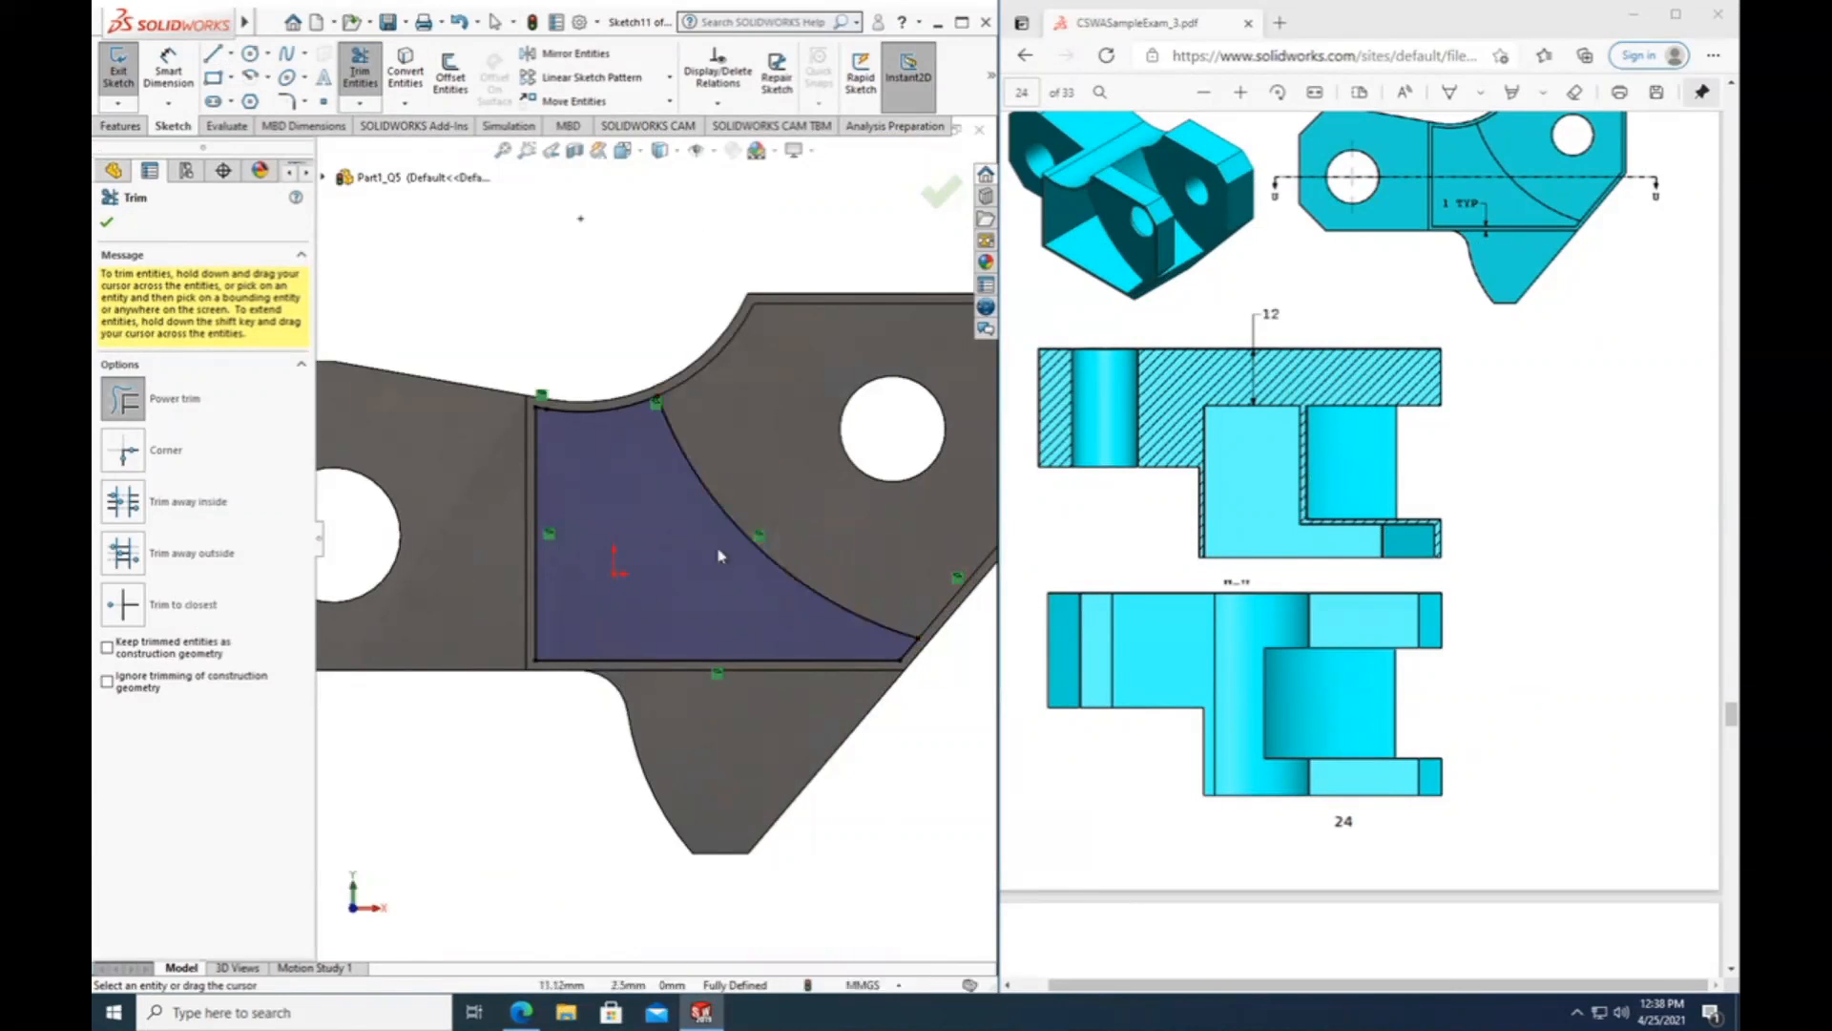
# Try to offset the whole closed profile 1 mm inward as a chain, and undo the offset.
pyautogui.click(450, 73)
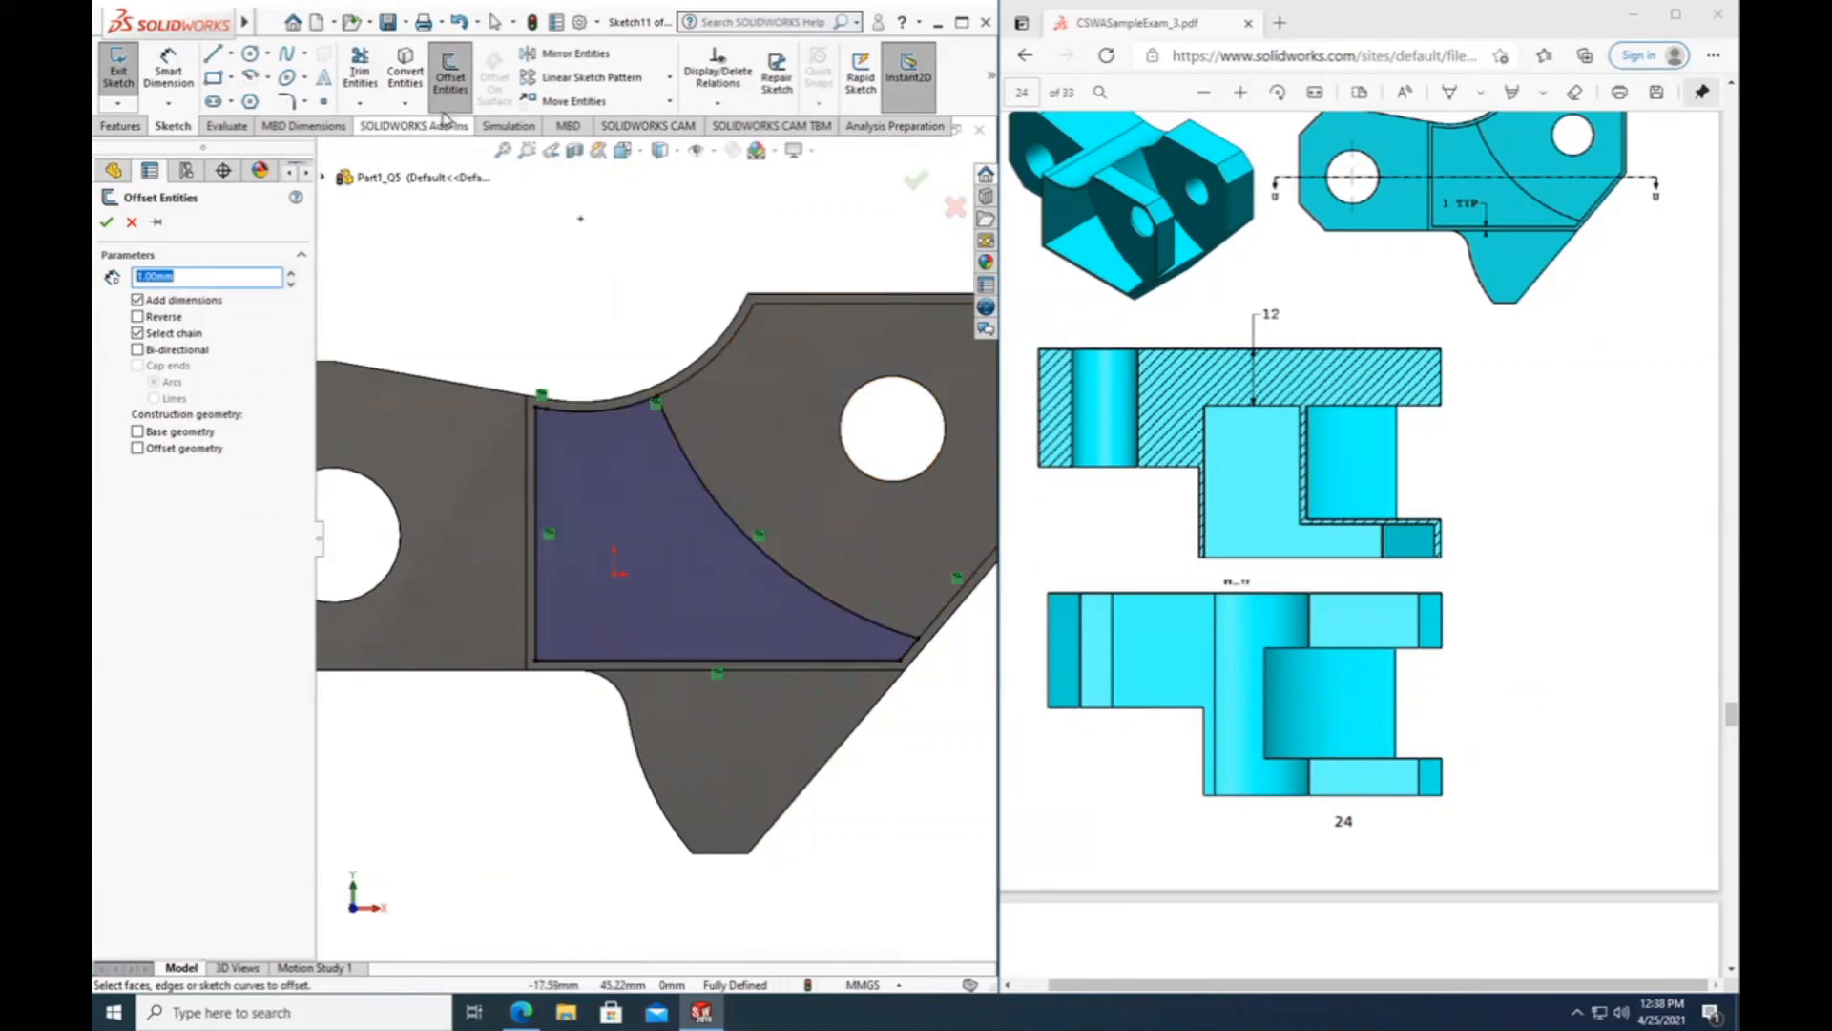
pyautogui.click(713, 507)
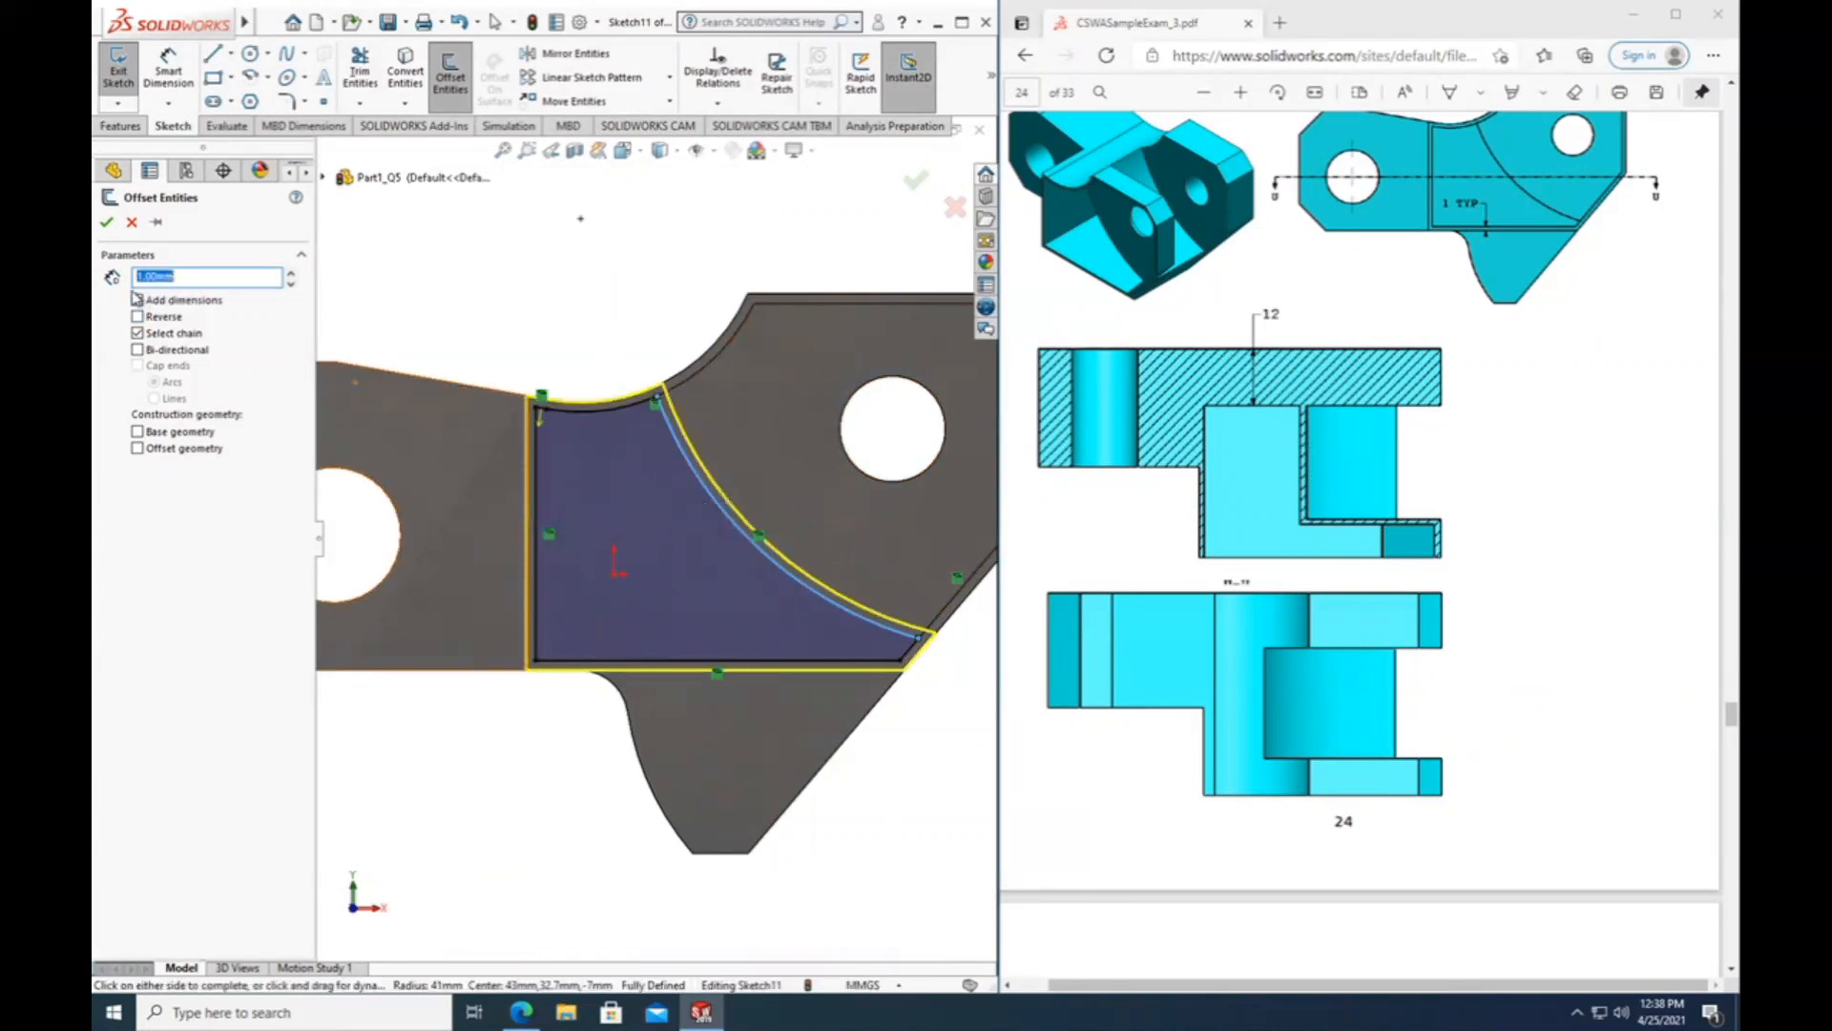
pyautogui.click(137, 300)
pyautogui.click(179, 276)
pyautogui.click(138, 317)
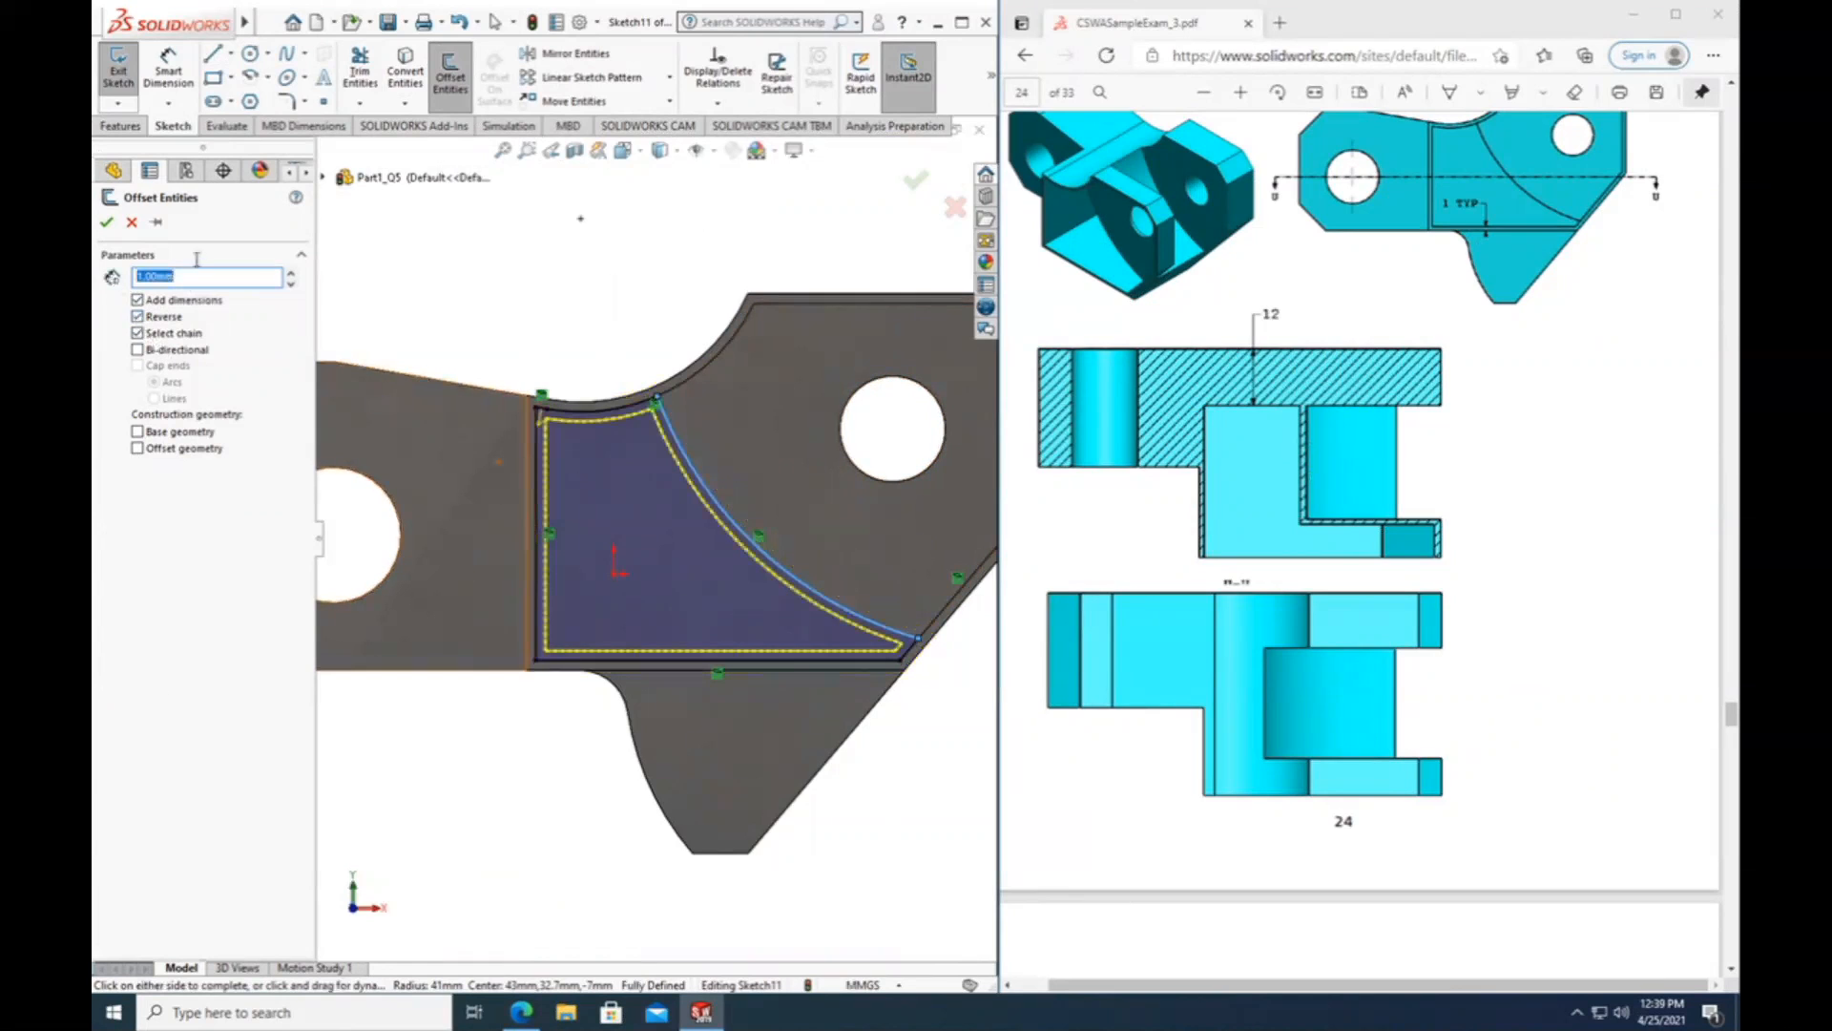
pyautogui.click(106, 223)
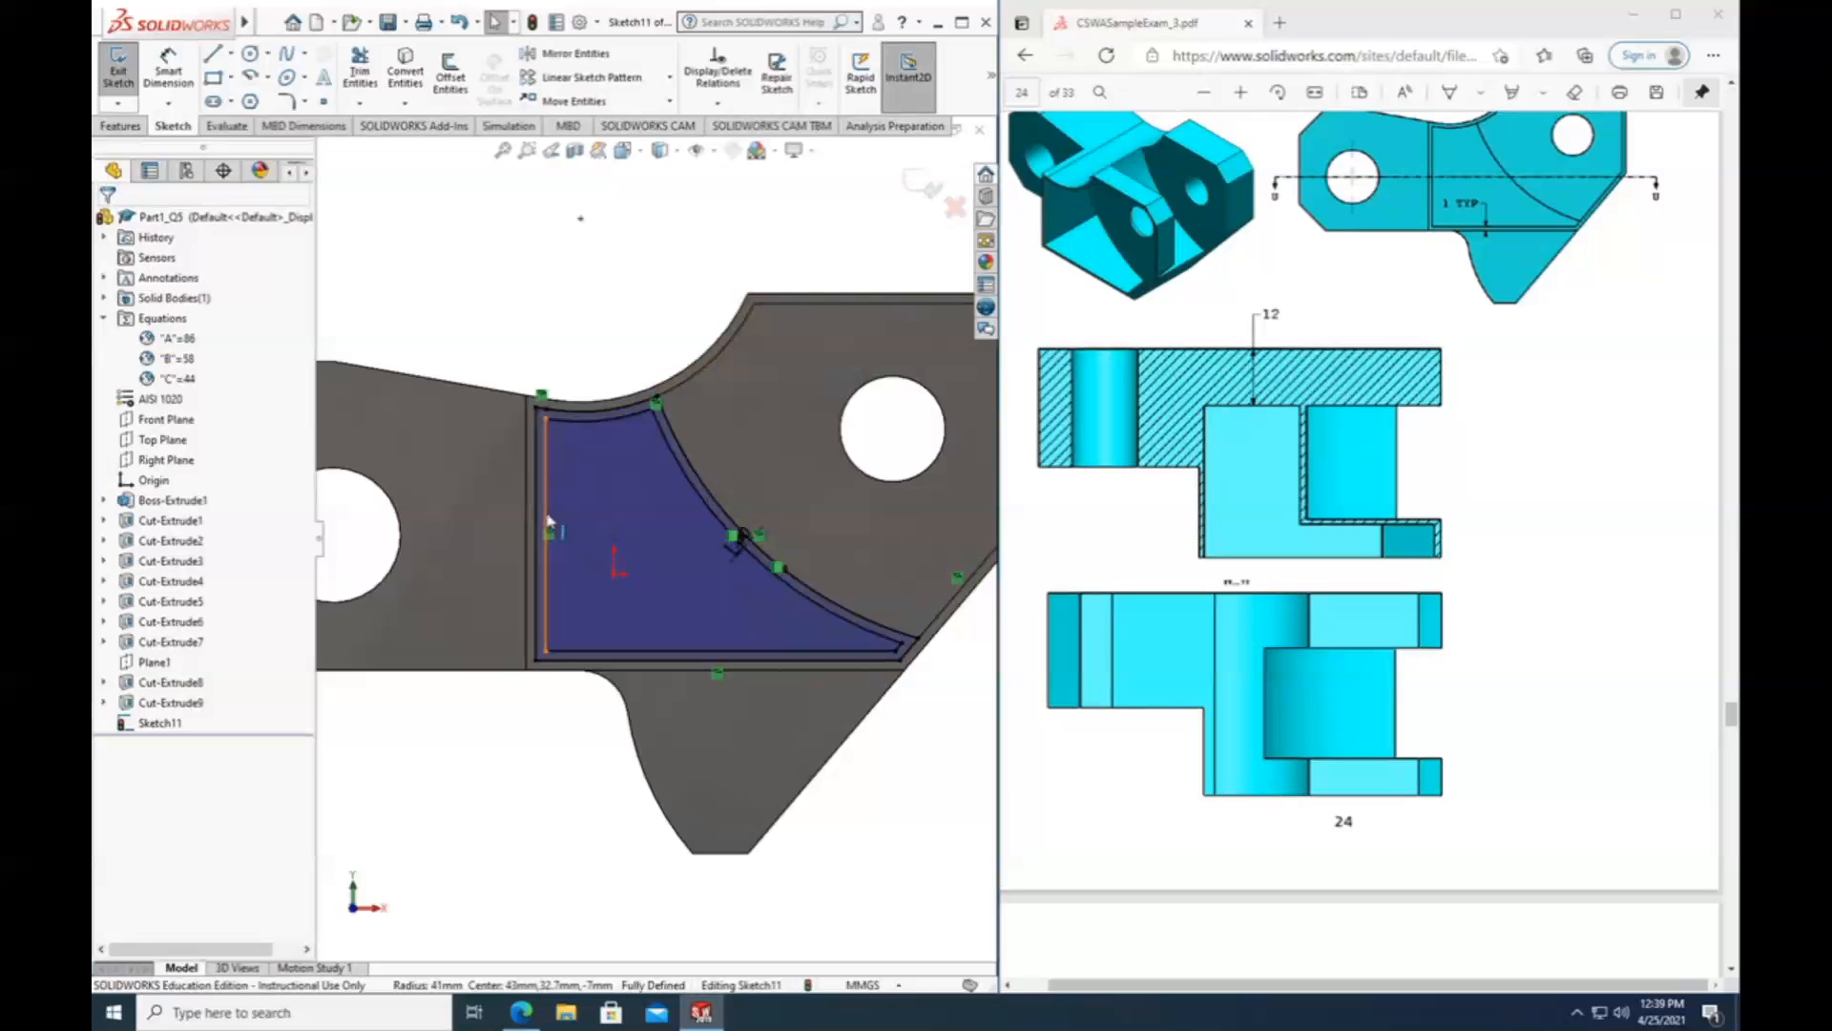
pyautogui.click(459, 26)
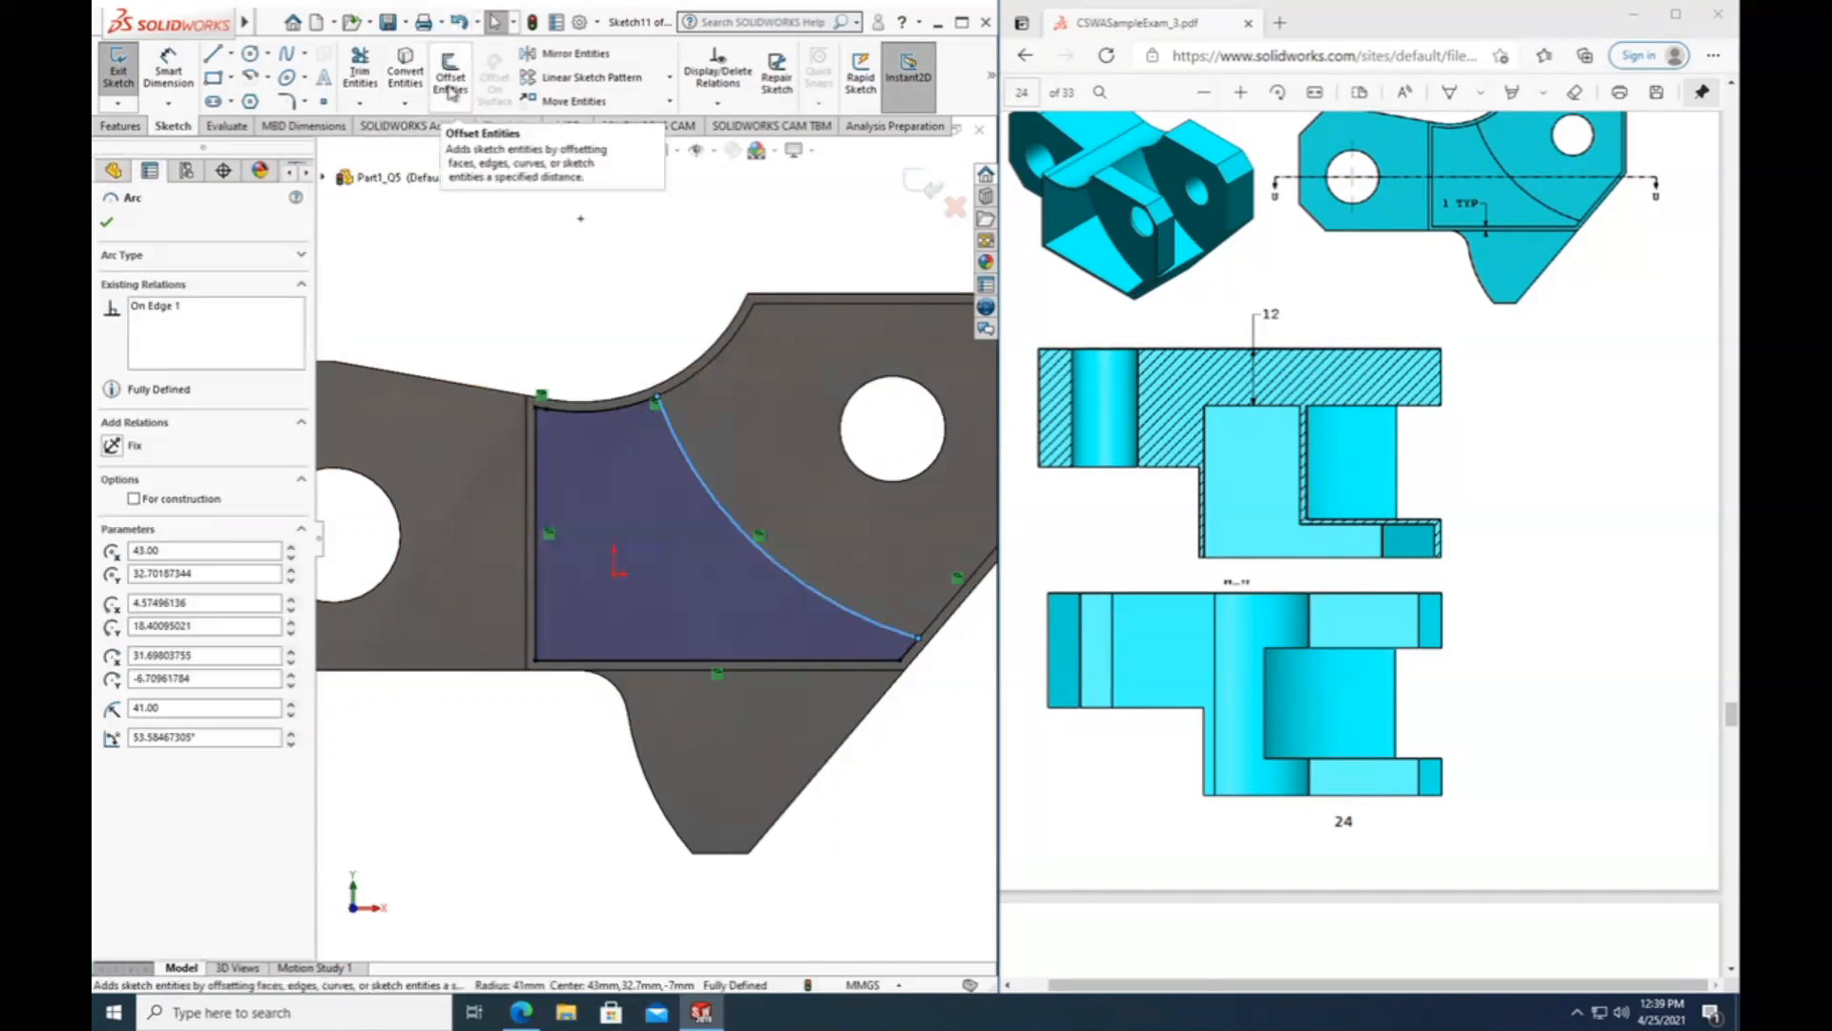
# Offset only the curved arc 1 mm toward the inside of the profile, with chain selection turned off.
pyautogui.click(451, 91)
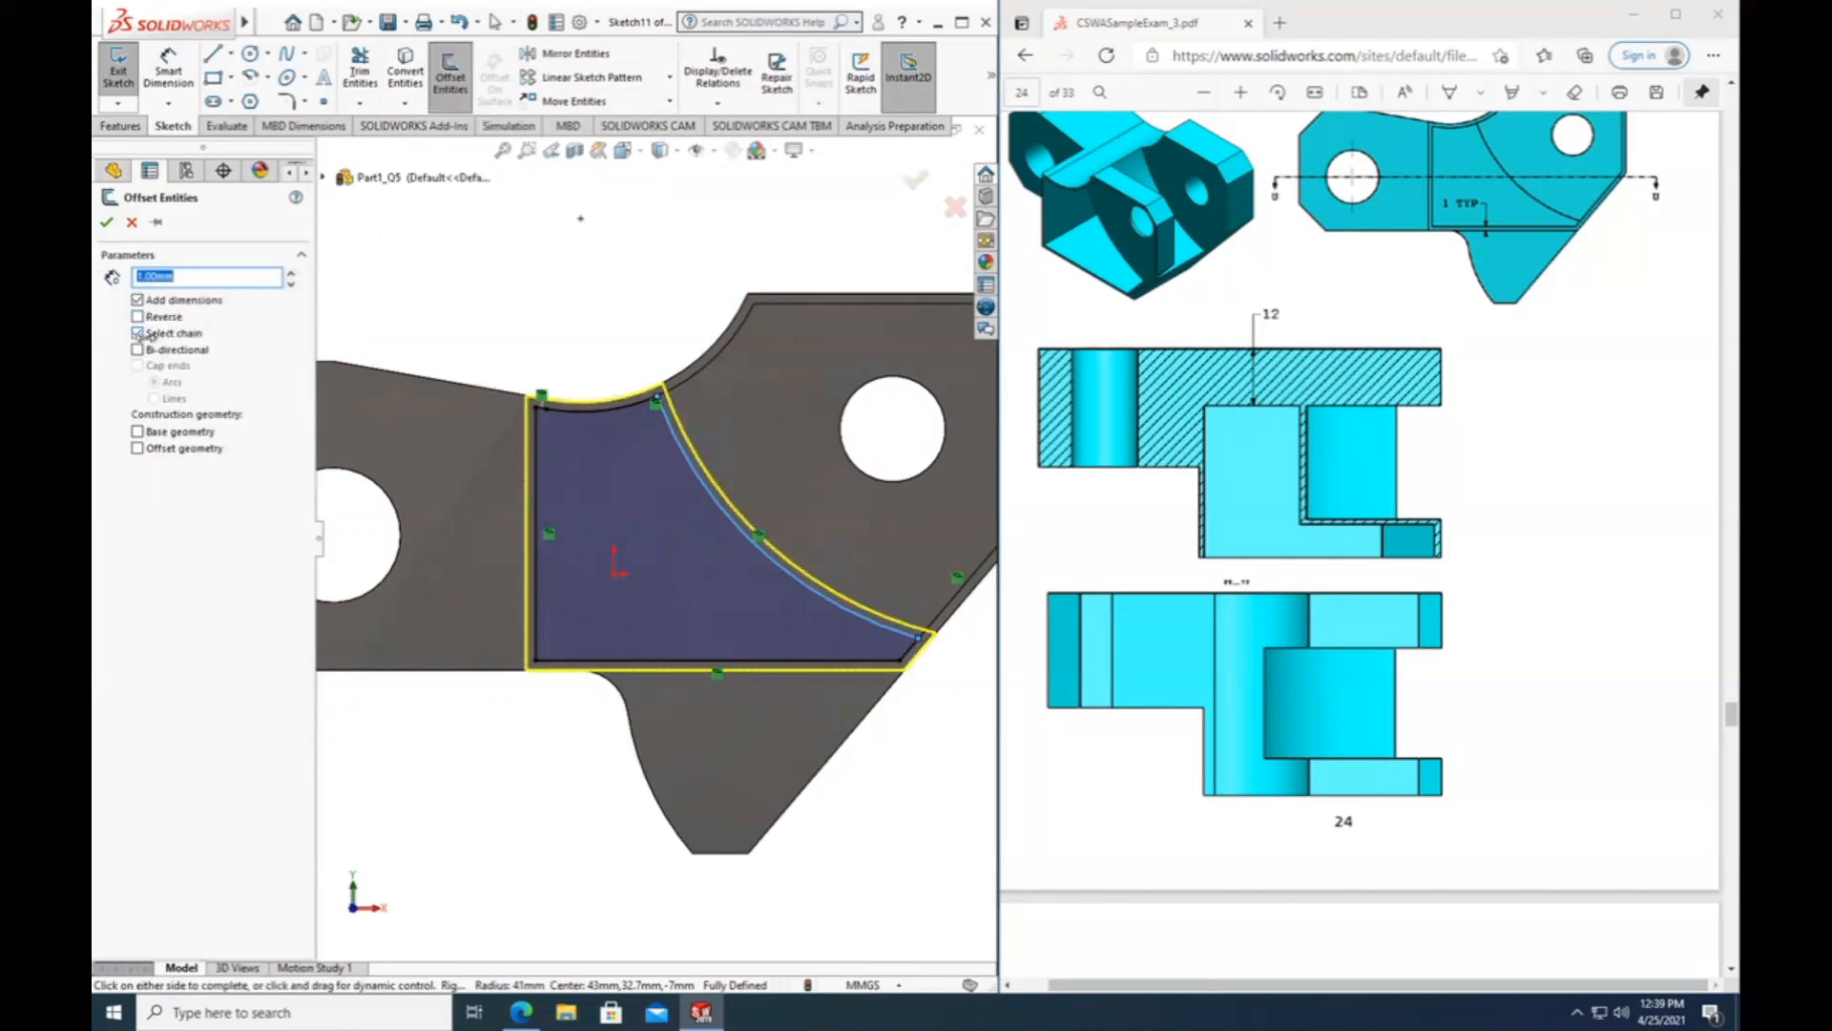
pyautogui.click(138, 333)
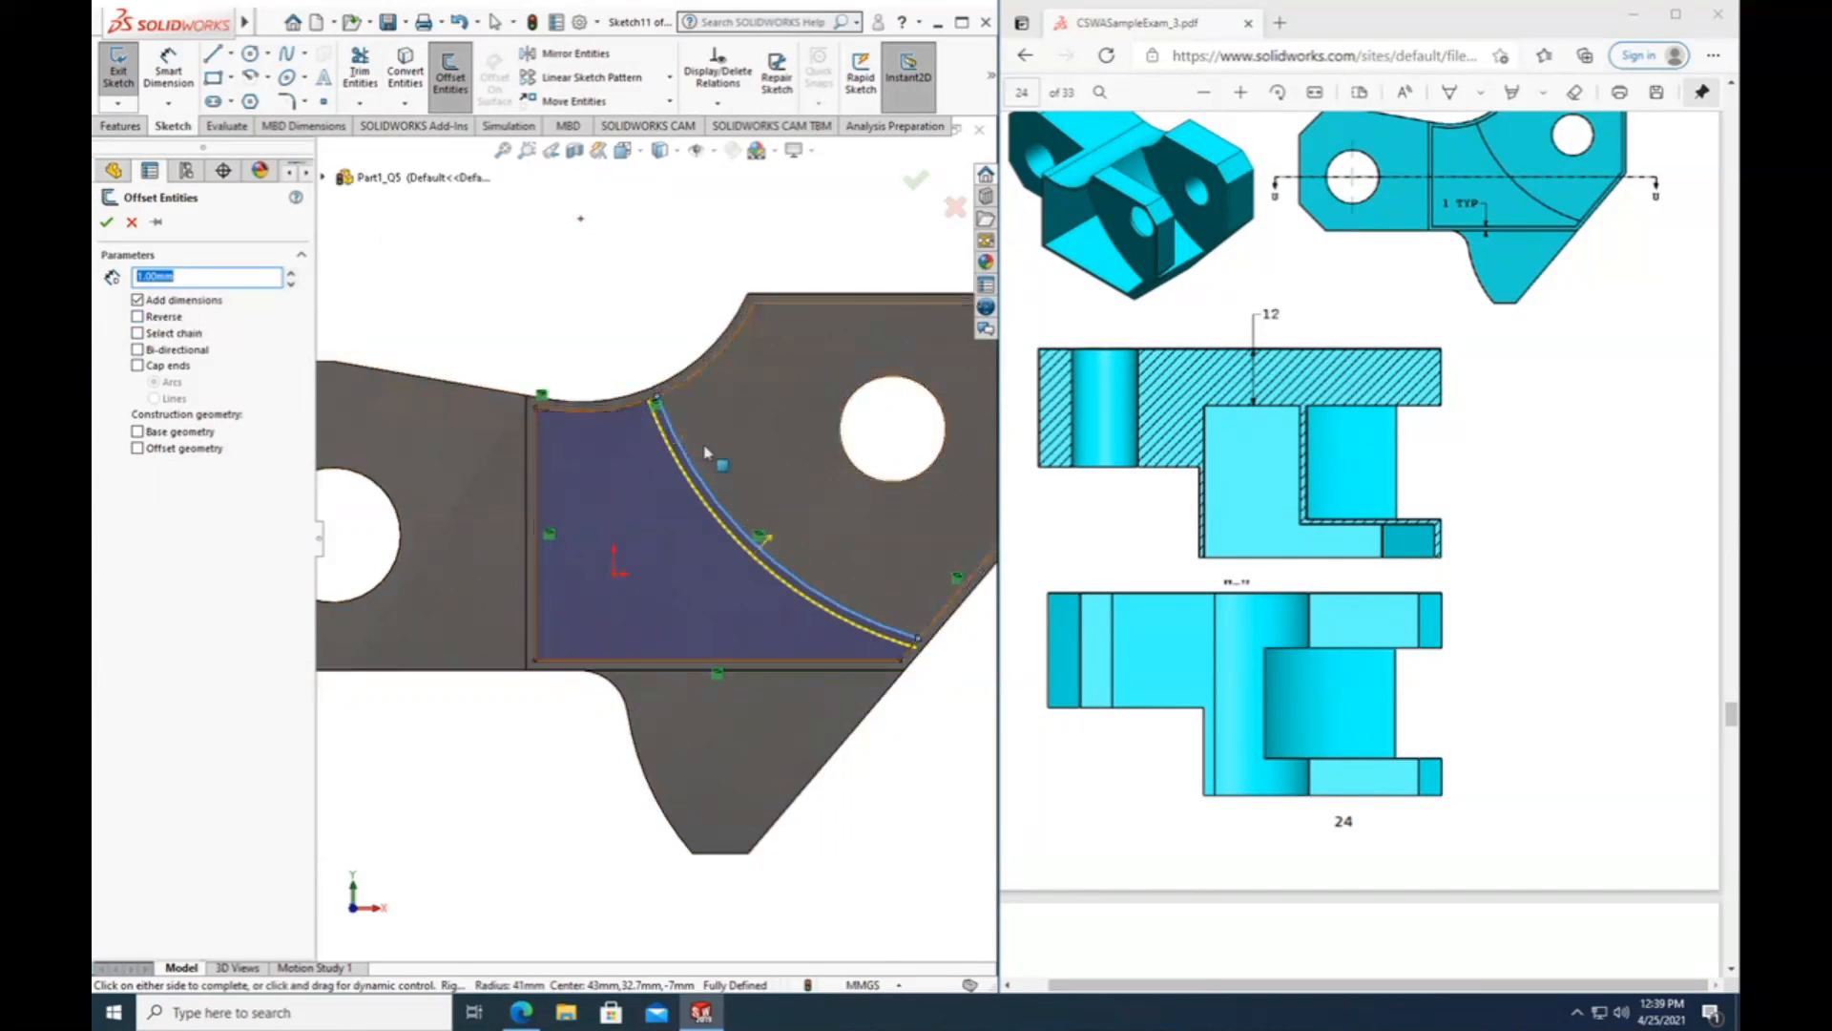
pyautogui.click(106, 221)
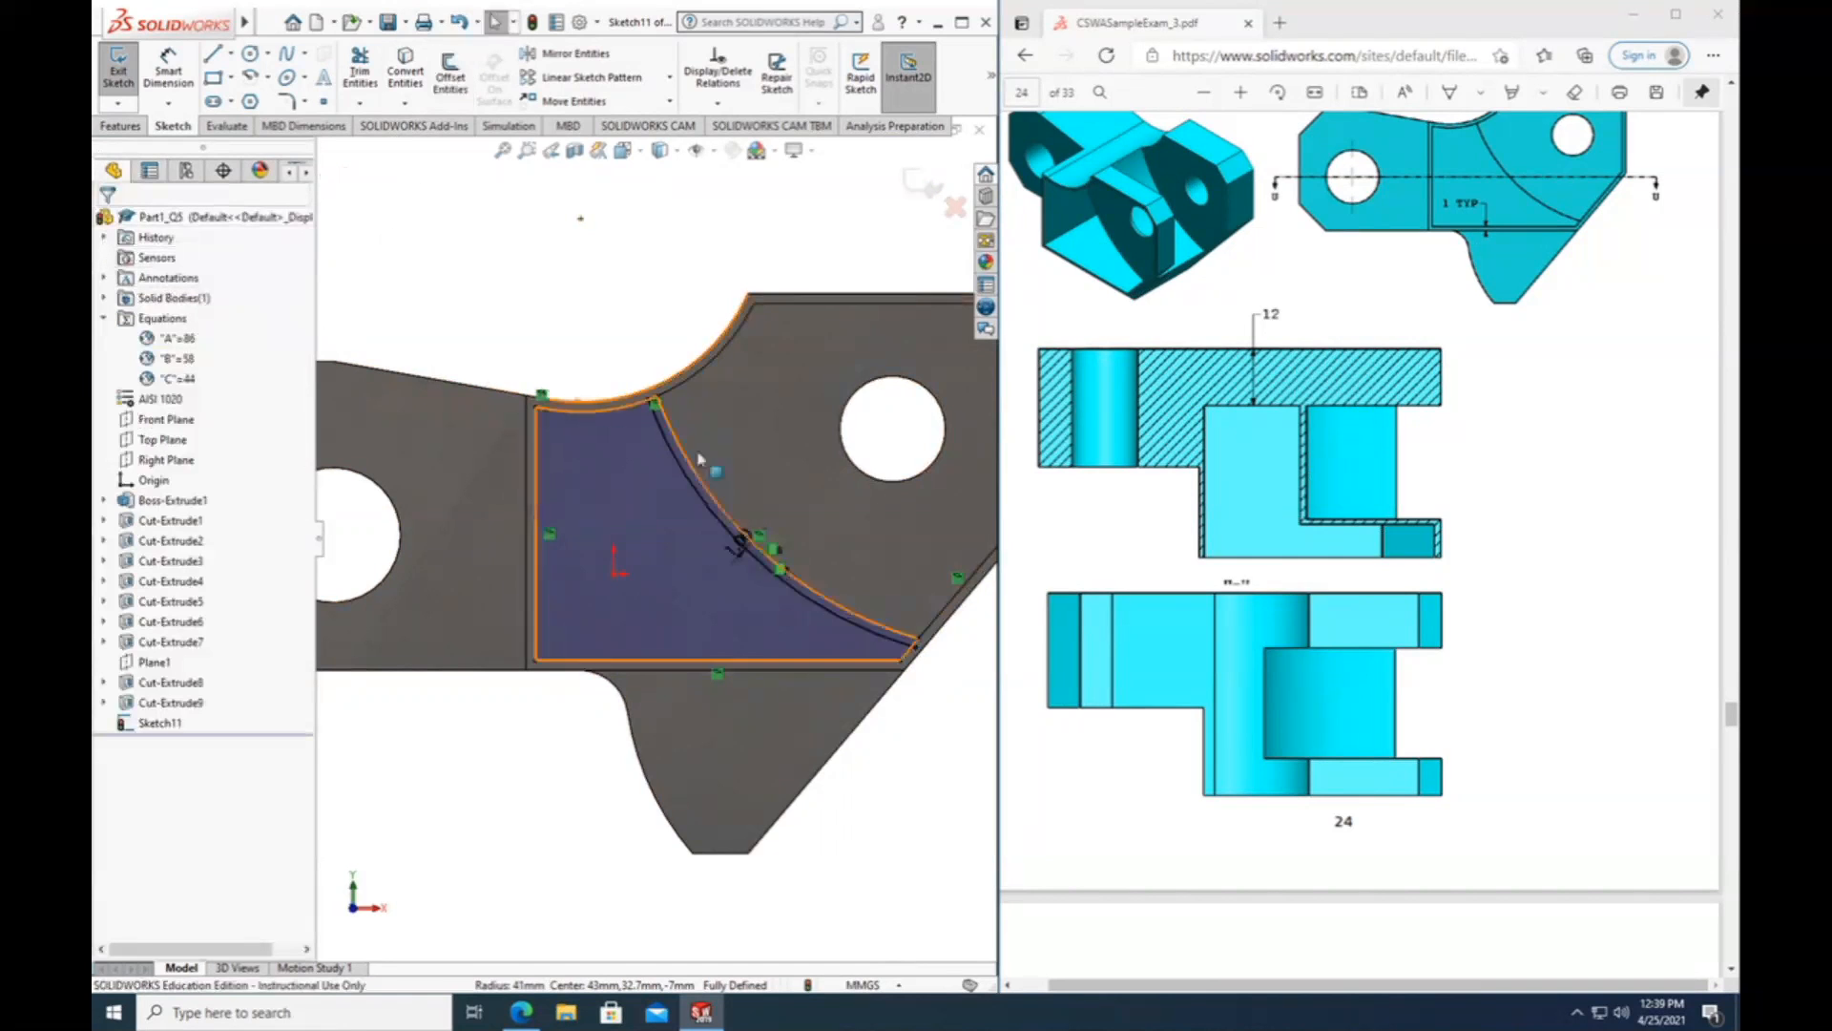
# Power-trim the offset arc's overhang past the profile's concave edge.
pyautogui.scroll(-3, 665, 413)
pyautogui.scroll(-5, 630, 420)
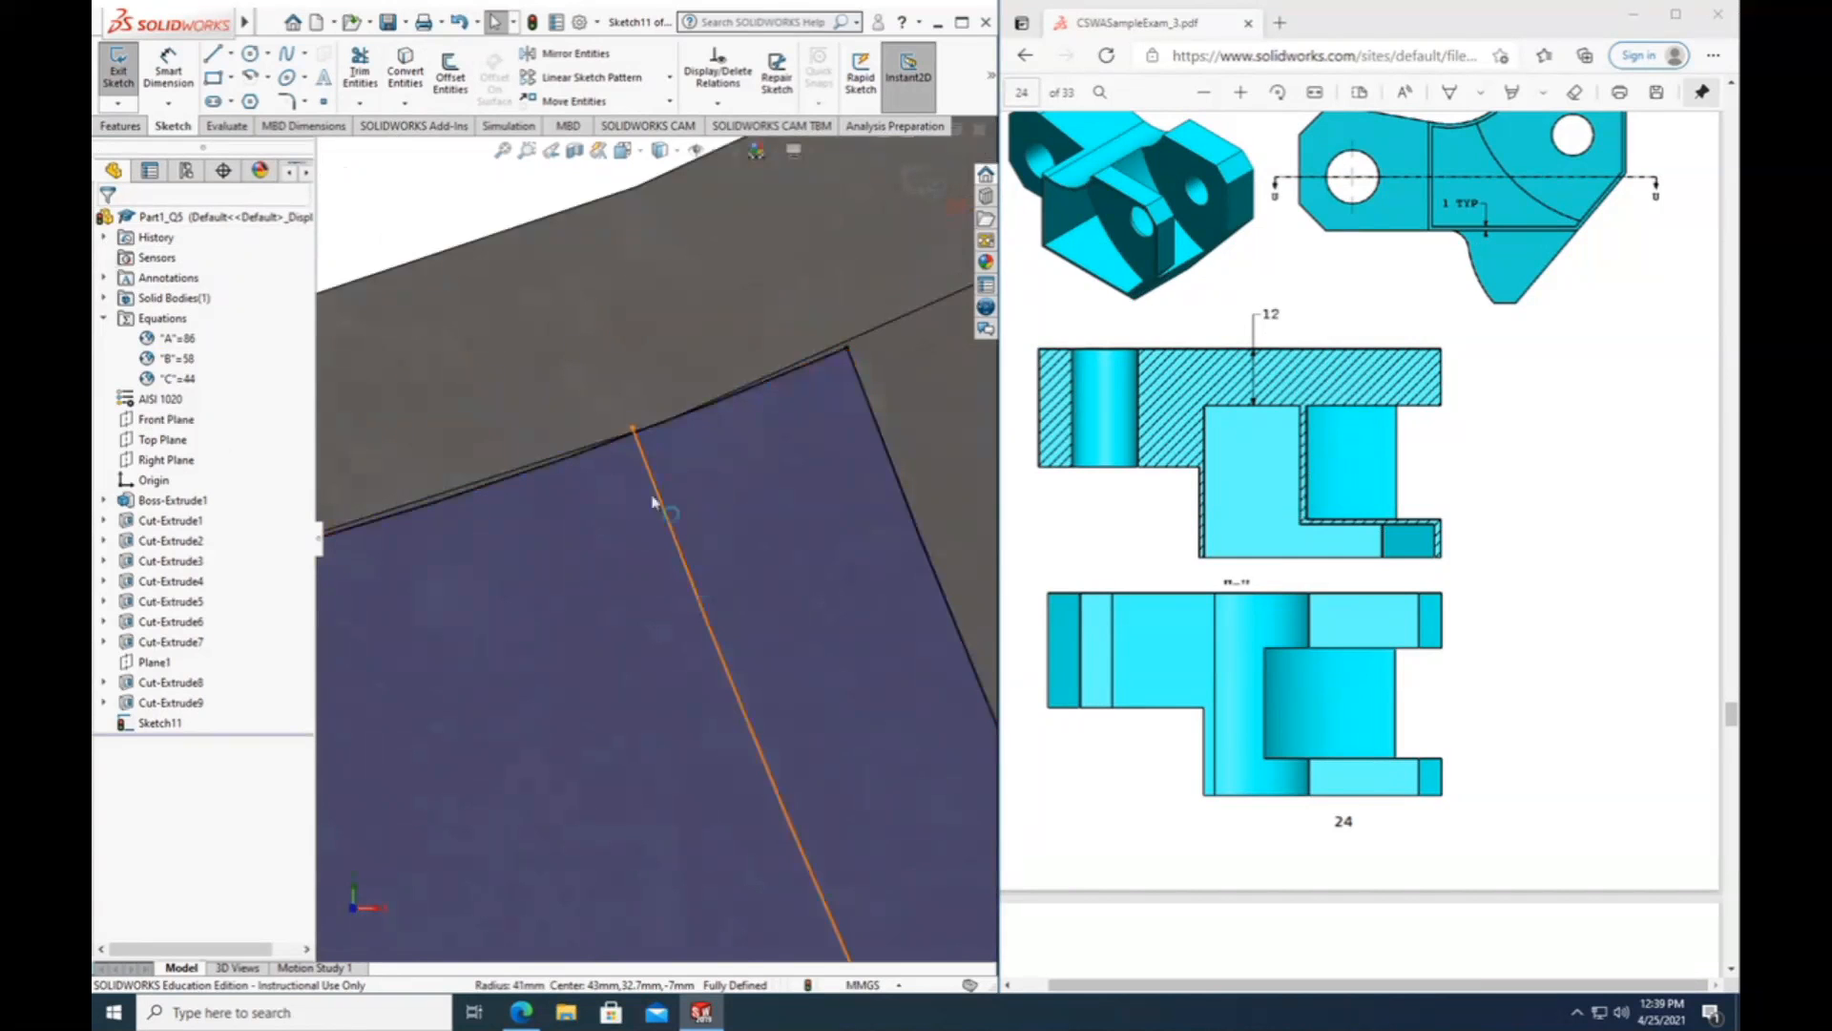
pyautogui.scroll(-4, 636, 419)
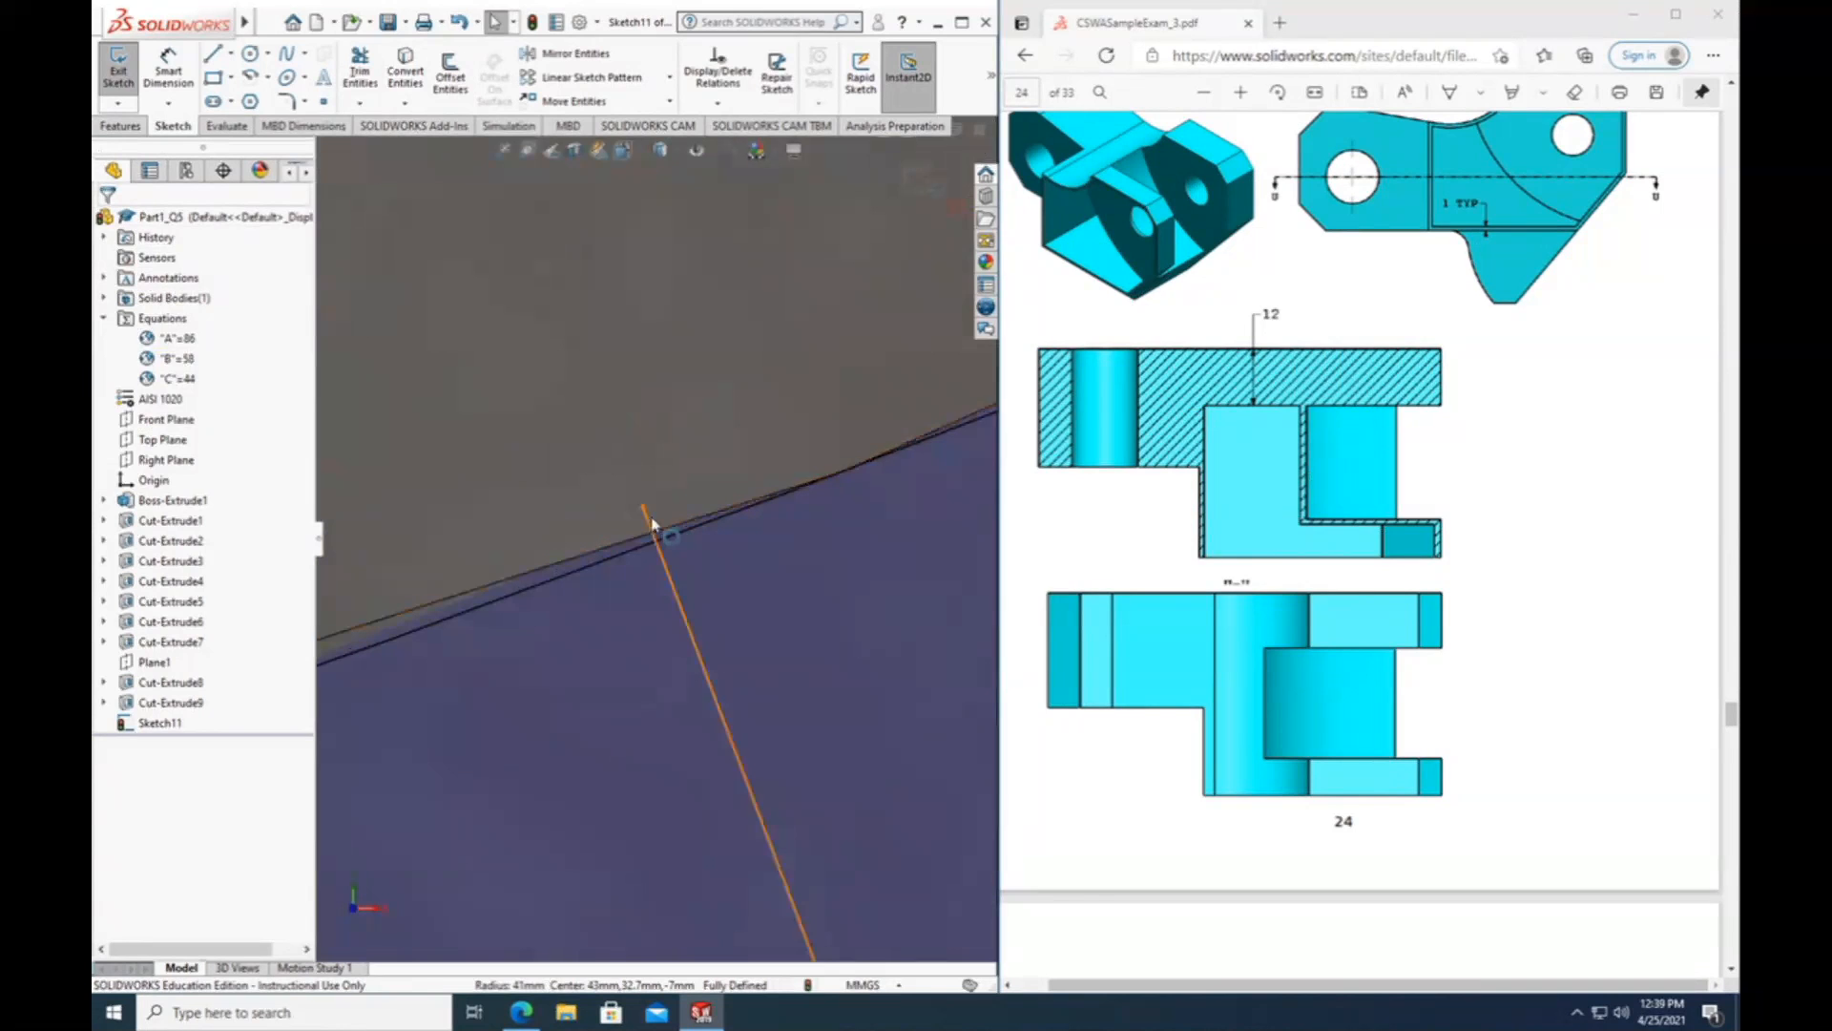
pyautogui.click(360, 68)
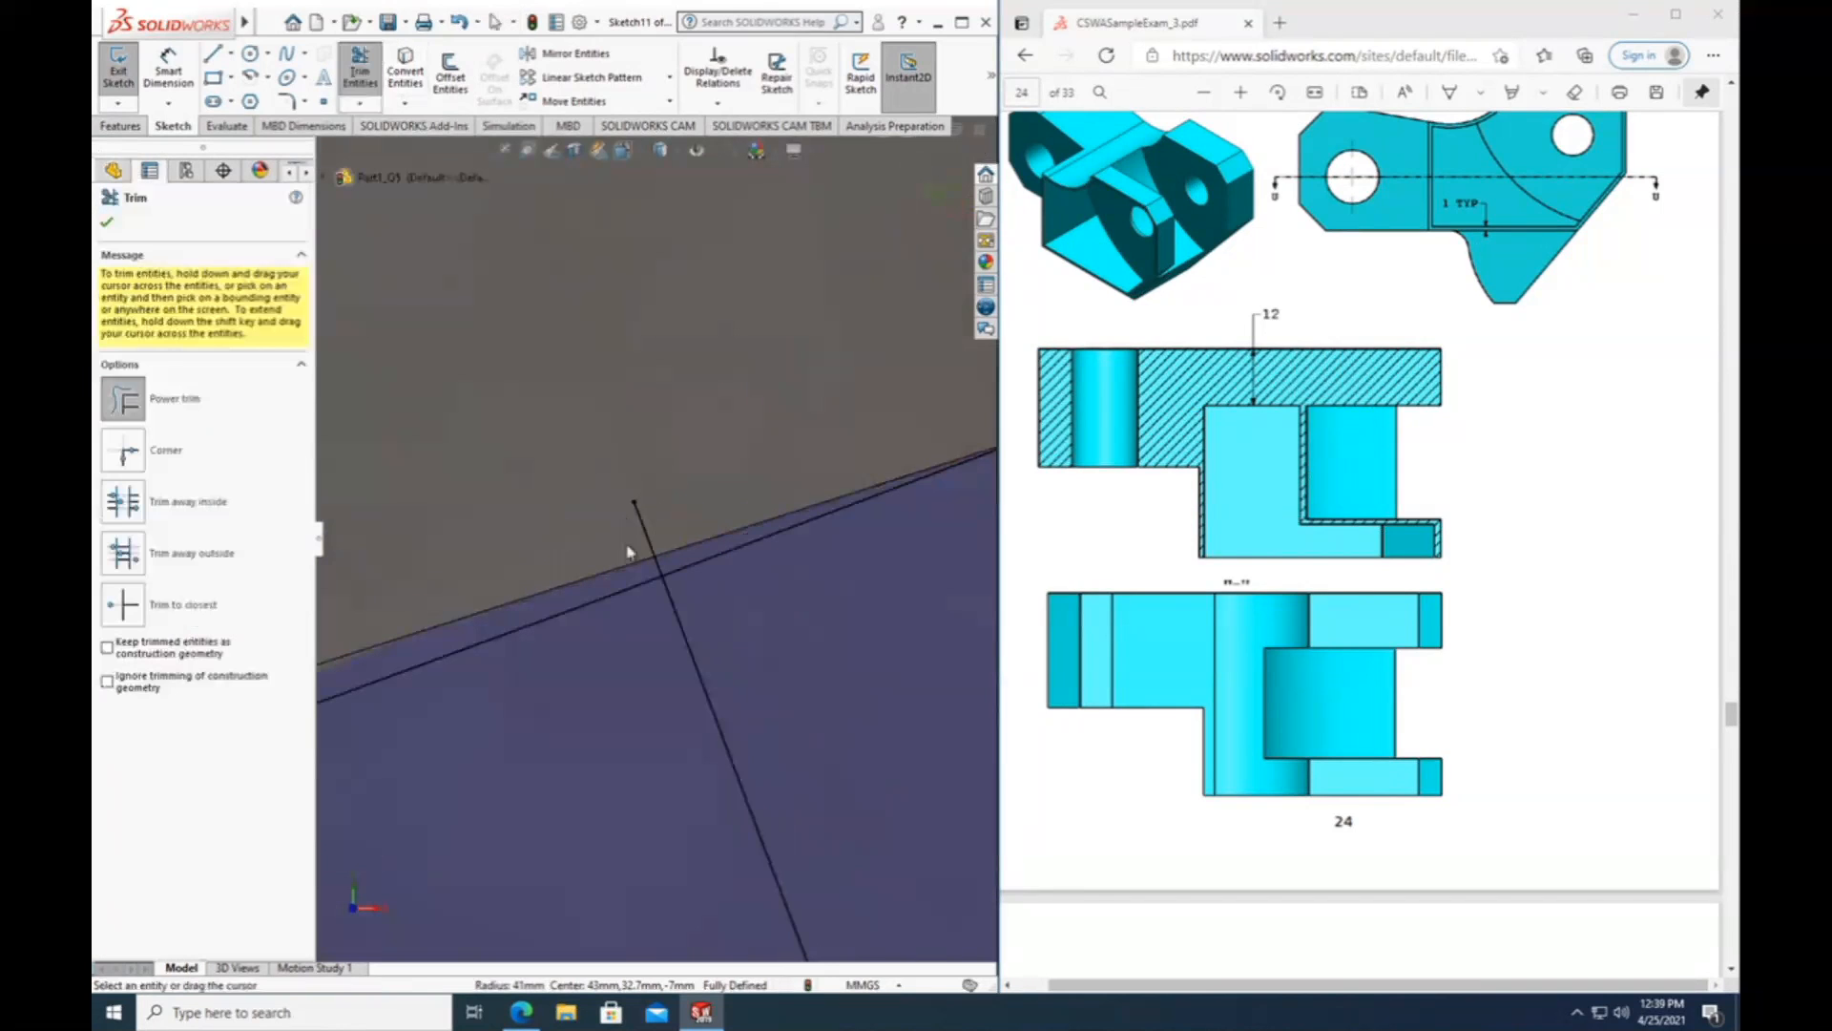
pyautogui.moveTo(618, 557); pyautogui.dragTo(661, 523)
pyautogui.scroll(5, 661, 523)
pyautogui.scroll(4, 666, 558)
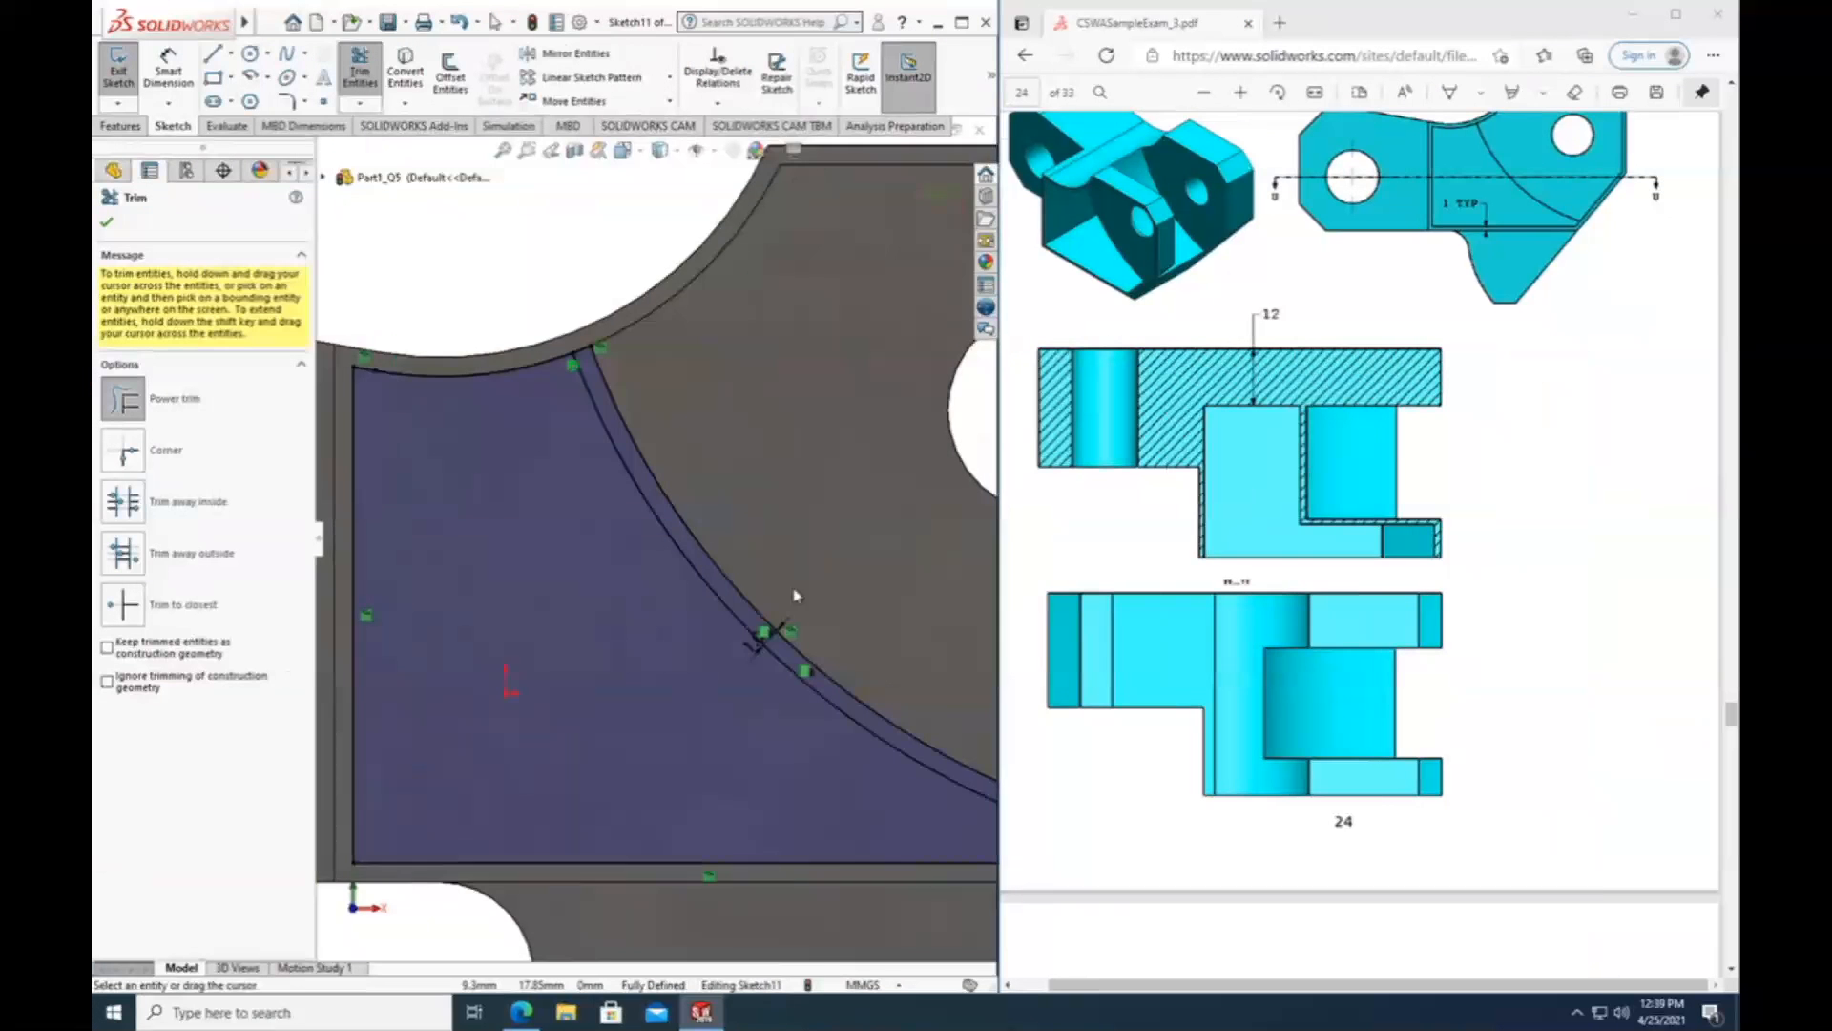
# Power-trim the offset arc's overhang past the slanted line, together with the original arc and the surplus slanted segment.
pyautogui.scroll(2, 818, 675)
pyautogui.scroll(-6, 818, 675)
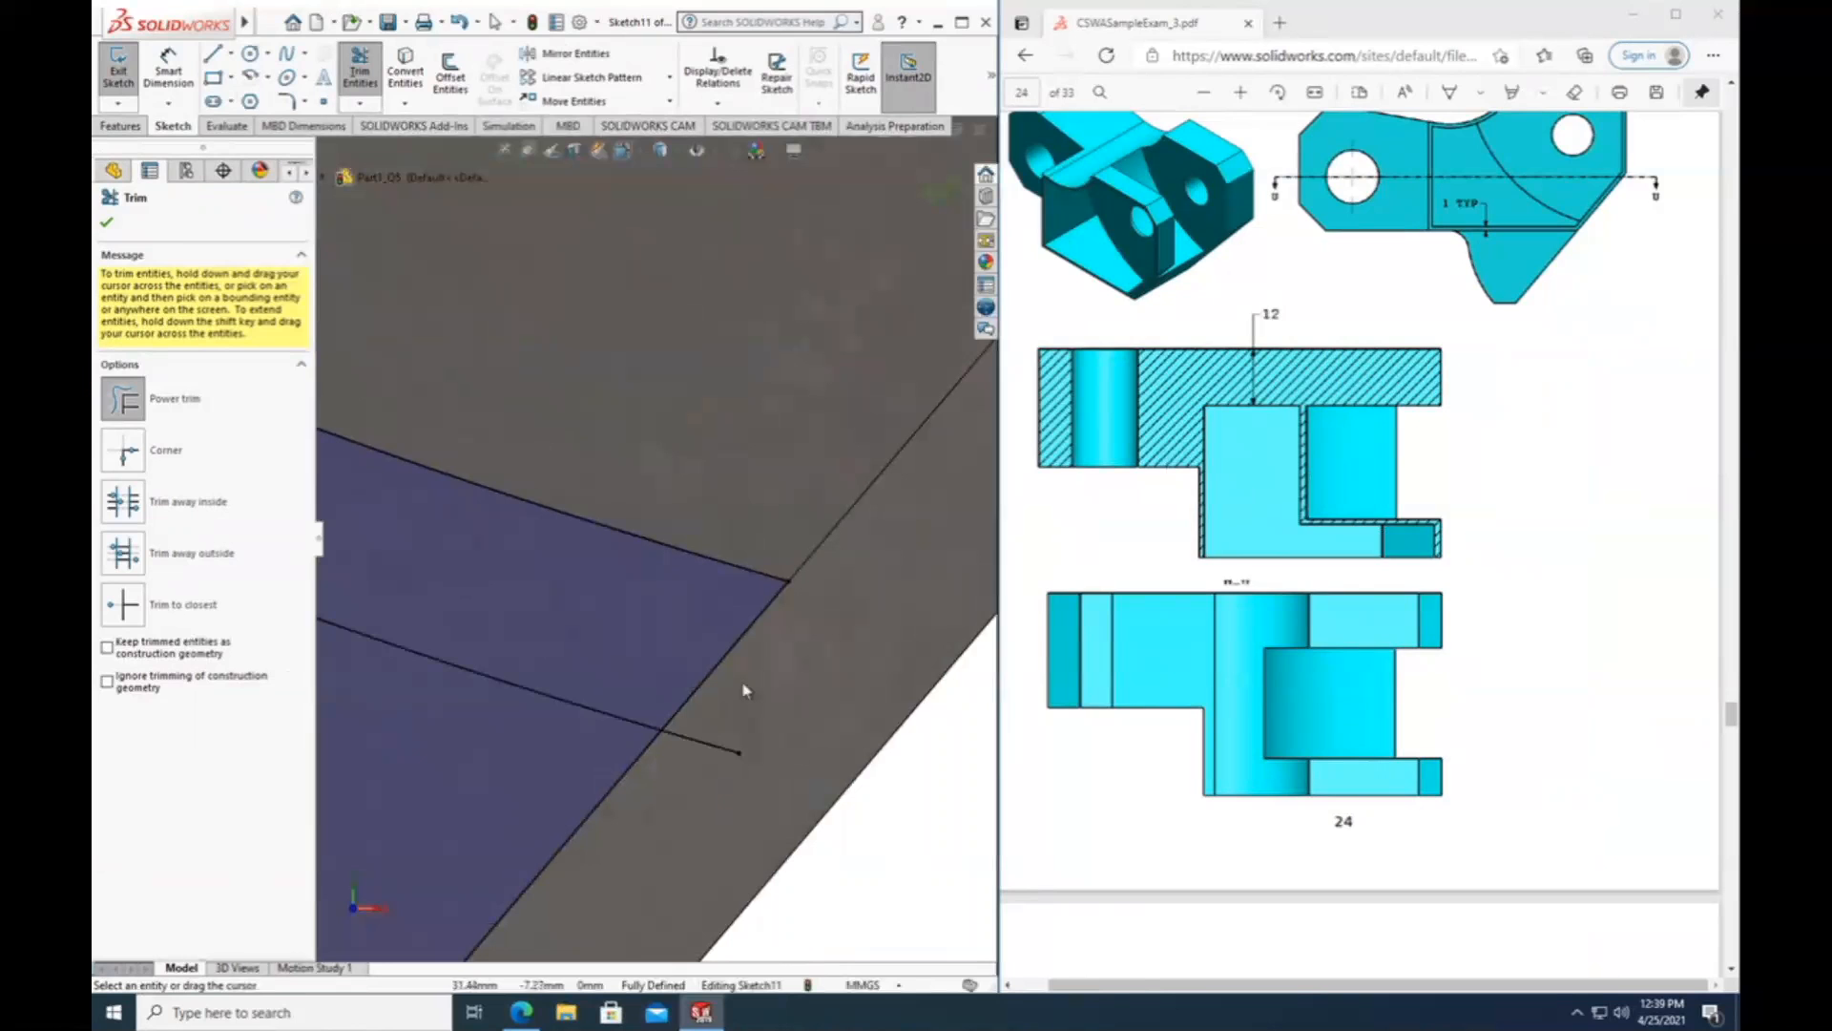
pyautogui.moveTo(747, 689)
pyautogui.mouseDown()
pyautogui.moveTo(706, 768)
pyautogui.moveTo(683, 532)
pyautogui.mouseUp()
pyautogui.scroll(3, 683, 535)
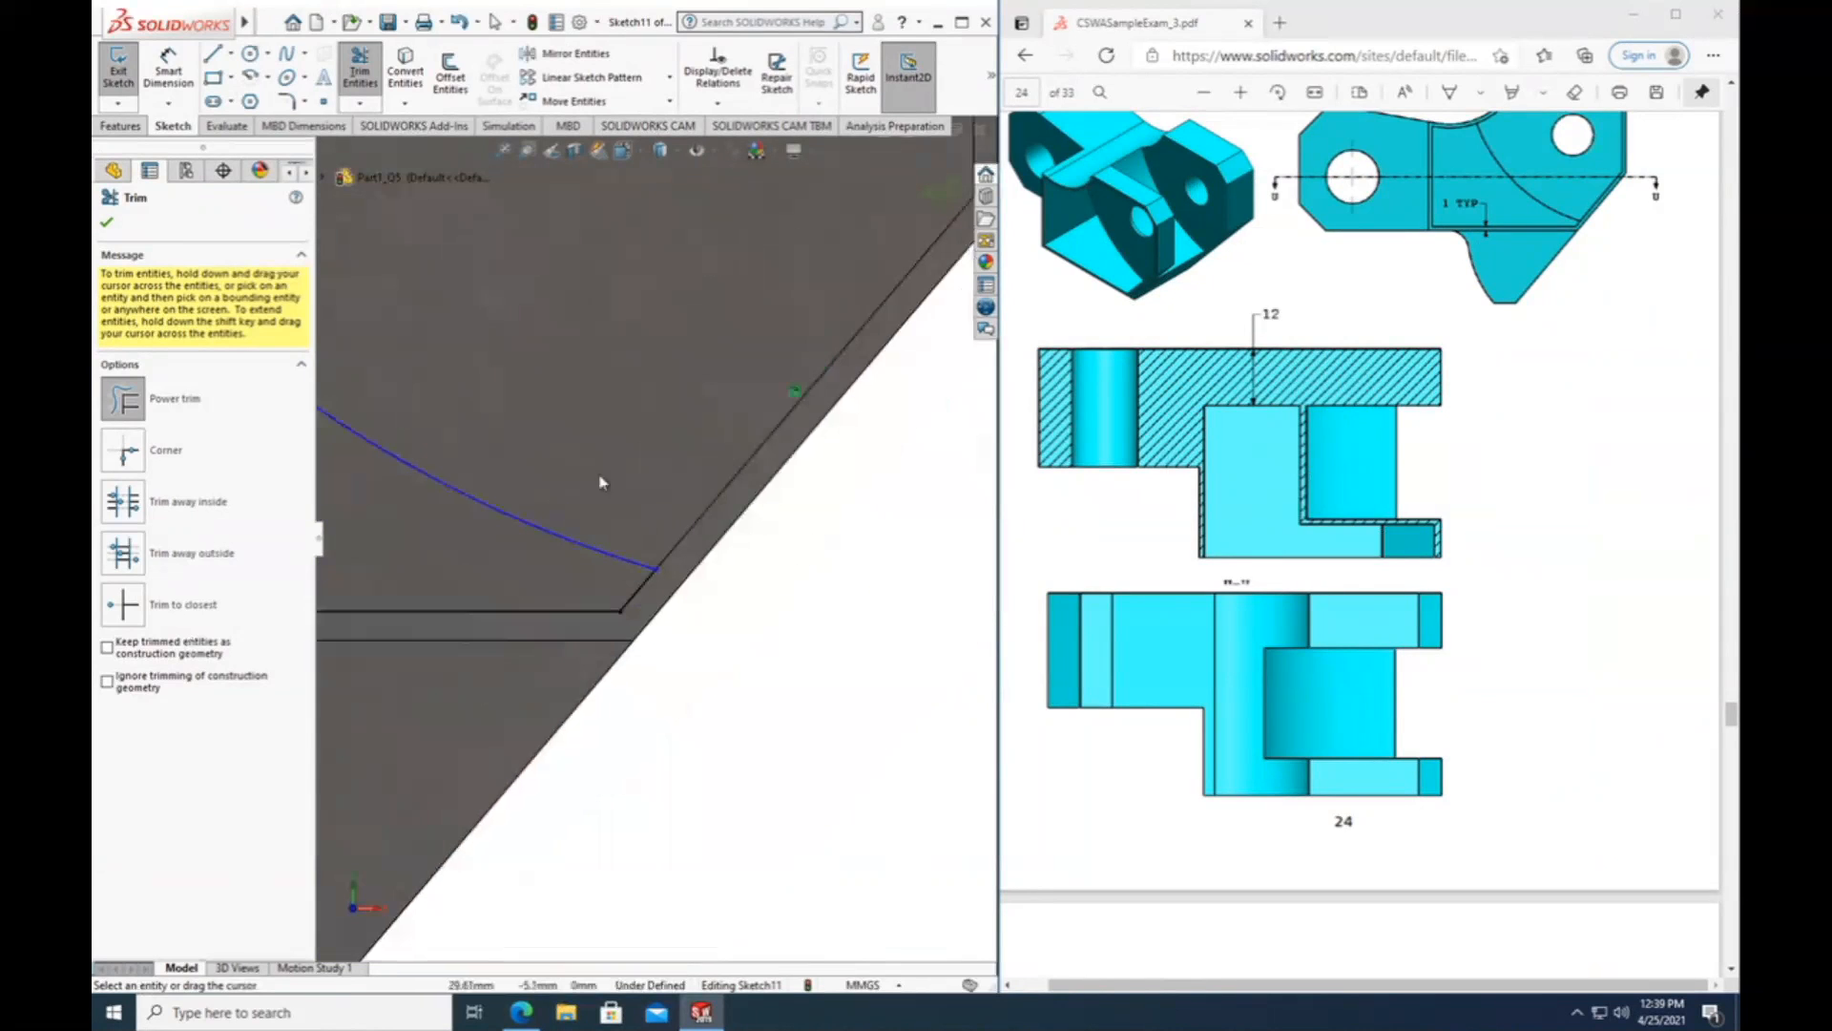
pyautogui.scroll(2, 567, 446)
# Power-trim the leftover concave curve segment beyond the offset arc and finish trimming.
pyautogui.scroll(-5, 377, 258)
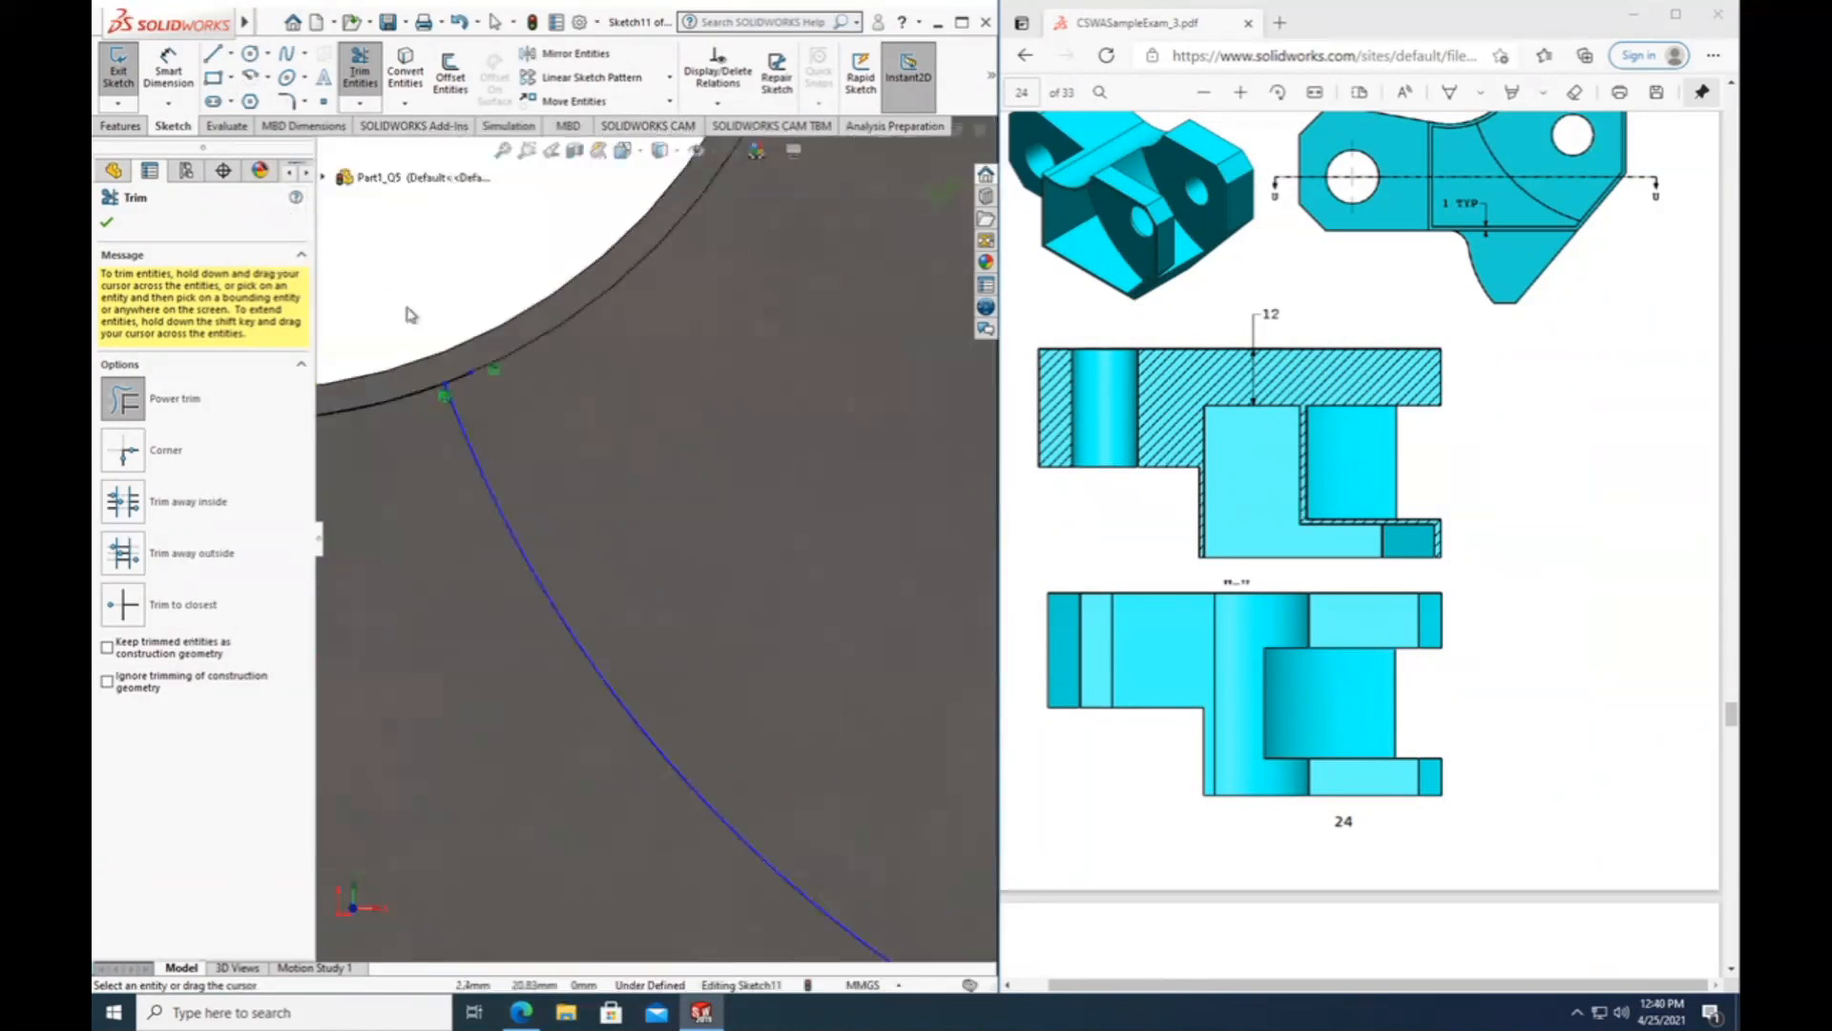
pyautogui.moveTo(678, 592); pyautogui.dragTo(634, 540)
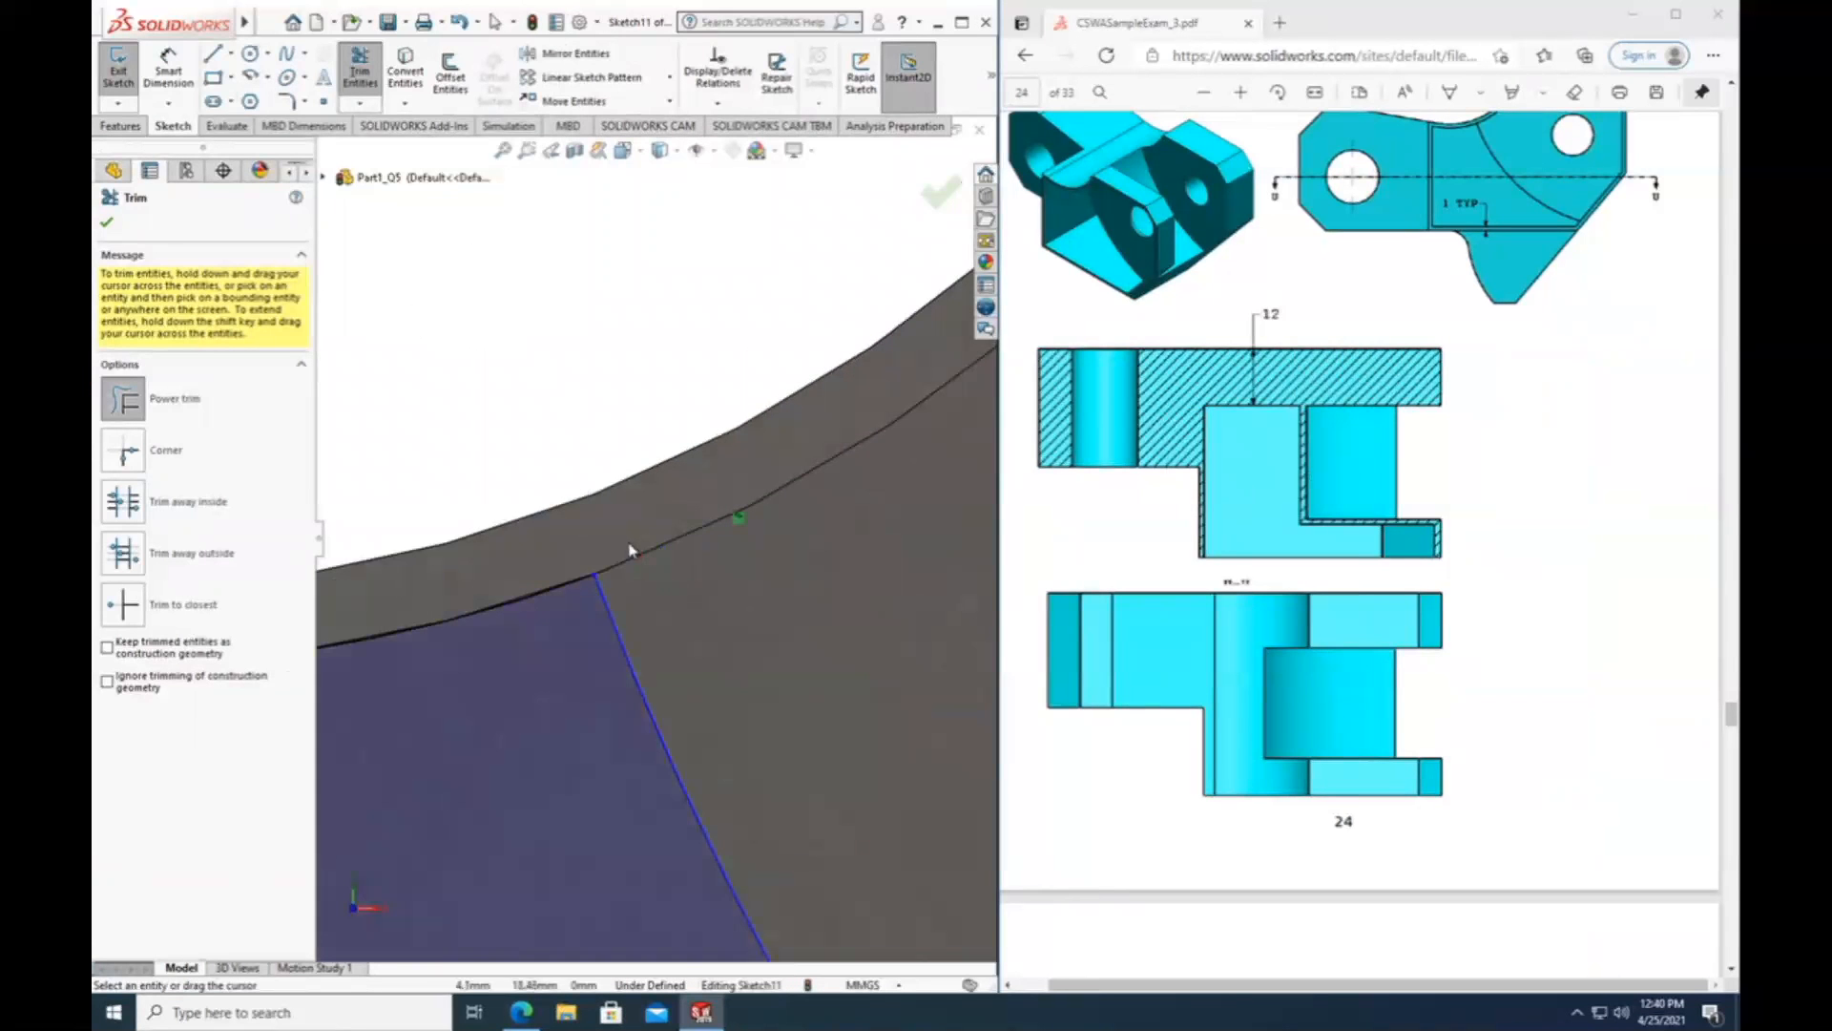
pyautogui.scroll(3, 634, 554)
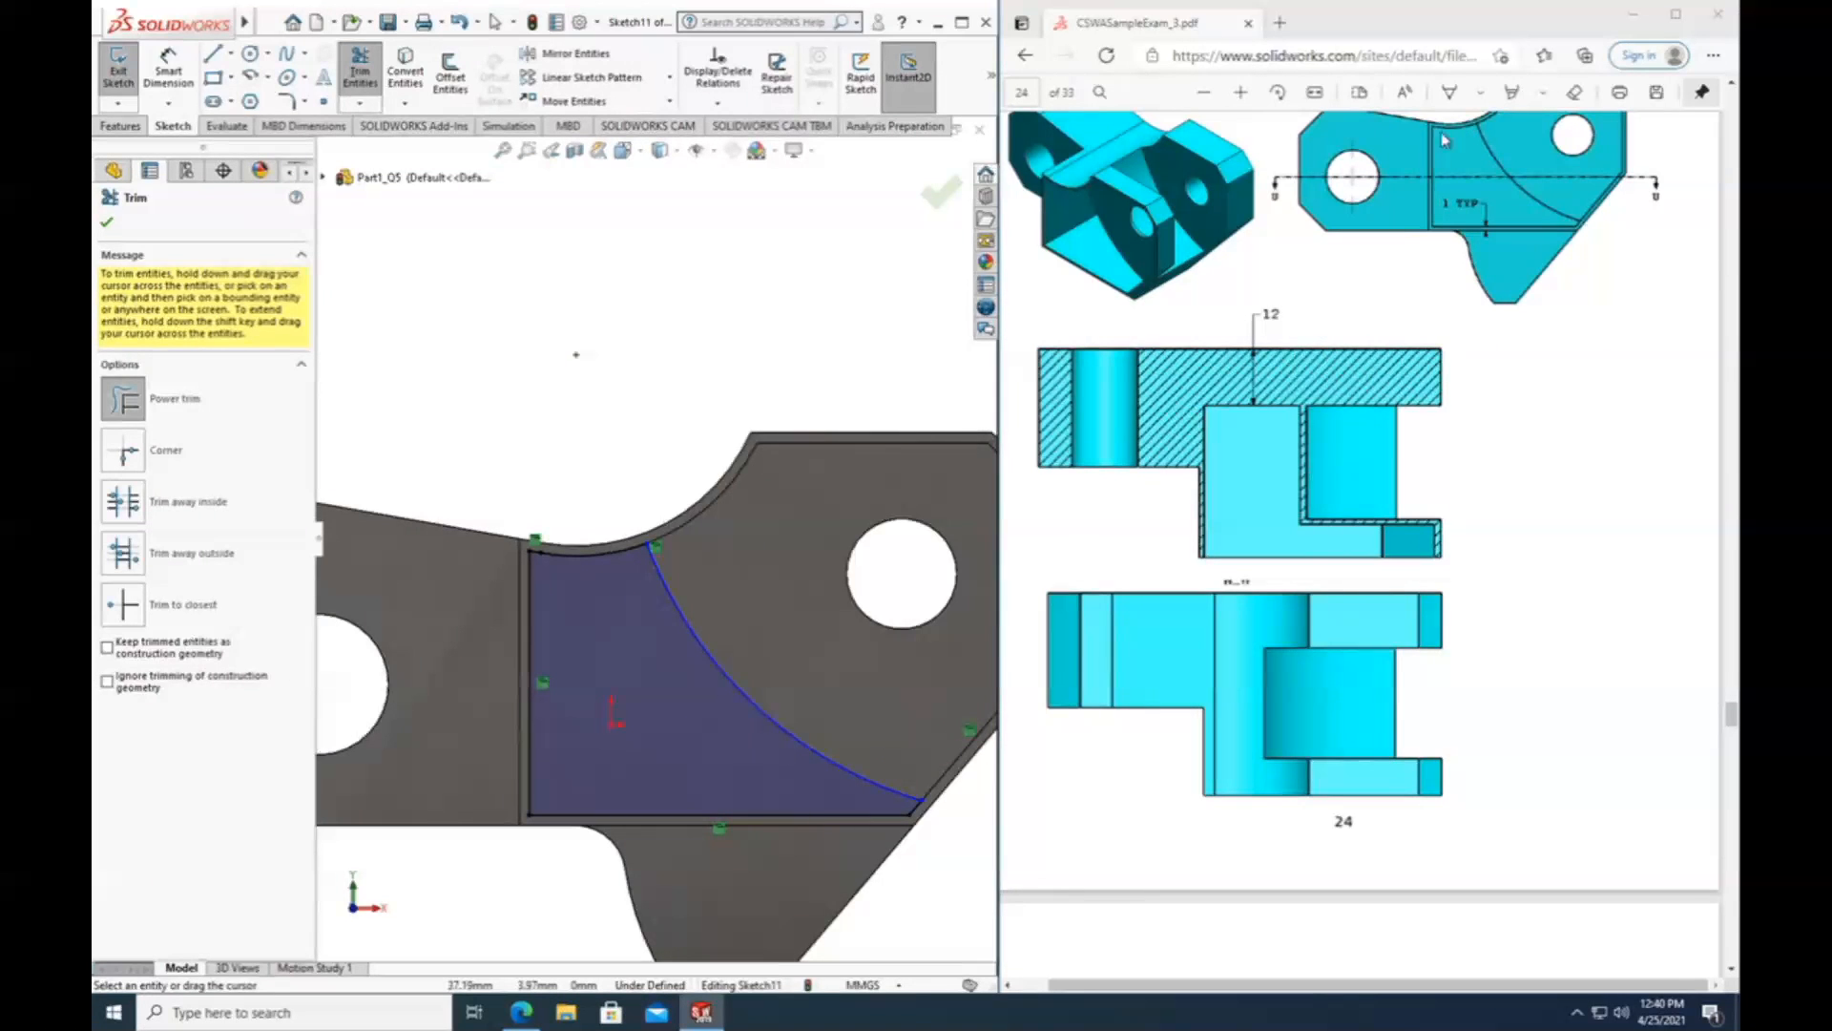
pyautogui.click(105, 229)
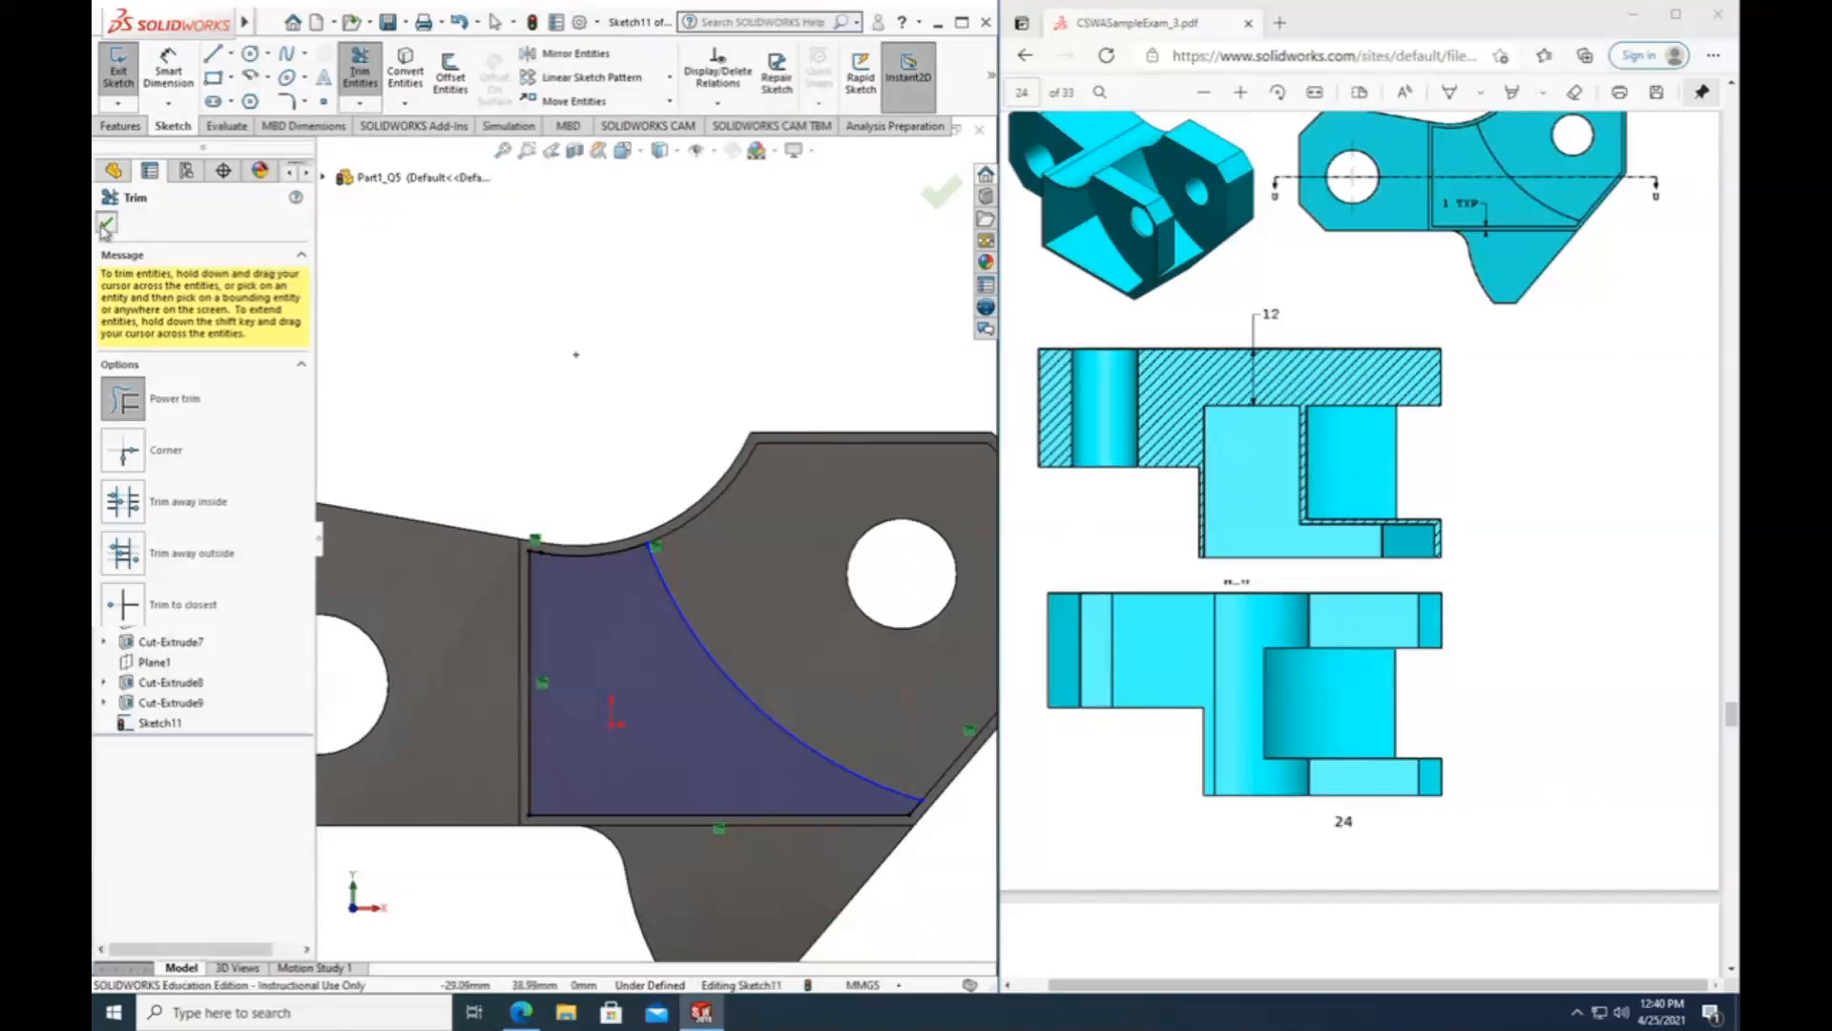
# Start an Extruded Cut of the profile with an Offset From Surface end condition, referencing the block's large outer face opposite the sketch.
pyautogui.click(119, 128)
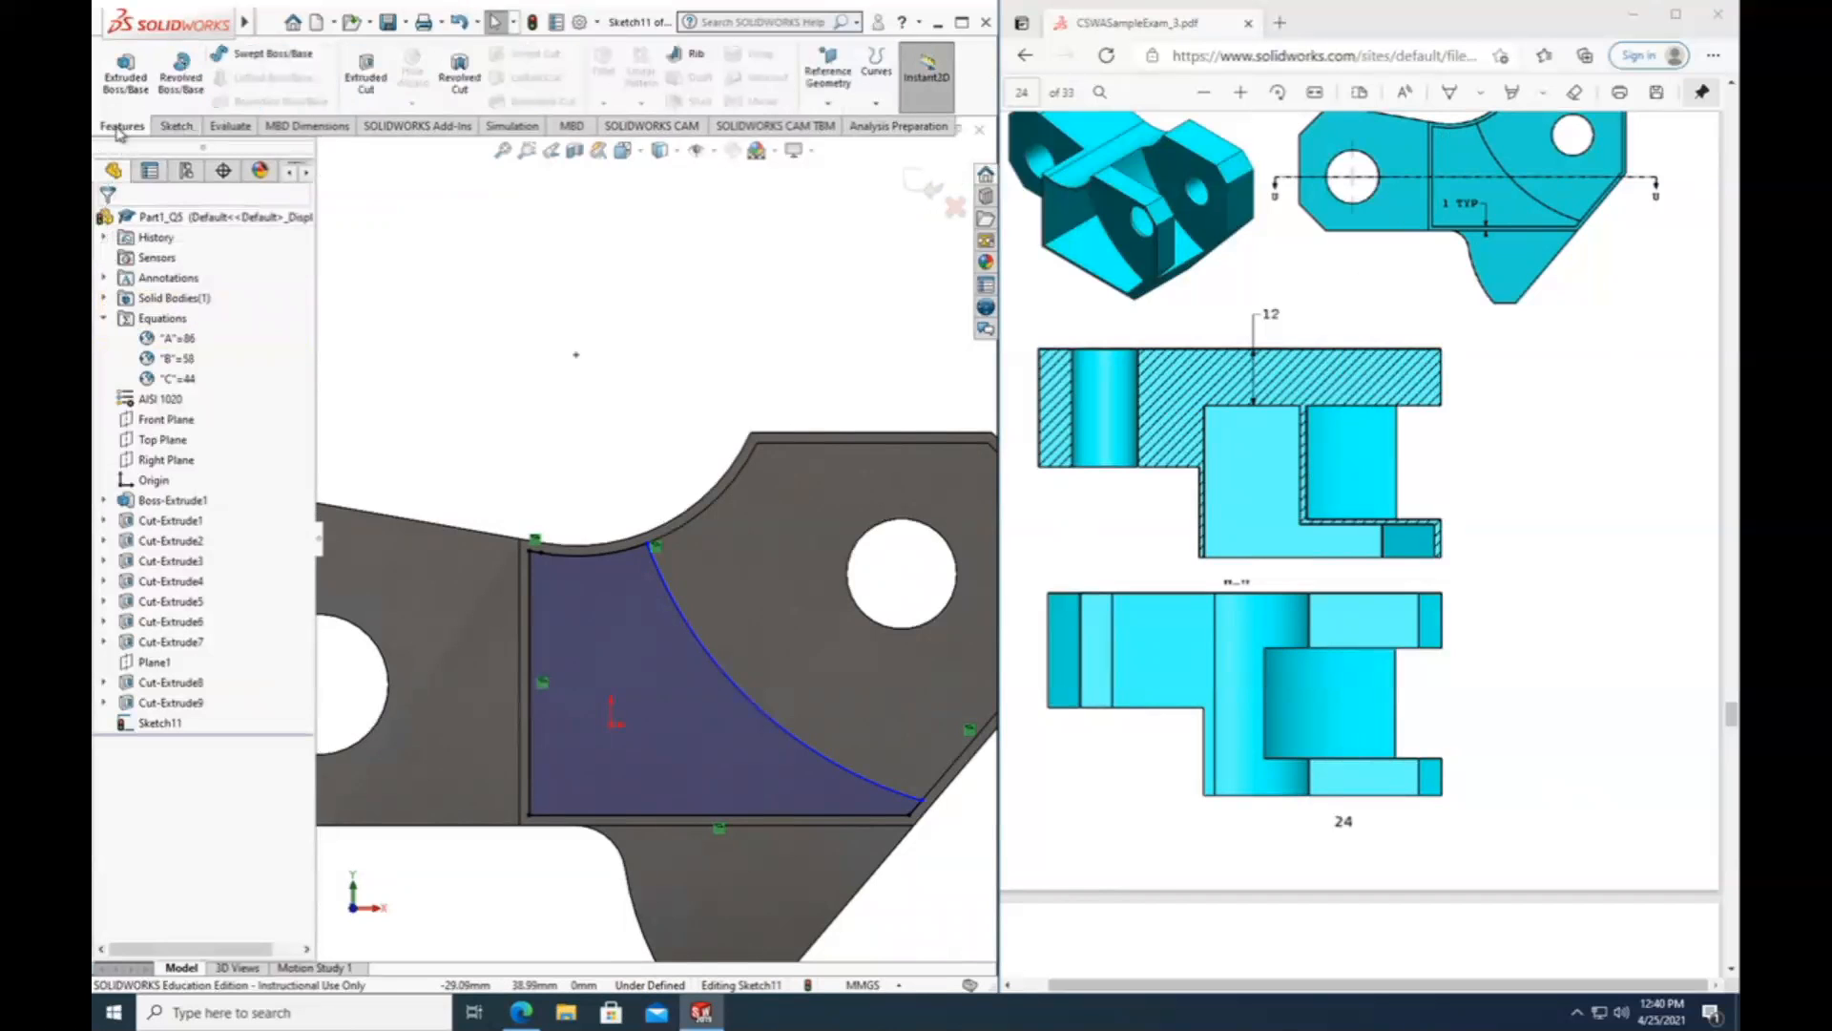
pyautogui.click(367, 76)
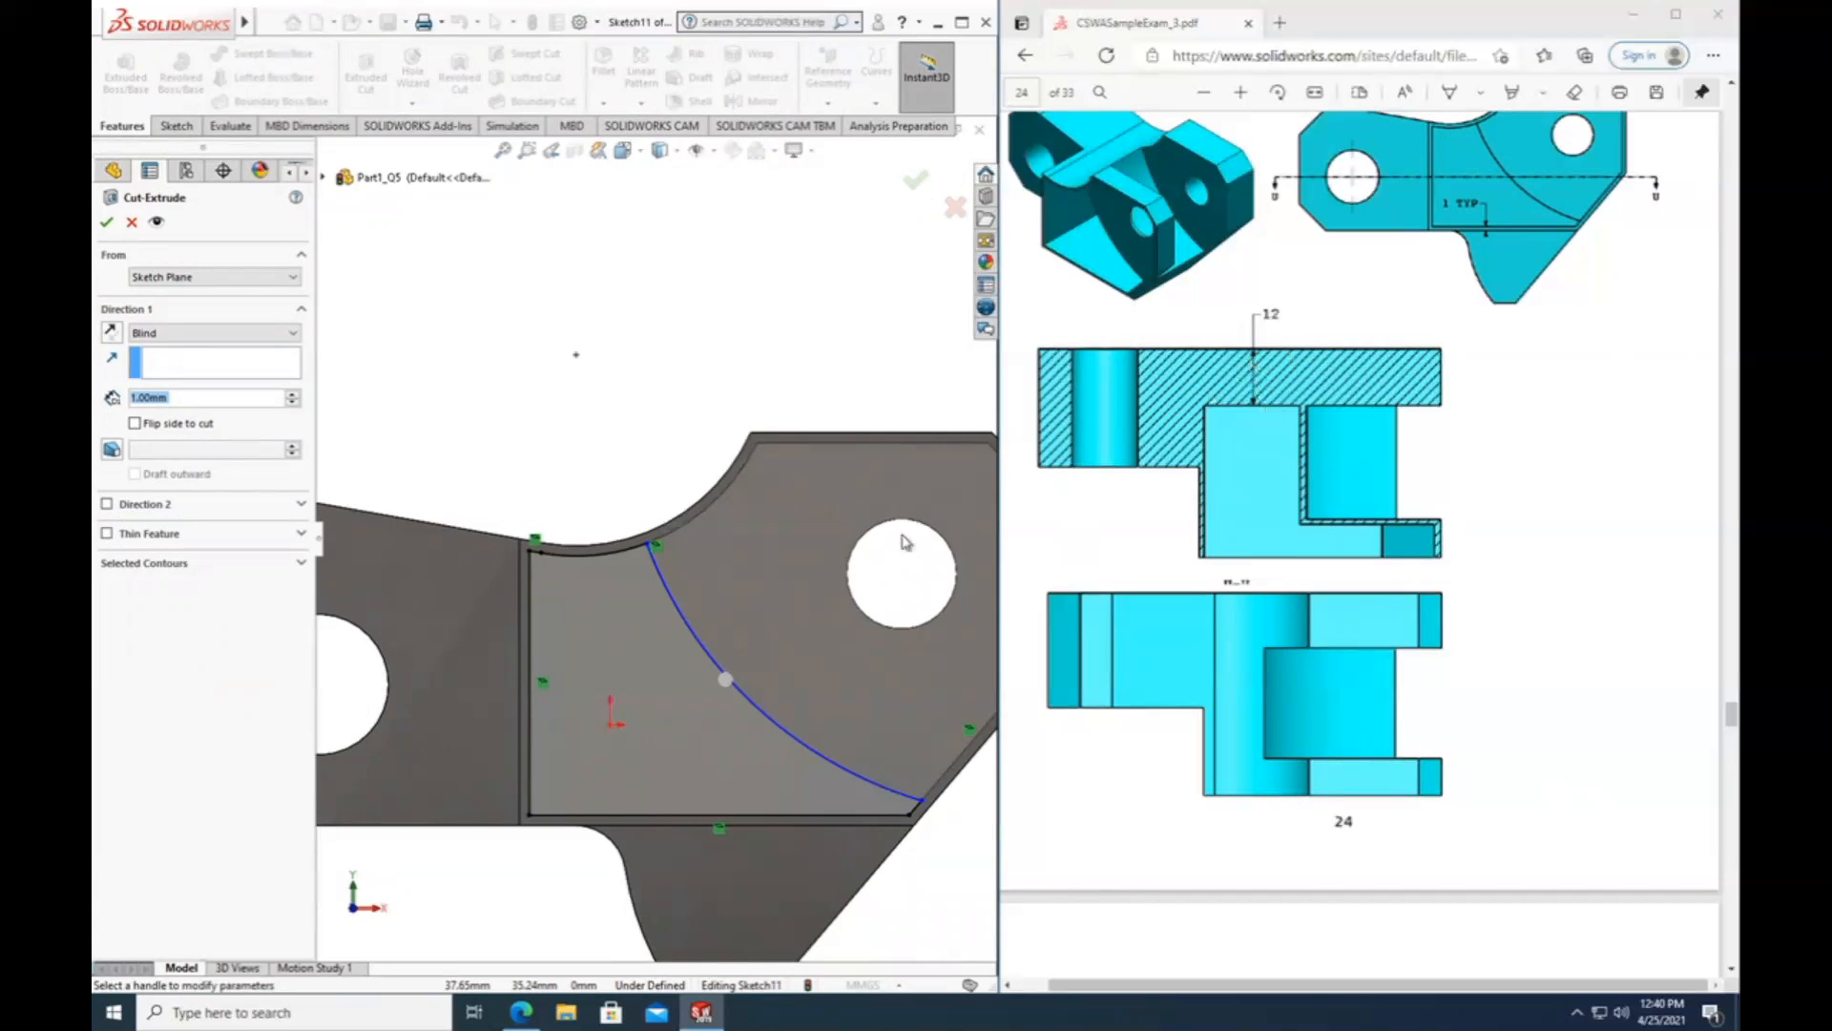
pyautogui.scroll(2, 580, 580)
pyautogui.moveTo(766, 603); pyautogui.dragTo(735, 781, button='middle')
pyautogui.moveTo(816, 470); pyautogui.dragTo(770, 523, button='middle')
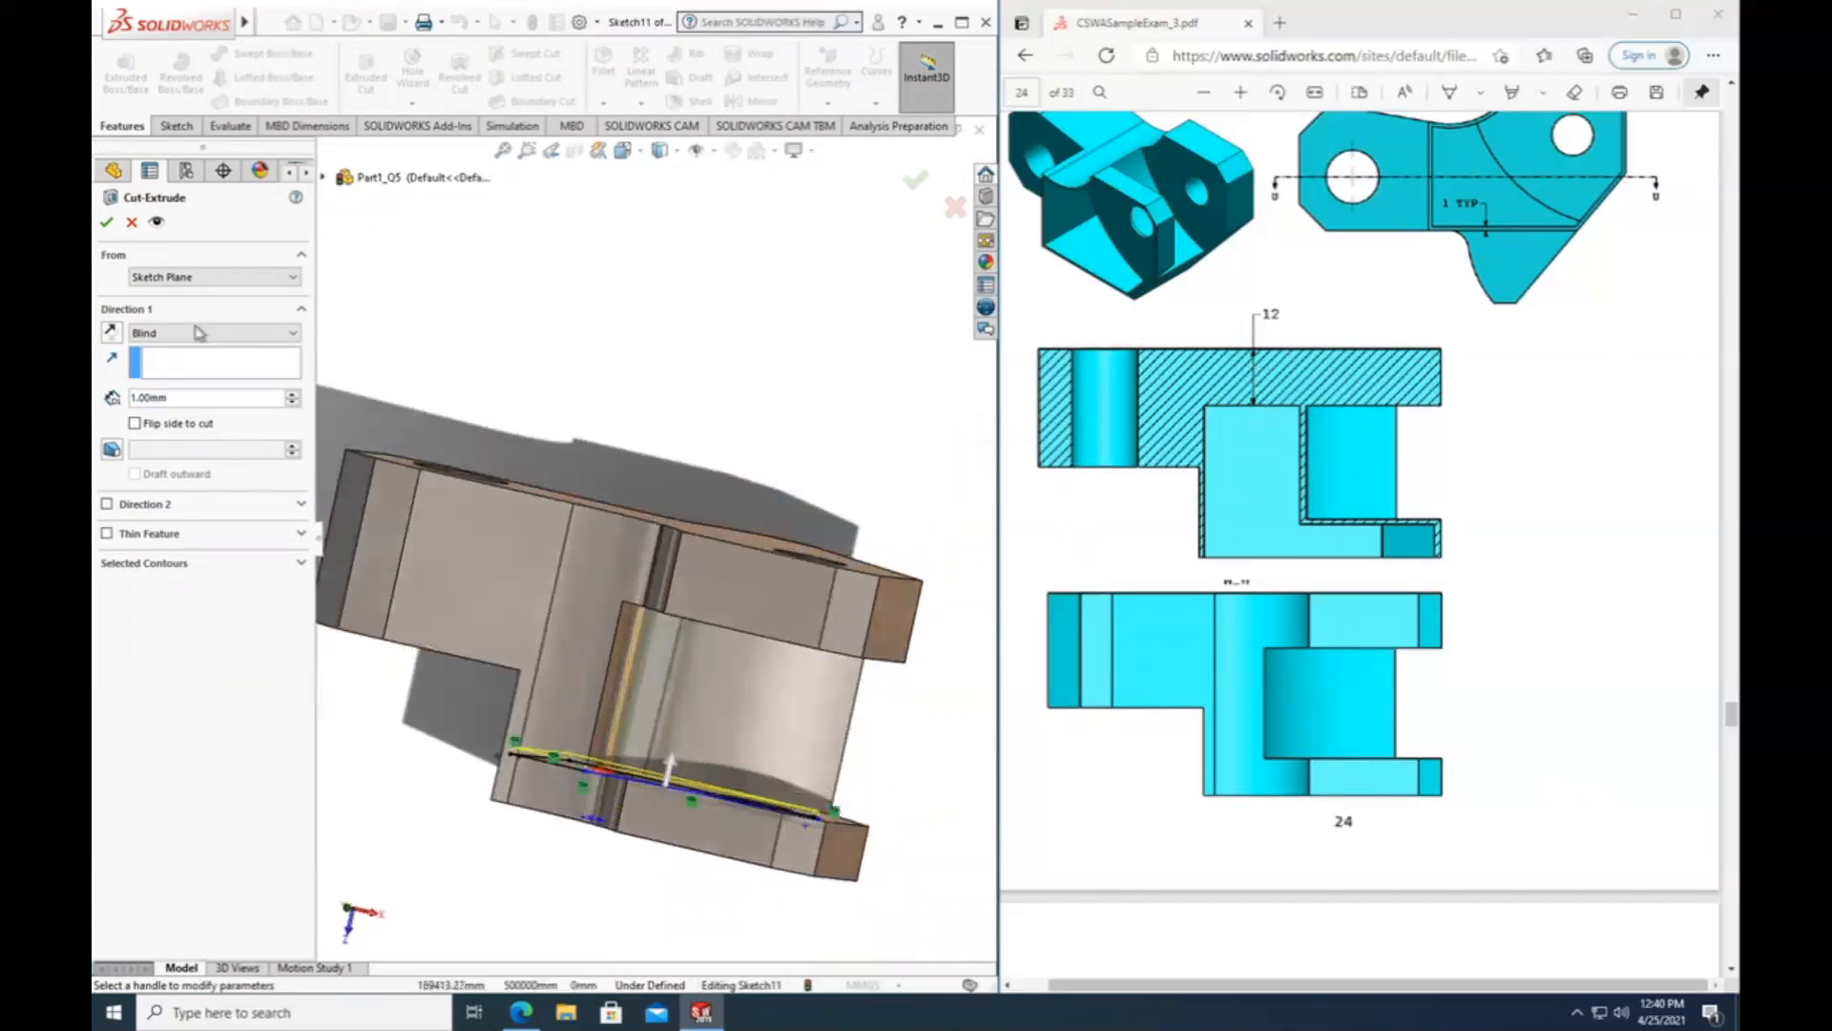
pyautogui.click(199, 333)
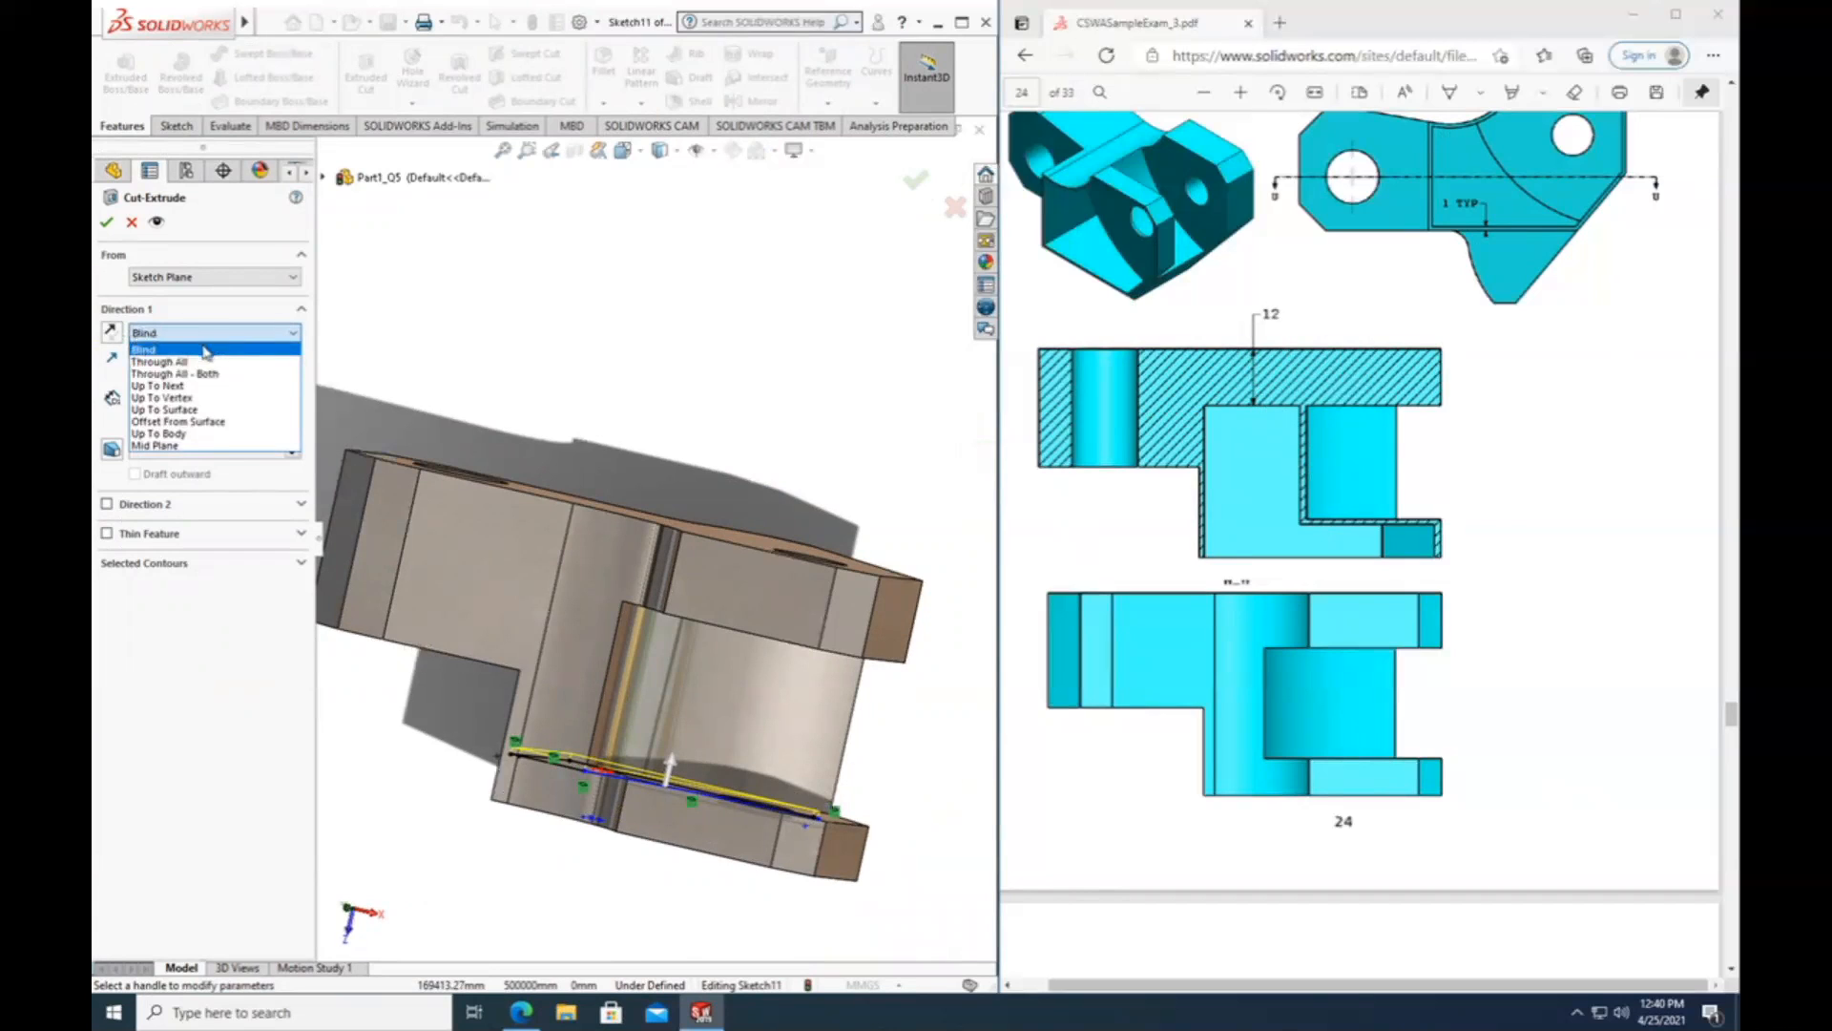
pyautogui.click(191, 422)
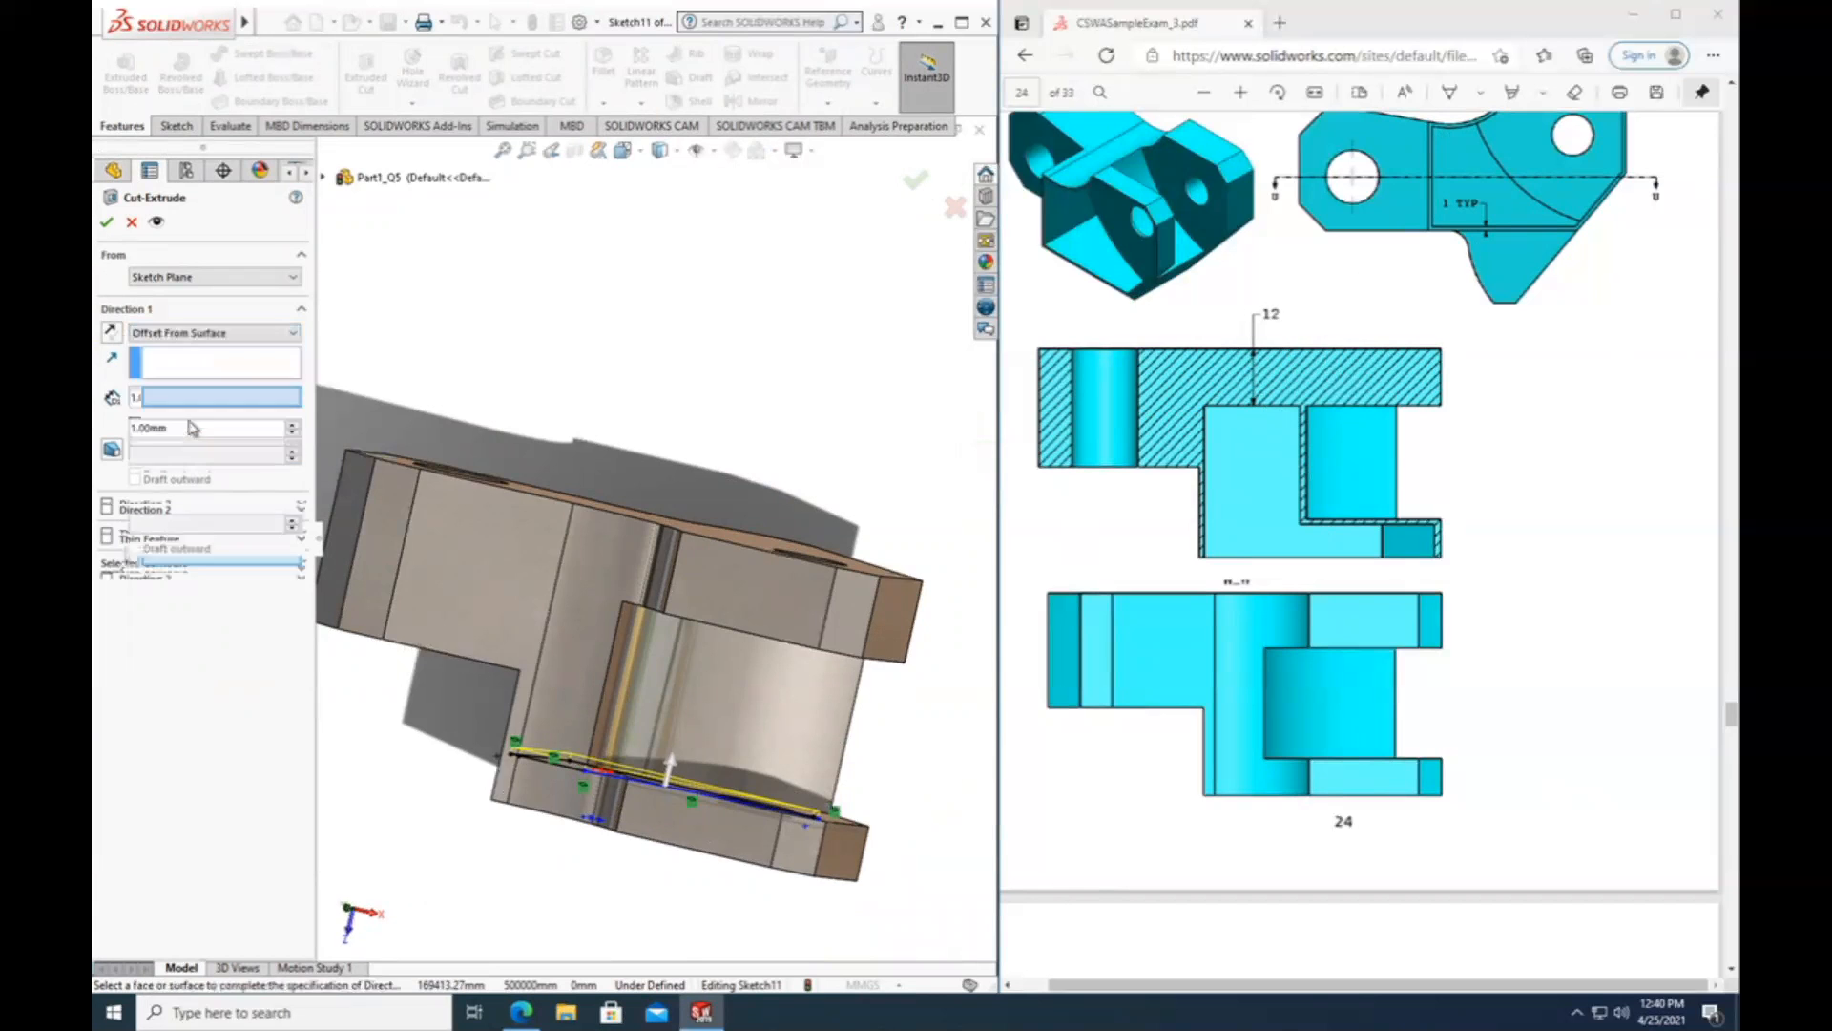
pyautogui.moveTo(655, 613); pyautogui.dragTo(630, 673, button='middle')
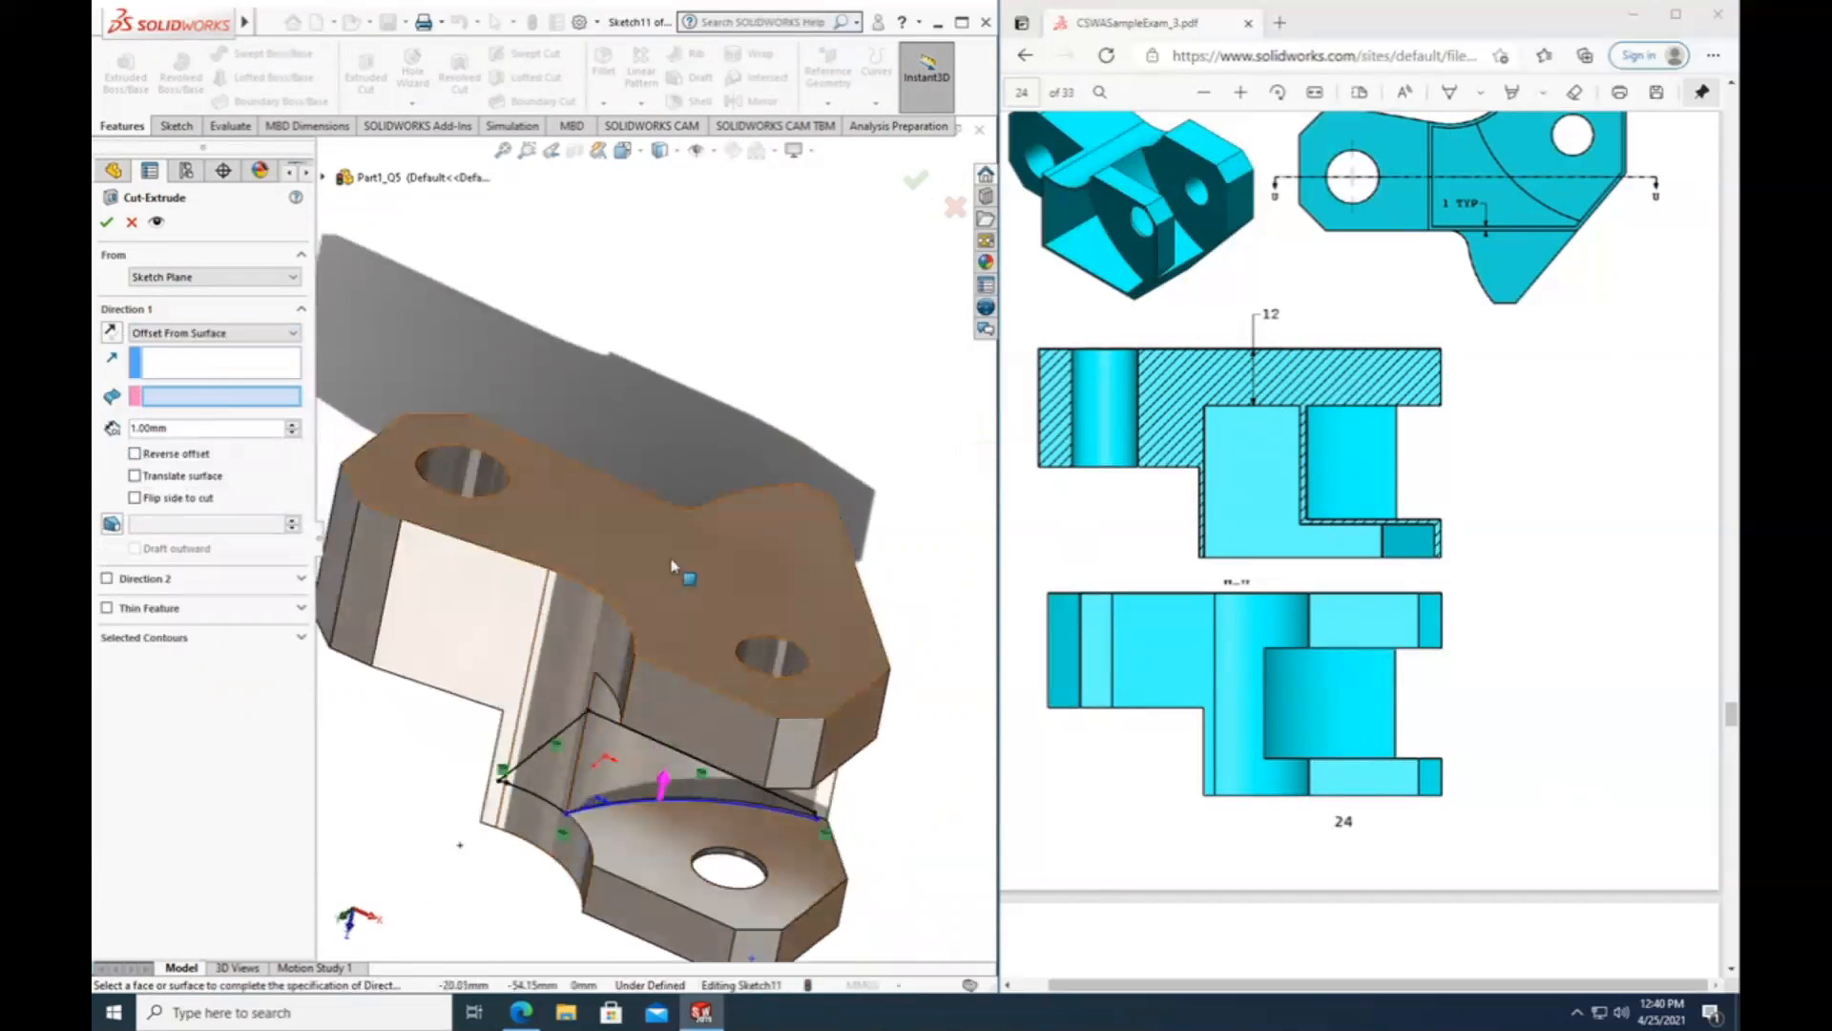
pyautogui.click(668, 458)
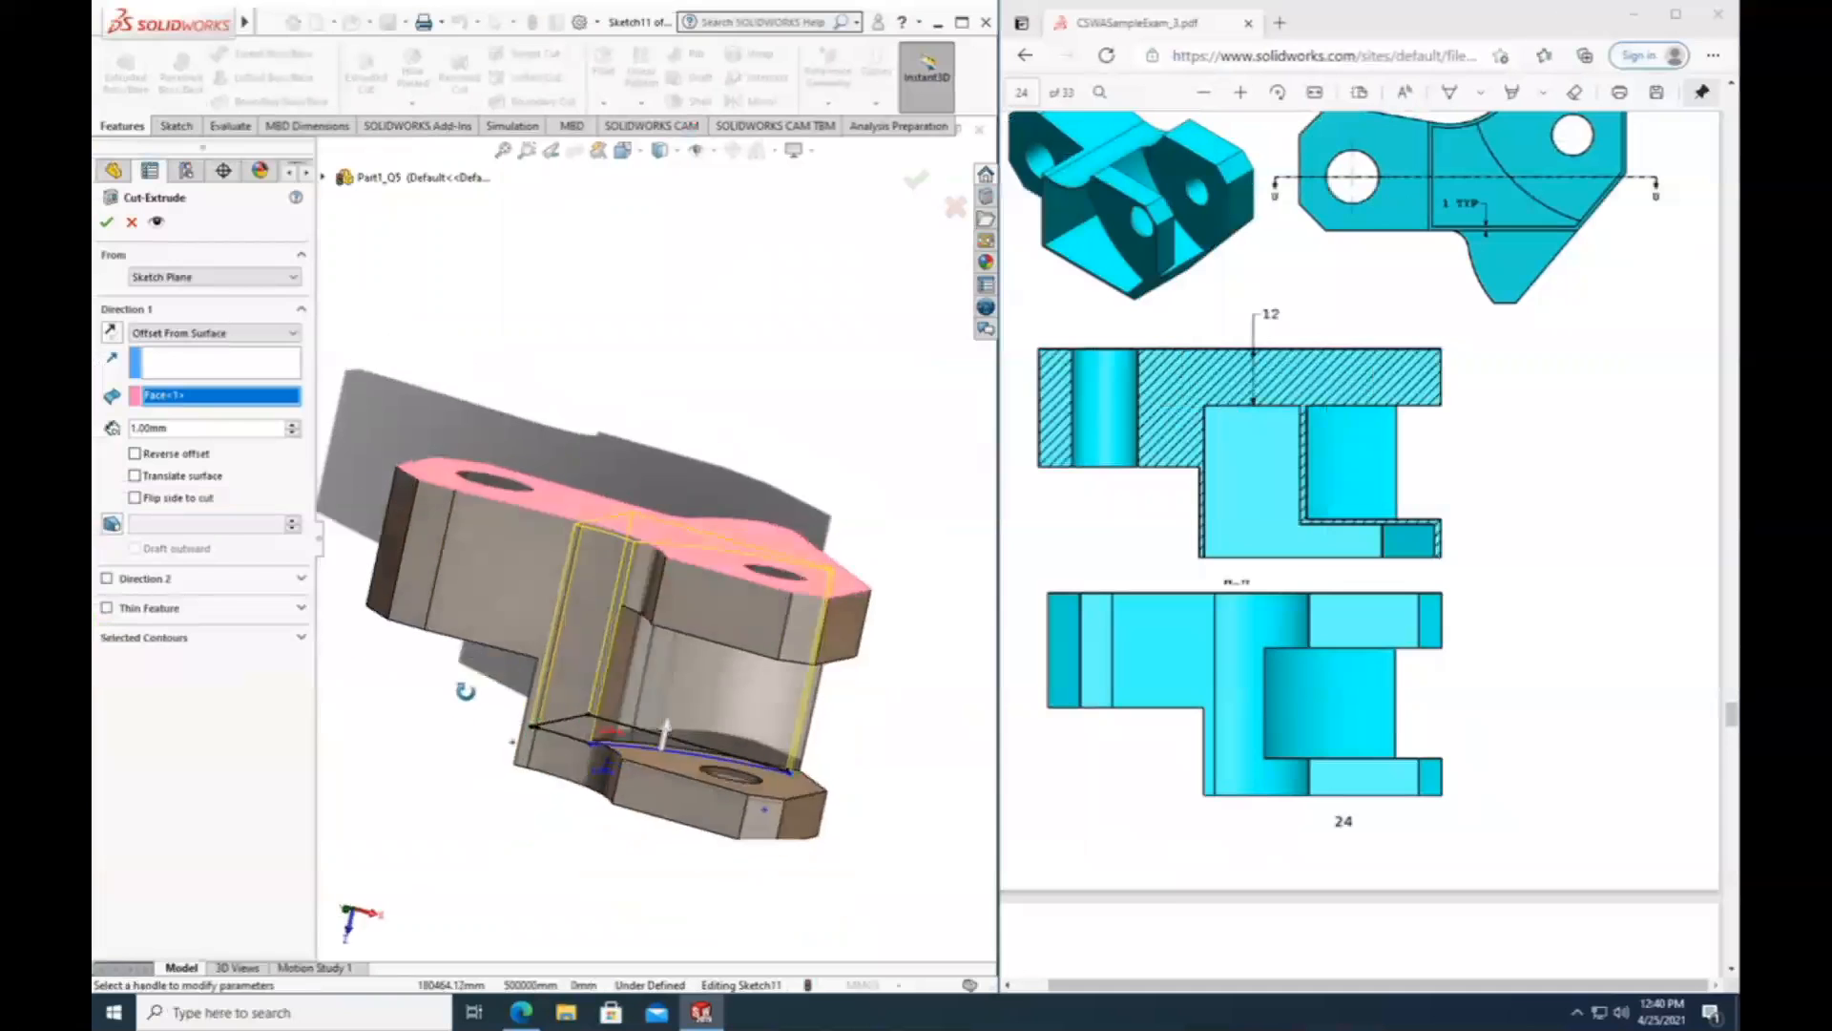
pyautogui.moveTo(465, 690); pyautogui.dragTo(448, 630, button='middle')
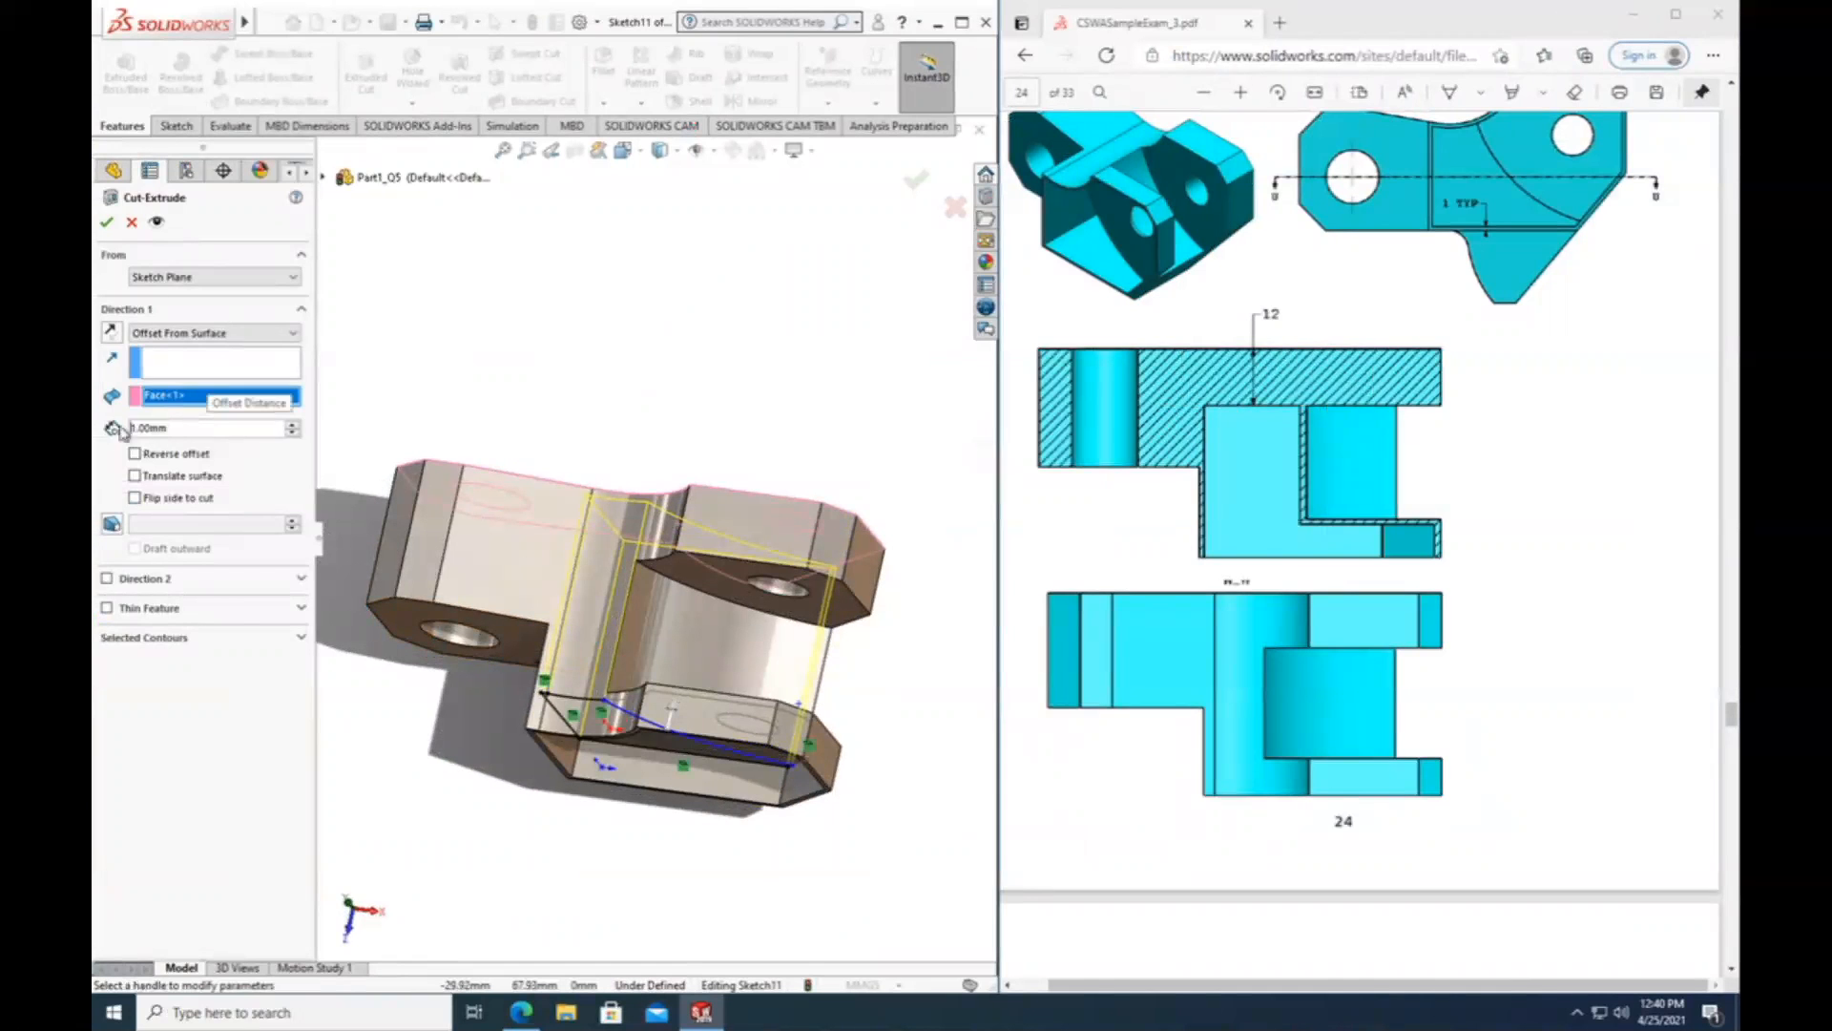
# Set the cut's offset distance from the selected face to 12 mm and create the pocket.
pyautogui.click(136, 427)
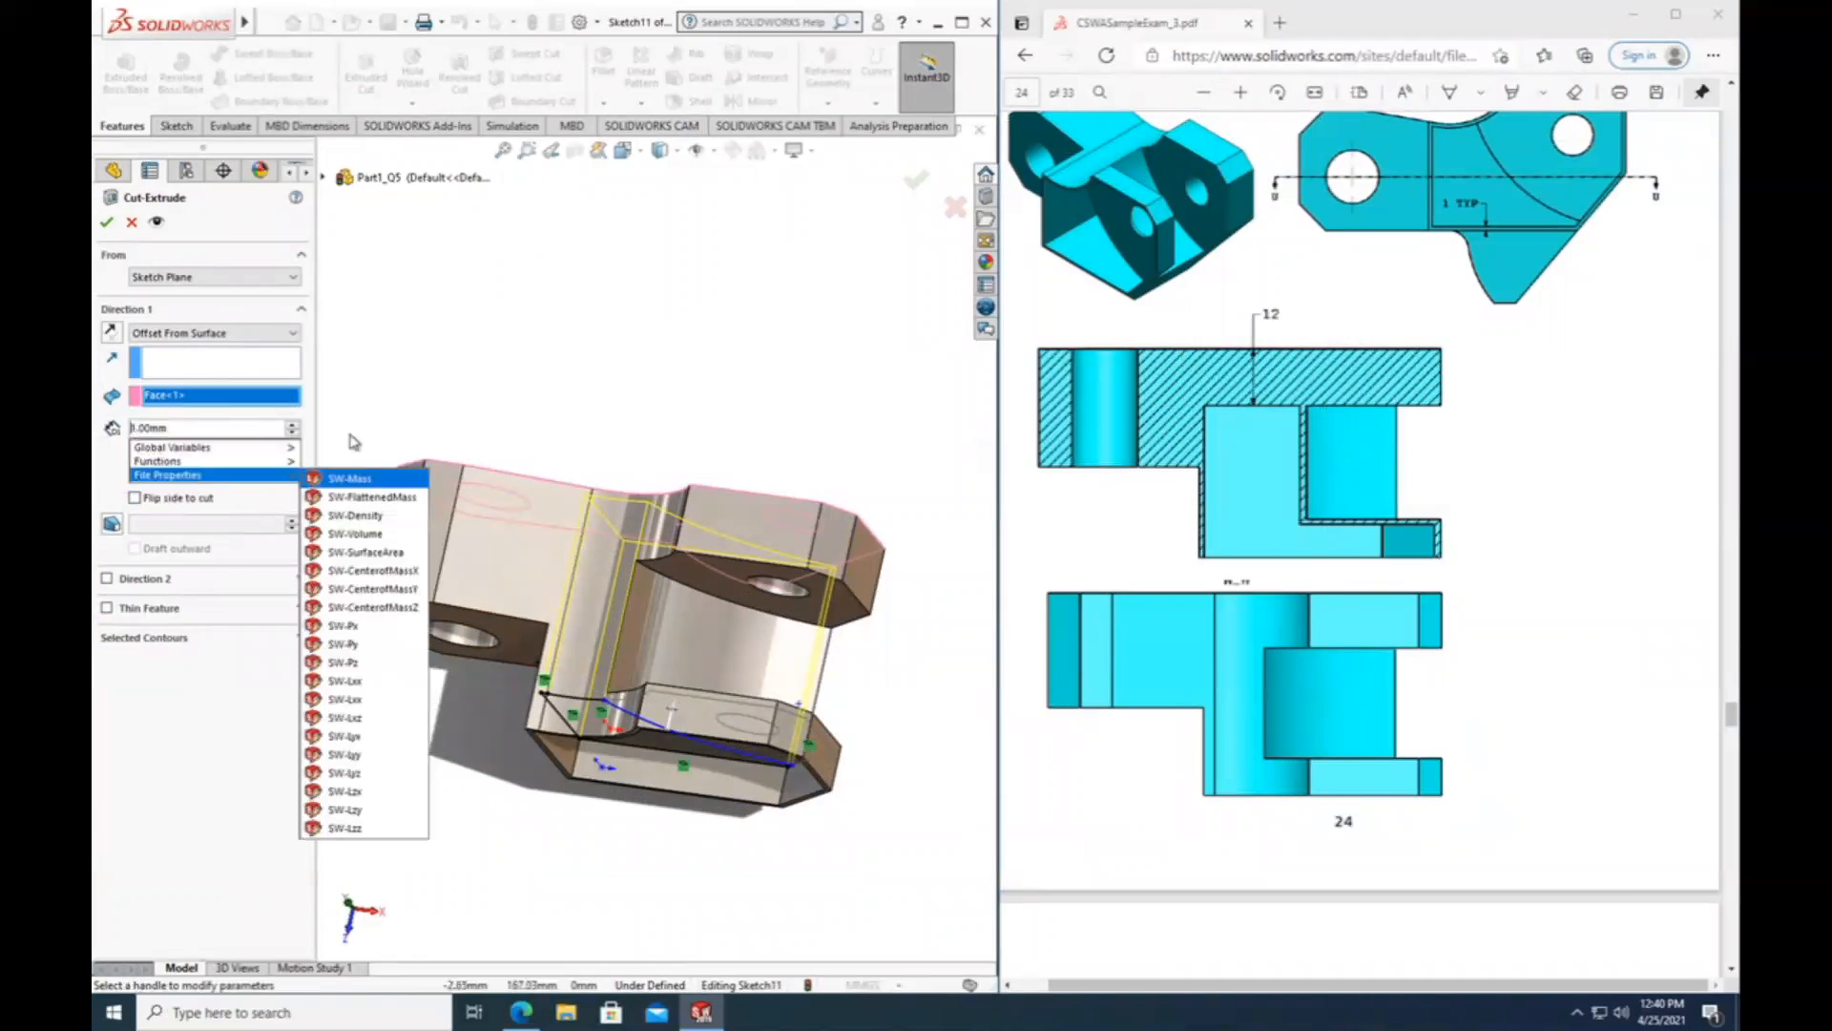
pyautogui.click(164, 428)
pyautogui.click(133, 428)
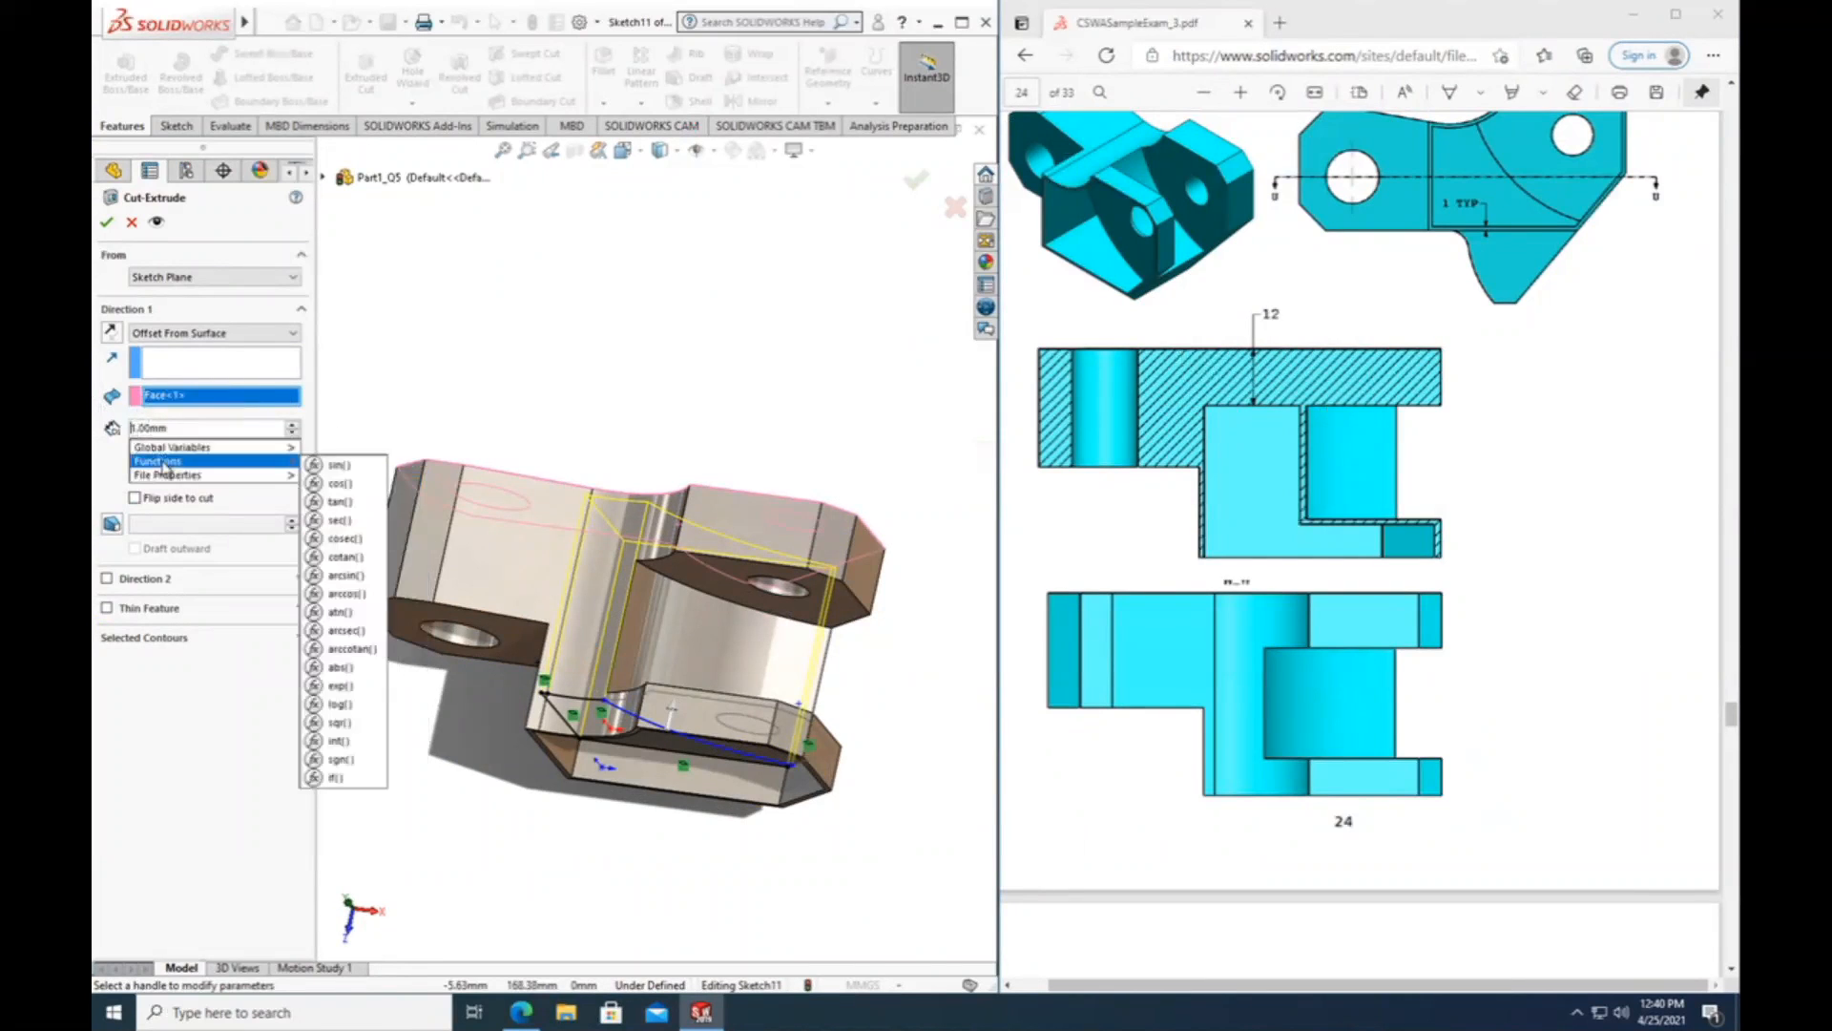
pyautogui.click(169, 428)
pyautogui.press('BackSpace')
pyautogui.press('BackSpace')
pyautogui.press('BackSpace')
pyautogui.press('BackSpace')
pyautogui.press('BackSpace')
pyautogui.press('BackSpace')
pyautogui.write('12')
pyautogui.press('Return')
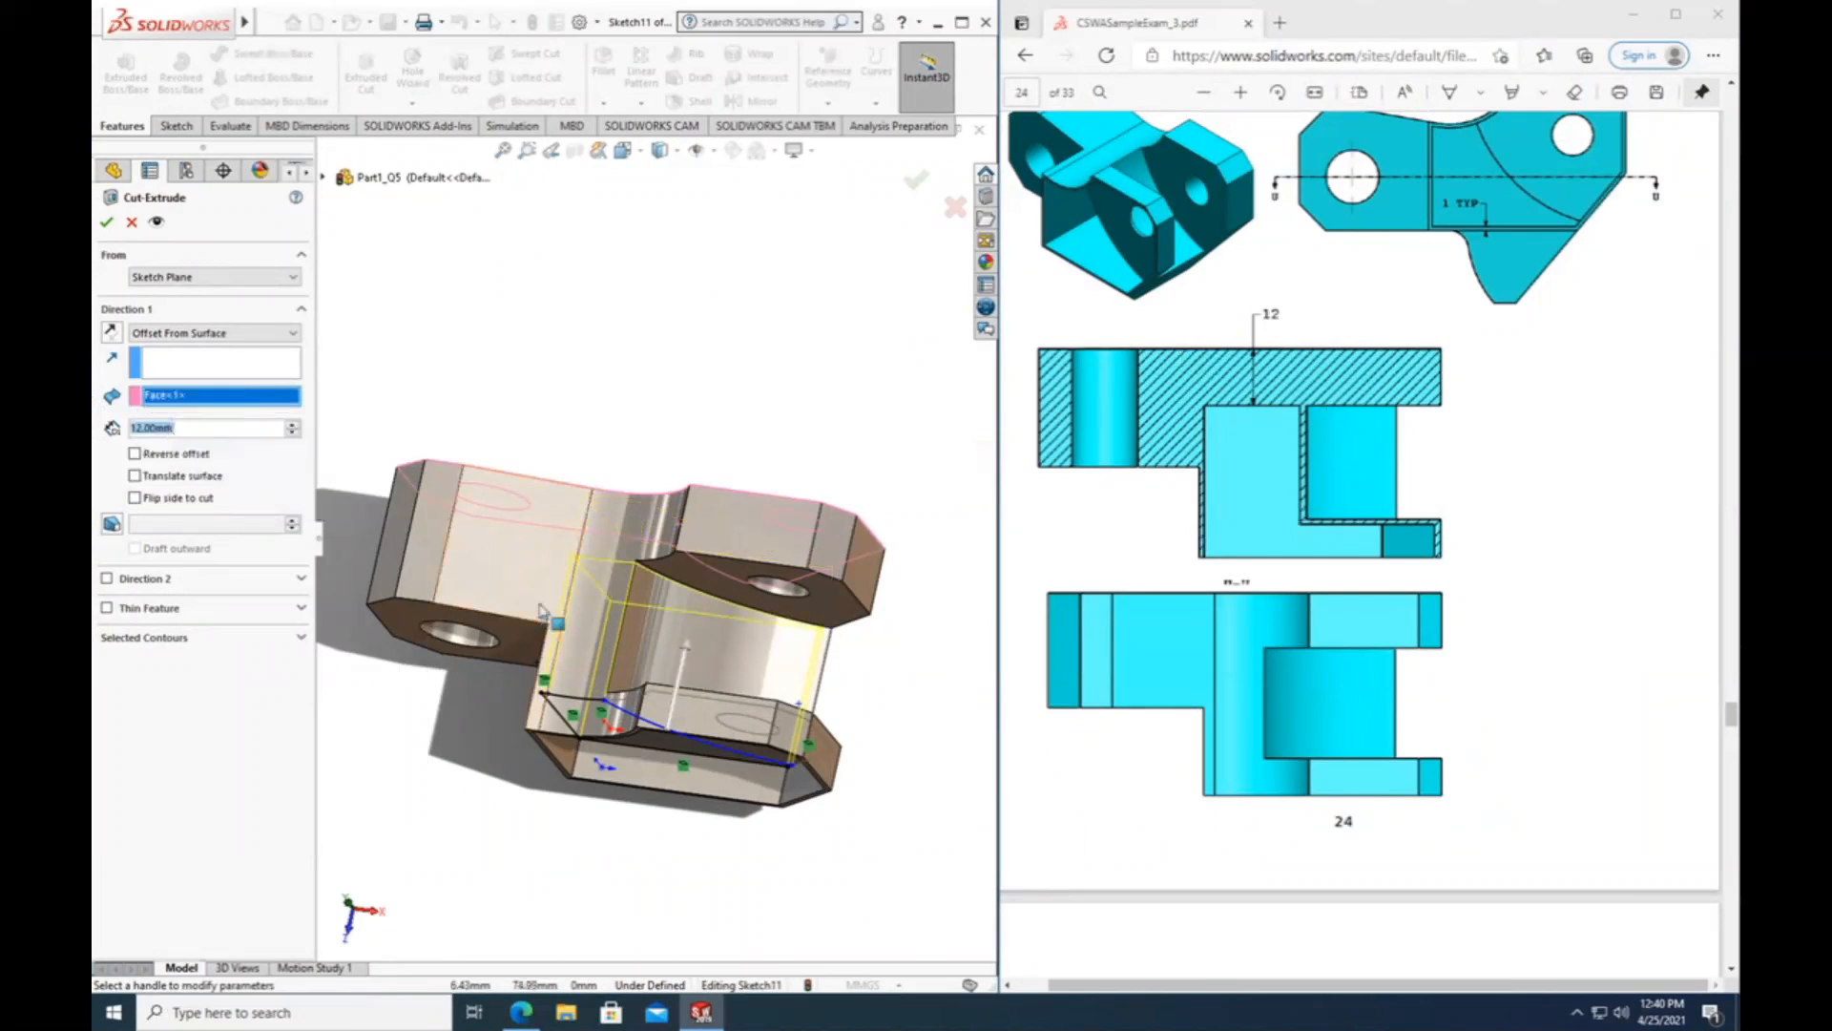
pyautogui.moveTo(607, 807); pyautogui.dragTo(692, 845, button='middle')
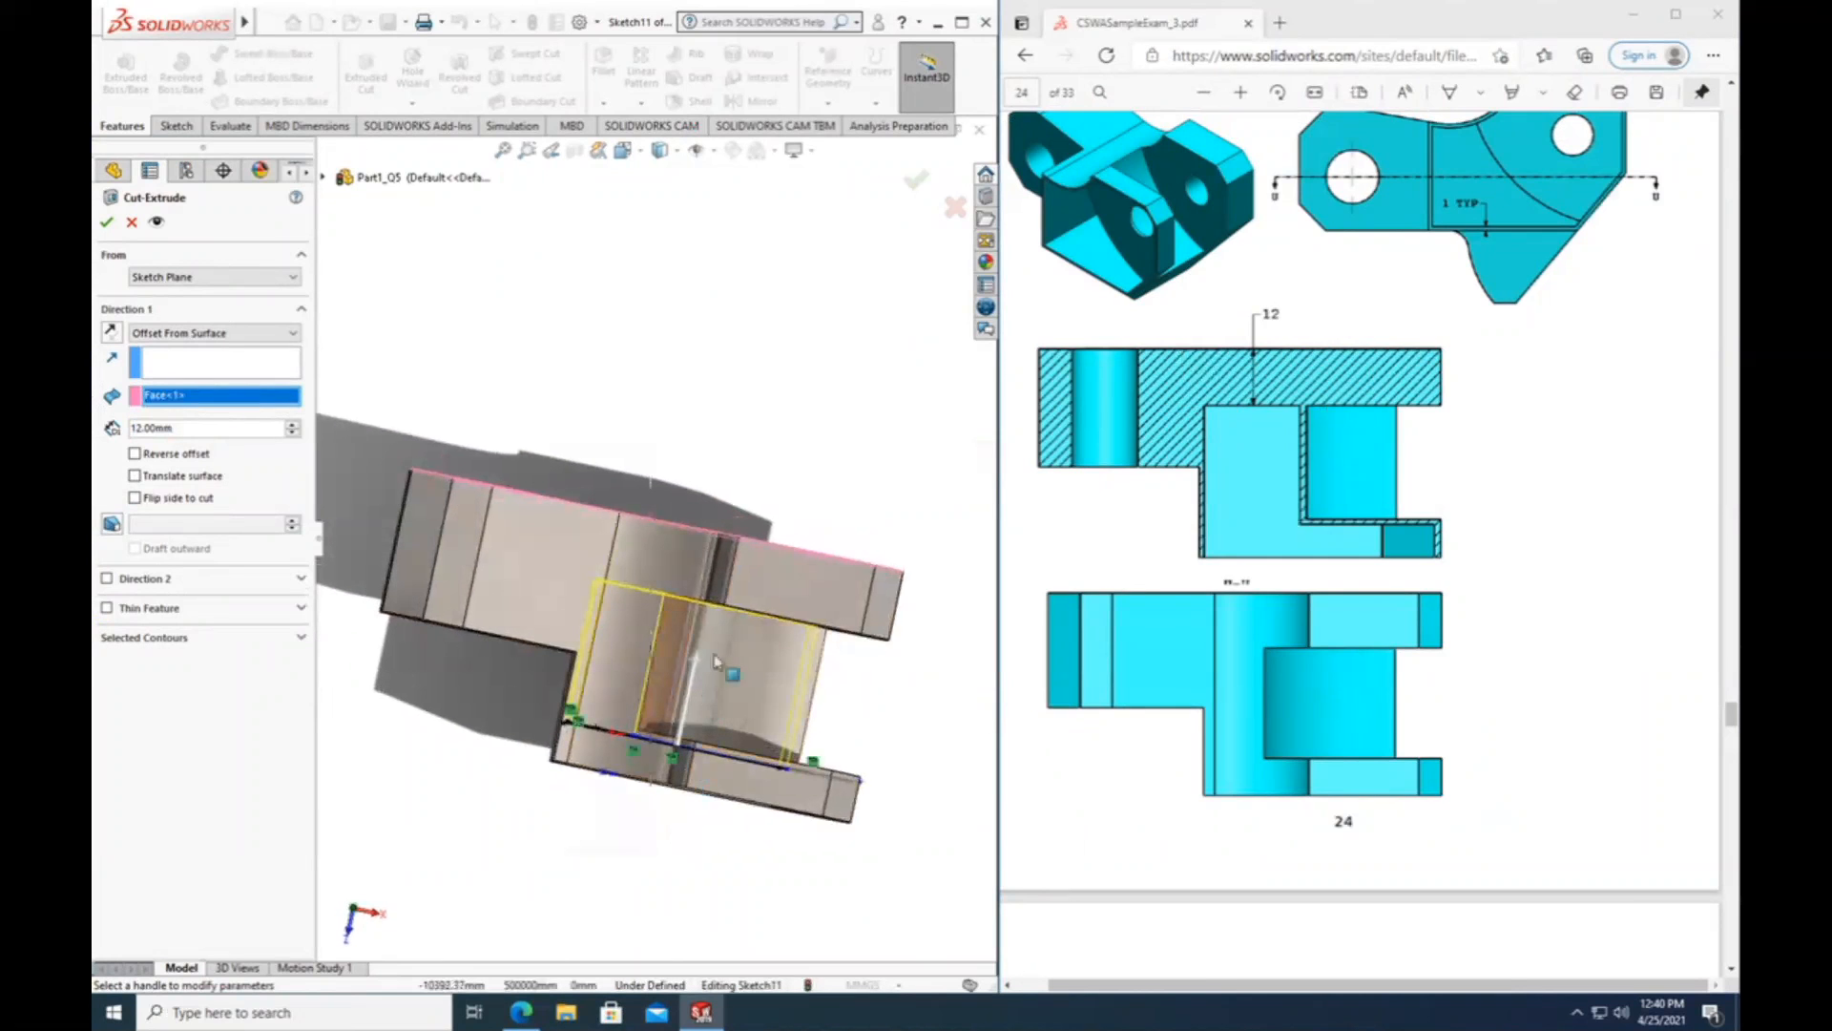
pyautogui.scroll(-4, 720, 659)
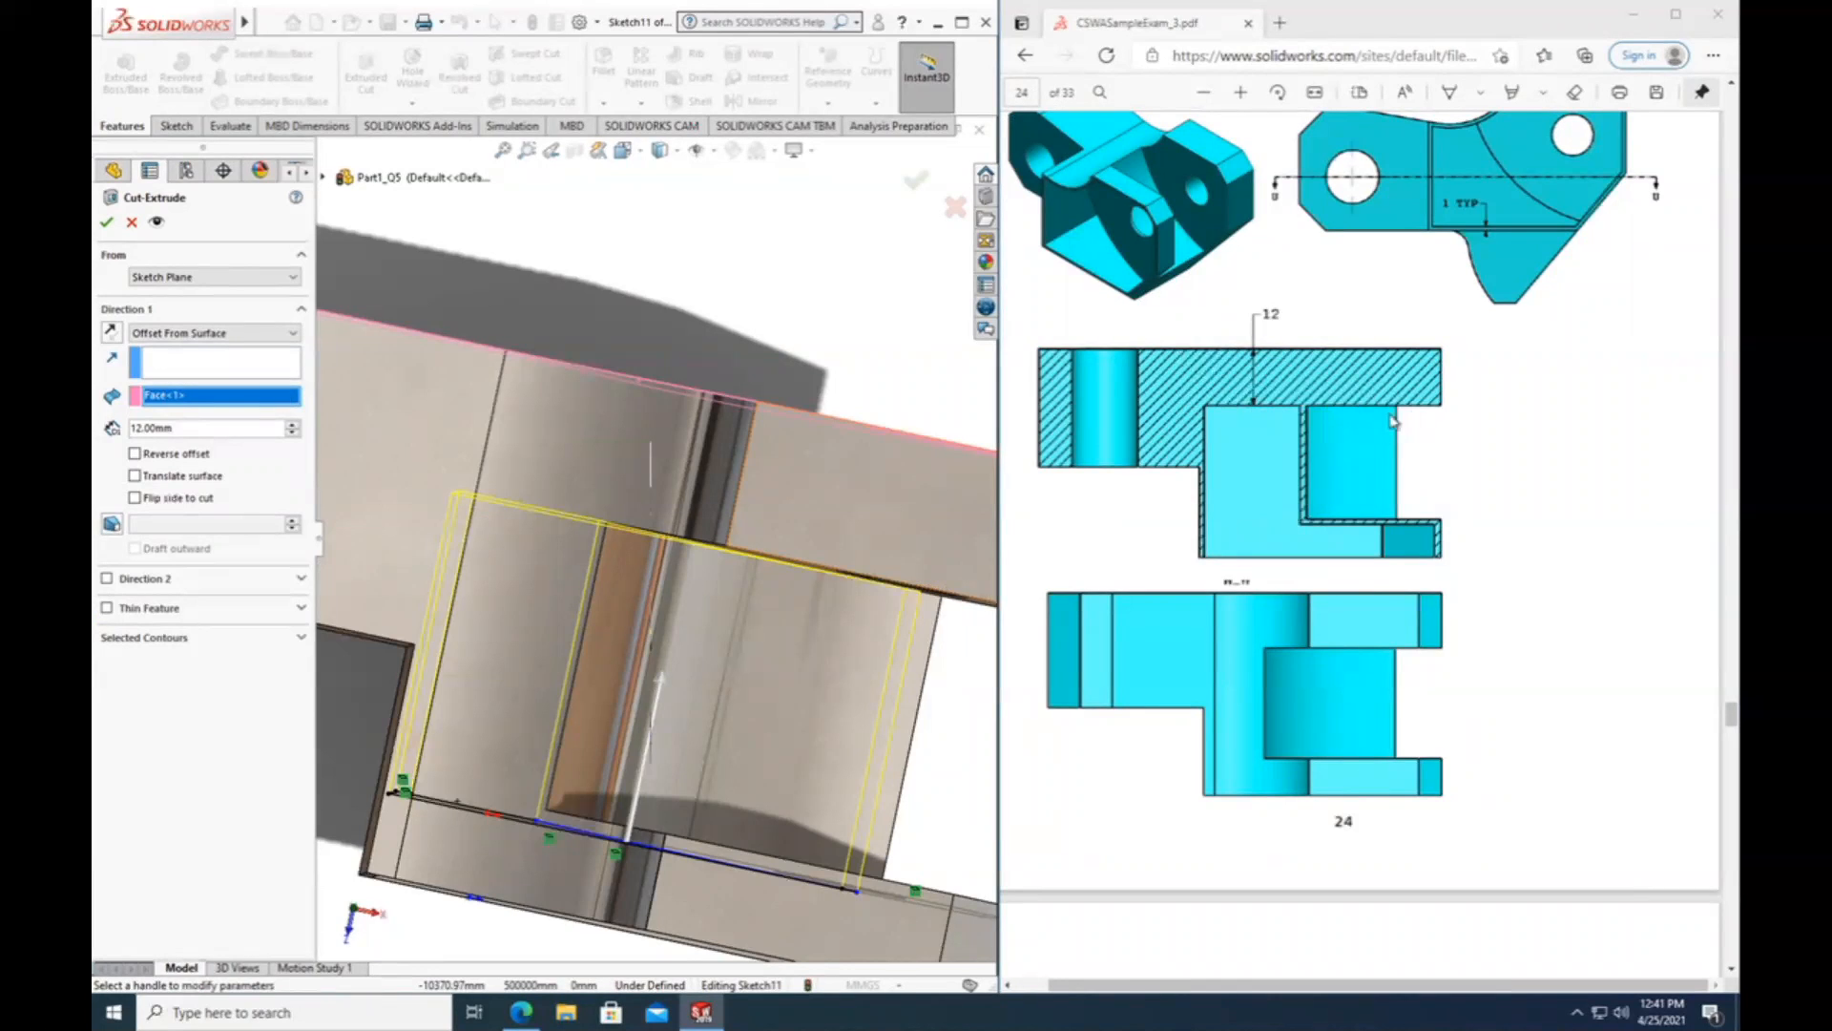
pyautogui.click(106, 222)
# Inspect the new pocket from below and review the Question 6 statement in the exam PDF, highlighting the requested overall mass.
pyautogui.scroll(5, 517, 847)
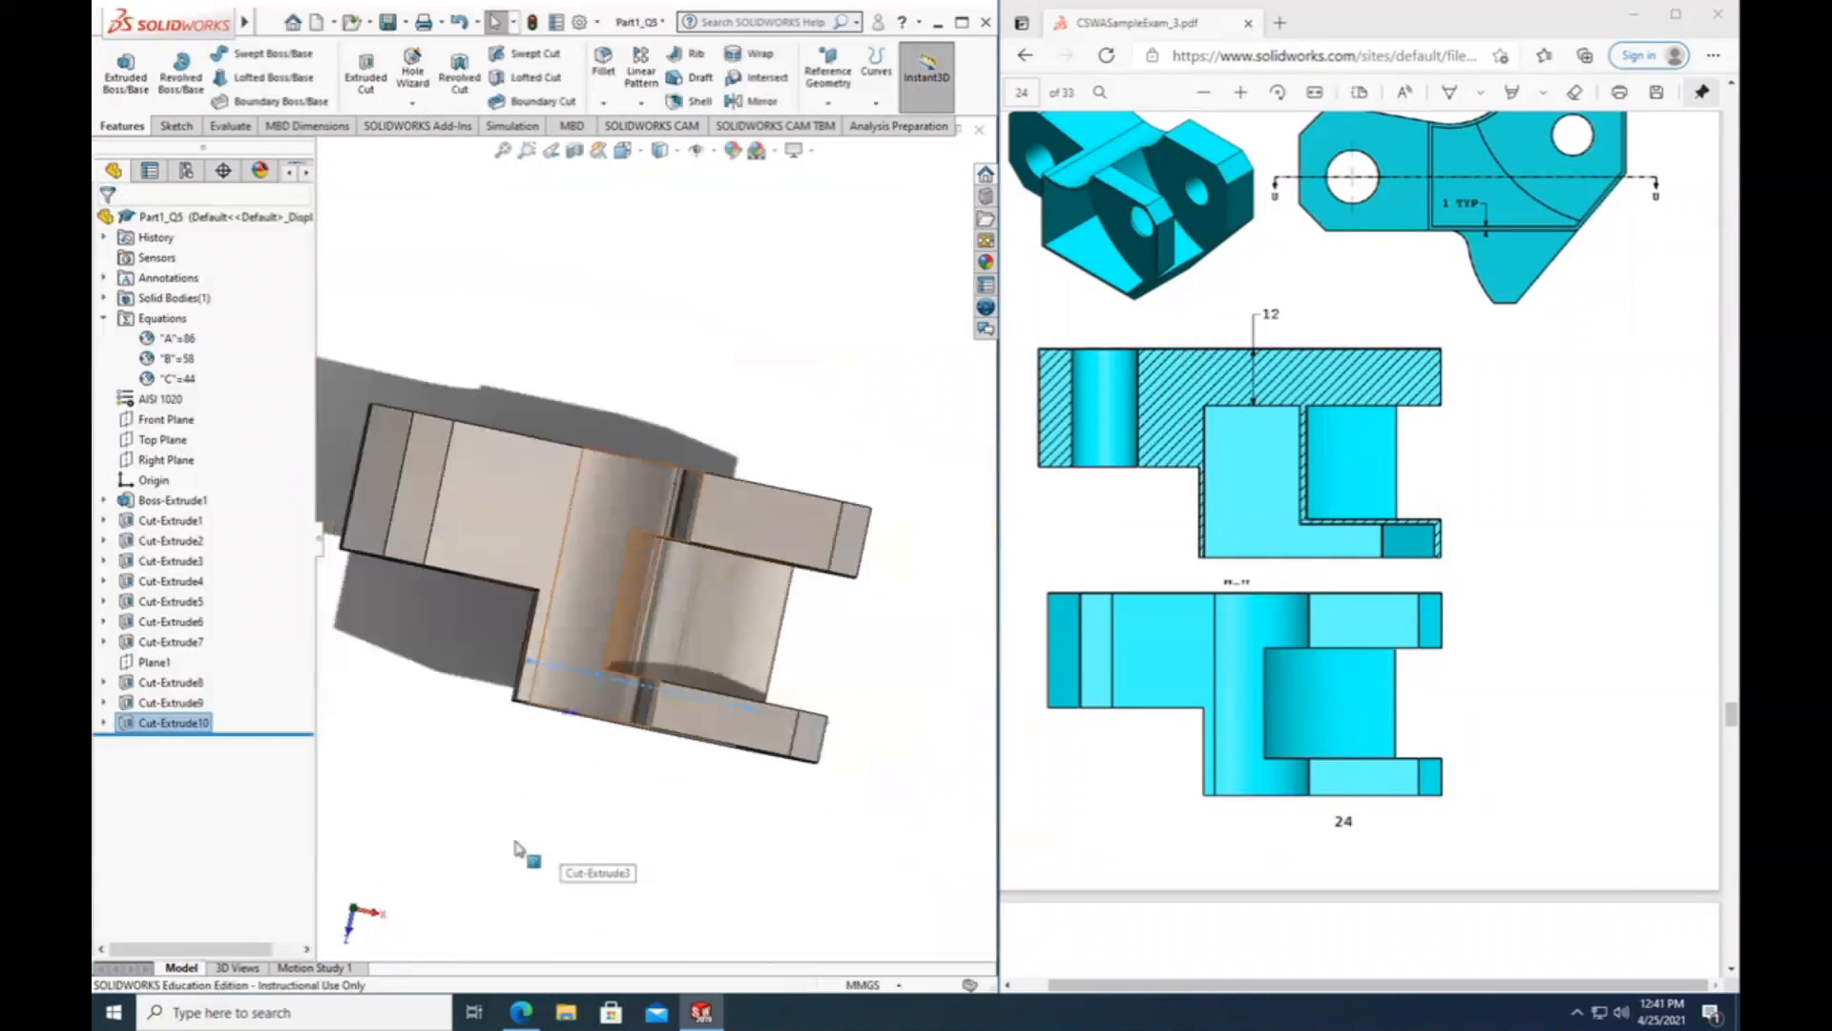
pyautogui.moveTo(525, 794); pyautogui.dragTo(716, 631, button='middle')
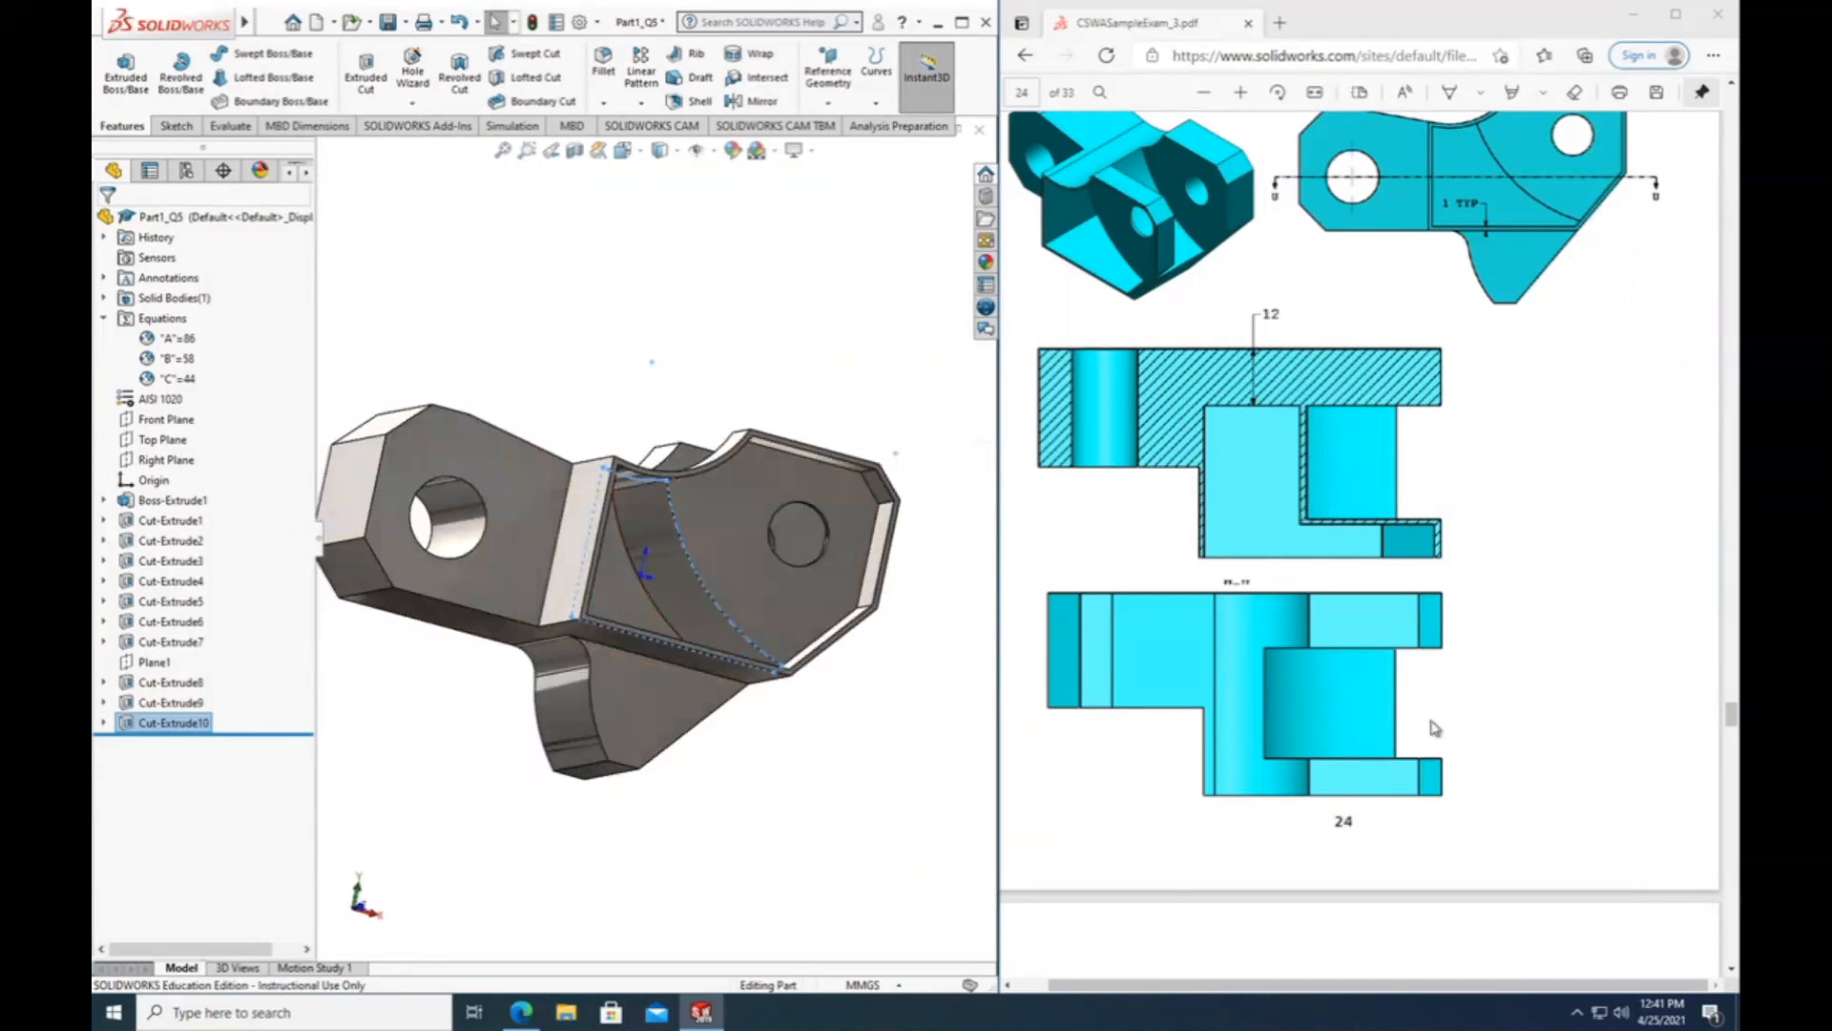
pyautogui.scroll(5, 1422, 740)
pyautogui.scroll(-2, 1394, 768)
pyautogui.scroll(-8, 1380, 774)
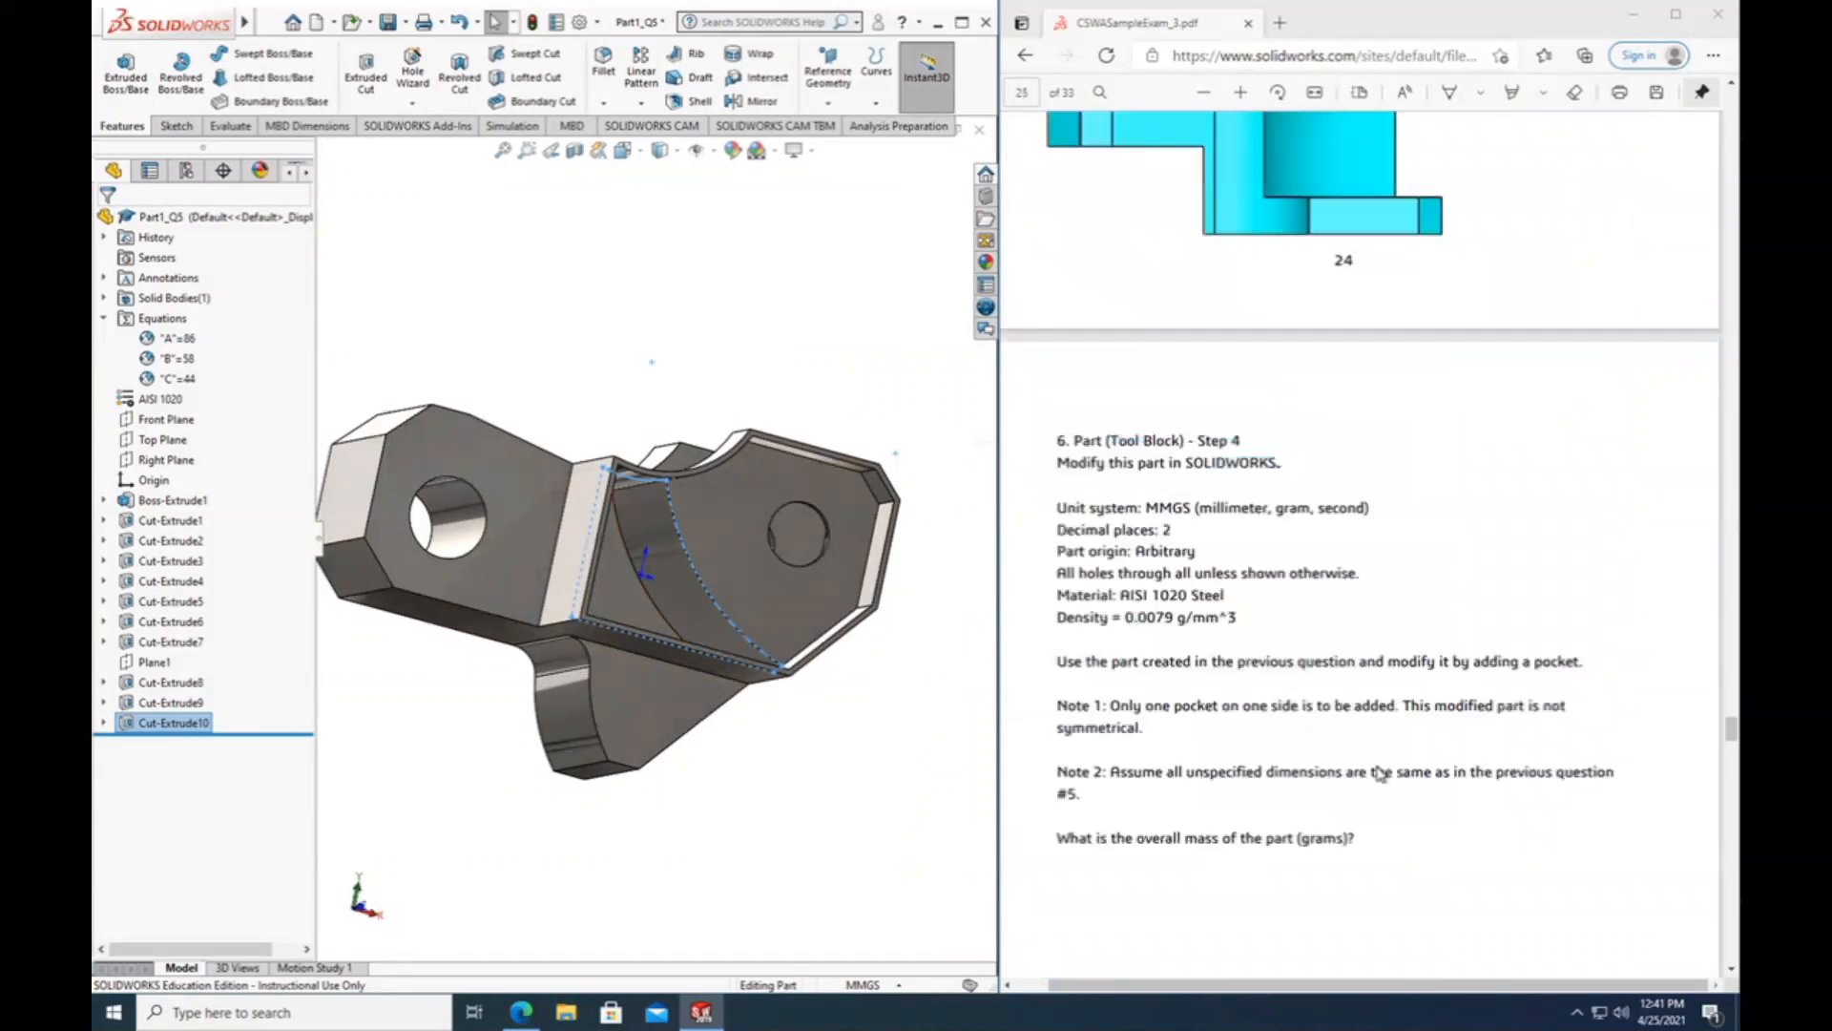
pyautogui.scroll(2, 580, 563)
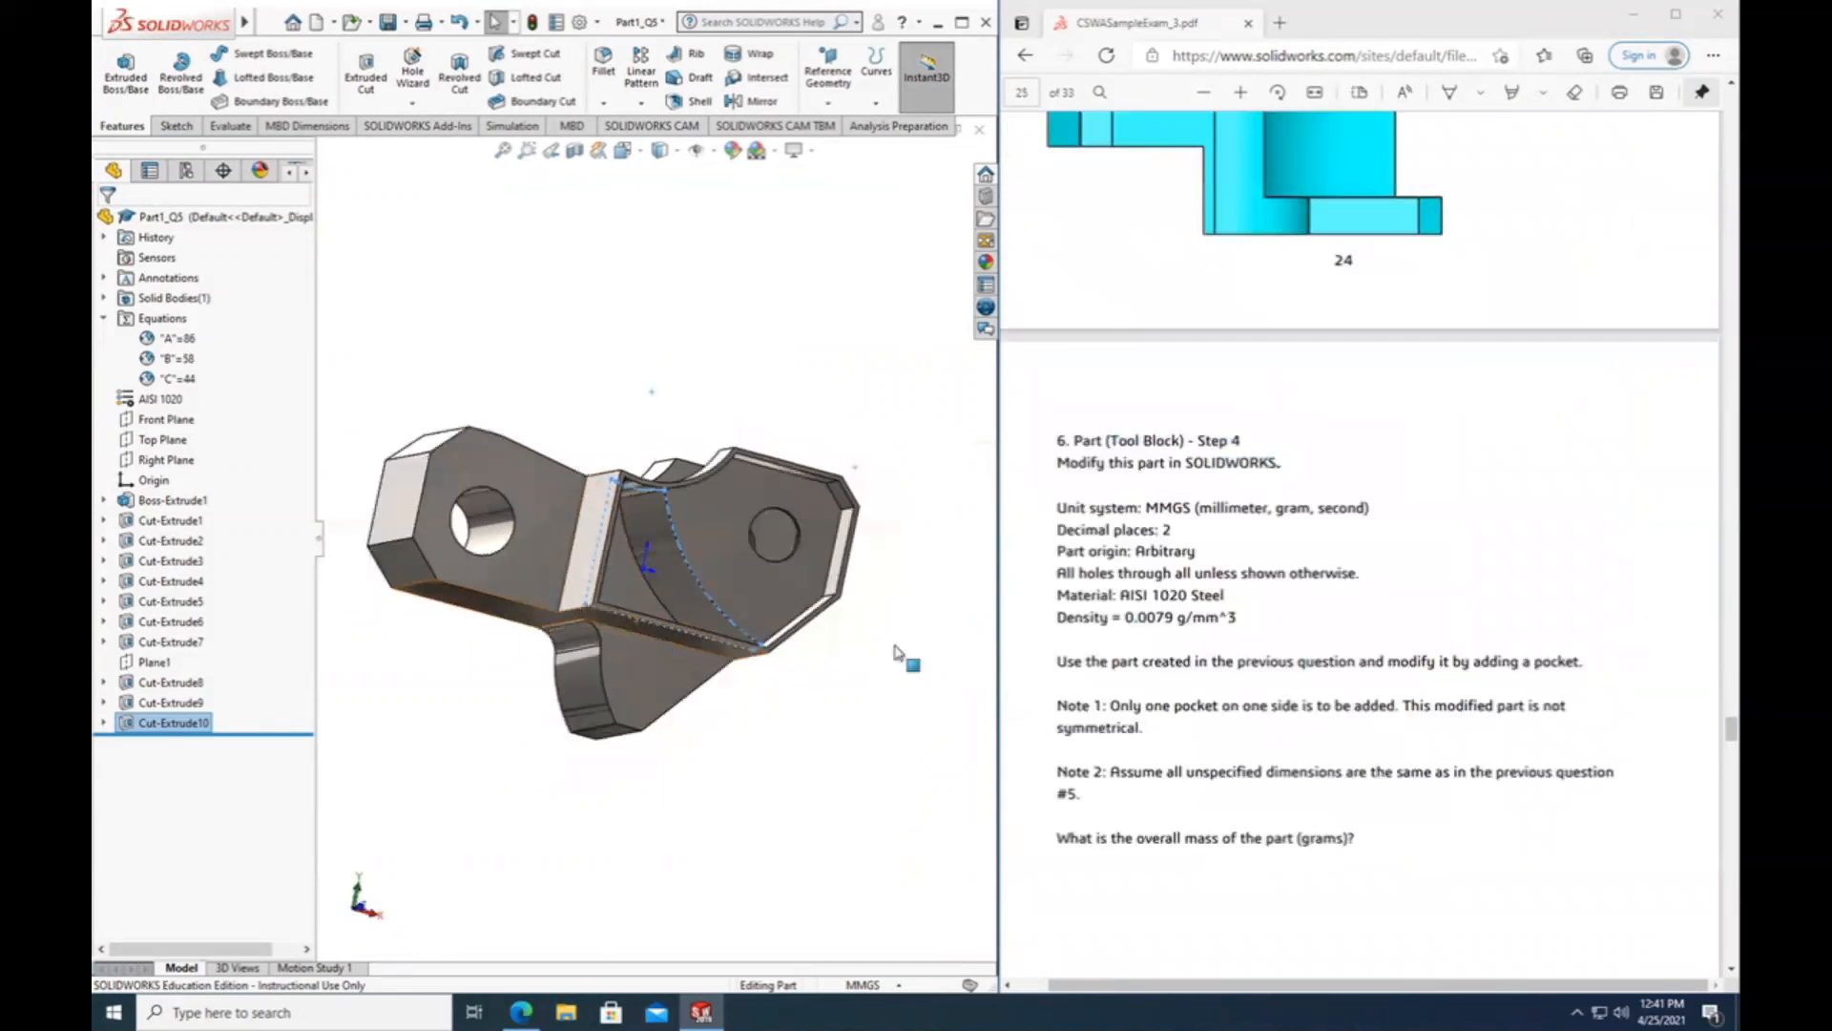
pyautogui.scroll(3, 1204, 520)
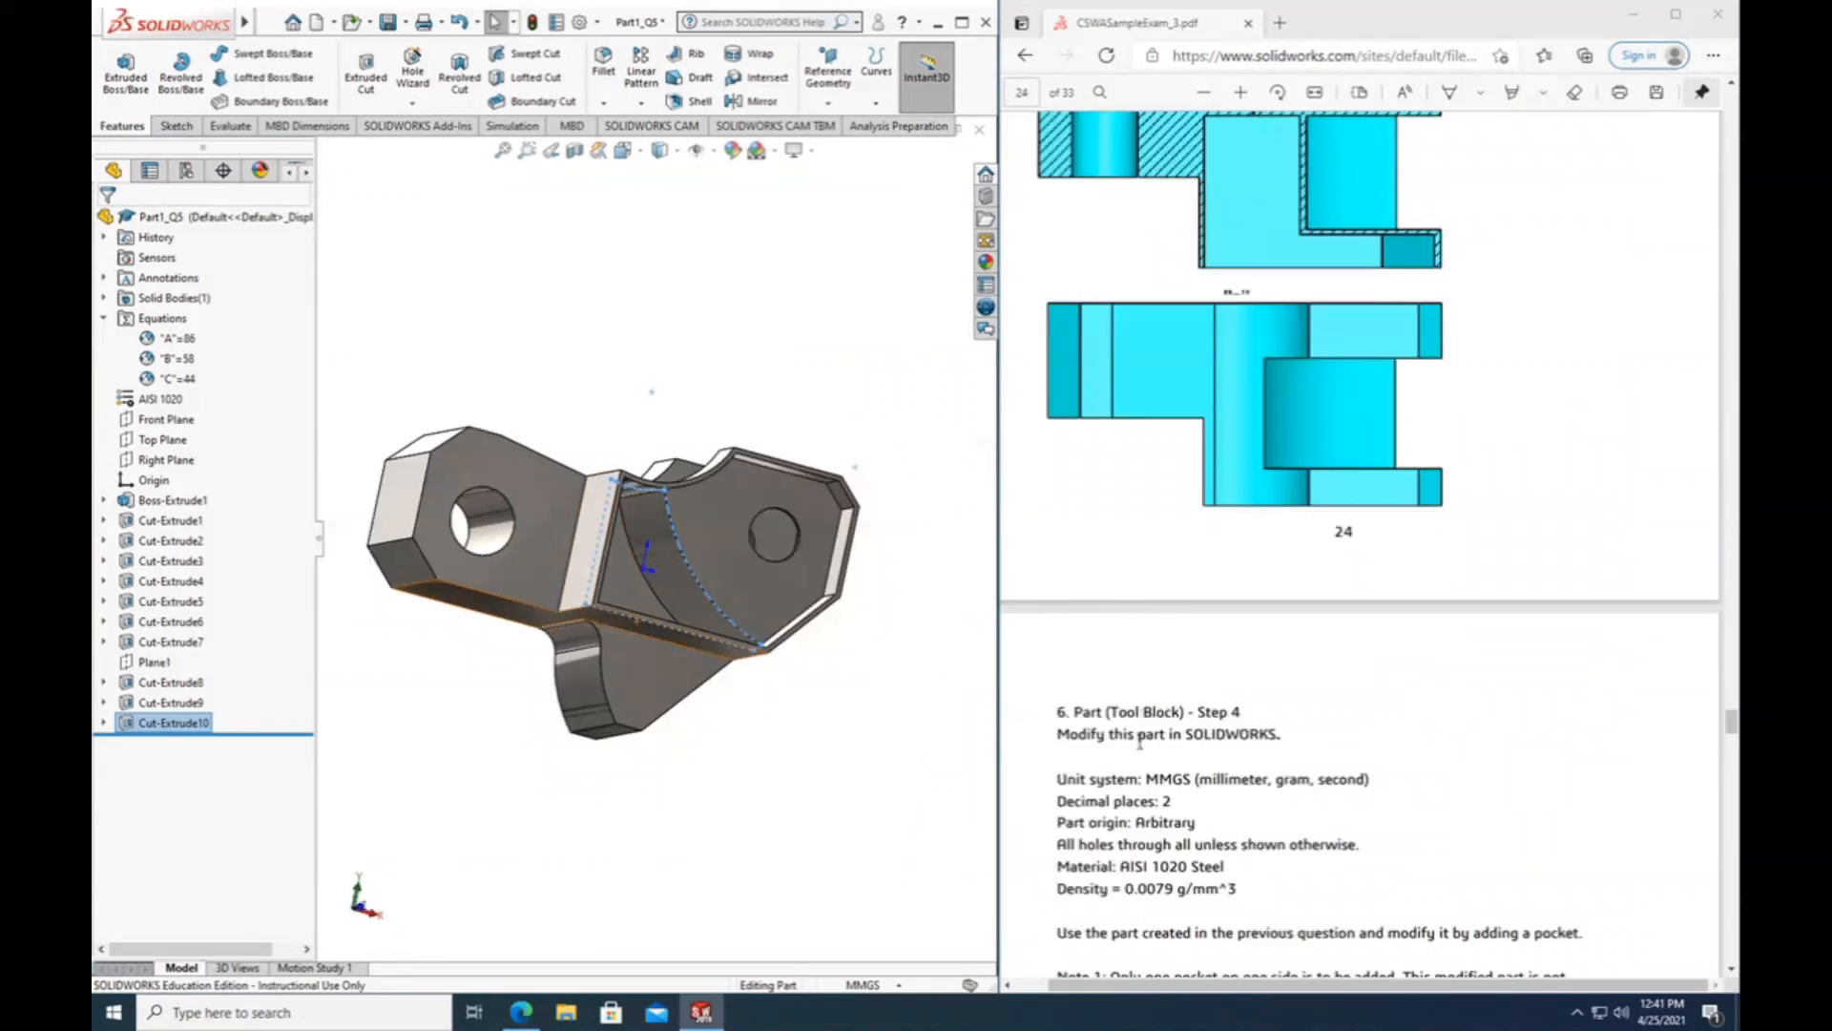
pyautogui.scroll(-3, 1139, 743)
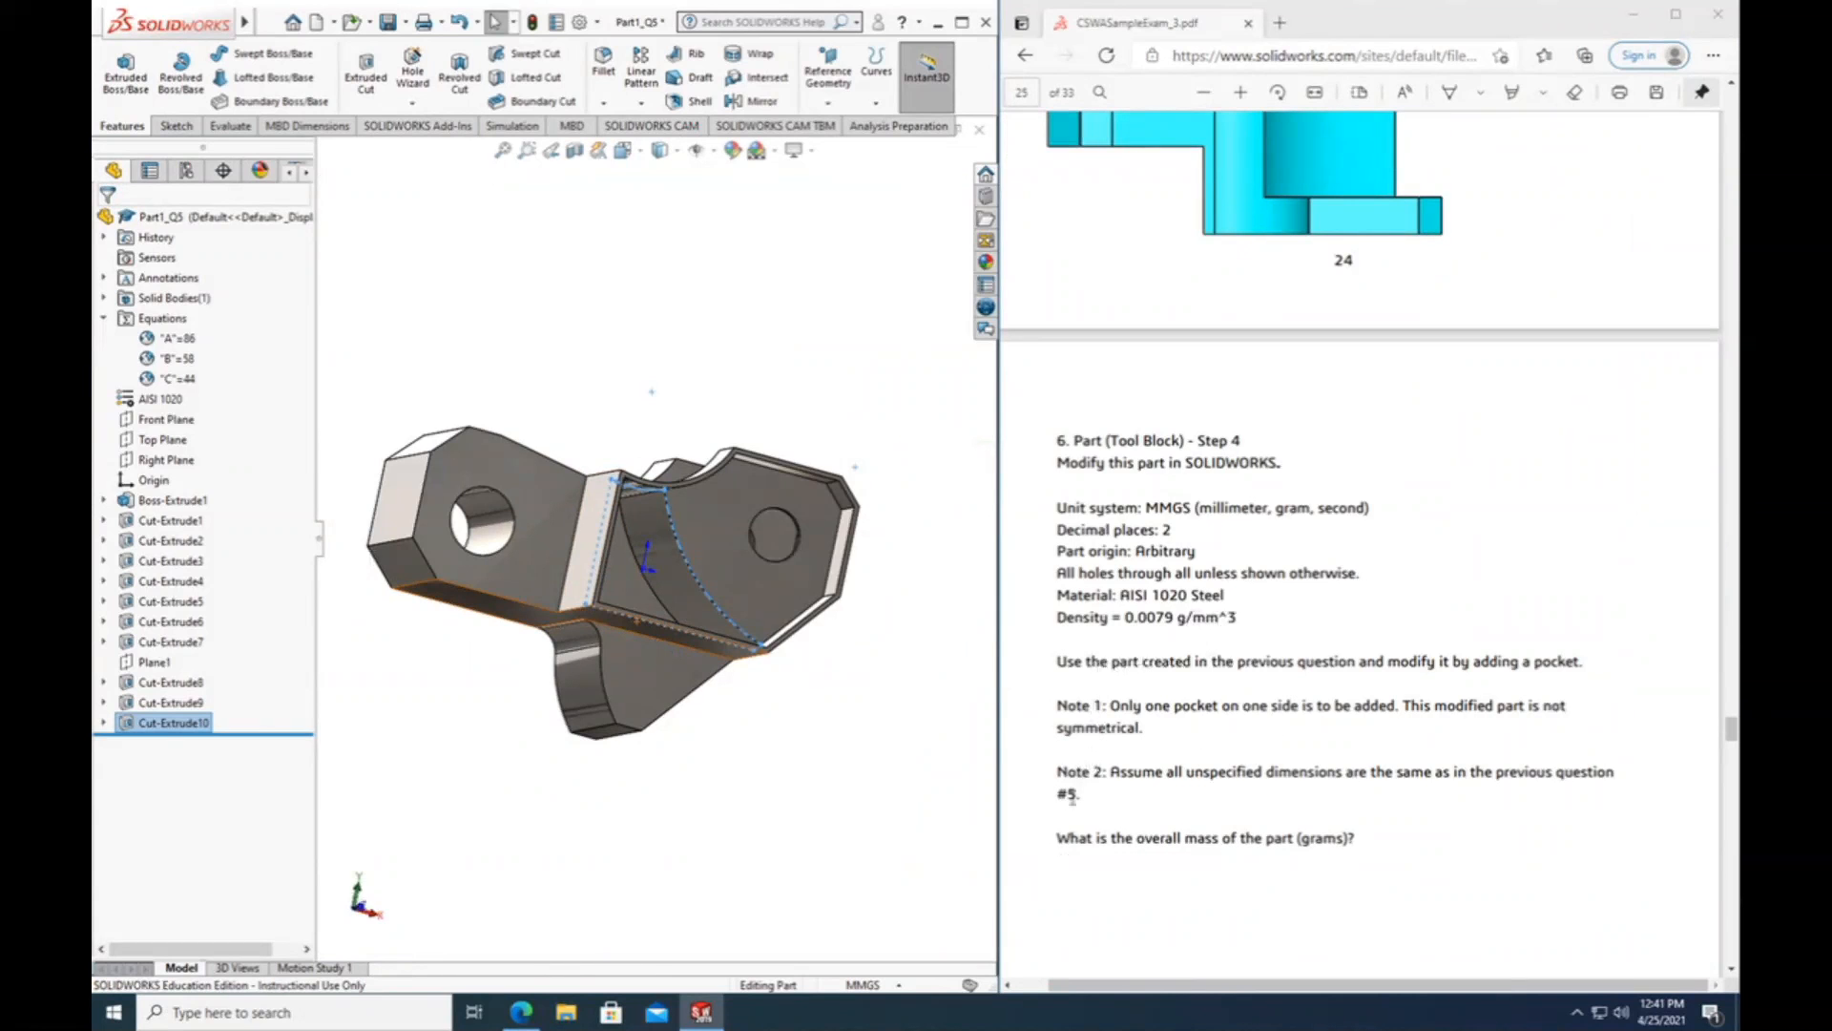
pyautogui.moveTo(1137, 839); pyautogui.dragTo(1295, 839)
# Evaluate the mass properties of the modified tool block and highlight its mass.
pyautogui.click(820, 807)
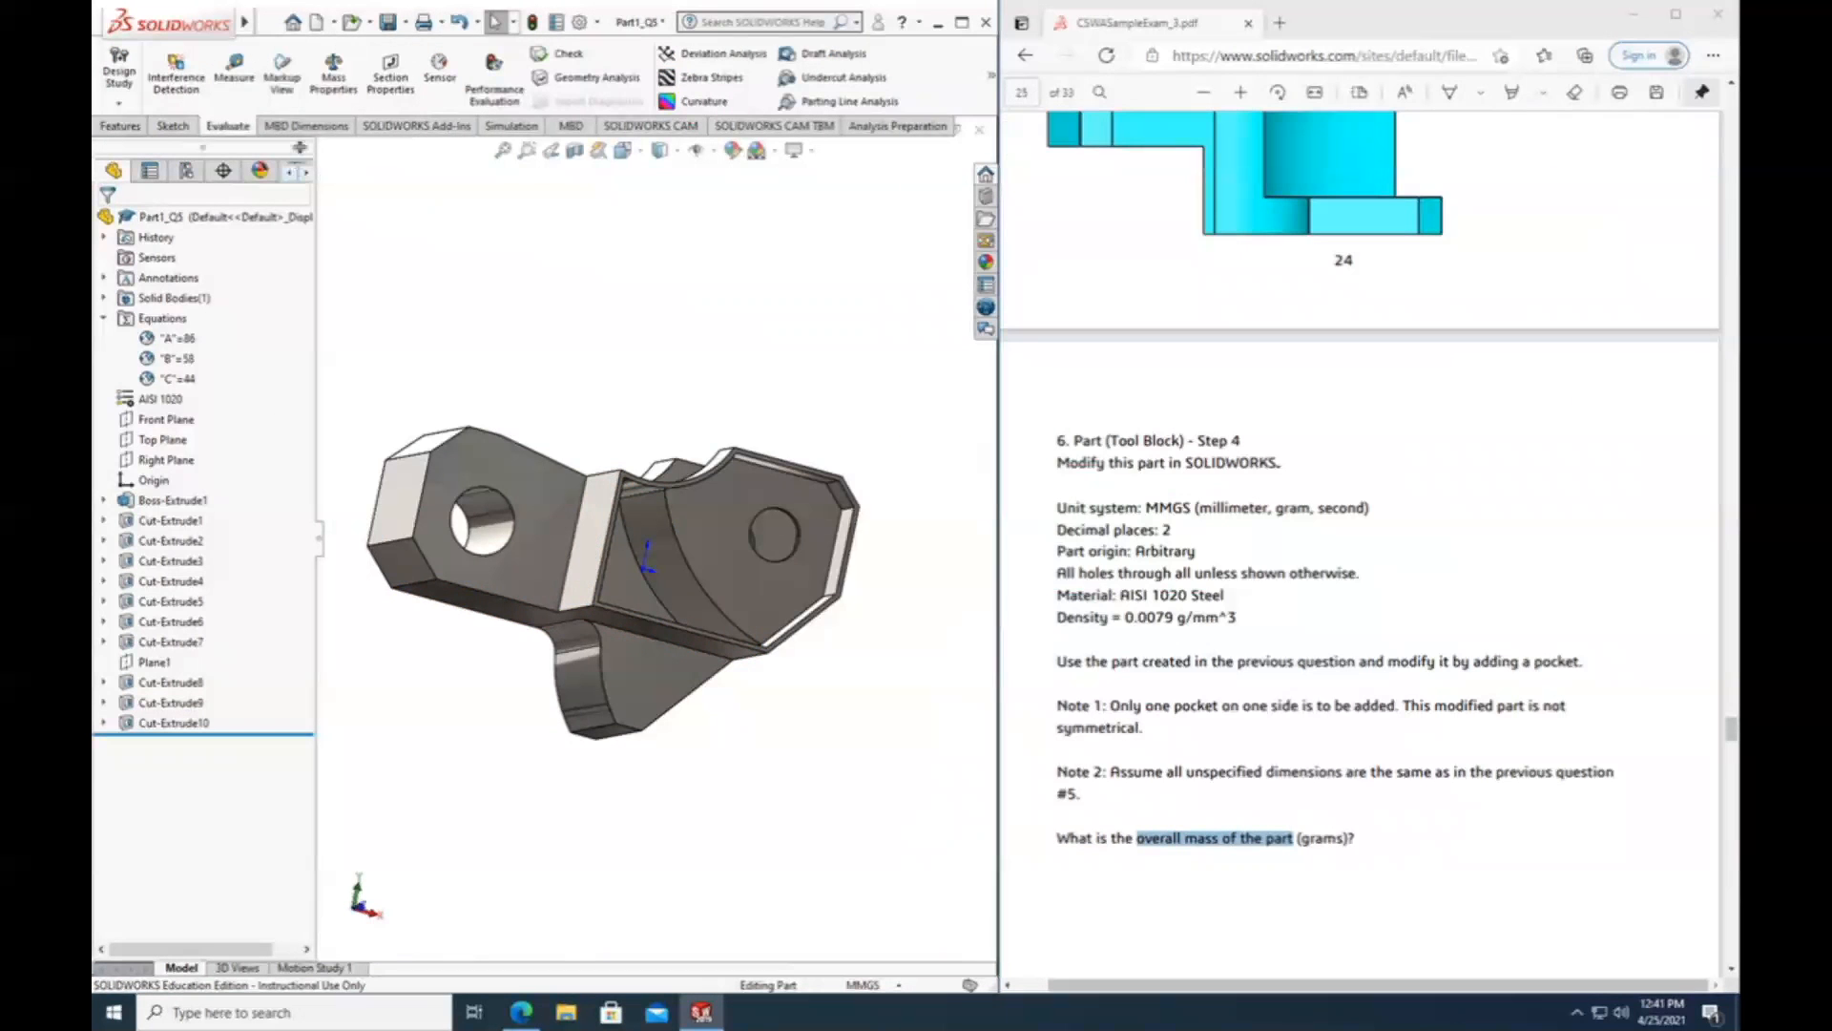
pyautogui.click(332, 73)
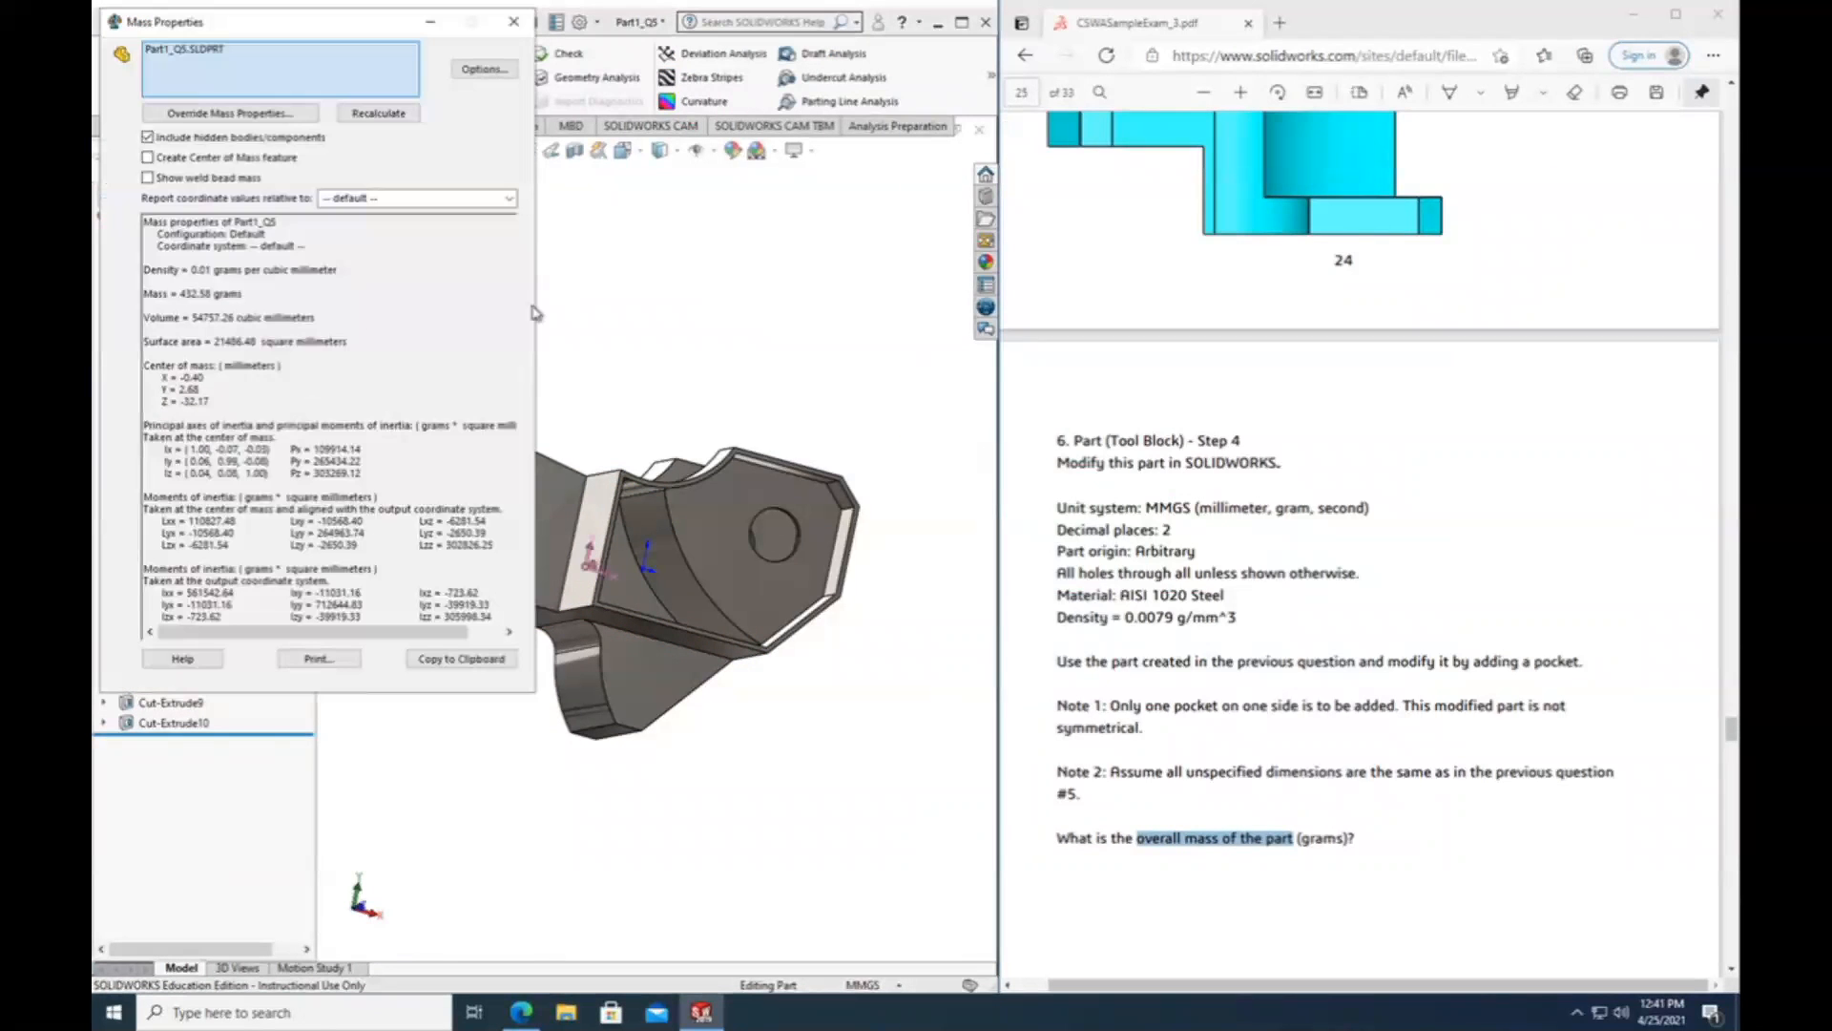
pyautogui.moveTo(181, 293); pyautogui.dragTo(235, 297)
# Find the Answer Key in the exam PDF and check the answer to Question 6 against the part's mass.
pyautogui.scroll(-20, 1589, 750)
pyautogui.scroll(-5, 1580, 769)
pyautogui.scroll(3, 1577, 773)
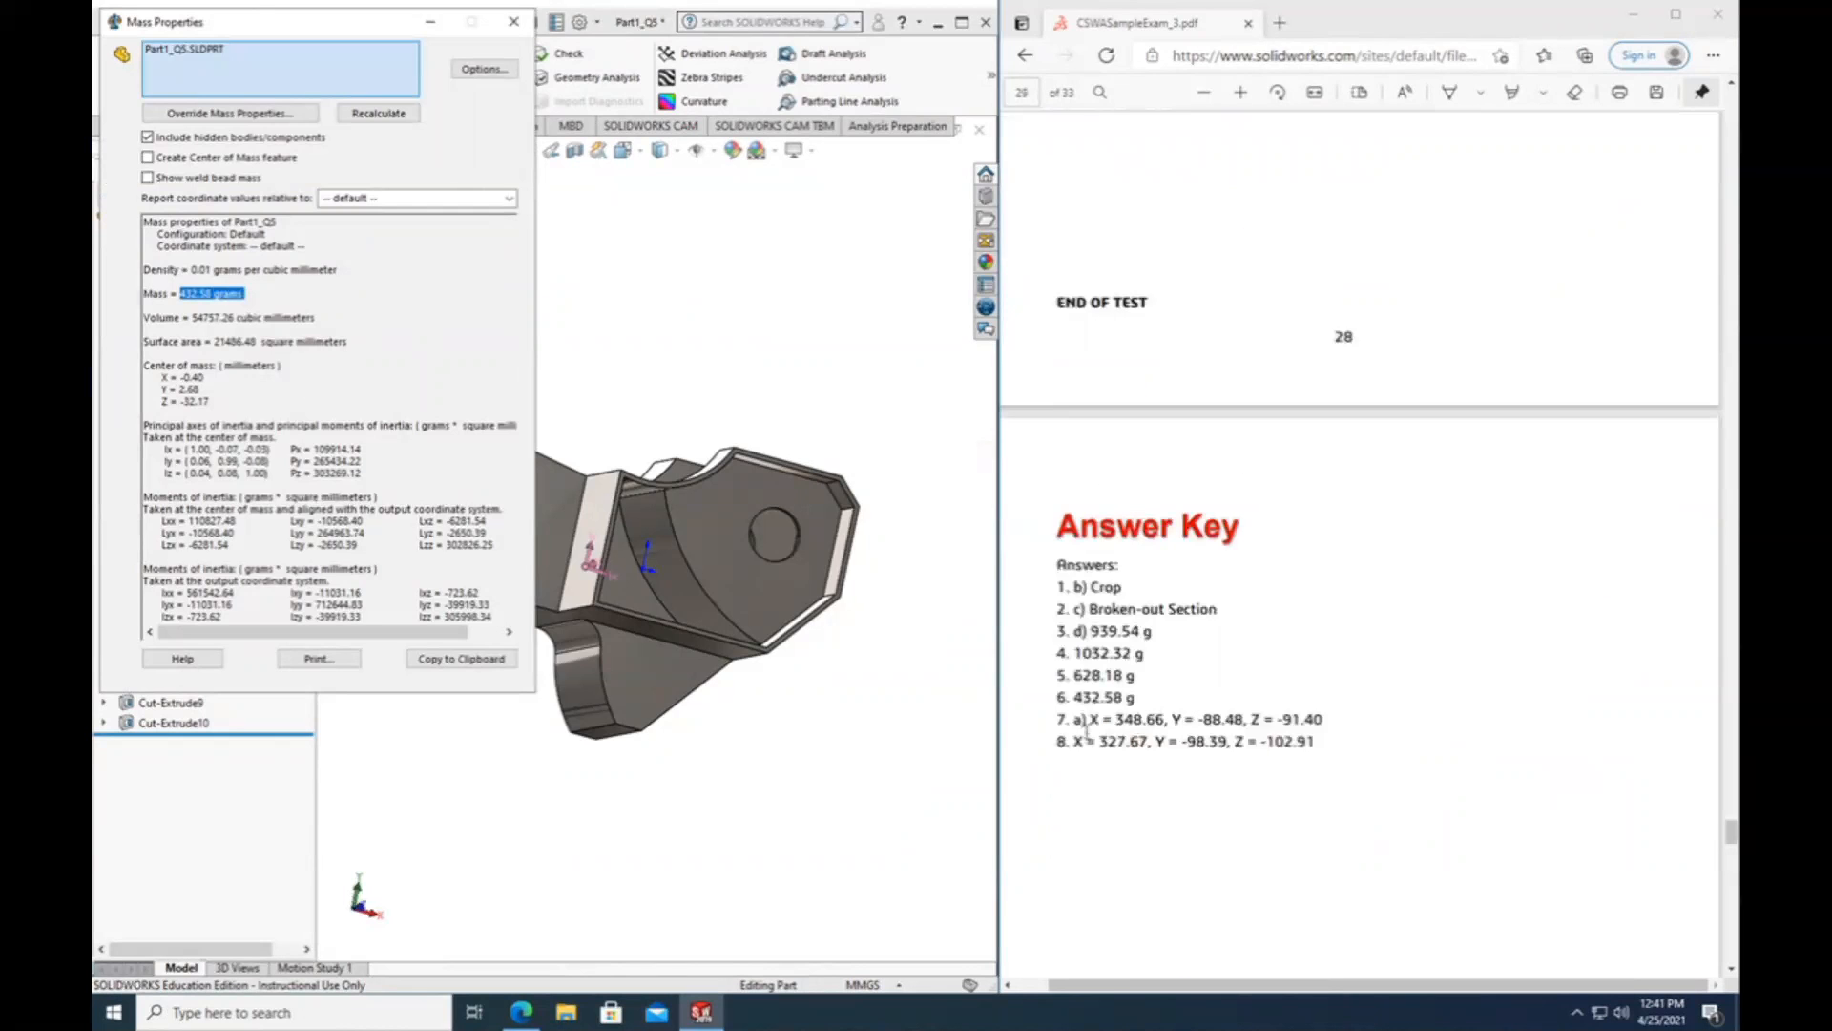
pyautogui.moveTo(1076, 699); pyautogui.dragTo(1096, 701)
pyautogui.click(1155, 705)
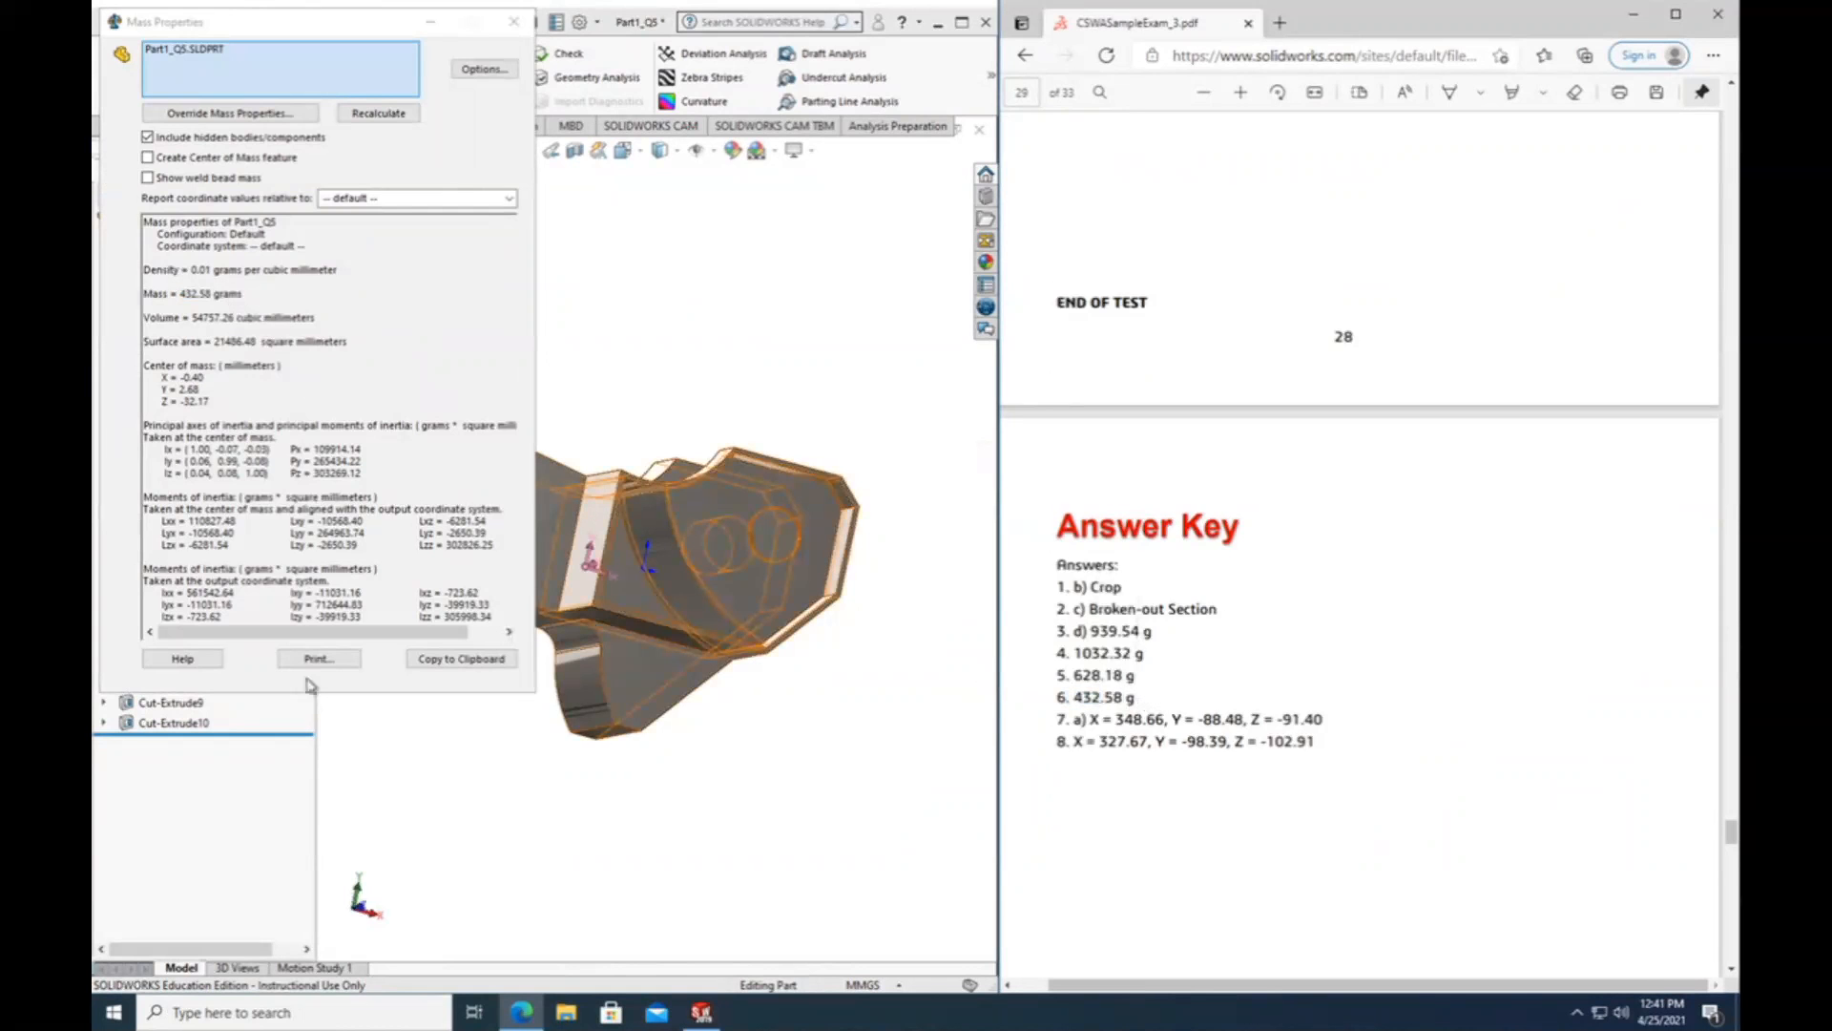
# Close the mass properties report and return to the Question 6 page of the exam PDF.
pyautogui.click(514, 21)
pyautogui.scroll(10, 1397, 468)
pyautogui.scroll(5, 1400, 471)
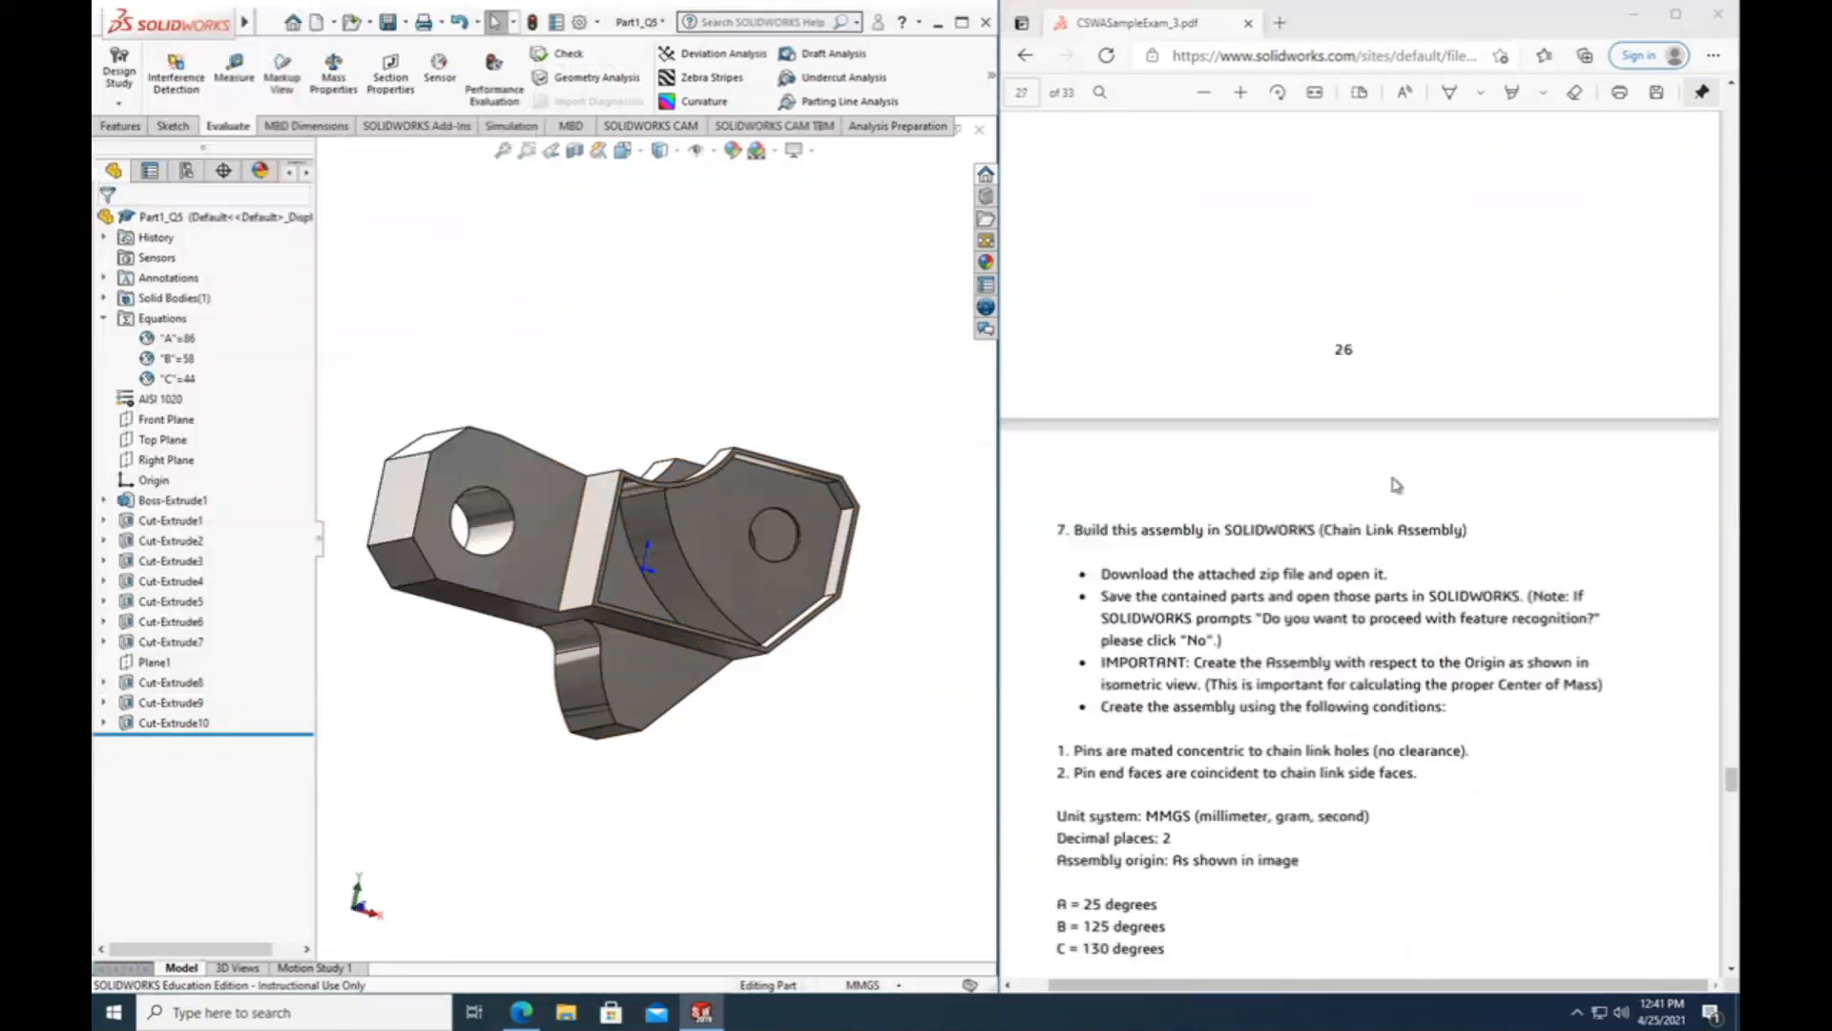
pyautogui.scroll(3, 654, 540)
pyautogui.scroll(10, 1117, 430)
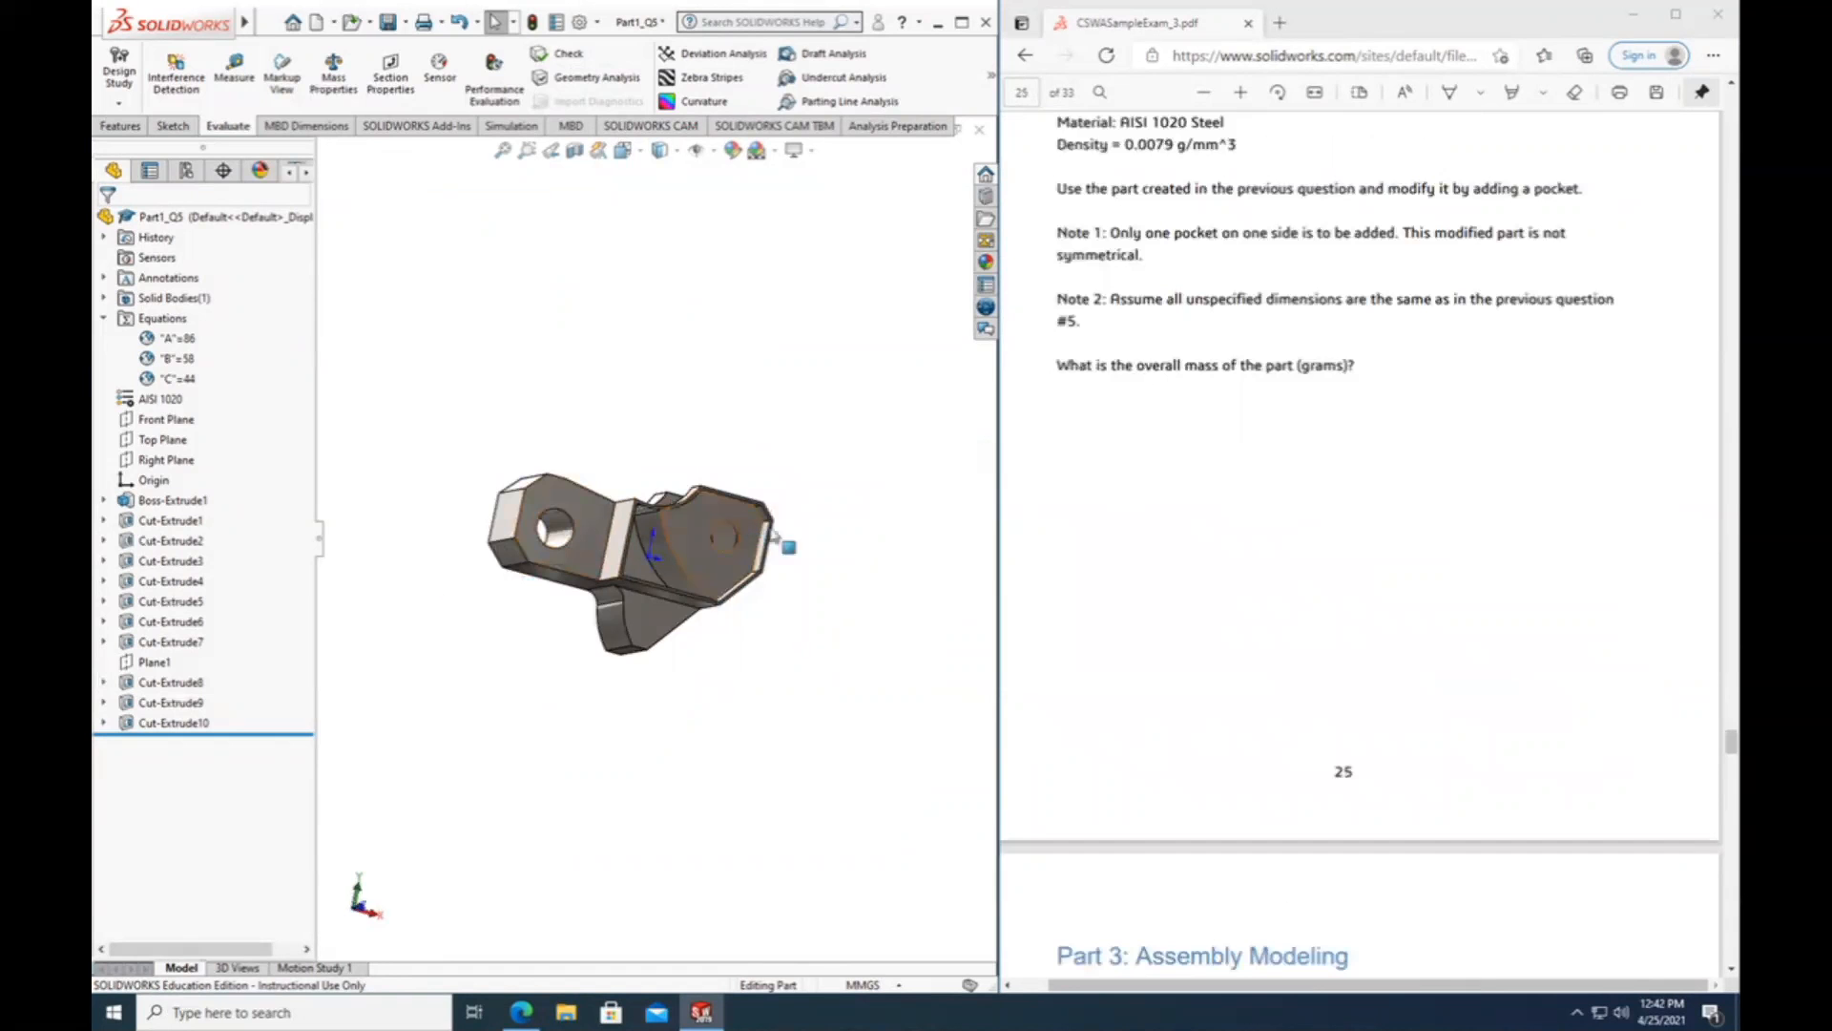
# Compare the tool block's pocket with the Question #6 images and statement in the exam PDF, viewing the part from several angles.
pyautogui.scroll(8, 1355, 420)
pyautogui.scroll(3, 1355, 422)
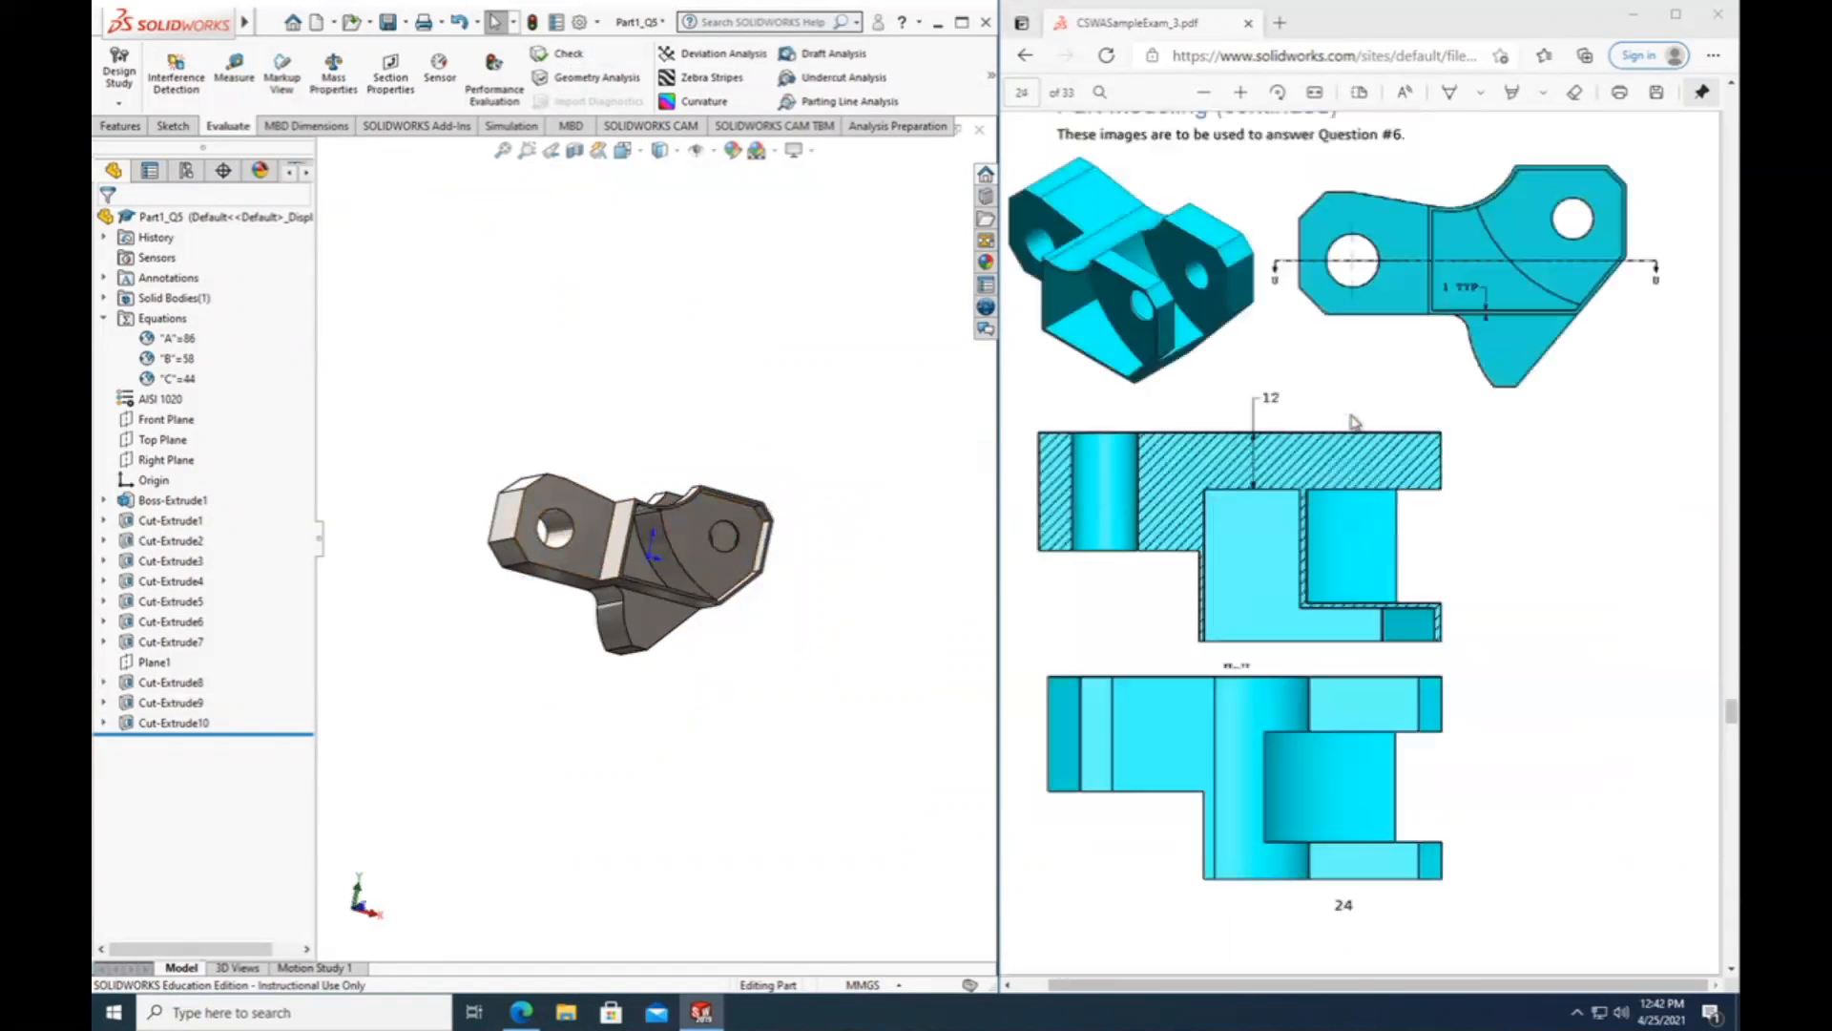
pyautogui.scroll(-6, 1356, 422)
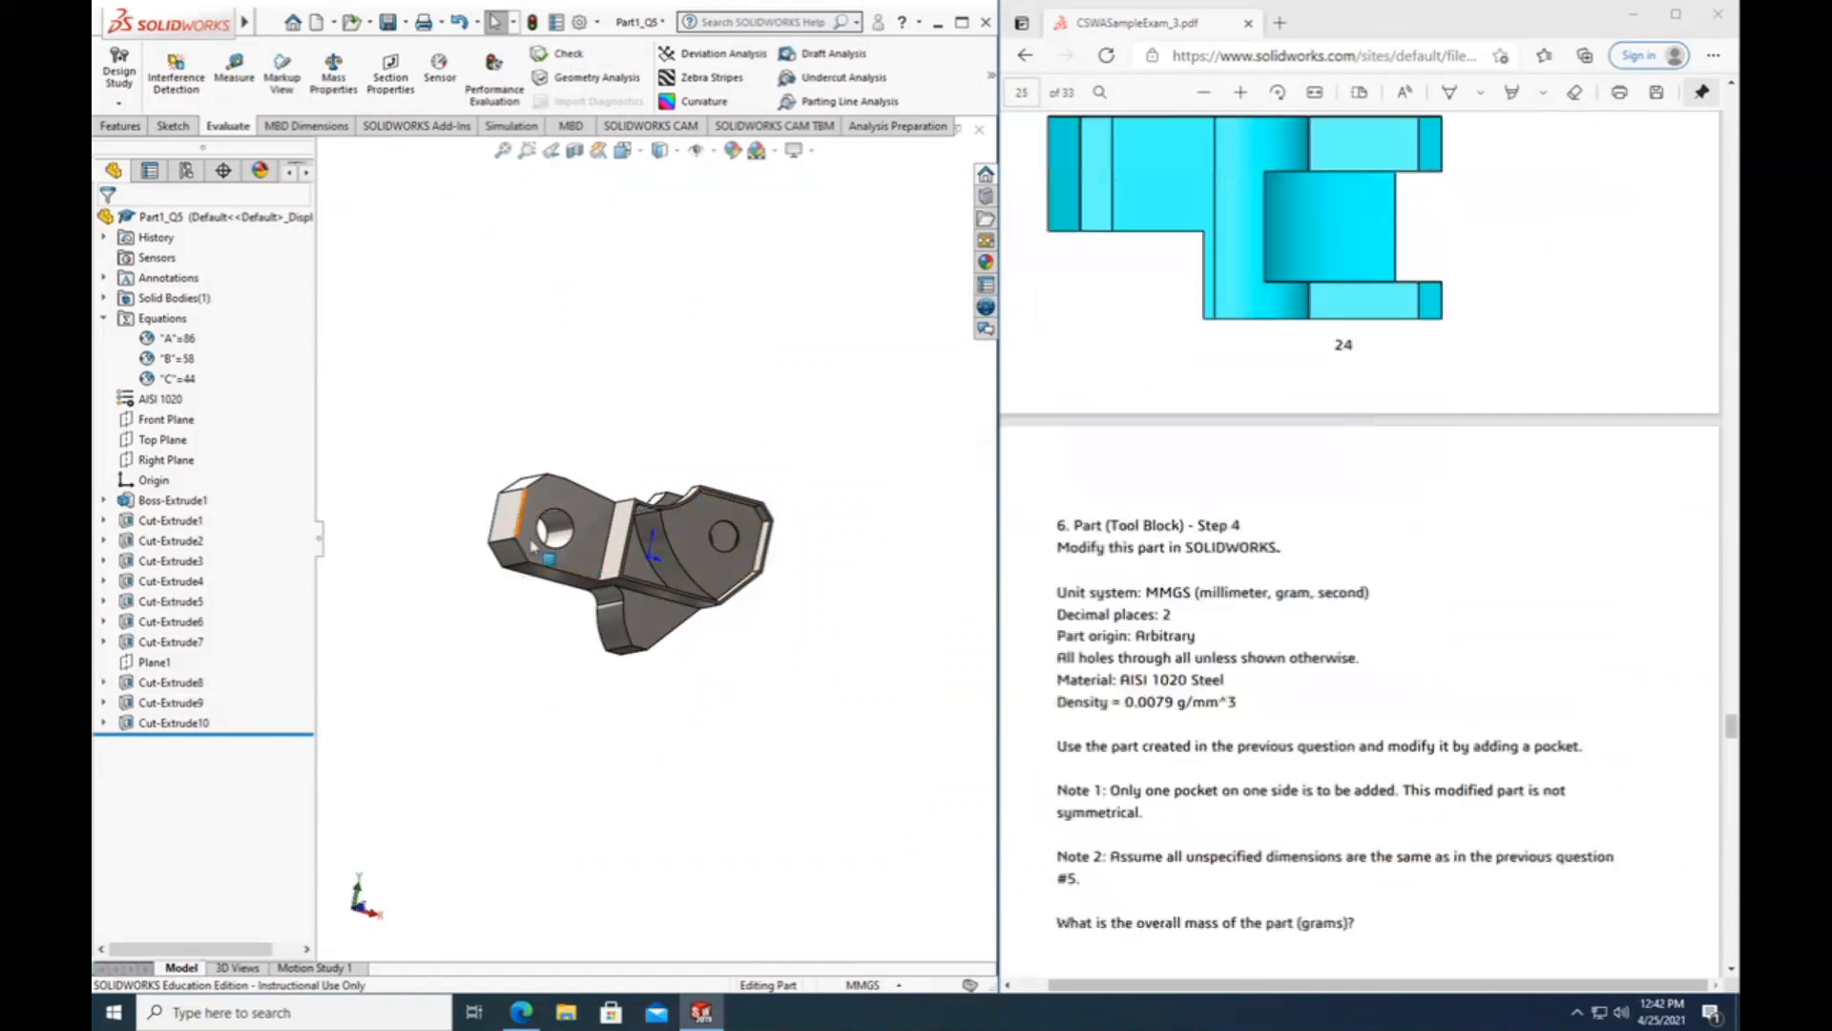
pyautogui.moveTo(696, 748)
pyautogui.mouseDown(button='middle')
pyautogui.moveTo(689, 789)
pyautogui.moveTo(748, 800)
pyautogui.moveTo(725, 852)
pyautogui.moveTo(634, 790)
pyautogui.moveTo(696, 763)
pyautogui.mouseUp(button='middle')
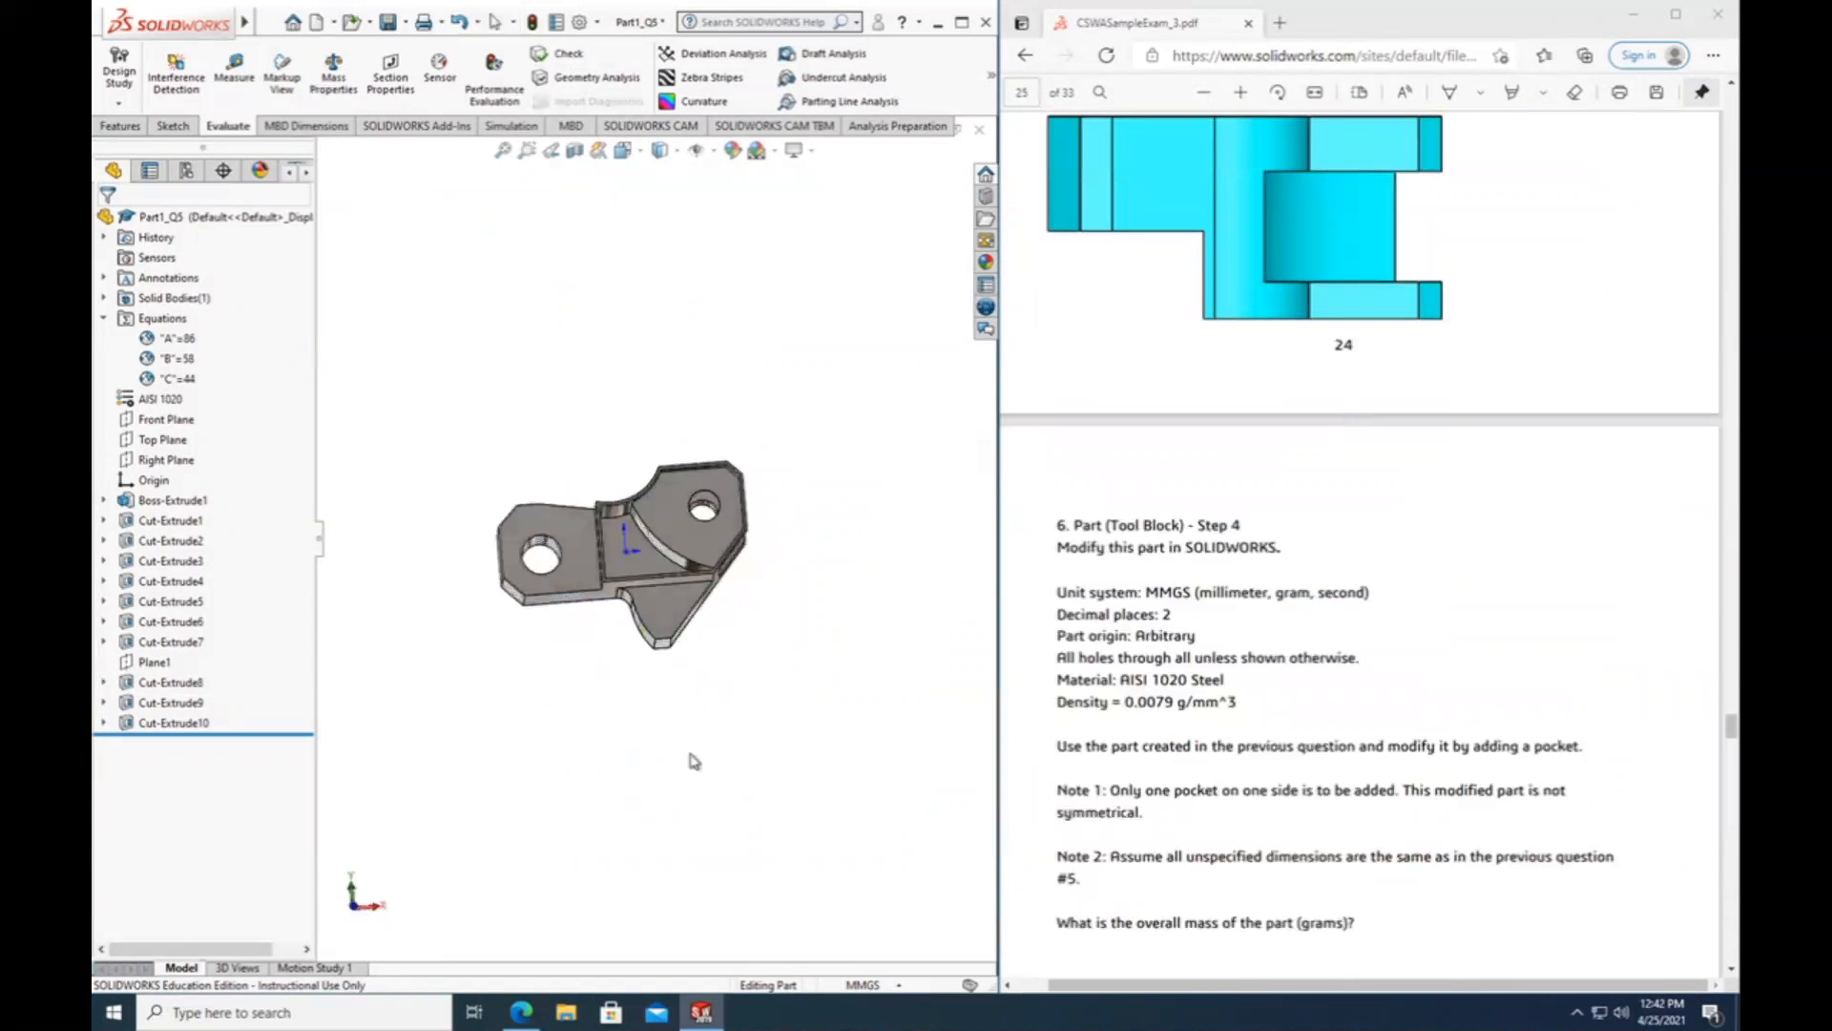
pyautogui.scroll(5, 1203, 706)
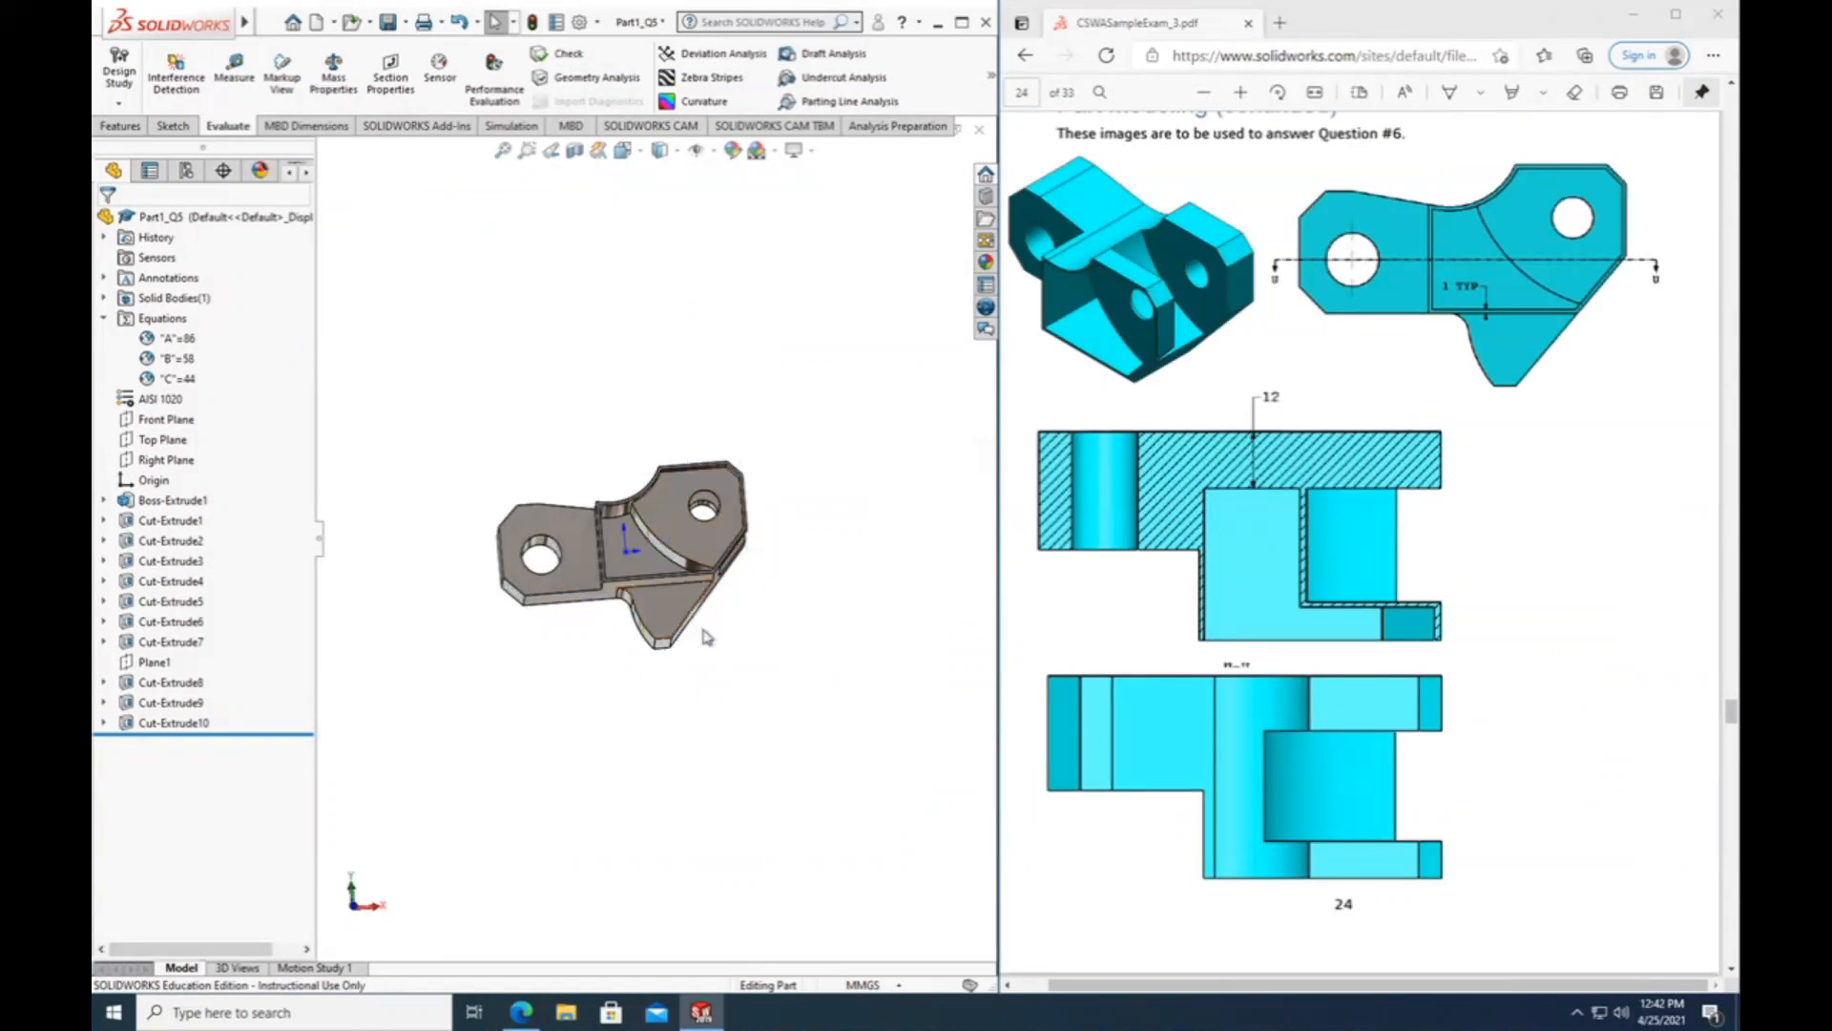
pyautogui.moveTo(745, 634); pyautogui.dragTo(796, 693, button='middle')
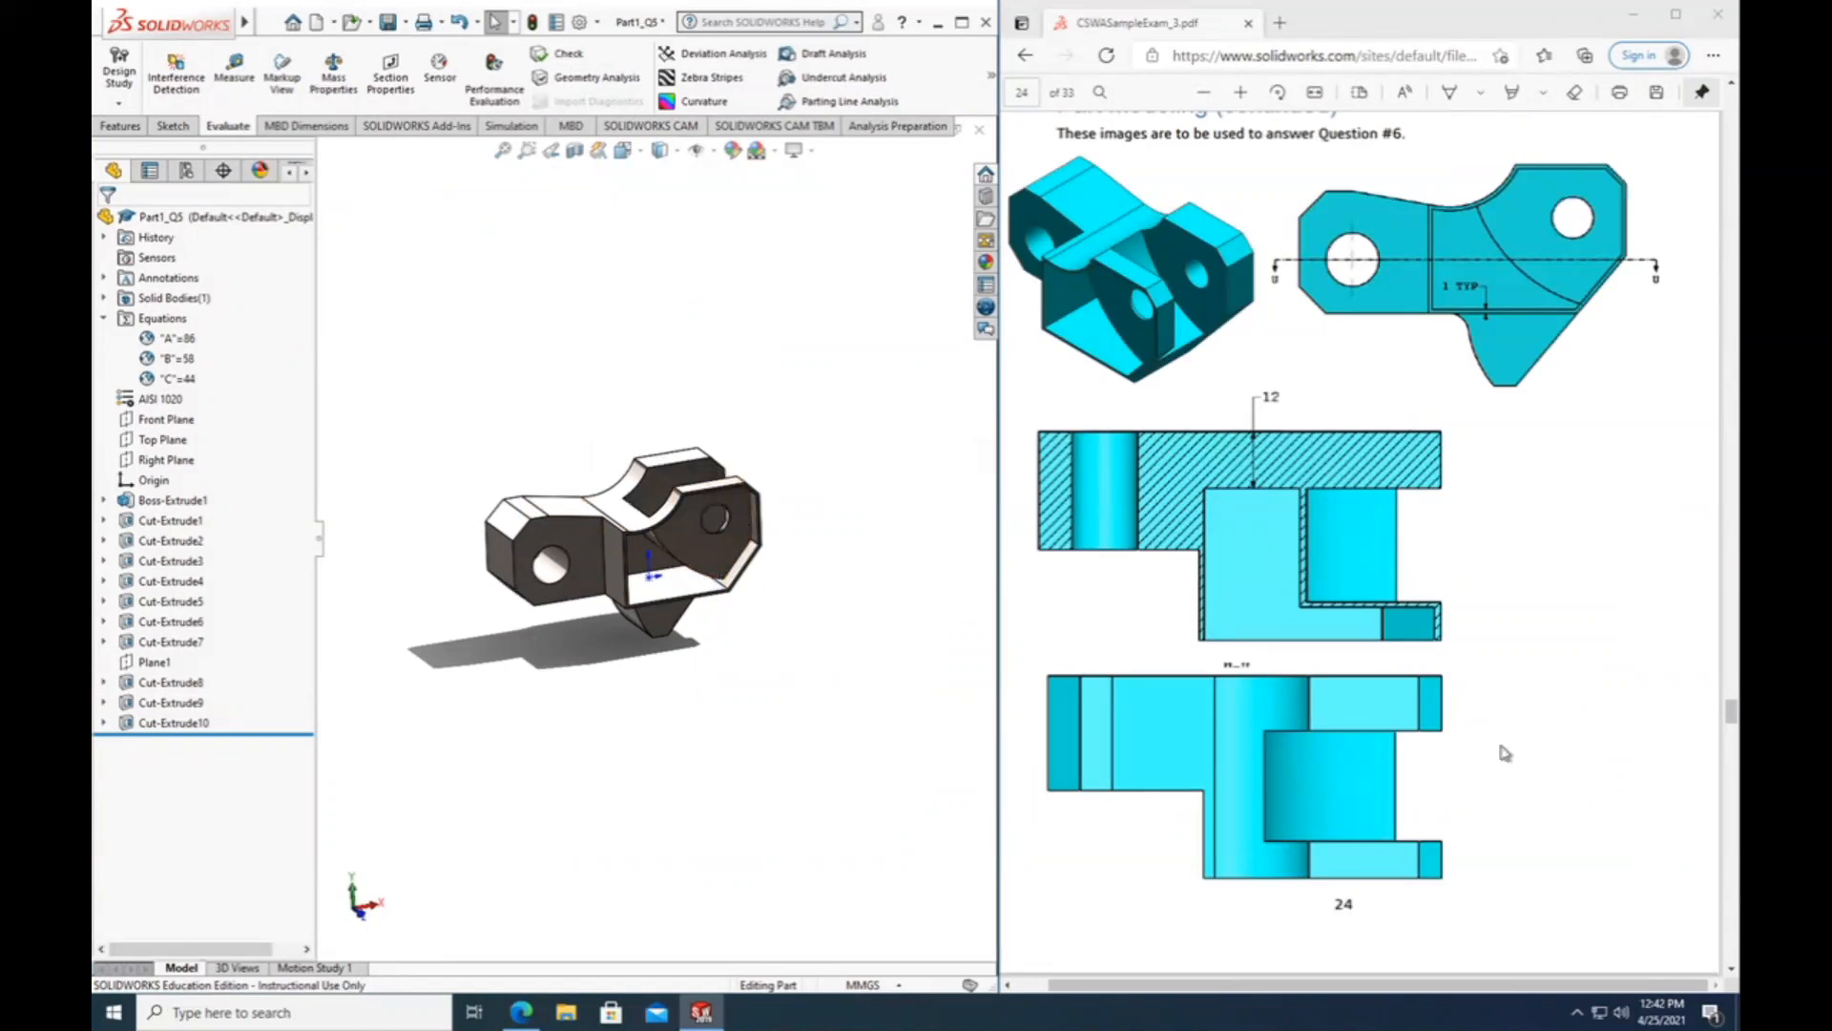
pyautogui.scroll(-10, 1505, 753)
pyautogui.scroll(2, 1505, 753)
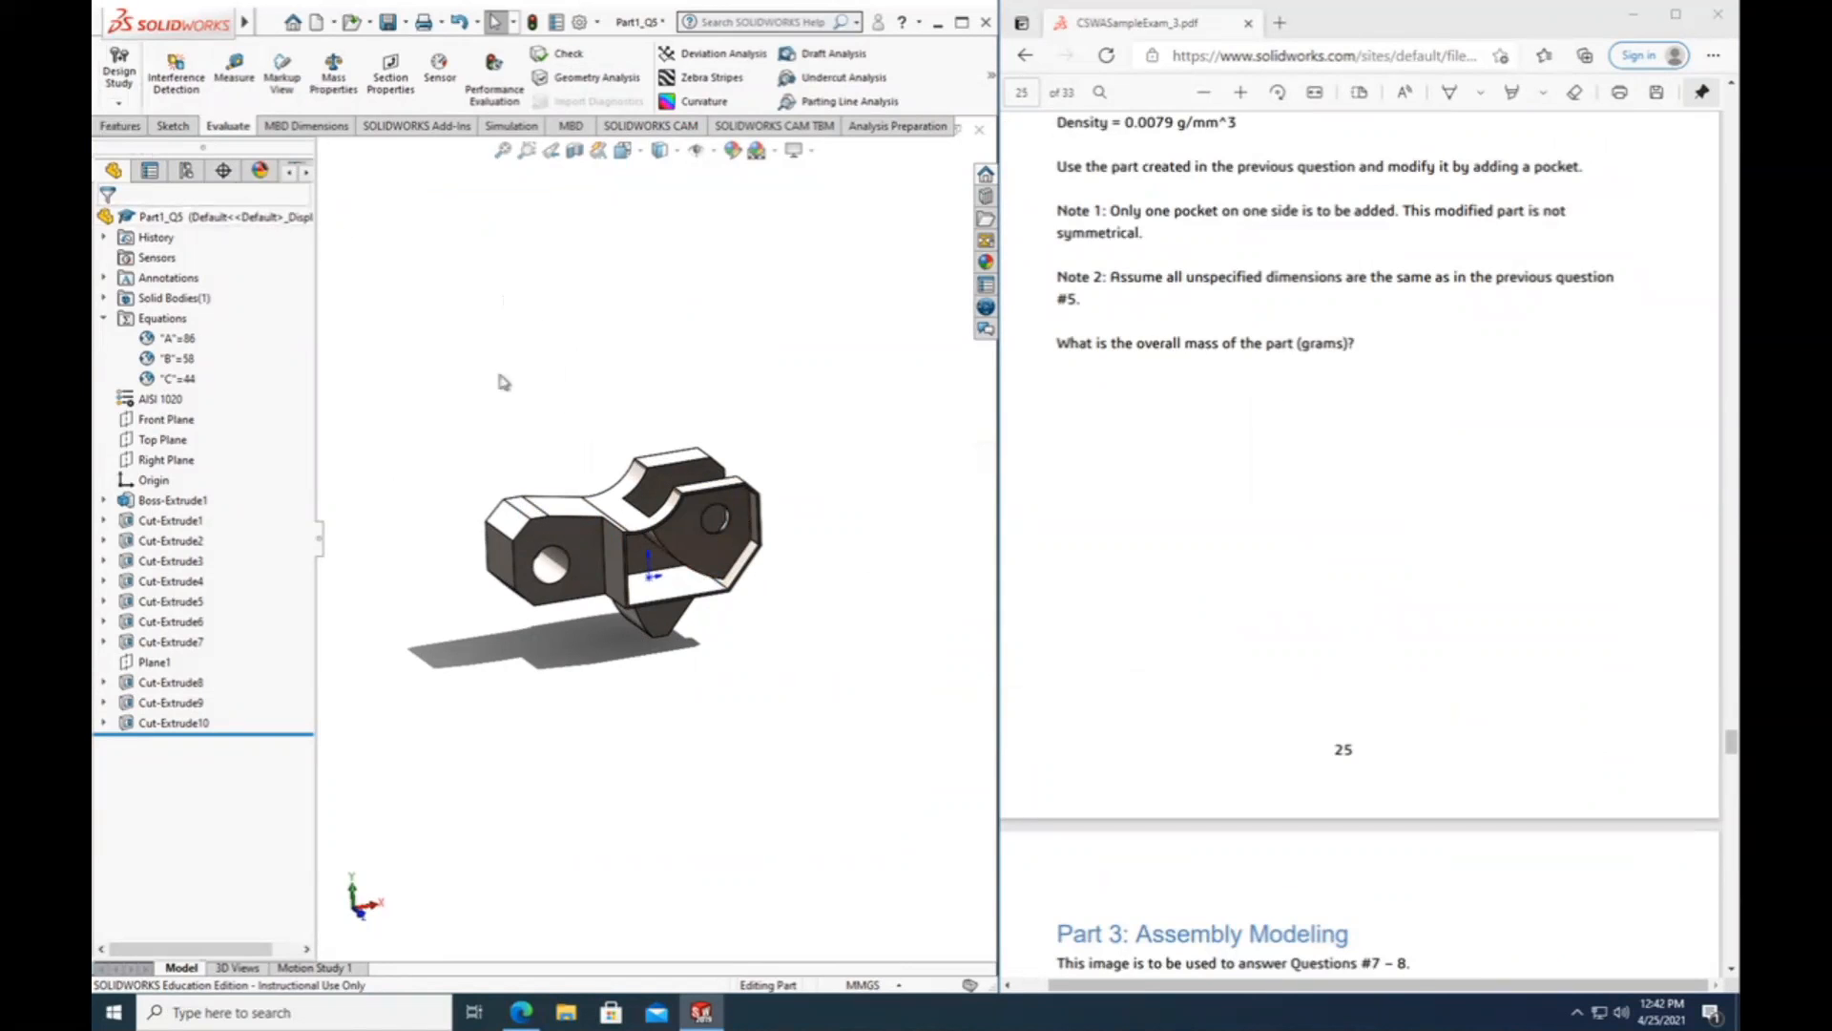
pyautogui.scroll(2, 987, 401)
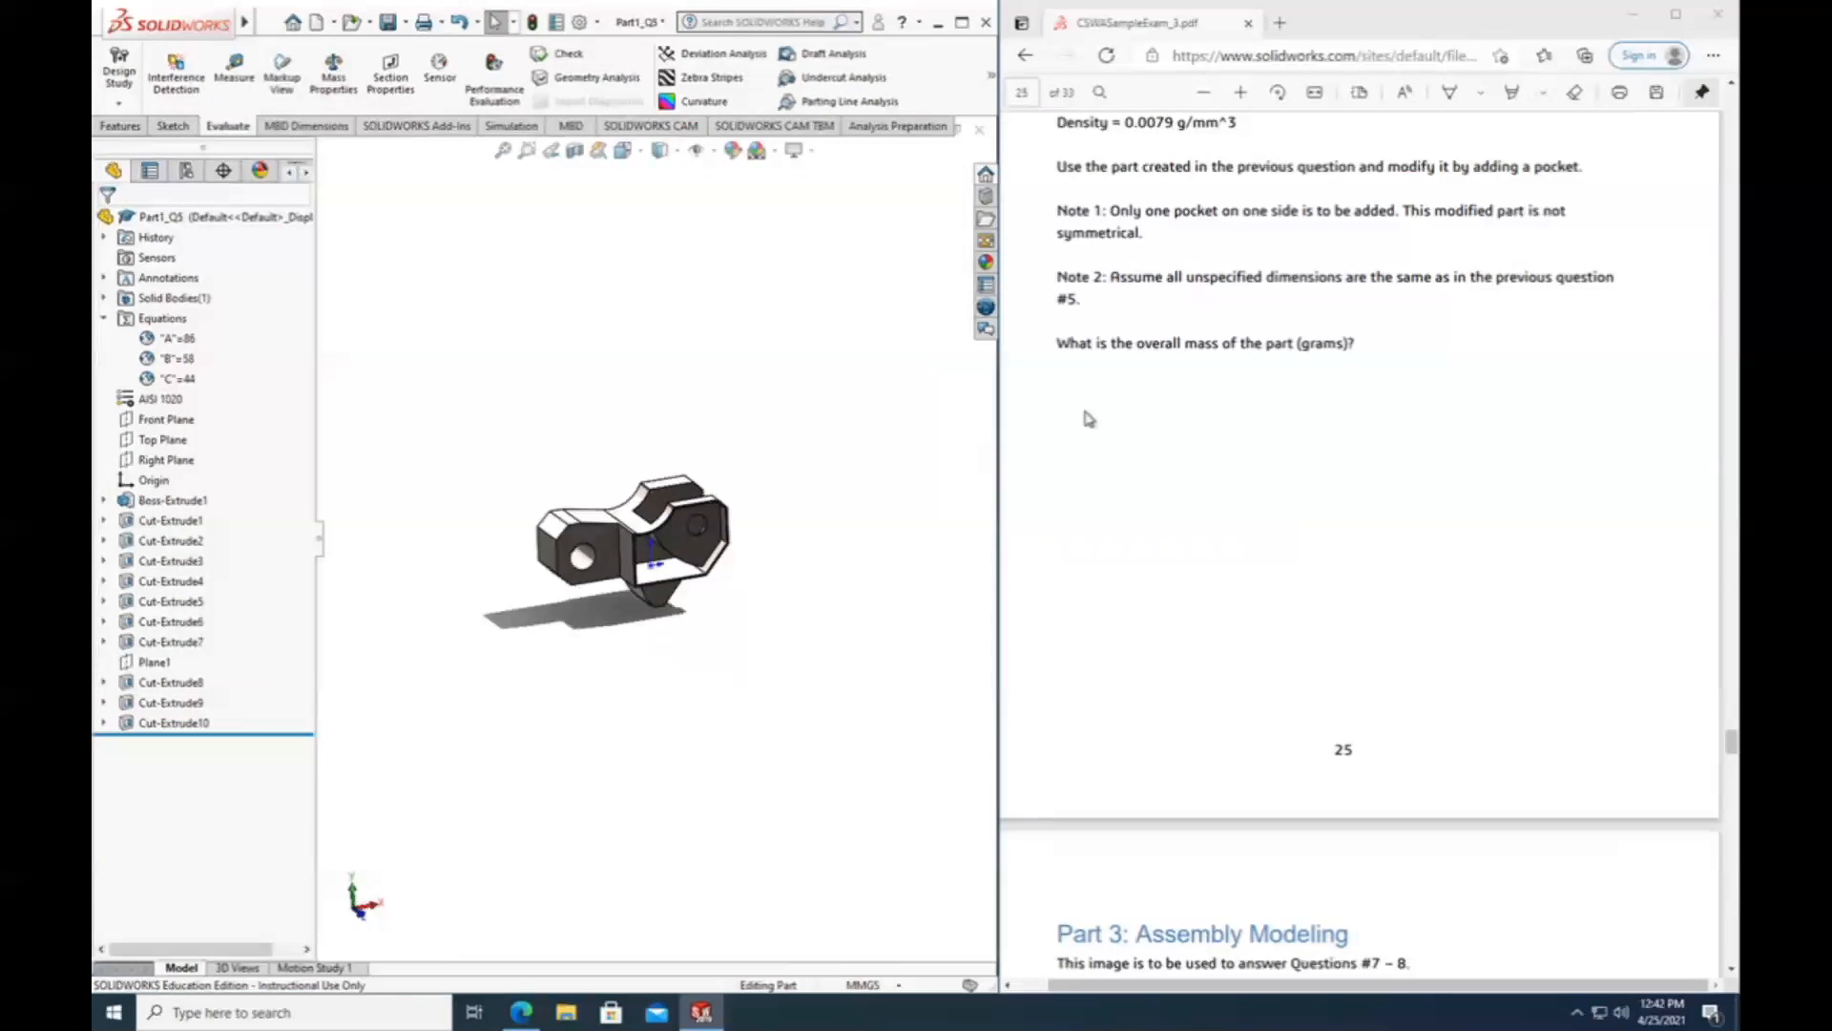
pyautogui.scroll(-1, 607, 509)
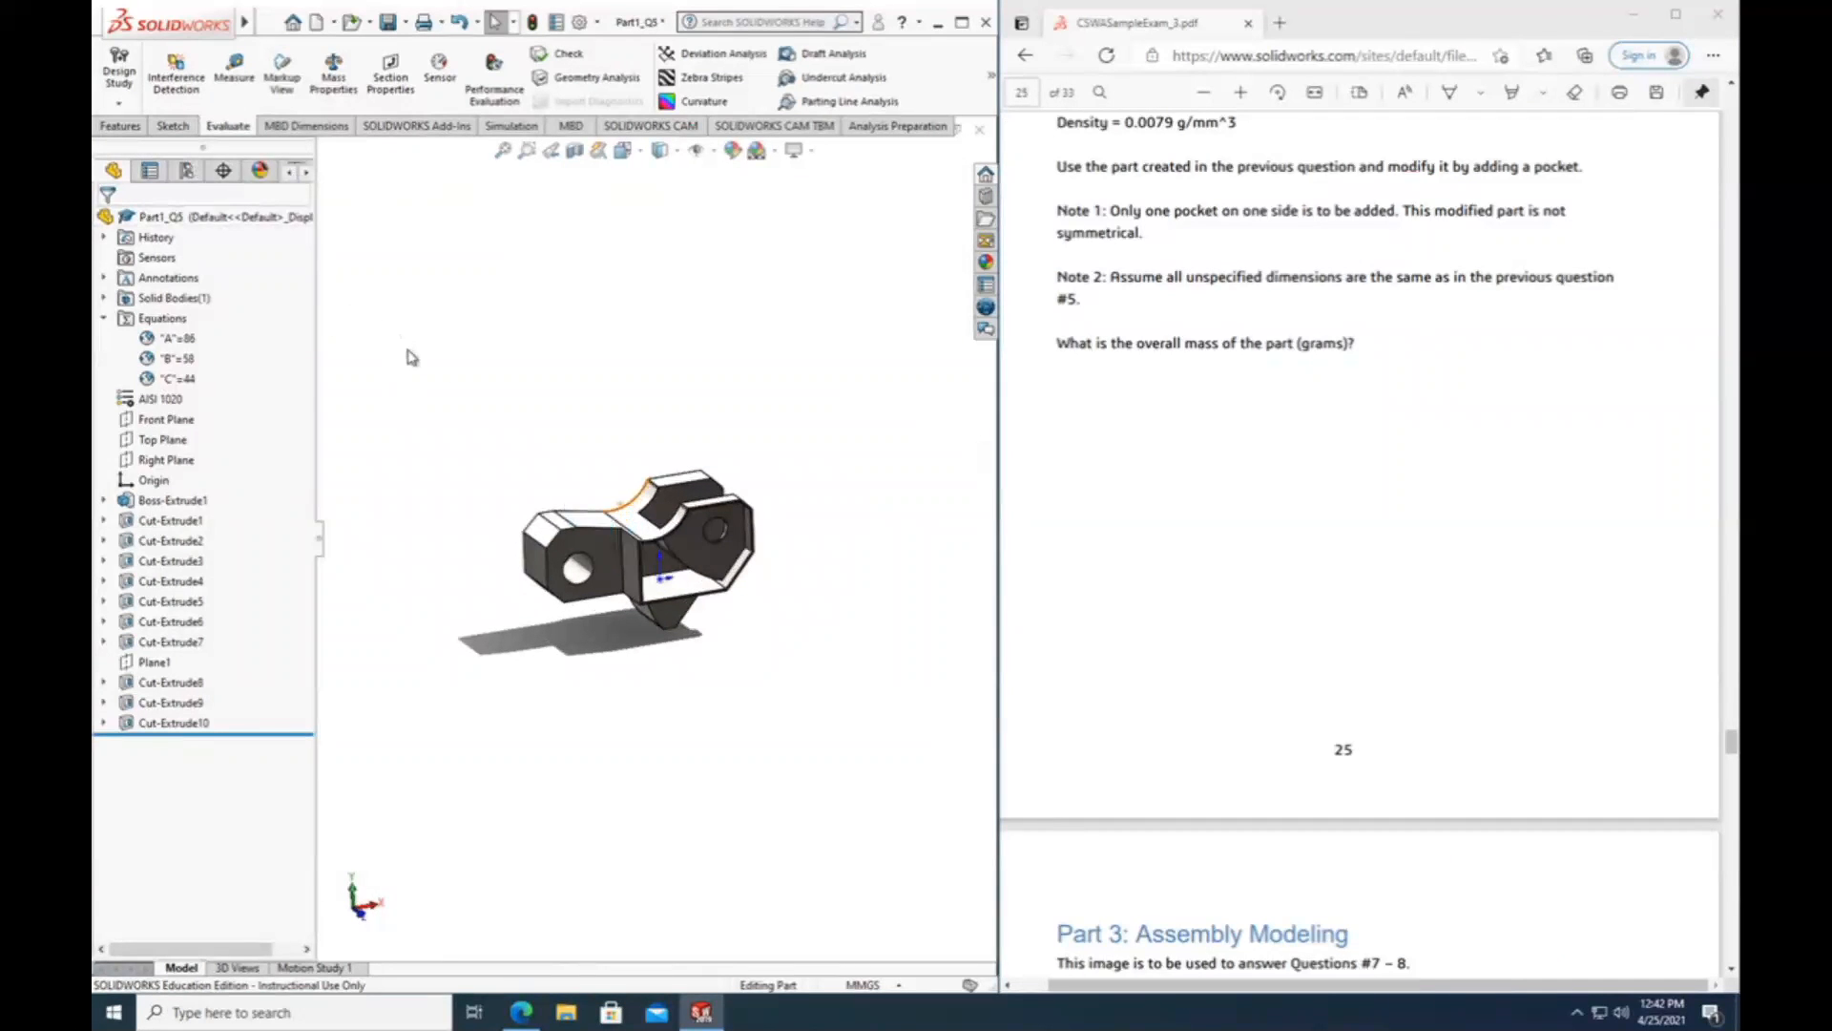
# Find the Part 3: Assembly Modeling page in the exam PDF and highlight the question range #7 – 8.
pyautogui.scroll(-4, 1188, 554)
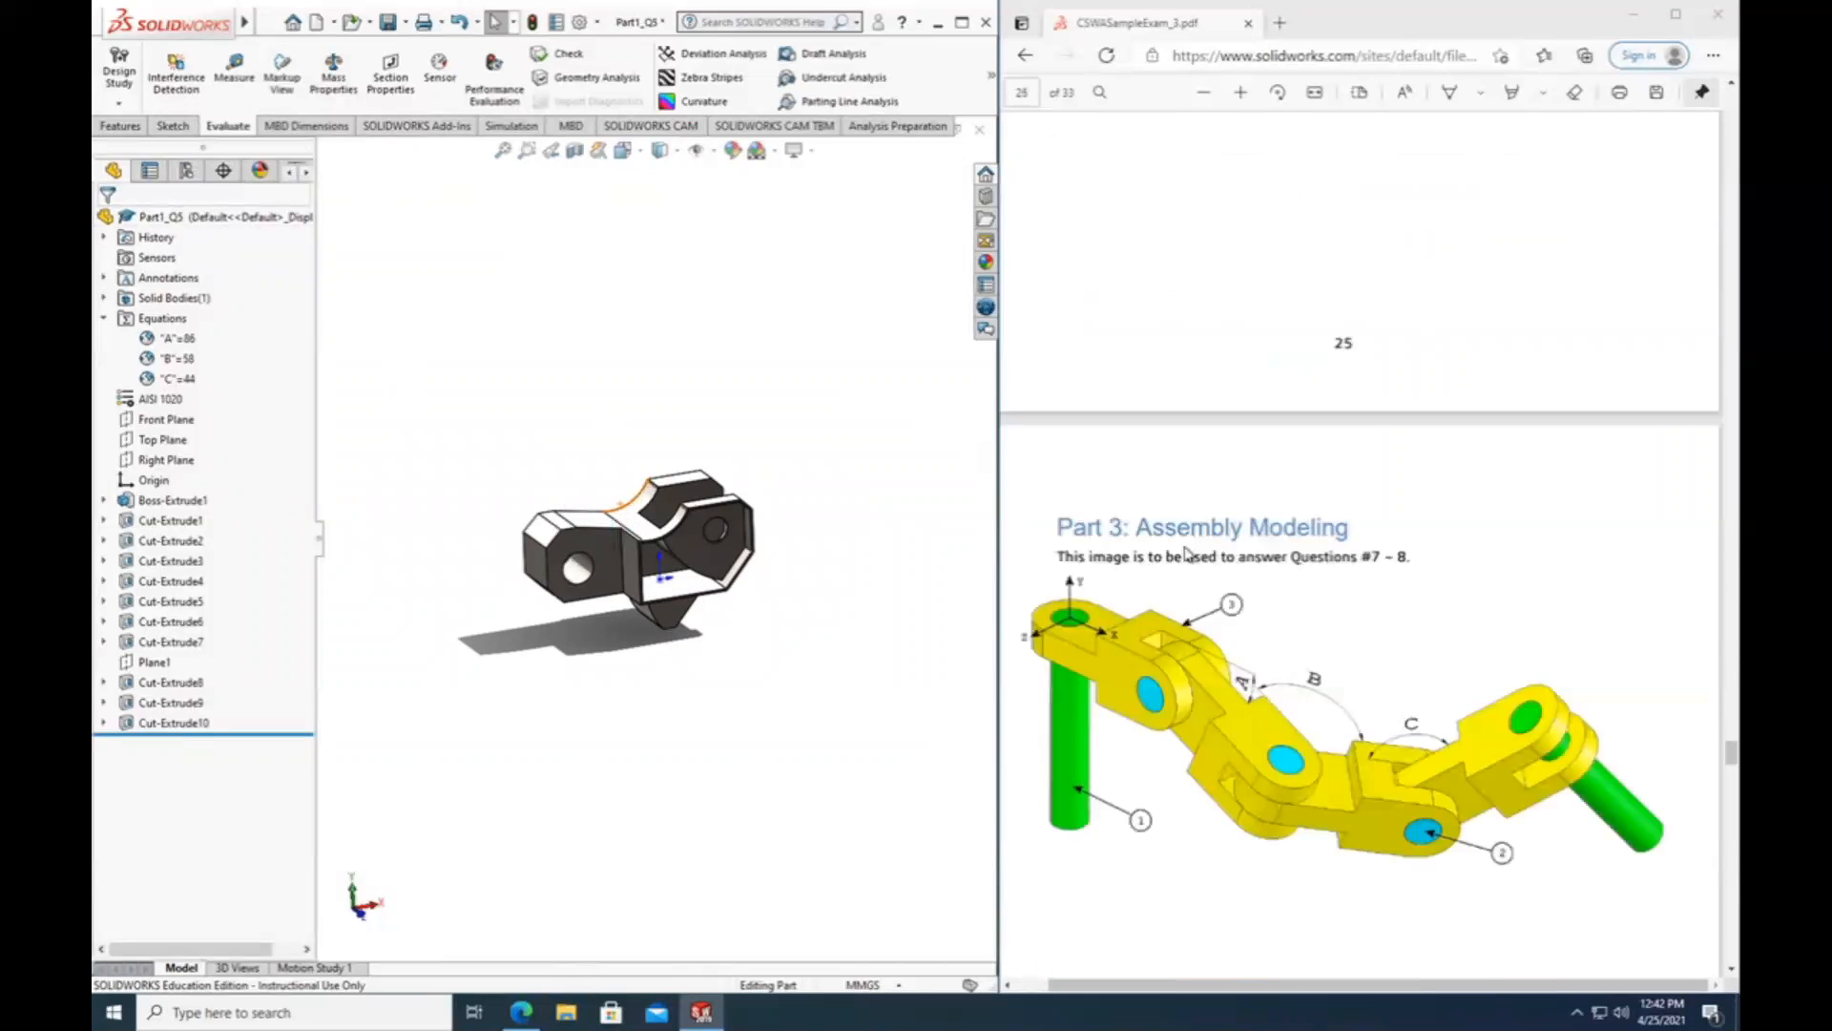
pyautogui.moveTo(1137, 535); pyautogui.dragTo(1371, 562)
pyautogui.doubleClick(1403, 560)
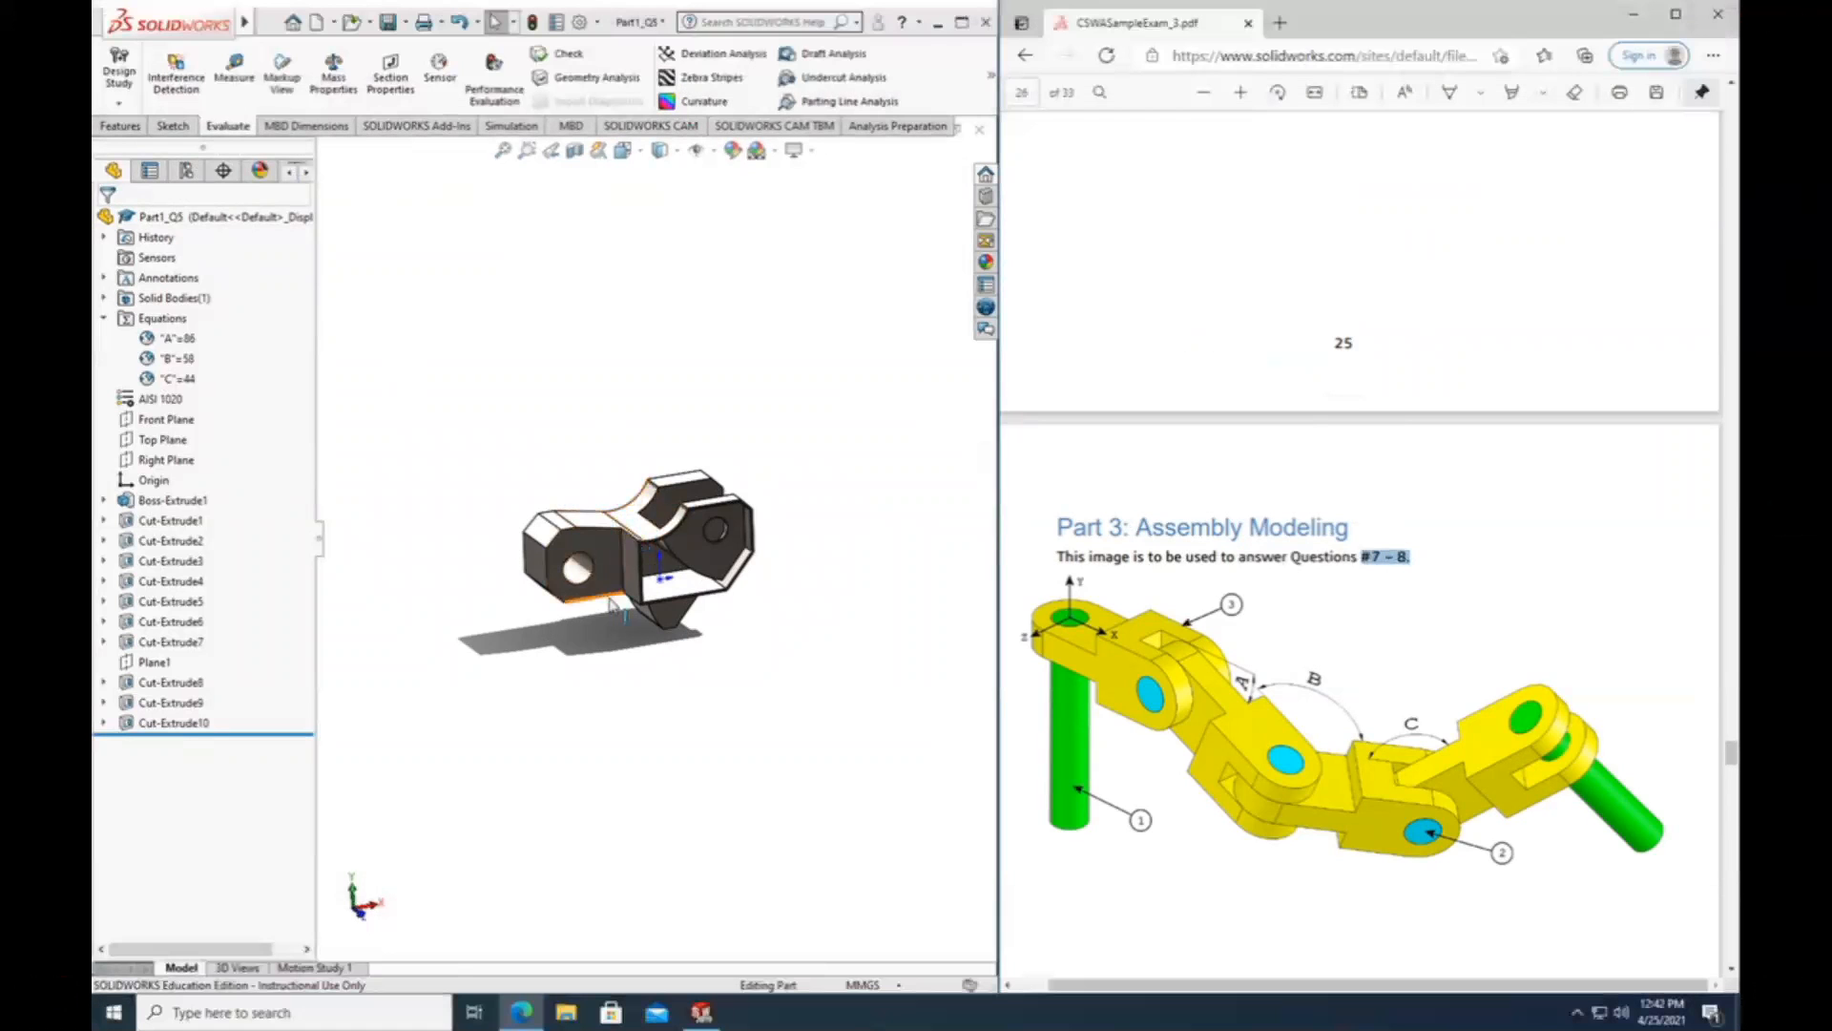
pyautogui.scroll(-1, 613, 603)
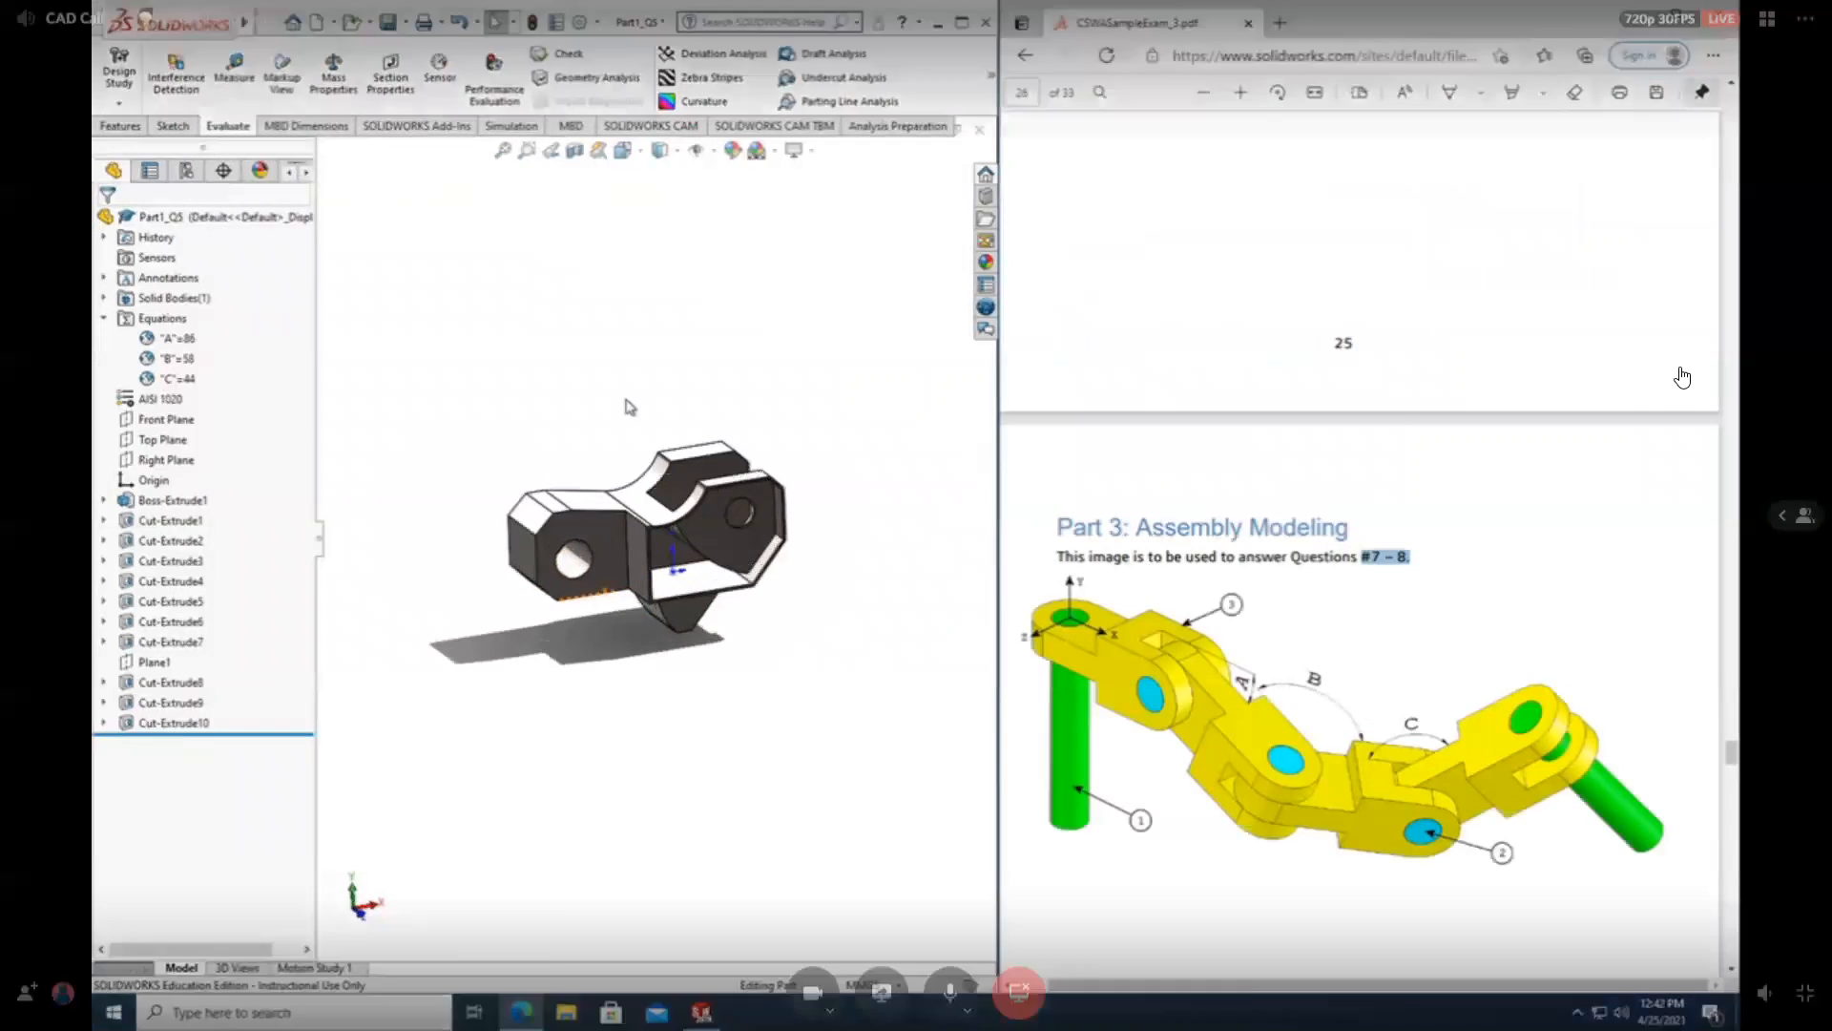
# Leave the full-screen stream and share Screen 1 in the Discord call.
pyautogui.press('Escape')
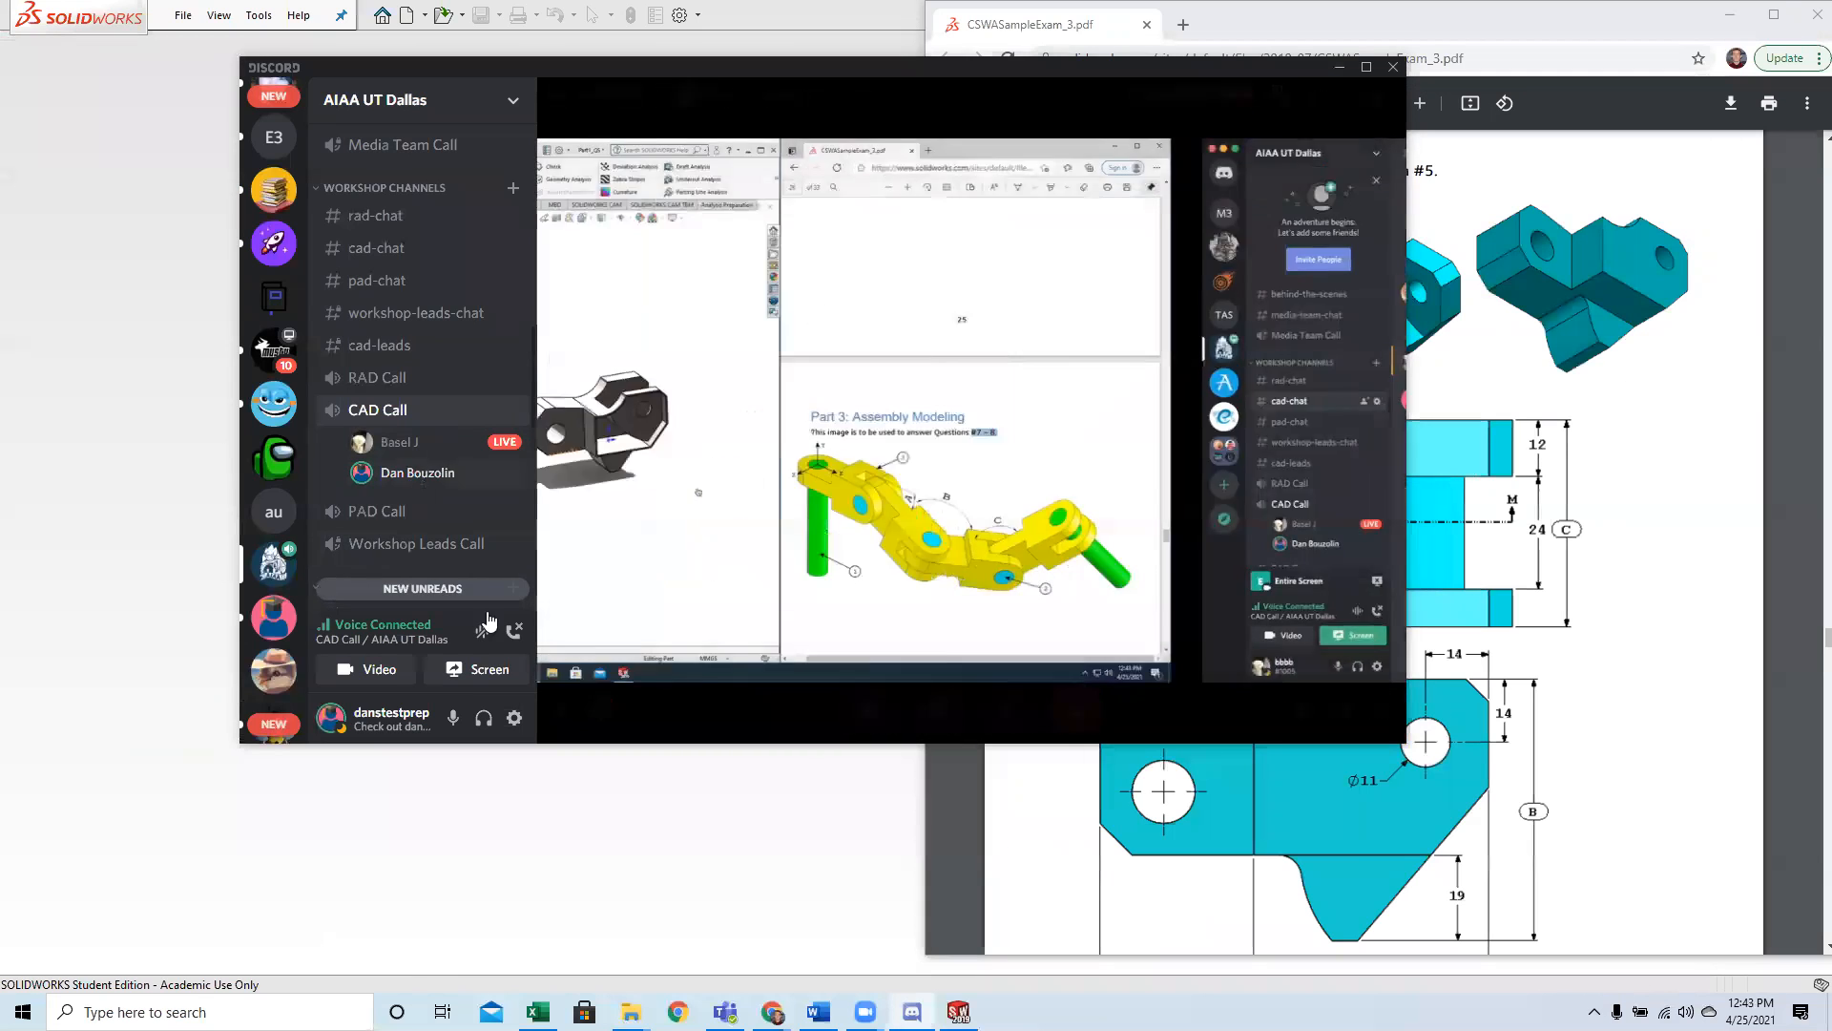
pyautogui.click(487, 674)
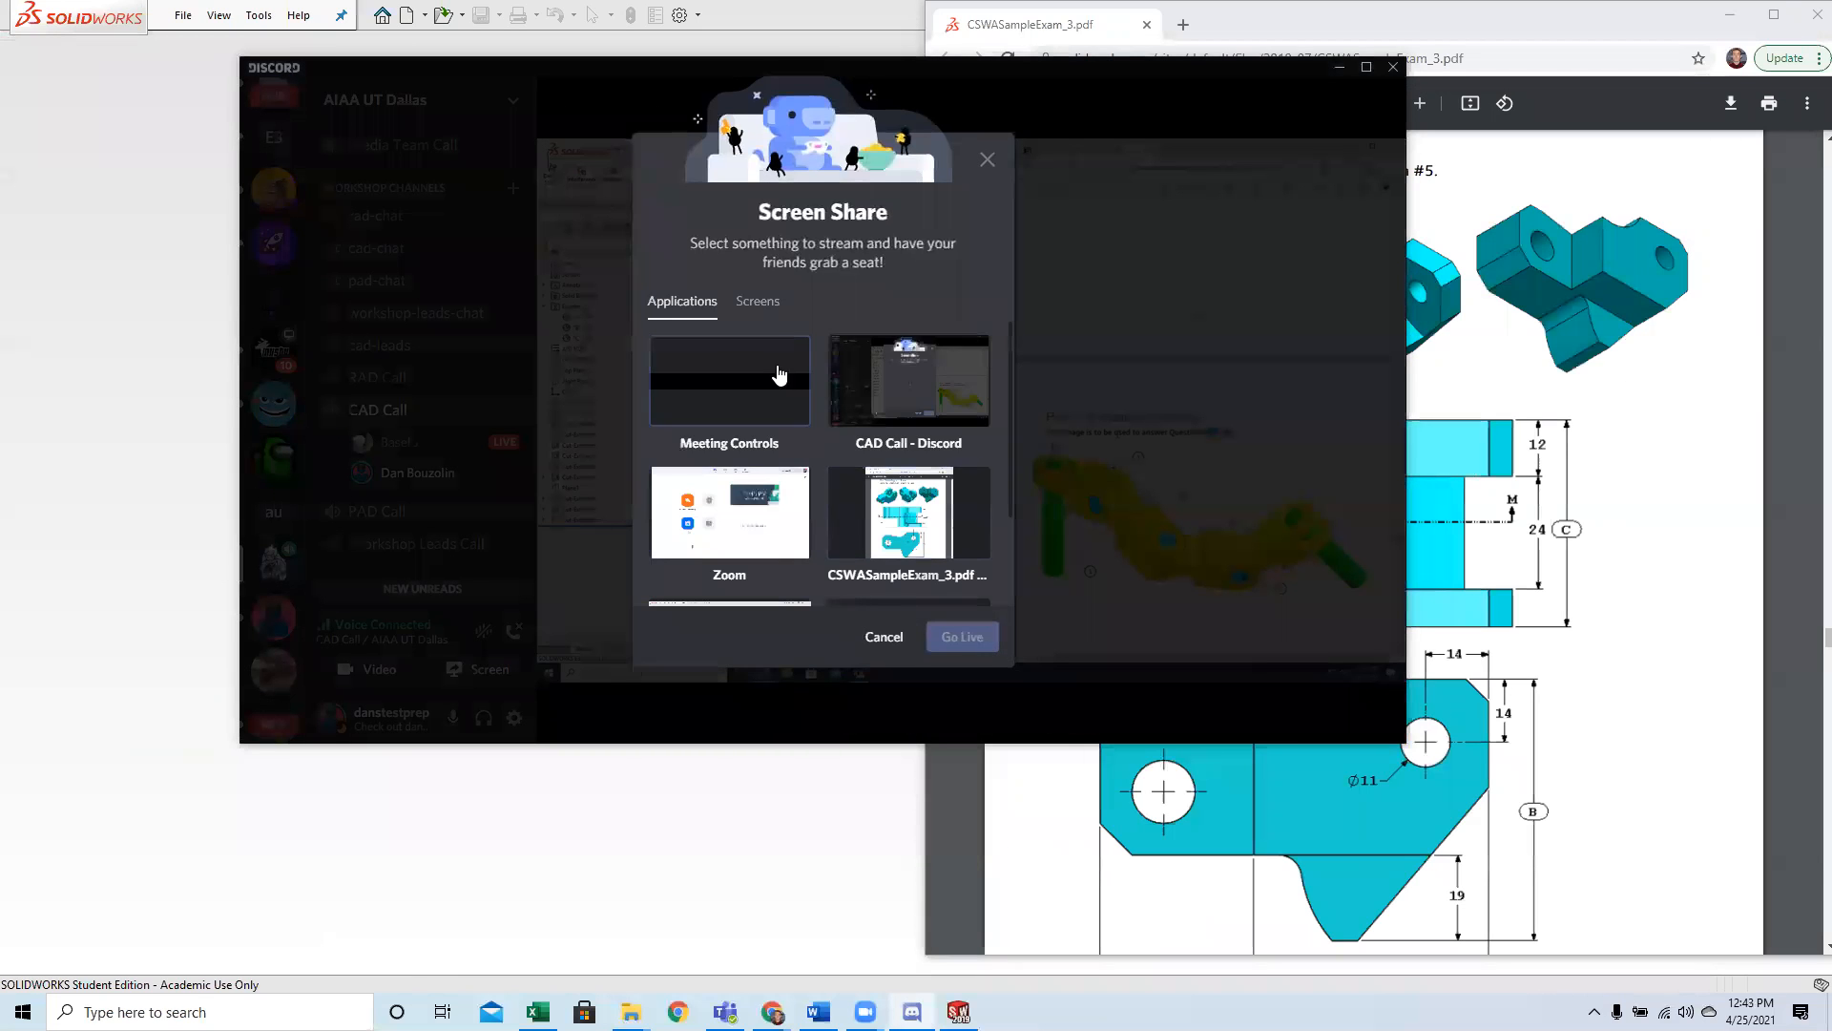
pyautogui.click(769, 318)
pyautogui.click(732, 381)
pyautogui.click(961, 614)
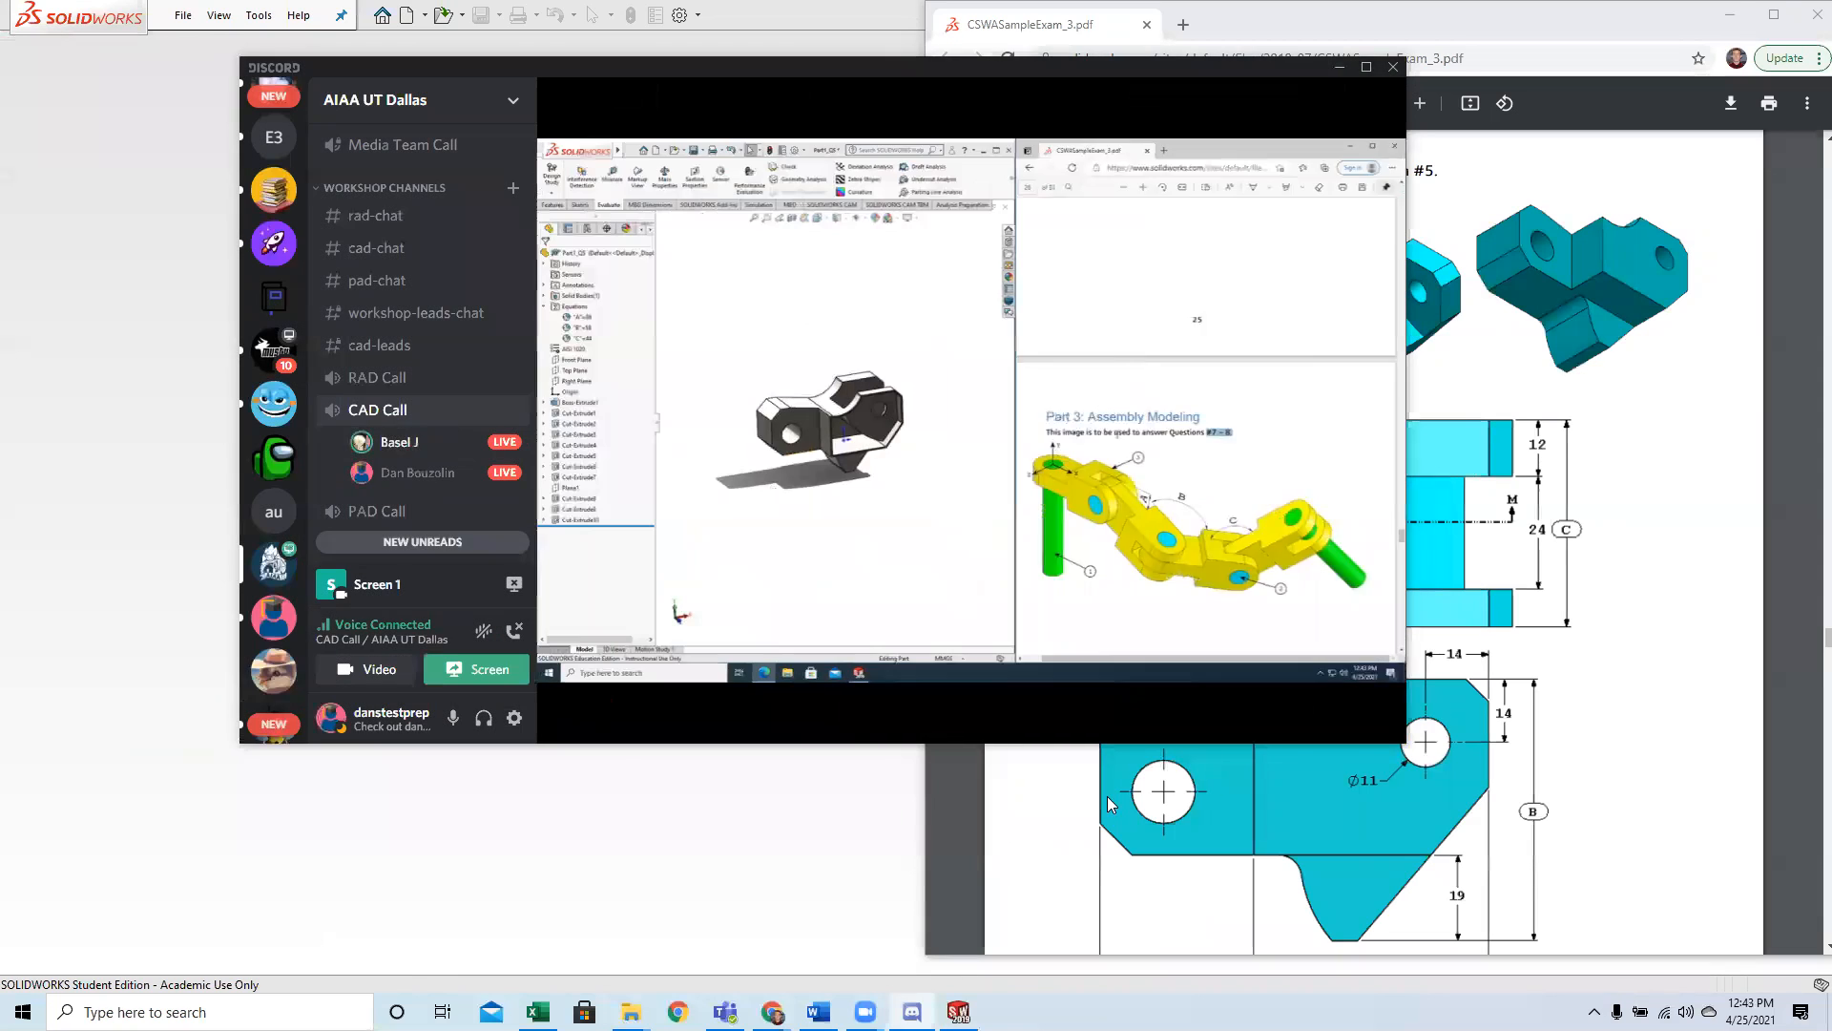
# Switch to SOLIDWORKS and arrange its window side by side with the exam PDF, extending the PDF window down to the taskbar.
pyautogui.click(1107, 796)
pyautogui.click(826, 814)
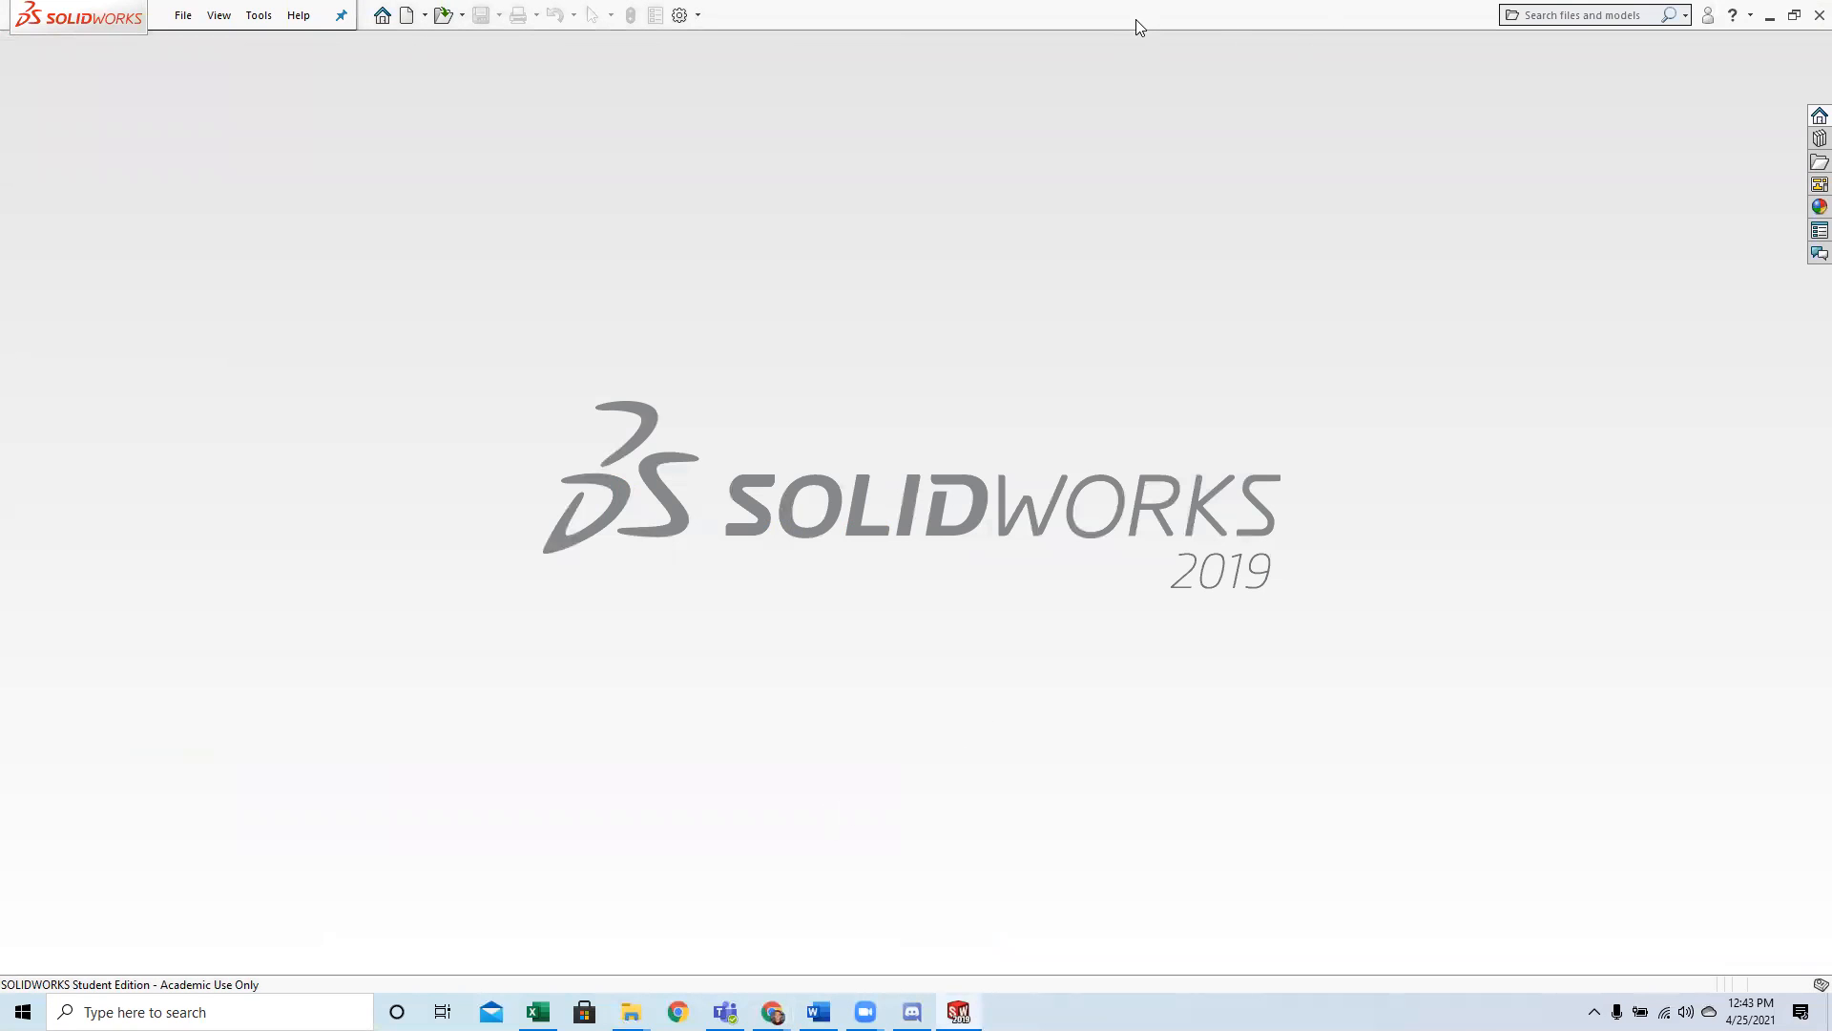
pyautogui.moveTo(1136, 19); pyautogui.dragTo(313, 462)
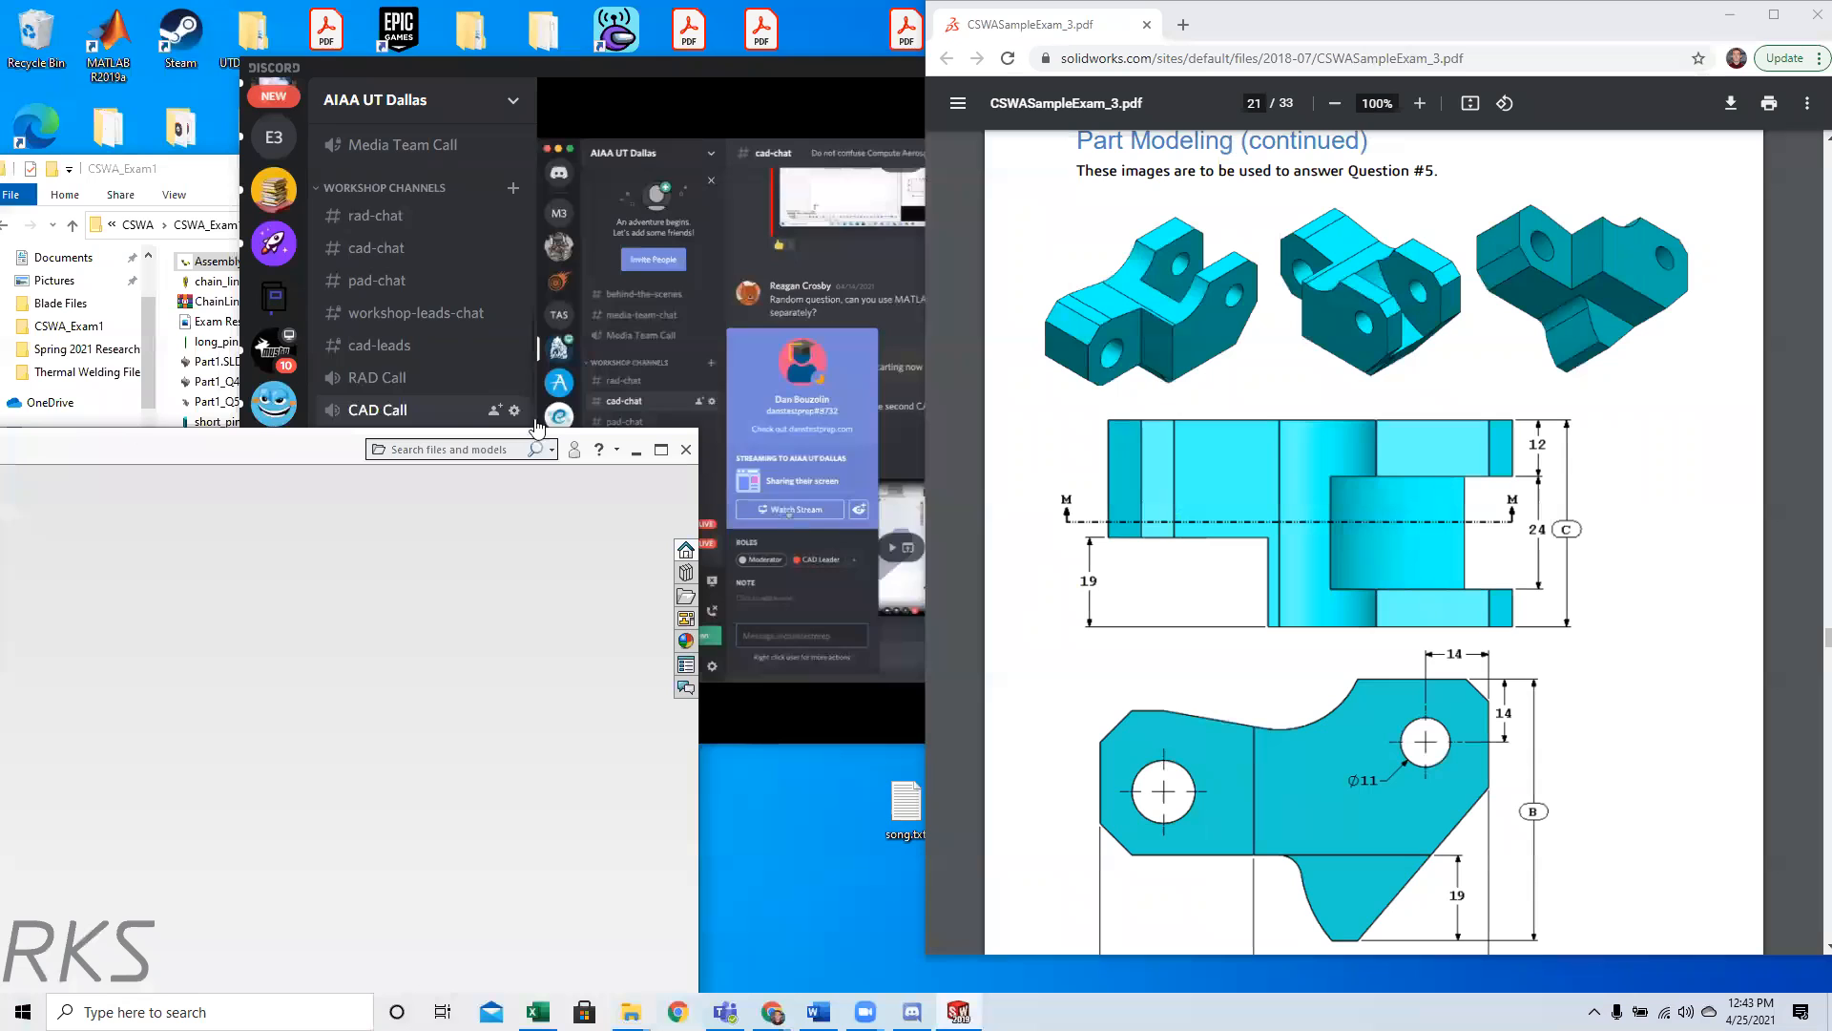
pyautogui.doubleClick(386, 437)
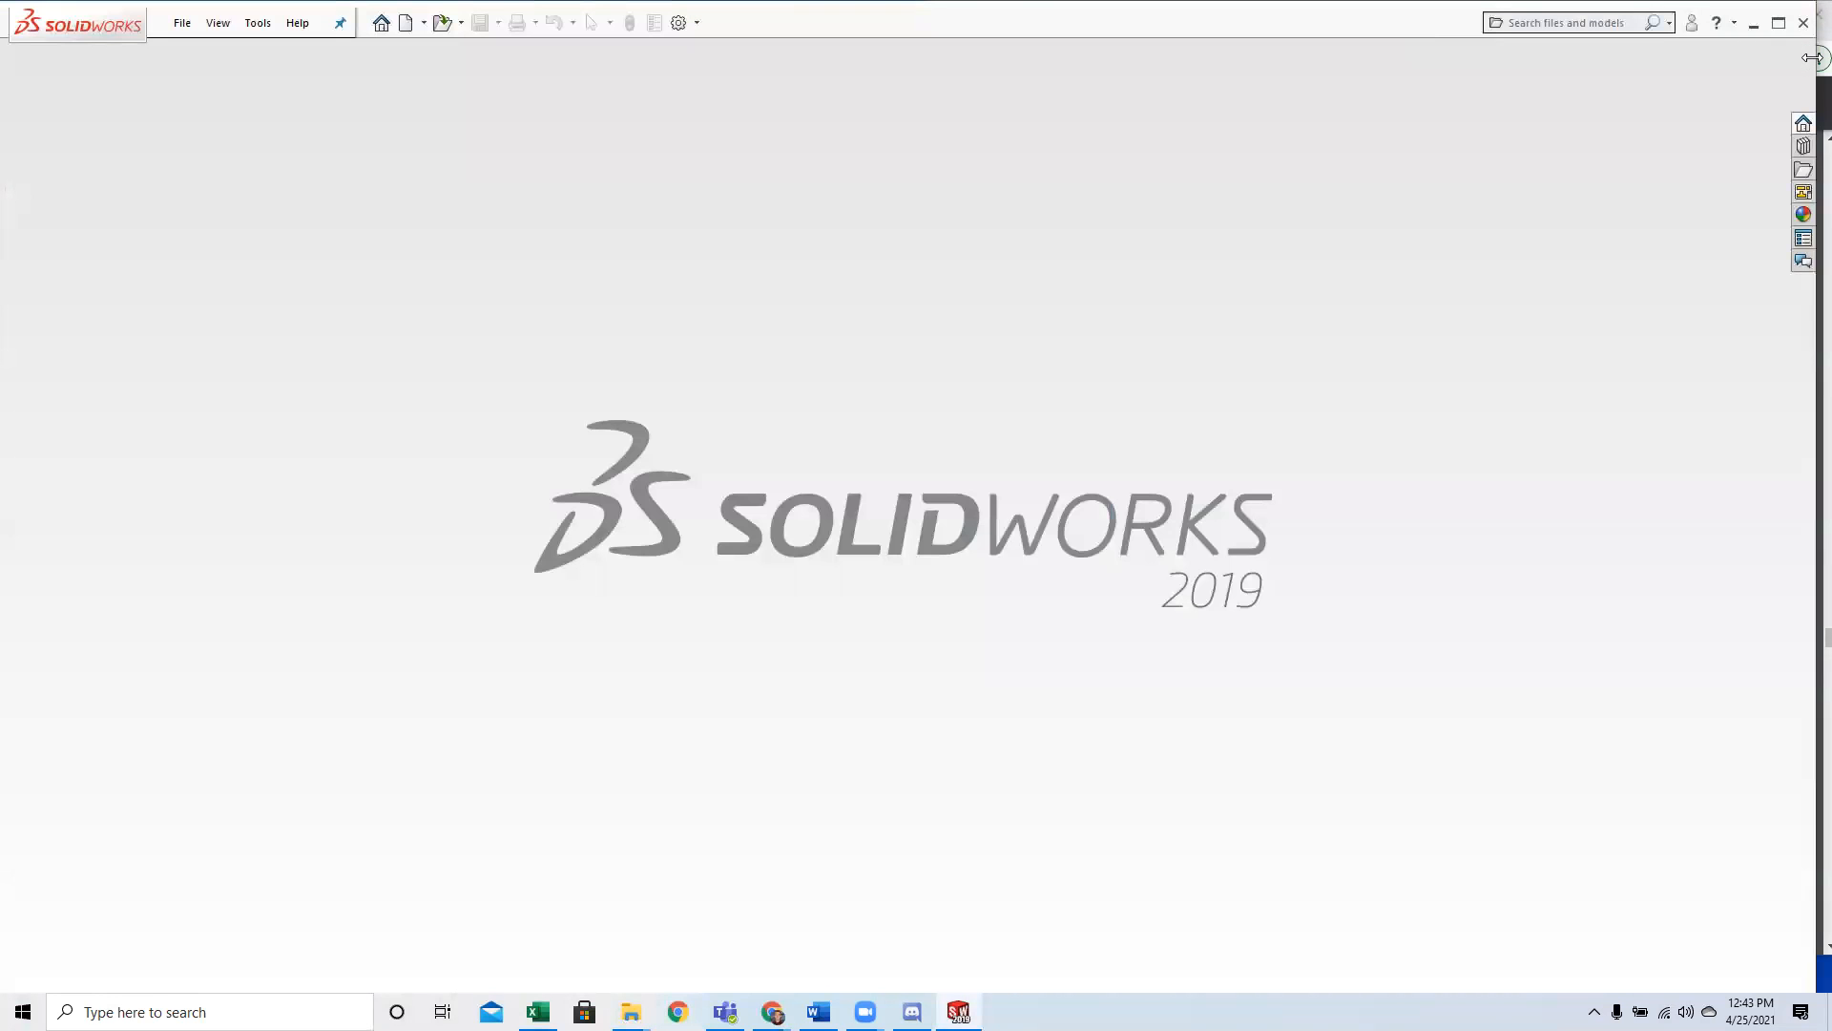
pyautogui.moveTo(1812, 57); pyautogui.dragTo(923, 143)
pyautogui.scroll(-5, 1146, 347)
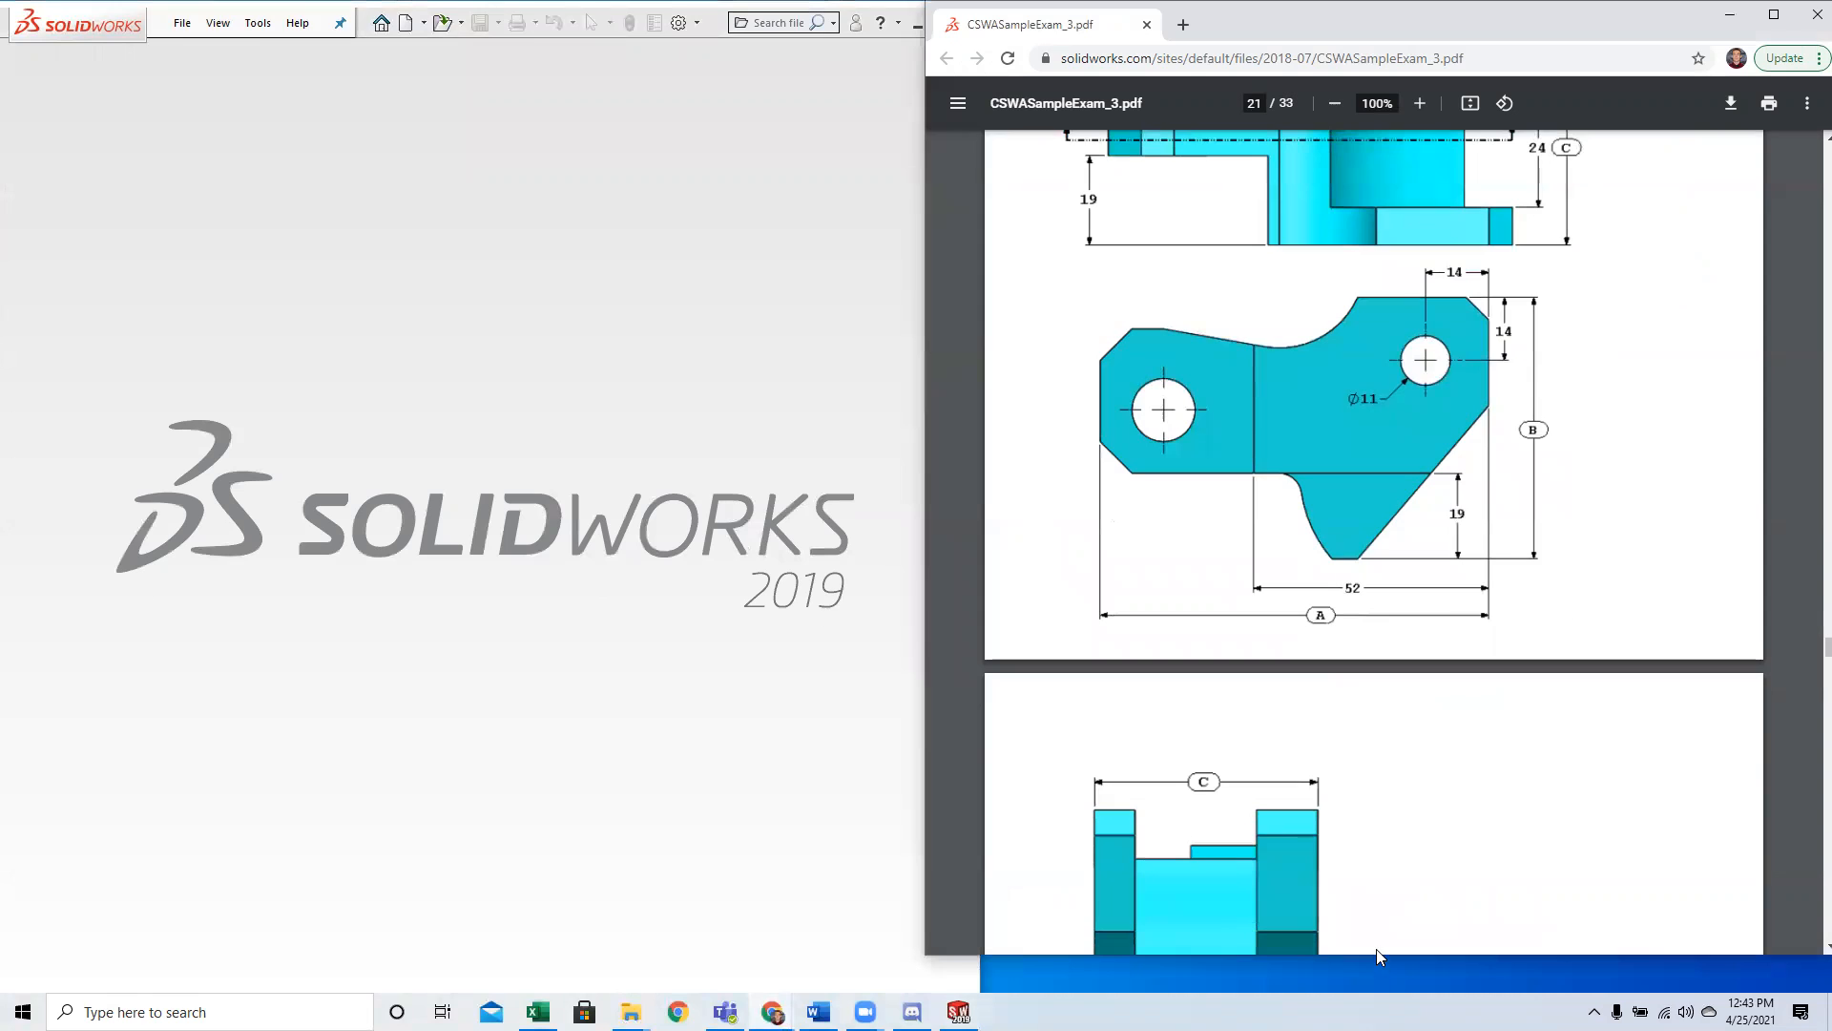
pyautogui.doubleClick(1380, 954)
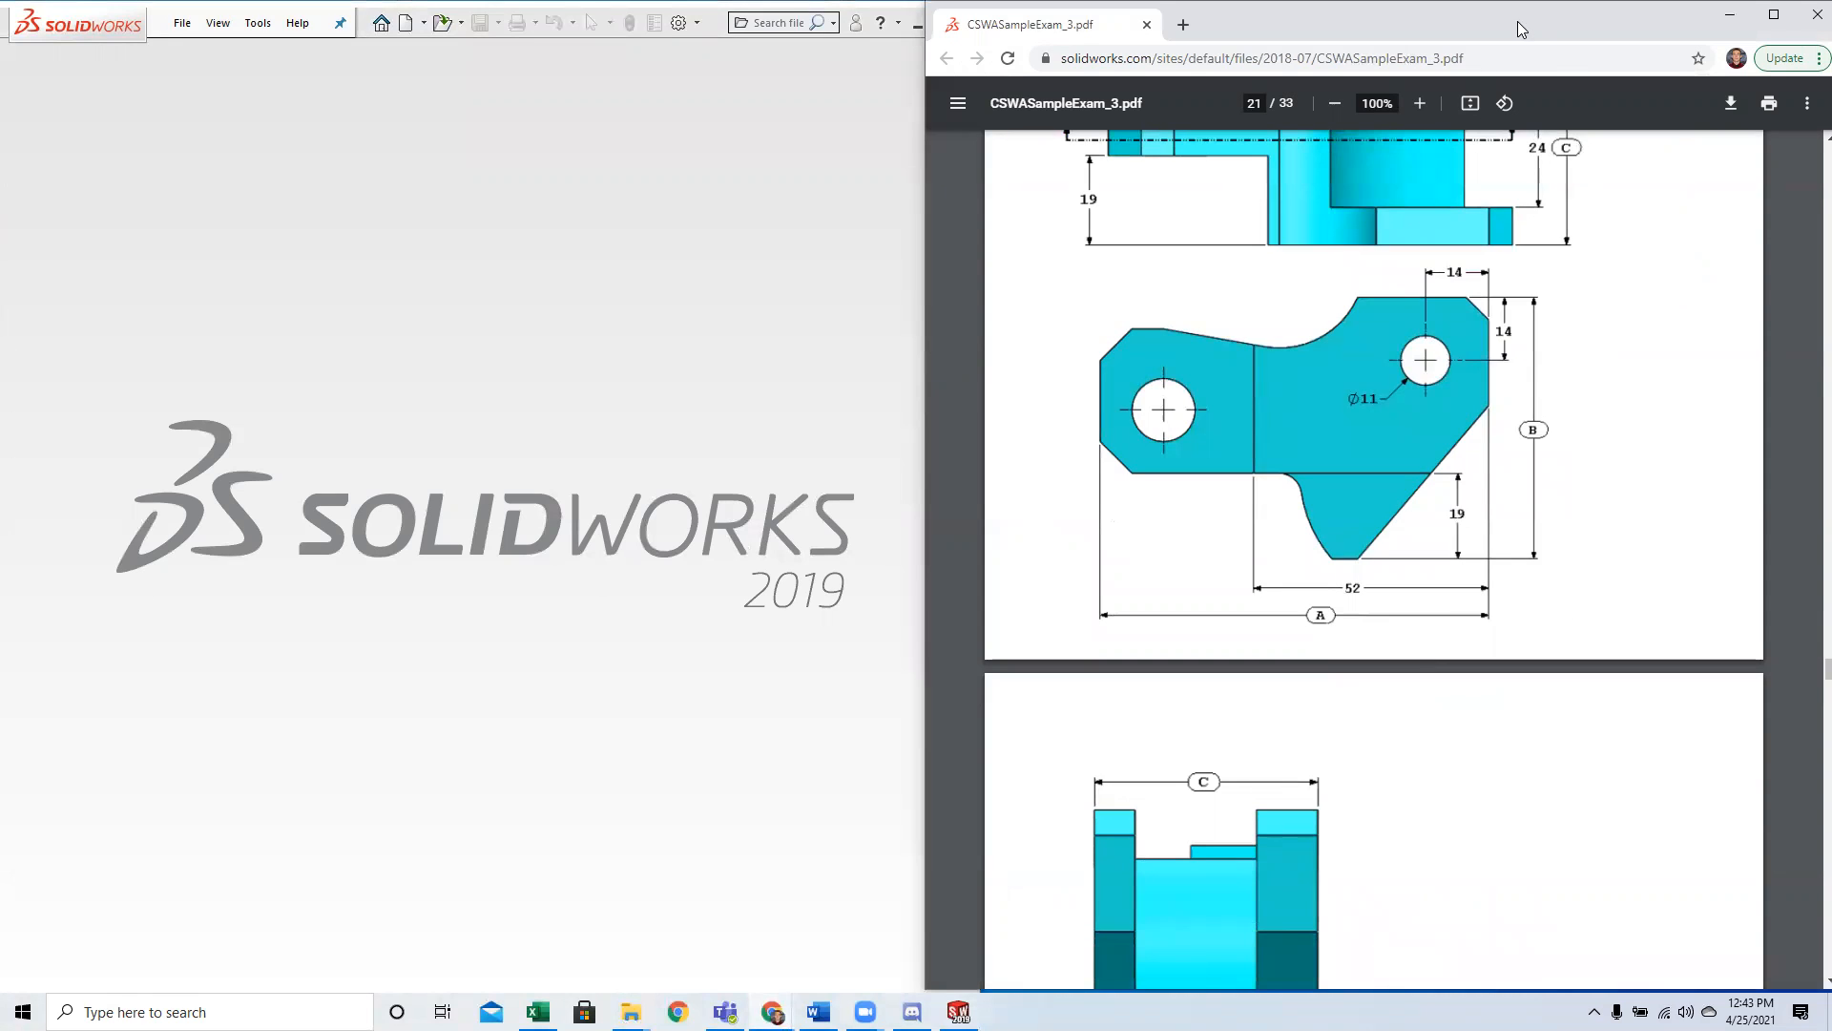
pyautogui.moveTo(1521, 29); pyautogui.dragTo(1513, 31)
# Go through the exam PDF to the Part 3: Assembly Modeling page and widen the SOLIDWORKS window slightly.
pyautogui.scroll(-6, 1586, 512)
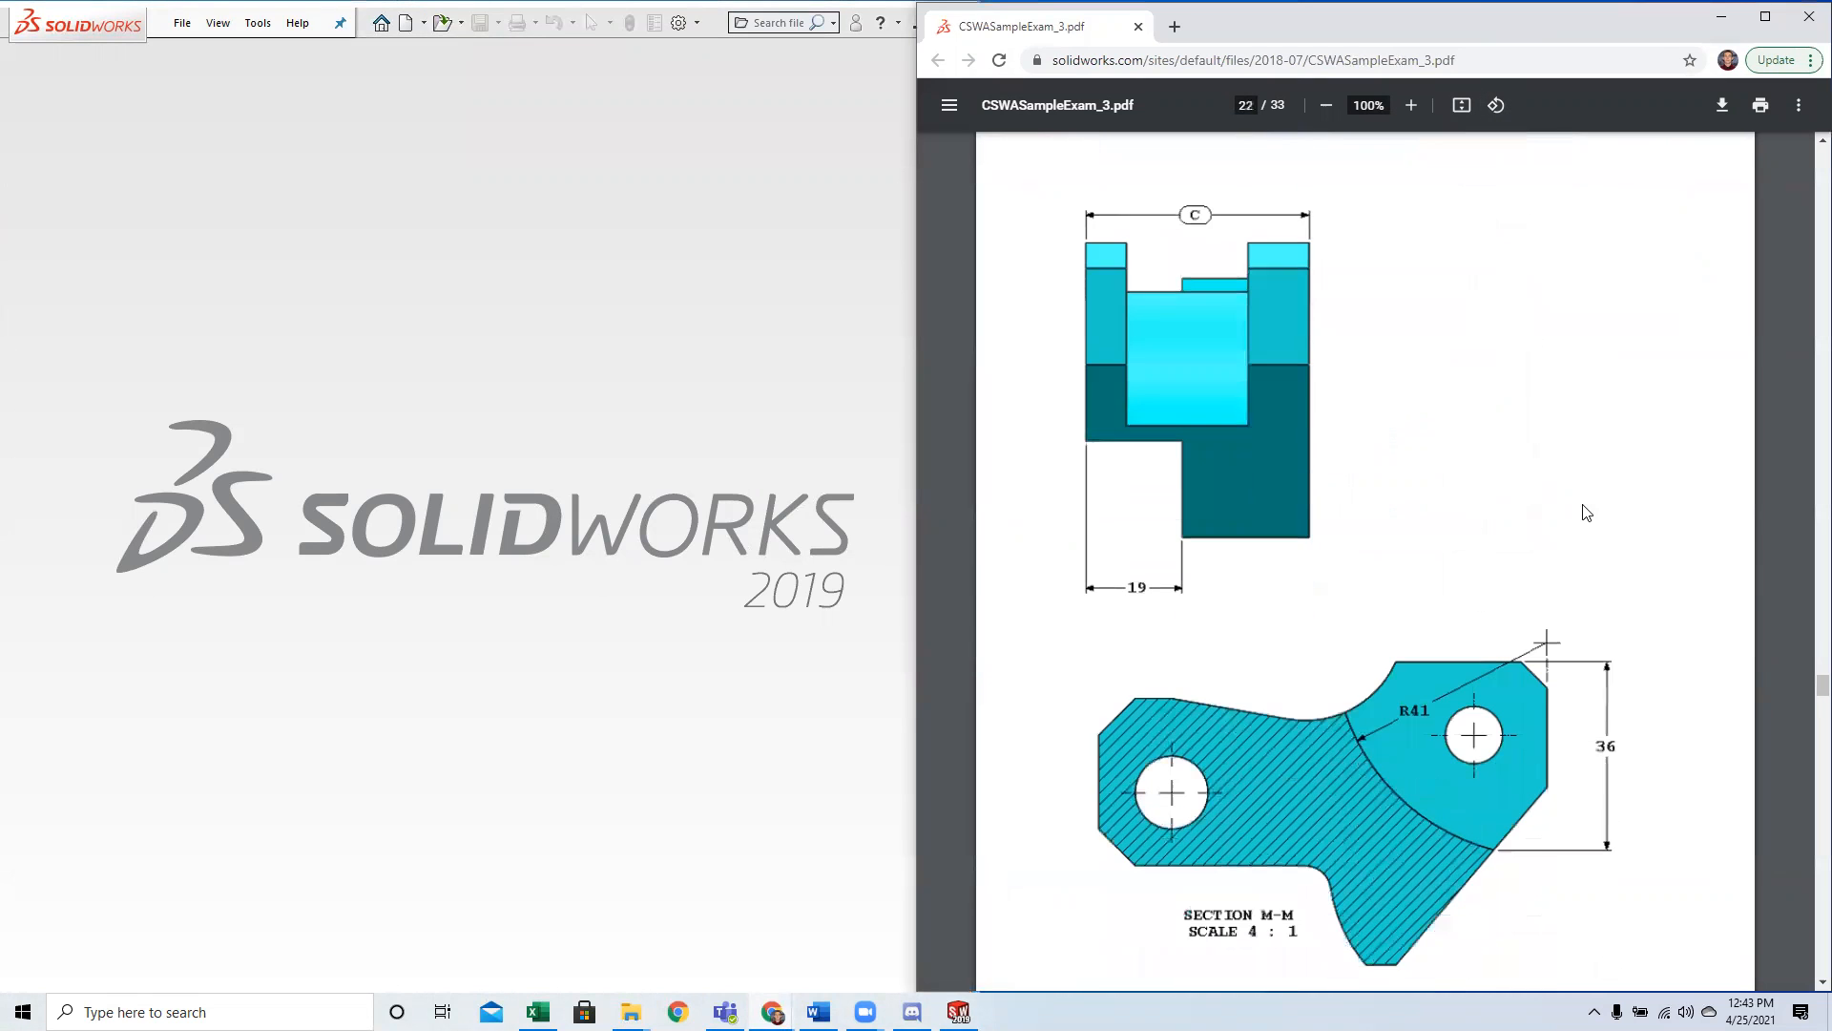
pyautogui.scroll(-3, 1586, 513)
pyautogui.scroll(4, 1590, 664)
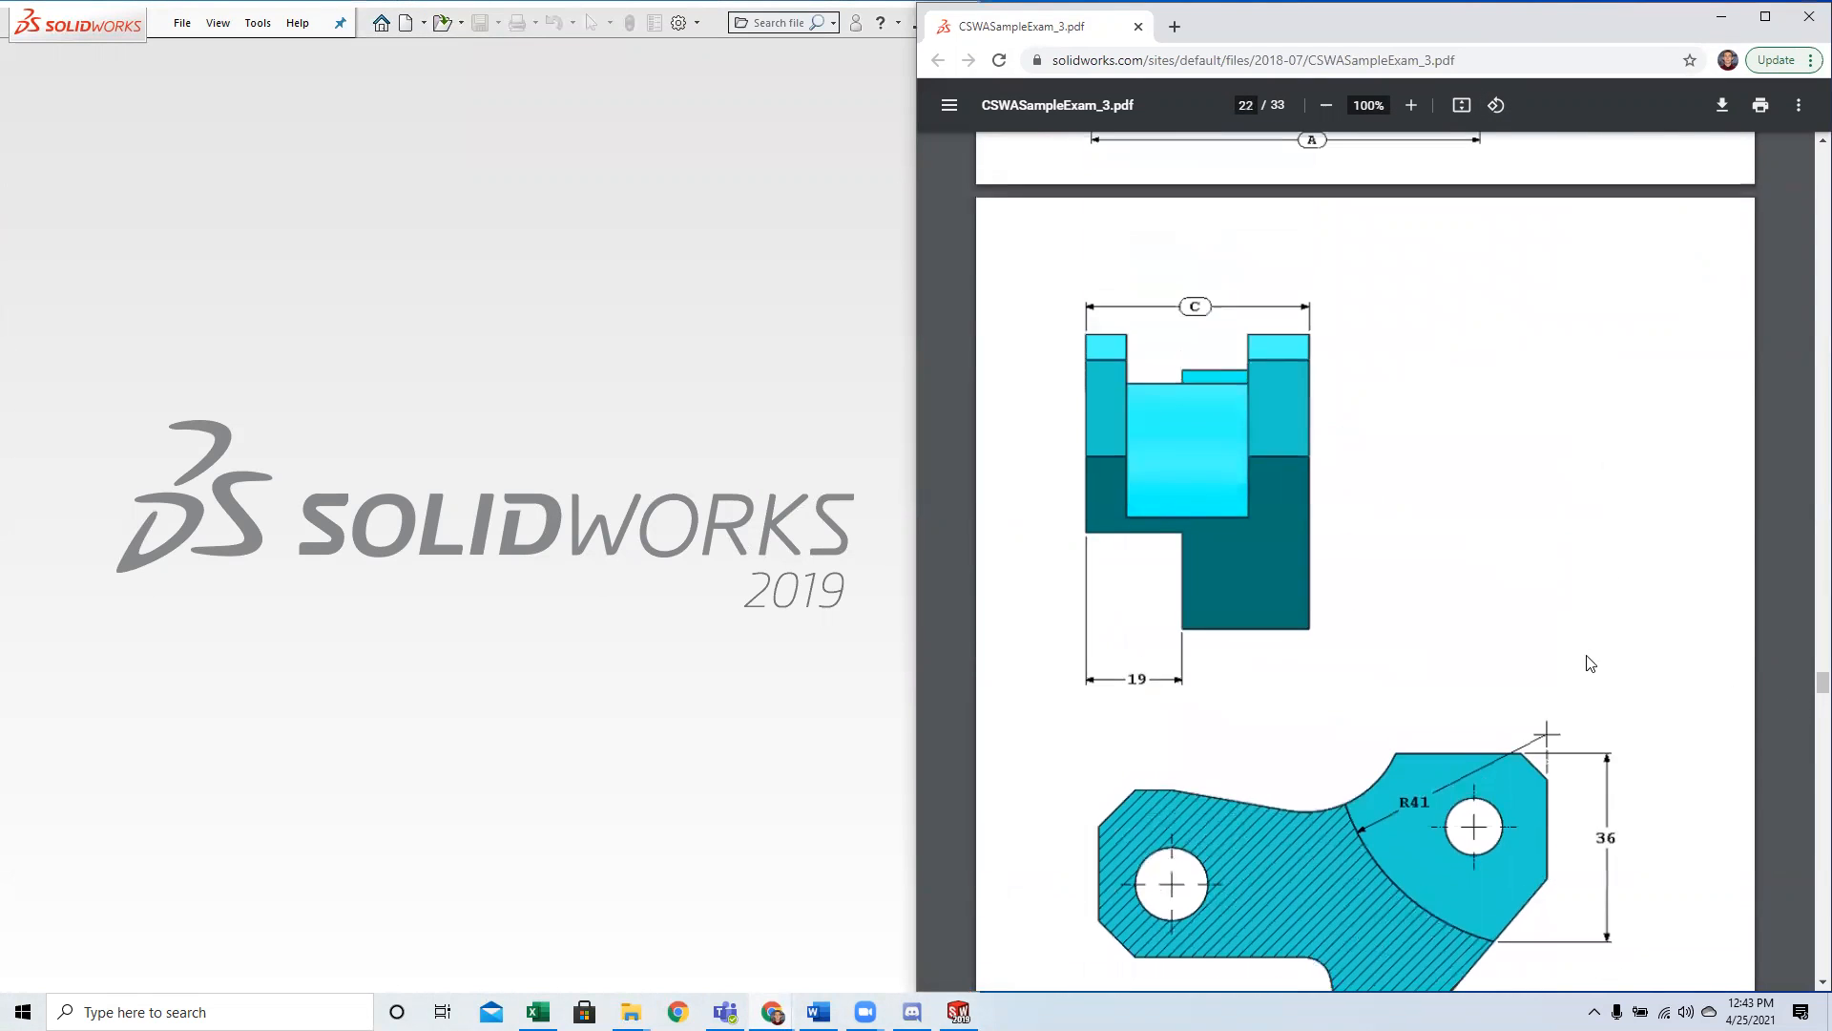
pyautogui.scroll(2, 1590, 663)
pyautogui.scroll(-10, 1587, 610)
pyautogui.scroll(-12, 1570, 508)
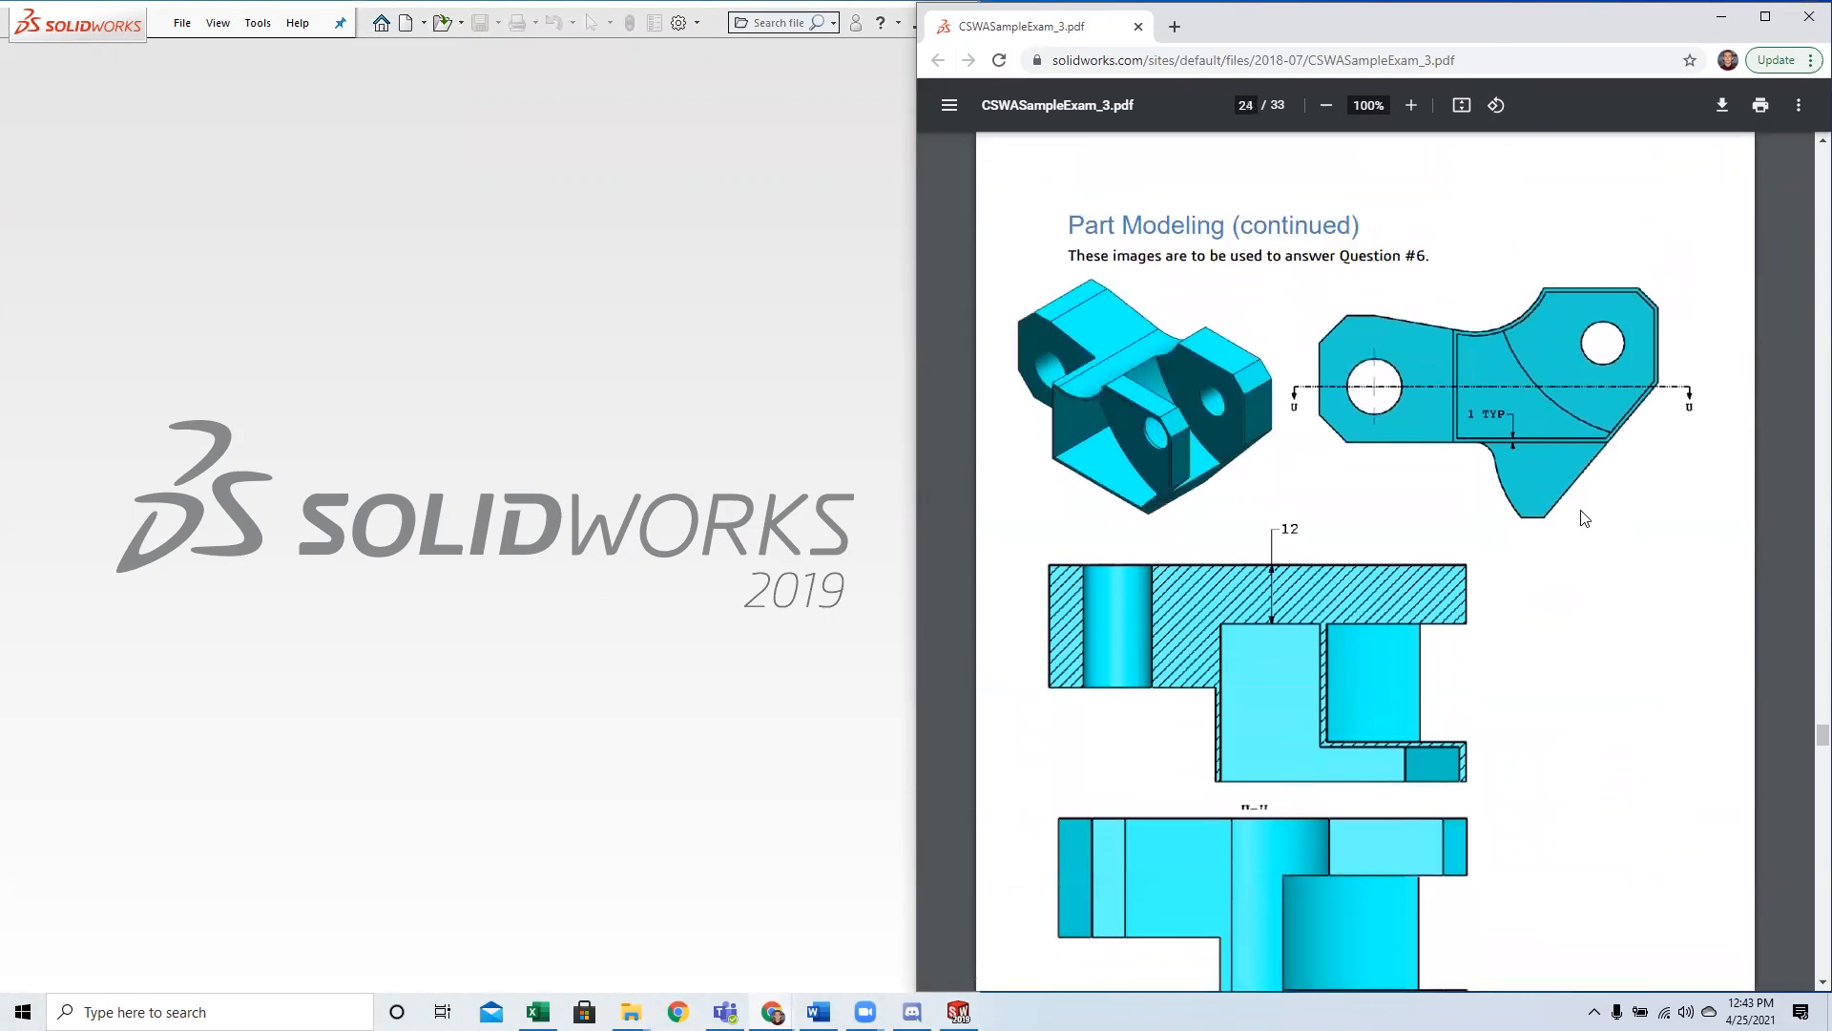
pyautogui.scroll(-14, 1584, 518)
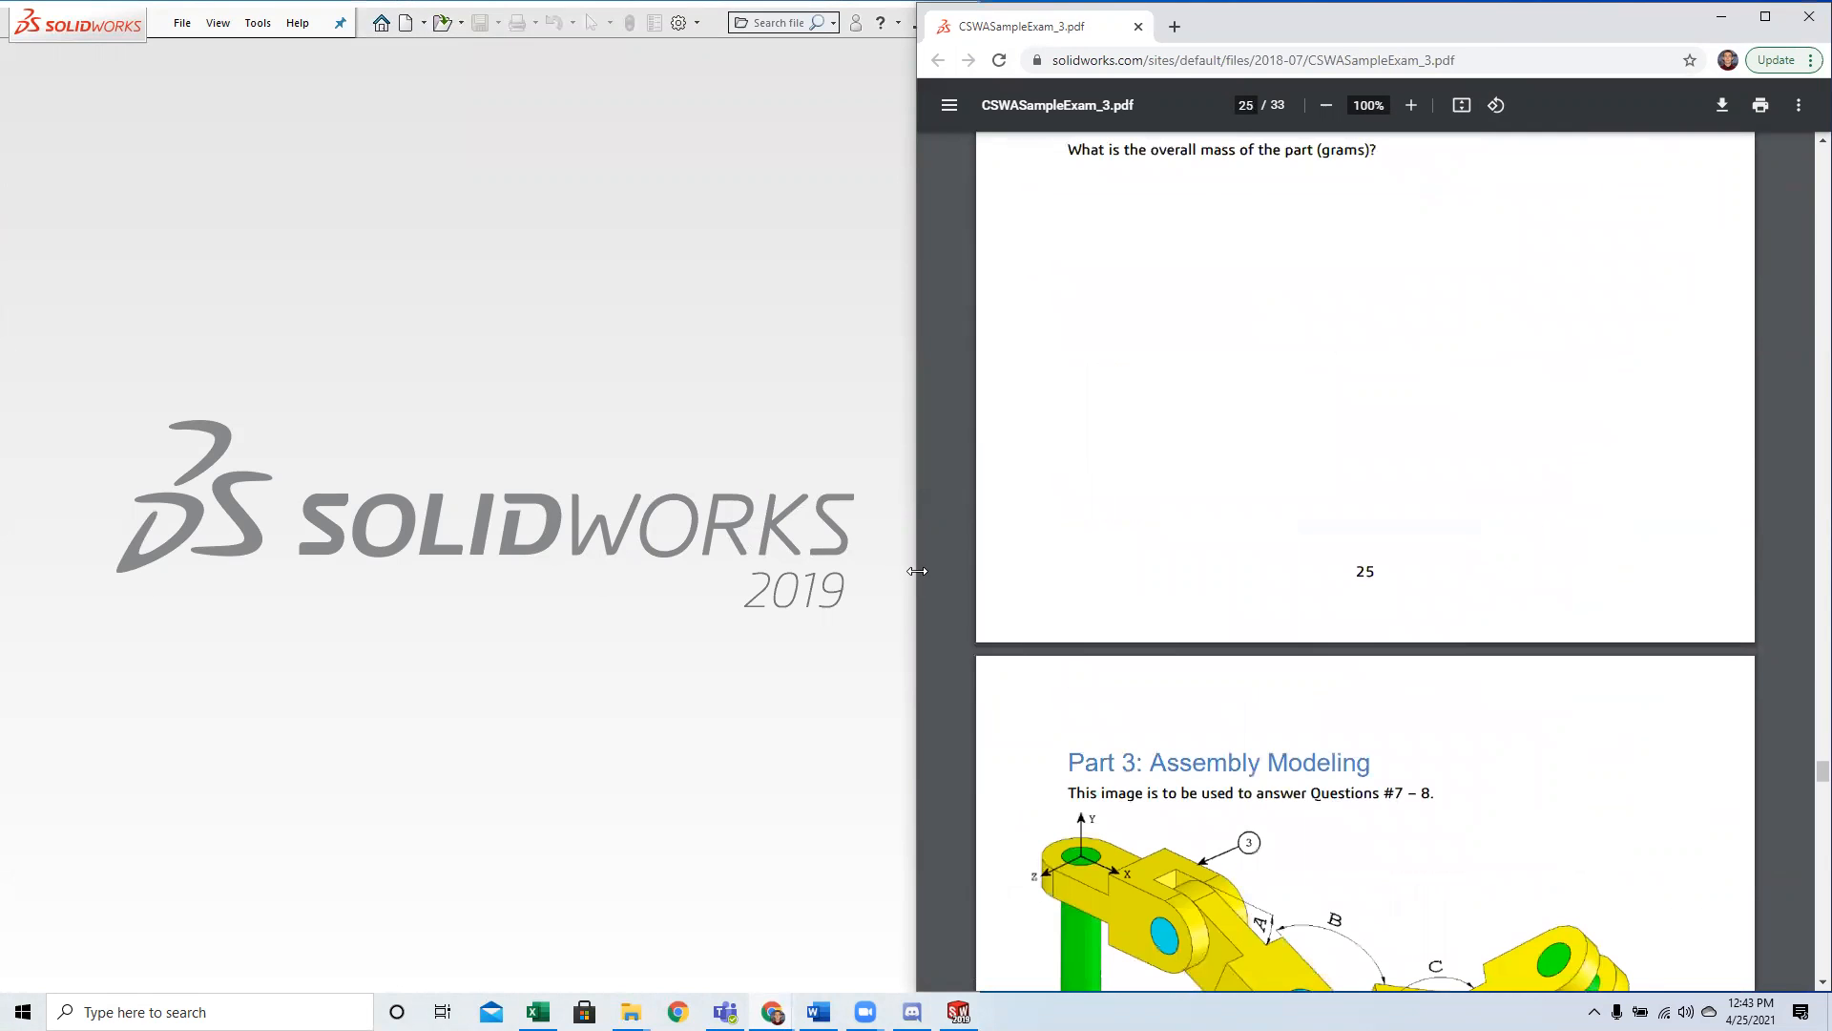
pyautogui.moveTo(918, 571); pyautogui.dragTo(981, 572)
pyautogui.scroll(-4, 1400, 530)
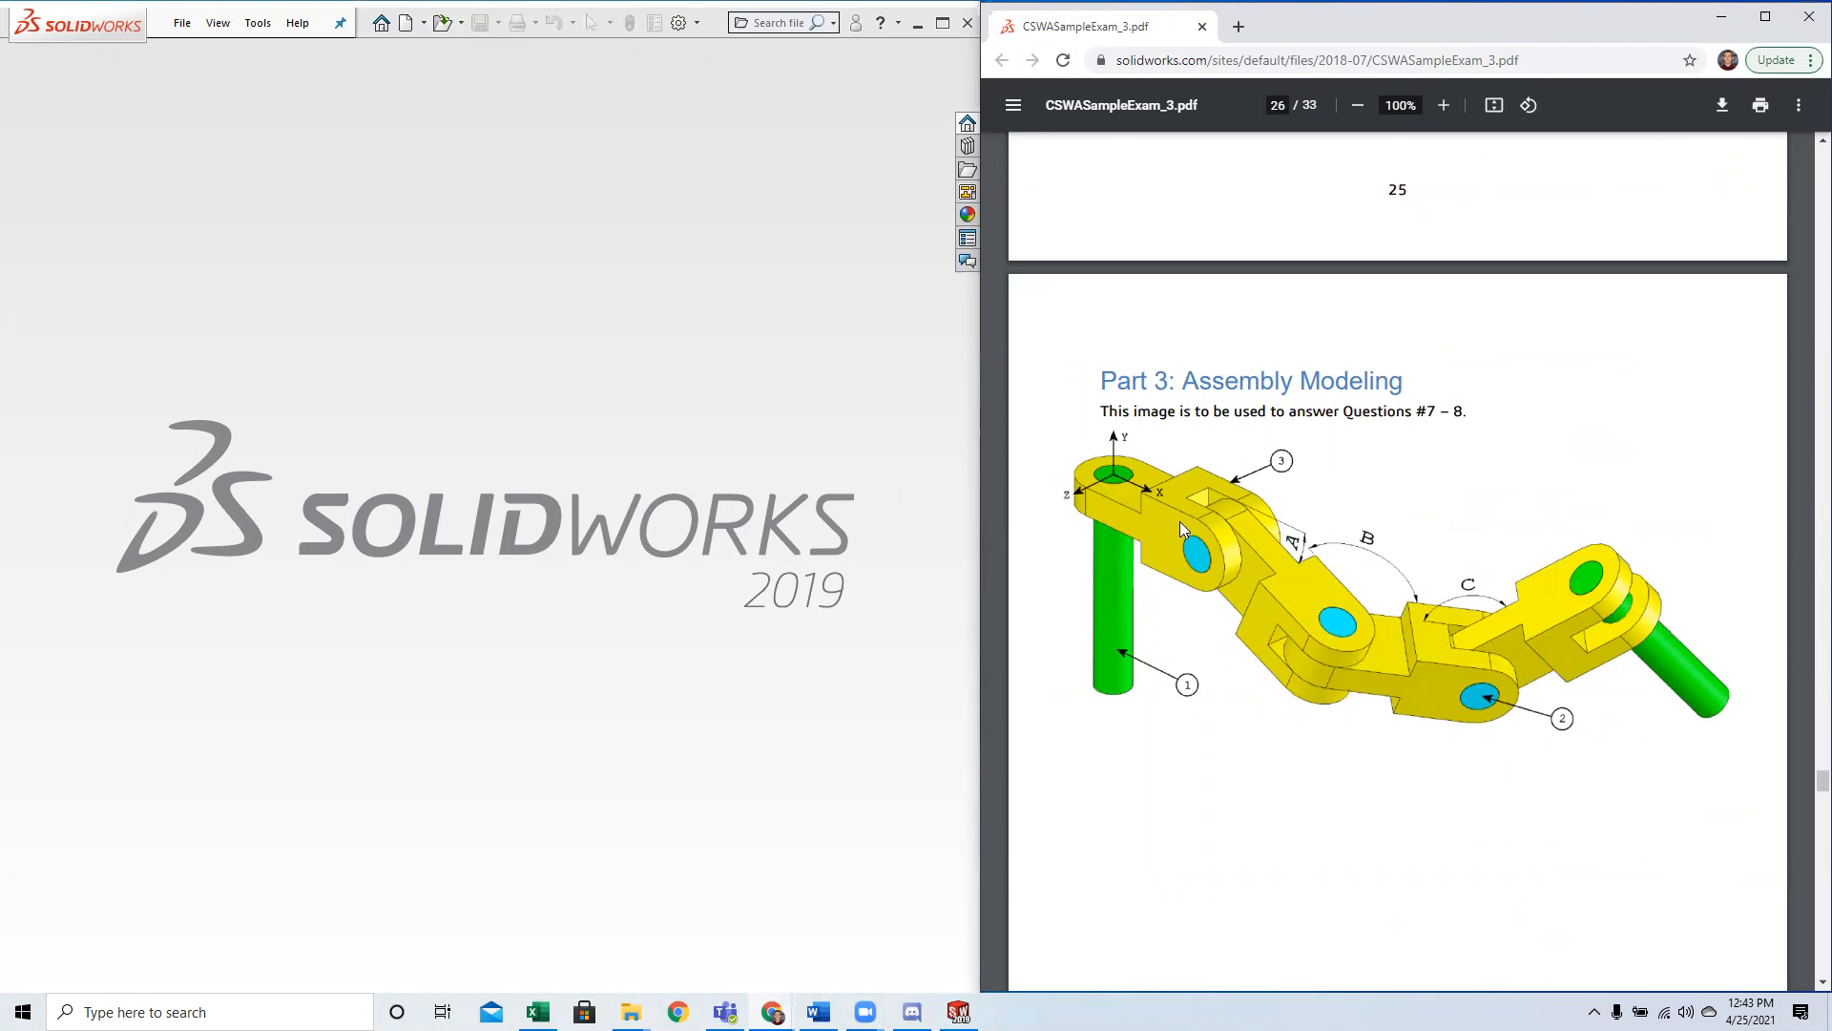
# Examine the chain link assembly image for Questions #7 – 8, including its origin and labelled pins, links and angles.
pyautogui.scroll(-2, 1356, 478)
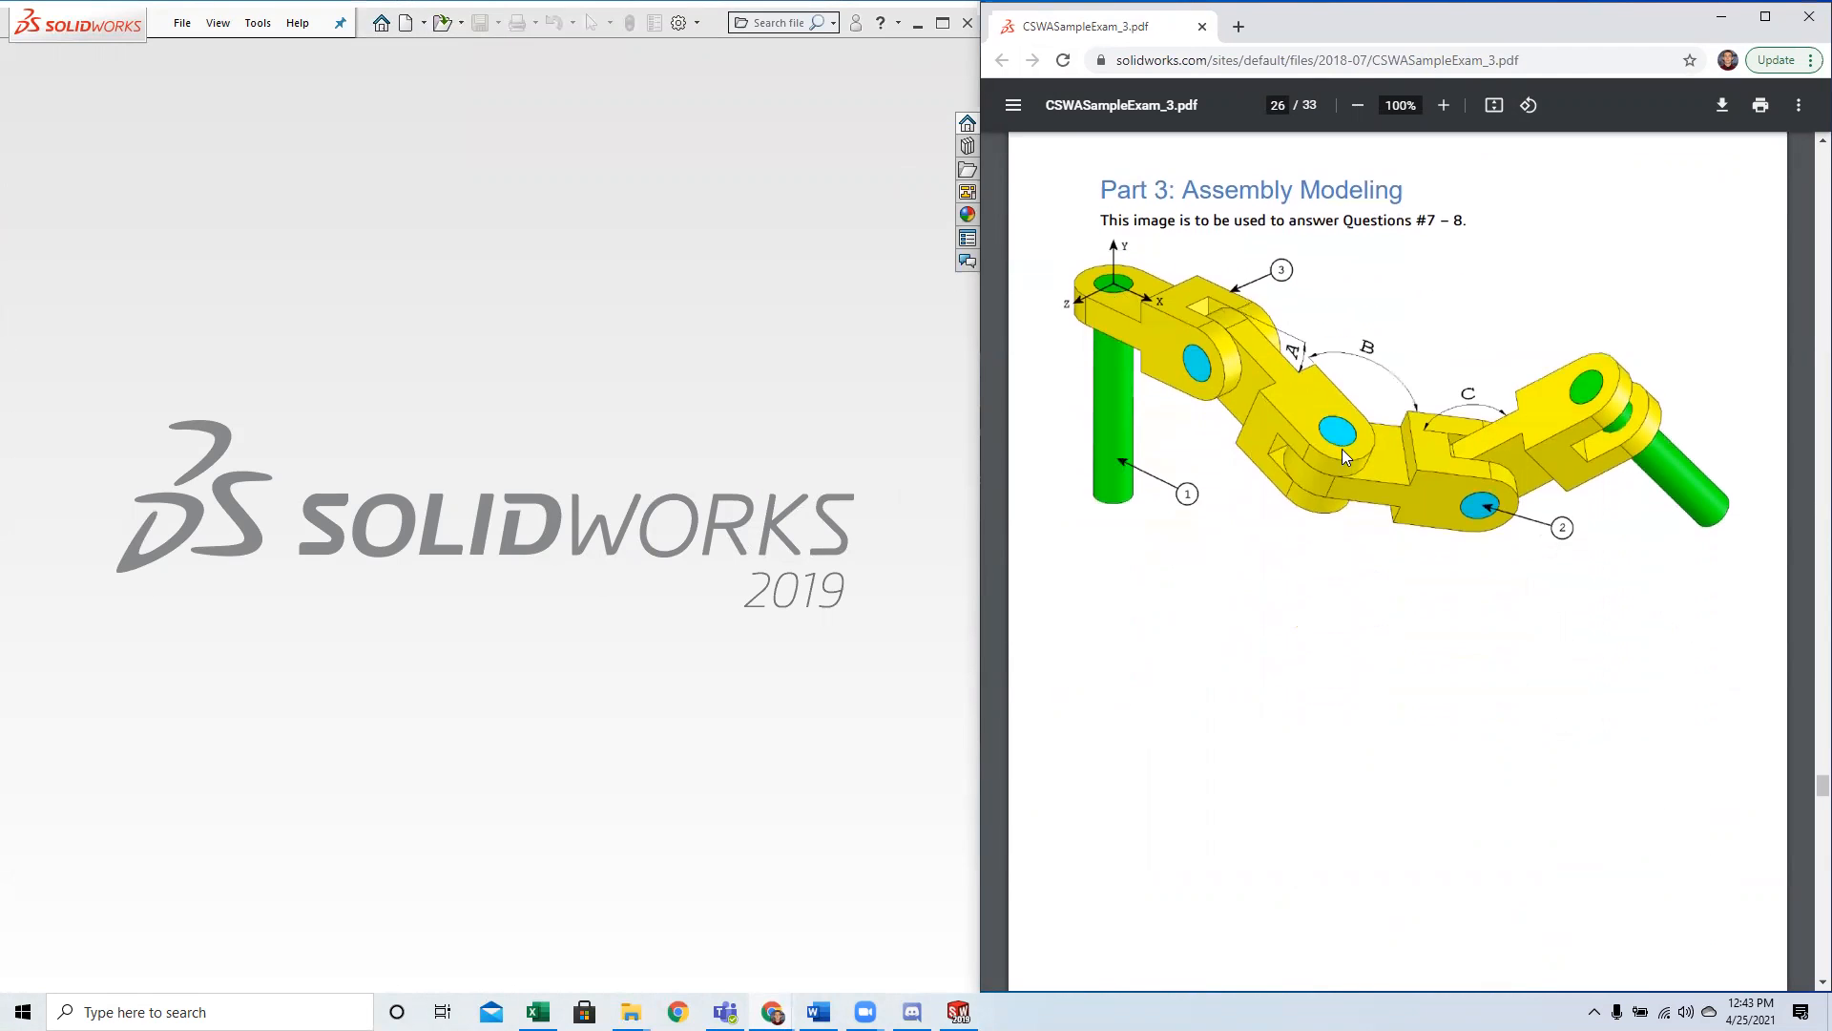
pyautogui.scroll(1, 1241, 401)
pyautogui.moveTo(1099, 284); pyautogui.dragTo(1412, 278)
pyautogui.click(1412, 278)
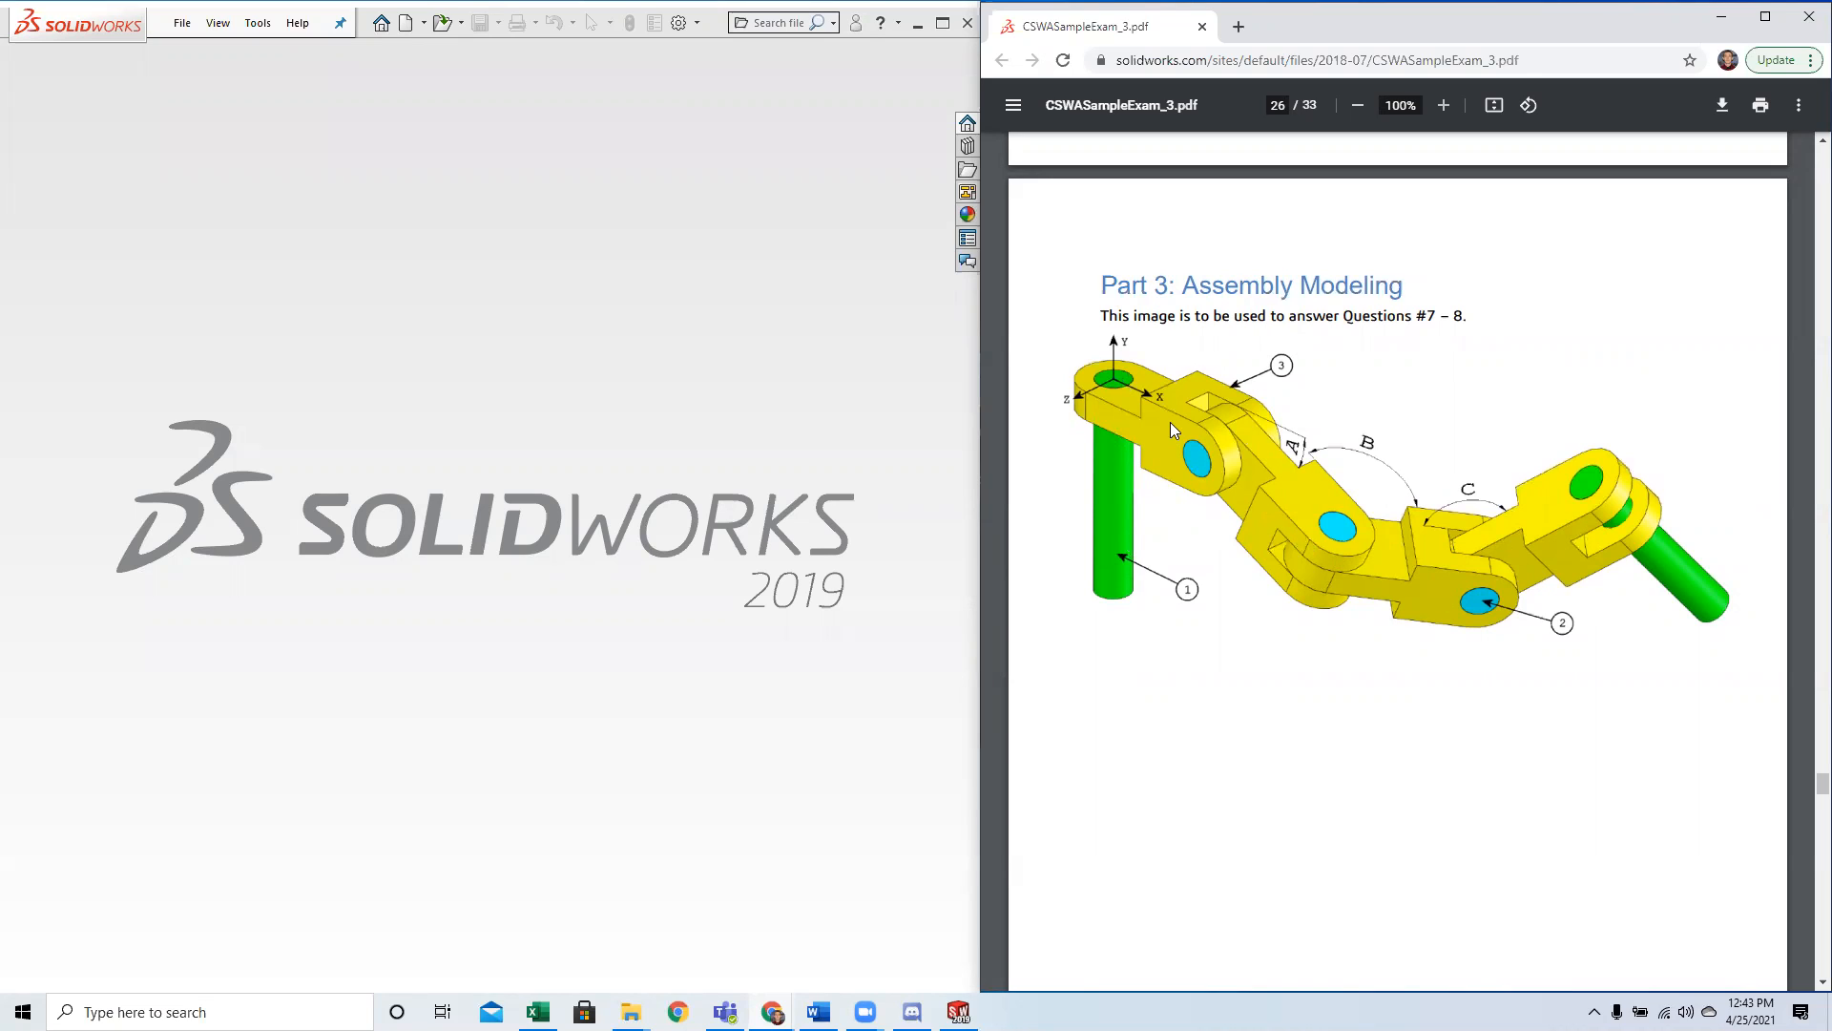
pyautogui.click(561, 440)
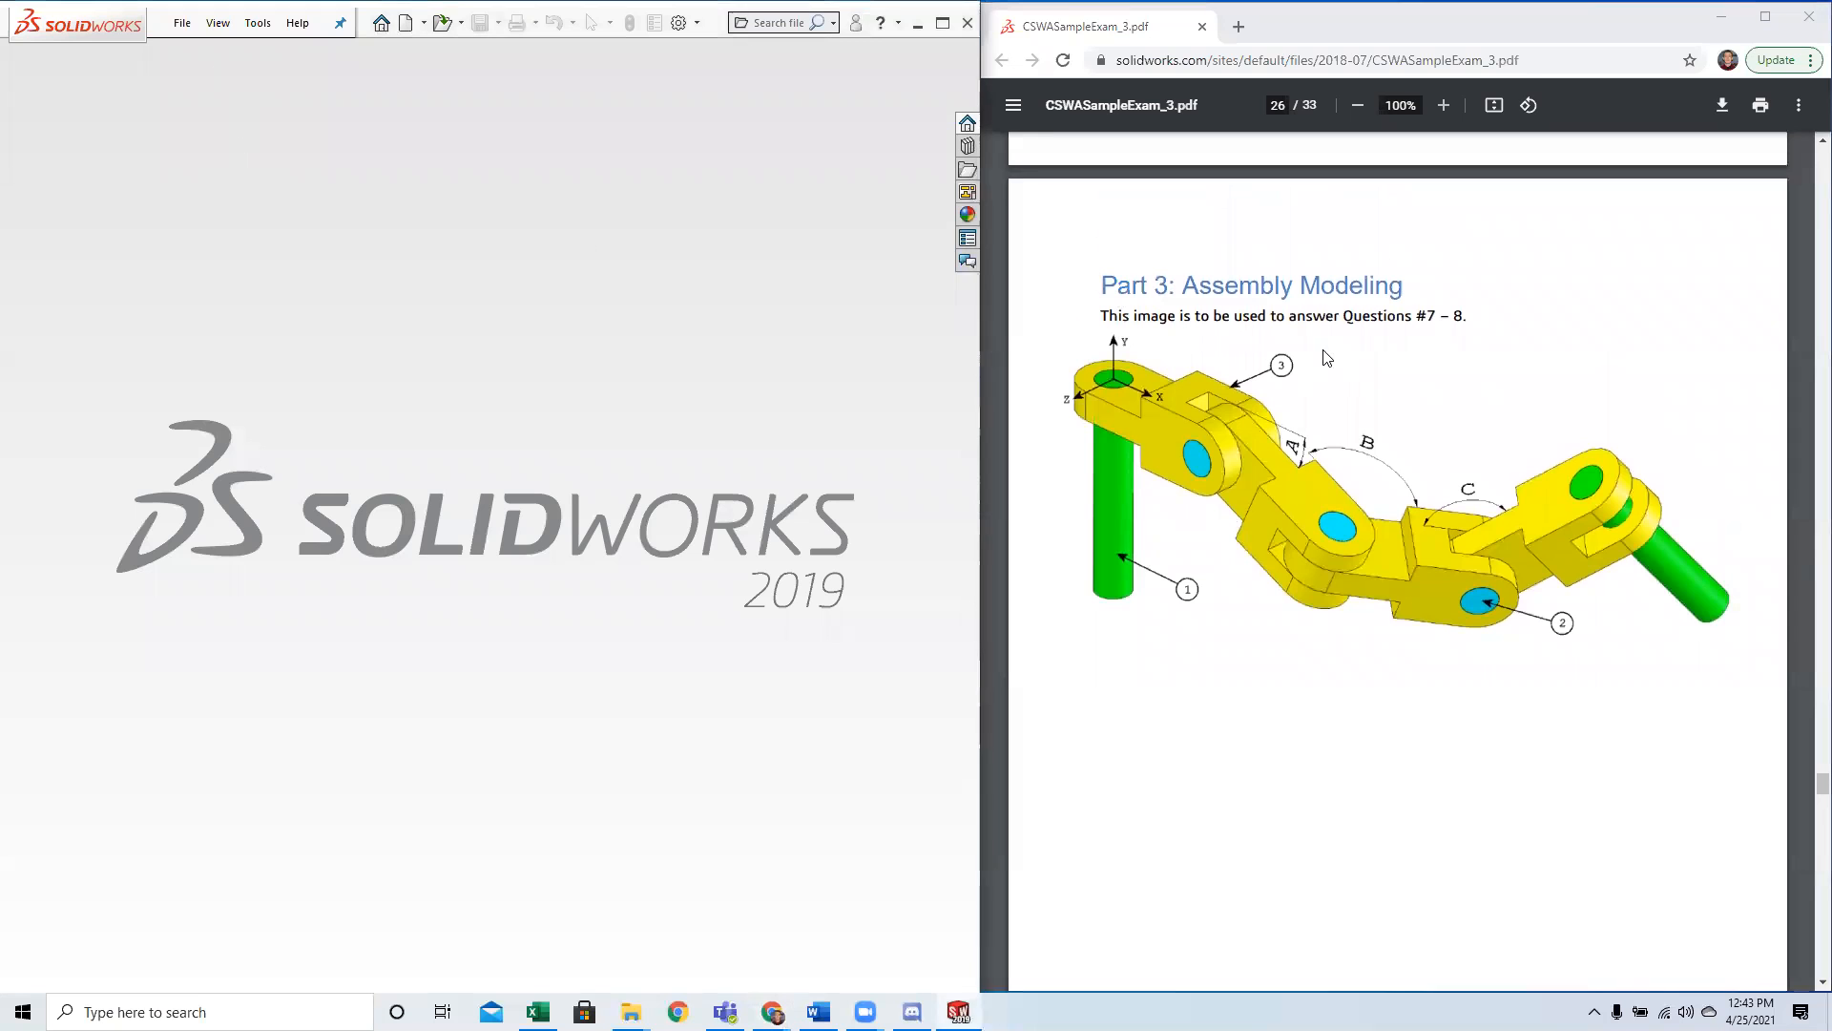
# Read the Question 7 instructions for the Chain Link Assembly, highlighting the zip file note and the instruction to create the assembly.
pyautogui.scroll(-5, 1317, 401)
pyautogui.scroll(5, 1322, 429)
pyautogui.scroll(-8, 1325, 455)
pyautogui.scroll(-3, 1327, 448)
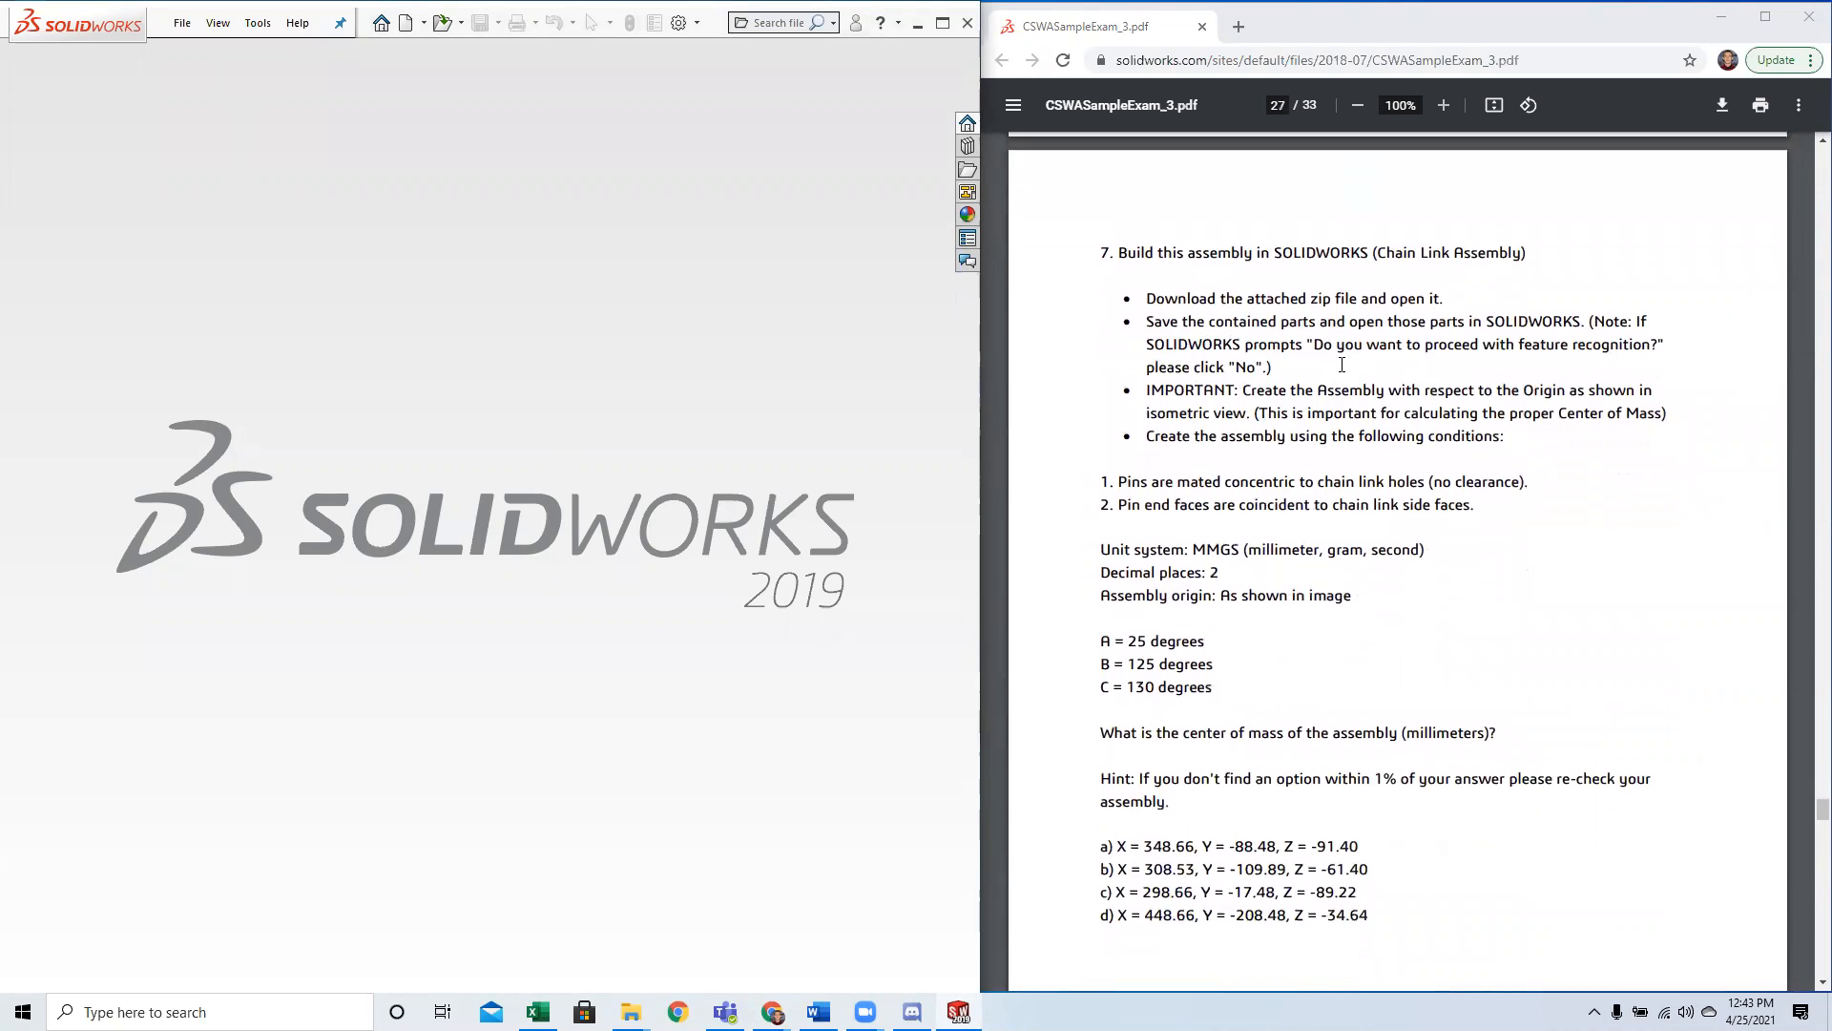
pyautogui.moveTo(1320, 299); pyautogui.dragTo(1442, 299)
pyautogui.click(1427, 304)
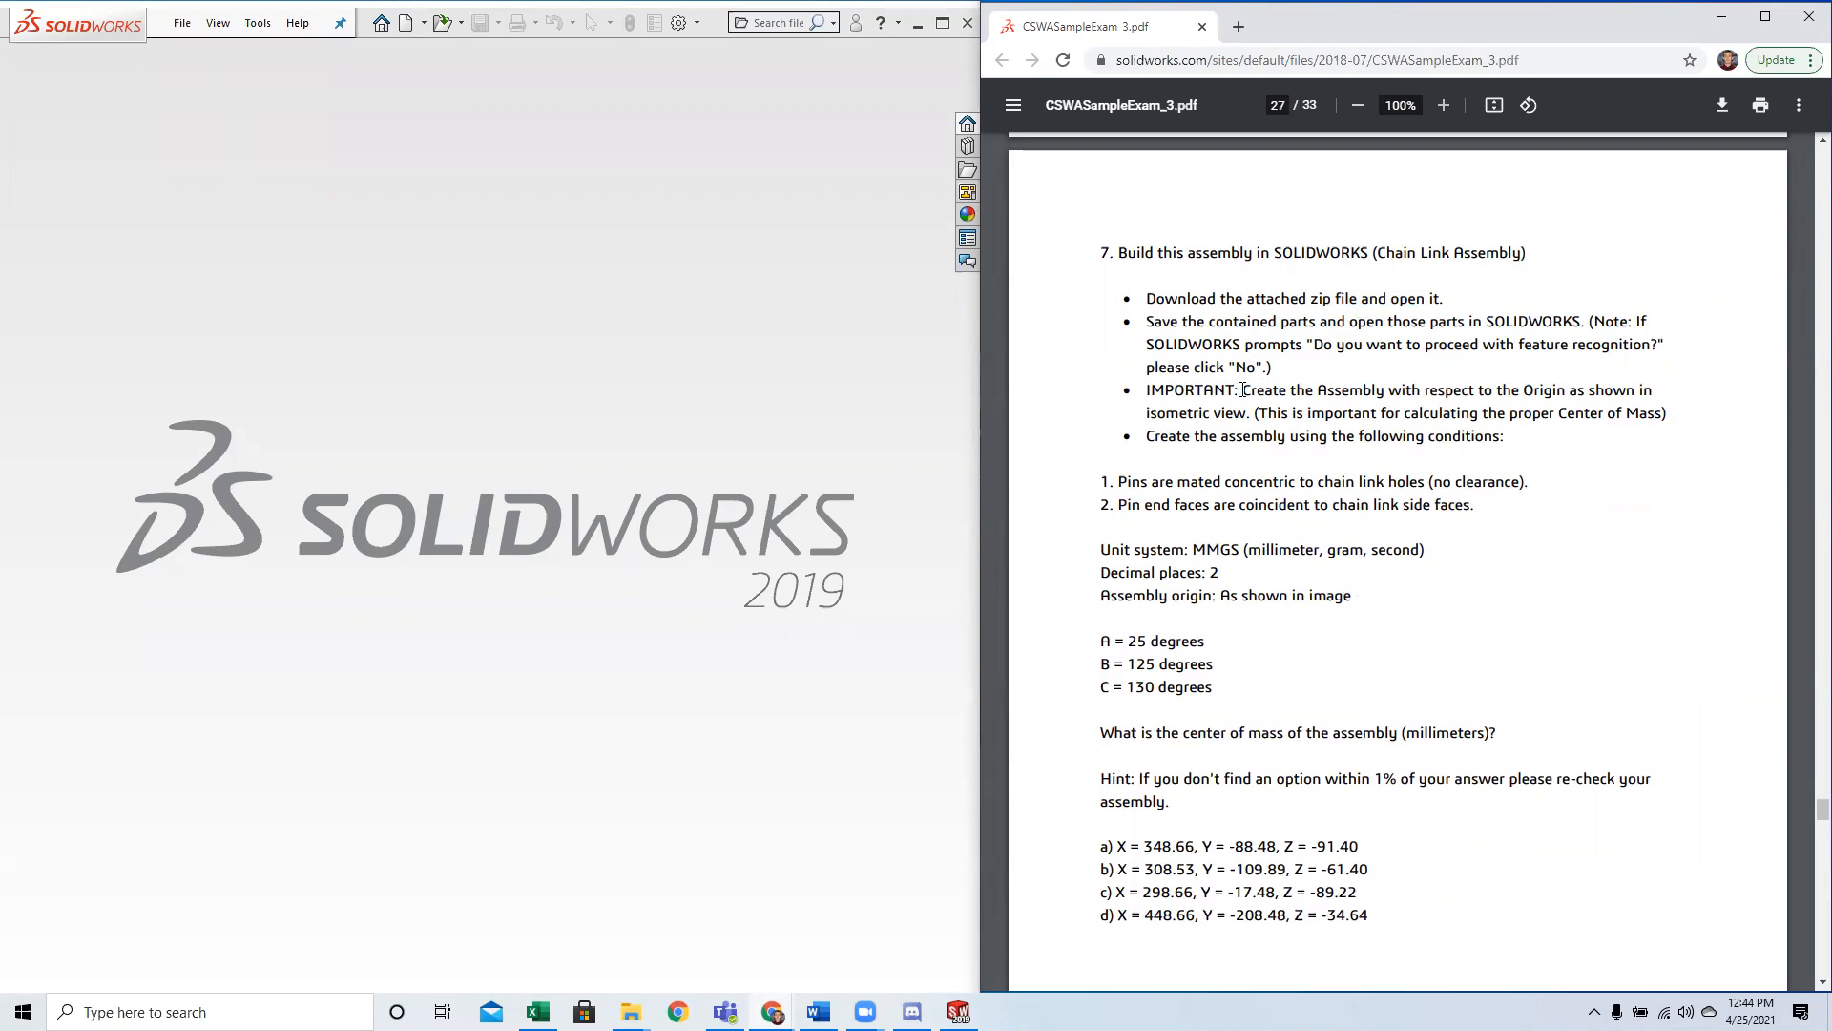
pyautogui.moveTo(1246, 392); pyautogui.dragTo(1365, 394)
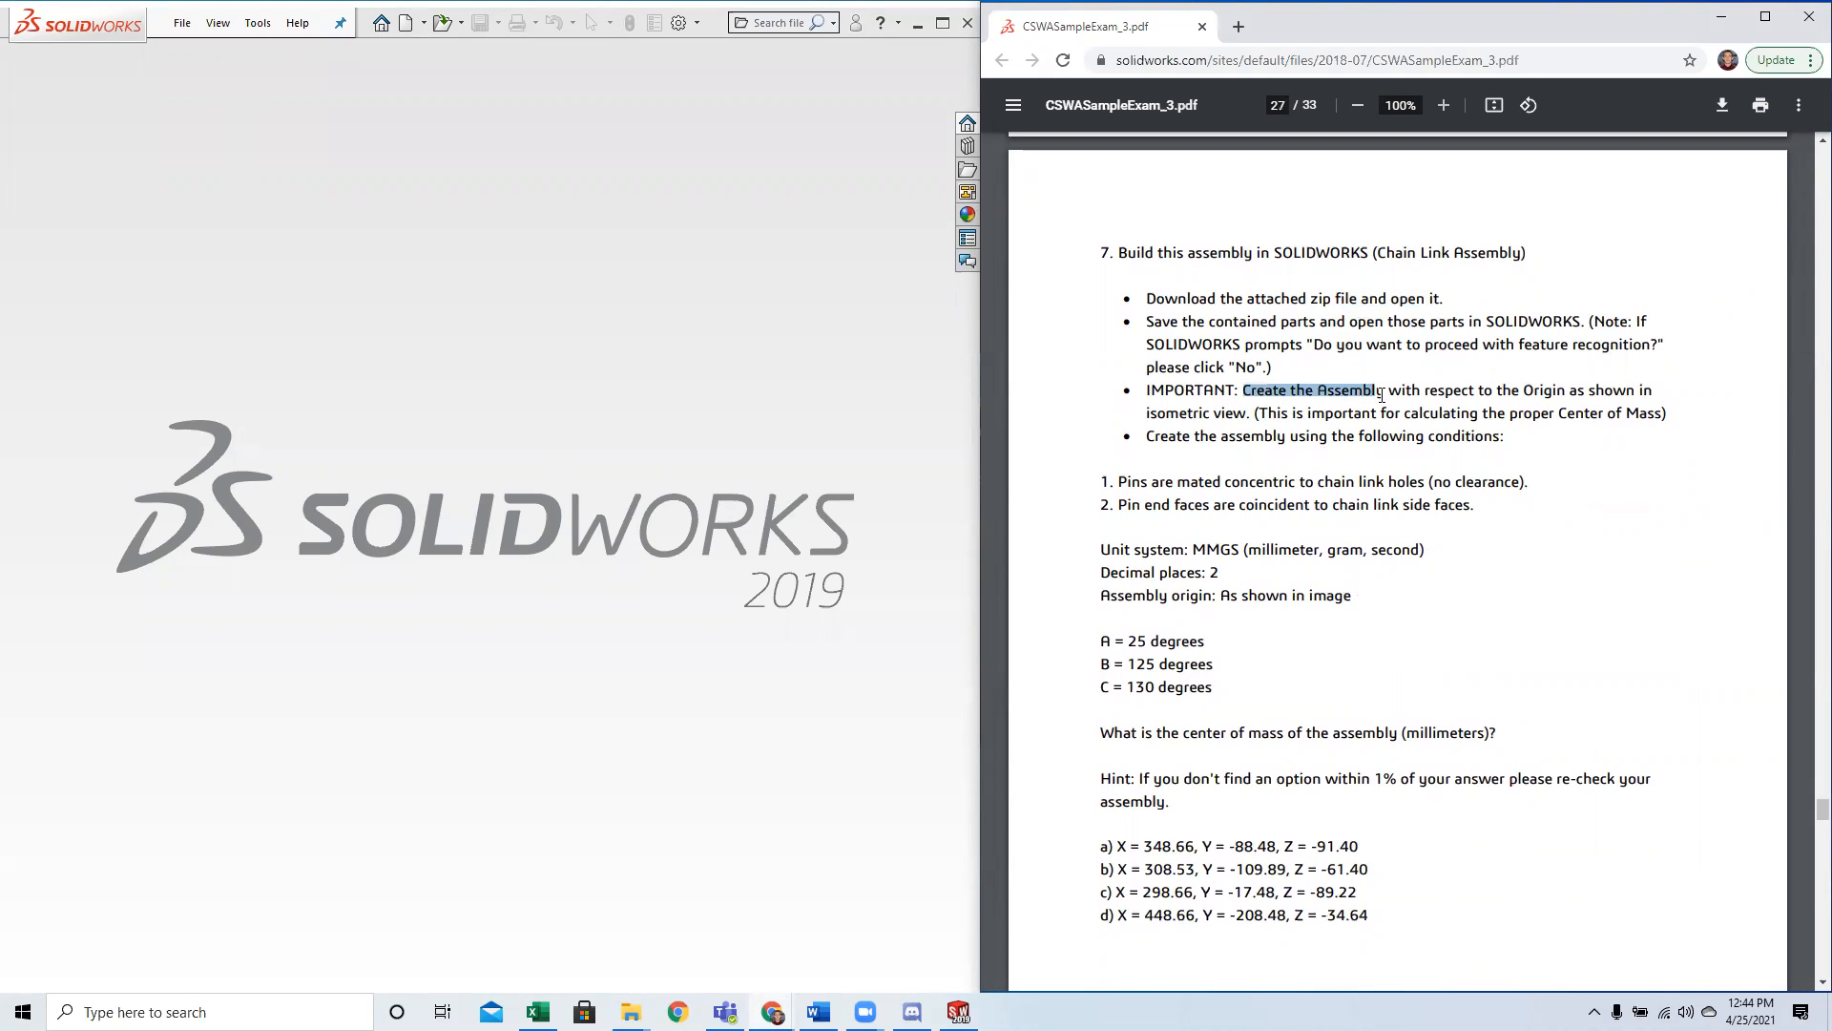
pyautogui.click(1382, 394)
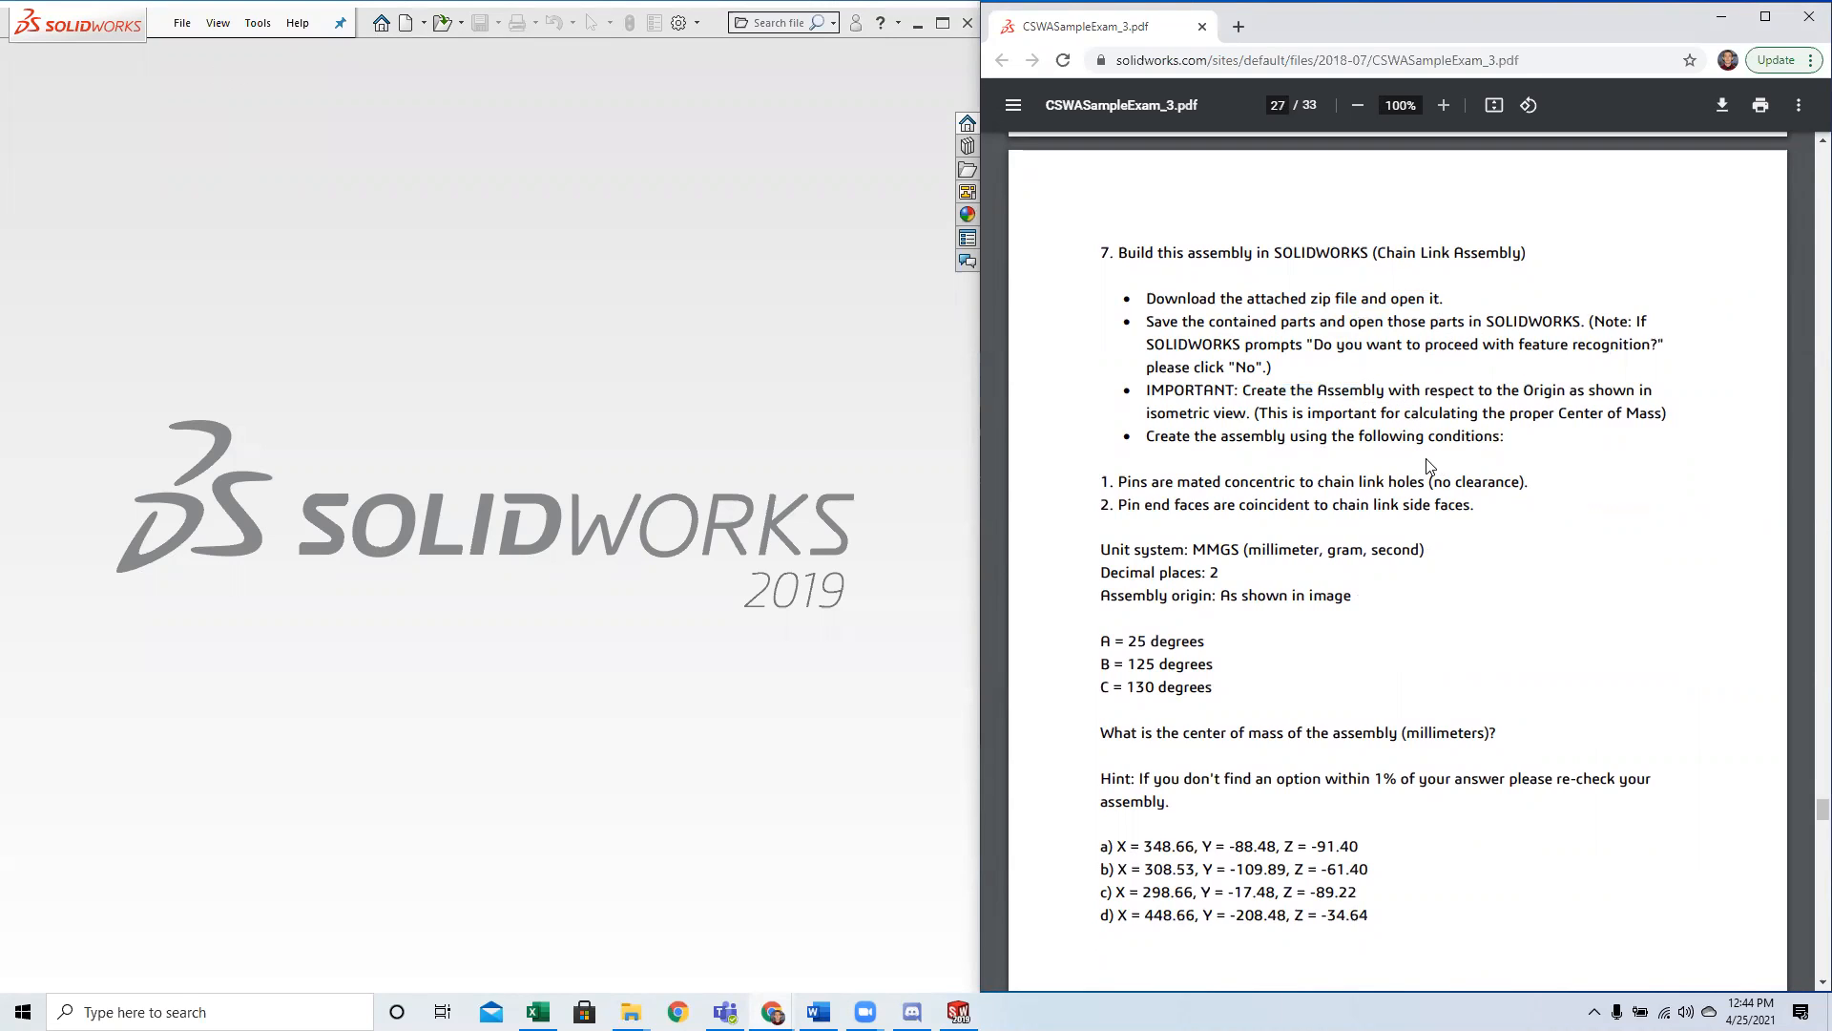
# Compare the origin, mate and angle conditions of Question 7 with the chain link assembly image.
pyautogui.scroll(1, 1344, 453)
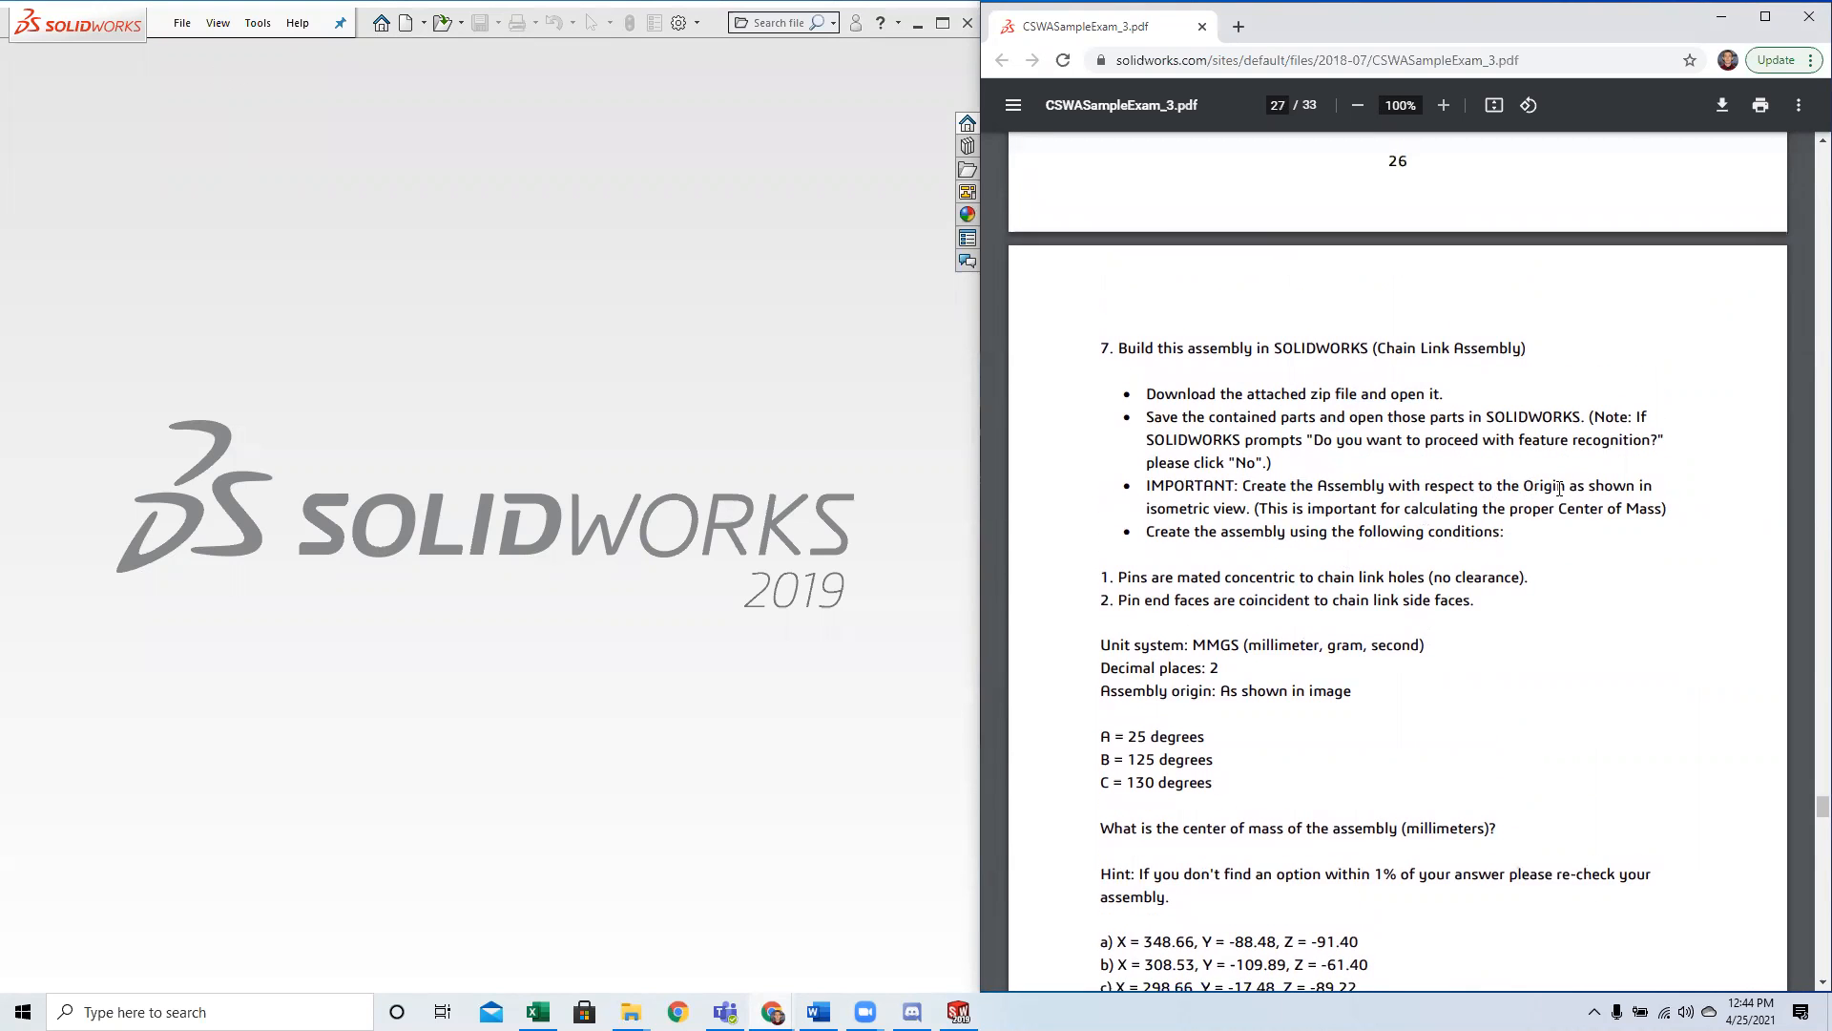
pyautogui.scroll(10, 1120, 478)
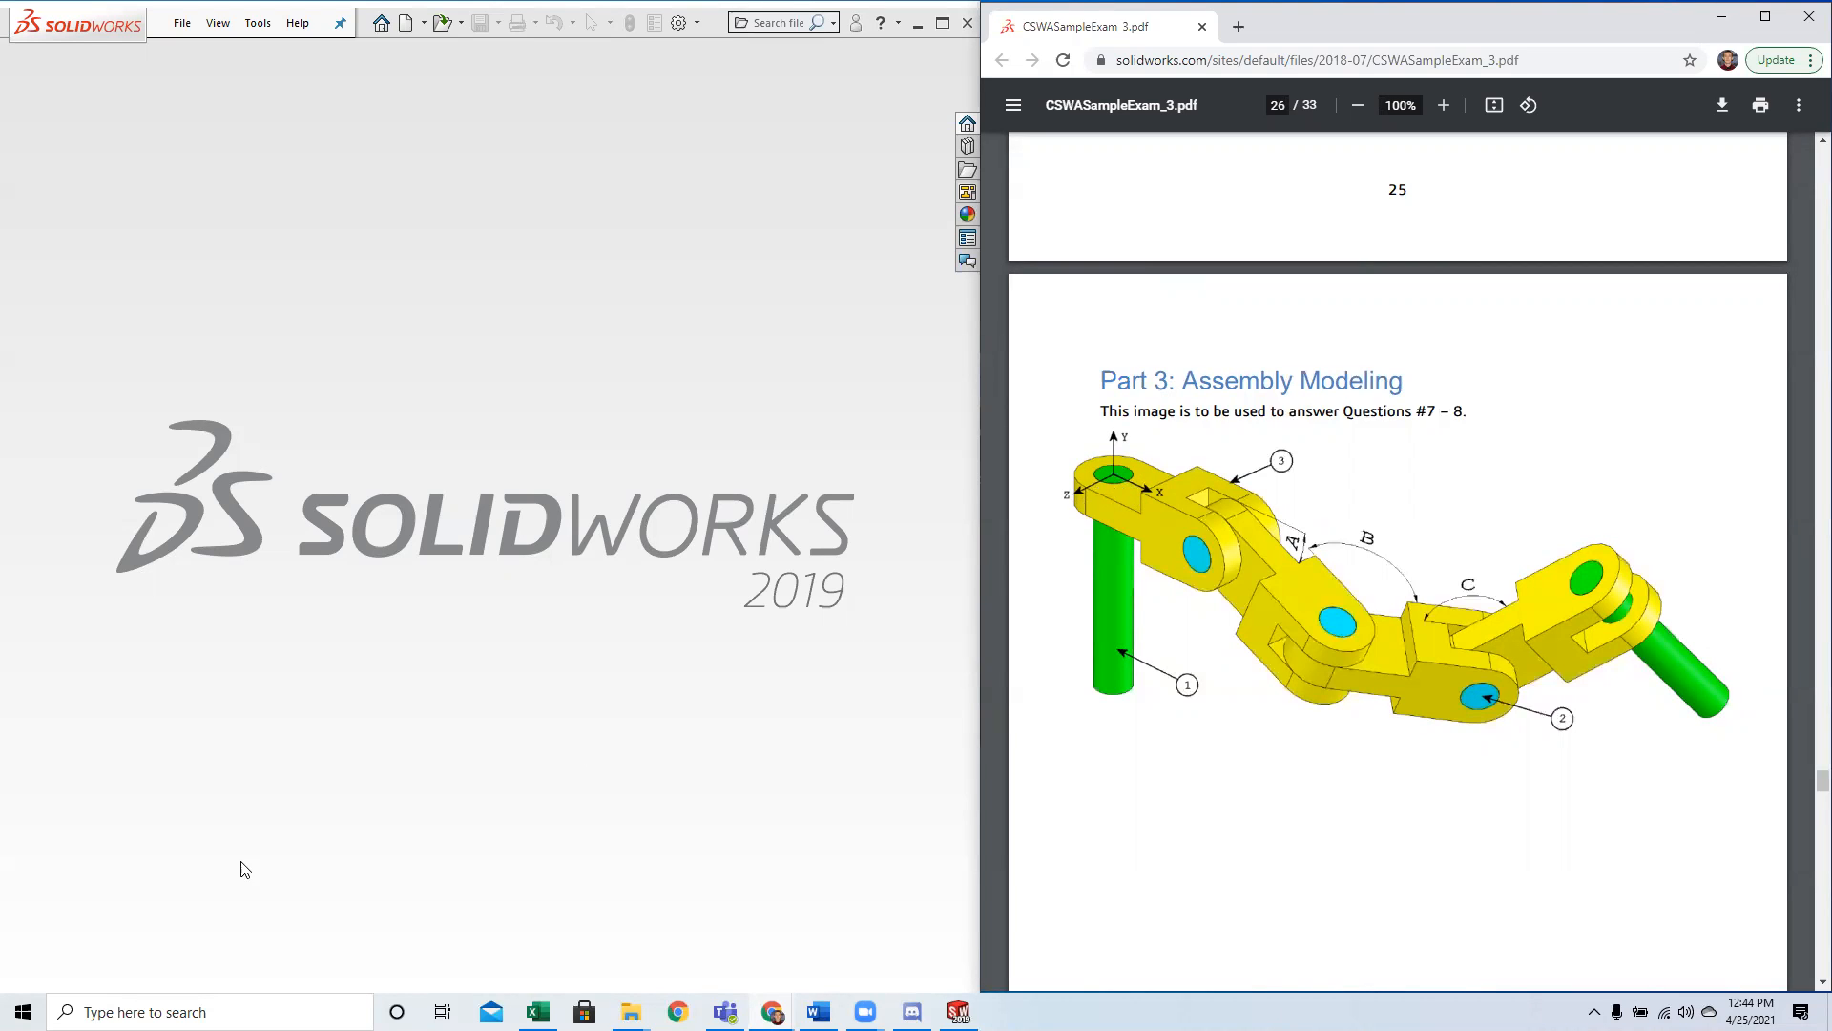
pyautogui.scroll(-10, 1282, 482)
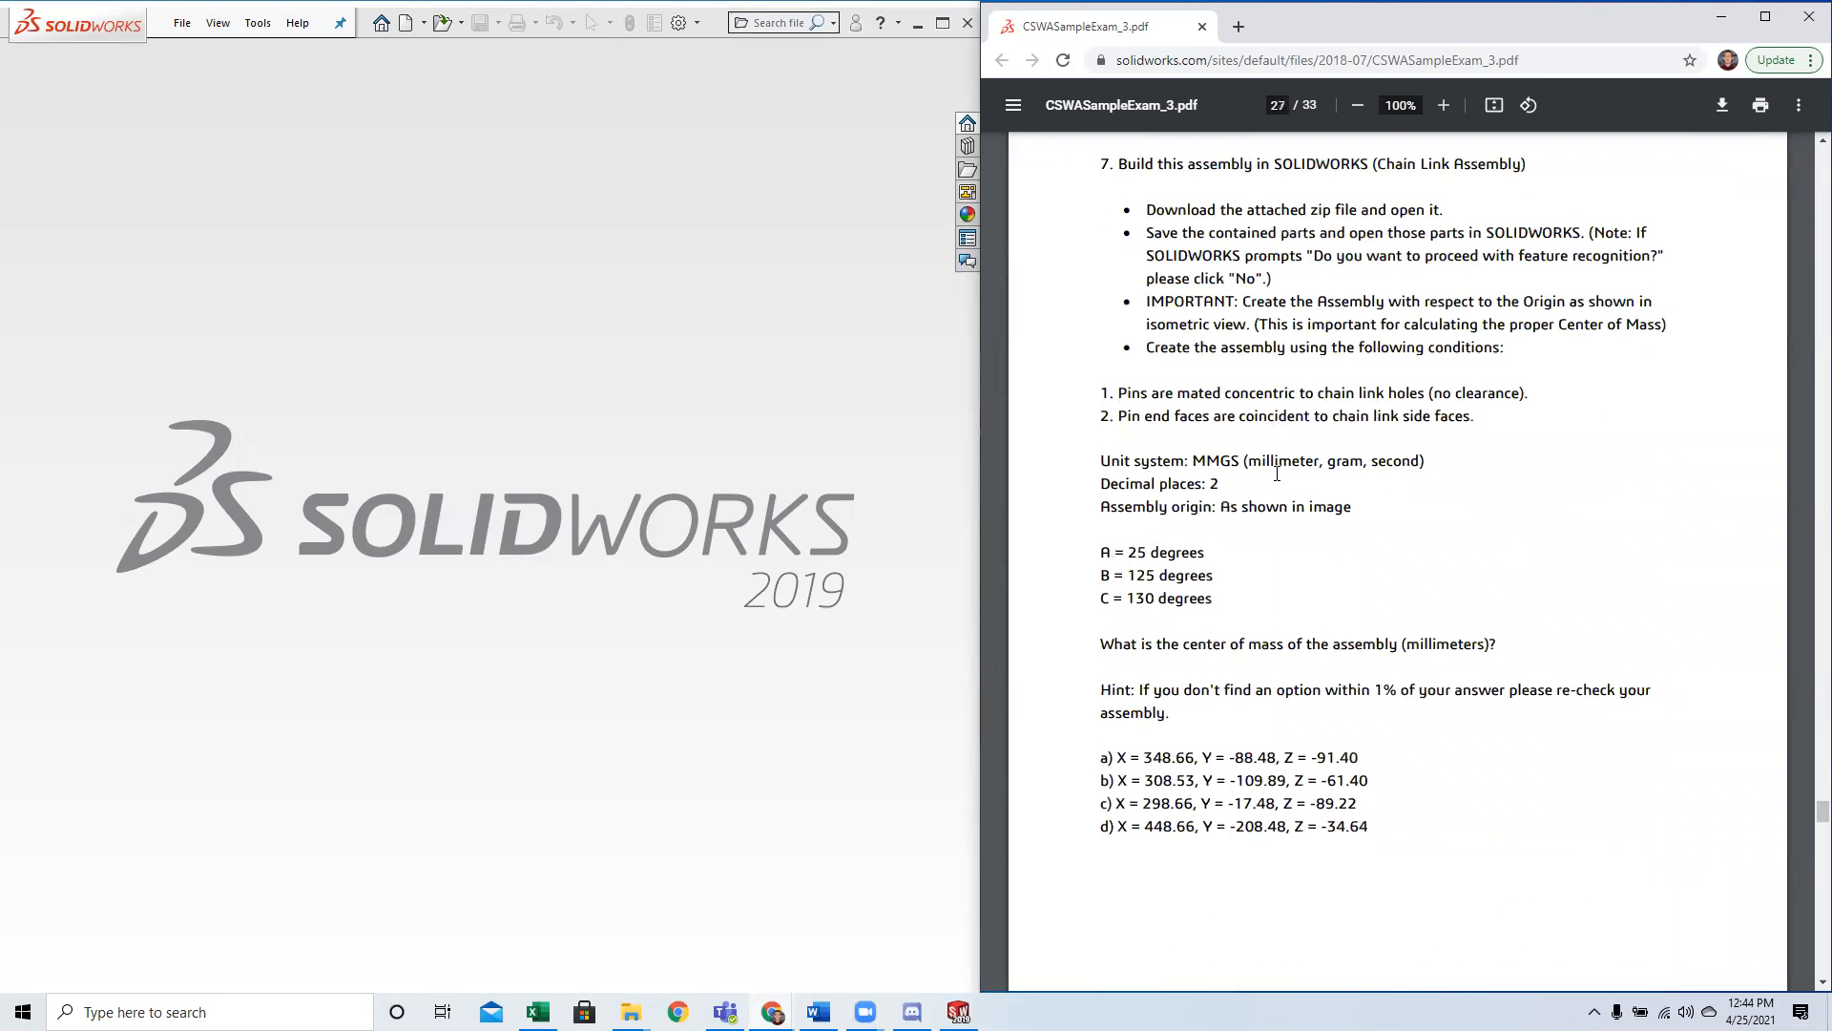
pyautogui.scroll(1, 1293, 491)
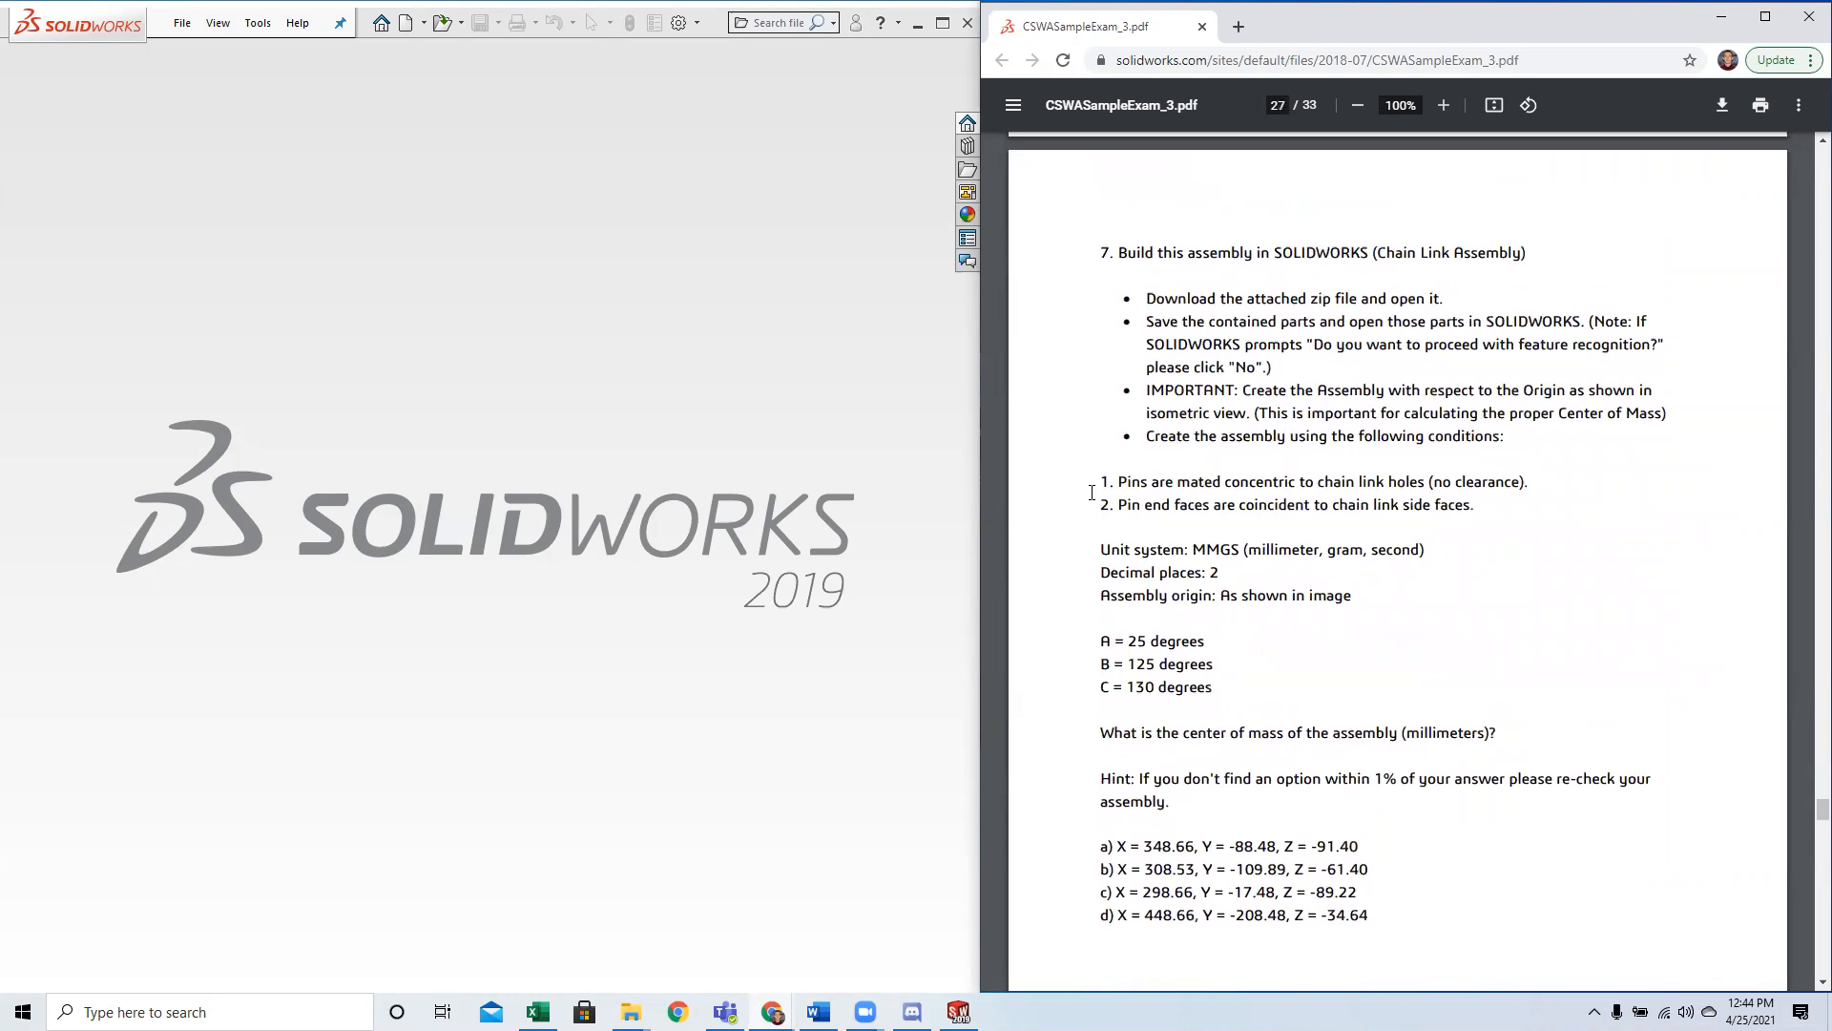
# Read Question 7's two pin mate conditions, unit system, decimal places and assembly origin, highlighting the concentric and coincident conditions.
pyautogui.moveTo(1102, 482); pyautogui.dragTo(1474, 506)
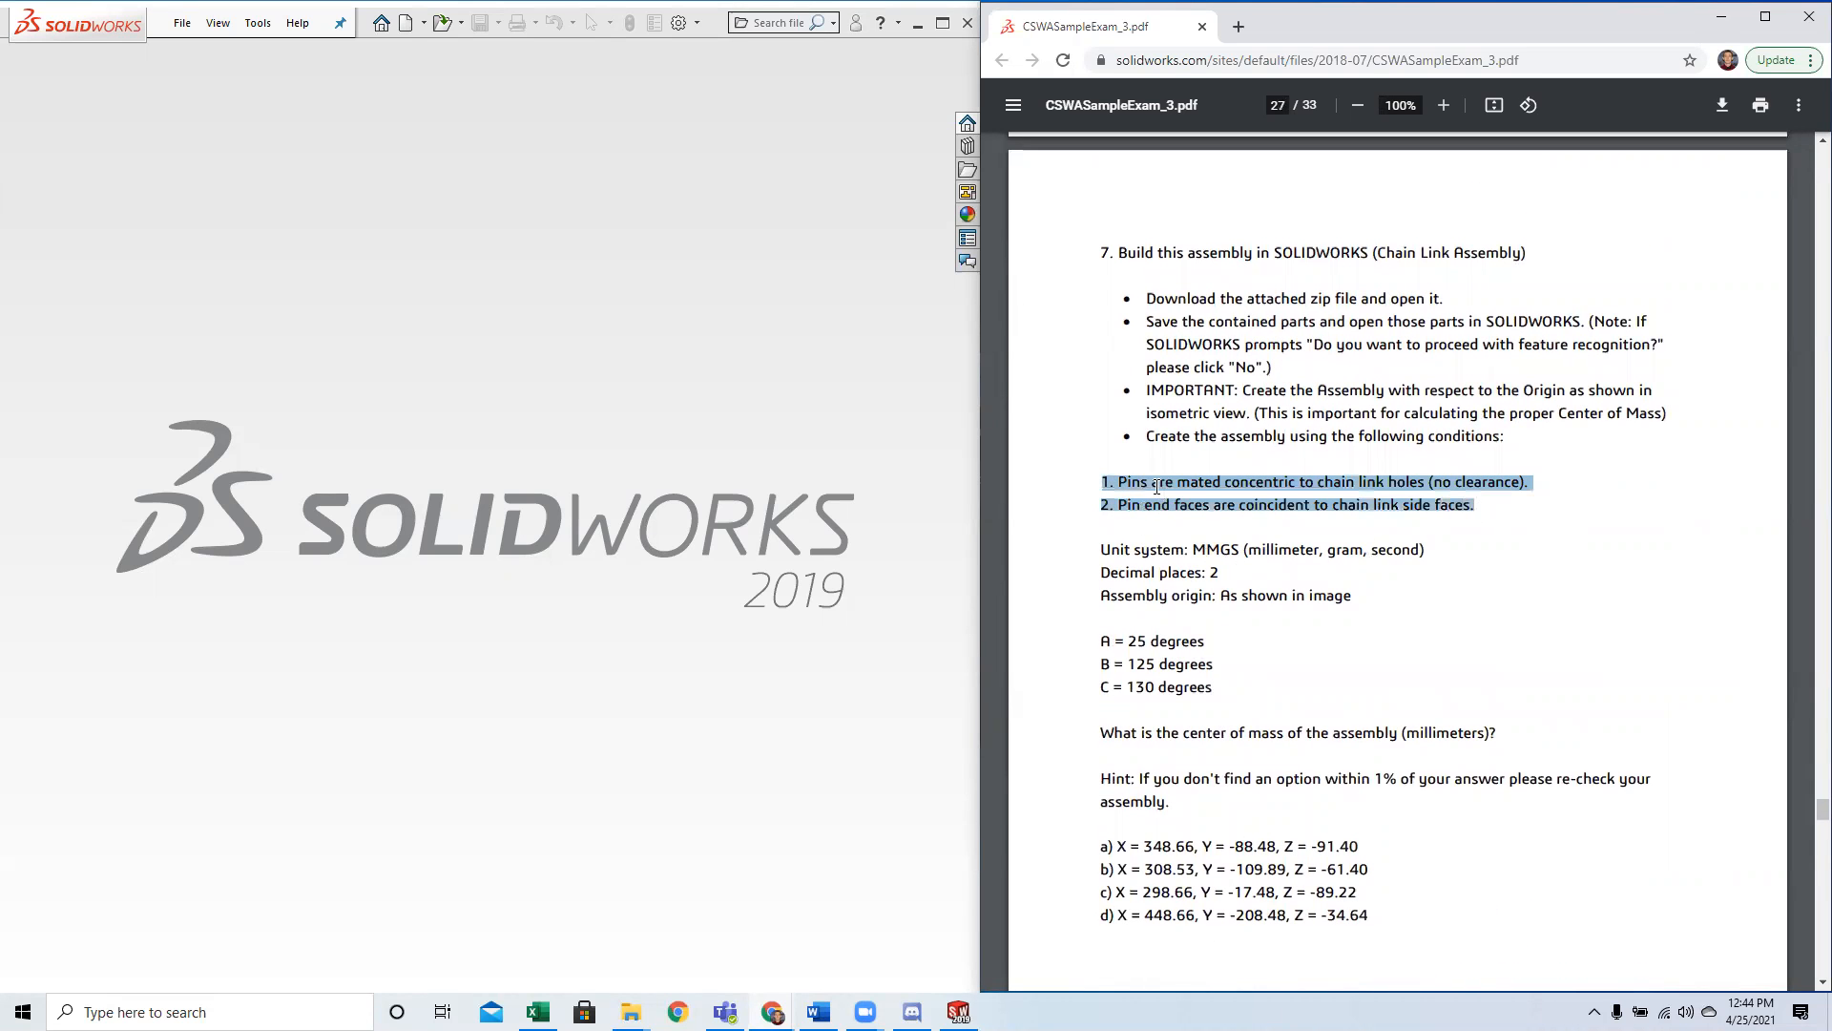
pyautogui.click(1157, 487)
pyautogui.moveTo(1105, 482); pyautogui.dragTo(1509, 489)
pyautogui.moveTo(1103, 505); pyautogui.dragTo(1472, 505)
pyautogui.click(1476, 506)
pyautogui.moveTo(1096, 550)
pyautogui.mouseDown()
pyautogui.moveTo(1353, 598)
pyautogui.moveTo(1126, 599)
pyautogui.moveTo(1098, 550)
pyautogui.mouseUp()
pyautogui.click(1361, 598)
pyautogui.click(1107, 612)
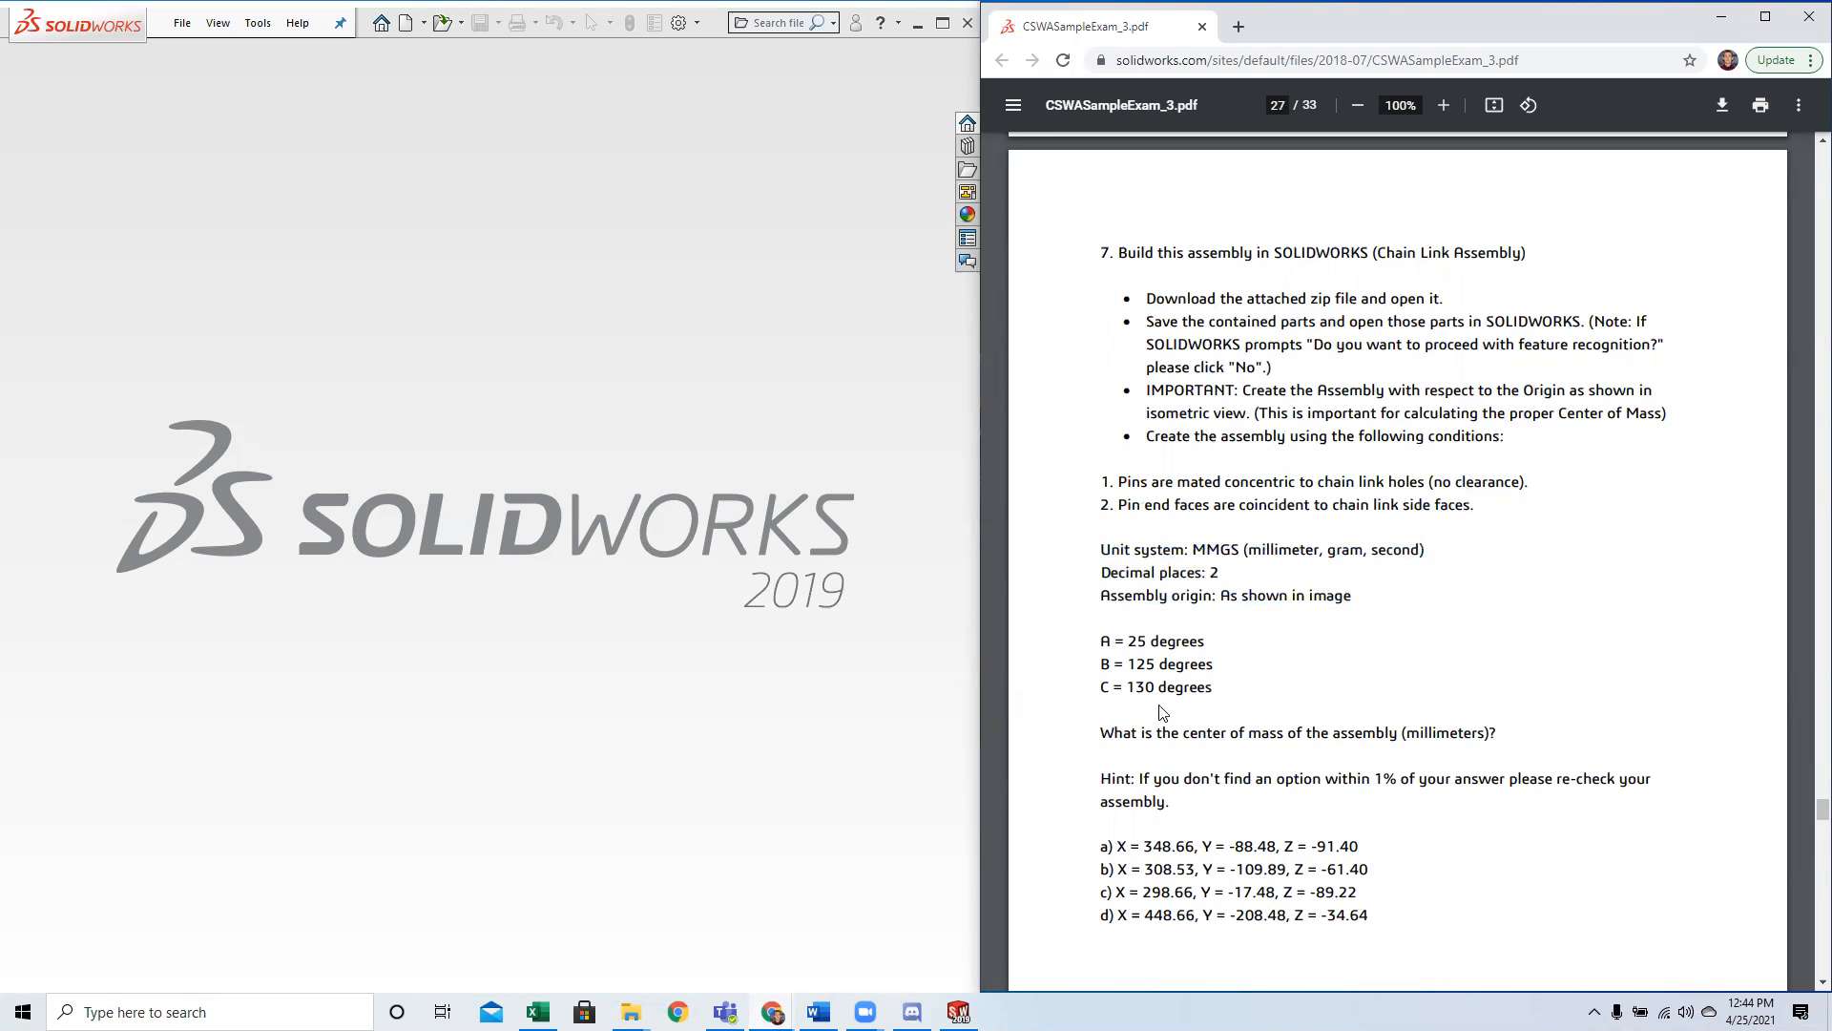
# Read what Question 7 asks about the assembly's center of mass, including the hint and the answer options.
pyautogui.scroll(-1, 1162, 713)
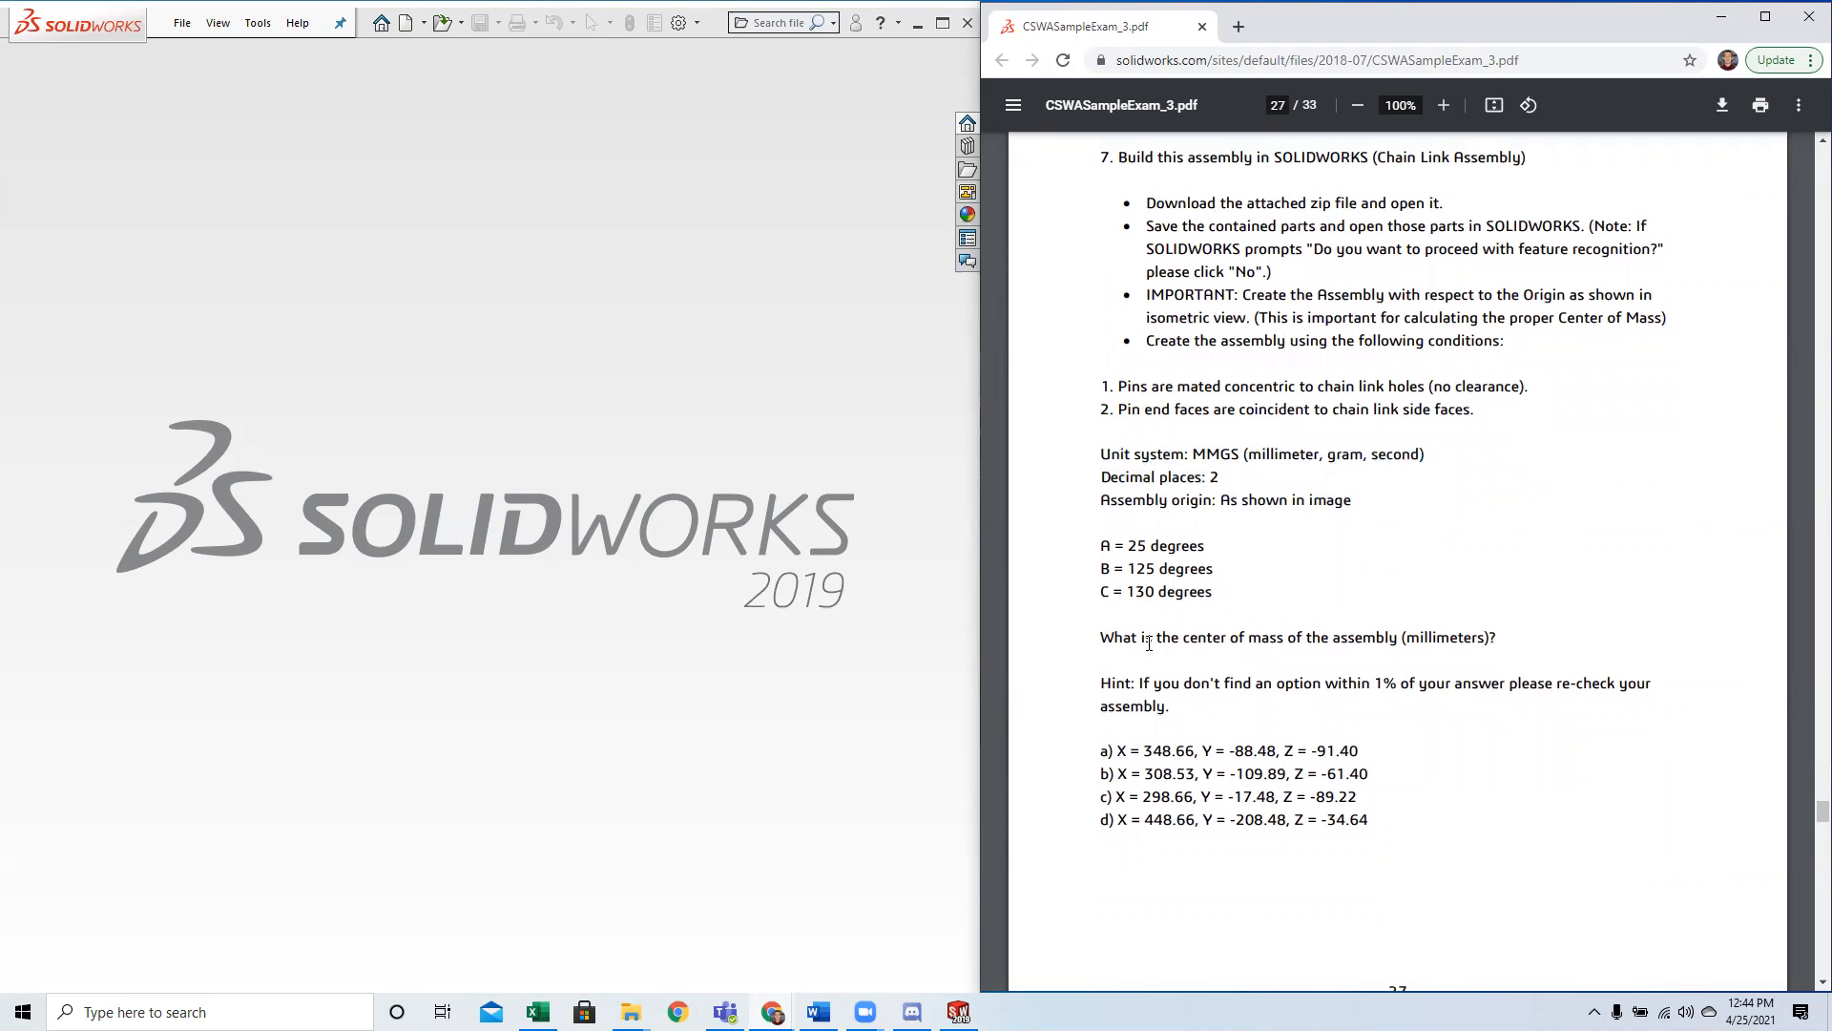
pyautogui.moveTo(1188, 636); pyautogui.dragTo(1499, 637)
pyautogui.click(1496, 638)
pyautogui.moveTo(1183, 637); pyautogui.dragTo(1287, 637)
pyautogui.click(1275, 647)
pyautogui.scroll(-10, 1338, 651)
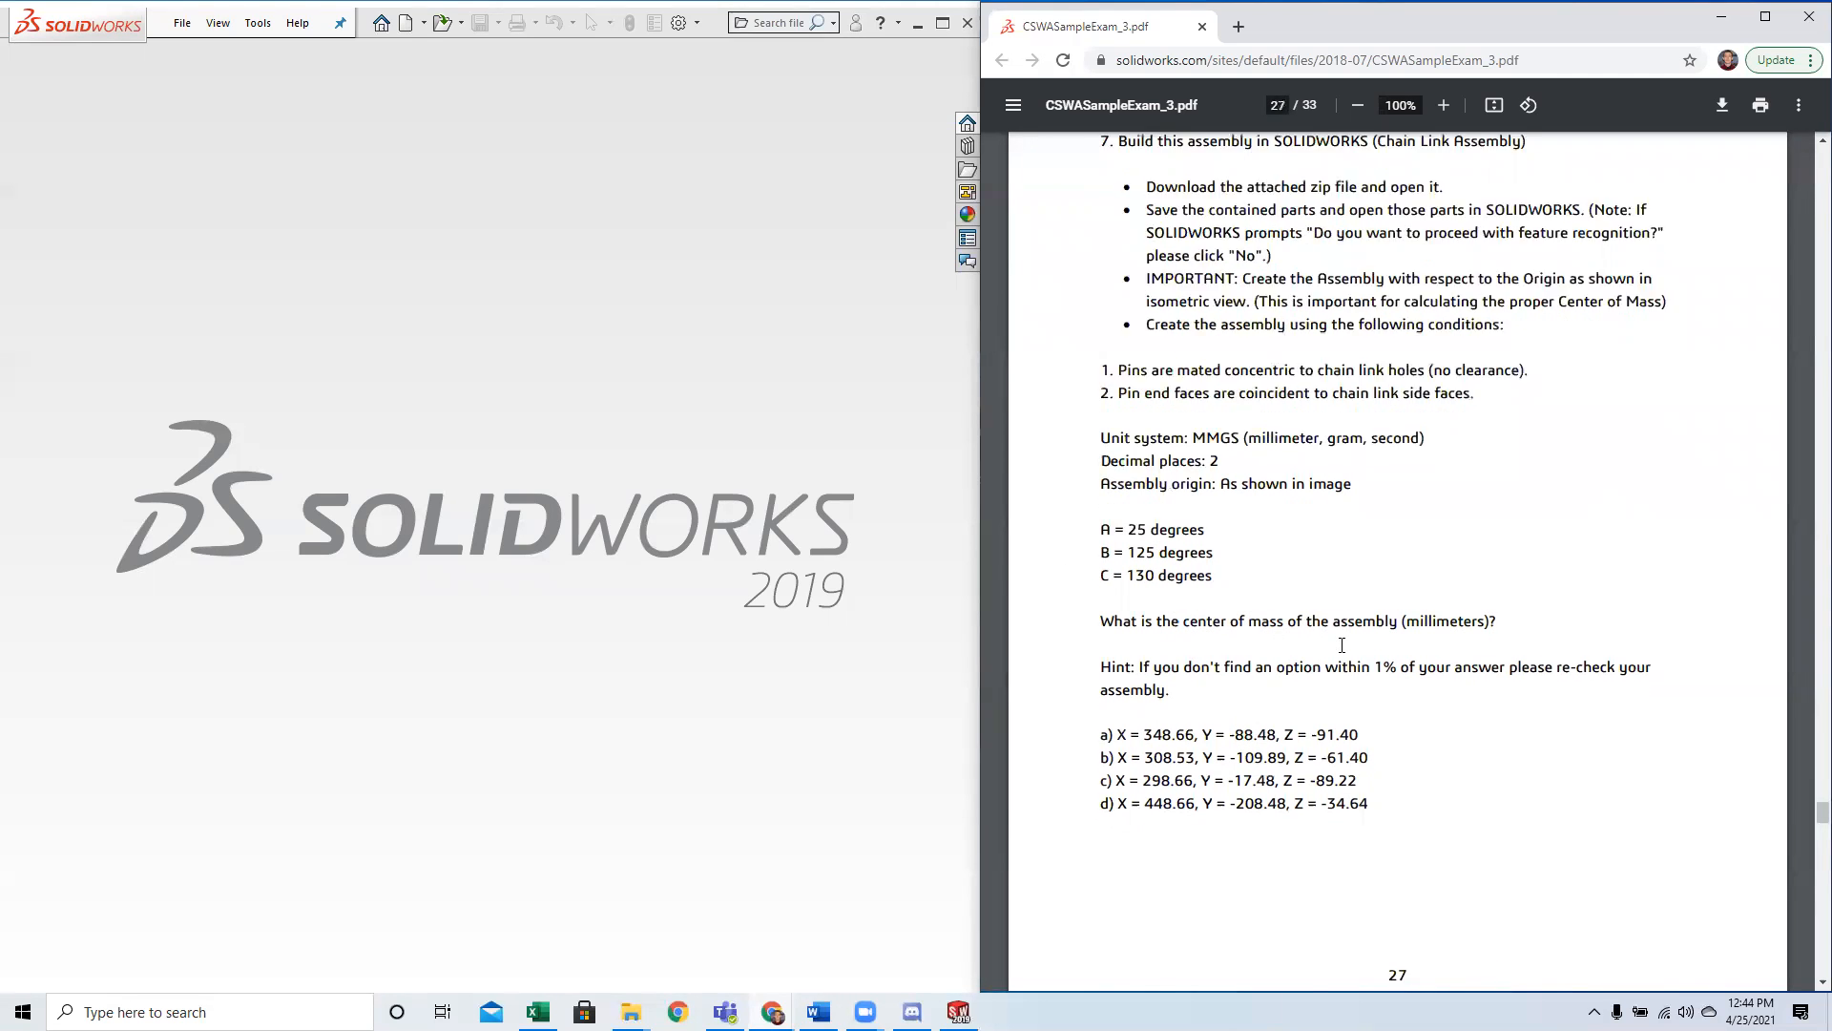
pyautogui.scroll(1, 1120, 596)
pyautogui.moveTo(1102, 617); pyautogui.dragTo(1218, 659)
pyautogui.click(1231, 662)
pyautogui.scroll(7, 1256, 668)
pyautogui.scroll(2, 1258, 668)
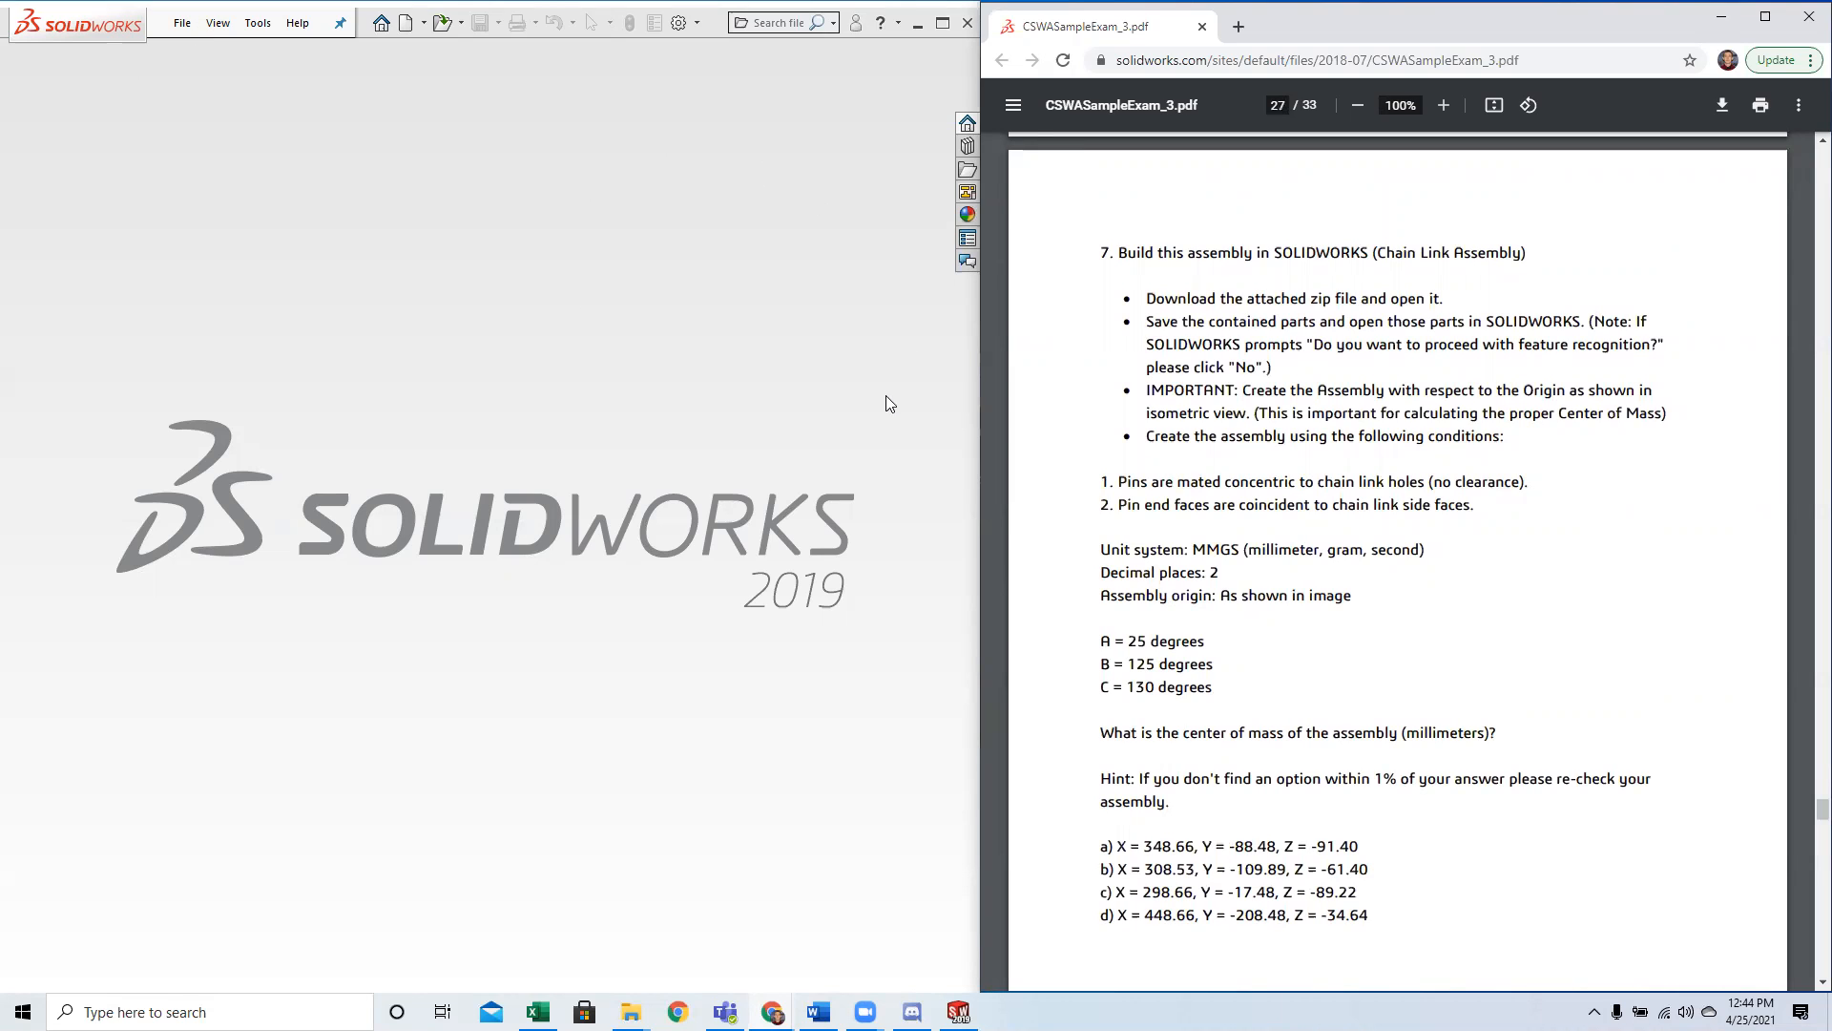
# Create a new assembly document and move the component file dialog clear of the exam instructions.
pyautogui.click(184, 25)
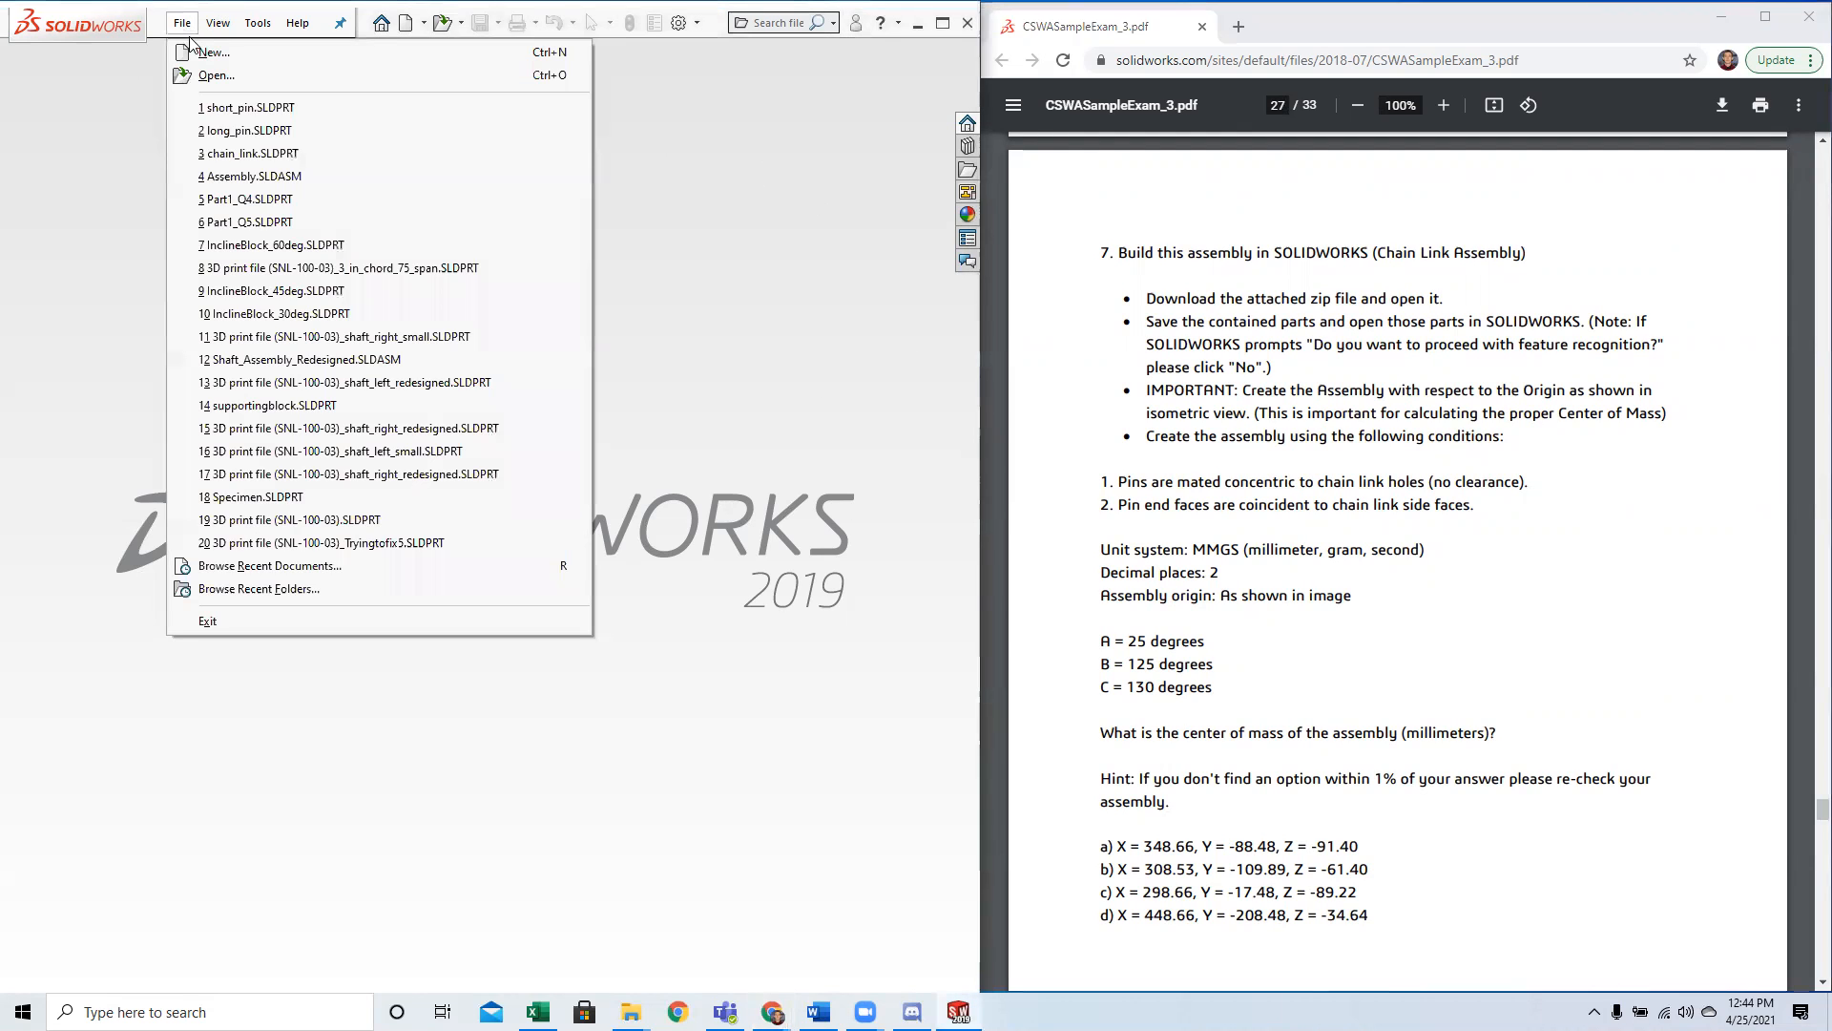
pyautogui.click(202, 53)
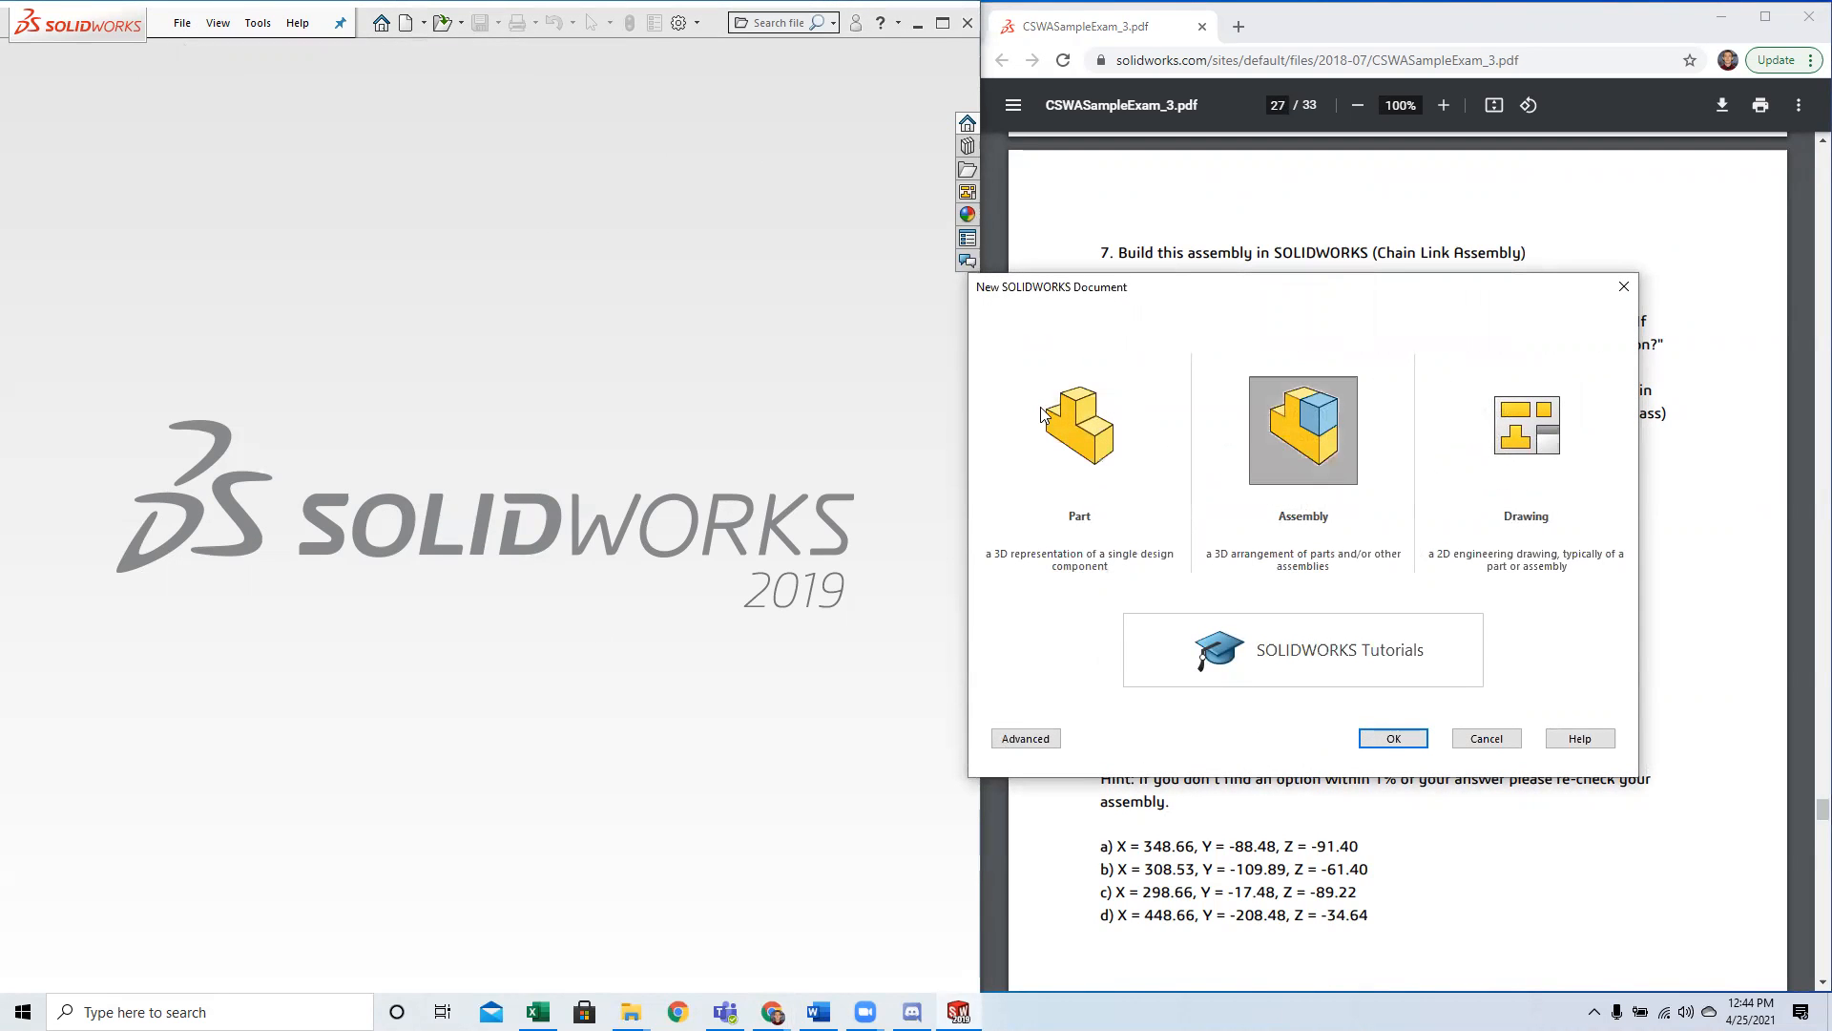
pyautogui.click(1394, 738)
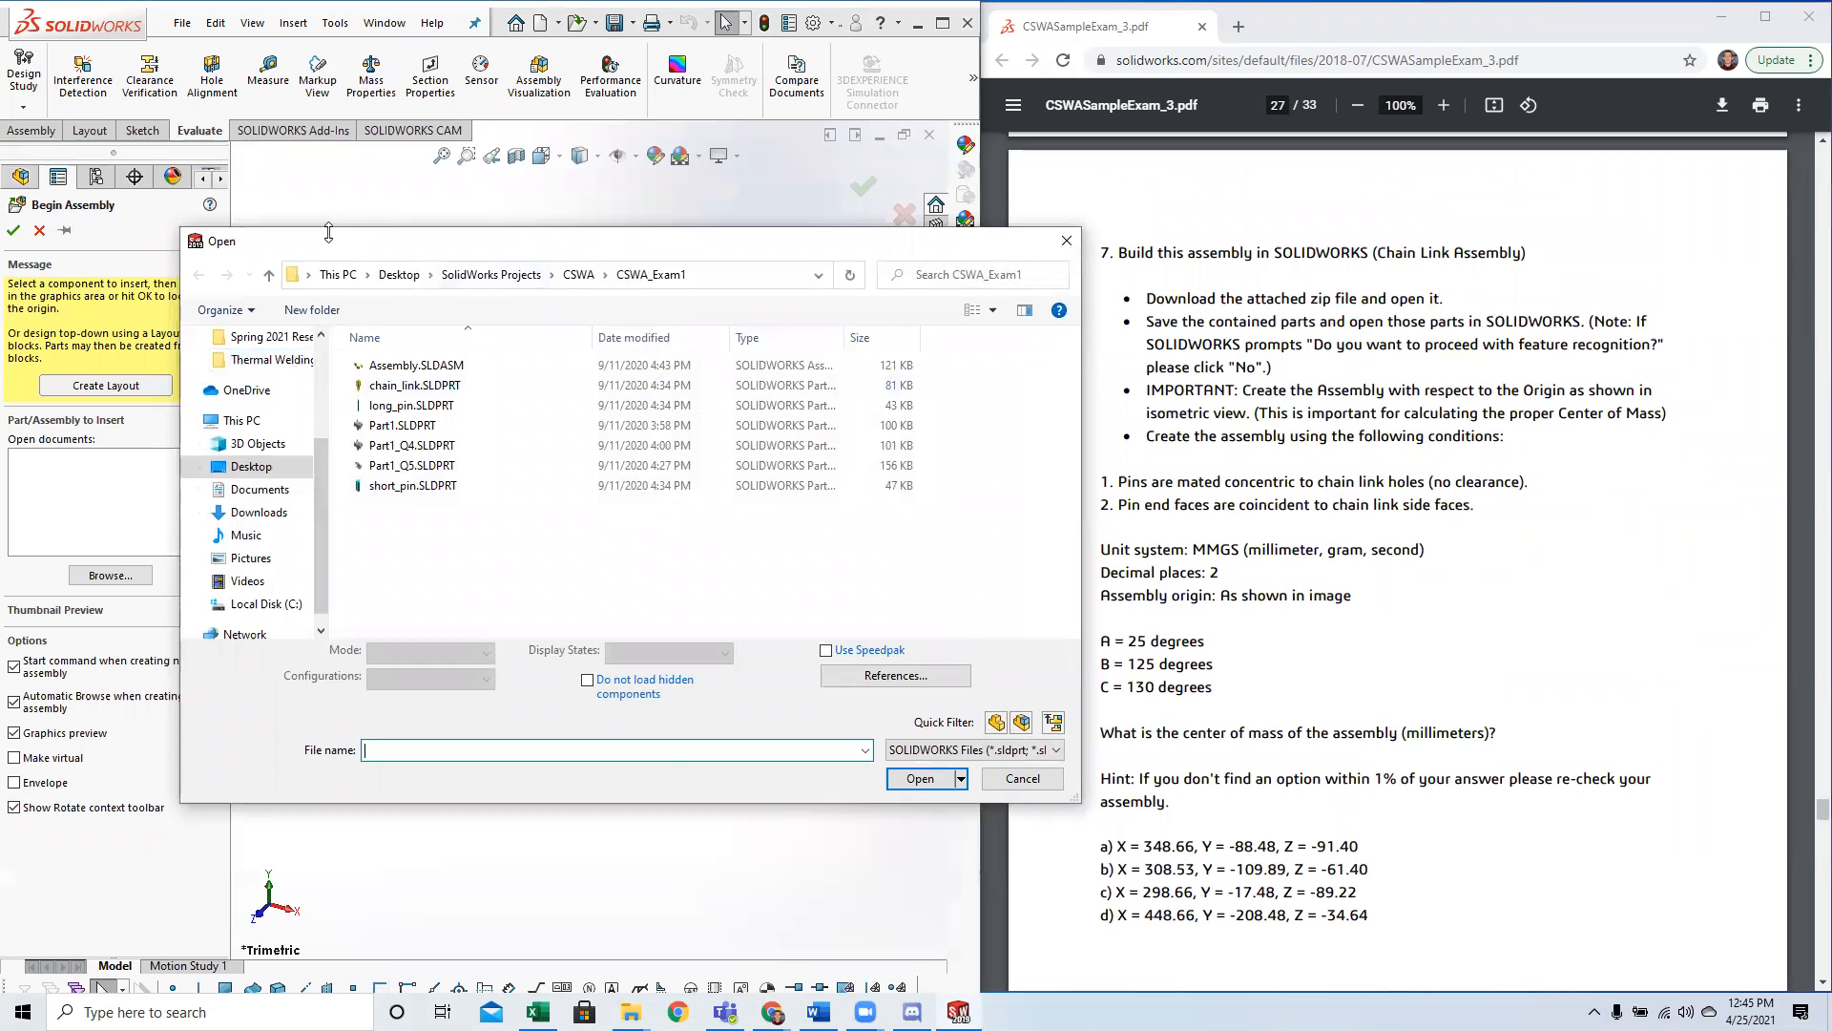
pyautogui.moveTo(328, 232); pyautogui.dragTo(641, 217)
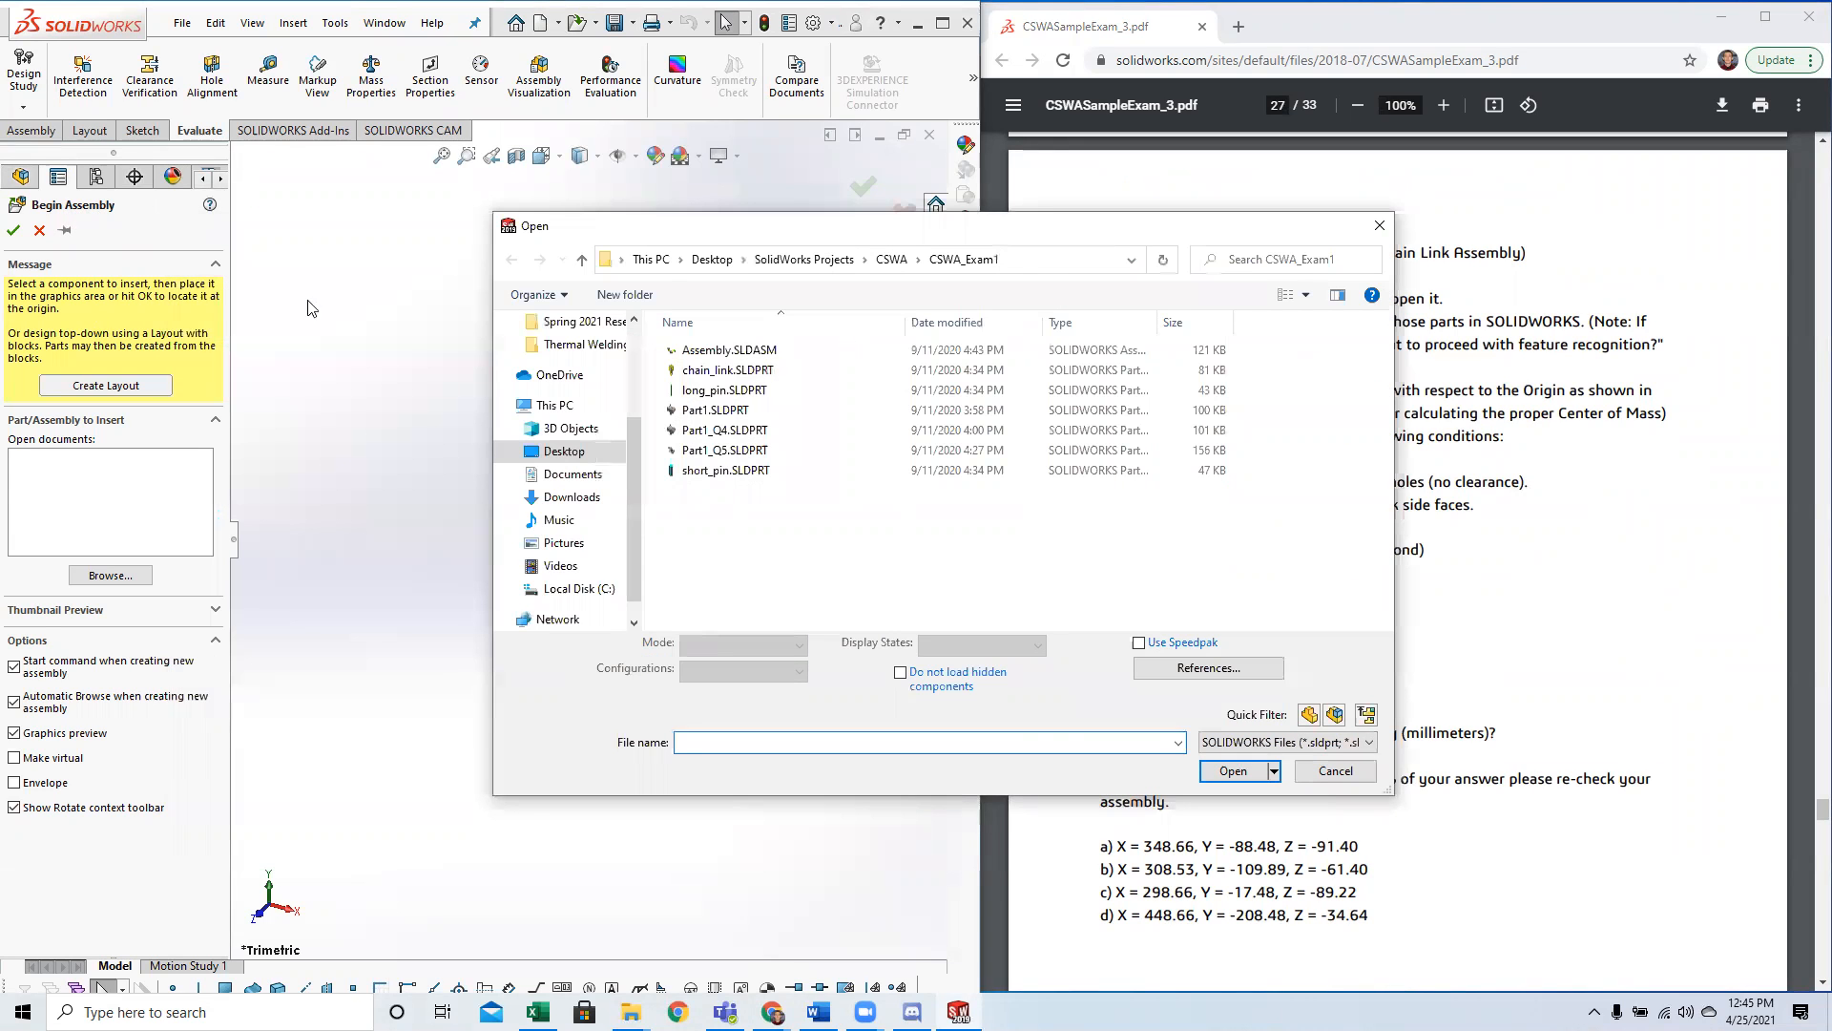
pyautogui.moveTo(948, 236); pyautogui.dragTo(622, 248)
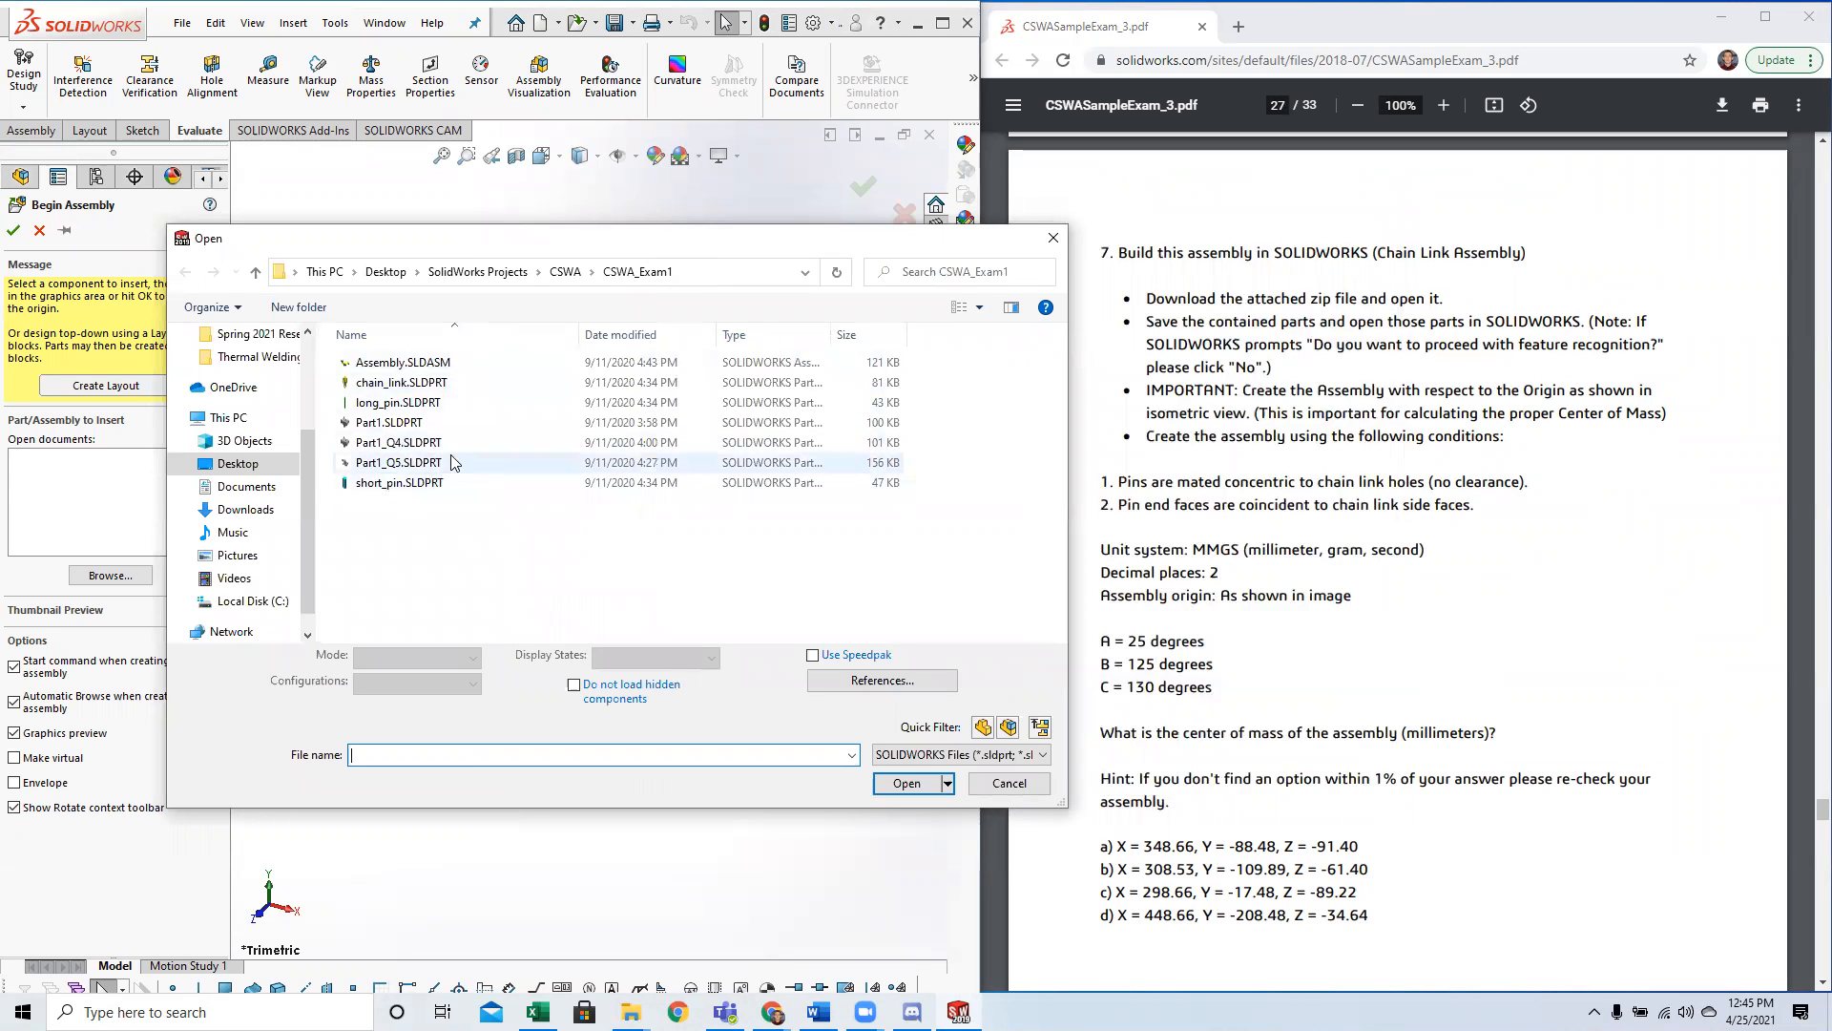
# Check the chain link assembly image and insert long_pin.SLDPRT as the first component, placing it freely in the graphics area.
pyautogui.click(1136, 551)
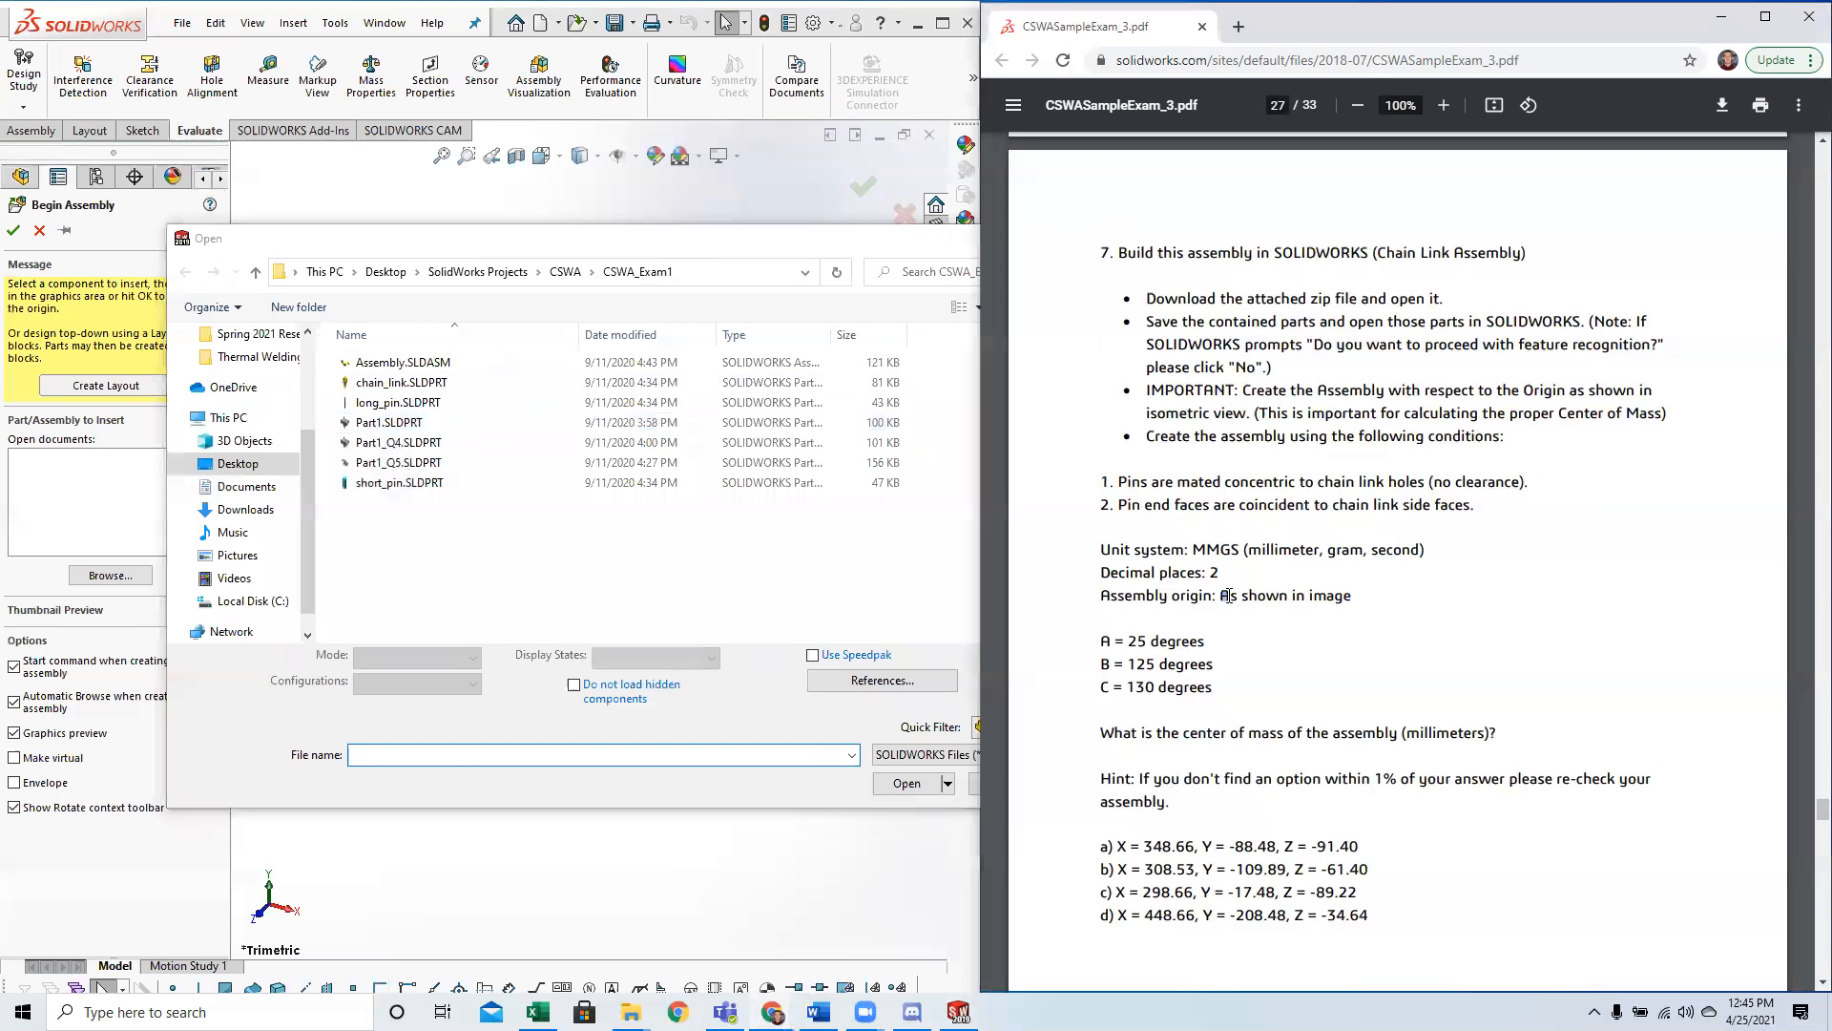
pyautogui.scroll(4, 1228, 603)
pyautogui.scroll(7, 1229, 603)
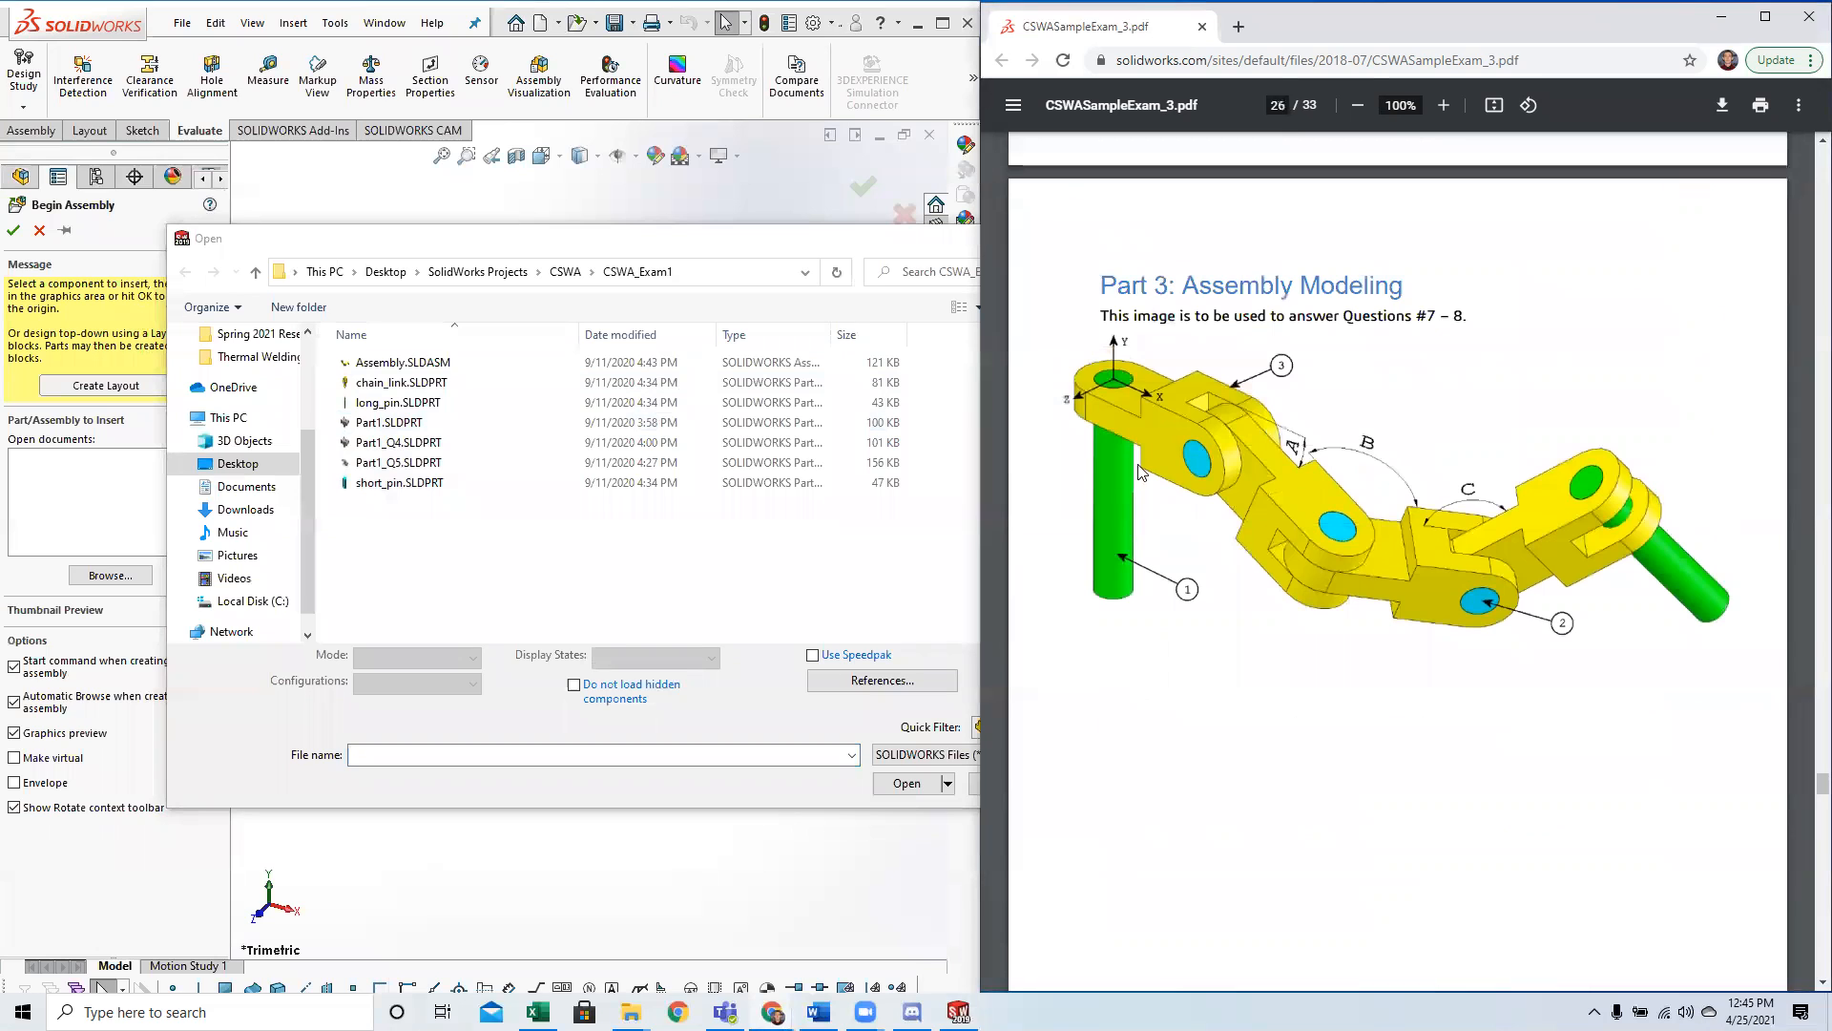
pyautogui.click(398, 401)
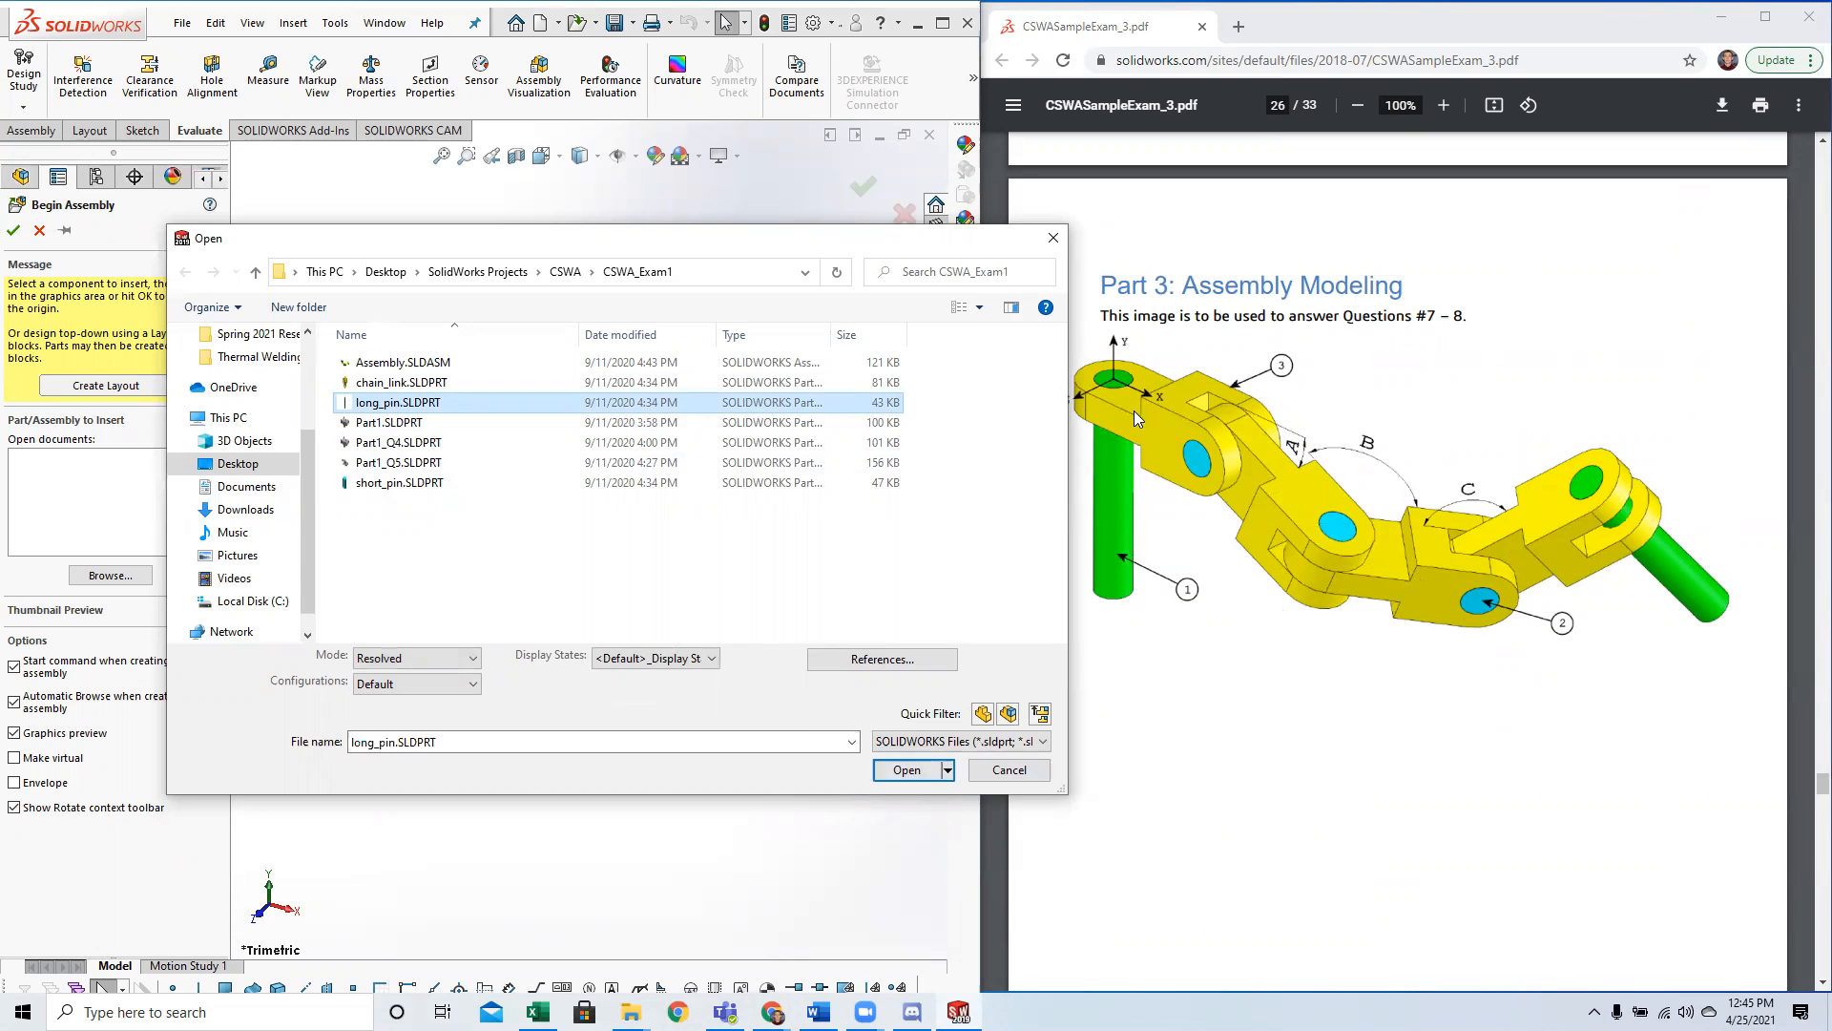
pyautogui.click(906, 769)
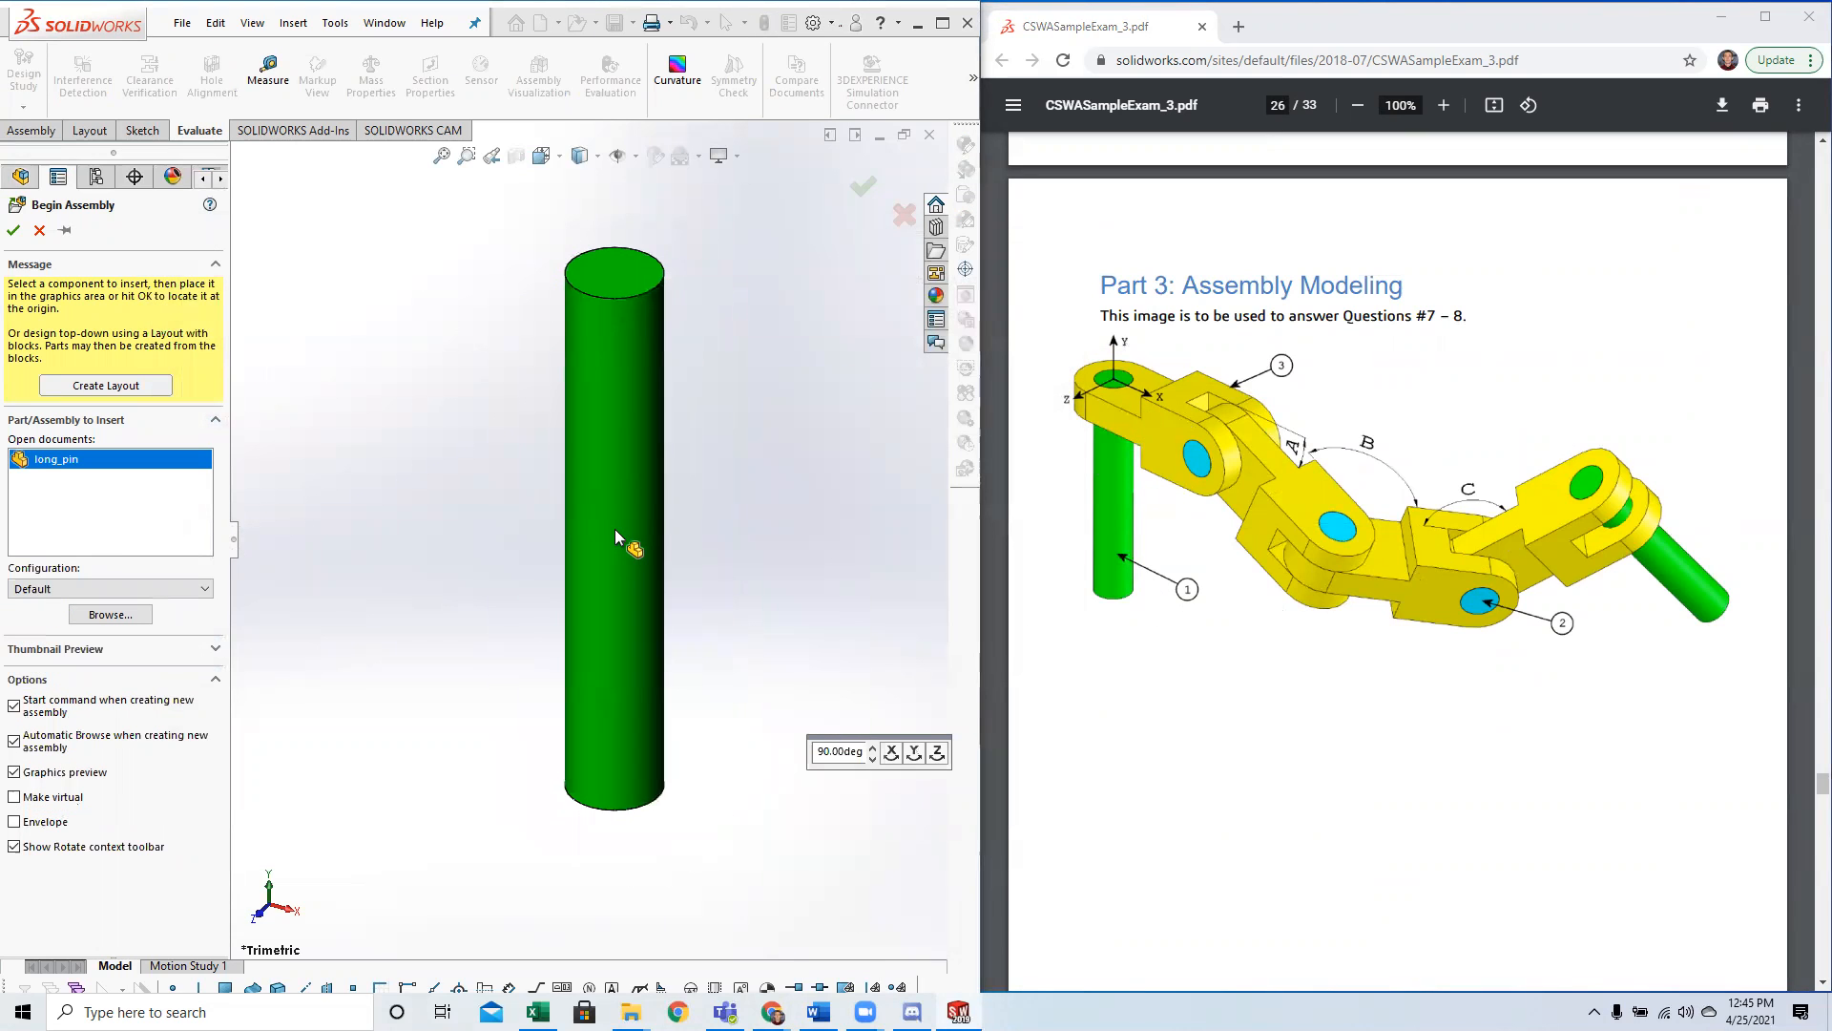
pyautogui.click(632, 516)
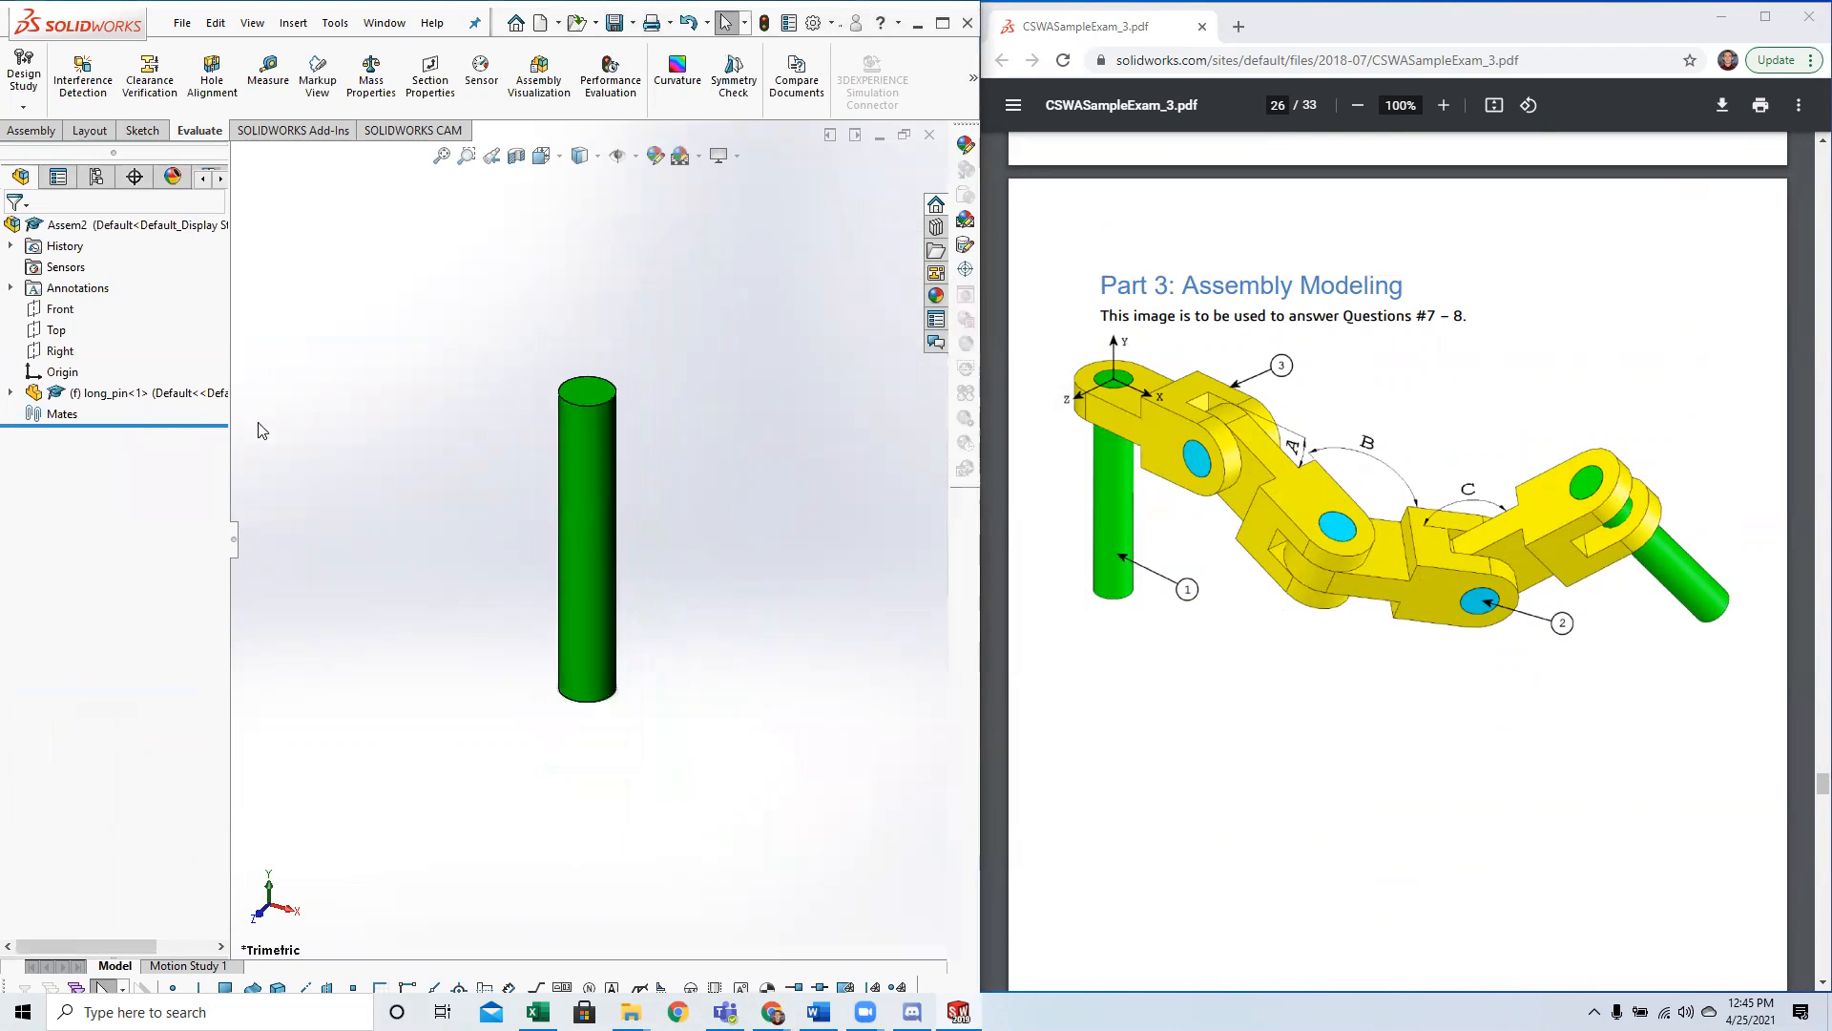
# Expand the long pin's features and select its origin and the assembly origin to compare their locations with the exam image.
pyautogui.click(12, 392)
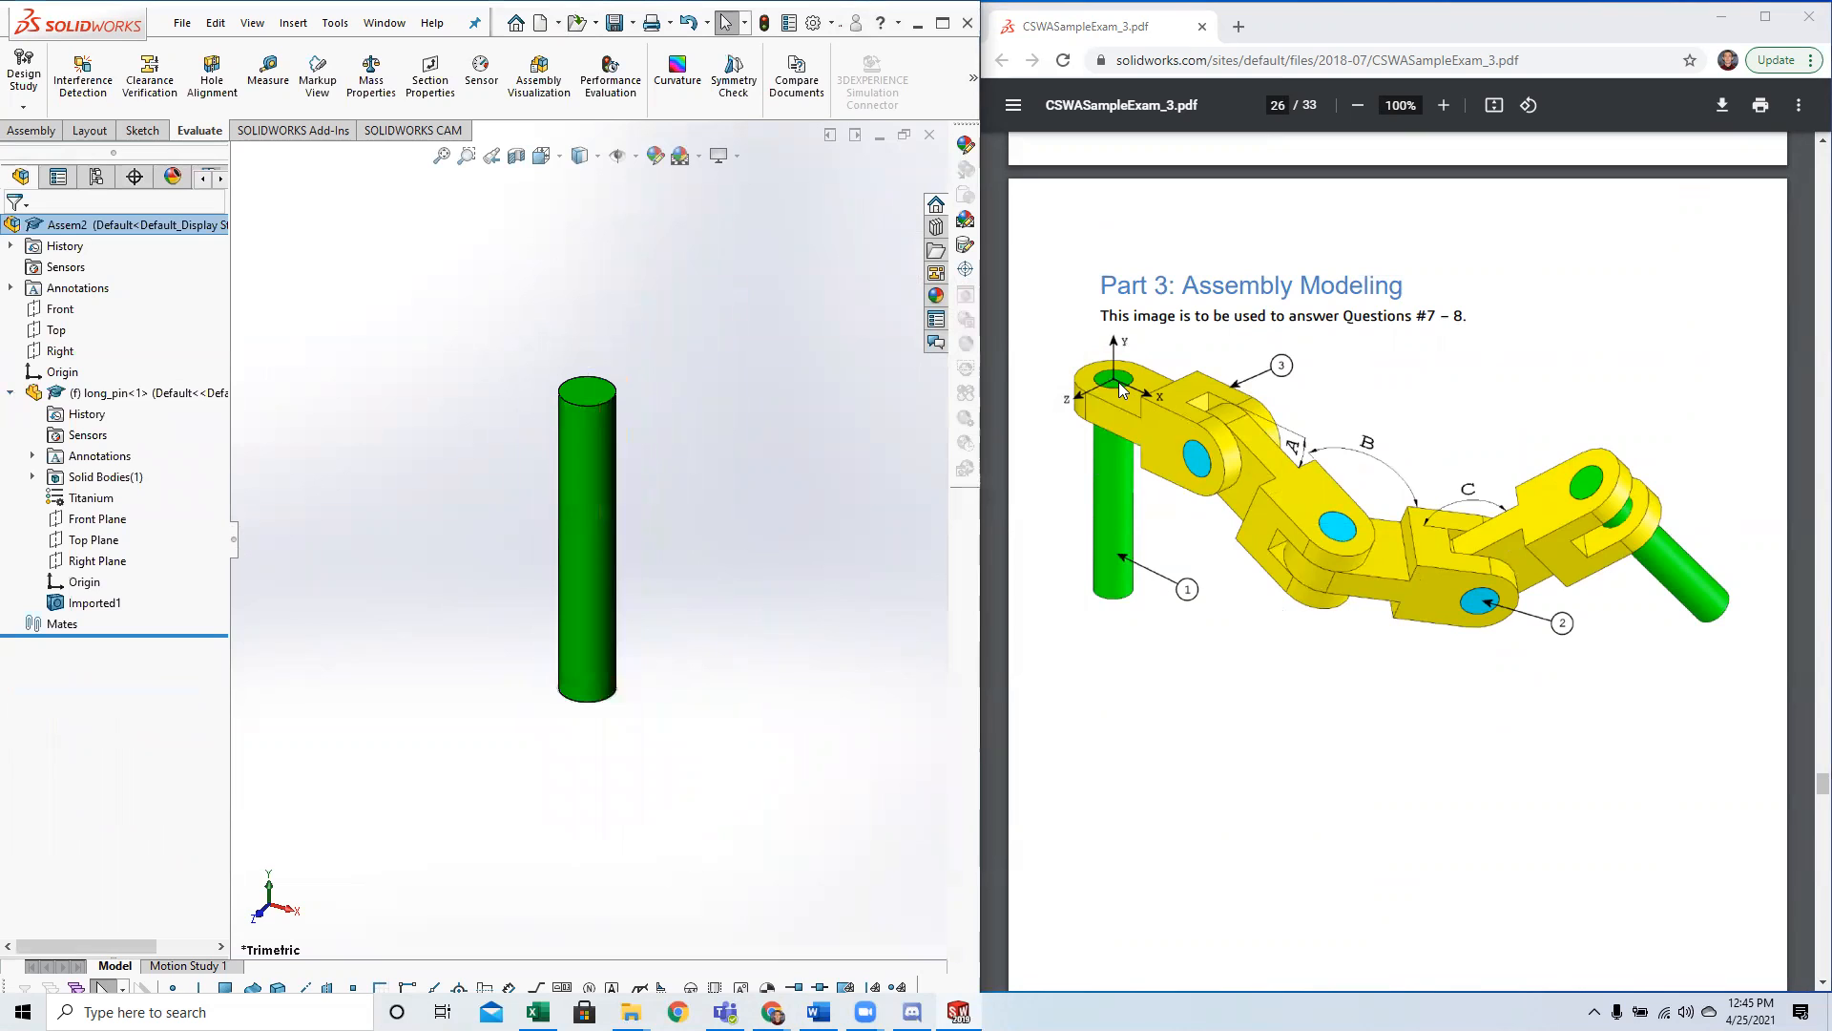
pyautogui.scroll(-2, 1119, 380)
pyautogui.scroll(2, 1119, 380)
pyautogui.click(62, 372)
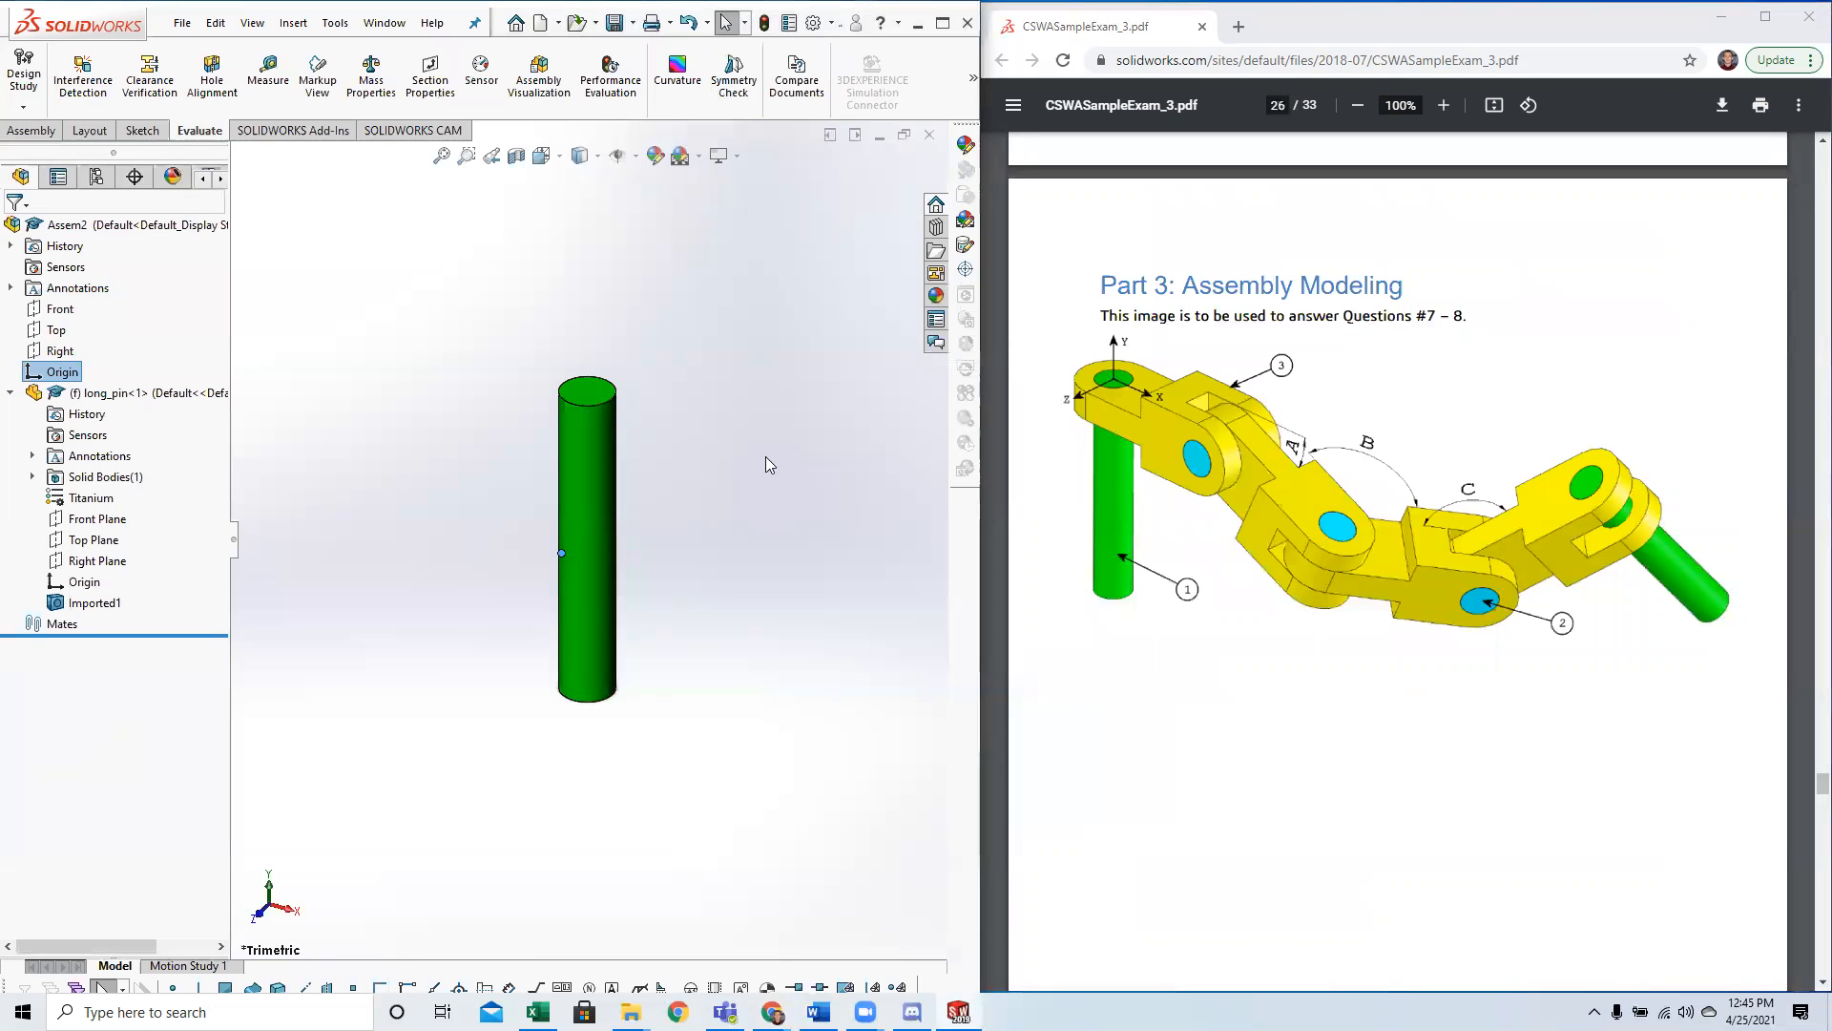
pyautogui.keyDown('shift'); pyautogui.click(70, 584); pyautogui.keyUp('shift')
pyautogui.click(340, 589)
pyautogui.click(86, 582)
pyautogui.keyDown('ctrl'); pyautogui.click(62, 371); pyautogui.keyUp('ctrl')
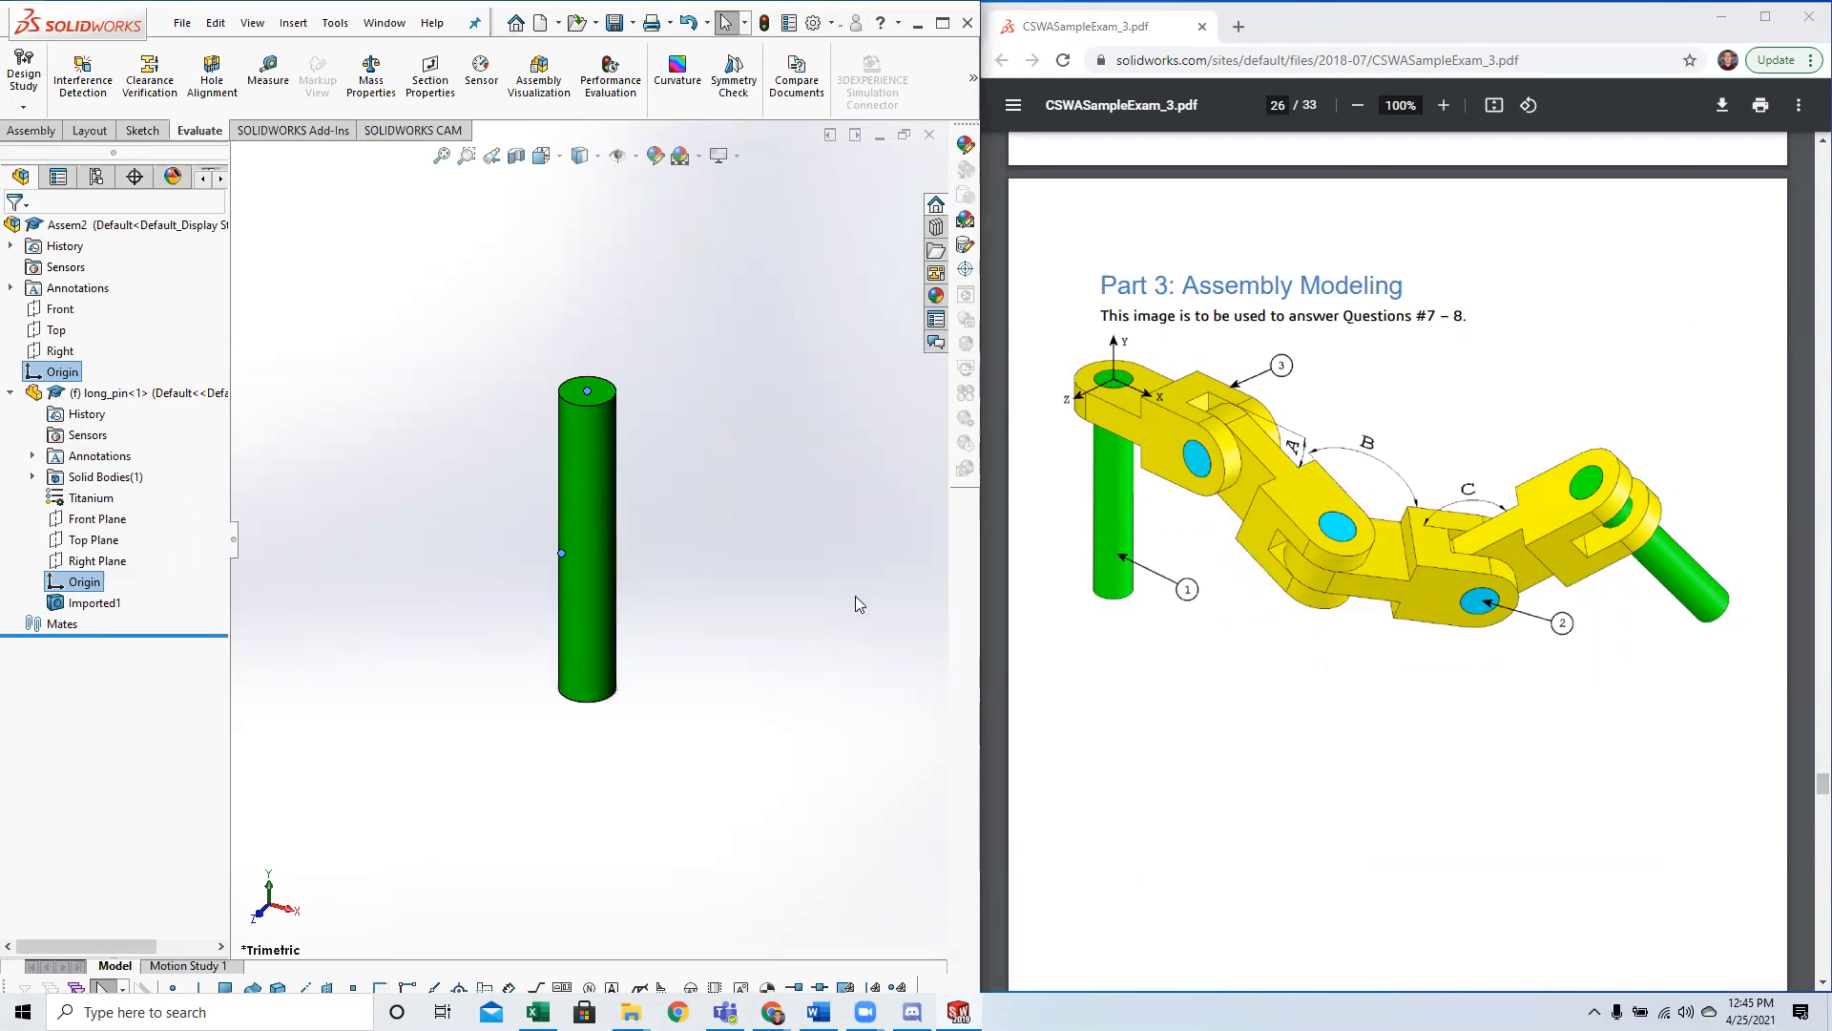
# Recheck the Question 7 conditions and the assembly image, and clear the origin selection.
pyautogui.scroll(-10, 1156, 616)
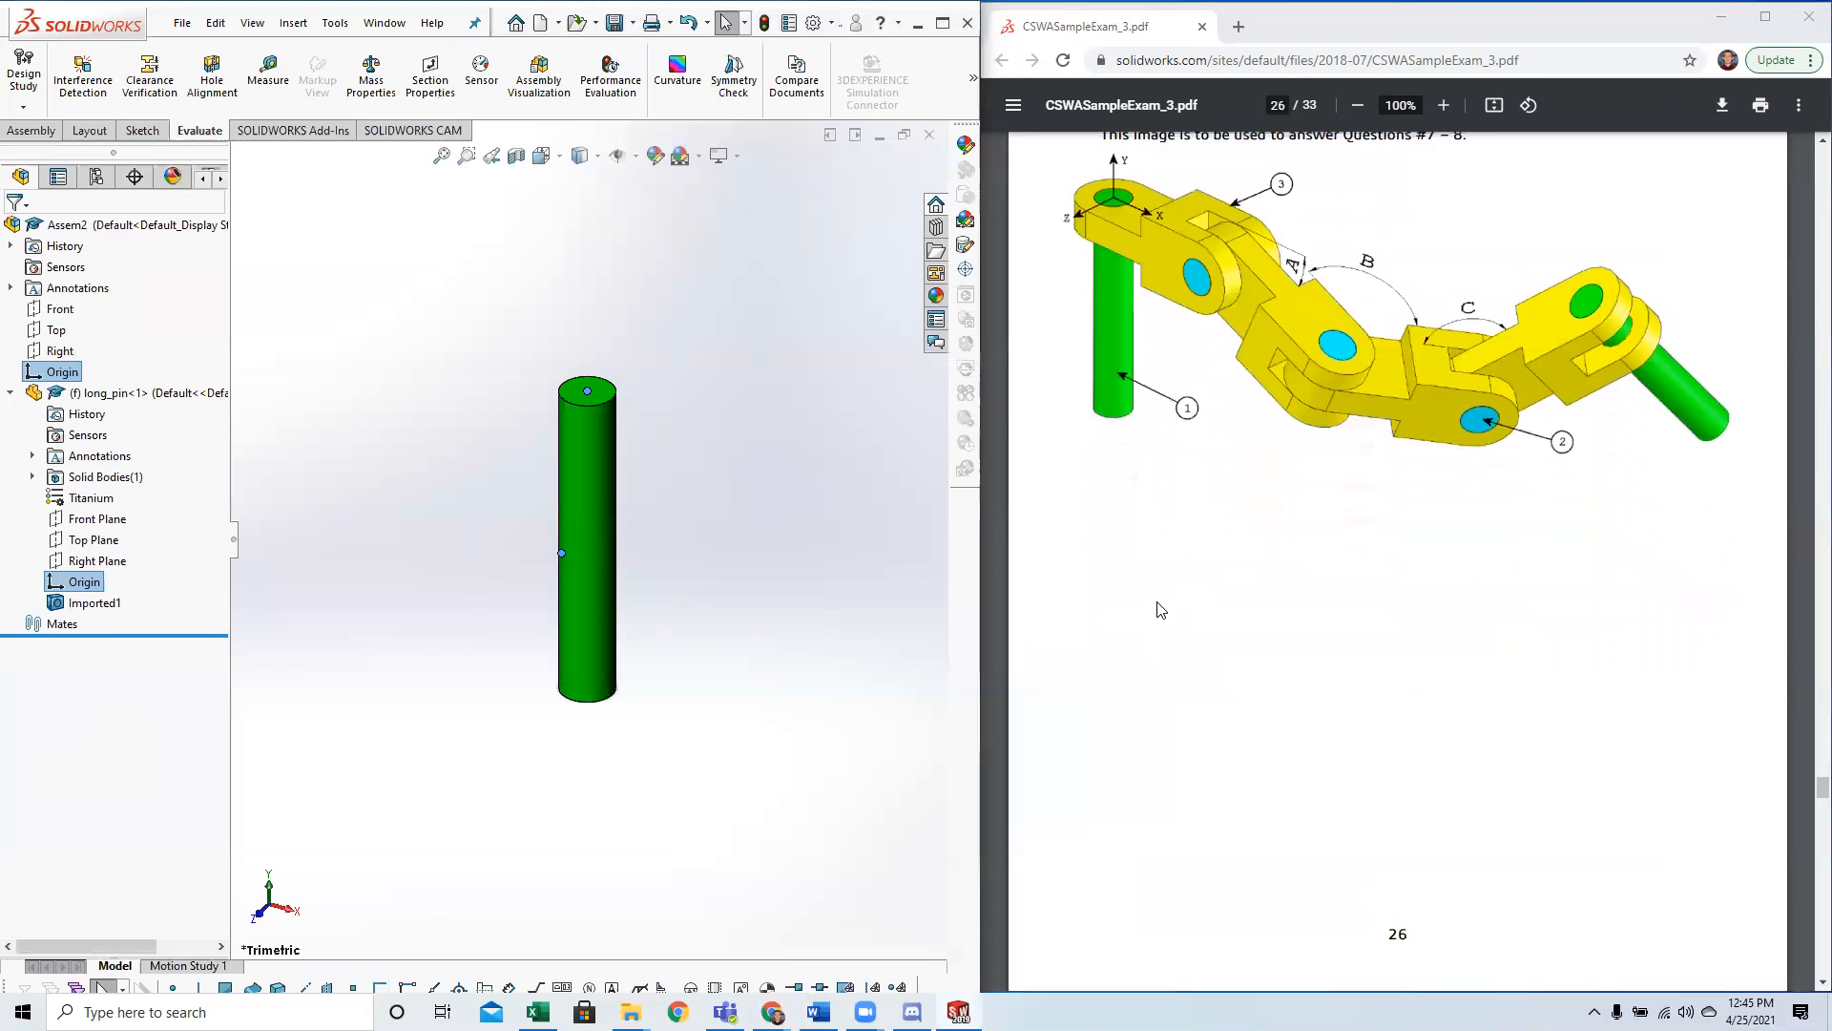
pyautogui.scroll(-4, 1245, 659)
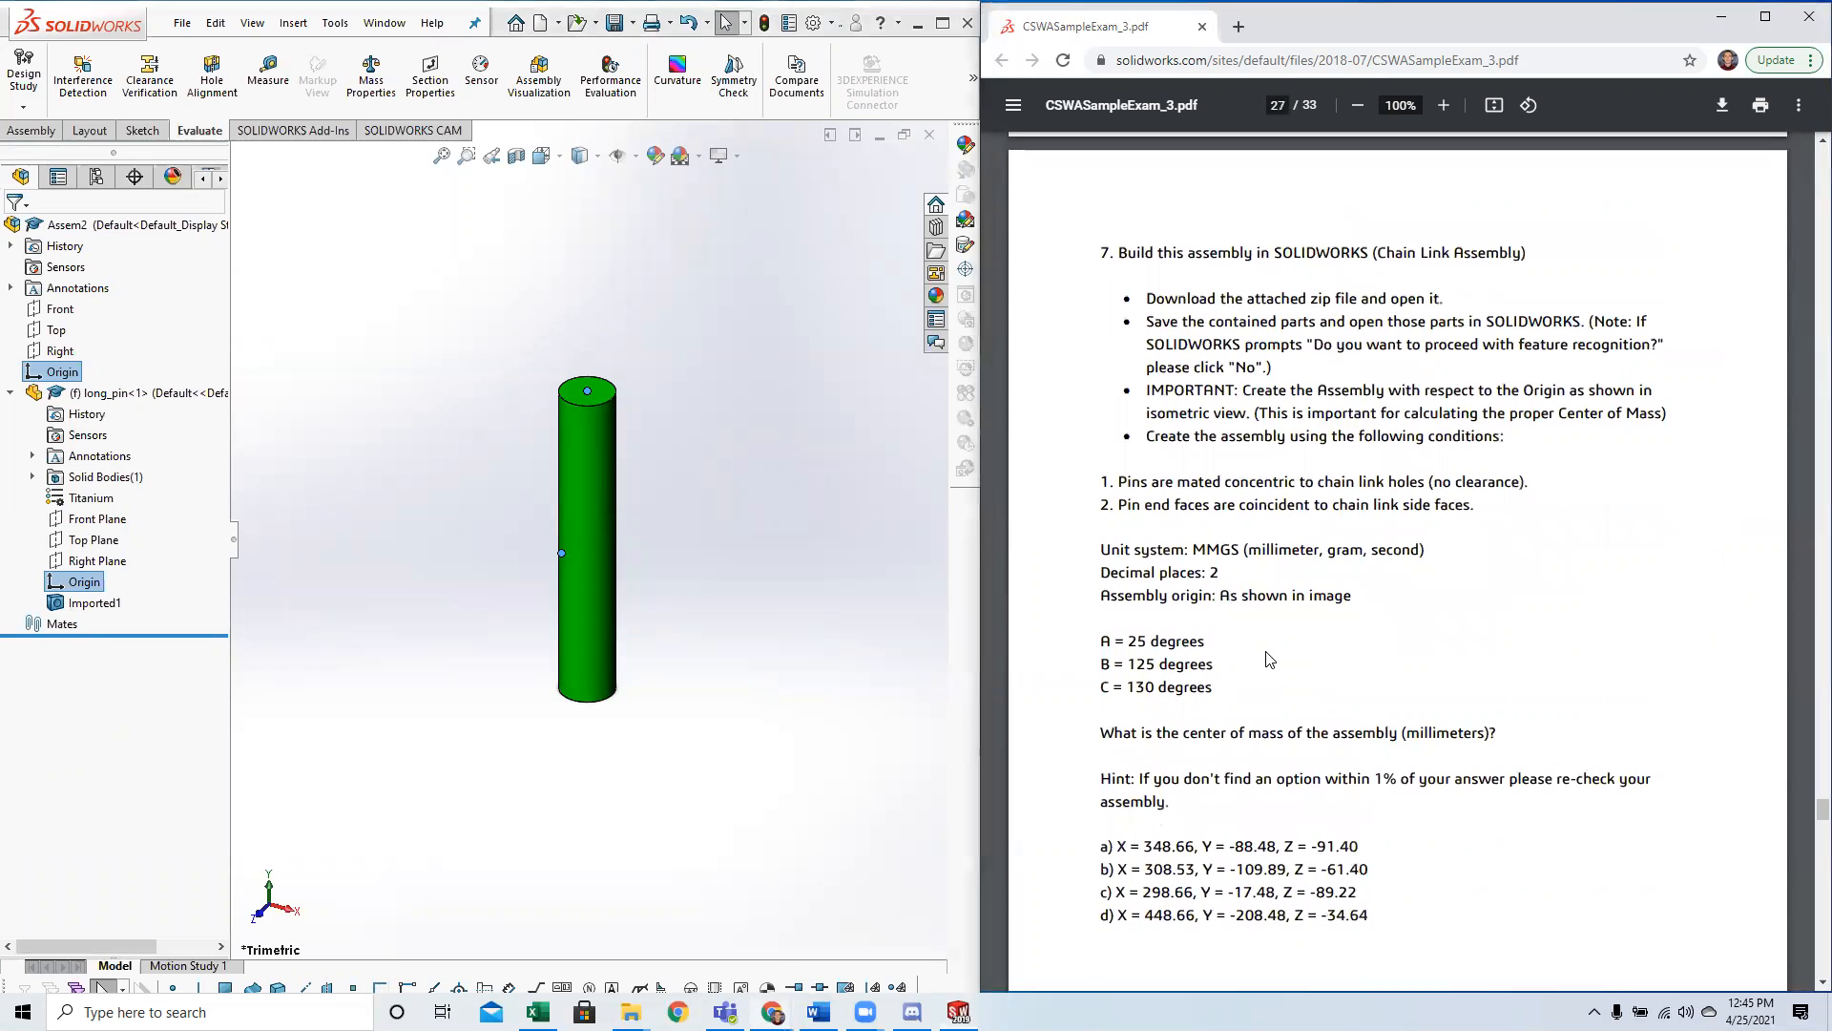
pyautogui.scroll(5, 1241, 642)
pyautogui.scroll(5, 1241, 642)
pyautogui.click(721, 613)
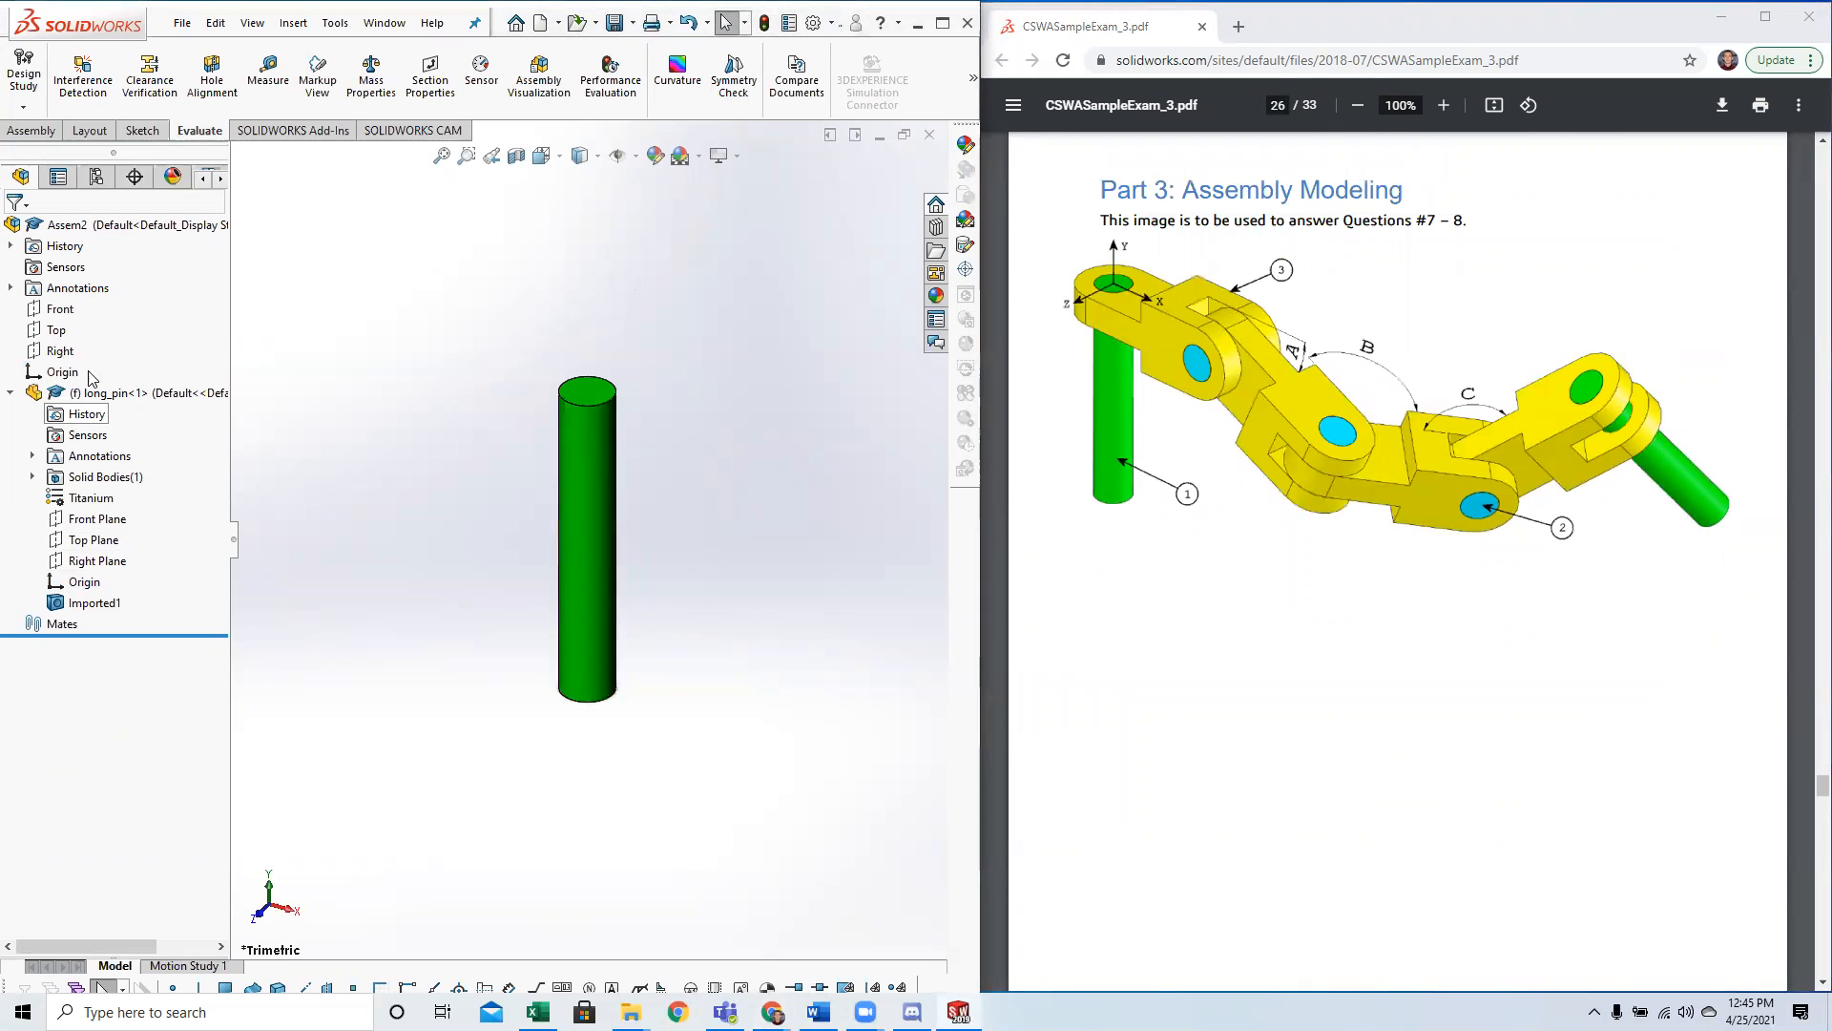
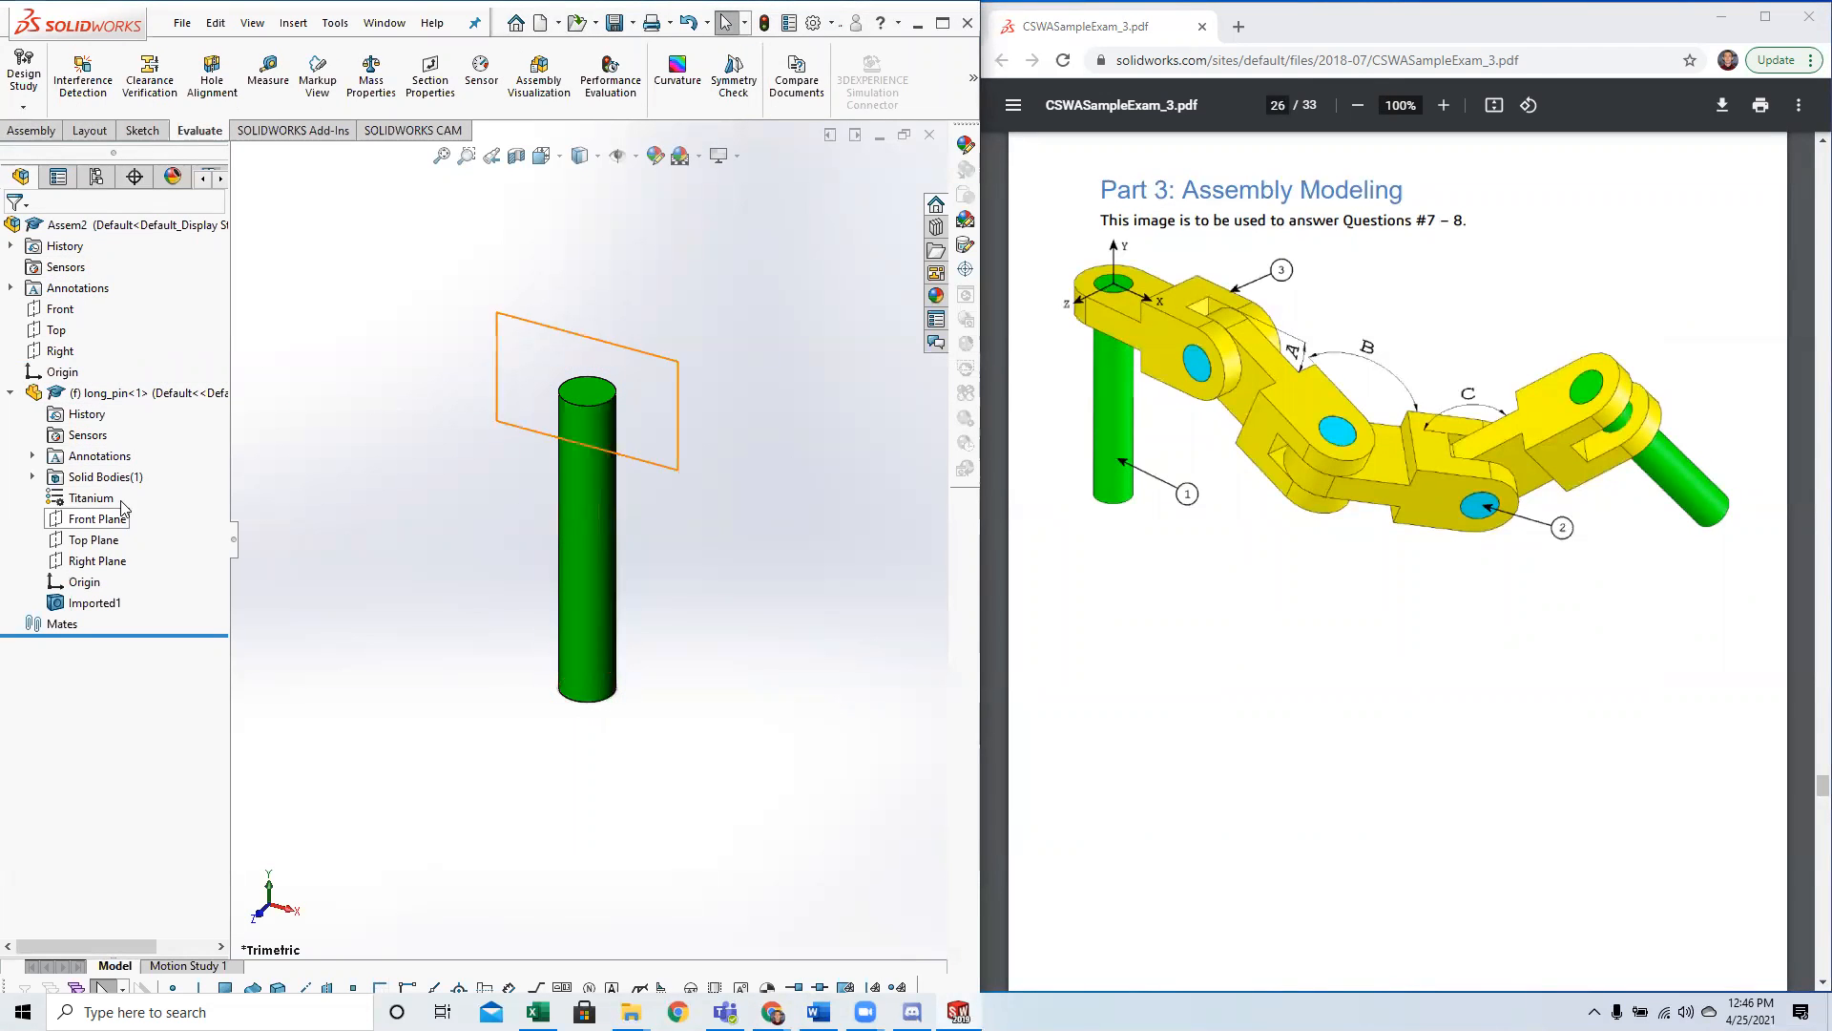
pyautogui.click(67, 374)
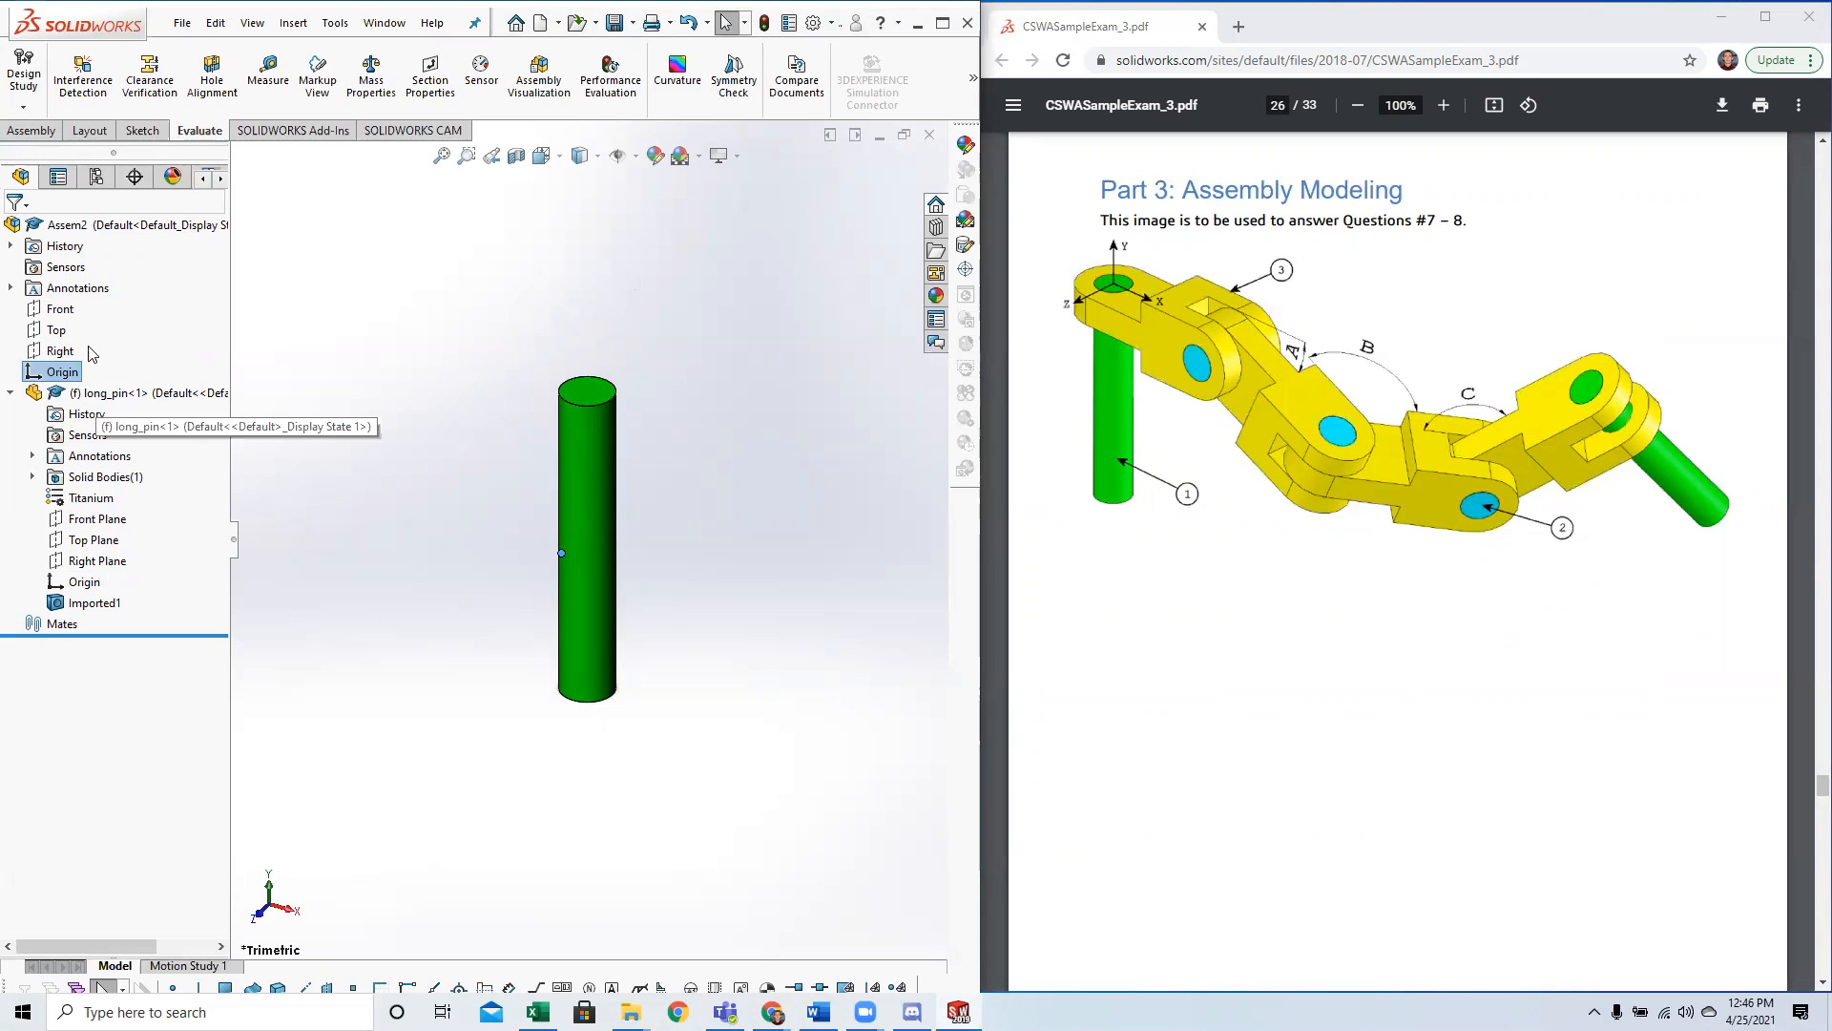
pyautogui.keyDown('ctrl'); pyautogui.click(93, 583); pyautogui.keyUp('ctrl')
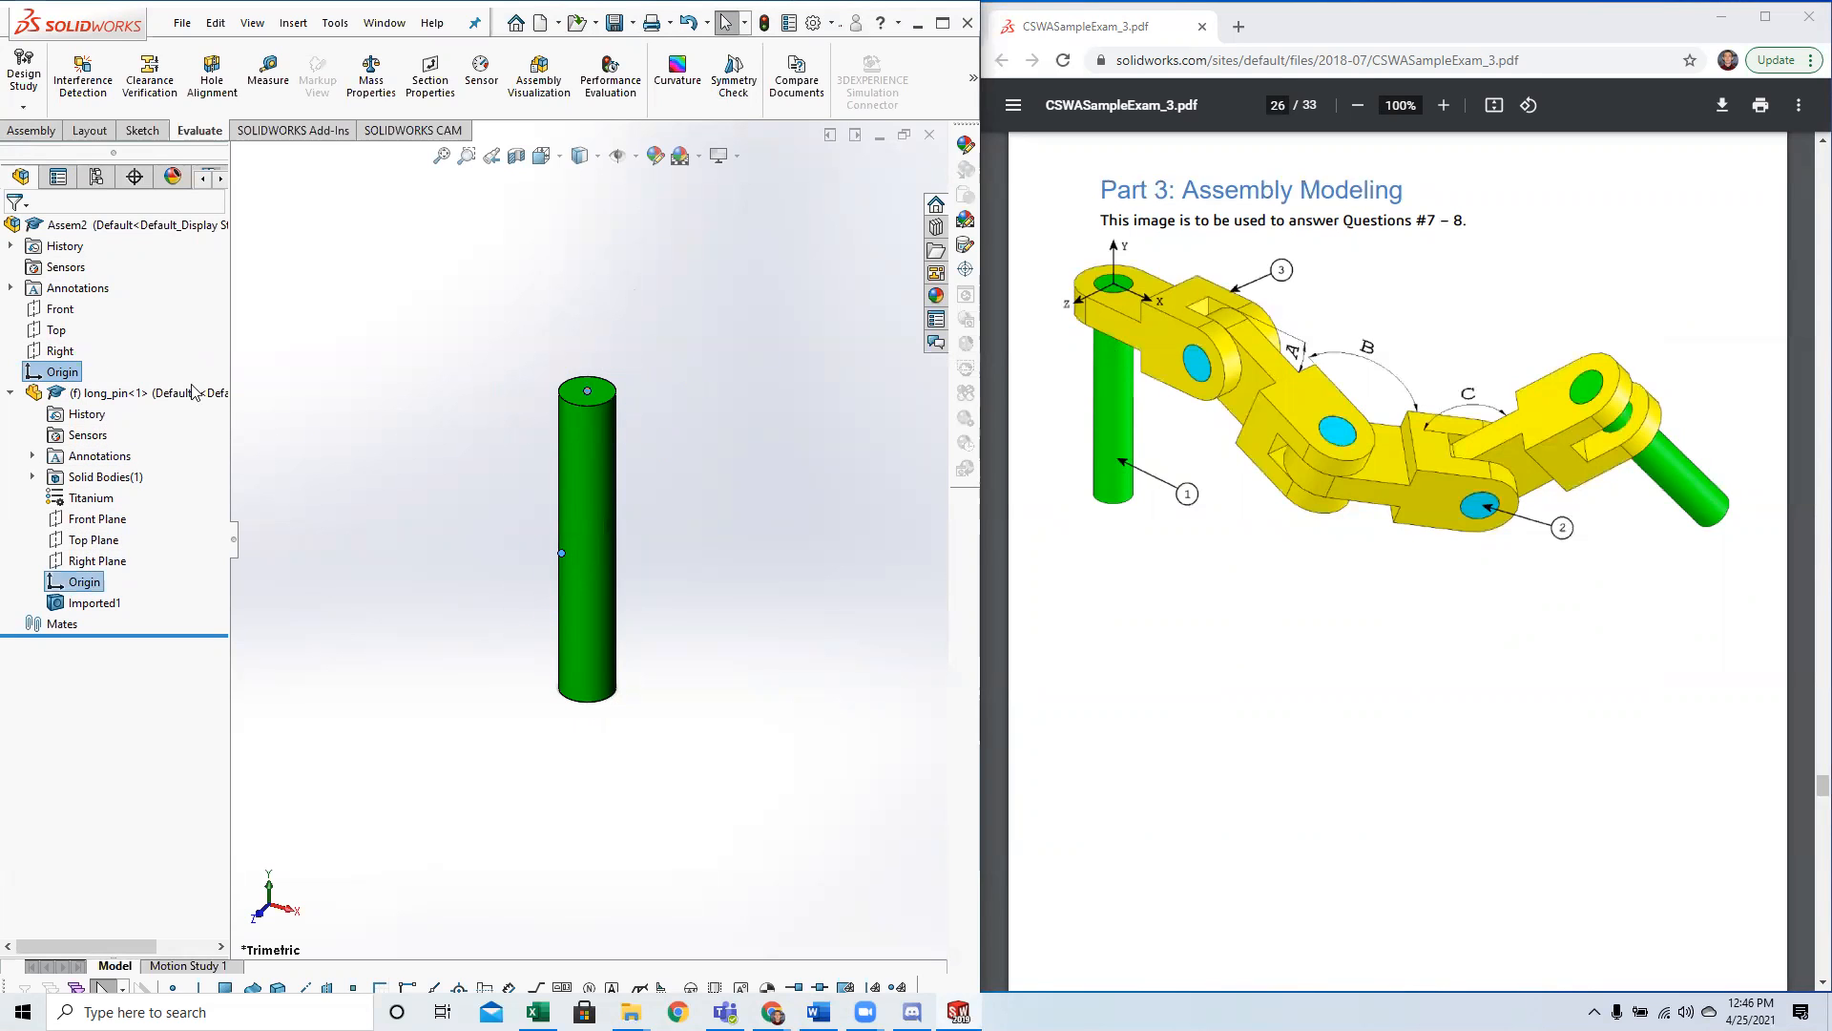
pyautogui.click(50, 134)
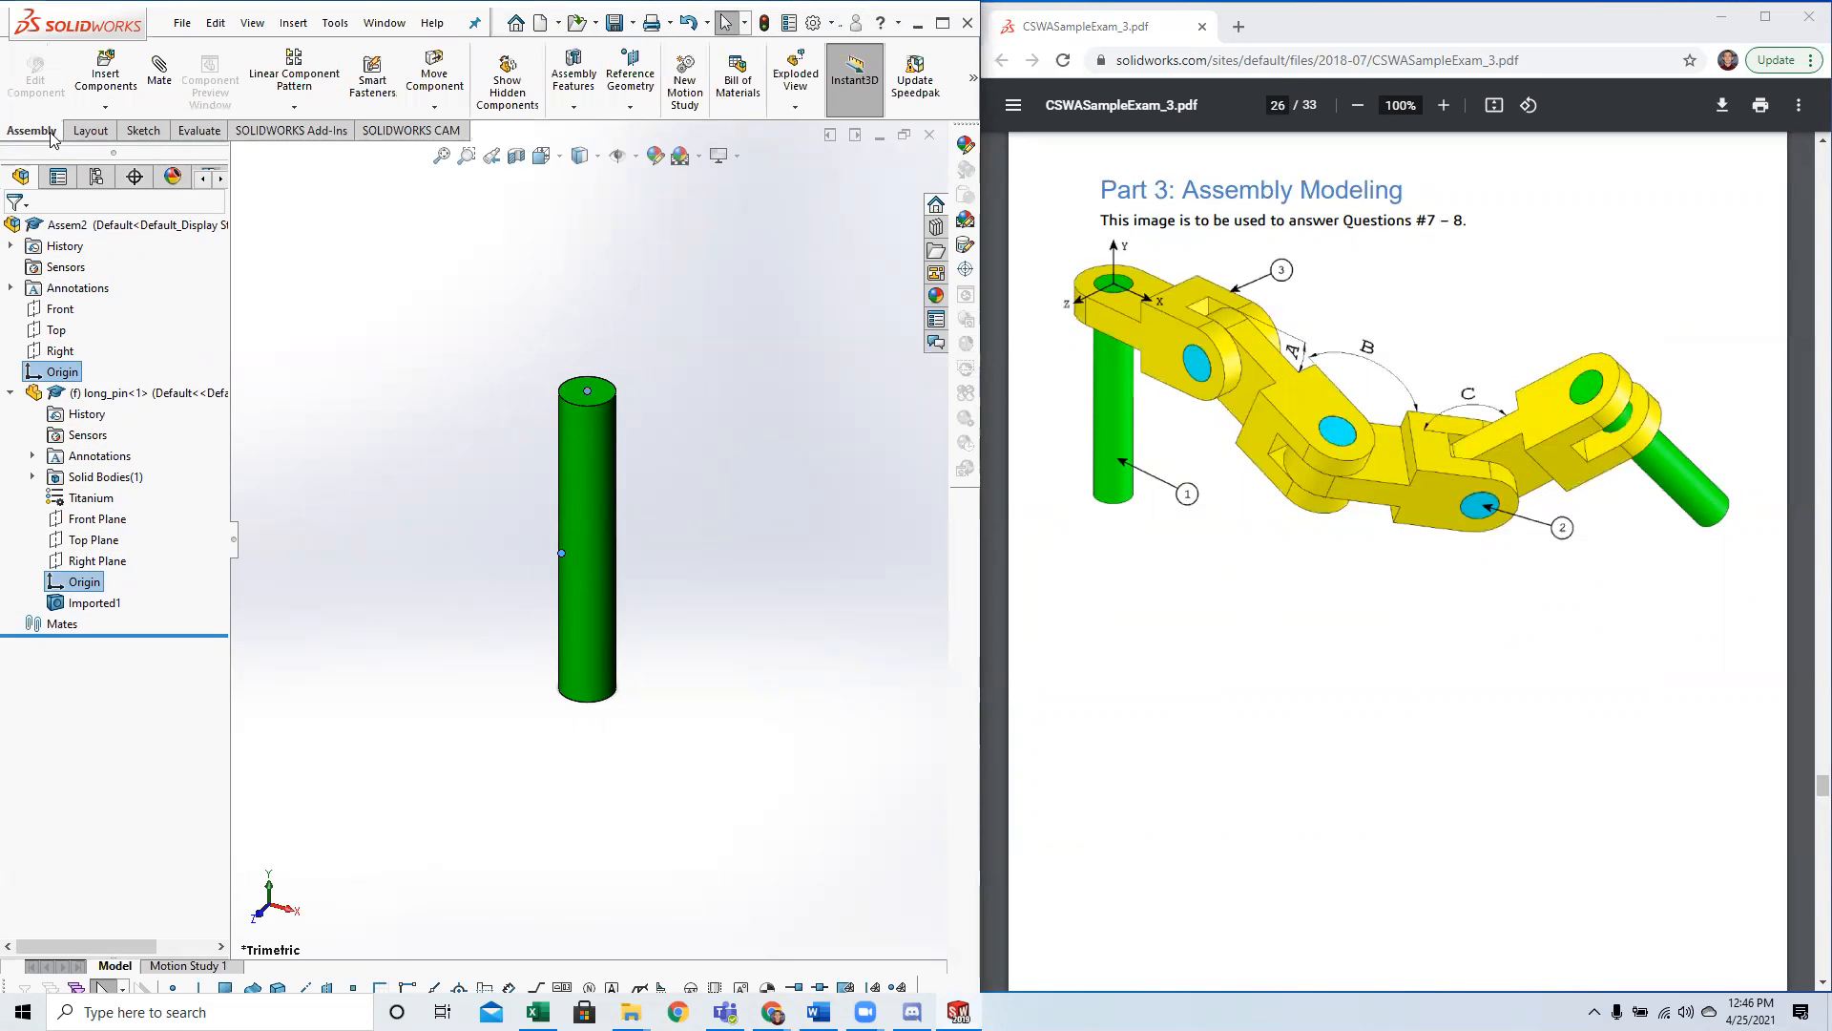
pyautogui.click(156, 86)
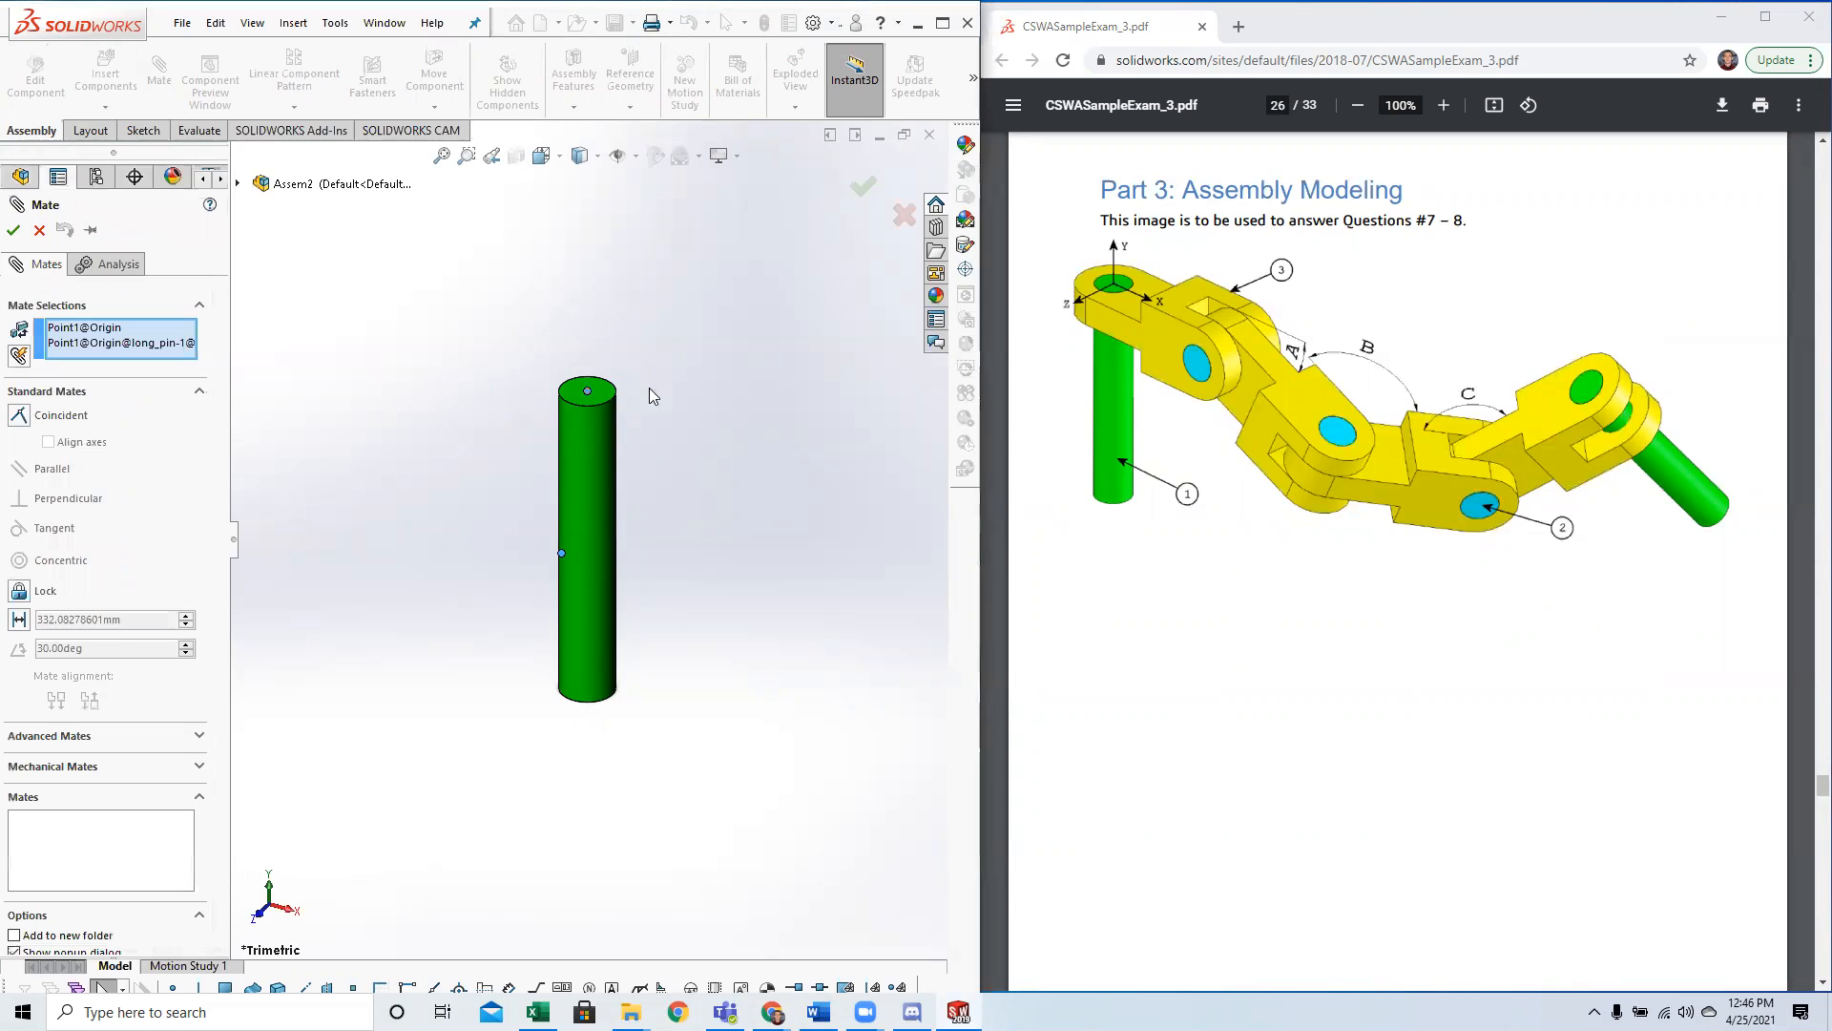
pyautogui.click(21, 416)
pyautogui.click(79, 442)
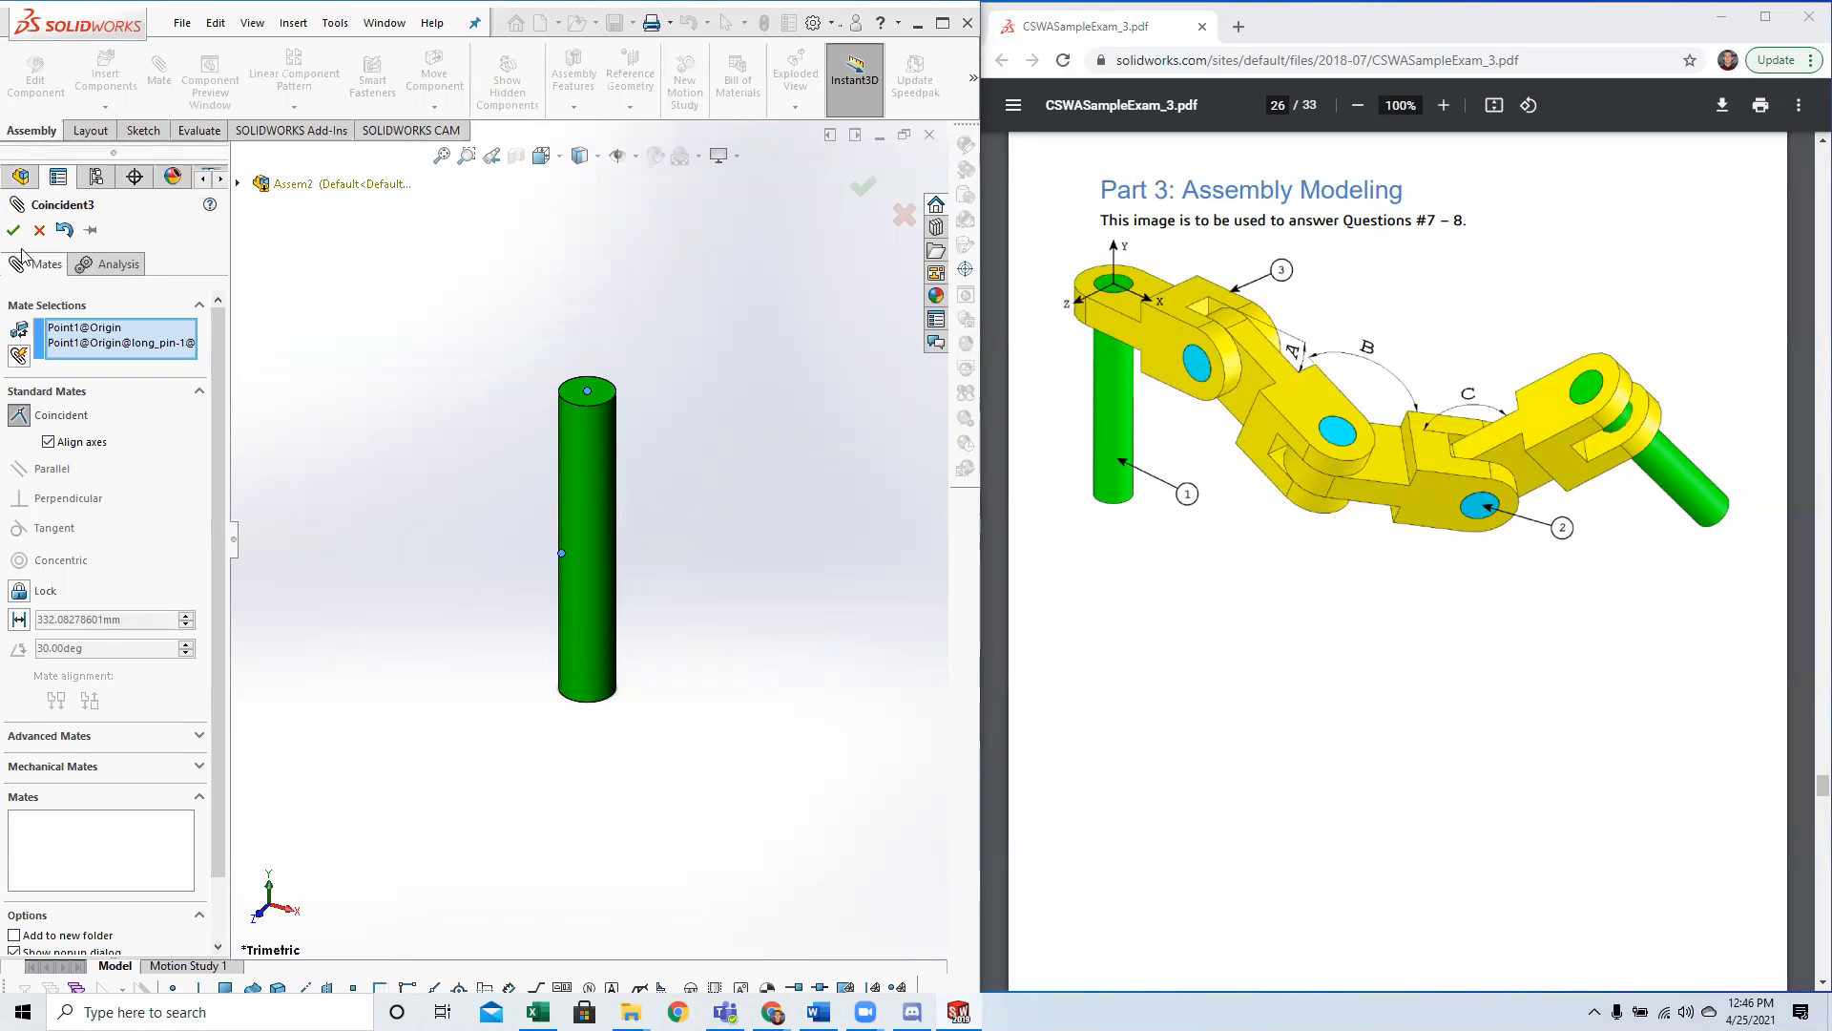
pyautogui.moveTo(577, 531); pyautogui.dragTo(508, 425)
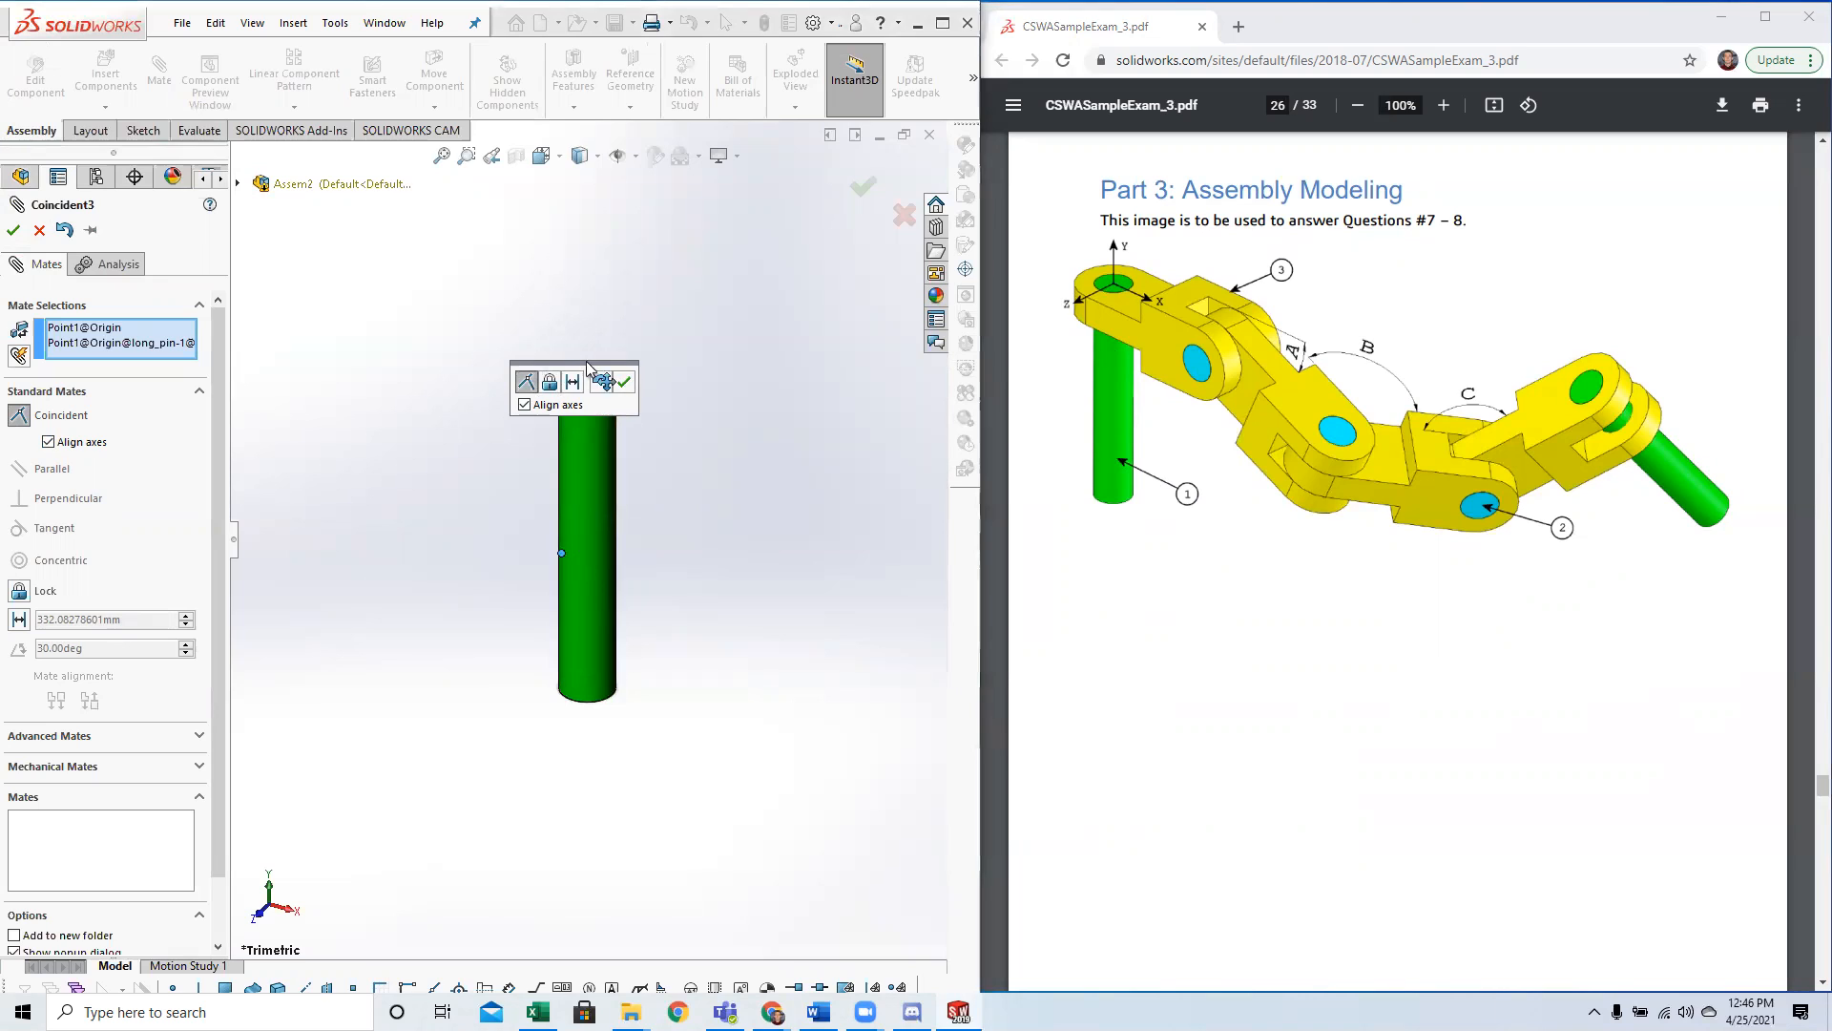
pyautogui.moveTo(524, 384); pyautogui.dragTo(339, 386)
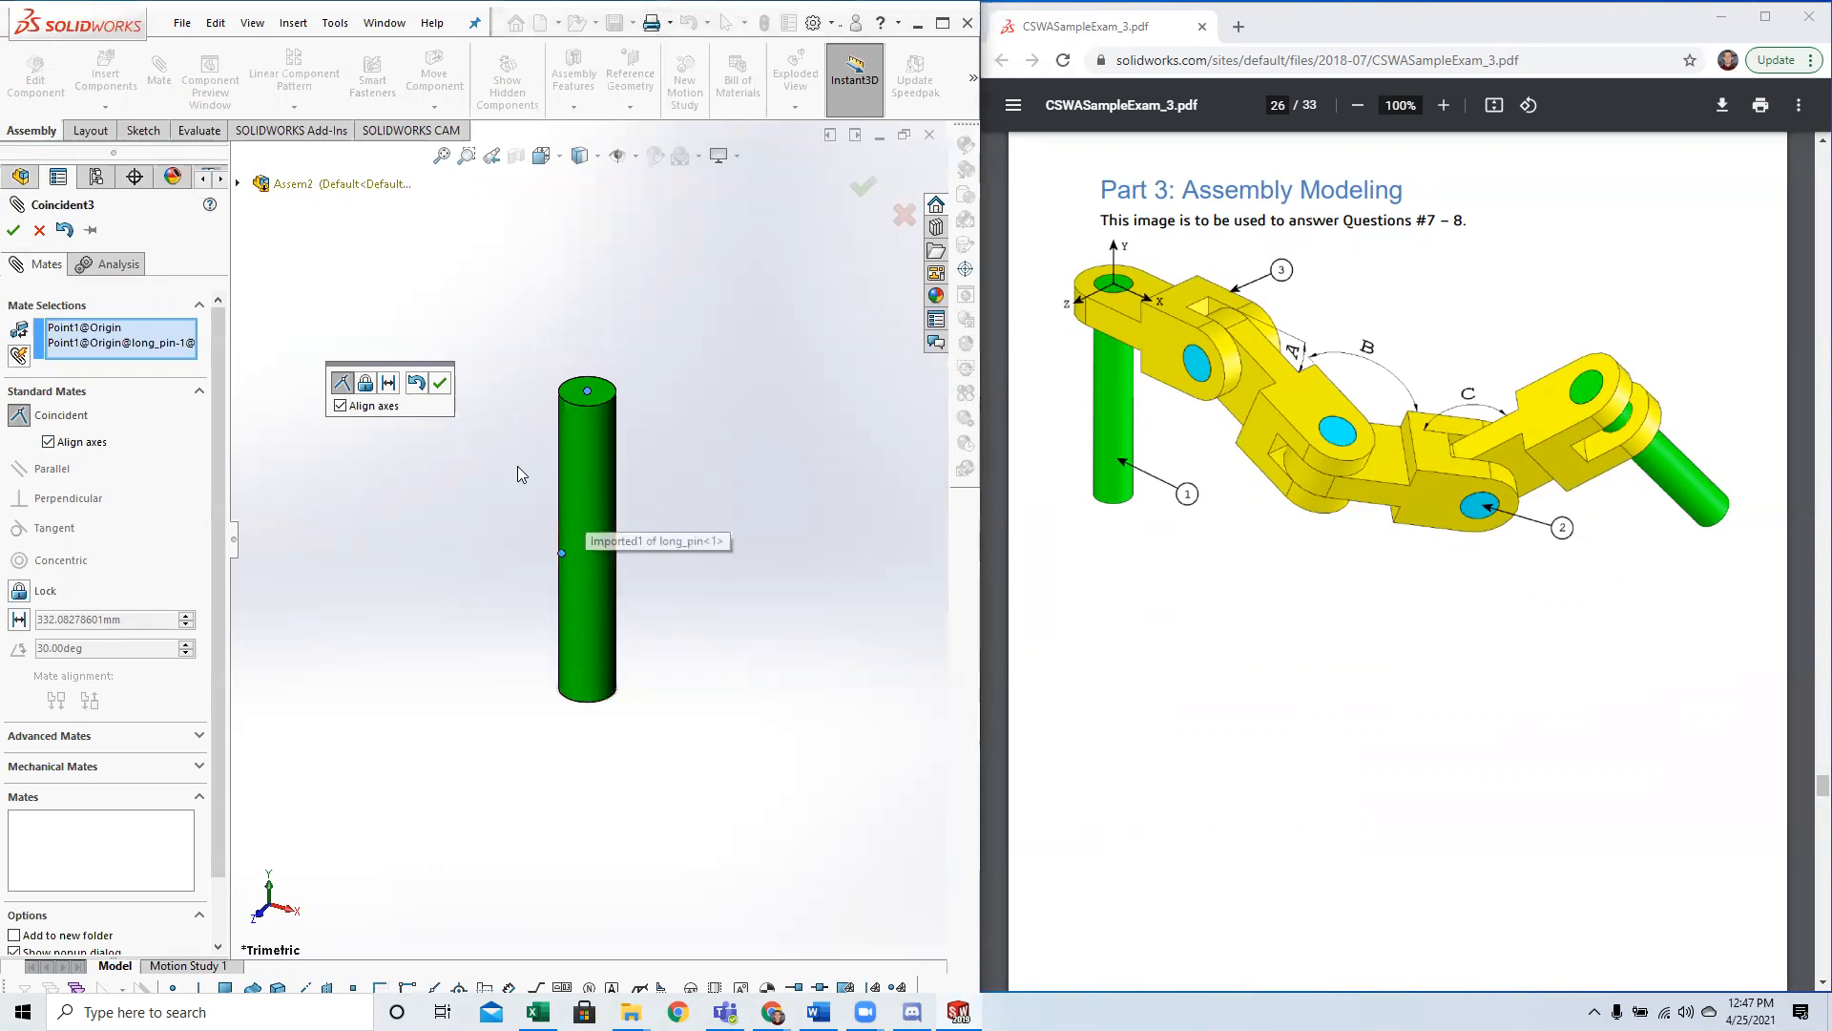
pyautogui.press('Escape')
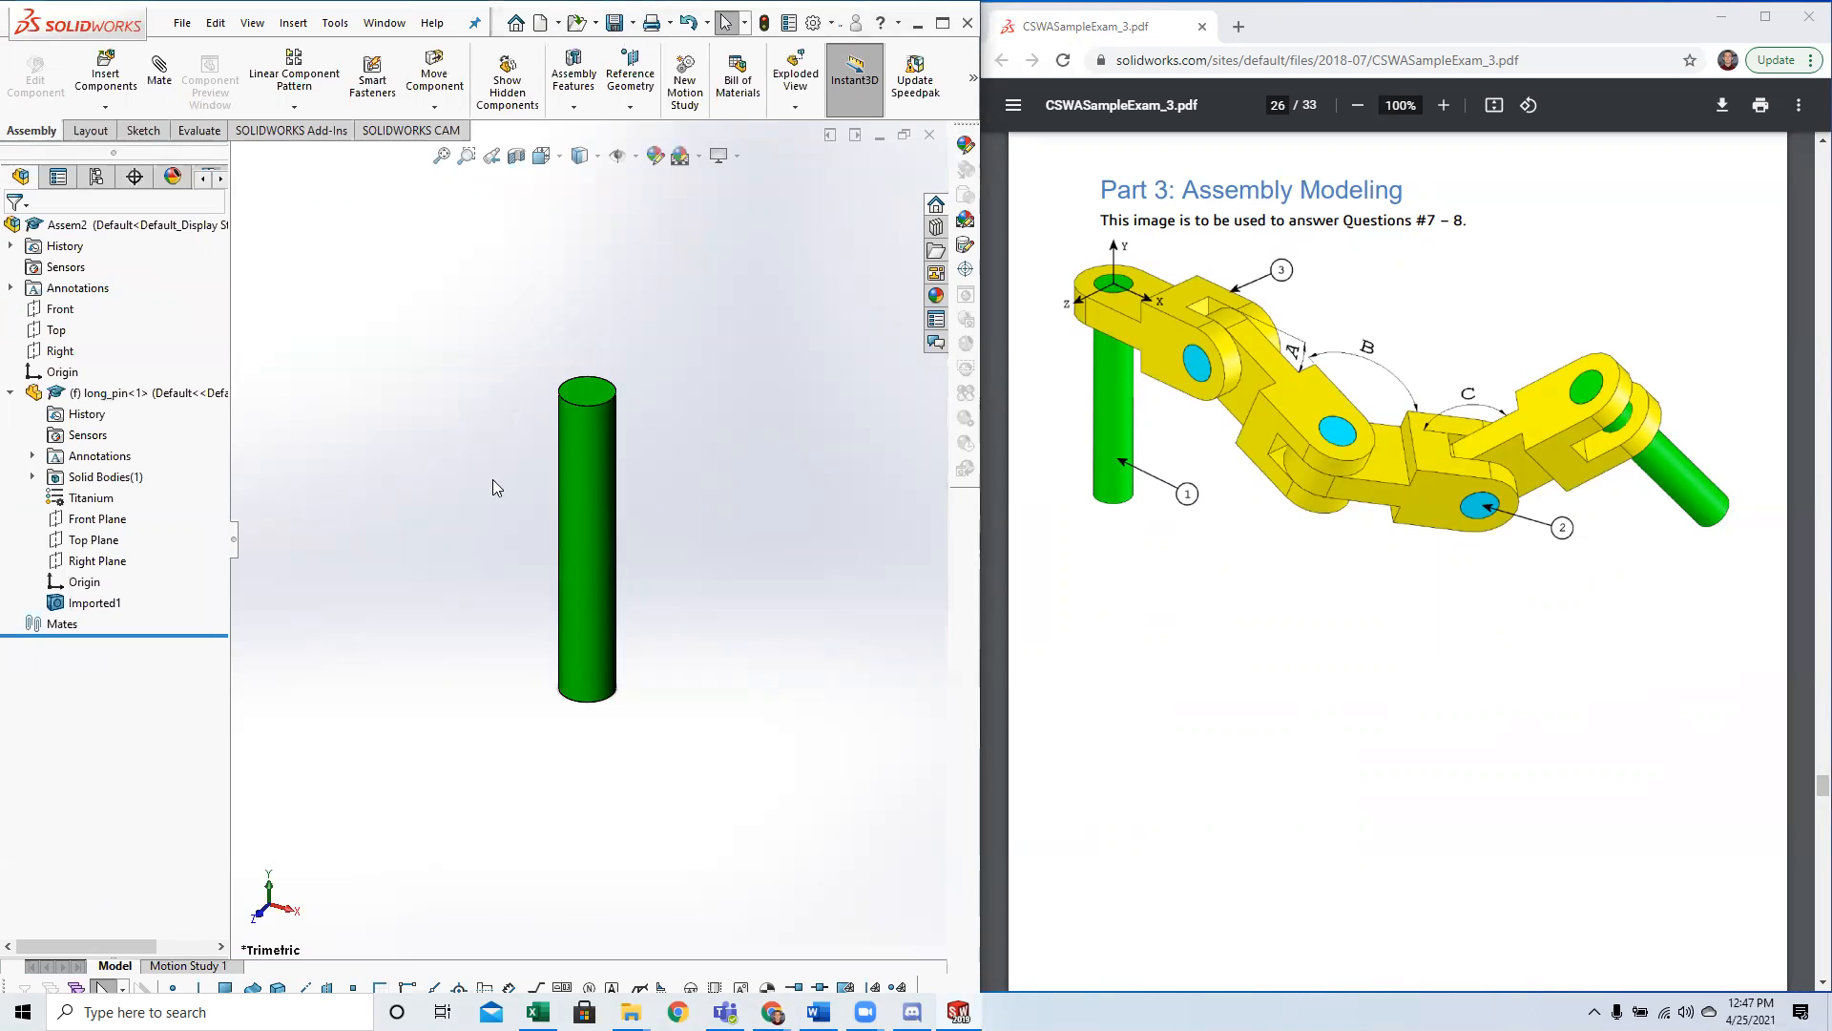
# Float the fixed long pin and move it freely away from the assembly origin.
pyautogui.click(575, 465)
pyautogui.rightClick(592, 454)
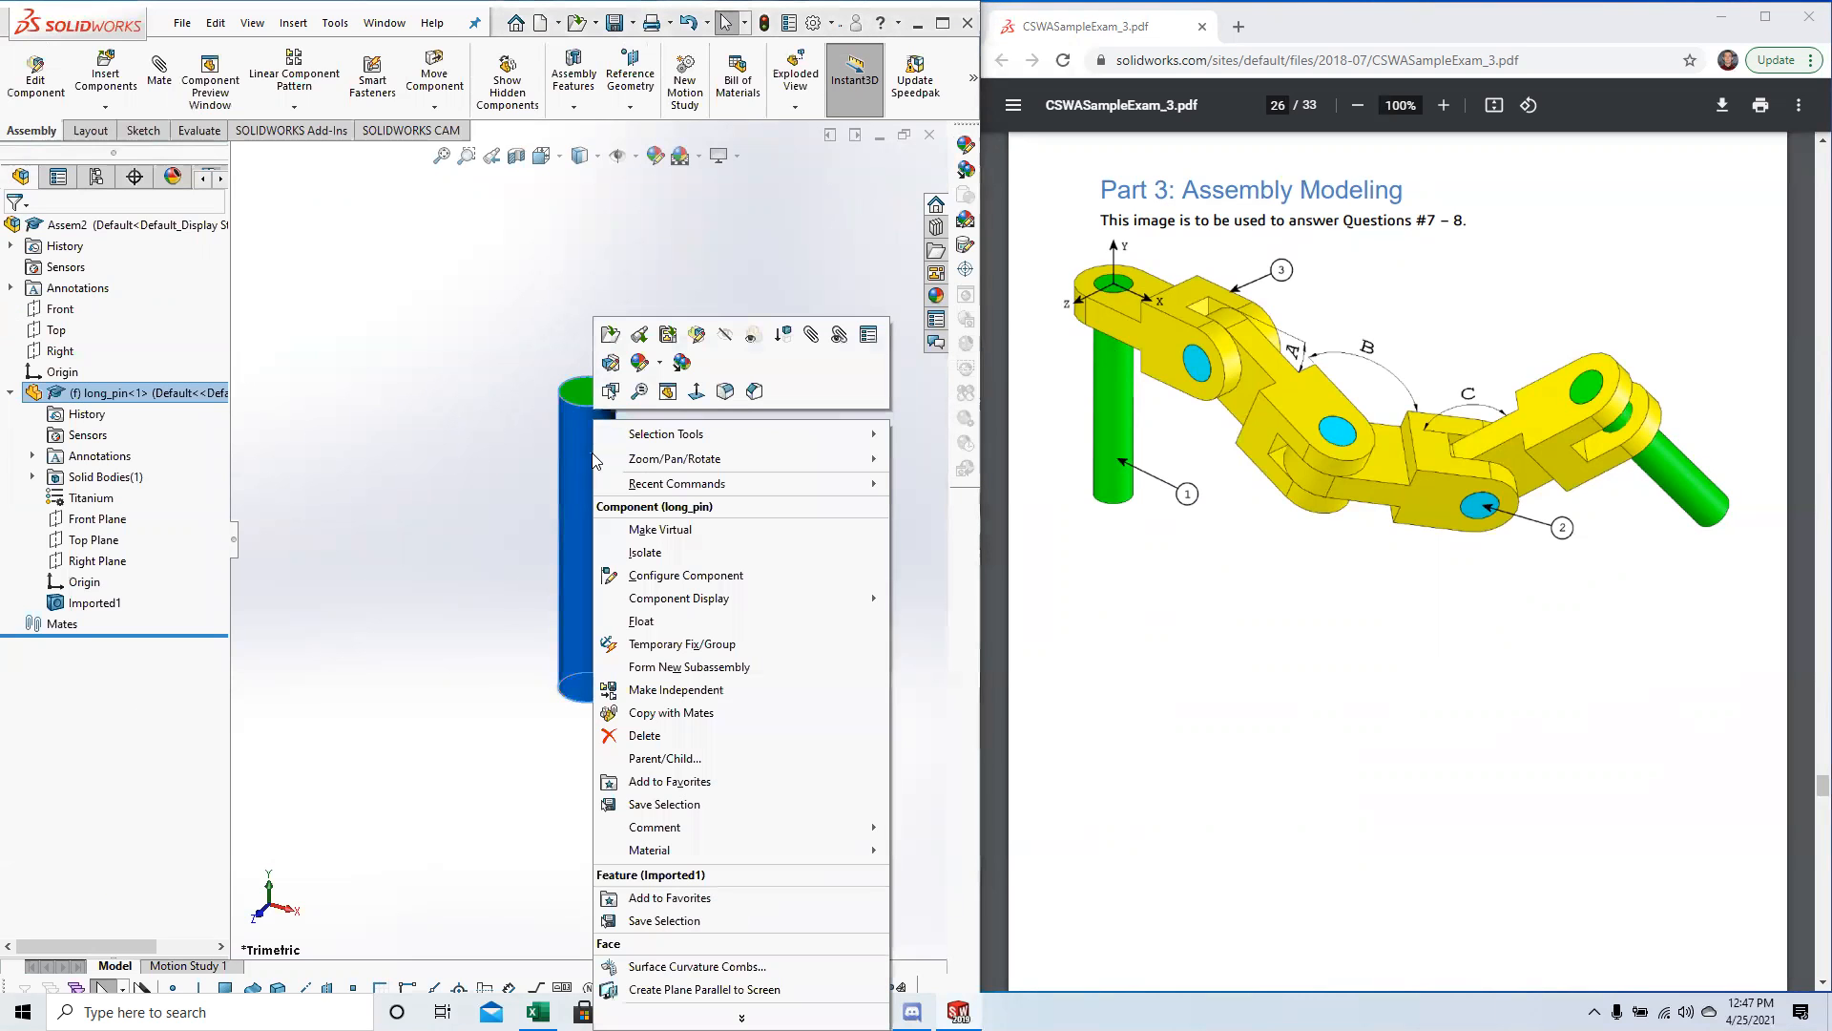
pyautogui.click(667, 621)
pyautogui.moveTo(622, 487); pyautogui.dragTo(540, 511)
pyautogui.click(527, 532)
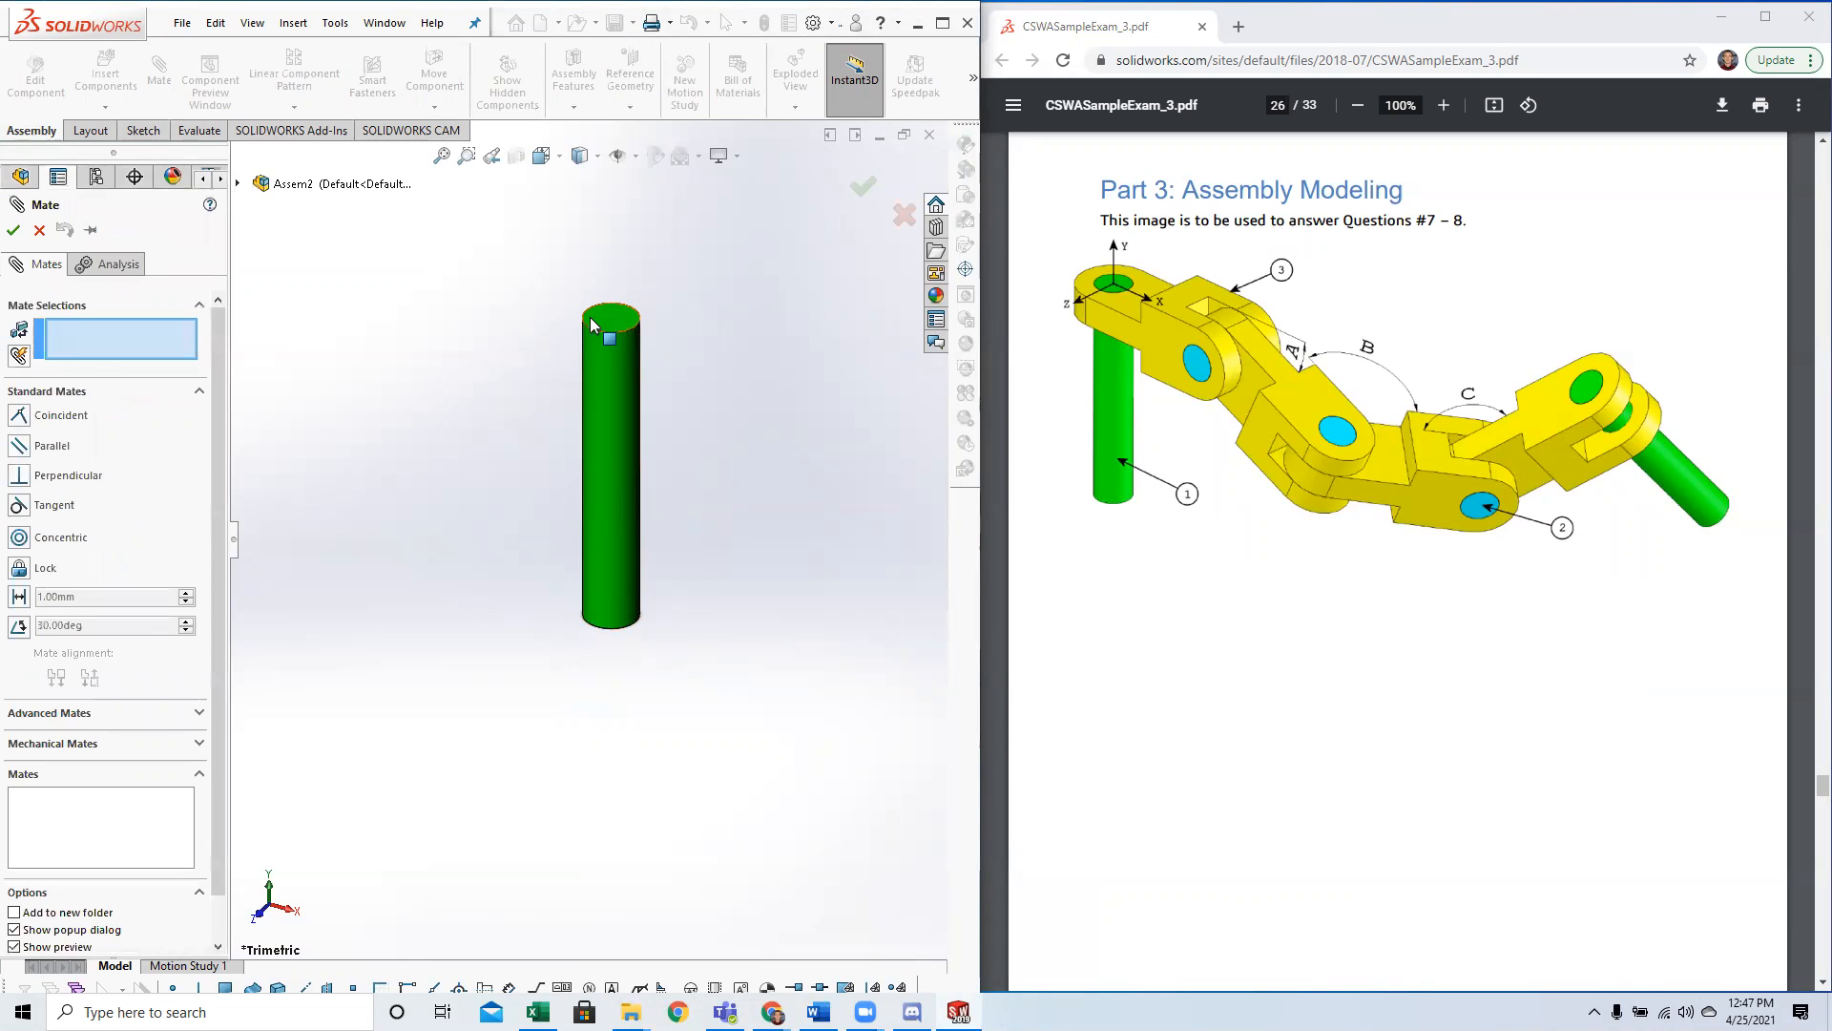
# Mate the long pin's origin coincident with the assembly origin, with Align axes enabled.
pyautogui.click(239, 185)
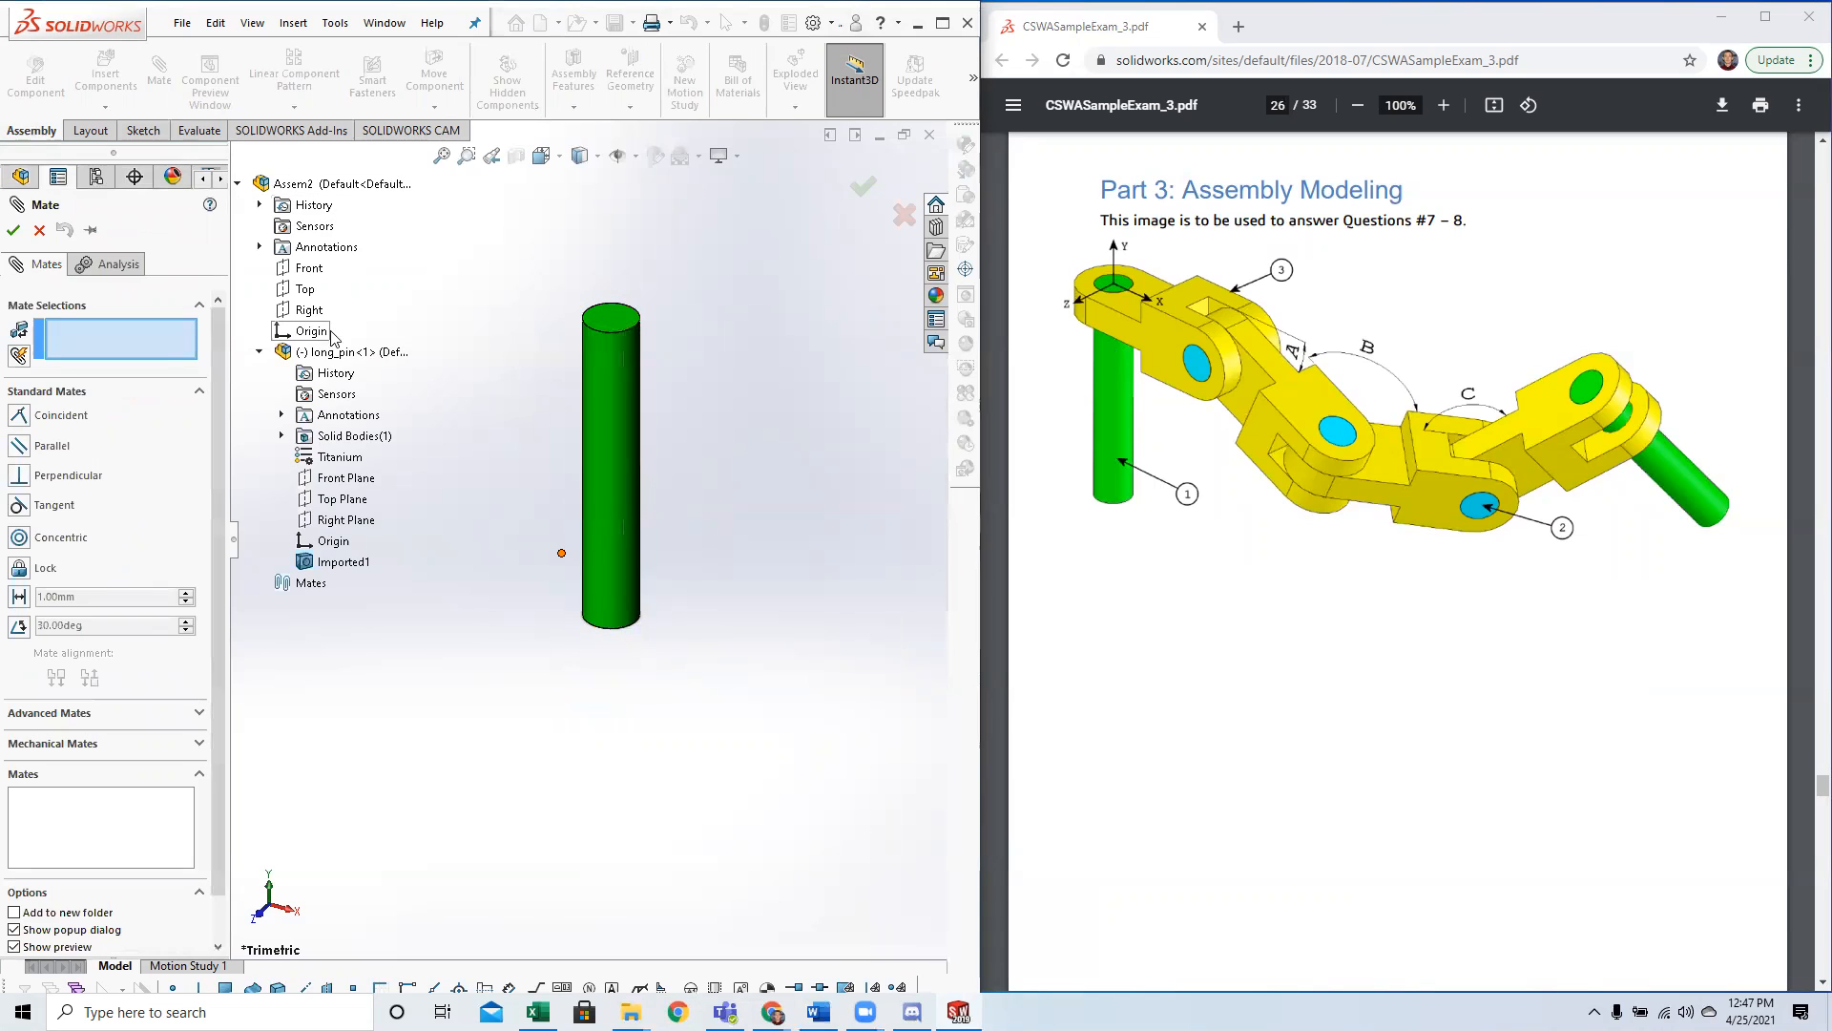
pyautogui.click(318, 334)
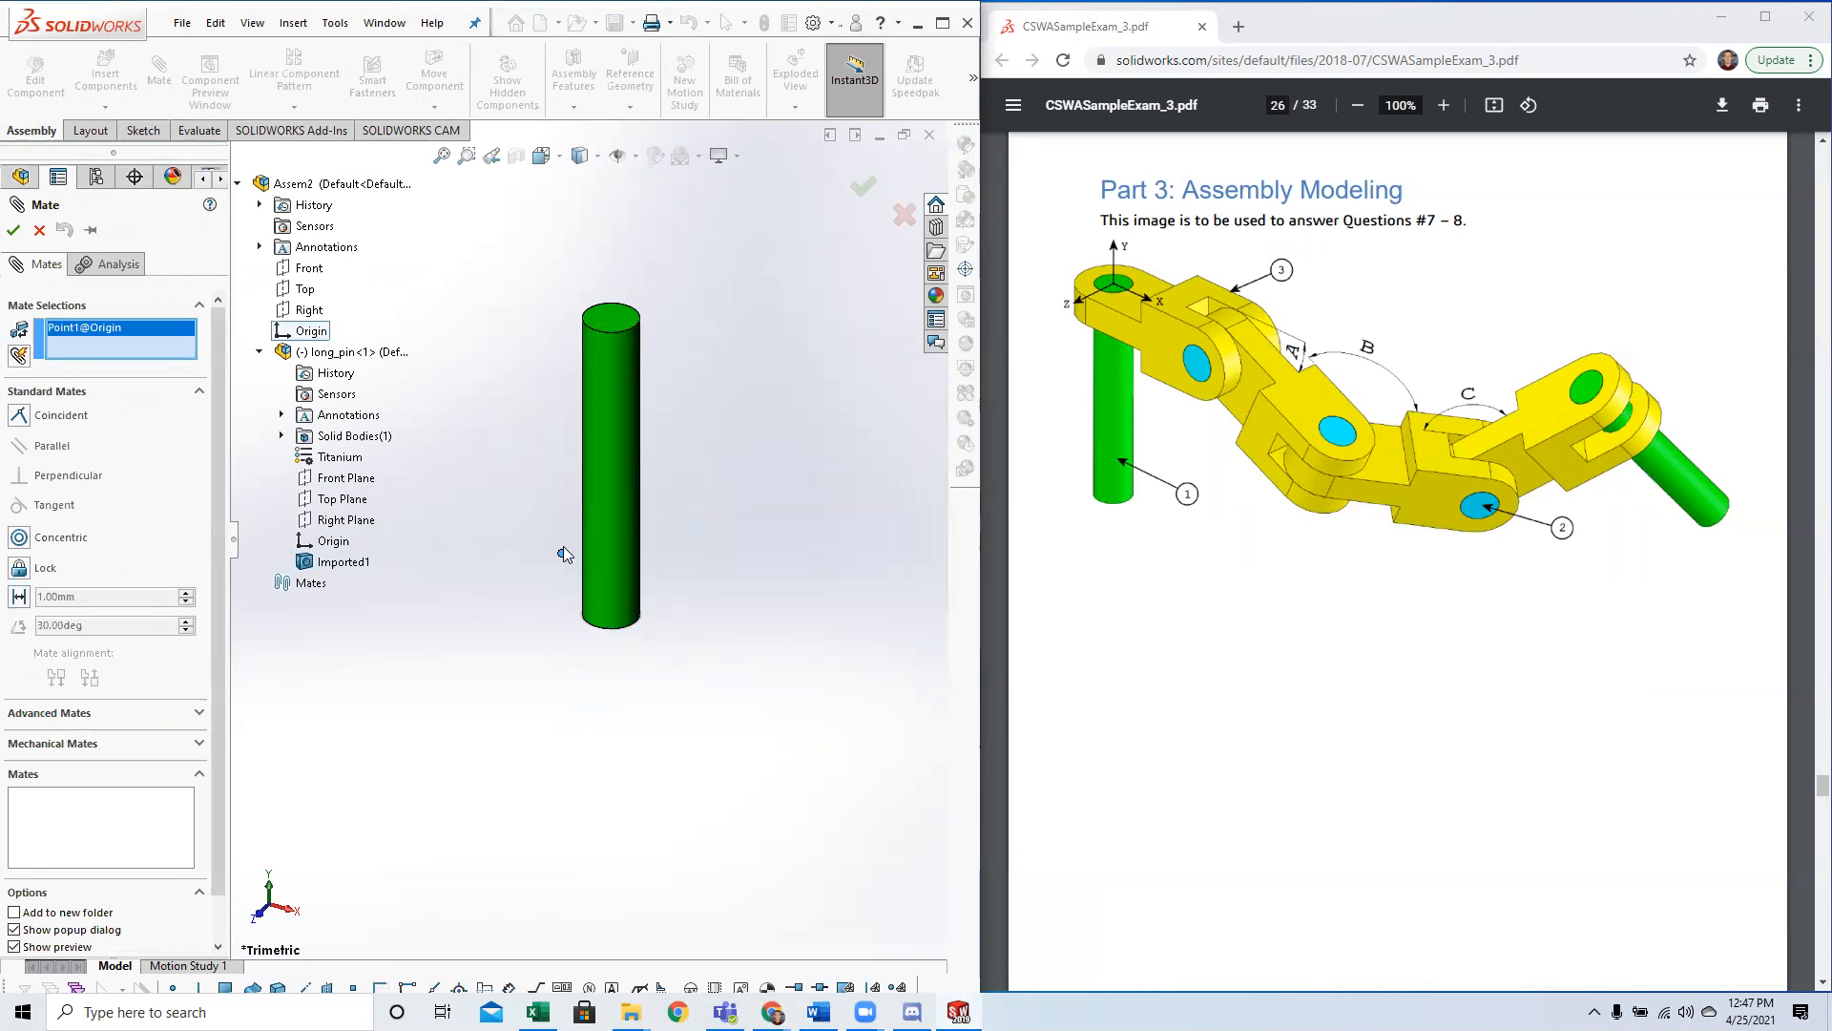
pyautogui.click(312, 542)
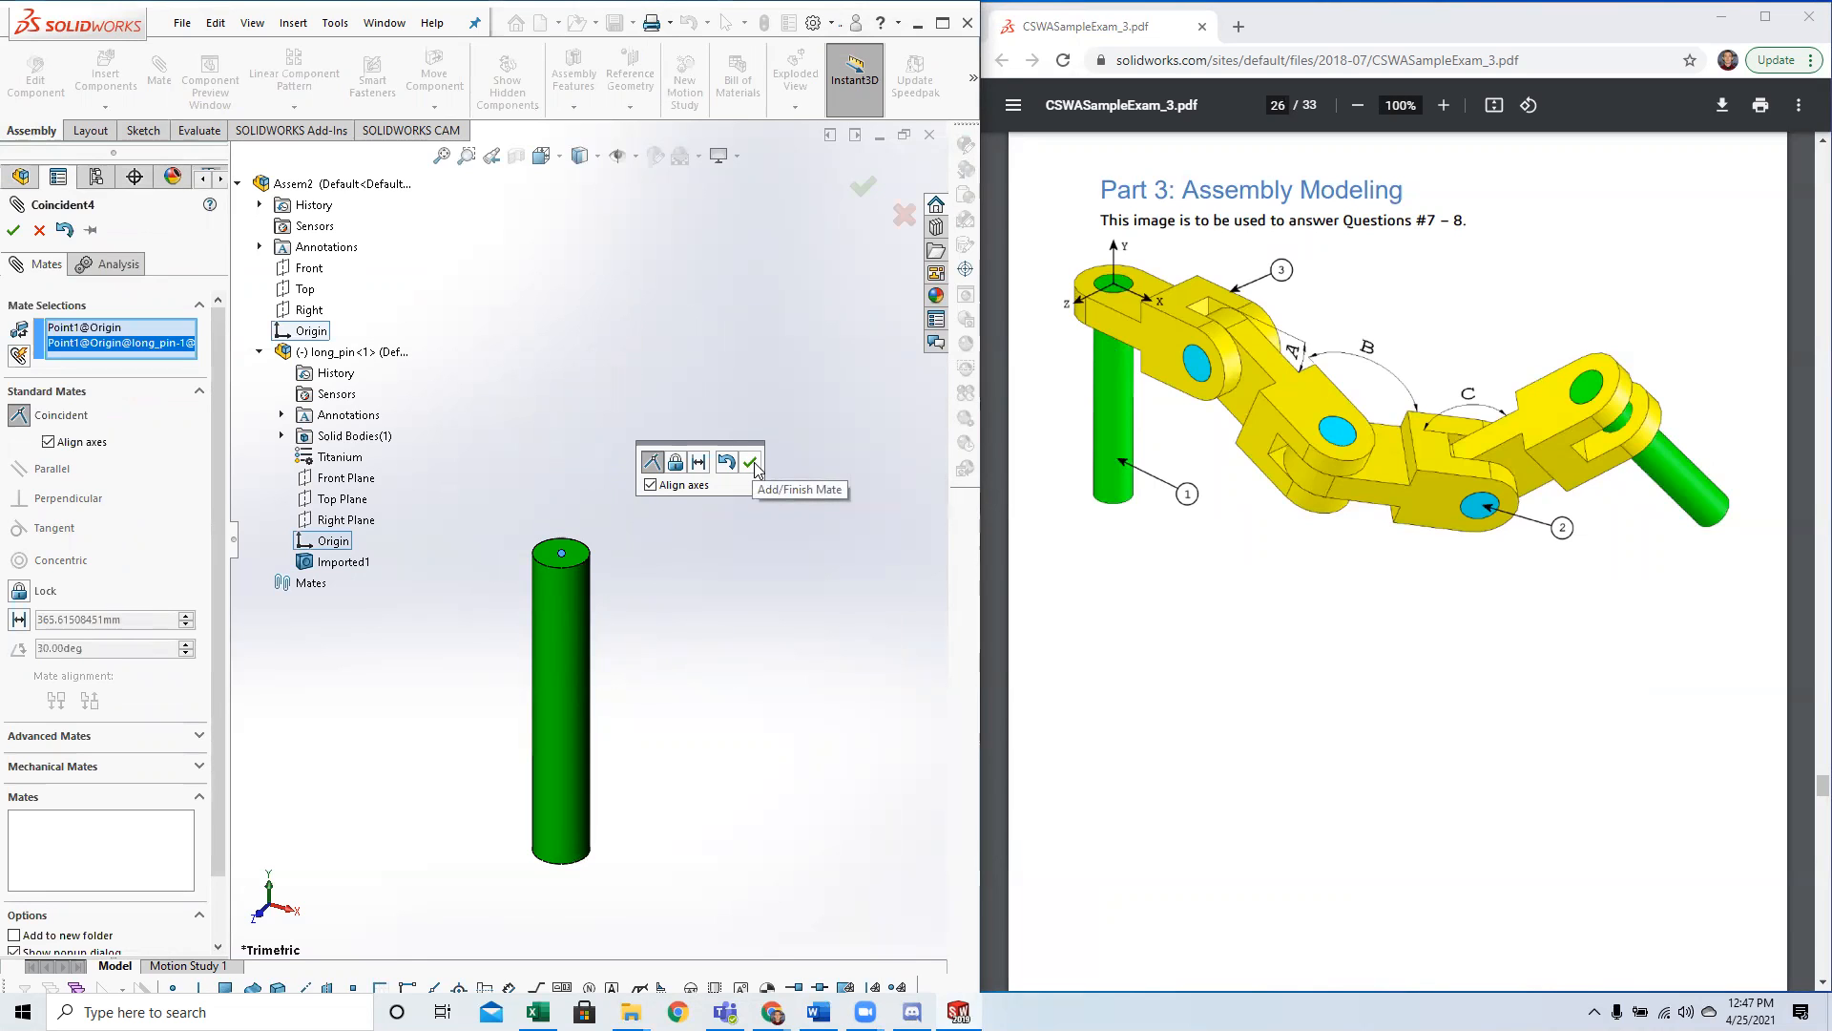
pyautogui.click(752, 463)
# Fix the long pin in place at the assembly origin and test whether it can still be moved.
pyautogui.rightClick(570, 626)
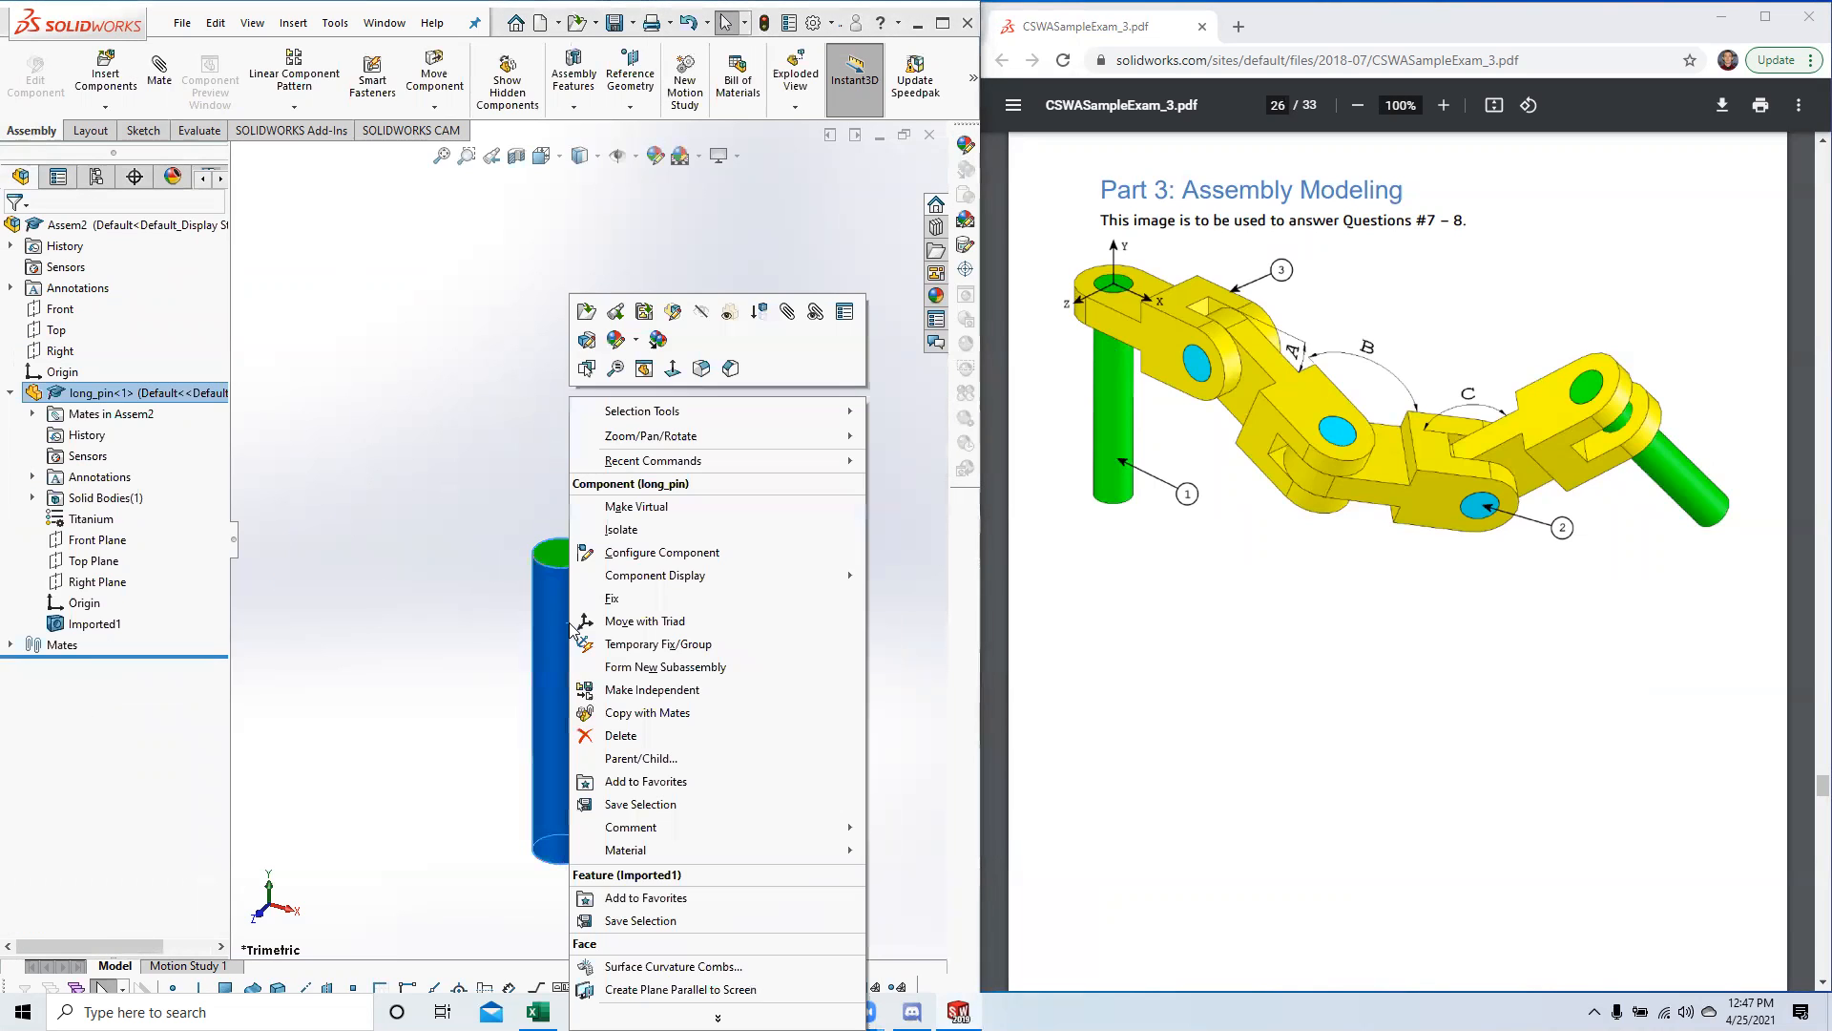
pyautogui.click(546, 599)
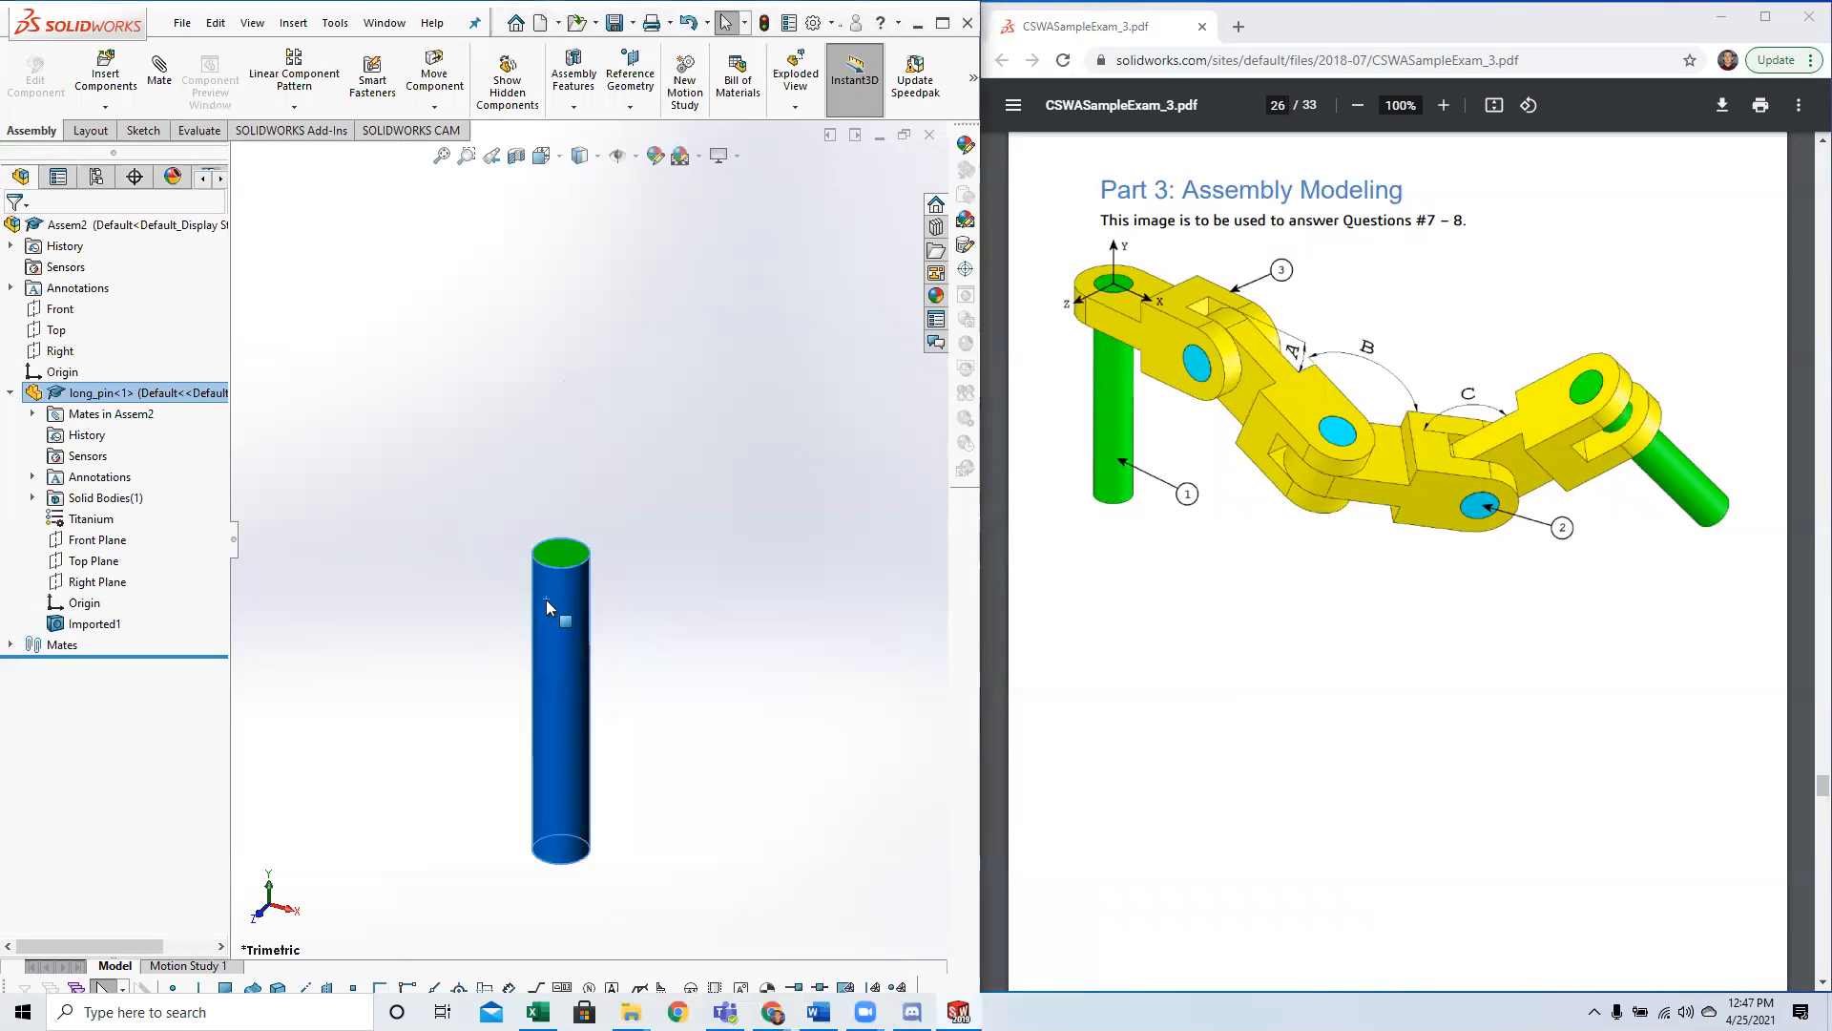
pyautogui.rightClick(547, 602)
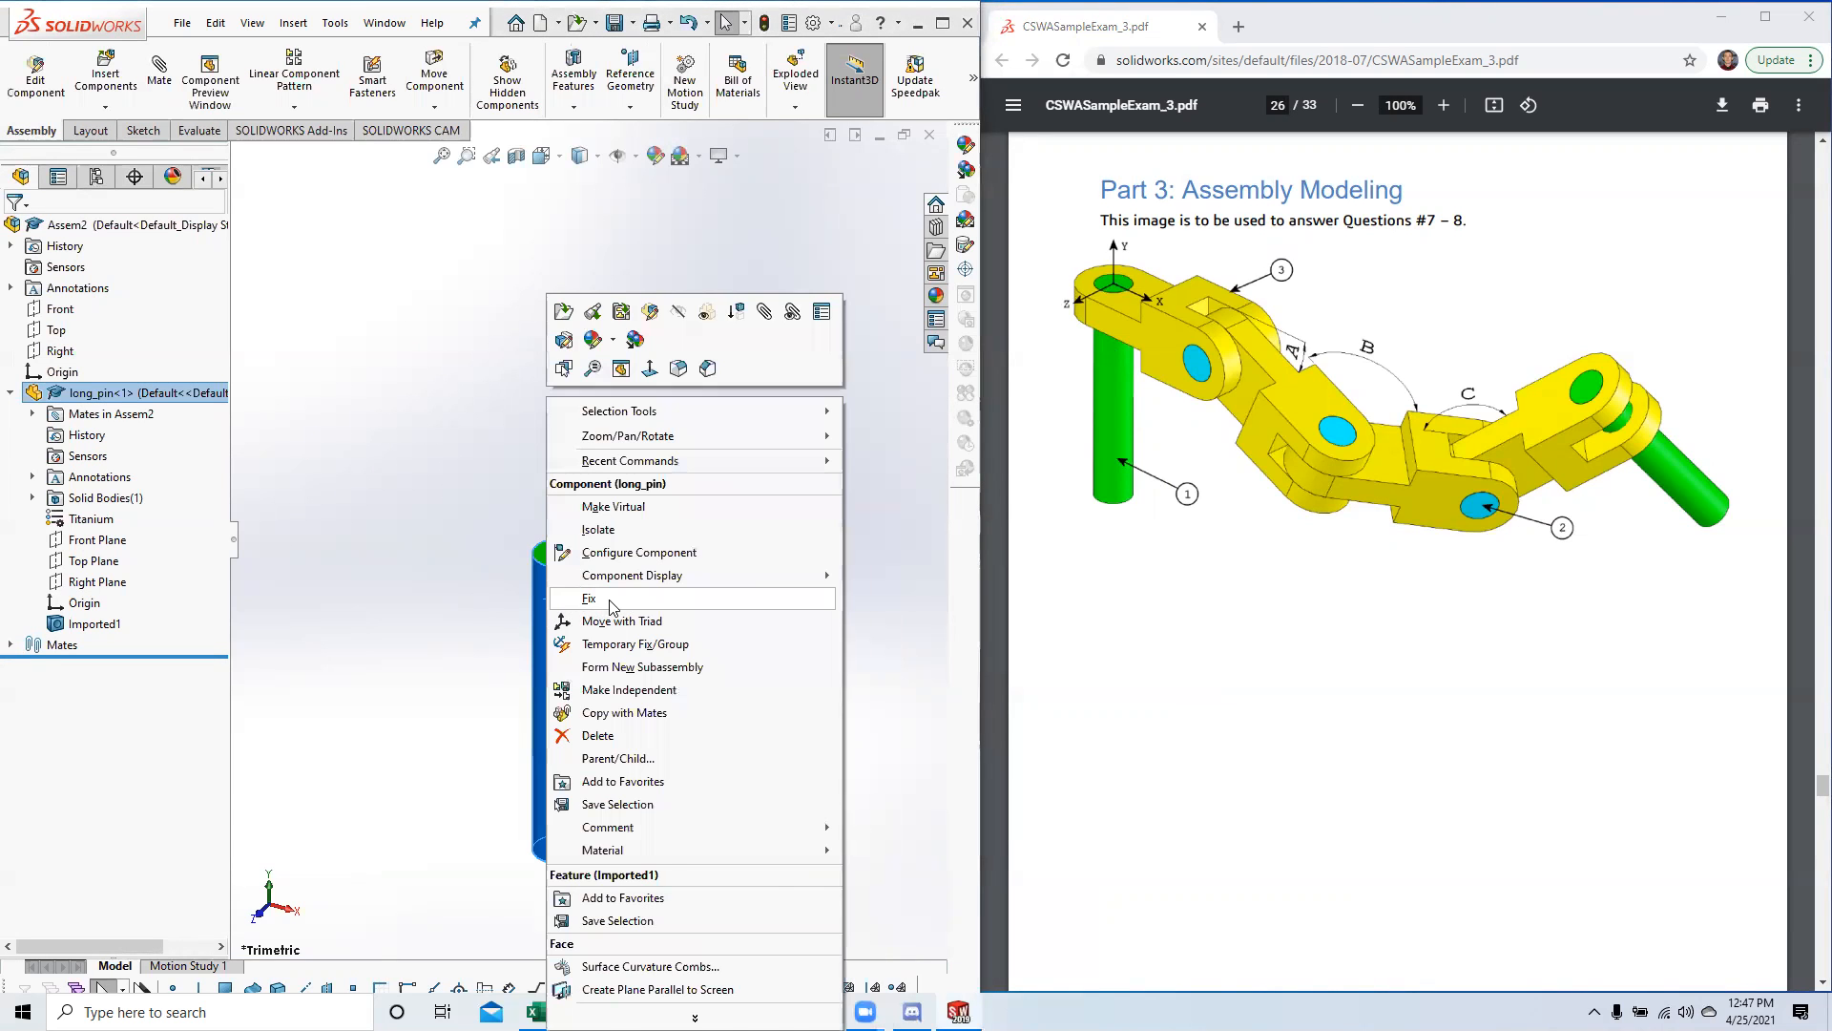
pyautogui.click(609, 600)
pyautogui.moveTo(578, 593); pyautogui.dragTo(546, 531)
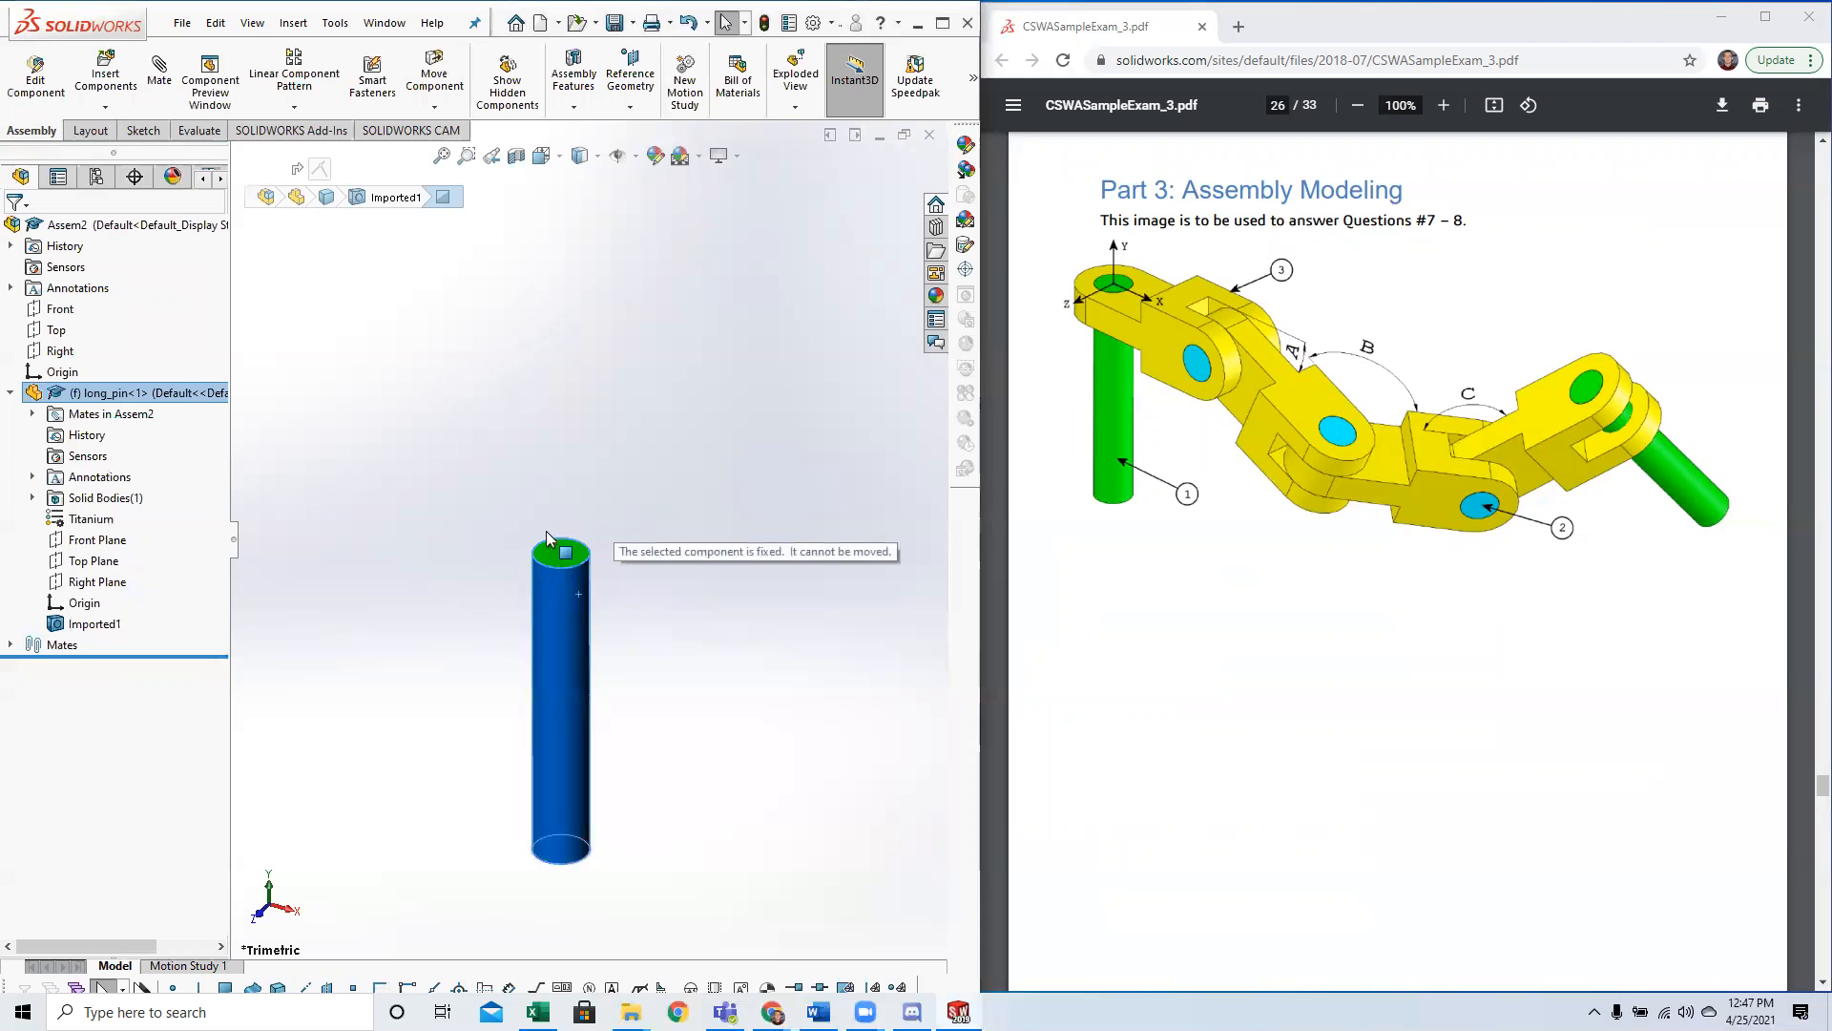
pyautogui.click(588, 452)
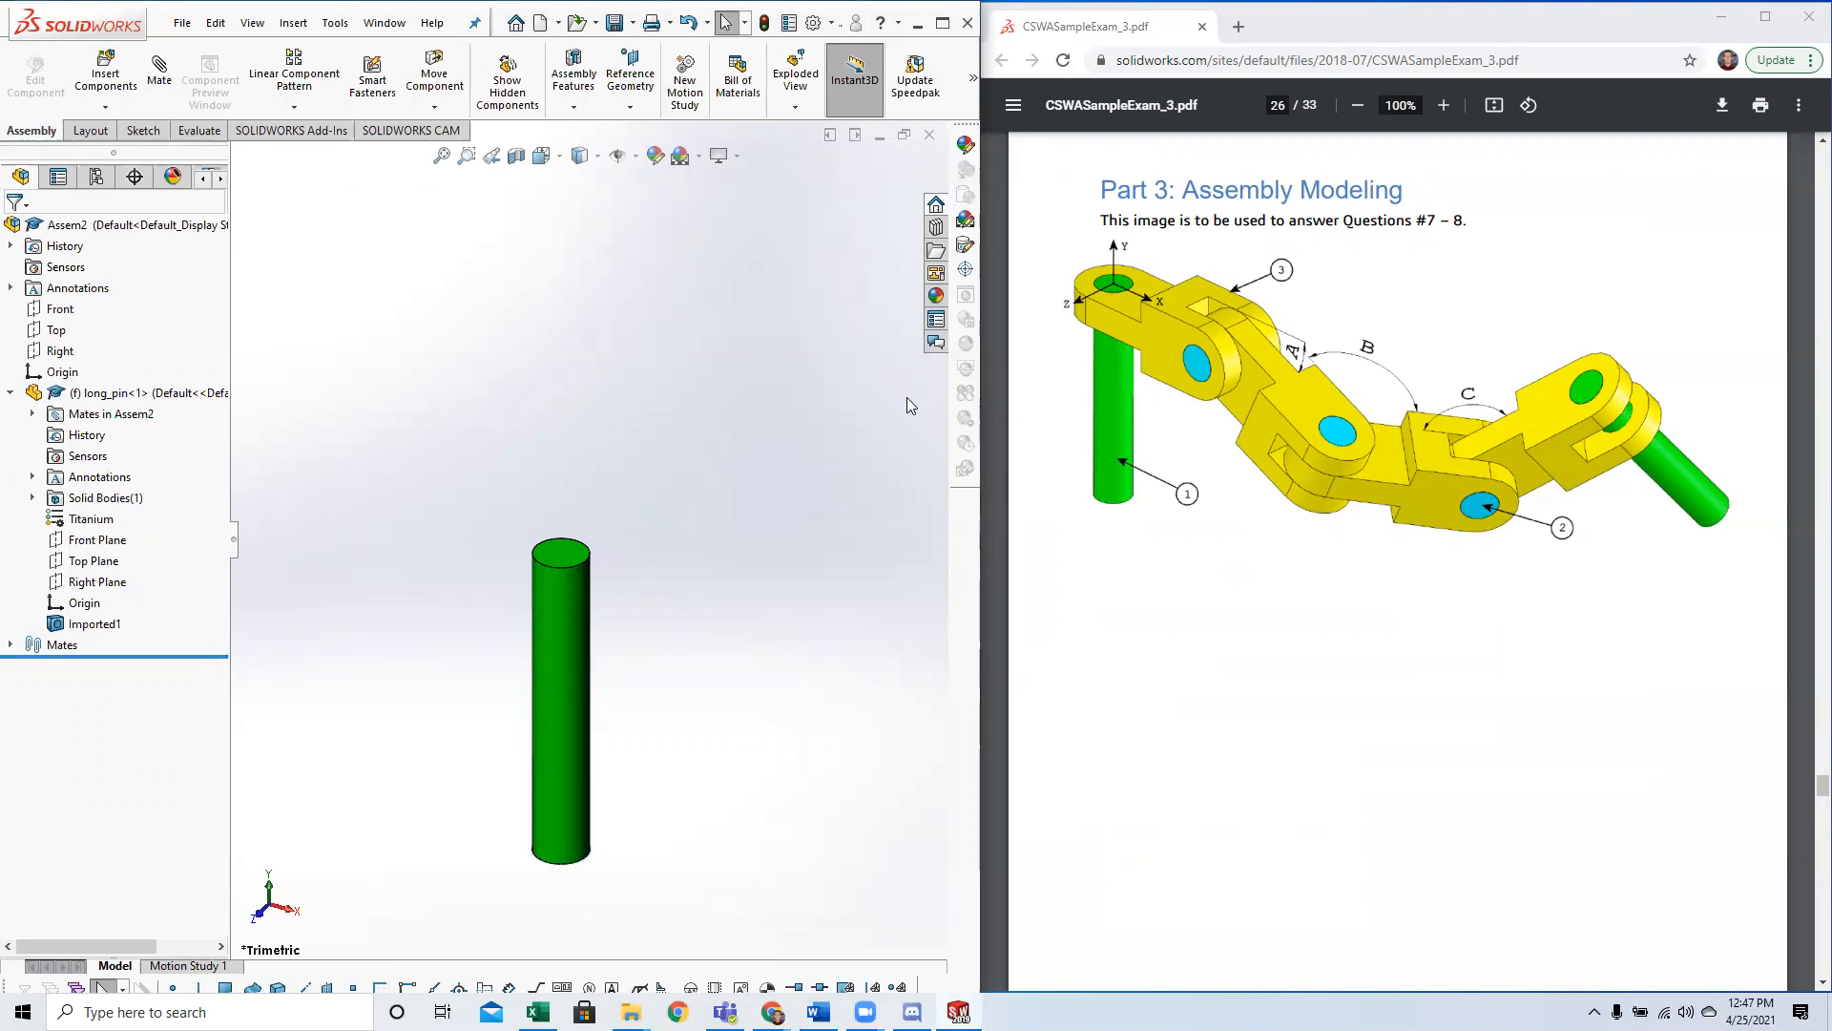
# Check the long pin's origin location, and review the Question 7 conditions and the chain link assembly image.
pyautogui.click(84, 603)
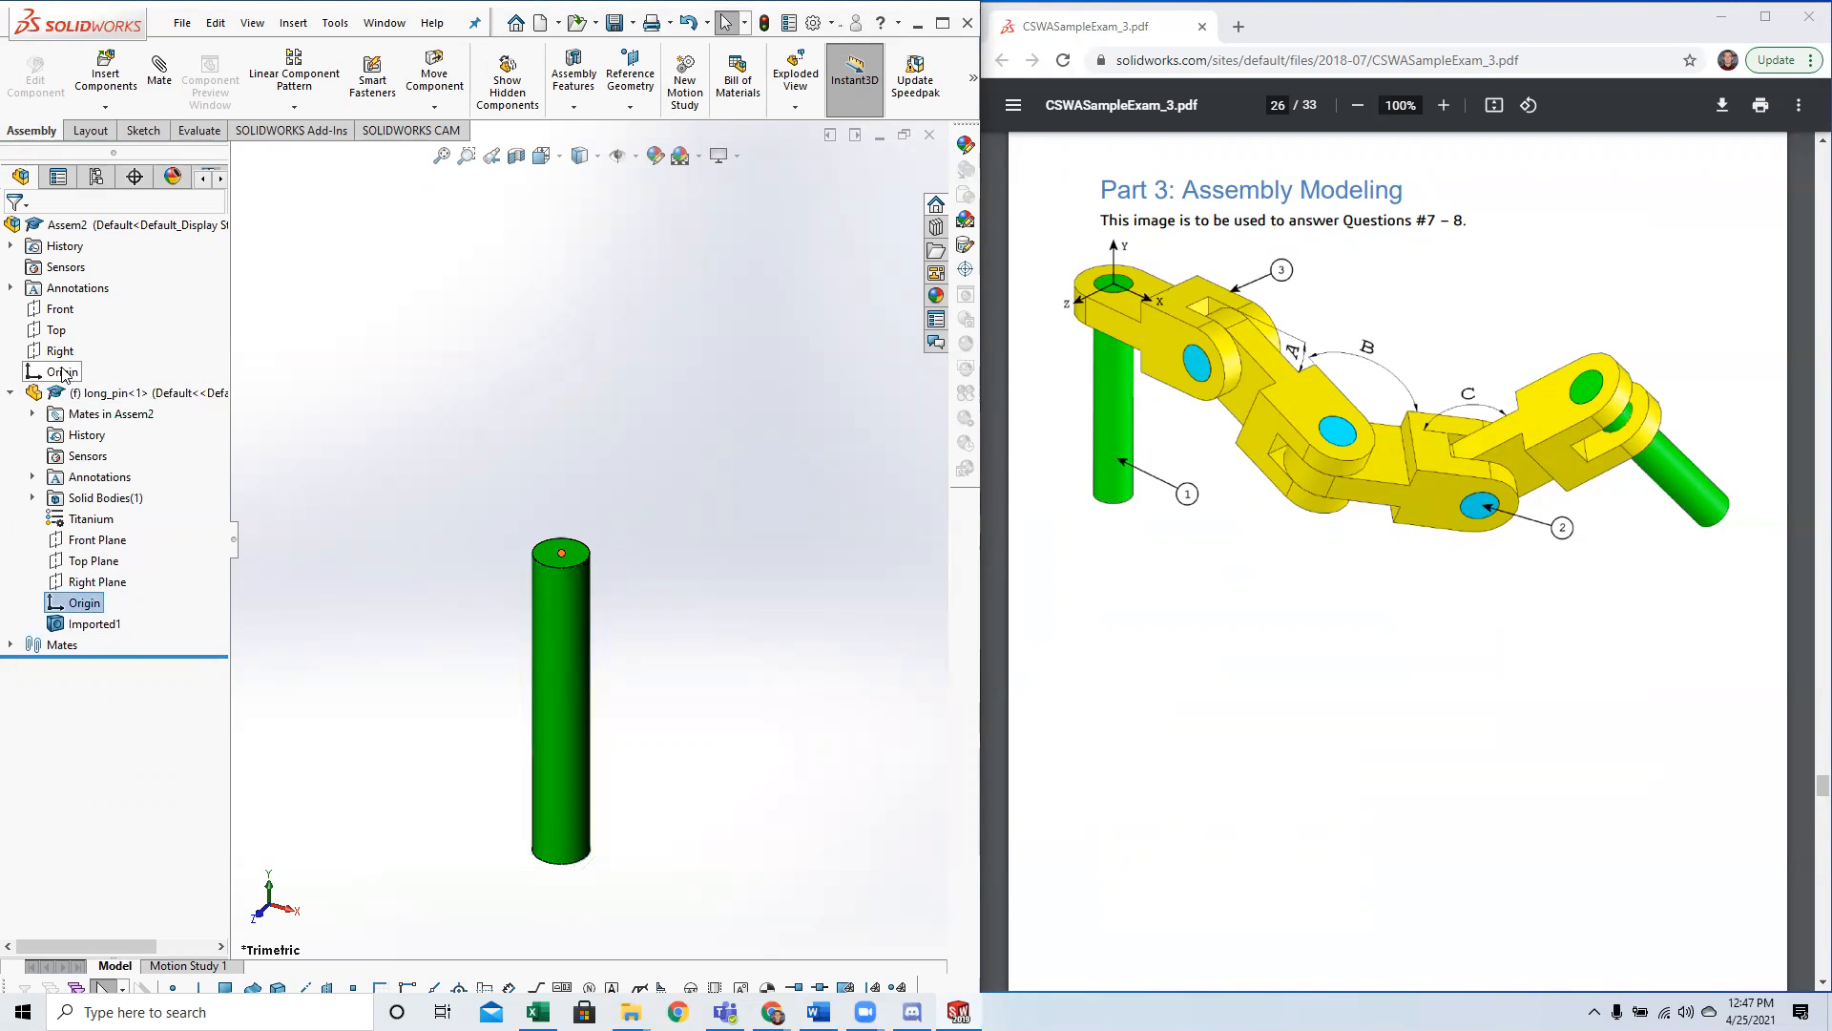
pyautogui.click(459, 389)
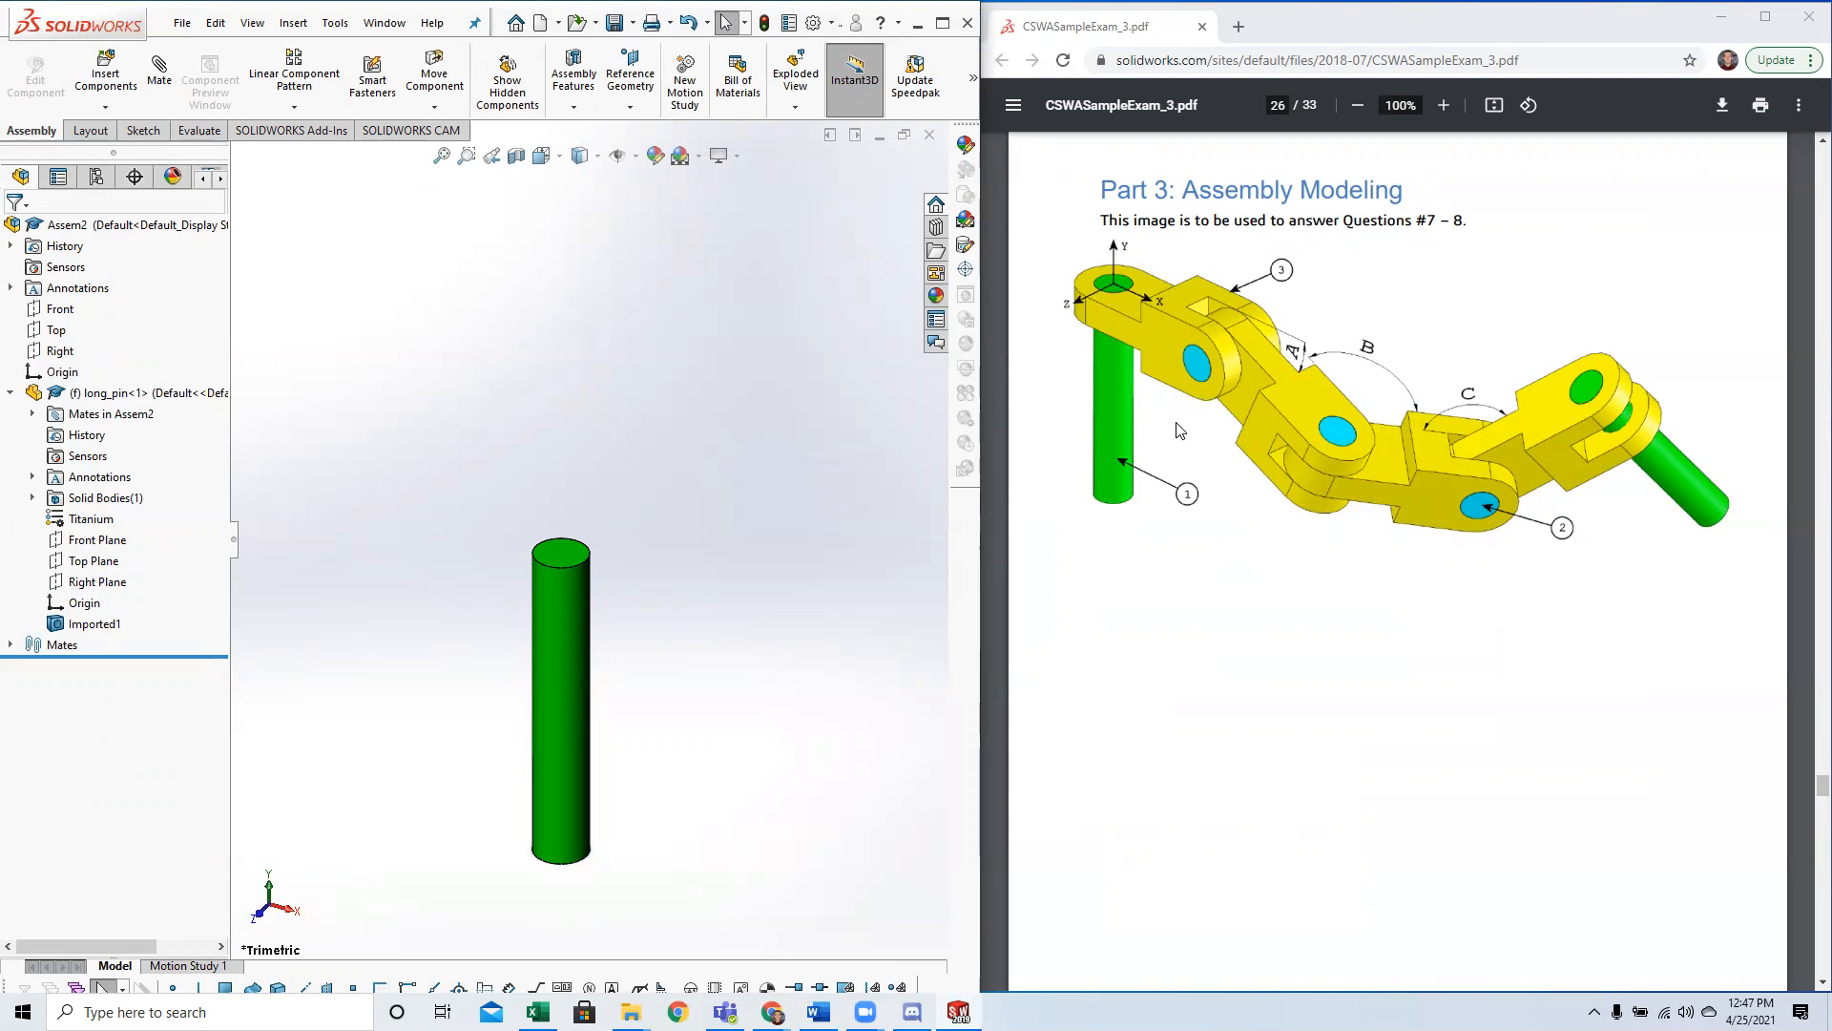
pyautogui.scroll(-8, 1180, 431)
pyautogui.keyDown('ctrl'); pyautogui.scroll(2, 1275, 515); pyautogui.keyUp('ctrl')
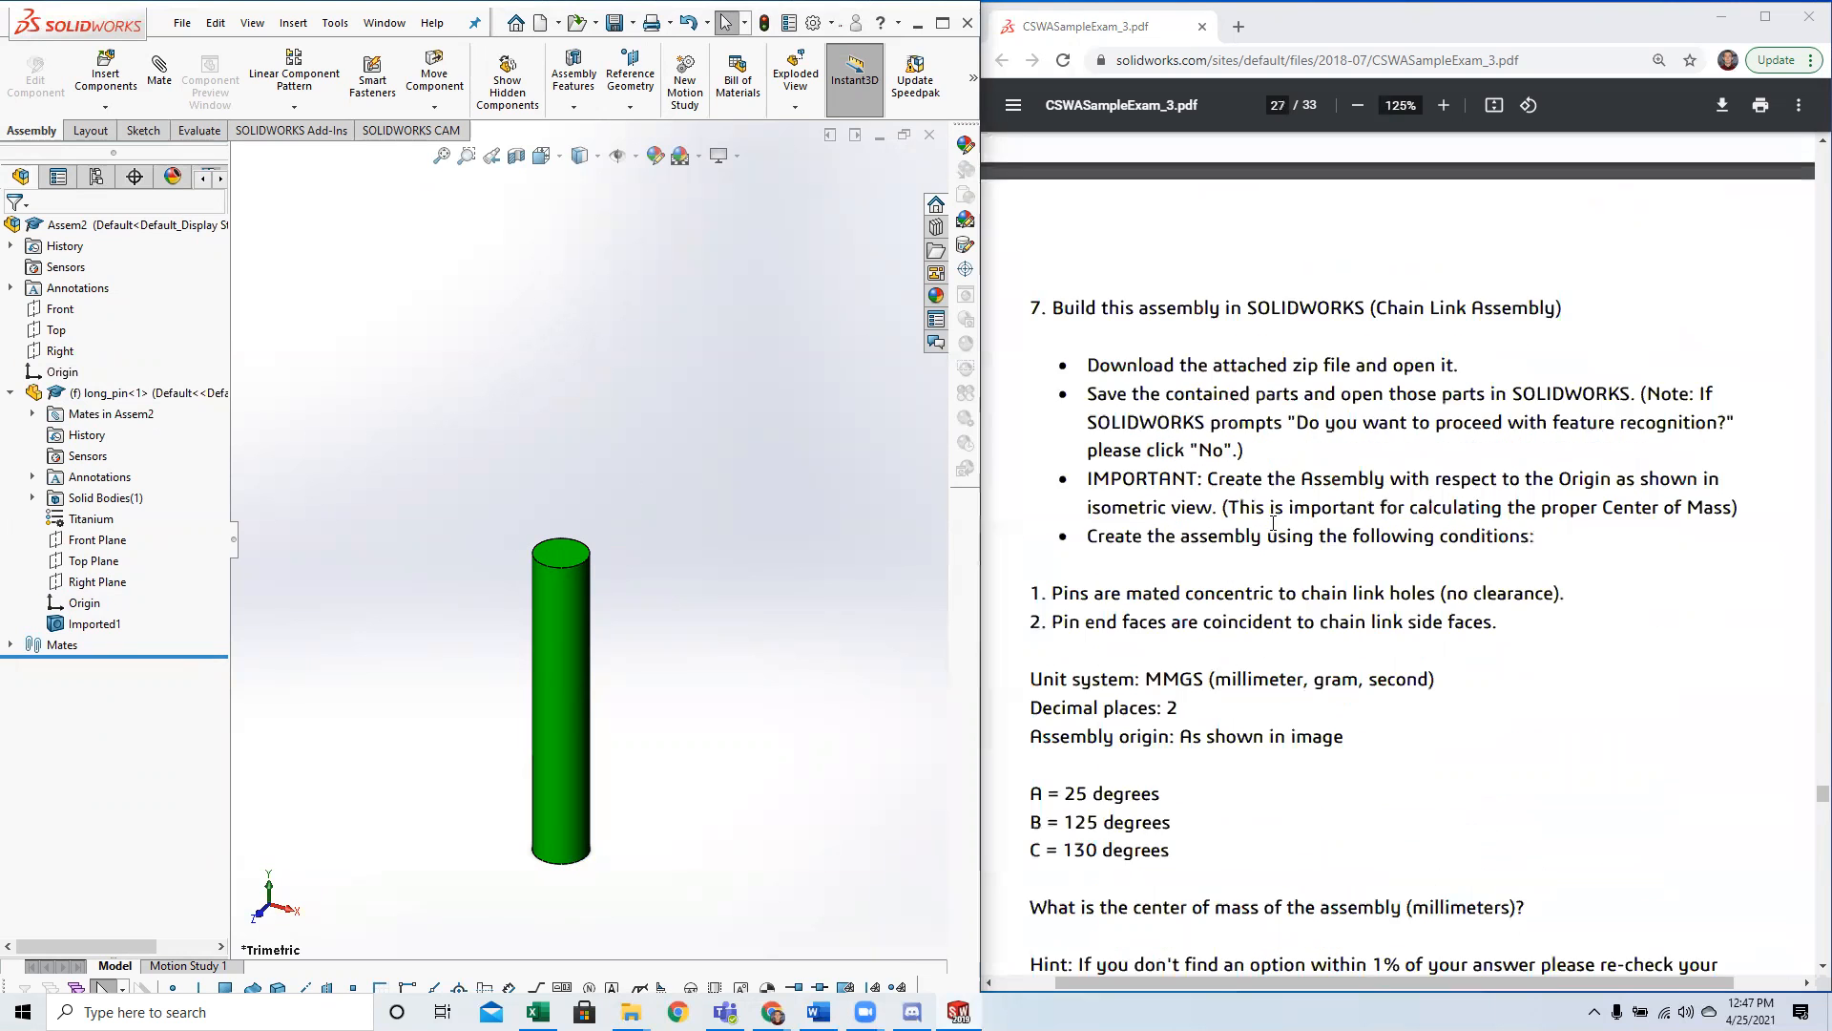
pyautogui.scroll(-2, 1239, 599)
pyautogui.scroll(10, 1198, 638)
pyautogui.keyDown('ctrl'); pyautogui.scroll(-2, 1197, 638); pyautogui.keyUp('ctrl')
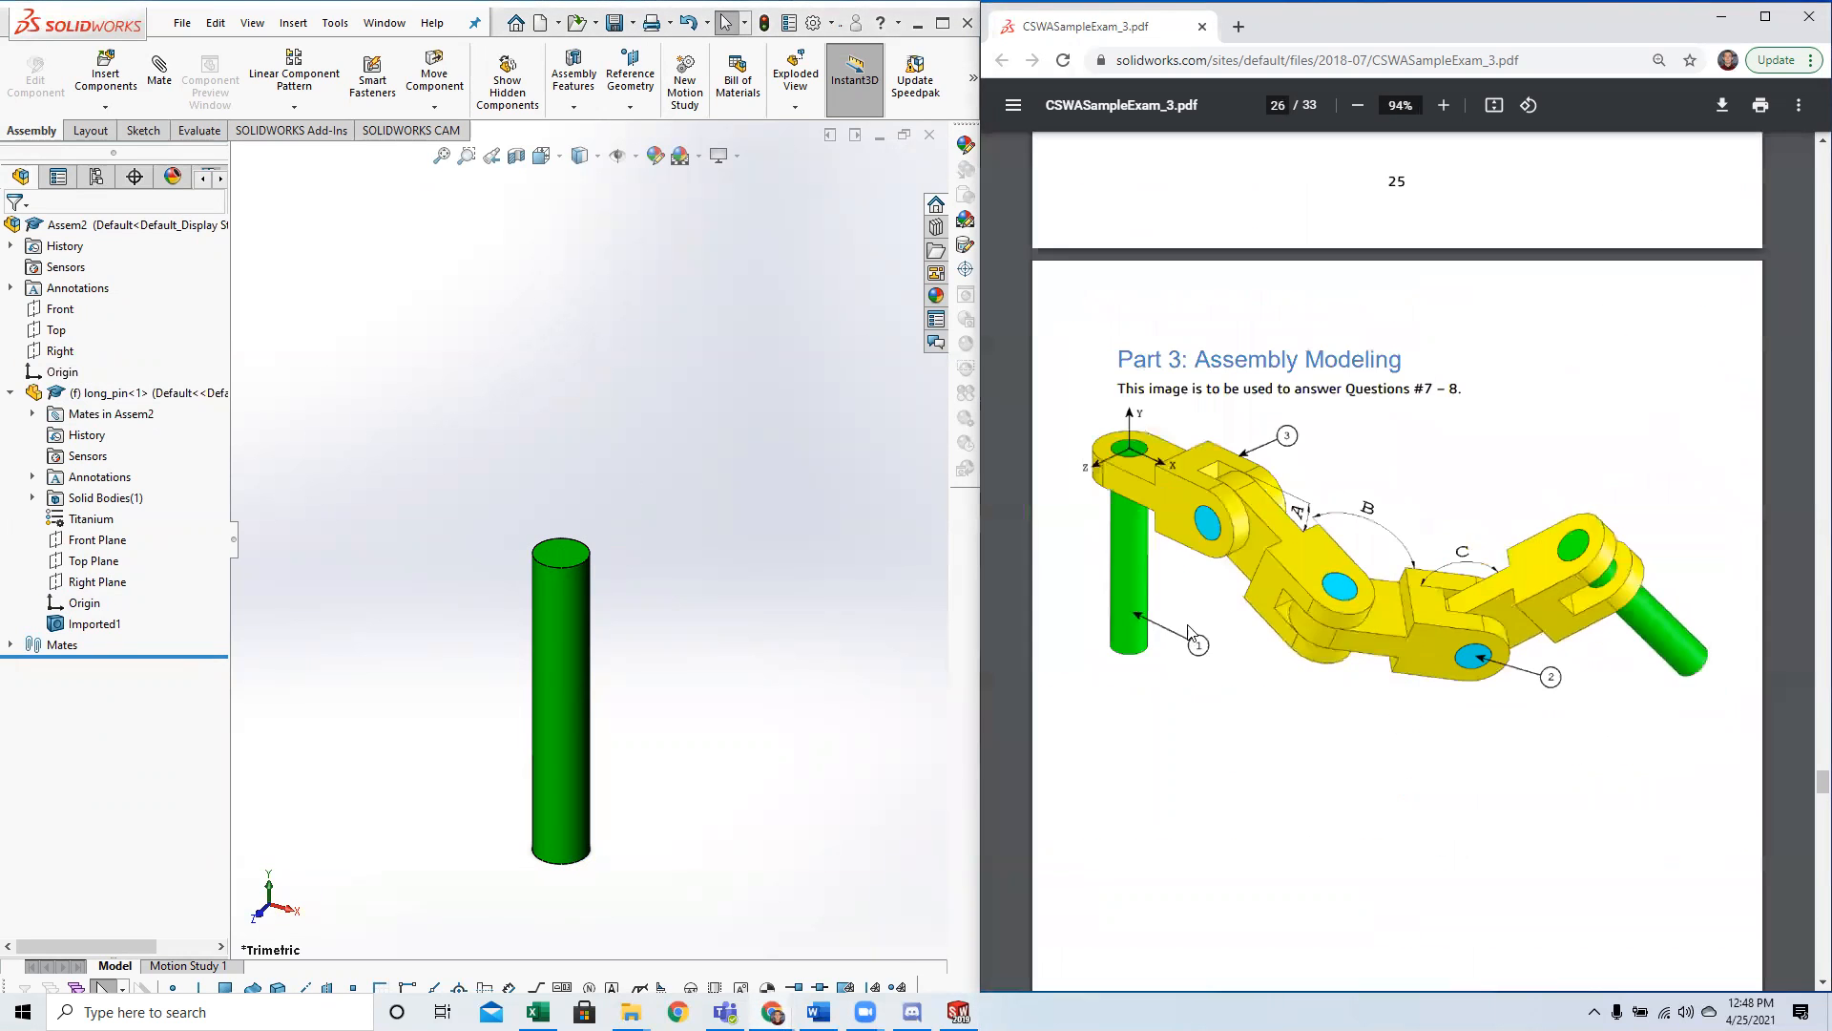
pyautogui.scroll(-1, 1205, 622)
pyautogui.keyDown('ctrl'); pyautogui.scroll(2, 1208, 614); pyautogui.keyUp('ctrl')
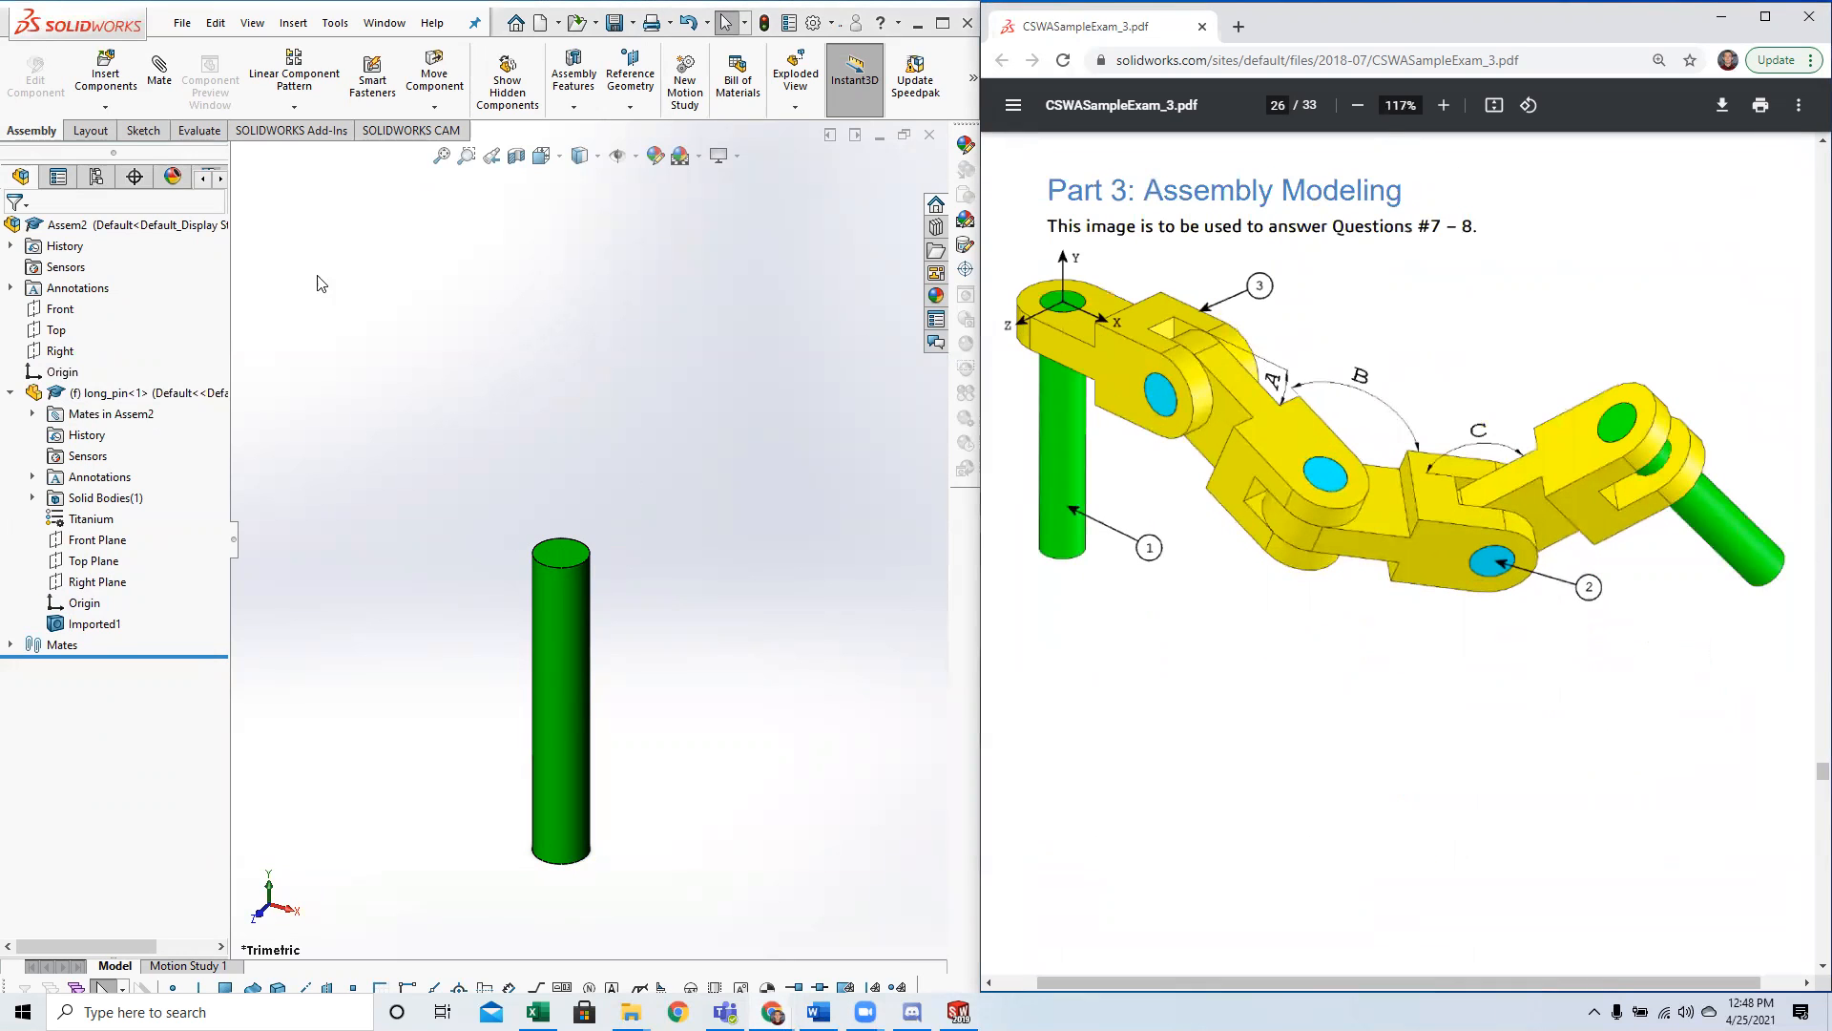
# Insert chain_link.SLDPRT beside the long pin and shift the link slightly farther away from the pin.
pyautogui.click(105, 74)
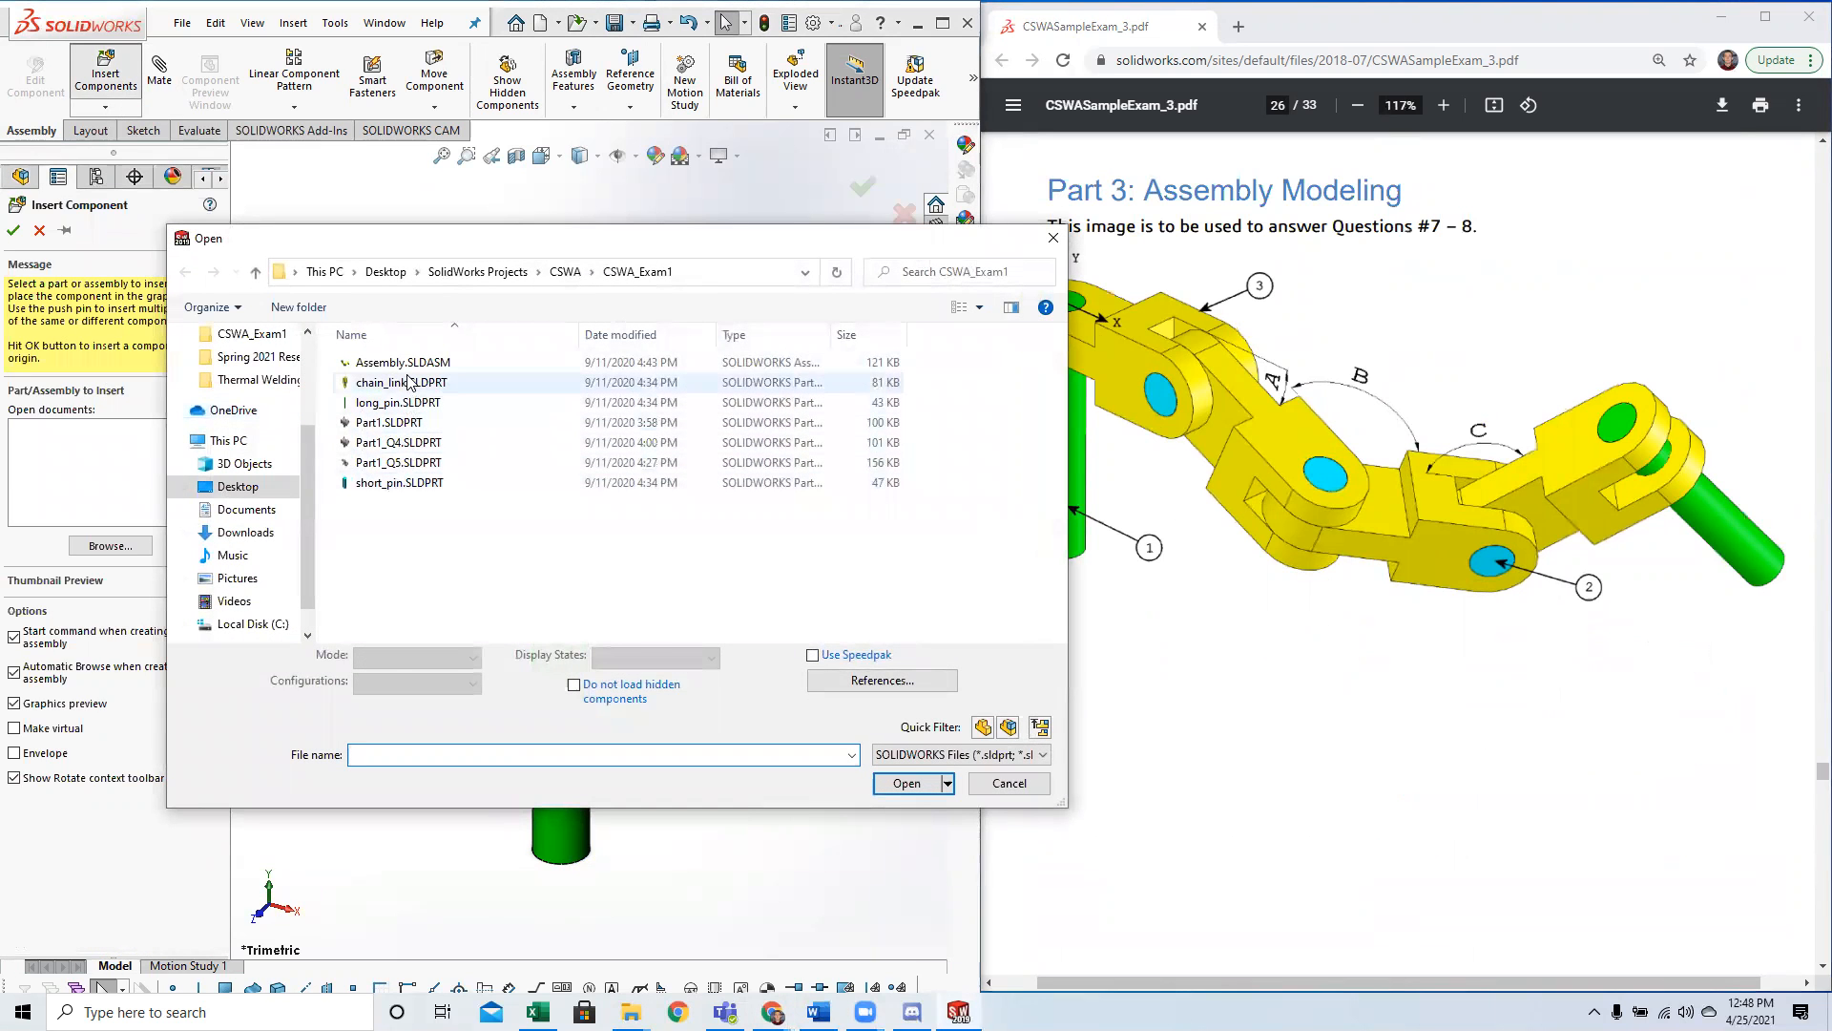
pyautogui.click(411, 381)
pyautogui.click(907, 782)
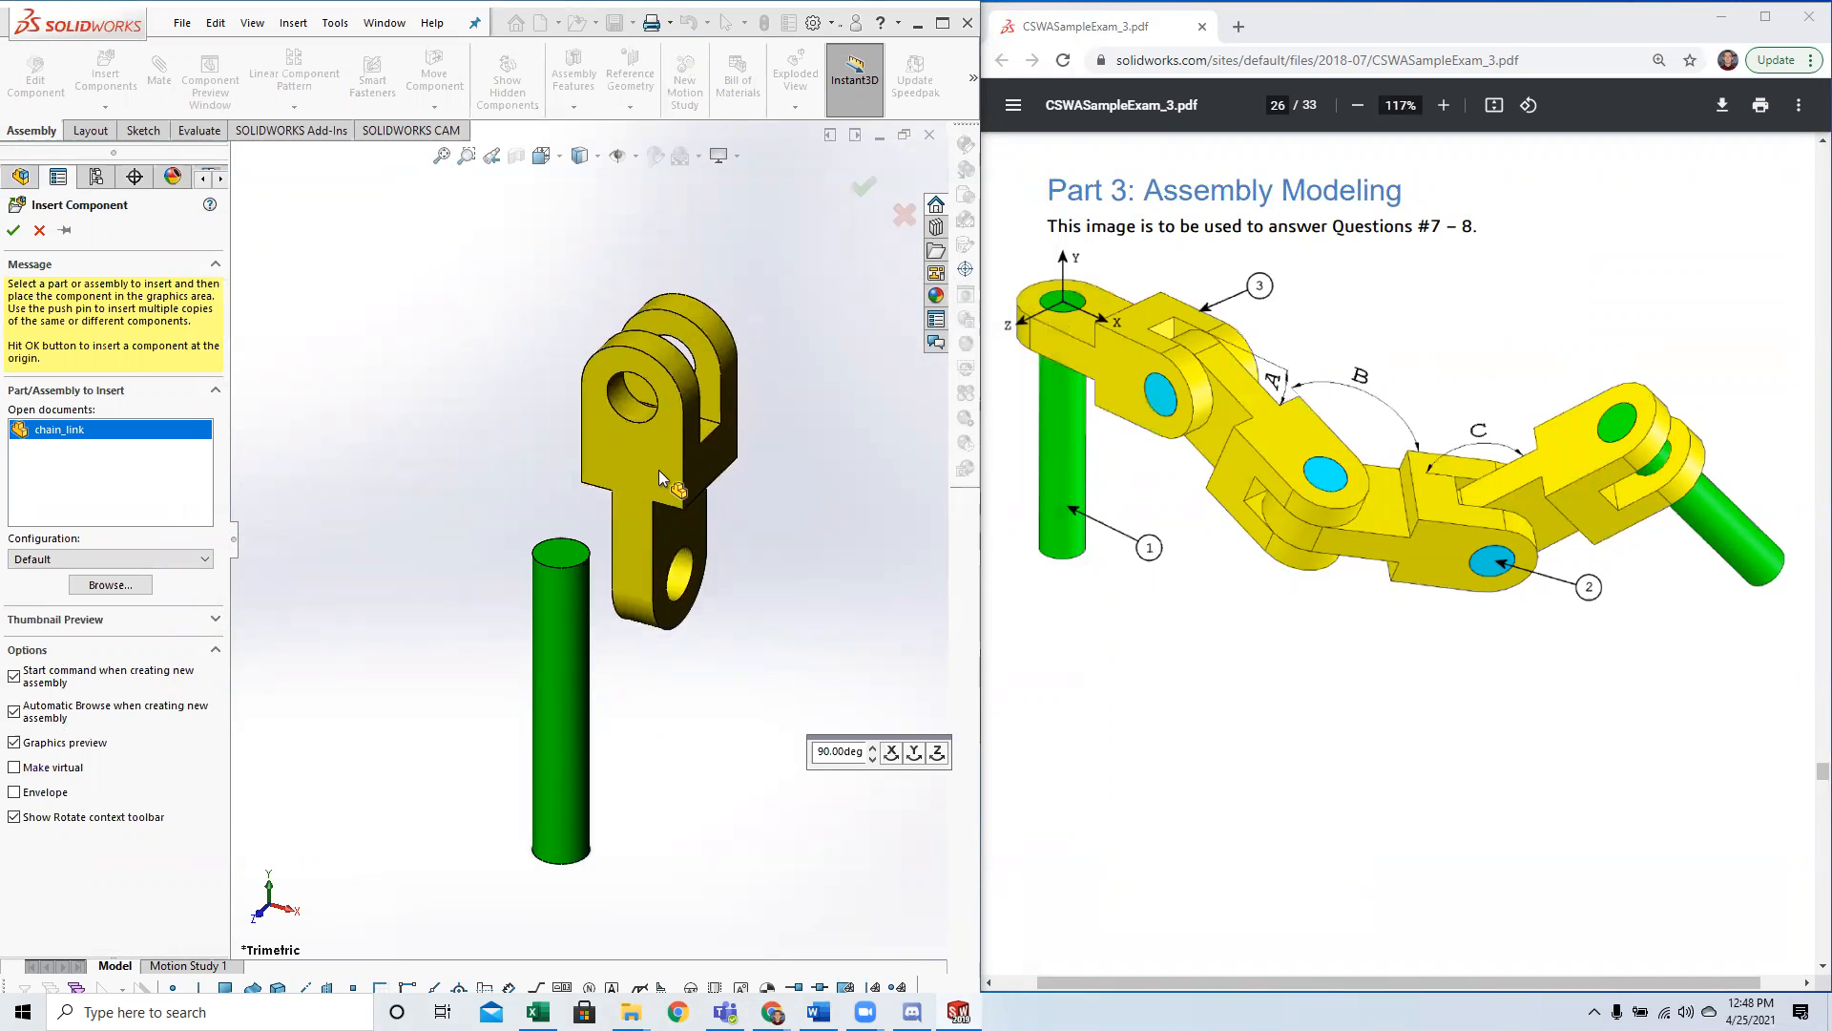
pyautogui.click(767, 643)
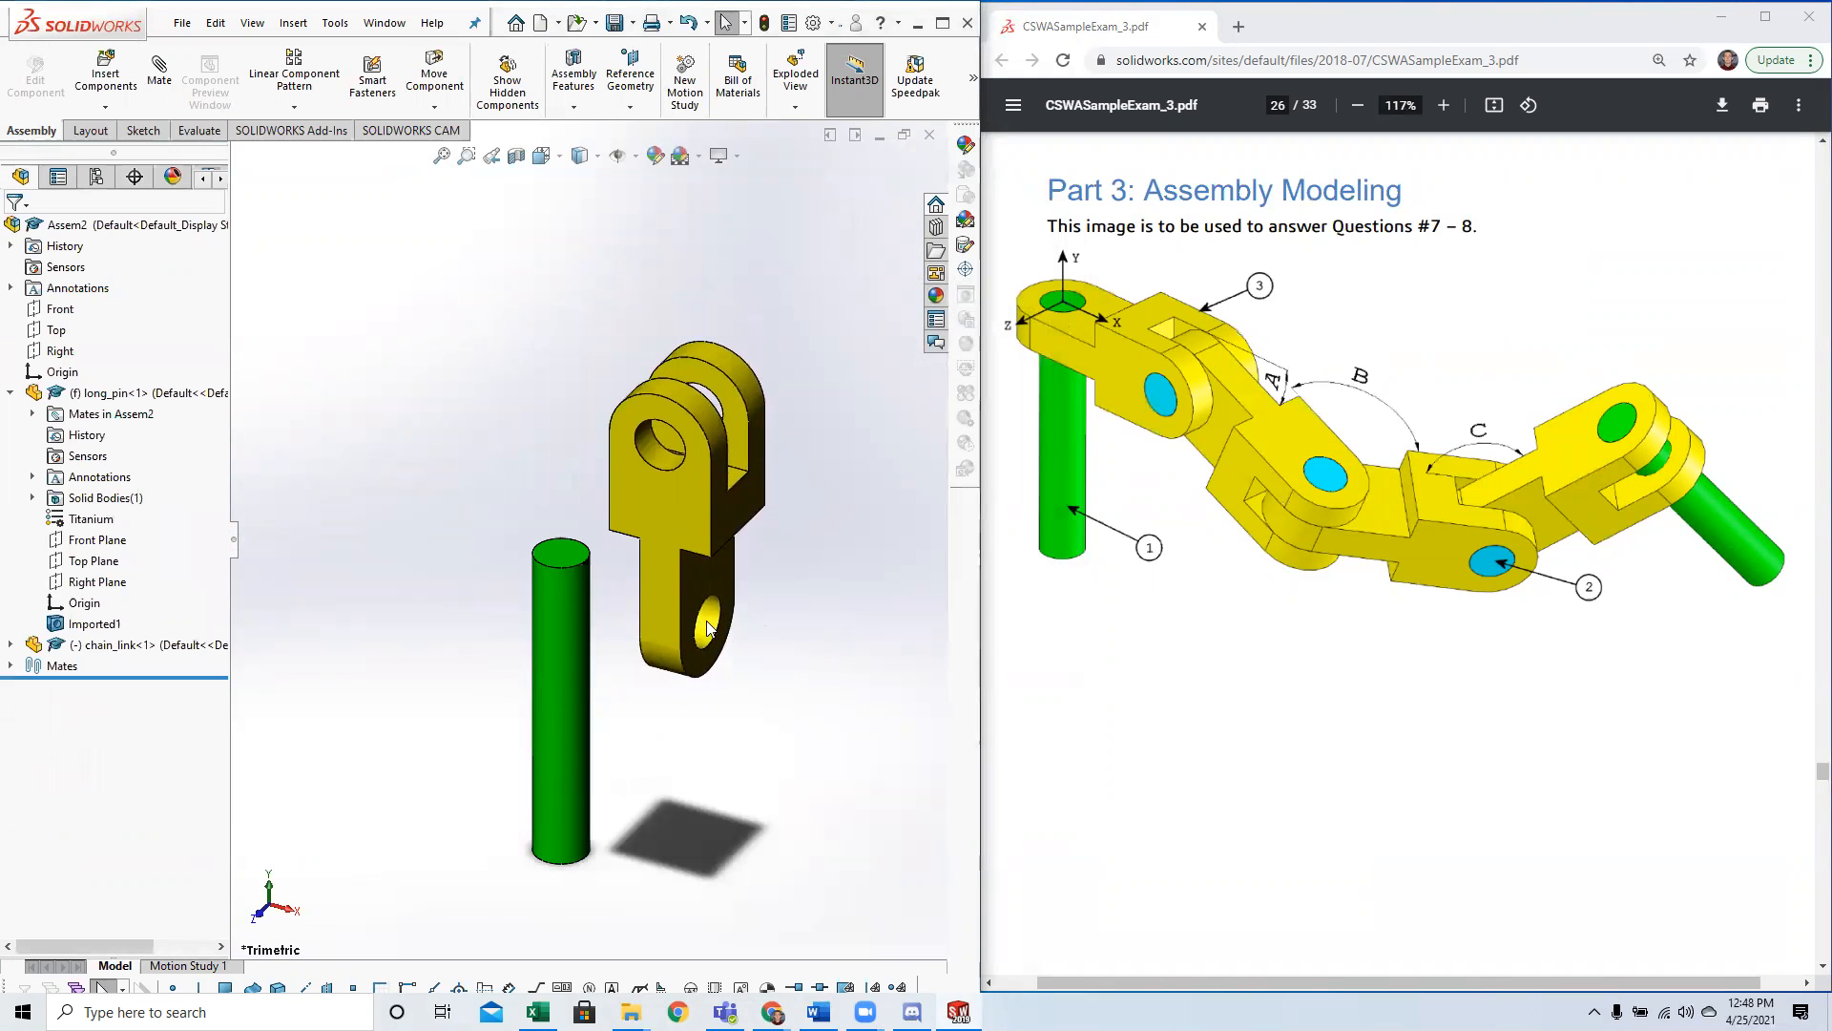
pyautogui.scroll(-10, 1138, 570)
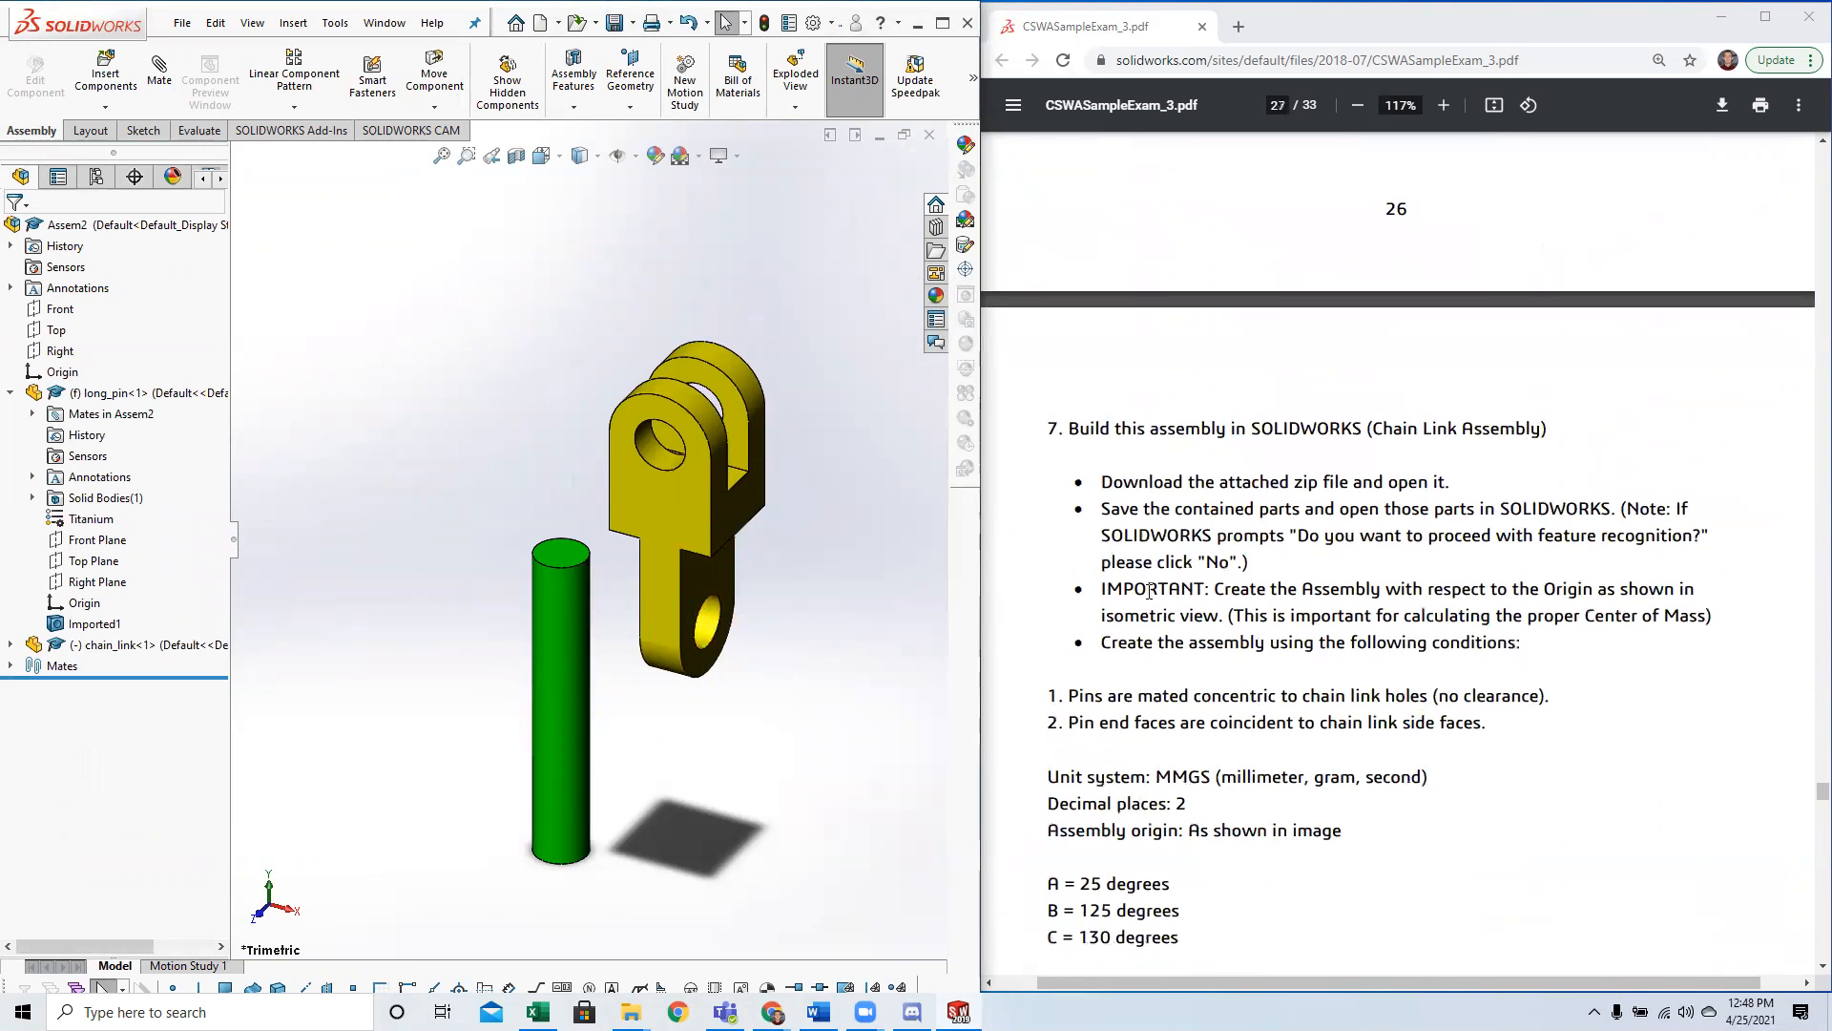
pyautogui.click(569, 634)
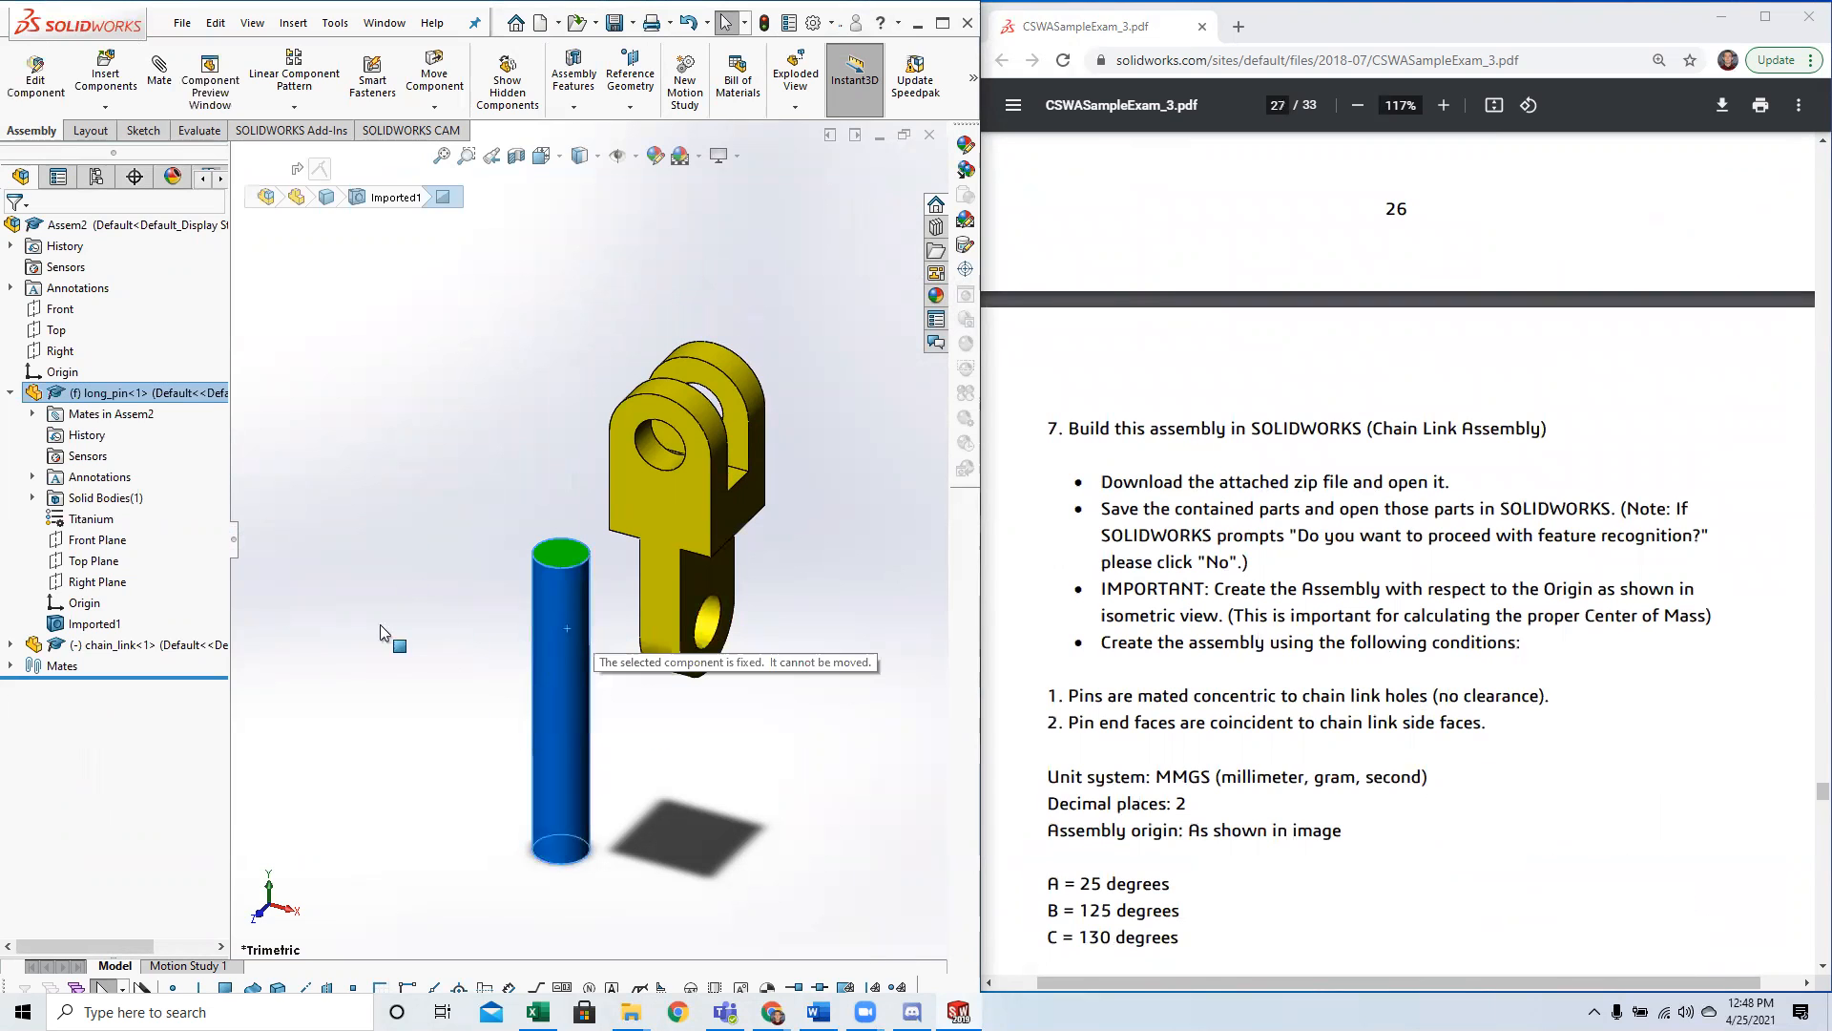
pyautogui.click(425, 656)
pyautogui.moveTo(633, 483); pyautogui.dragTo(678, 471)
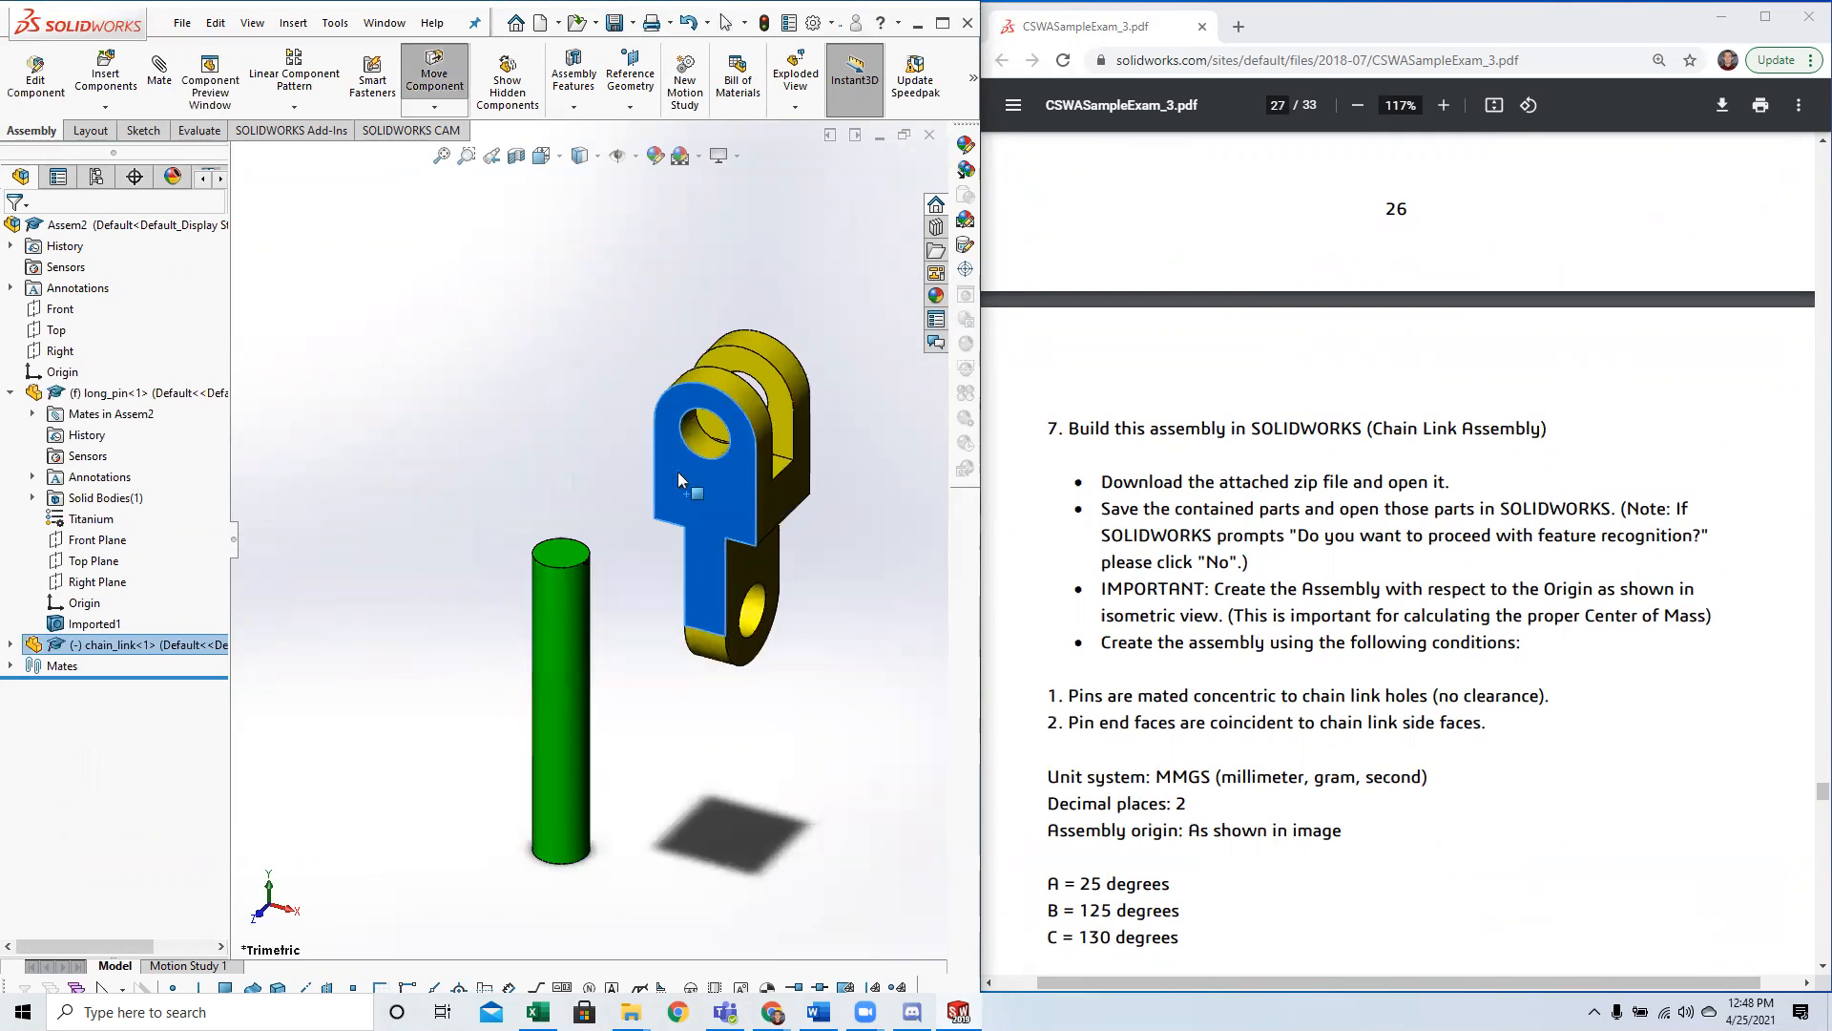
# Read the two Question 7 mating conditions for the pins and chain links, relating them to the link's lower hole.
pyautogui.scroll(-1, 1053, 648)
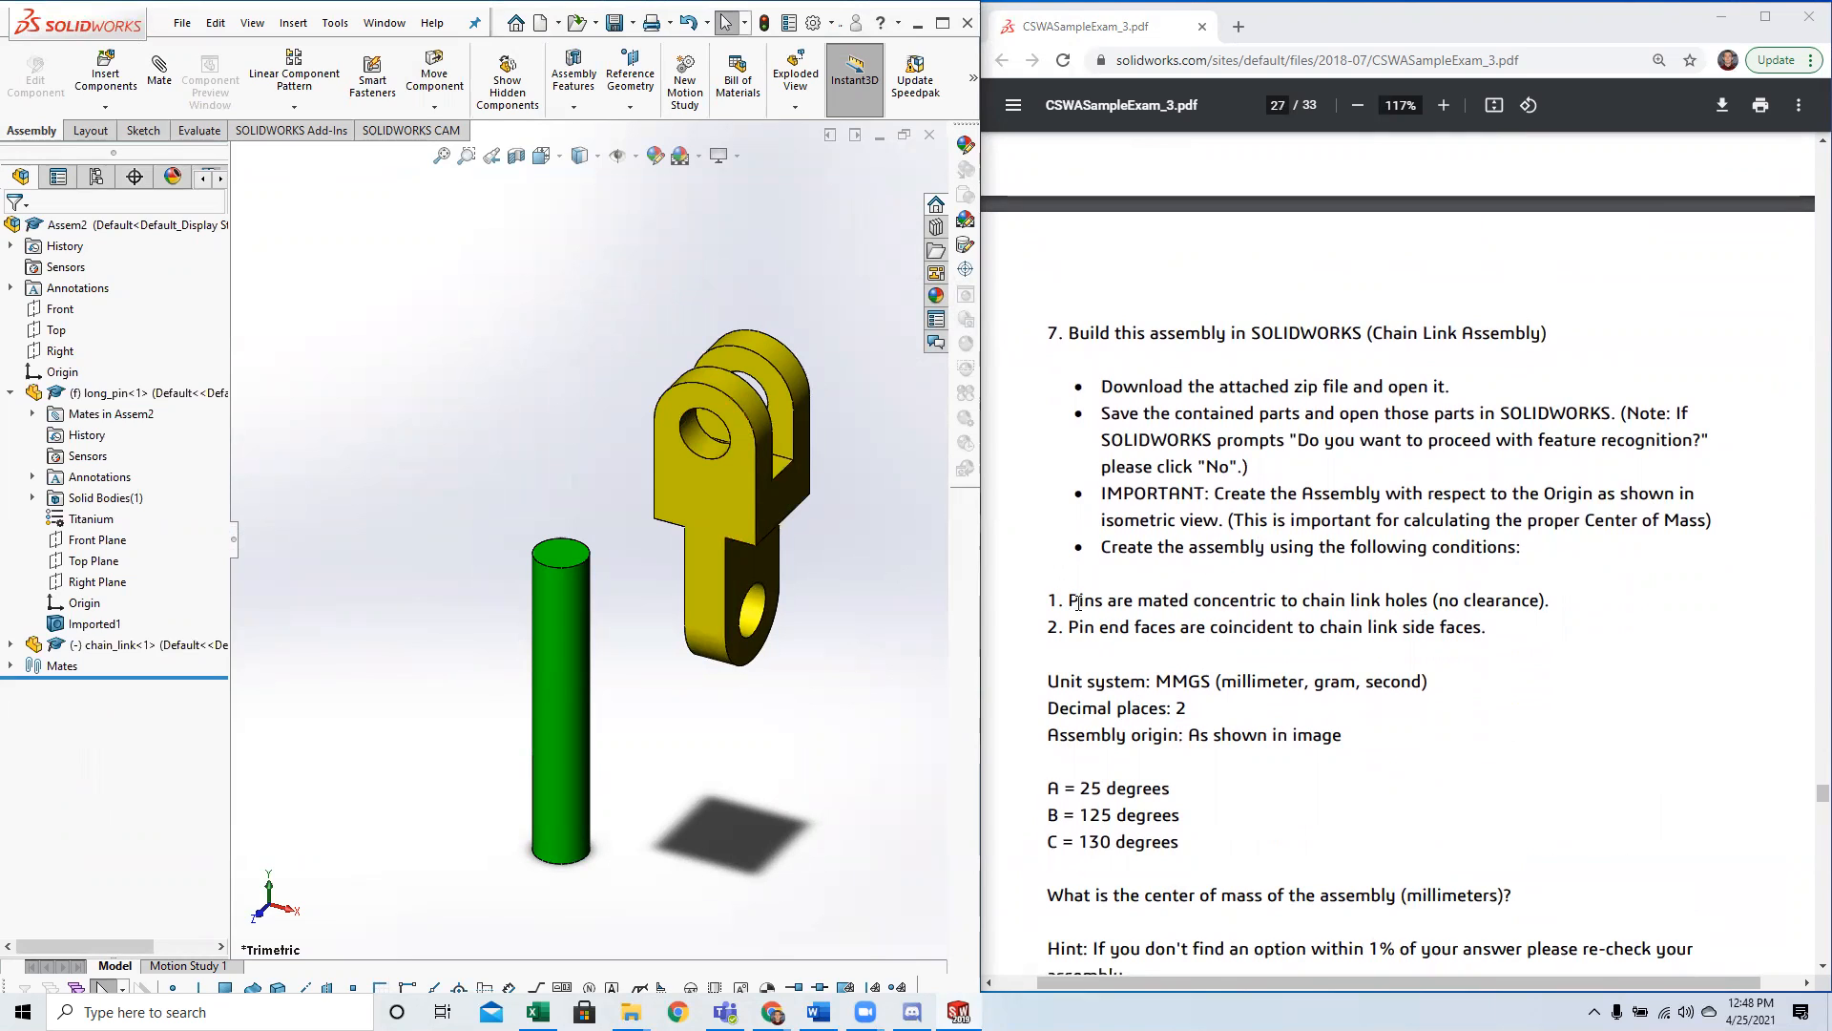
pyautogui.moveTo(1073, 601); pyautogui.dragTo(1289, 601)
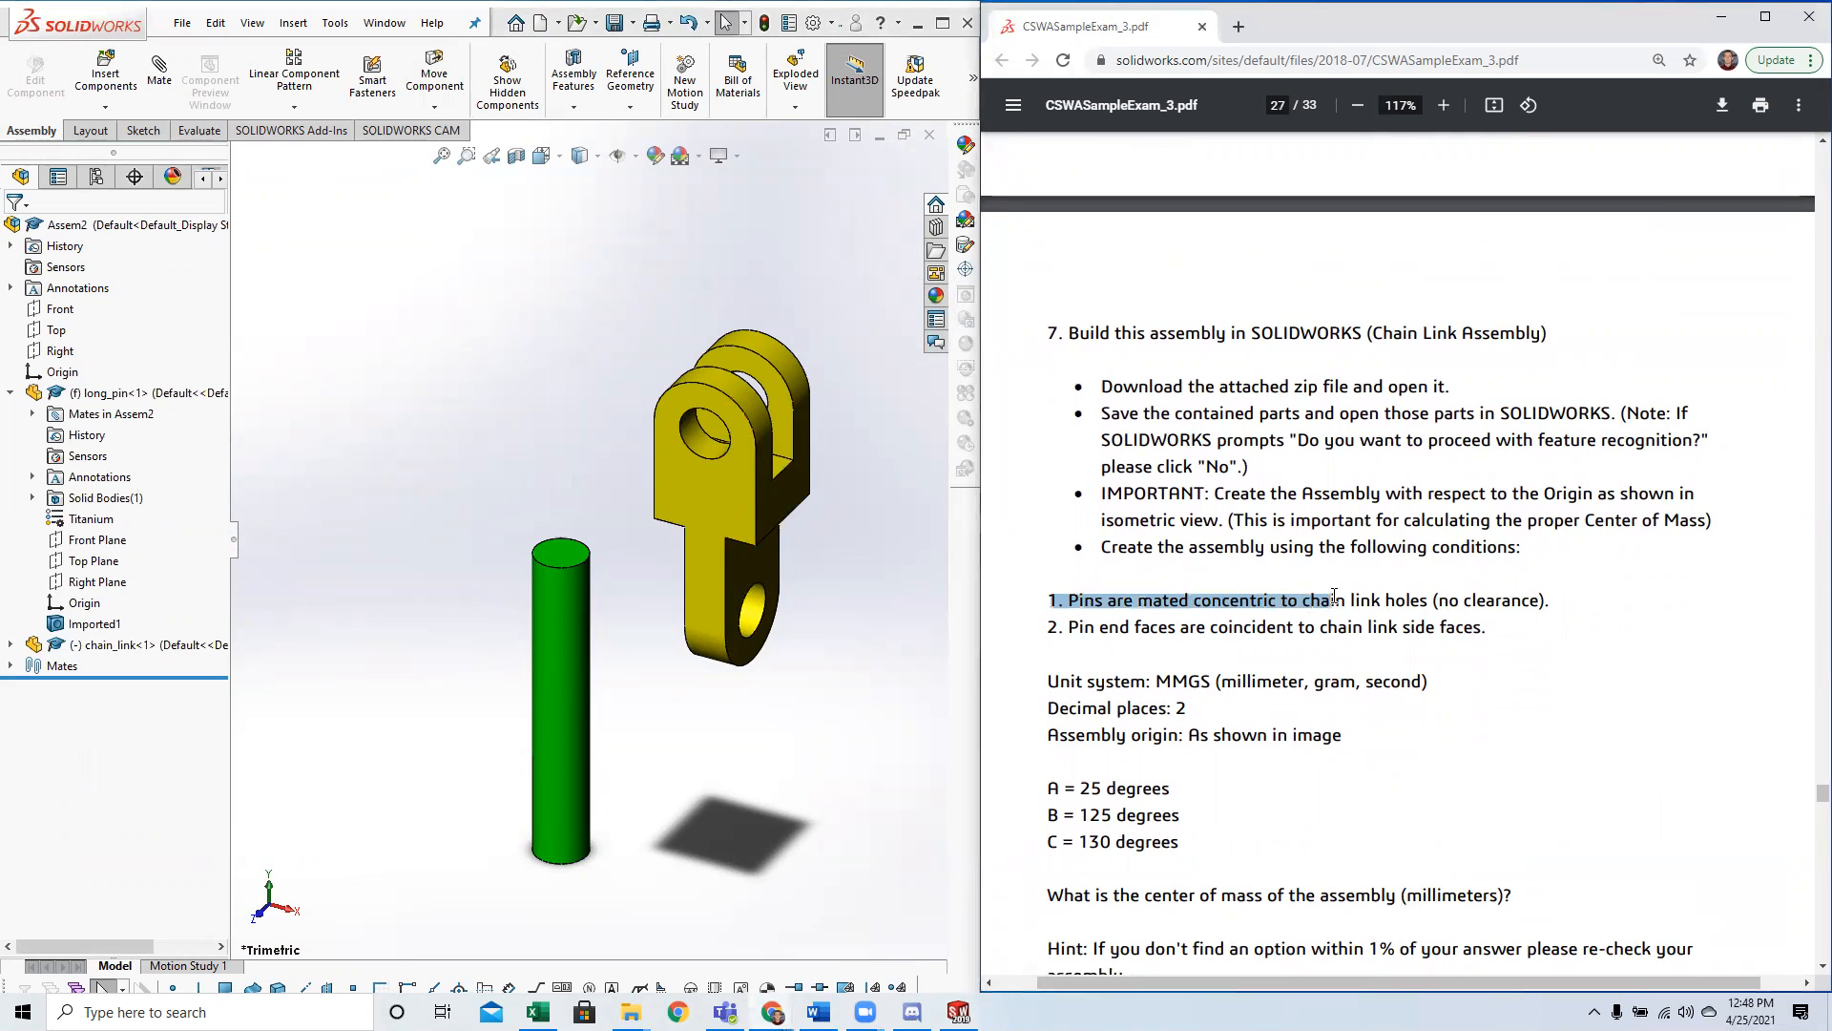
pyautogui.moveTo(1408, 601); pyautogui.dragTo(1556, 603)
pyautogui.click(761, 615)
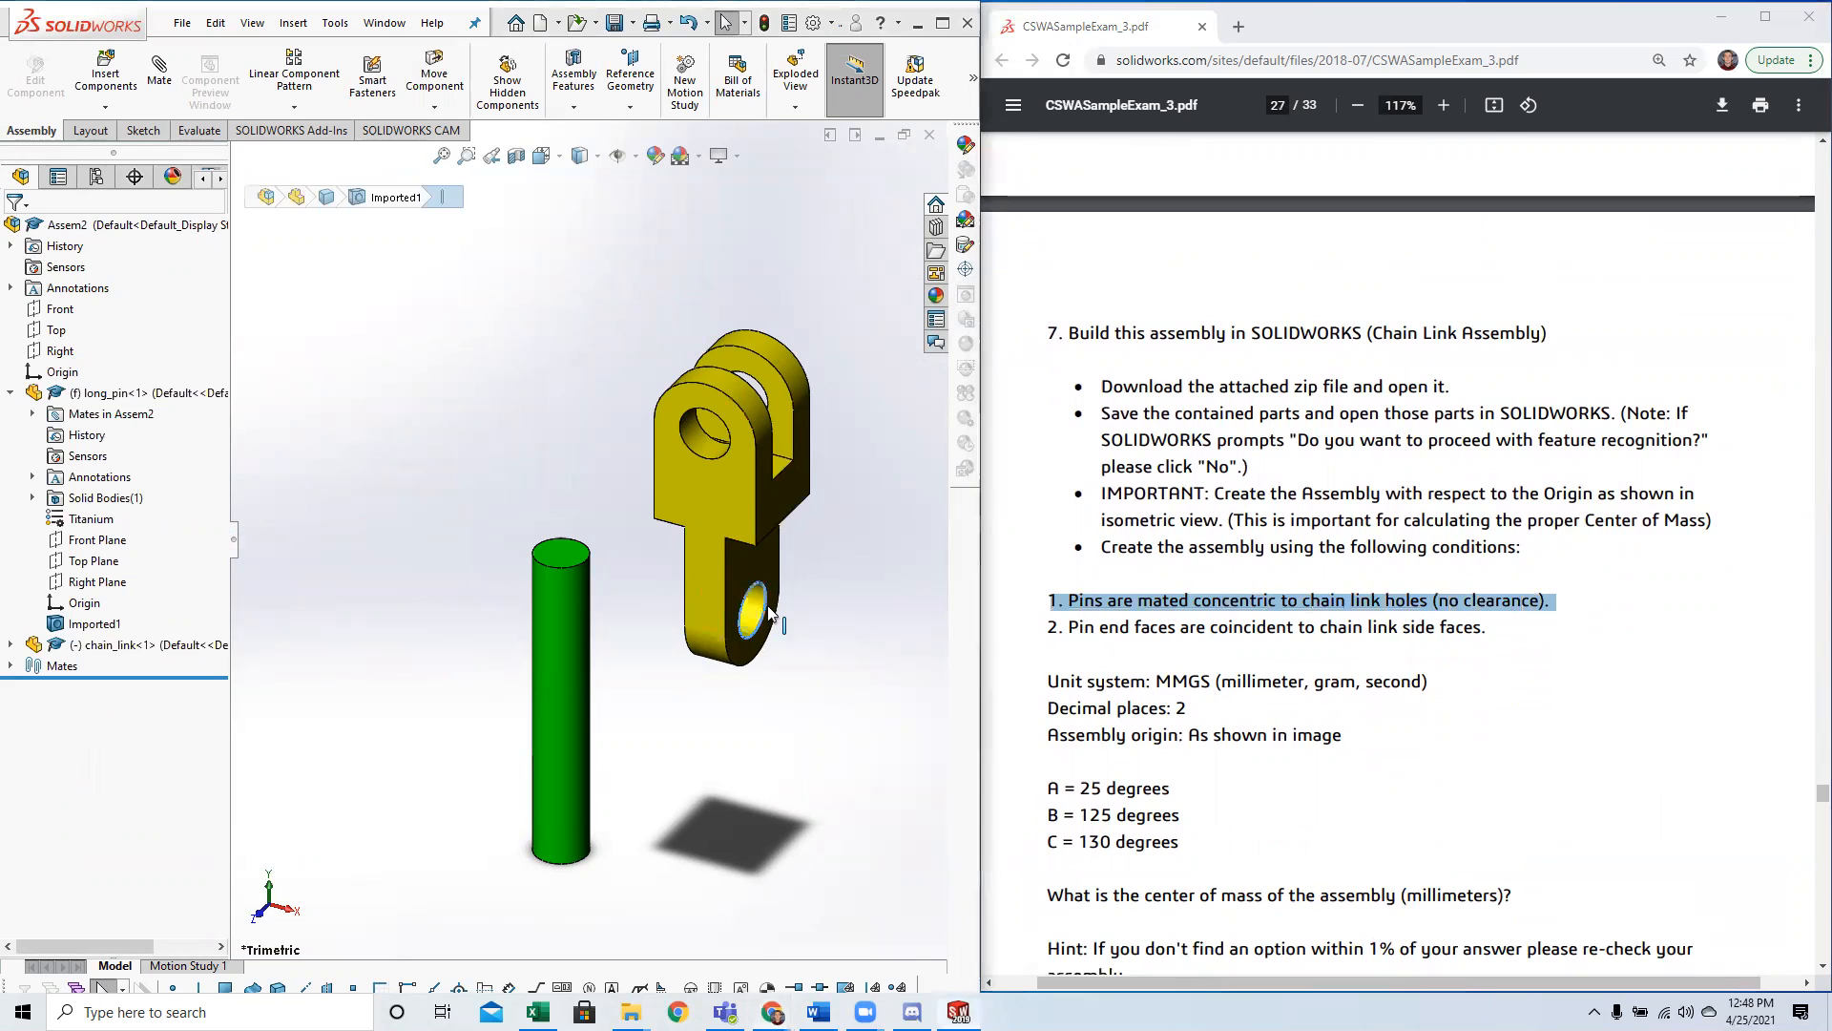
pyautogui.click(832, 635)
pyautogui.click(1412, 644)
pyautogui.moveTo(1063, 634); pyautogui.dragTo(1178, 637)
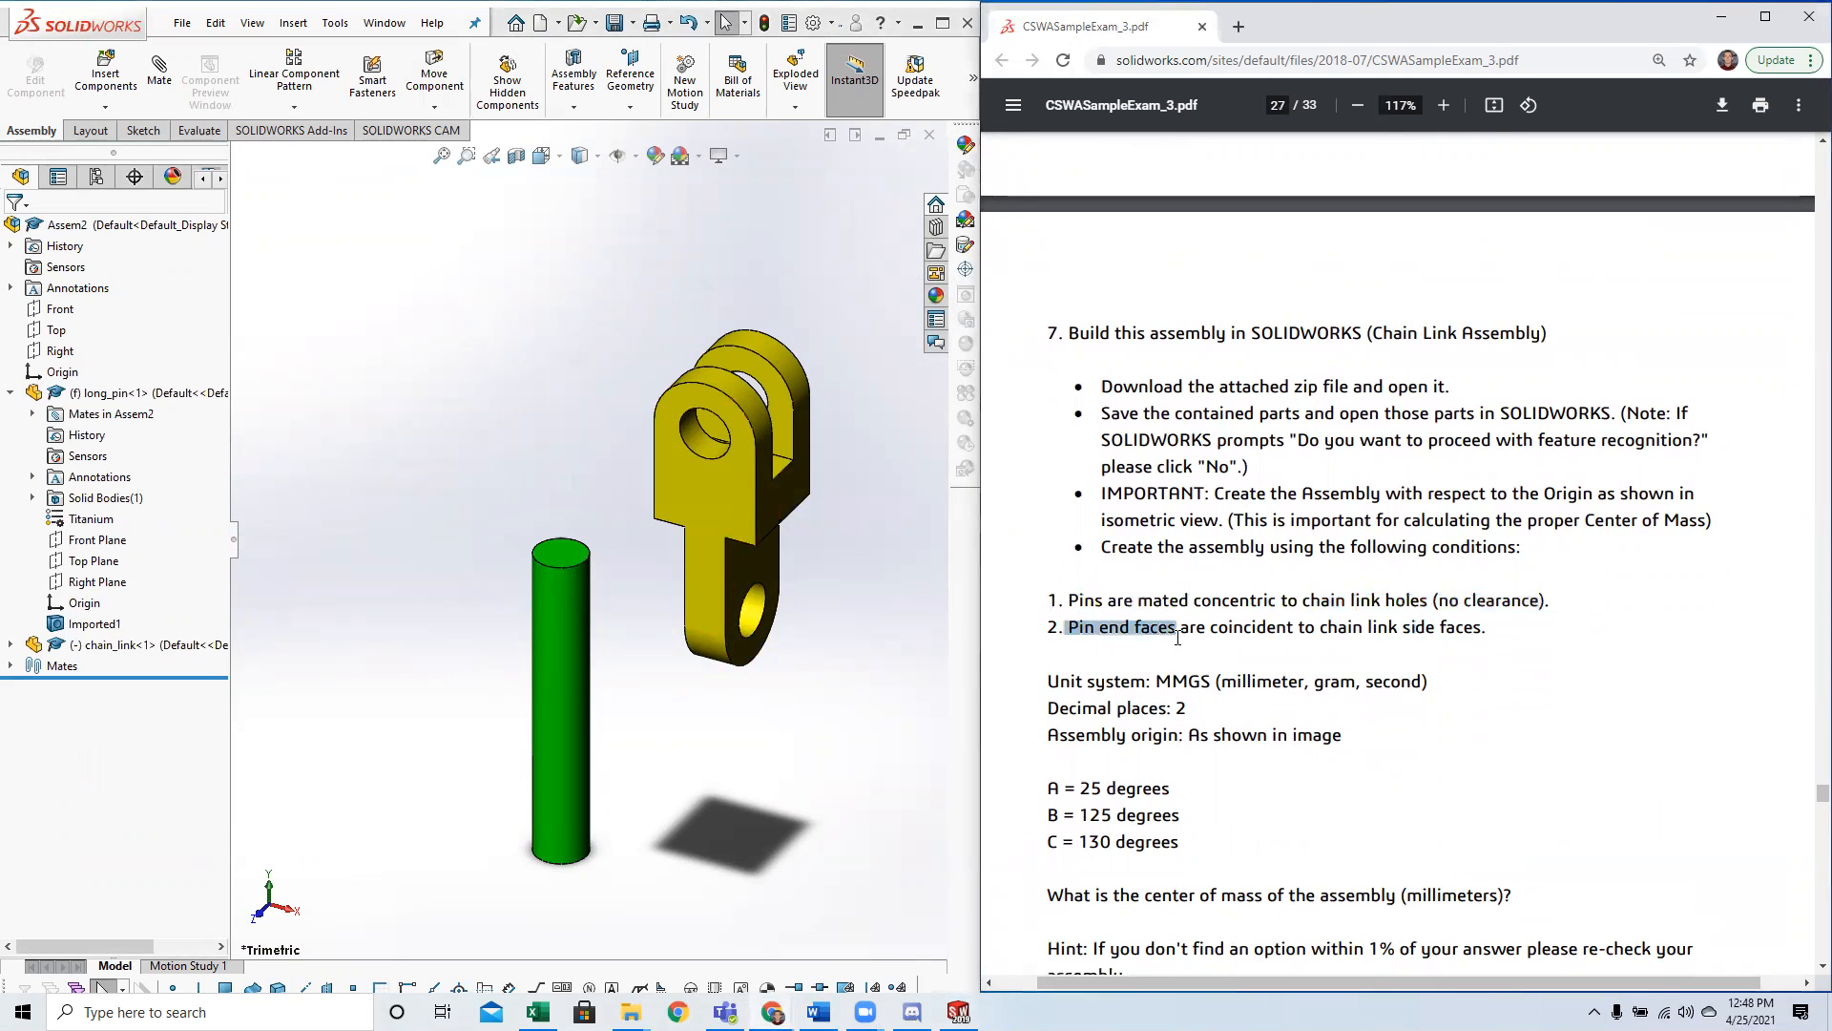
pyautogui.moveTo(1340, 634); pyautogui.dragTo(1461, 642)
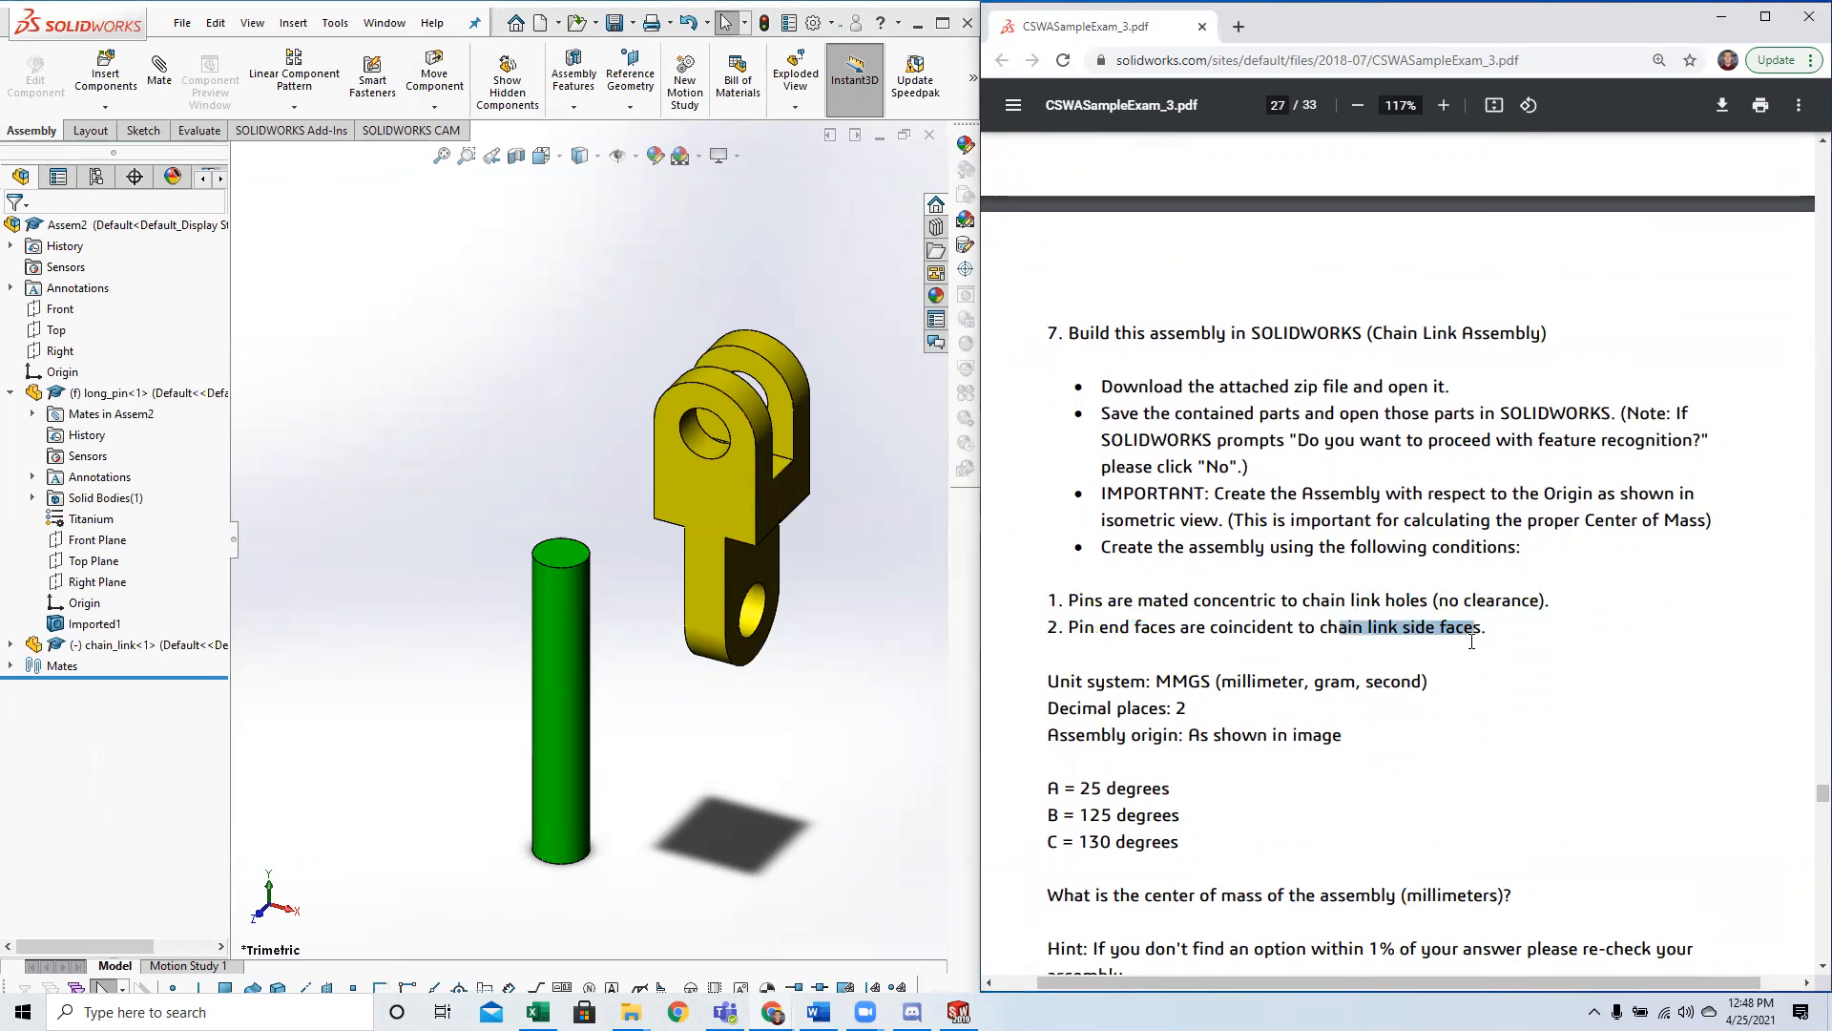
pyautogui.click(1472, 641)
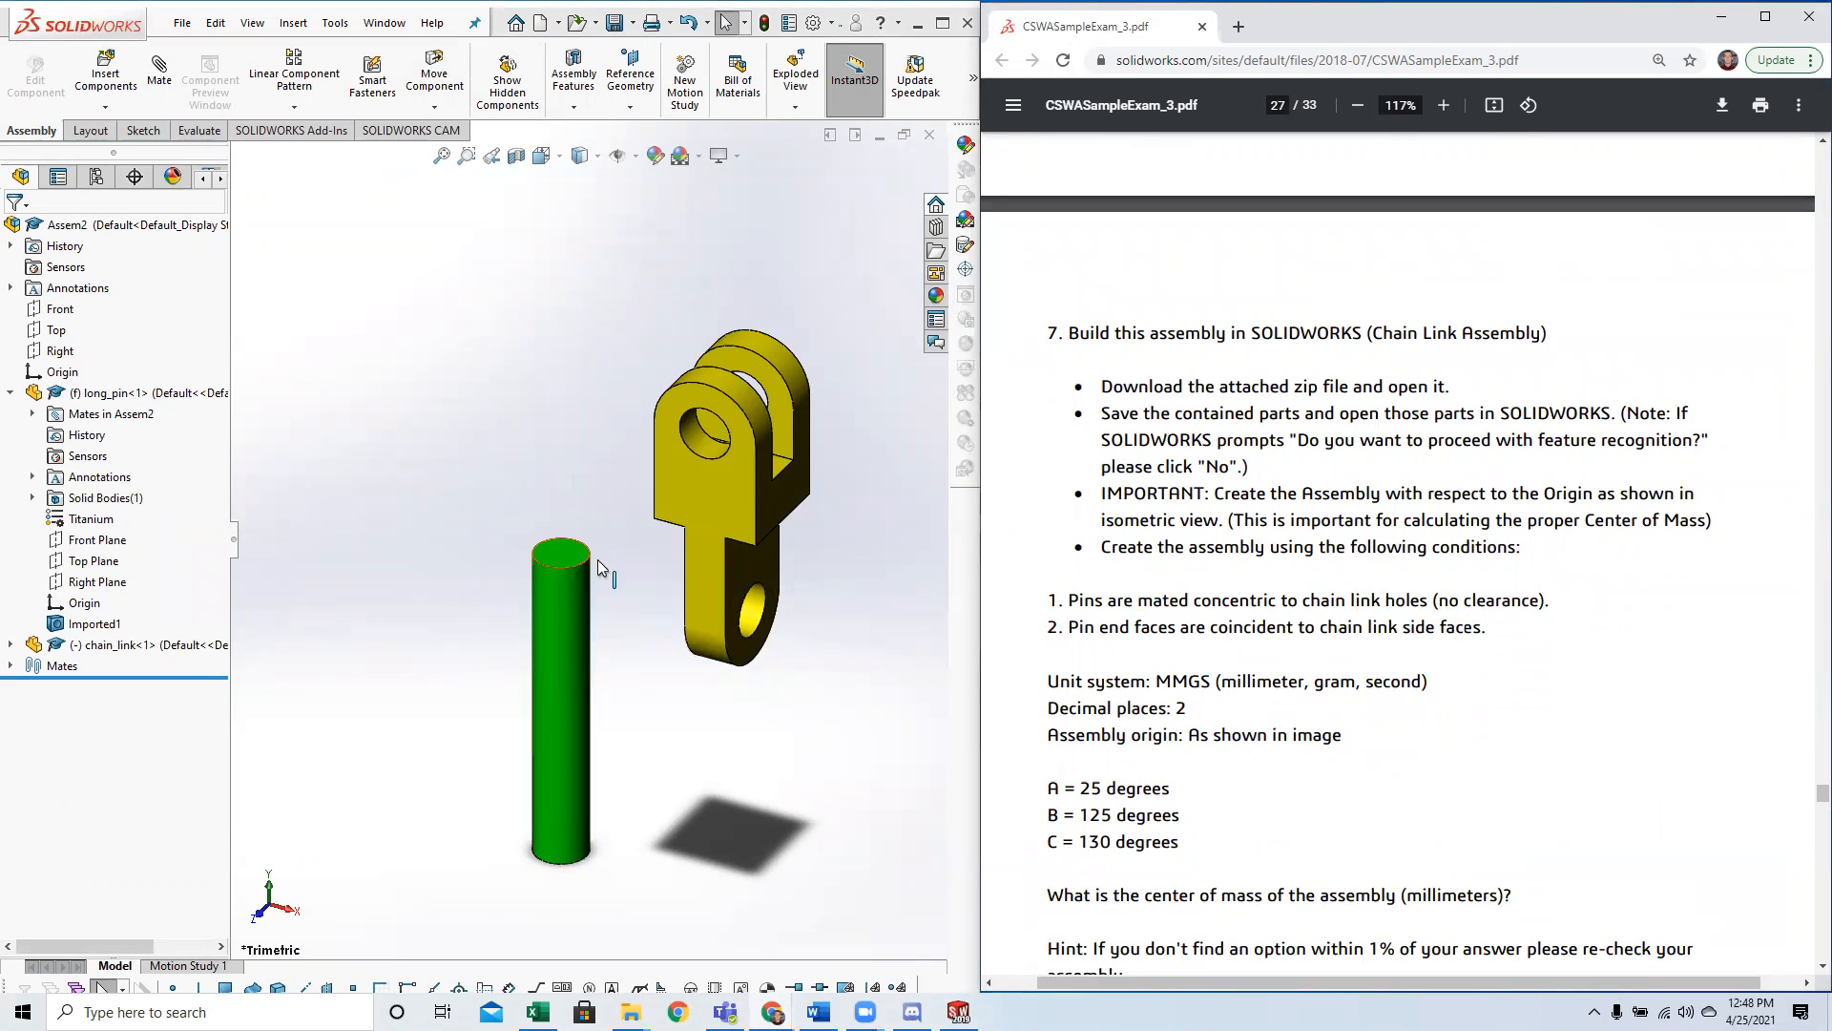
# Mate the long pin's cylindrical face concentric with the hole at the chain link's single-lug end.
pyautogui.moveTo(1046, 604); pyautogui.dragTo(1567, 608)
pyautogui.click(1567, 608)
pyautogui.click(158, 72)
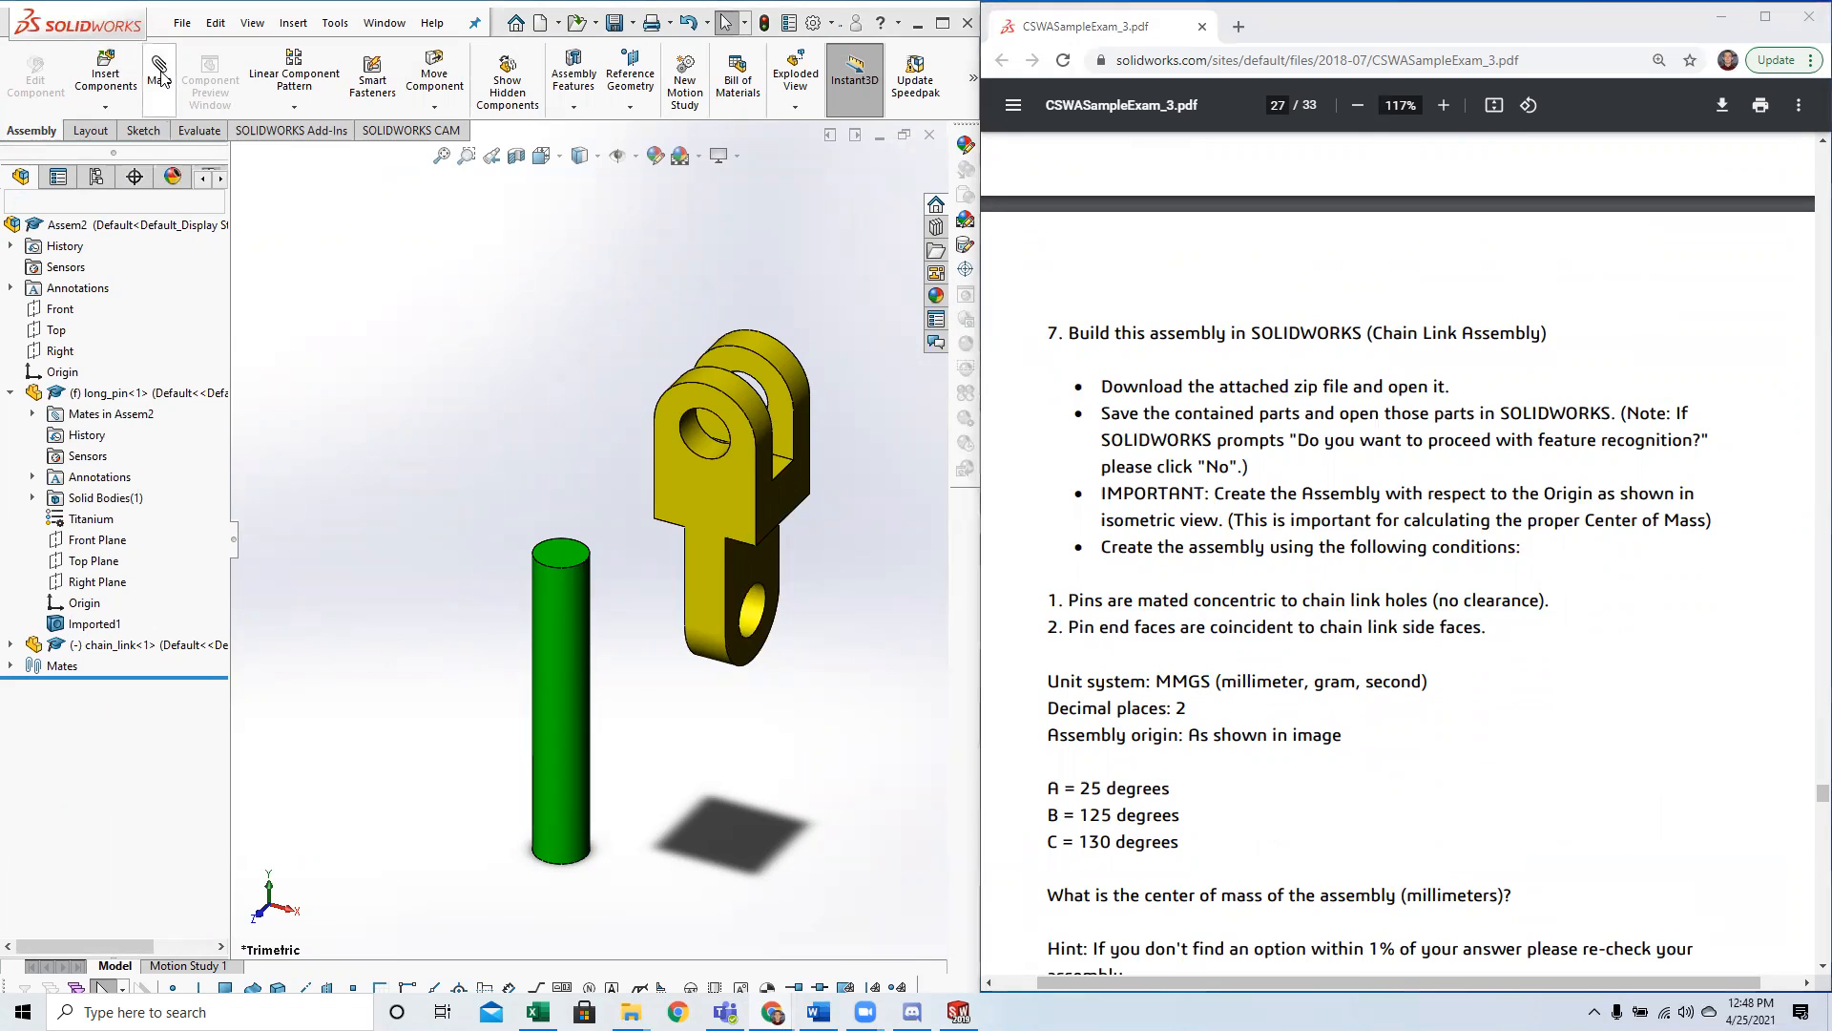
pyautogui.click(571, 597)
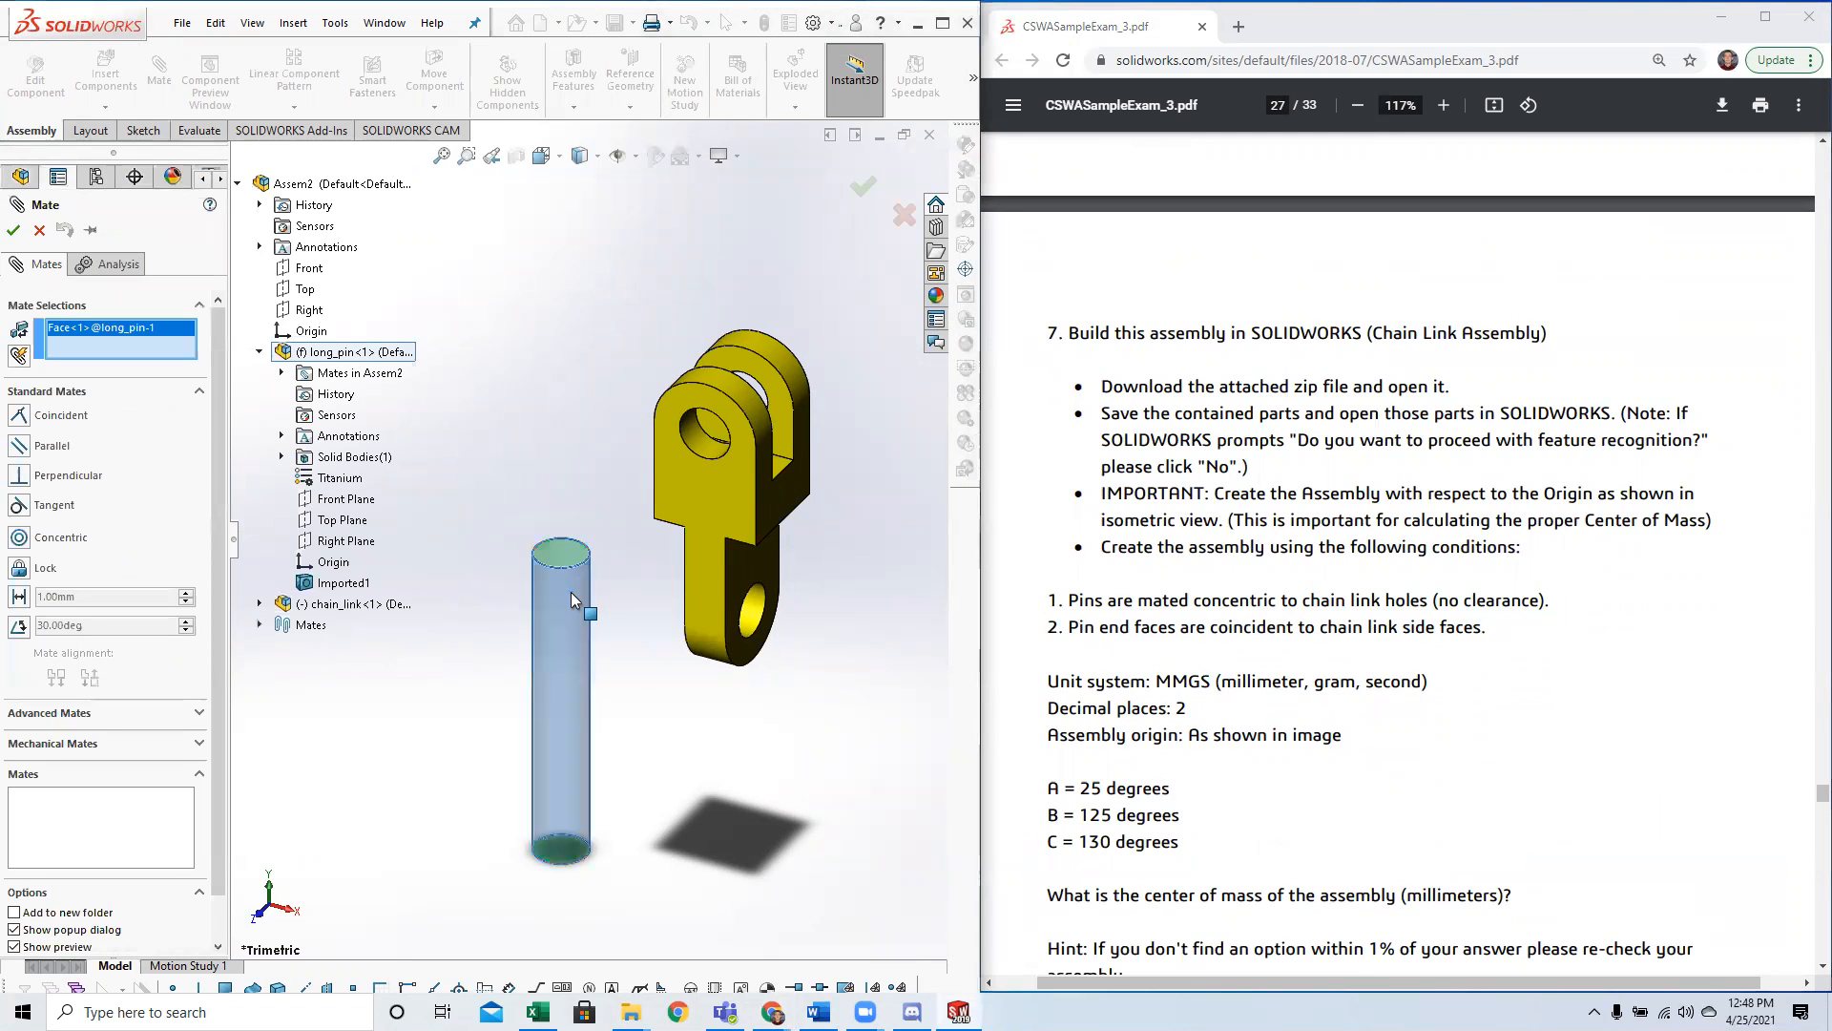
pyautogui.click(757, 599)
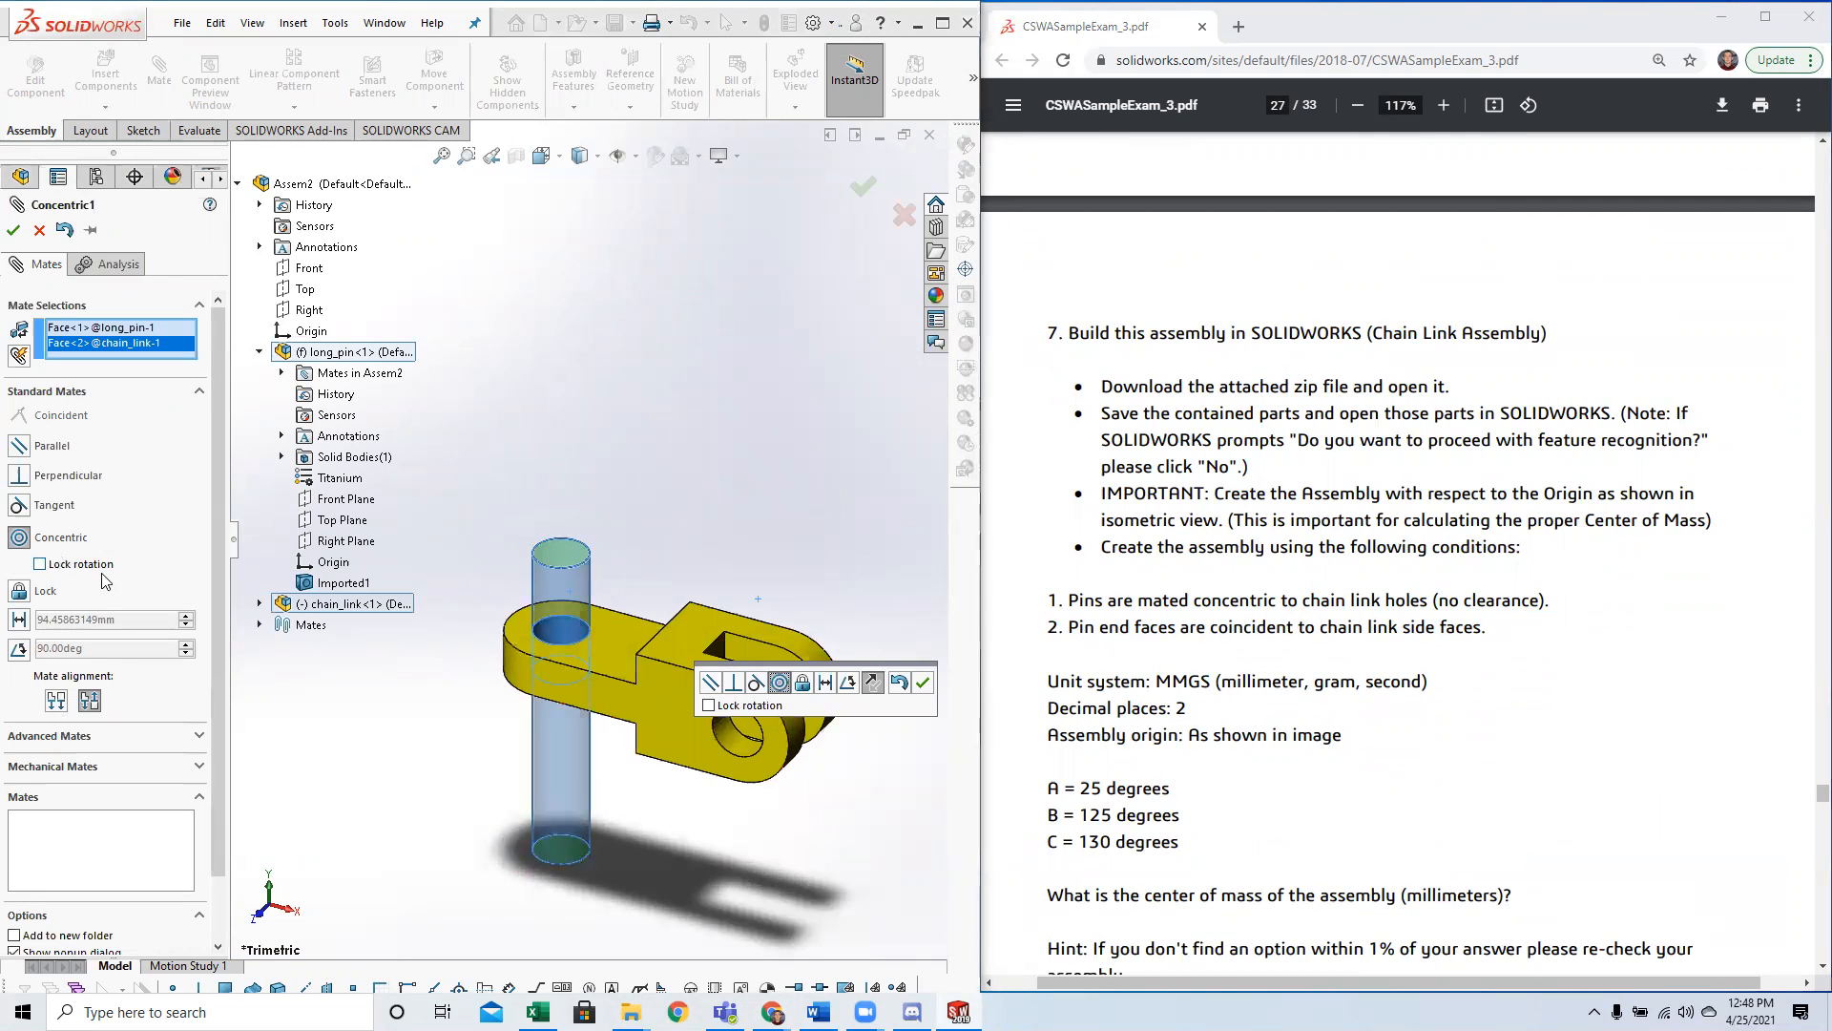
pyautogui.scroll(12, 1230, 580)
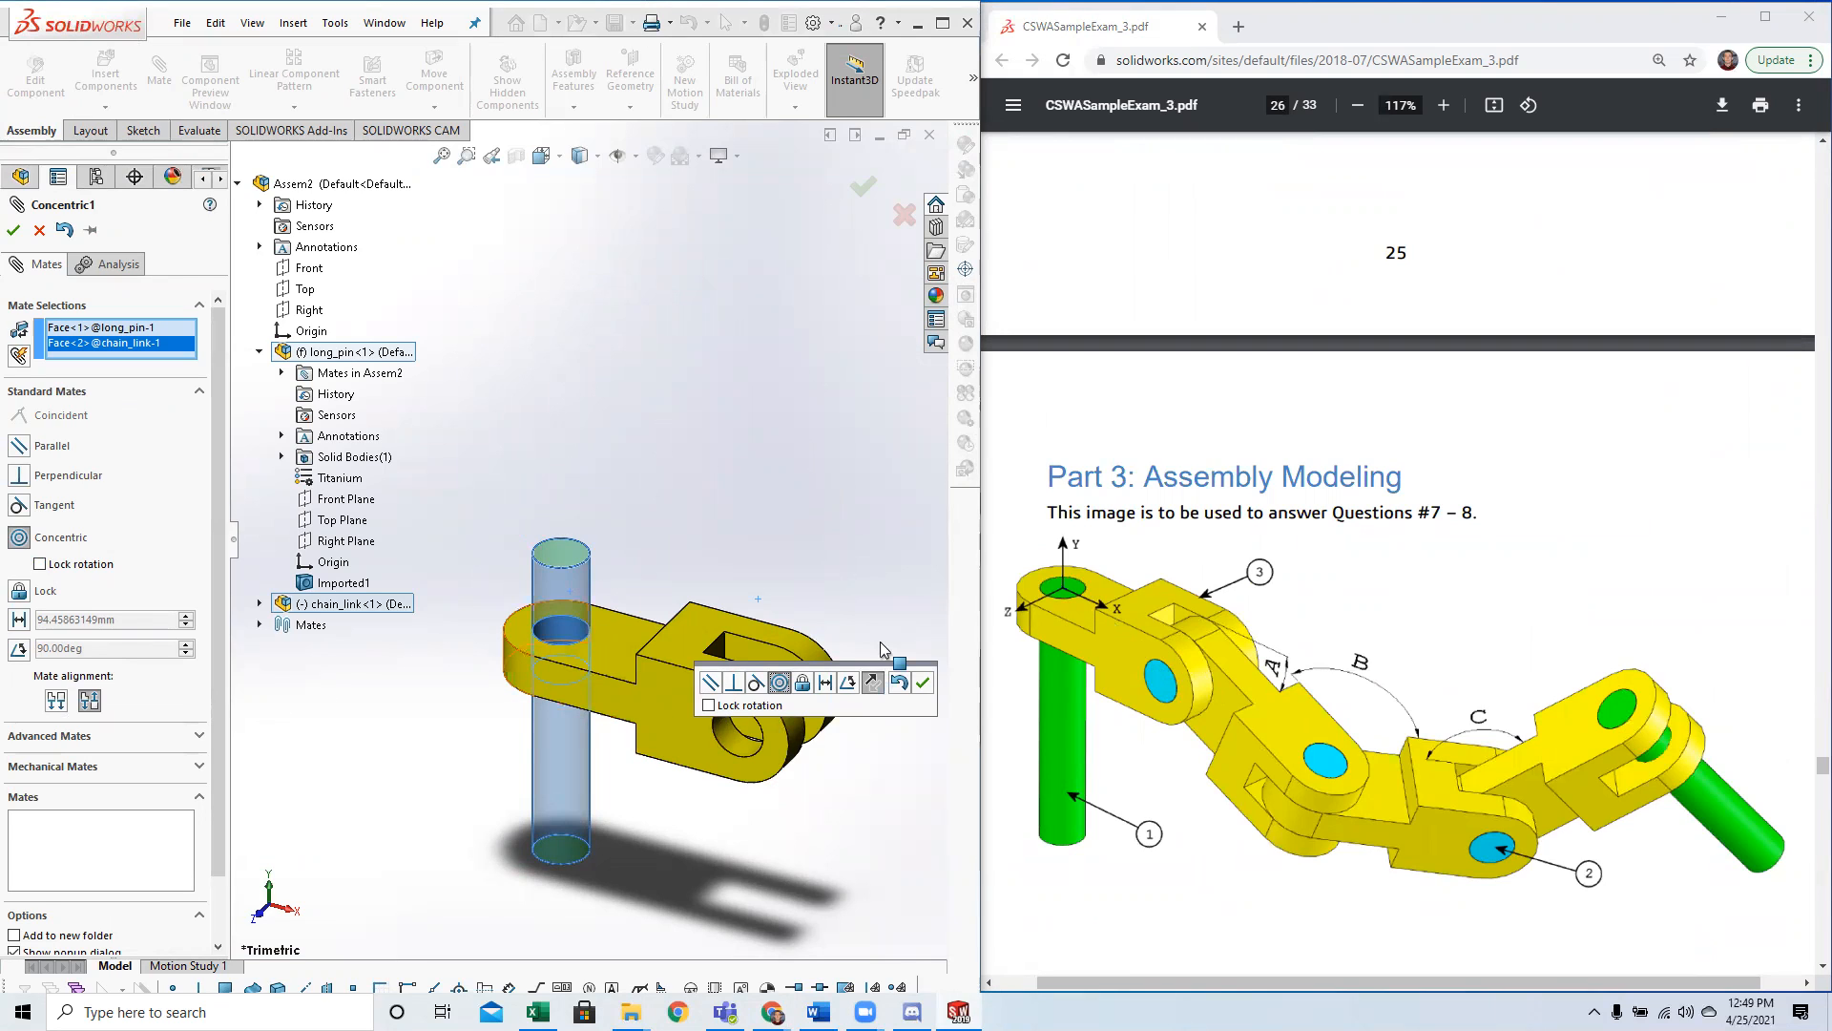
pyautogui.moveTo(535, 838); pyautogui.dragTo(476, 923, button='middle')
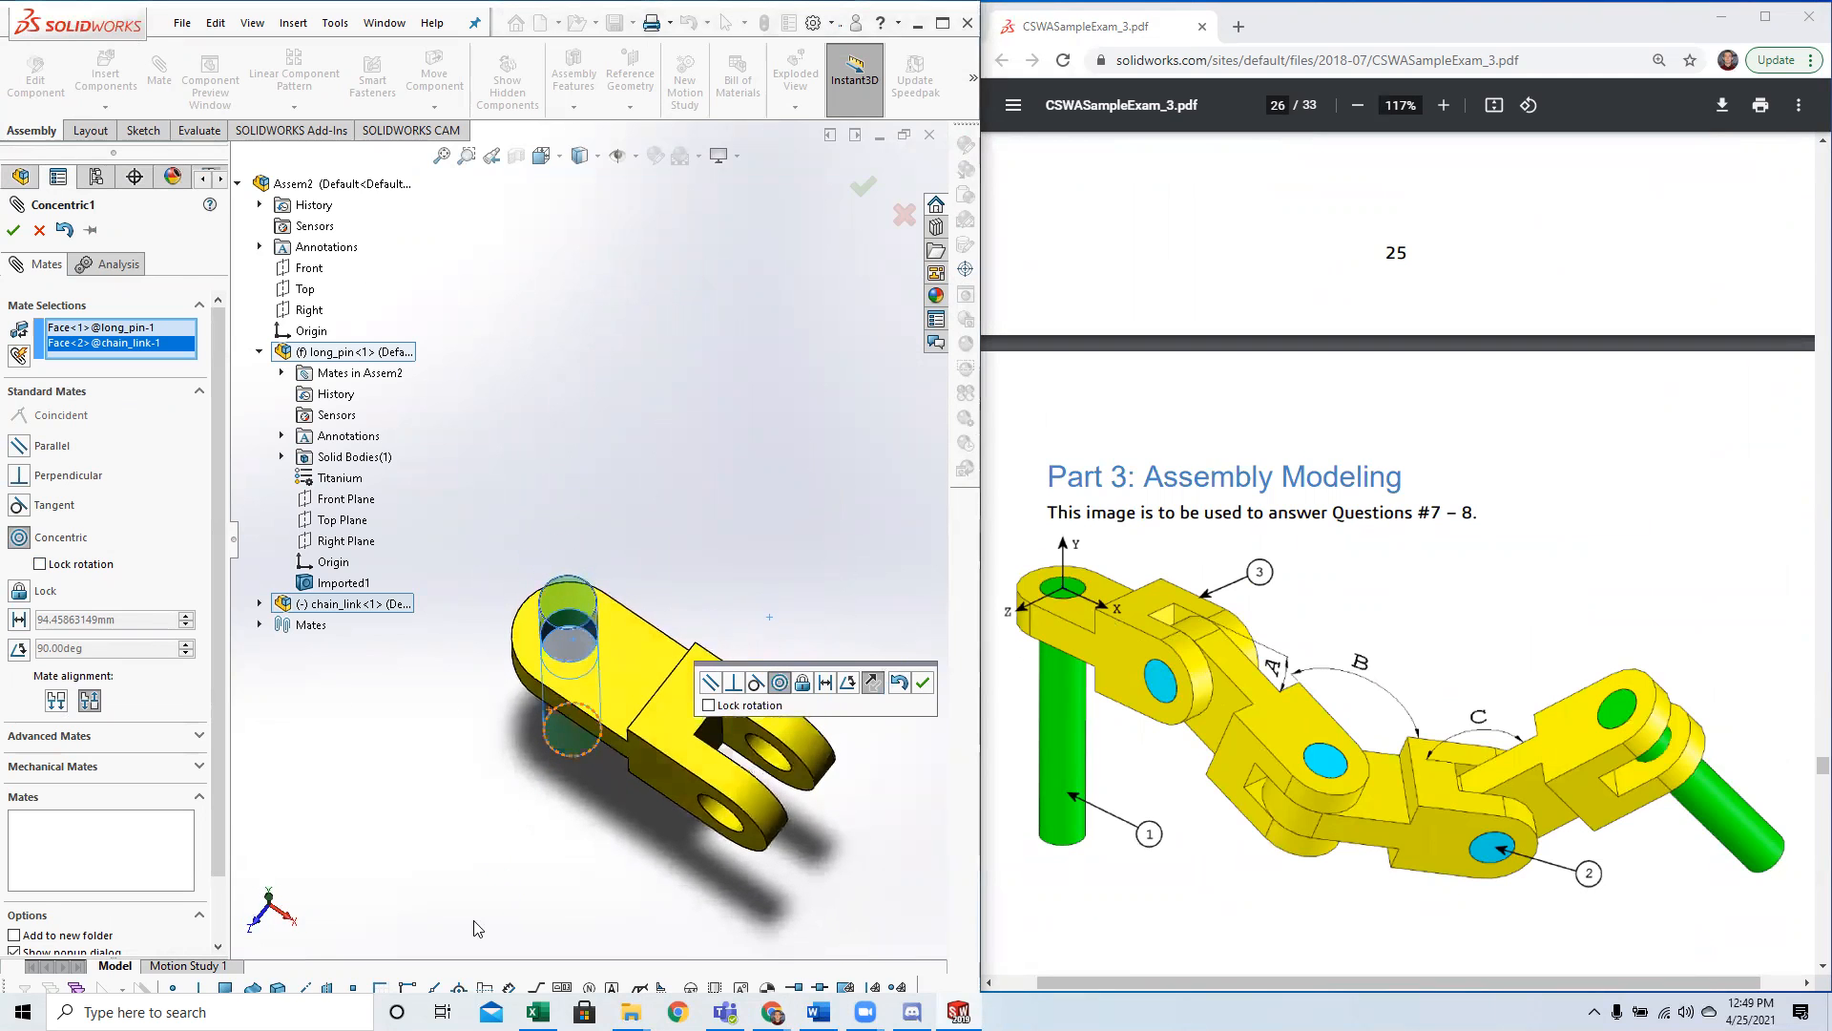
pyautogui.scroll(5, 641, 766)
pyautogui.moveTo(610, 781); pyautogui.dragTo(624, 607, button='middle')
pyautogui.scroll(-6, 624, 605)
pyautogui.scroll(4, 592, 584)
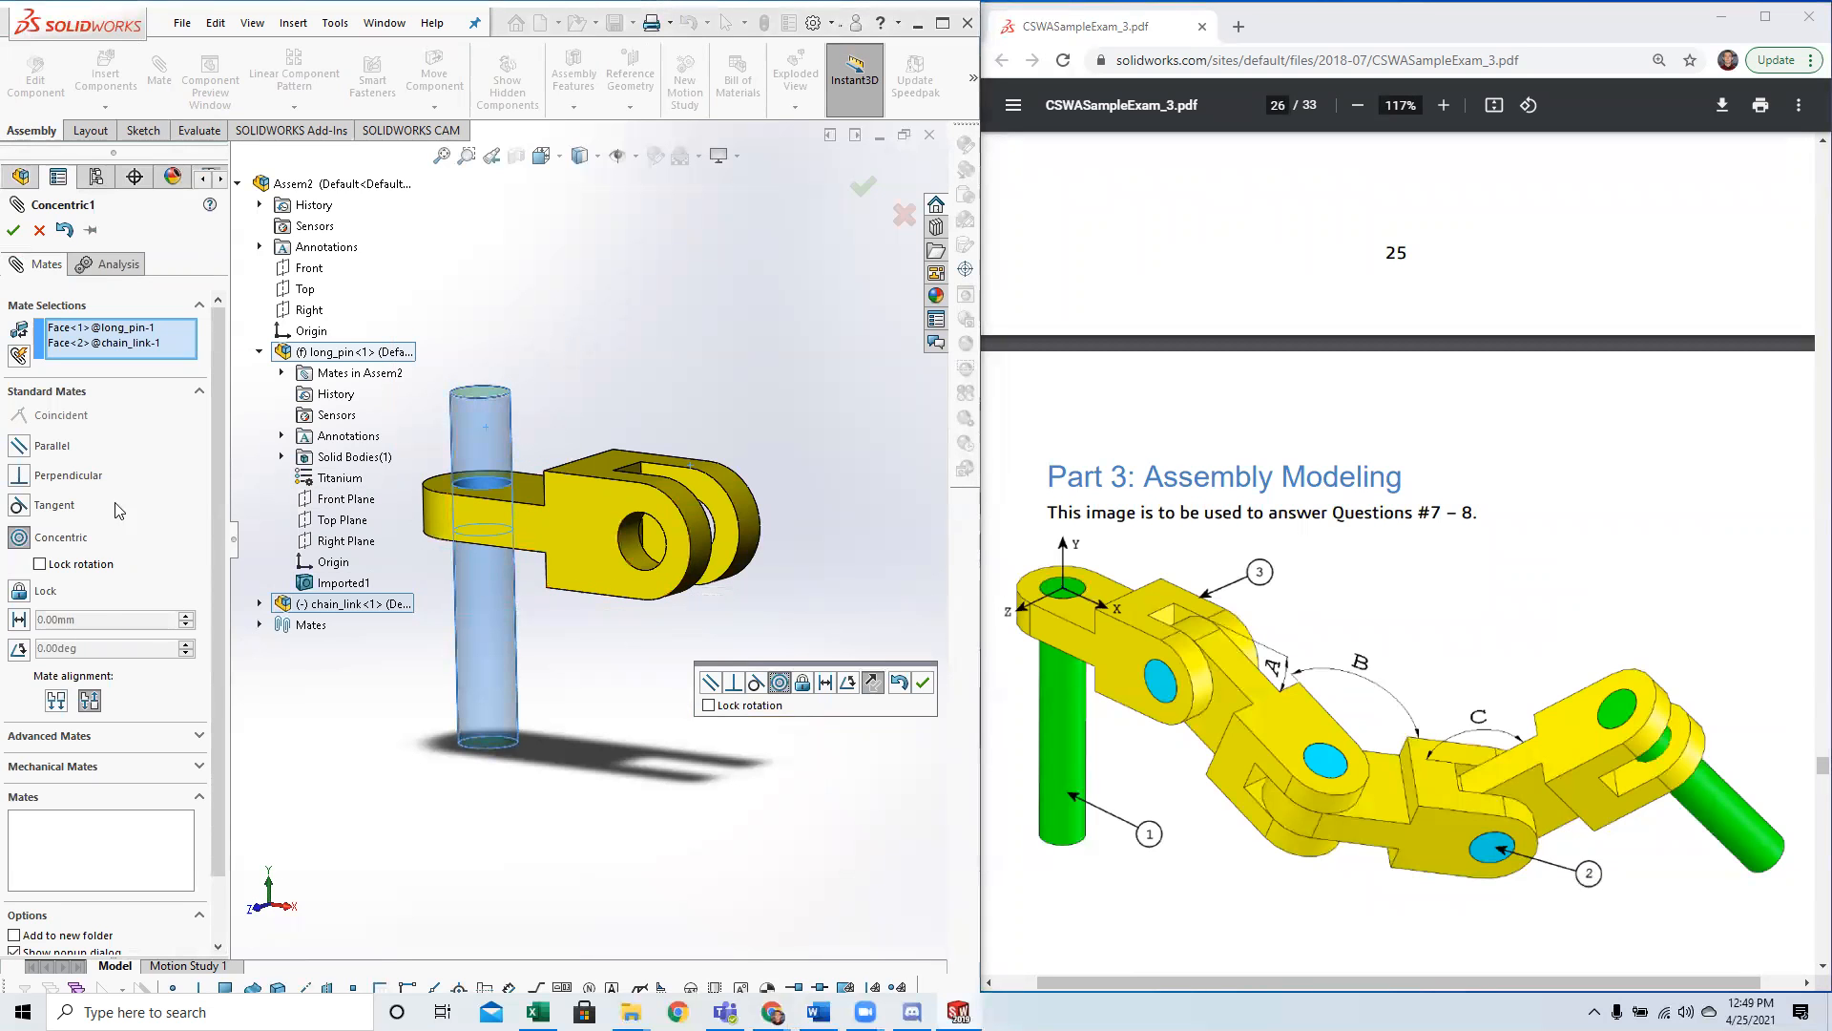
pyautogui.click(12, 235)
pyautogui.click(12, 235)
# Test how the chain link moves on the long pin and edit their concentric mate to lock rotation.
pyautogui.moveTo(550, 563); pyautogui.dragTo(643, 418)
pyautogui.moveTo(674, 615); pyautogui.dragTo(622, 561)
pyautogui.rightClick(561, 527)
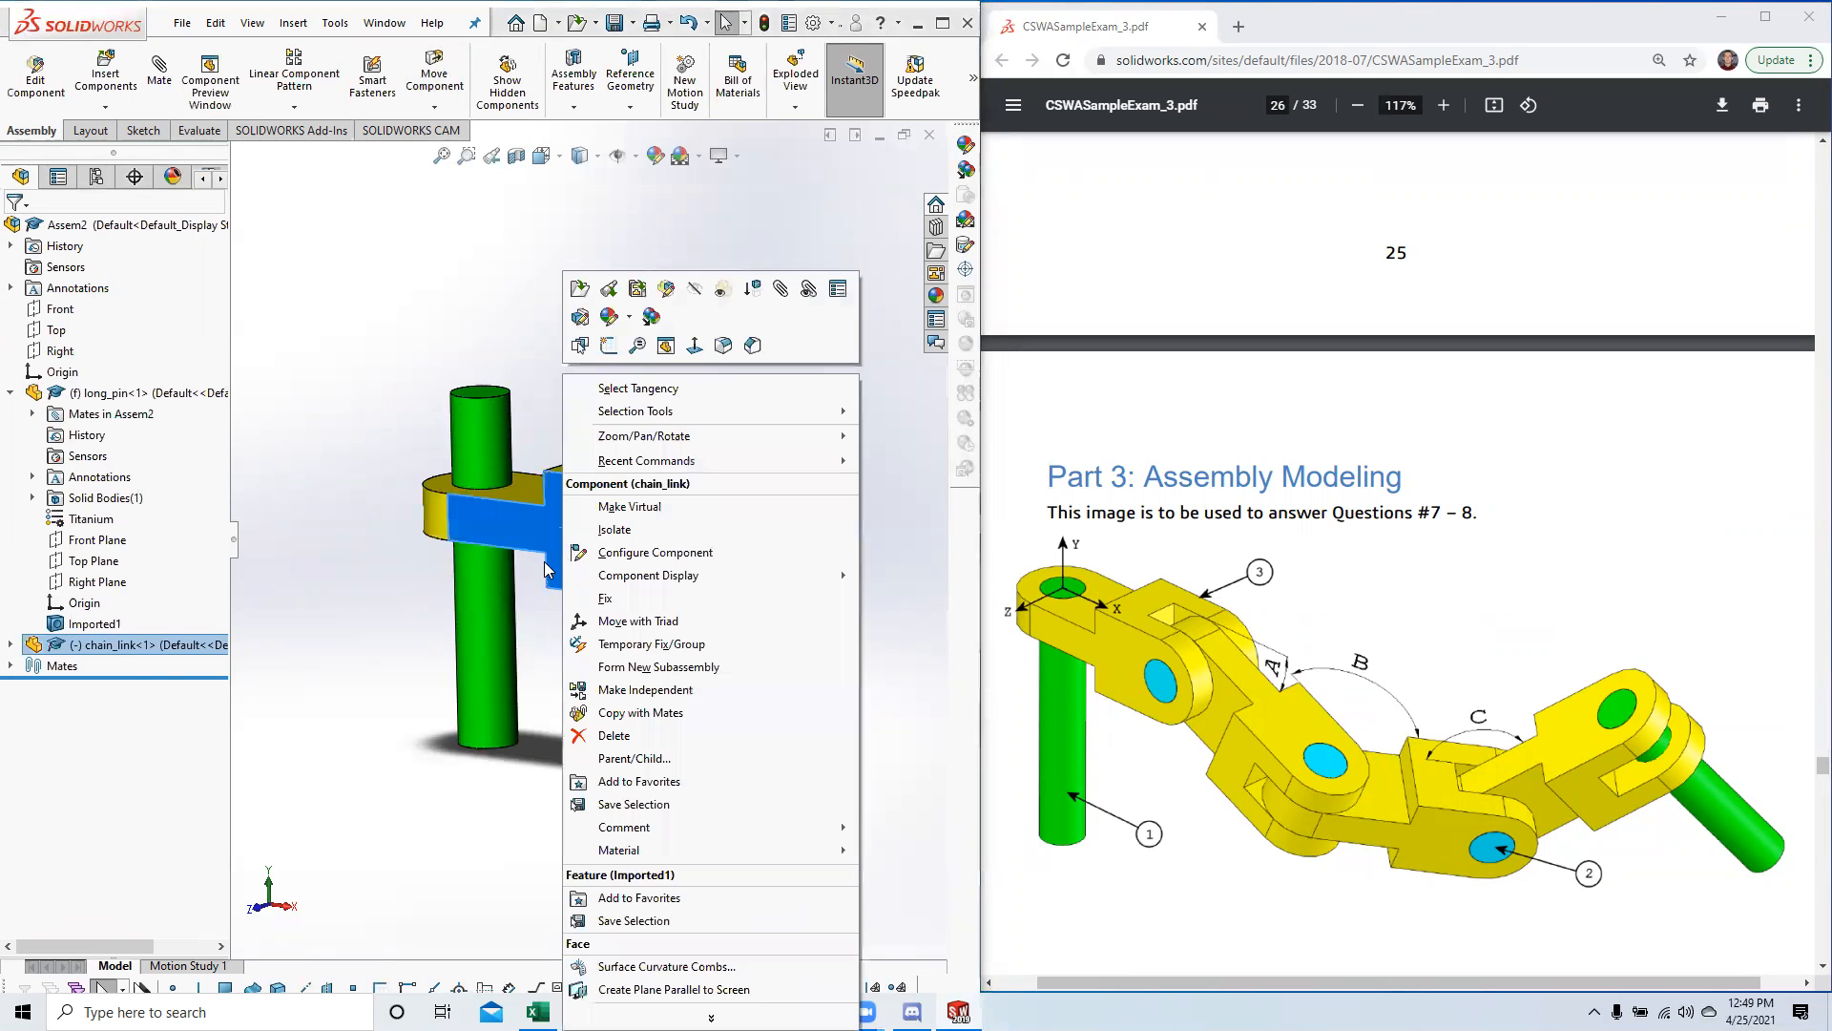
pyautogui.click(13, 666)
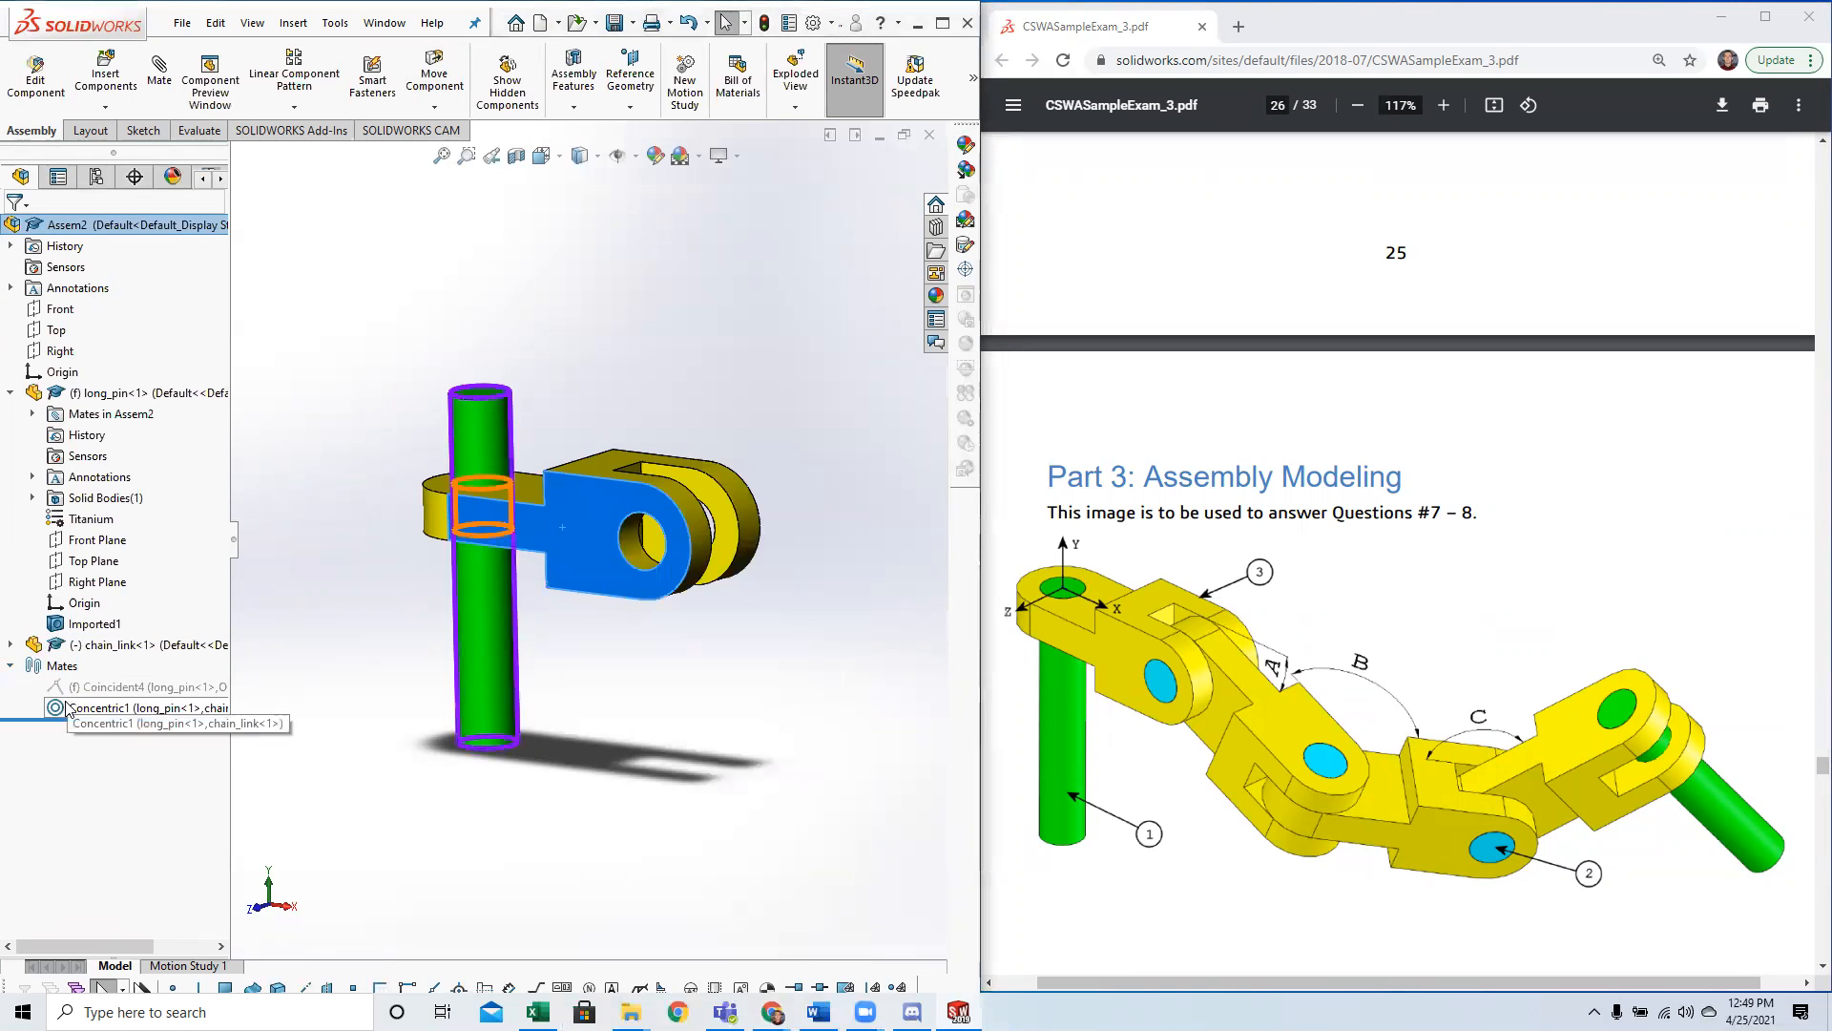
pyautogui.rightClick(69, 711)
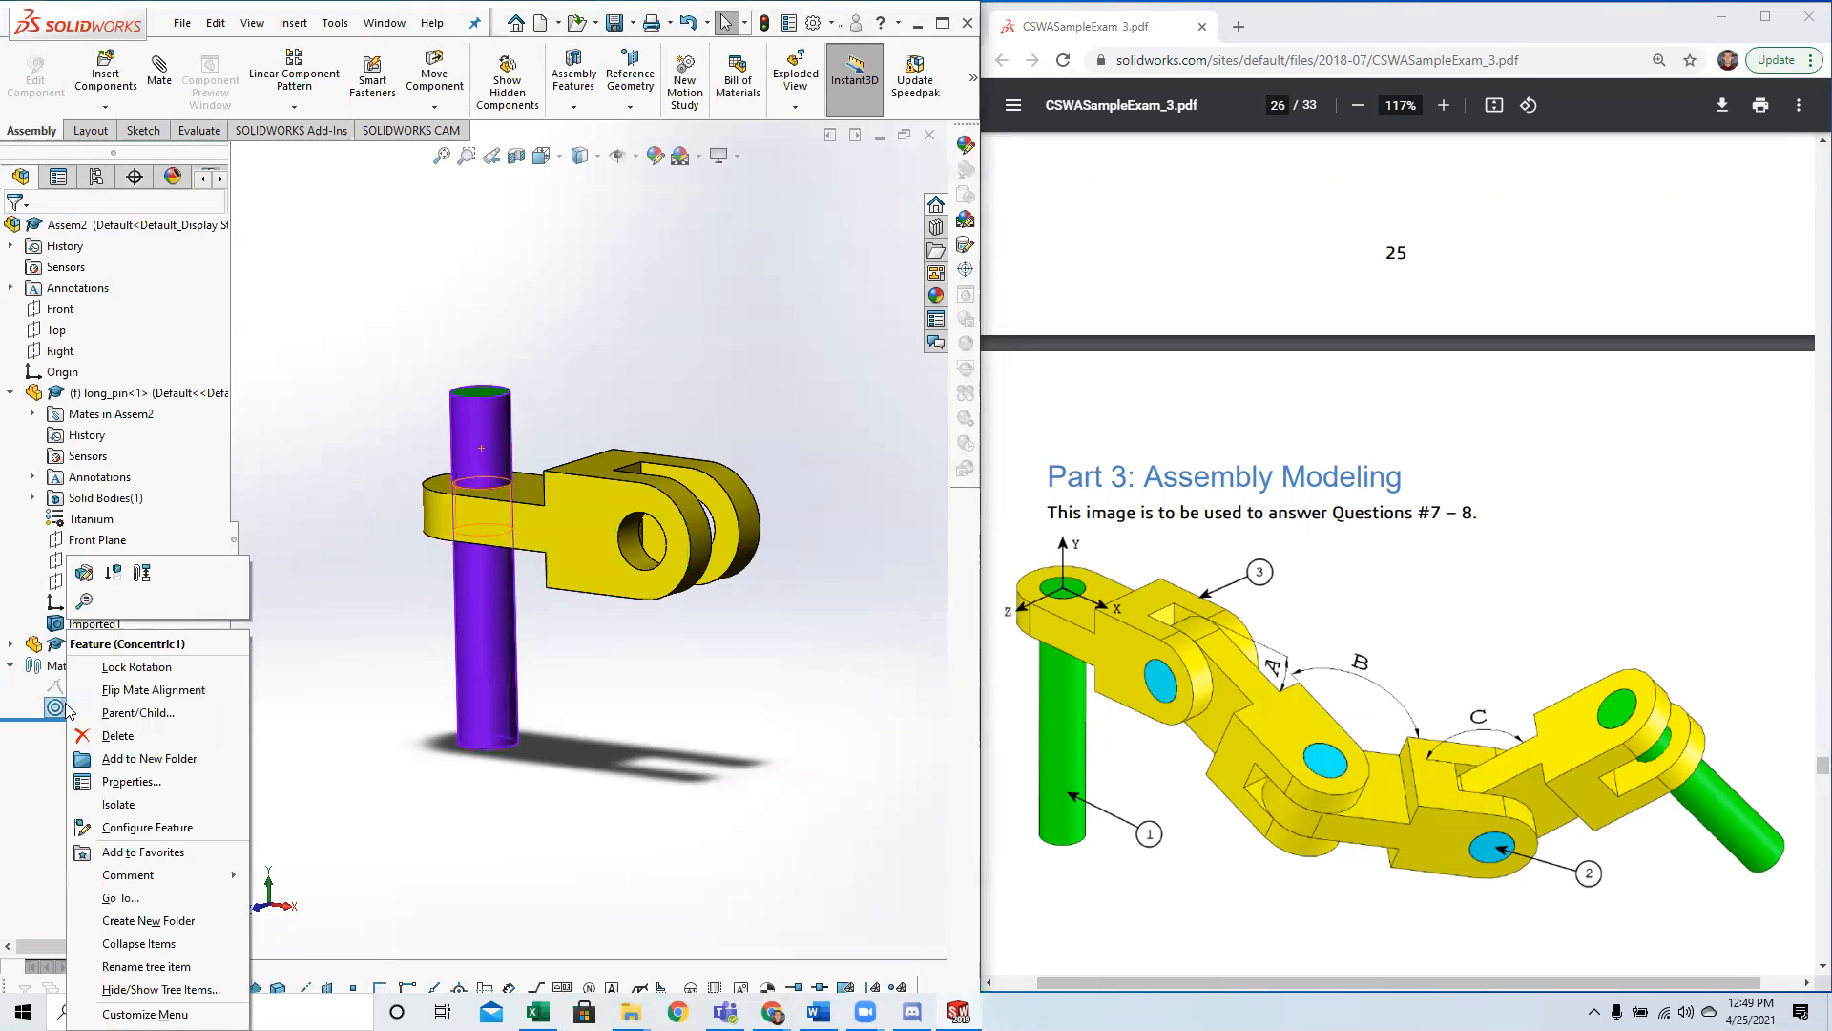
pyautogui.click(84, 573)
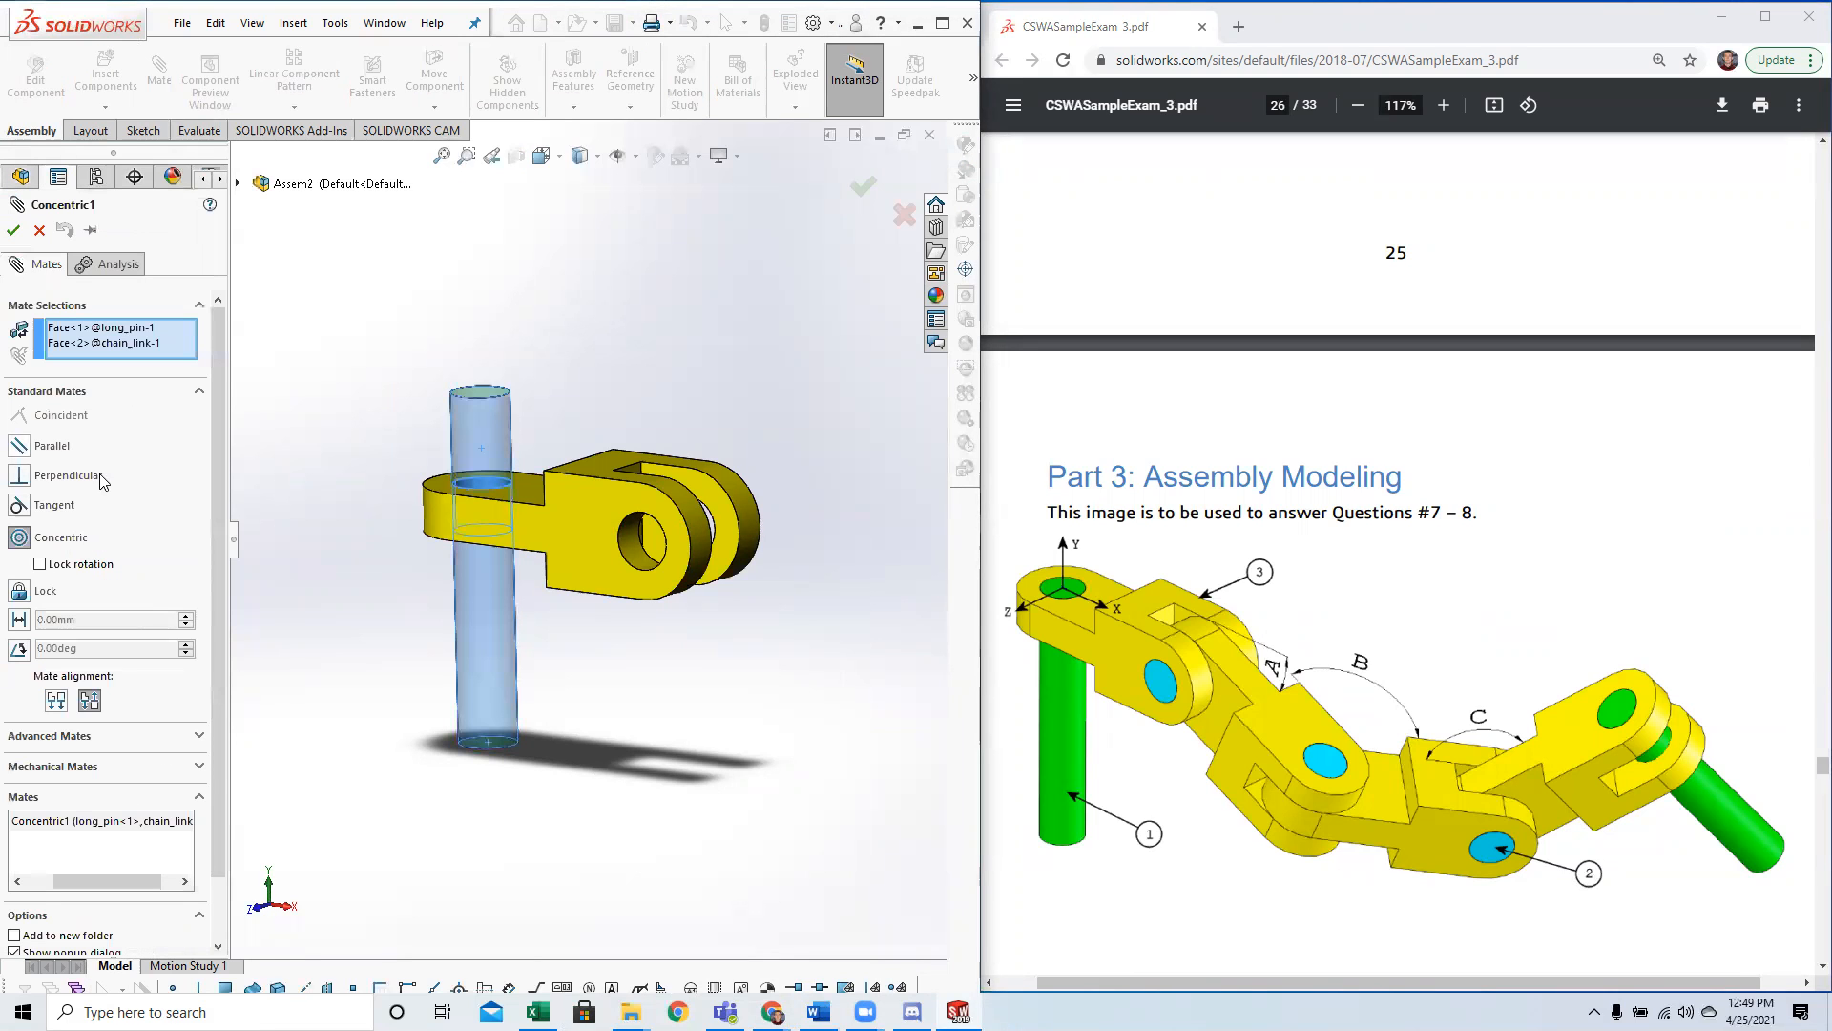
pyautogui.click(76, 565)
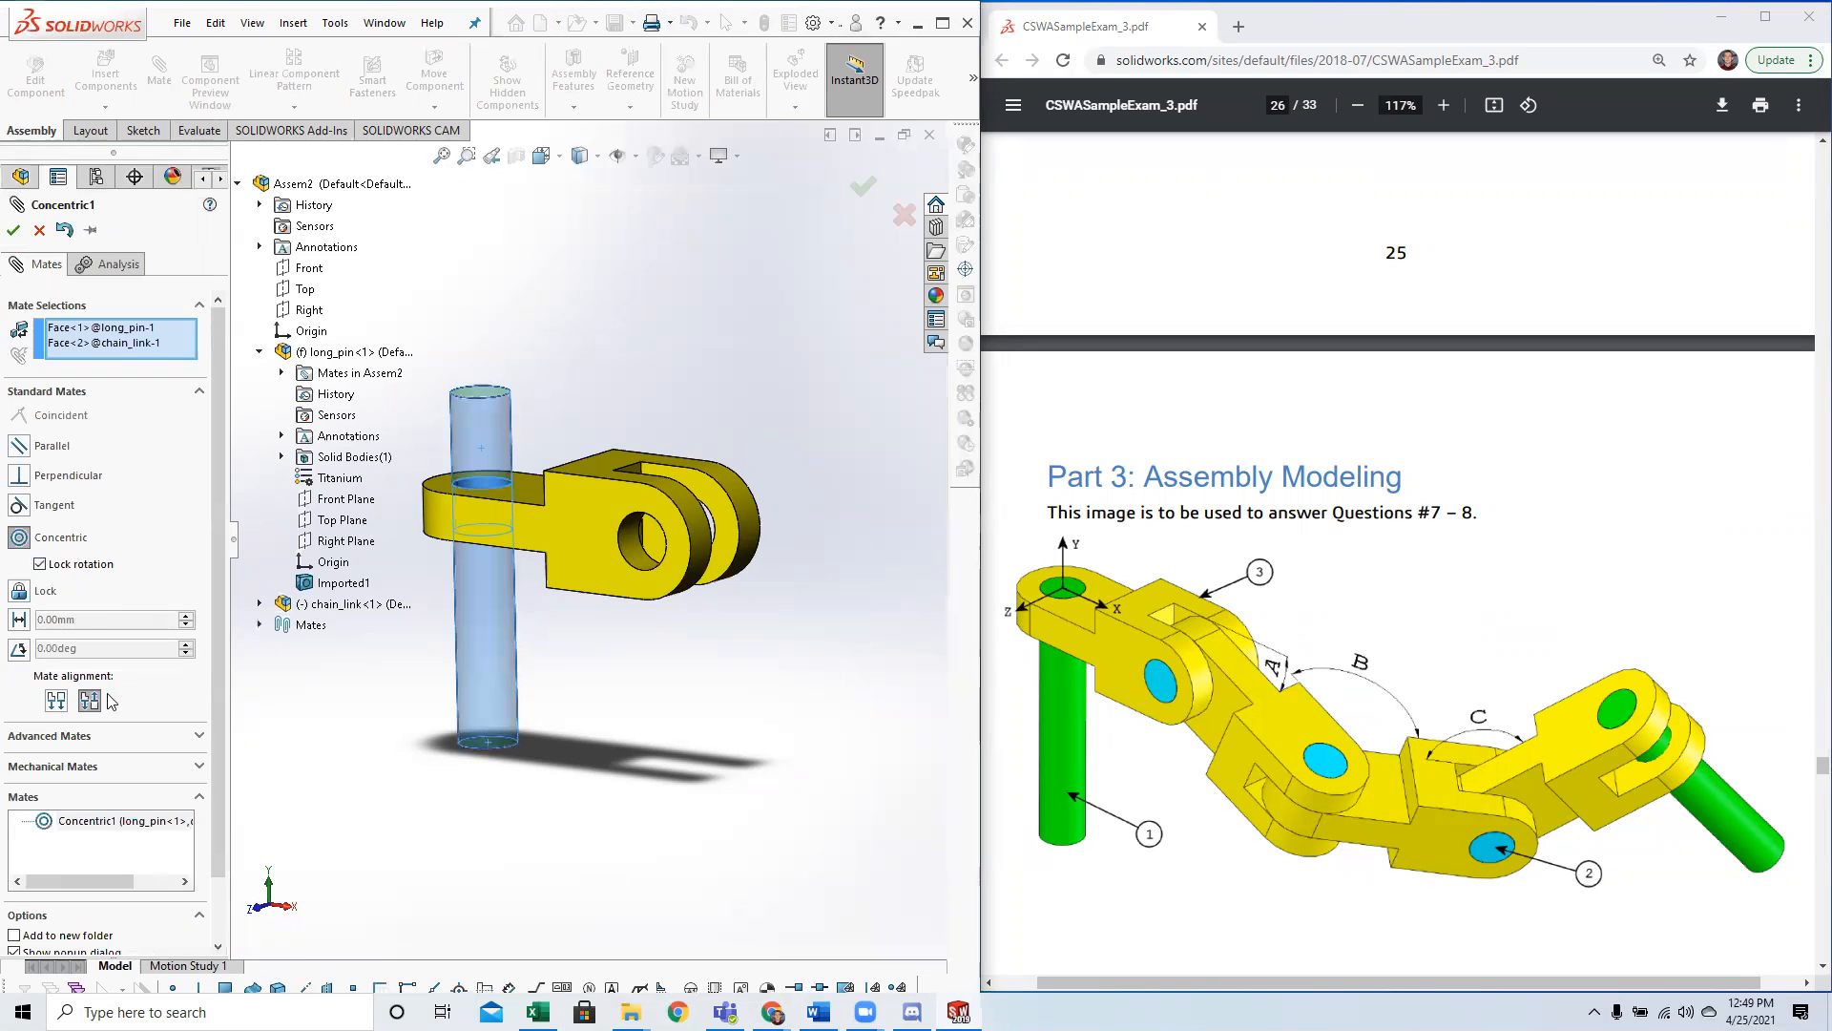
pyautogui.moveTo(616, 732); pyautogui.dragTo(293, 917, button='middle')
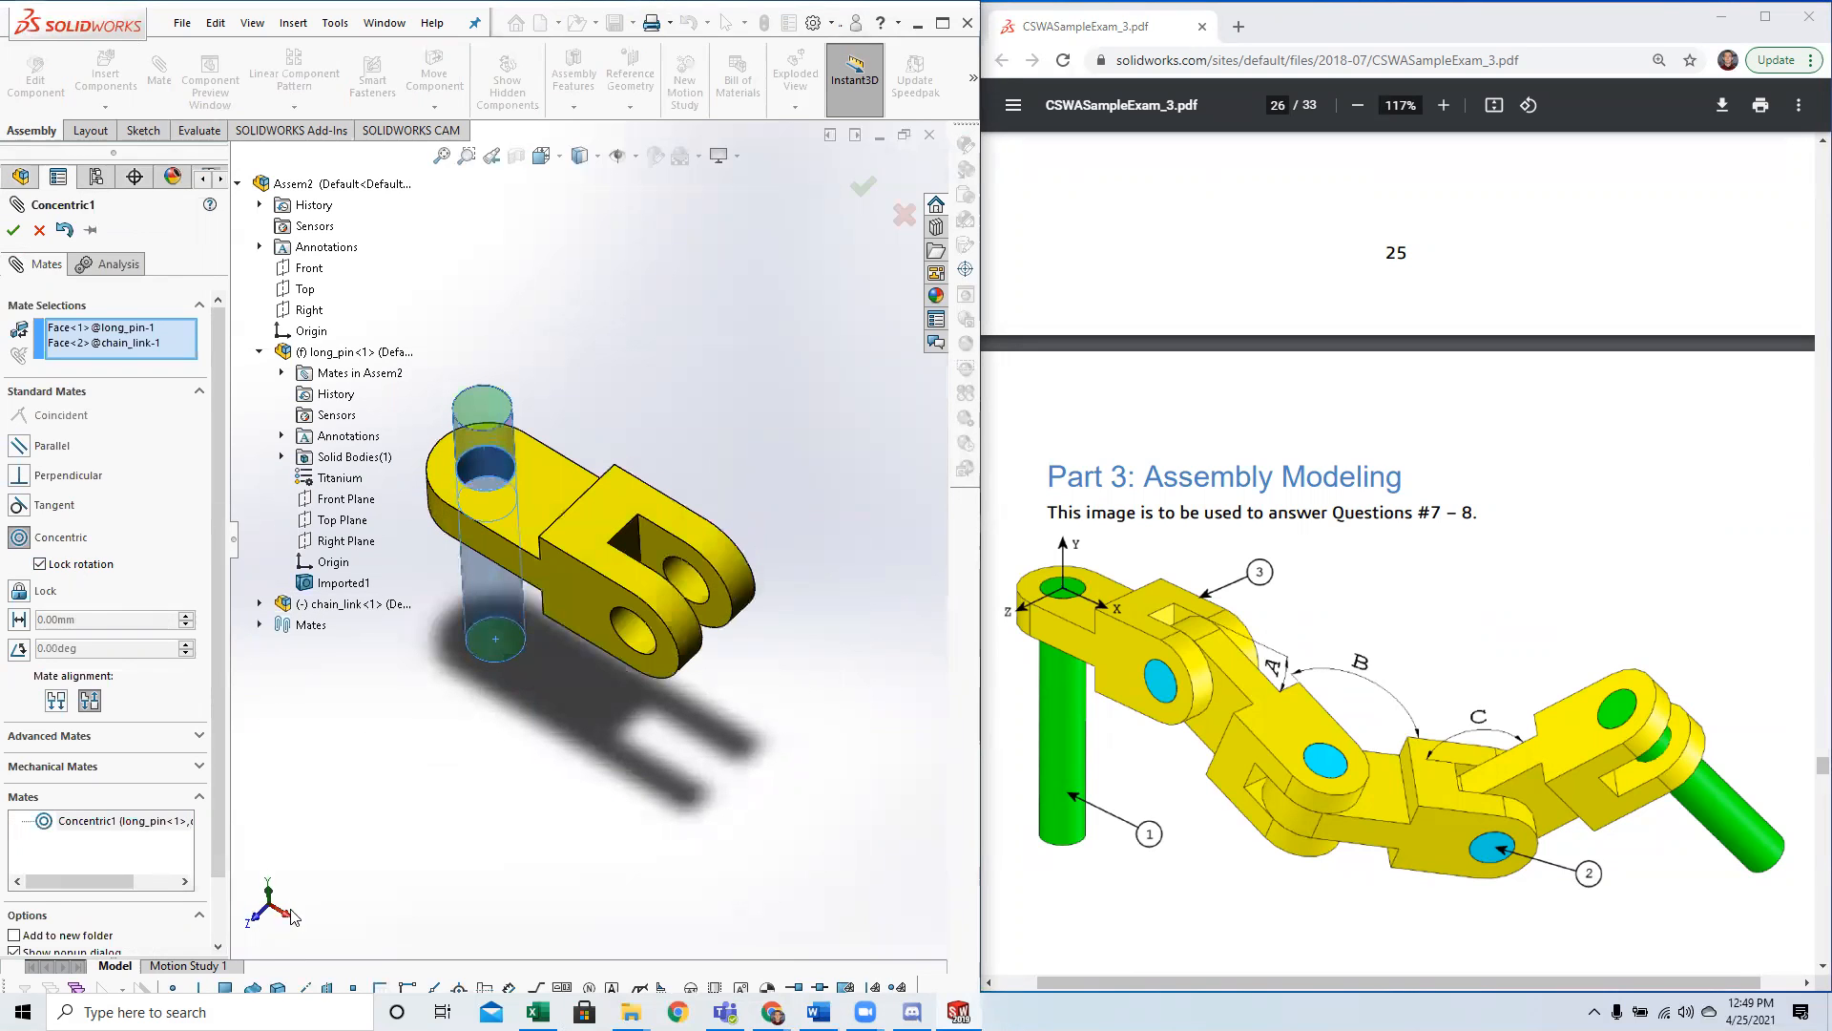
pyautogui.click(13, 230)
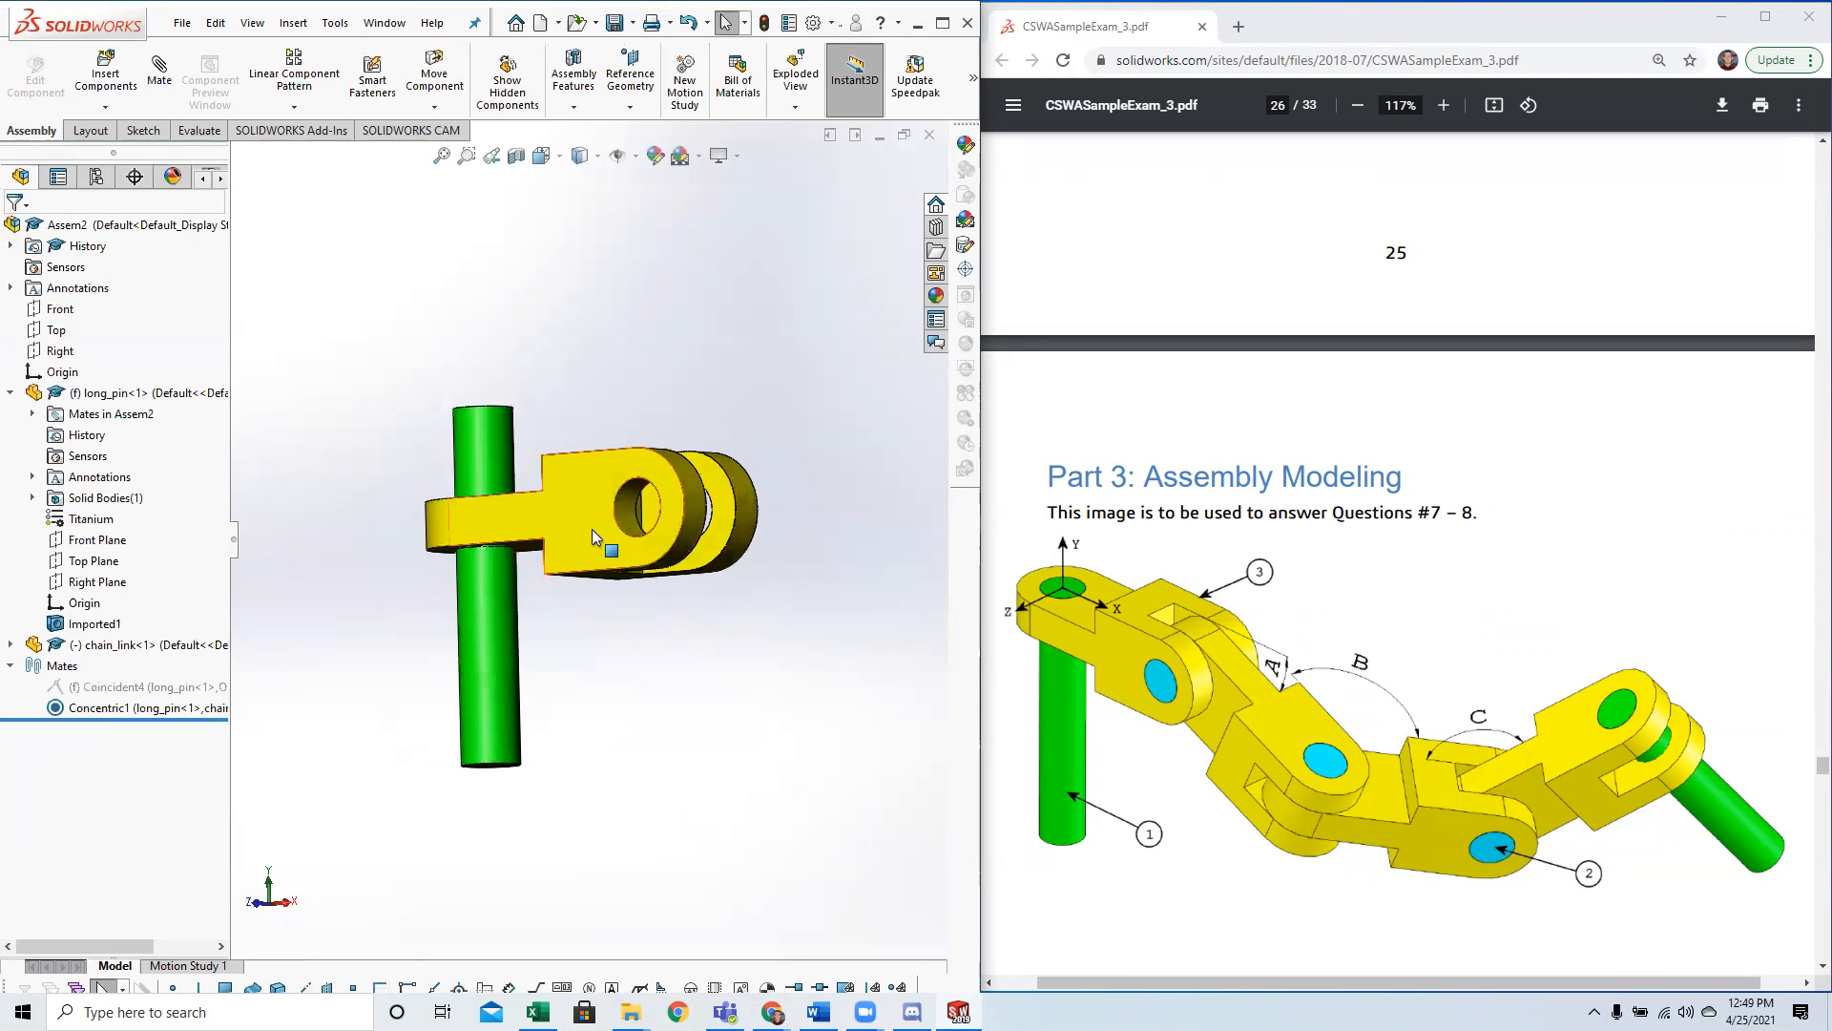
# Slide the chain link up to the upper end of the long pin and set the isometric view.
pyautogui.moveTo(692, 562); pyautogui.dragTo(754, 458)
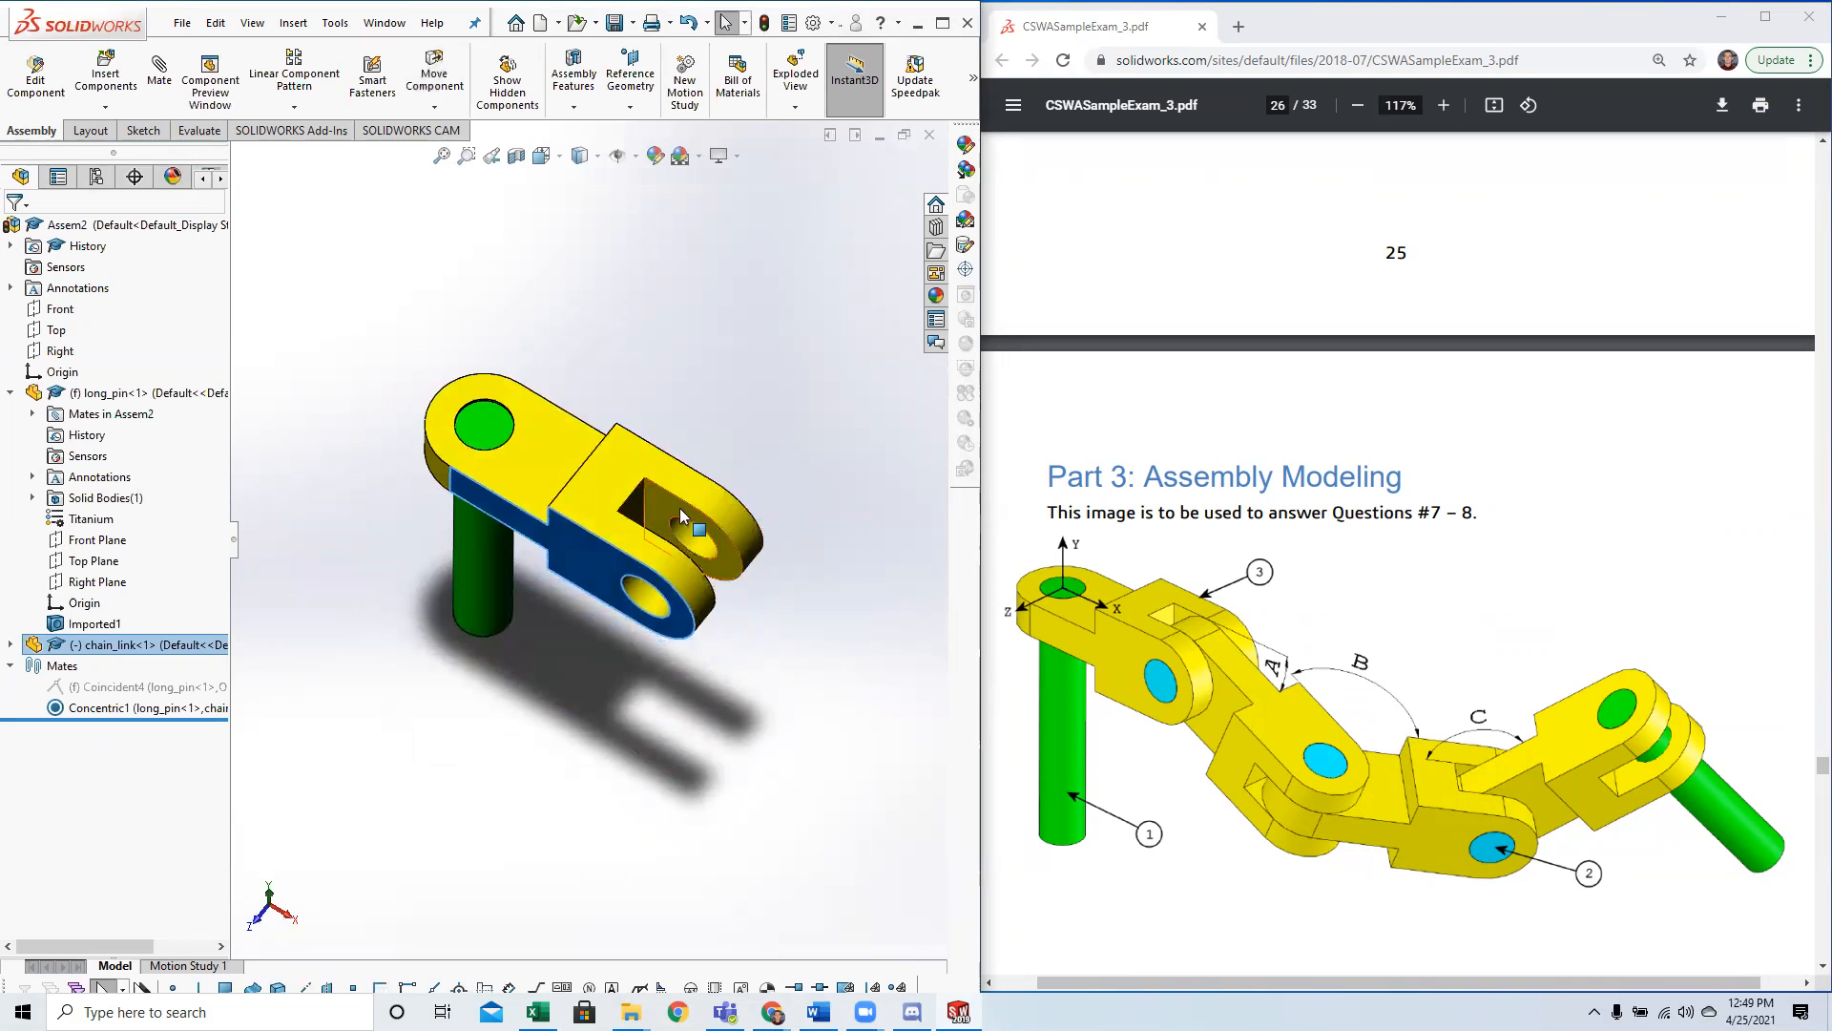
pyautogui.press('space')
pyautogui.click(481, 743)
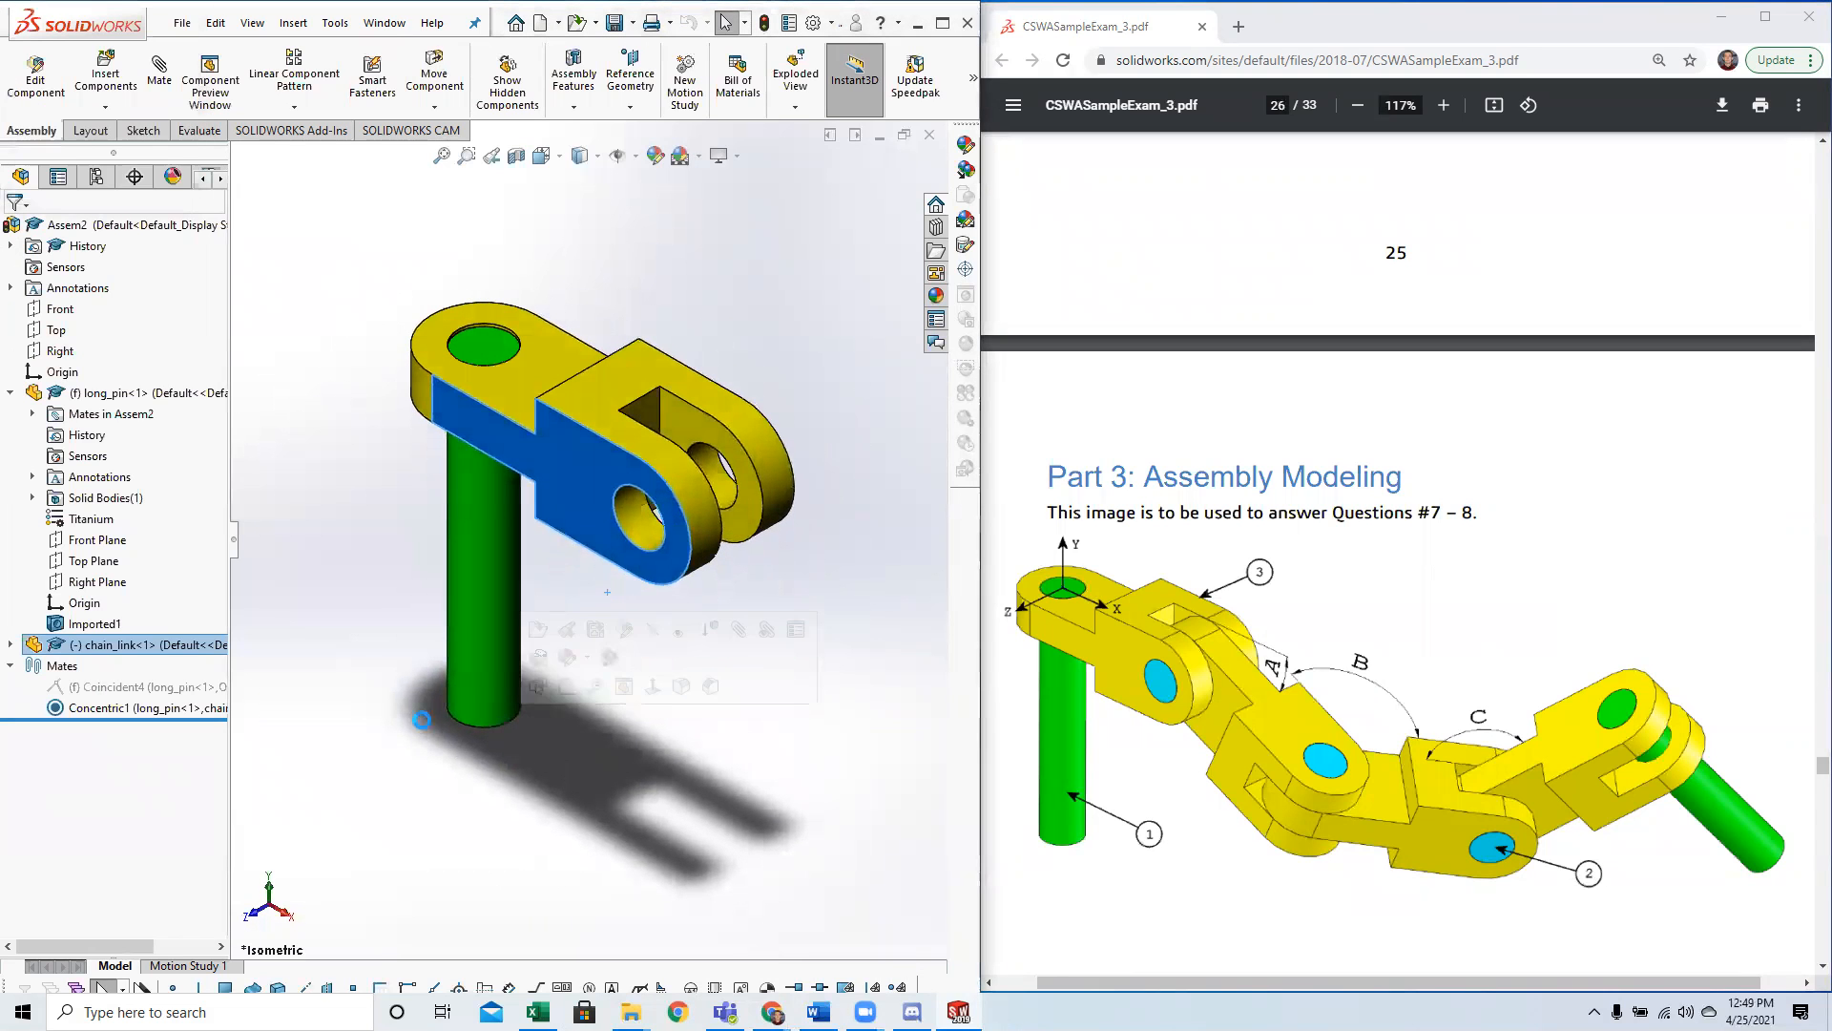
# Check the second mating condition and mate the long pin's upper end face coincident with the chain link's upper side face.
pyautogui.scroll(-15, 1262, 649)
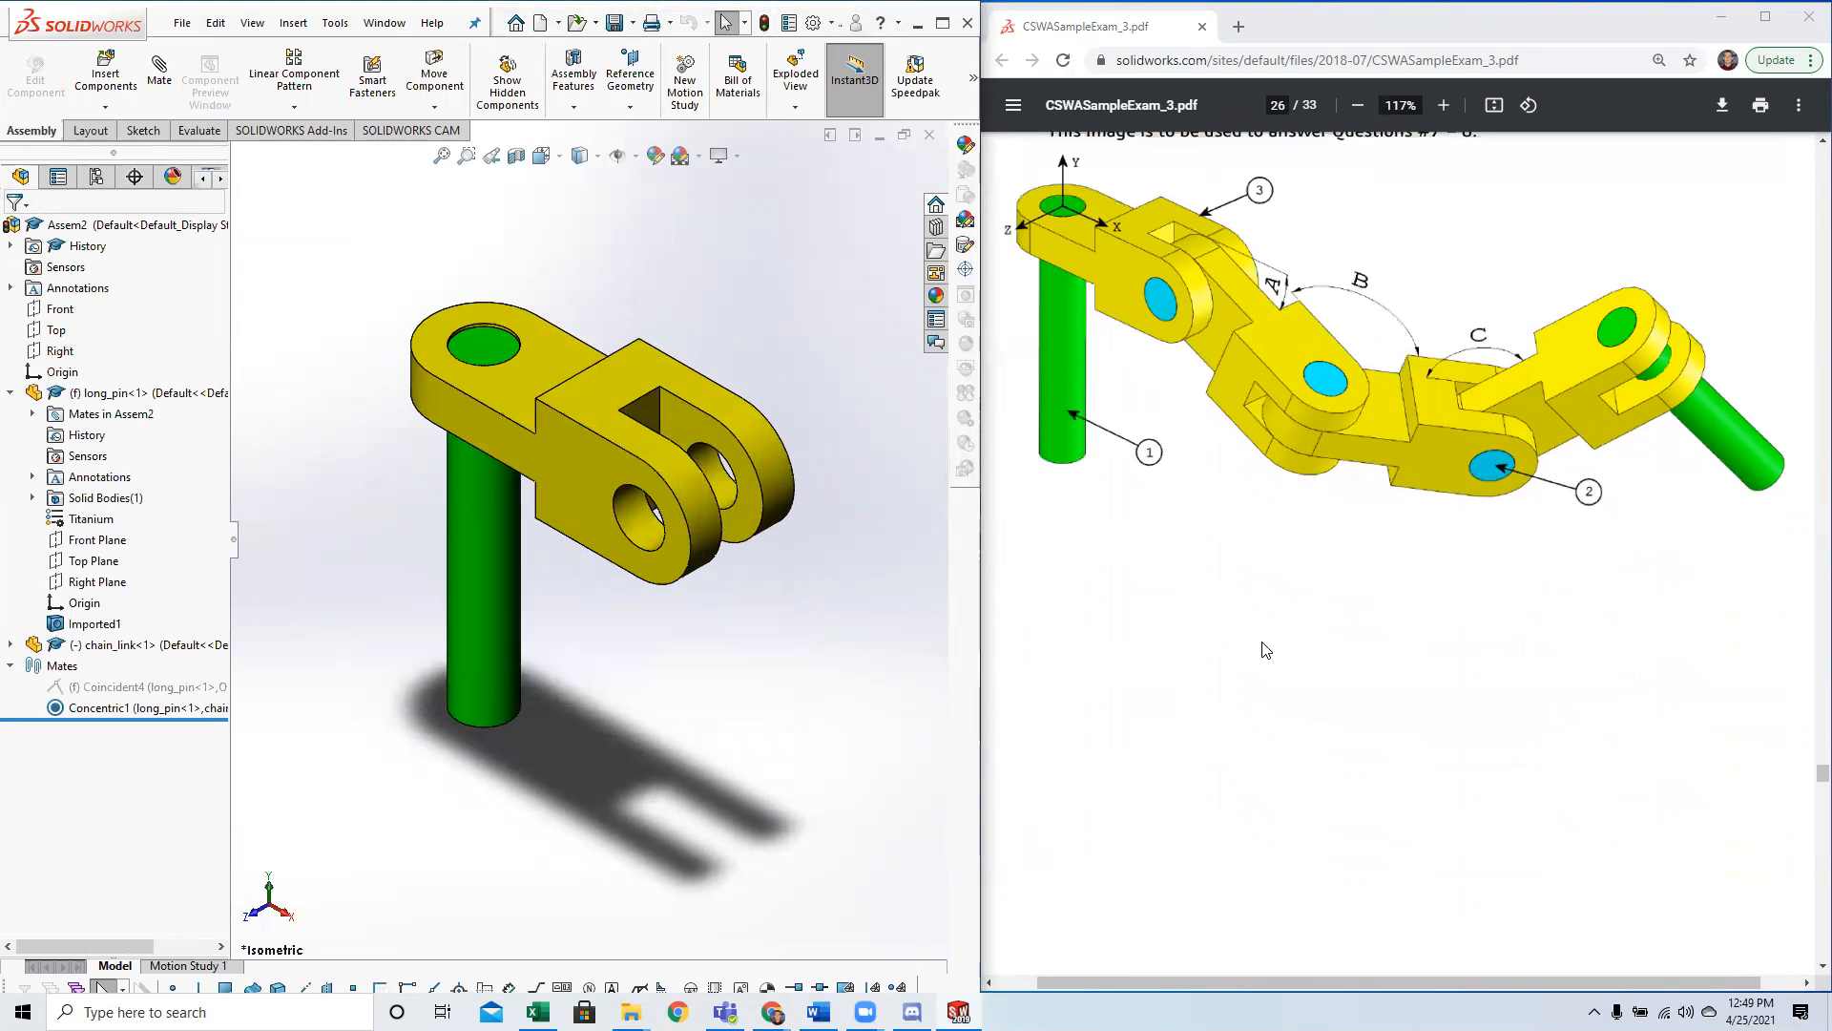
pyautogui.moveTo(1070, 439); pyautogui.dragTo(1482, 441)
pyautogui.click(1436, 444)
pyautogui.click(1494, 440)
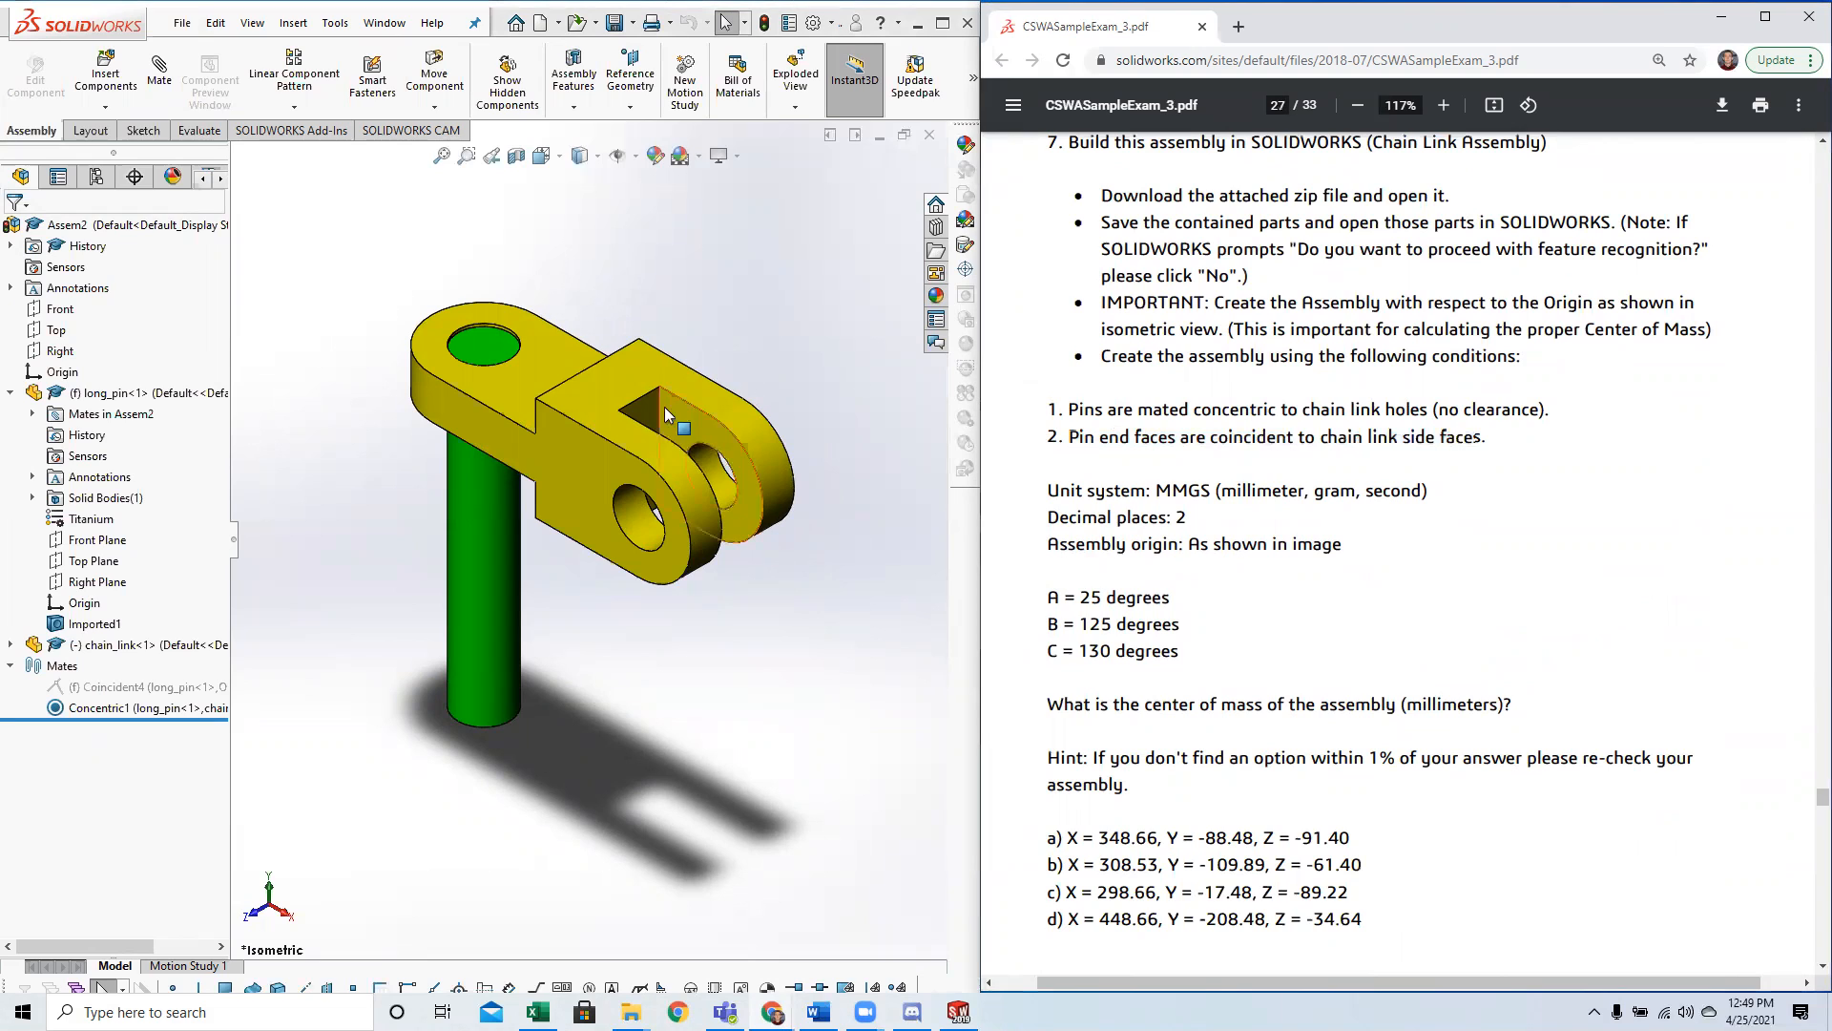
pyautogui.click(159, 76)
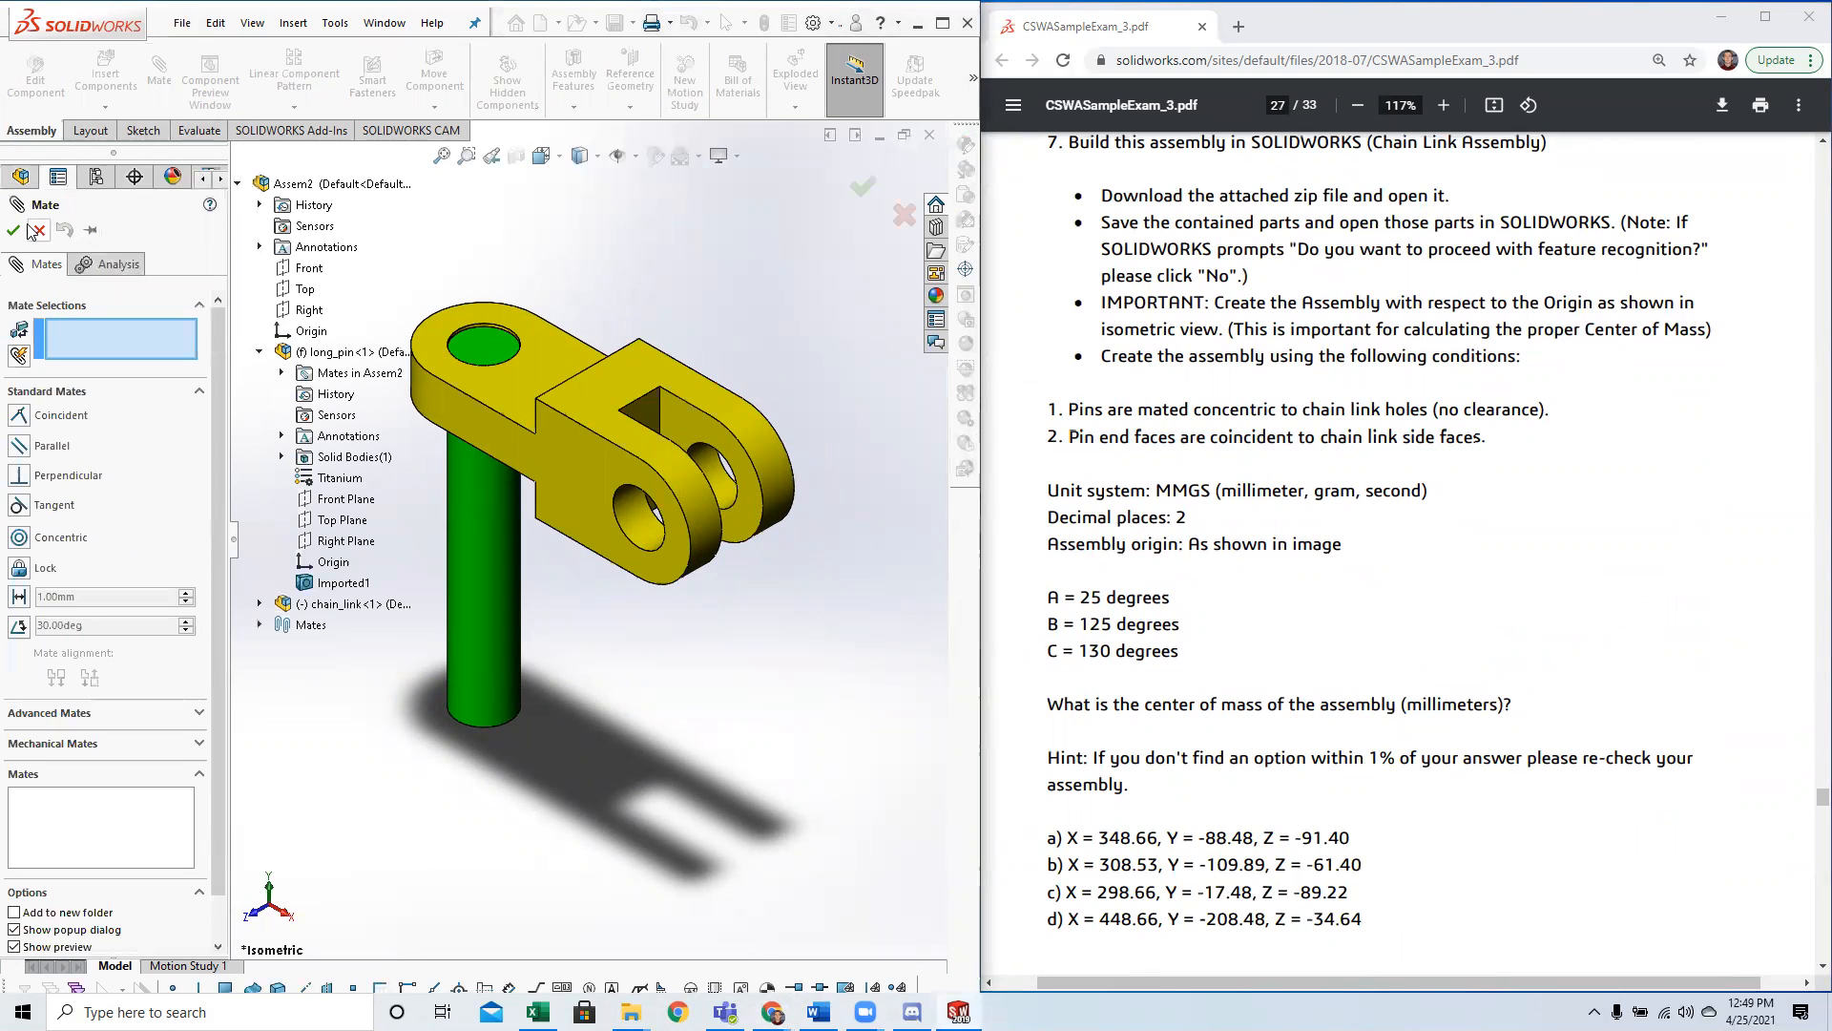
pyautogui.click(484, 357)
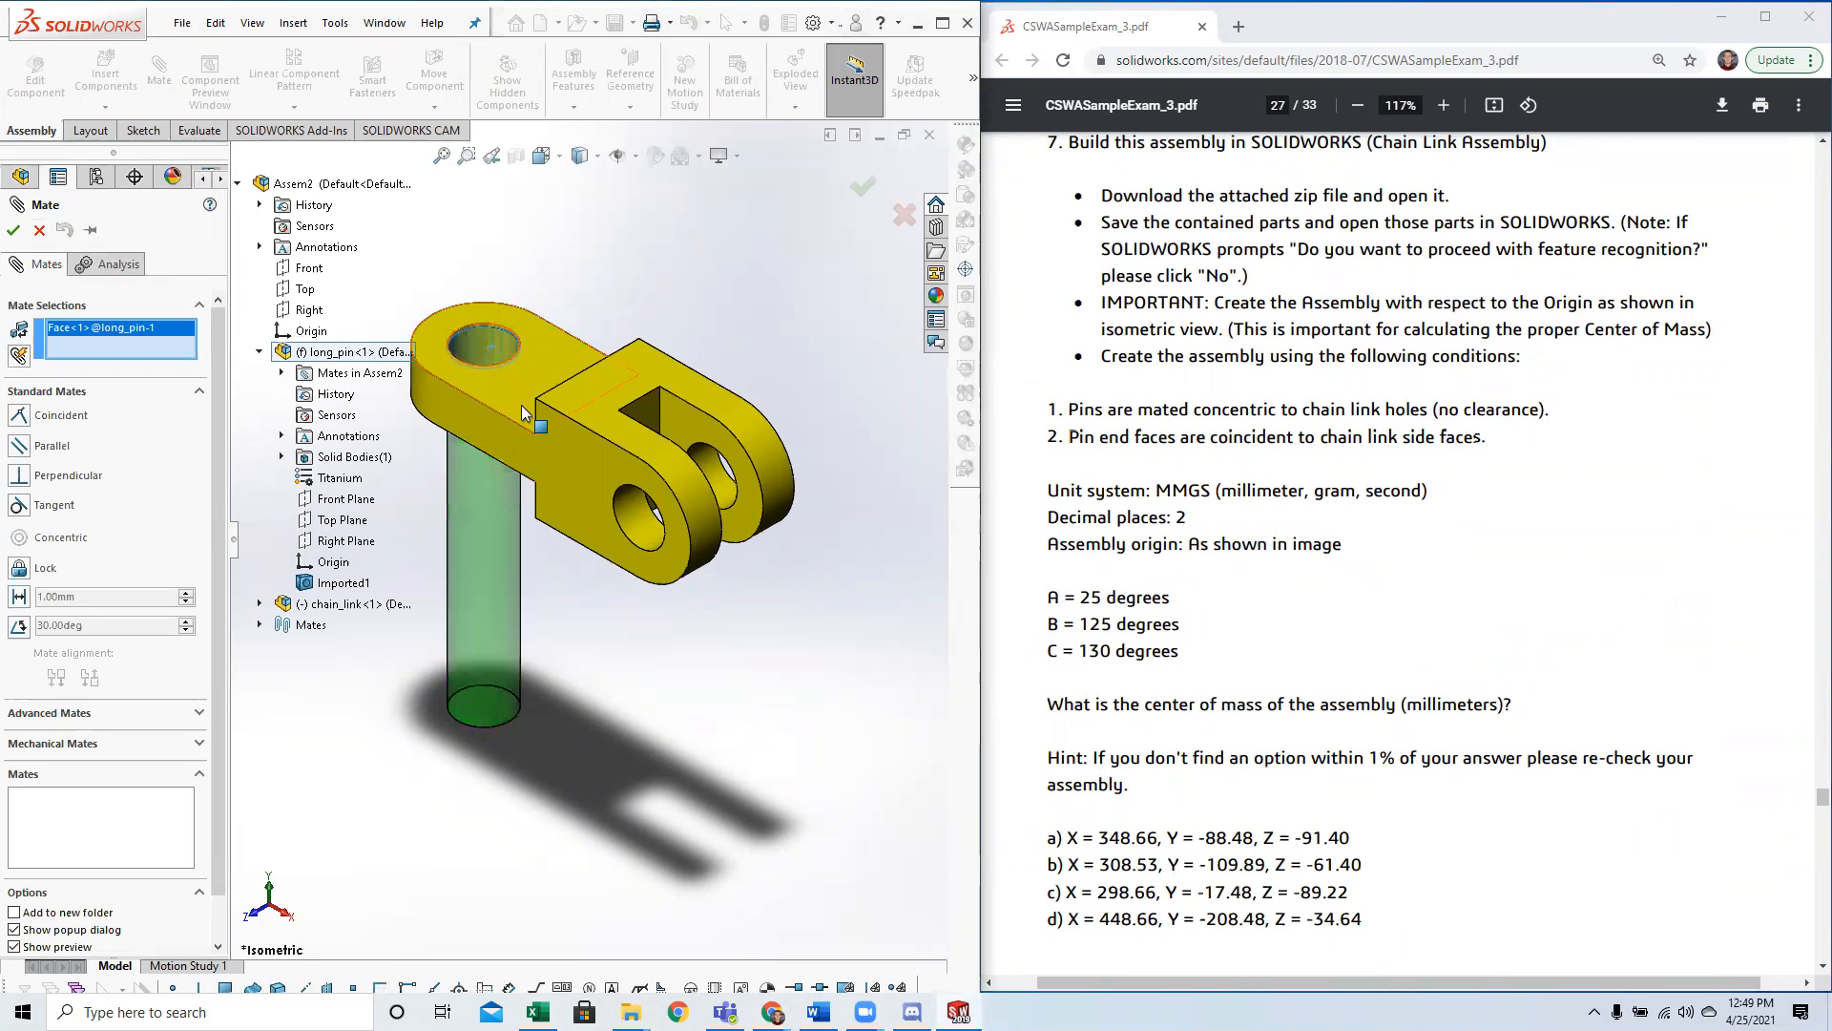
pyautogui.click(461, 394)
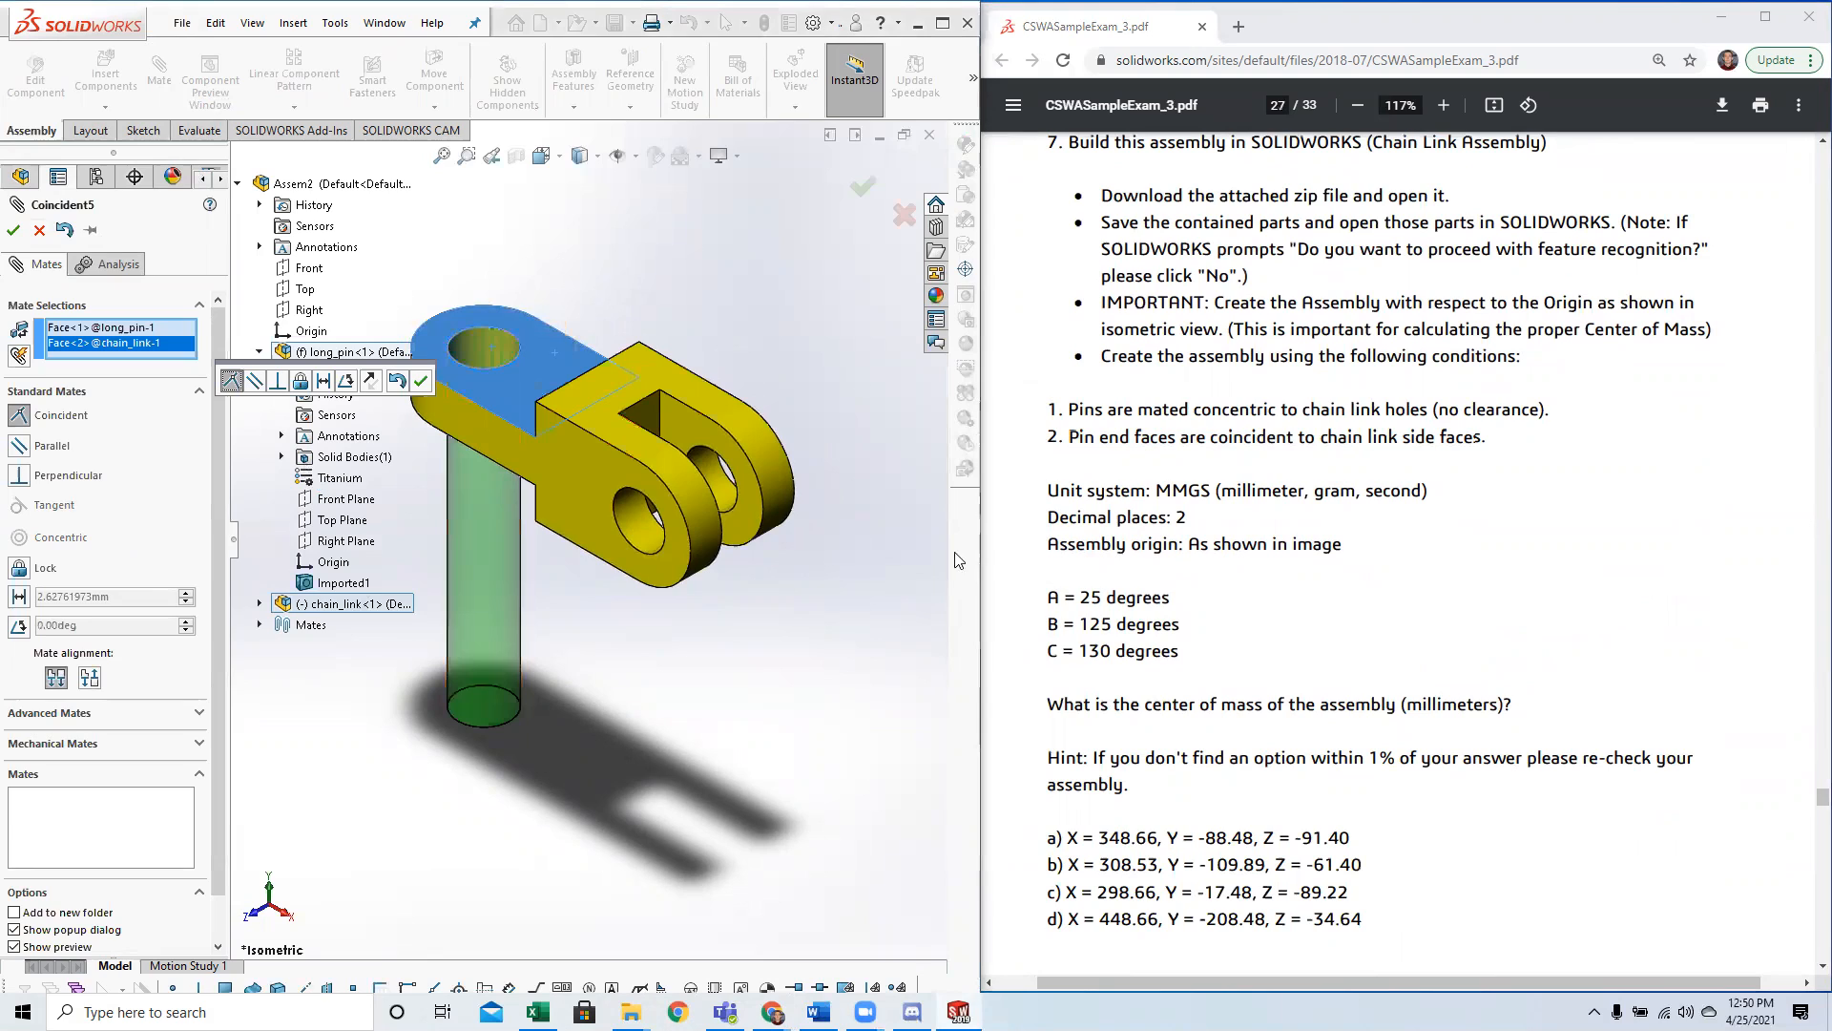
pyautogui.moveTo(1212, 436); pyautogui.dragTo(1288, 439)
pyautogui.click(1312, 456)
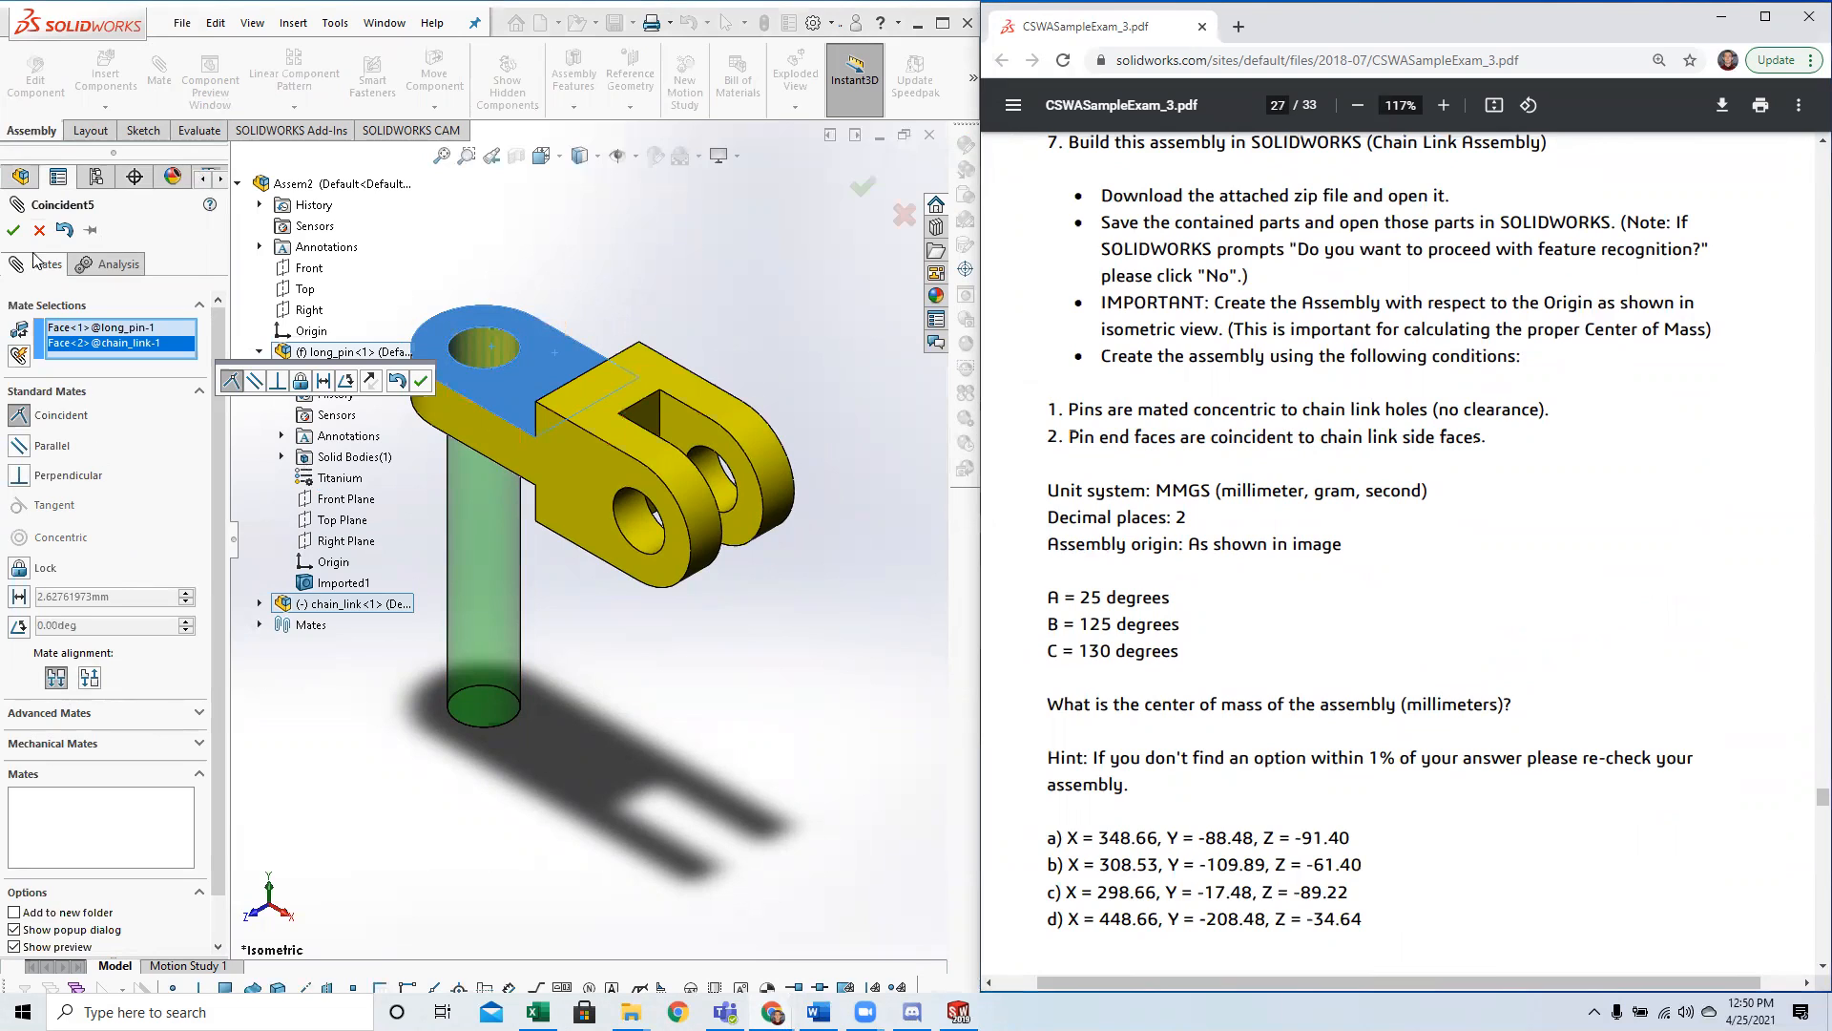
pyautogui.click(13, 230)
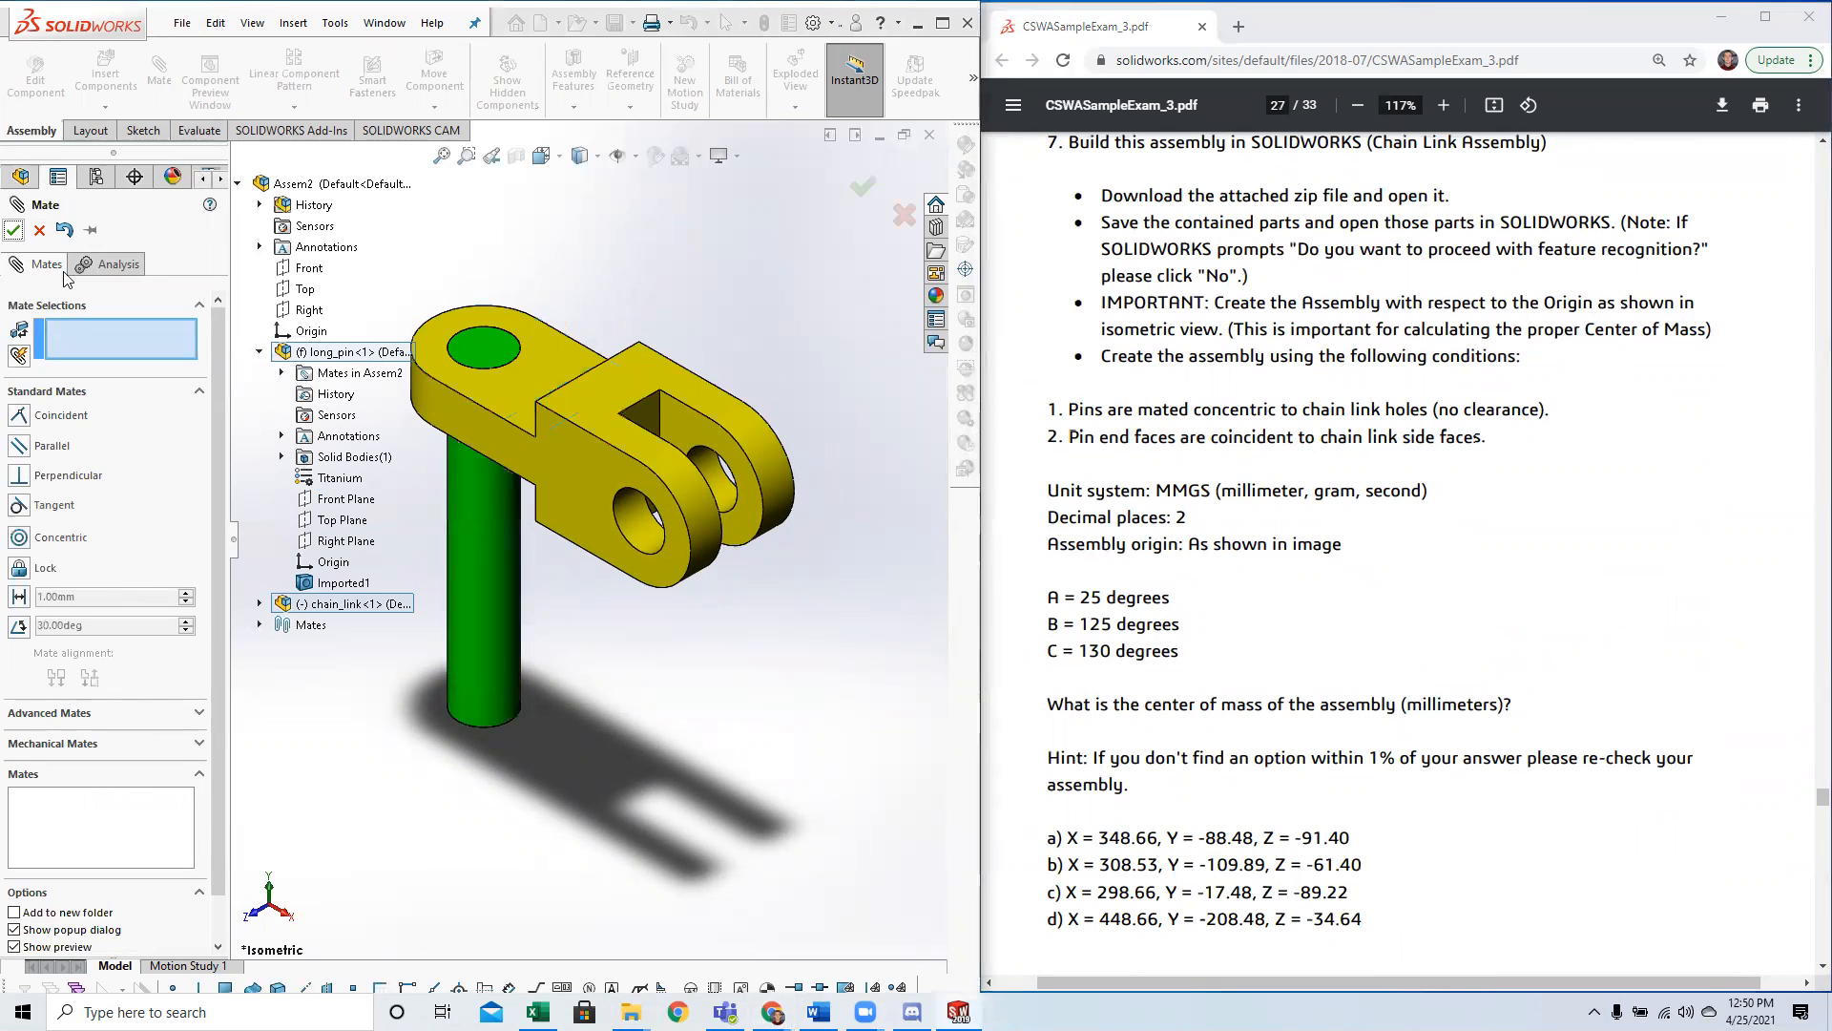
# Test whether the mated chain link can still be moved.
pyautogui.moveTo(542, 391); pyautogui.dragTo(407, 310)
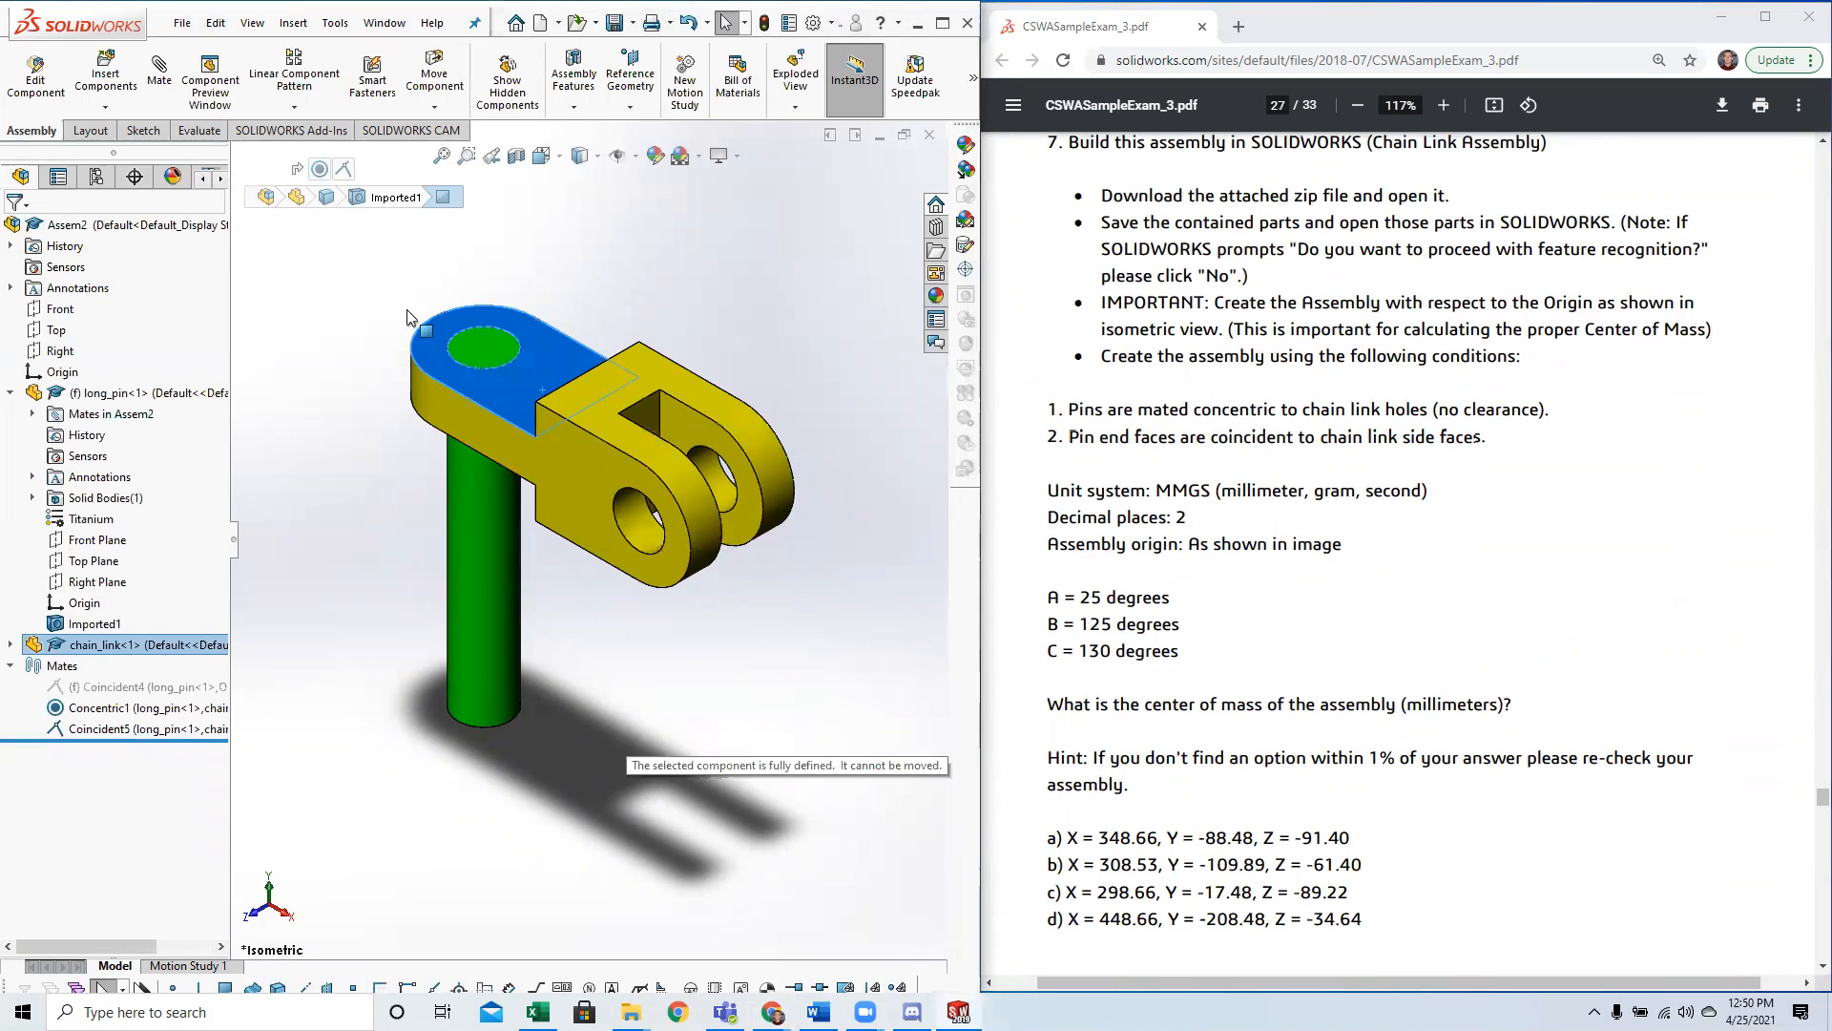
pyautogui.moveTo(595, 389); pyautogui.dragTo(720, 609)
pyautogui.click(691, 591)
pyautogui.scroll(2, 689, 592)
pyautogui.moveTo(601, 490); pyautogui.dragTo(677, 665)
pyautogui.click(679, 644)
pyautogui.scroll(1, 670, 651)
pyautogui.scroll(-1, 710, 544)
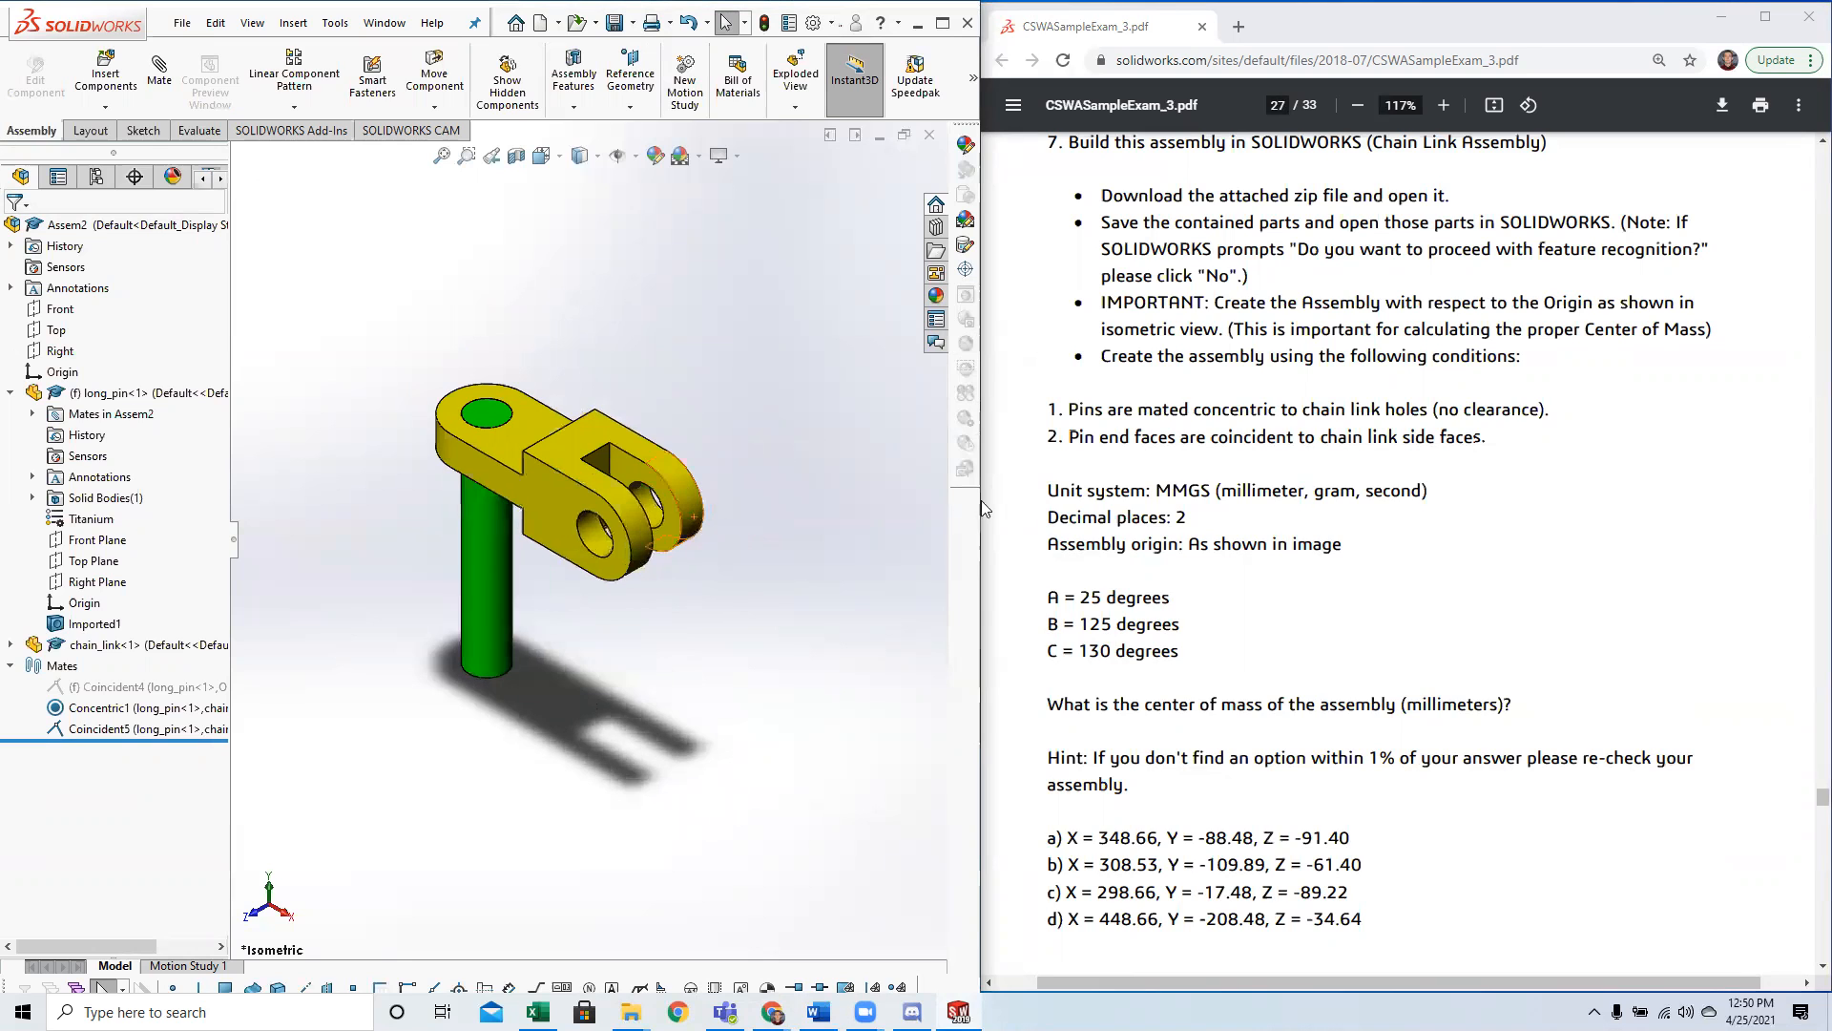
# Check the chain link assembly image and insert short_pin.SLDPRT beside the chain link's forked end.
pyautogui.scroll(1, 1086, 552)
pyautogui.scroll(10, 1088, 559)
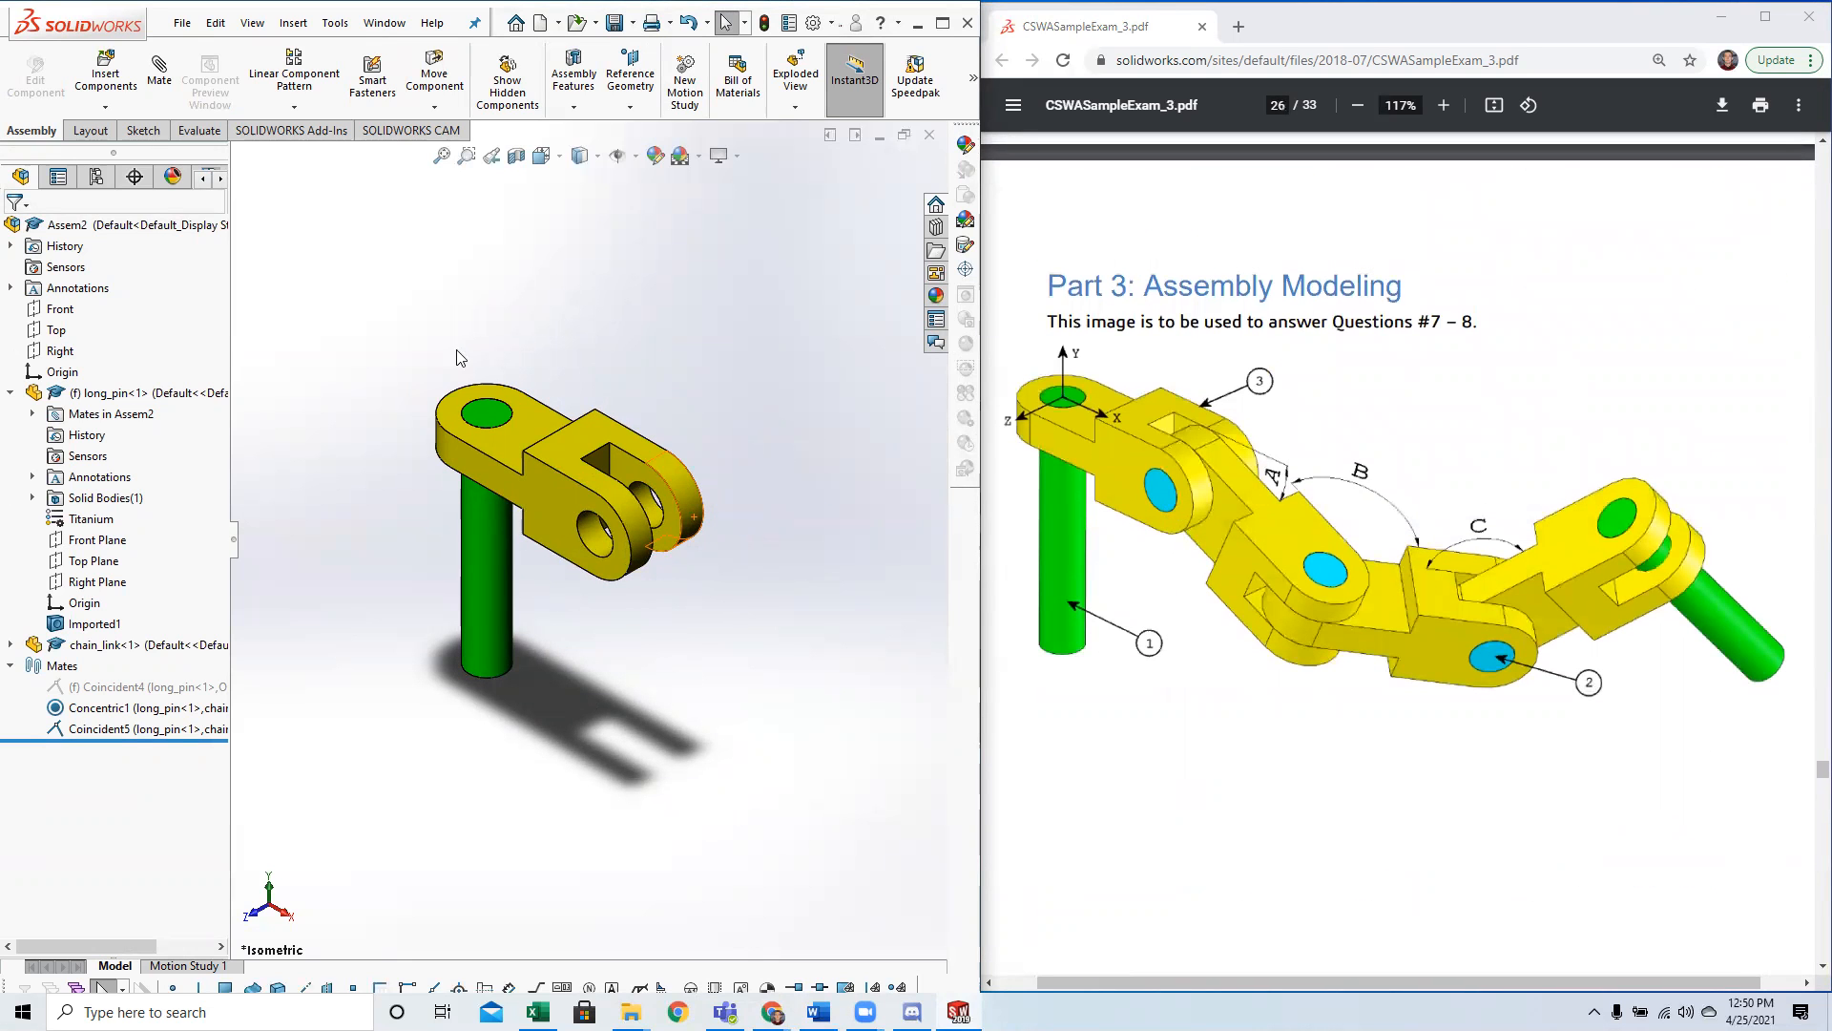
pyautogui.click(108, 87)
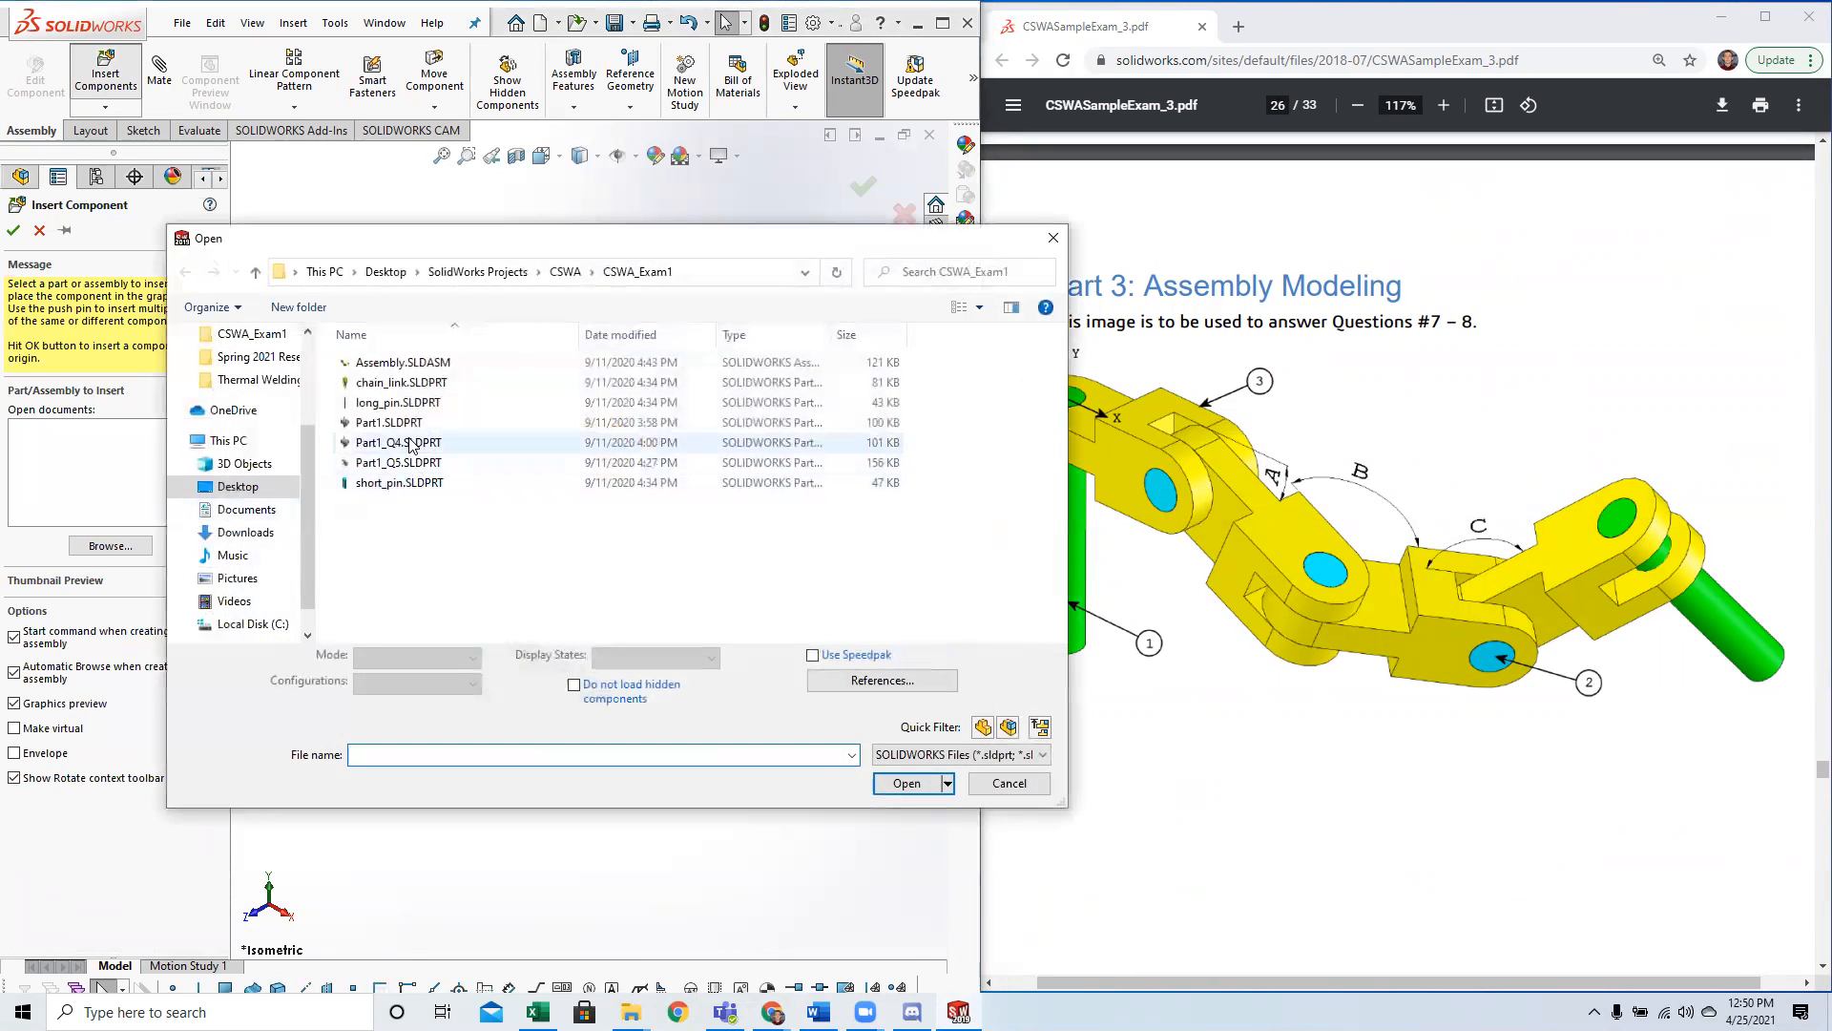
pyautogui.click(399, 482)
pyautogui.click(907, 770)
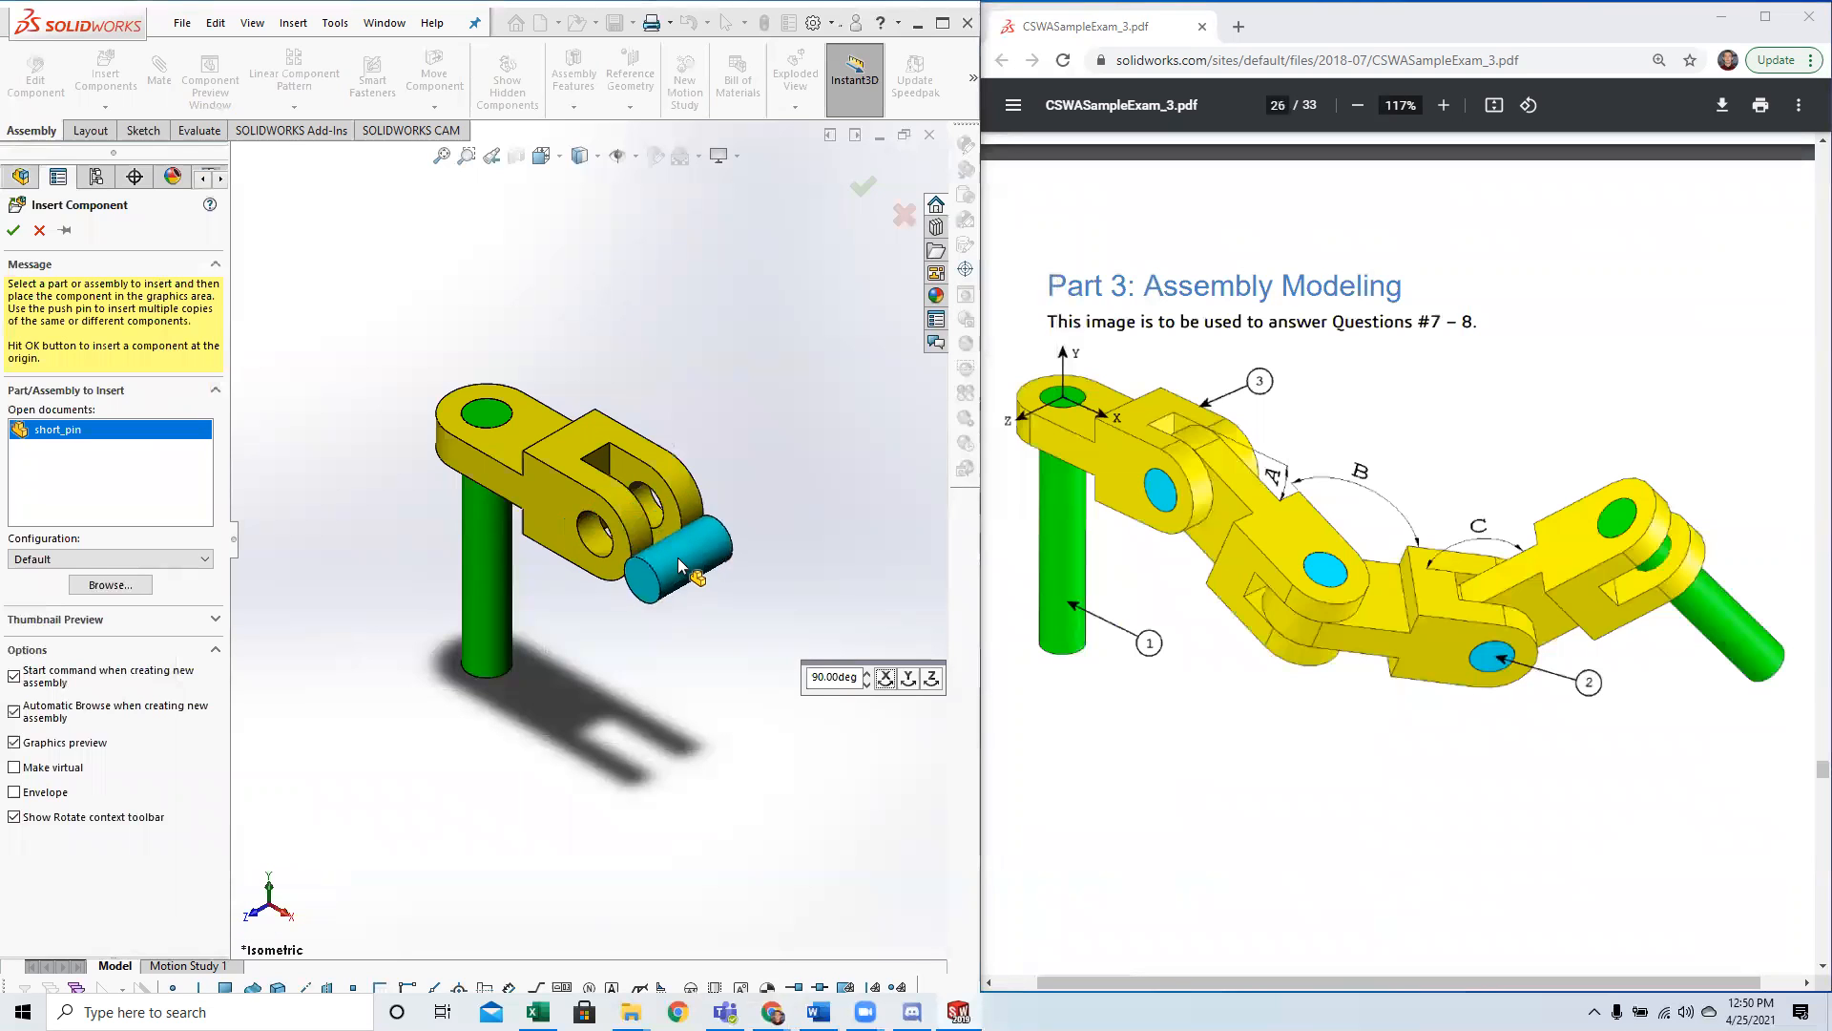
pyautogui.click(678, 557)
# Mate the short pin's cylindrical face concentric with the hole in the chain link's fork, with rotation locked.
pyautogui.scroll(-3, 1319, 568)
pyautogui.scroll(-6, 1319, 568)
pyautogui.scroll(2, 1278, 628)
pyautogui.click(672, 563)
pyautogui.click(375, 439)
pyautogui.click(149, 75)
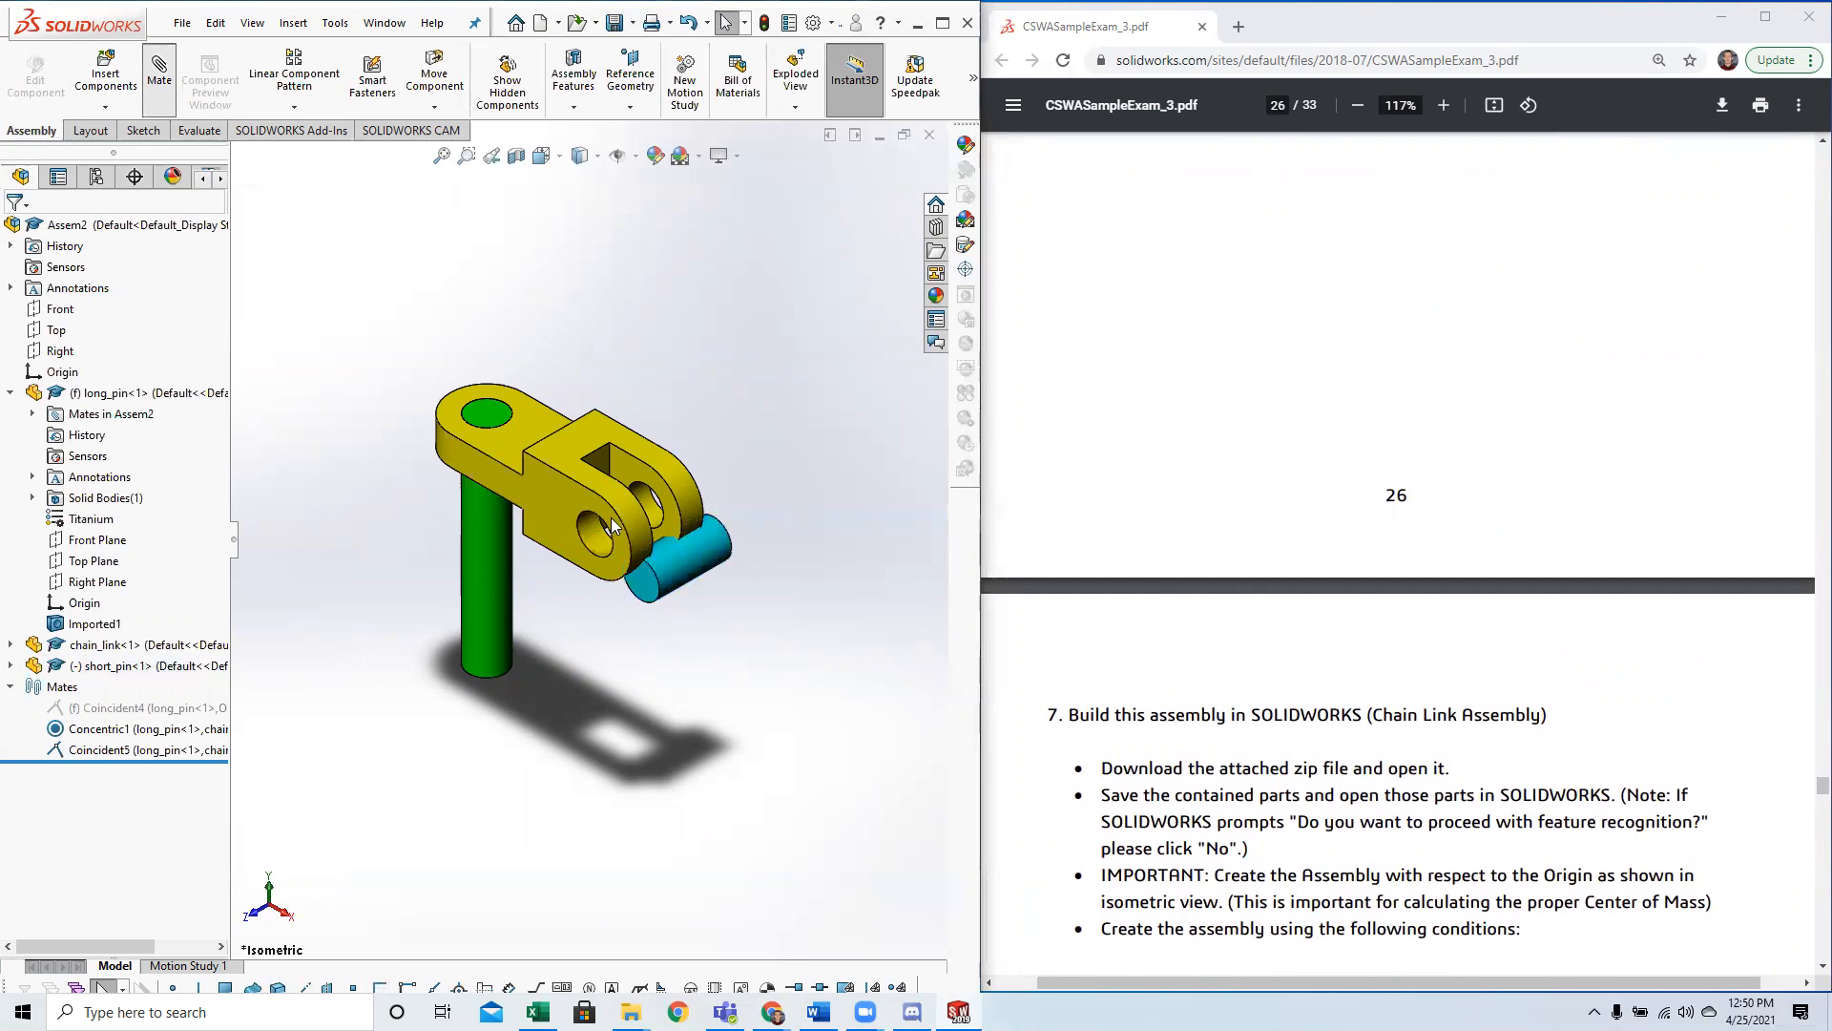
pyautogui.click(665, 568)
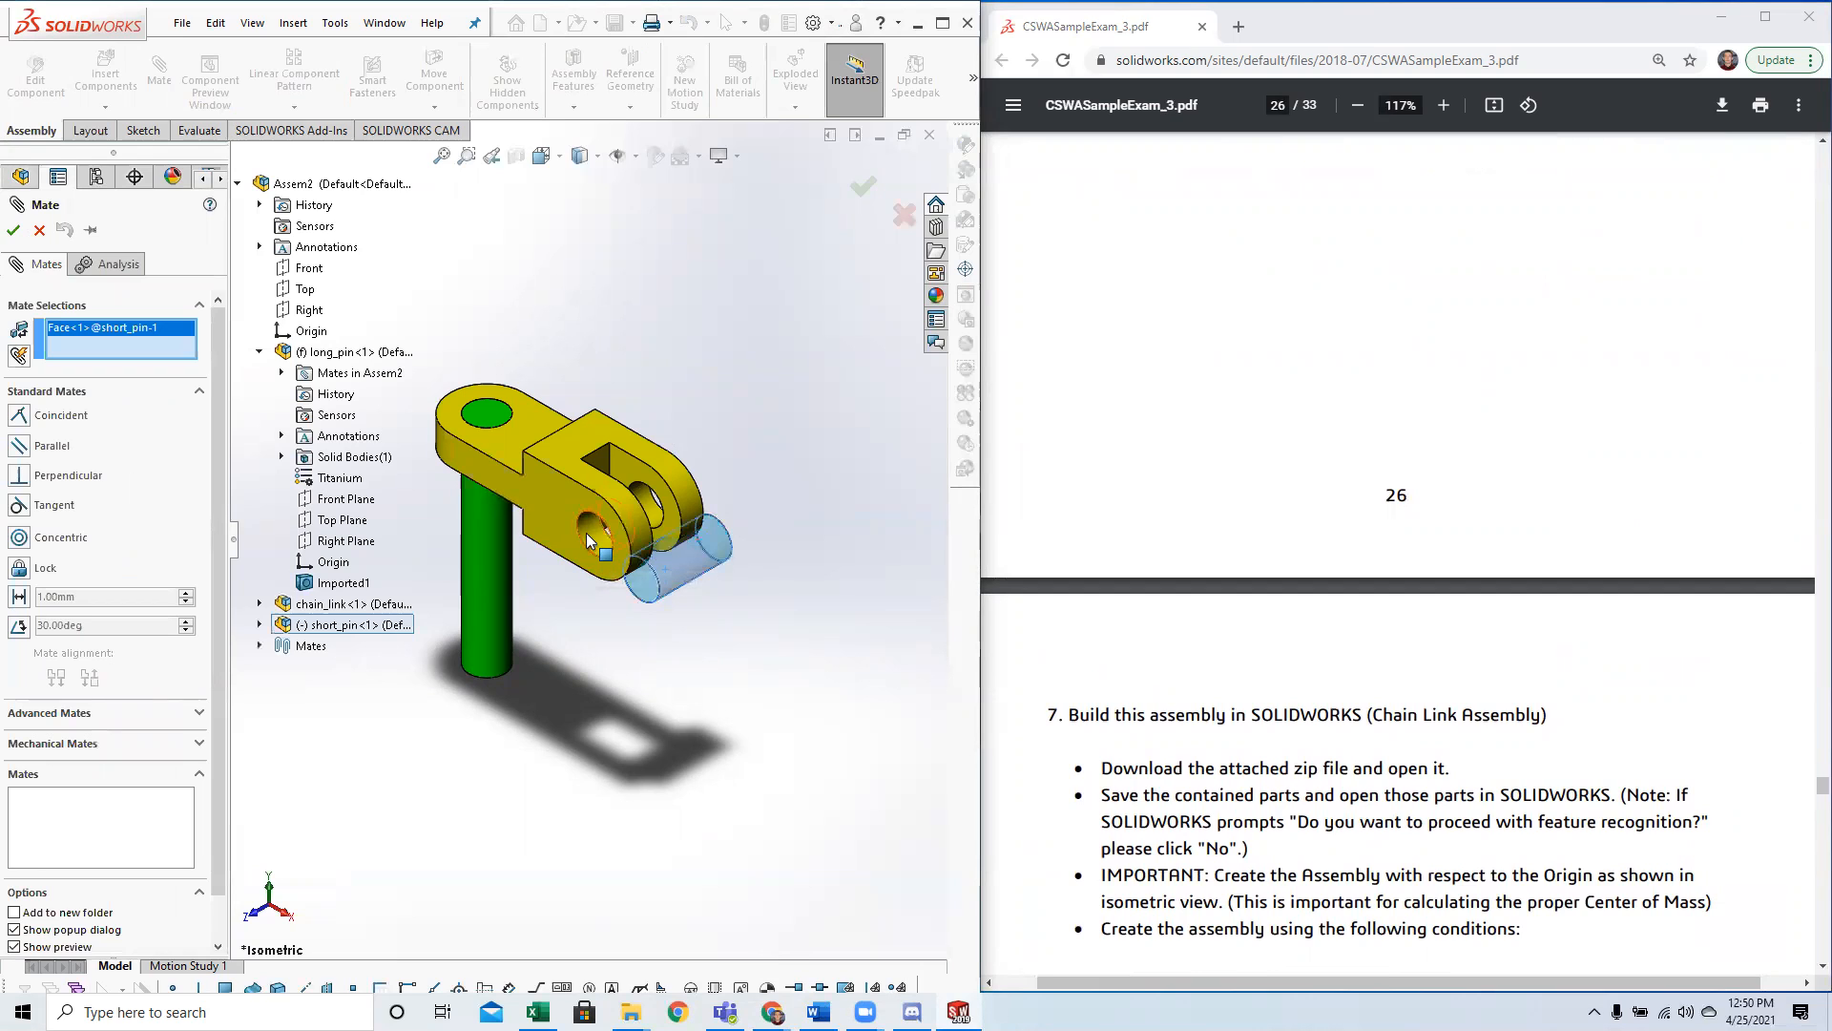
pyautogui.click(587, 535)
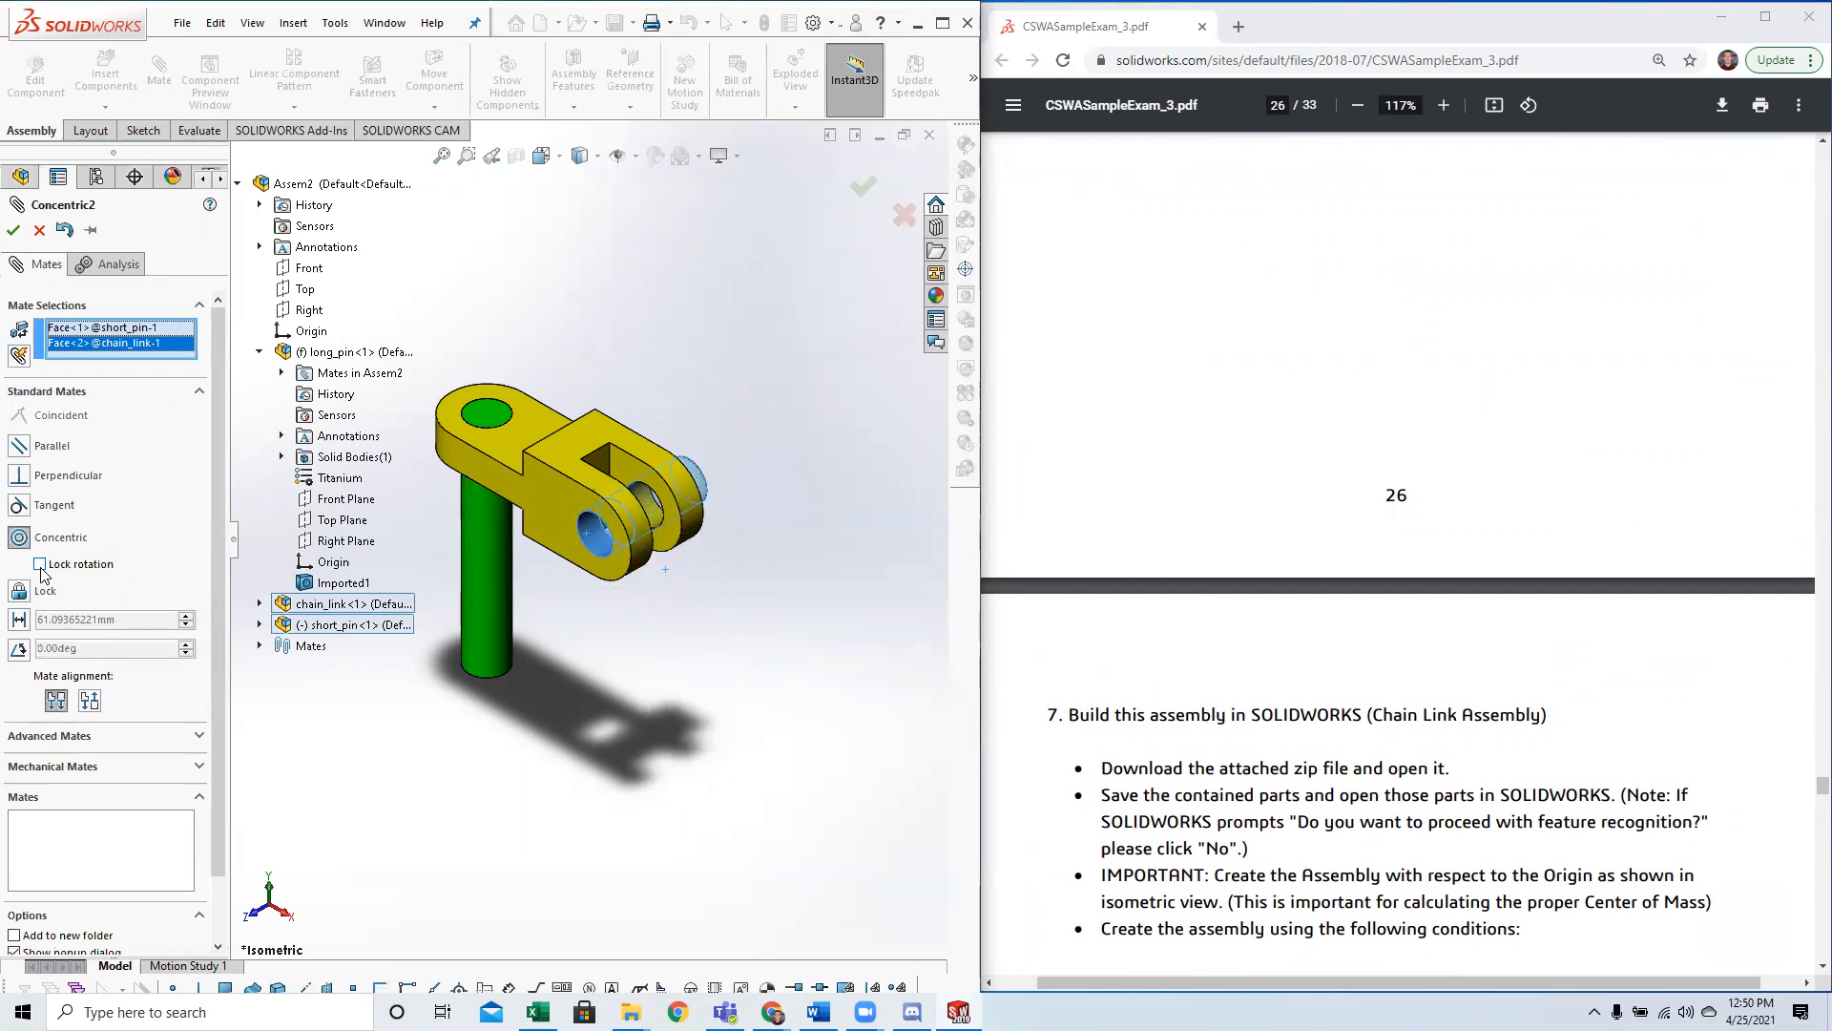
pyautogui.click(40, 564)
pyautogui.scroll(6, 1231, 573)
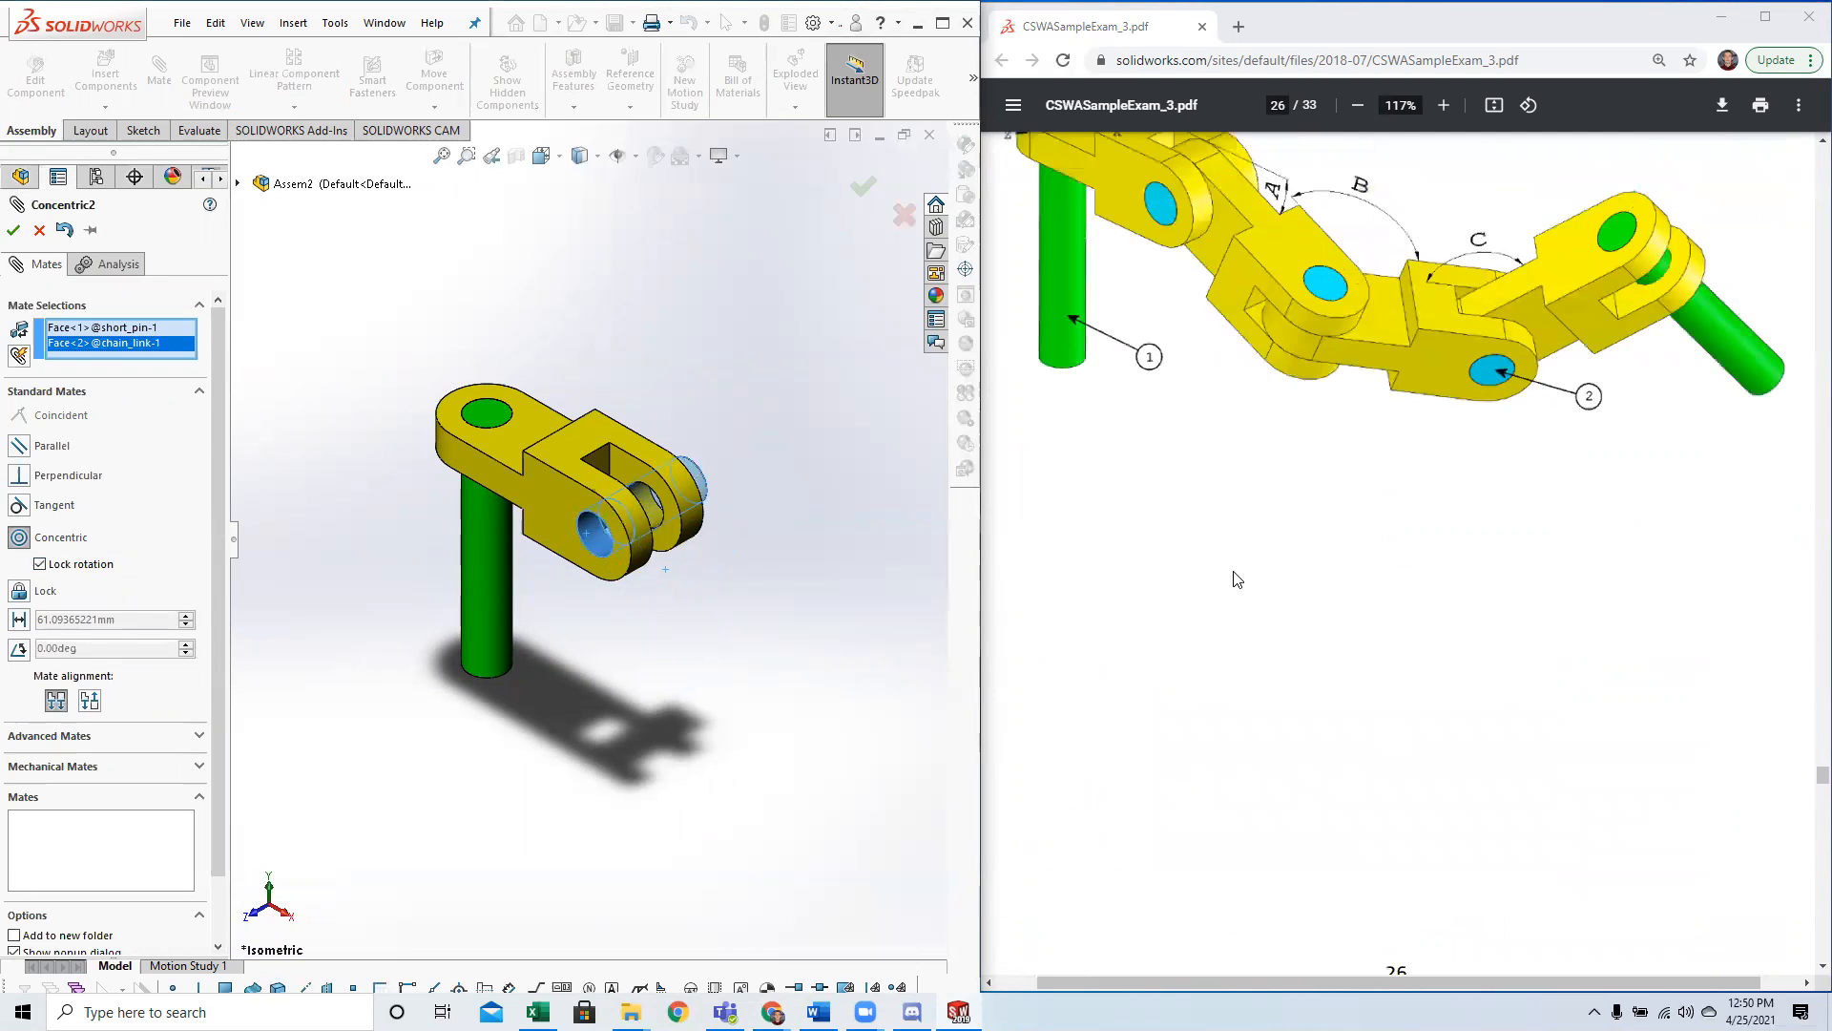
pyautogui.click(15, 231)
pyautogui.press('Escape')
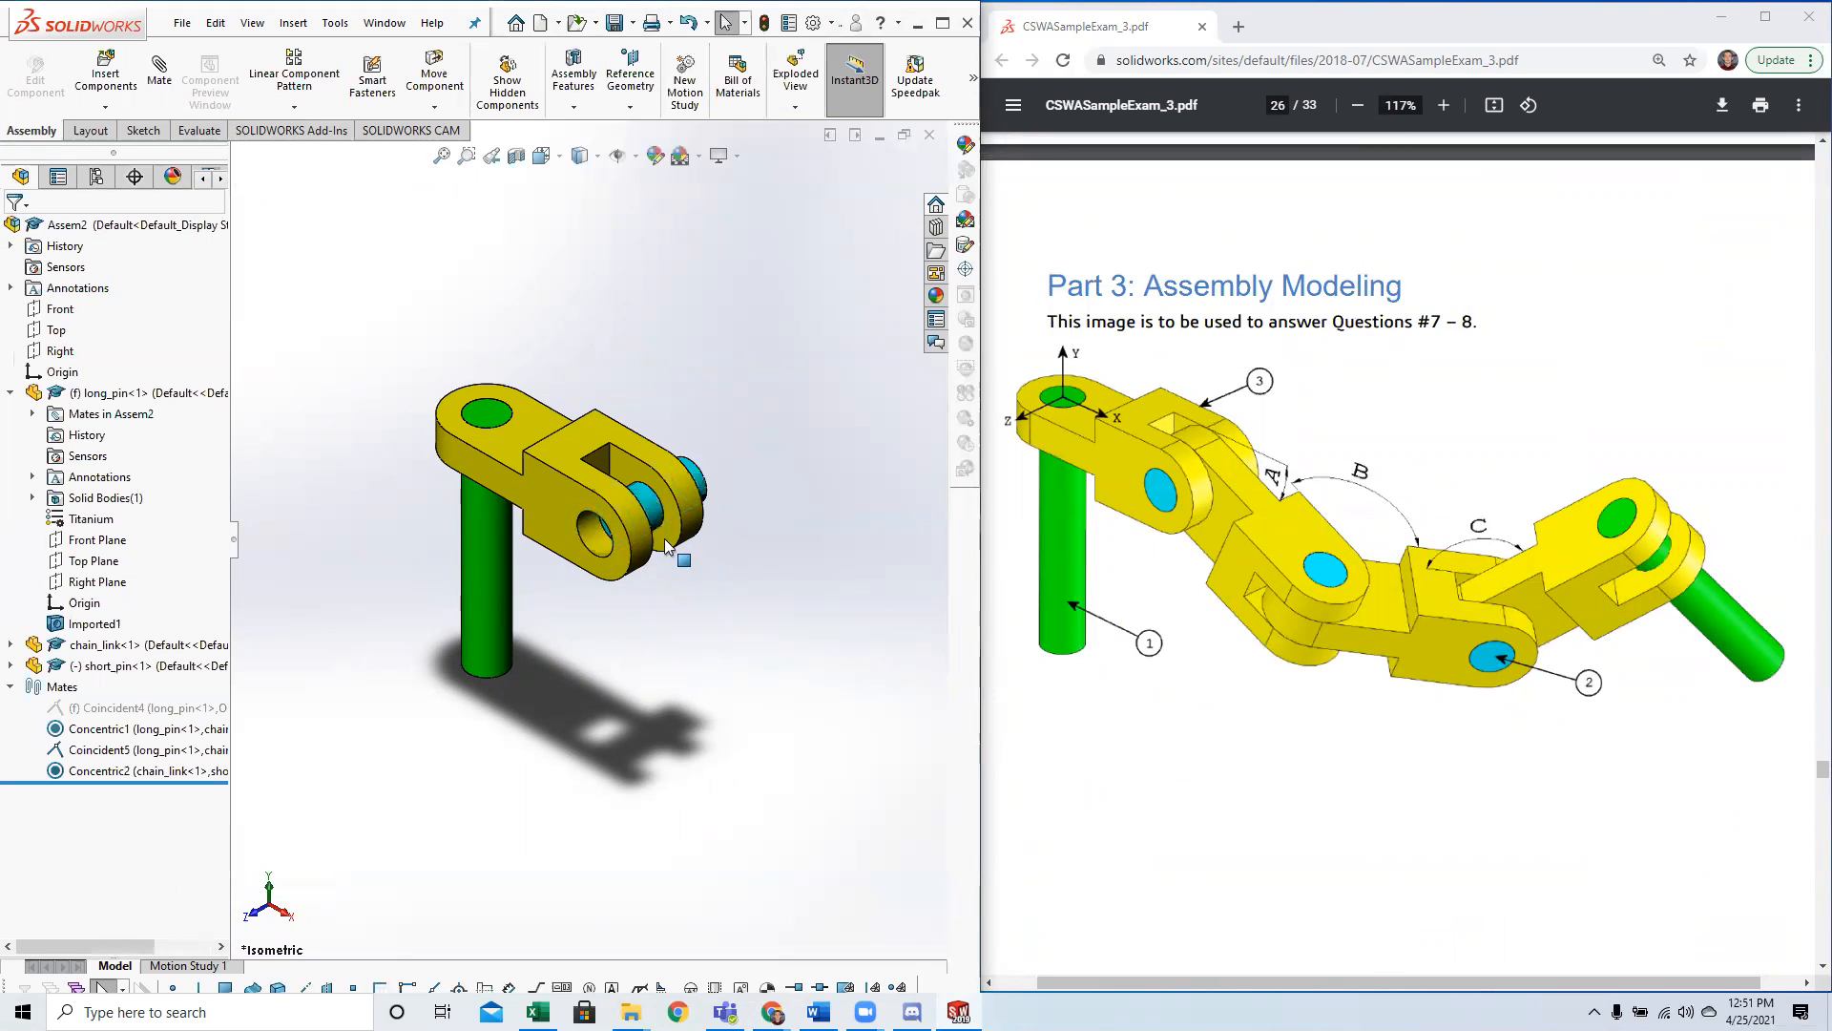
# Slide the short pin through the fork holes until it protrudes slightly from the chain link's front side face.
pyautogui.click(697, 489)
pyautogui.click(718, 432)
pyautogui.moveTo(651, 505); pyautogui.dragTo(596, 552)
pyautogui.click(532, 706)
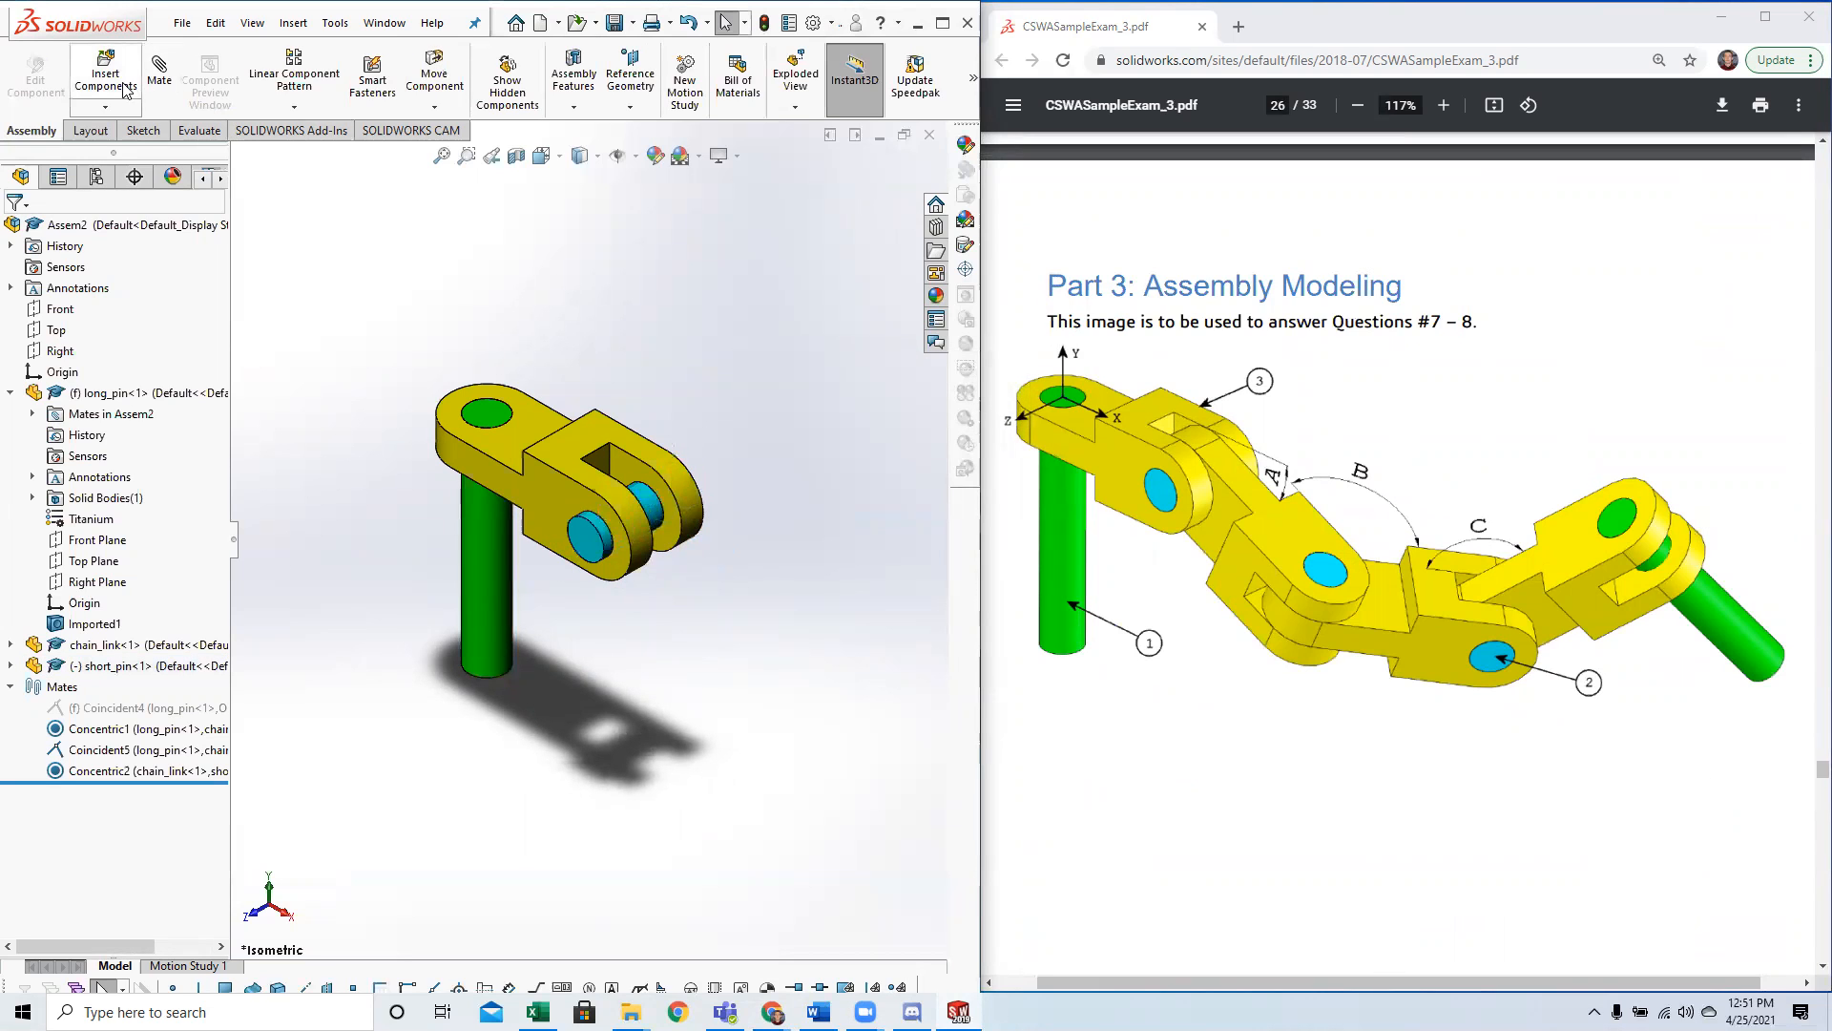
# Mate the short pin's end face coincident with the front side face of the chain link.
pyautogui.click(157, 75)
pyautogui.click(579, 544)
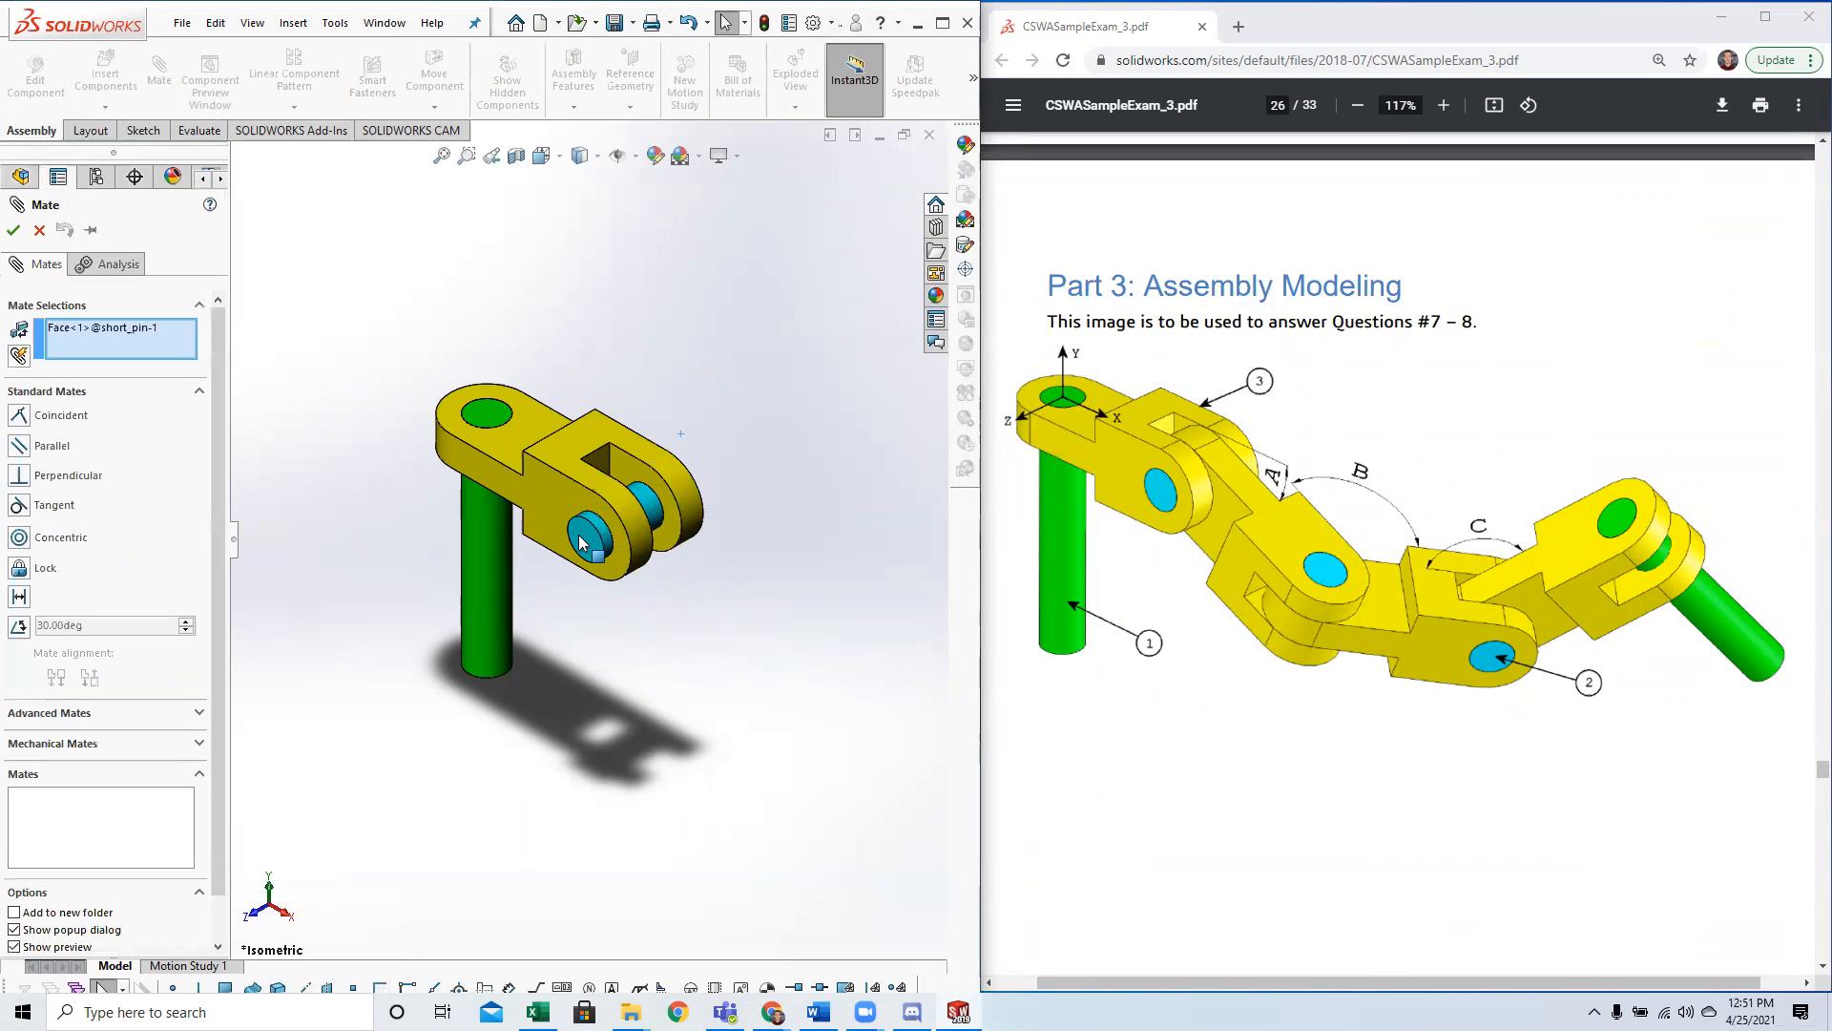
pyautogui.click(536, 504)
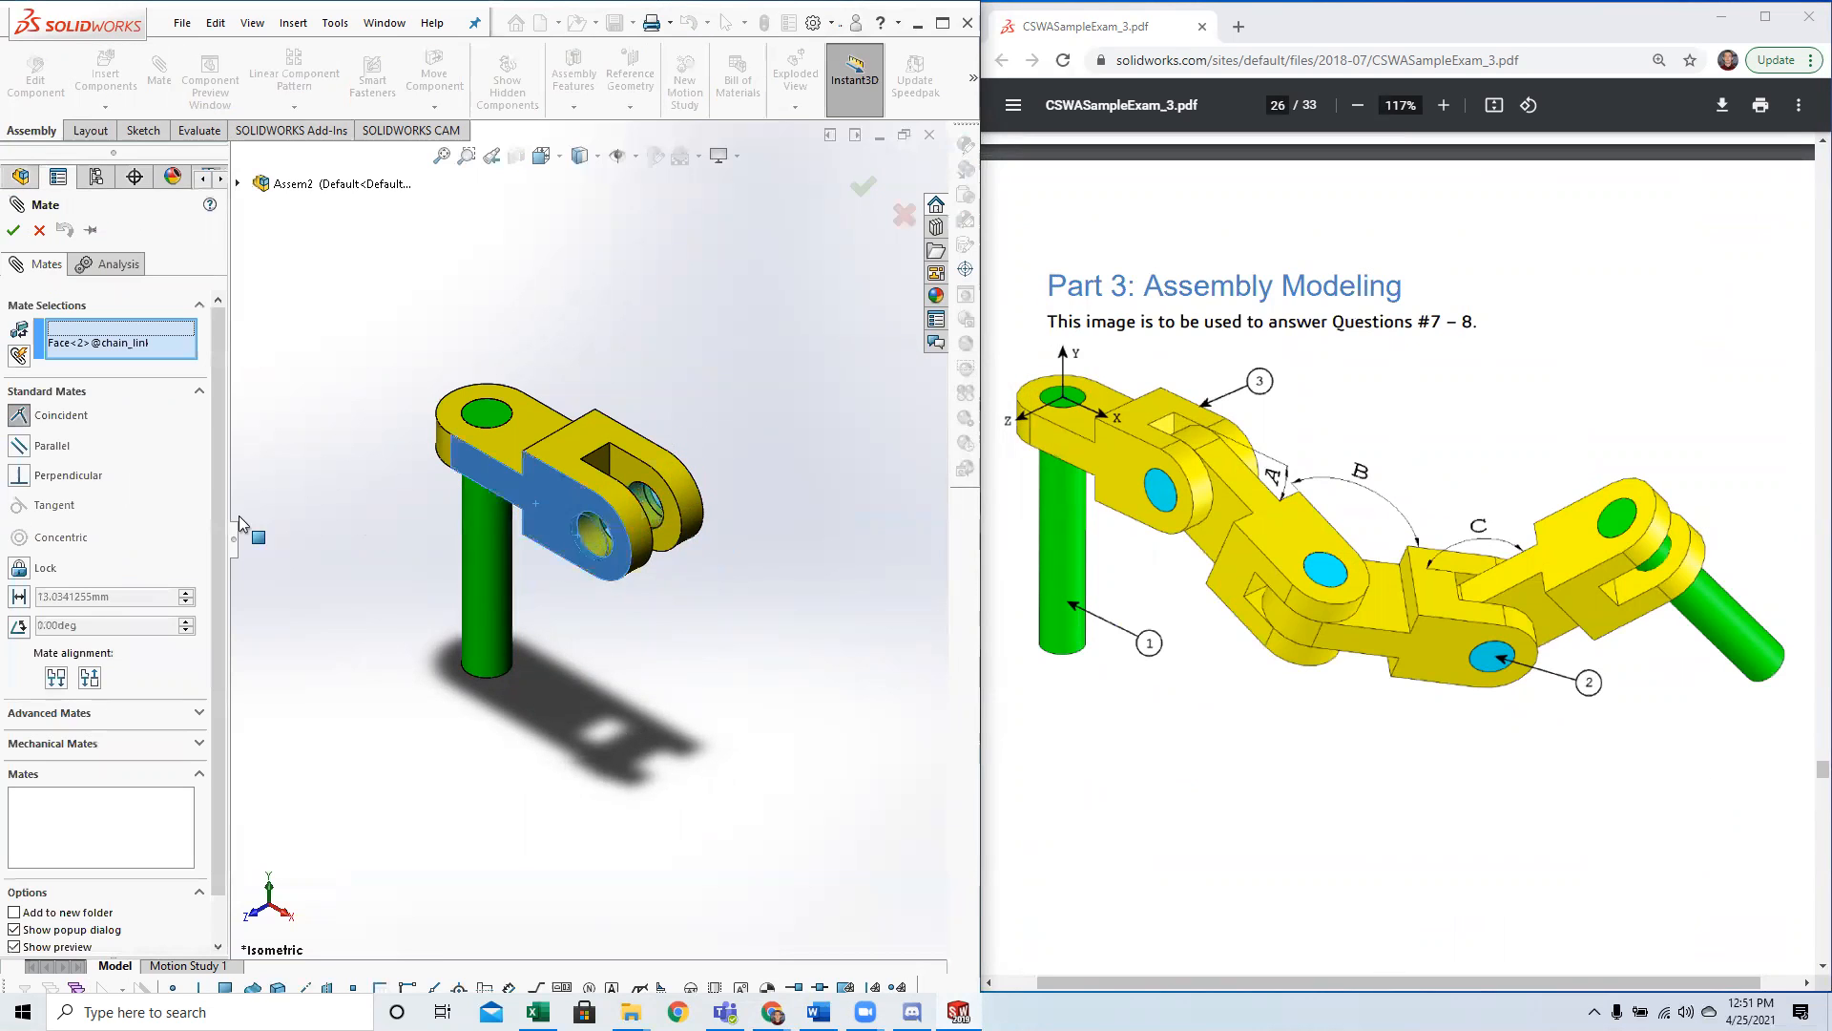
pyautogui.click(11, 229)
pyautogui.click(12, 230)
pyautogui.scroll(-3, 585, 546)
pyautogui.moveTo(625, 525); pyautogui.dragTo(752, 695)
pyautogui.moveTo(756, 711)
pyautogui.mouseDown(button='middle')
pyautogui.moveTo(701, 821)
pyautogui.moveTo(777, 702)
pyautogui.mouseUp(button='middle')
pyautogui.click(777, 702)
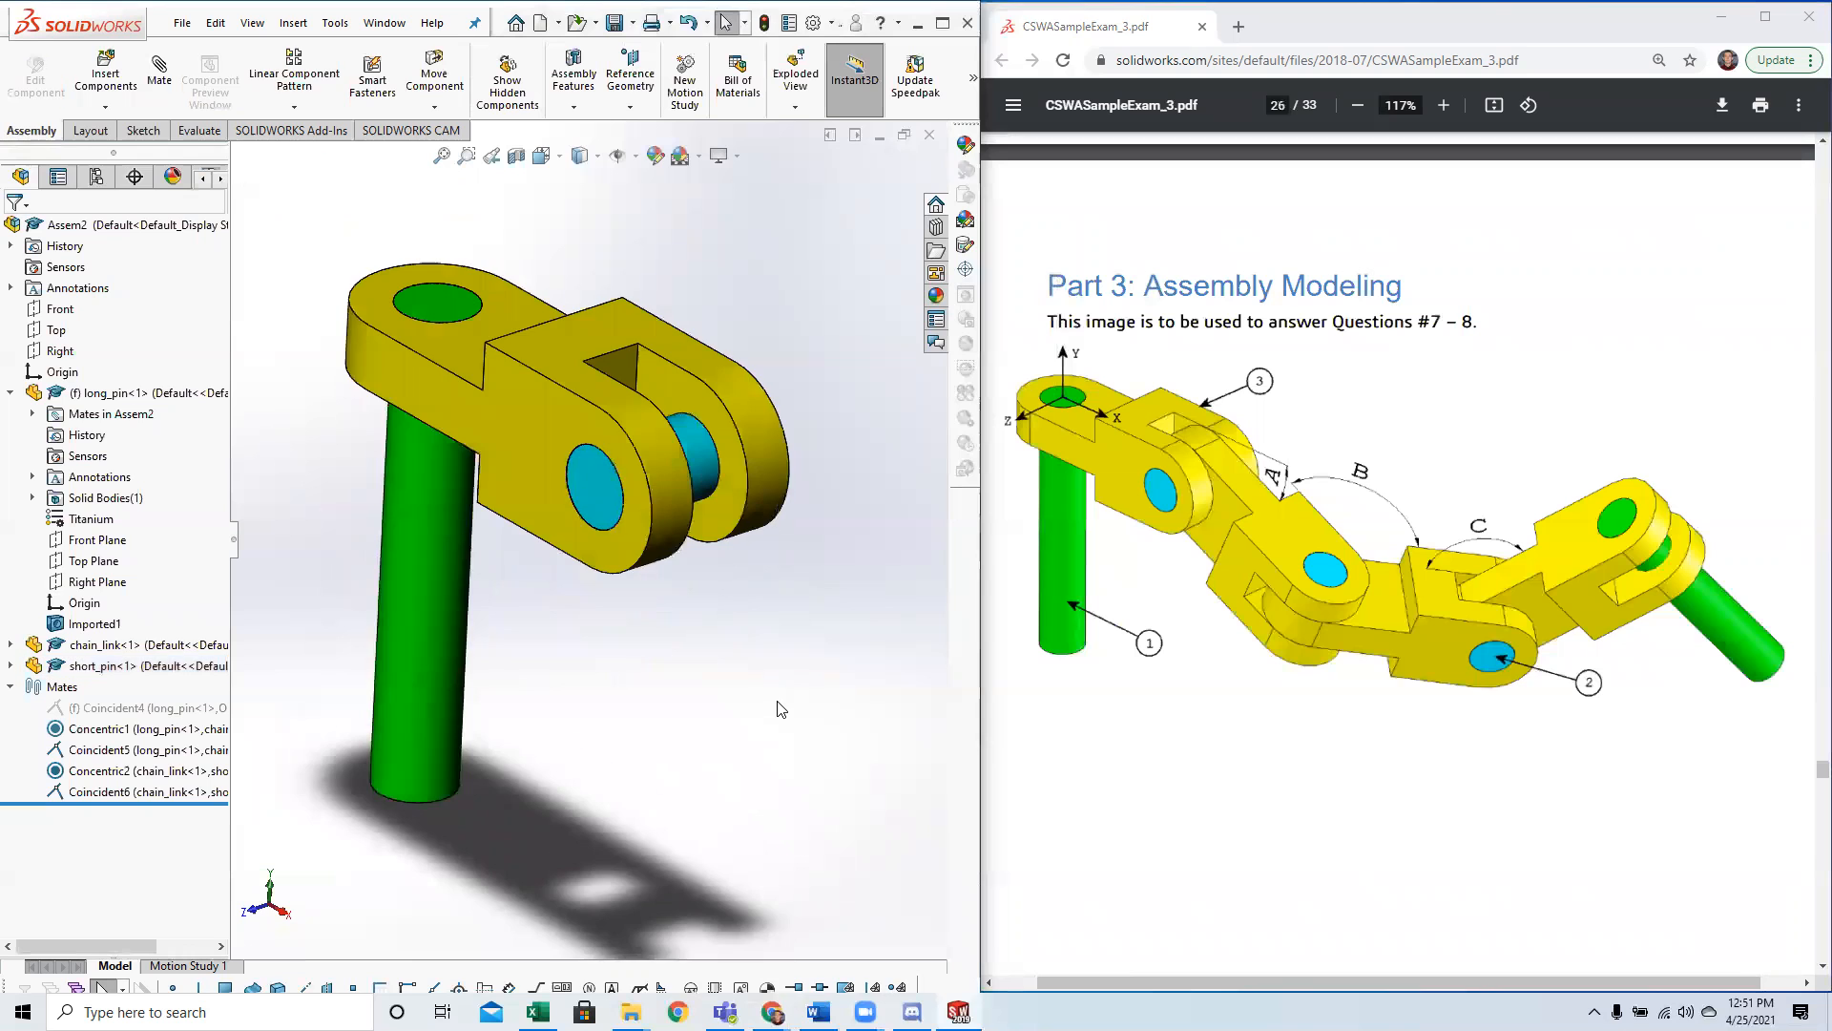
# Insert a second chain_link beside the fork, rotated 90° once about Y and three times about Z.
pyautogui.scroll(3, 780, 708)
pyautogui.press('space')
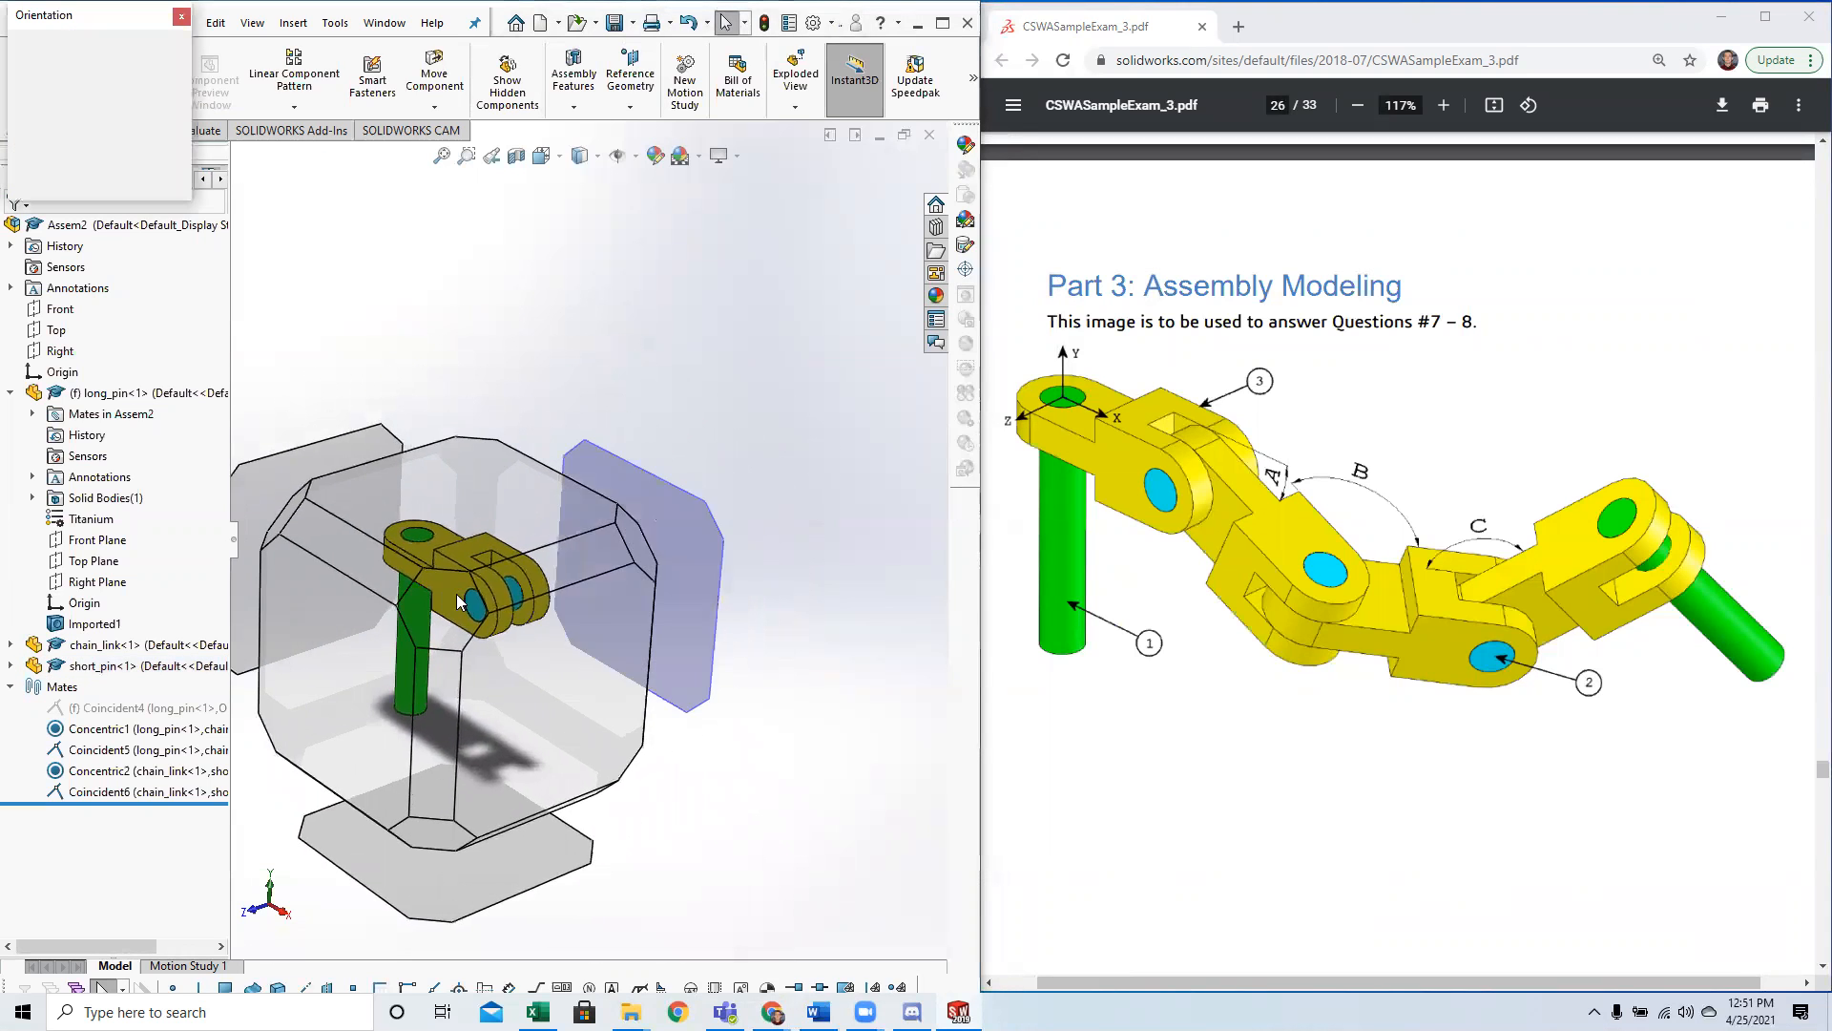
pyautogui.click(468, 602)
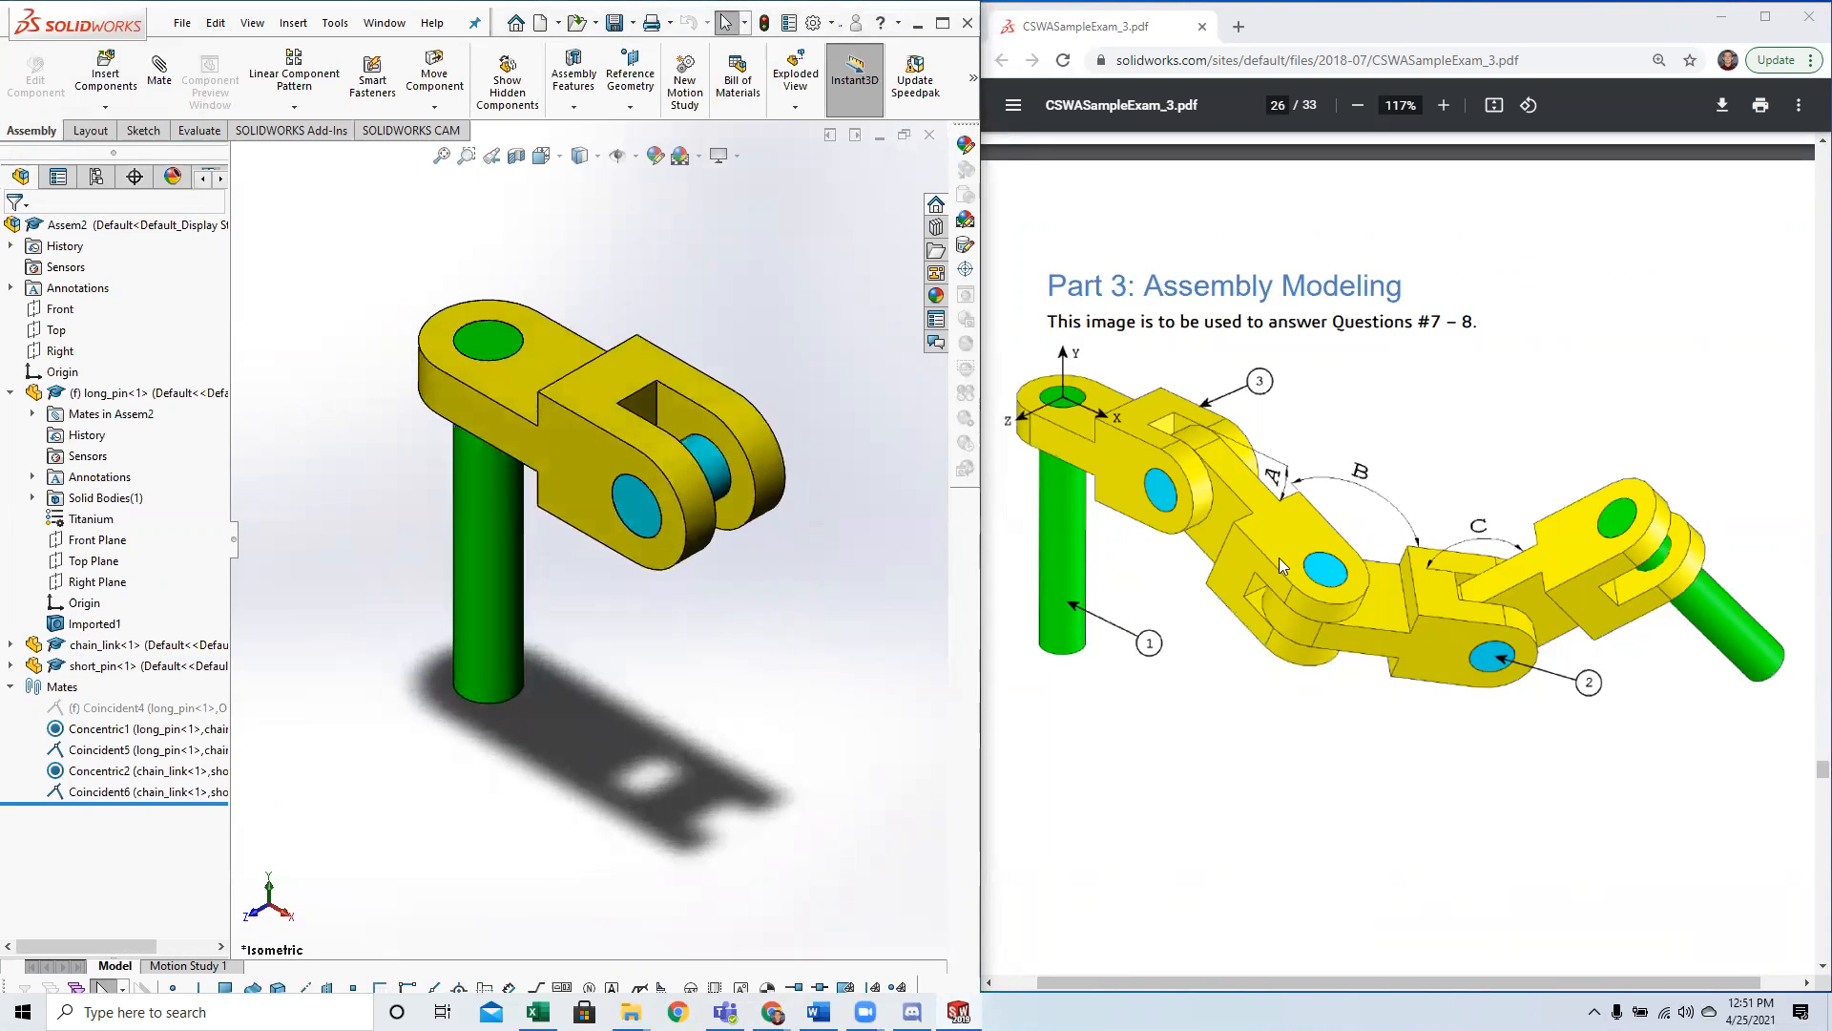
pyautogui.click(106, 72)
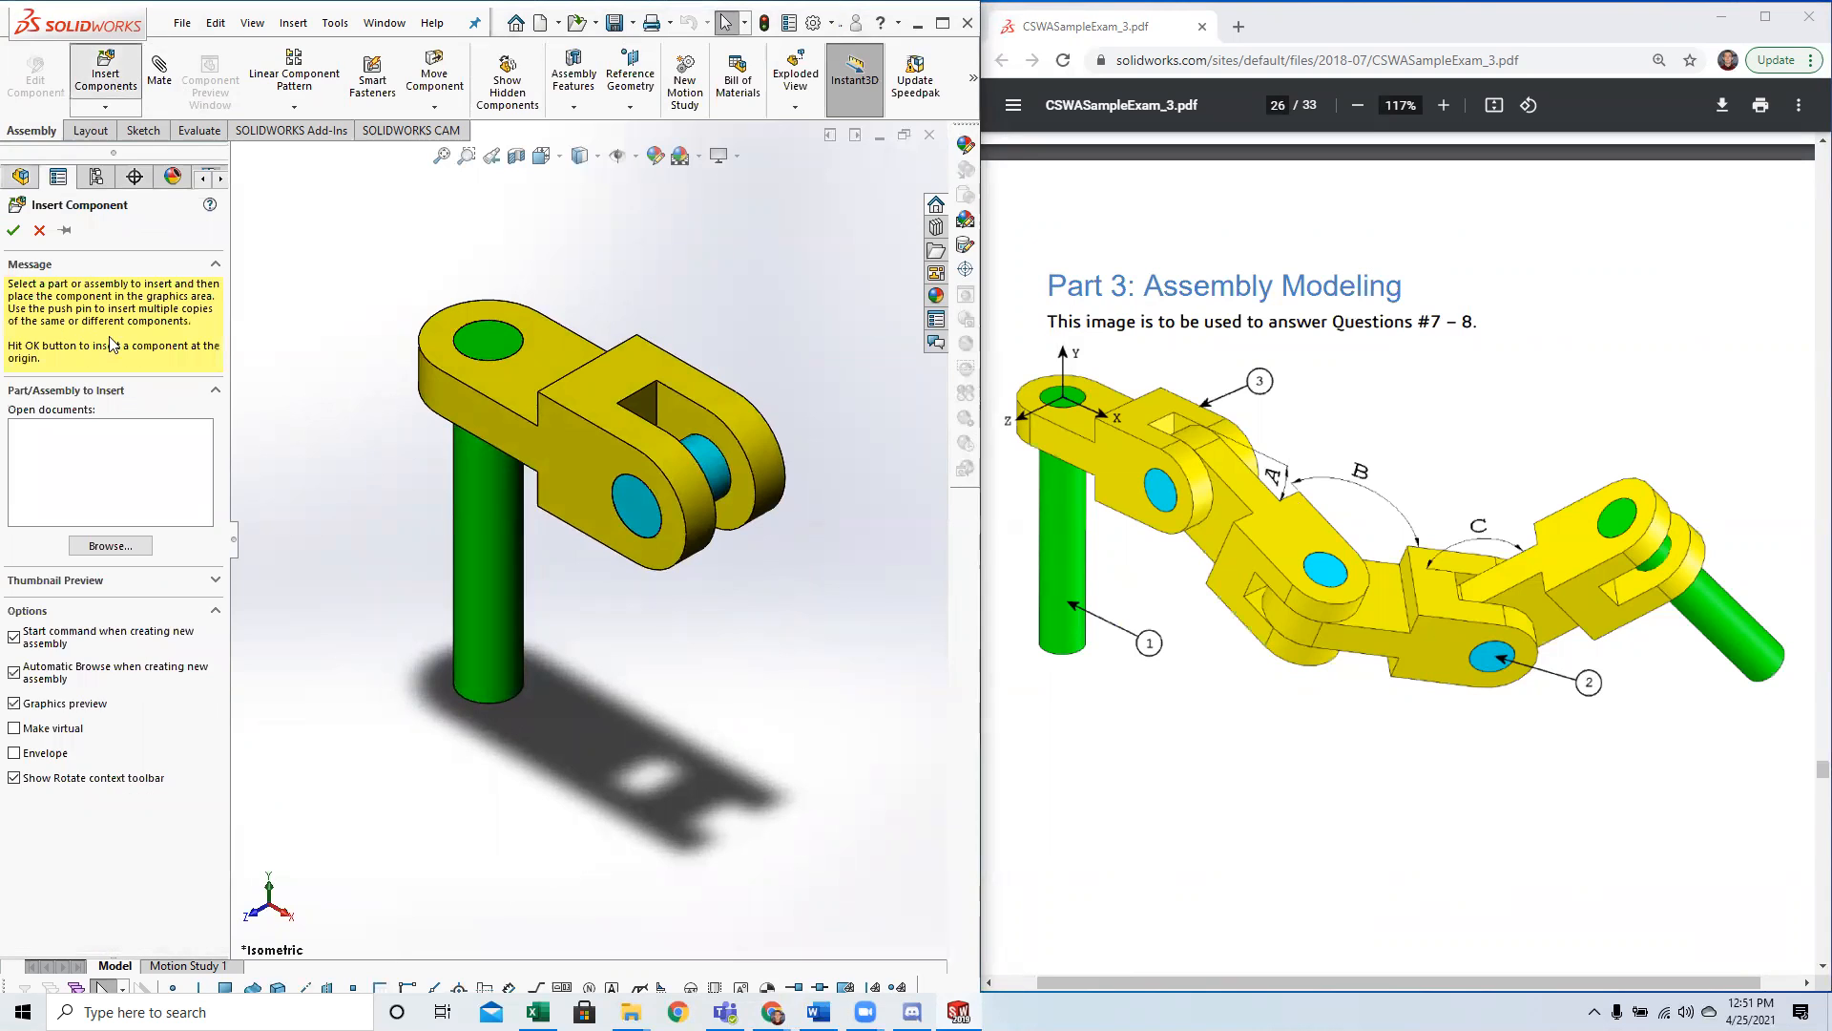
pyautogui.click(96, 546)
pyautogui.doubleClick(401, 382)
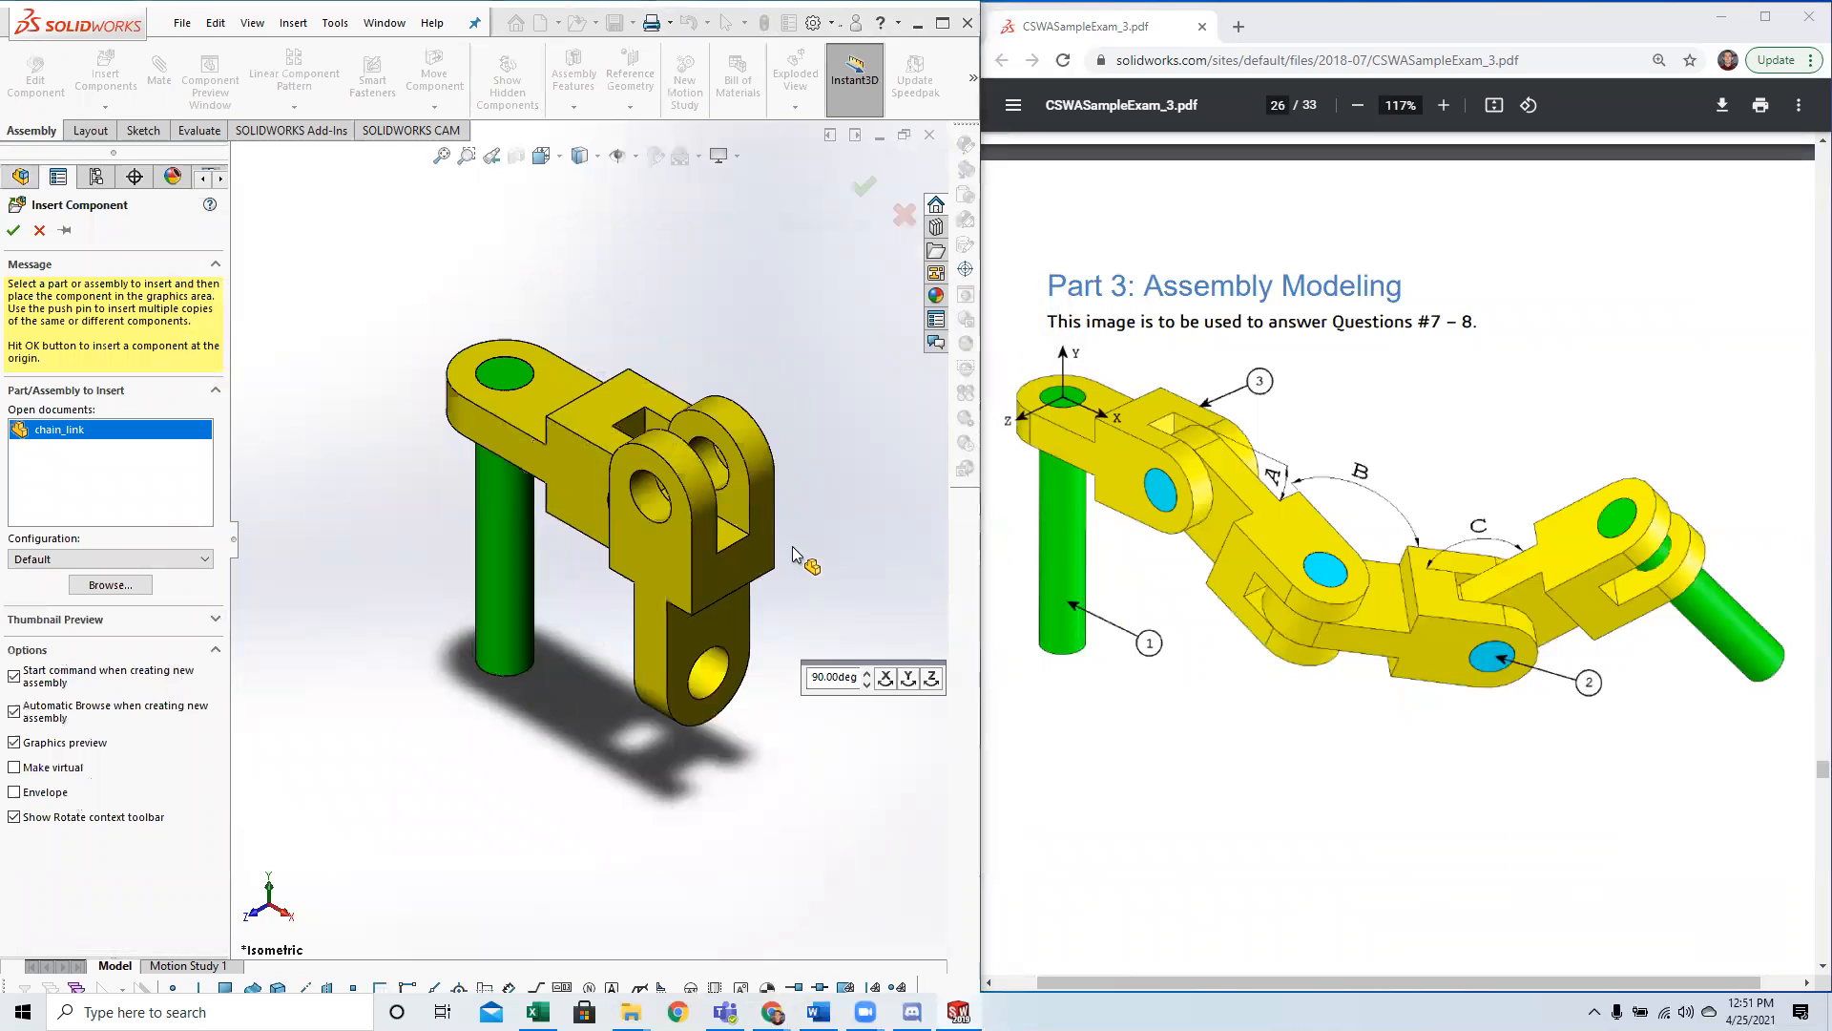
pyautogui.click(907, 677)
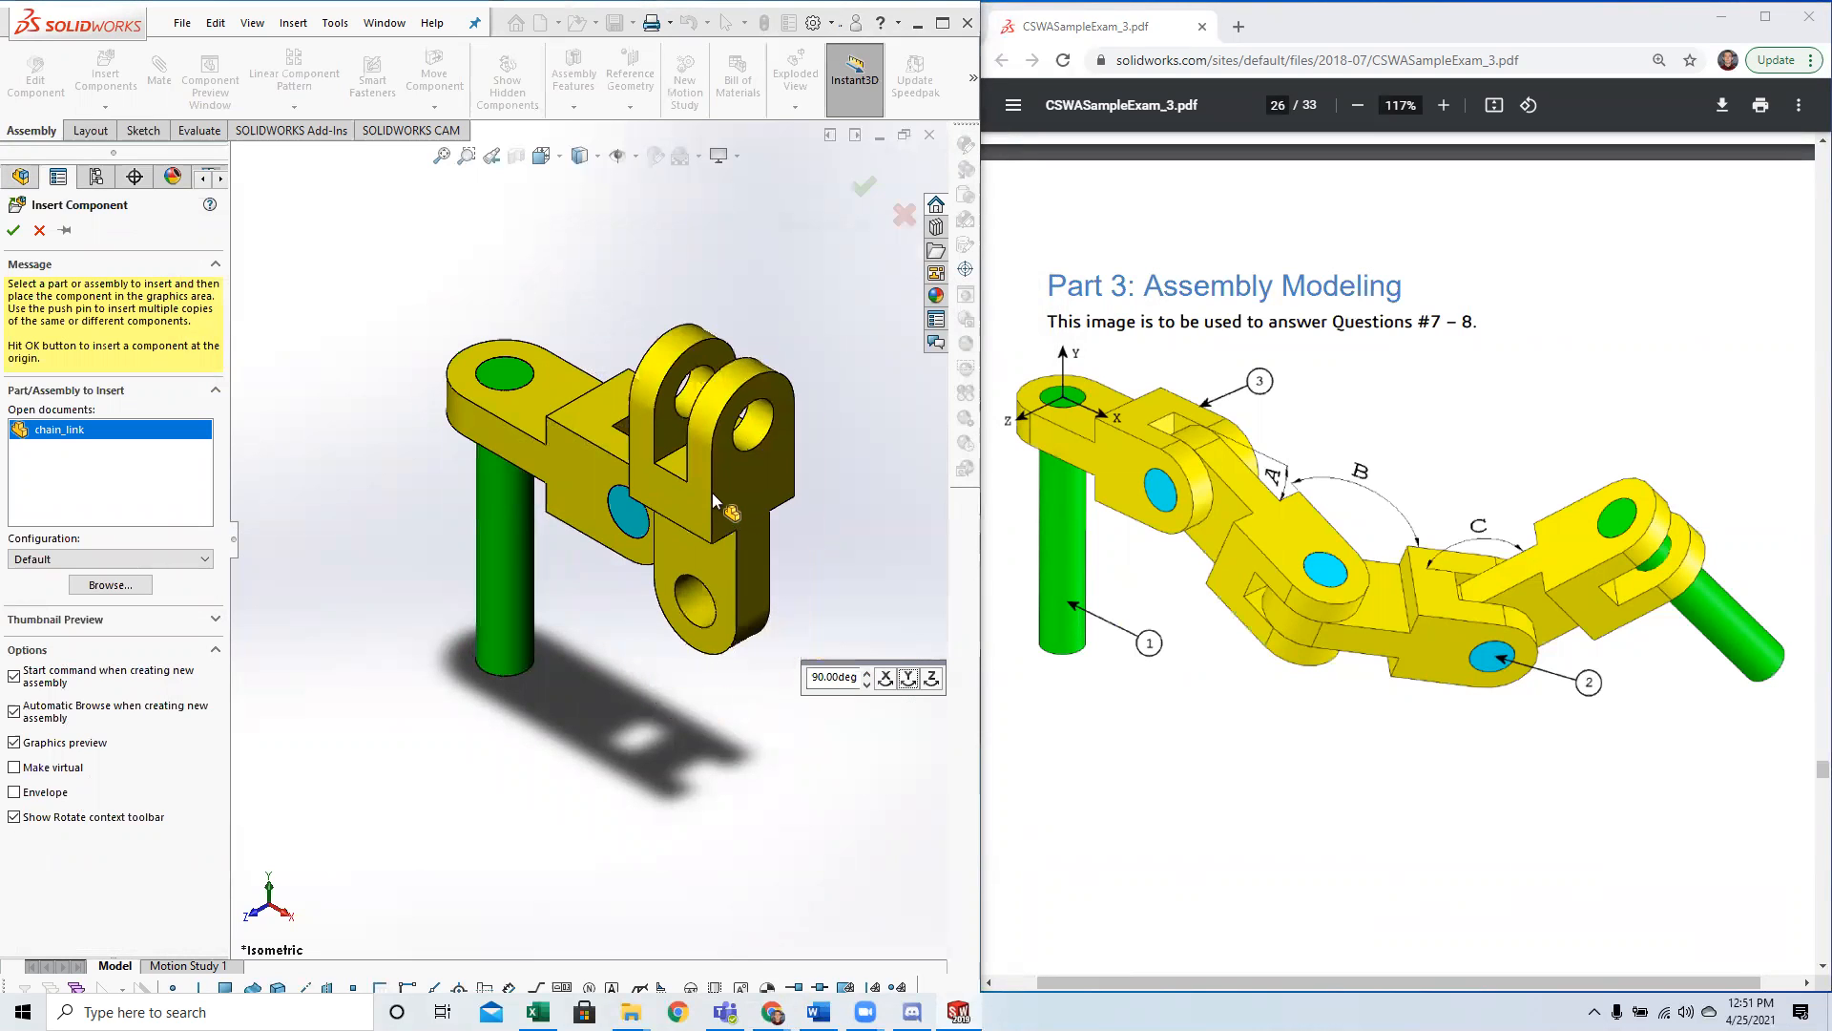
pyautogui.click(932, 678)
pyautogui.click(931, 678)
pyautogui.click(932, 678)
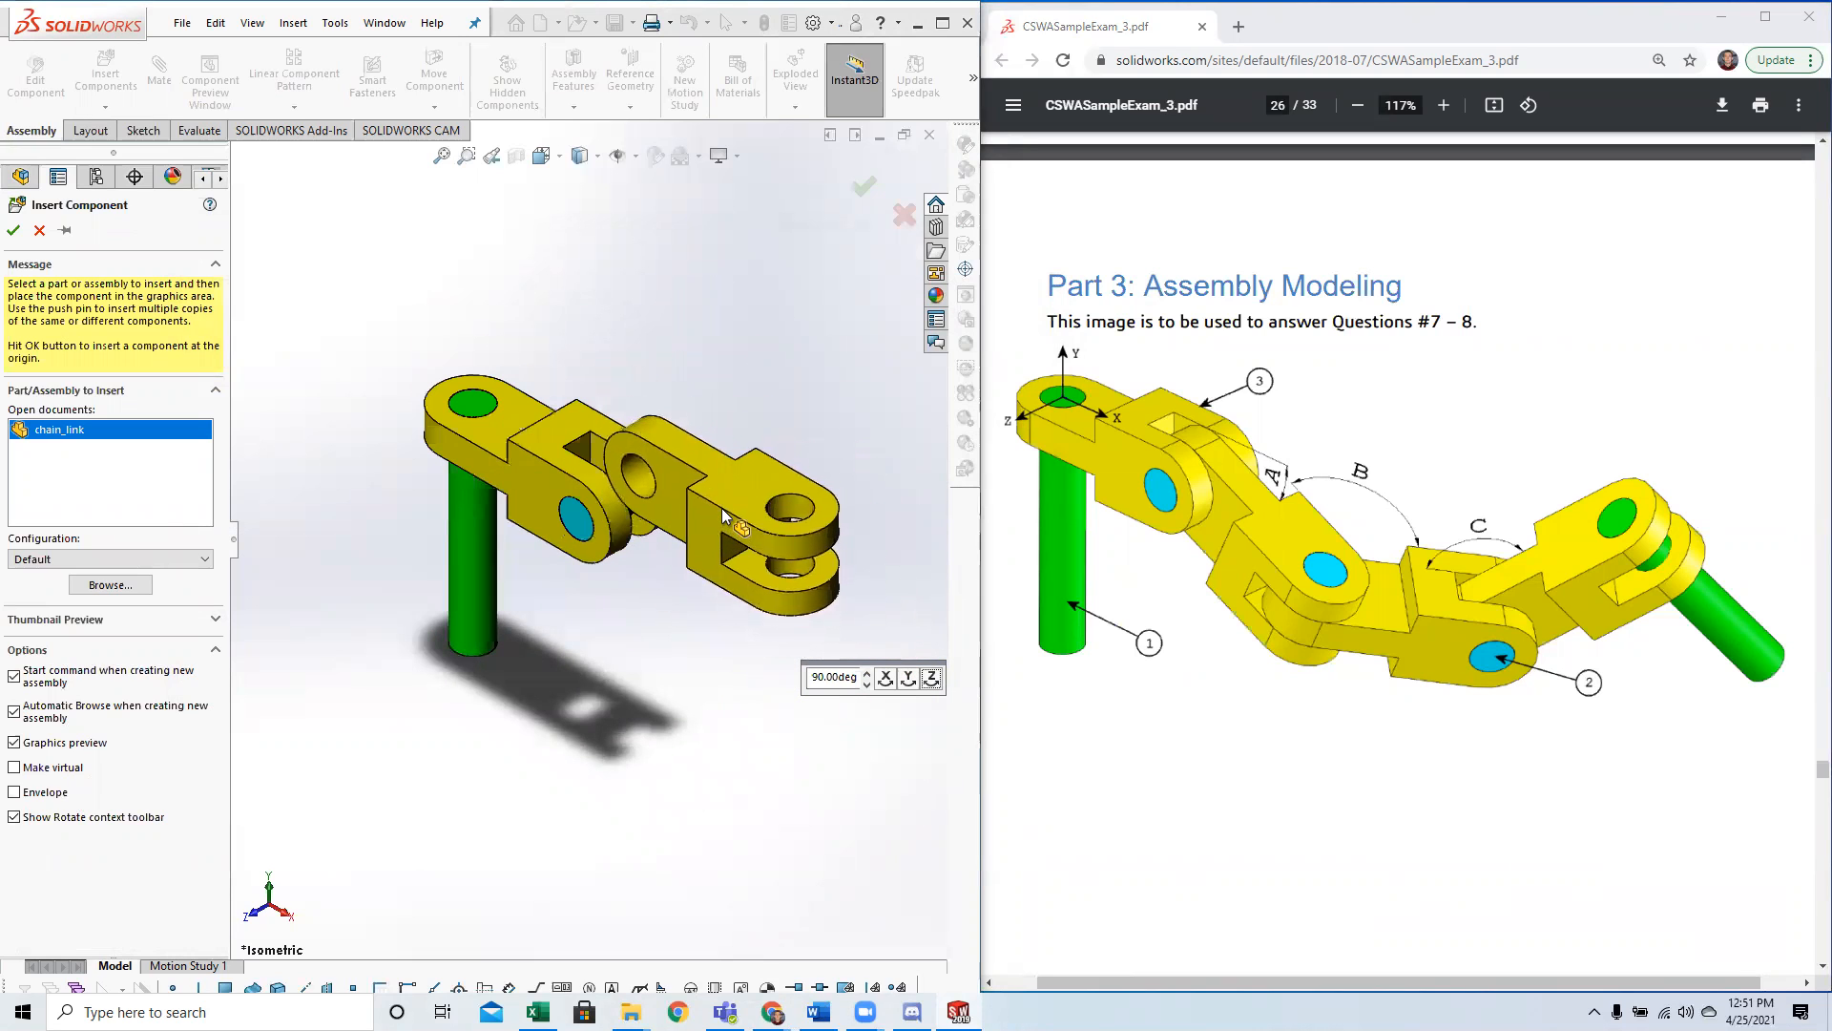
pyautogui.click(719, 523)
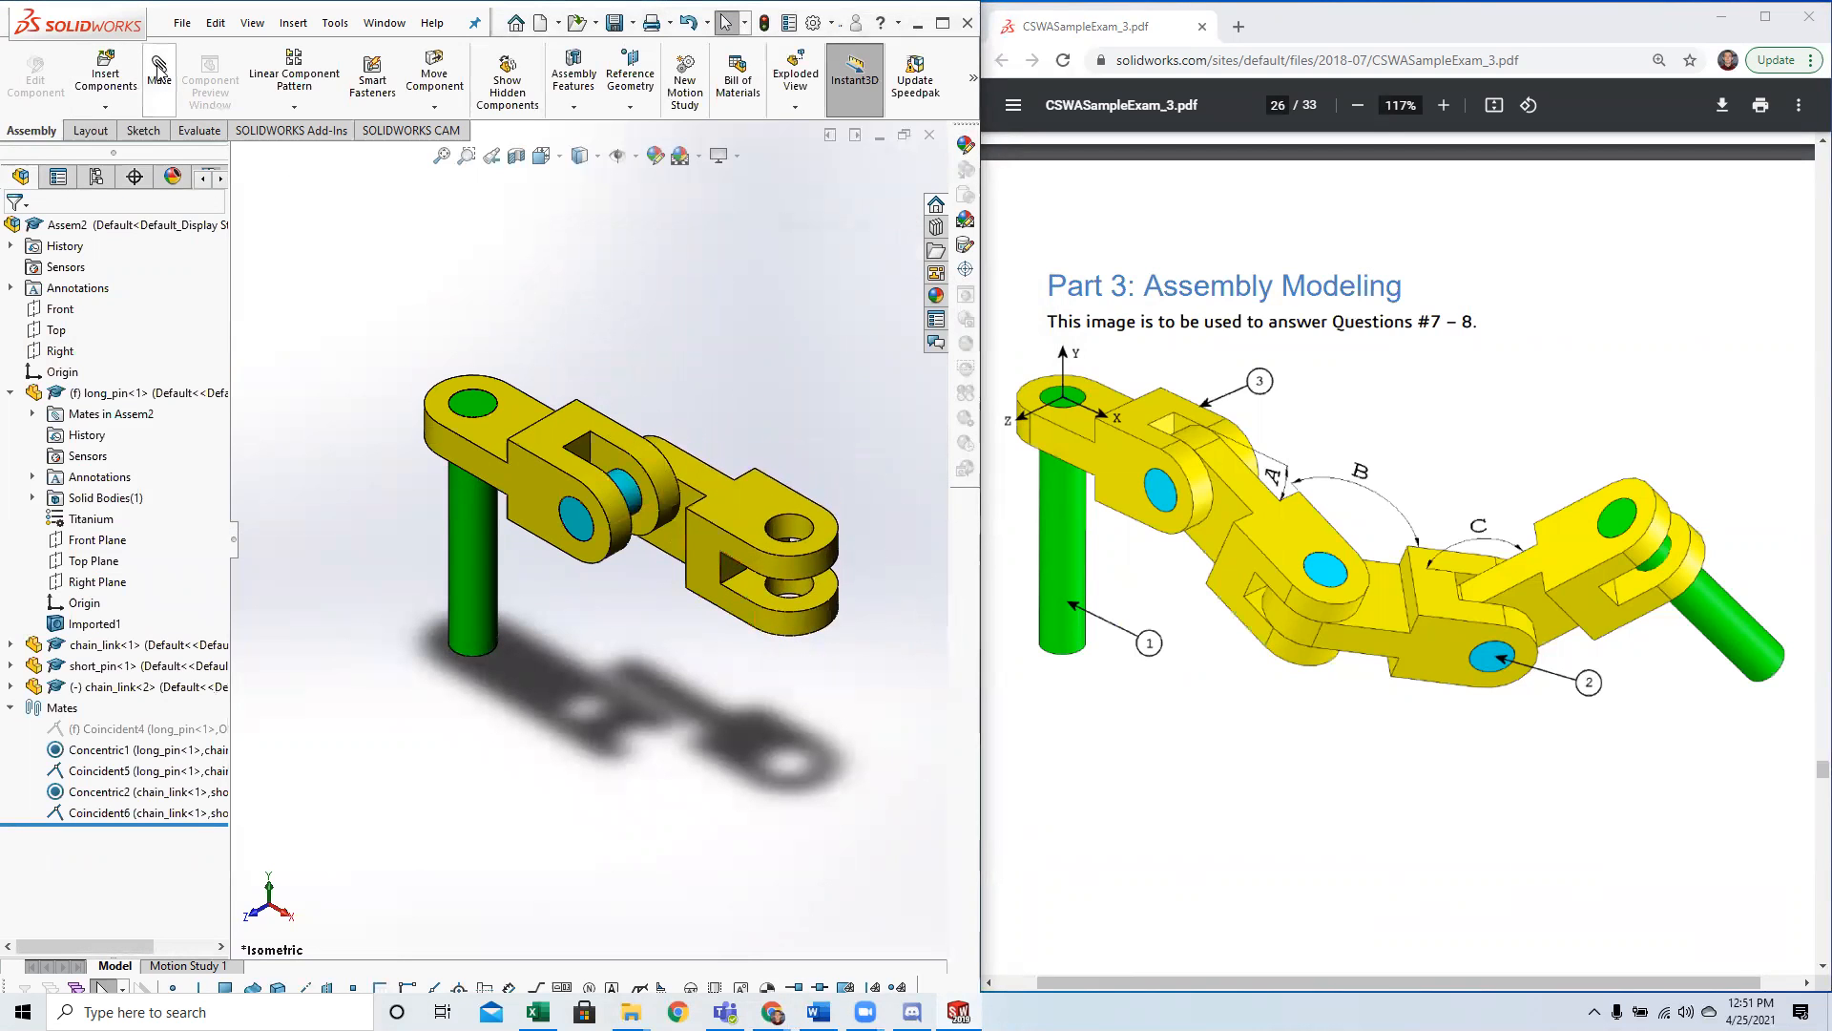
# Mate the second chain link's hole concentric with the short pin, rotation unlocked, and swing the link down clear of the fork.
pyautogui.click(159, 74)
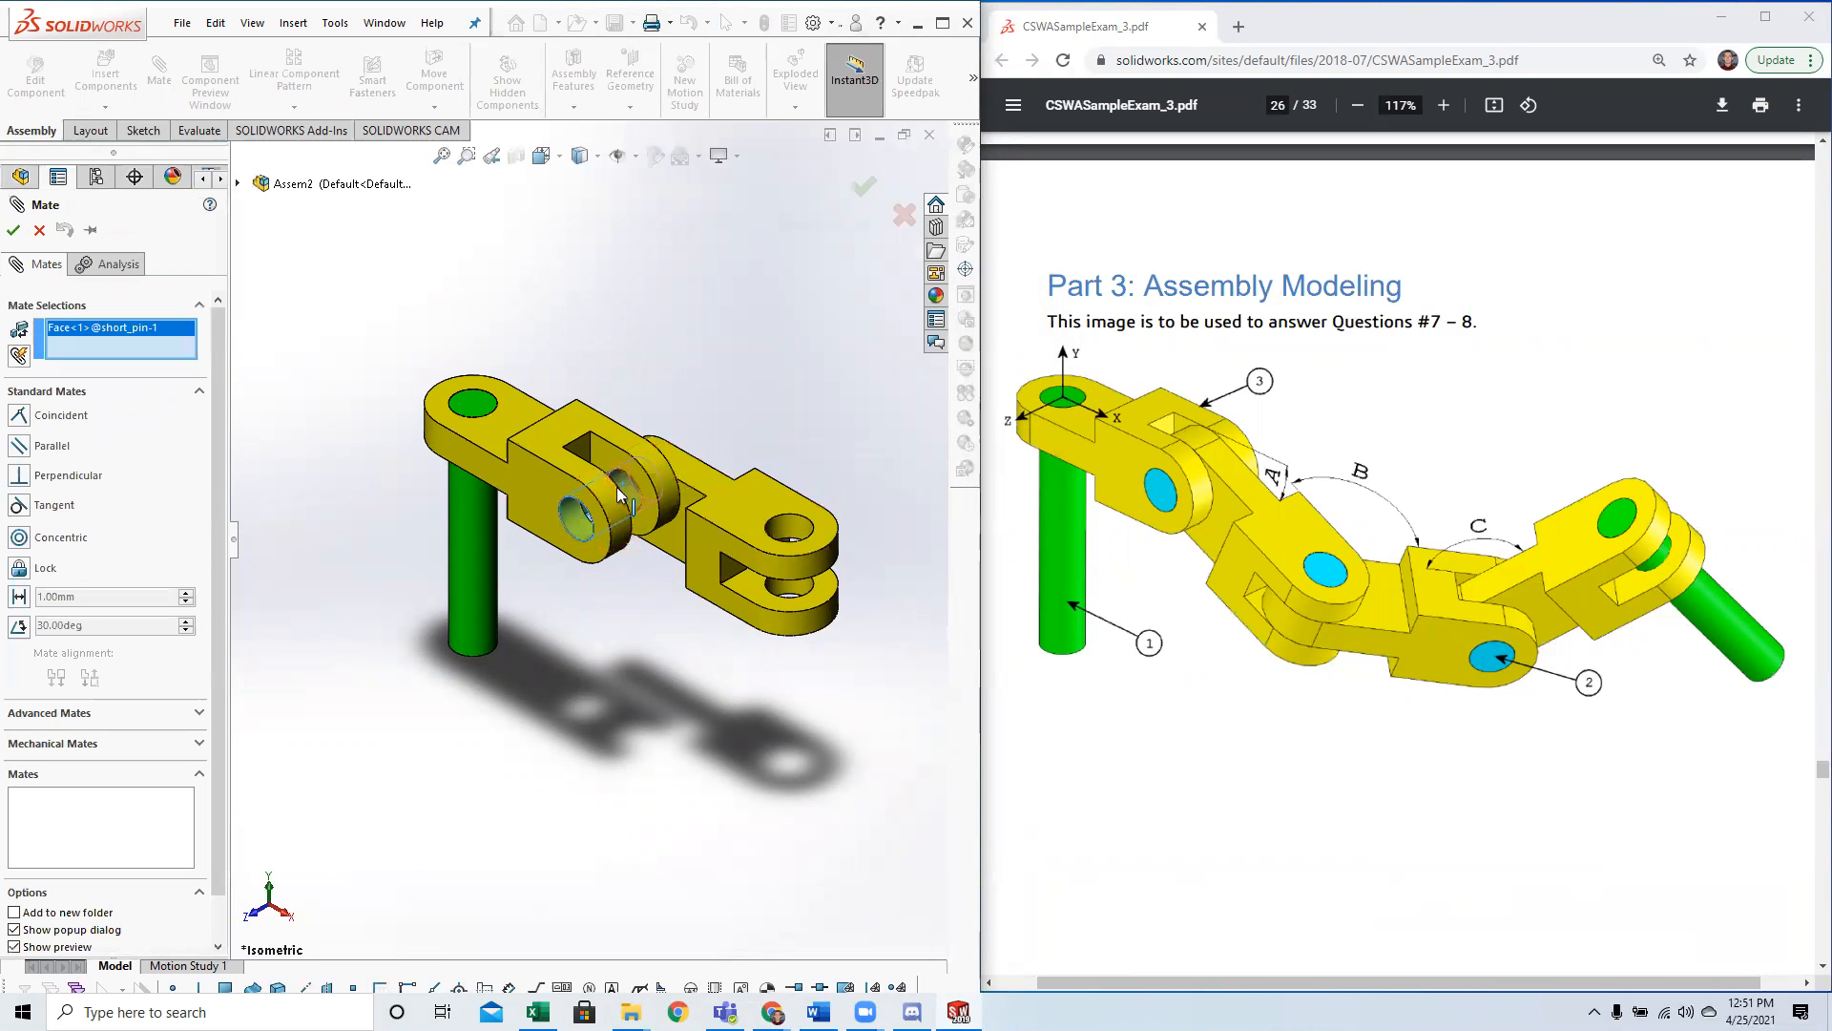
pyautogui.moveTo(647, 495); pyautogui.dragTo(520, 586, button='middle')
pyautogui.click(608, 526)
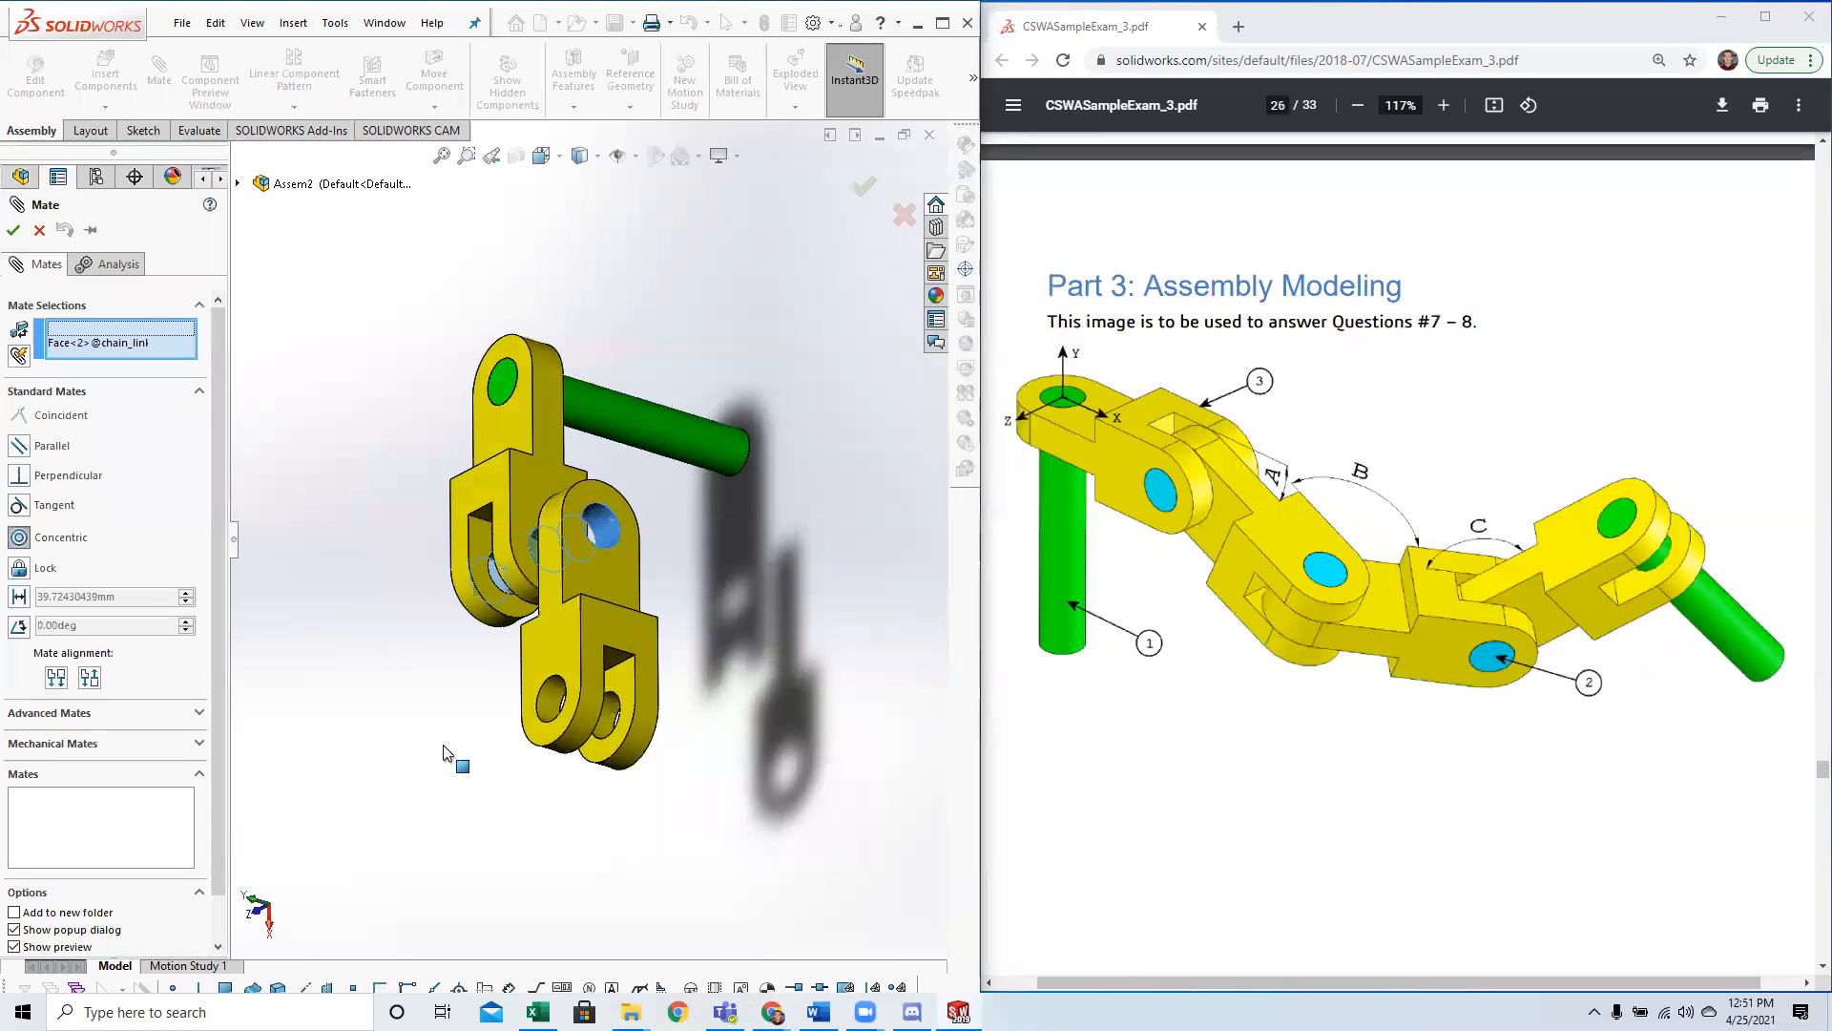
pyautogui.moveTo(442, 745); pyautogui.dragTo(496, 658, button='middle')
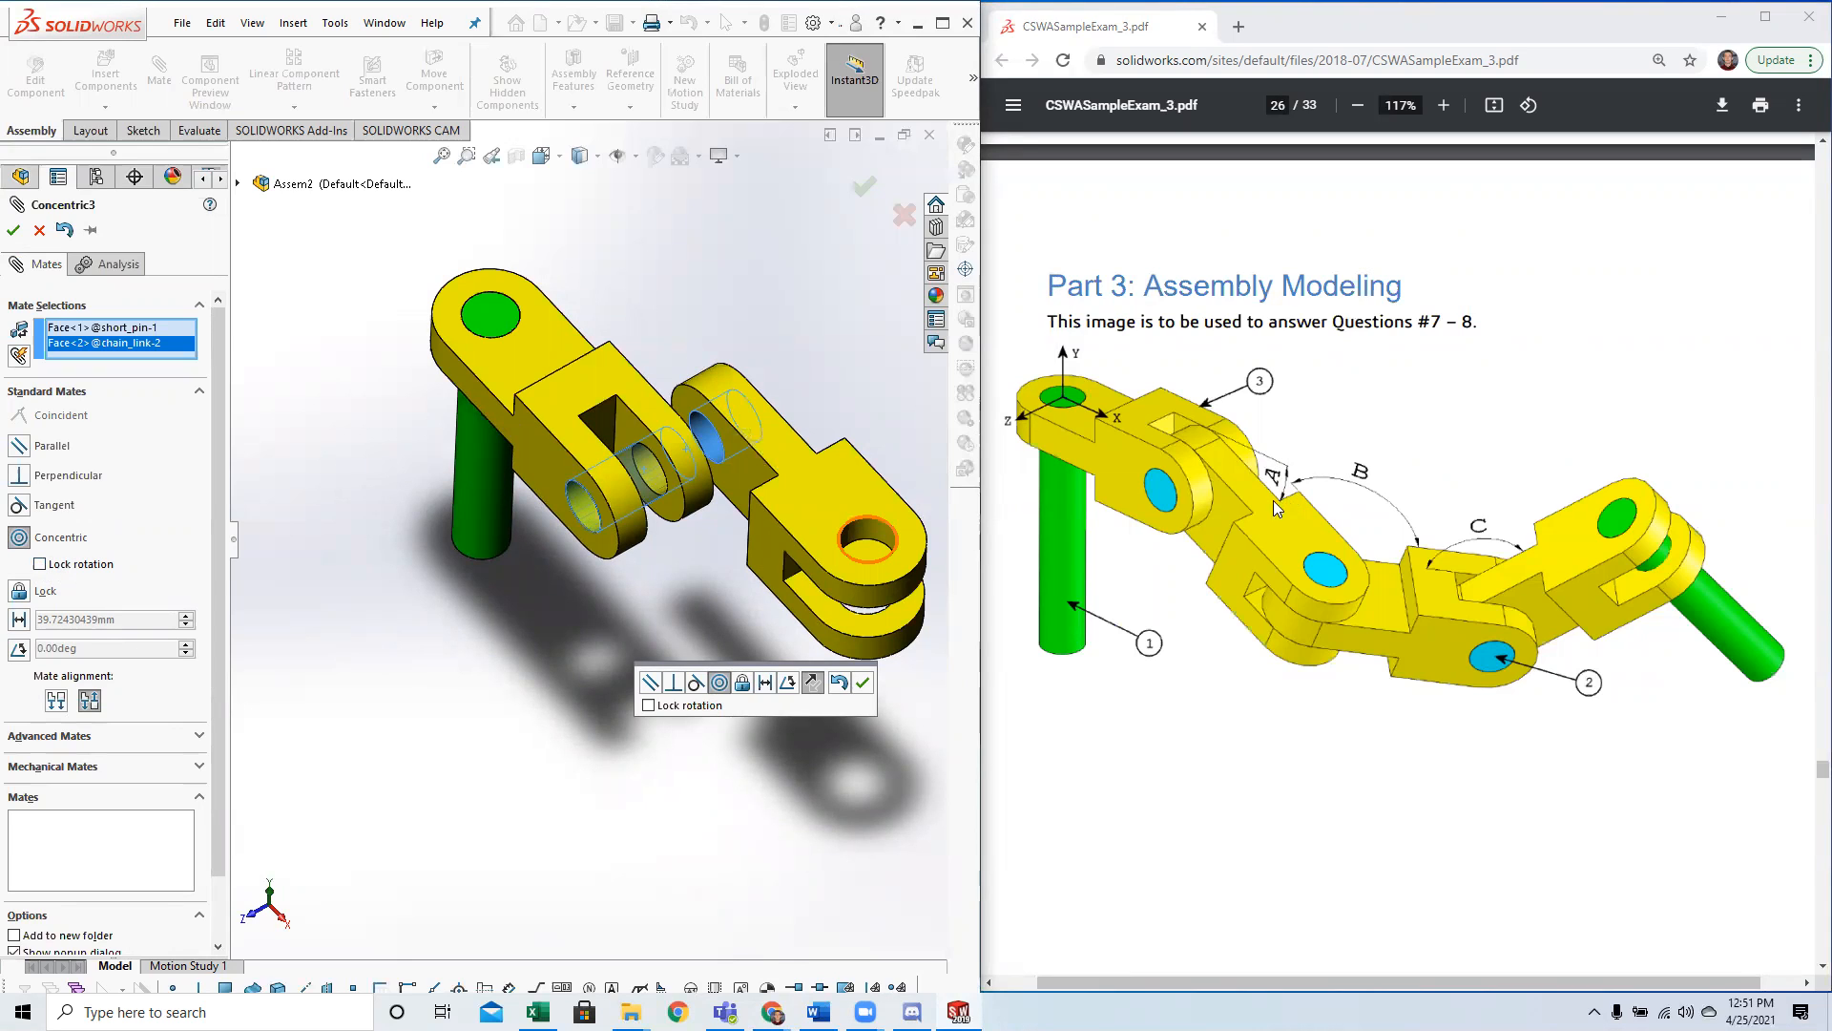
pyautogui.click(14, 229)
pyautogui.click(13, 229)
pyautogui.moveTo(727, 536); pyautogui.dragTo(615, 559)
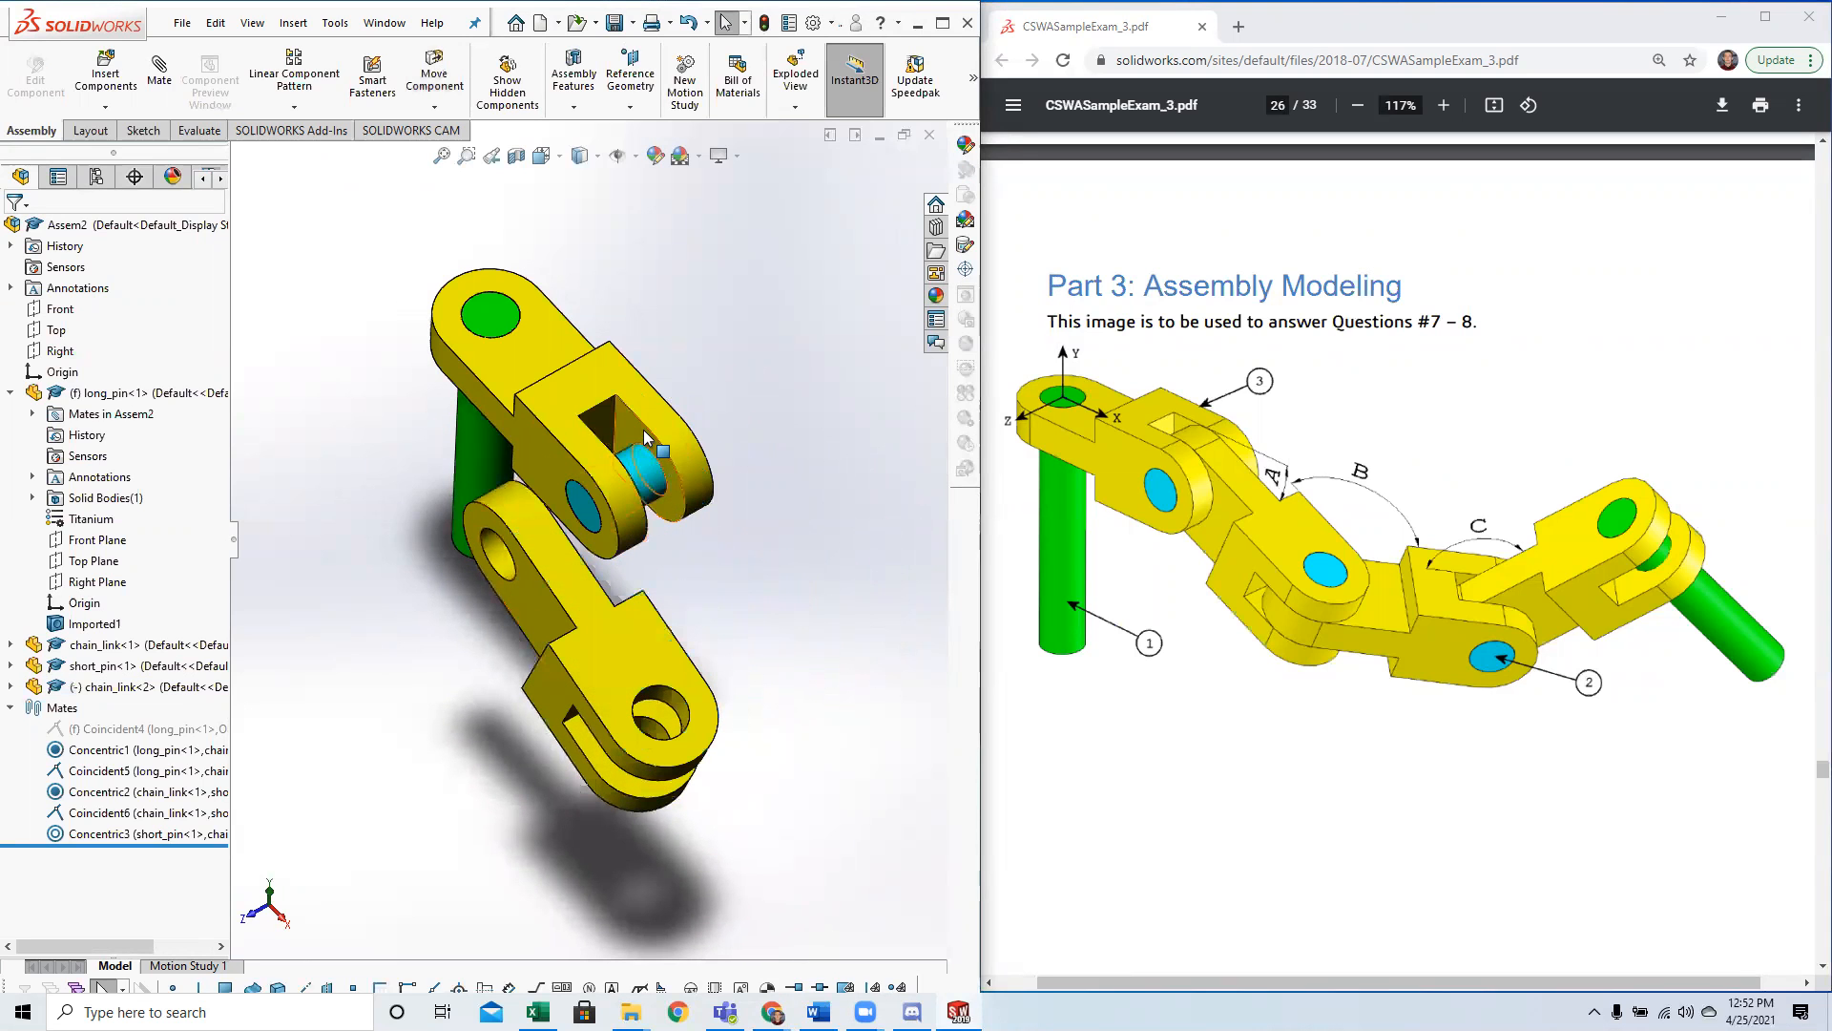
# Mate the flat side face of the second chain link's single end coincident with the inner face of the first link's fork.
pyautogui.moveTo(611, 534); pyautogui.dragTo(470, 615, button='middle')
pyautogui.click(470, 622)
pyautogui.moveTo(596, 620)
pyautogui.mouseDown(button='middle')
pyautogui.moveTo(659, 534)
pyautogui.moveTo(662, 428)
pyautogui.moveTo(605, 599)
pyautogui.mouseUp(button='middle')
pyautogui.keyDown('ctrl'); pyautogui.click(656, 416); pyautogui.keyUp('ctrl')
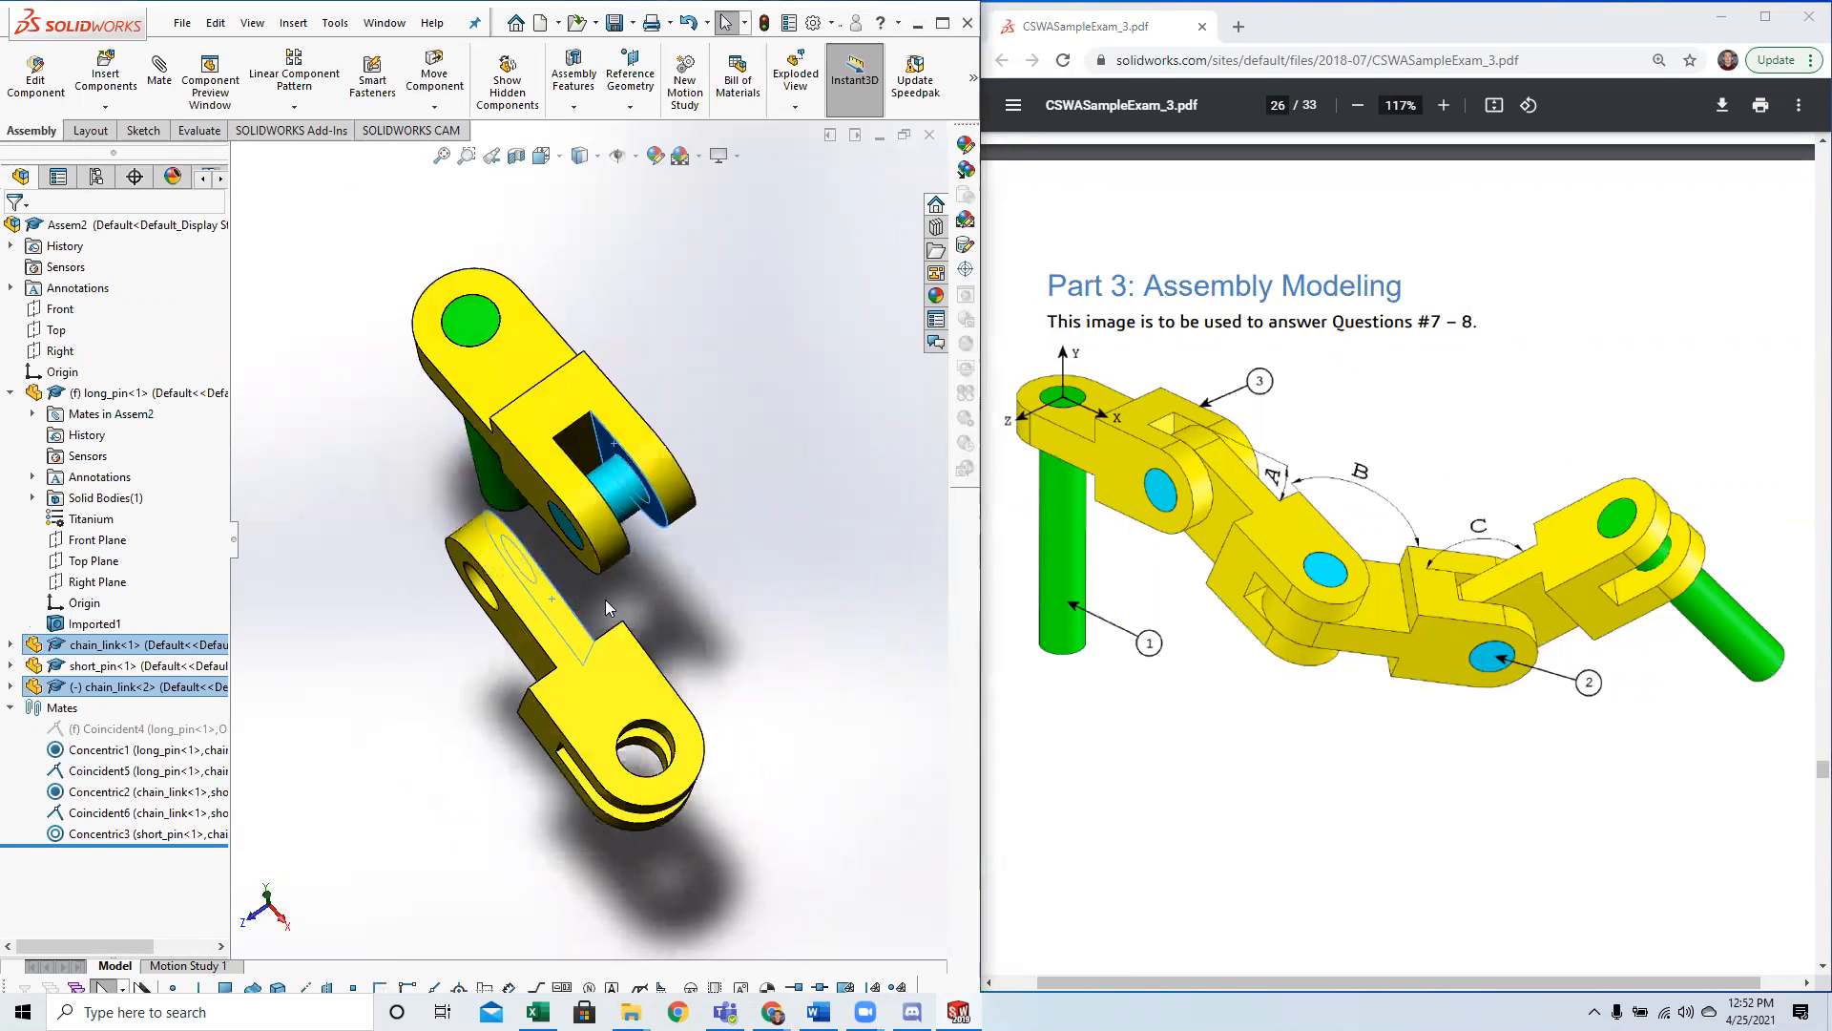
pyautogui.moveTo(743, 518); pyautogui.dragTo(590, 599, button='middle')
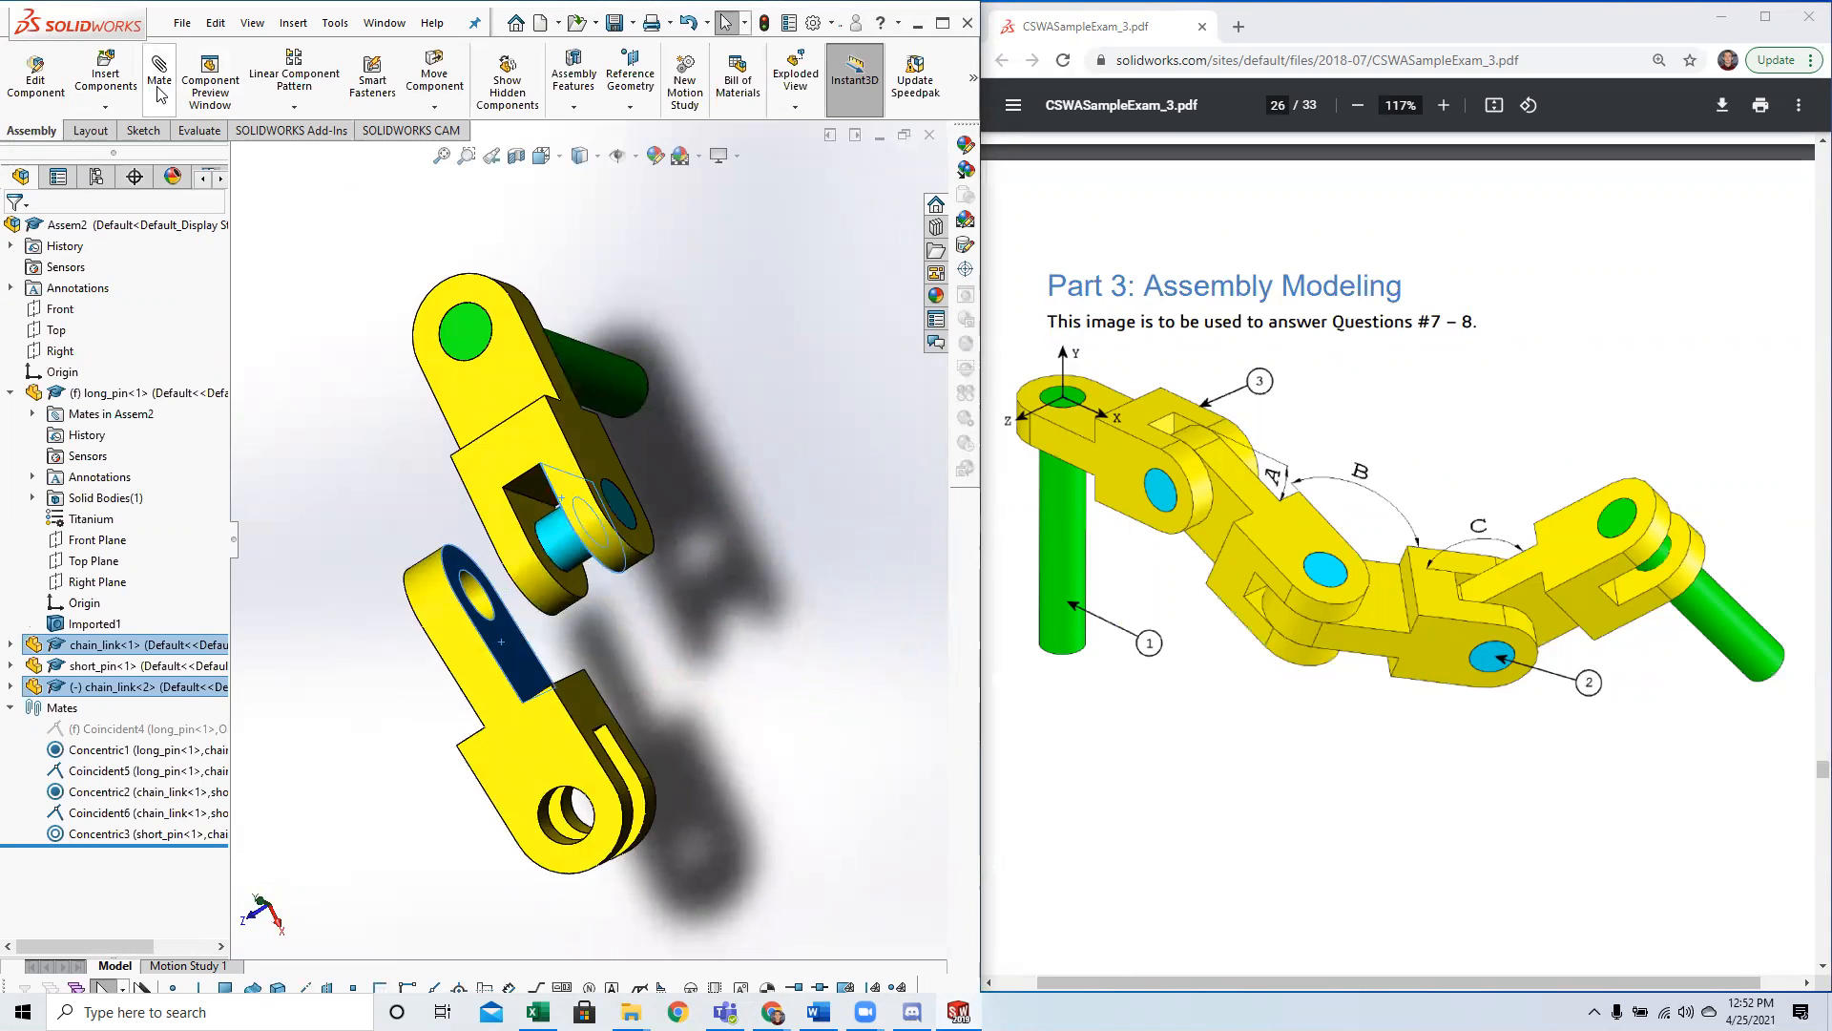
pyautogui.scroll(-5, 464, 550)
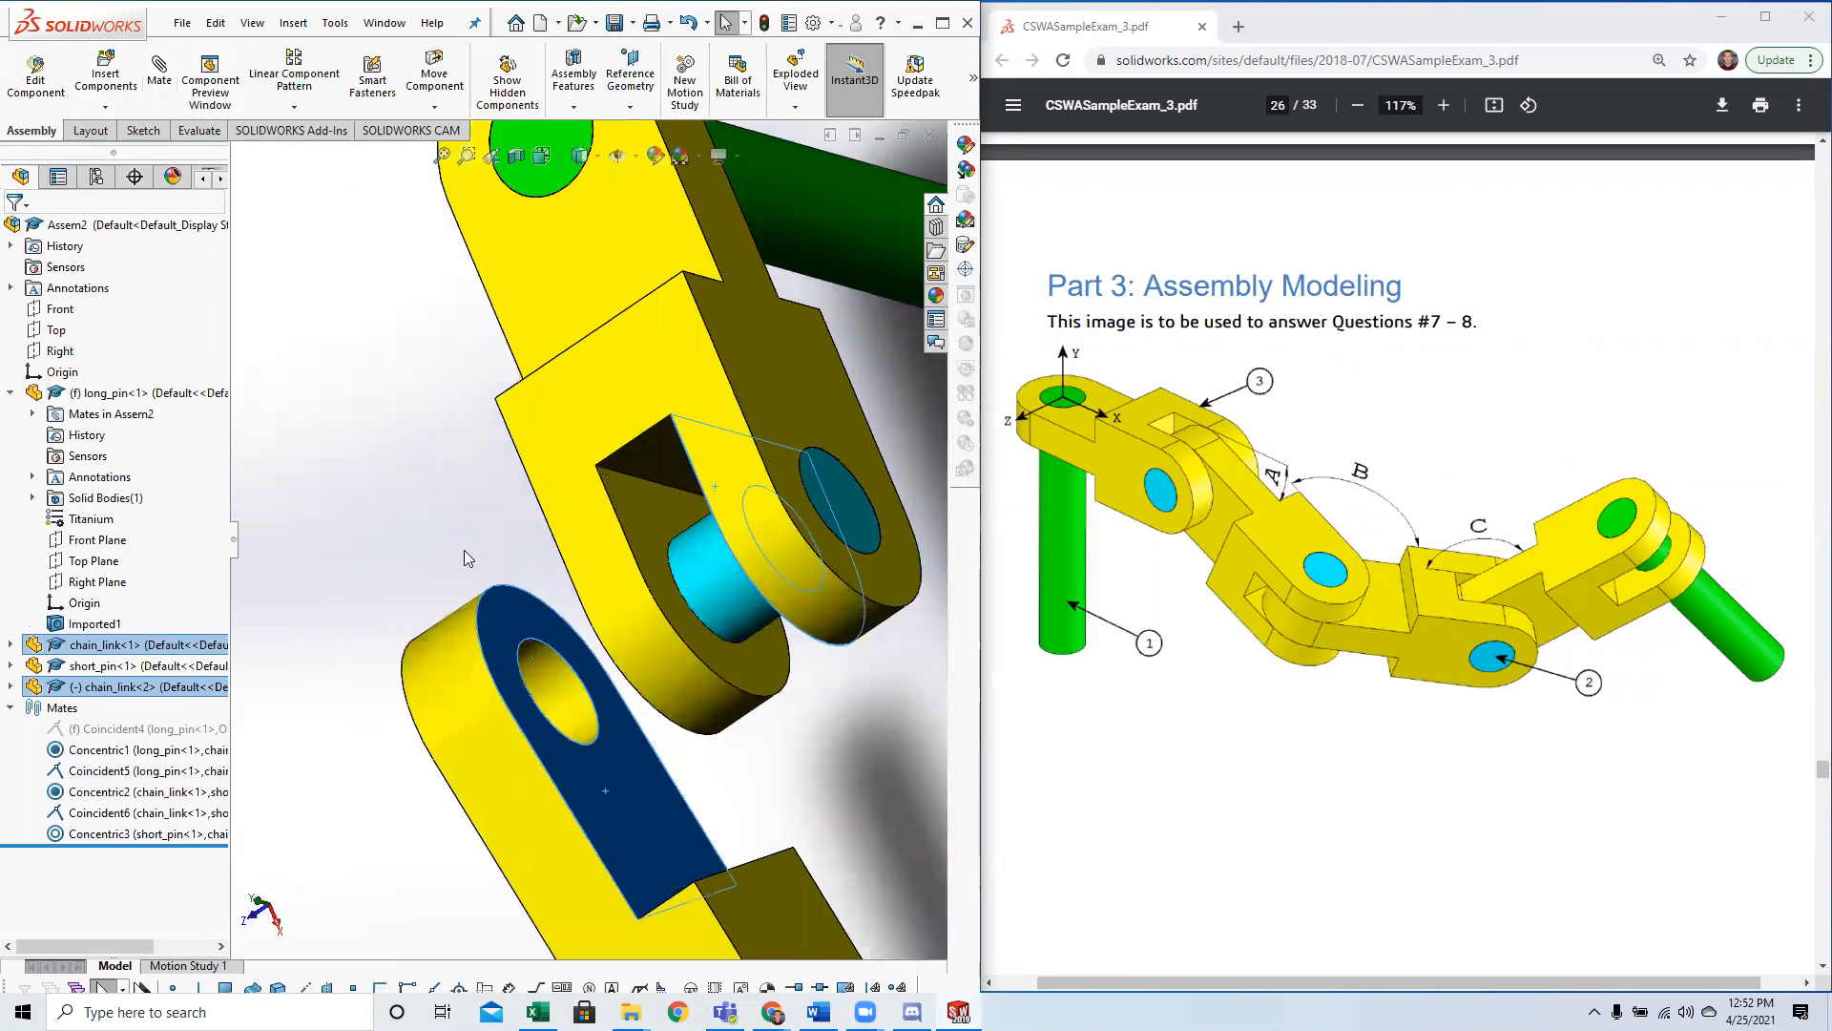
pyautogui.scroll(5, 491, 705)
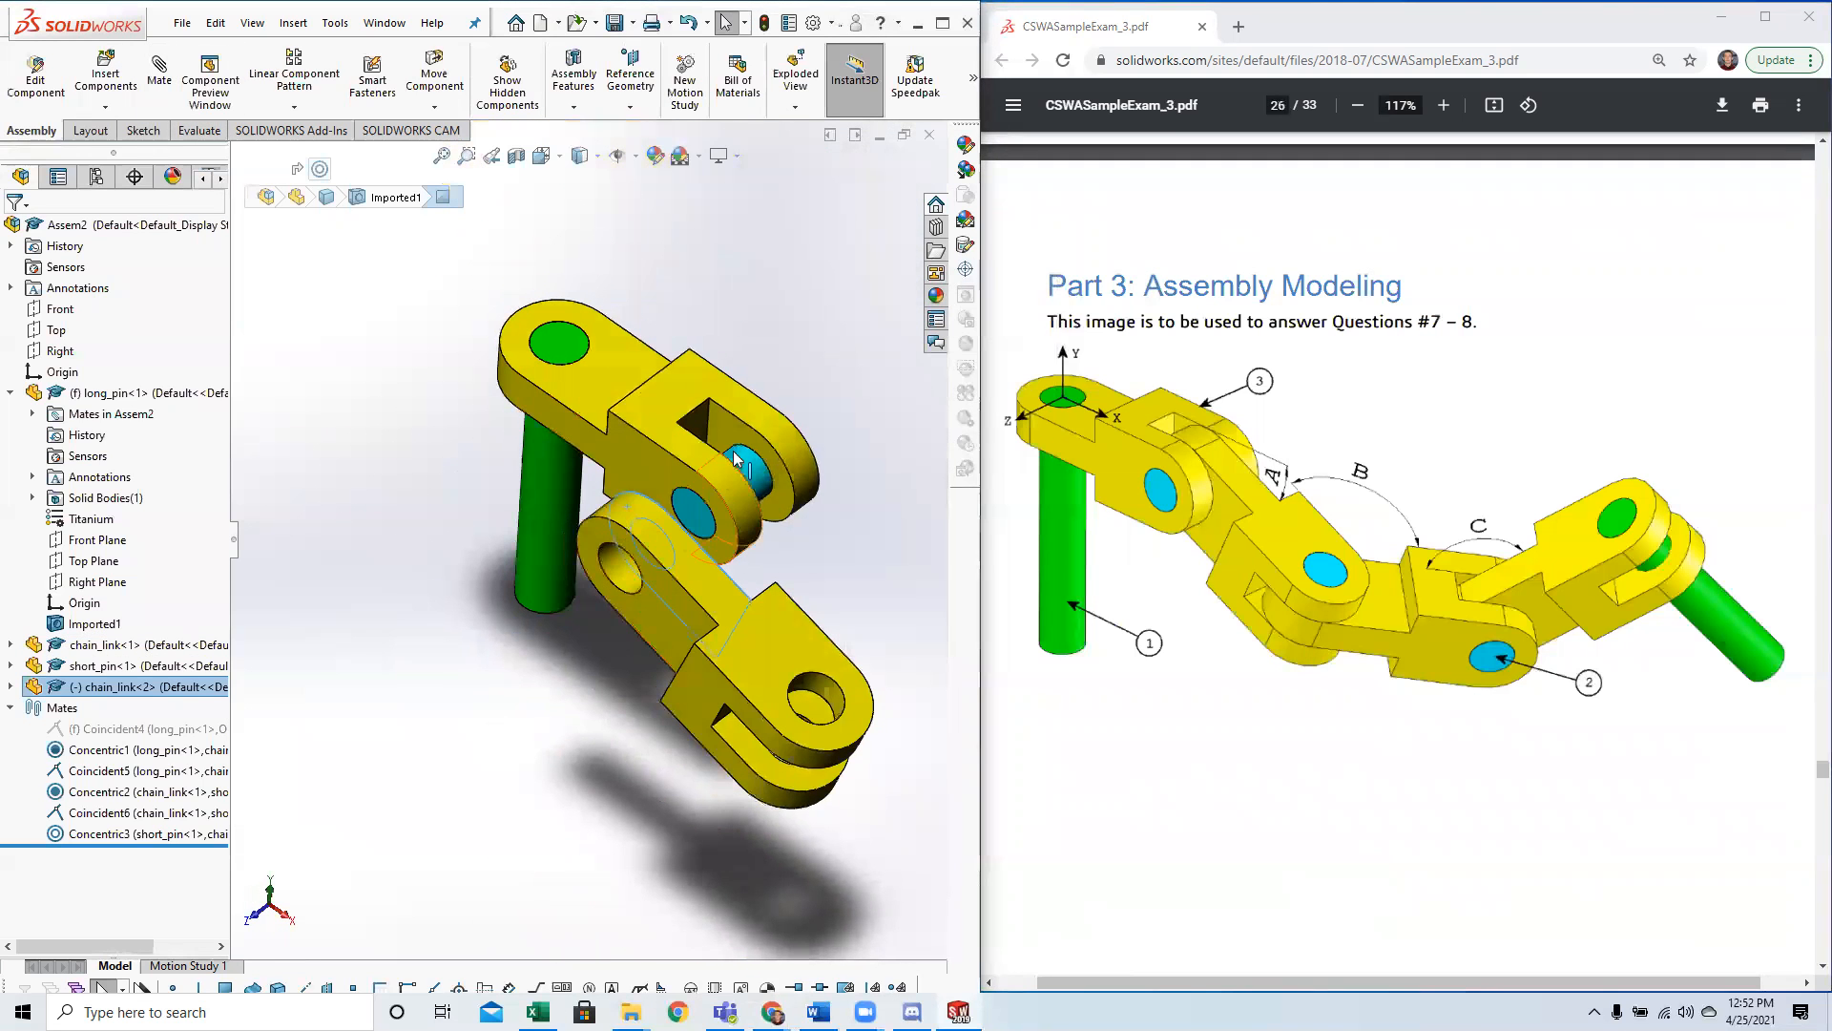
pyautogui.click(727, 423)
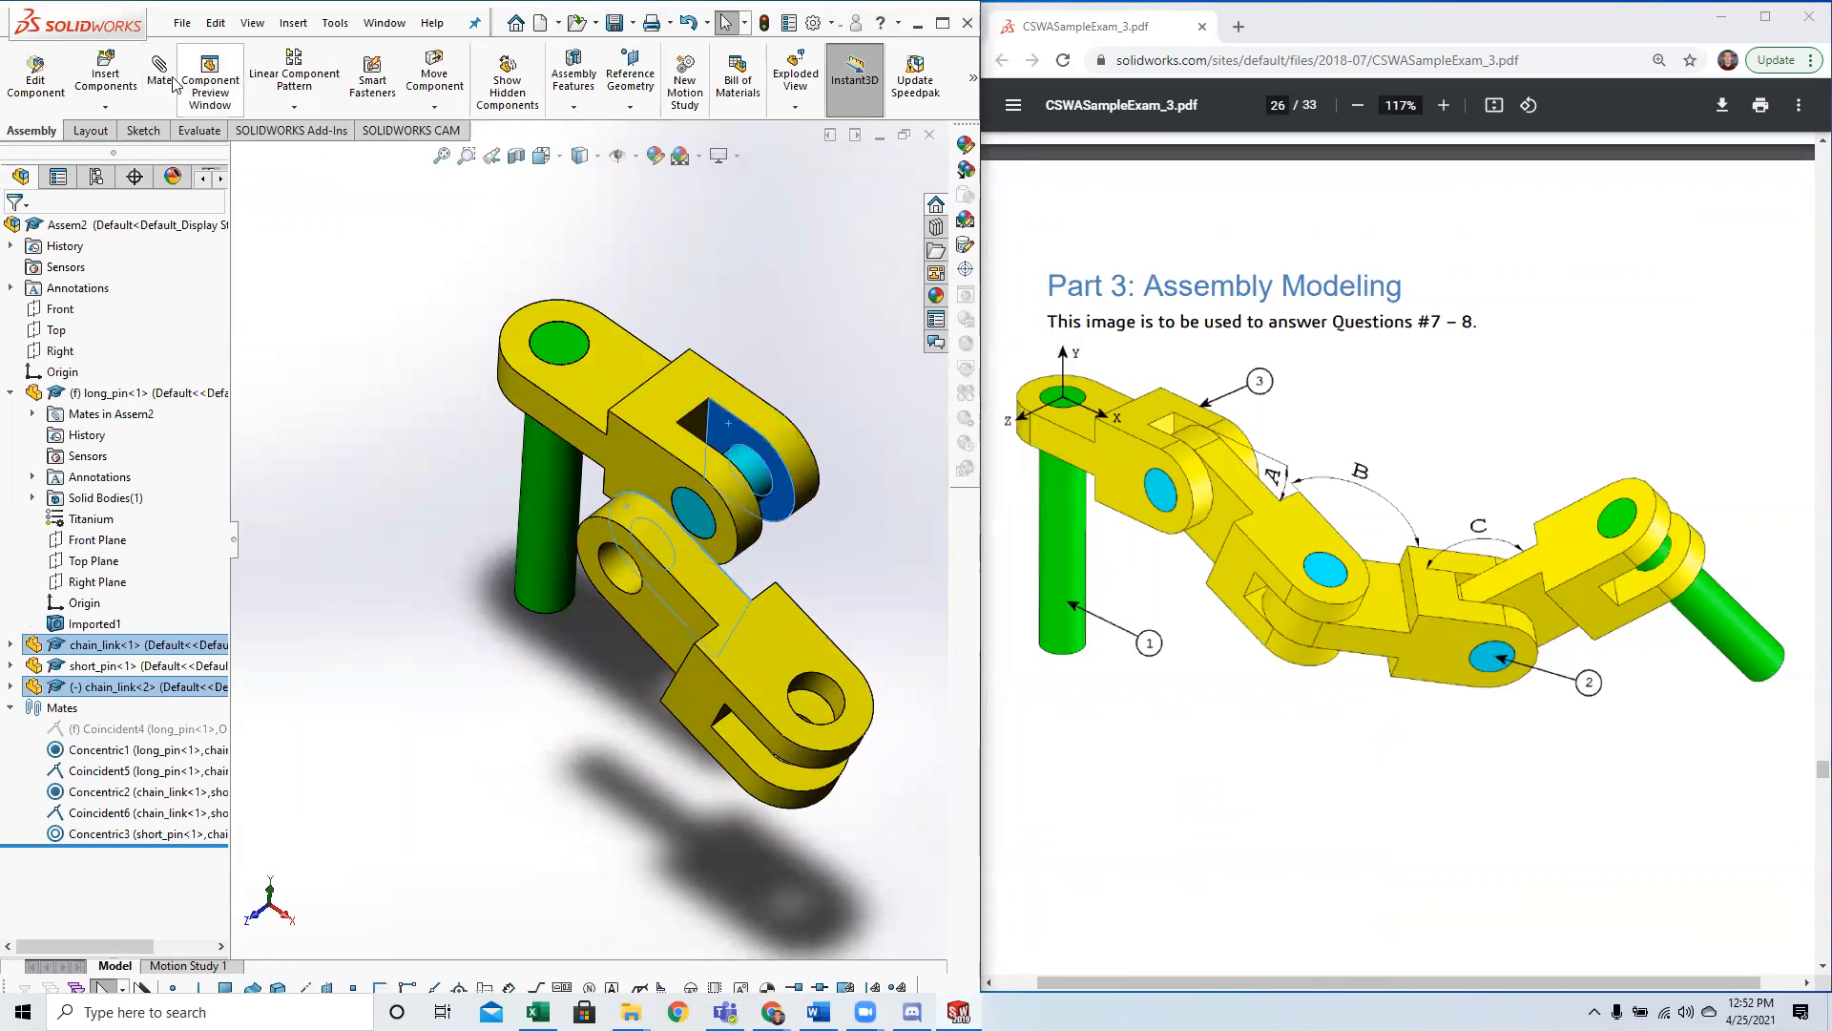
pyautogui.click(562, 397)
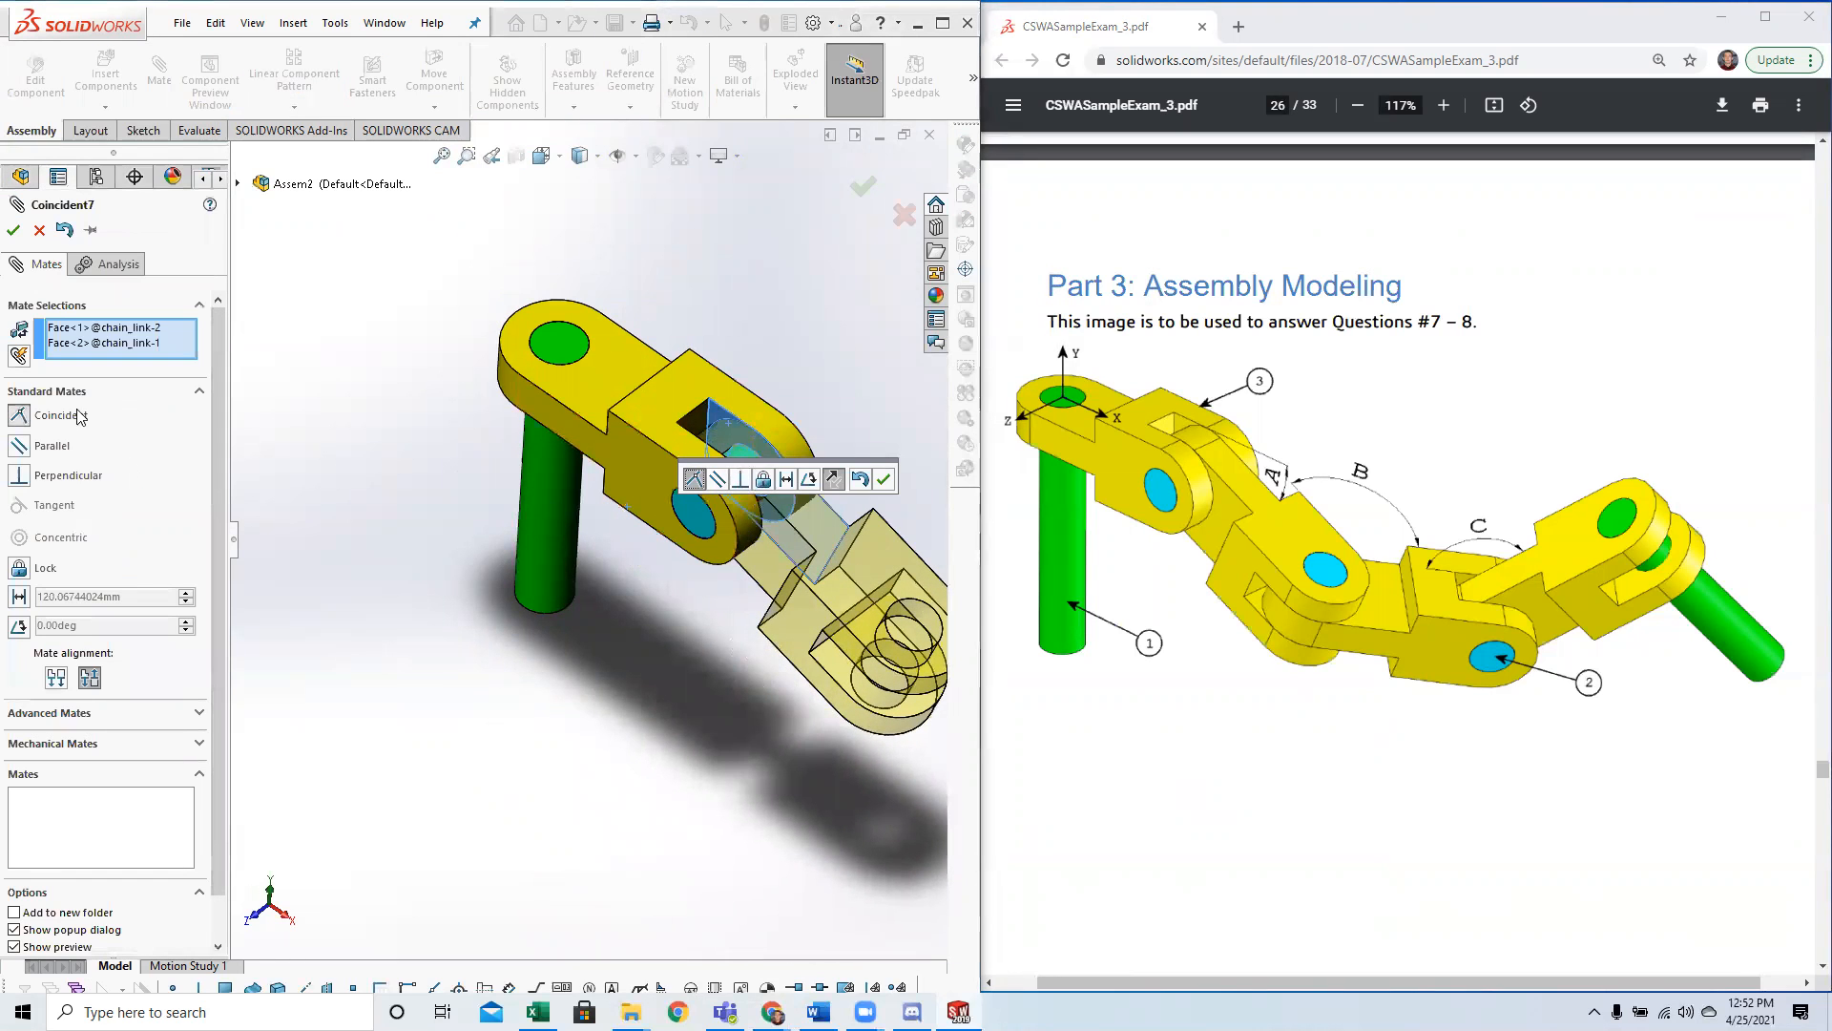
pyautogui.click(16, 230)
pyautogui.moveTo(831, 592); pyautogui.dragTo(946, 625)
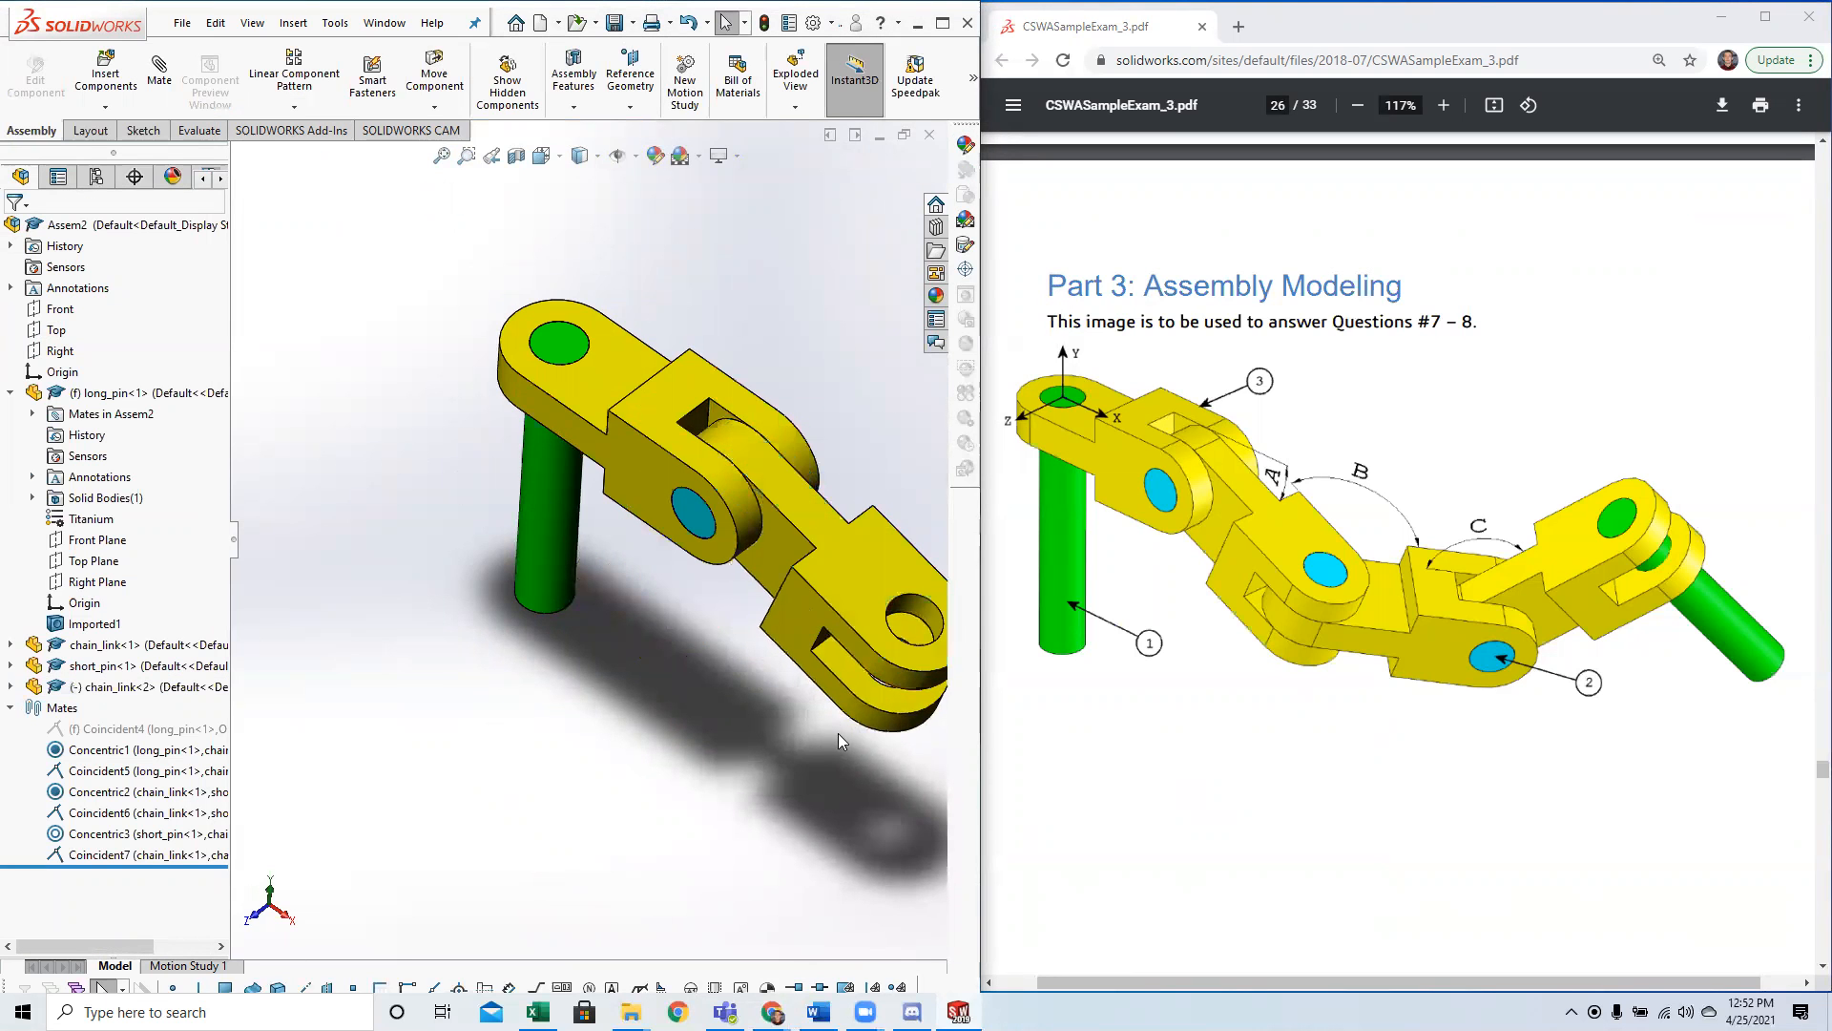
pyautogui.scroll(3, 838, 733)
pyautogui.moveTo(838, 733); pyautogui.dragTo(827, 679, button='middle')
pyautogui.press('space')
pyautogui.click(467, 601)
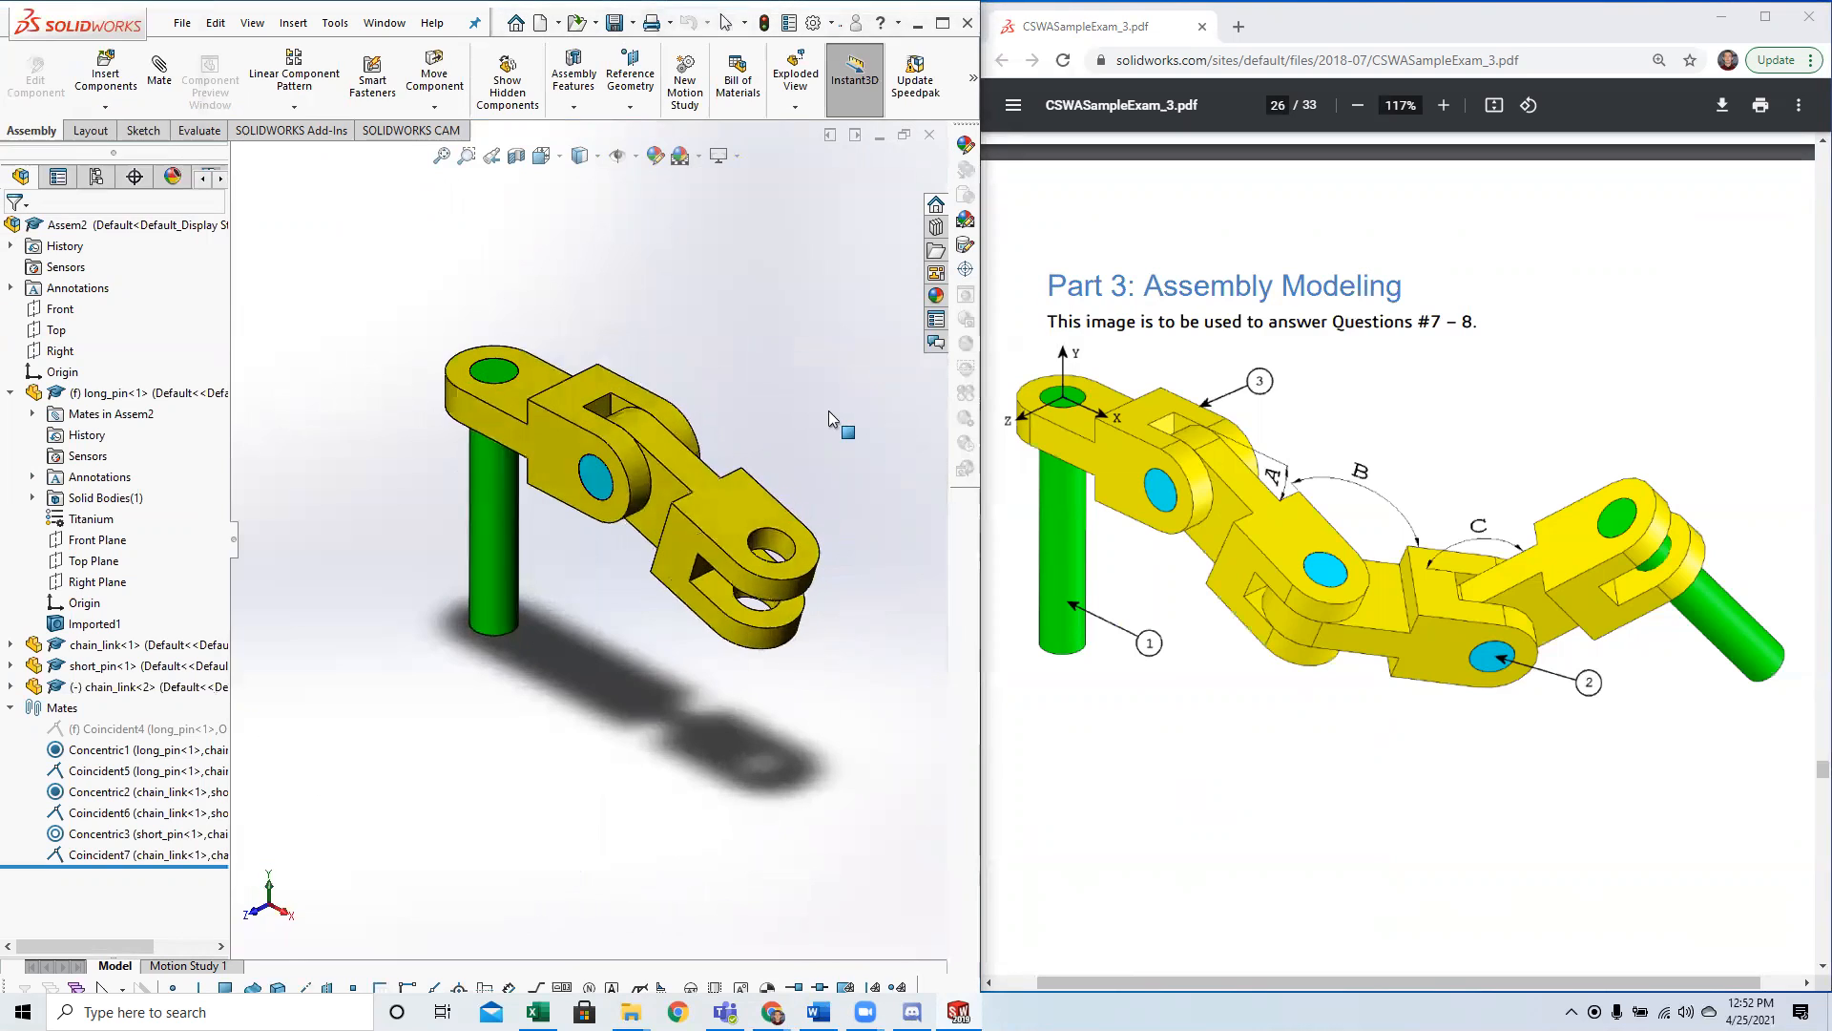
pyautogui.click(89, 130)
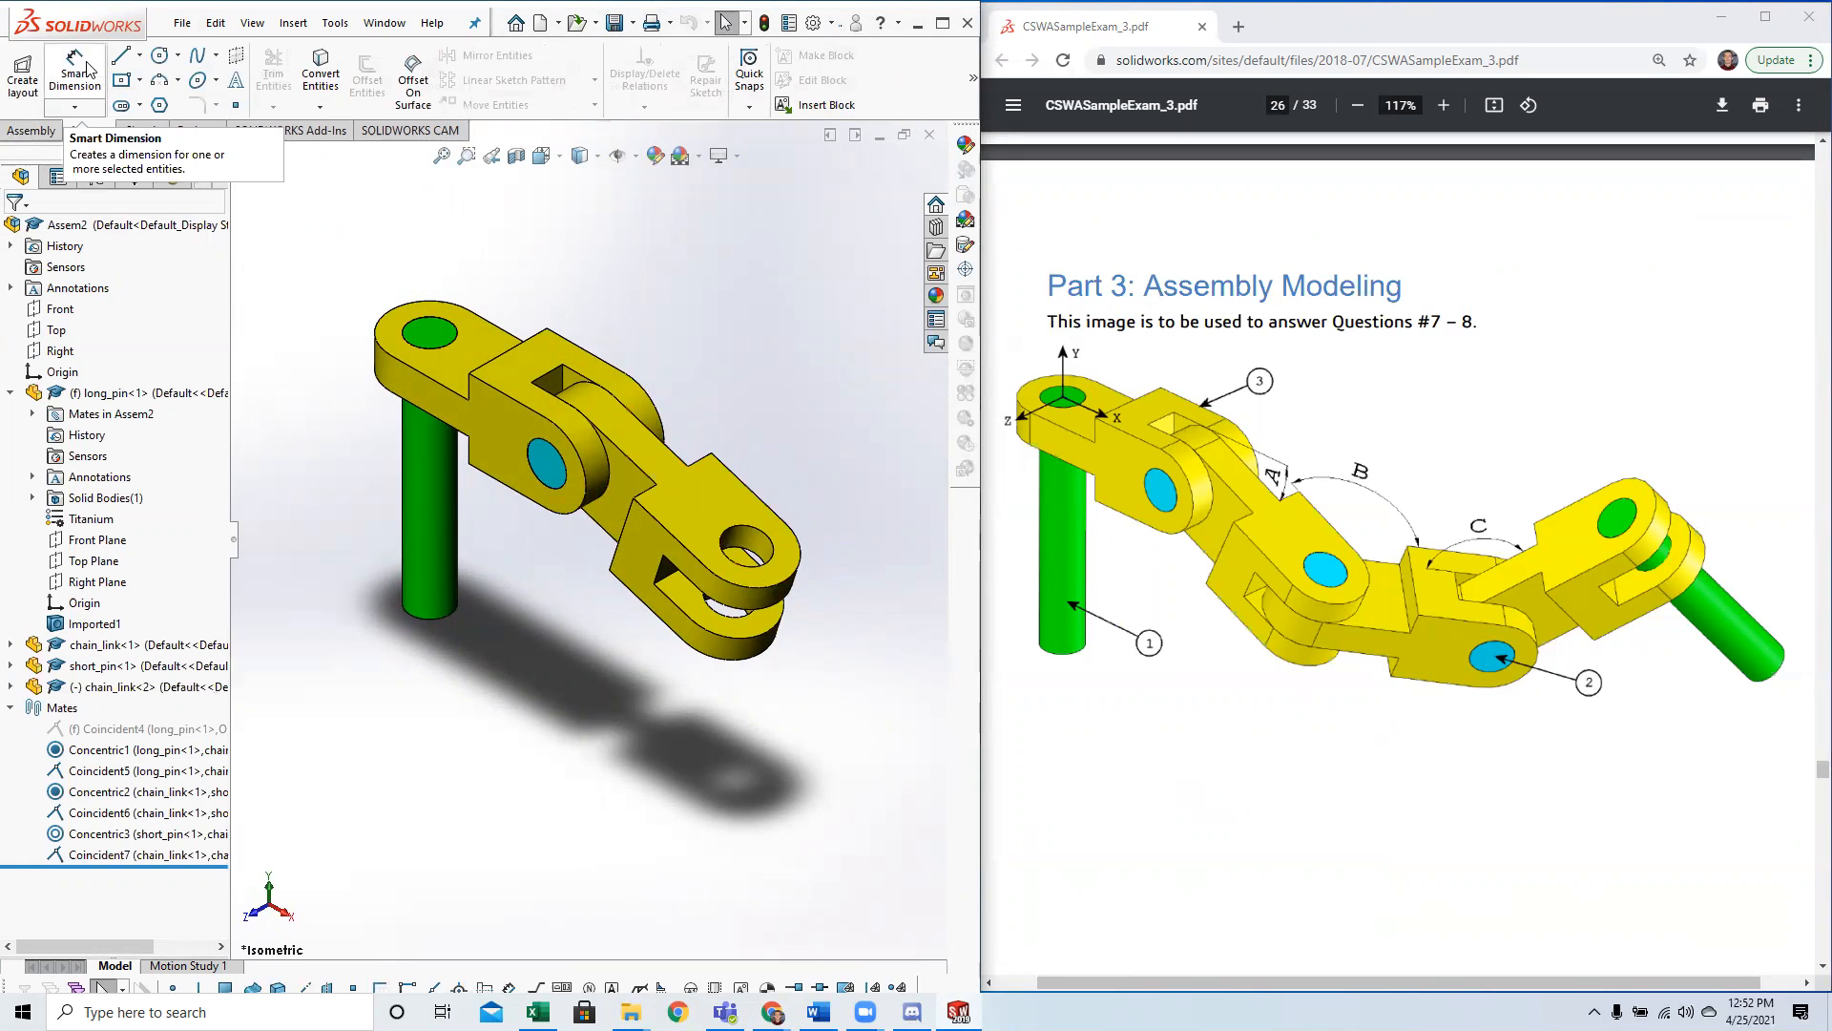
pyautogui.click(654, 457)
pyautogui.press('Escape')
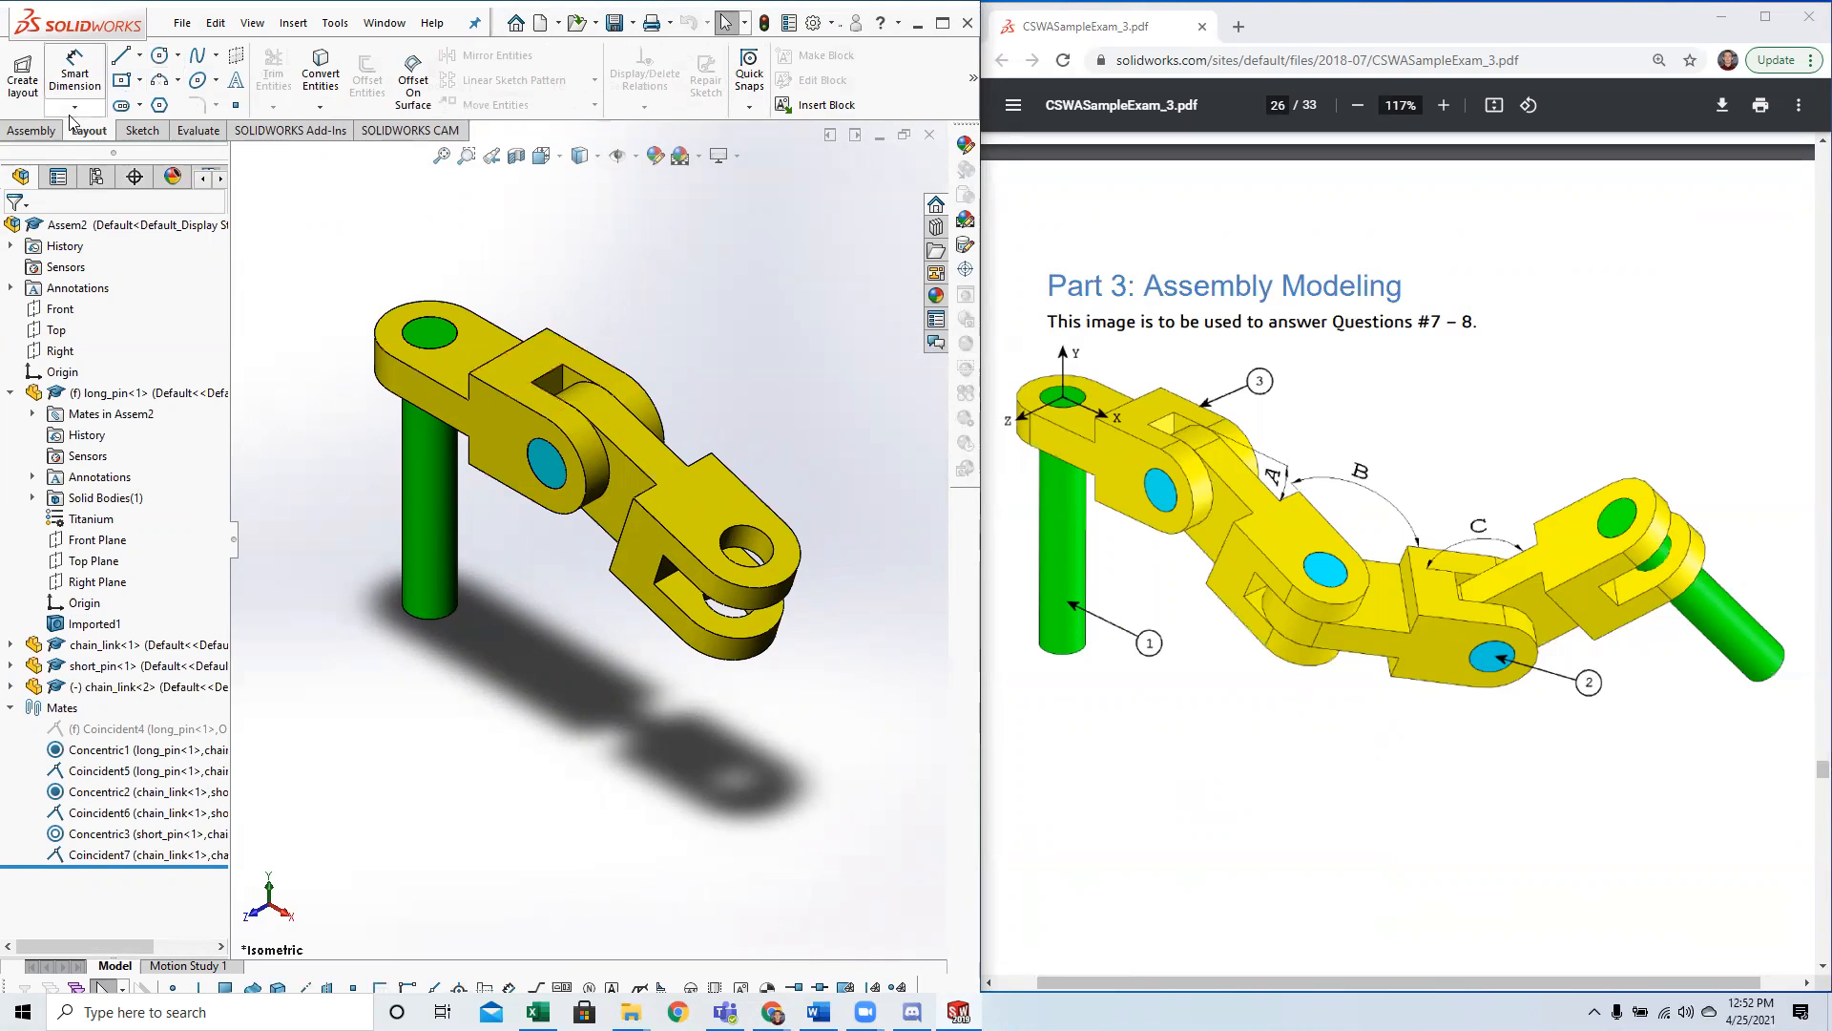
# Start an angle mate between the top faces of the first and second chain links, with the dimension flipped.
pyautogui.click(47, 136)
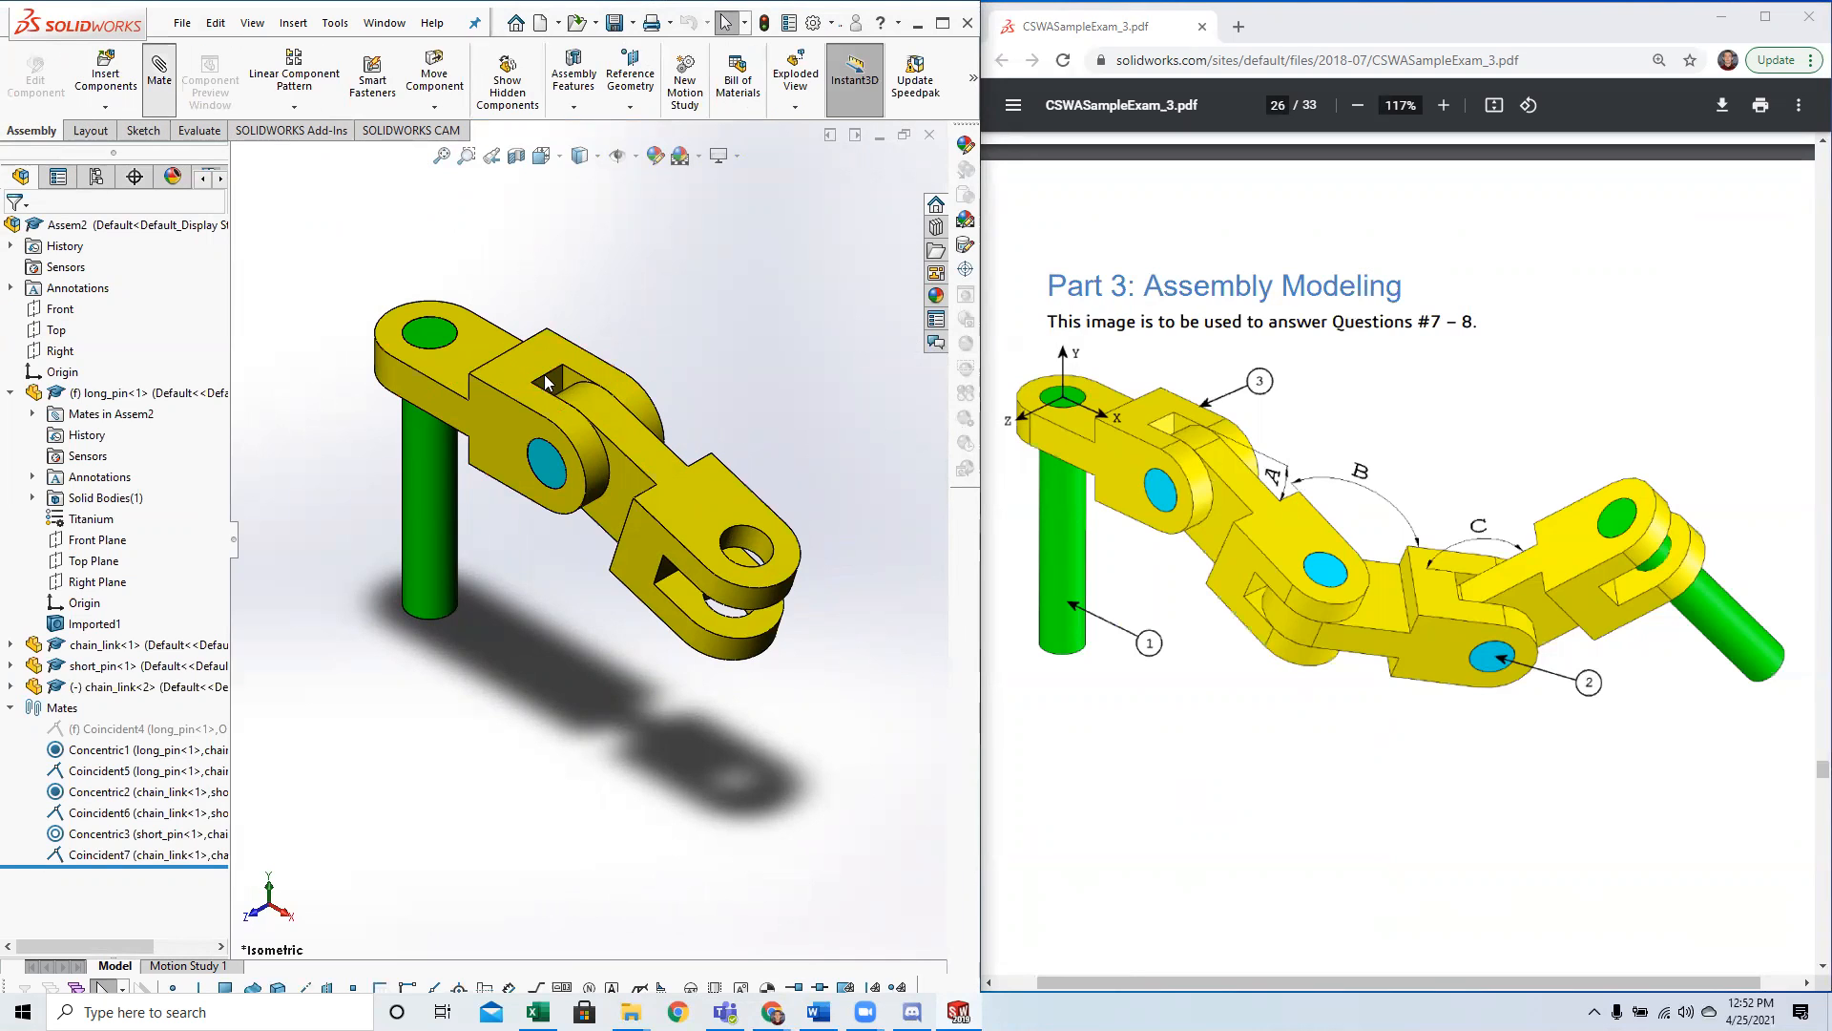
pyautogui.click(599, 372)
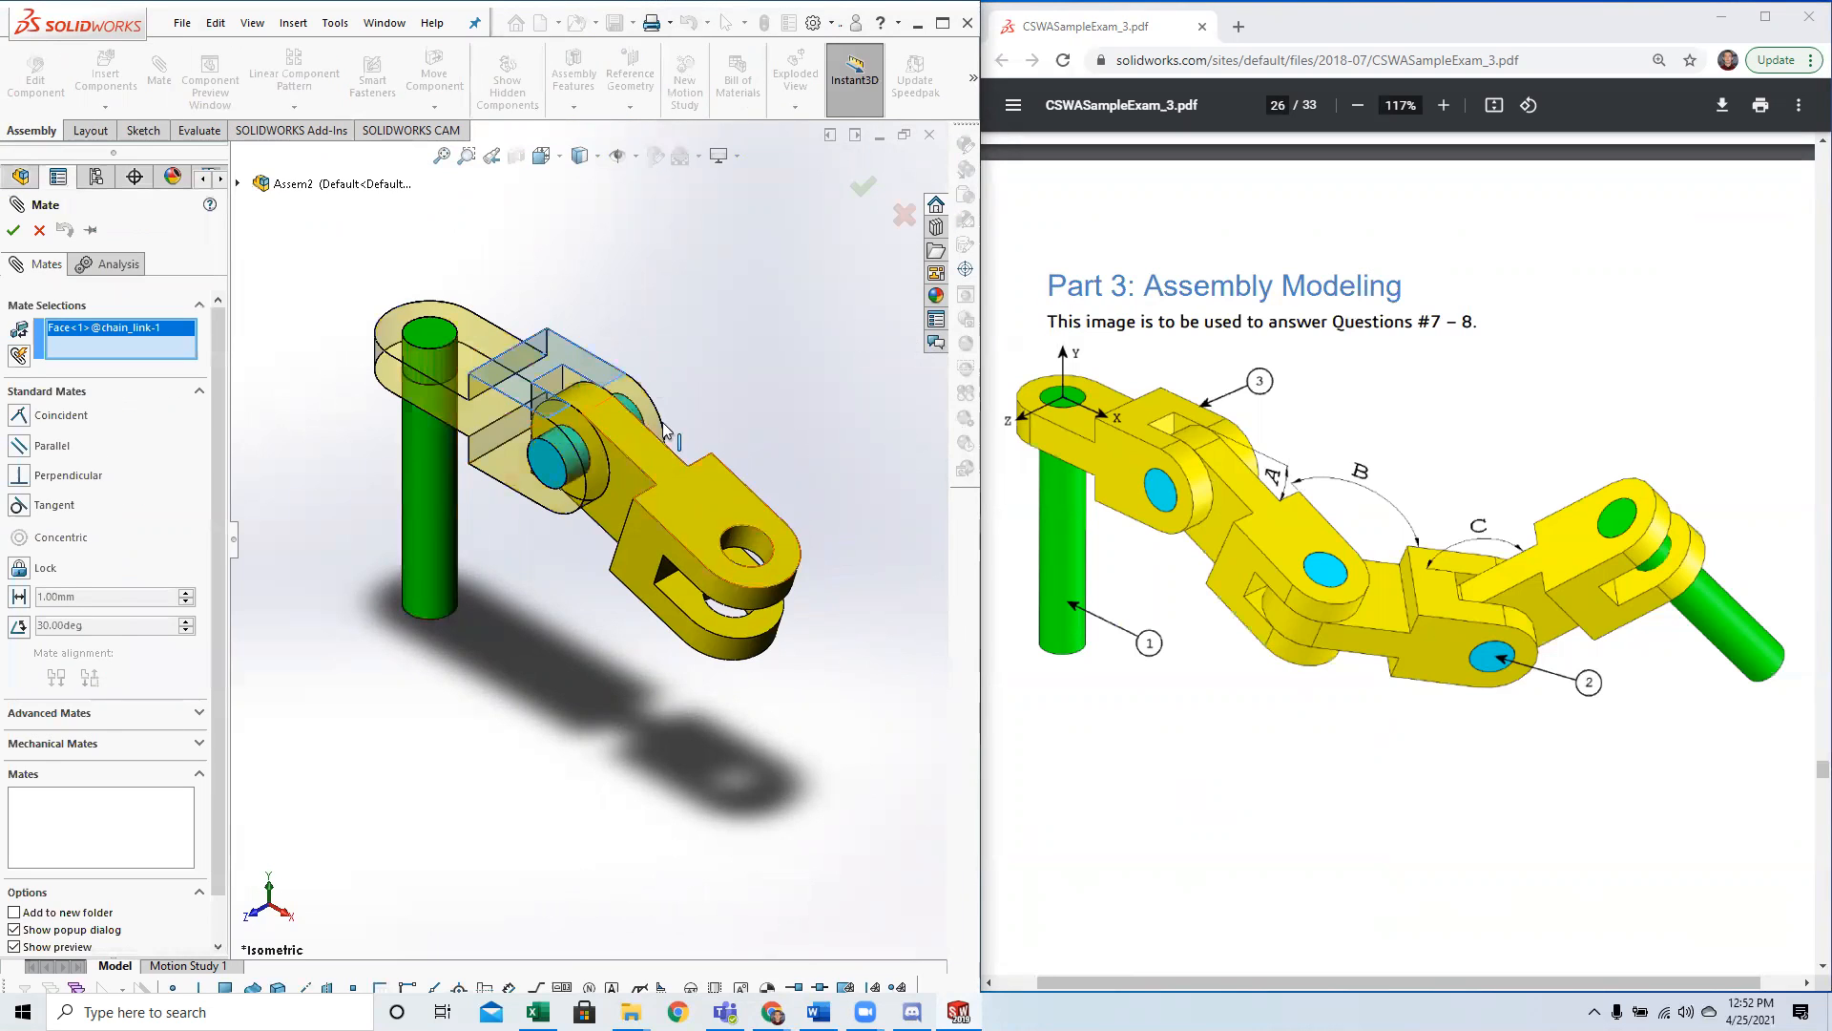
pyautogui.click(682, 492)
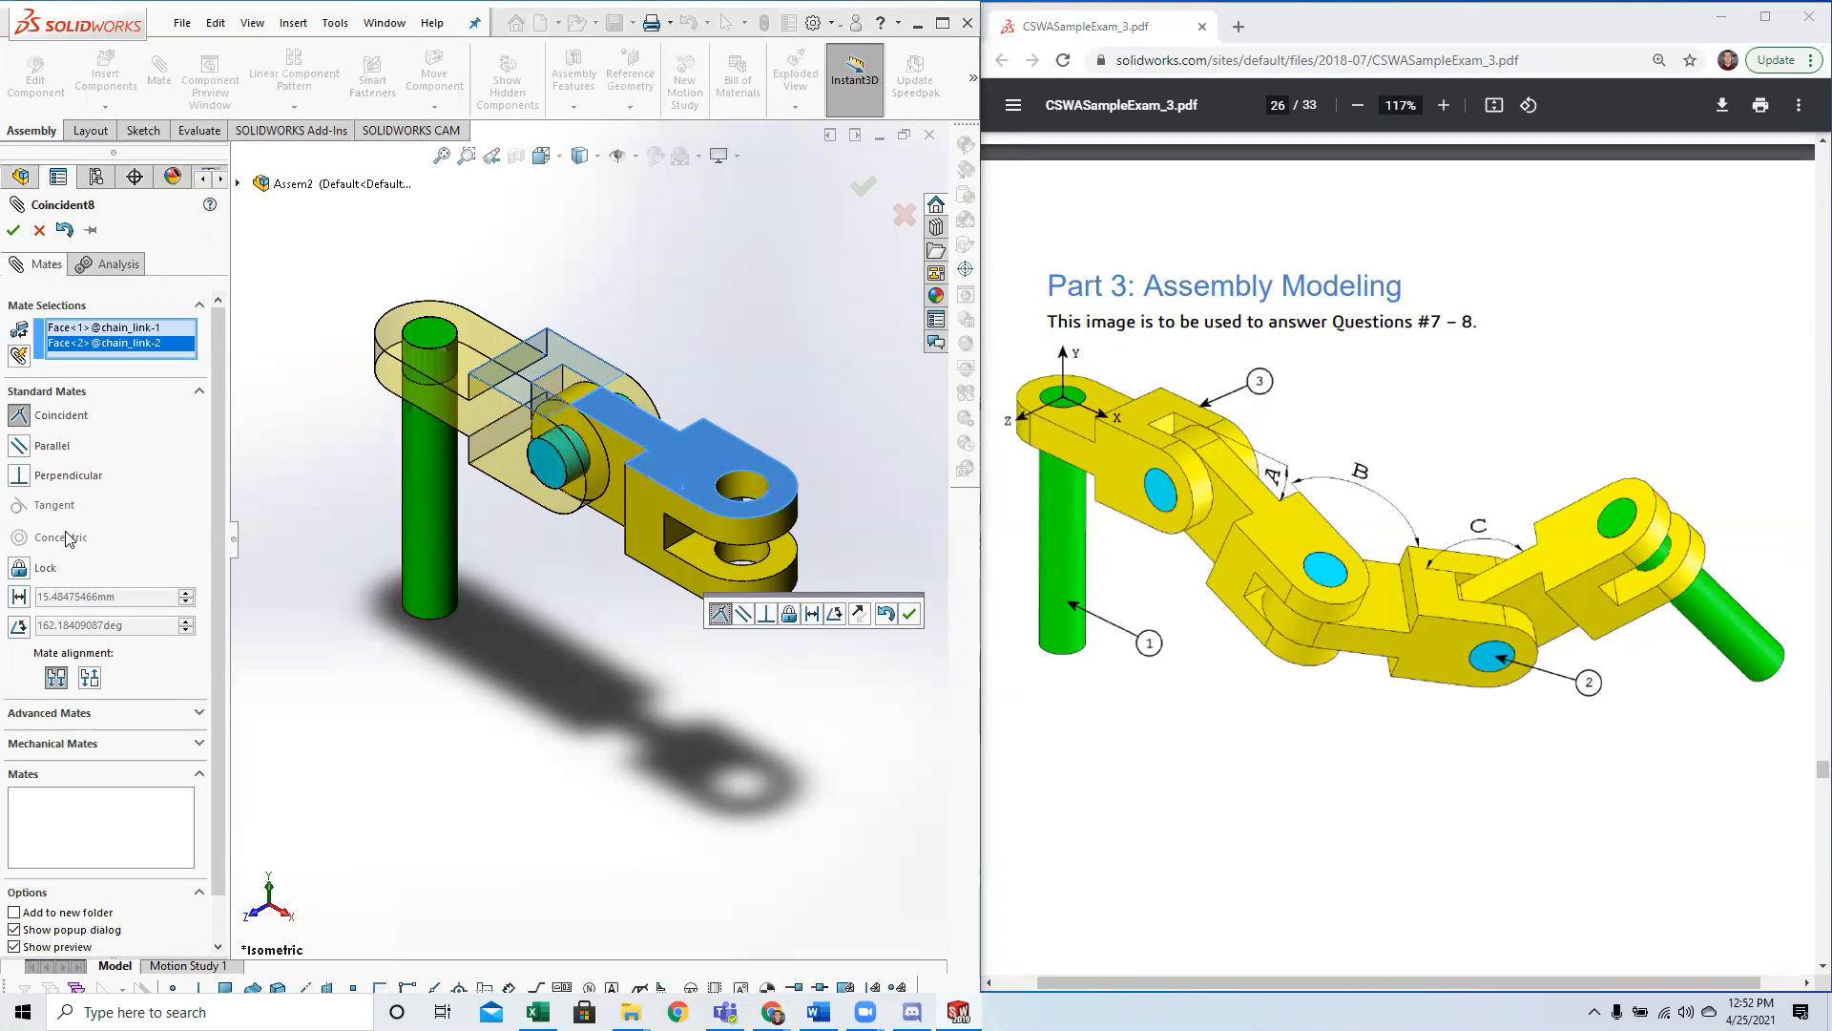
pyautogui.click(21, 627)
pyautogui.click(39, 703)
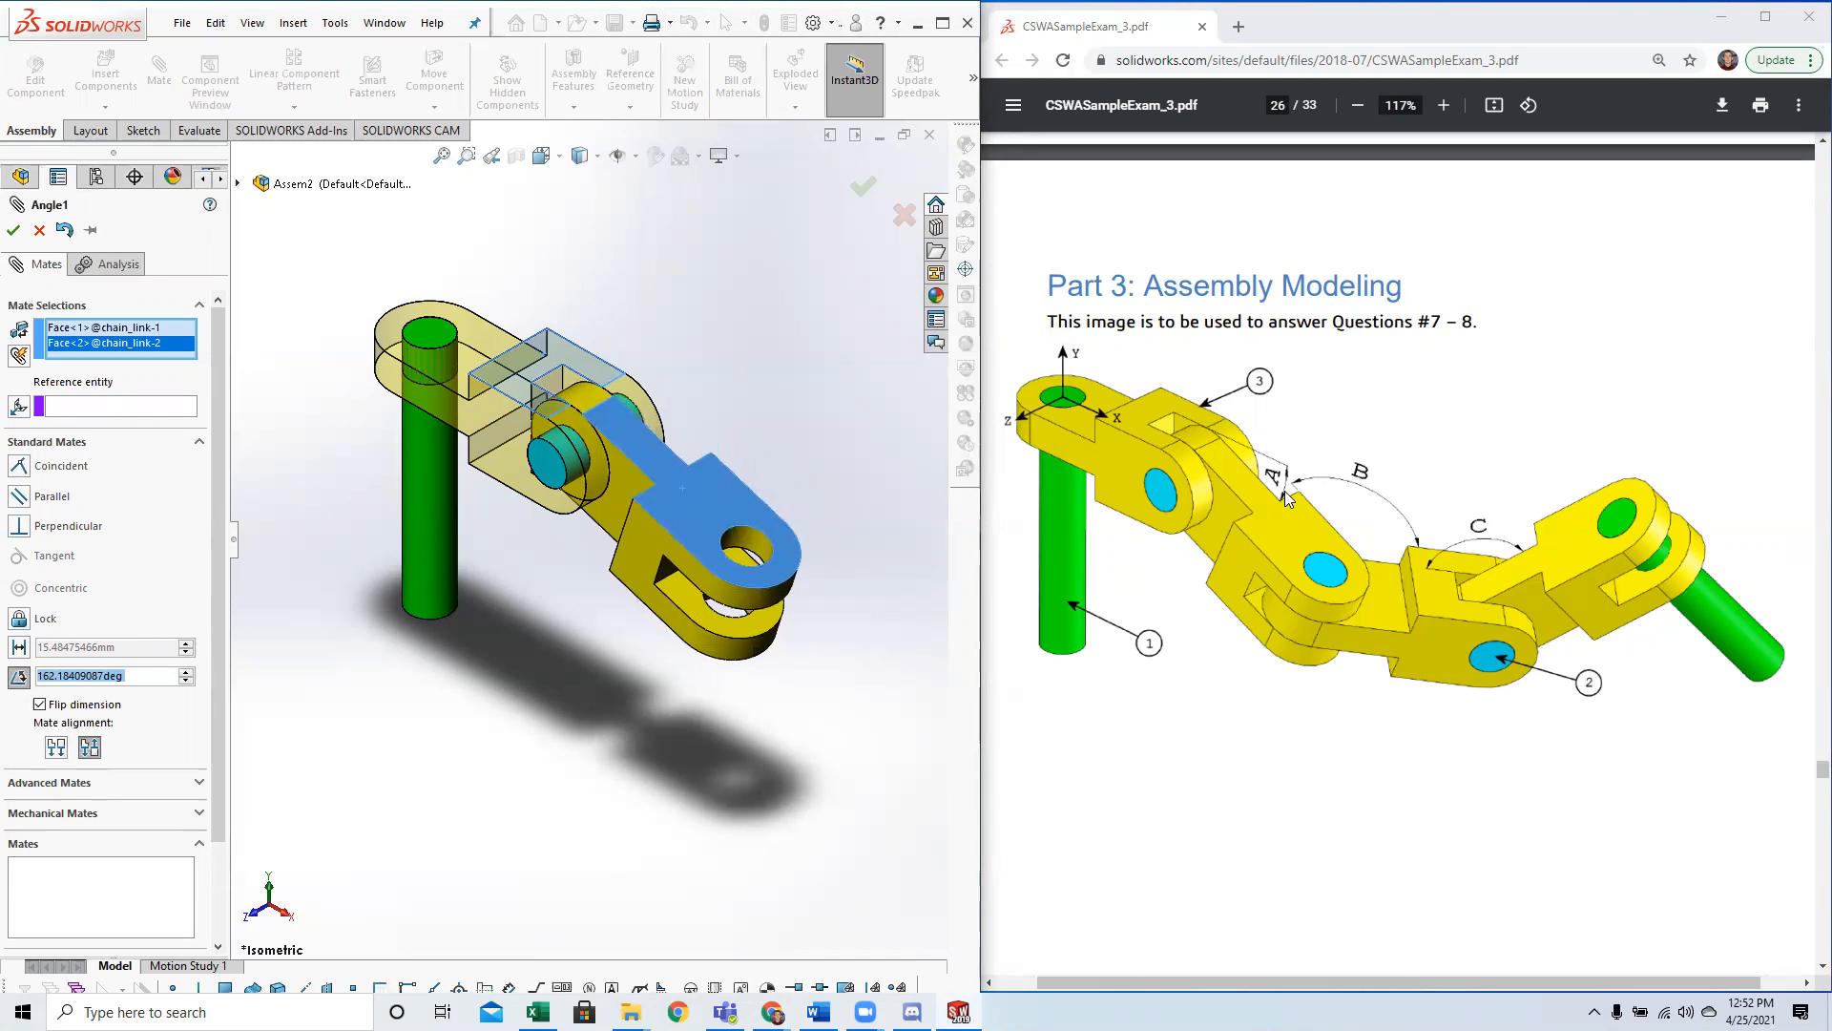
# Look up the value of angle A in the exam conditions and return to the assembly image.
pyautogui.scroll(-15, 1285, 490)
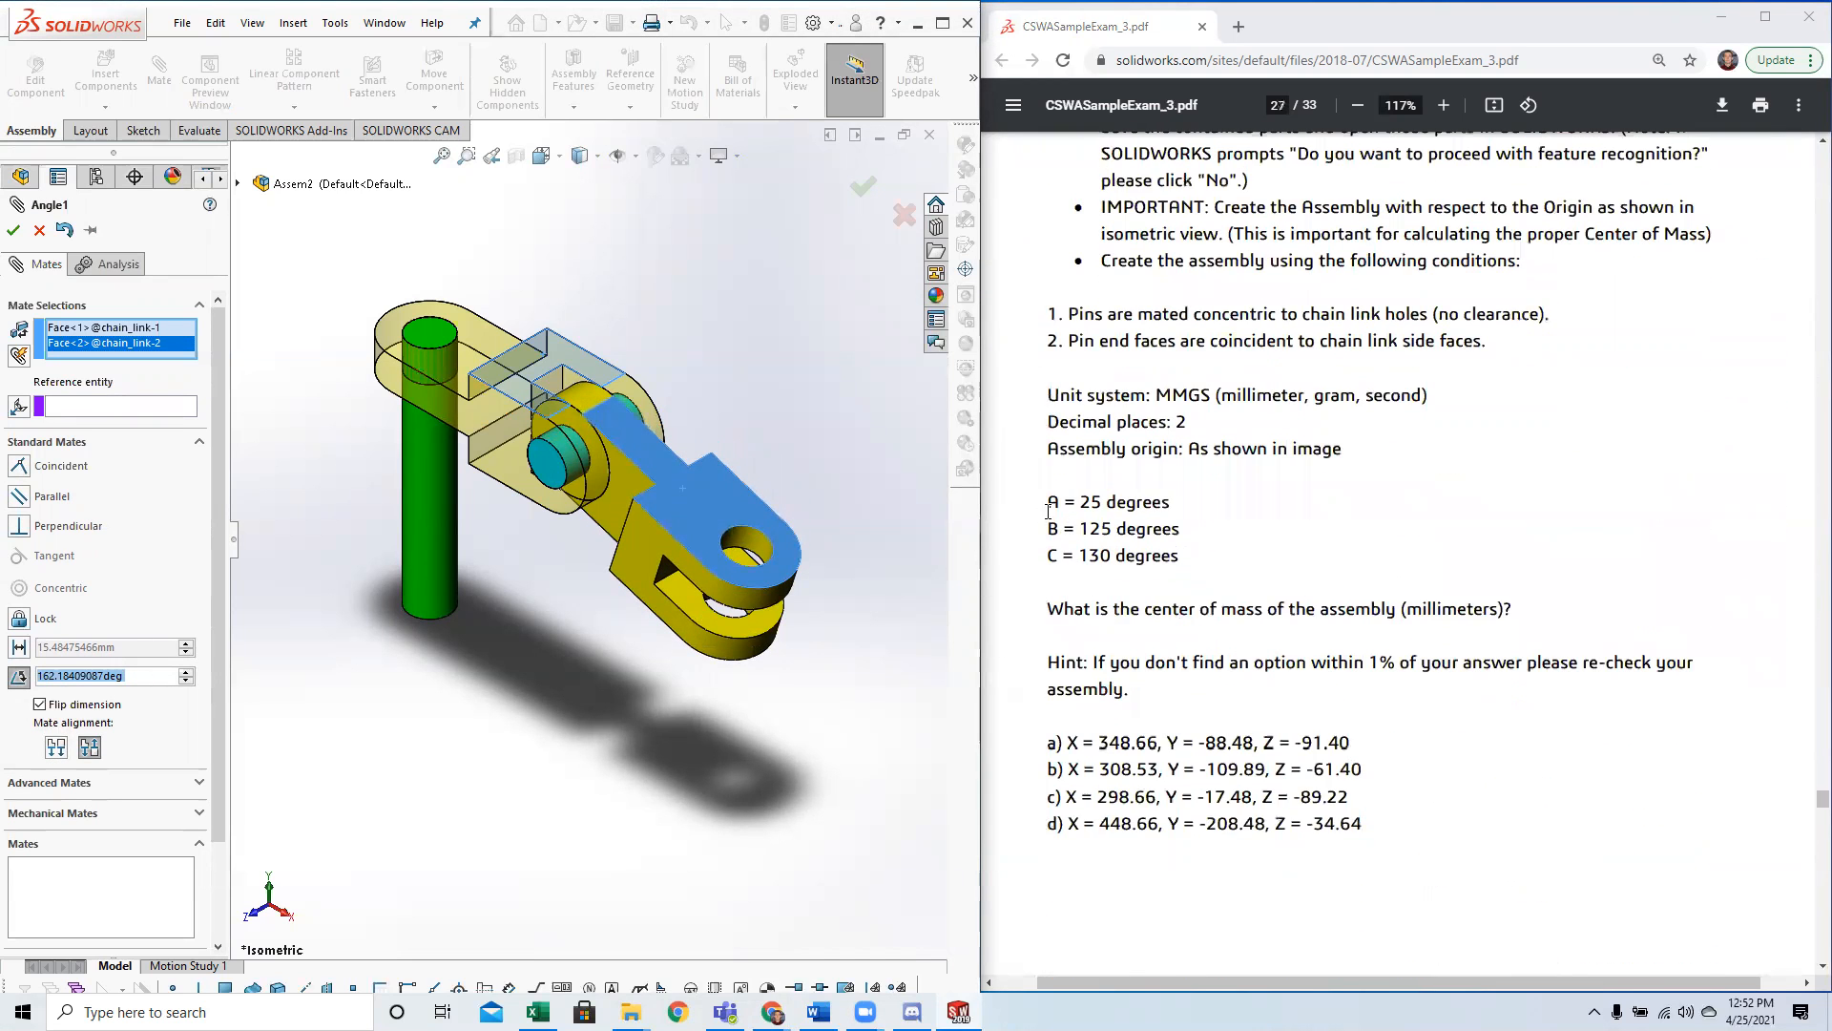
pyautogui.moveTo(1048, 511); pyautogui.dragTo(1218, 508)
pyautogui.click(1187, 509)
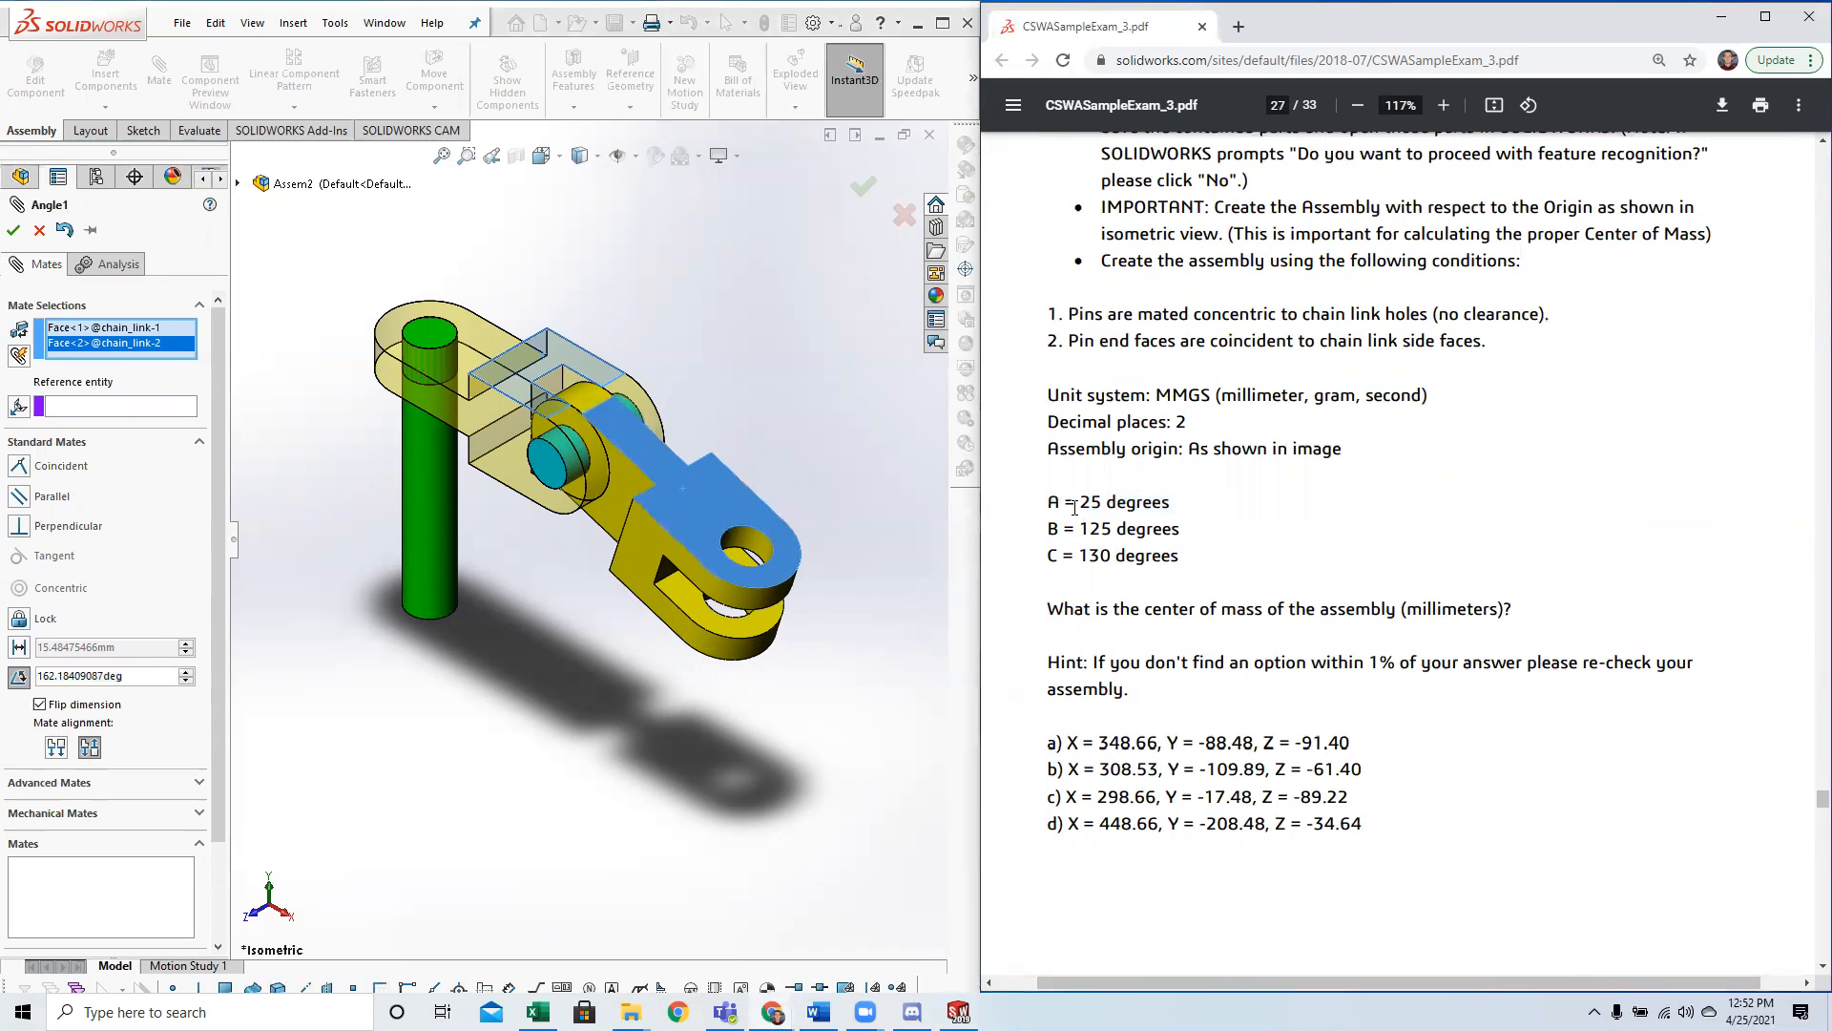
pyautogui.scroll(15, 1199, 517)
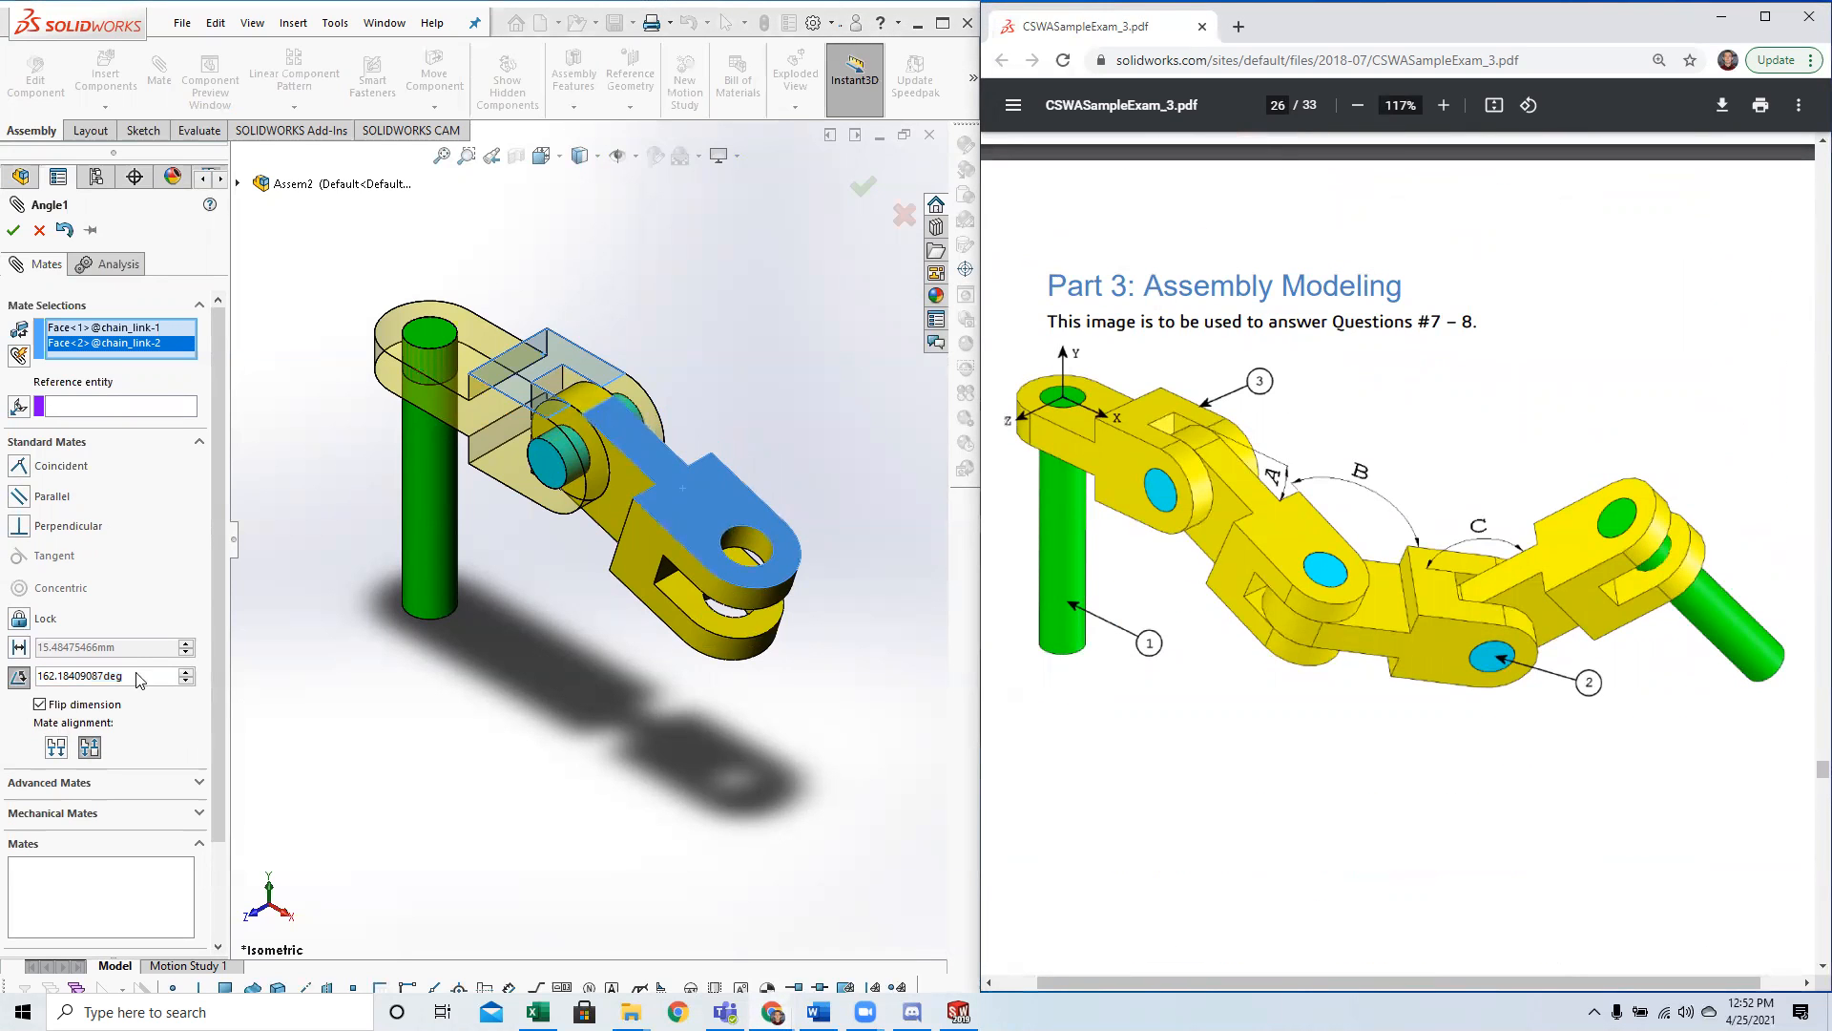
# Try to set the mate angle with the variable expression ="A".
pyautogui.click(141, 676)
pyautogui.doubleClick(161, 672)
pyautogui.write('A="2')
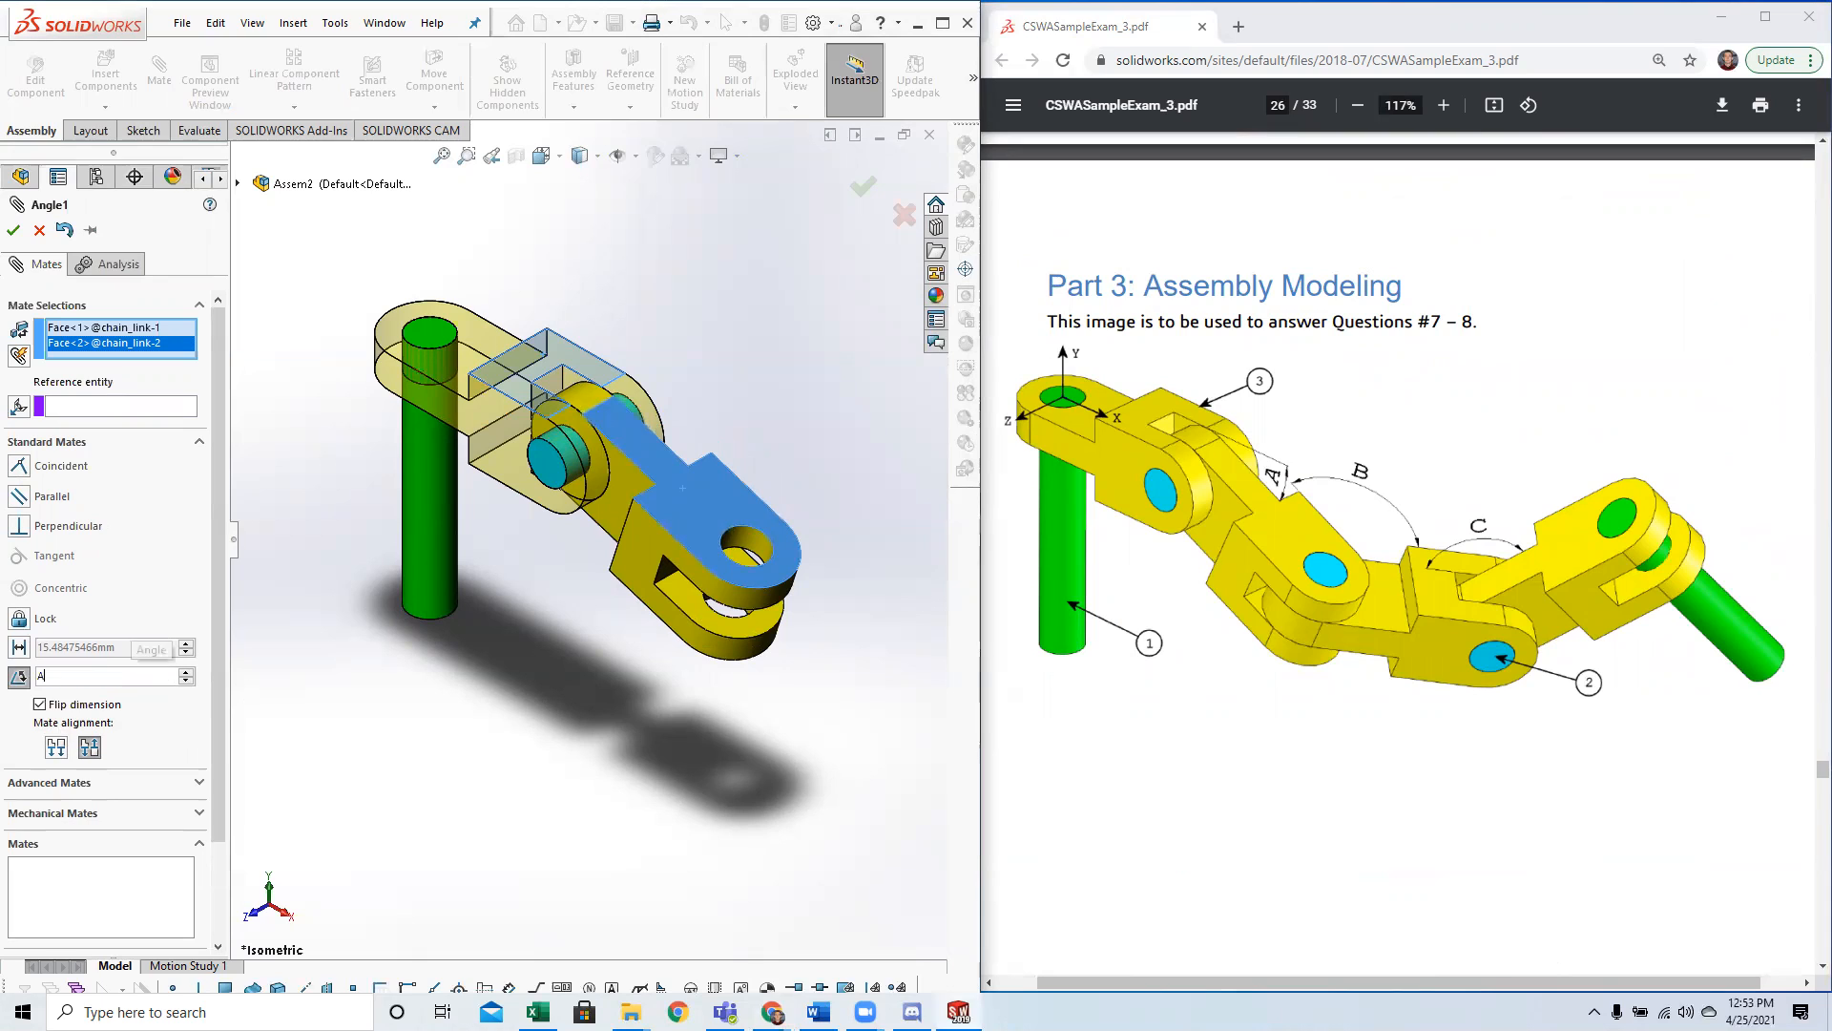
pyautogui.press('BackSpace')
pyautogui.press('BackSpace')
pyautogui.press('BackSpace')
pyautogui.press('BackSpace')
pyautogui.write('="A"')
pyautogui.press('Return')
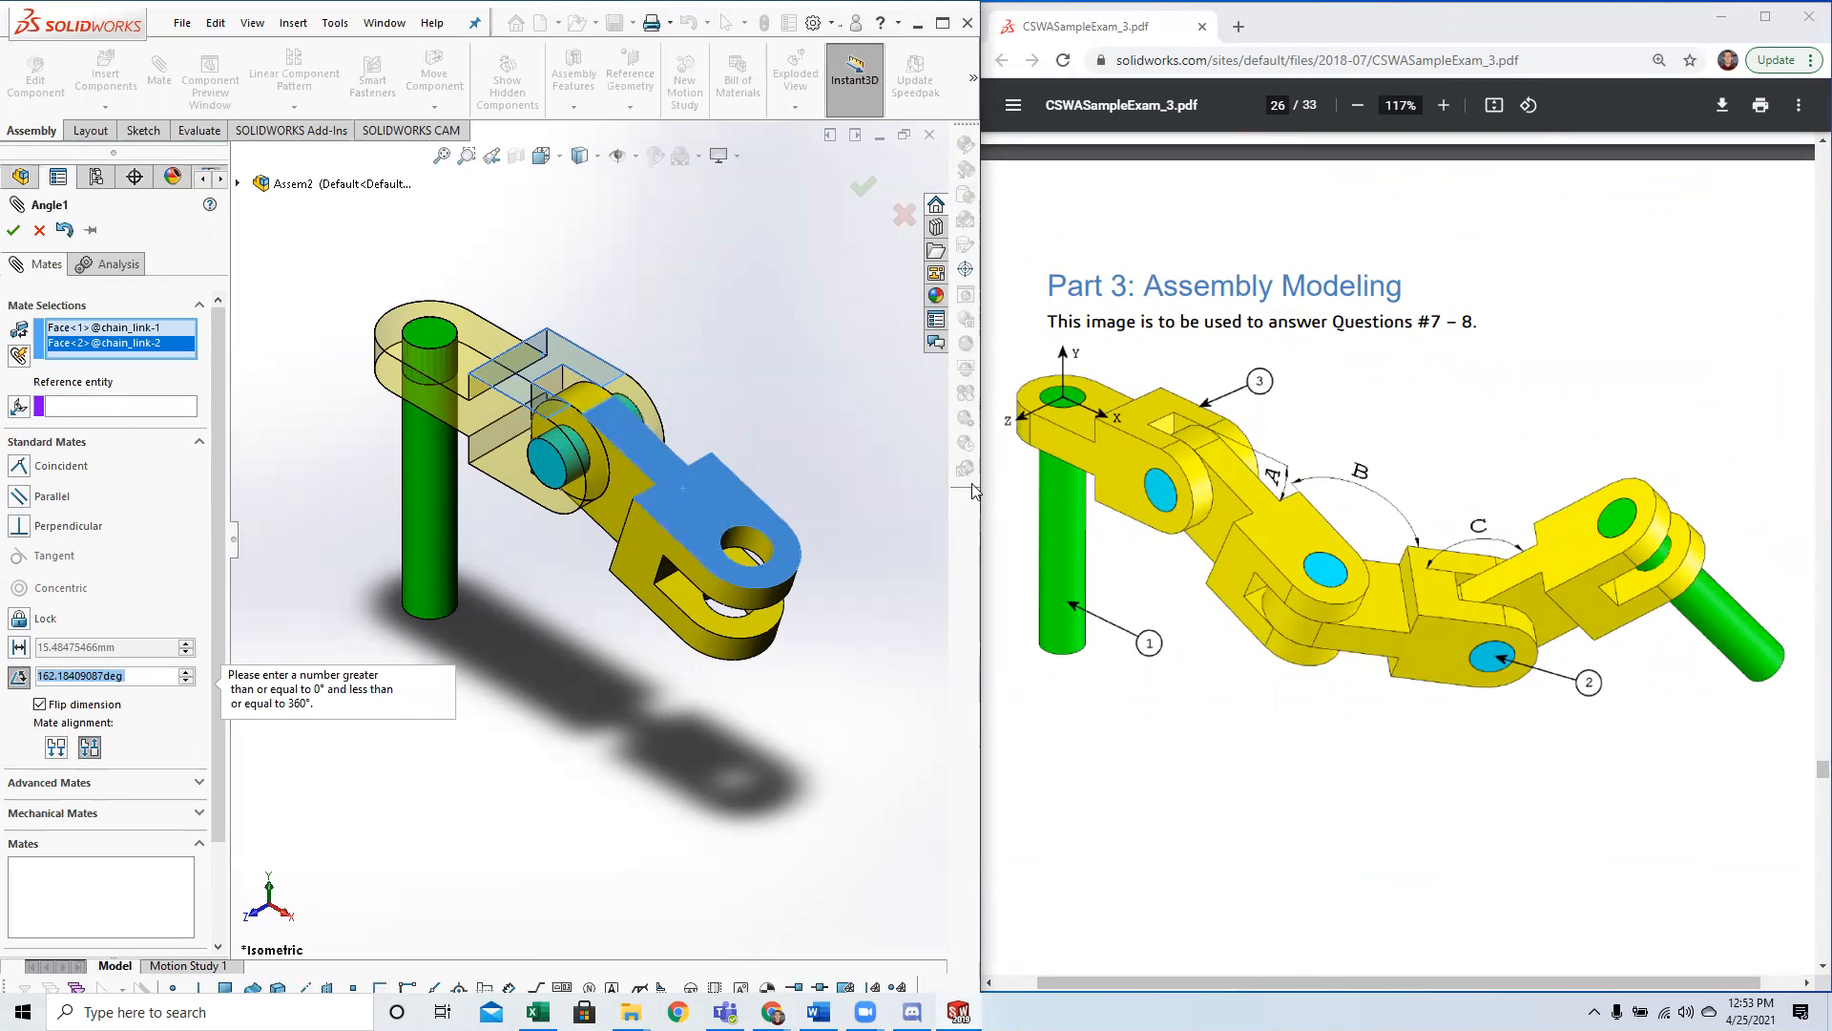
# Set the angle between the two chain links' top faces to 25 degrees.
pyautogui.write('25')
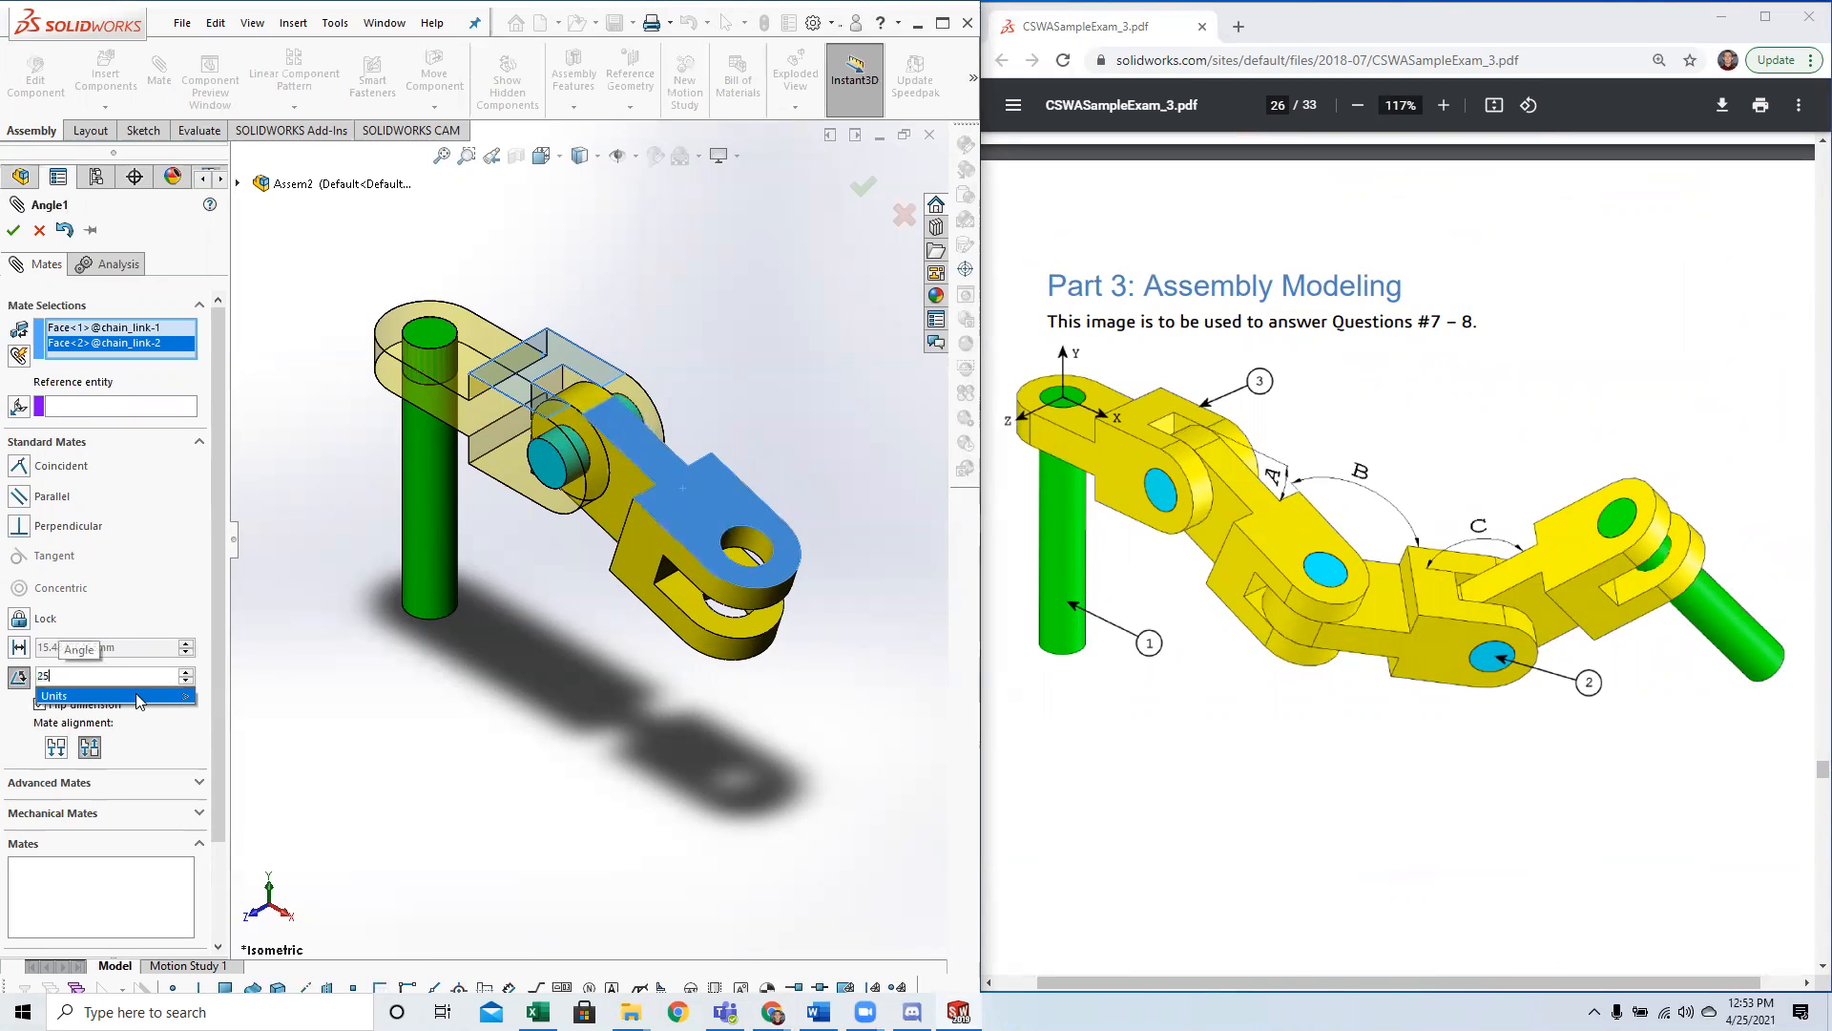
pyautogui.press('Return')
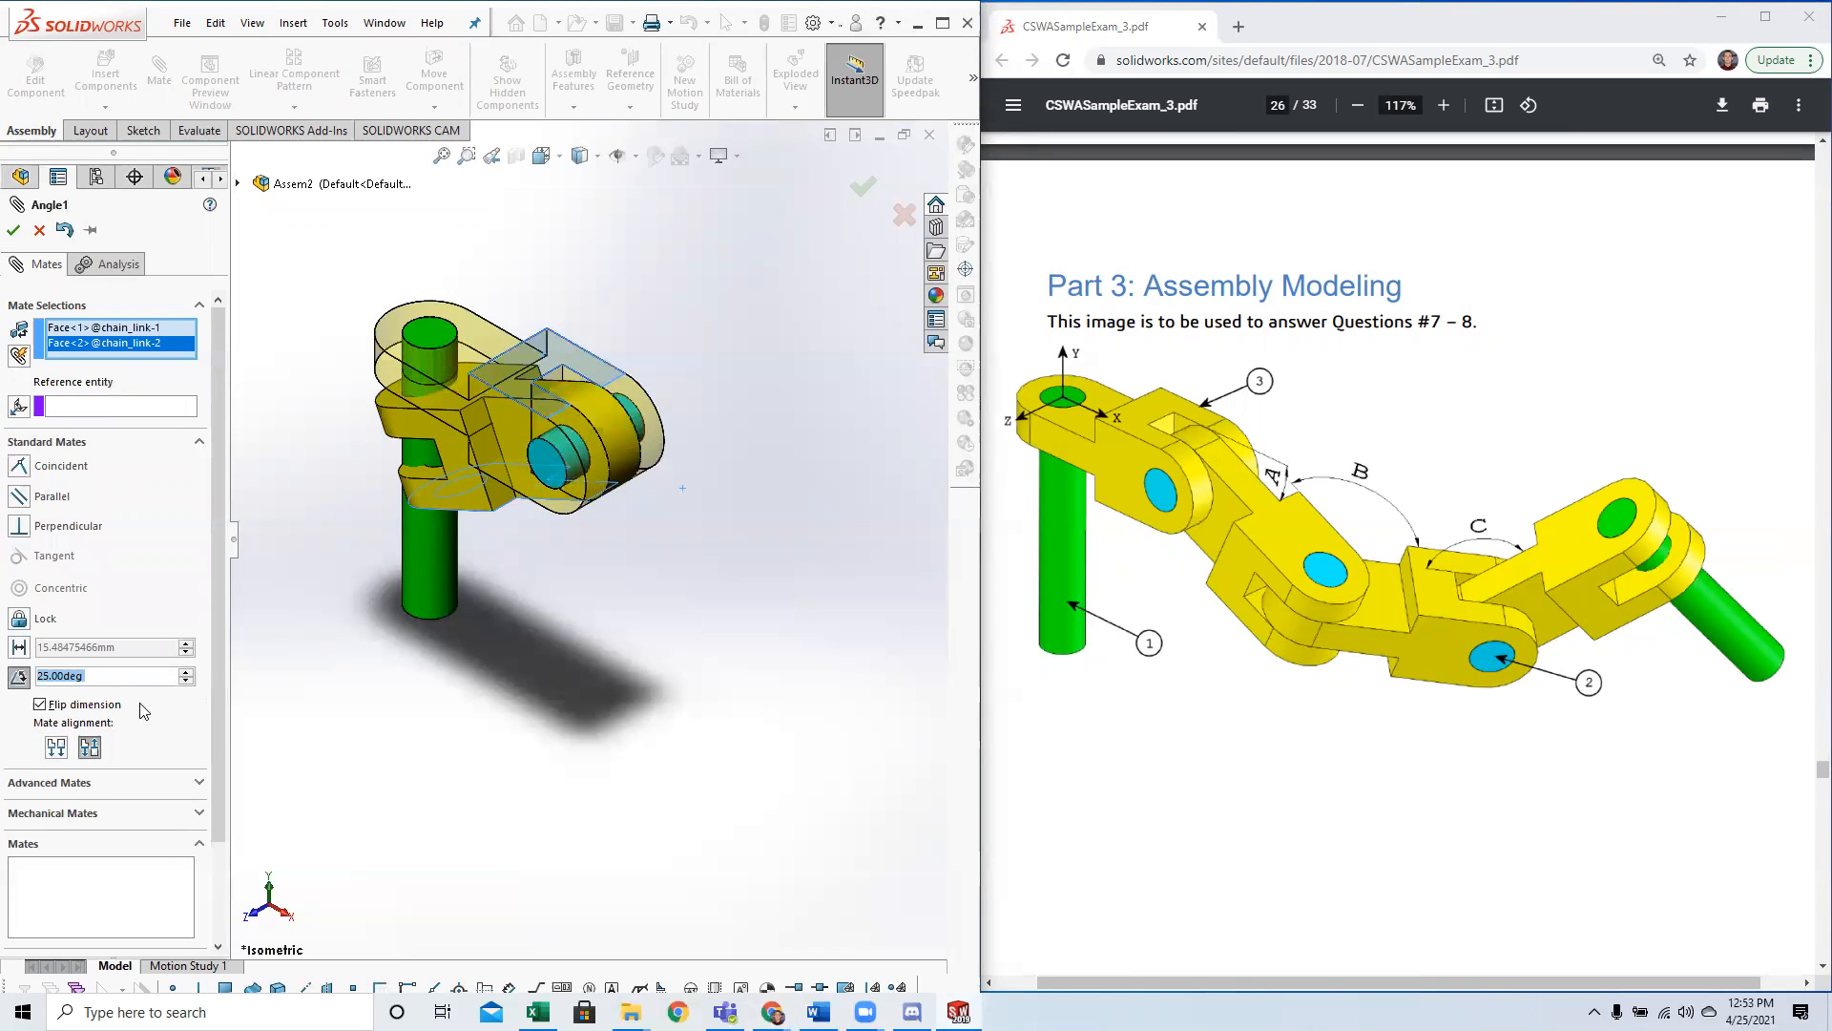
# Set the 25-degree angle mate to aligned without flipping the dimension, and accept the mate between the two chain links.
pyautogui.click(41, 705)
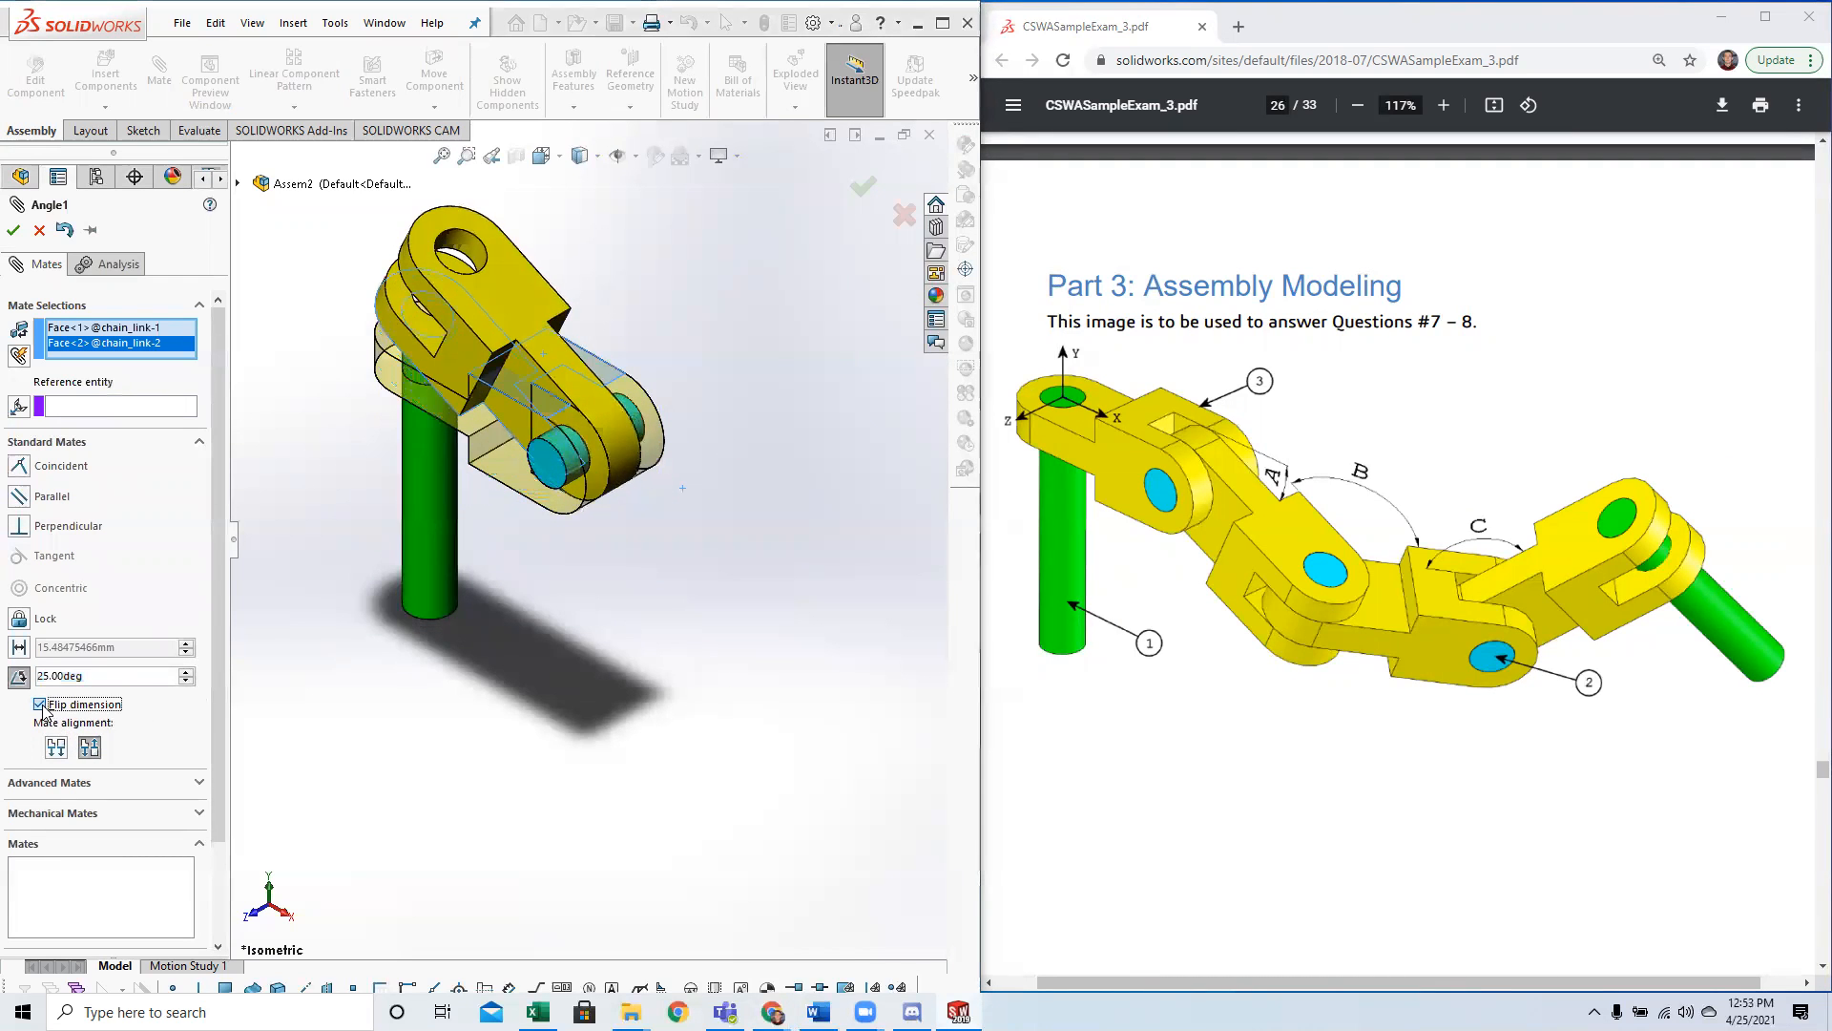
pyautogui.click(57, 748)
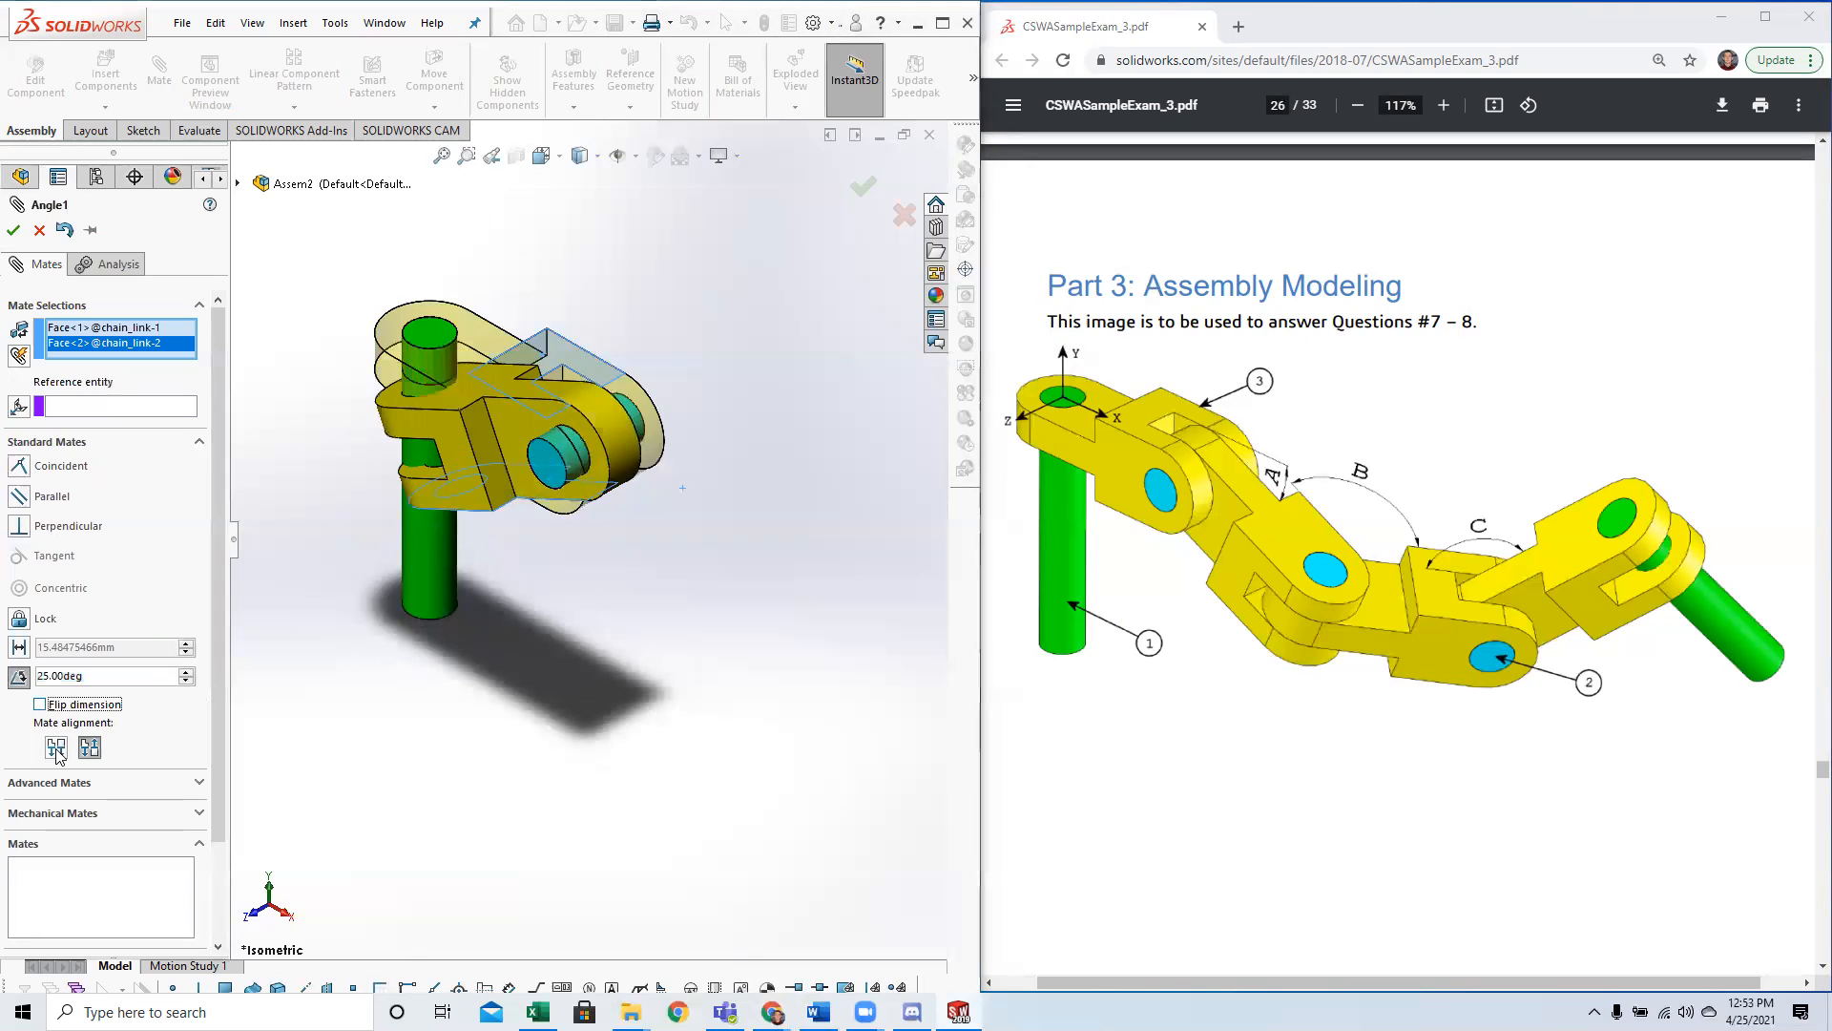
pyautogui.click(40, 704)
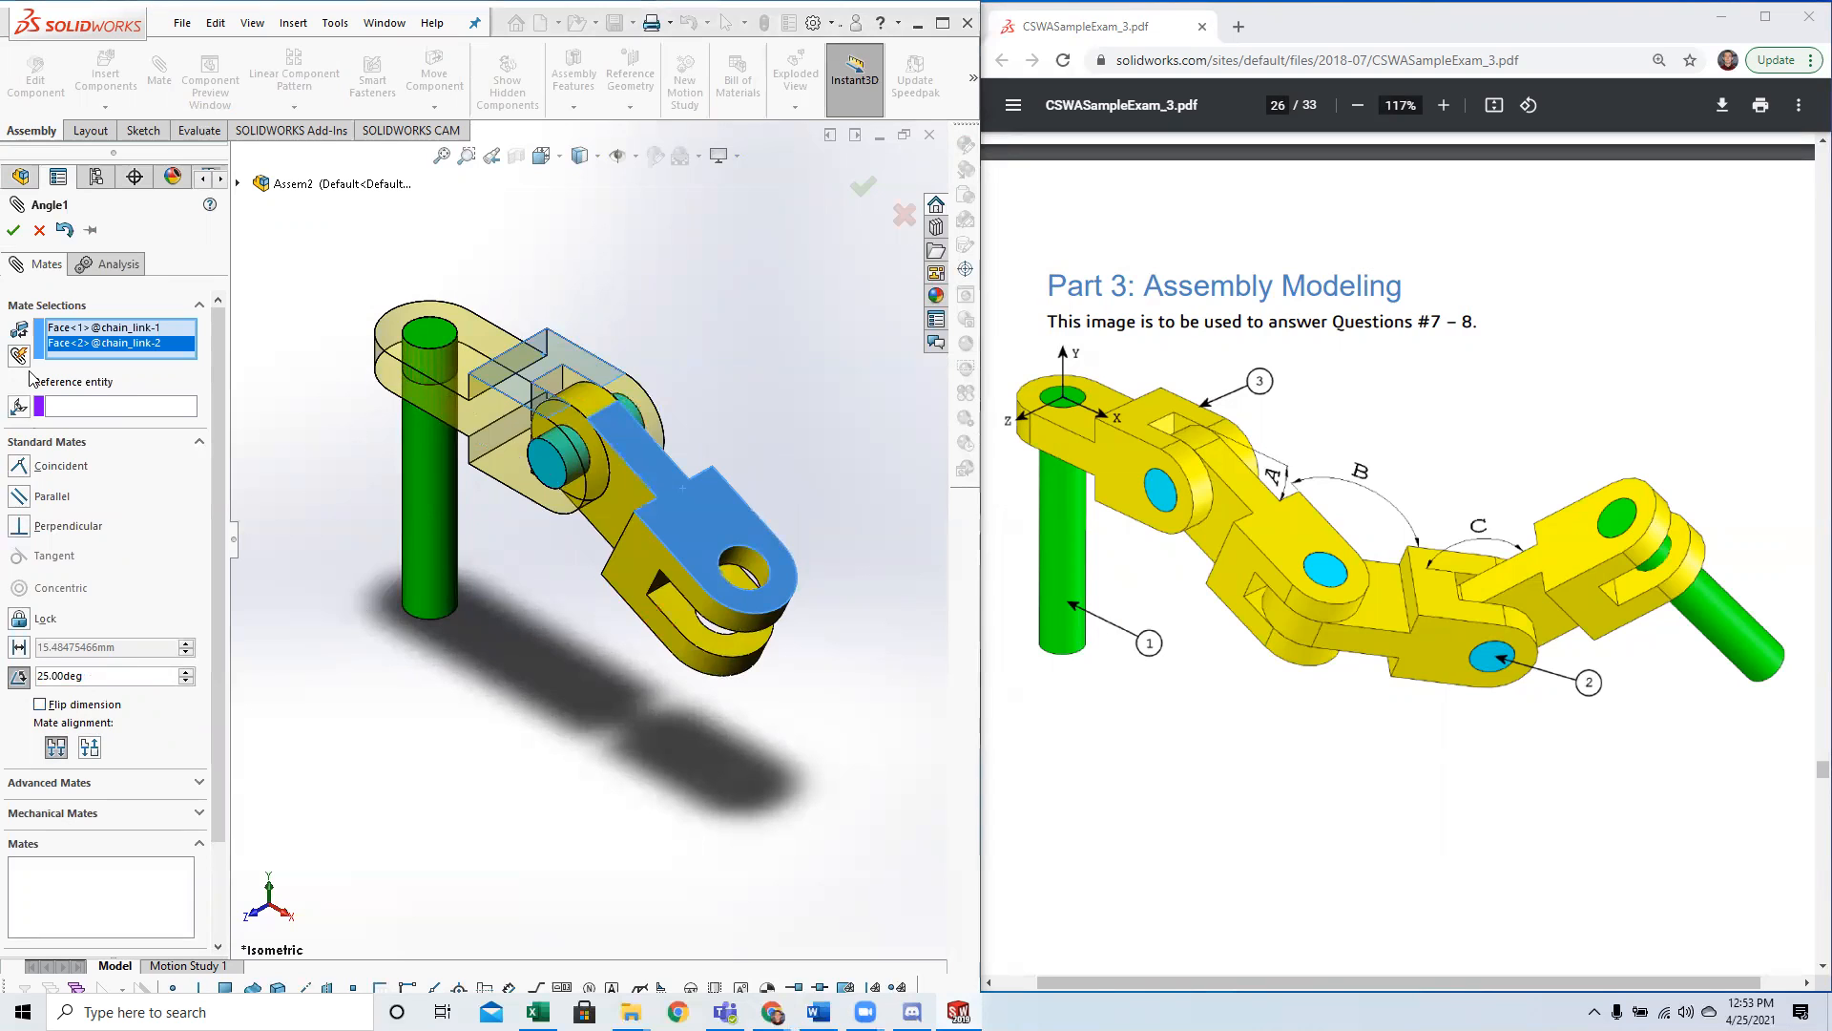
pyautogui.click(14, 231)
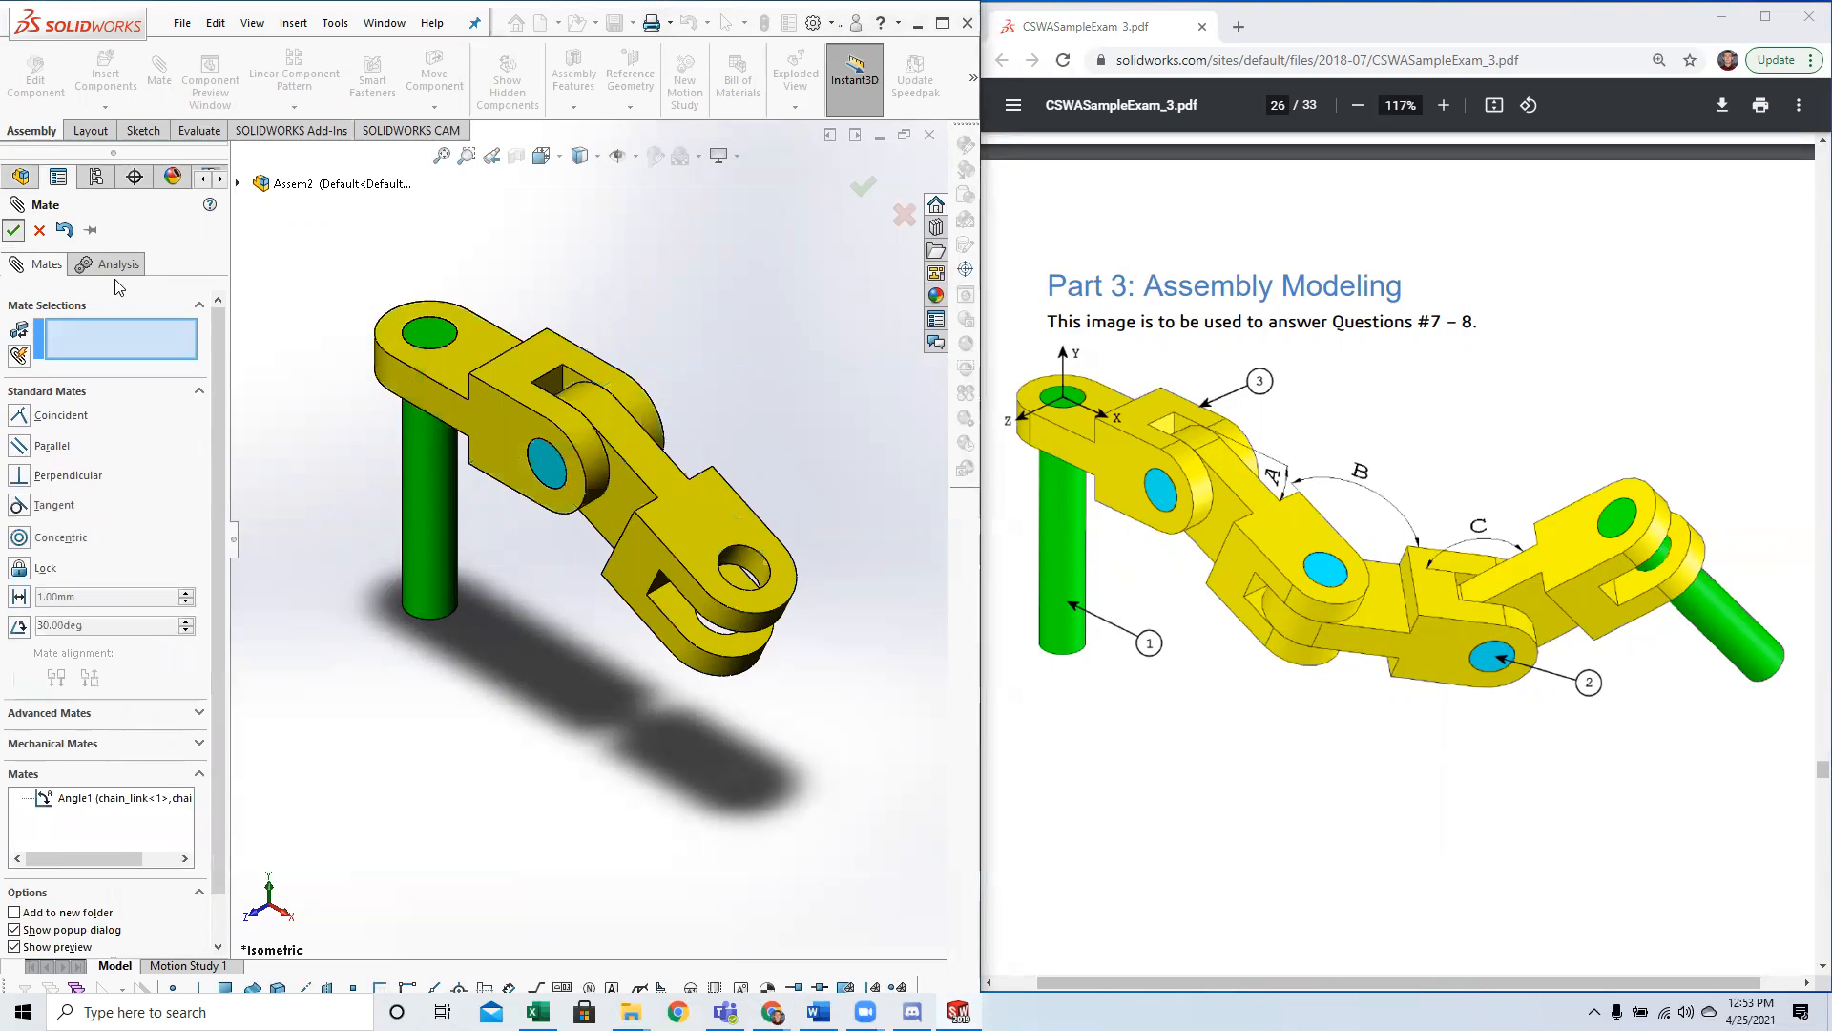
pyautogui.click(14, 231)
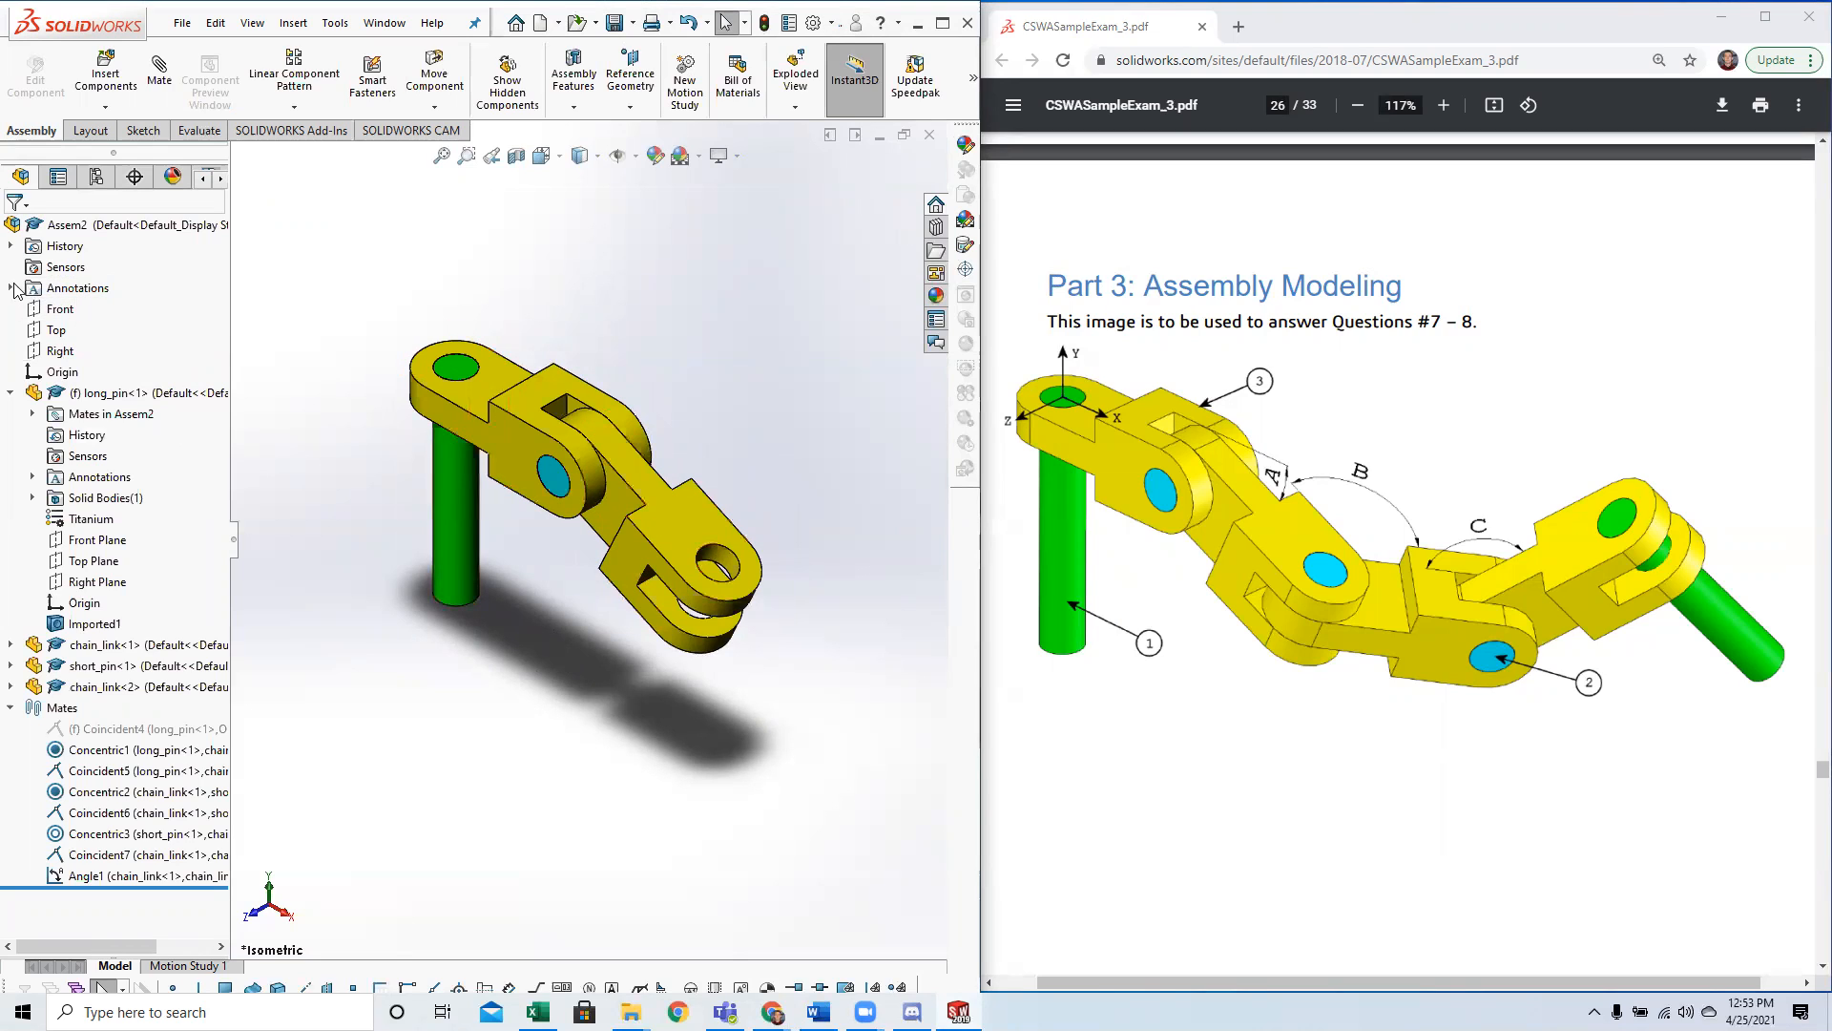
pyautogui.click(293, 23)
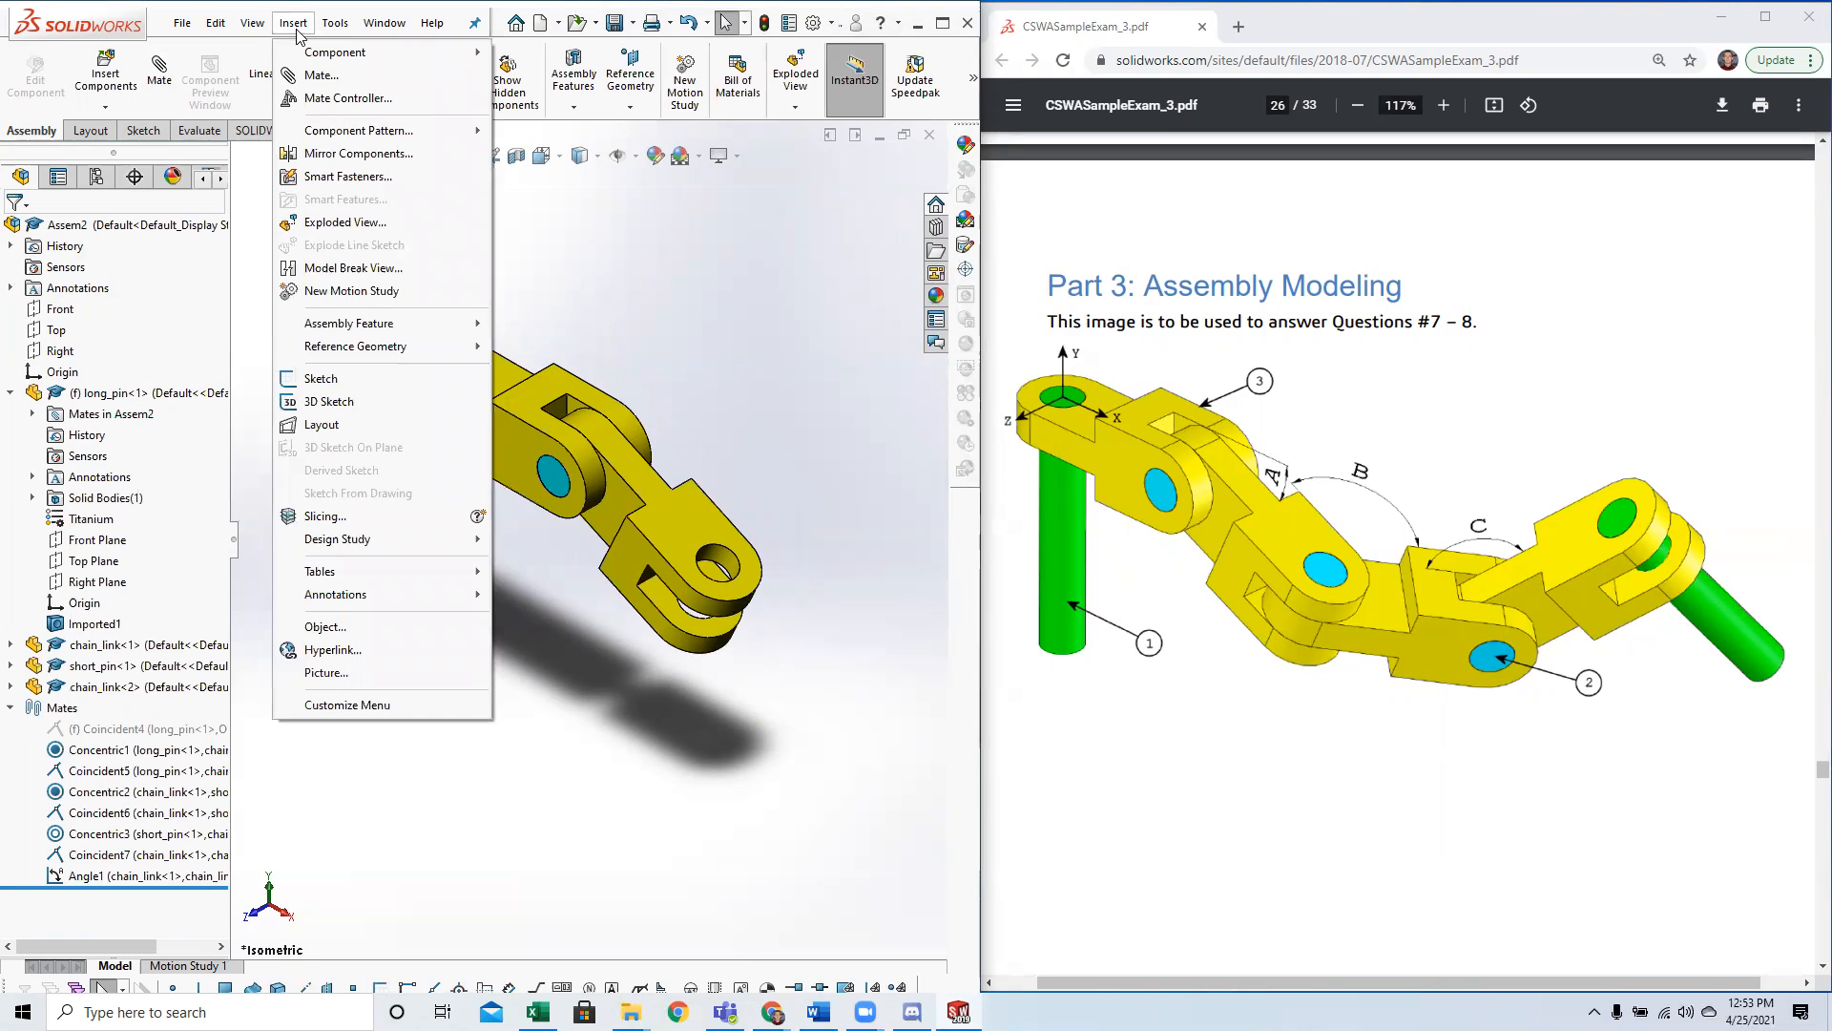
pyautogui.moveTo(218, 29)
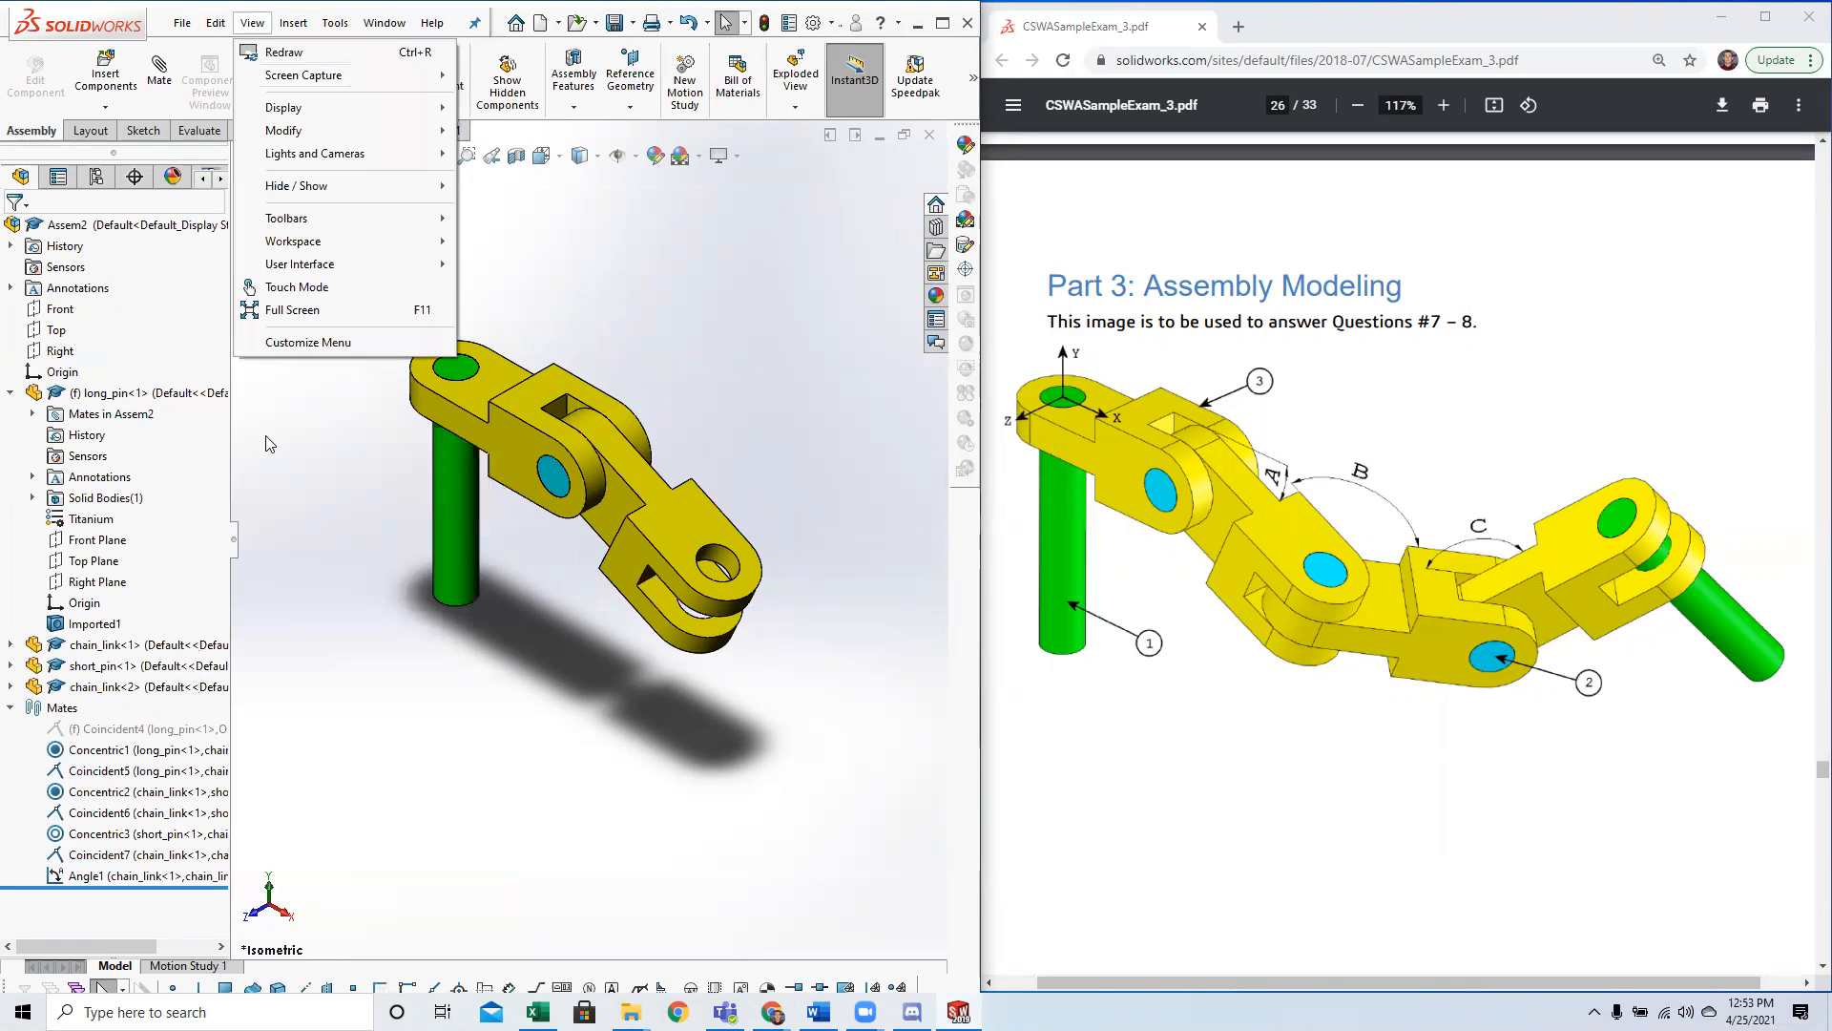
pyautogui.rightClick(271, 444)
pyautogui.click(291, 258)
pyautogui.click(293, 23)
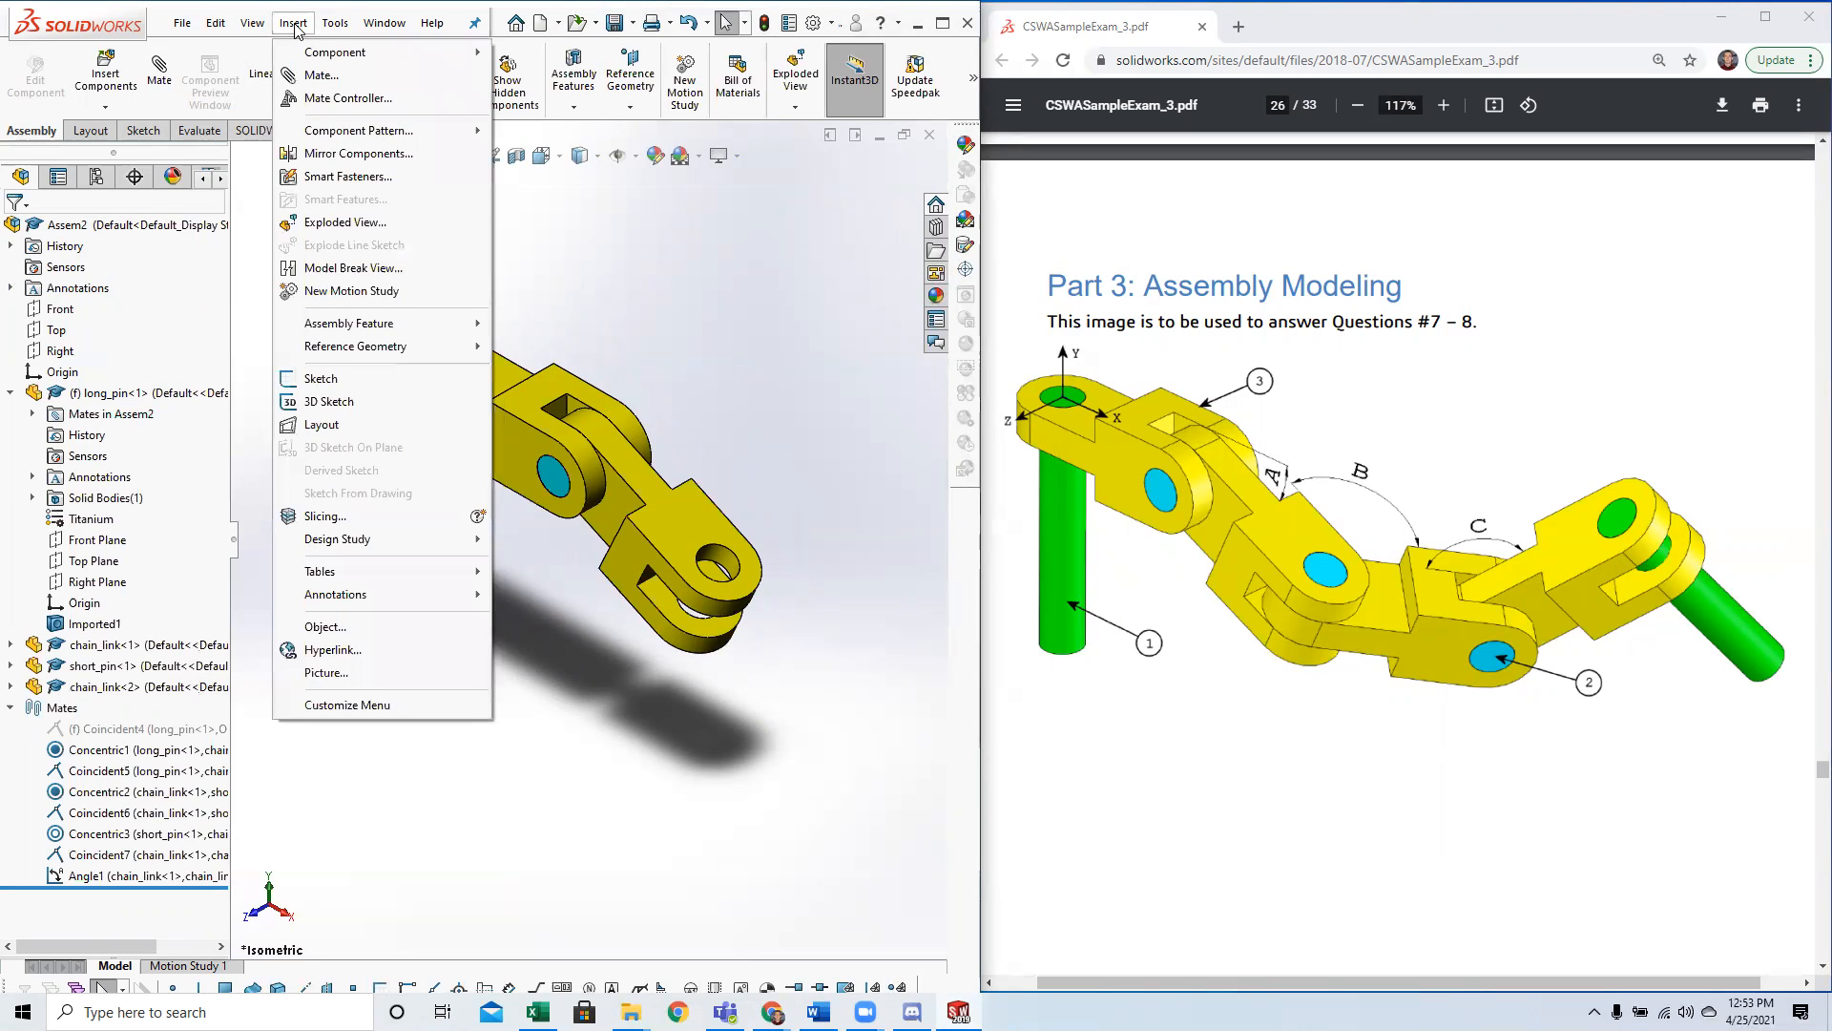
pyautogui.moveTo(218, 28)
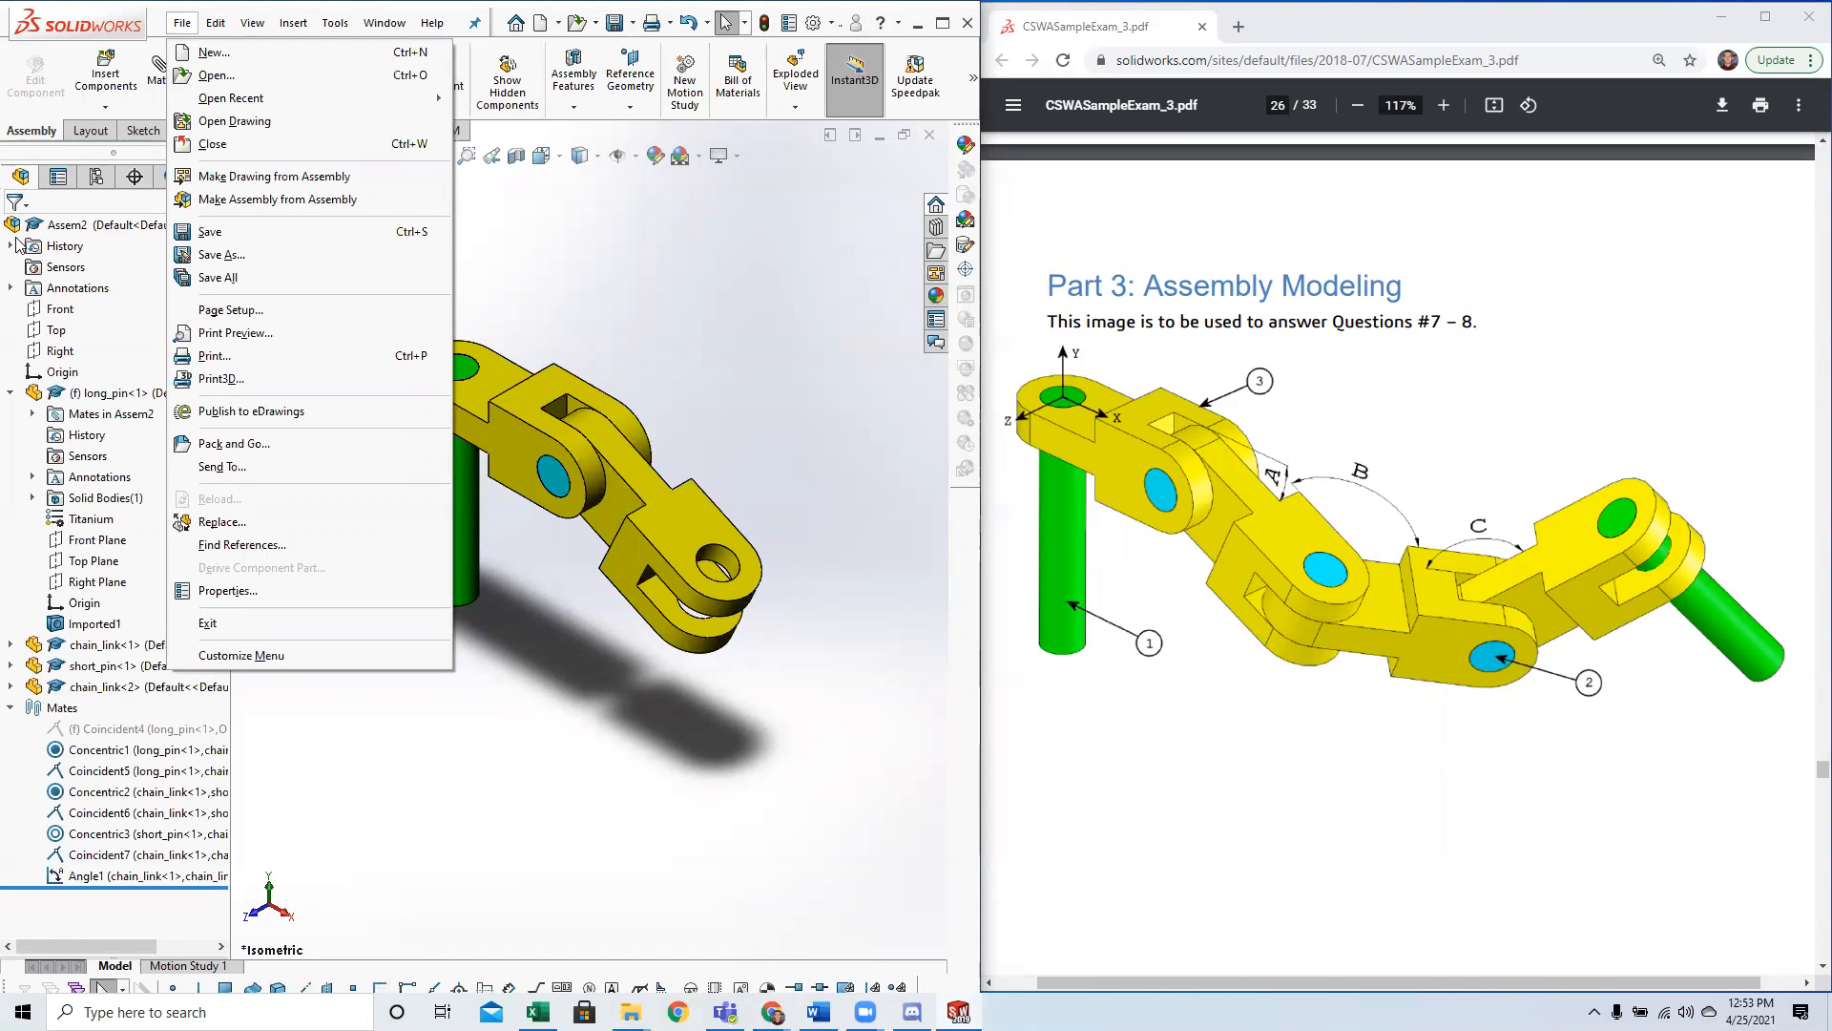
pyautogui.click(85, 953)
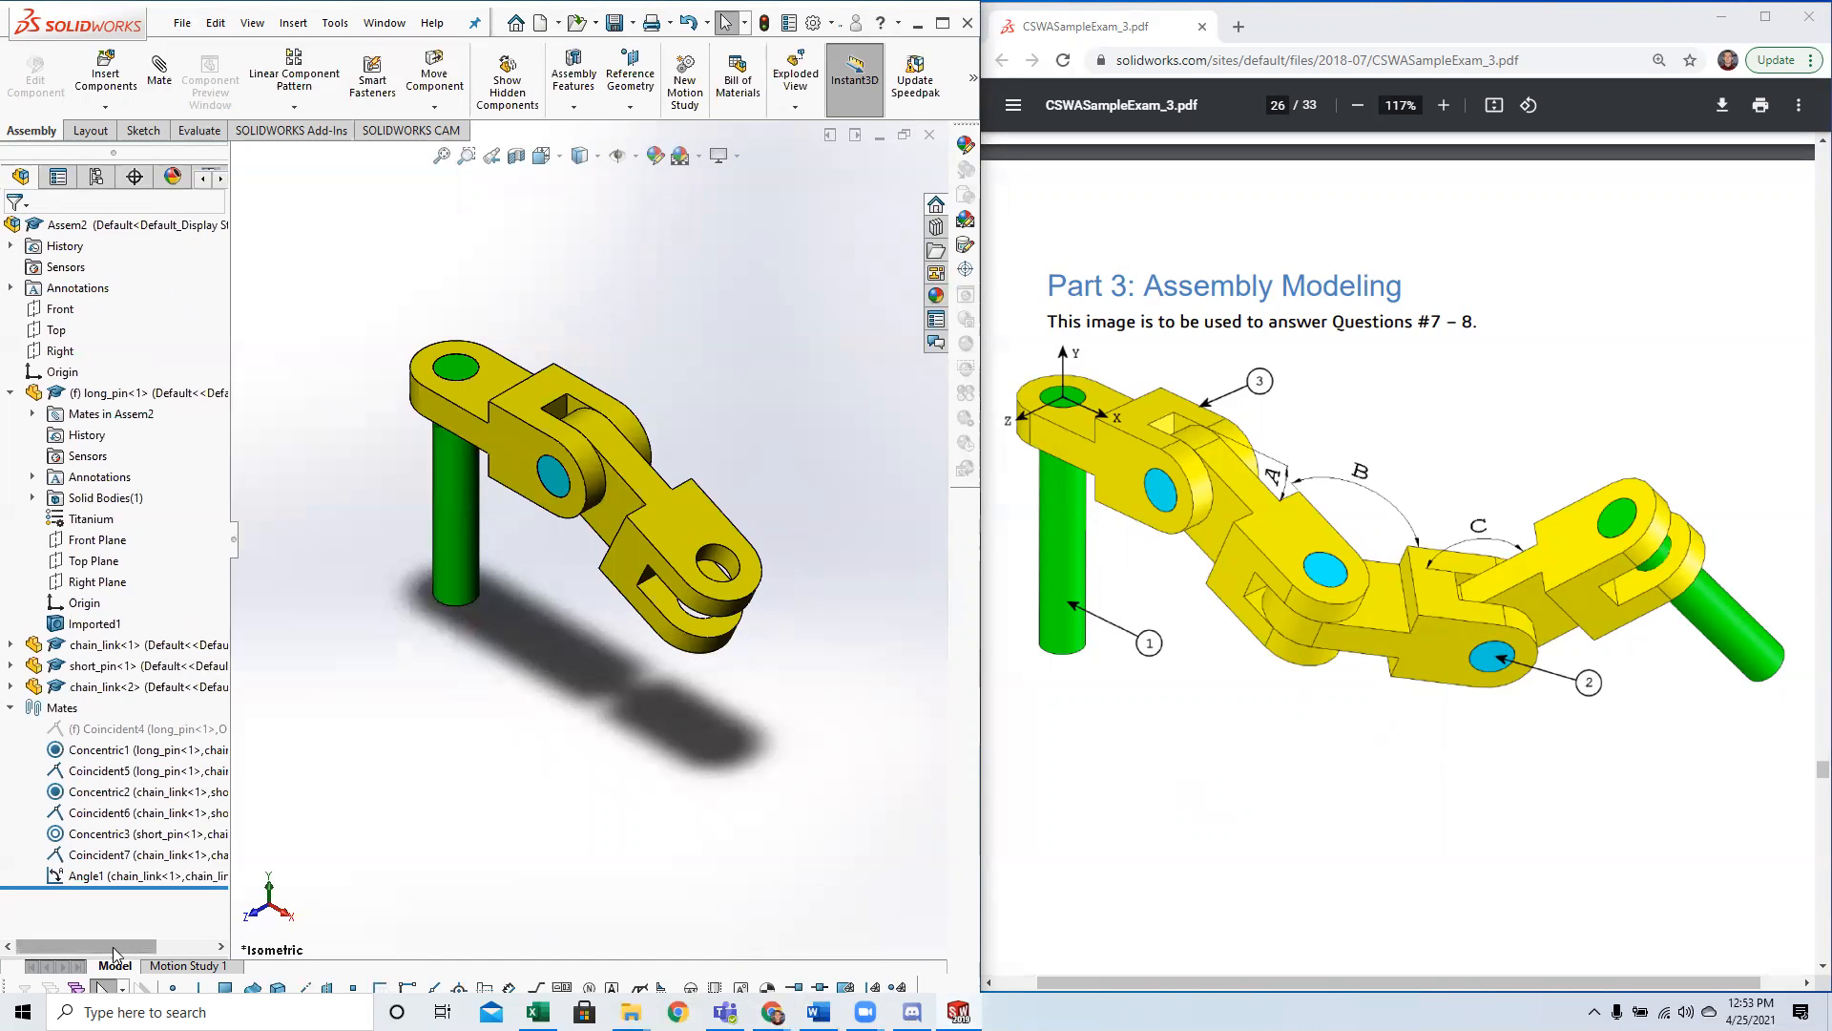
pyautogui.click(12, 287)
pyautogui.click(11, 288)
pyautogui.click(12, 247)
pyautogui.click(12, 246)
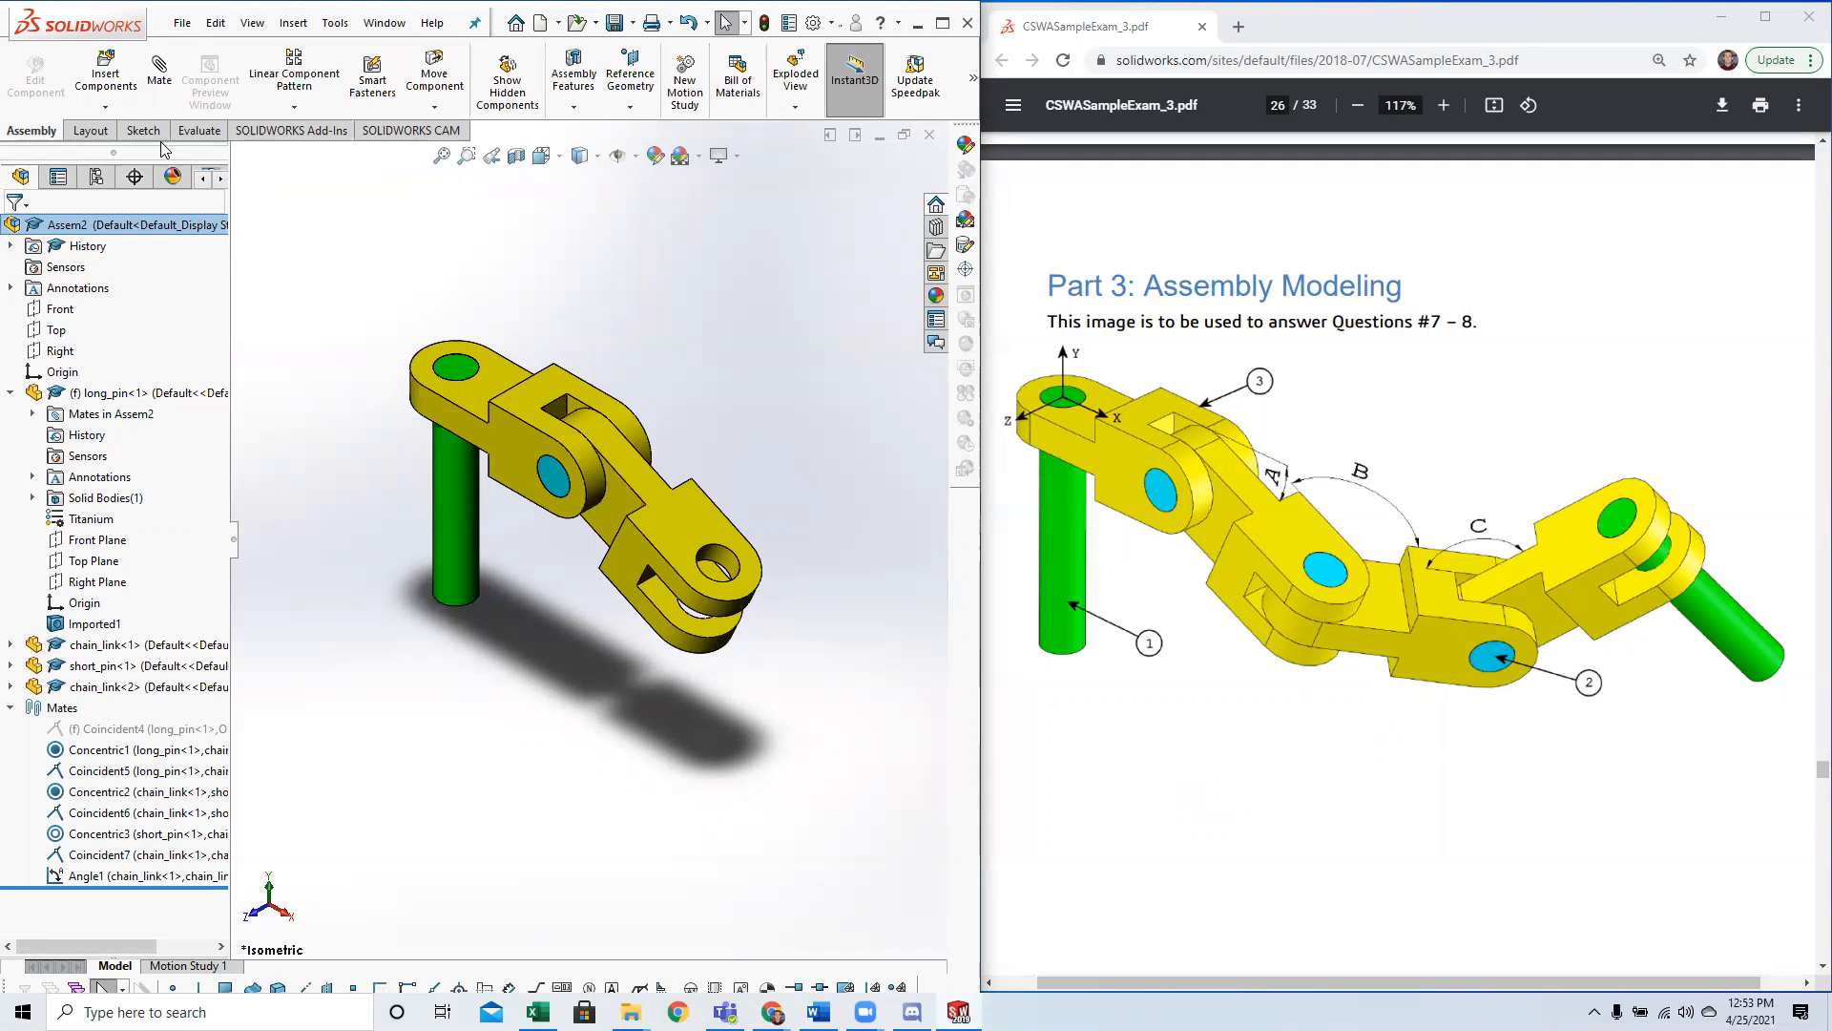
pyautogui.click(127, 133)
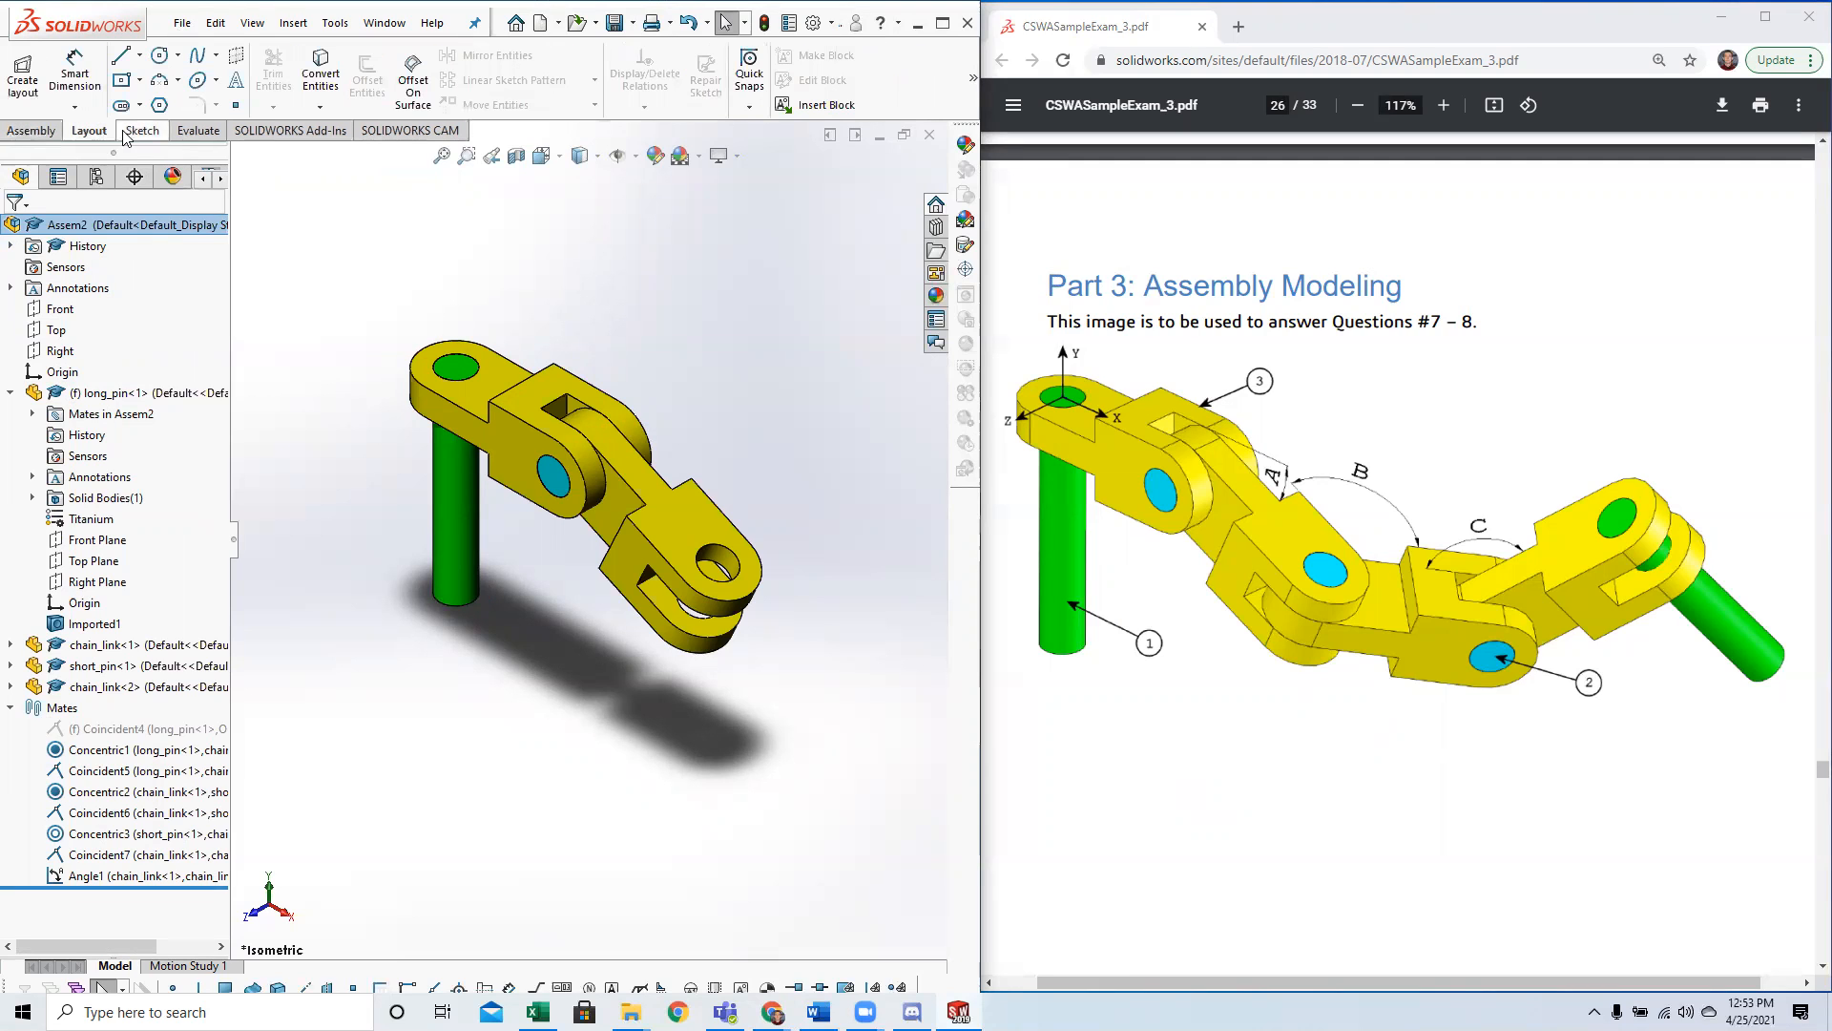
pyautogui.click(153, 136)
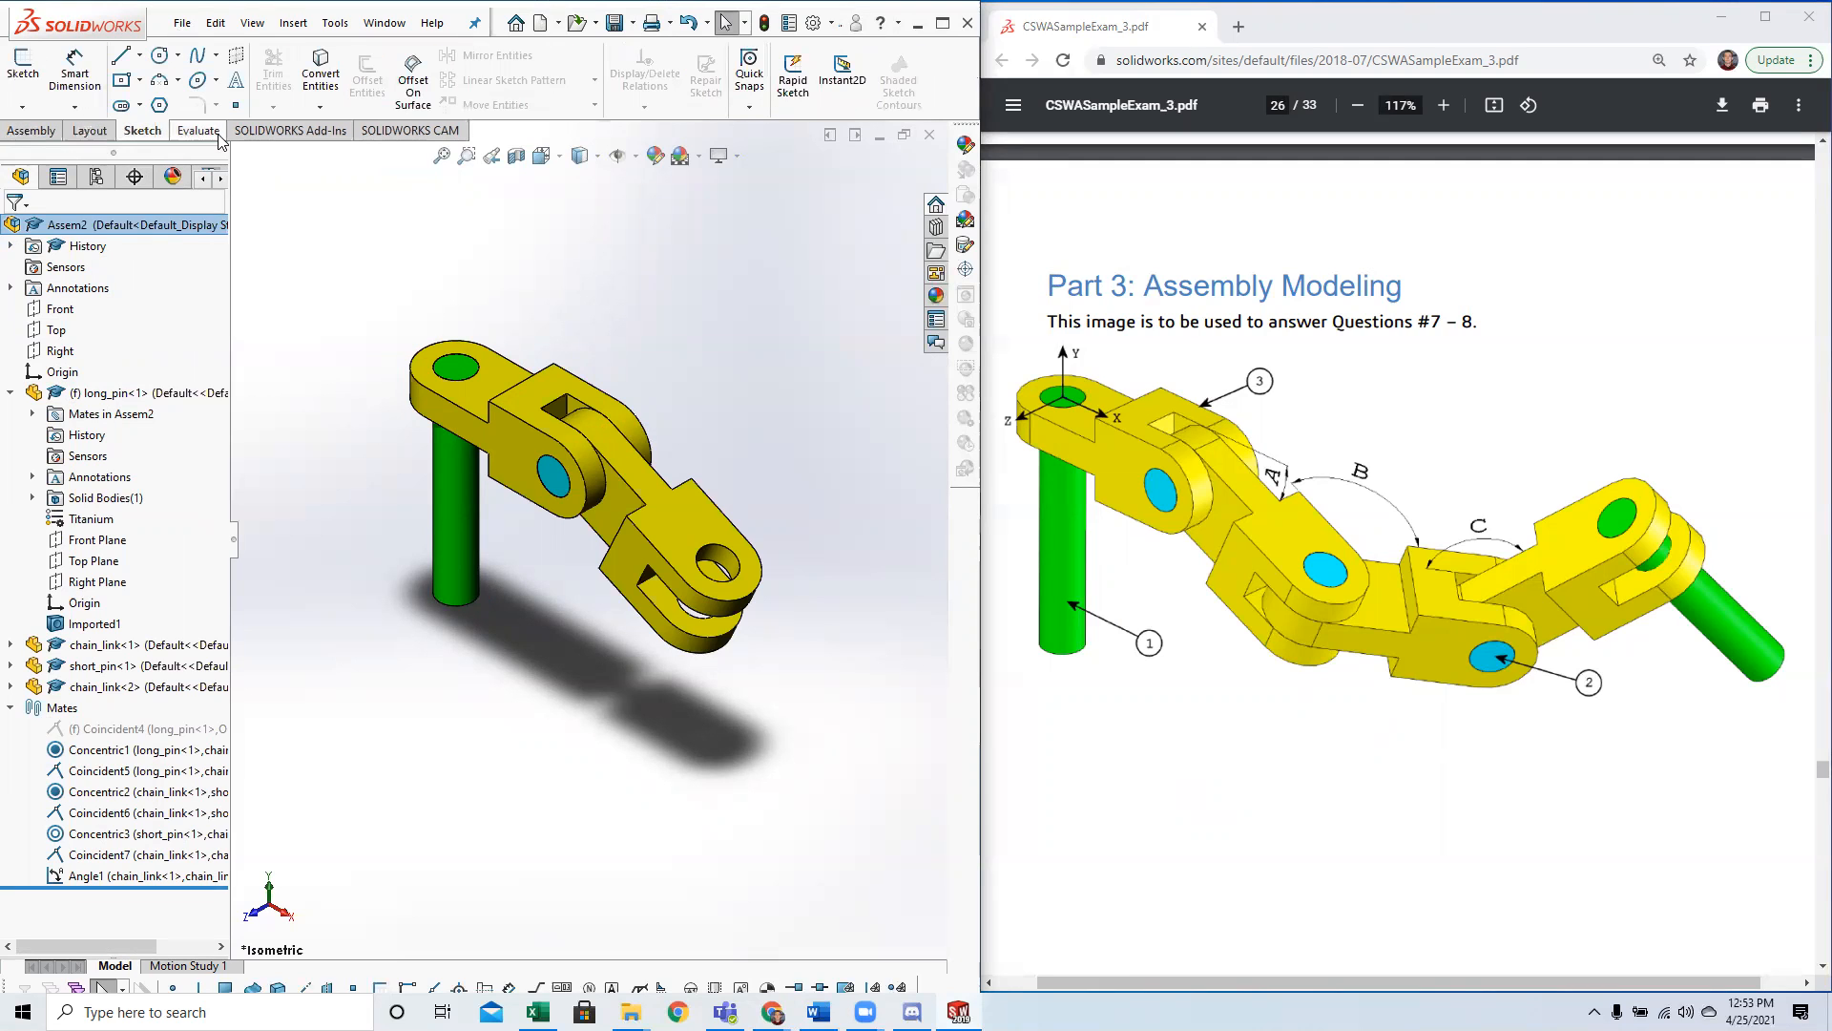
pyautogui.click(196, 136)
pyautogui.click(51, 136)
pyautogui.click(294, 23)
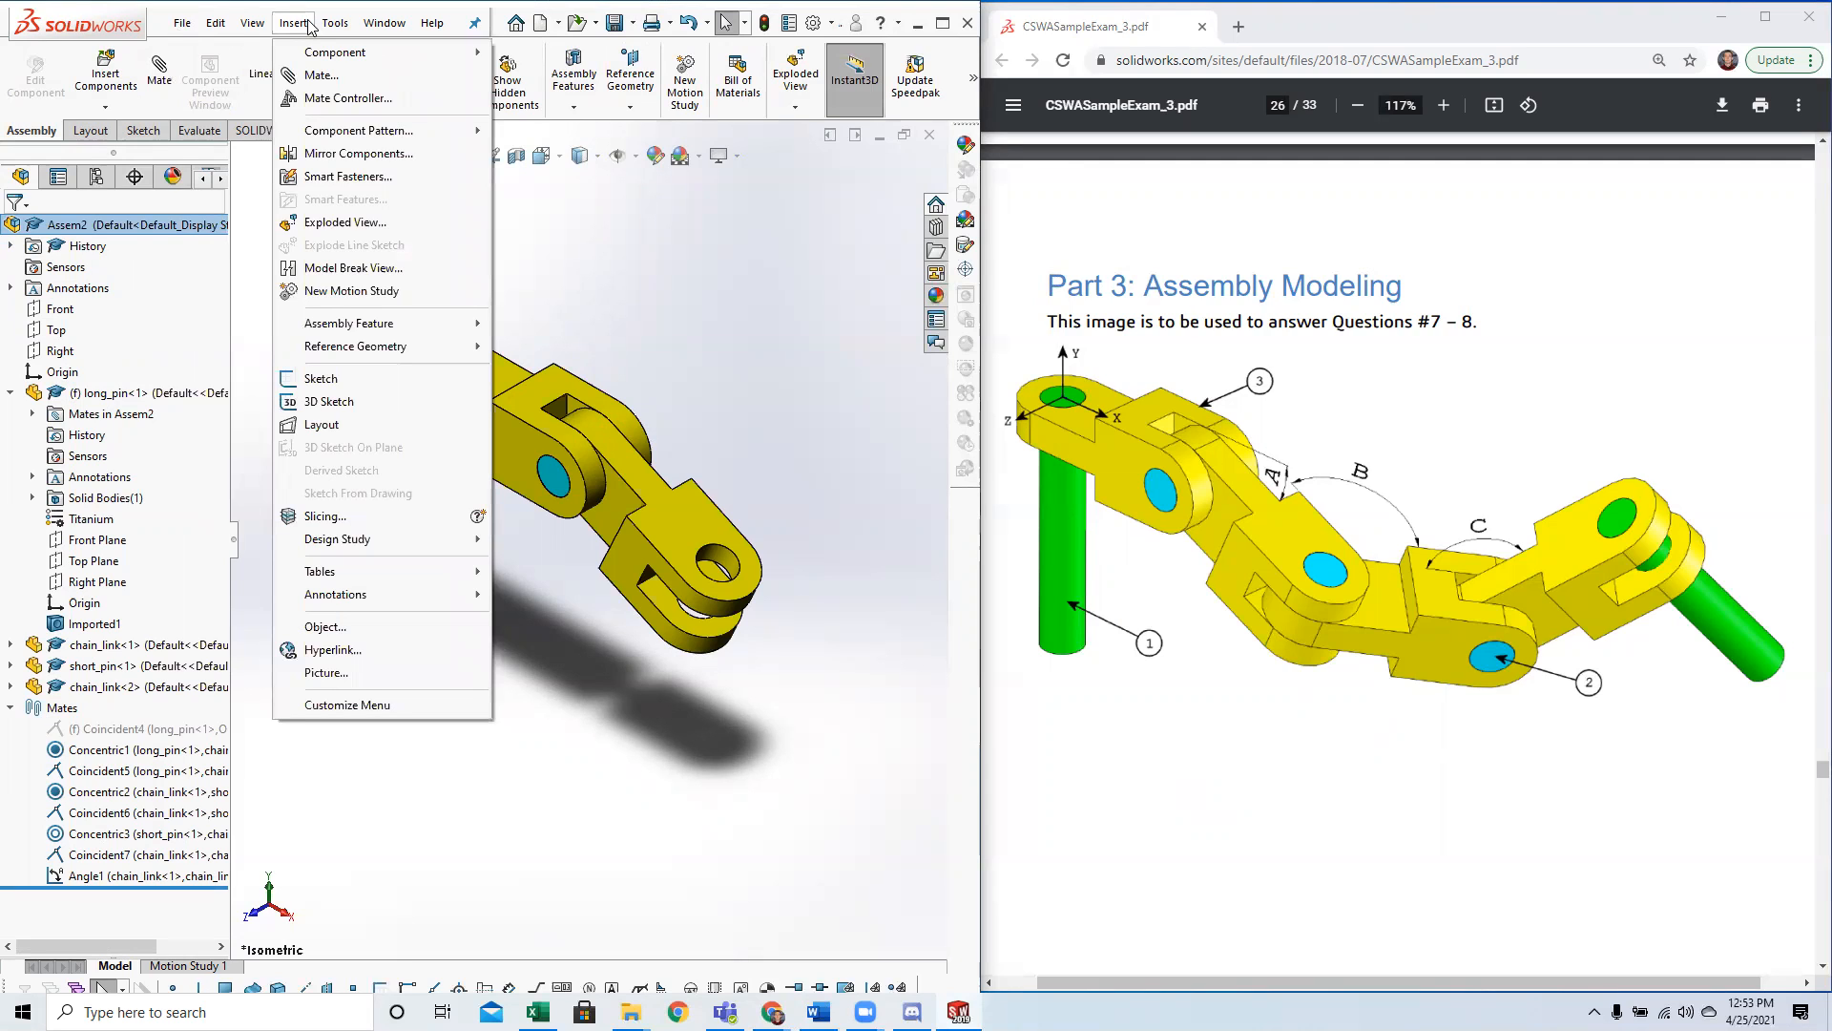
pyautogui.moveTo(260, 31)
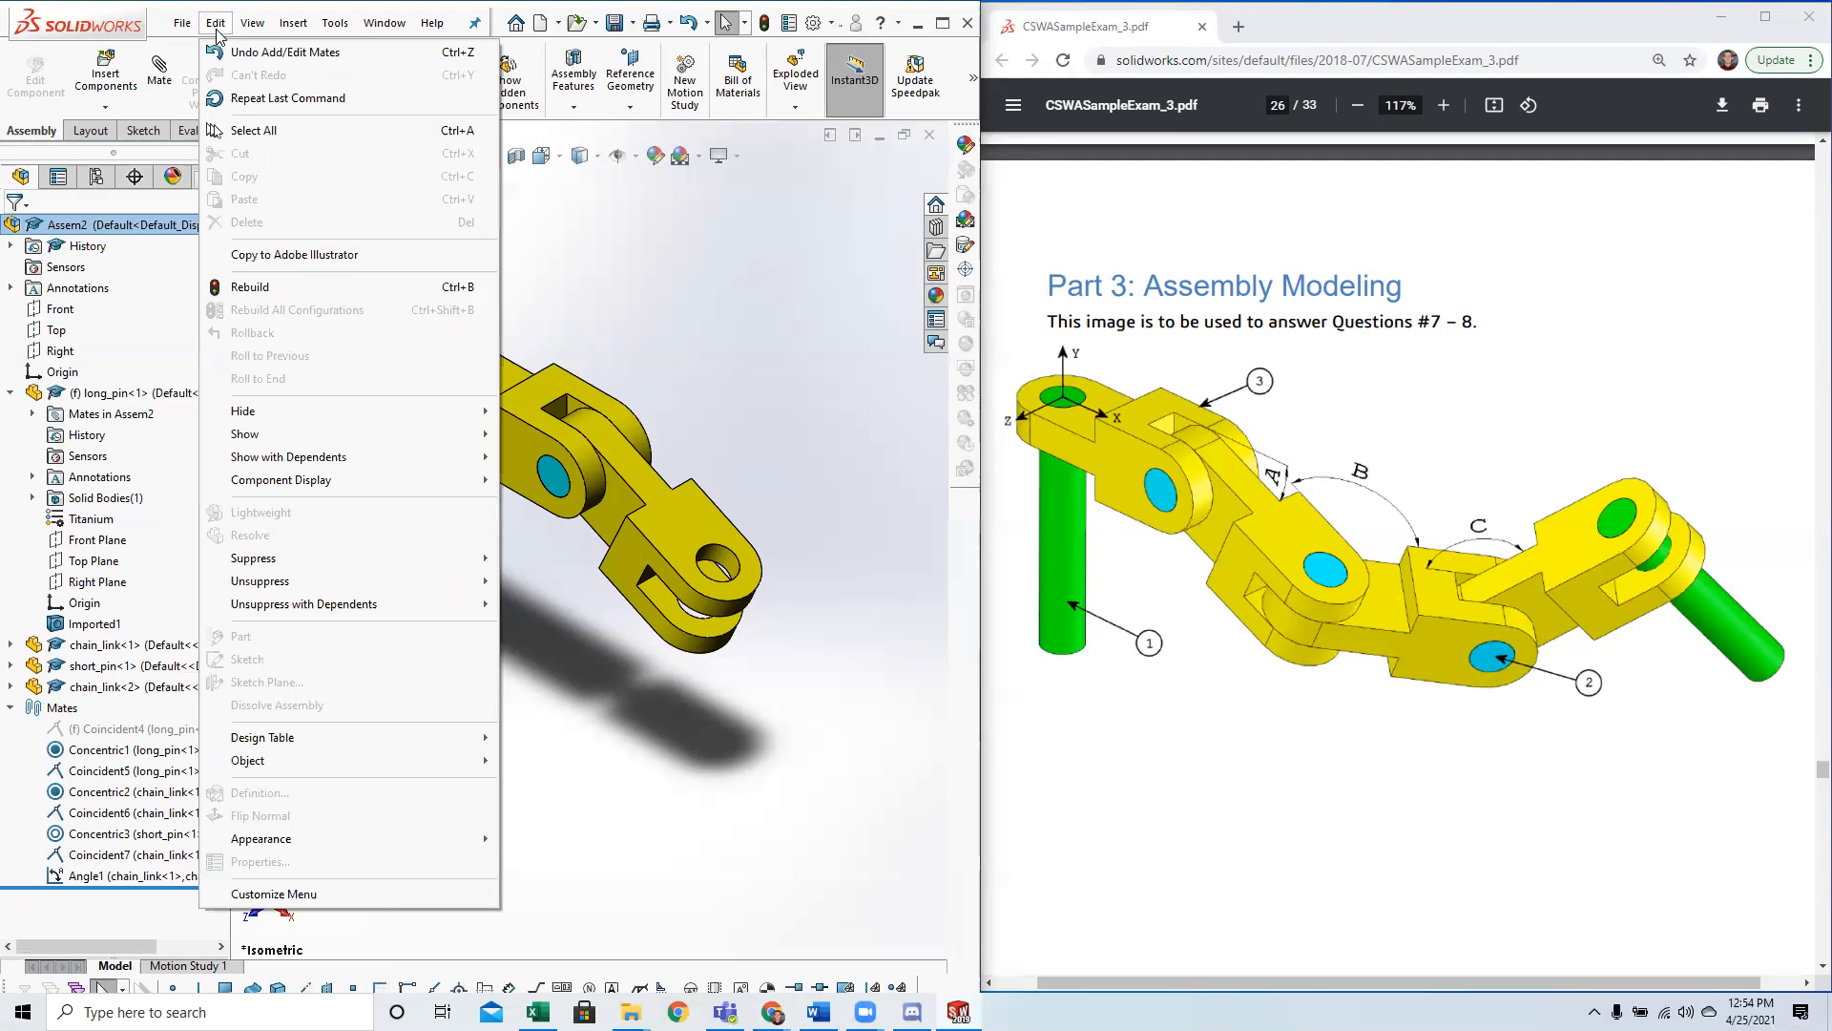
pyautogui.moveTo(433, 23)
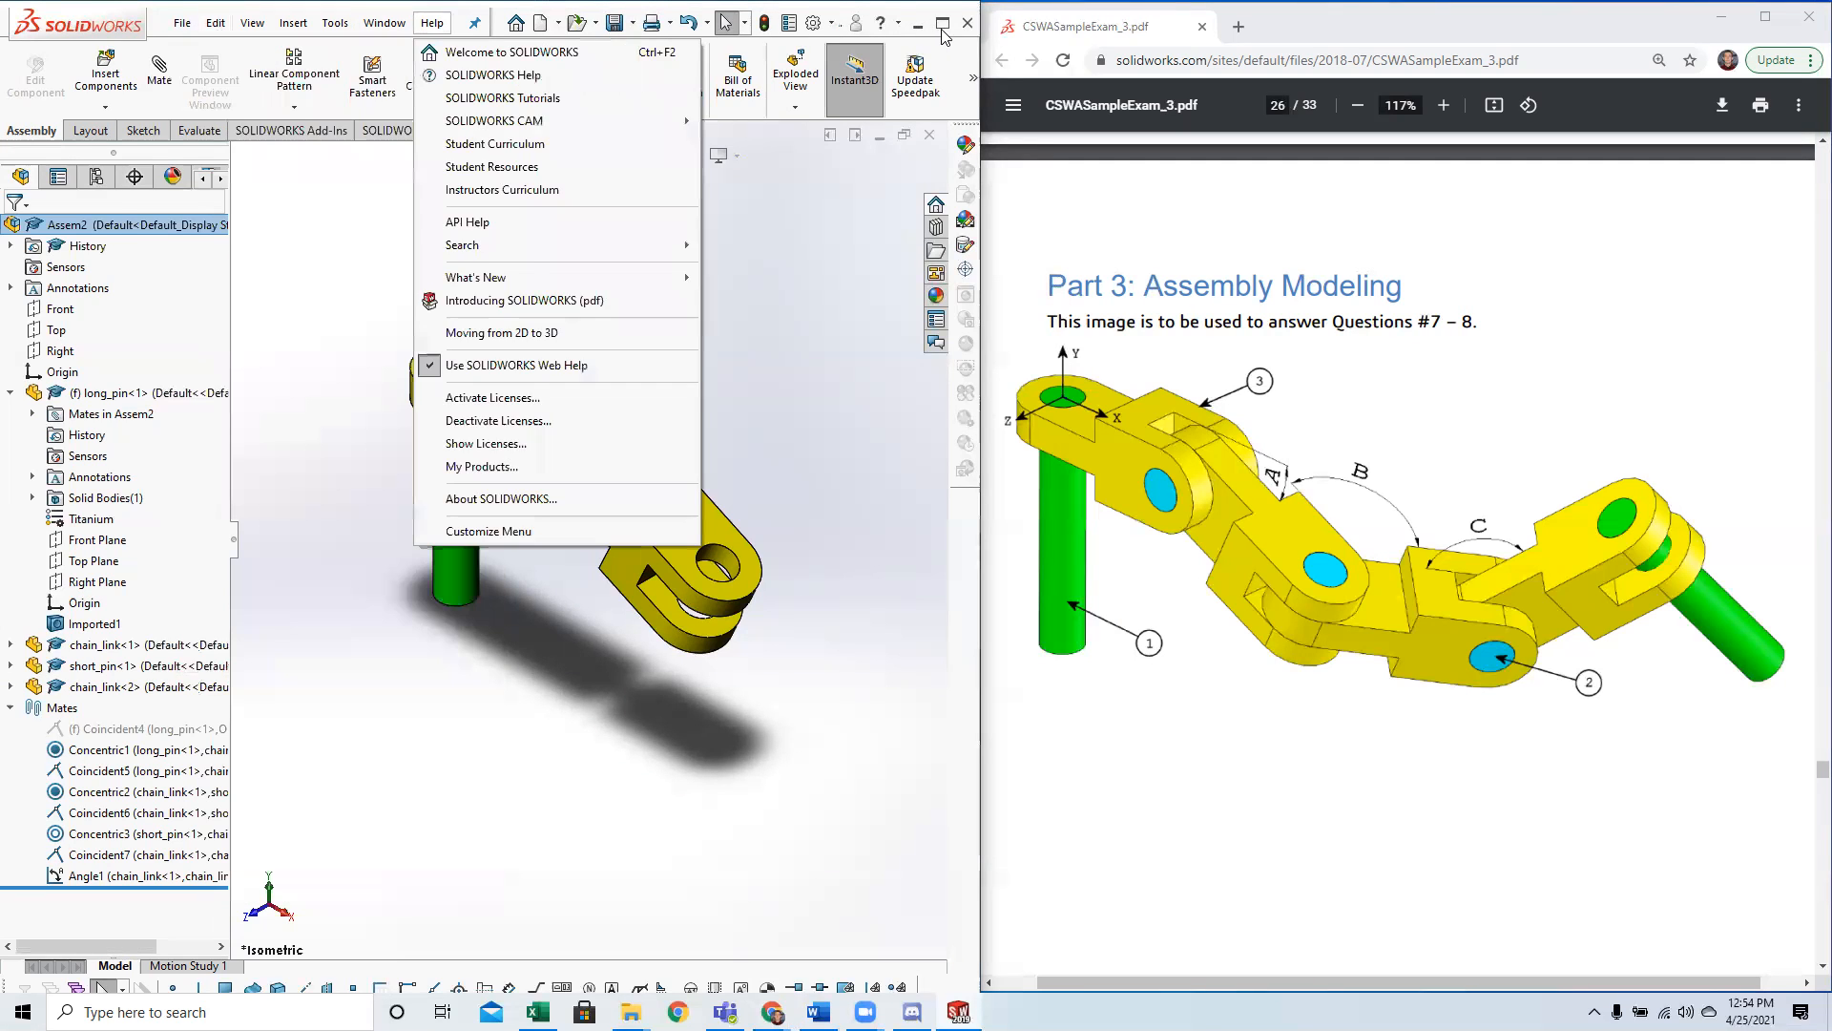
# Maximize the assembly window and add a global variable named A in the equations manager.
pyautogui.click(942, 26)
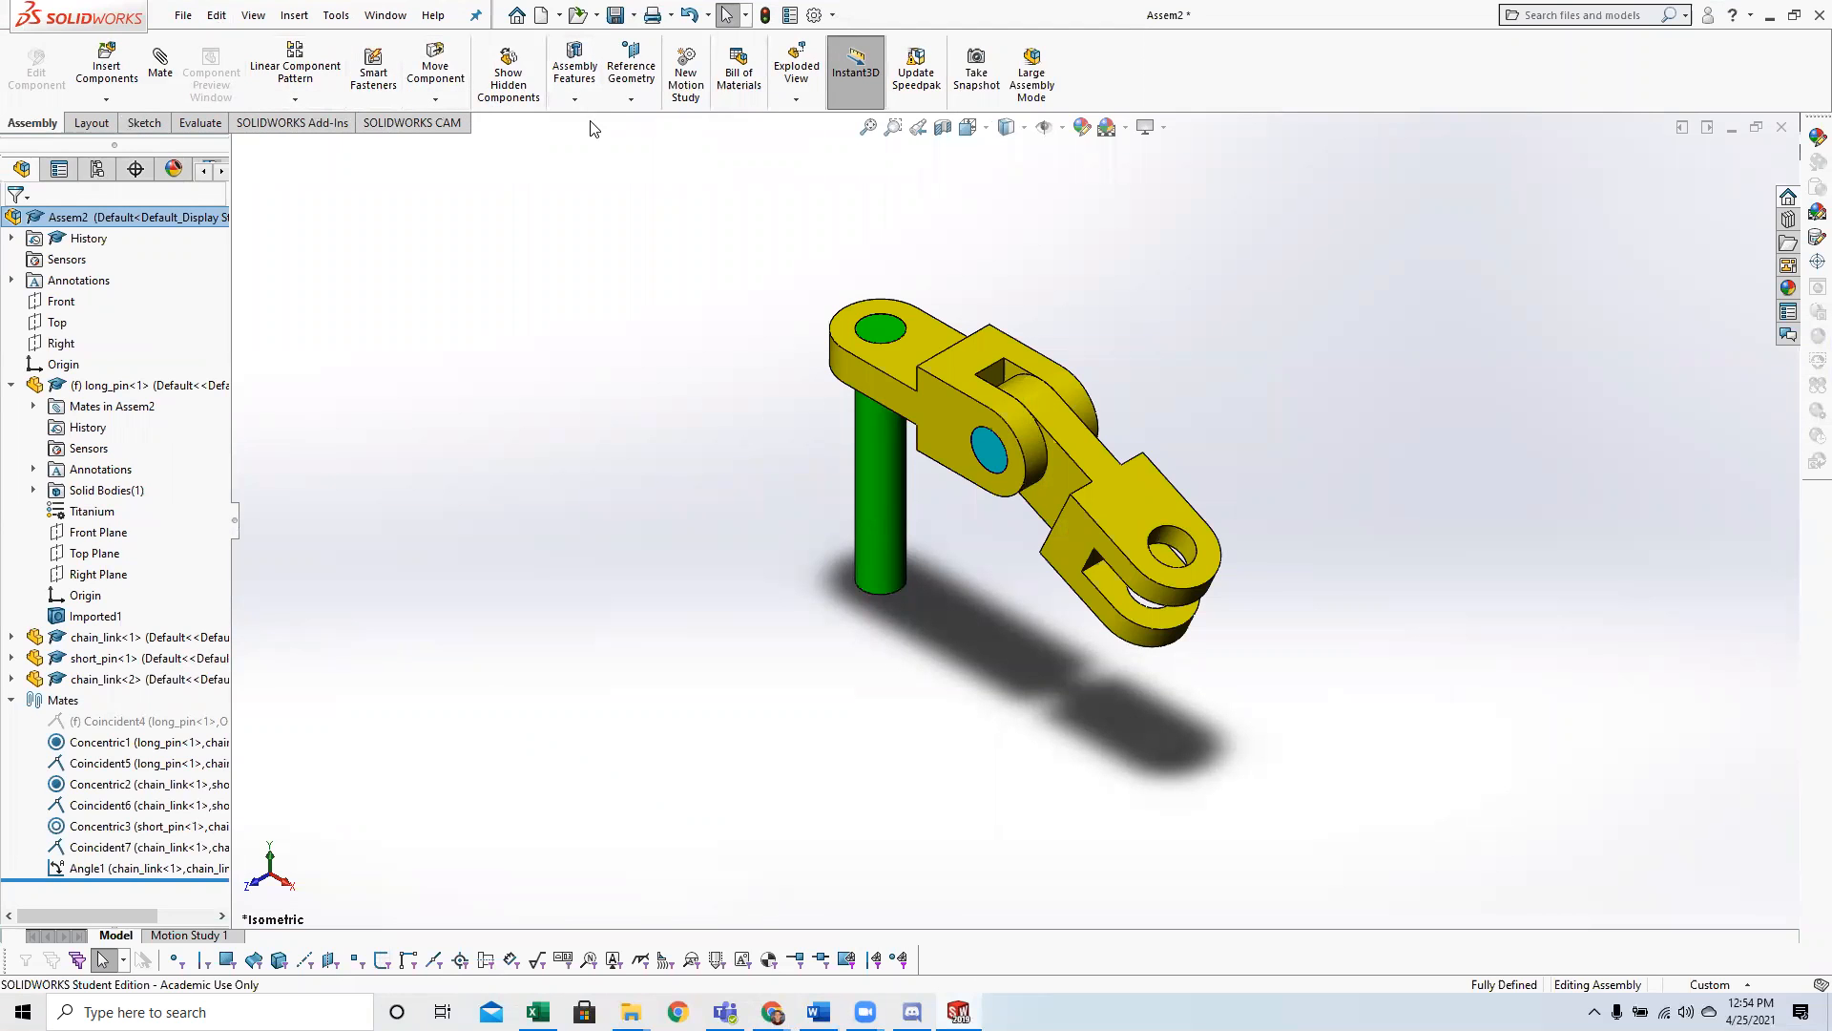
pyautogui.click(253, 16)
pyautogui.moveTo(294, 16)
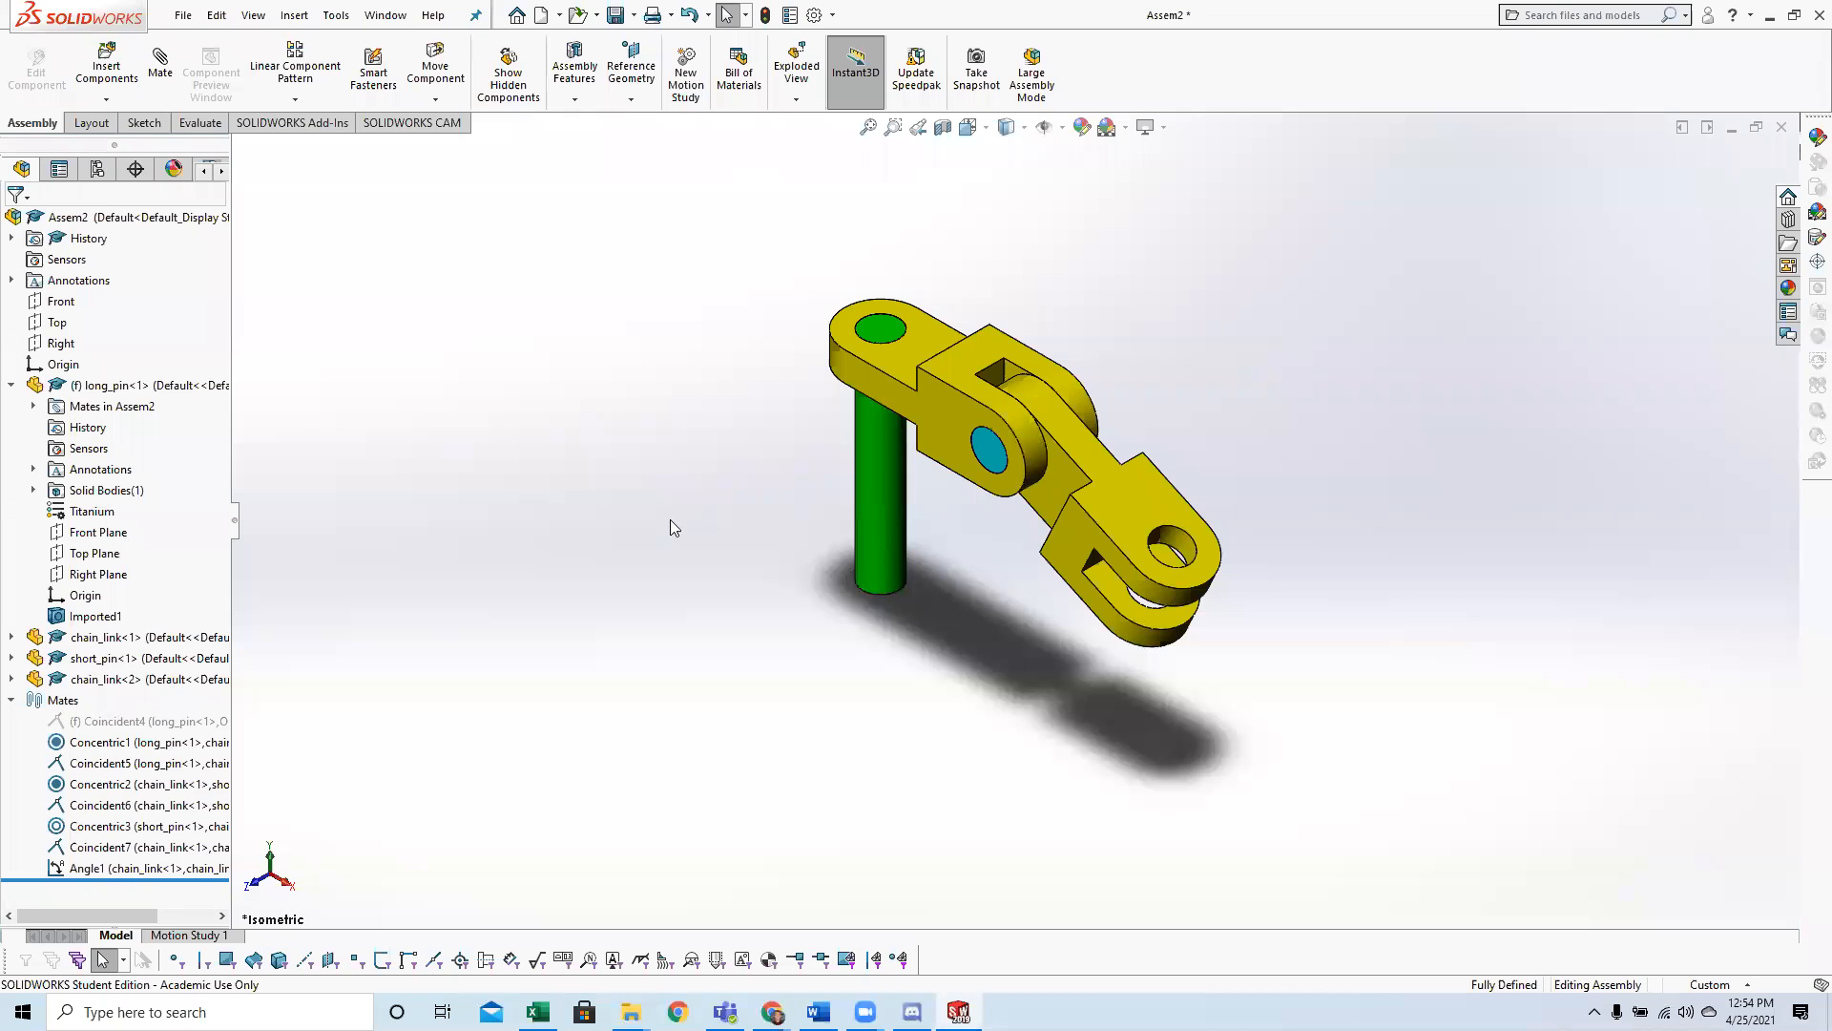
pyautogui.click(336, 16)
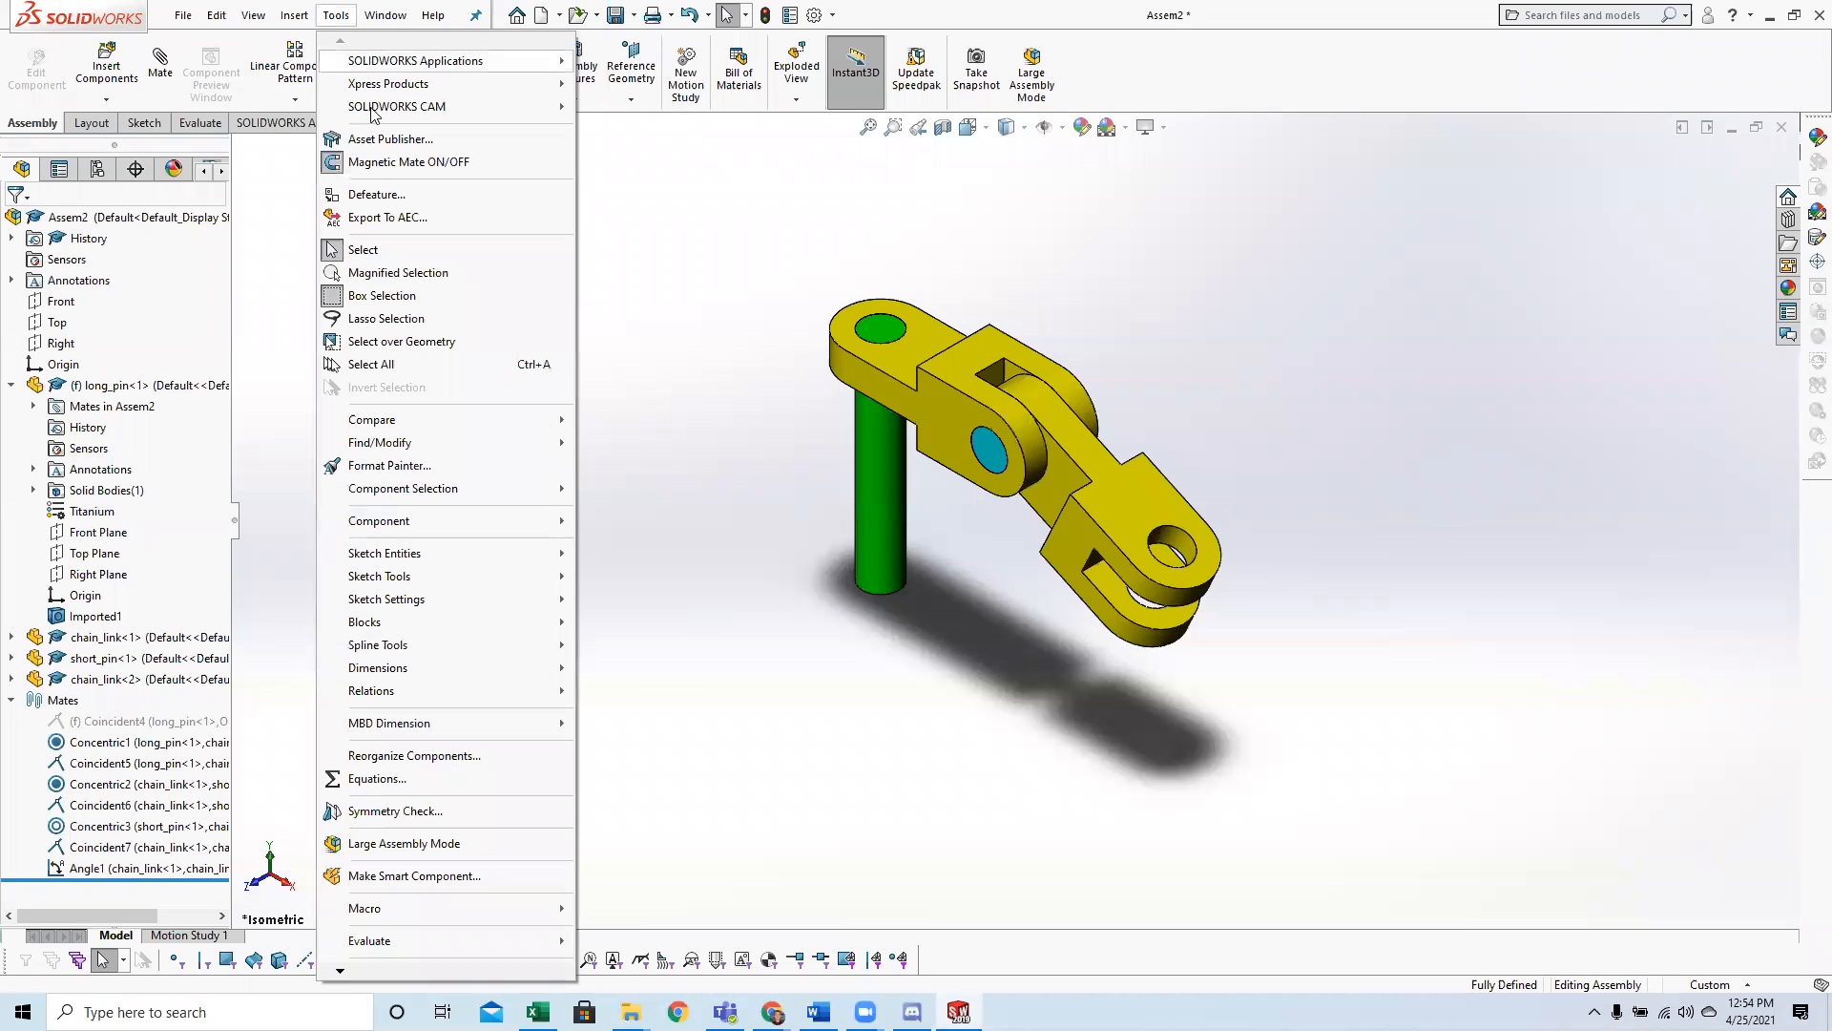
pyautogui.click(412, 784)
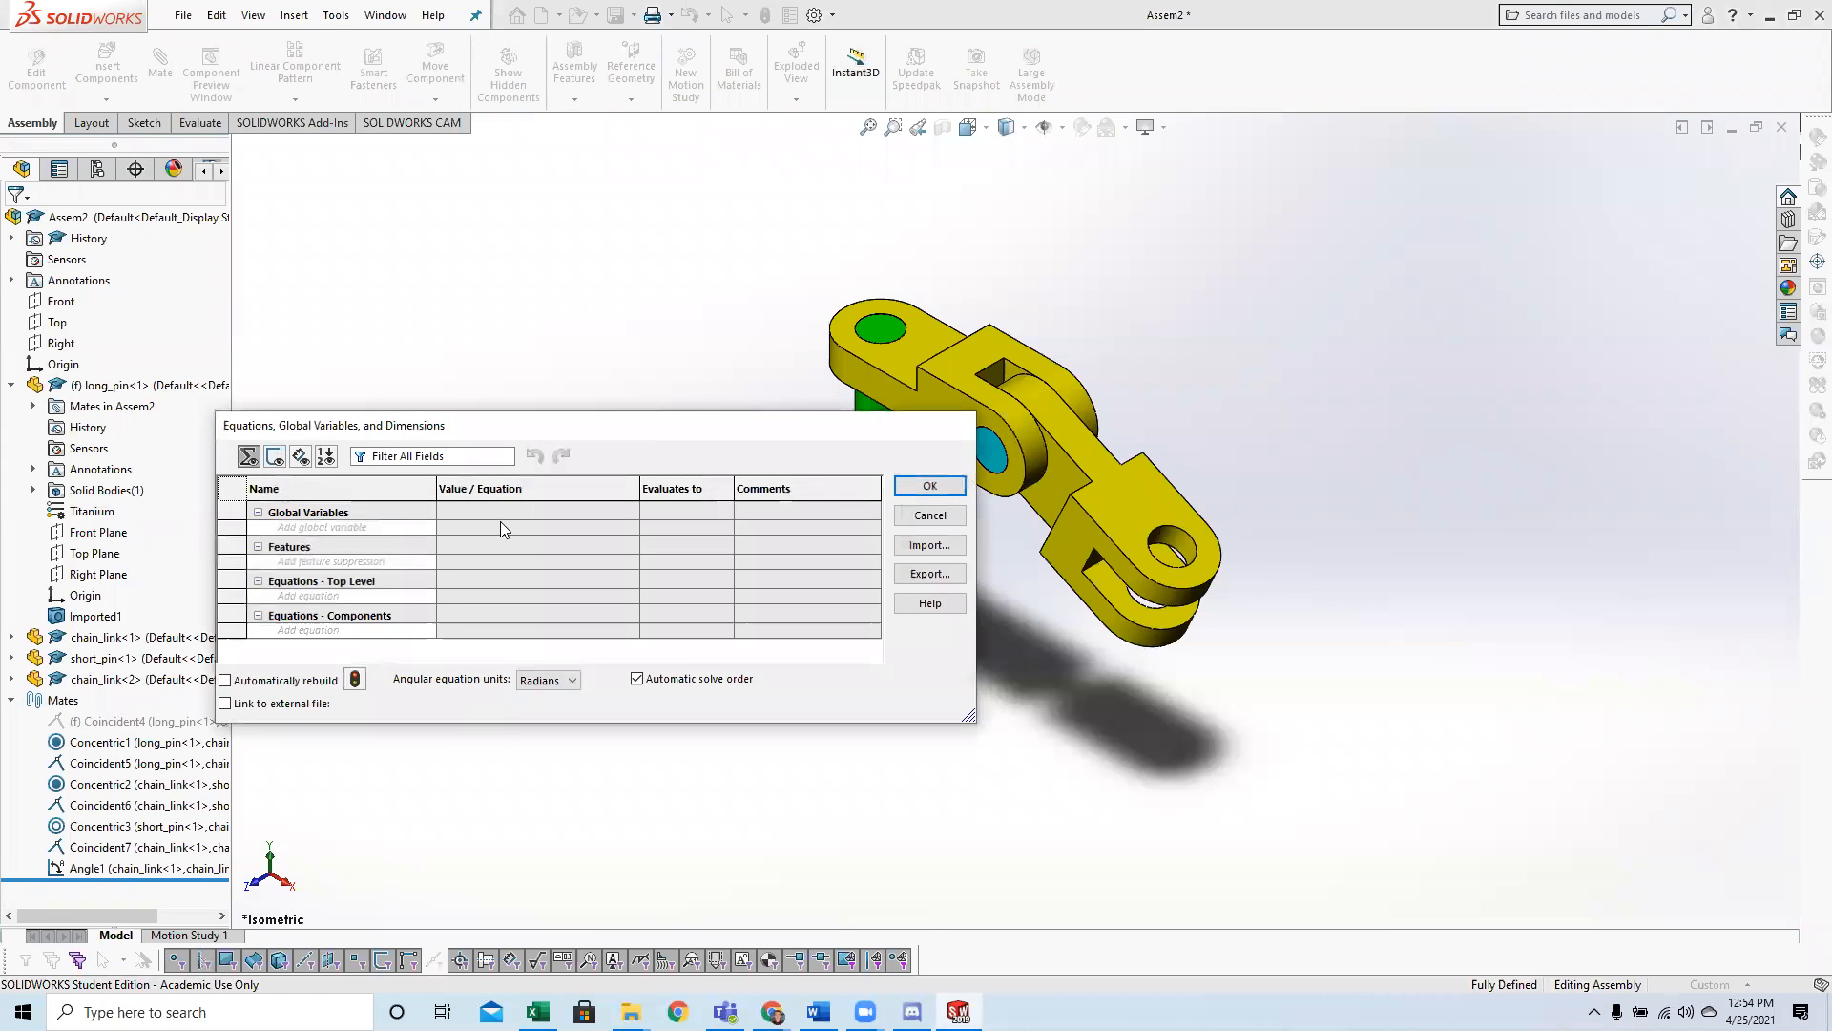
pyautogui.click(376, 527)
pyautogui.write('A')
pyautogui.press('Tab')
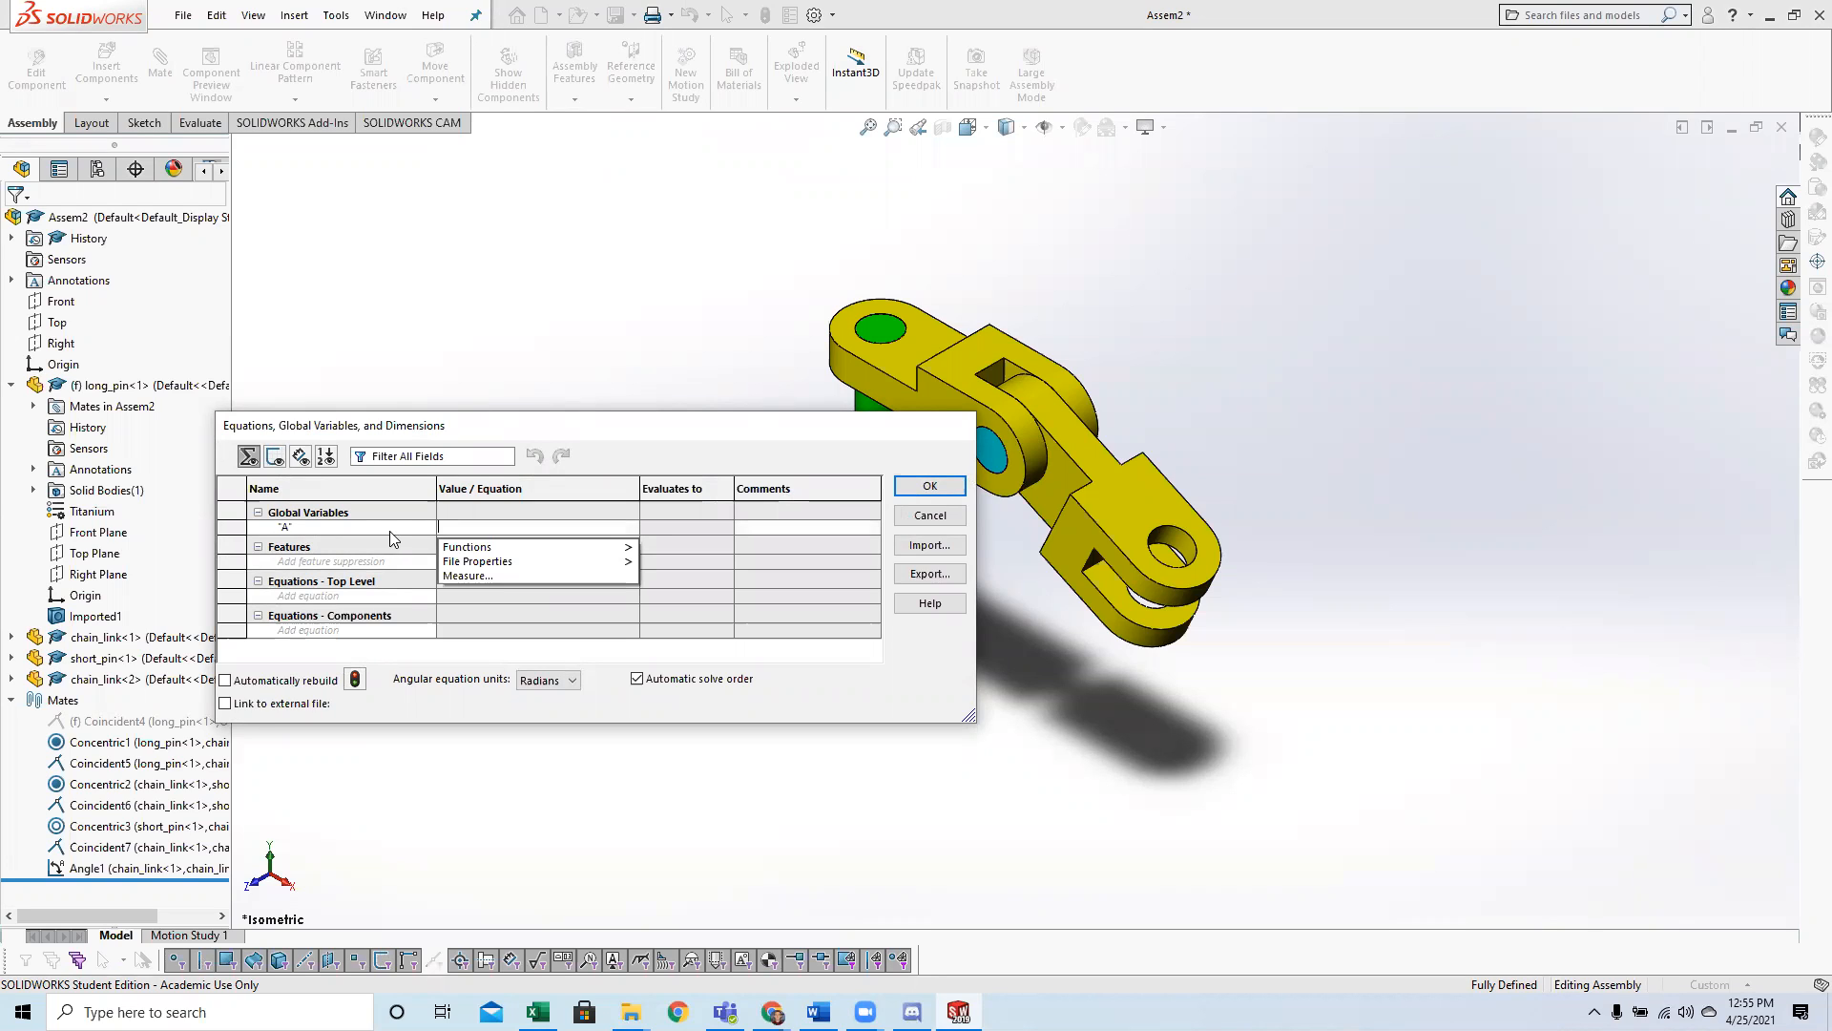
# Look up angle A in the Question 7 conditions and set global variable A to 25.
pyautogui.doubleClick(1360, 27)
pyautogui.scroll(-10, 1153, 776)
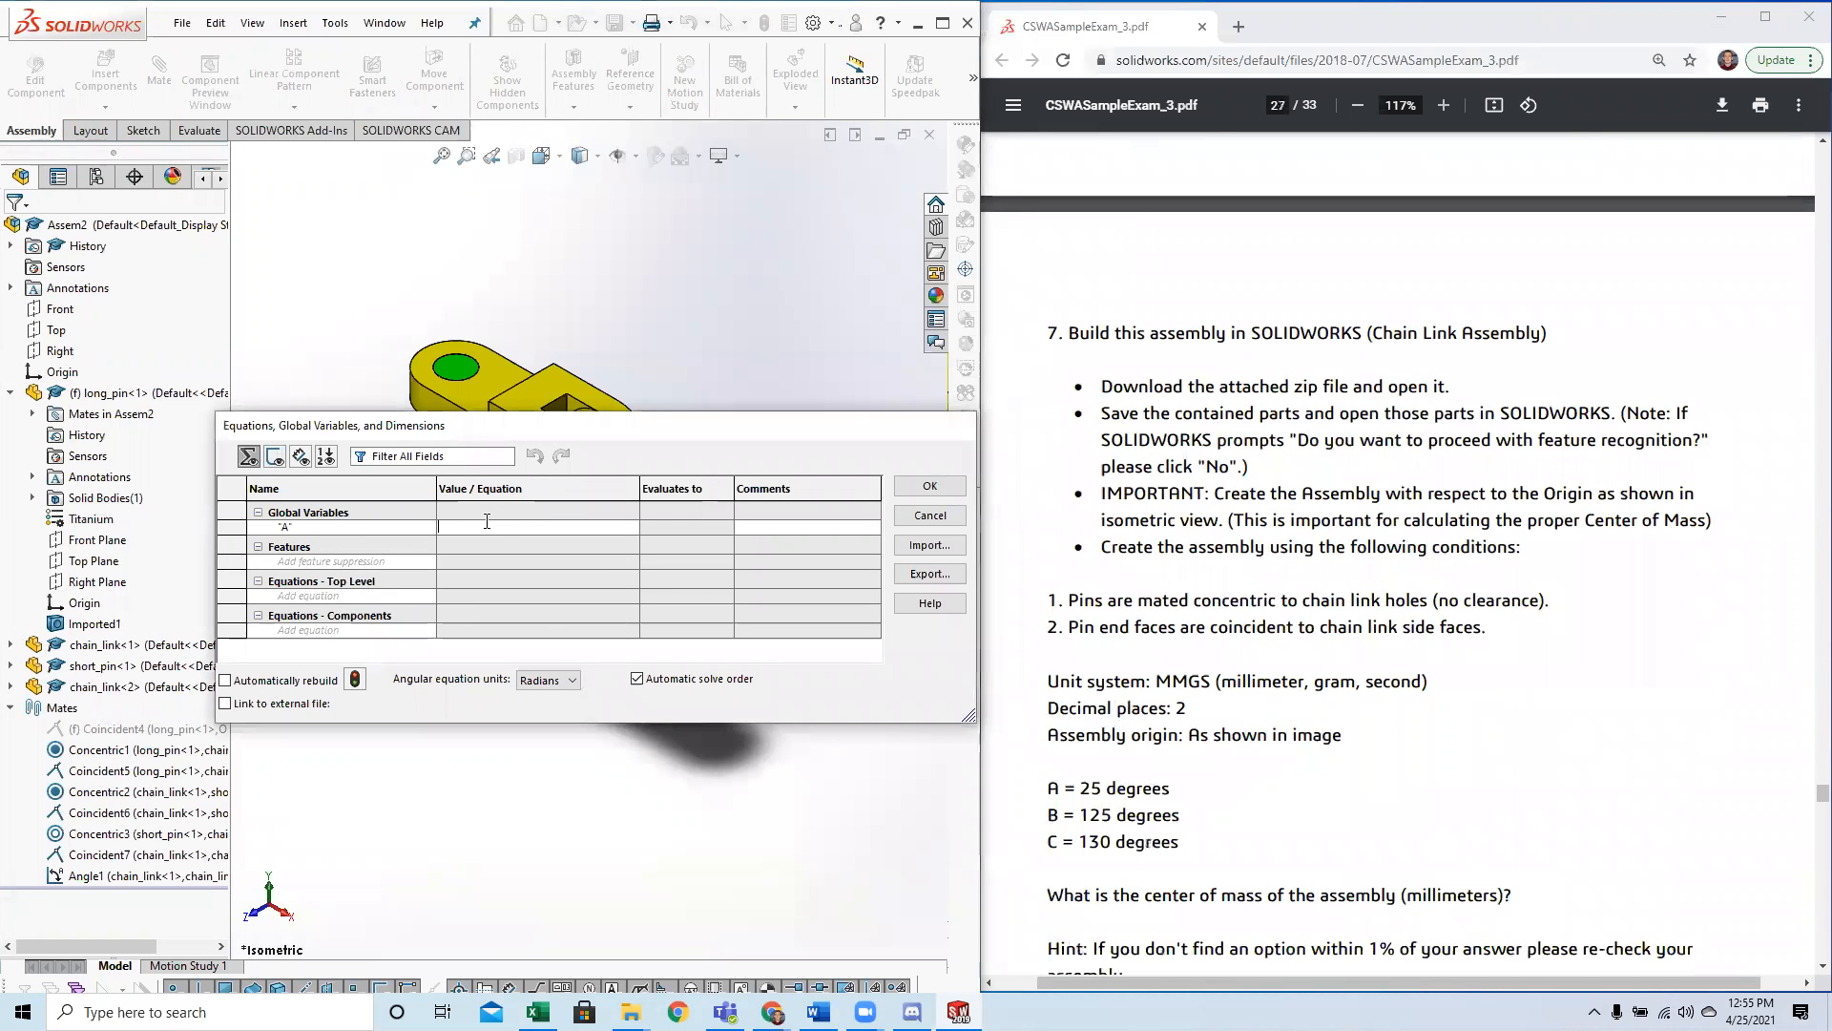
pyautogui.click(534, 527)
pyautogui.write('25')
pyautogui.press('Tab')
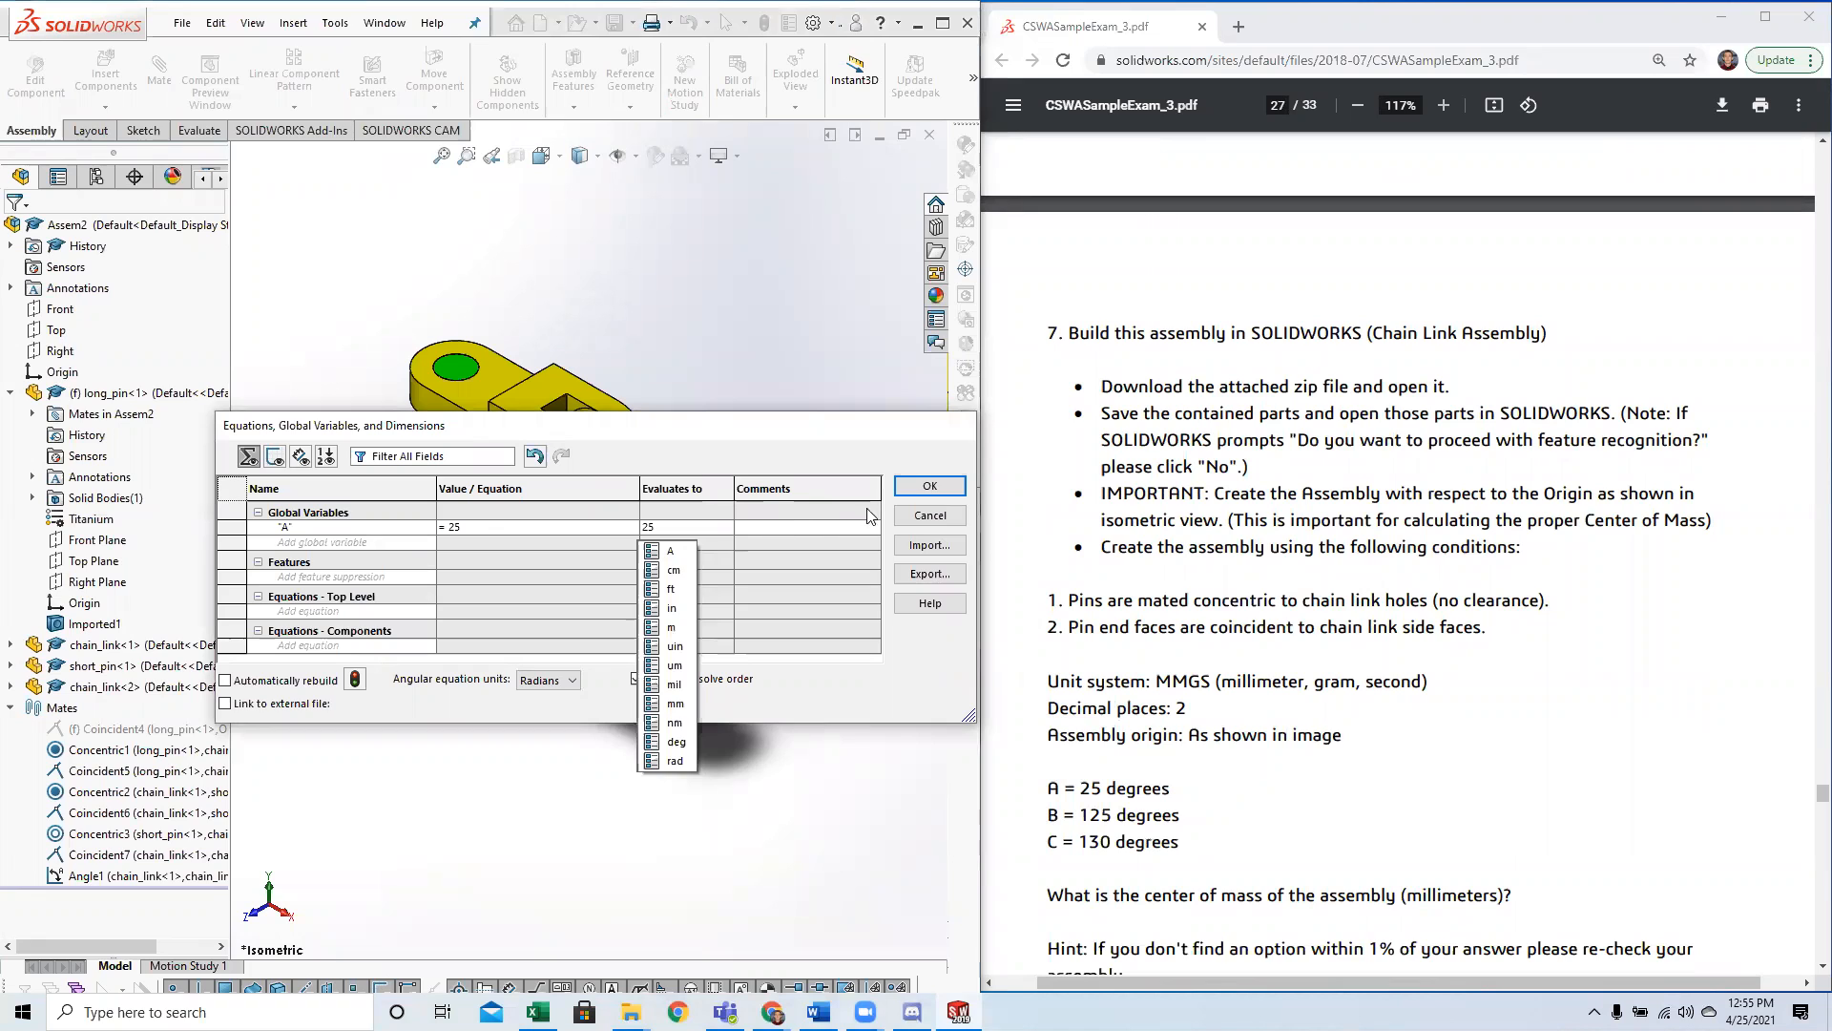
# Try to add the degree unit (deg) to the value of global variable A.
pyautogui.click(542, 530)
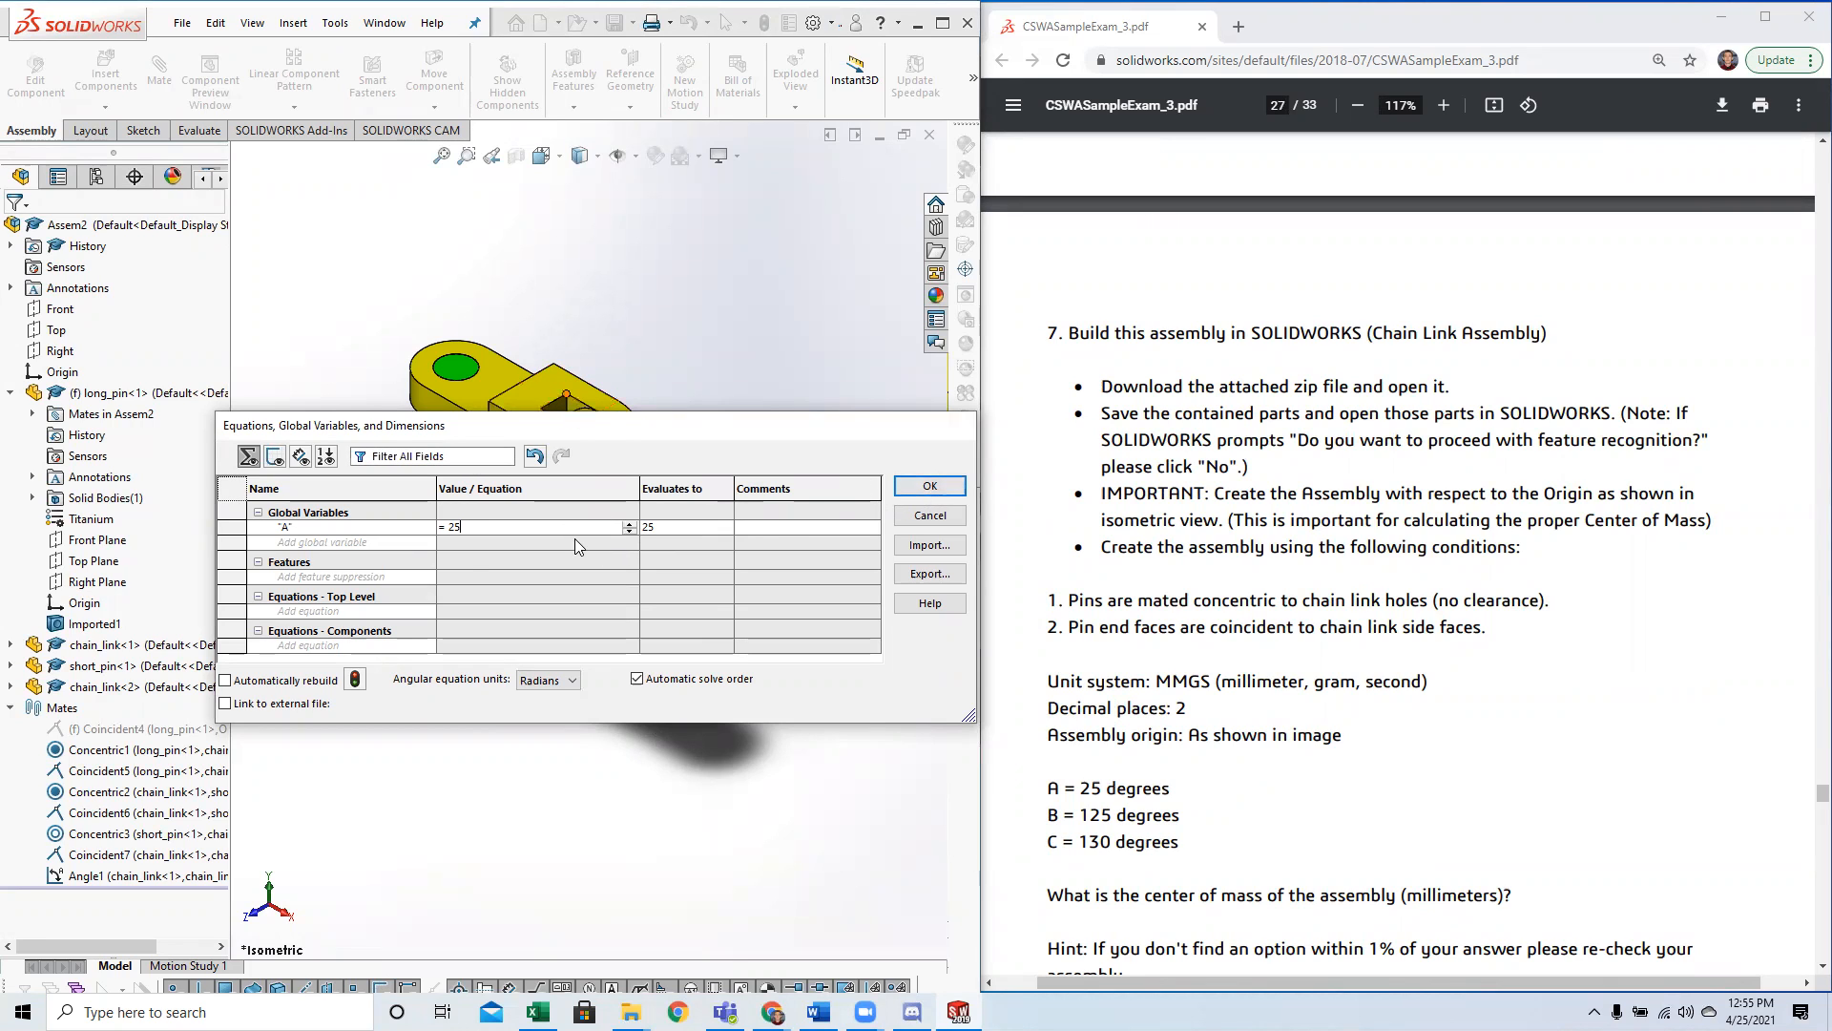
pyautogui.click(548, 532)
pyautogui.moveTo(582, 547)
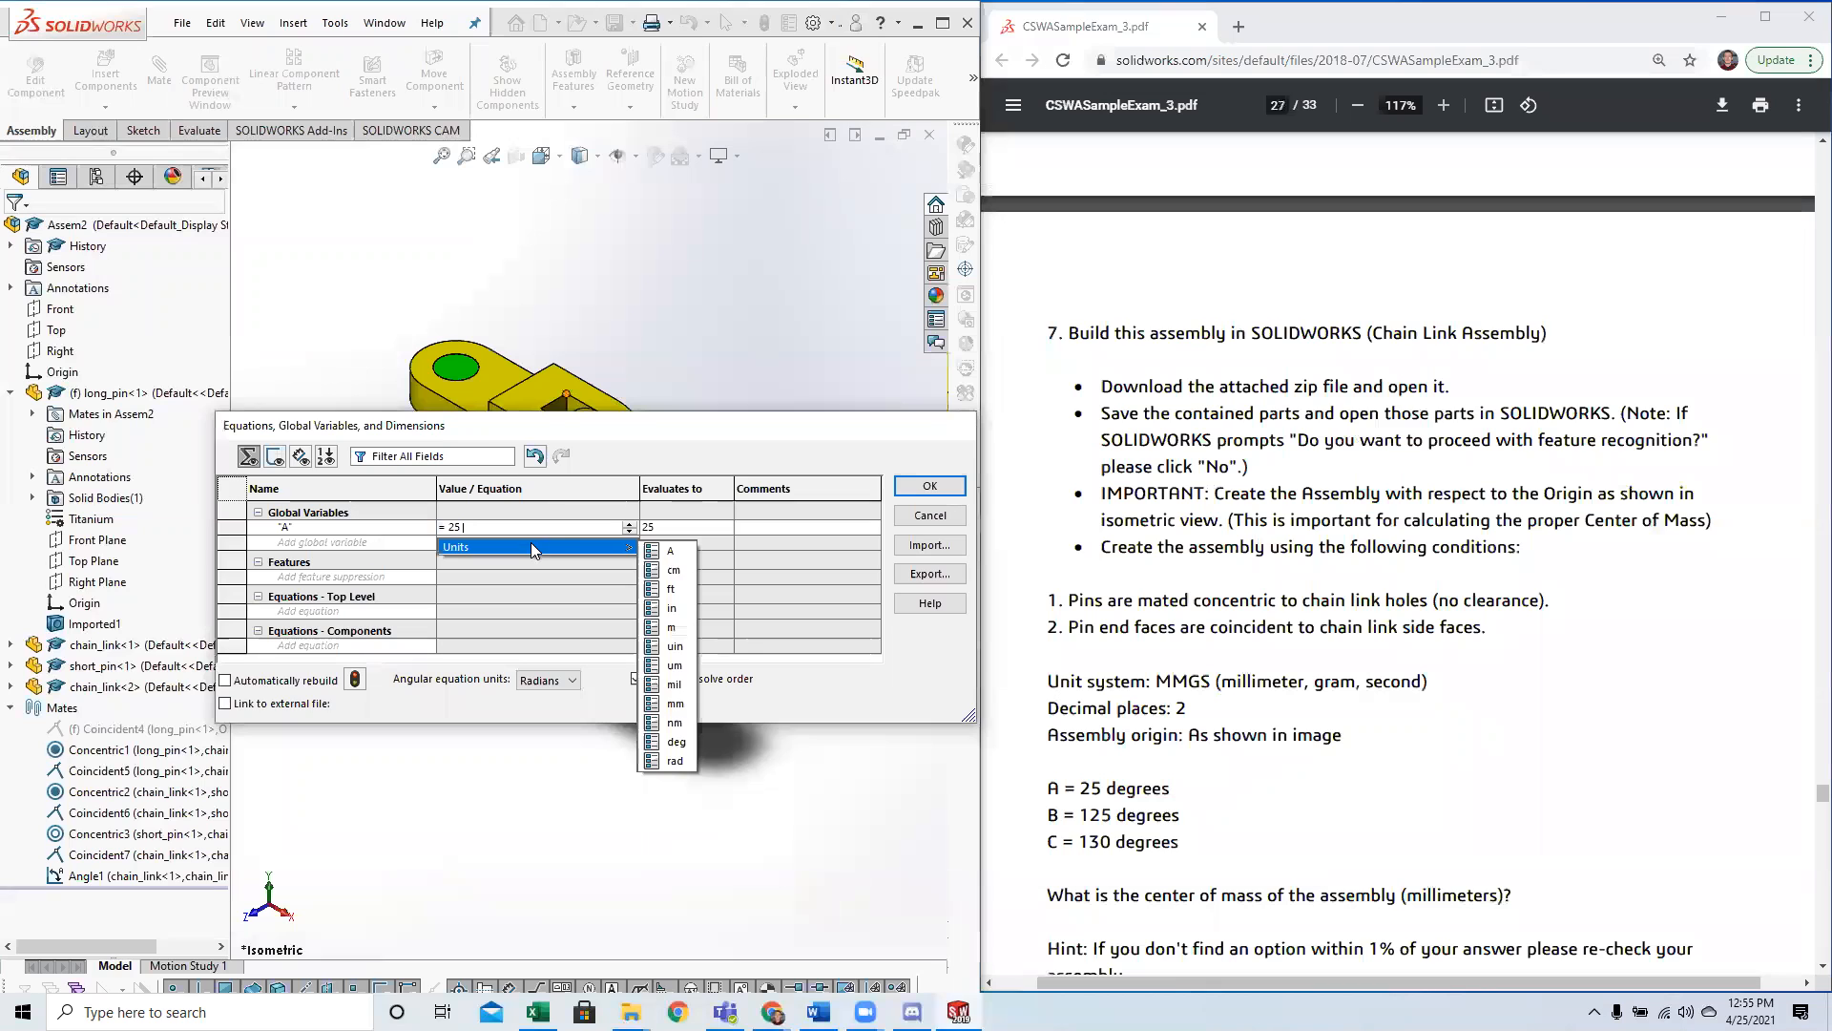
pyautogui.click(672, 751)
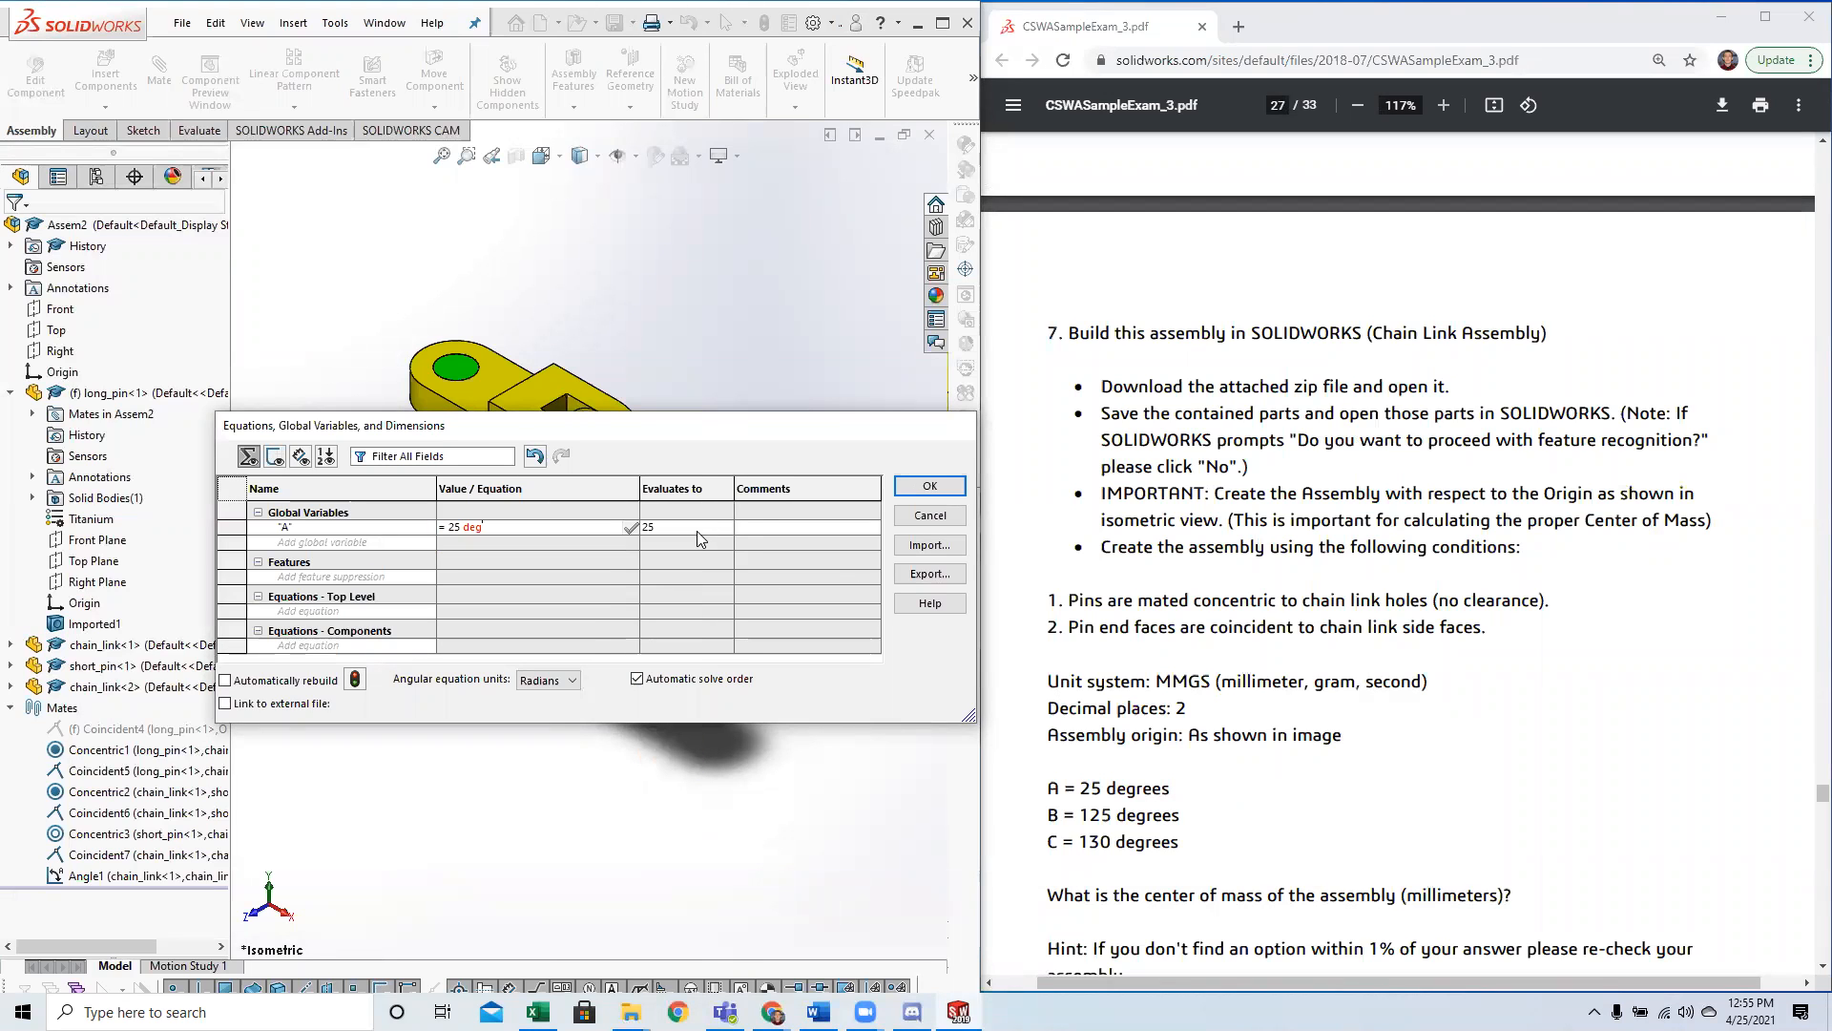
pyautogui.click(912, 487)
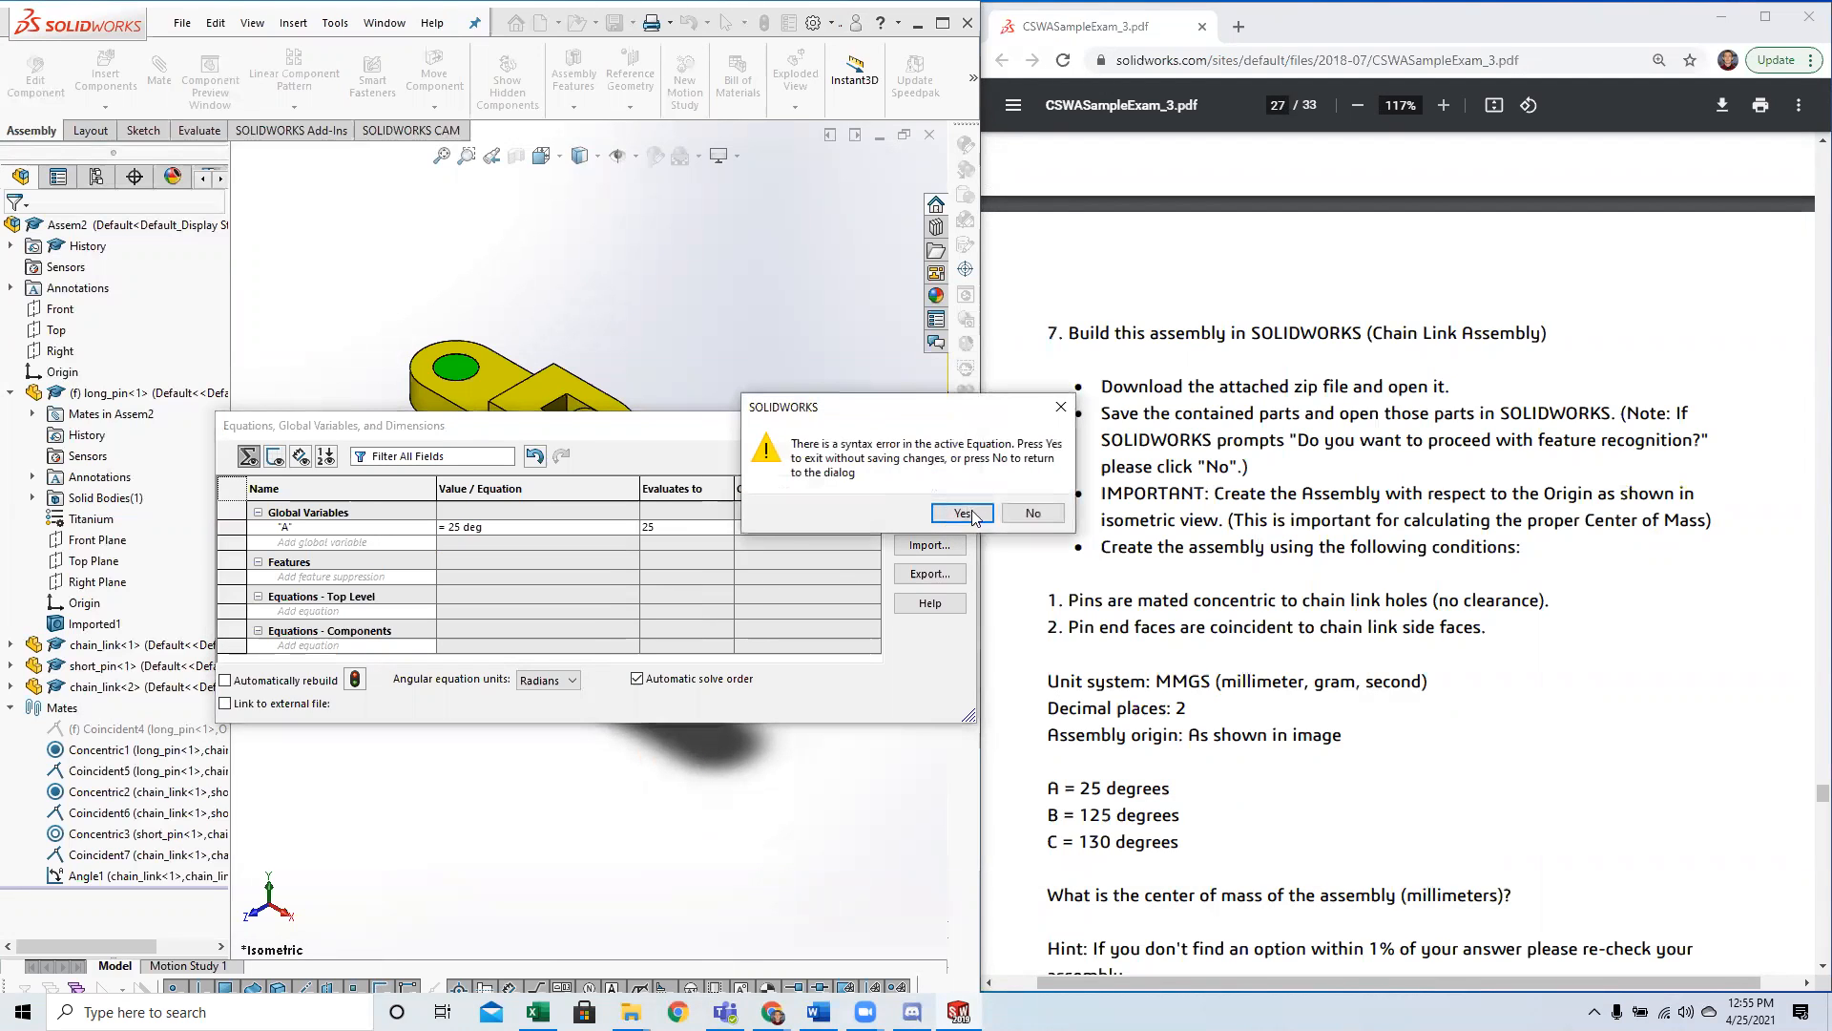
pyautogui.click(1031, 514)
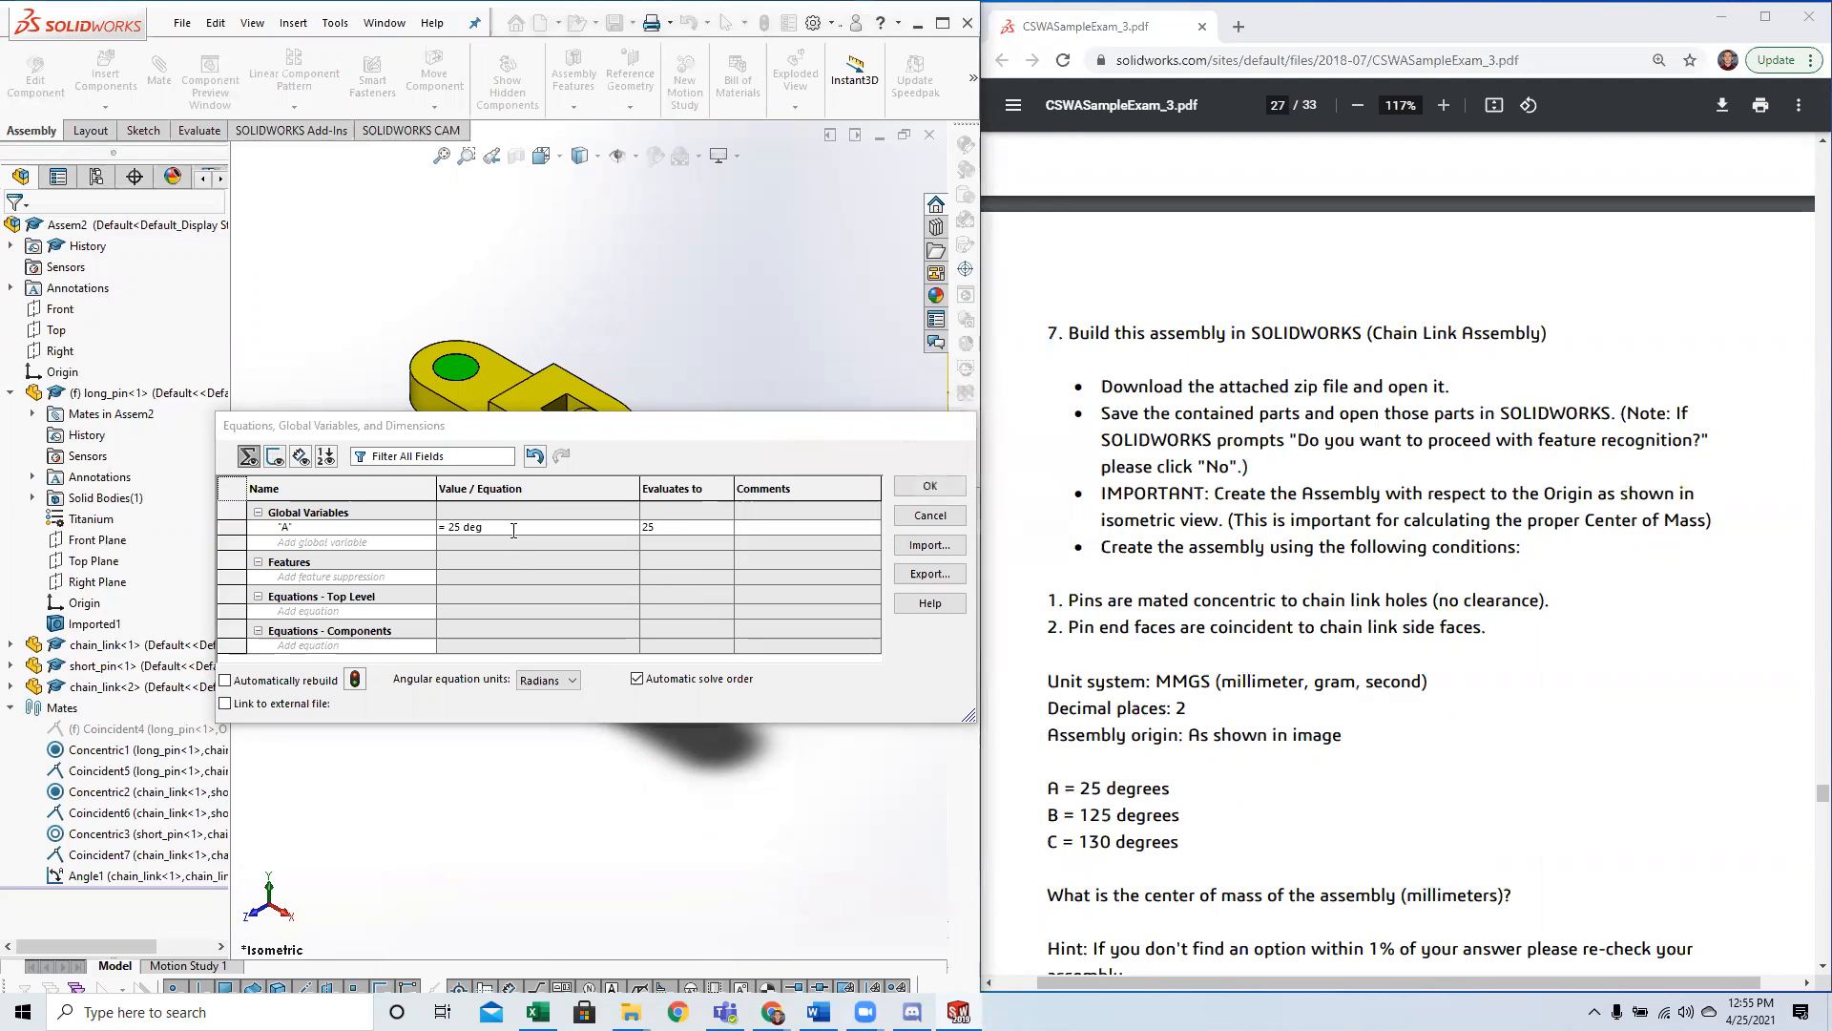
# Restore the value of global variable A to 25 without a unit and close the equations manager.
pyautogui.write('5')
pyautogui.click(930, 491)
pyautogui.click(963, 513)
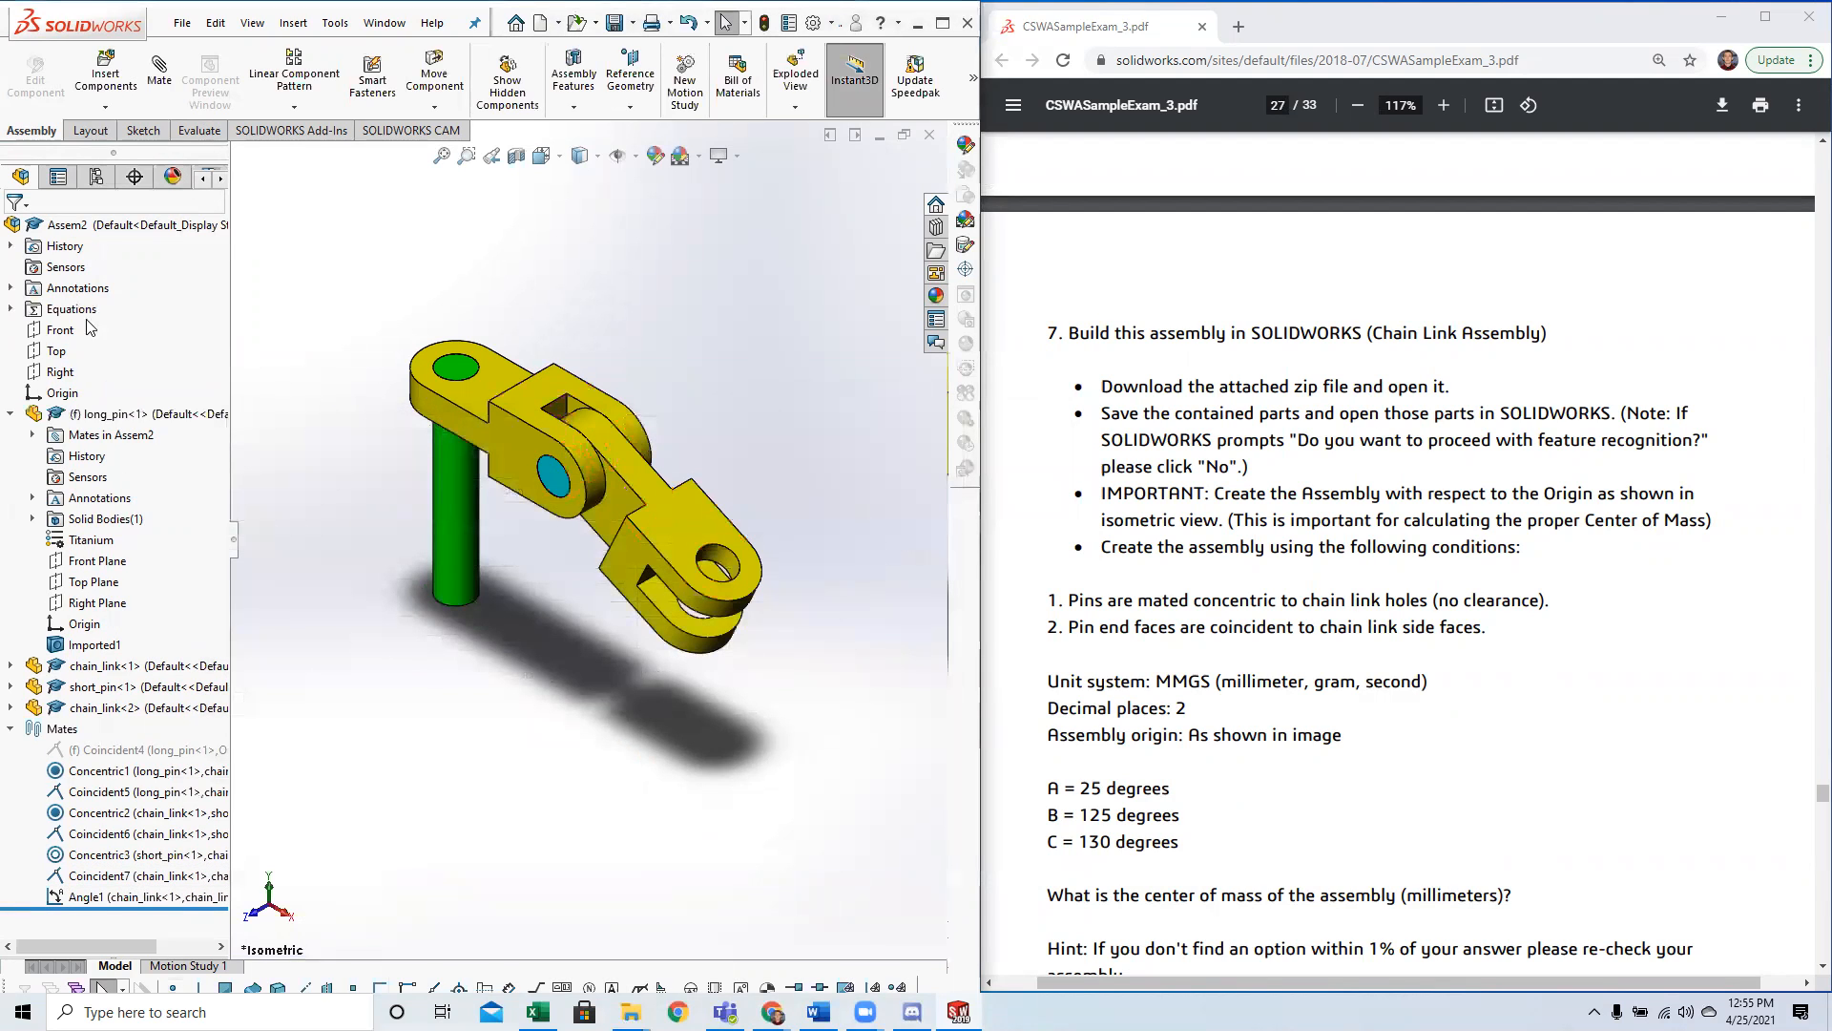
# Reopen the equations manager from variable A in the feature tree, check its value entry, and close it.
pyautogui.click(12, 310)
pyautogui.rightClick(78, 330)
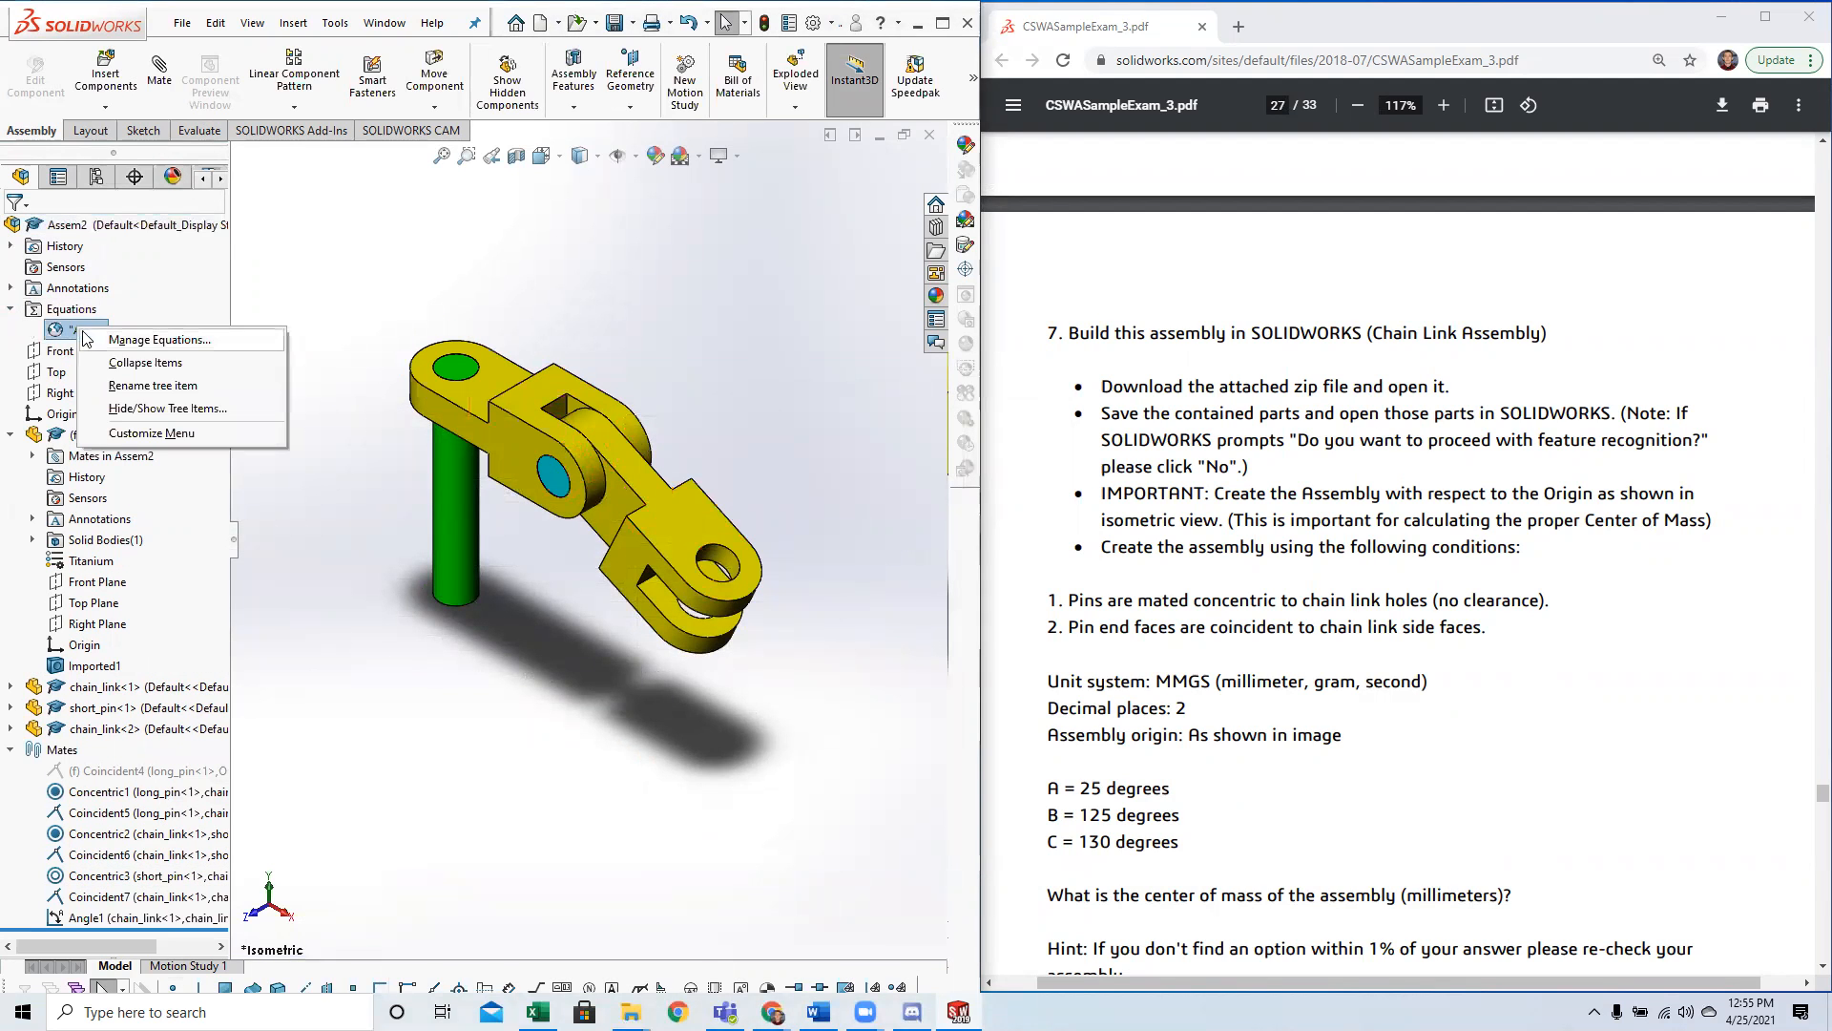
pyautogui.click(110, 341)
pyautogui.click(453, 526)
pyautogui.click(453, 533)
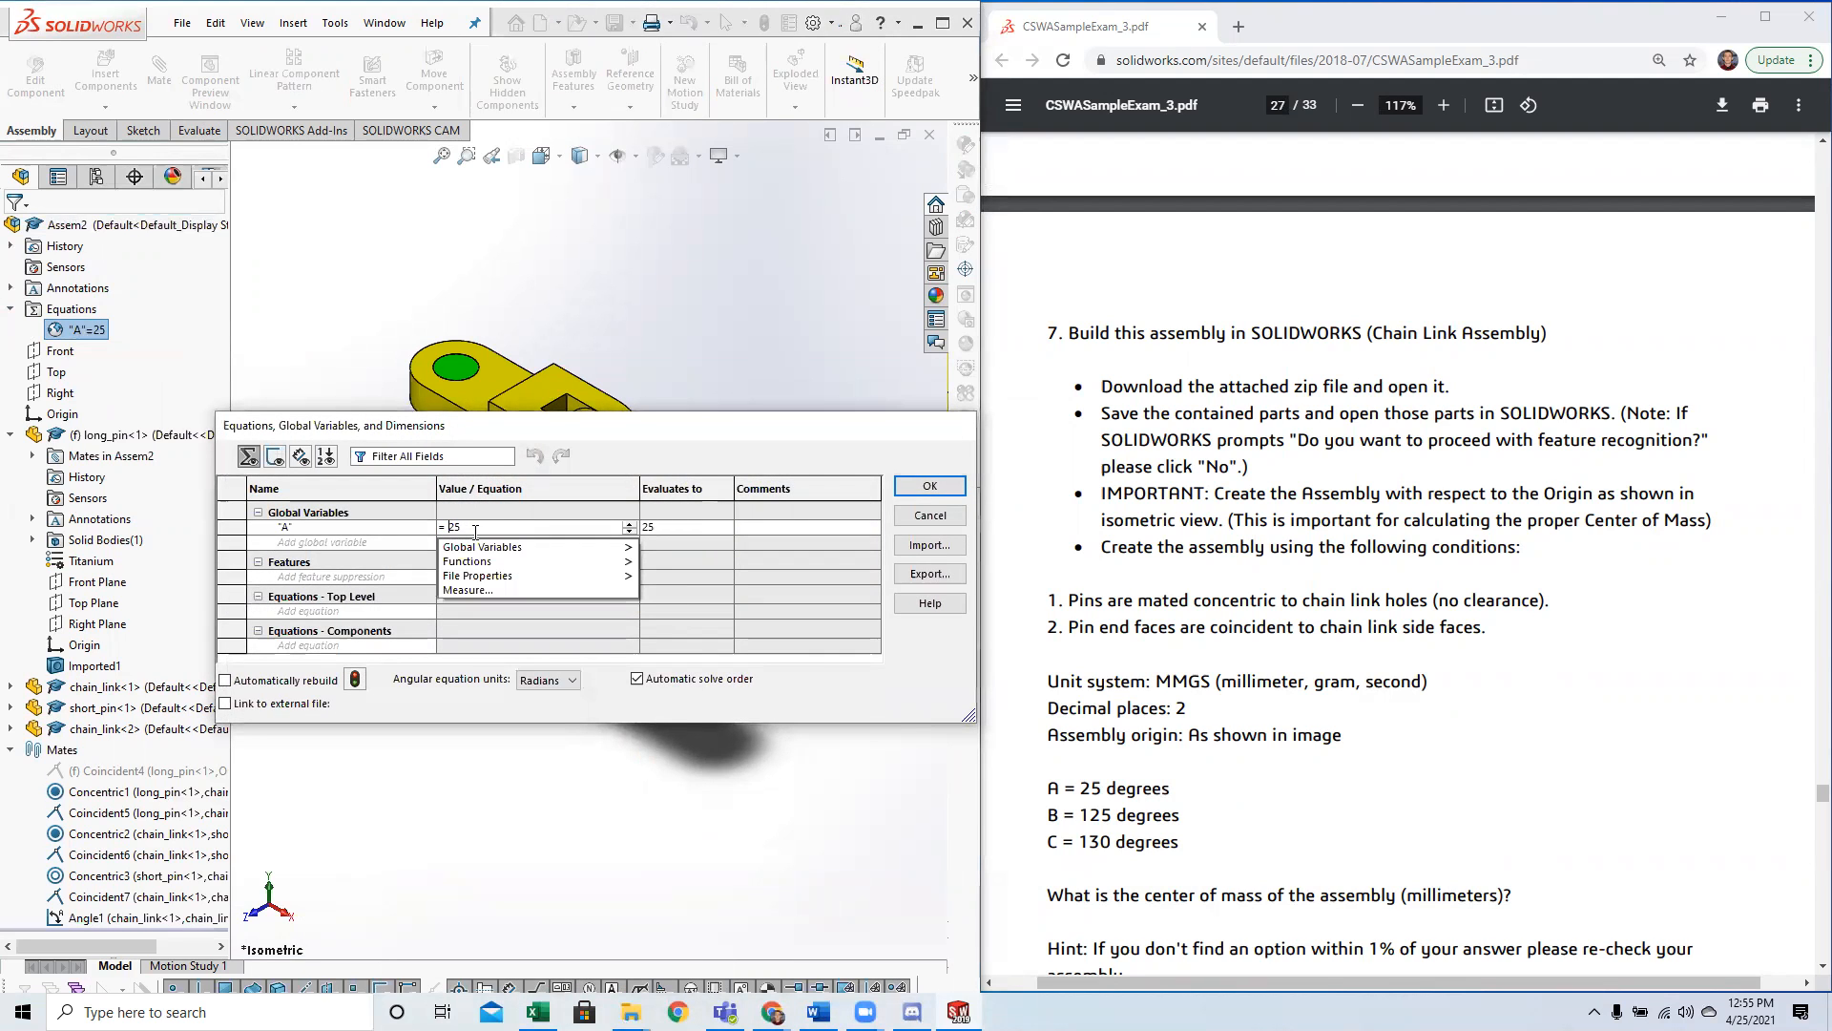
pyautogui.click(930, 486)
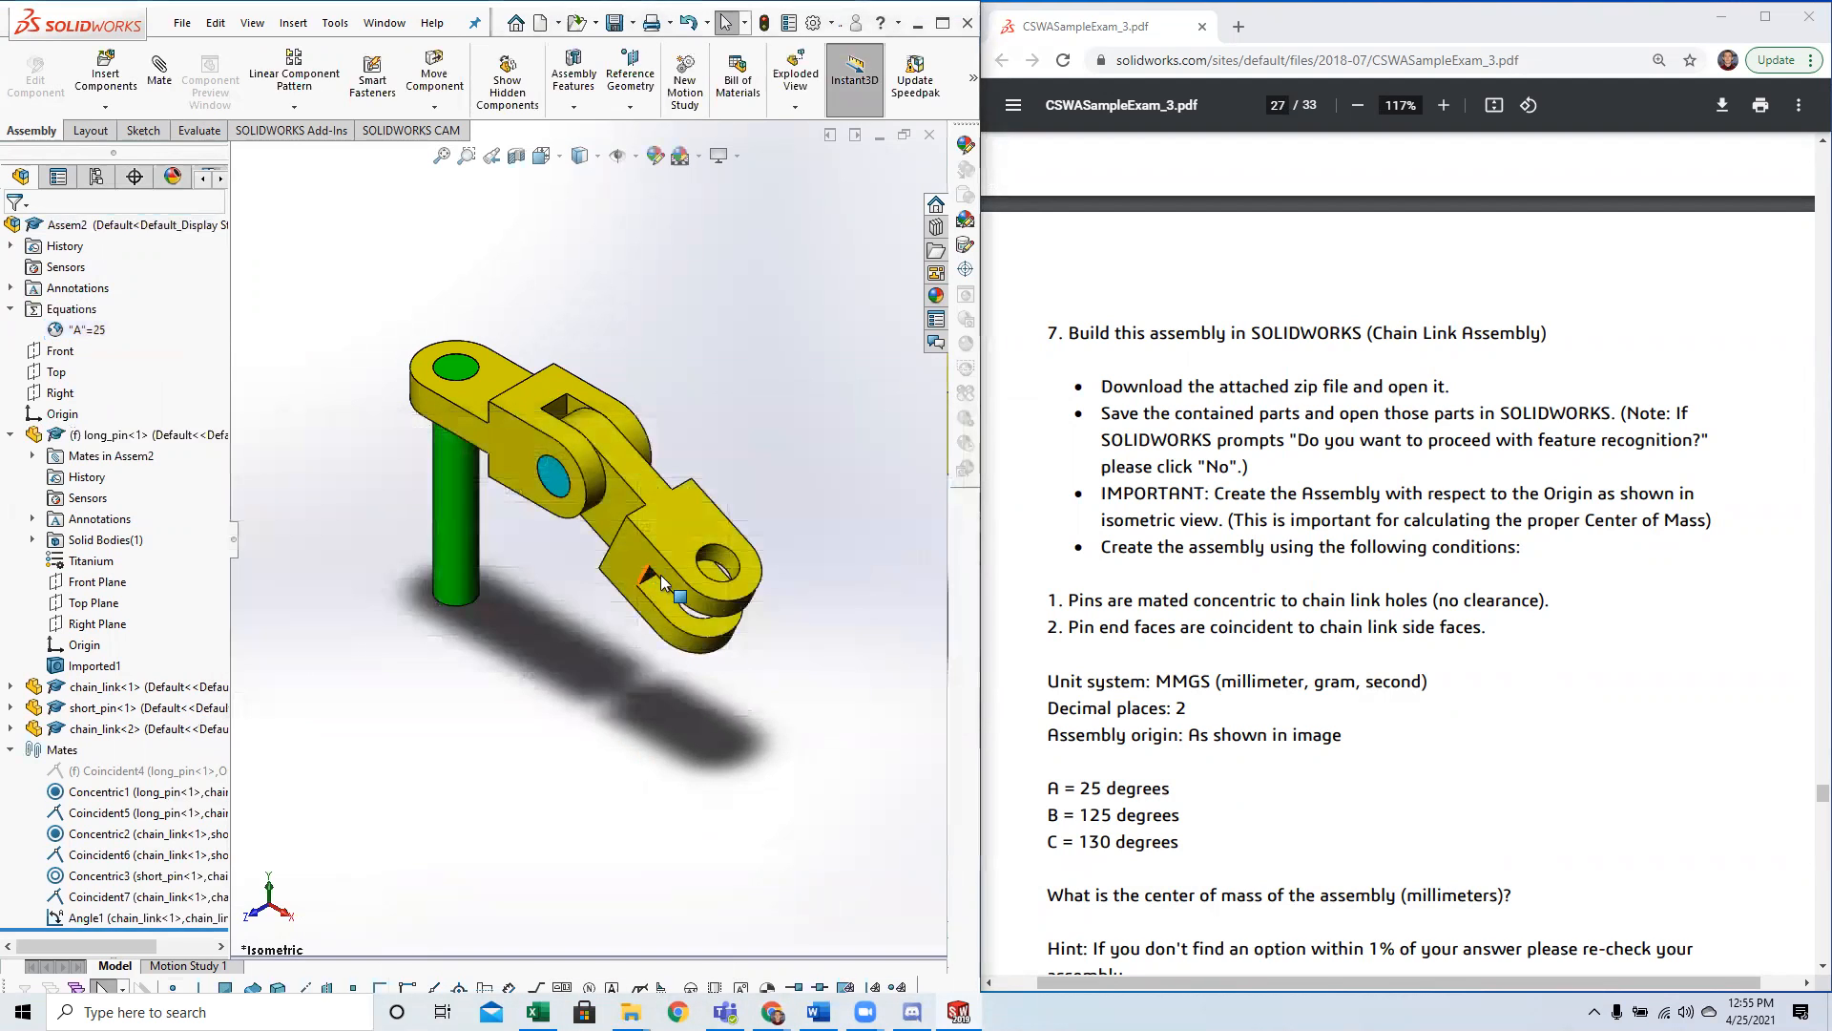
# Reopen the angle mate between the two chain links, check its value entry, and close it.
pyautogui.click(138, 918)
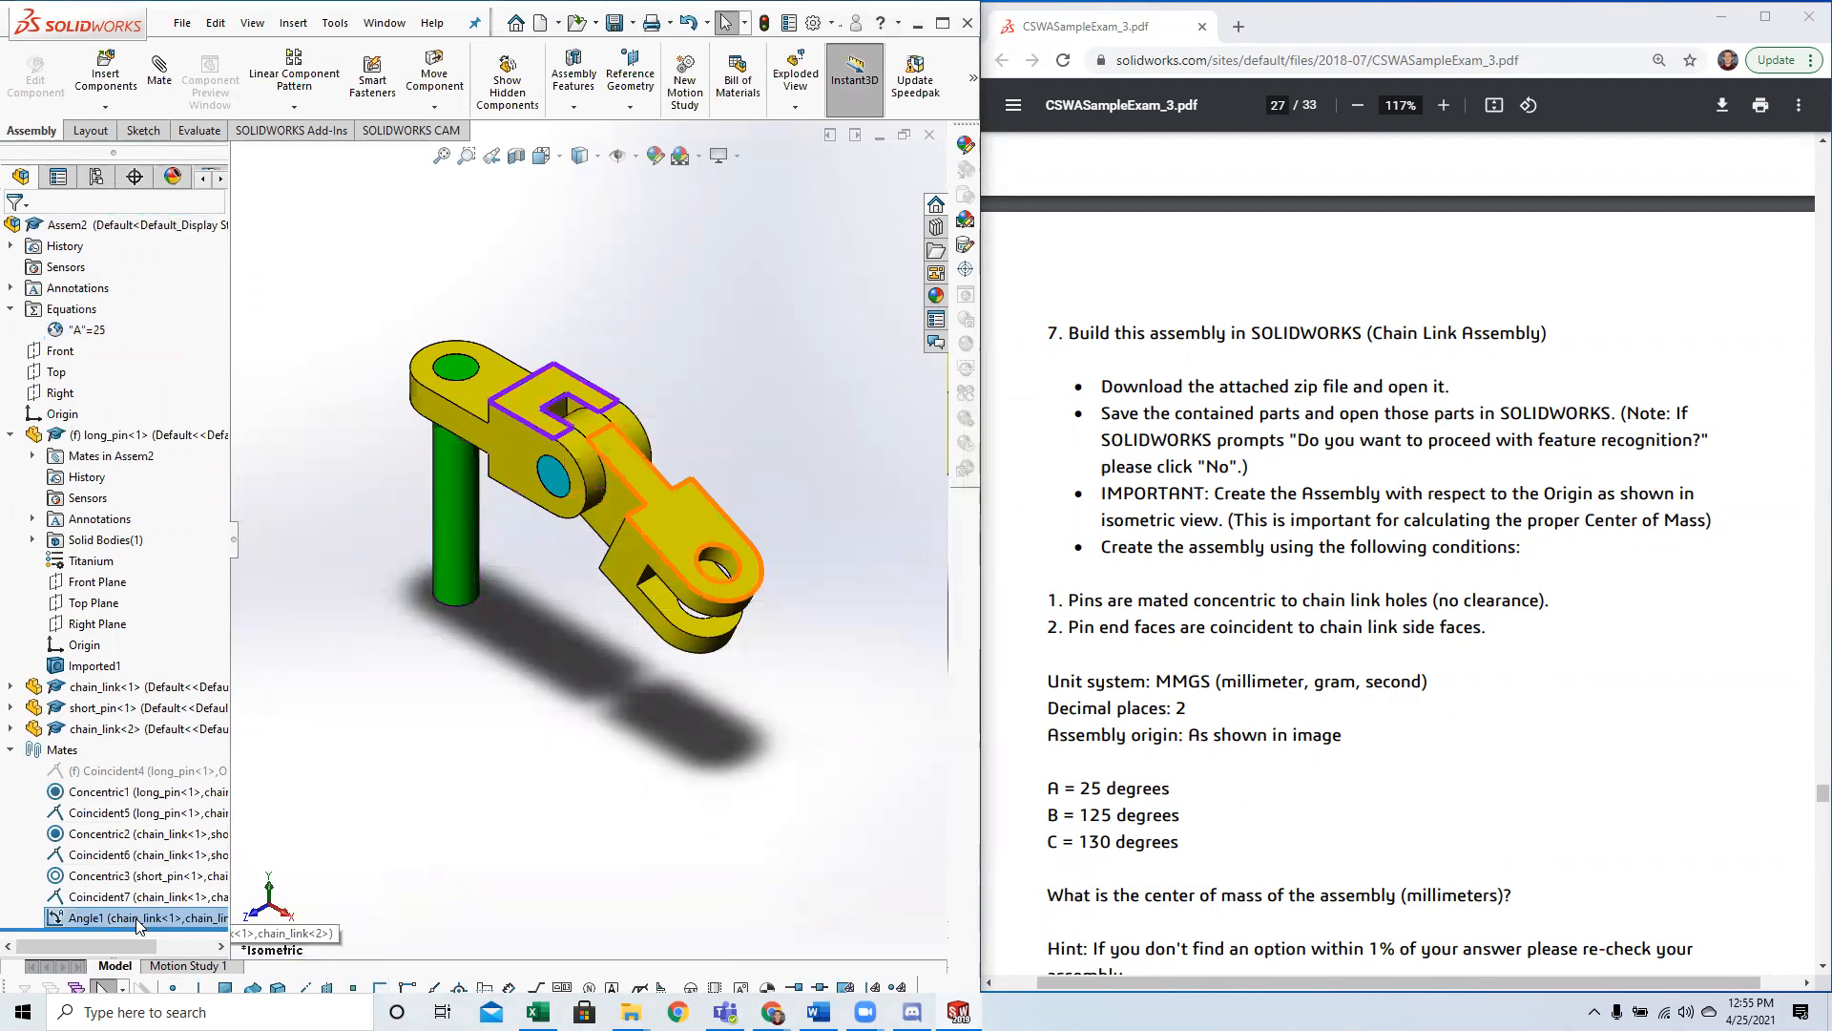
pyautogui.click(516, 563)
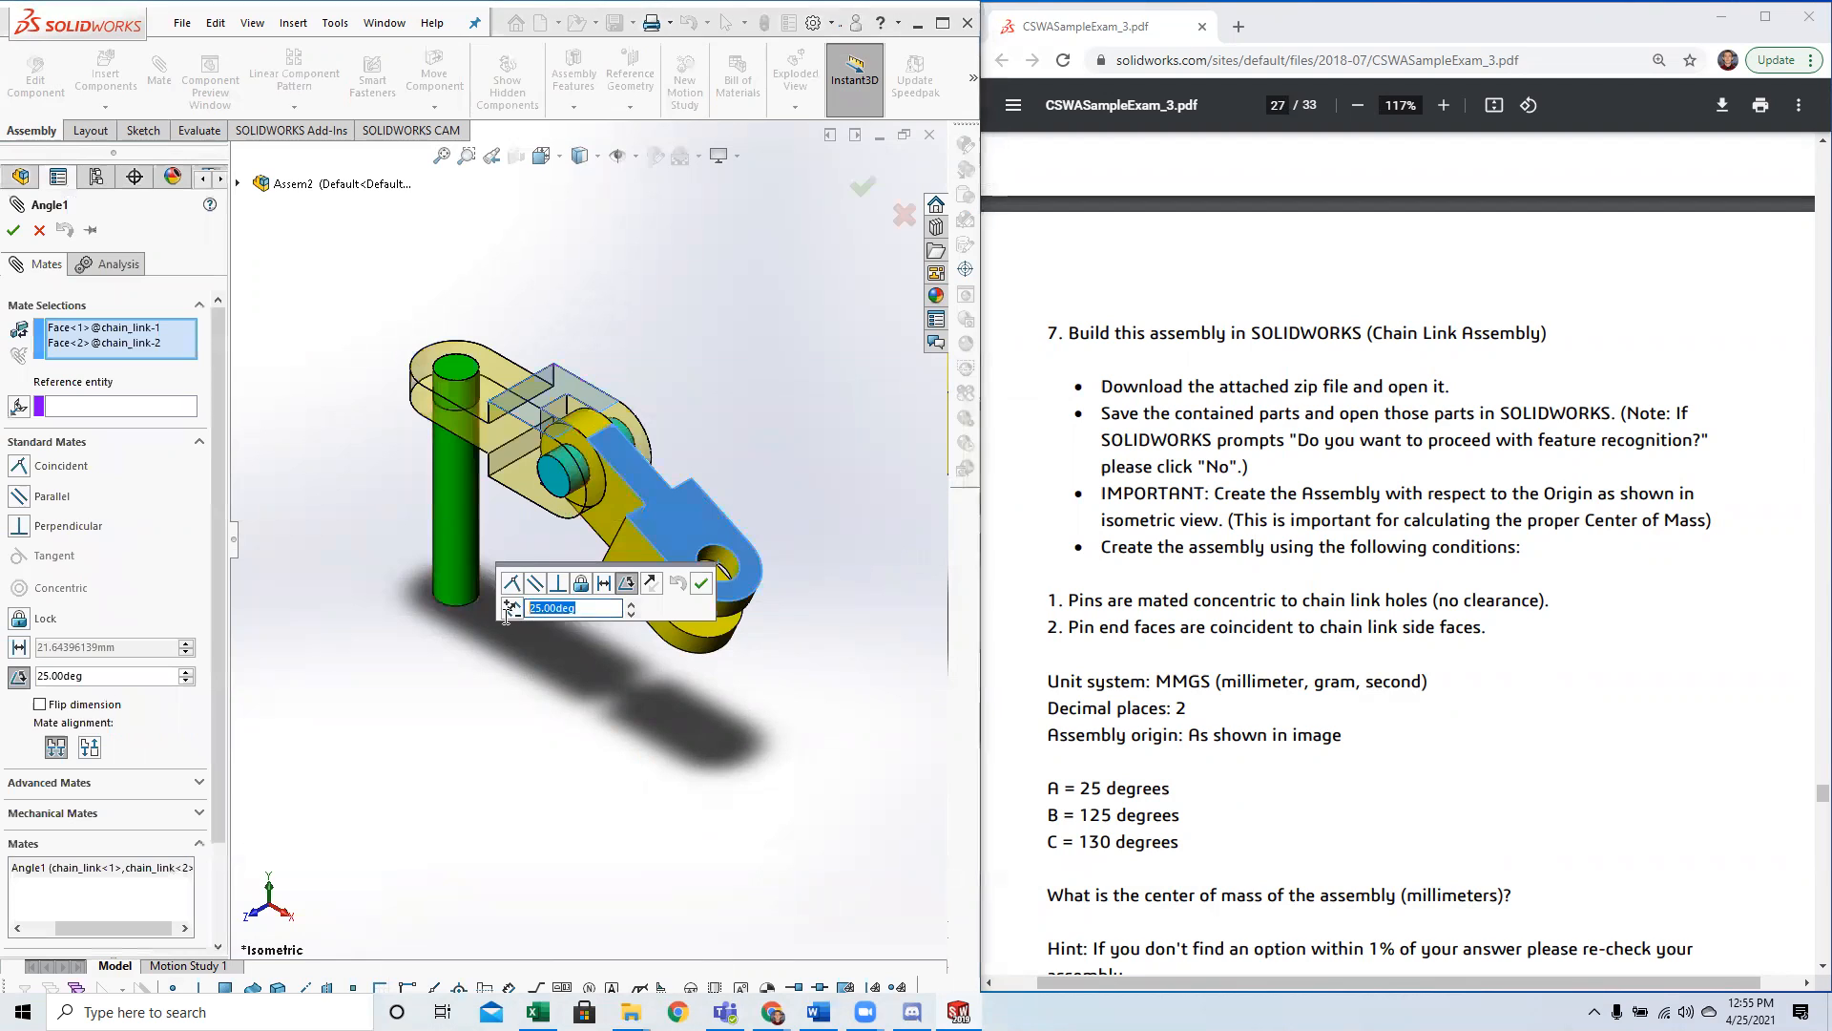
pyautogui.press('Return')
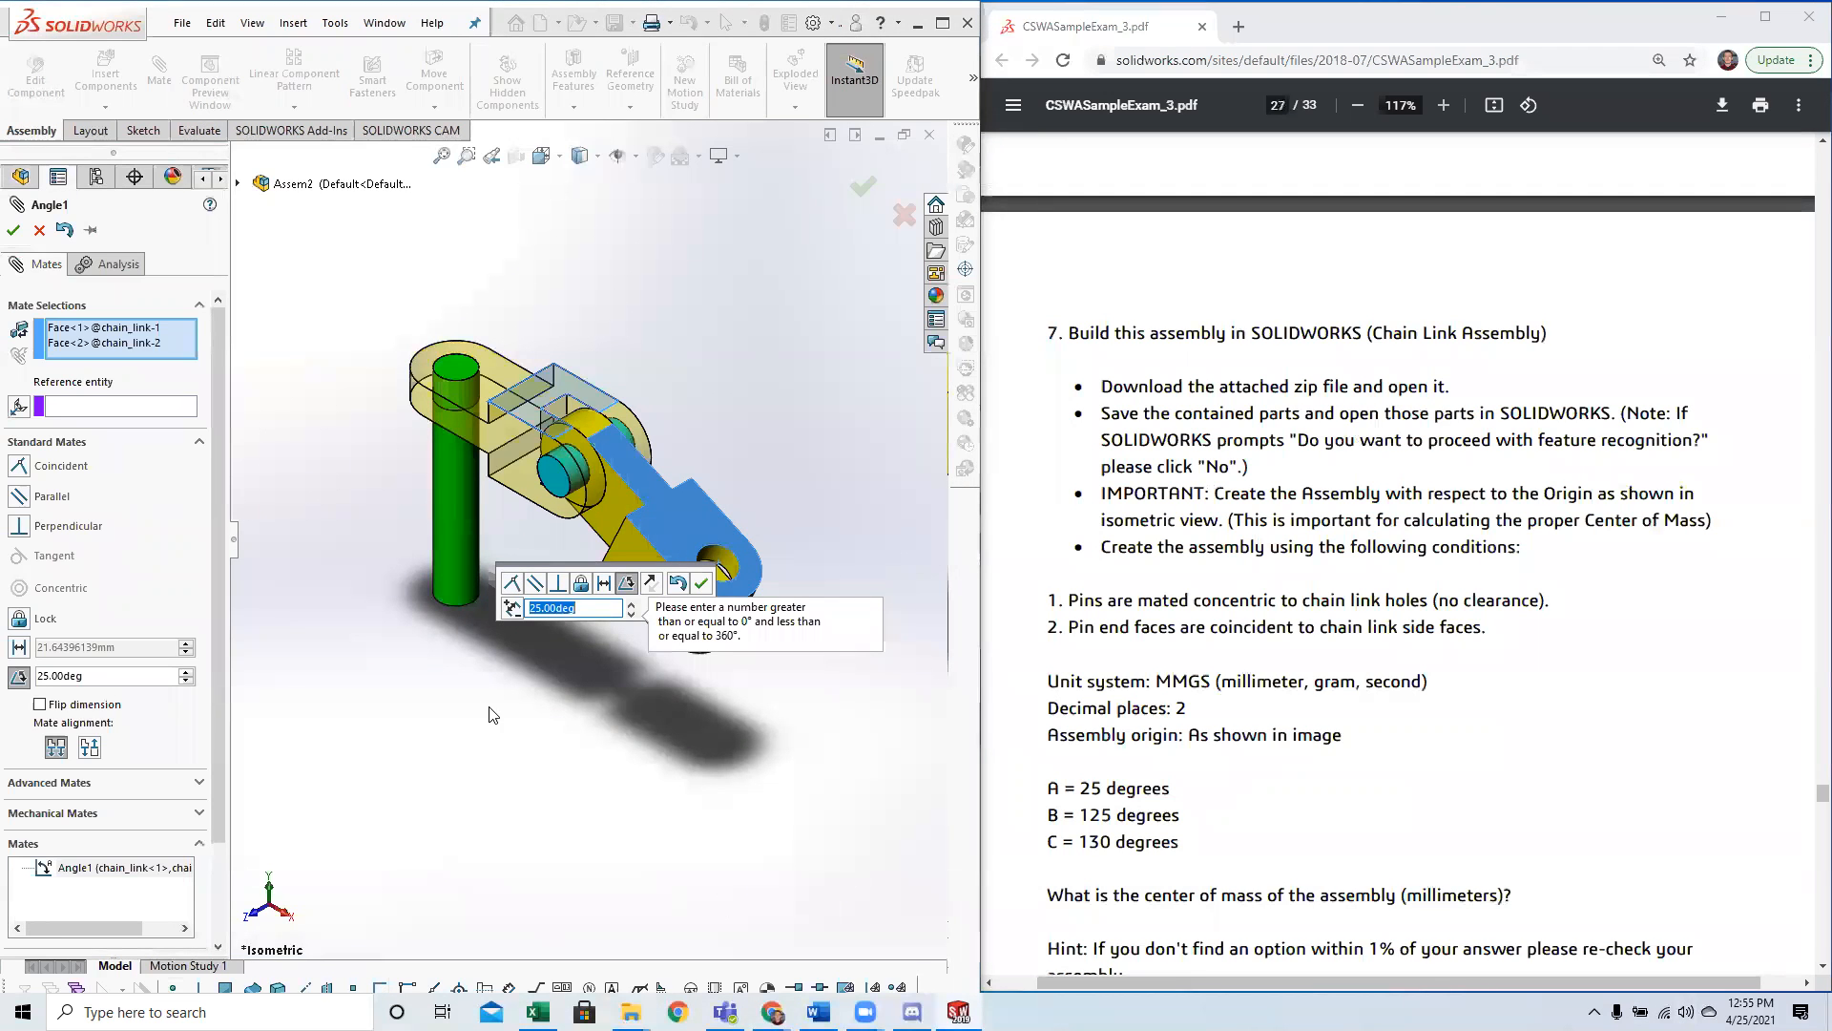
pyautogui.click(701, 584)
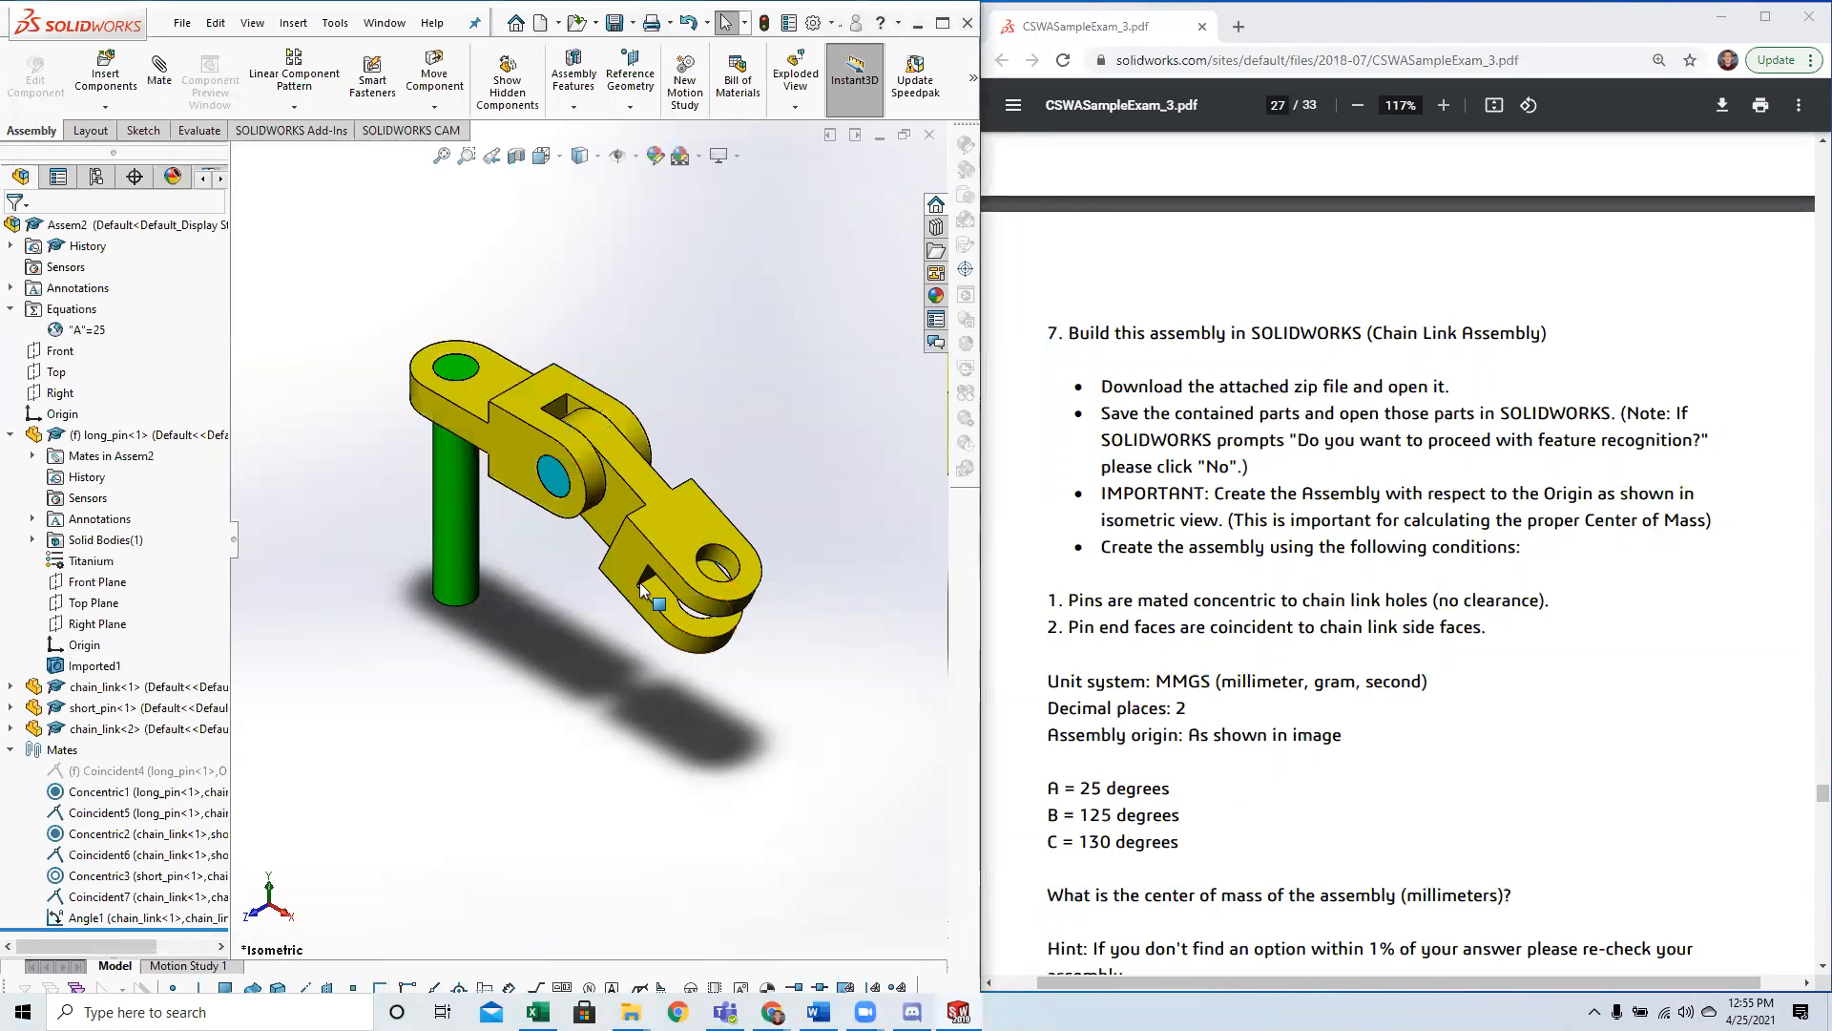
pyautogui.click(135, 923)
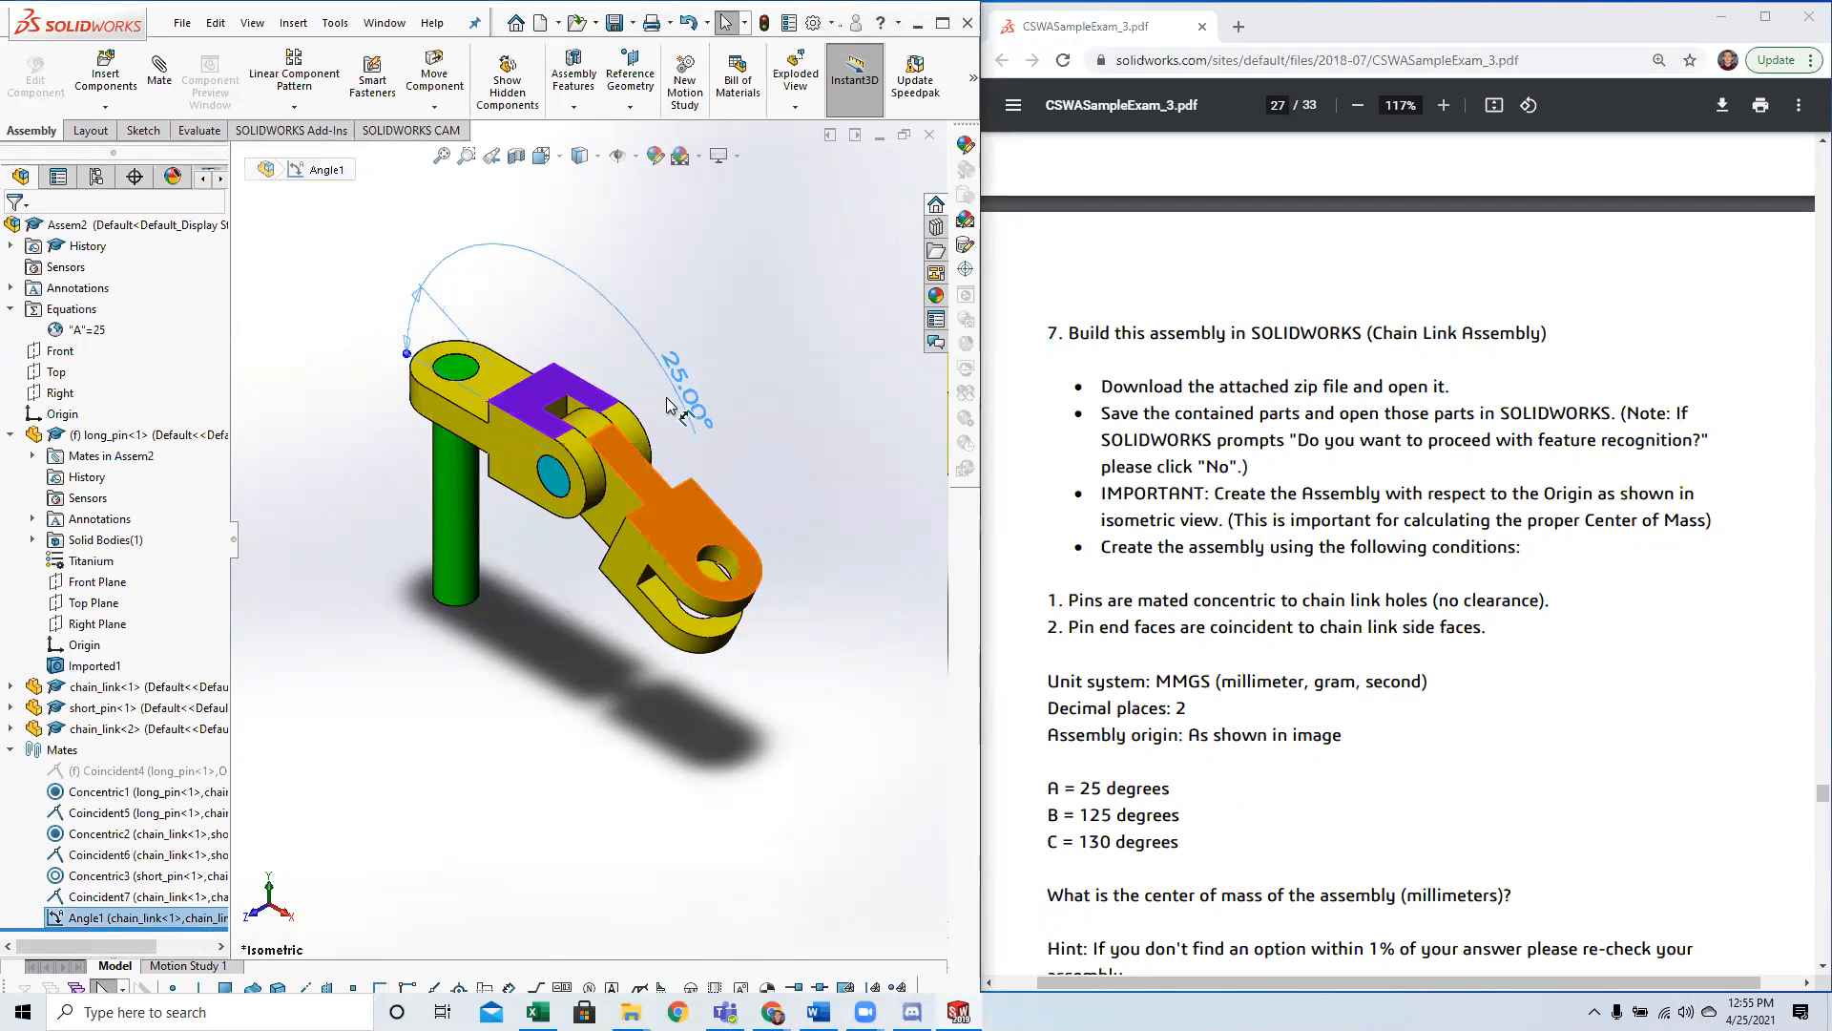
pyautogui.click(394, 307)
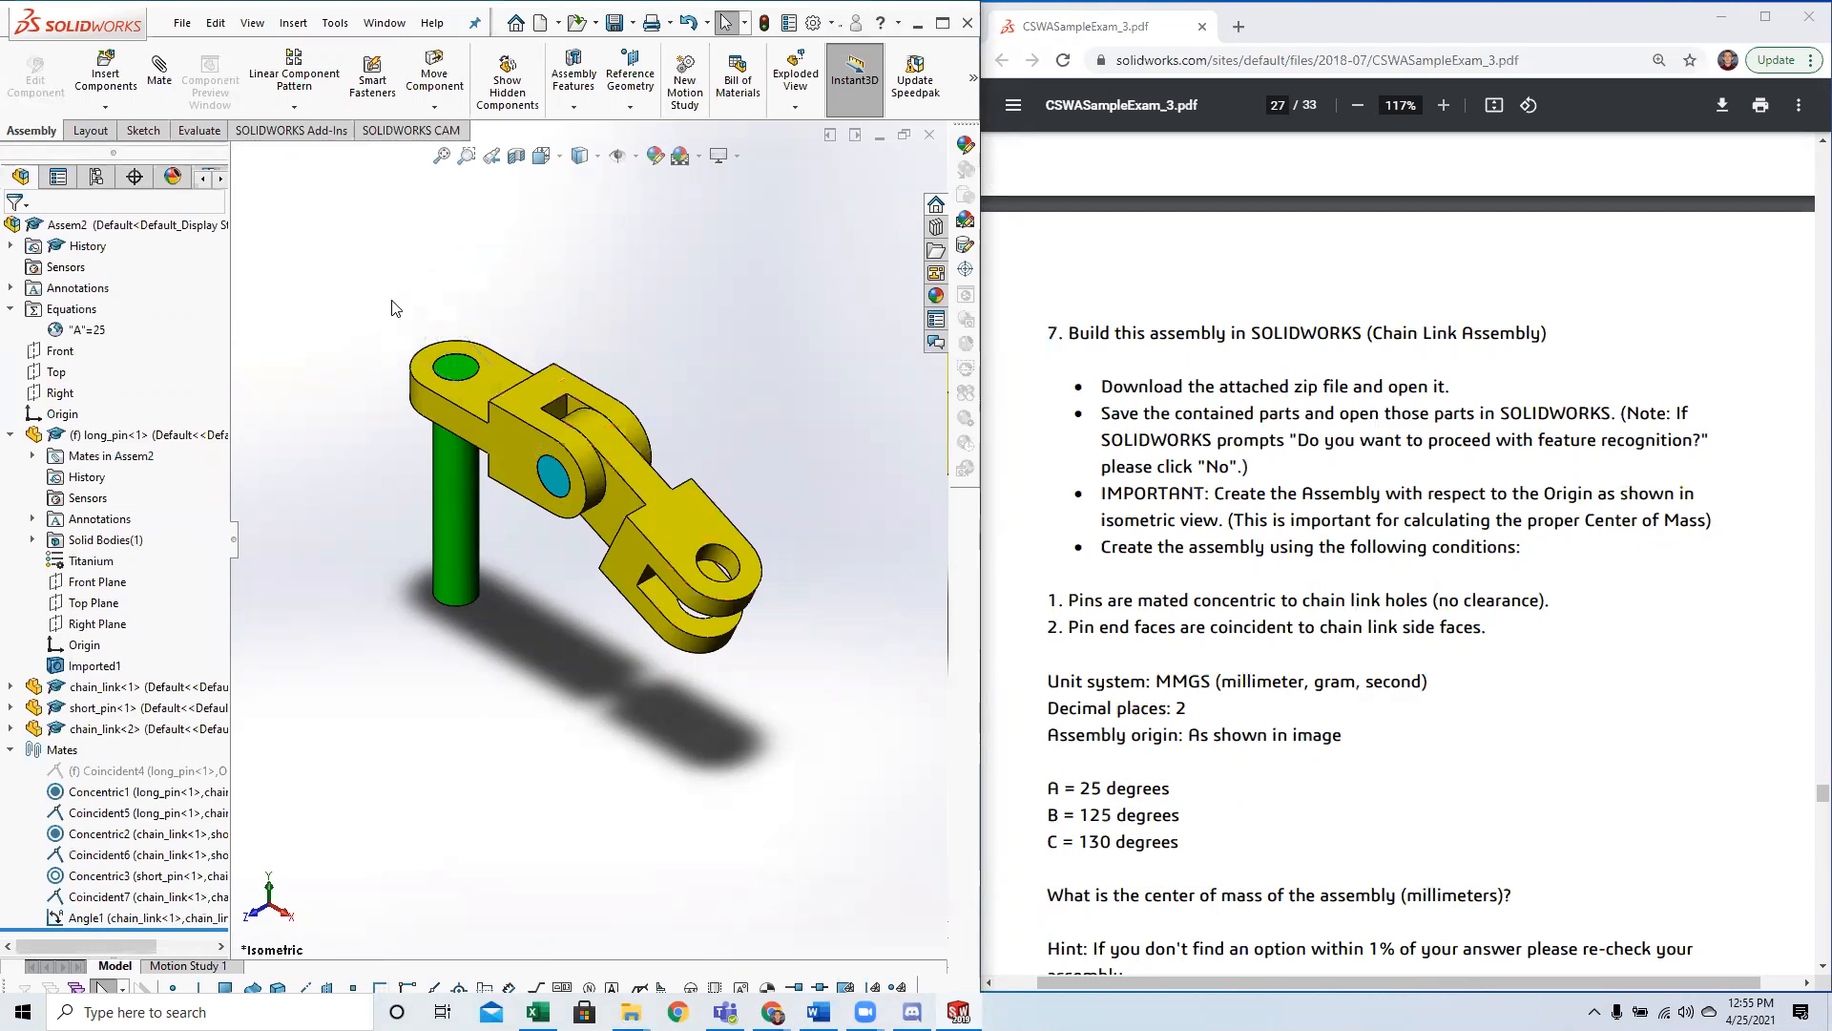
# Link the angle mate dimension between the two chain links to global variable A.
pyautogui.click(120, 918)
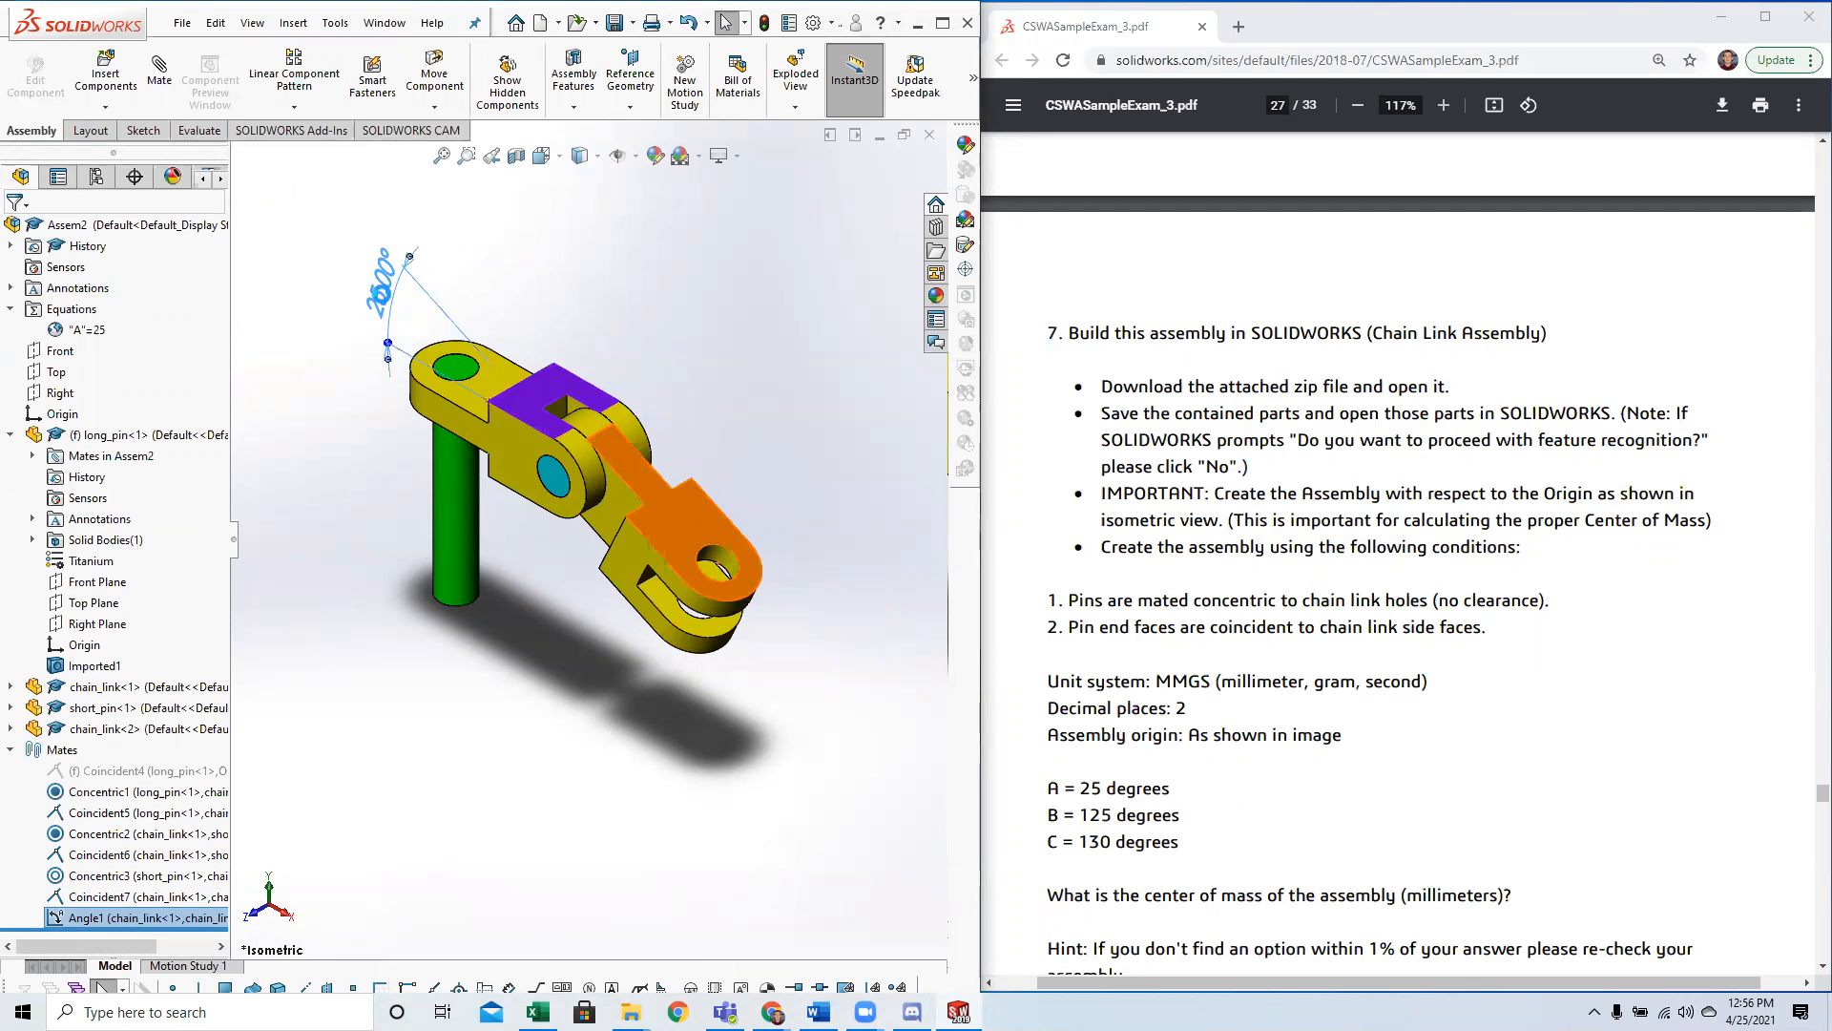
pyautogui.doubleClick(382, 297)
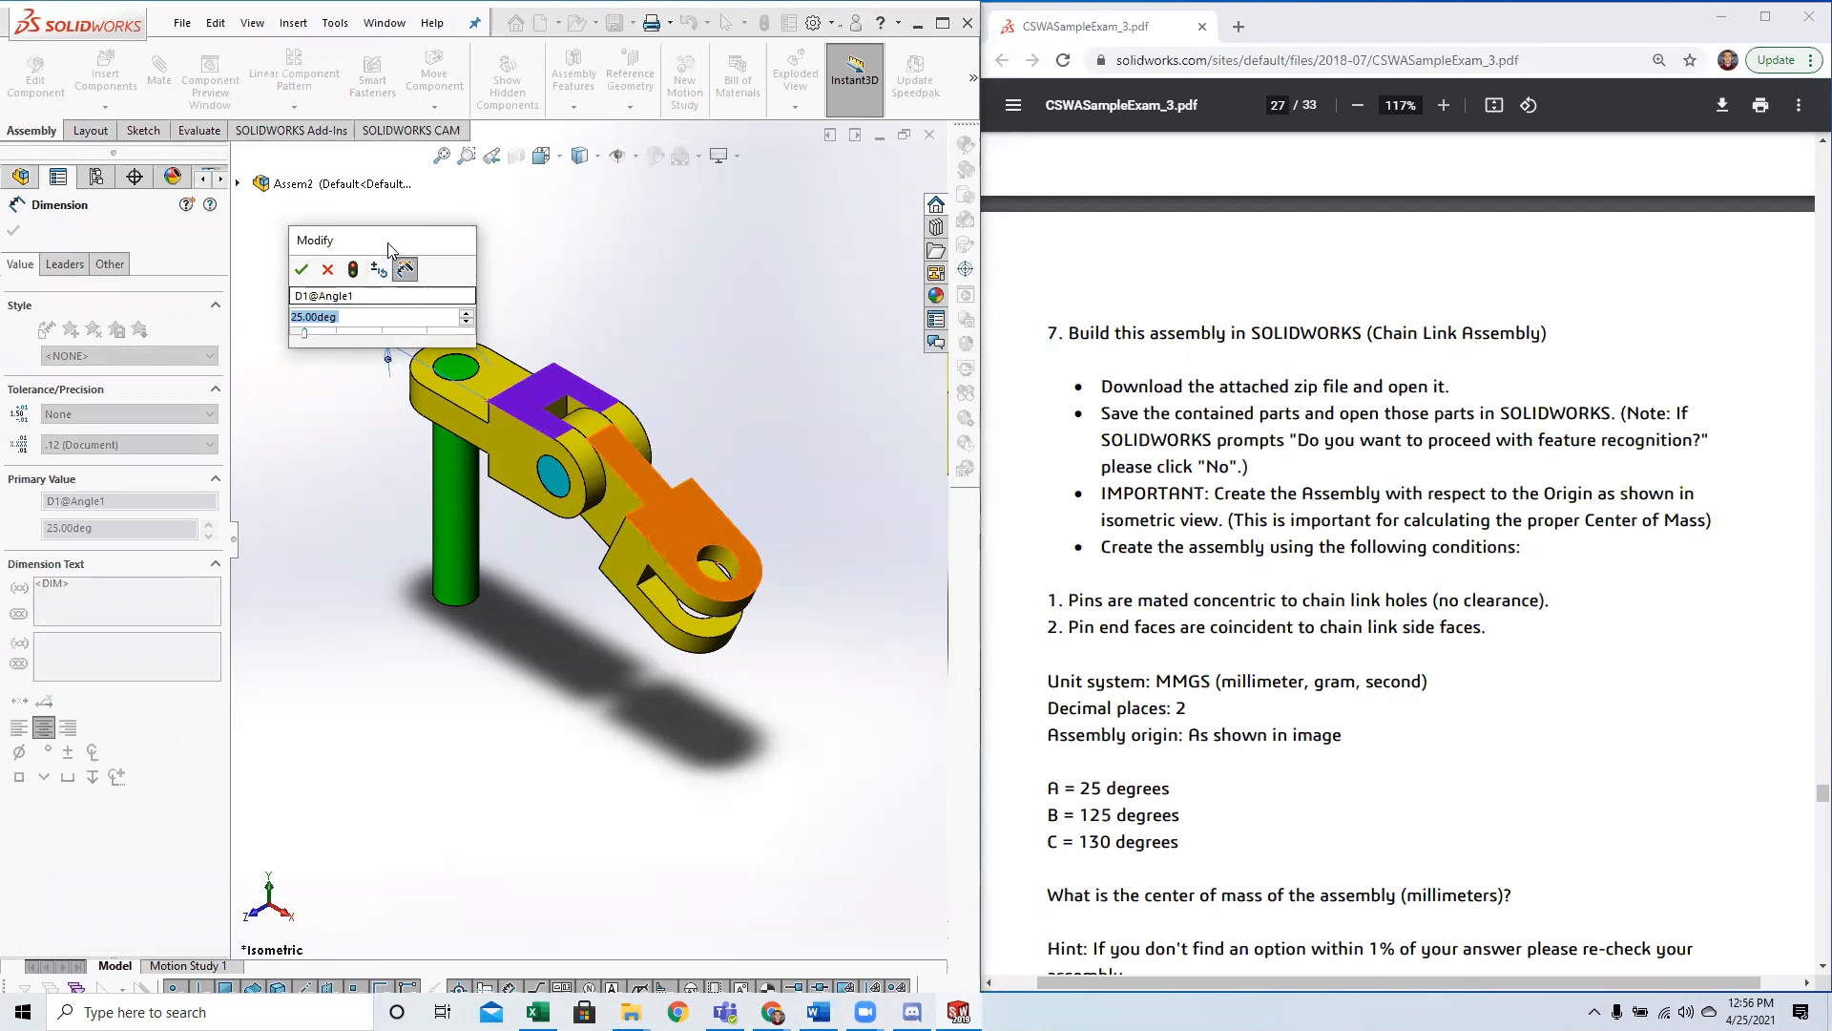
pyautogui.moveTo(417, 242); pyautogui.dragTo(815, 219)
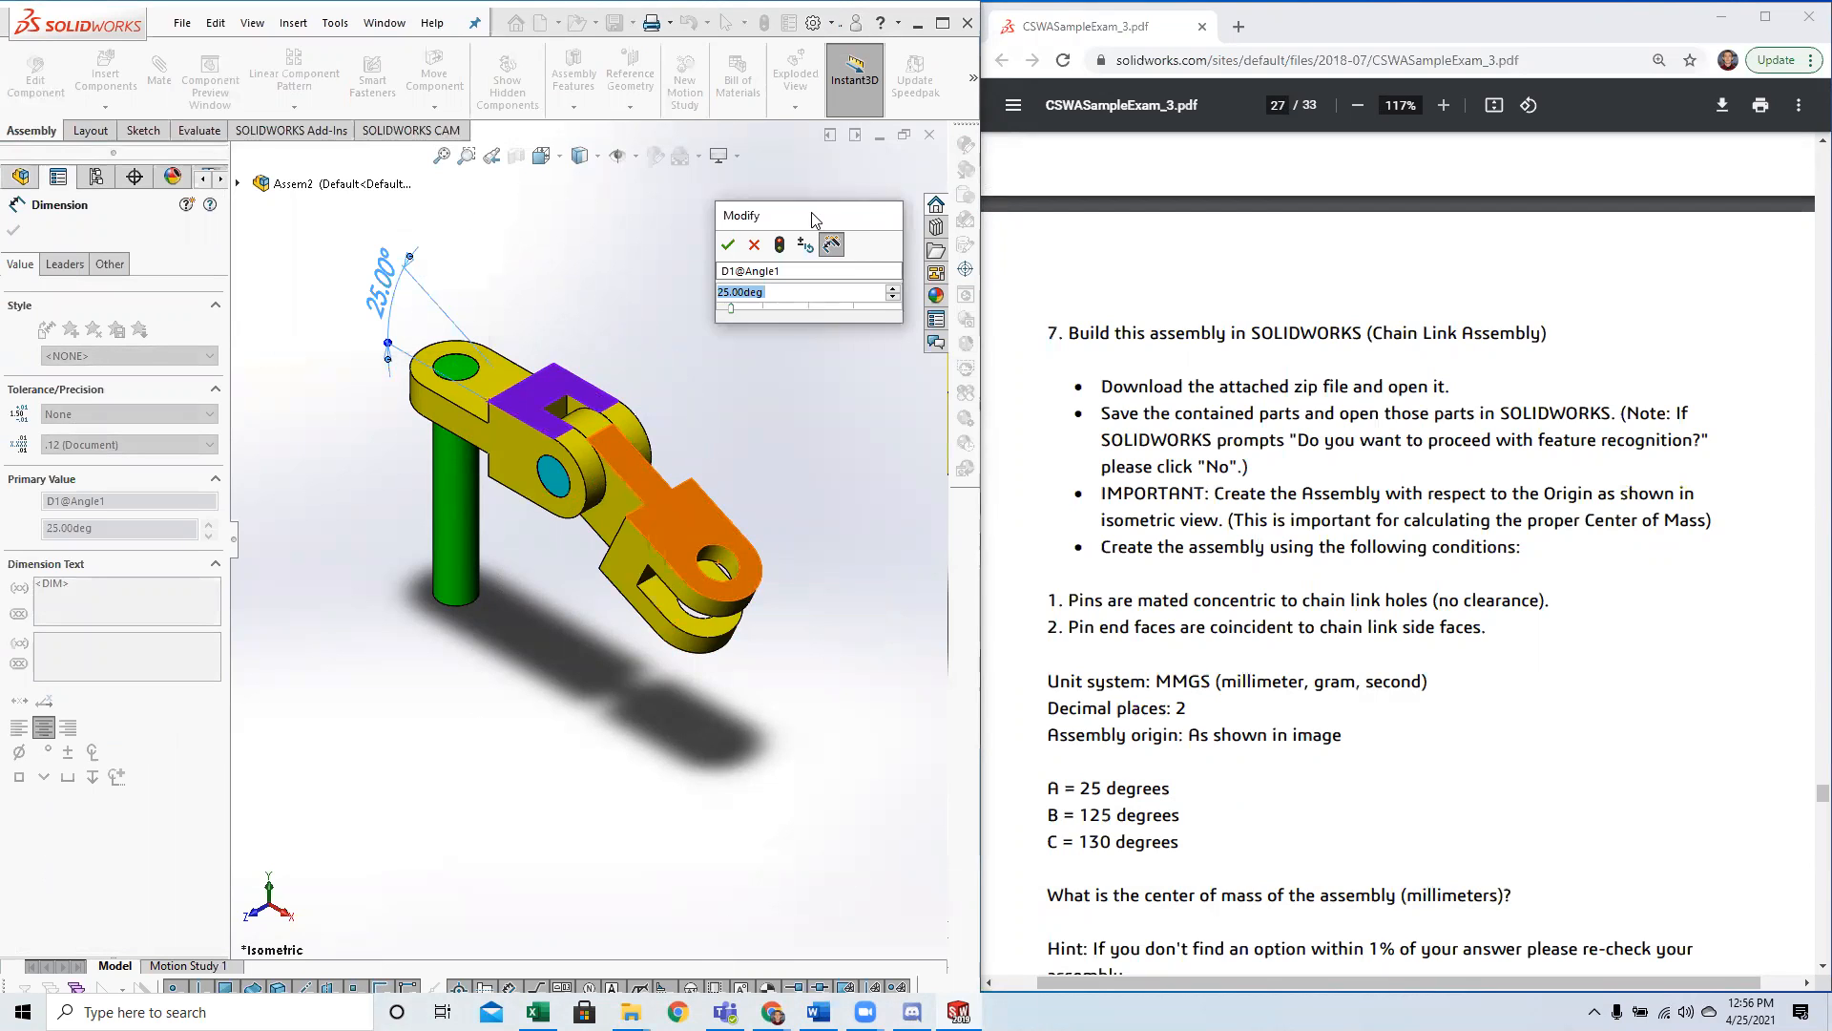
pyautogui.write('=A')
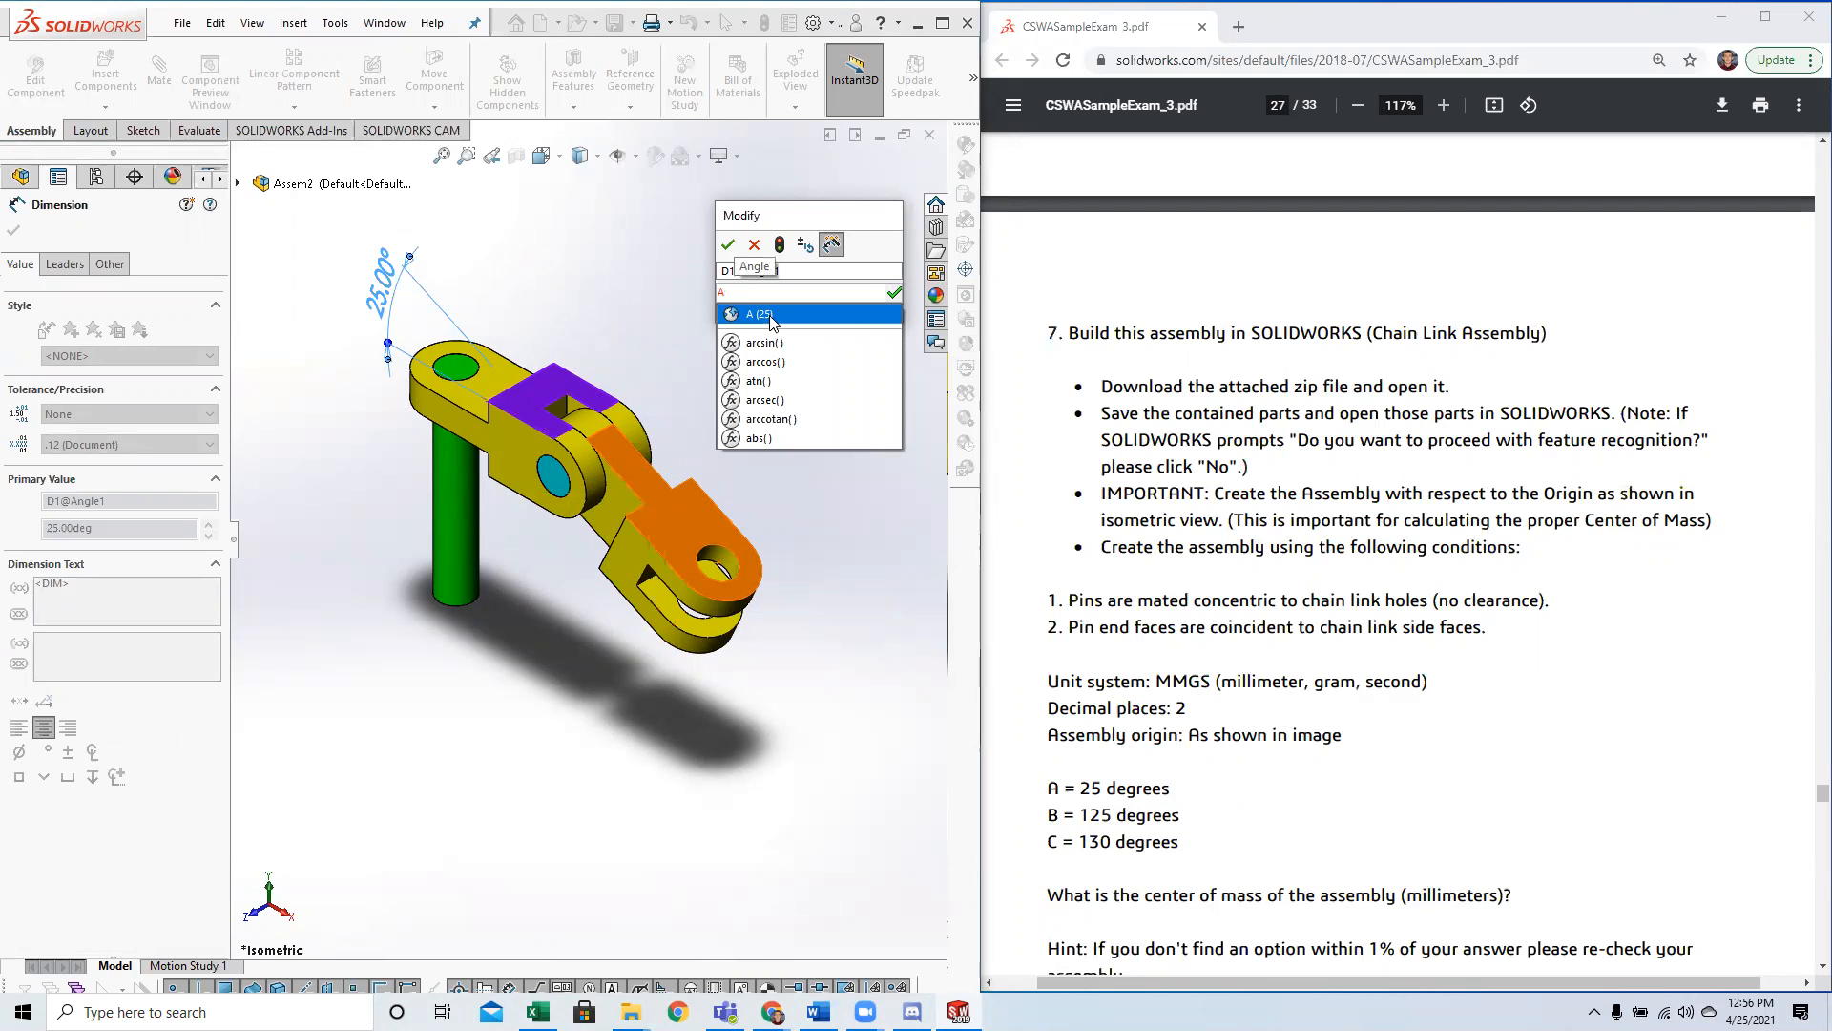
pyautogui.click(778, 316)
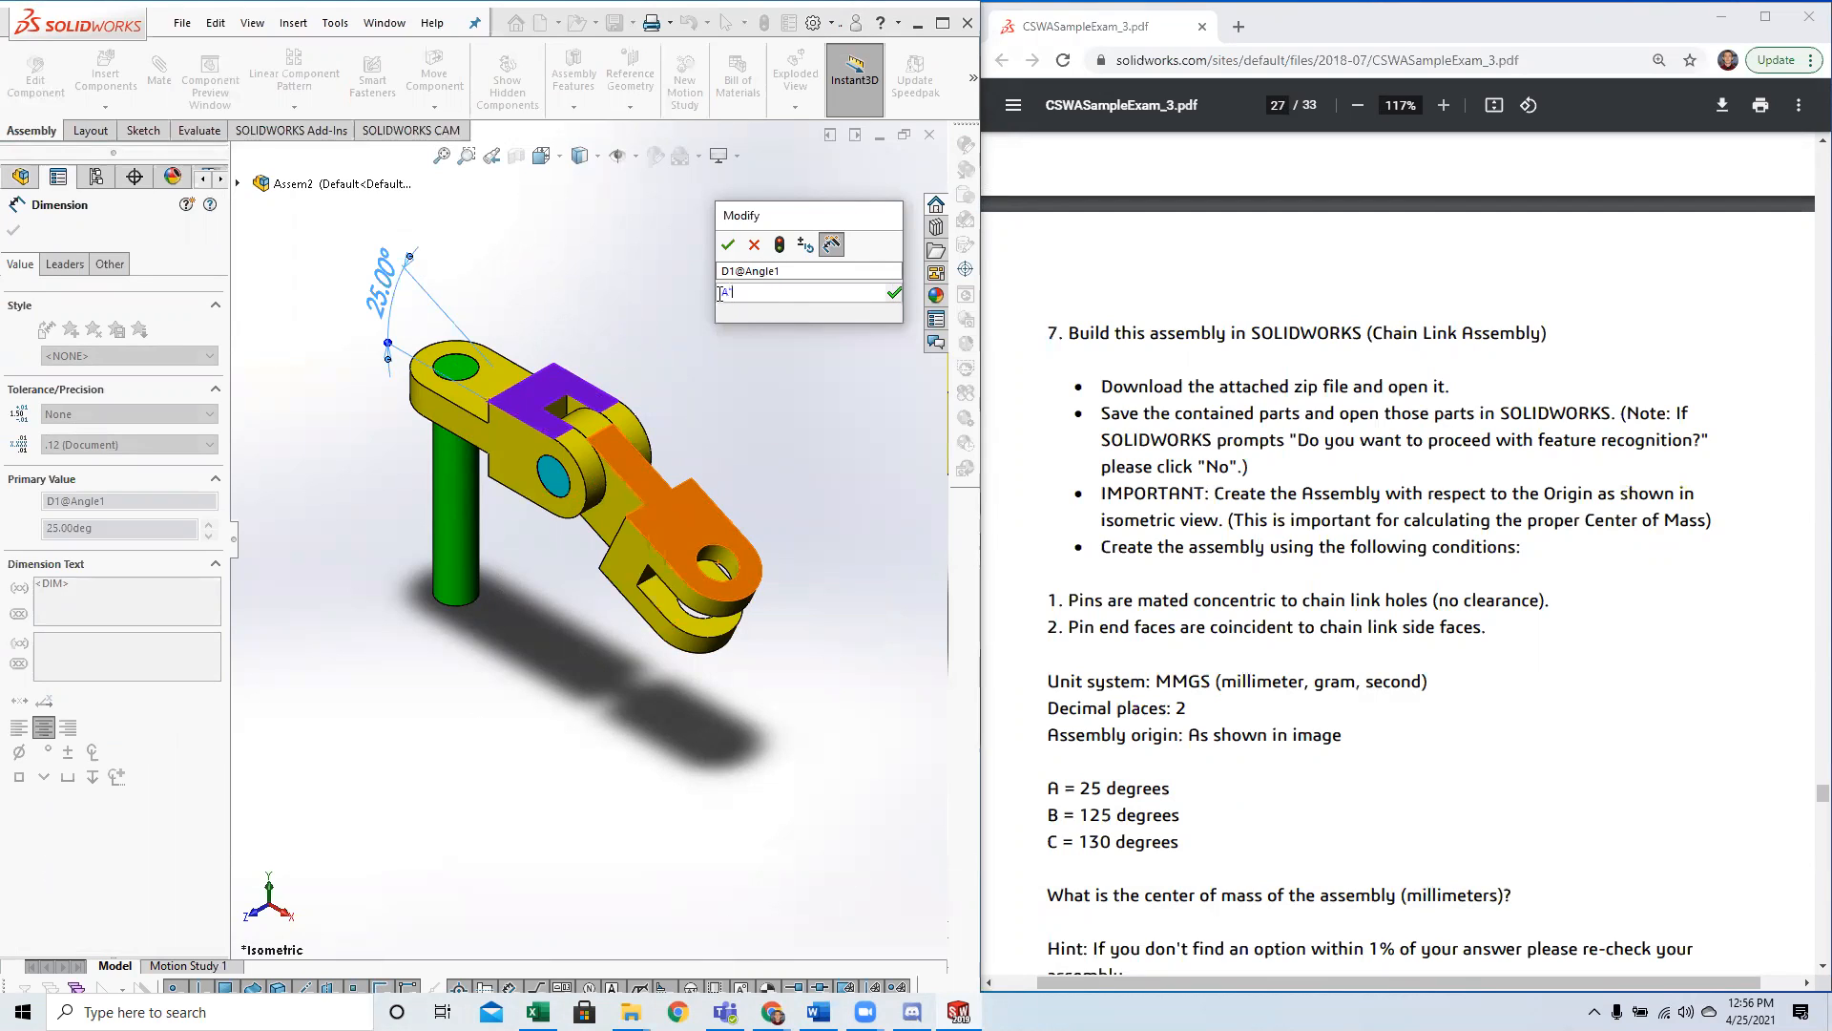
pyautogui.click(788, 300)
pyautogui.click(729, 298)
pyautogui.click(785, 299)
pyautogui.click(899, 292)
pyautogui.click(728, 244)
pyautogui.click(380, 357)
pyautogui.click(105, 918)
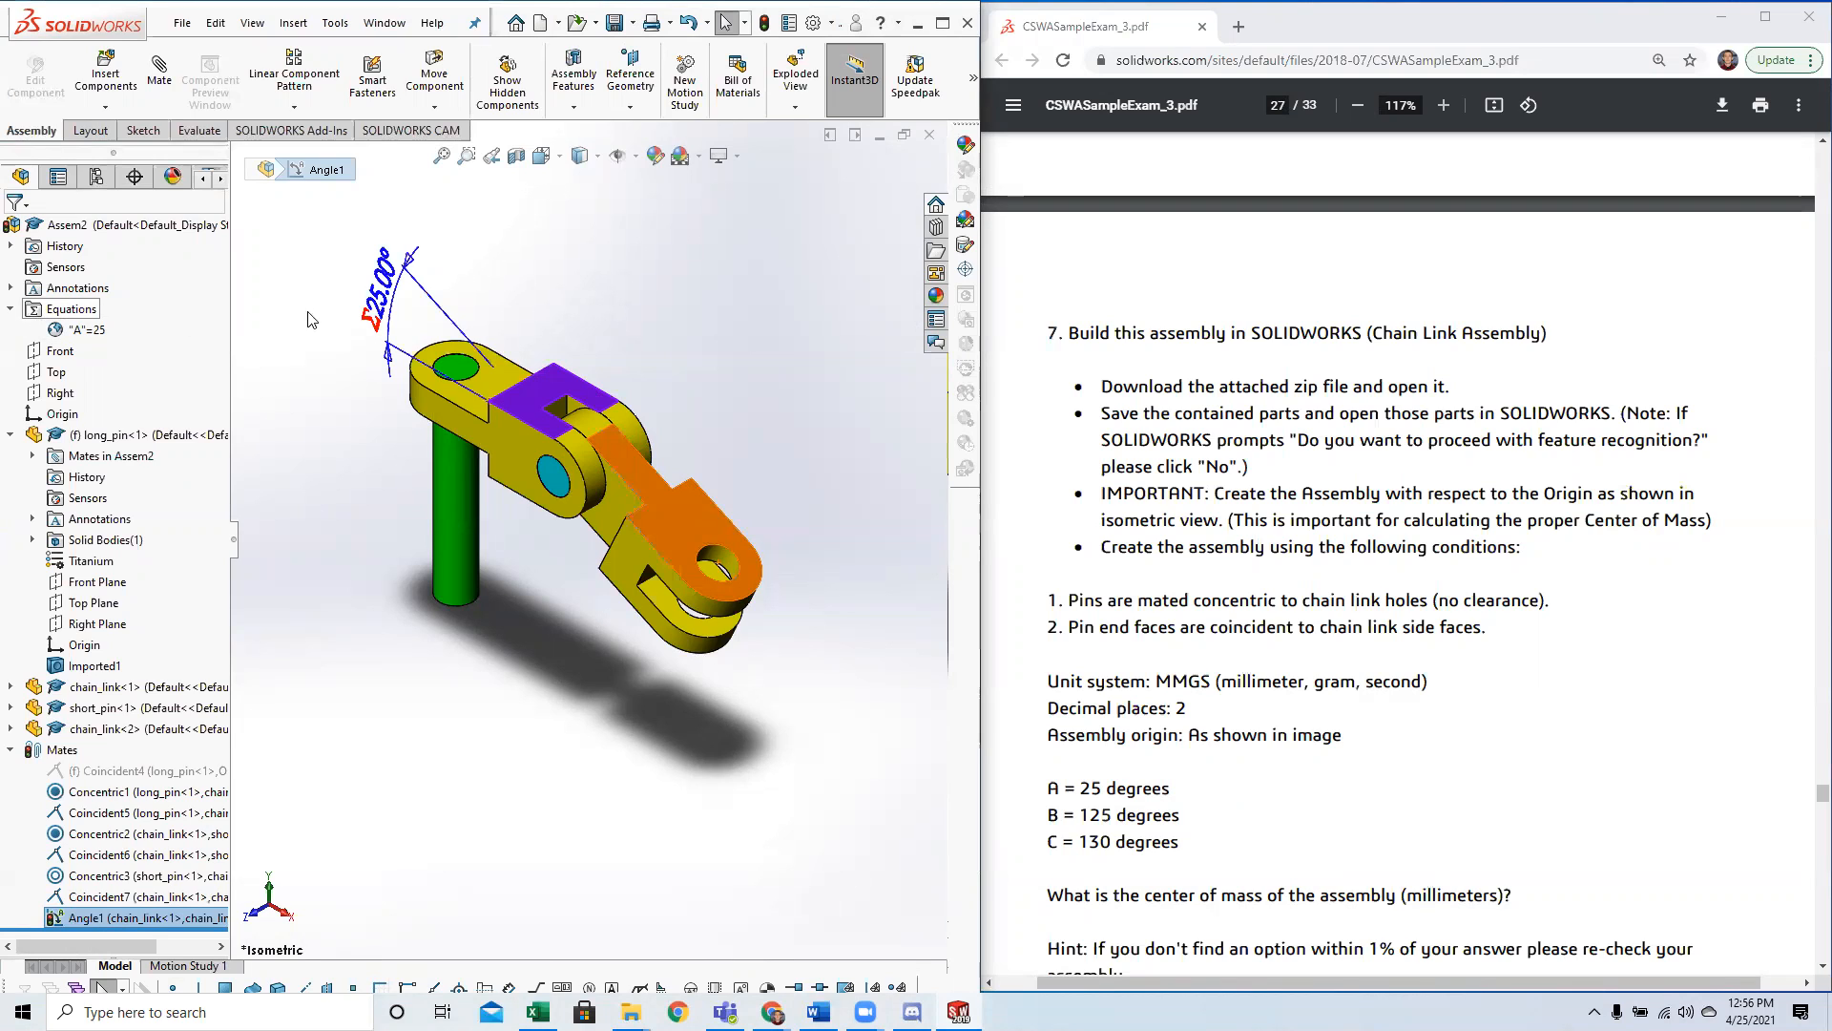
pyautogui.click(594, 274)
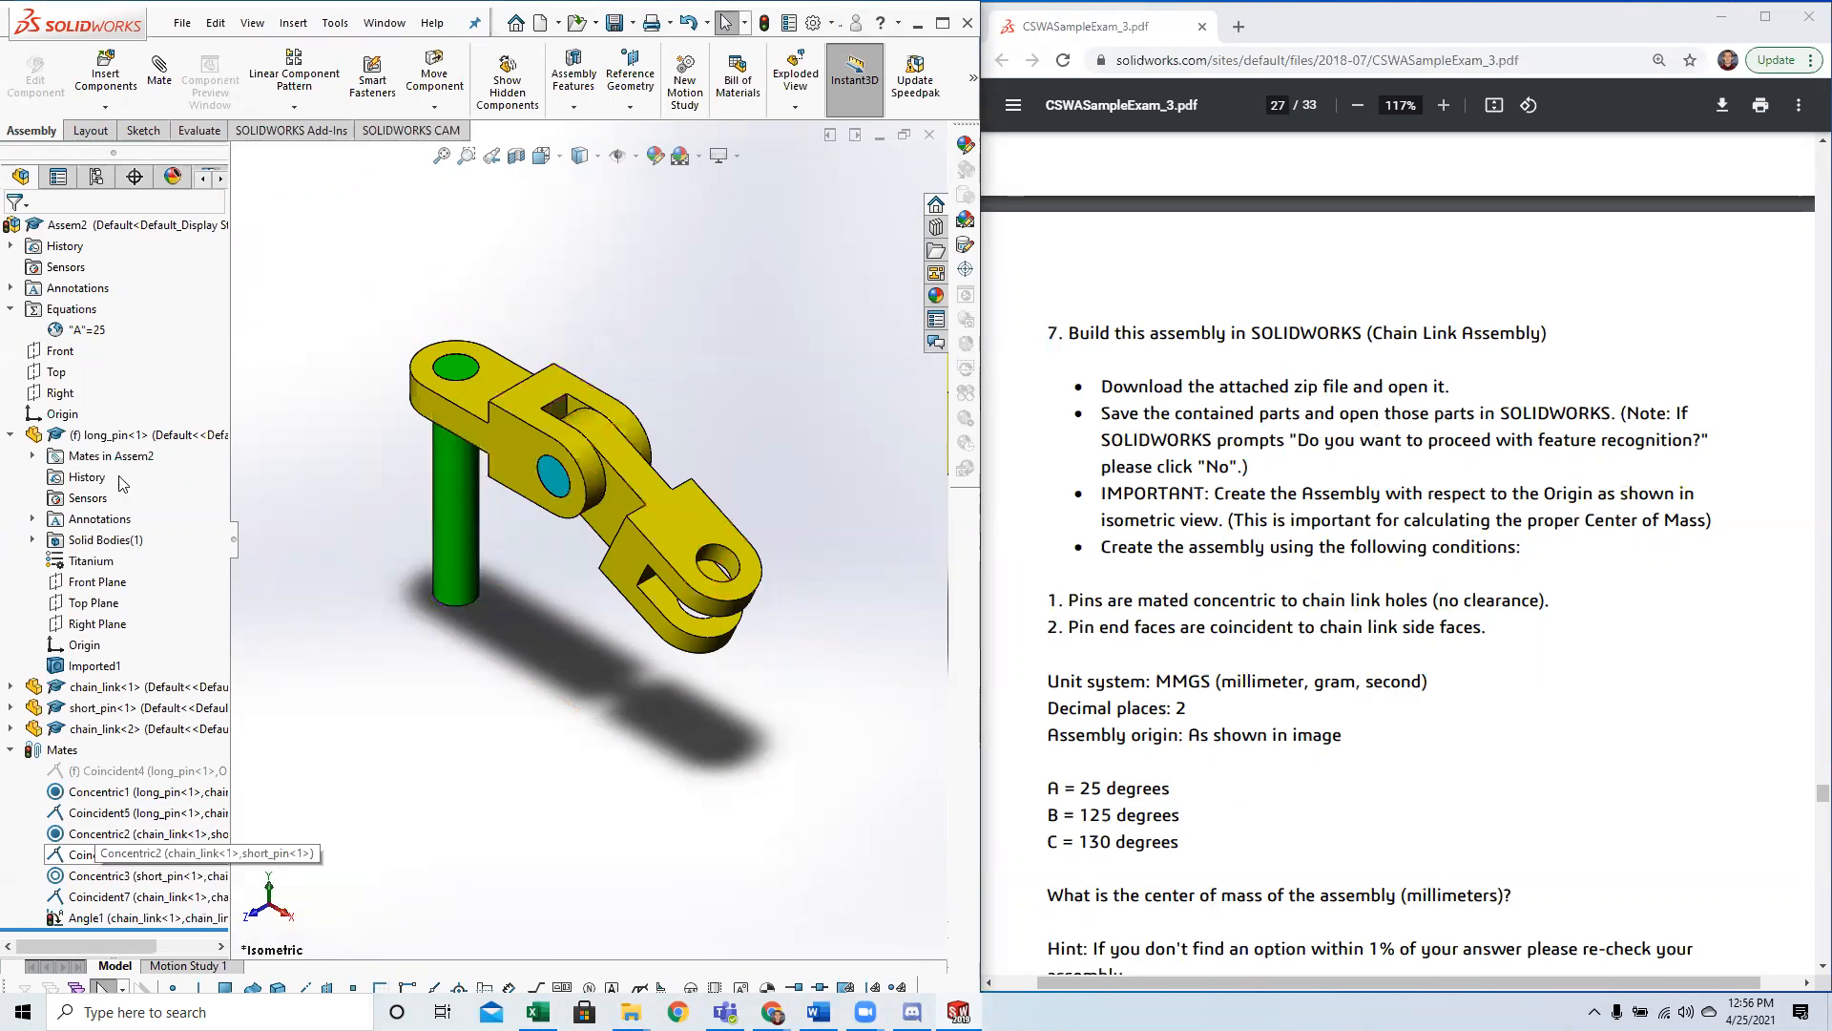
# Look up angle B in the Question 7 conditions and add global variable B with the value 125.
pyautogui.click(102, 332)
pyautogui.click(306, 291)
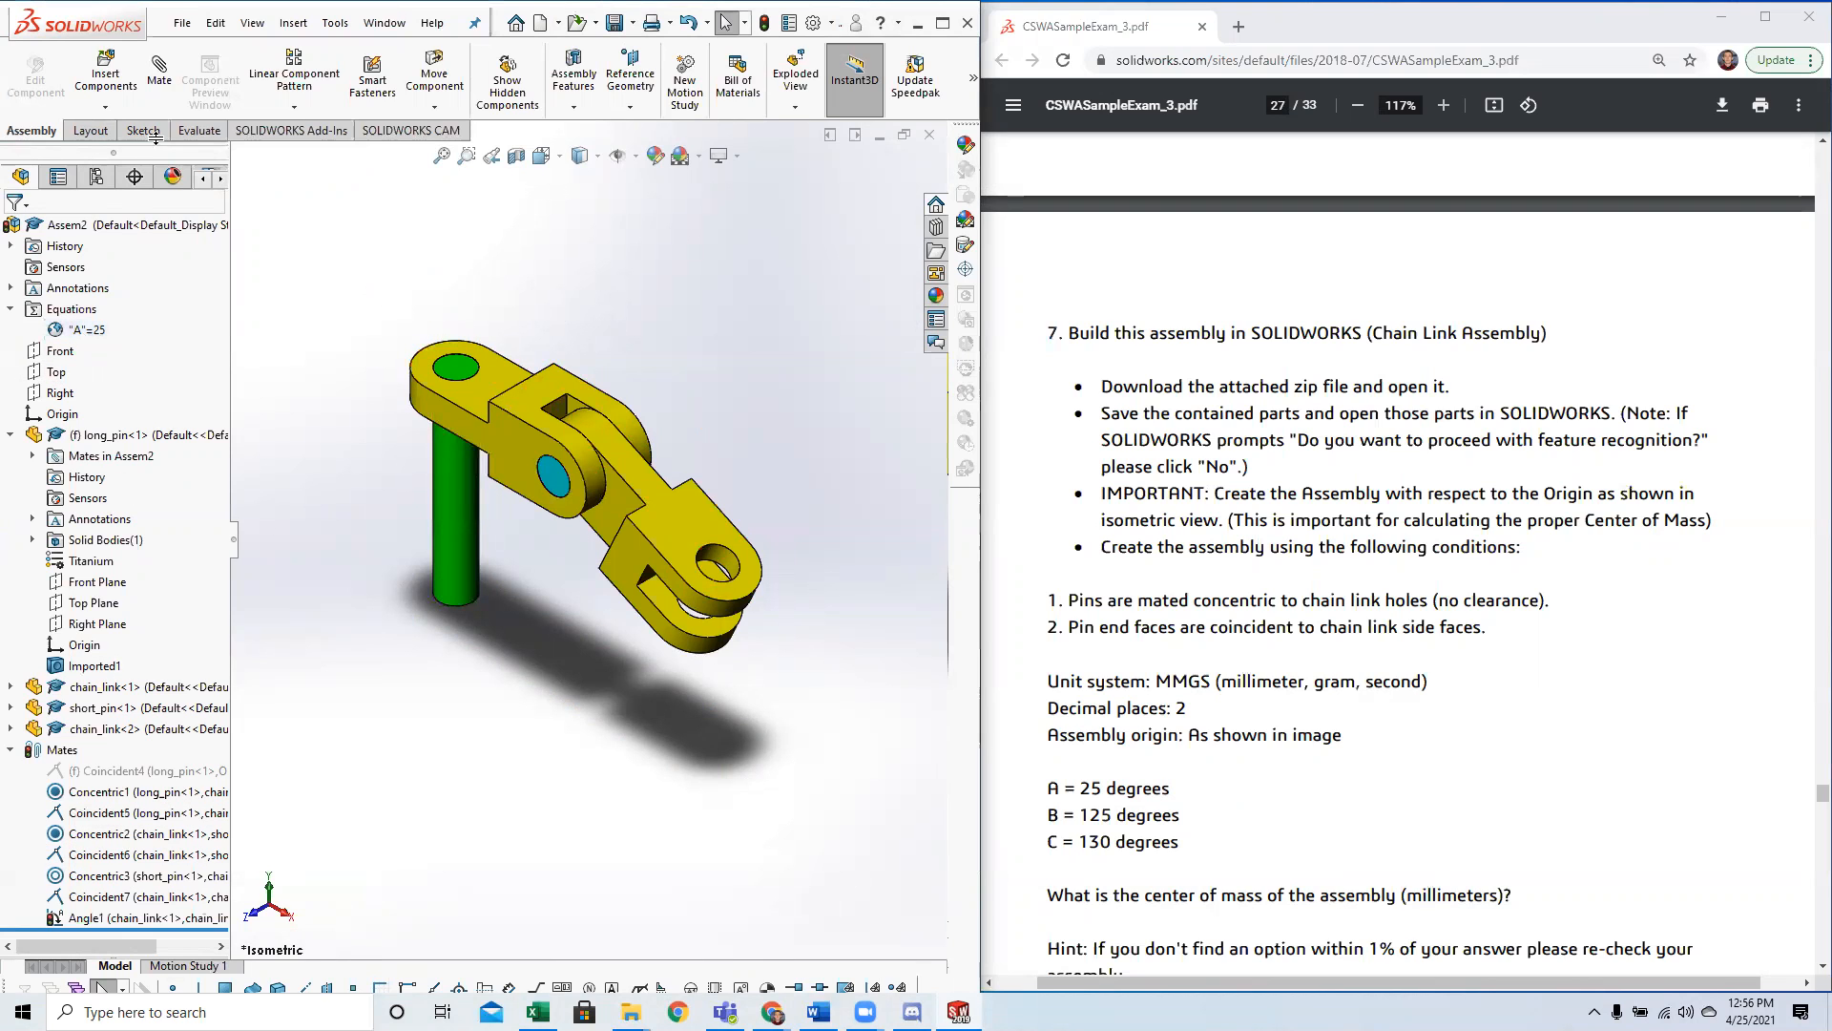
pyautogui.scroll(-5, 1313, 666)
pyautogui.scroll(5, 1313, 667)
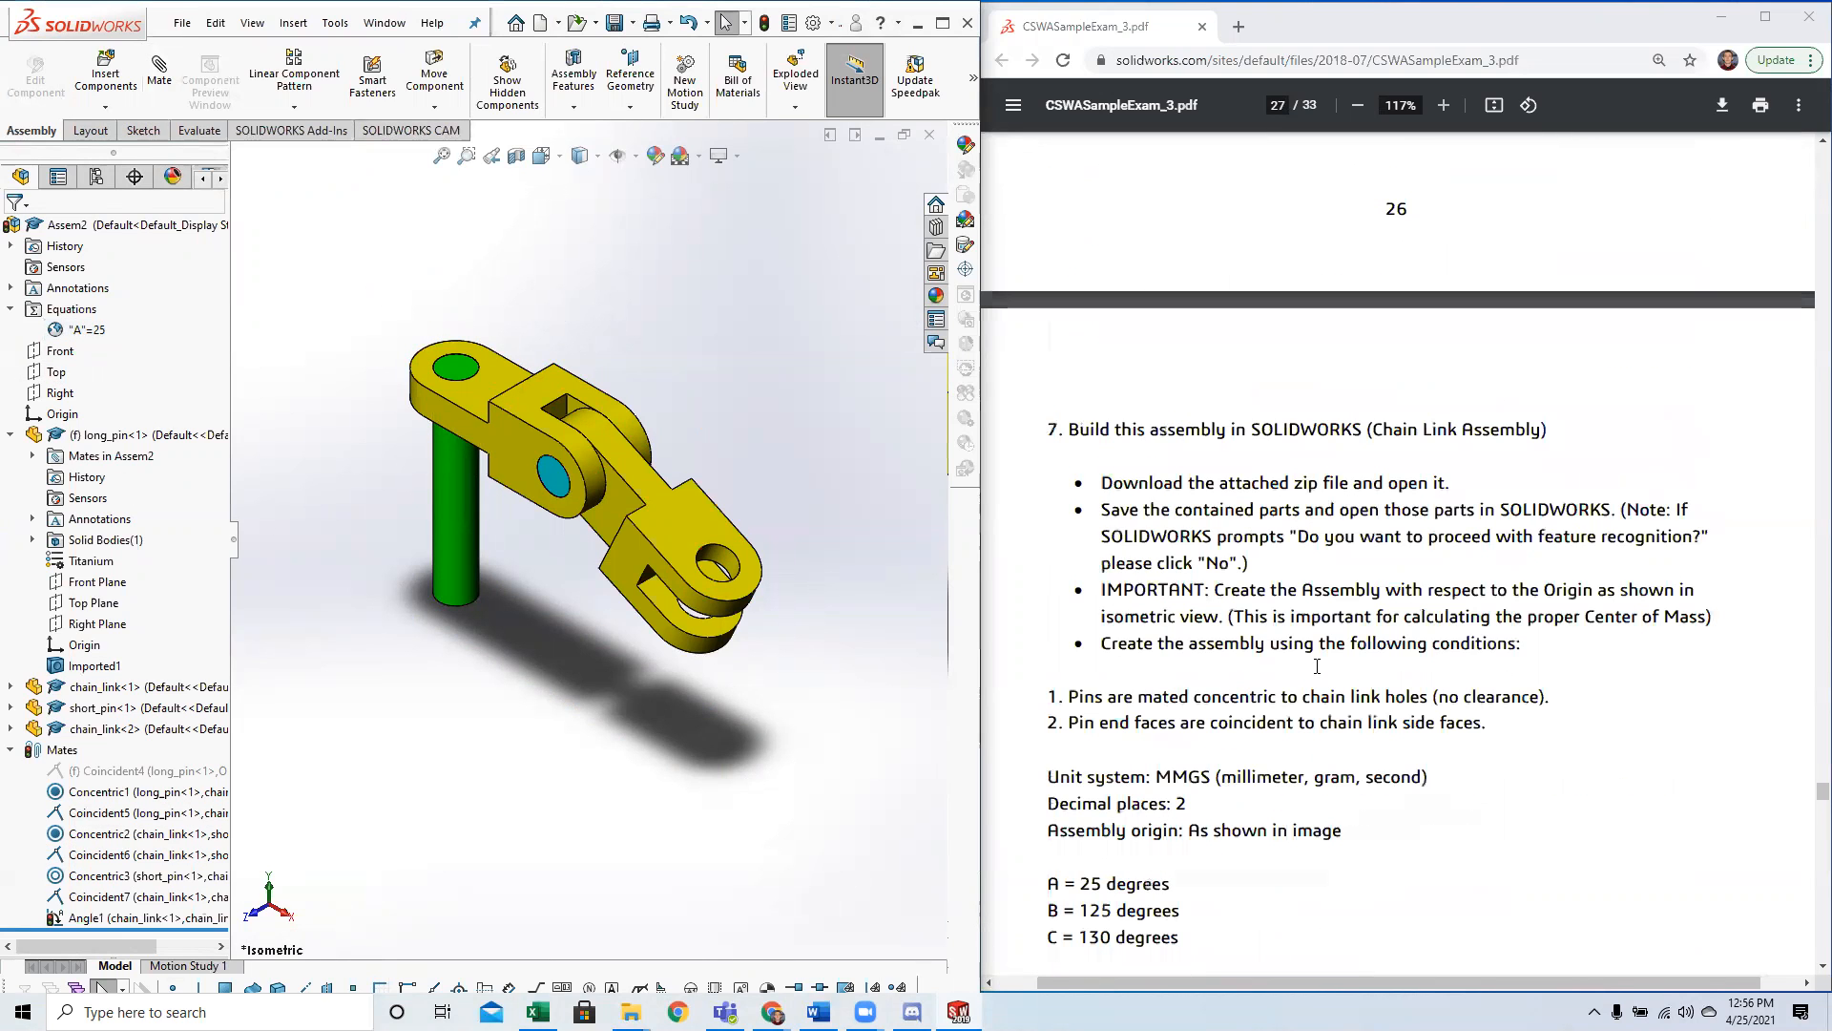
pyautogui.scroll(-2, 1374, 590)
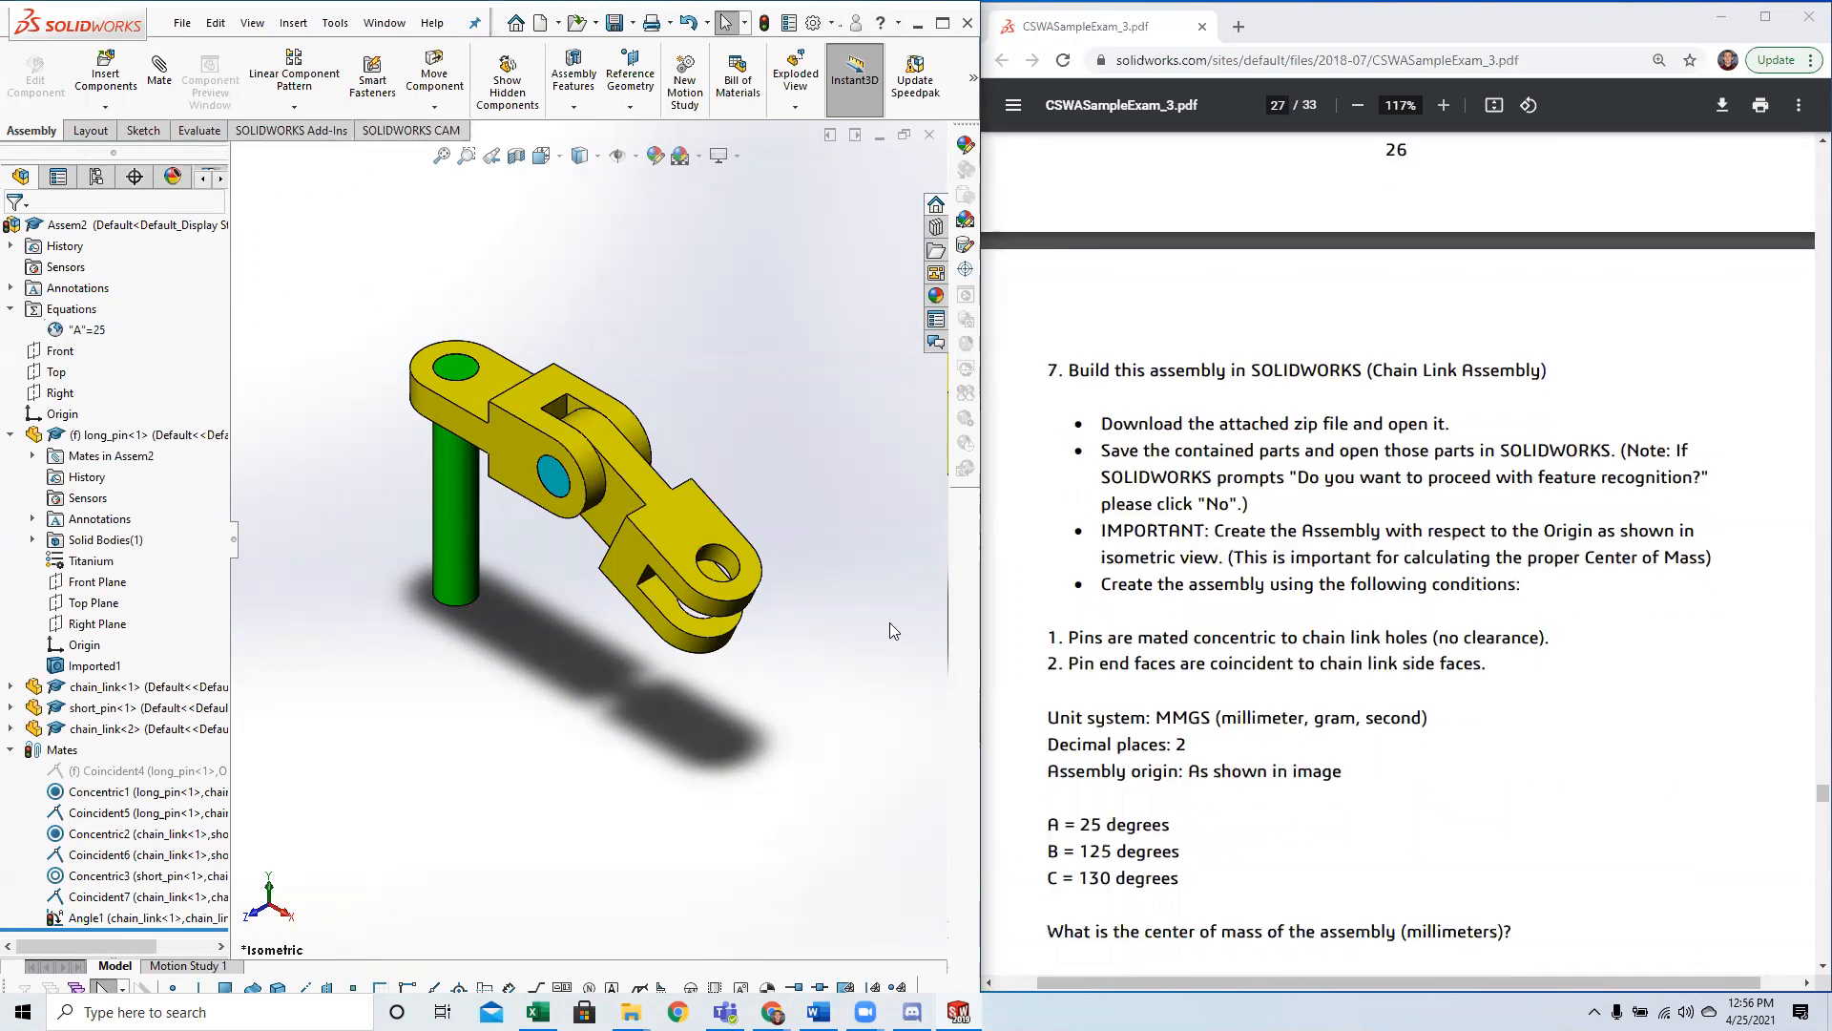
pyautogui.rightClick(84, 311)
pyautogui.click(153, 326)
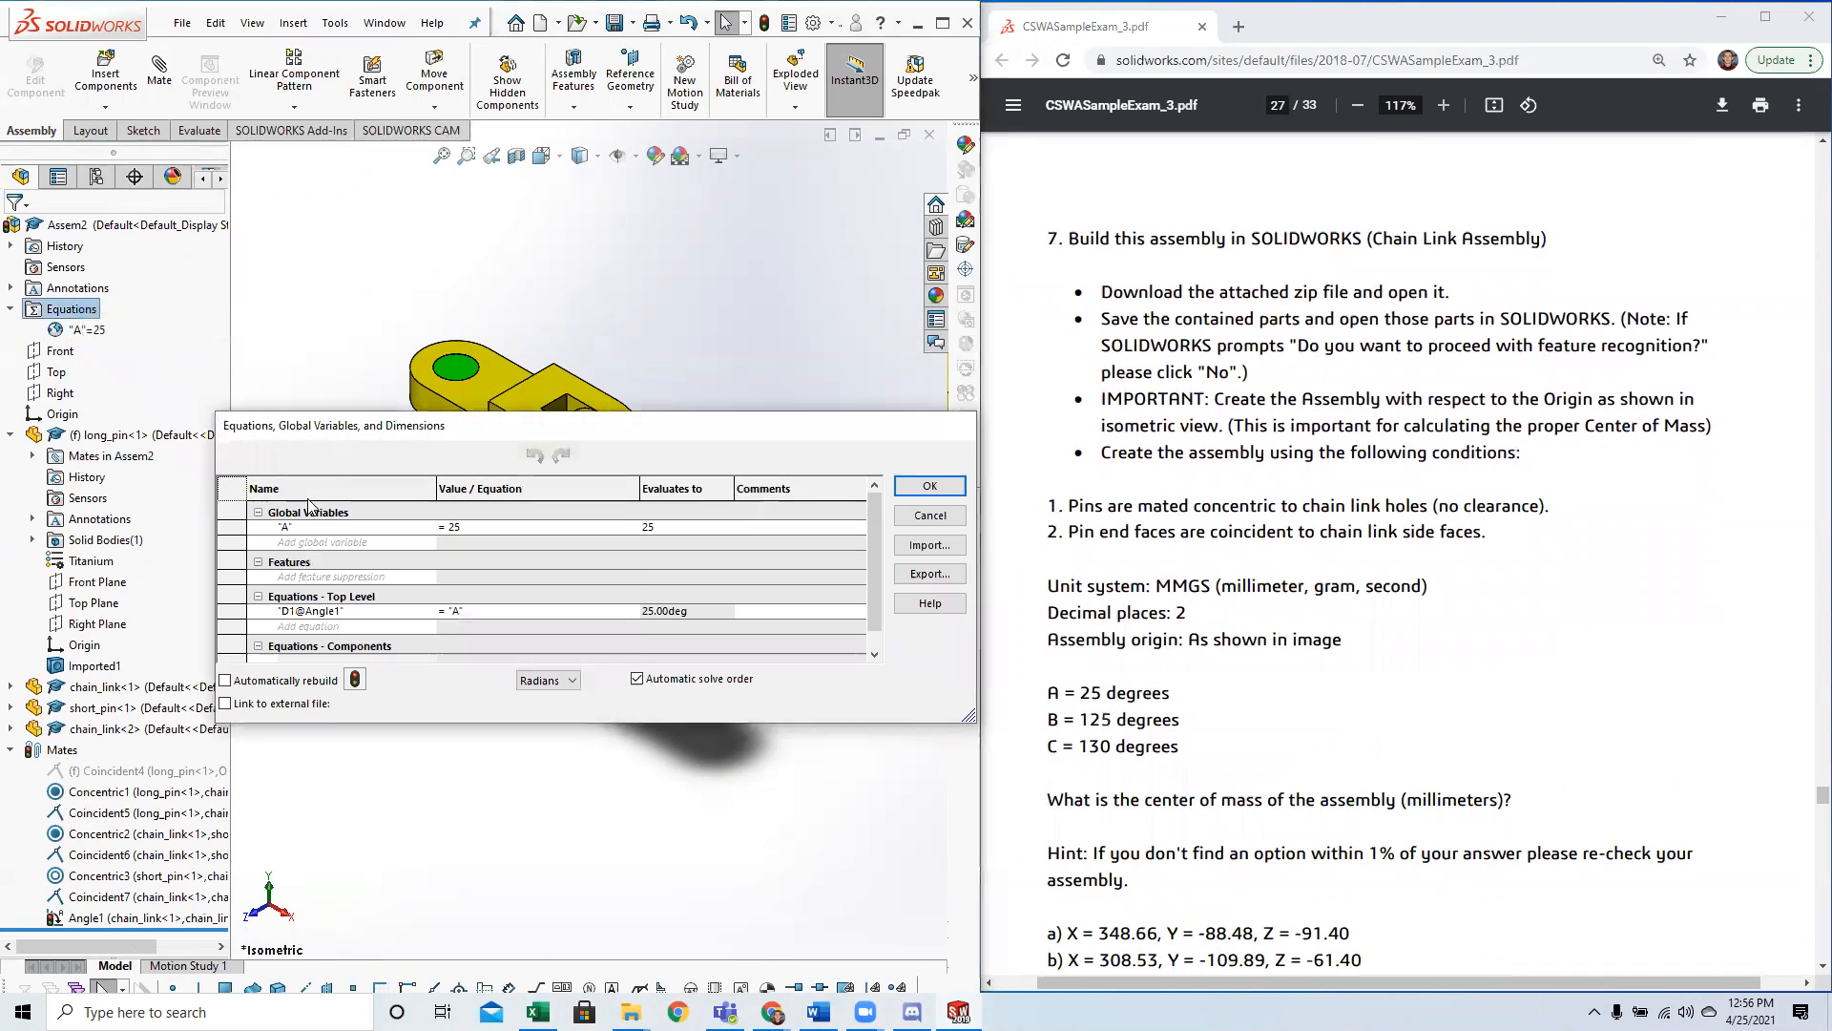
pyautogui.write('125')
pyautogui.press('Tab')
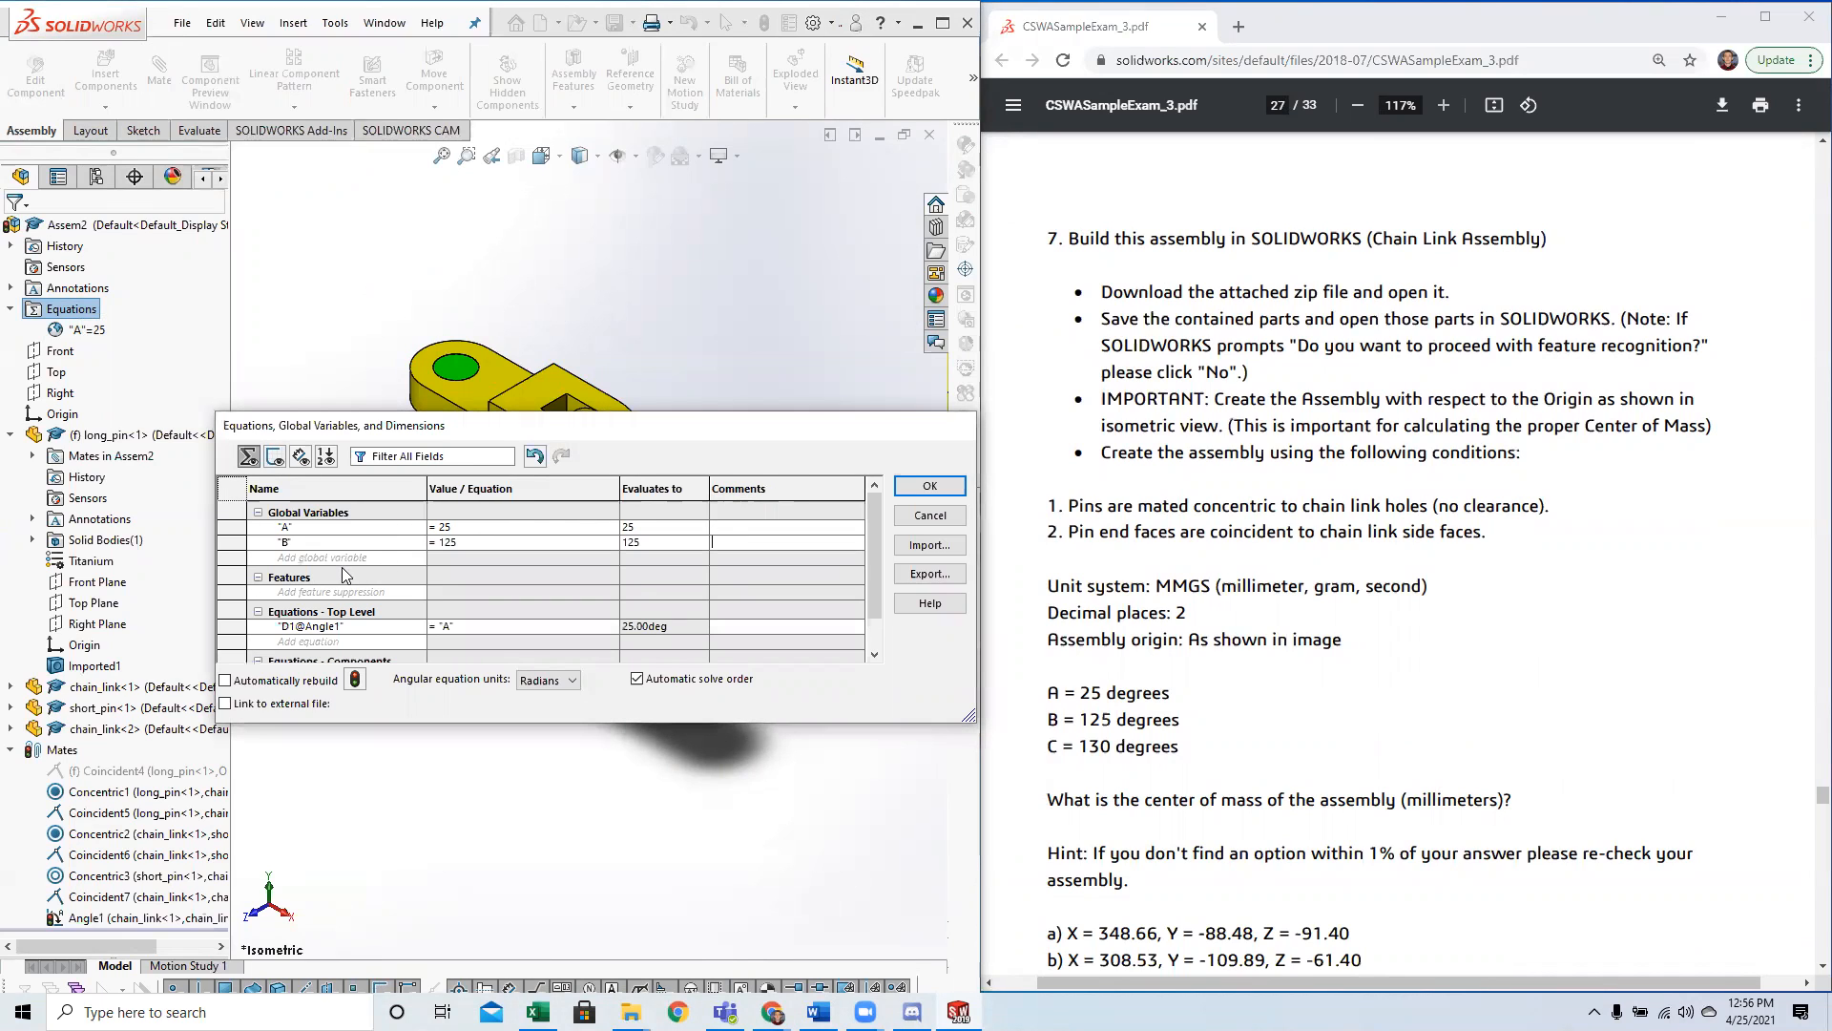
# Add global variable C with the value 130 and close the equations manager.
pyautogui.press('Tab')
pyautogui.write('1390')
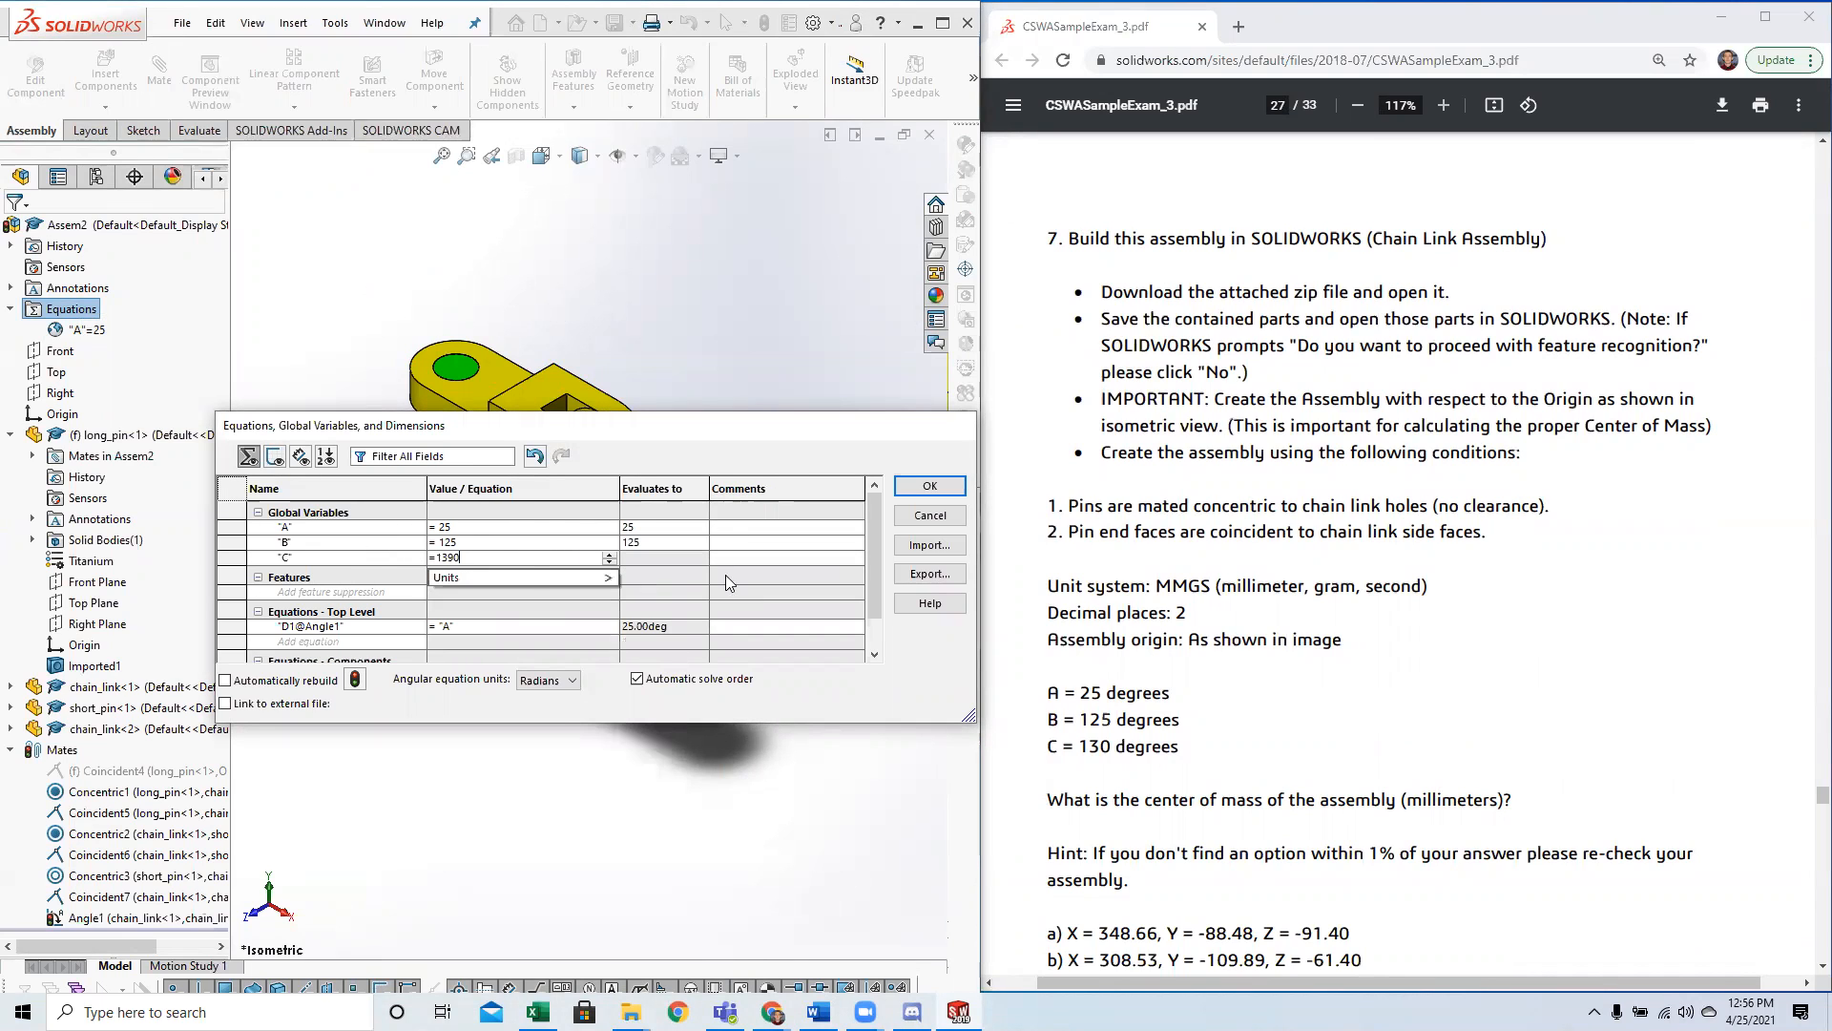
pyautogui.press('BackSpace')
pyautogui.press('BackSpace')
pyautogui.write('0')
pyautogui.click(921, 485)
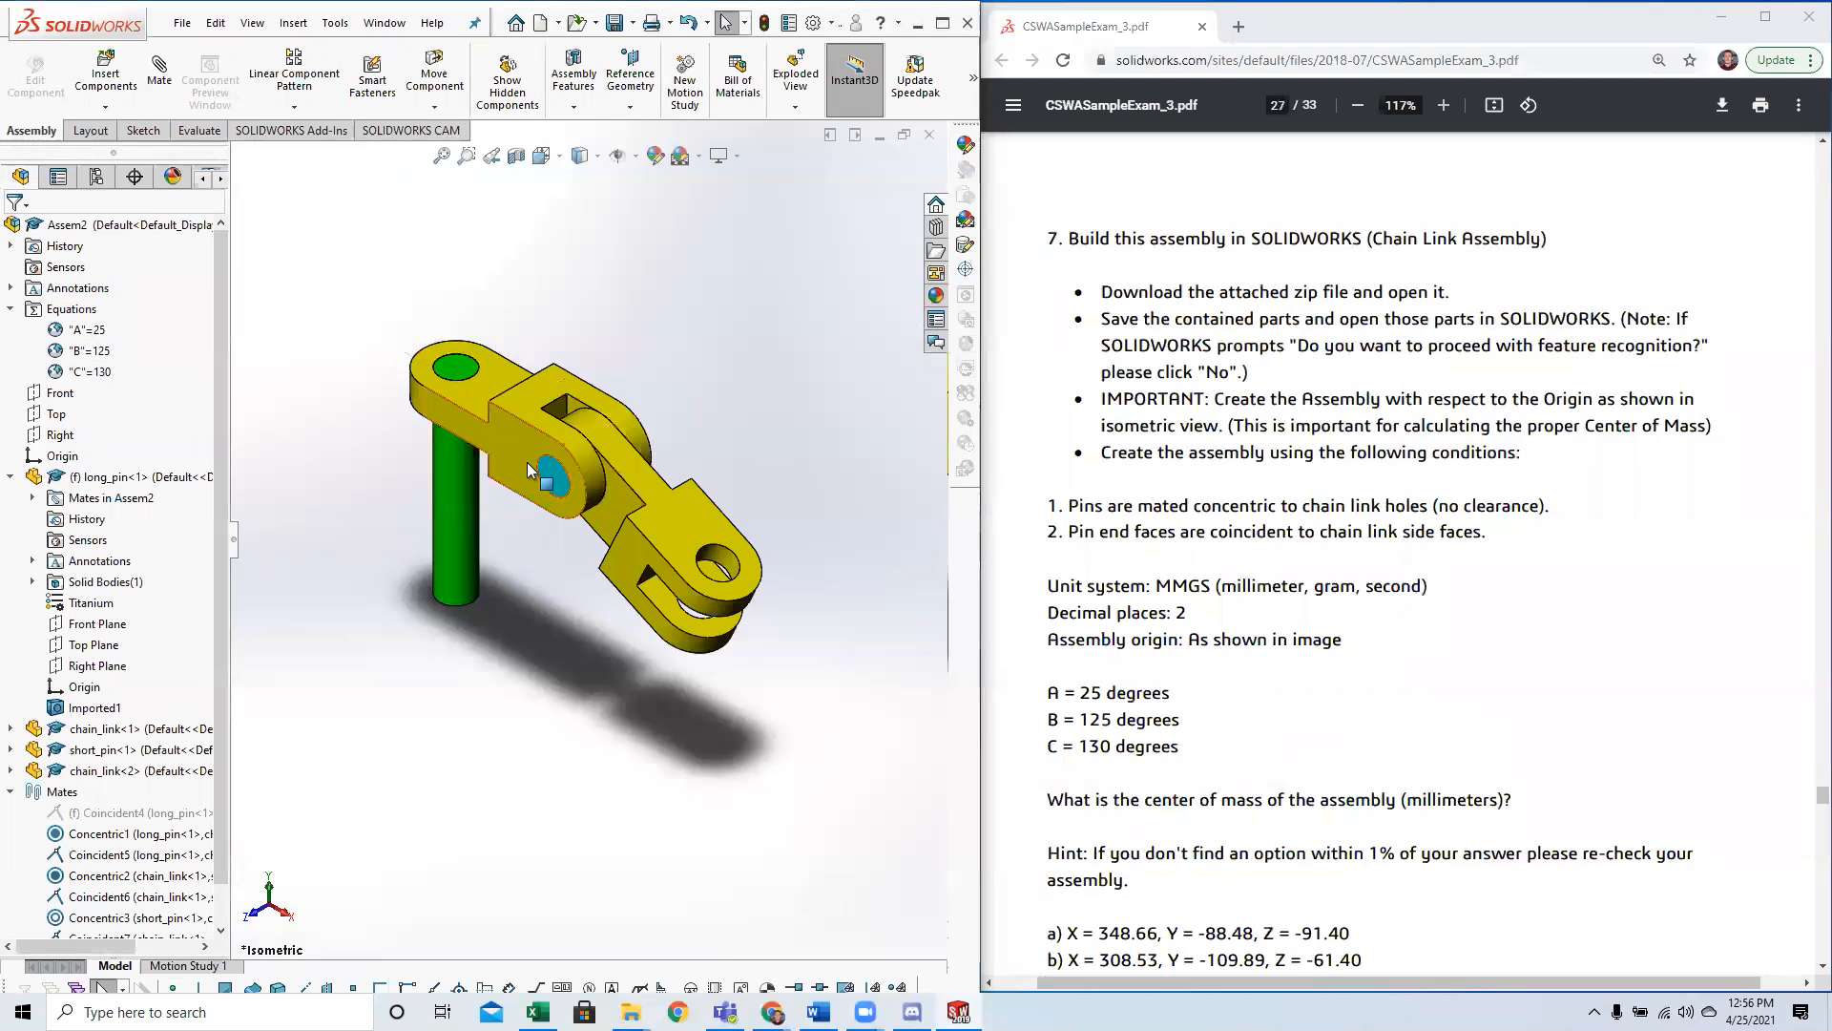
# Insert a second short_pin part and place it near the open hole of the second chain link.
pyautogui.scroll(10, 1156, 594)
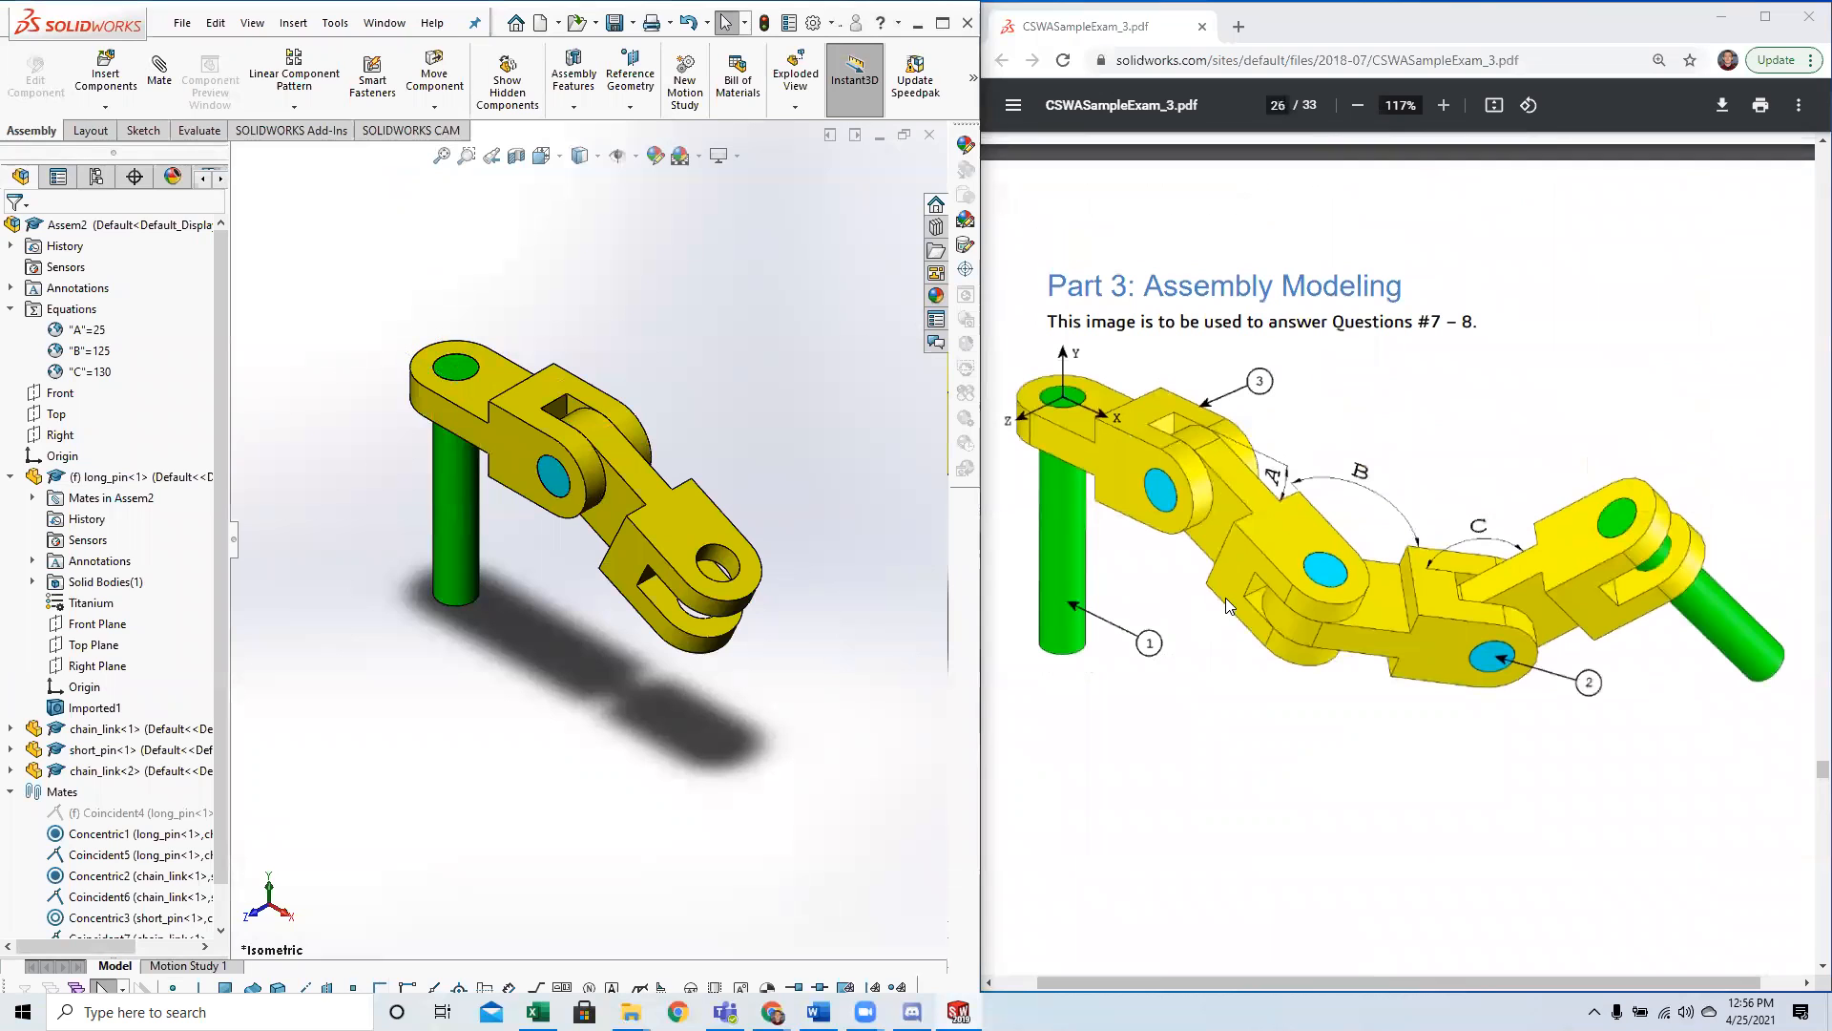
pyautogui.click(106, 74)
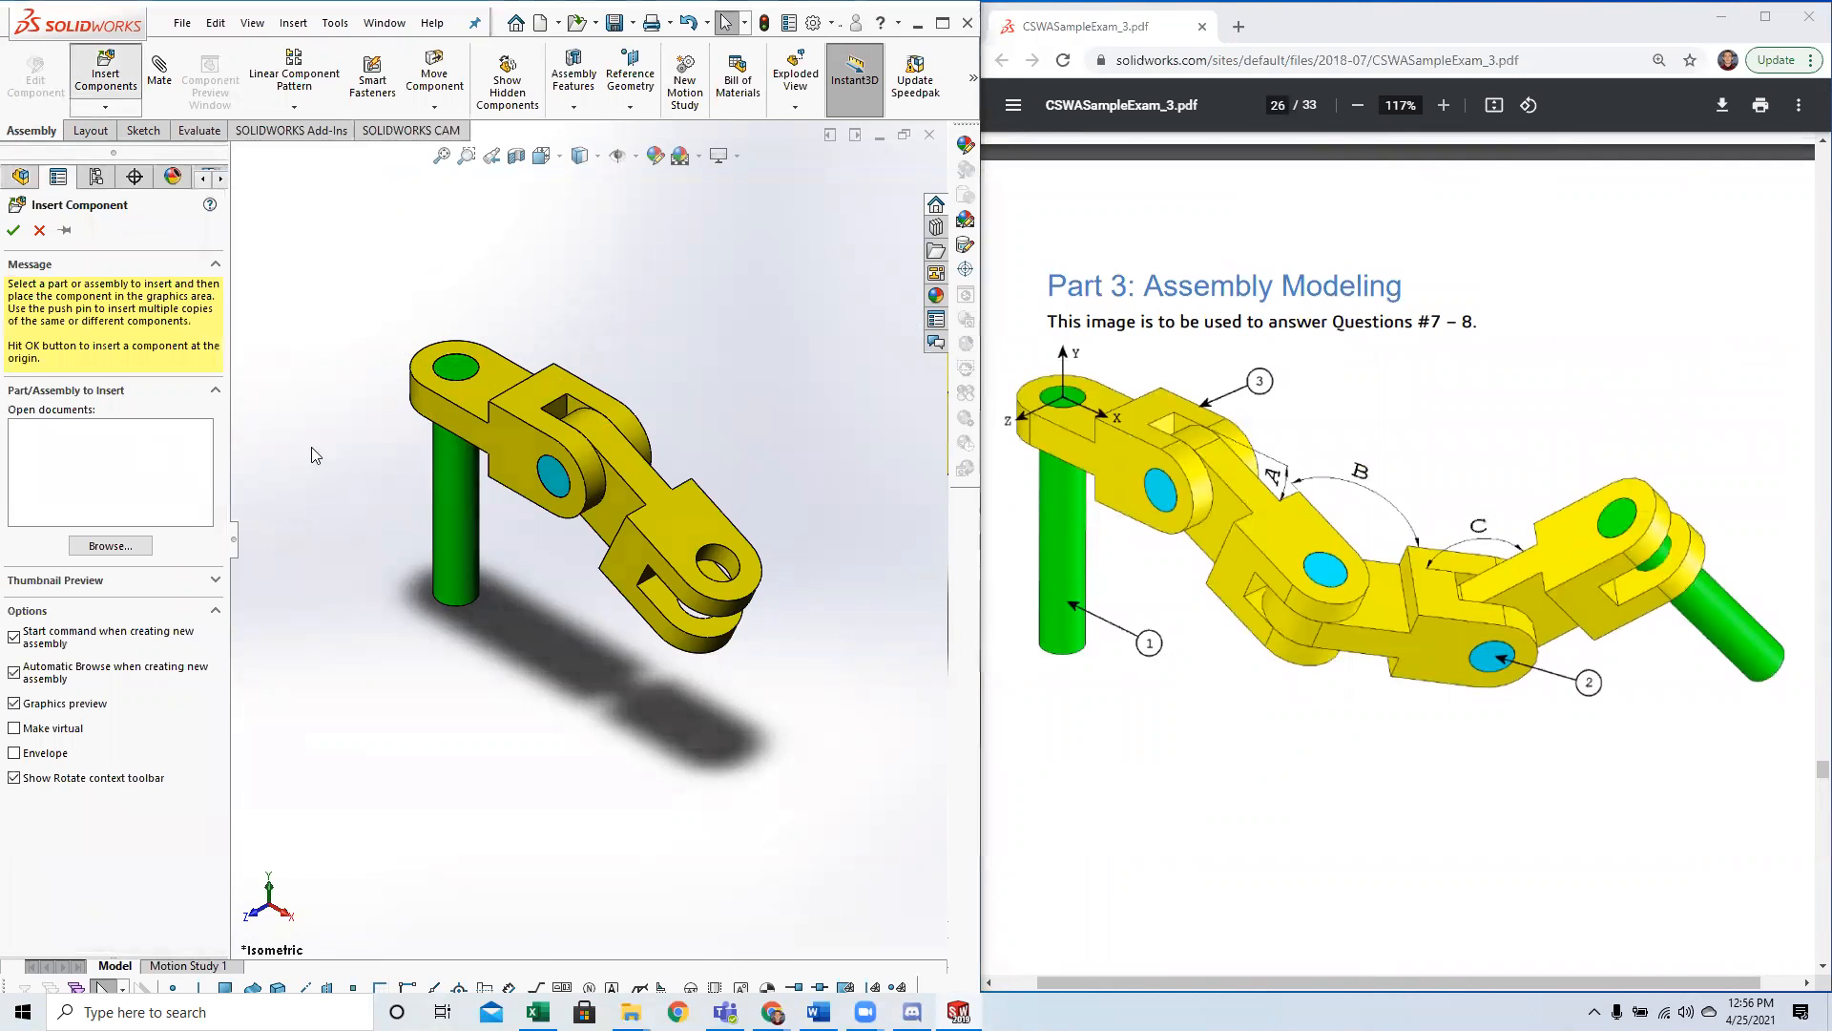
pyautogui.doubleClick(399, 482)
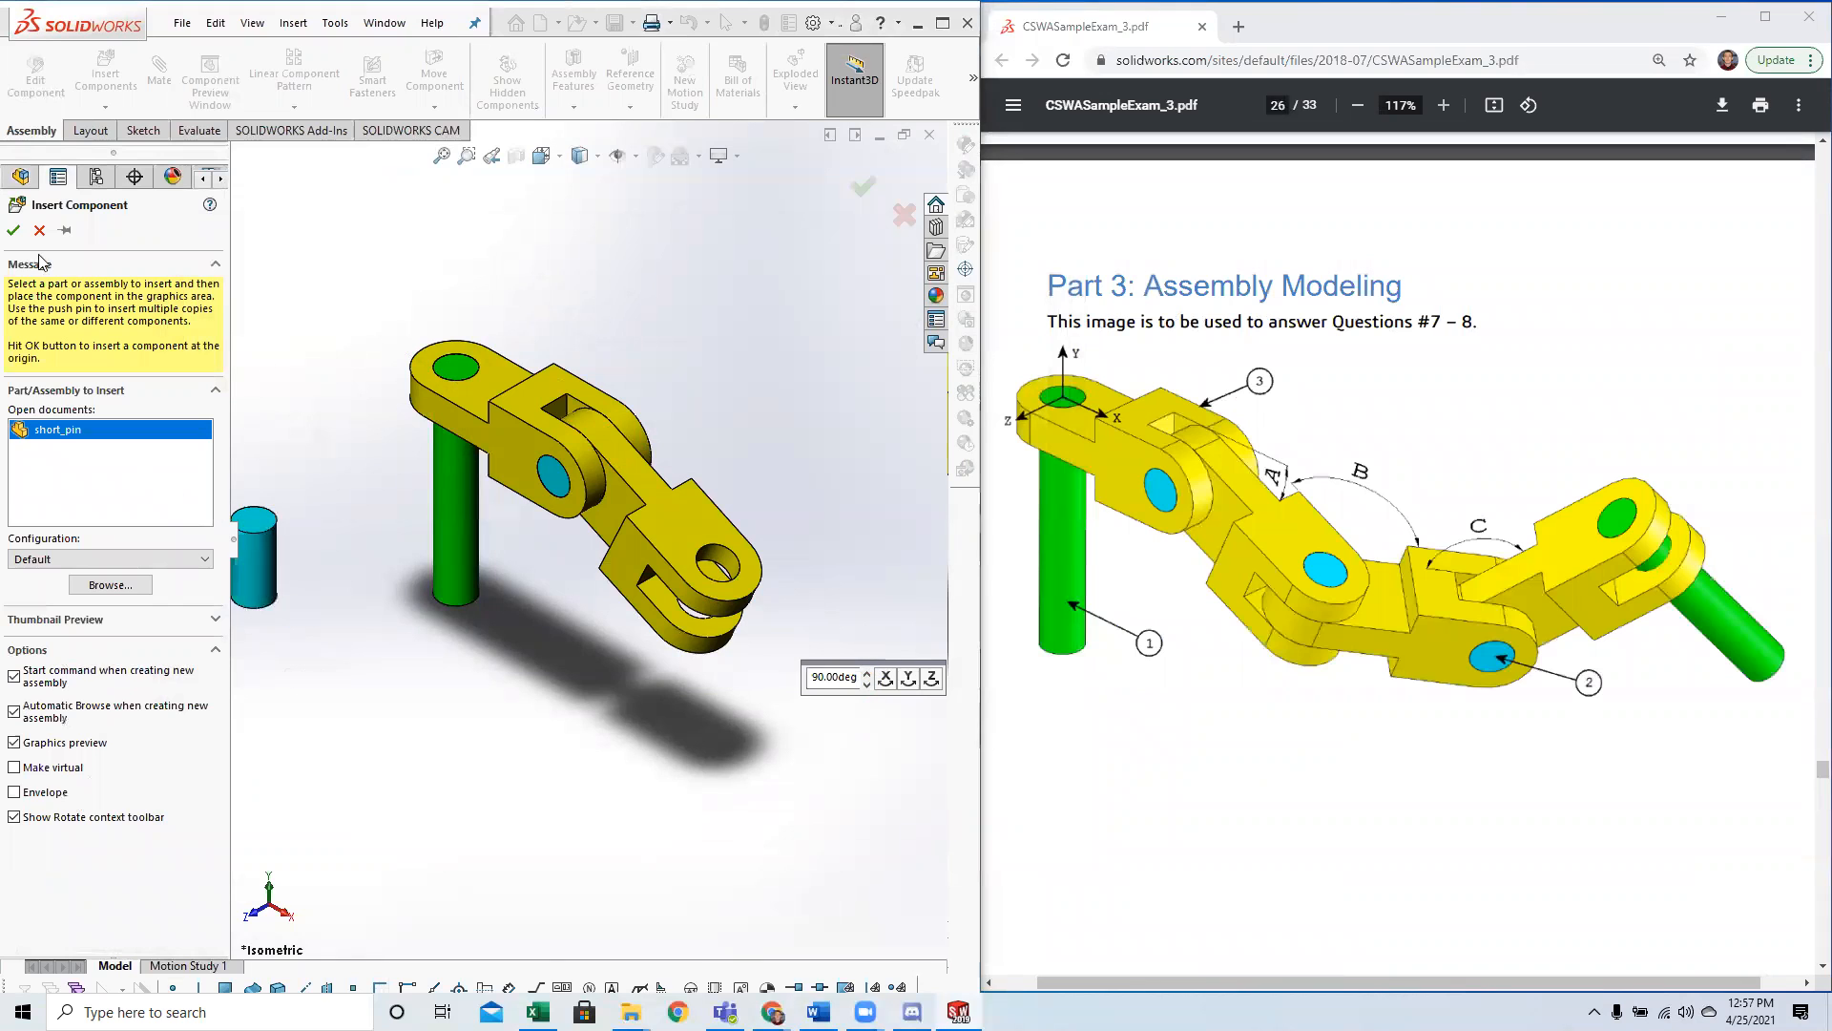
pyautogui.click(743, 587)
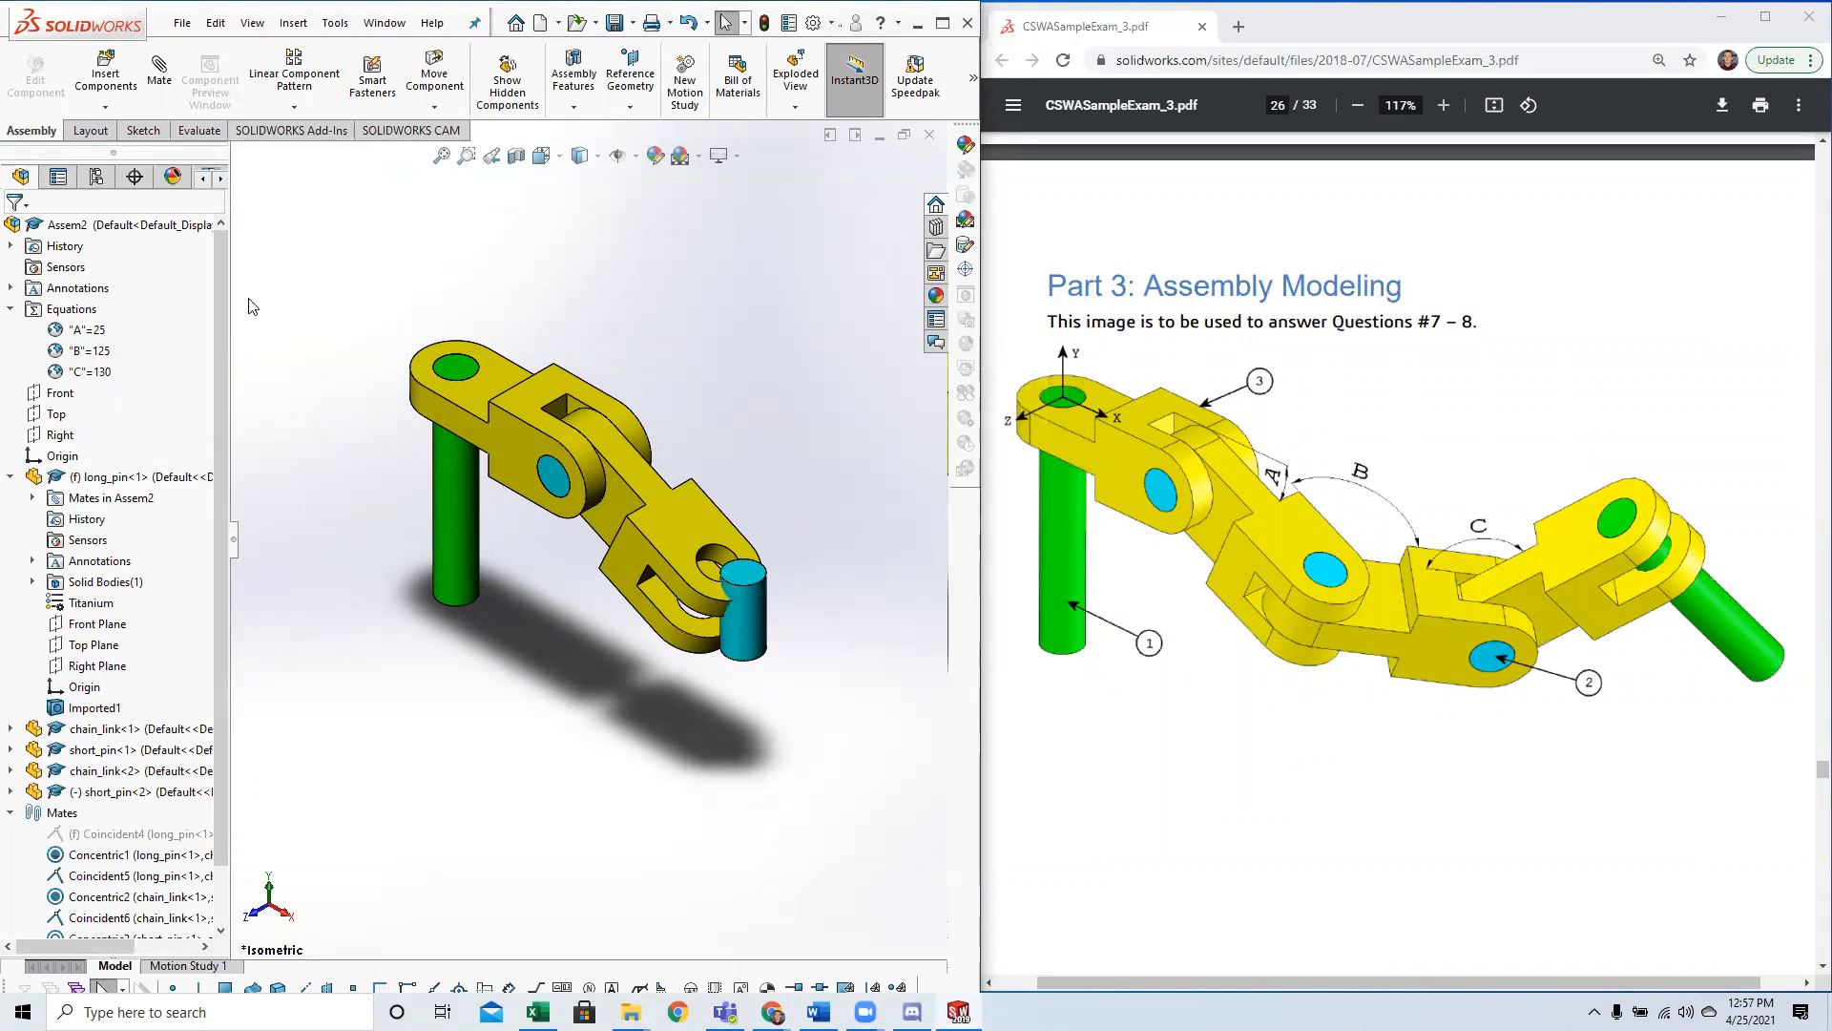
pyautogui.click(117, 72)
pyautogui.press('Escape')
# Mate the new short pin concentric to the second chain link's open hole with rotation locked.
pyautogui.click(159, 69)
pyautogui.click(748, 616)
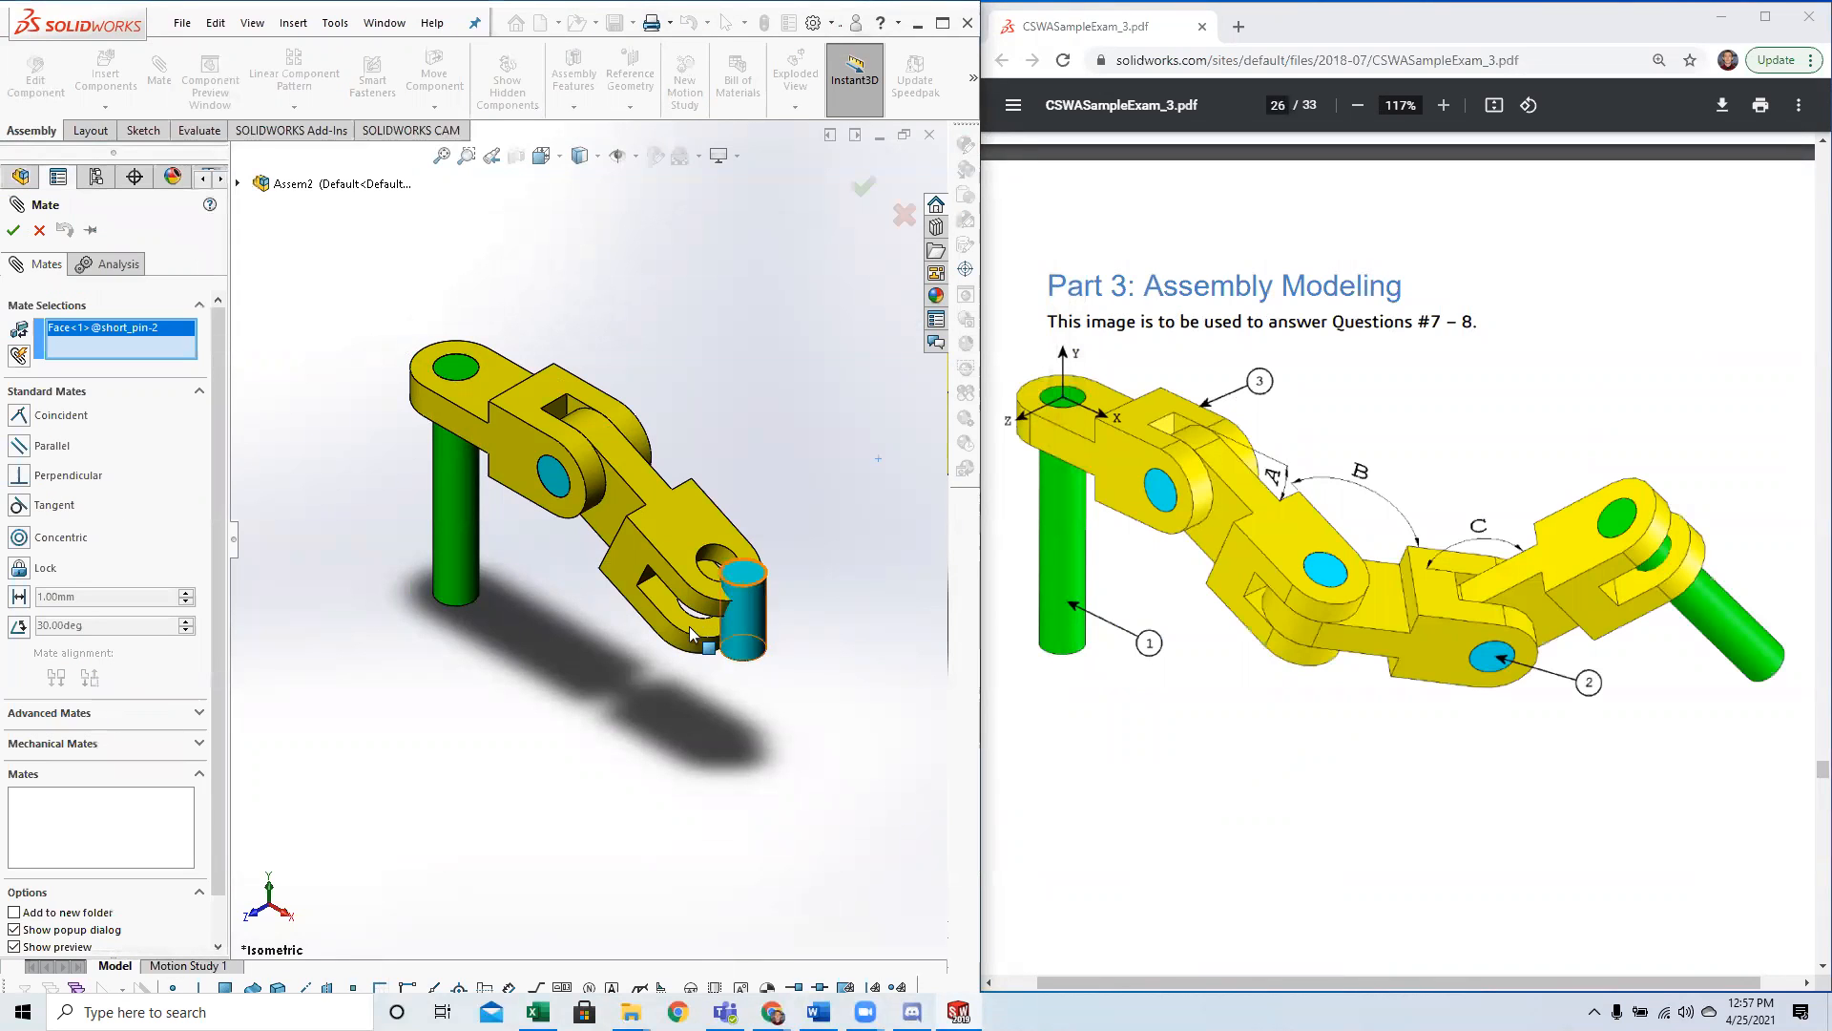
pyautogui.click(714, 565)
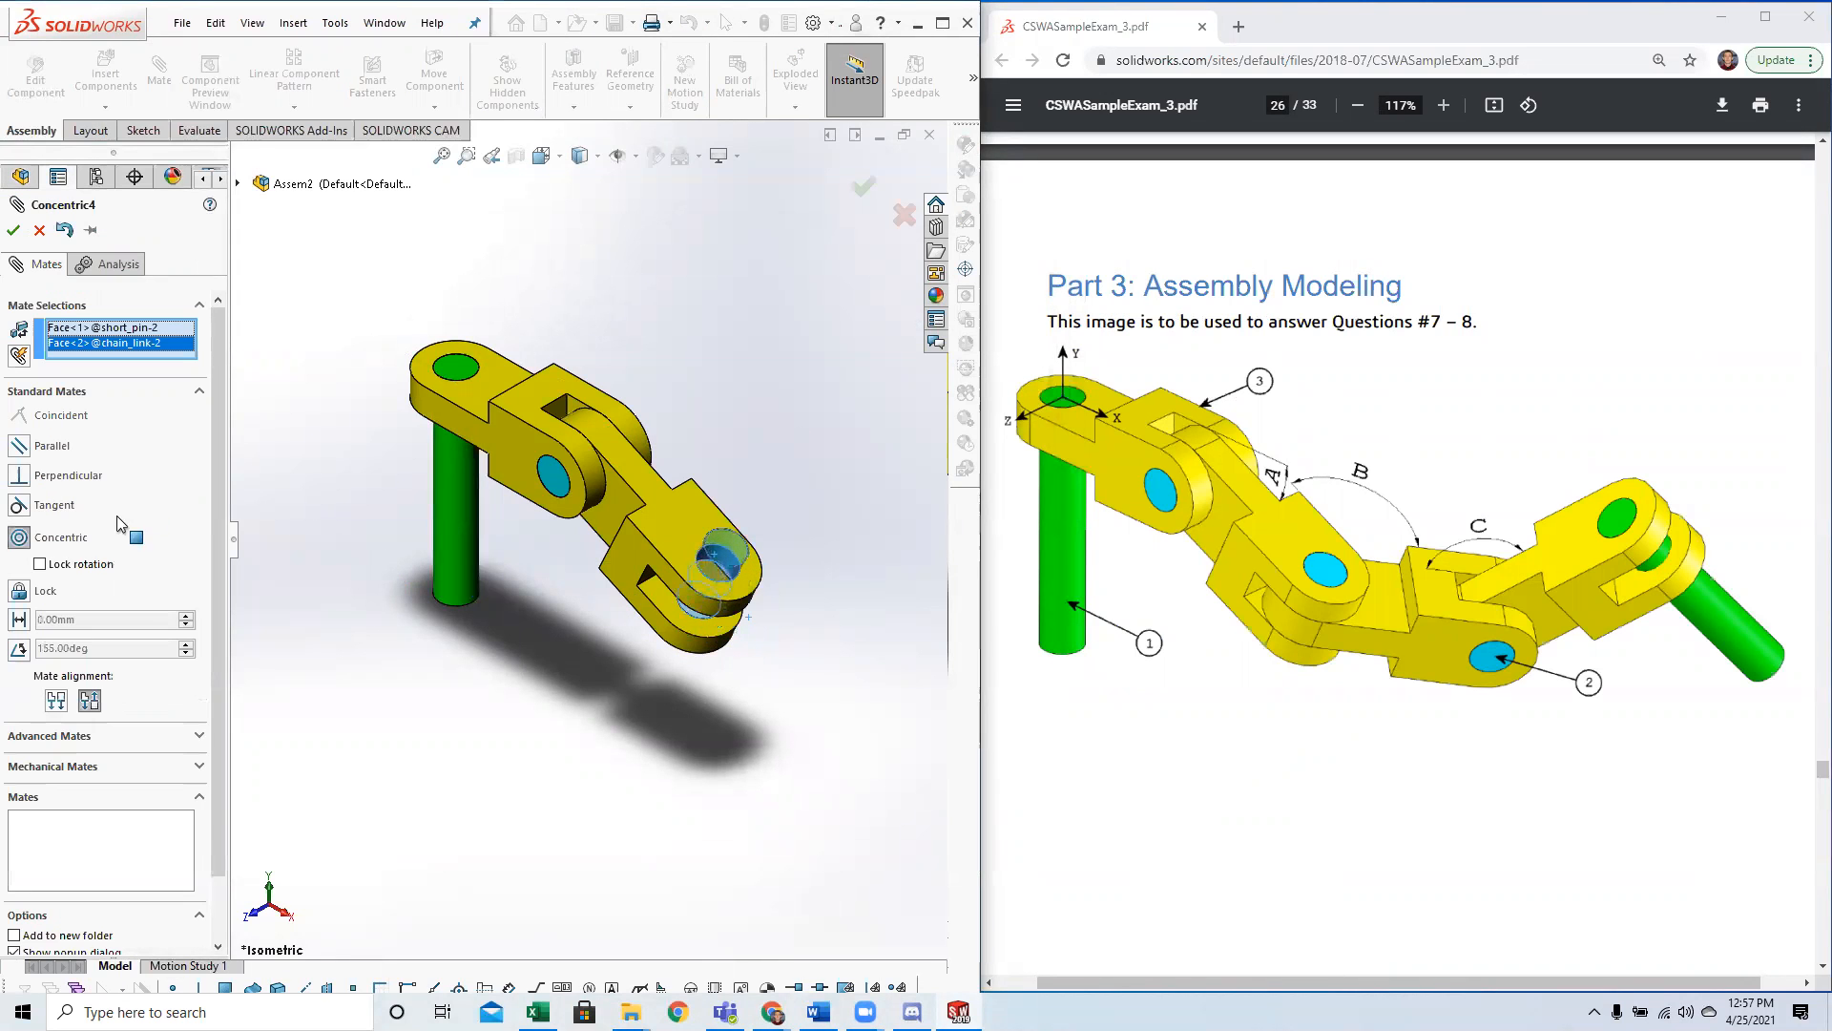
pyautogui.click(40, 564)
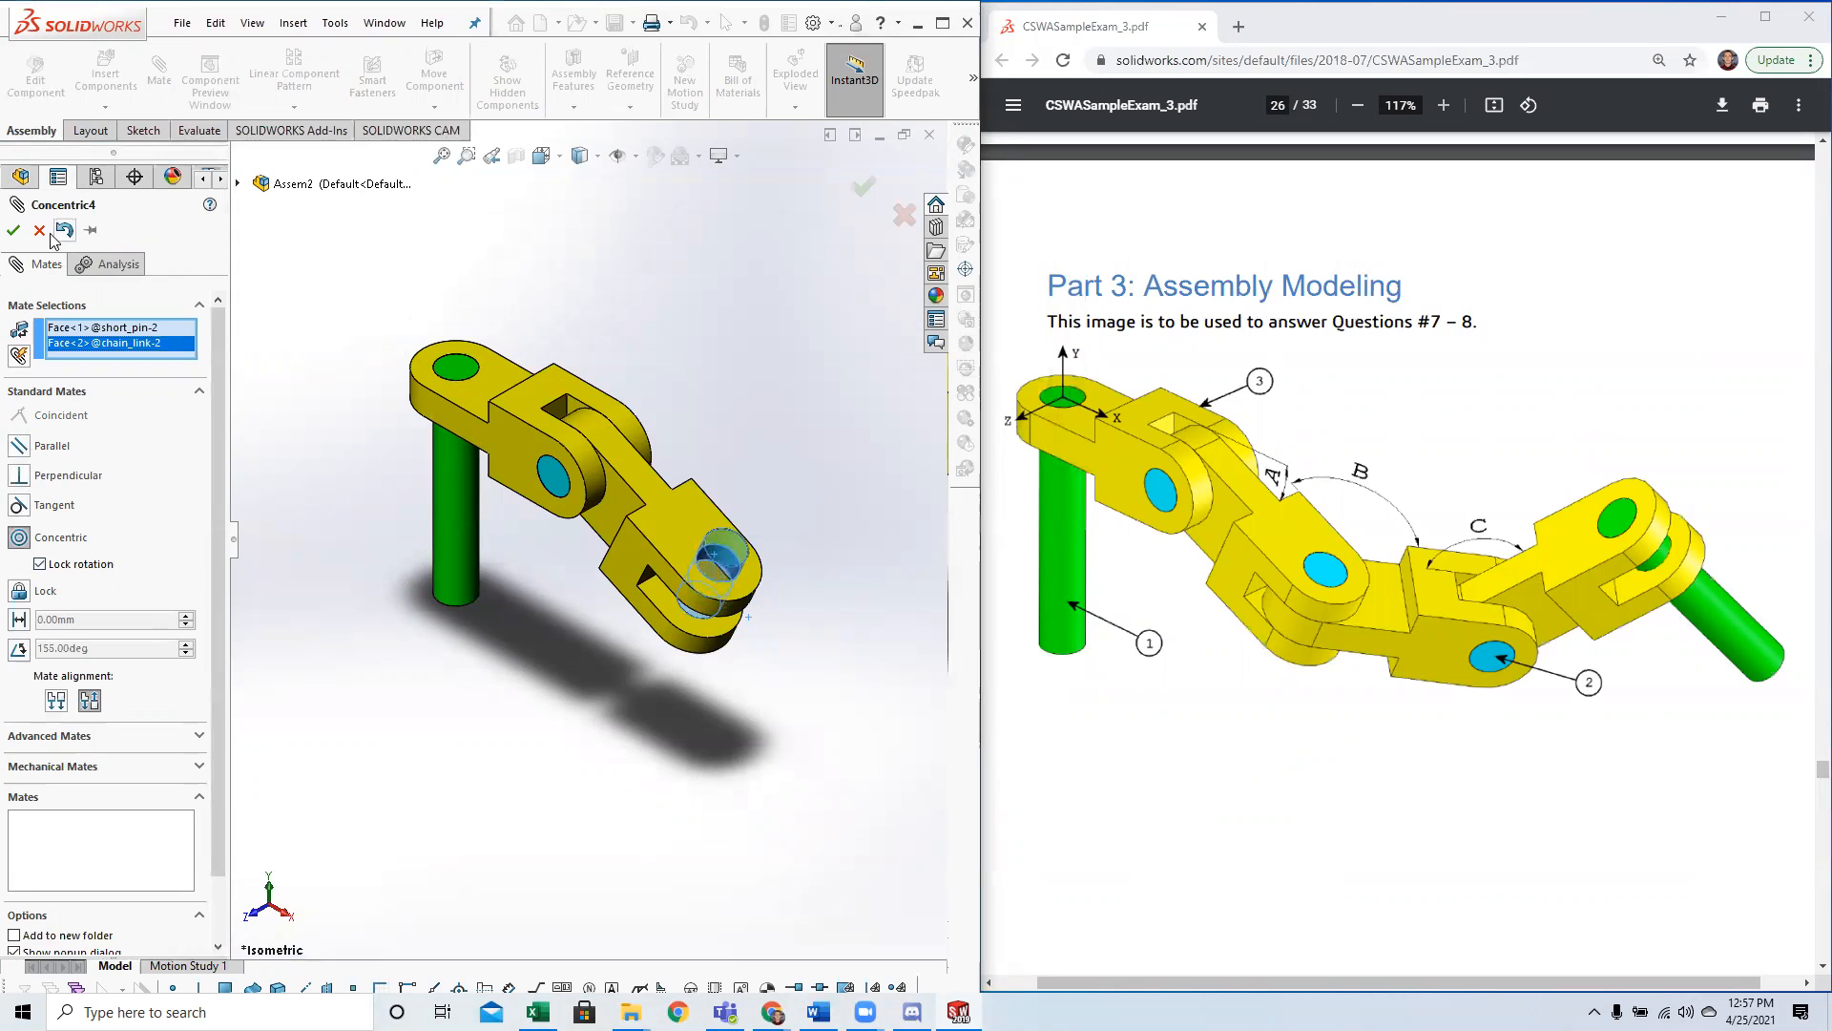
pyautogui.click(14, 230)
pyautogui.click(13, 230)
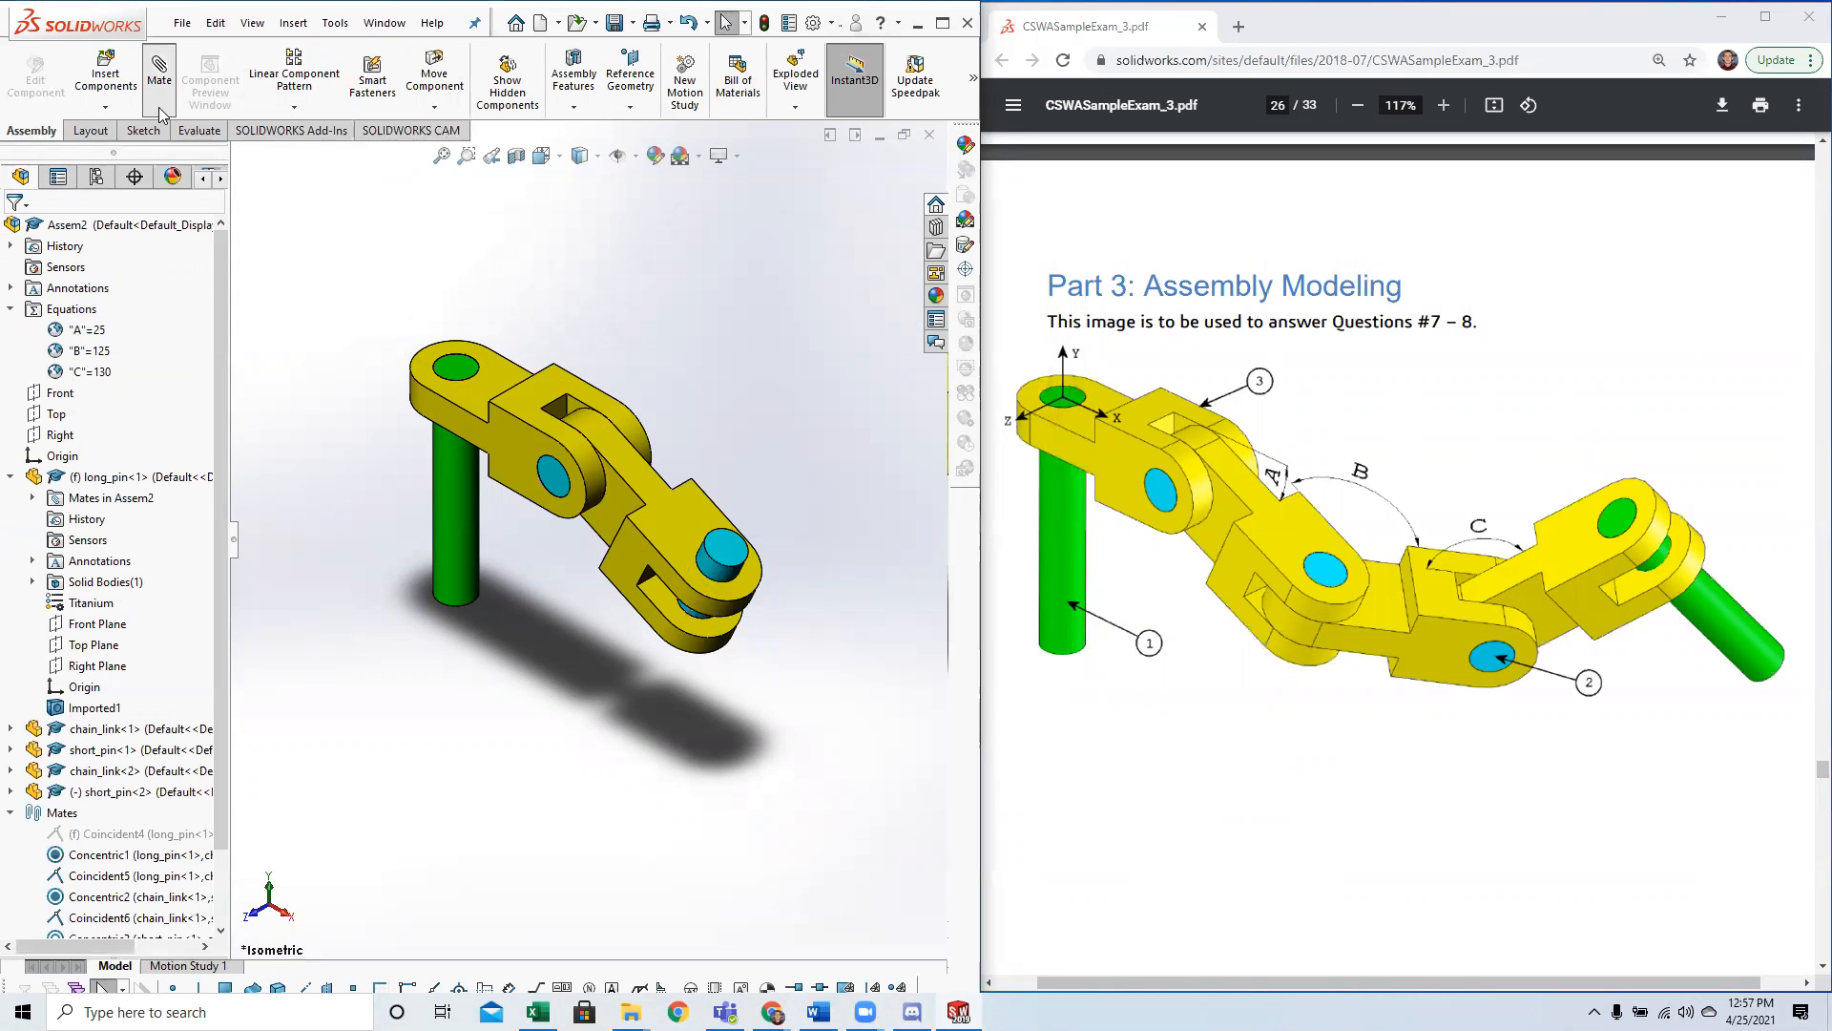
# Mate the new short pin's end face coincident to the side face of the second chain link.
pyautogui.press('Return')
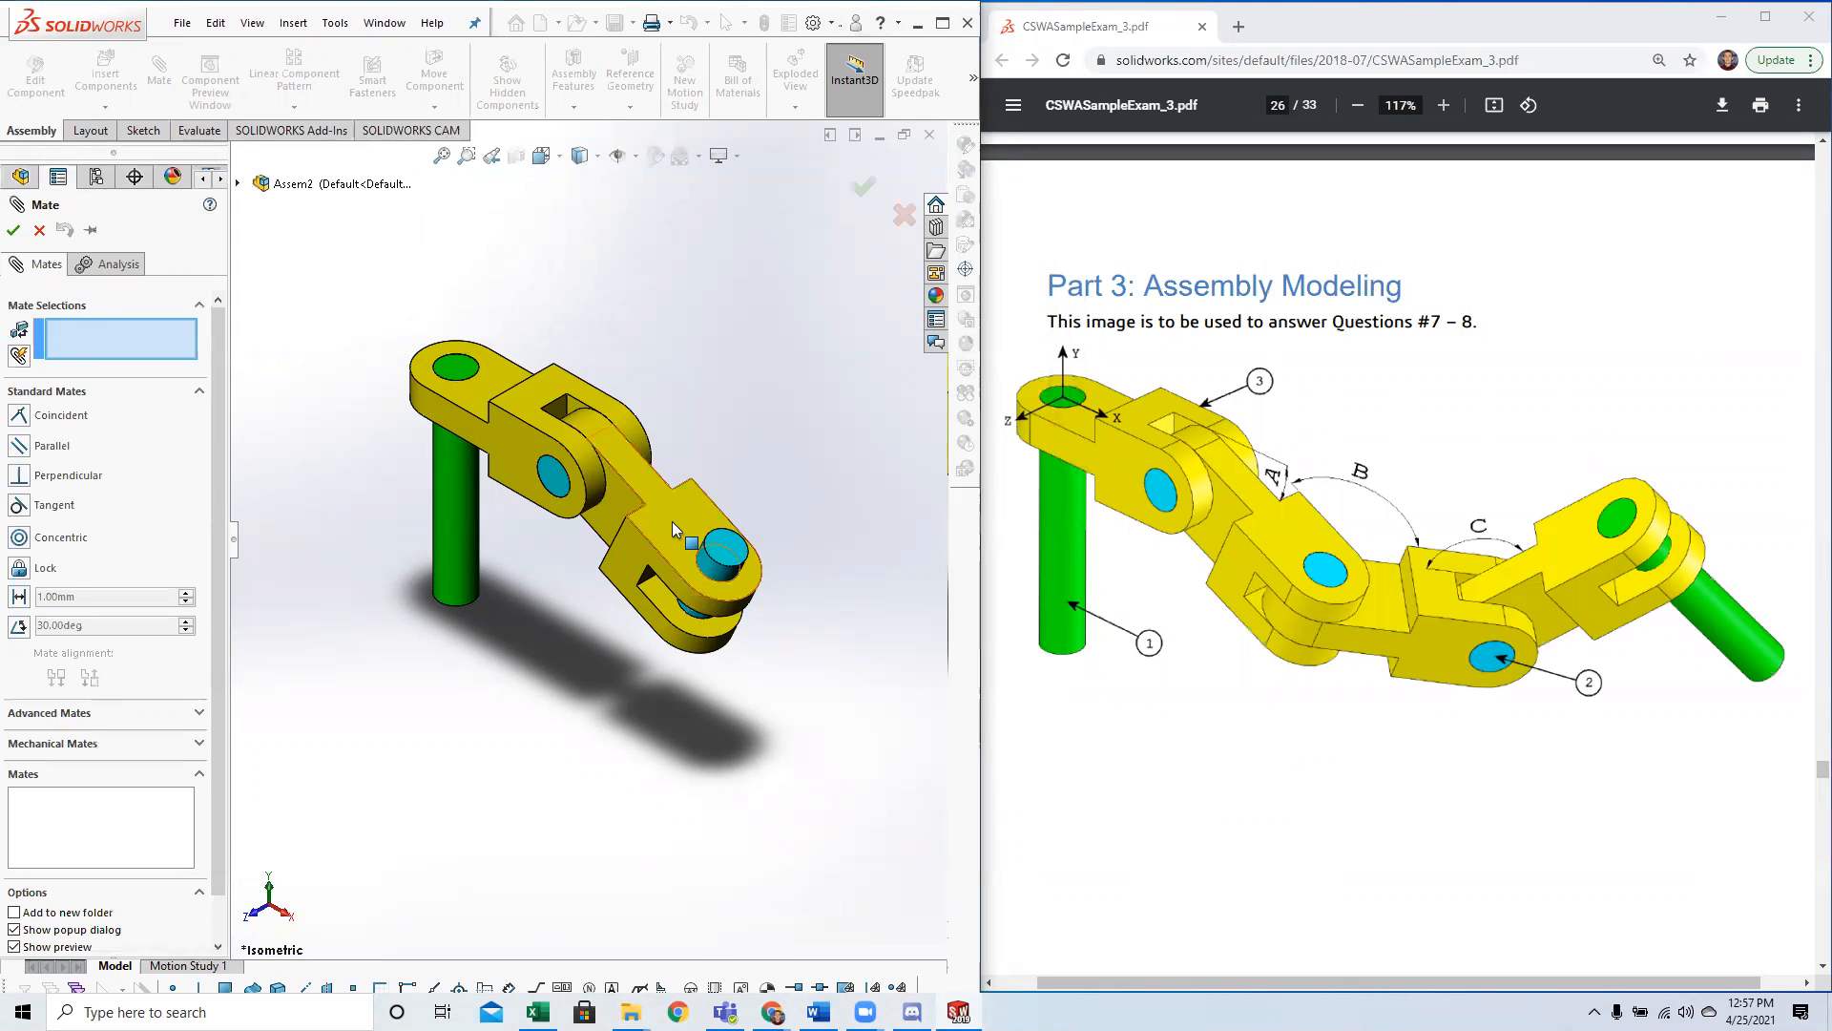
pyautogui.click(724, 552)
pyautogui.click(723, 552)
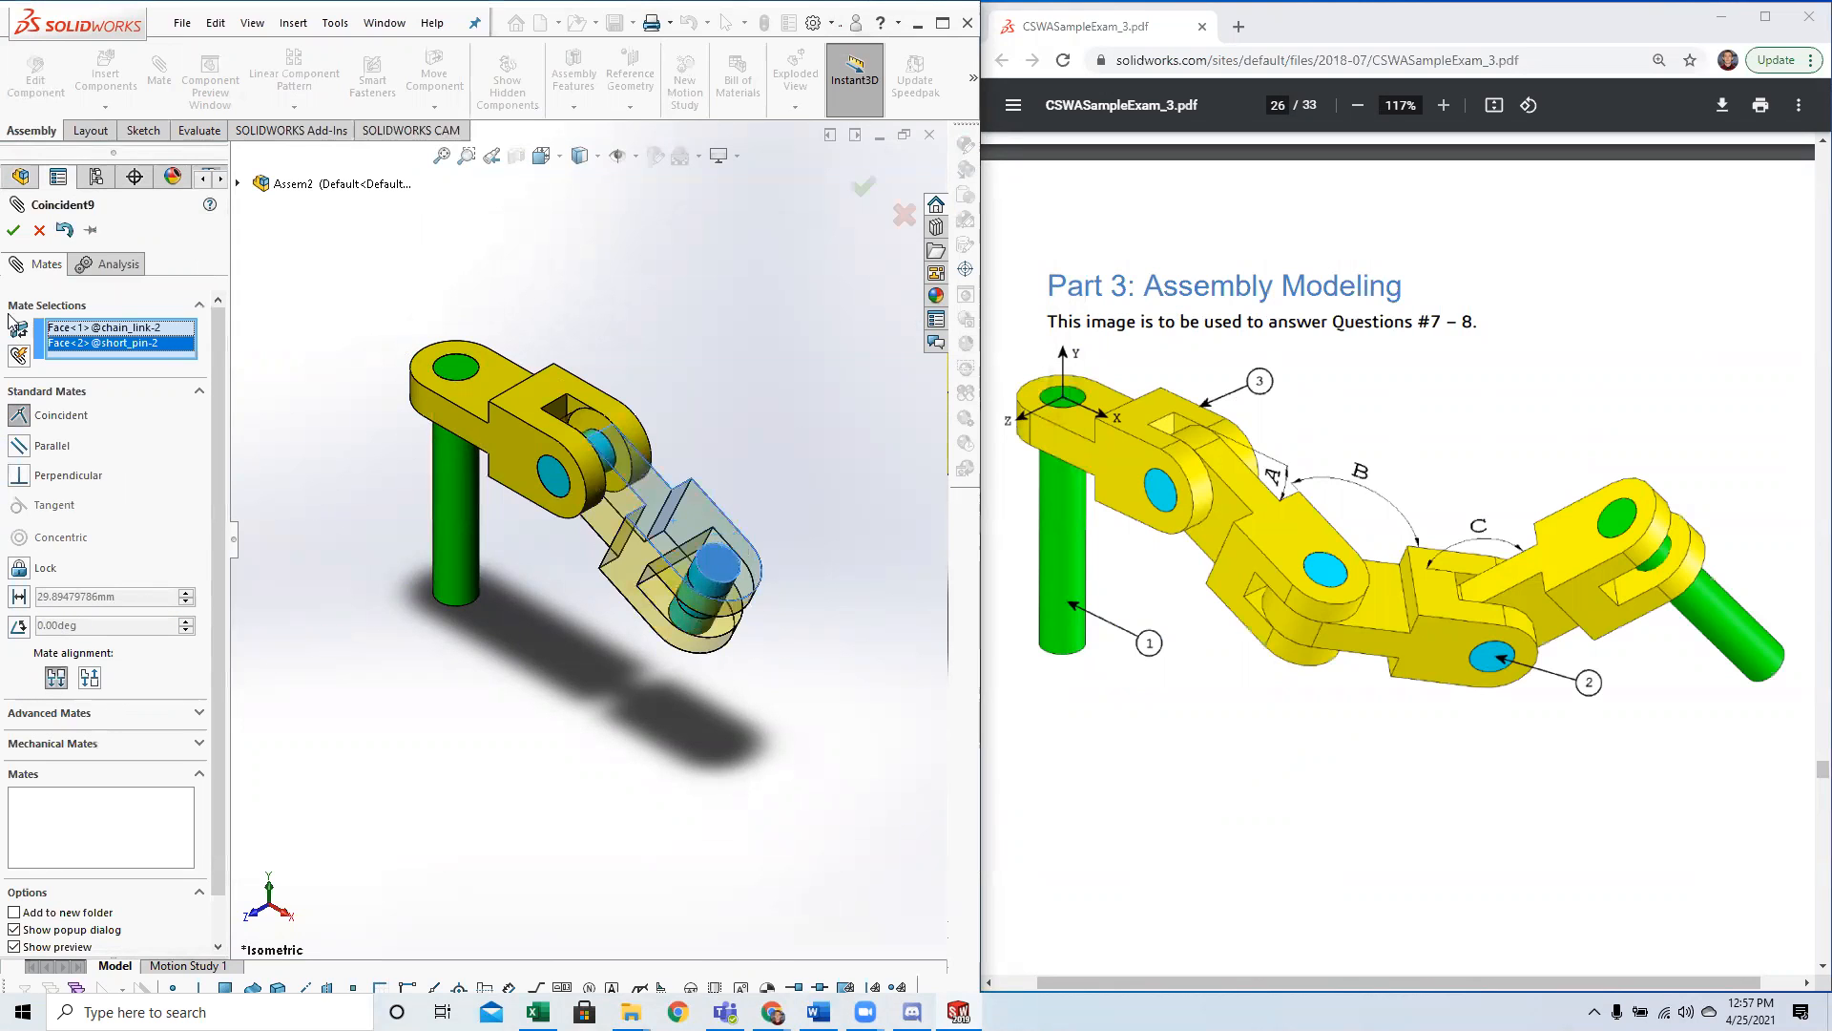
pyautogui.click(13, 230)
pyautogui.click(13, 230)
# Insert a third chain_link part and place it beside the free end of the second chain link.
pyautogui.moveTo(821, 708); pyautogui.dragTo(800, 633, button='middle')
pyautogui.scroll(1, 795, 623)
pyautogui.scroll(-3, 763, 582)
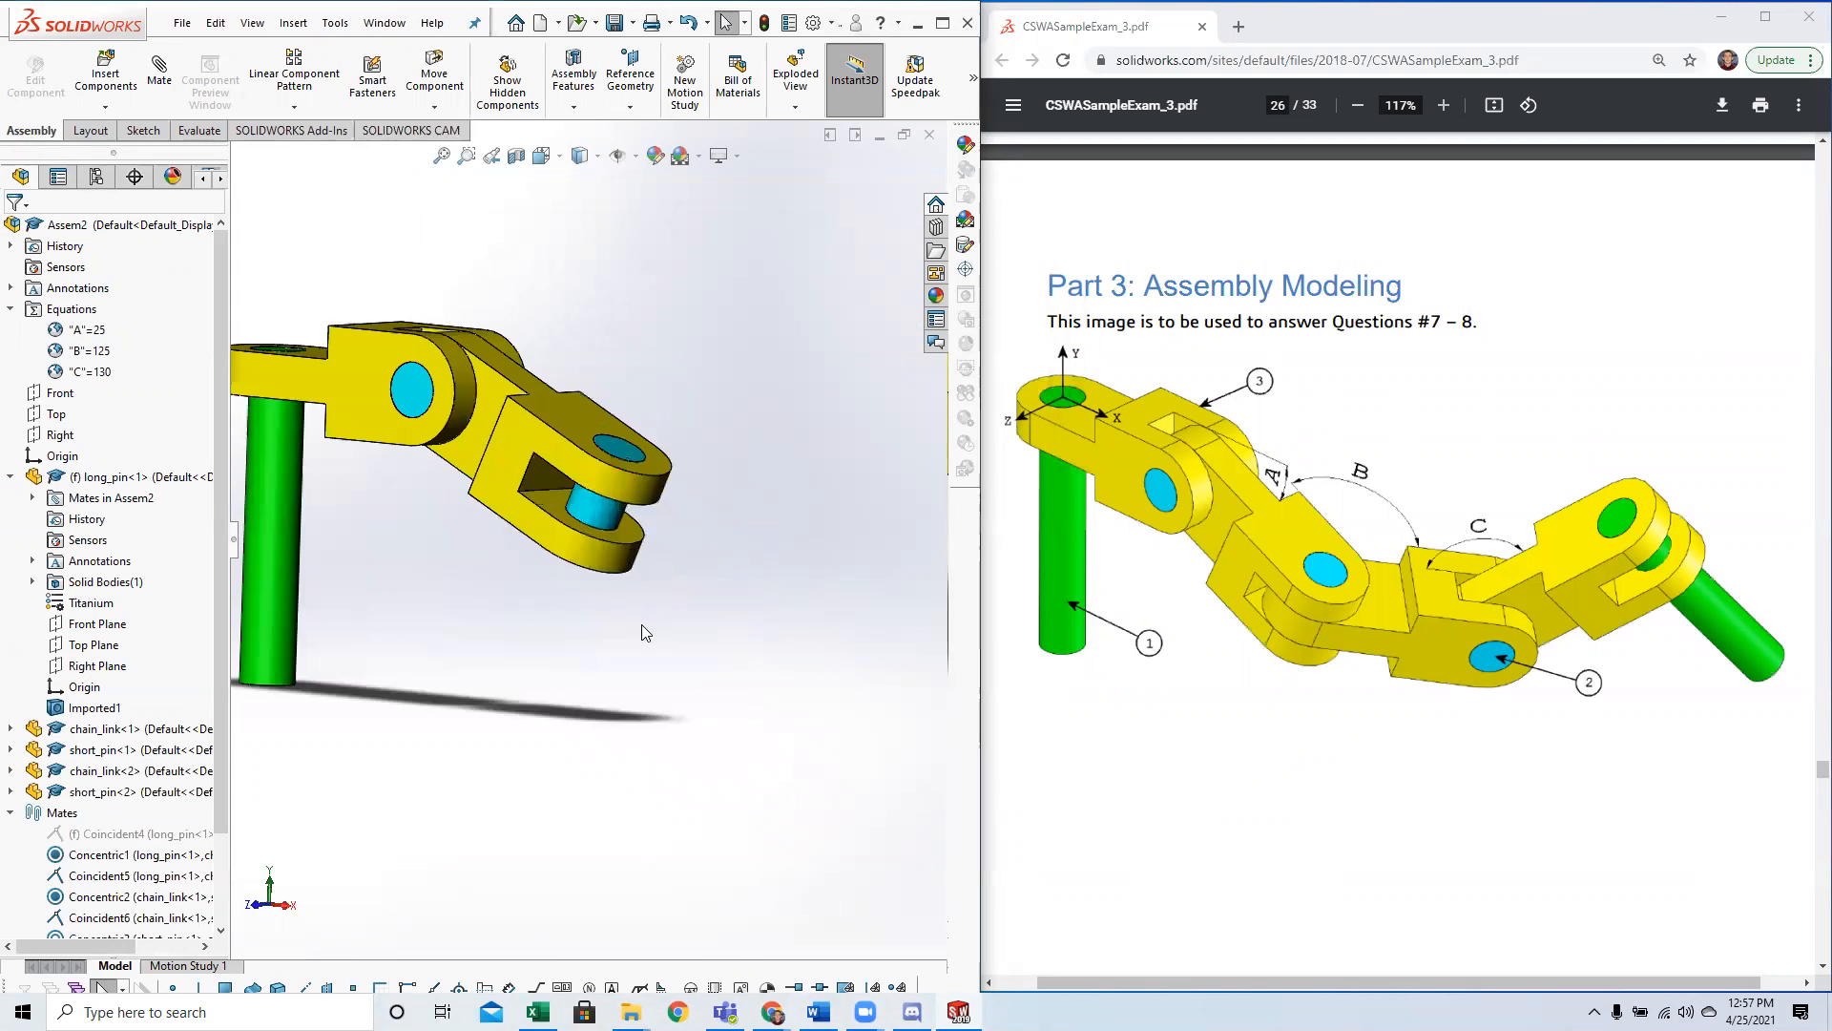
pyautogui.scroll(1, 630, 625)
pyautogui.click(106, 71)
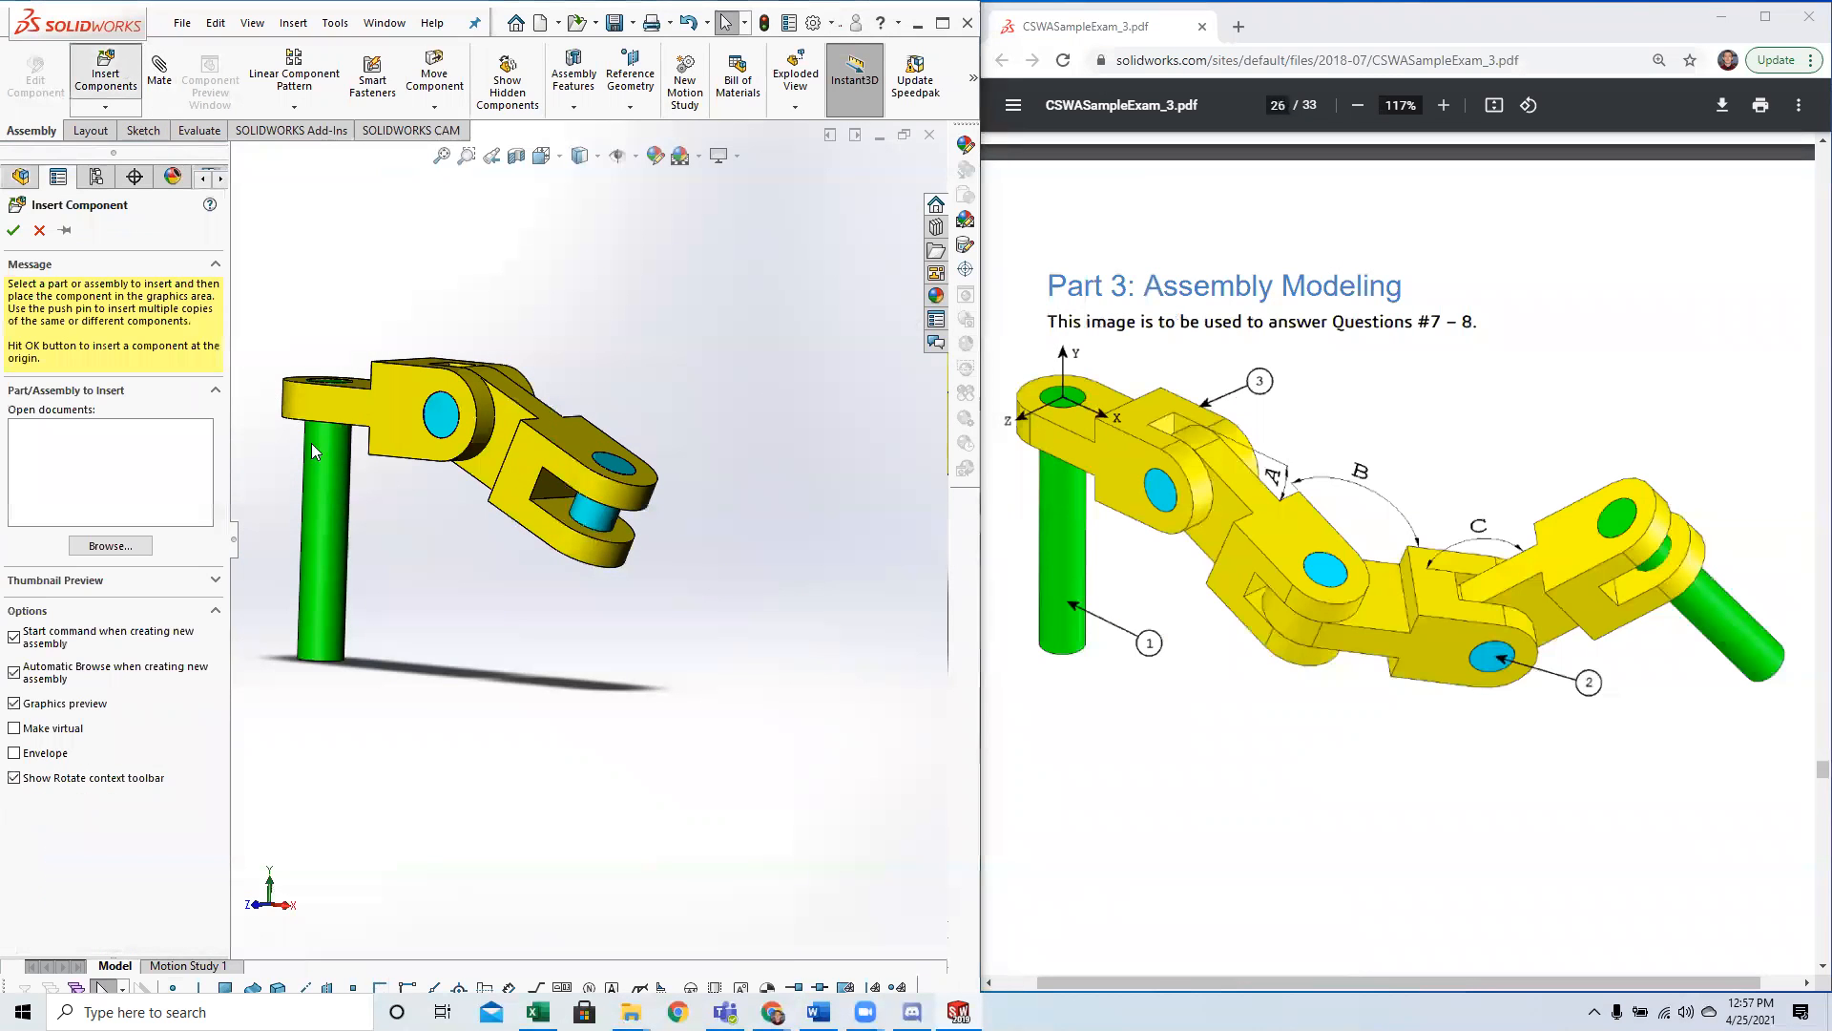
pyautogui.click(401, 383)
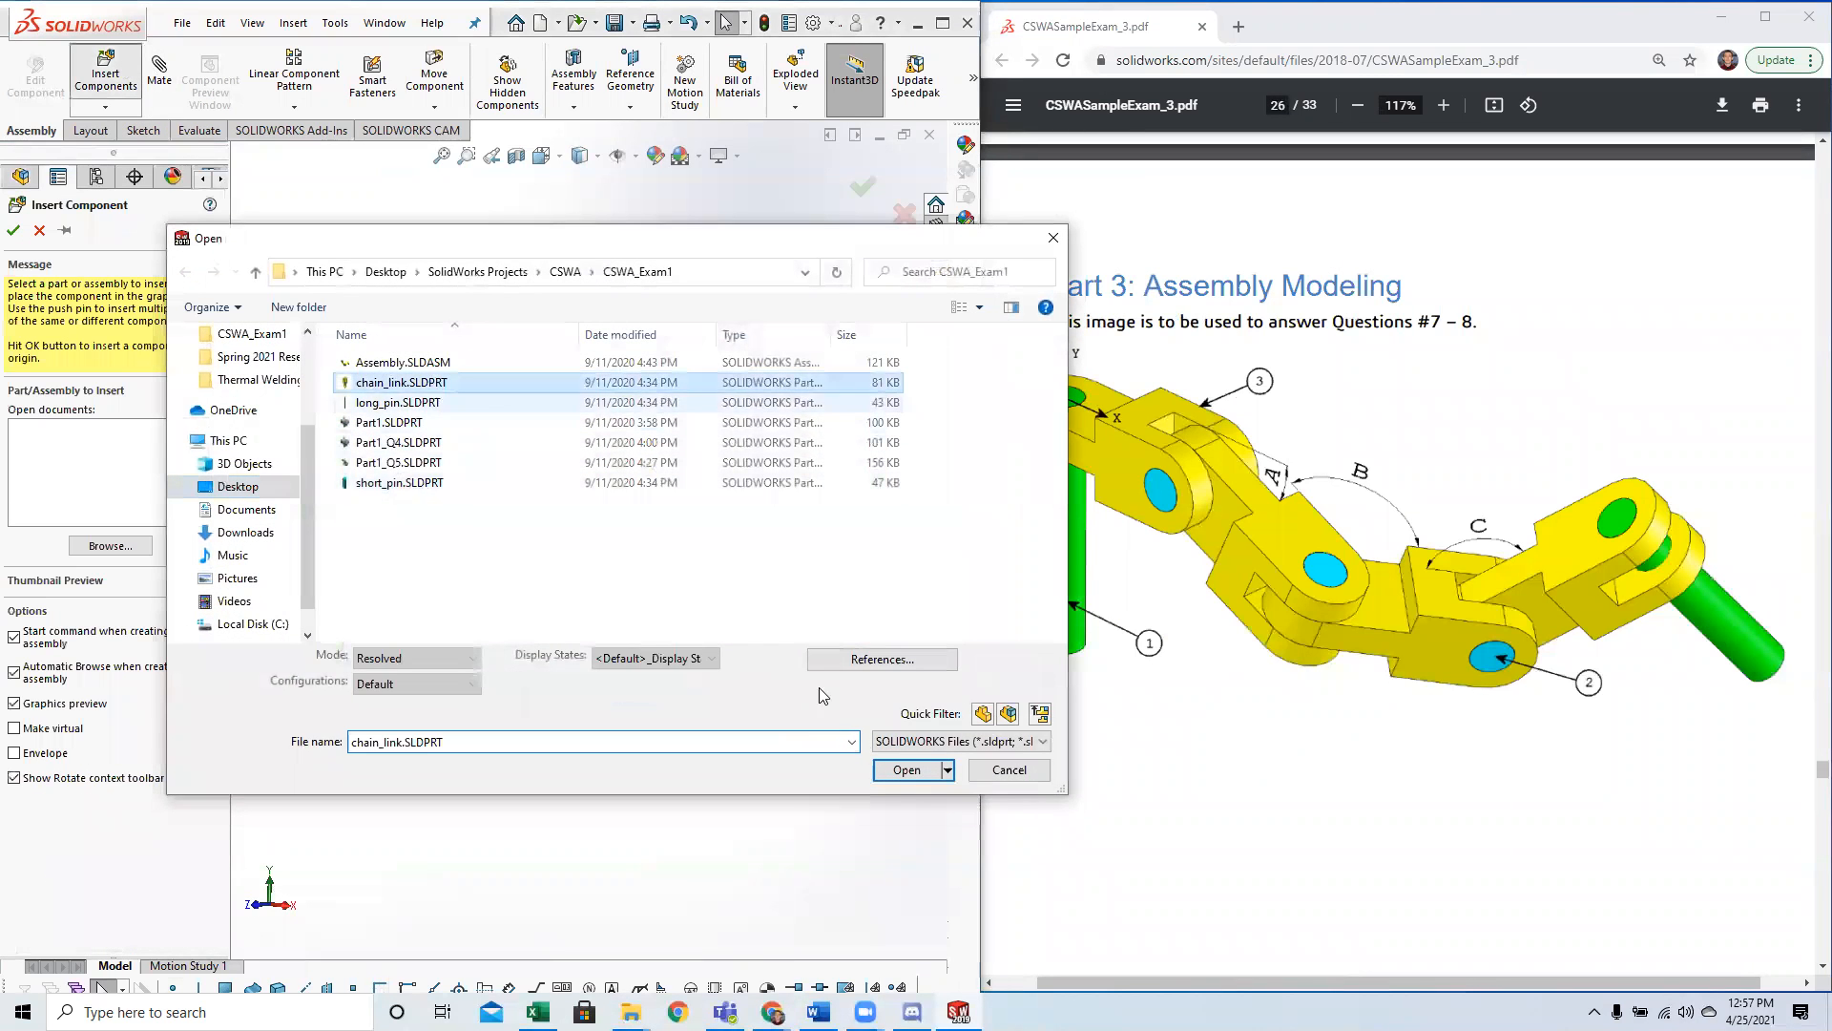
pyautogui.click(906, 770)
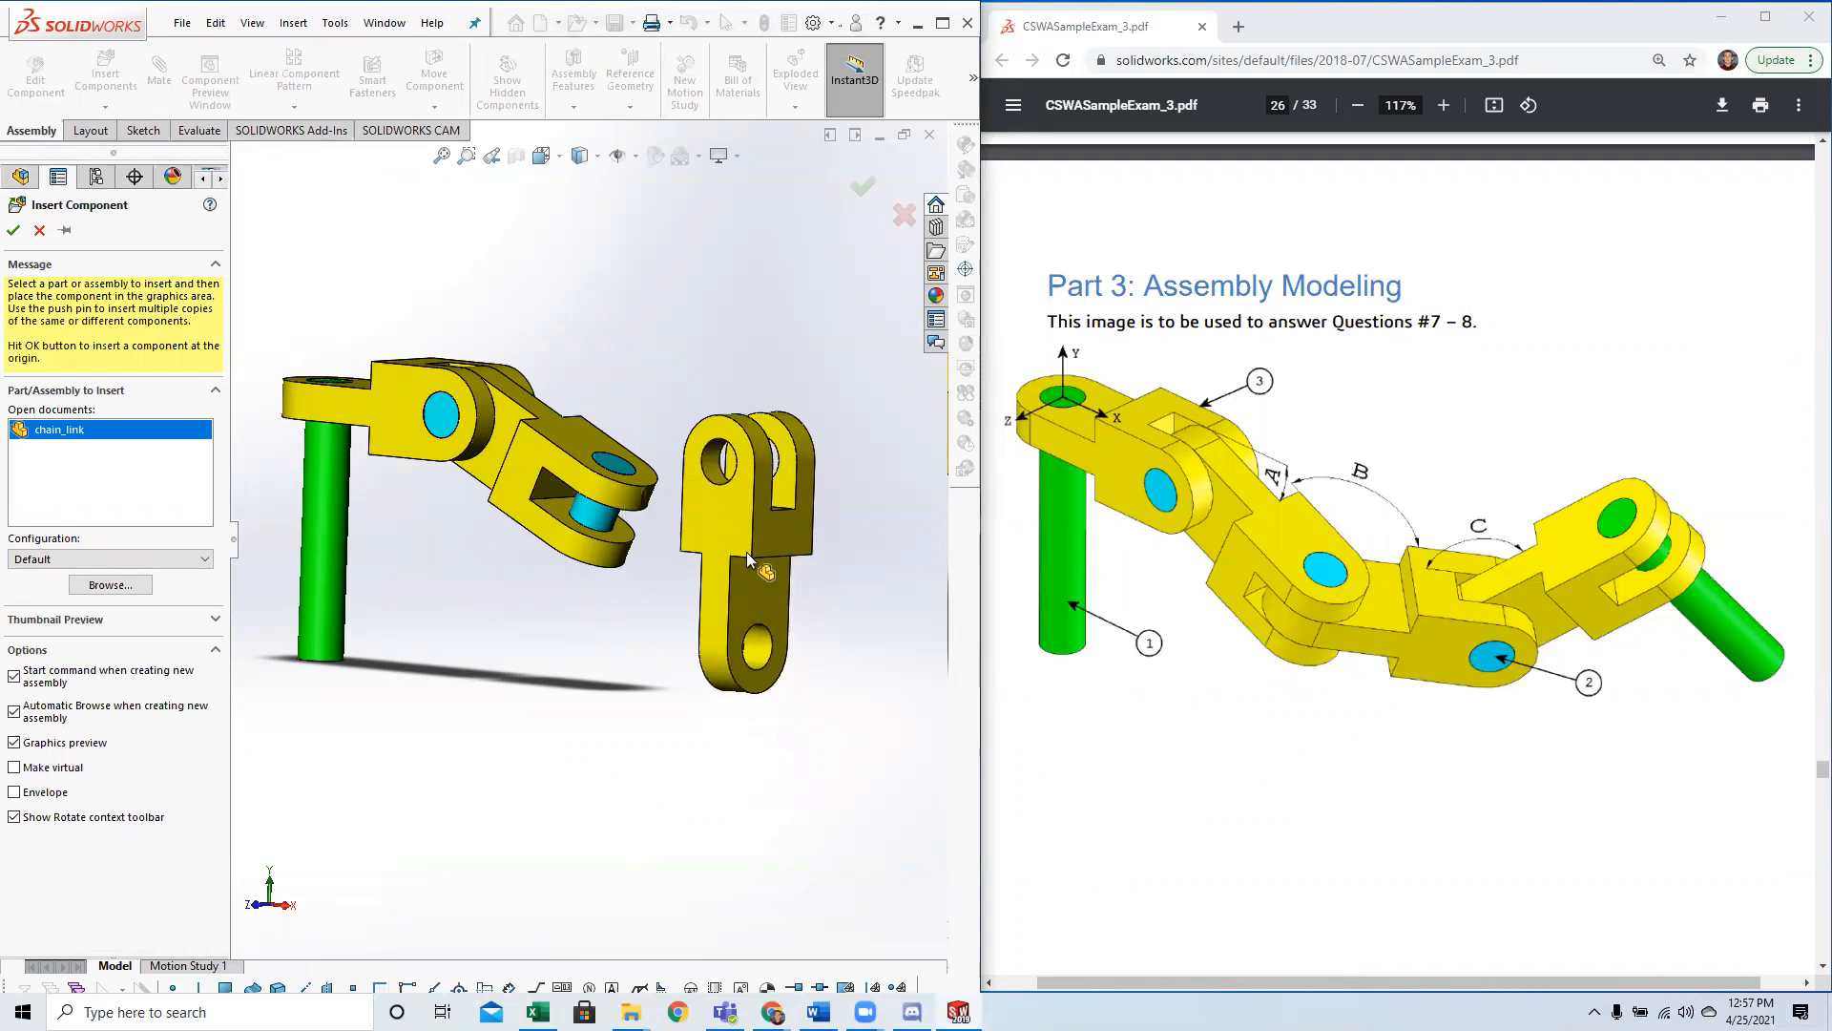
pyautogui.click(777, 668)
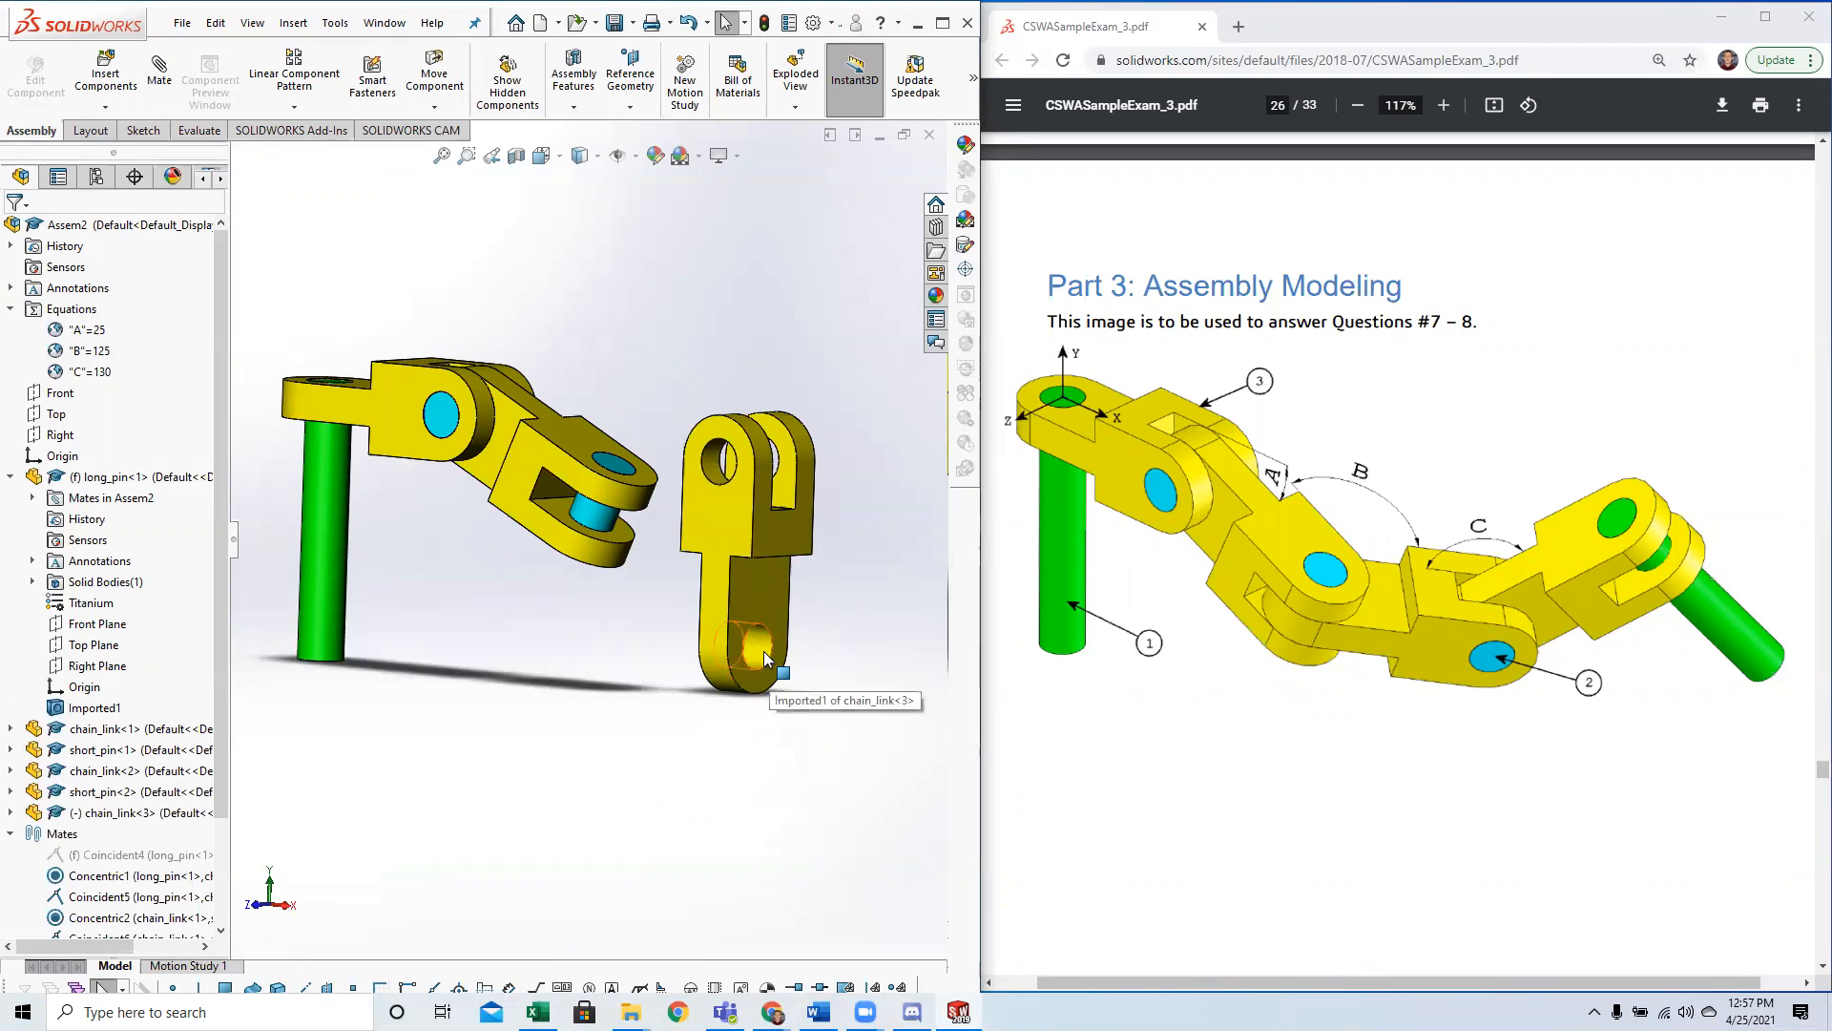
# Mate the single-end hole of the third chain link concentric to the second short pin, using aligned mate alignment.
pyautogui.click(753, 654)
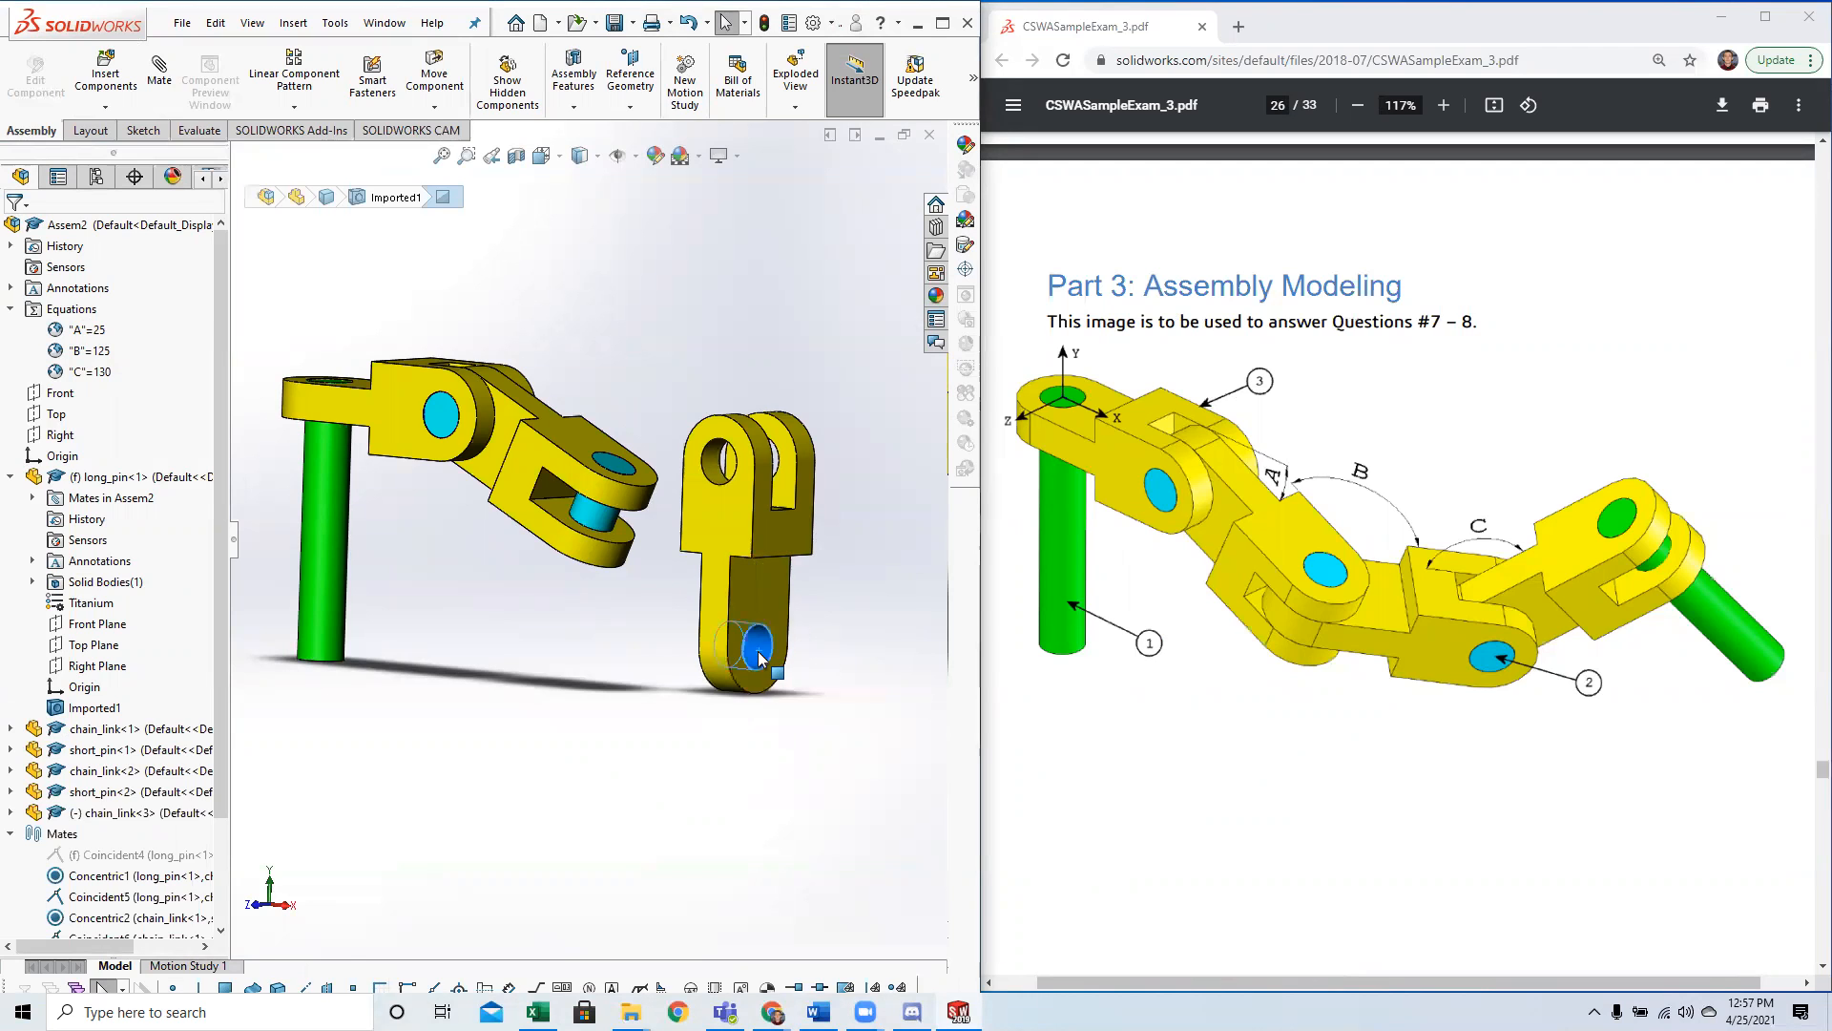
pyautogui.keyDown('ctrl'); pyautogui.click(597, 511); pyautogui.keyUp('ctrl')
pyautogui.click(159, 69)
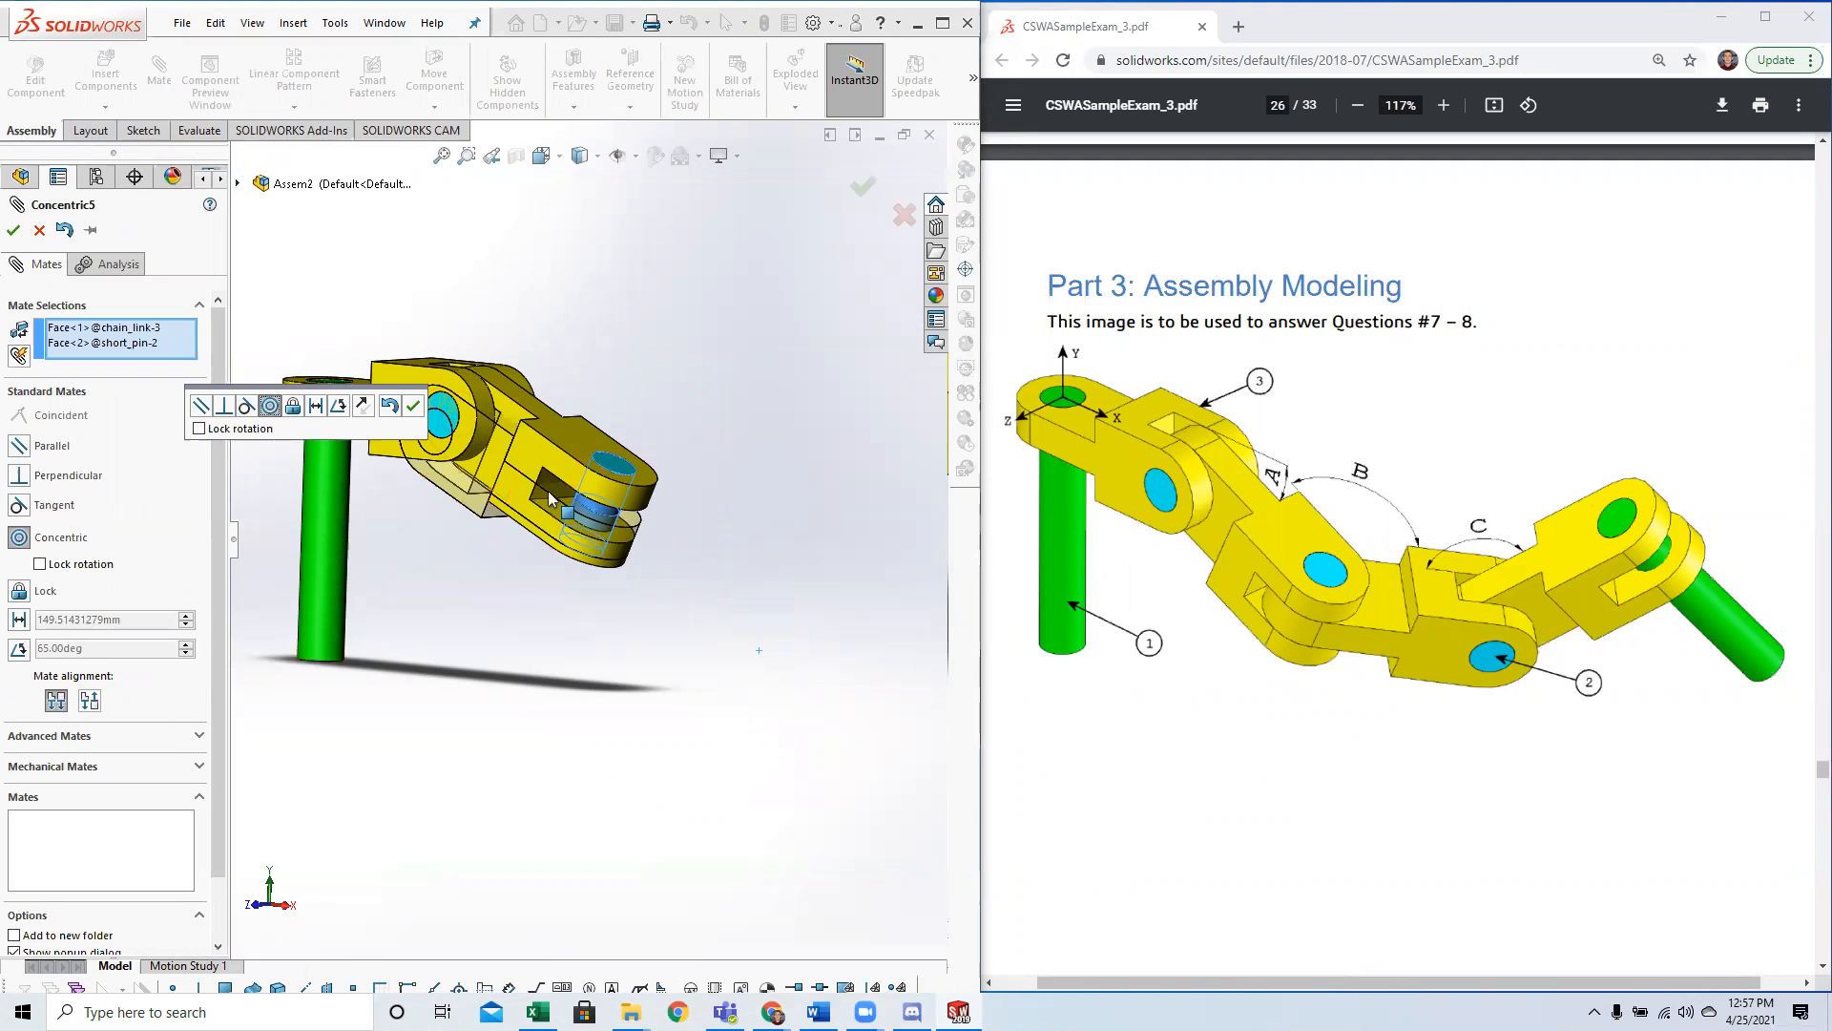
pyautogui.click(54, 705)
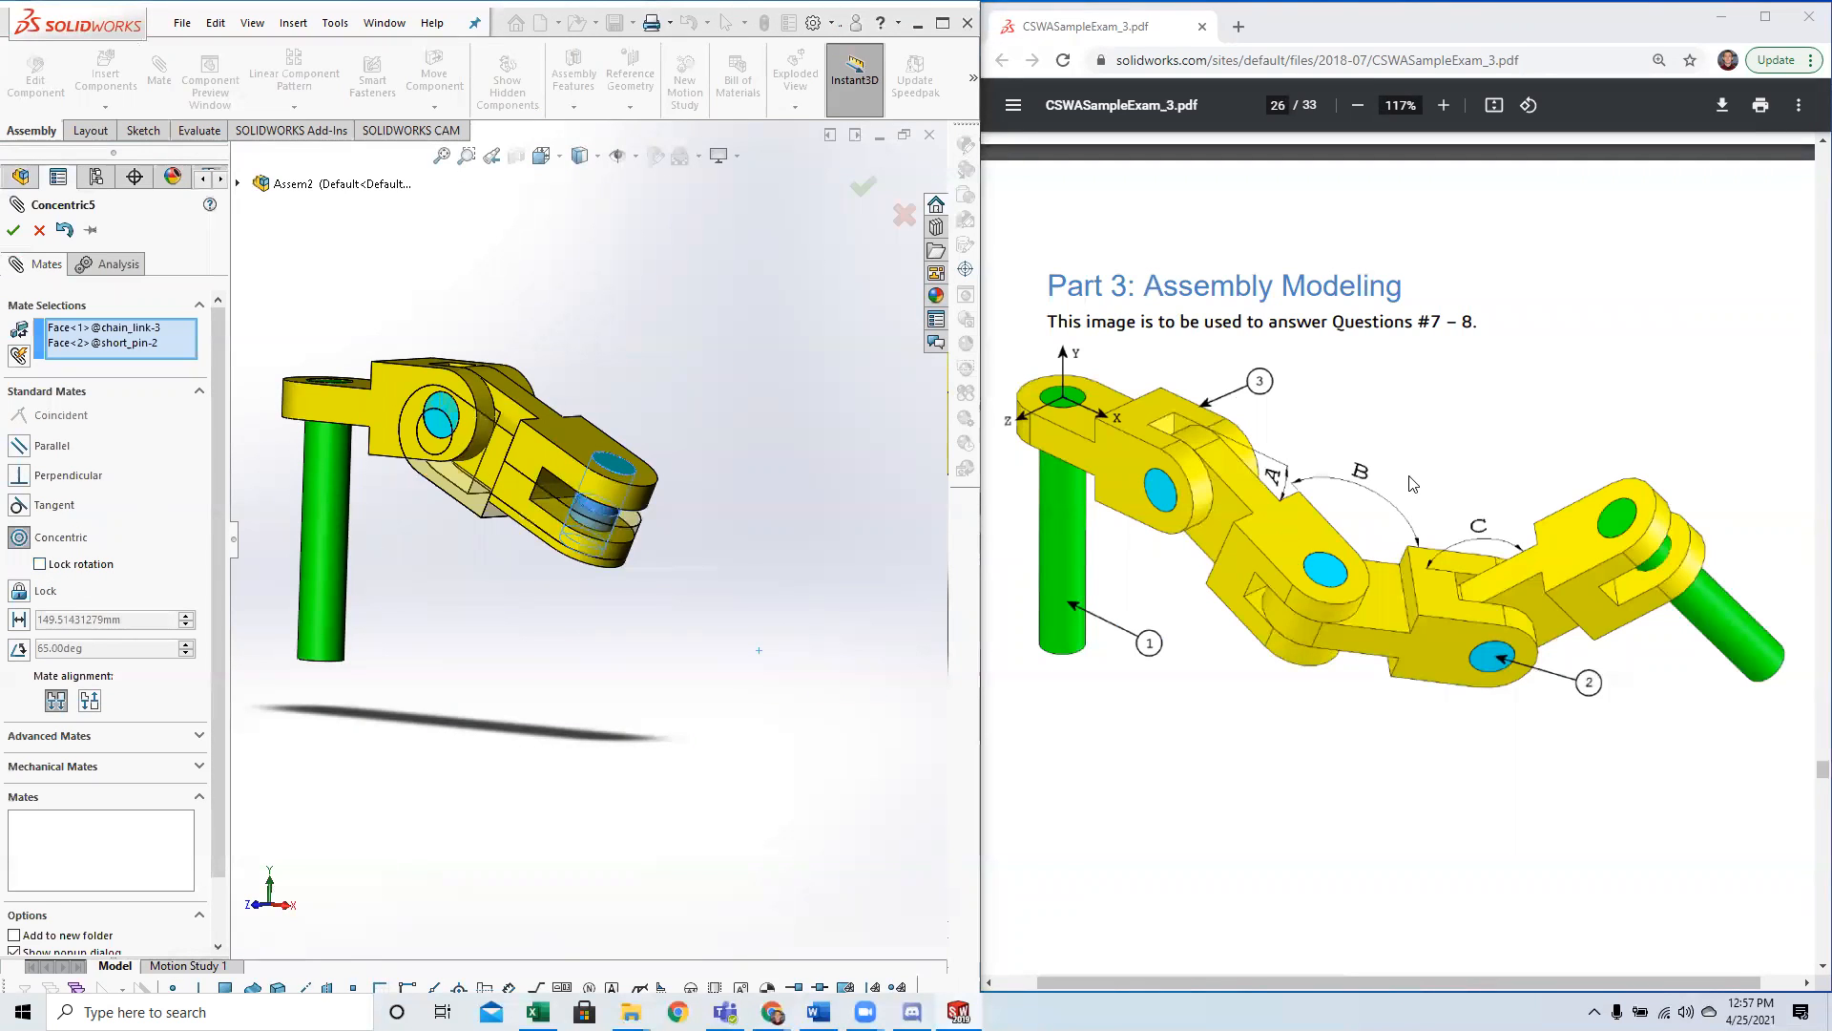
pyautogui.click(12, 230)
pyautogui.press('Return')
# Mate the flat face of the third chain link's narrow end coincident to the matching fork face of the second chain link.
pyautogui.moveTo(492, 437); pyautogui.dragTo(761, 529)
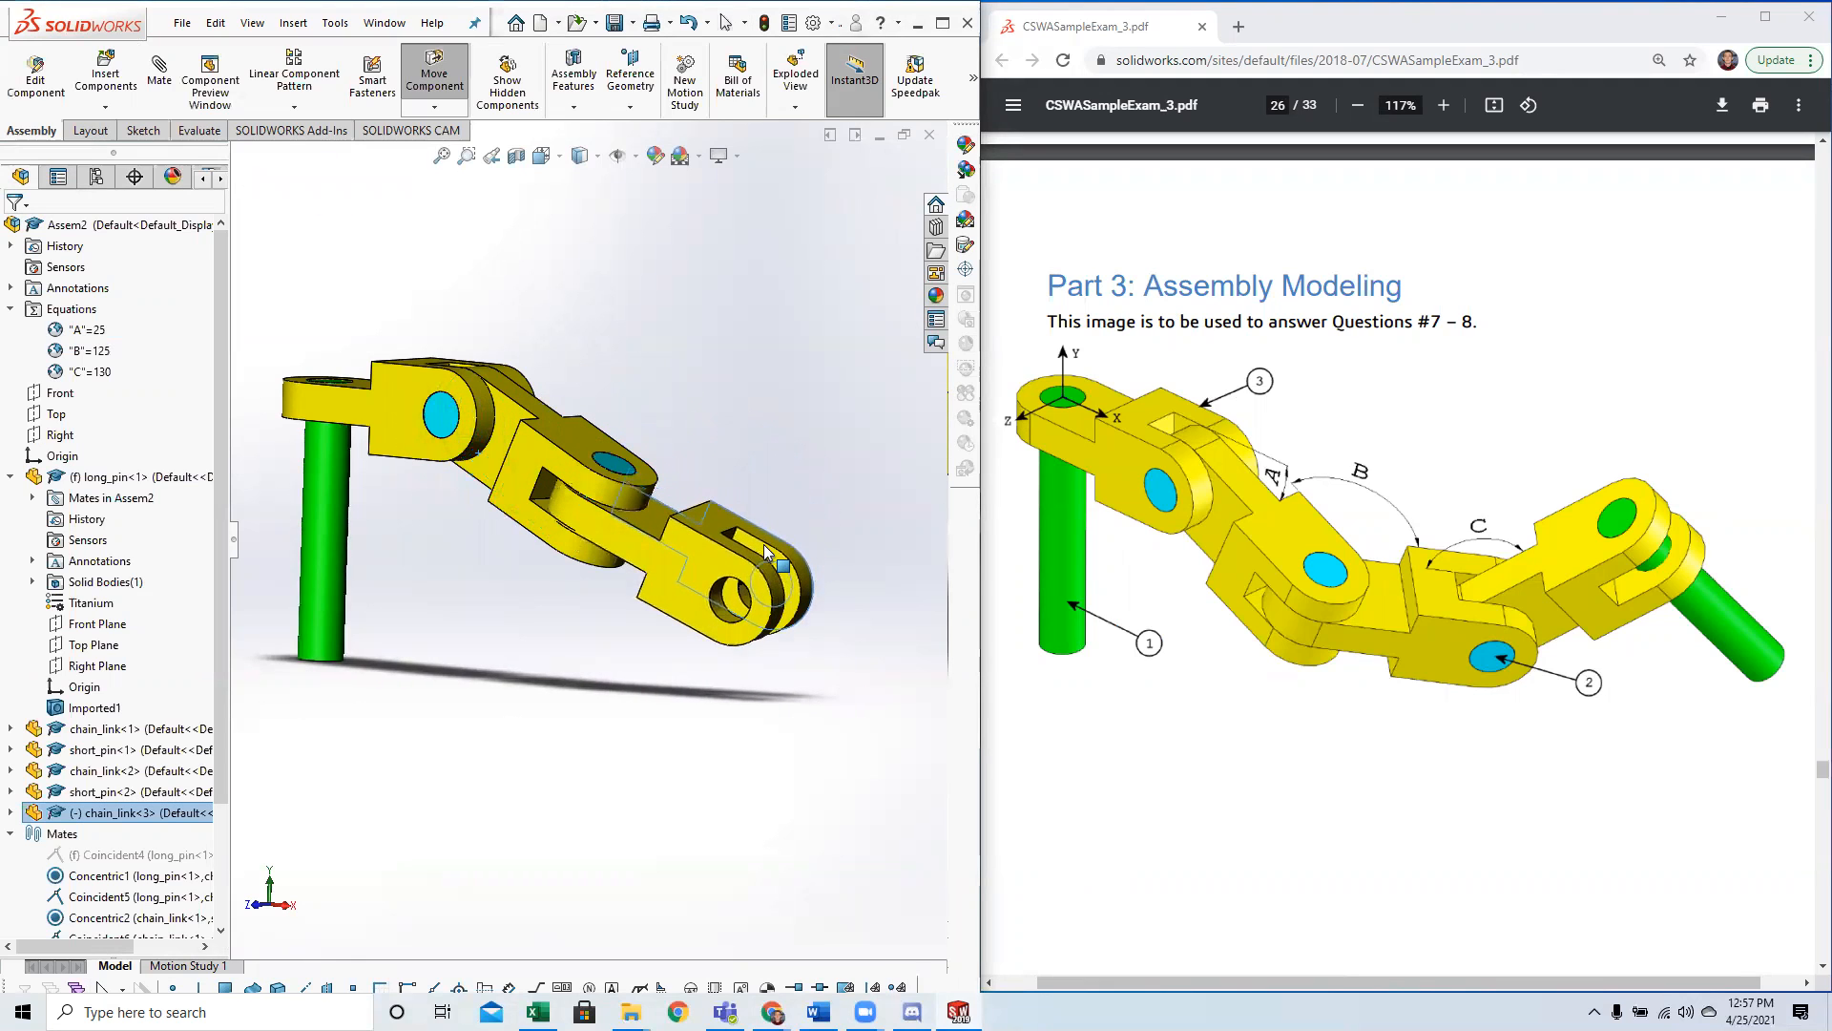
pyautogui.moveTo(632, 539); pyautogui.dragTo(557, 737)
pyautogui.click(574, 601)
pyautogui.moveTo(575, 601); pyautogui.dragTo(575, 687, button='middle')
pyautogui.click(580, 428)
pyautogui.click(581, 678)
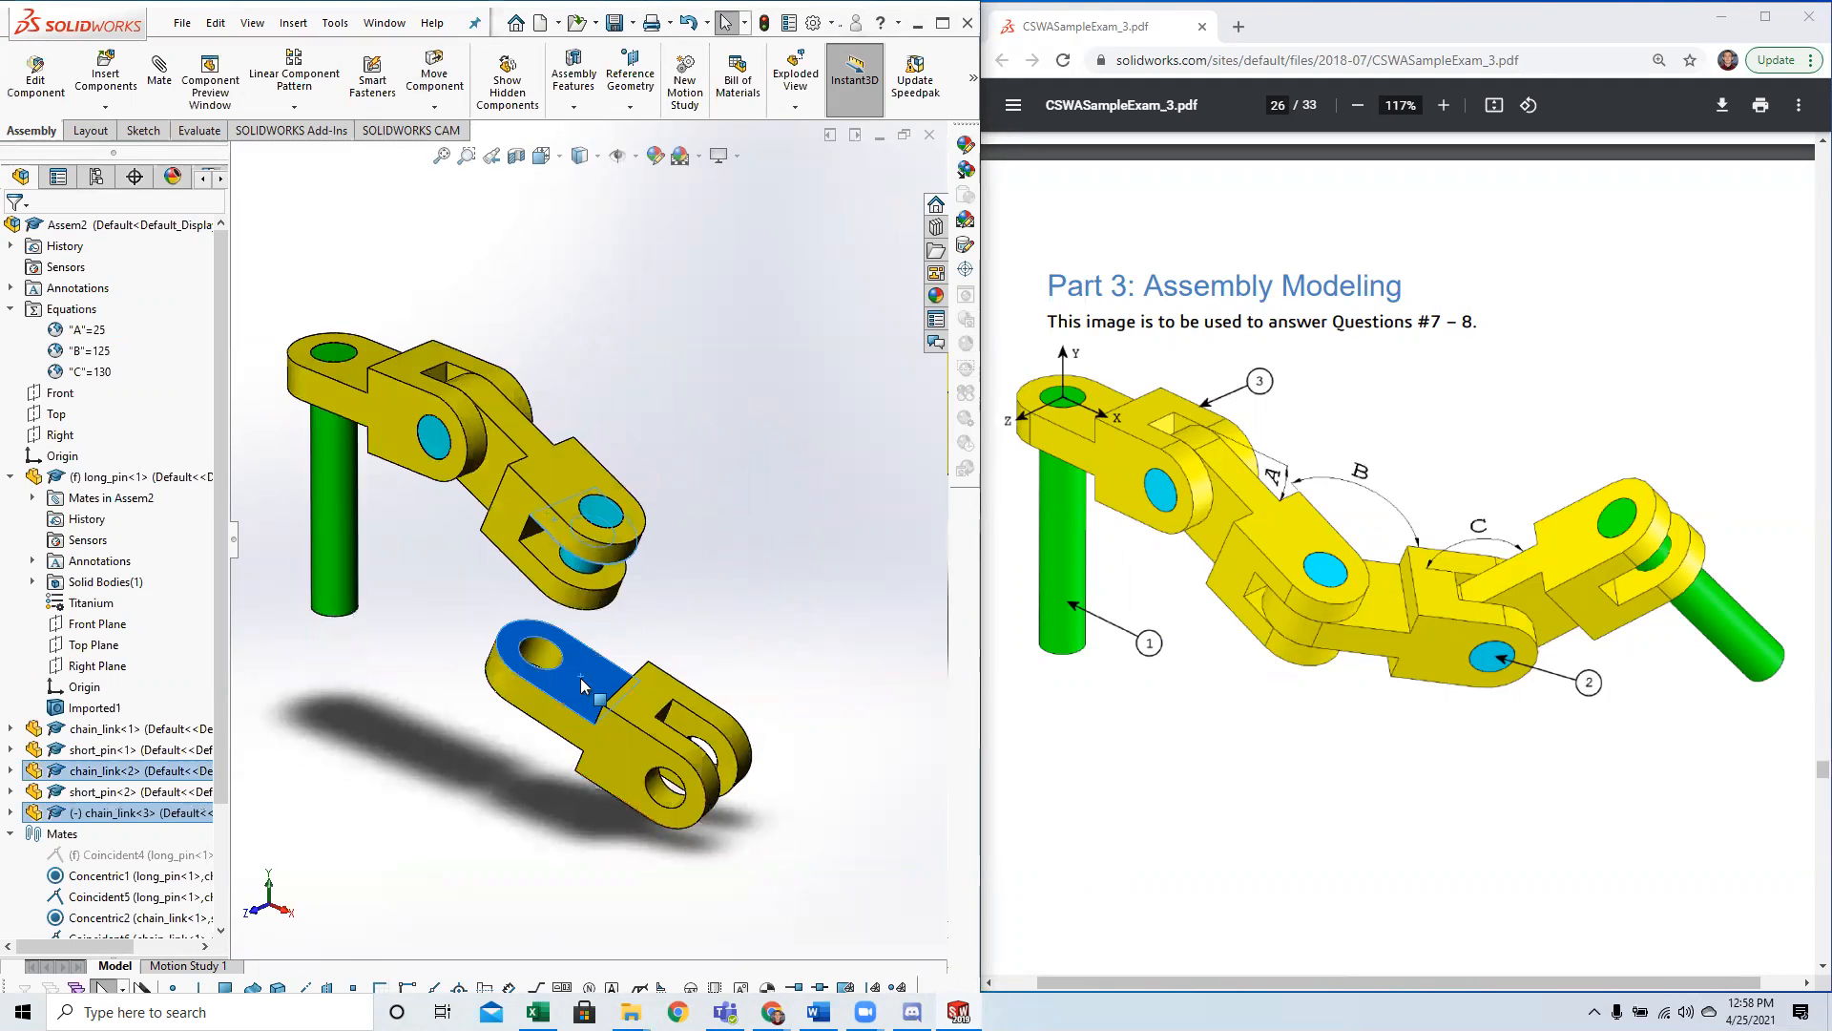
pyautogui.click(158, 66)
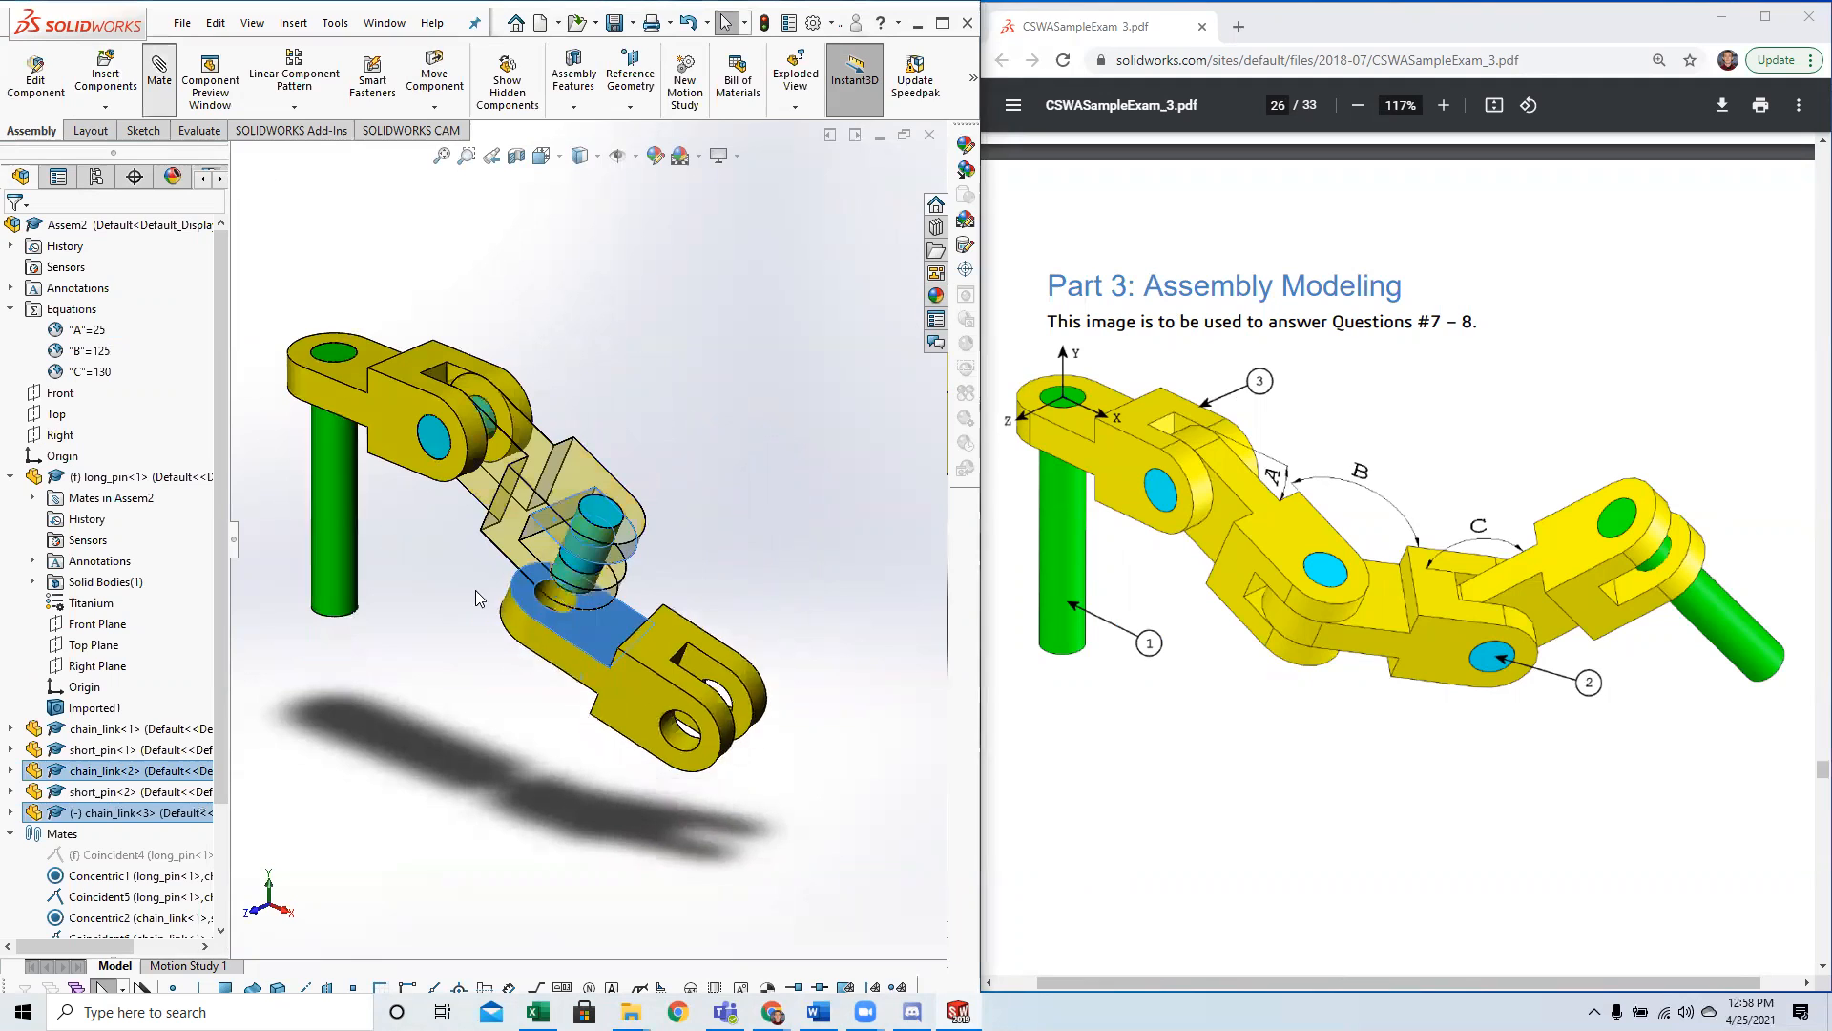
pyautogui.click(342, 612)
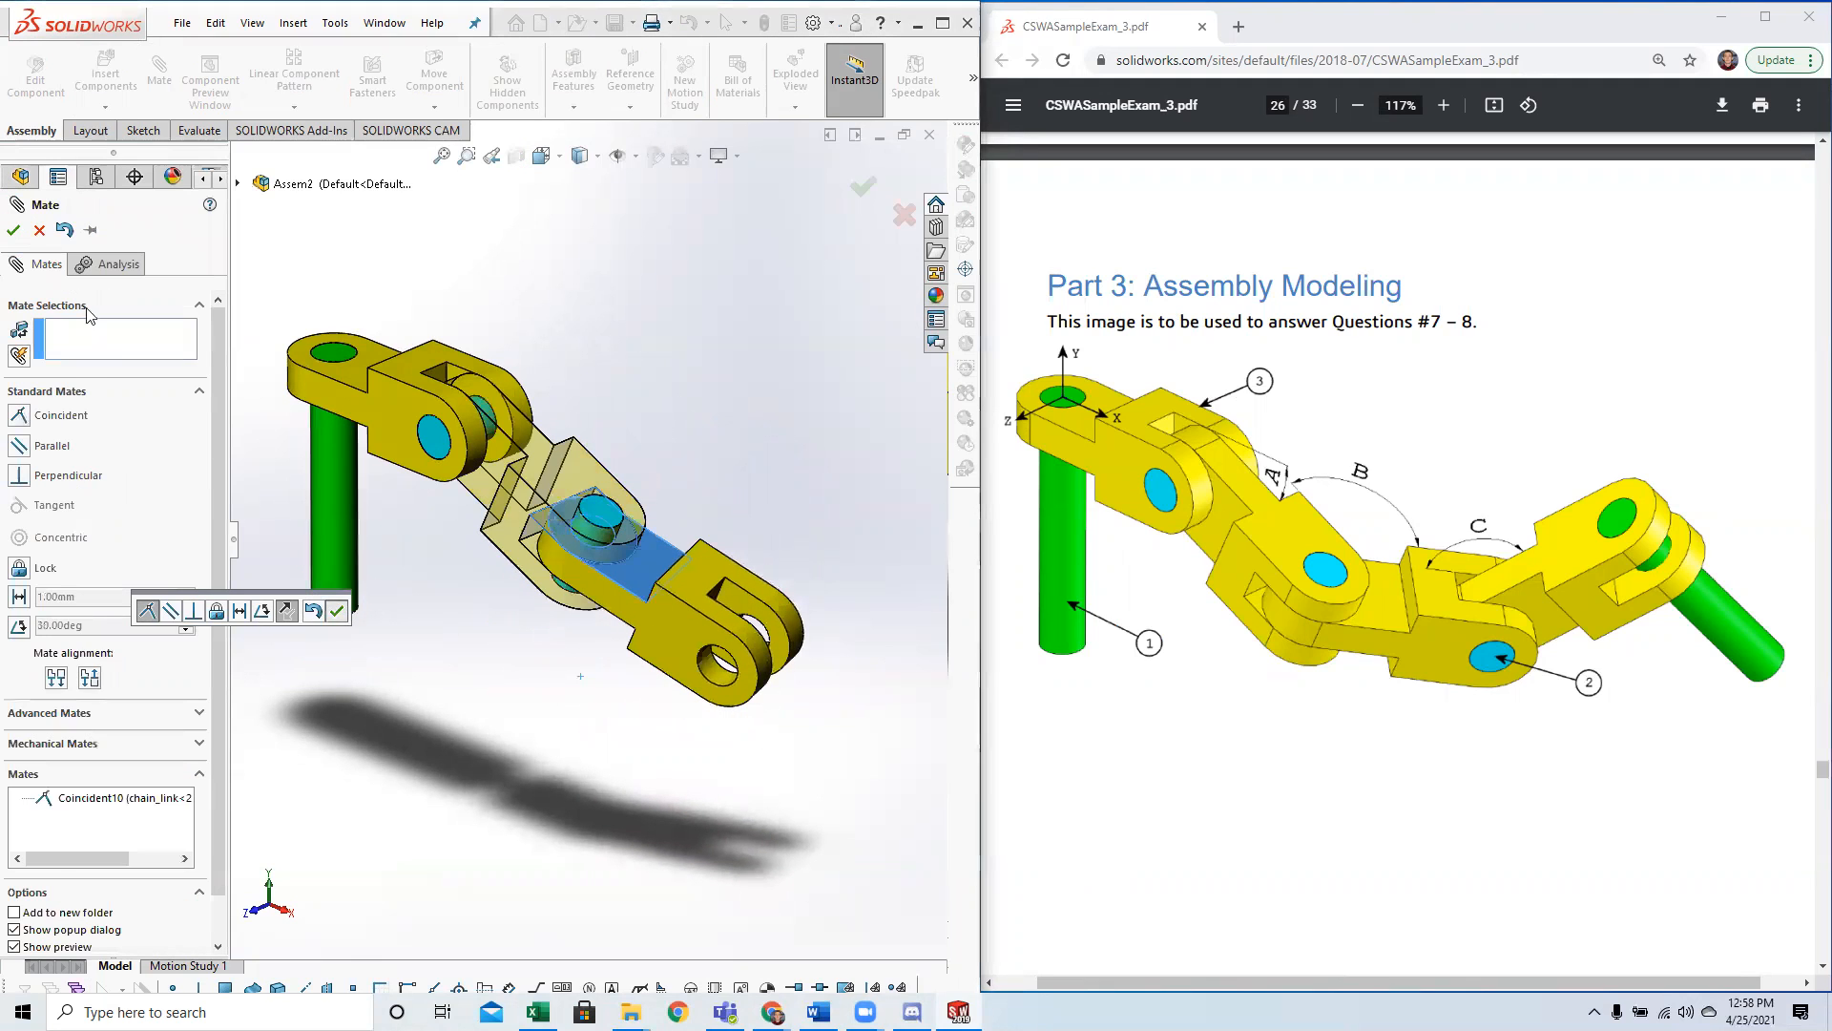
pyautogui.click(342, 612)
# Set up an angle mate between the matching side faces of the second and third chain links.
pyautogui.scroll(1, 718, 611)
pyautogui.moveTo(679, 625); pyautogui.dragTo(734, 650)
pyautogui.click(726, 484)
pyautogui.moveTo(725, 485); pyautogui.dragTo(593, 601, button='middle')
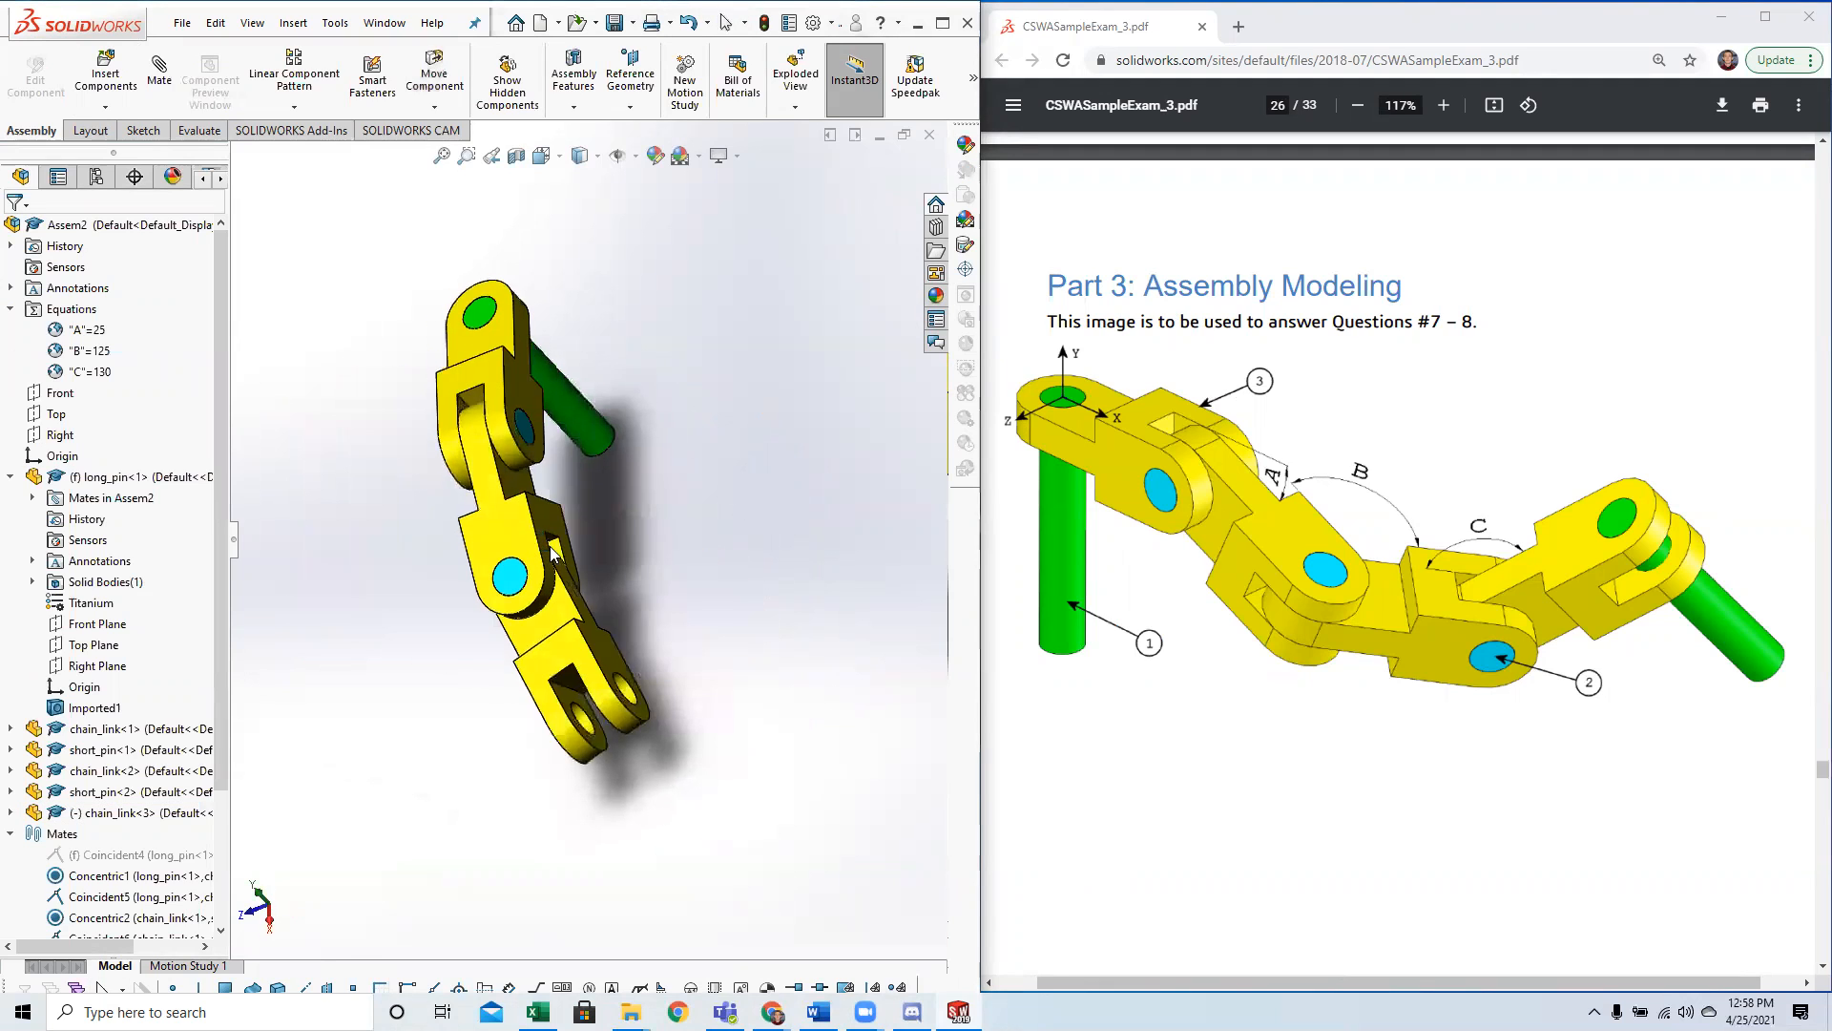
pyautogui.scroll(-2, 594, 605)
pyautogui.click(561, 495)
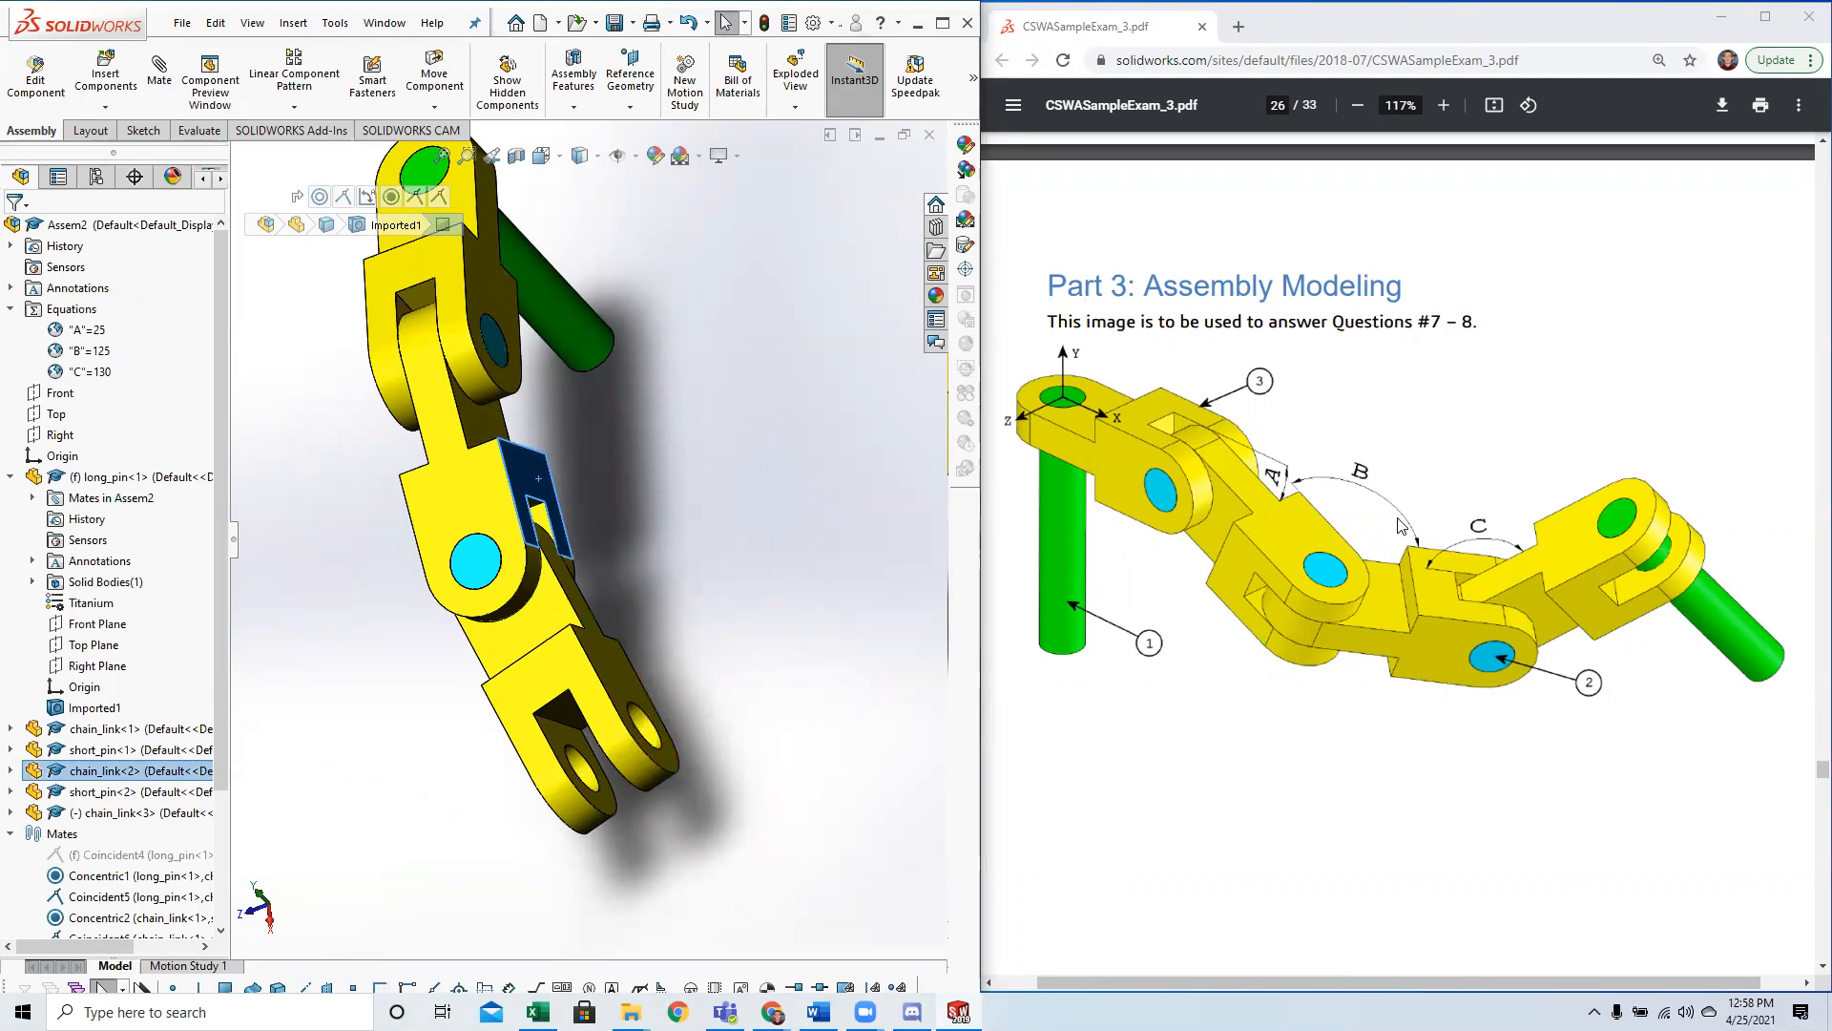
pyautogui.keyDown('ctrl'); pyautogui.click(611, 668); pyautogui.keyUp('ctrl')
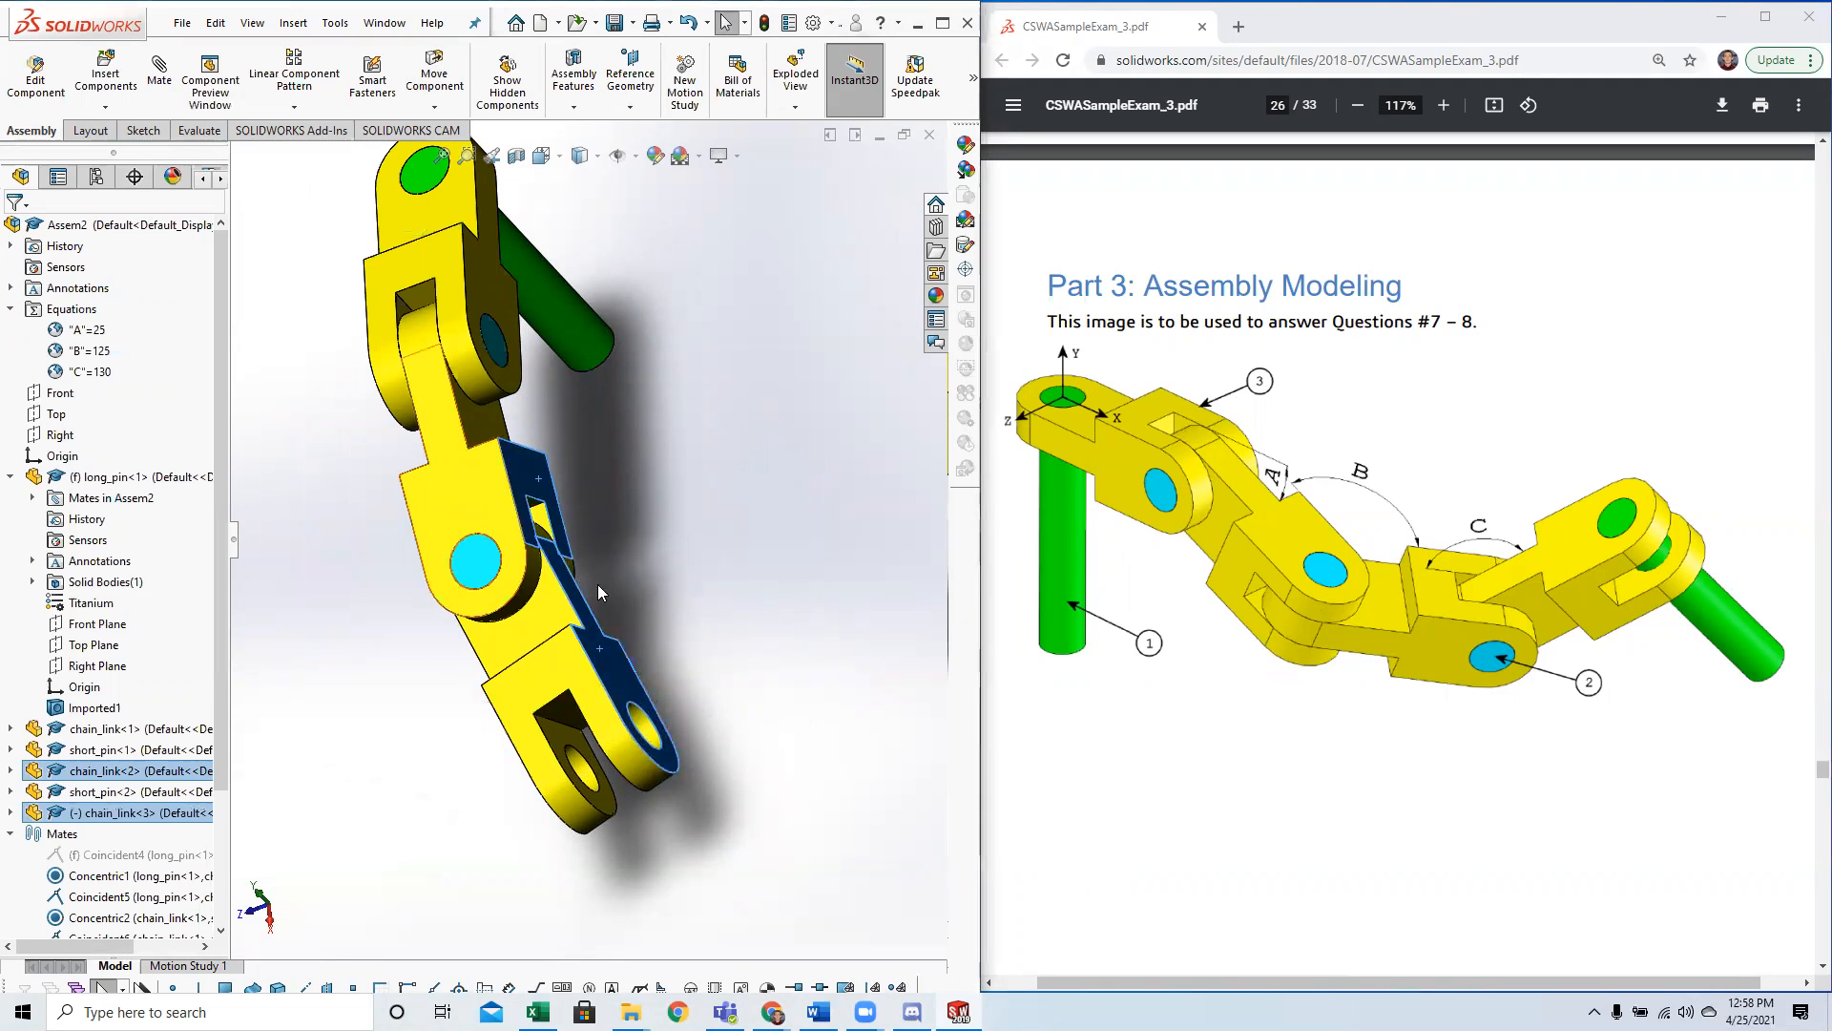
pyautogui.click(168, 75)
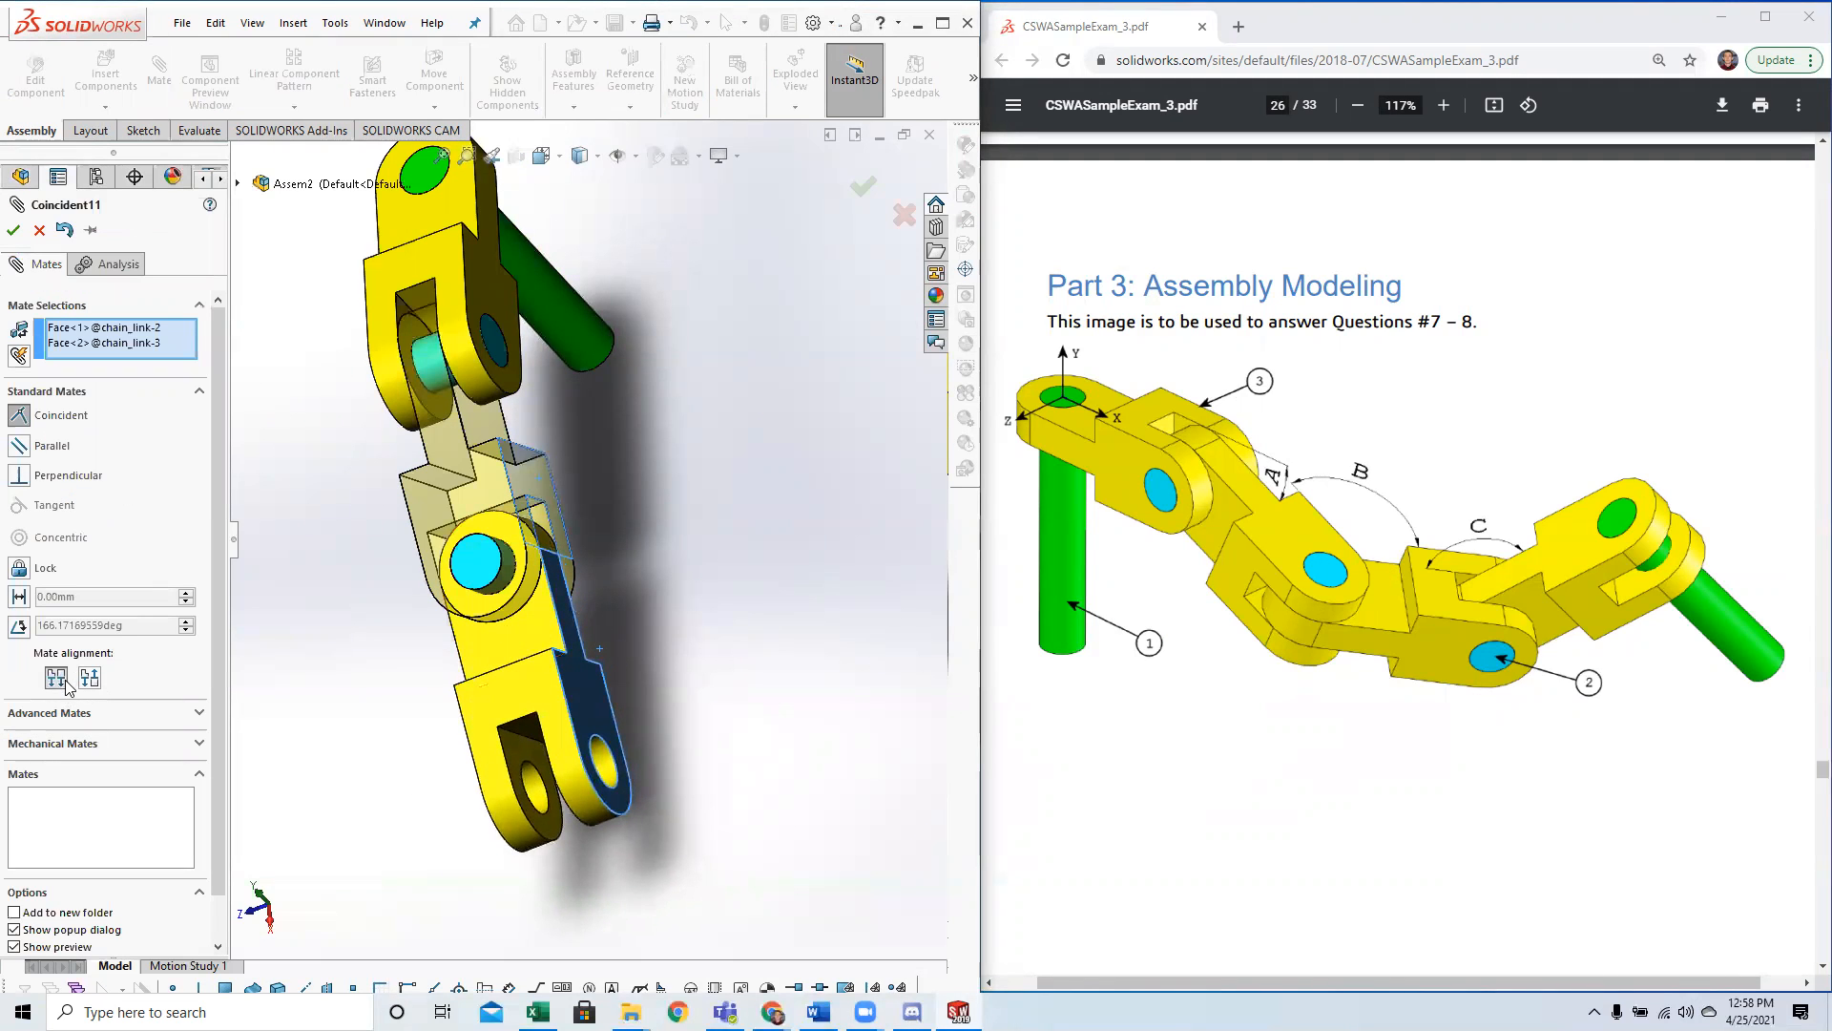
pyautogui.click(24, 633)
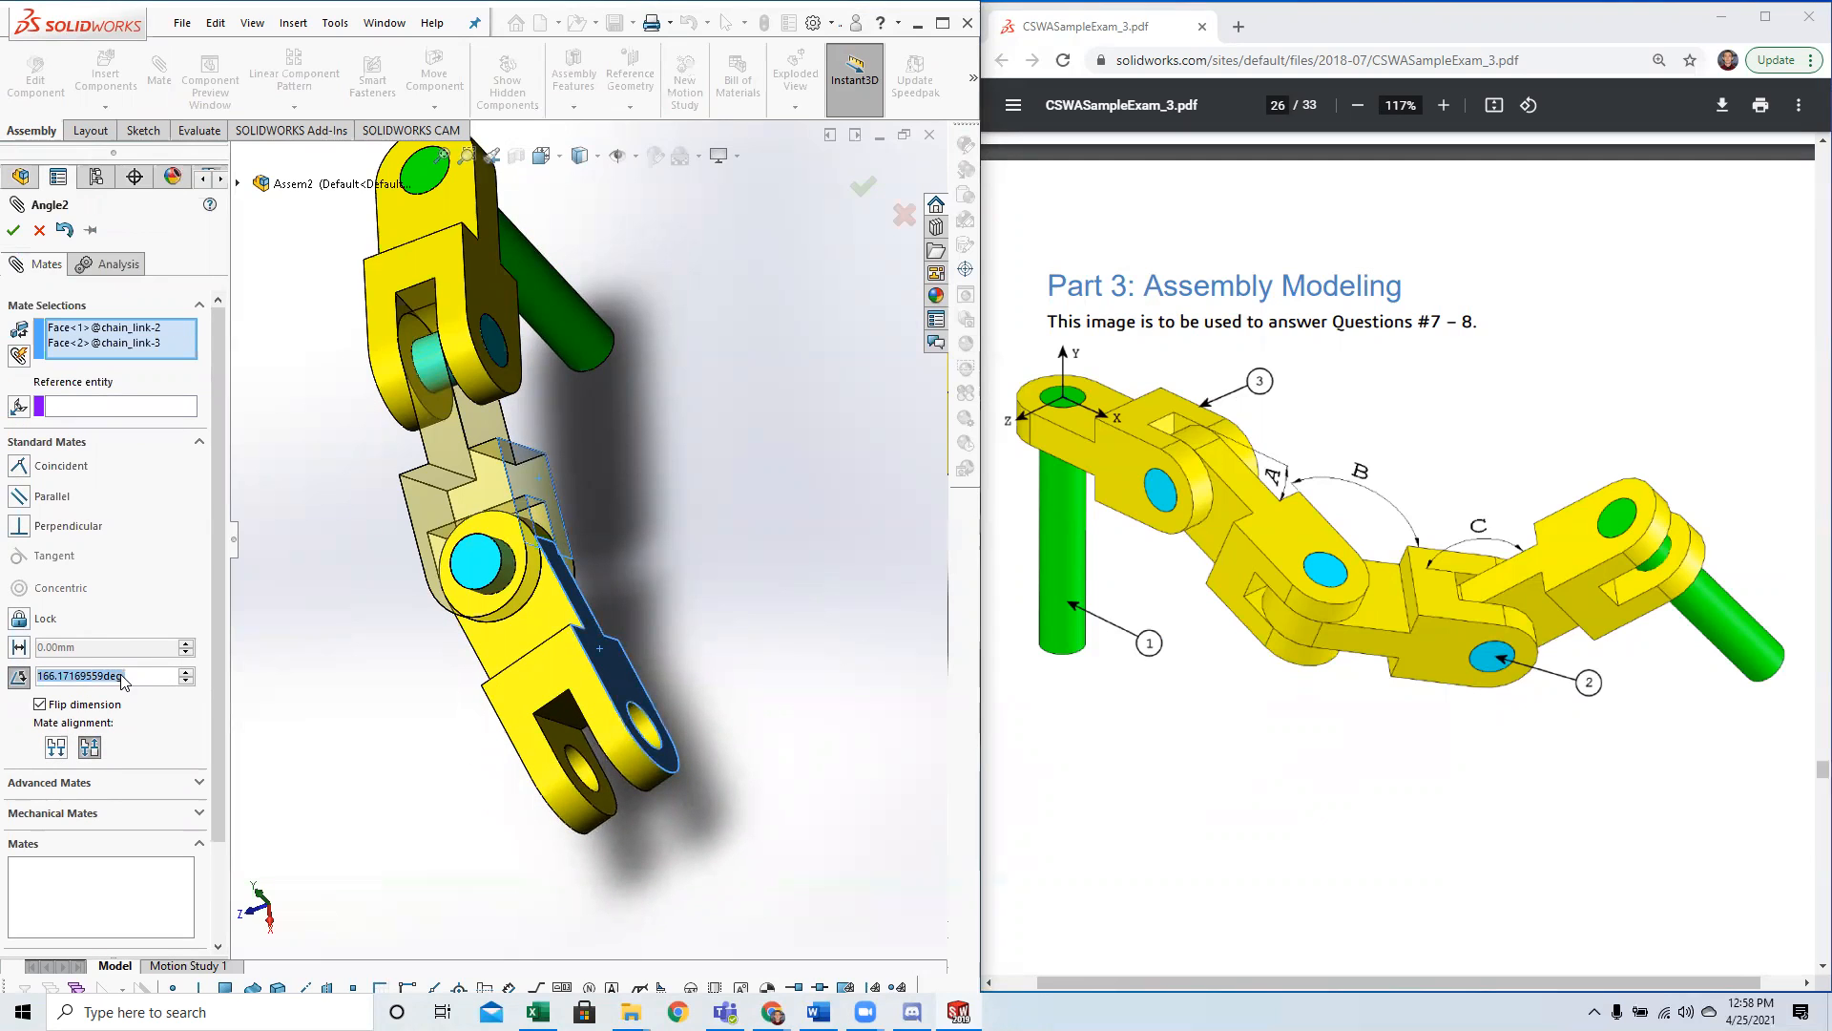
# Try to enter variable B directly as the angle of the mate between the second and third chain links.
pyautogui.write('-')
pyautogui.press('BackSpace')
pyautogui.write('8')
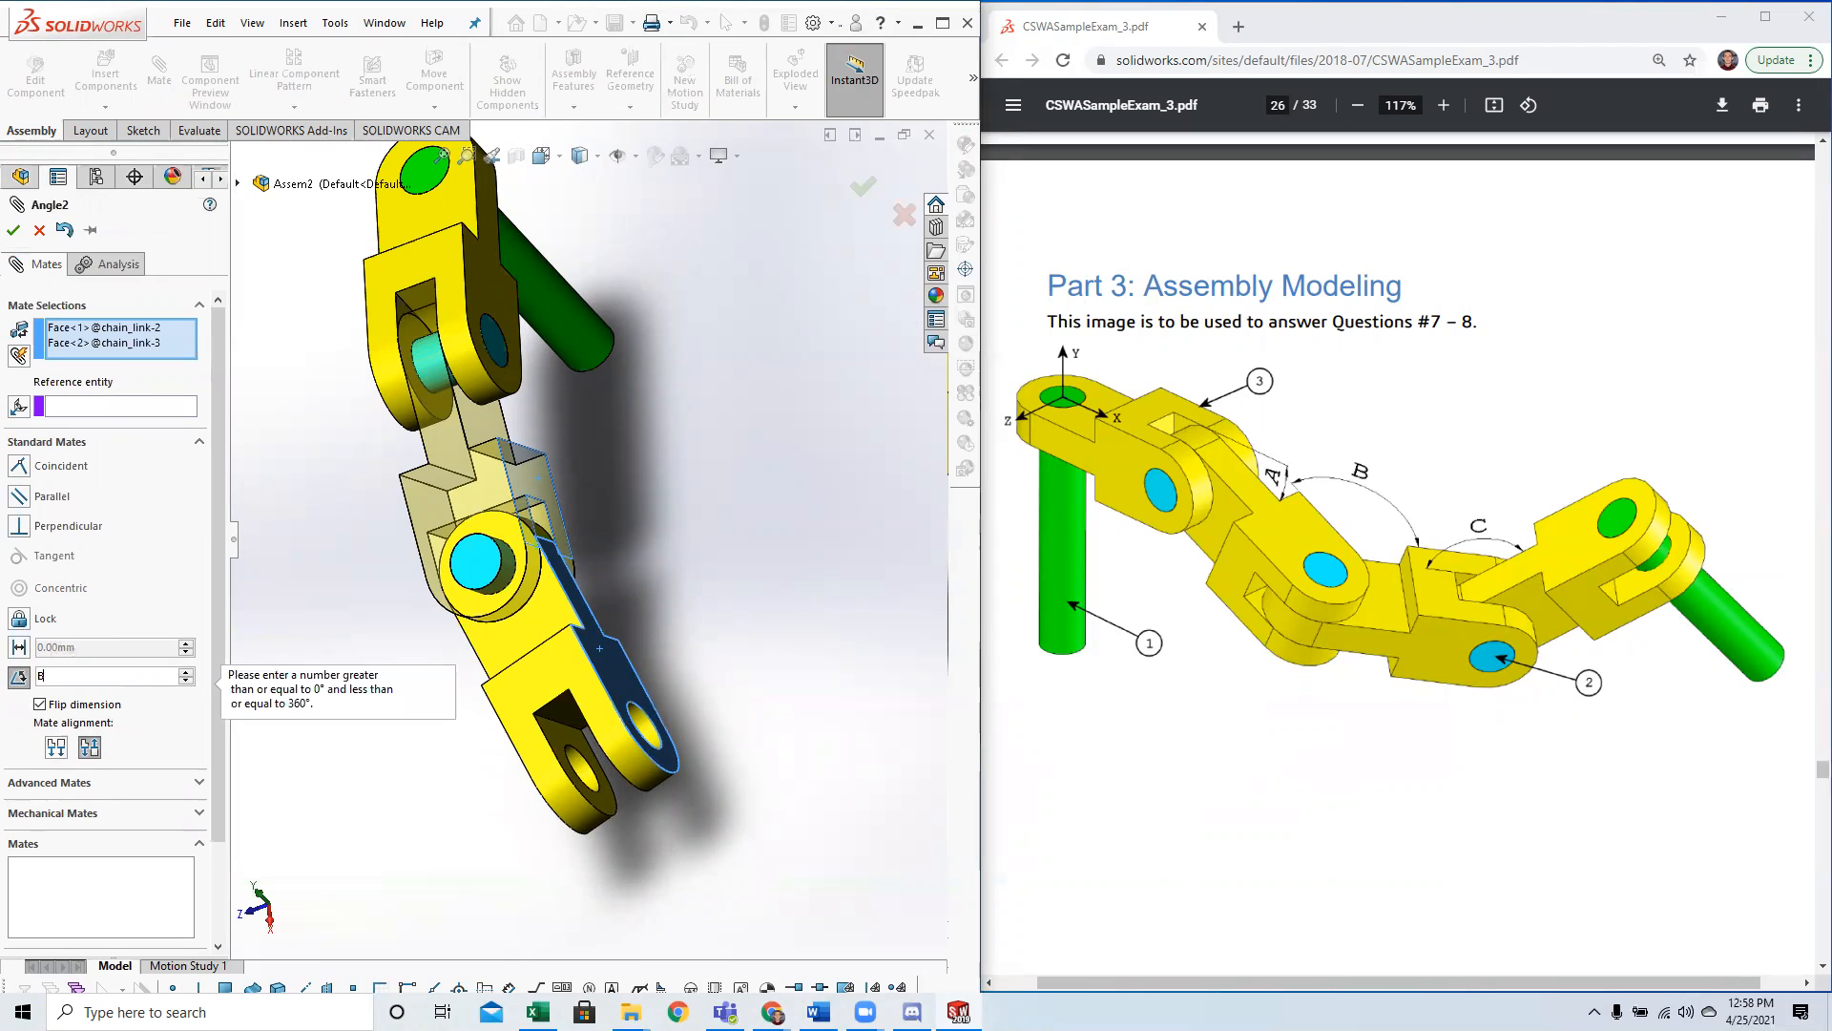
pyautogui.doubleClick(125, 676)
pyautogui.scroll(-11, 1048, 653)
pyautogui.scroll(7, 1194, 671)
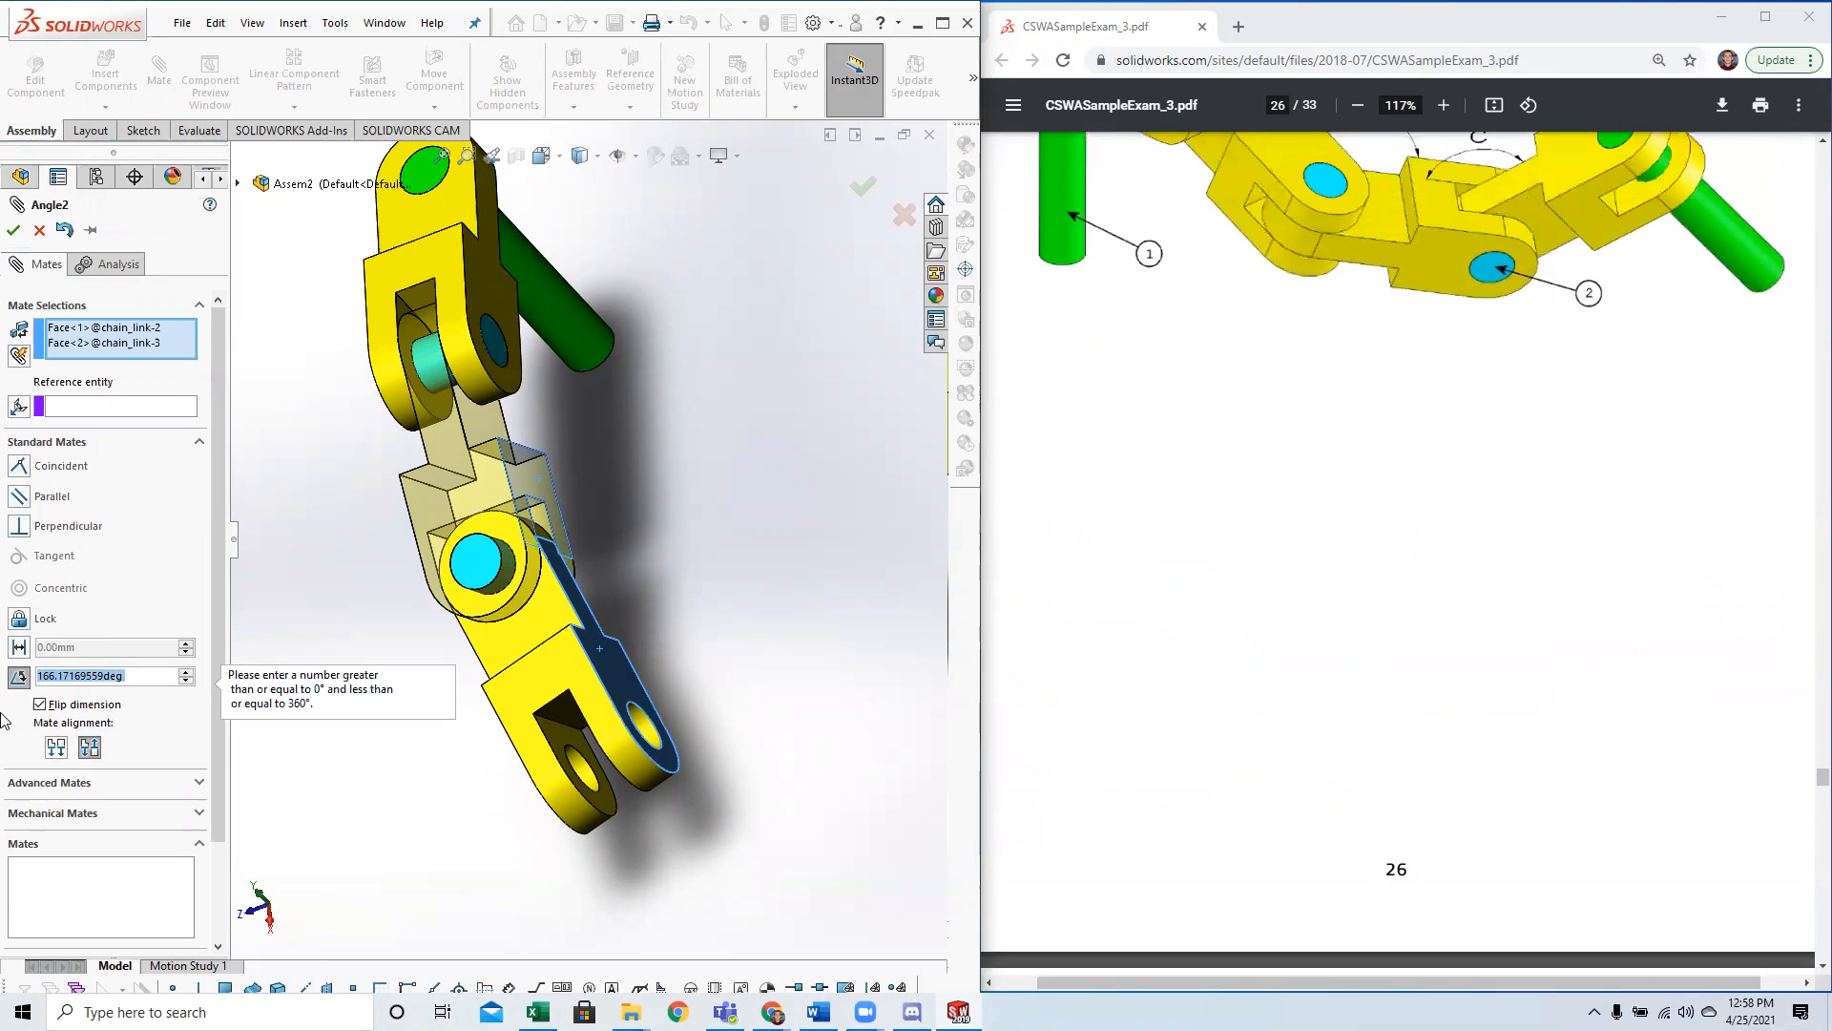
# Accept the angle mate at the links' current angle and finish mating.
pyautogui.click(109, 672)
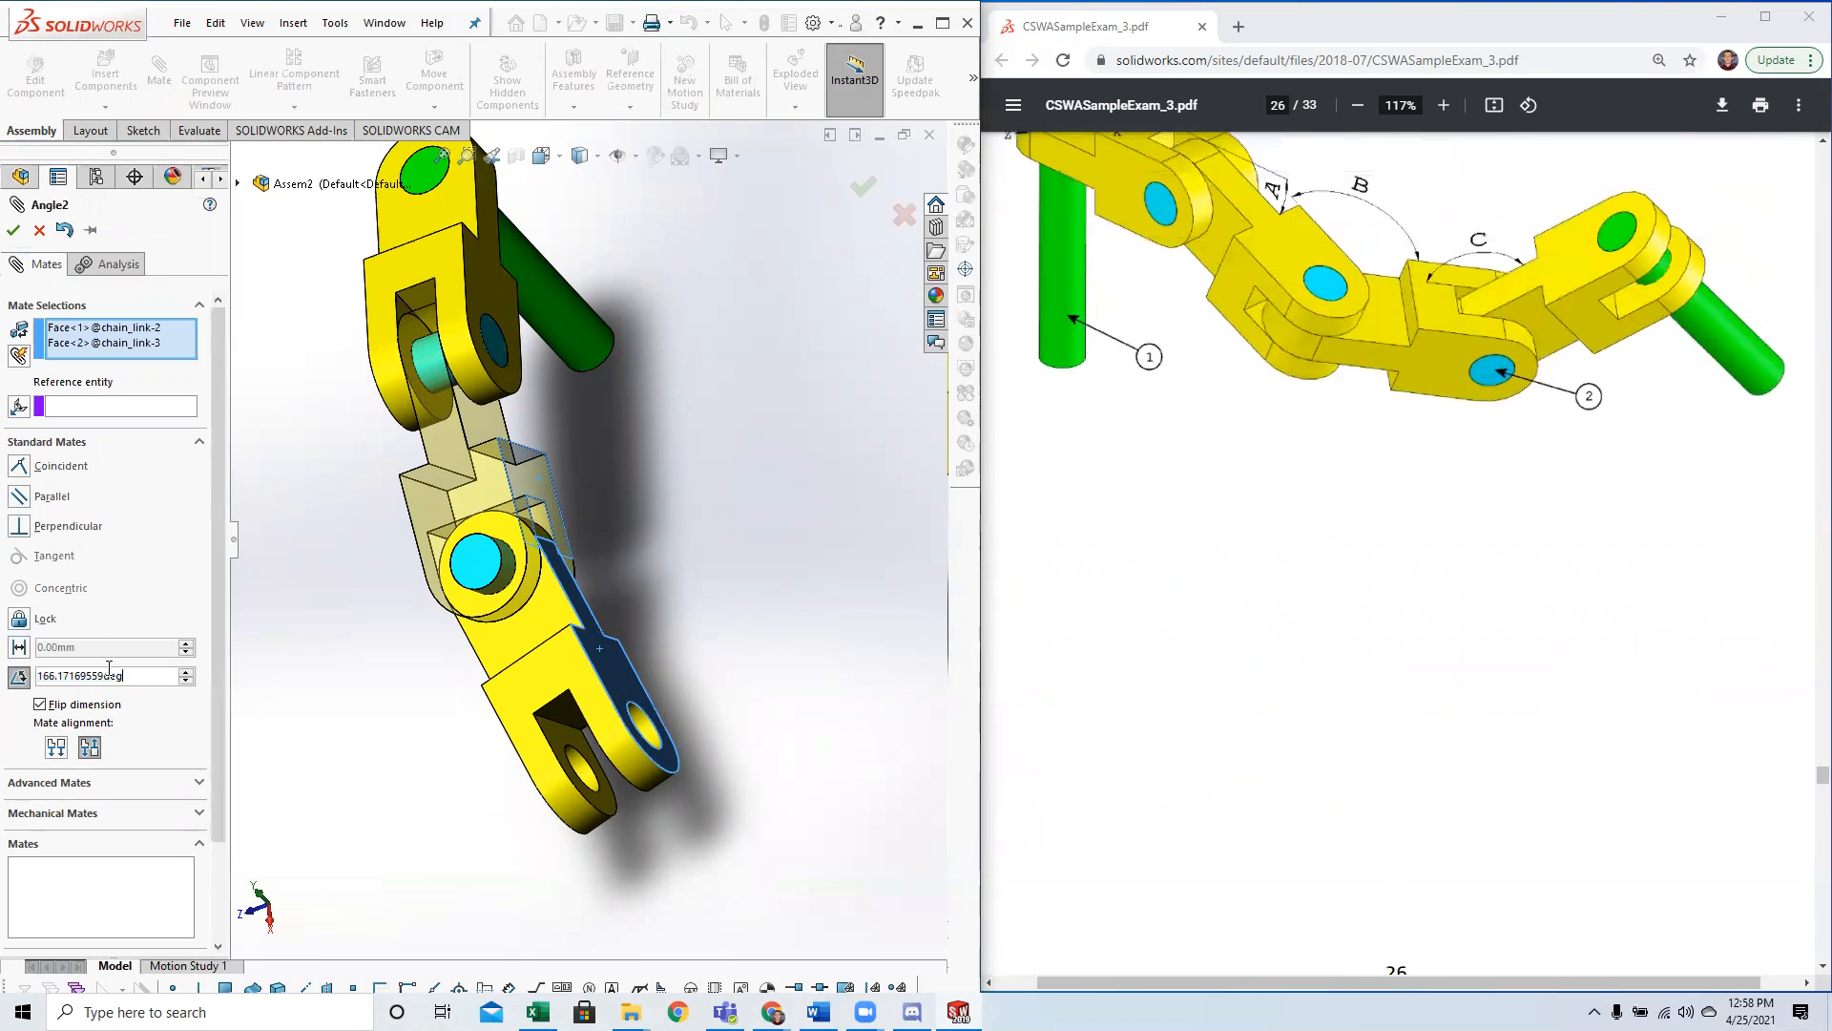
pyautogui.click(13, 231)
pyautogui.click(14, 231)
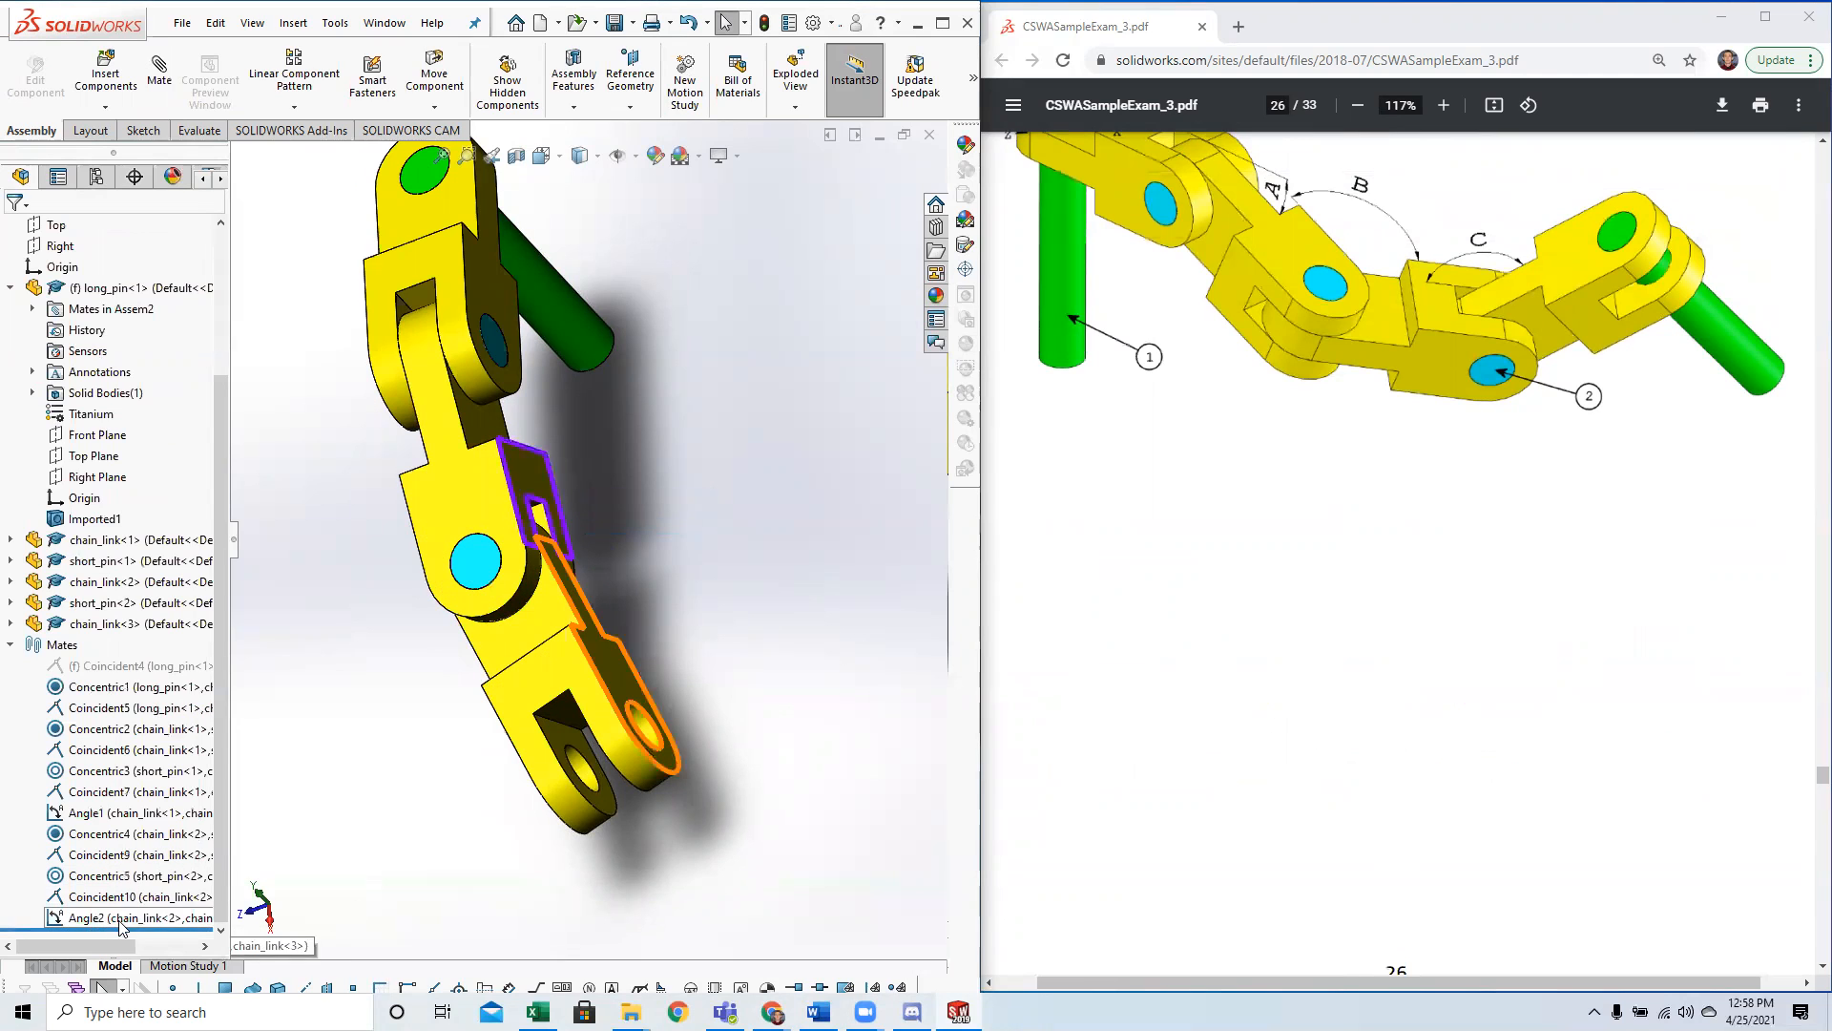
# Link the angle dimension of the mate between the second and third chain links to global variable B.
pyautogui.click(120, 920)
pyautogui.moveTo(667, 539); pyautogui.dragTo(711, 521)
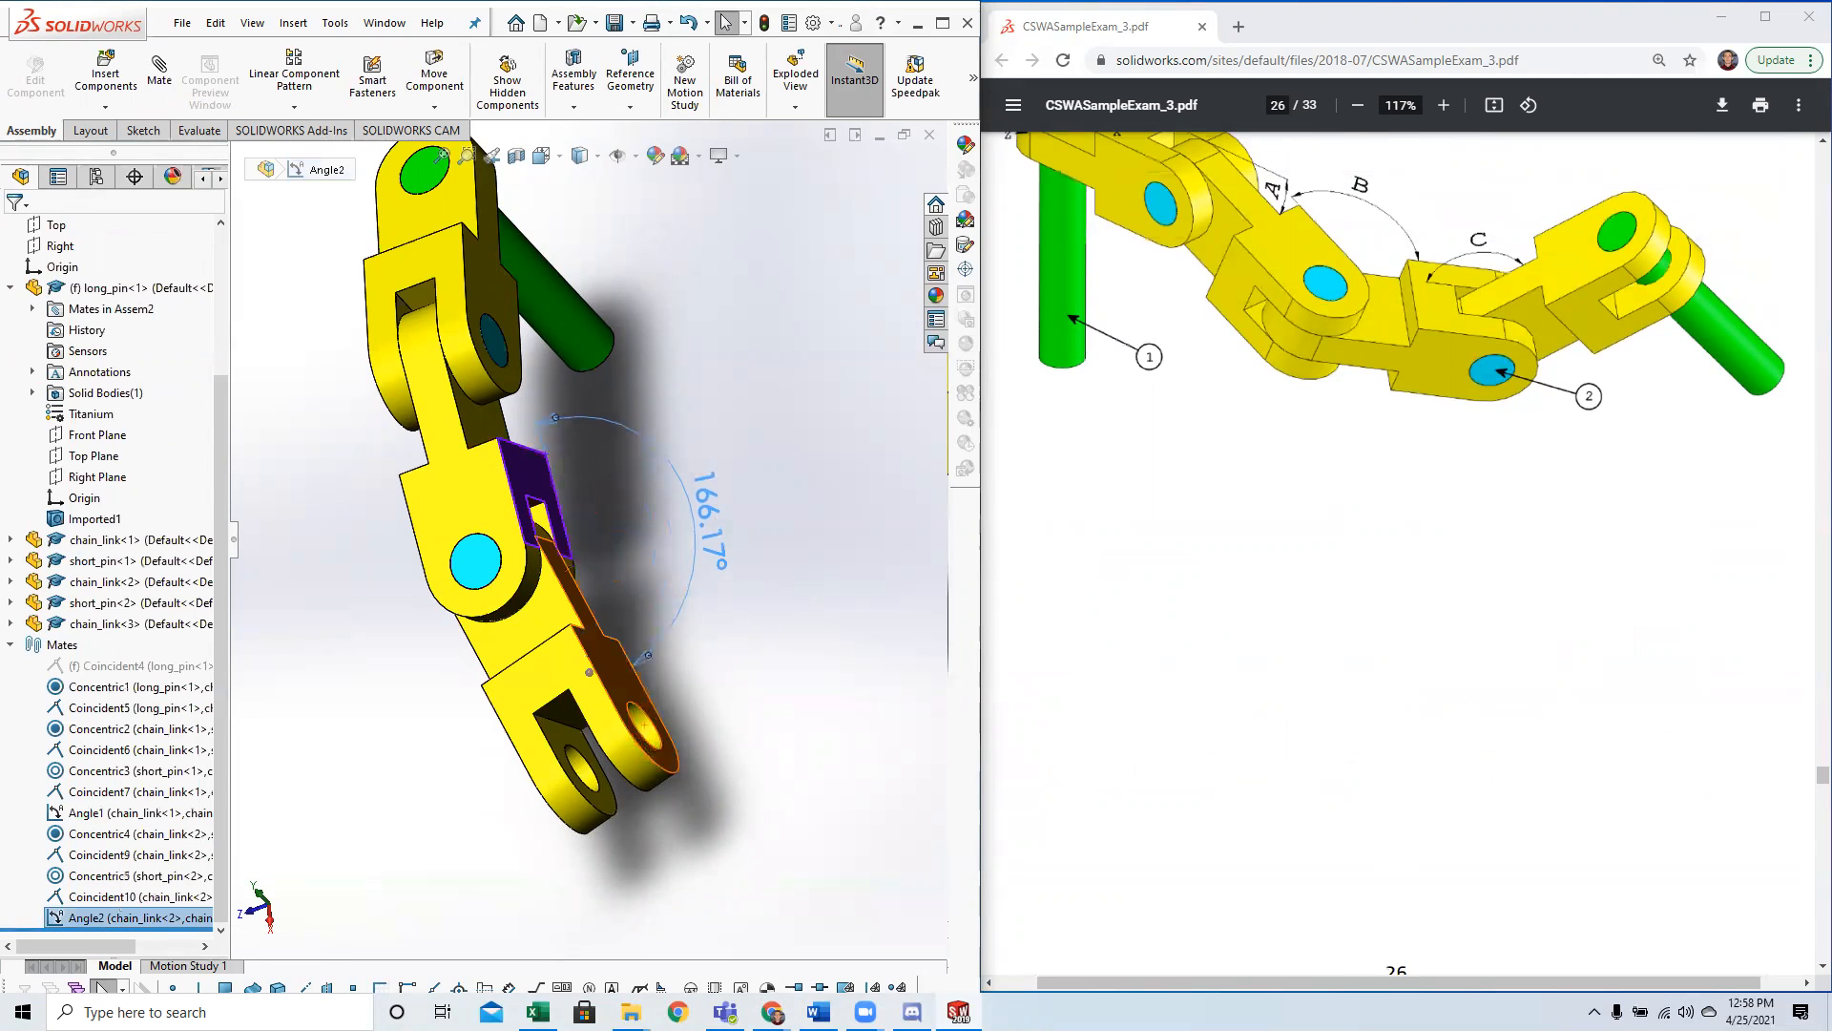
pyautogui.doubleClick(711, 521)
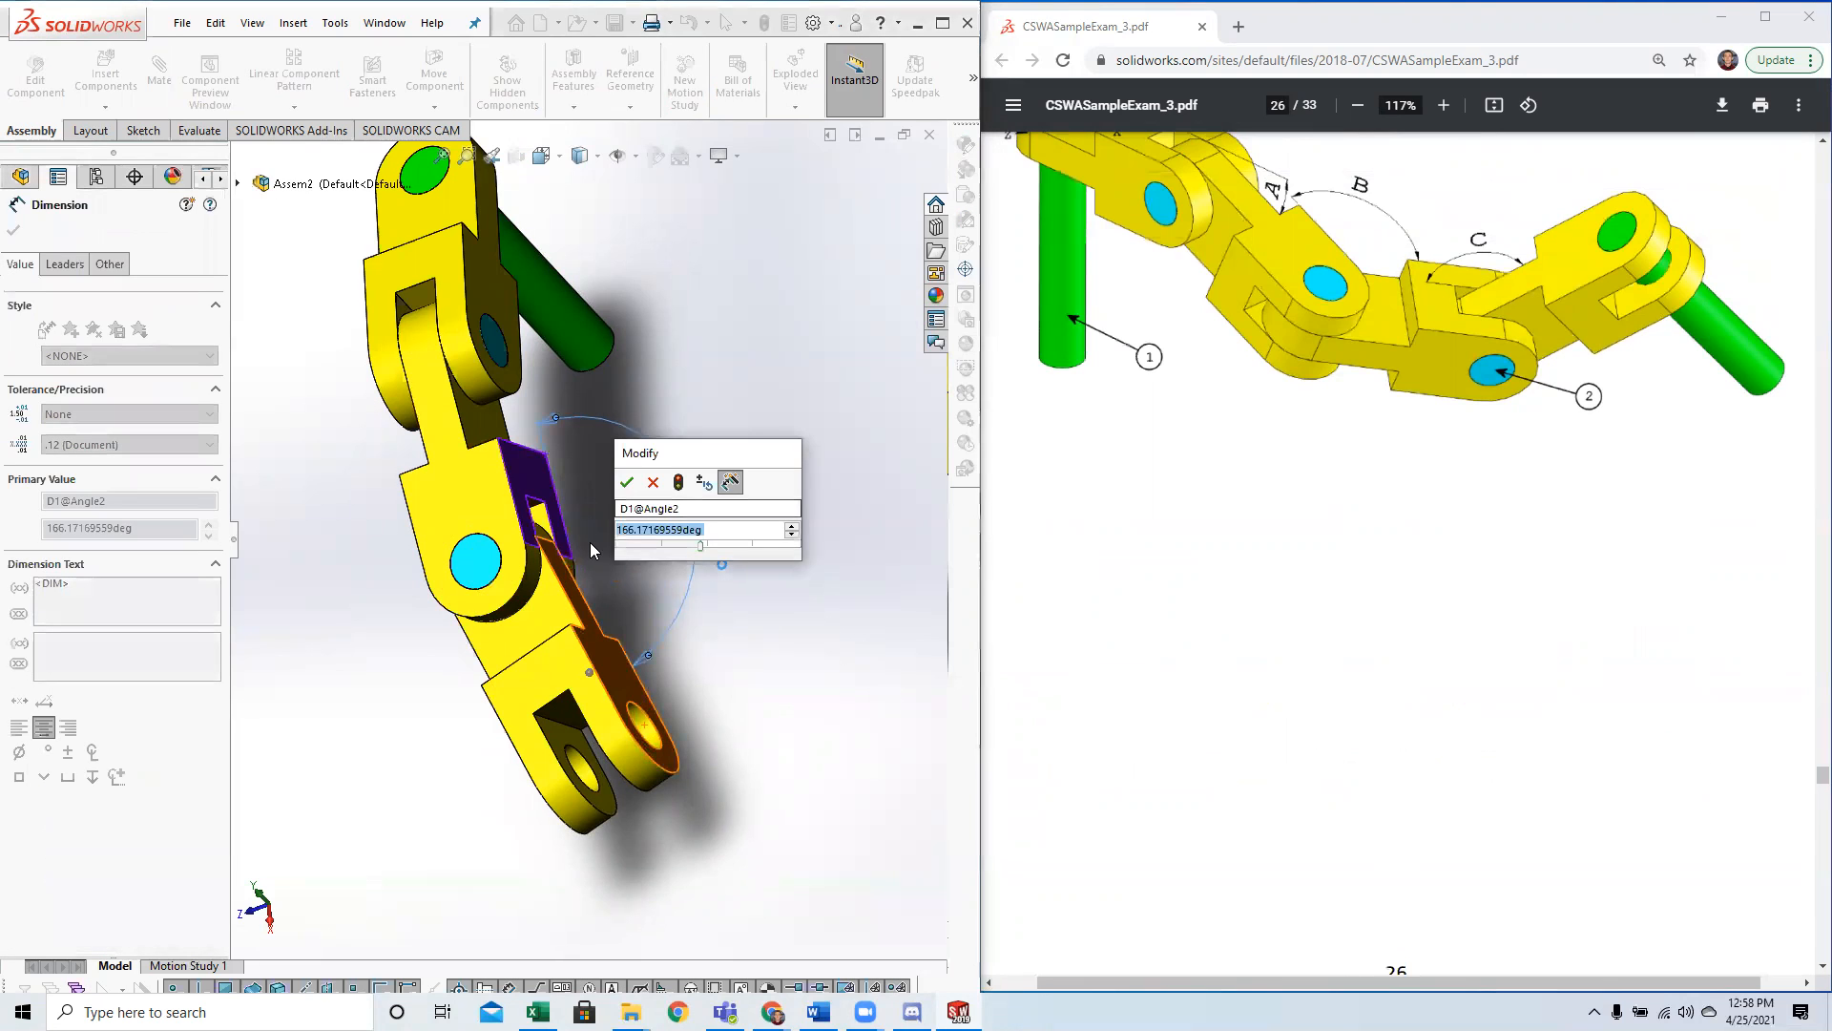
pyautogui.write('="B')
pyautogui.press('Return')
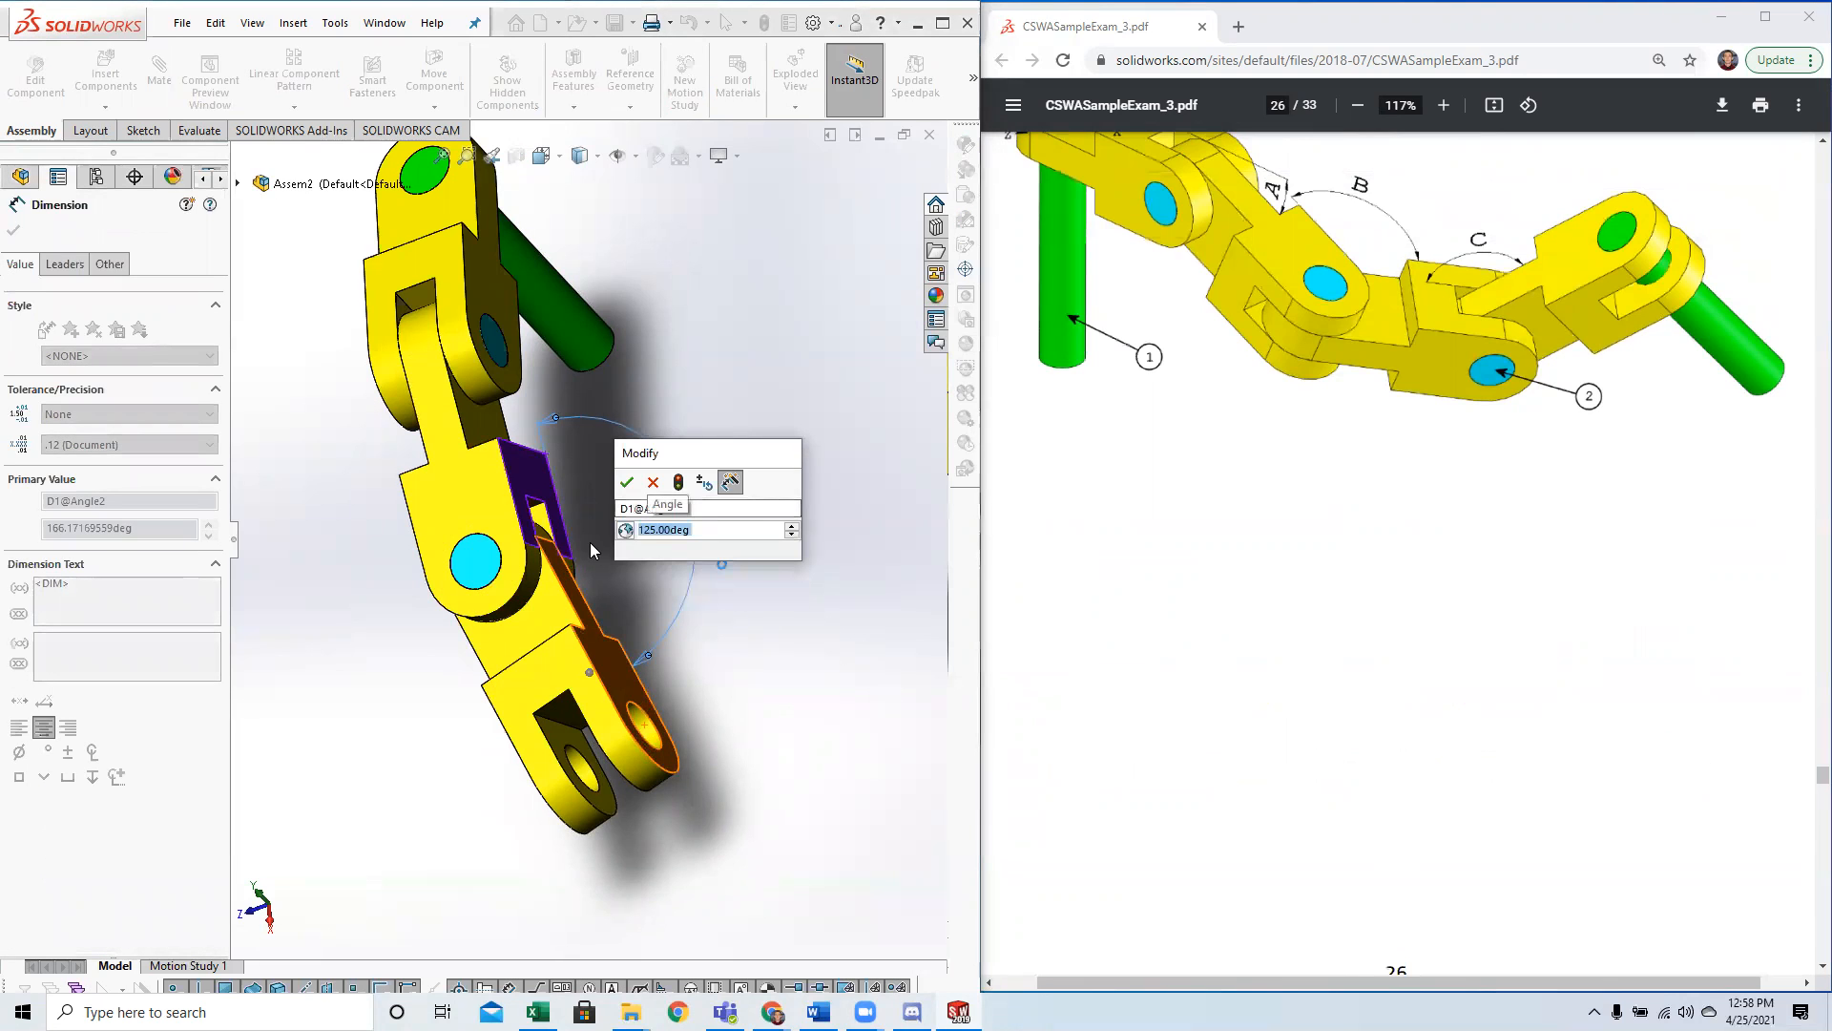
pyautogui.click(627, 482)
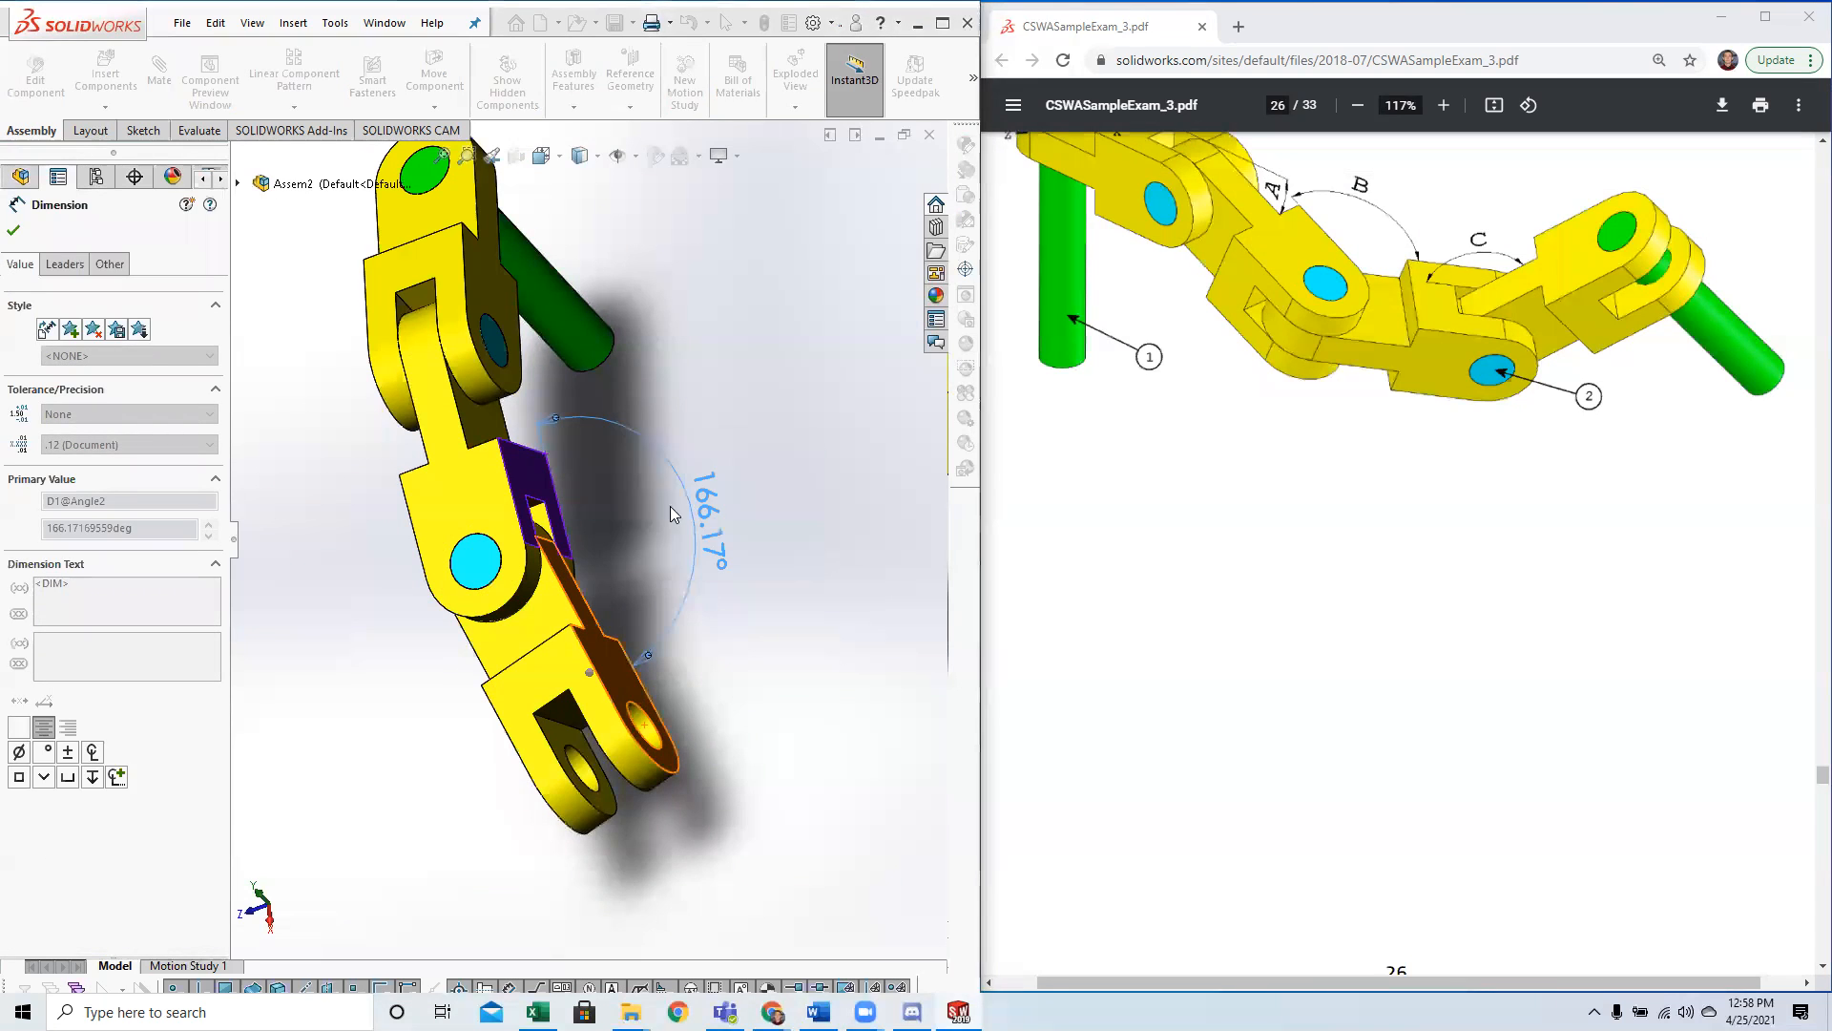
pyautogui.click(743, 565)
# Rebuild the assembly to apply the linked angle and restore the isometric view.
pyautogui.click(114, 919)
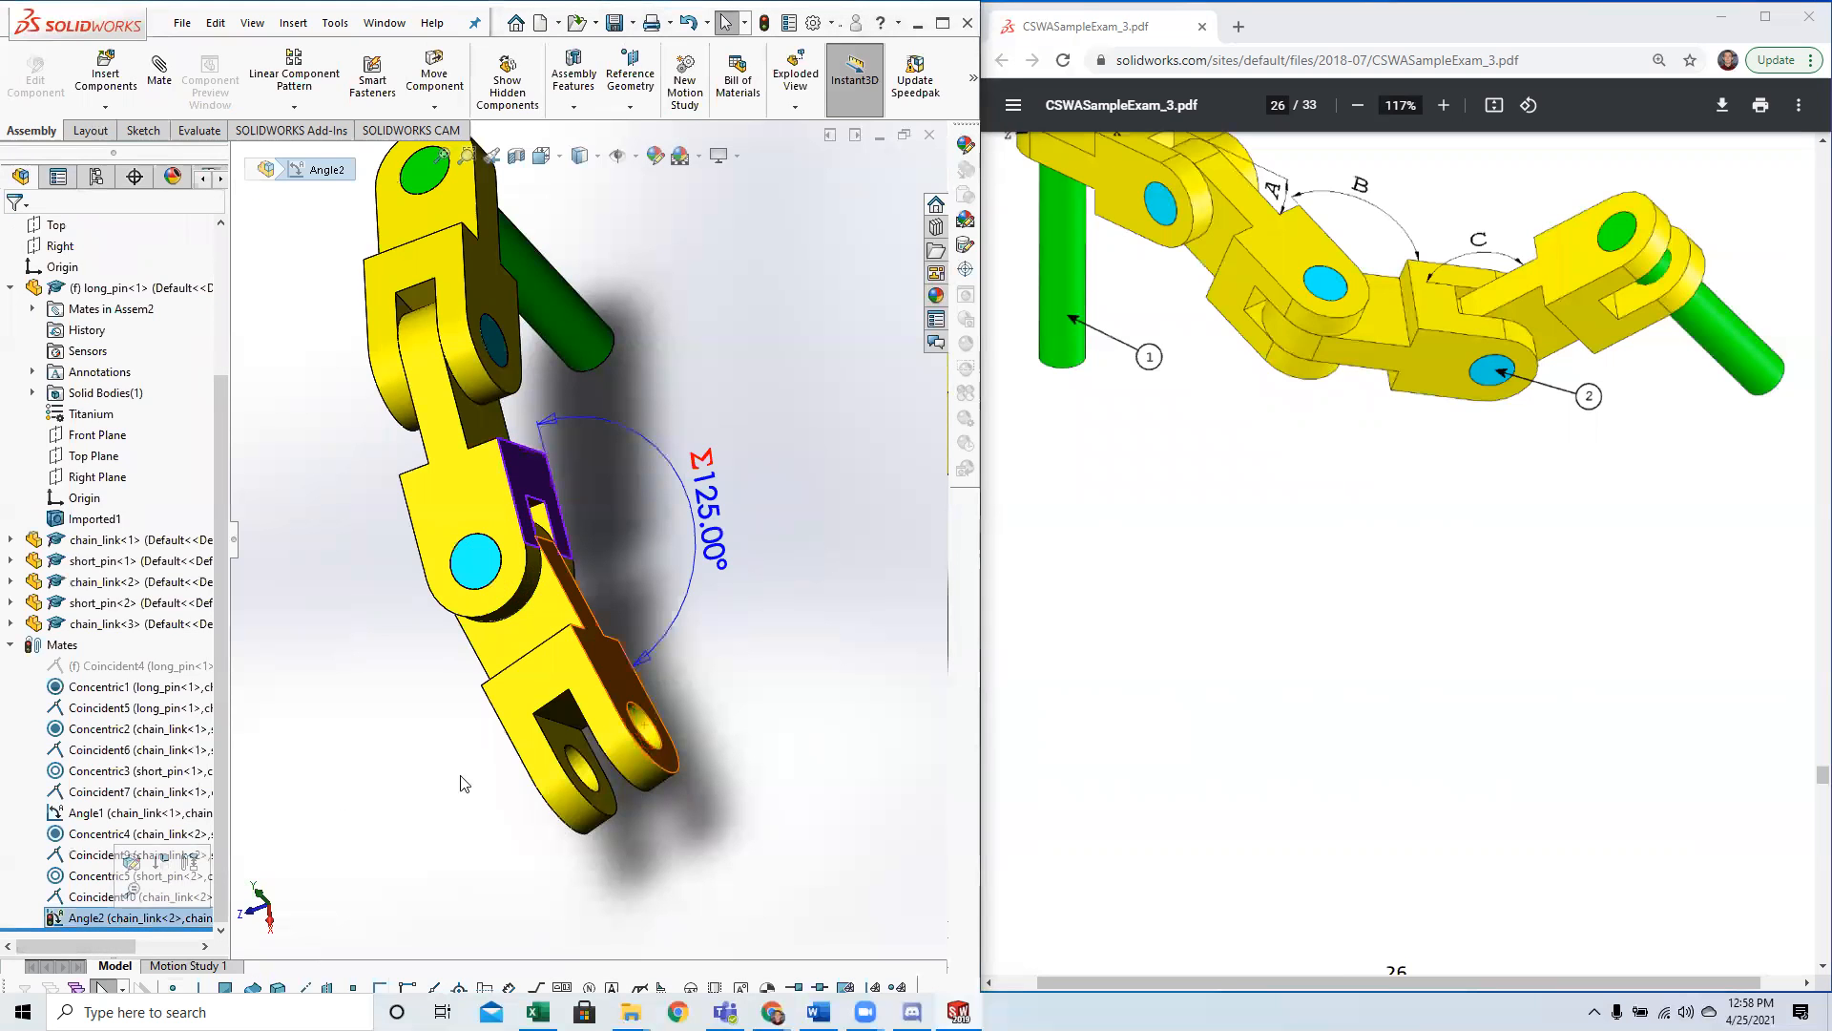
pyautogui.moveTo(601, 620); pyautogui.dragTo(654, 579, button='middle')
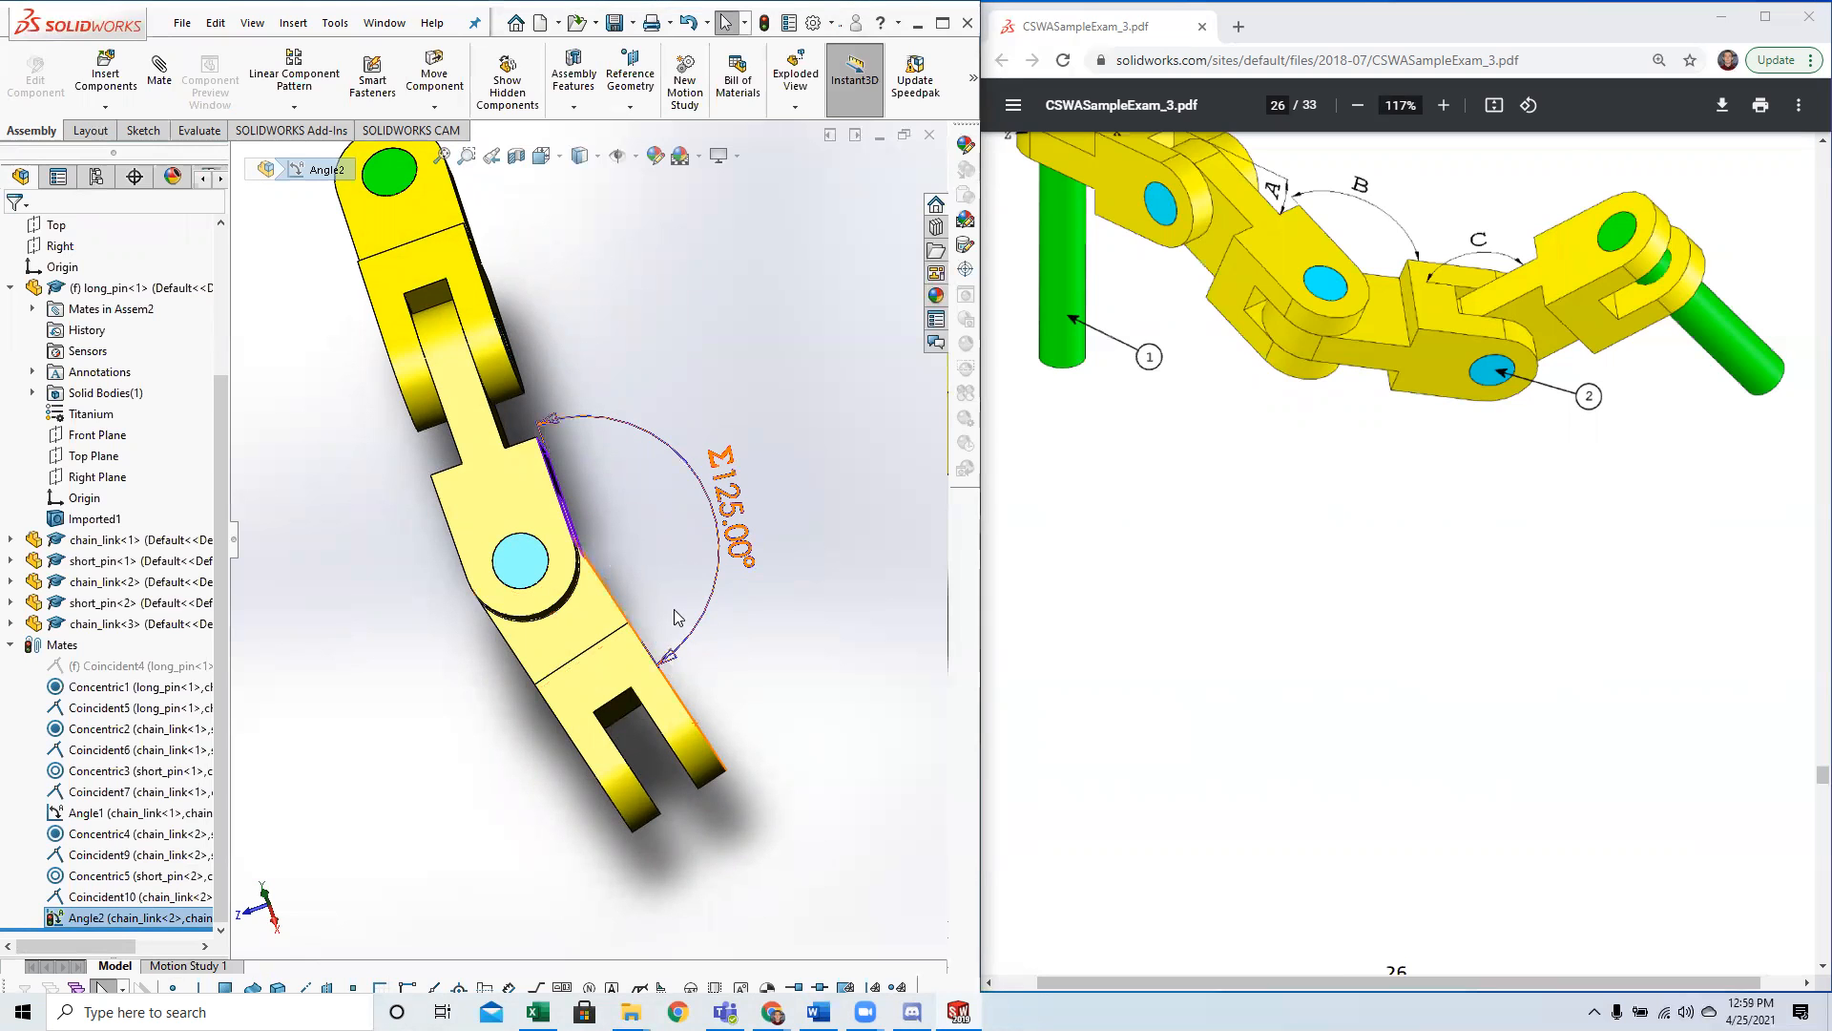
pyautogui.click(775, 300)
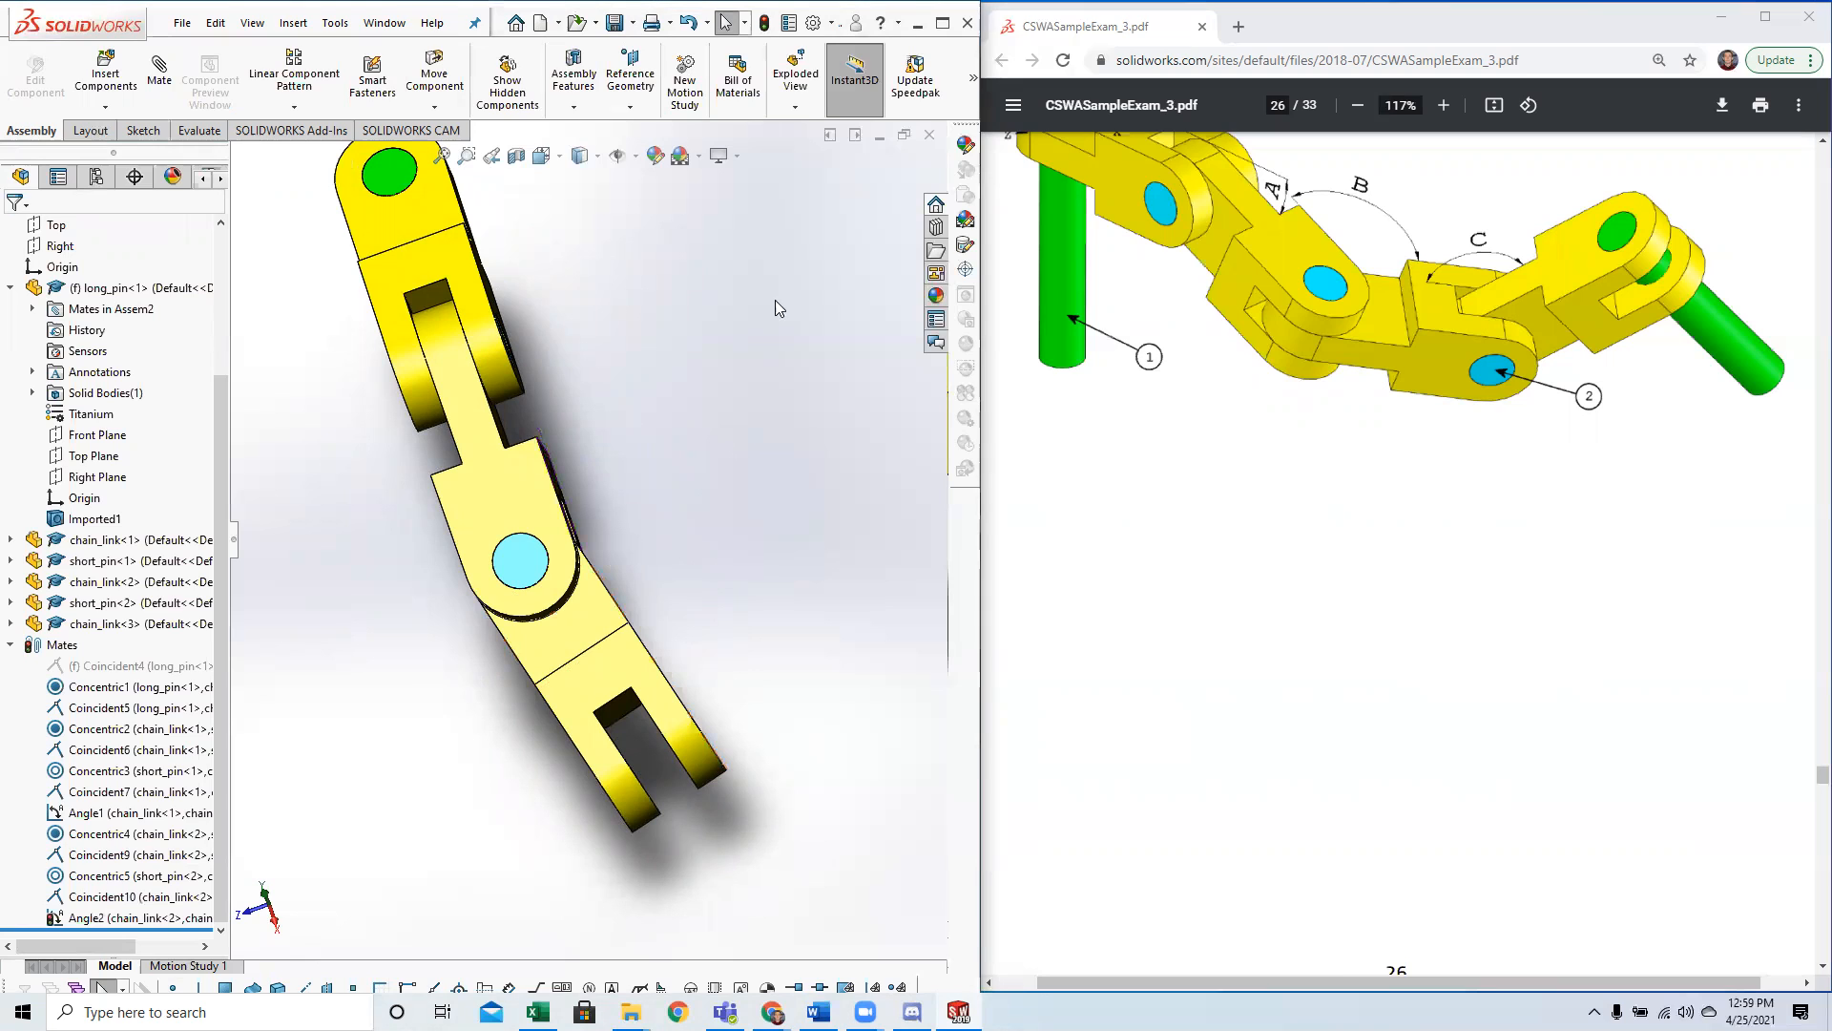
pyautogui.click(767, 25)
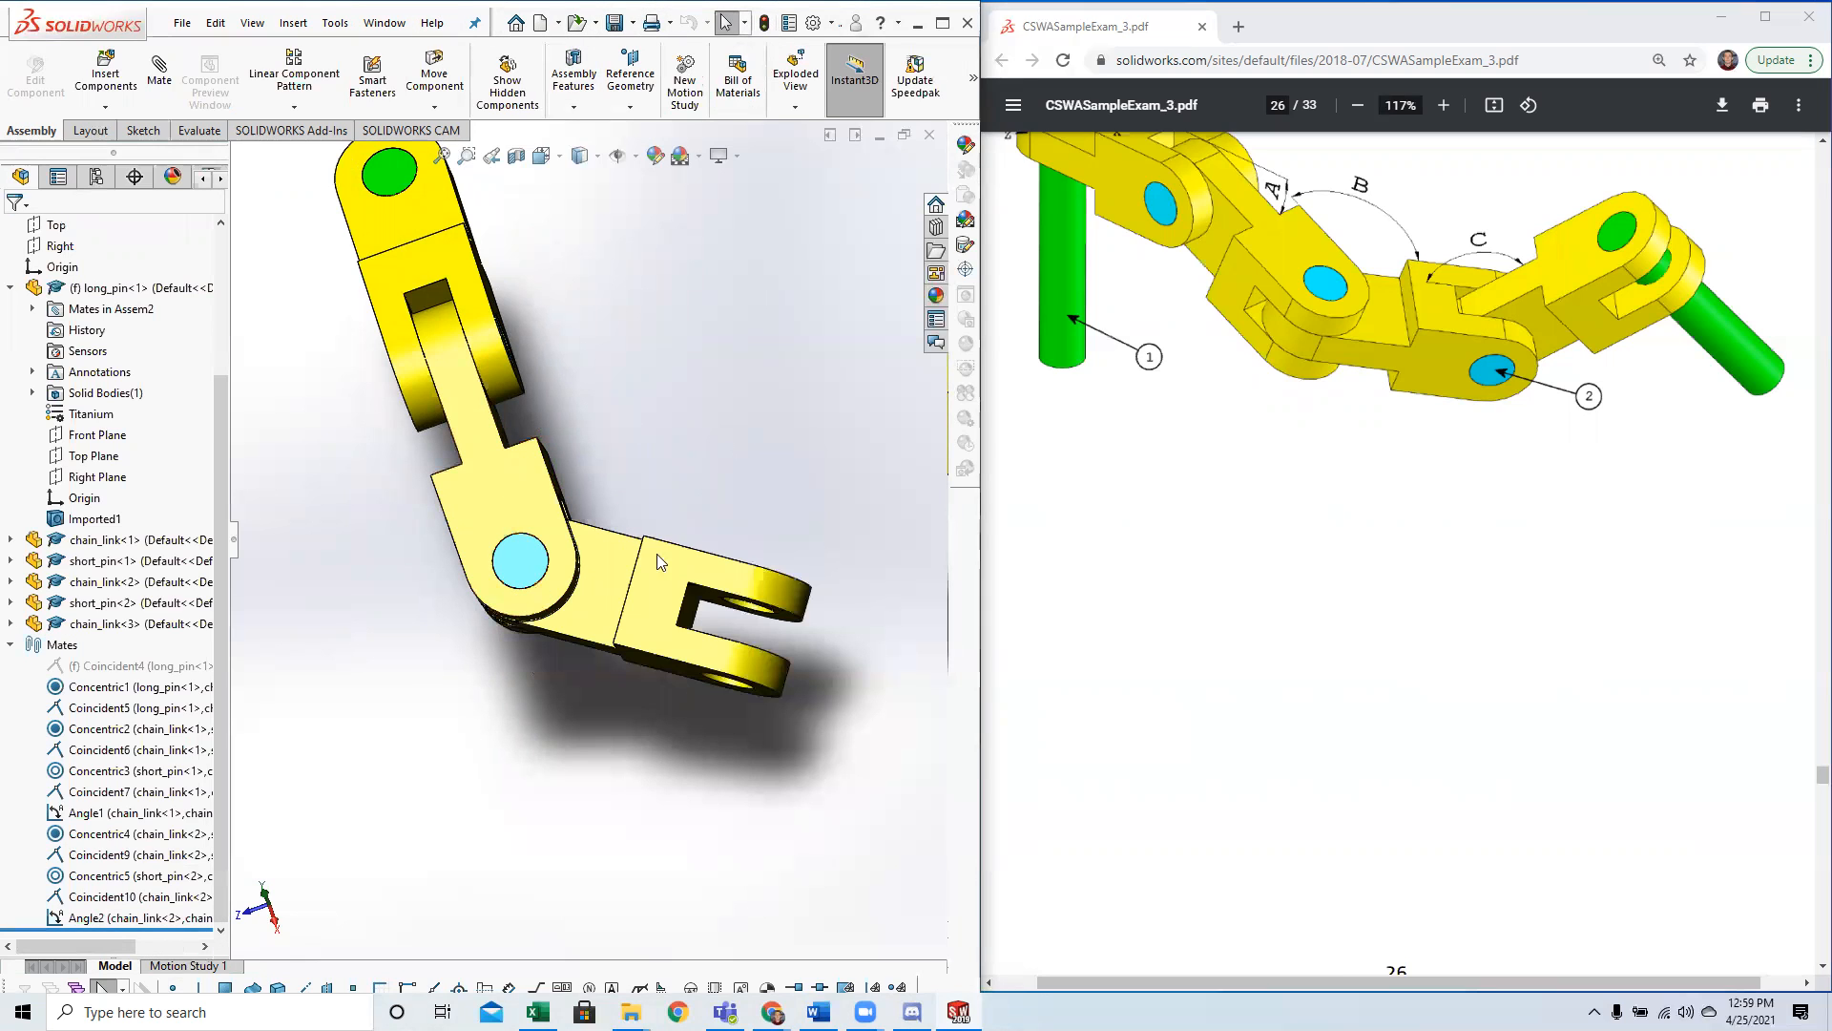
pyautogui.moveTo(641, 580); pyautogui.dragTo(601, 607, button='middle')
pyautogui.press('space')
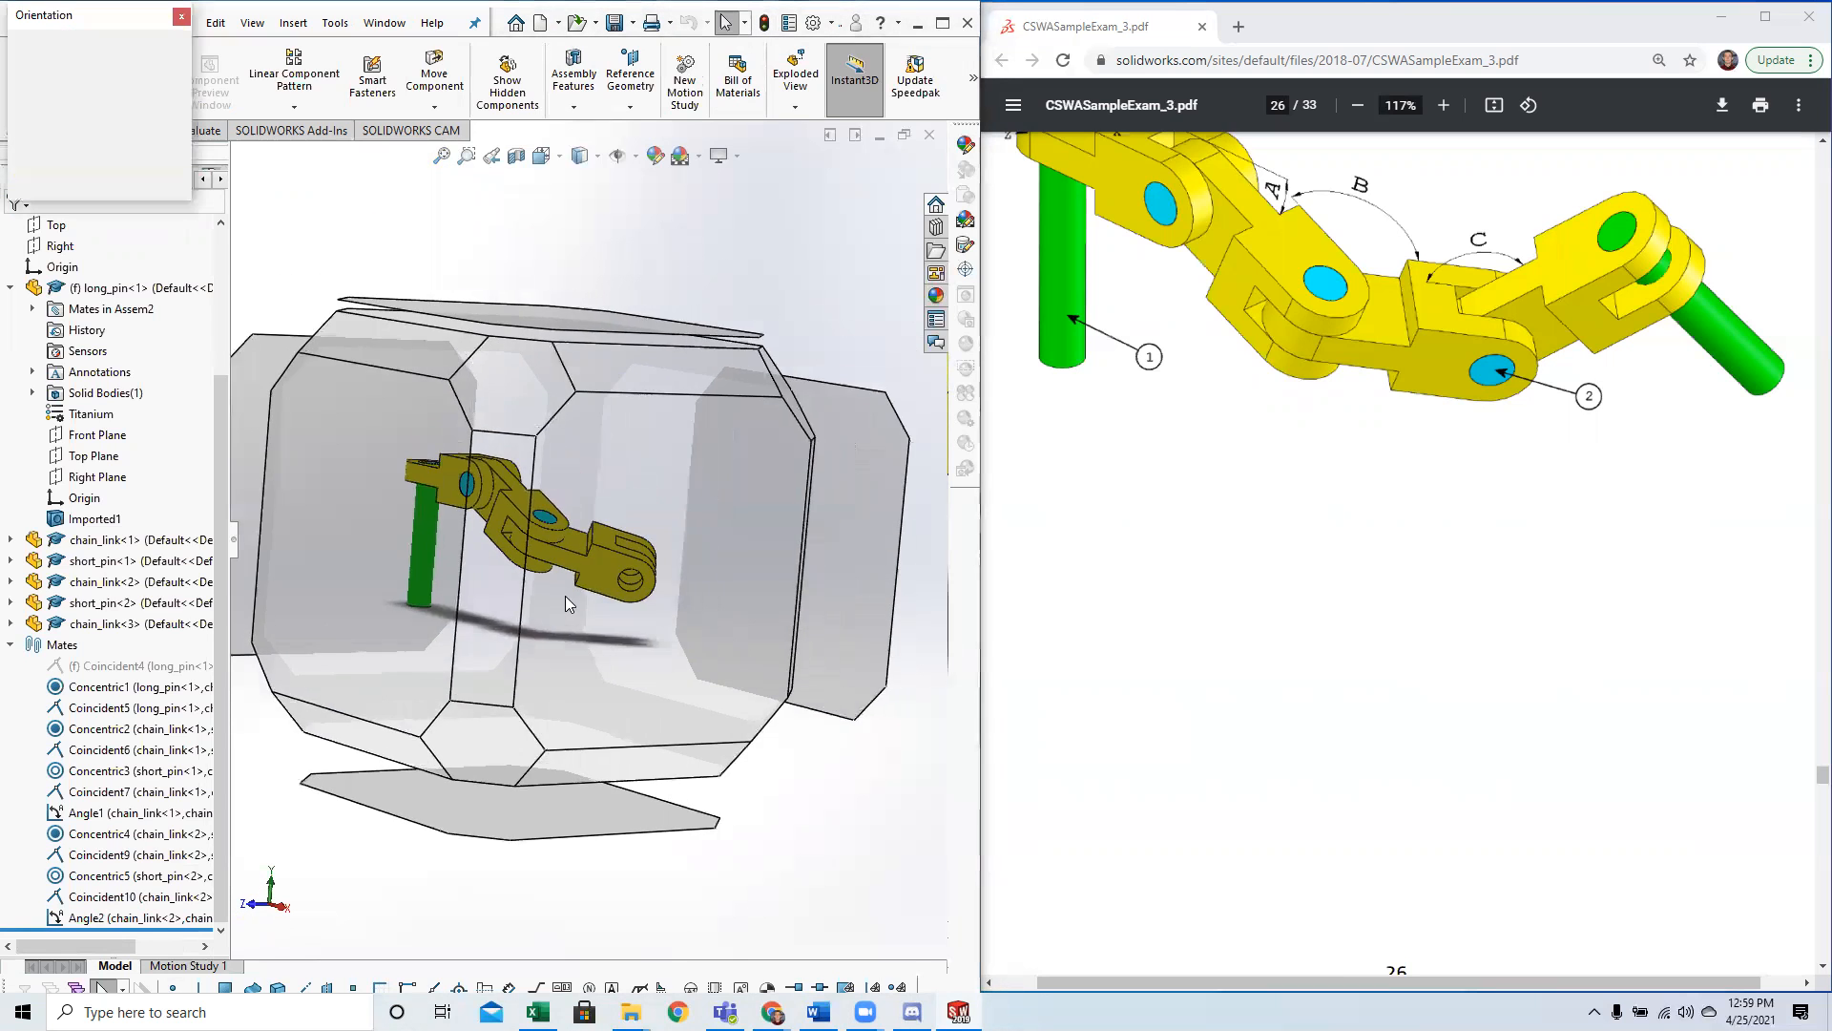
pyautogui.click(824, 564)
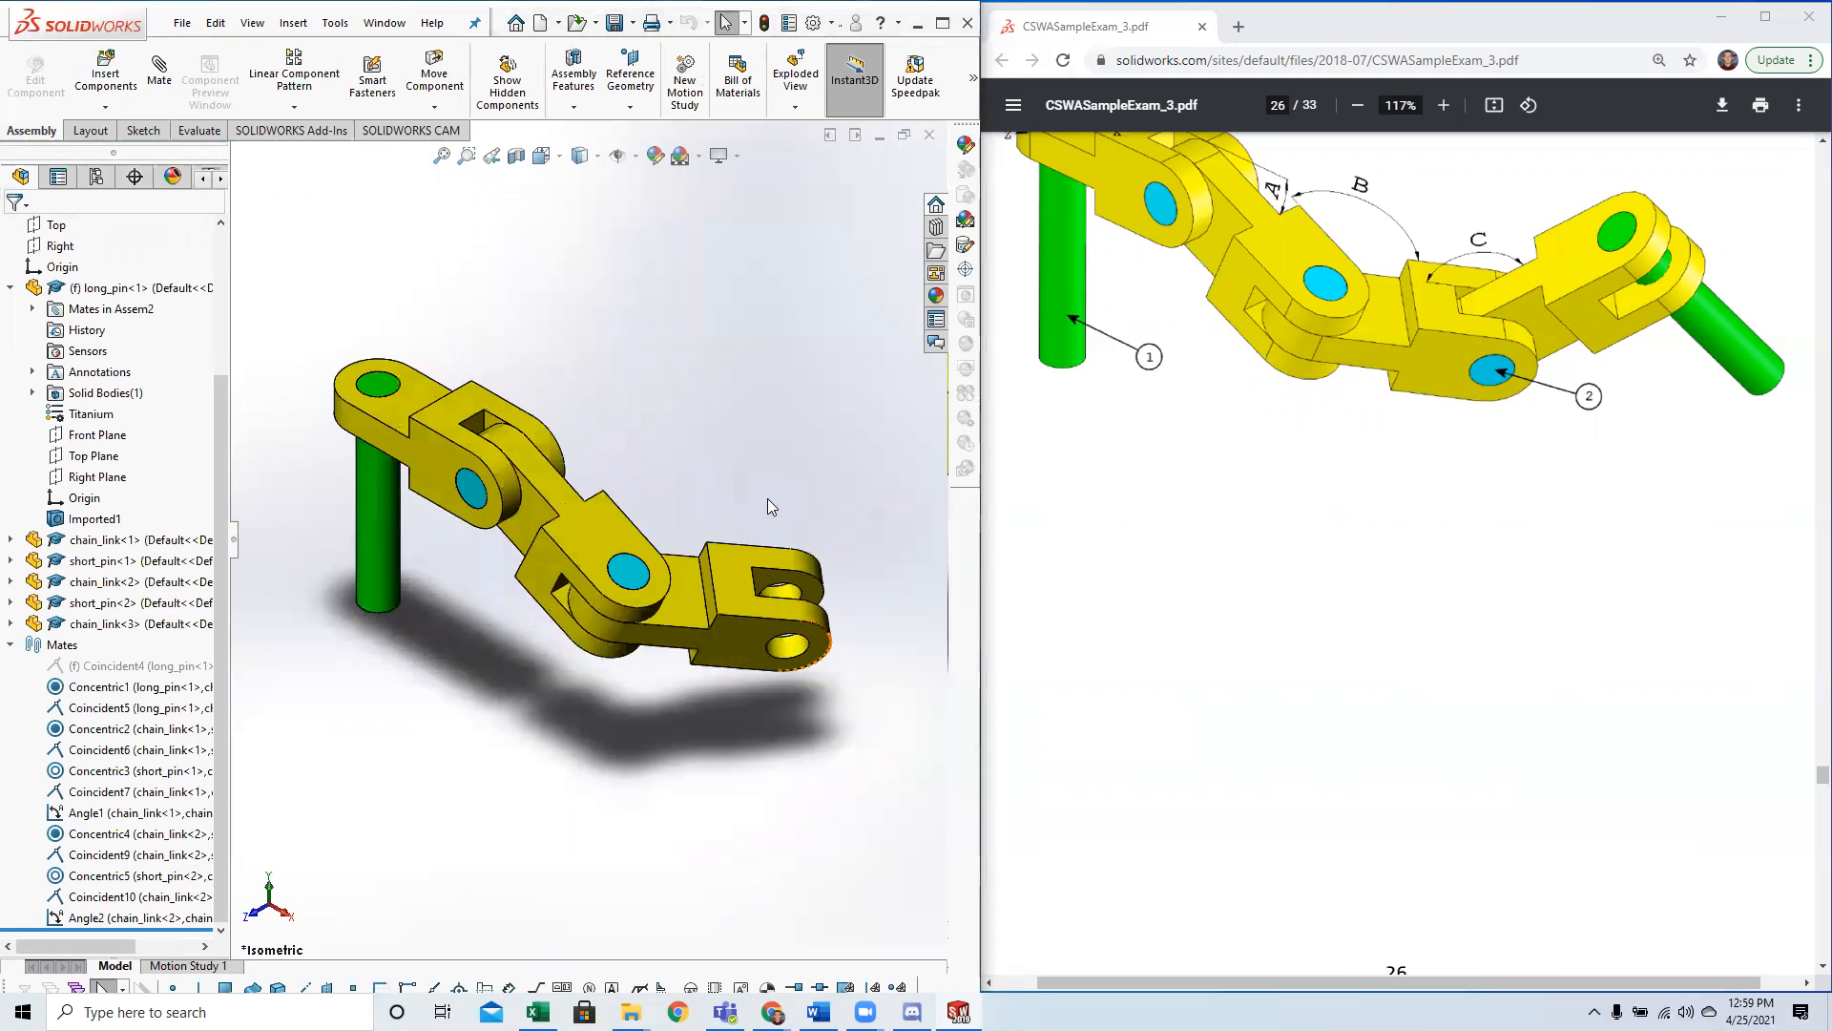
# Insert a third short_pin part and place it near the open hole of the third chain link.
pyautogui.scroll(3, 1409, 446)
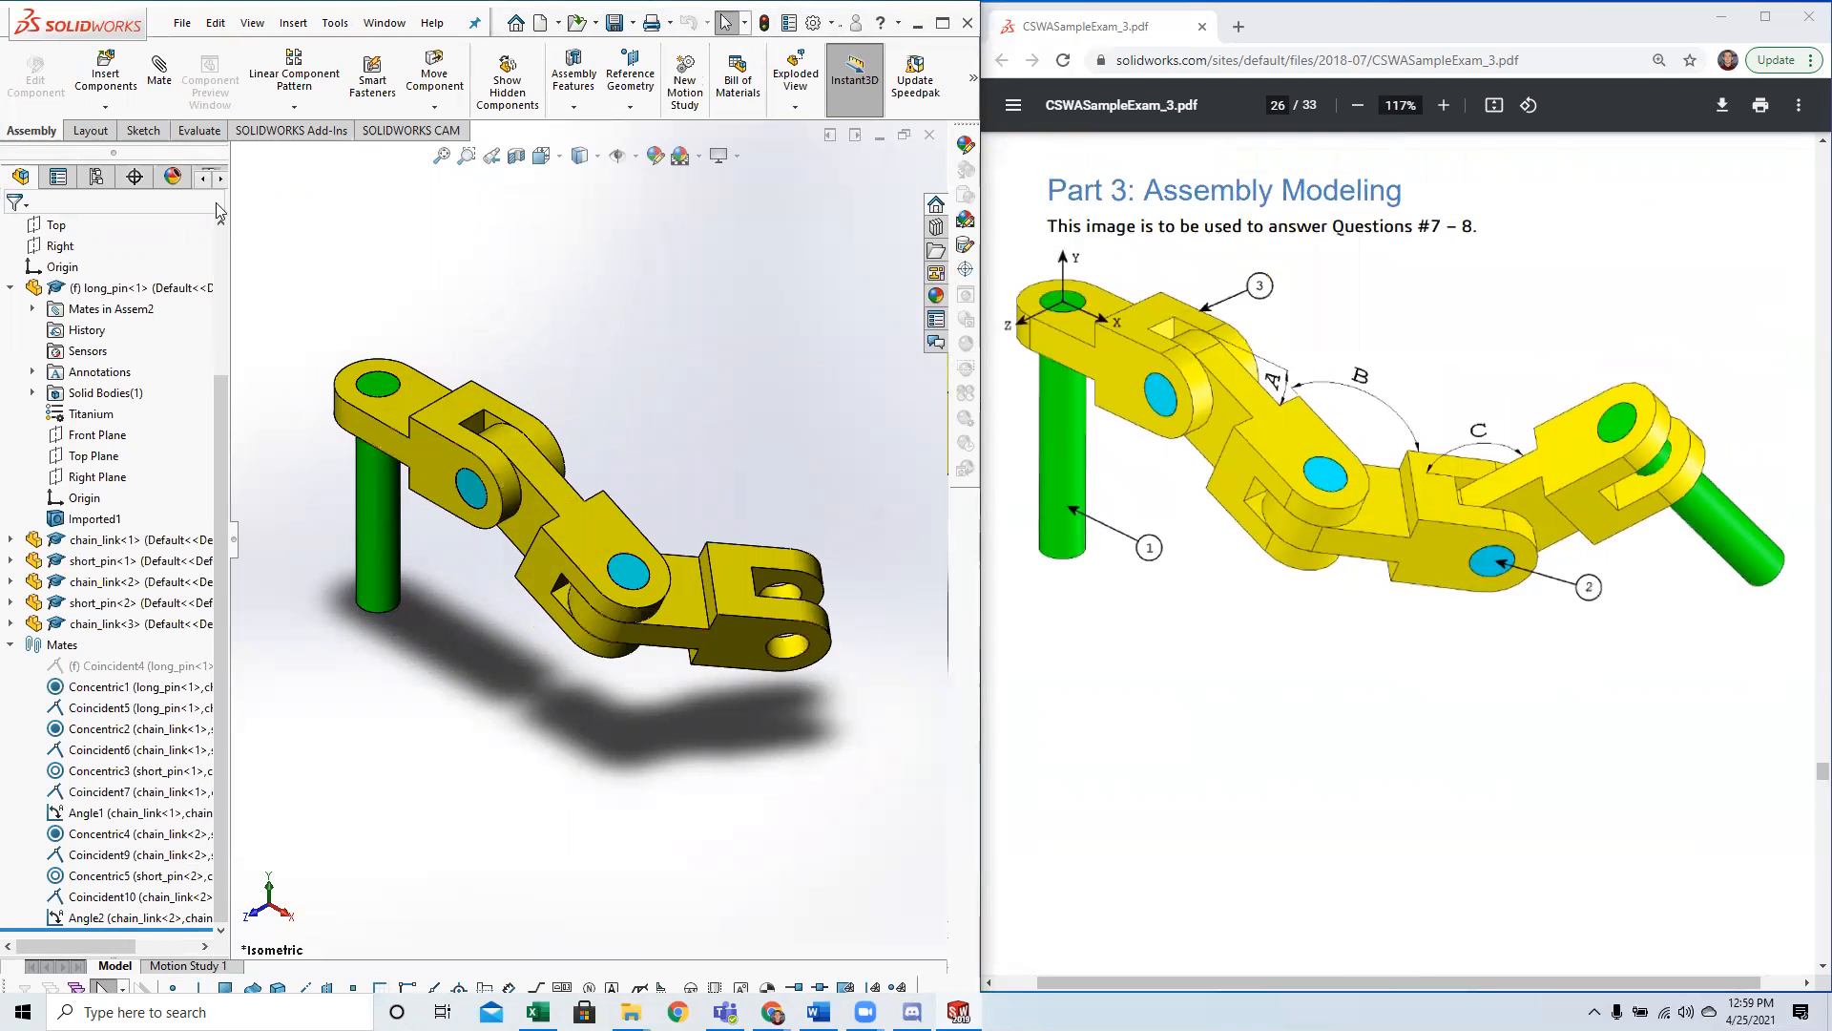
pyautogui.click(106, 76)
pyautogui.click(398, 482)
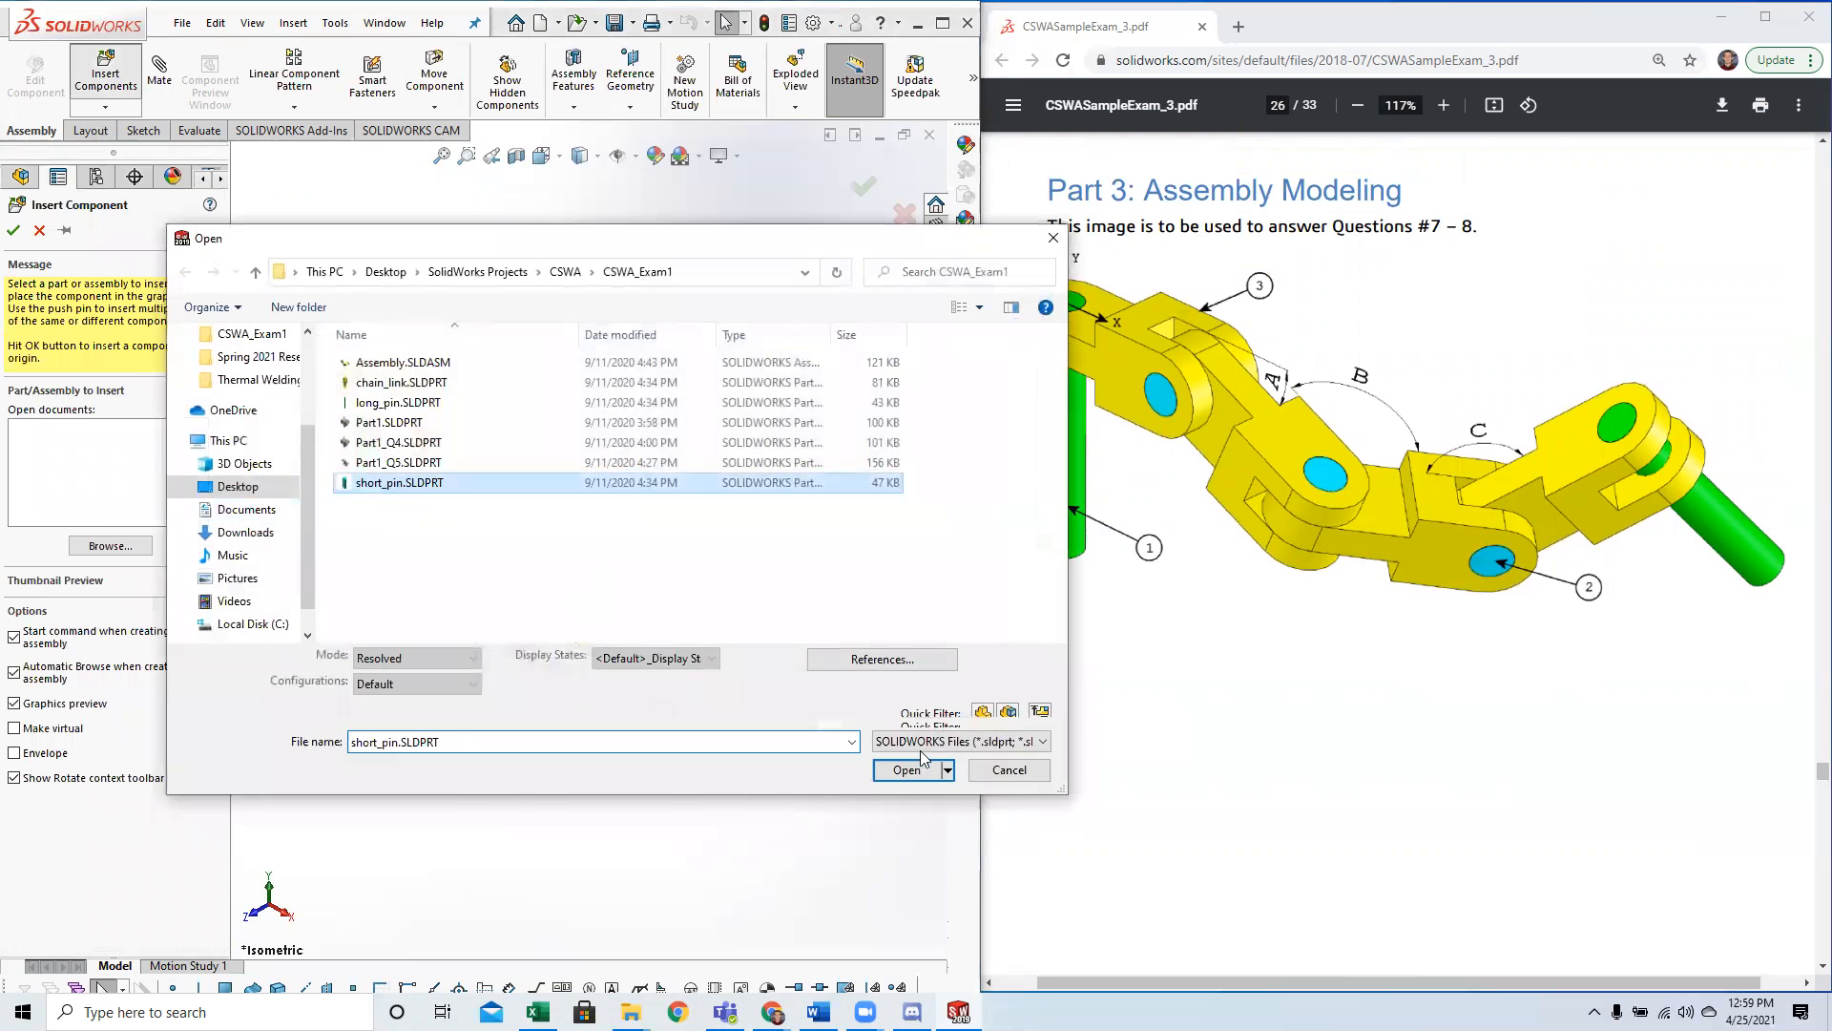
pyautogui.click(907, 783)
pyautogui.click(882, 607)
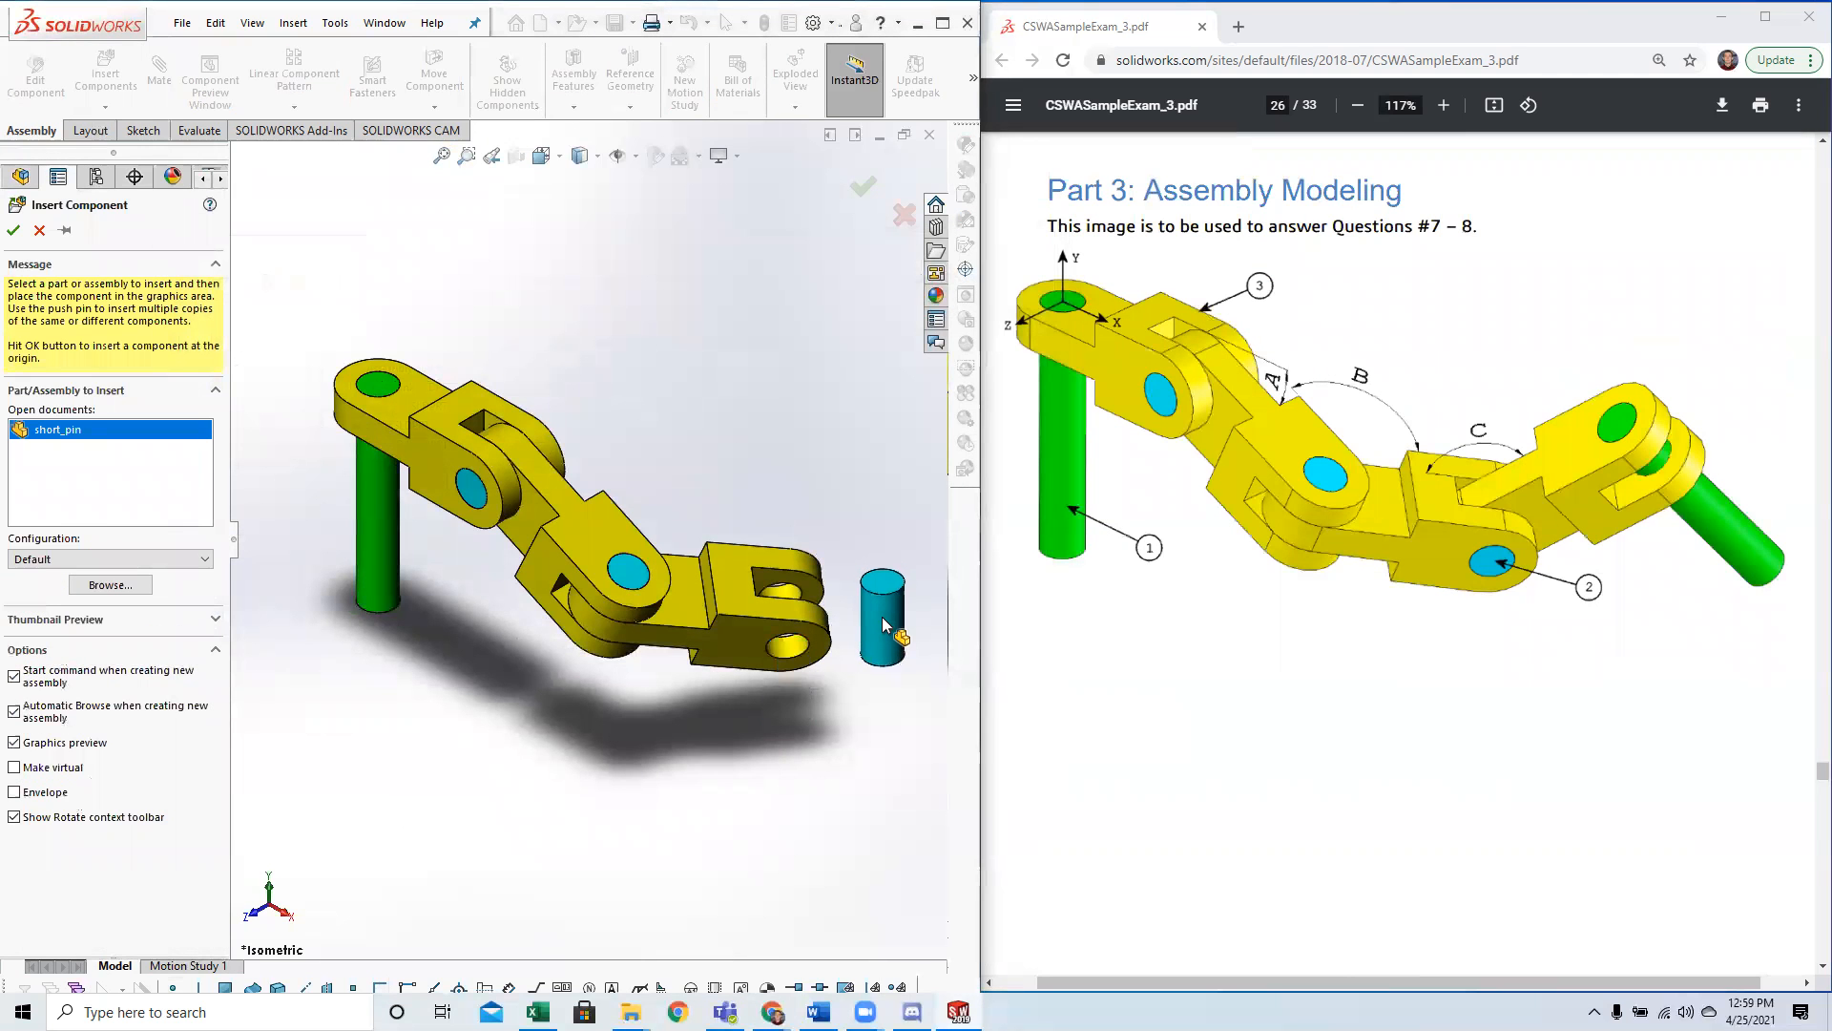
# Mate the third short pin concentric with the open hole of the third chain link.
pyautogui.keyDown('ctrl'); pyautogui.click(800, 656); pyautogui.keyUp('ctrl')
pyautogui.click(141, 84)
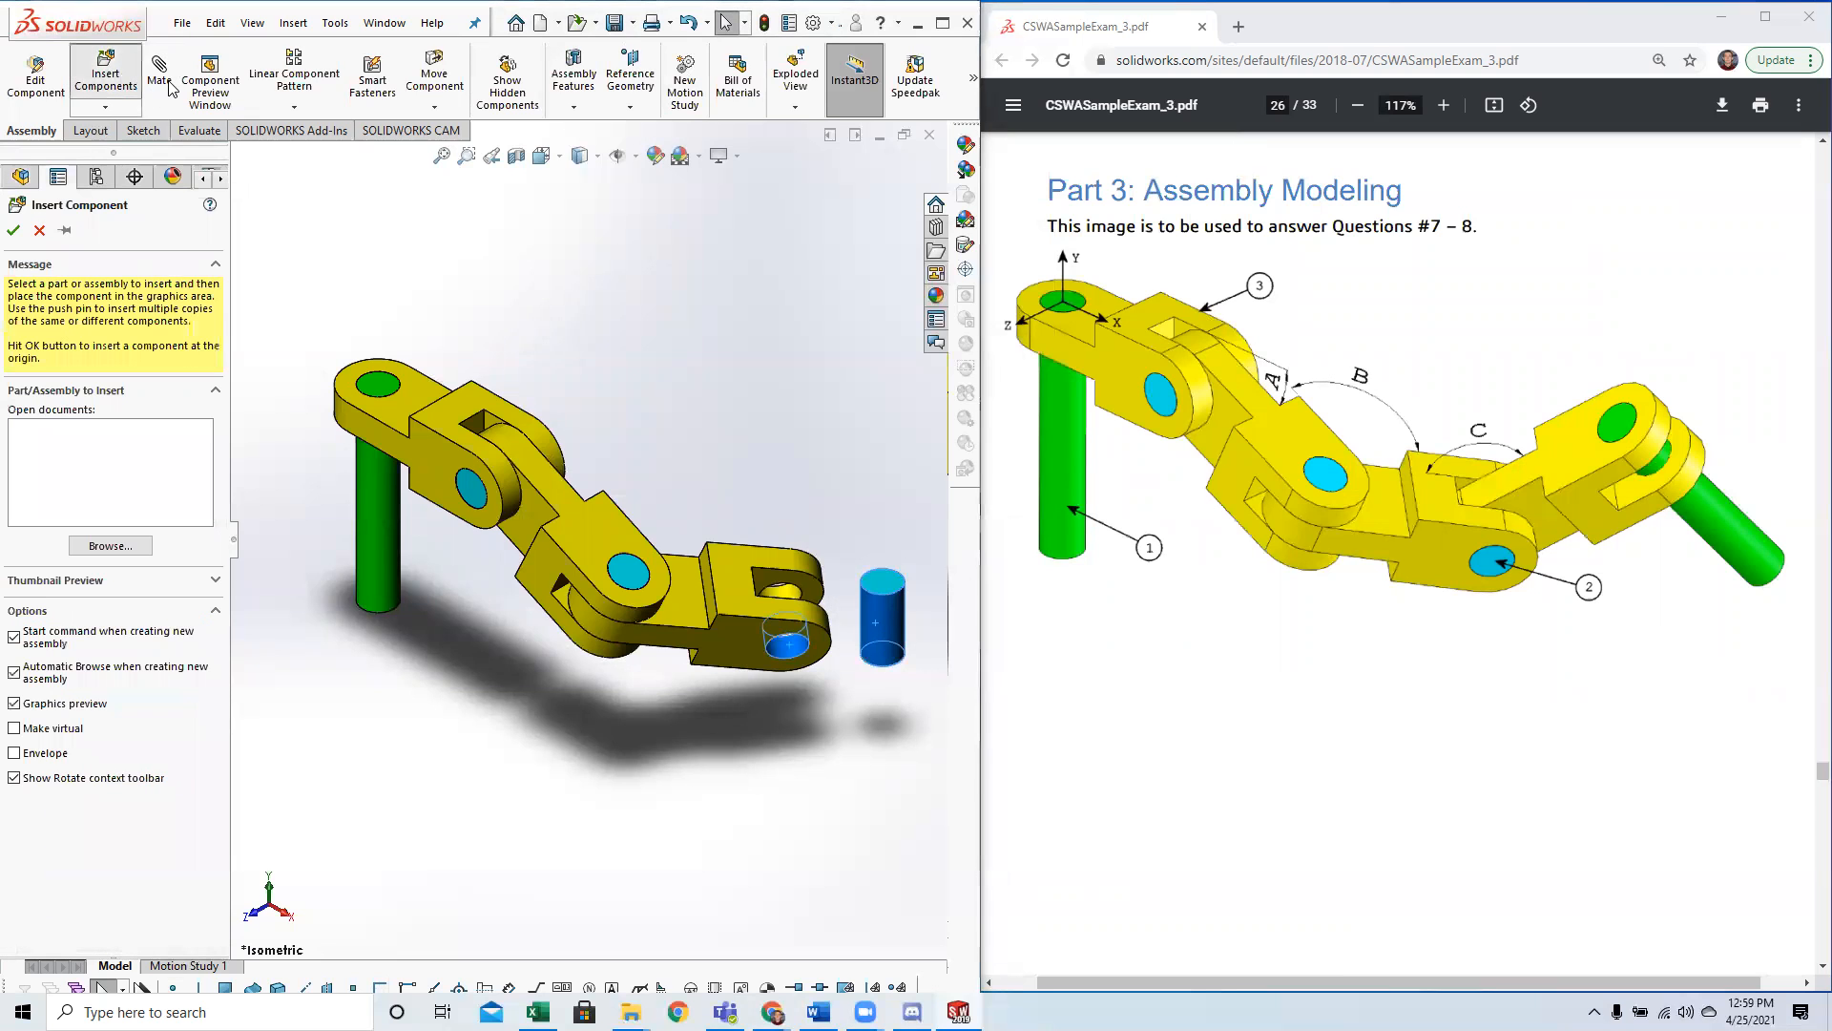
pyautogui.press('Escape')
pyautogui.press('Escape')
pyautogui.click(786, 645)
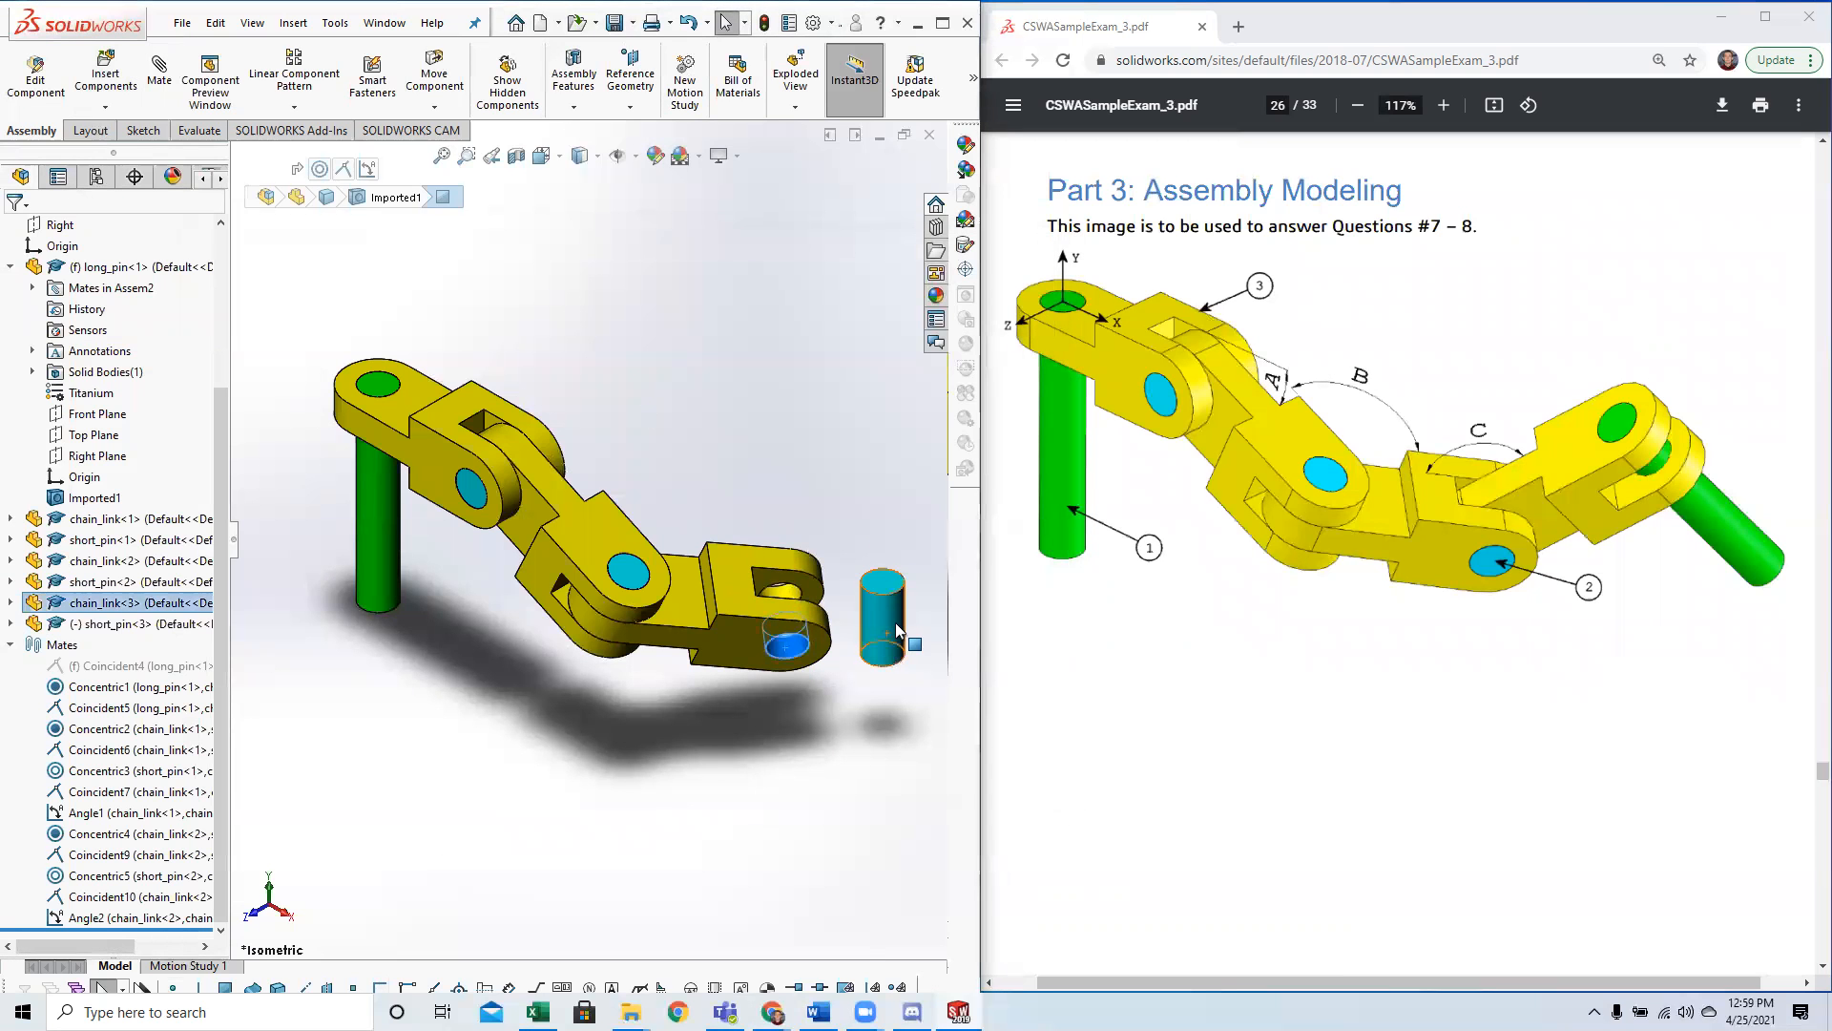
pyautogui.keyDown('ctrl'); pyautogui.click(882, 616); pyautogui.keyUp('ctrl')
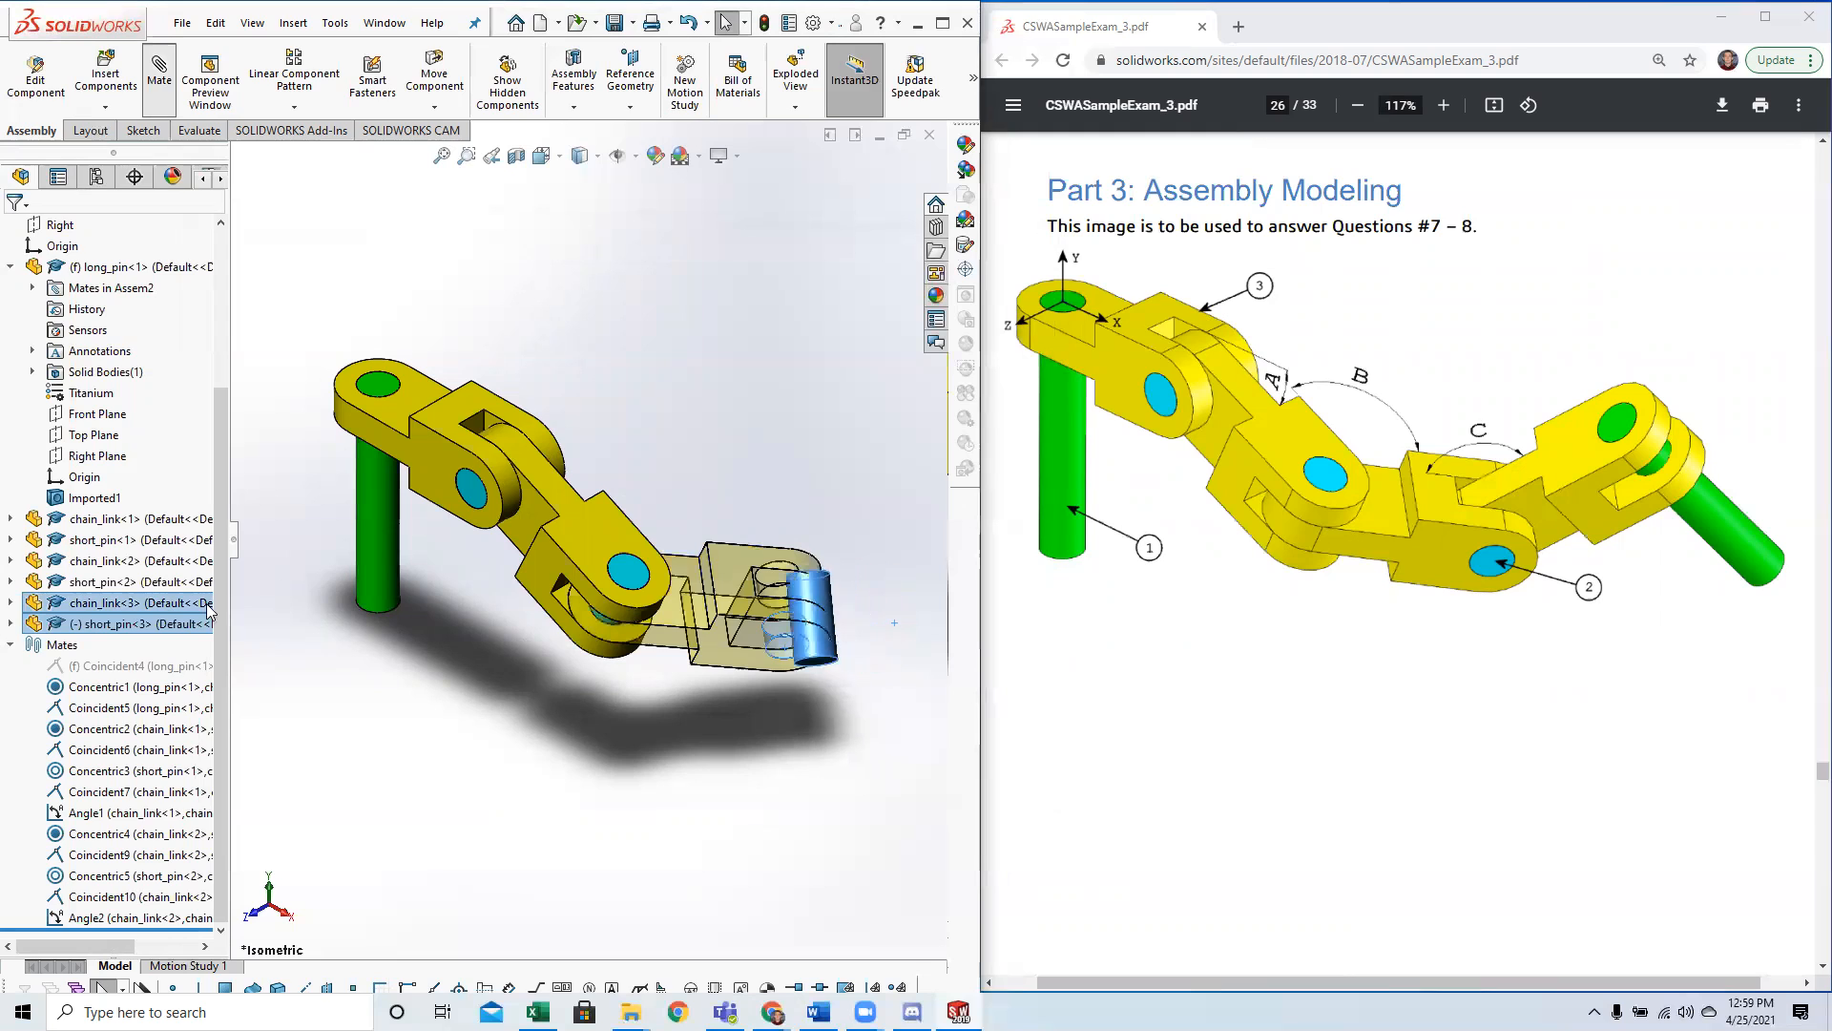
pyautogui.click(63, 567)
pyautogui.click(15, 233)
# Add a coincident mate between the third short pin's end face and the outer side face of the third chain link.
pyautogui.click(785, 646)
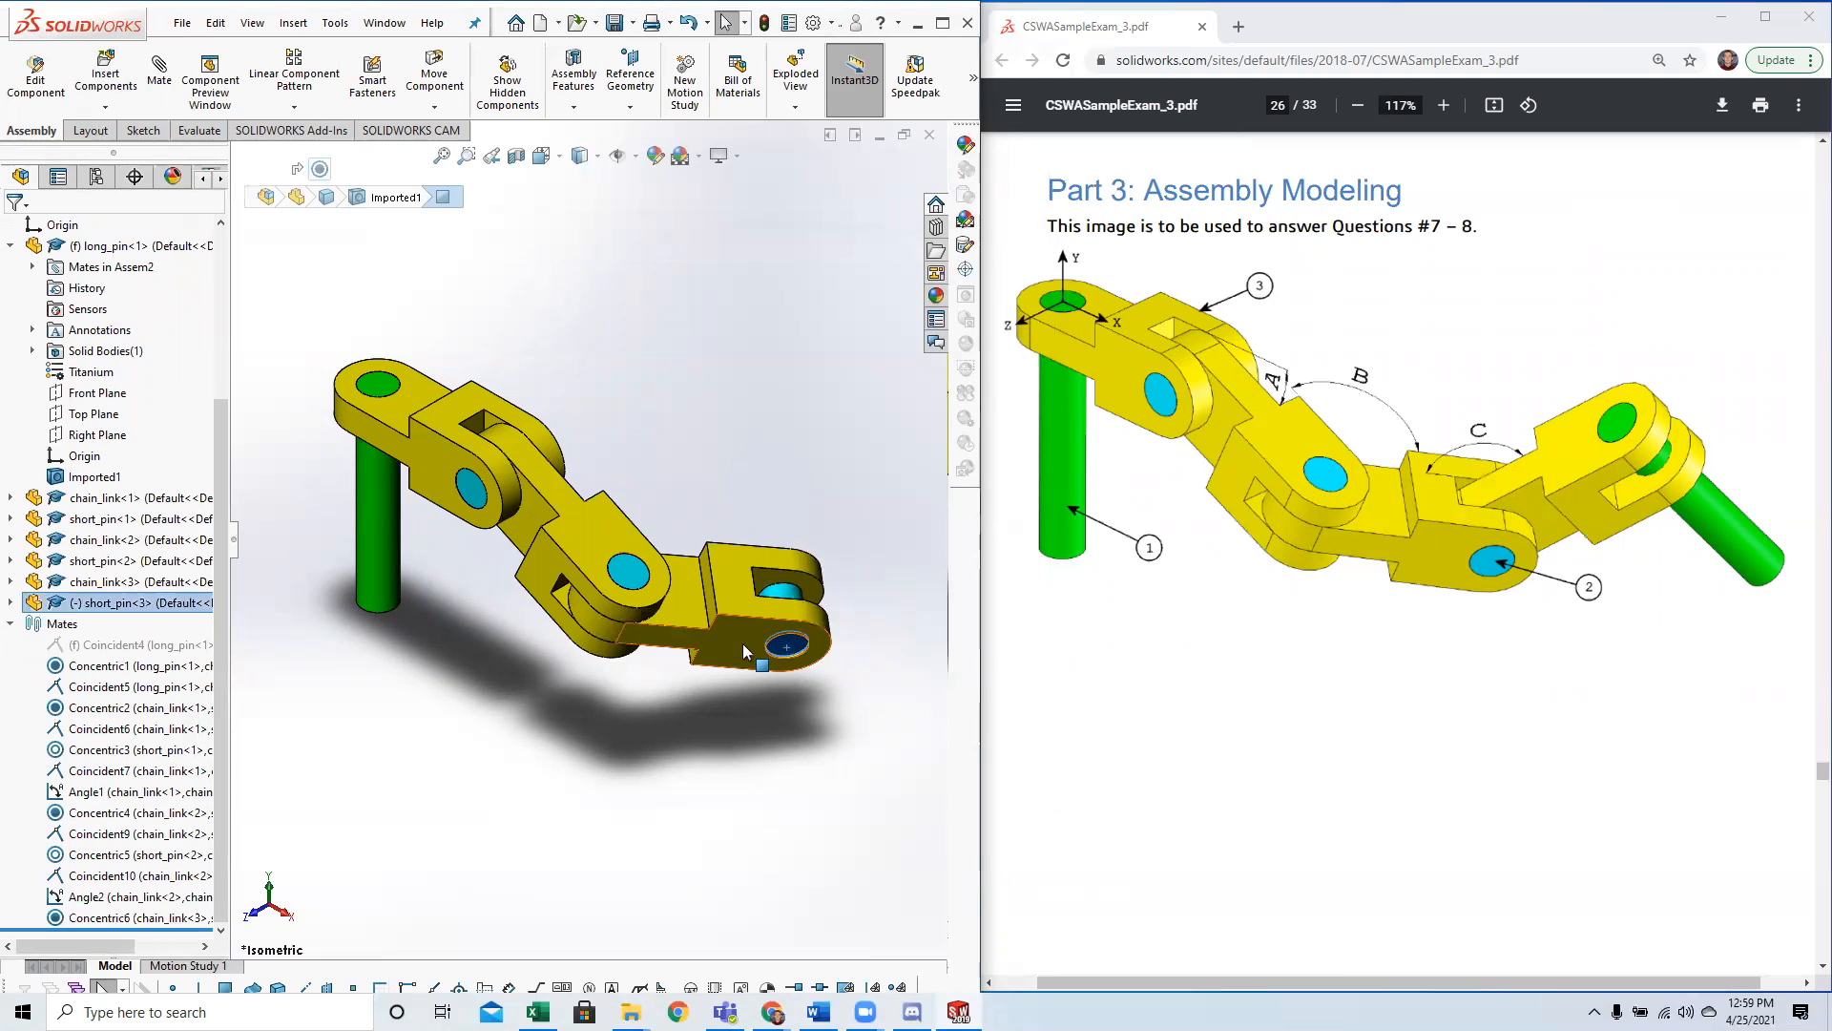
pyautogui.keyDown('ctrl'); pyautogui.click(746, 652); pyautogui.keyUp('ctrl')
pyautogui.click(170, 86)
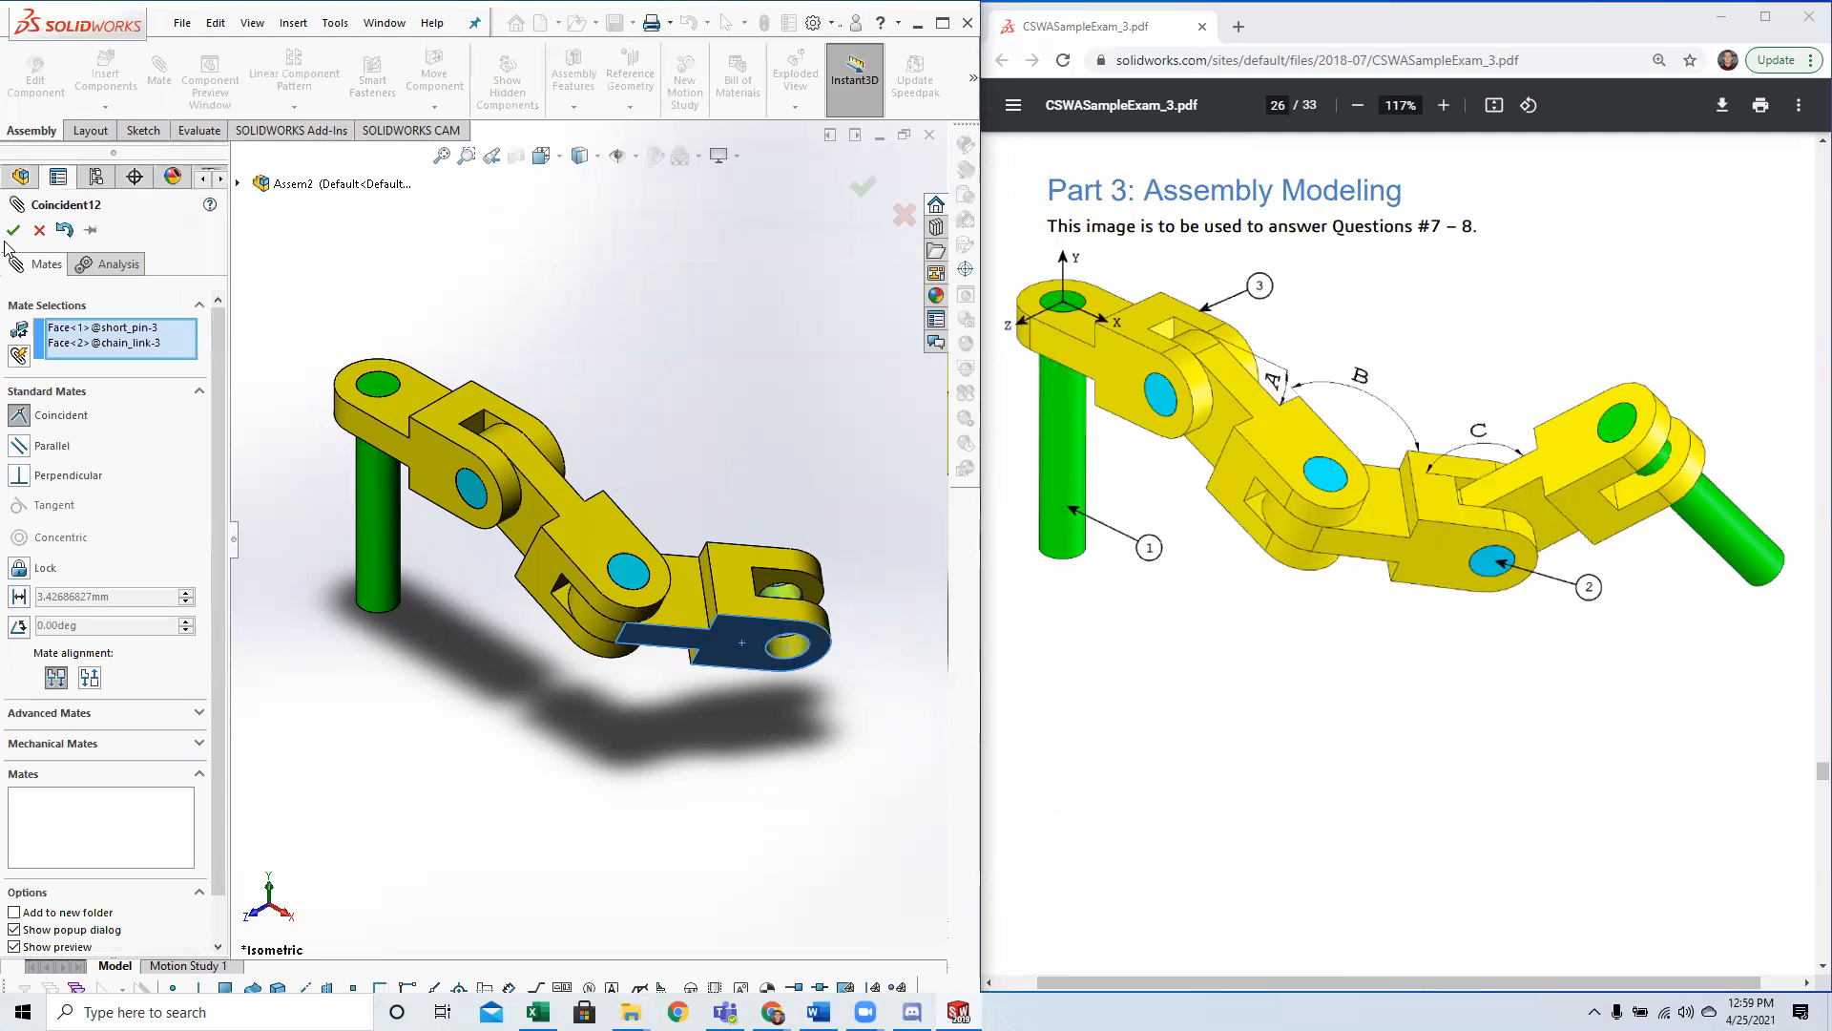
pyautogui.click(14, 229)
pyautogui.click(13, 229)
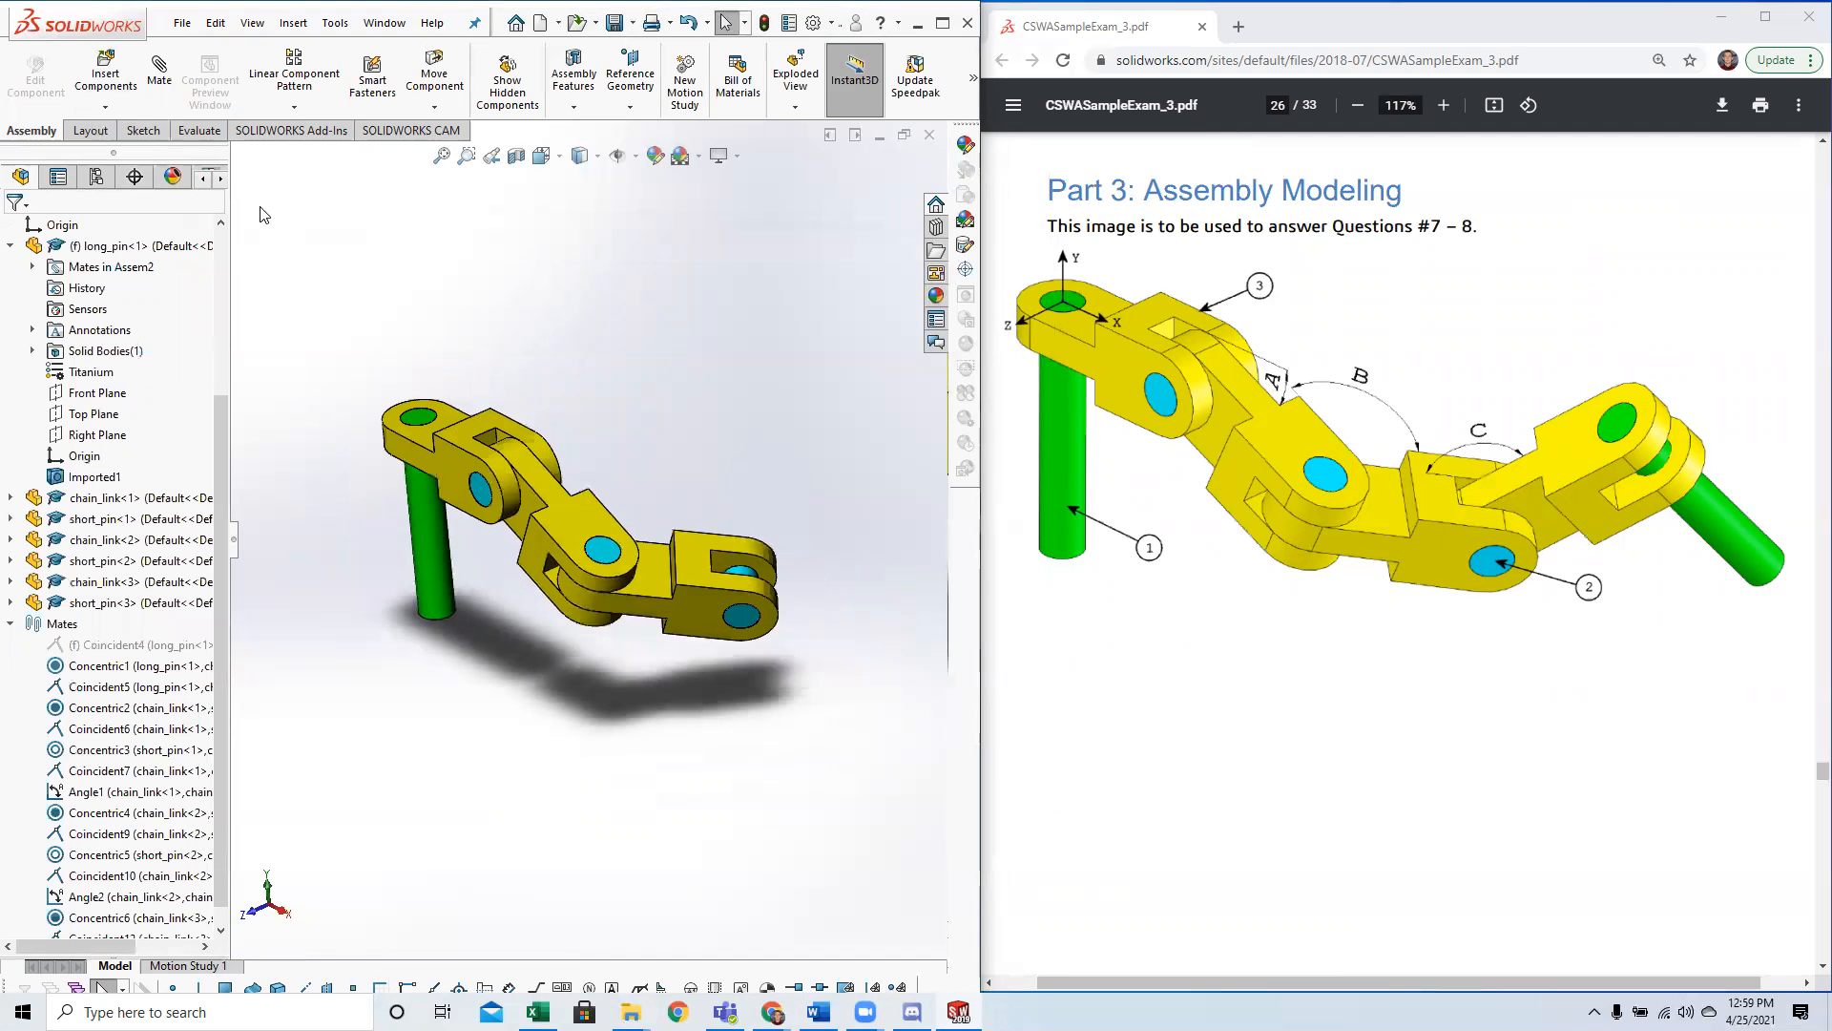
# Insert a fourth chain_link part and place it beside the free end of the third chain link.
pyautogui.click(106, 73)
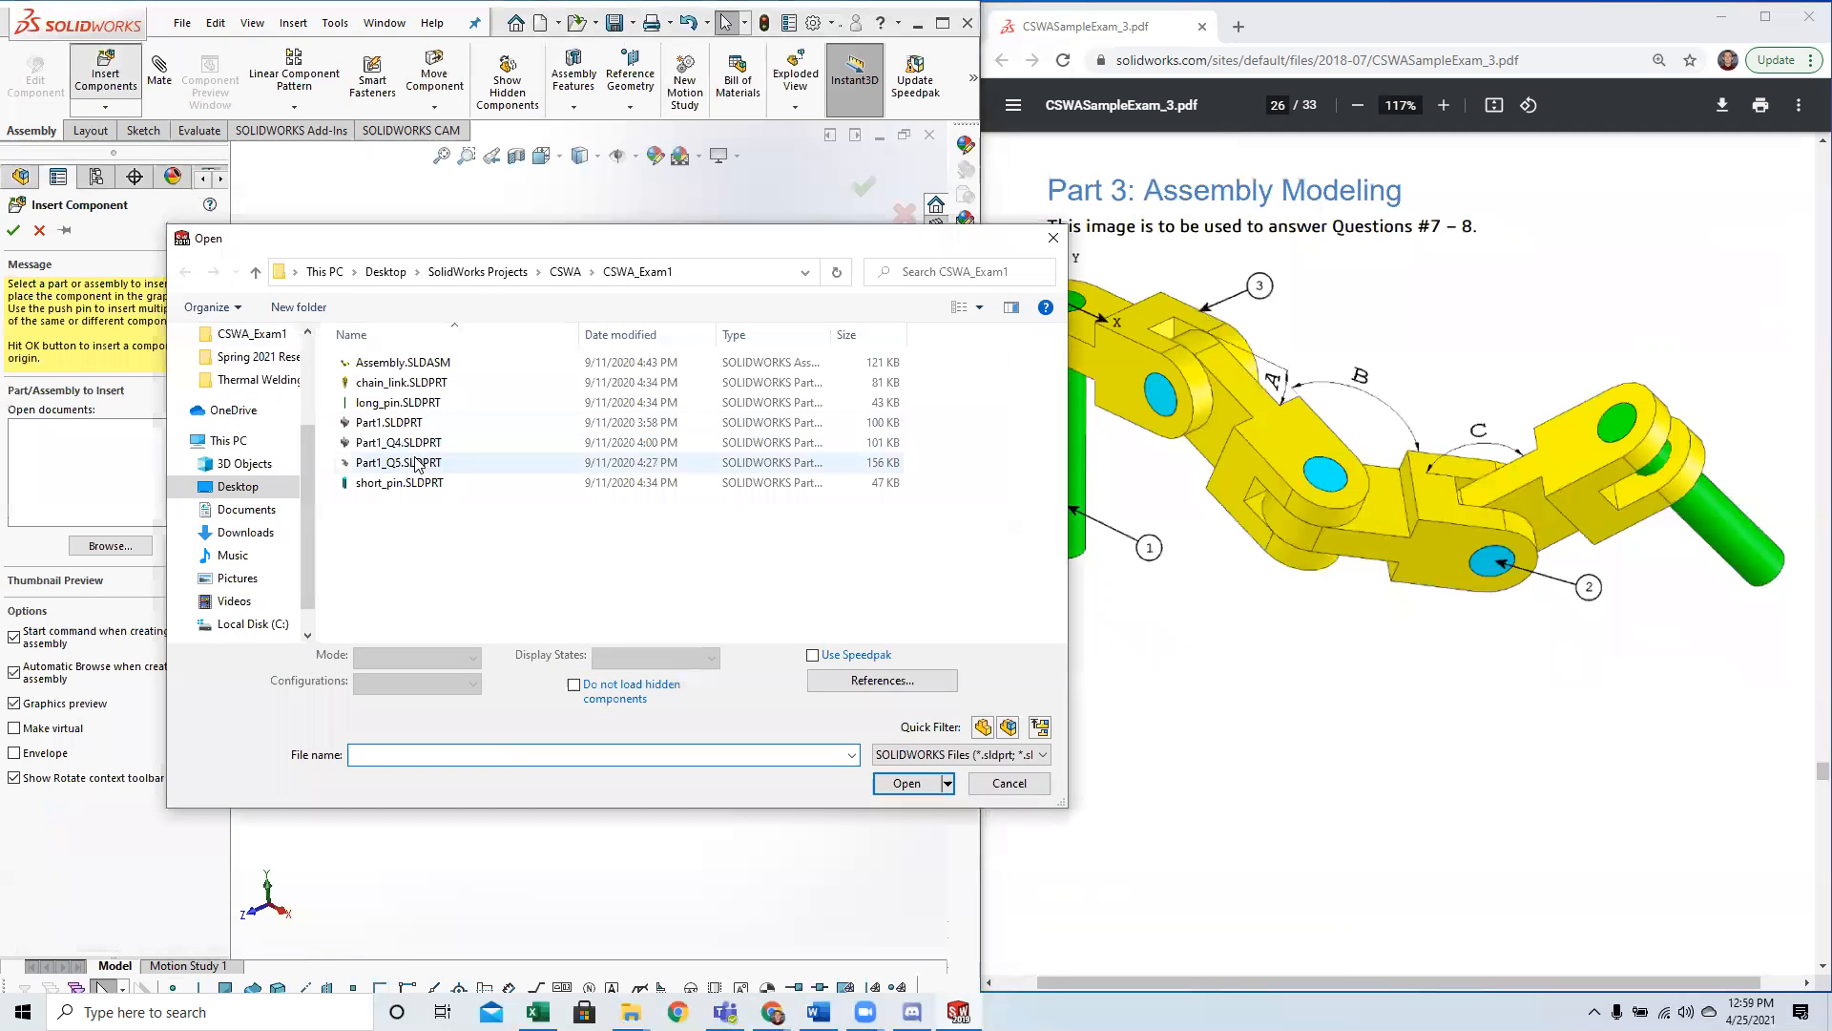
pyautogui.click(401, 382)
pyautogui.click(907, 783)
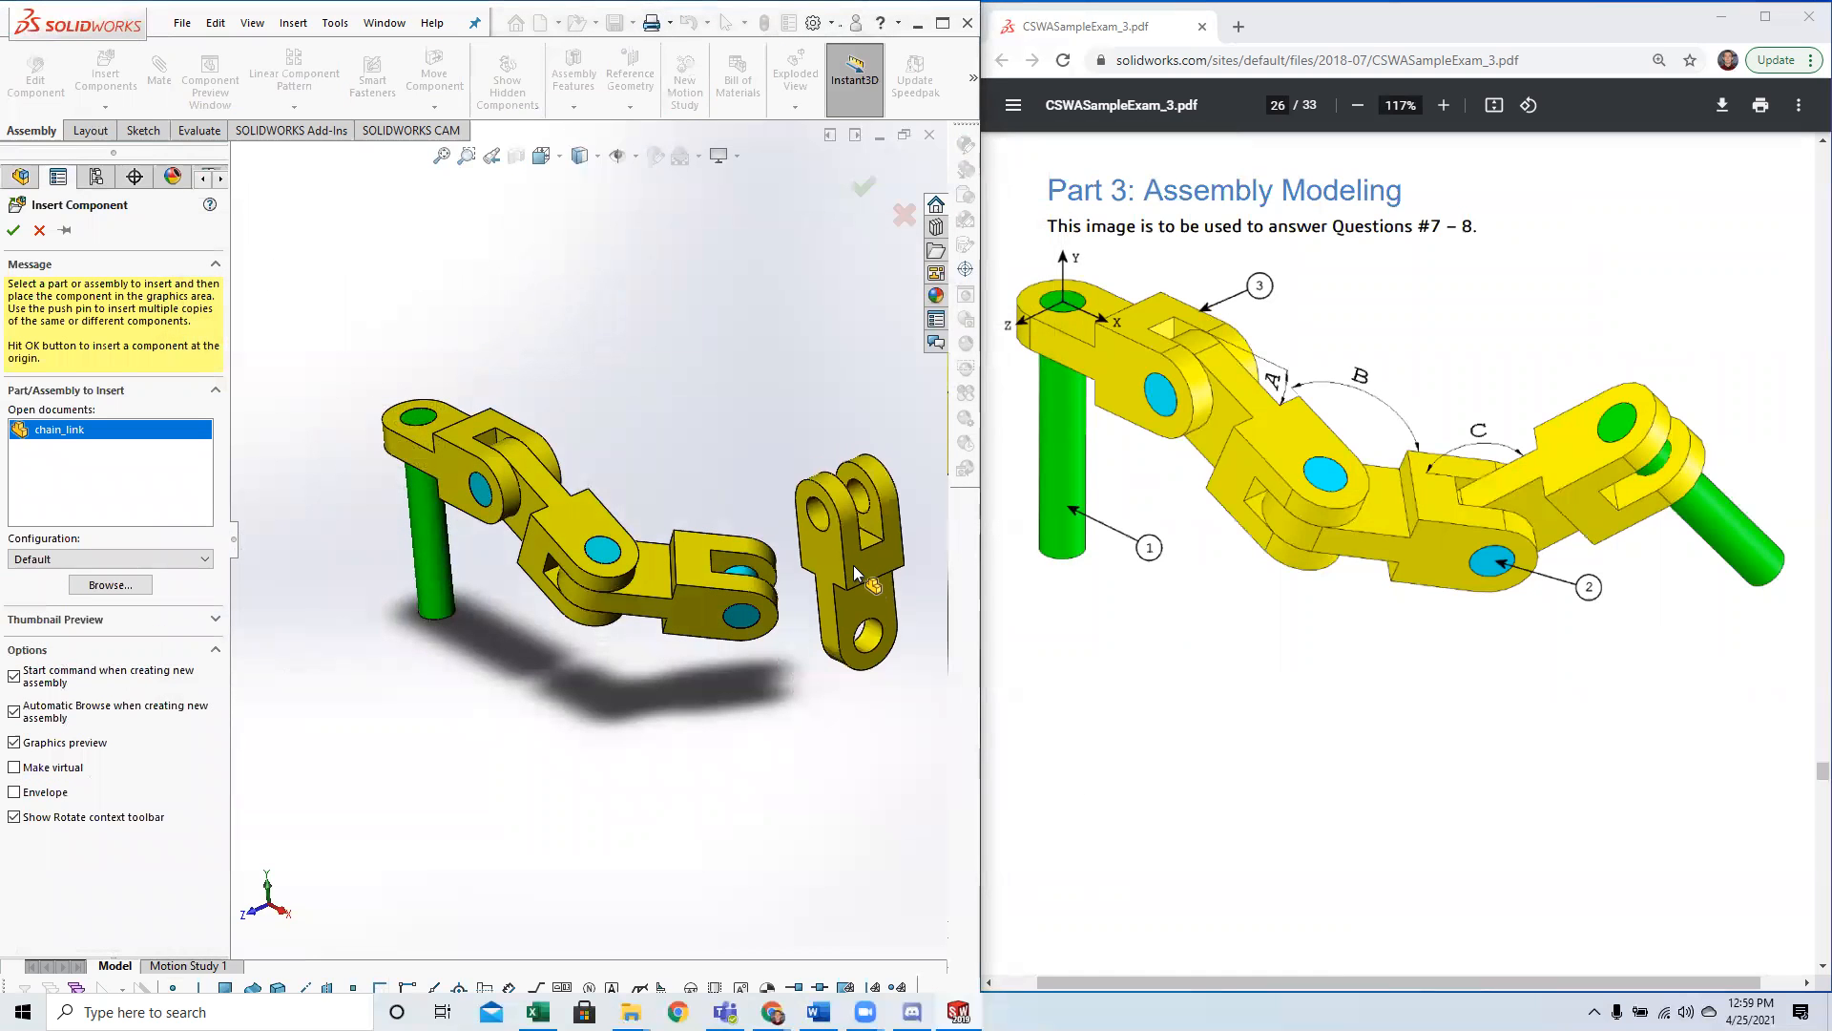
pyautogui.click(854, 565)
# Mate the single-eye hole of the fourth chain link concentric with the third short pin.
pyautogui.scroll(-4, 931, 659)
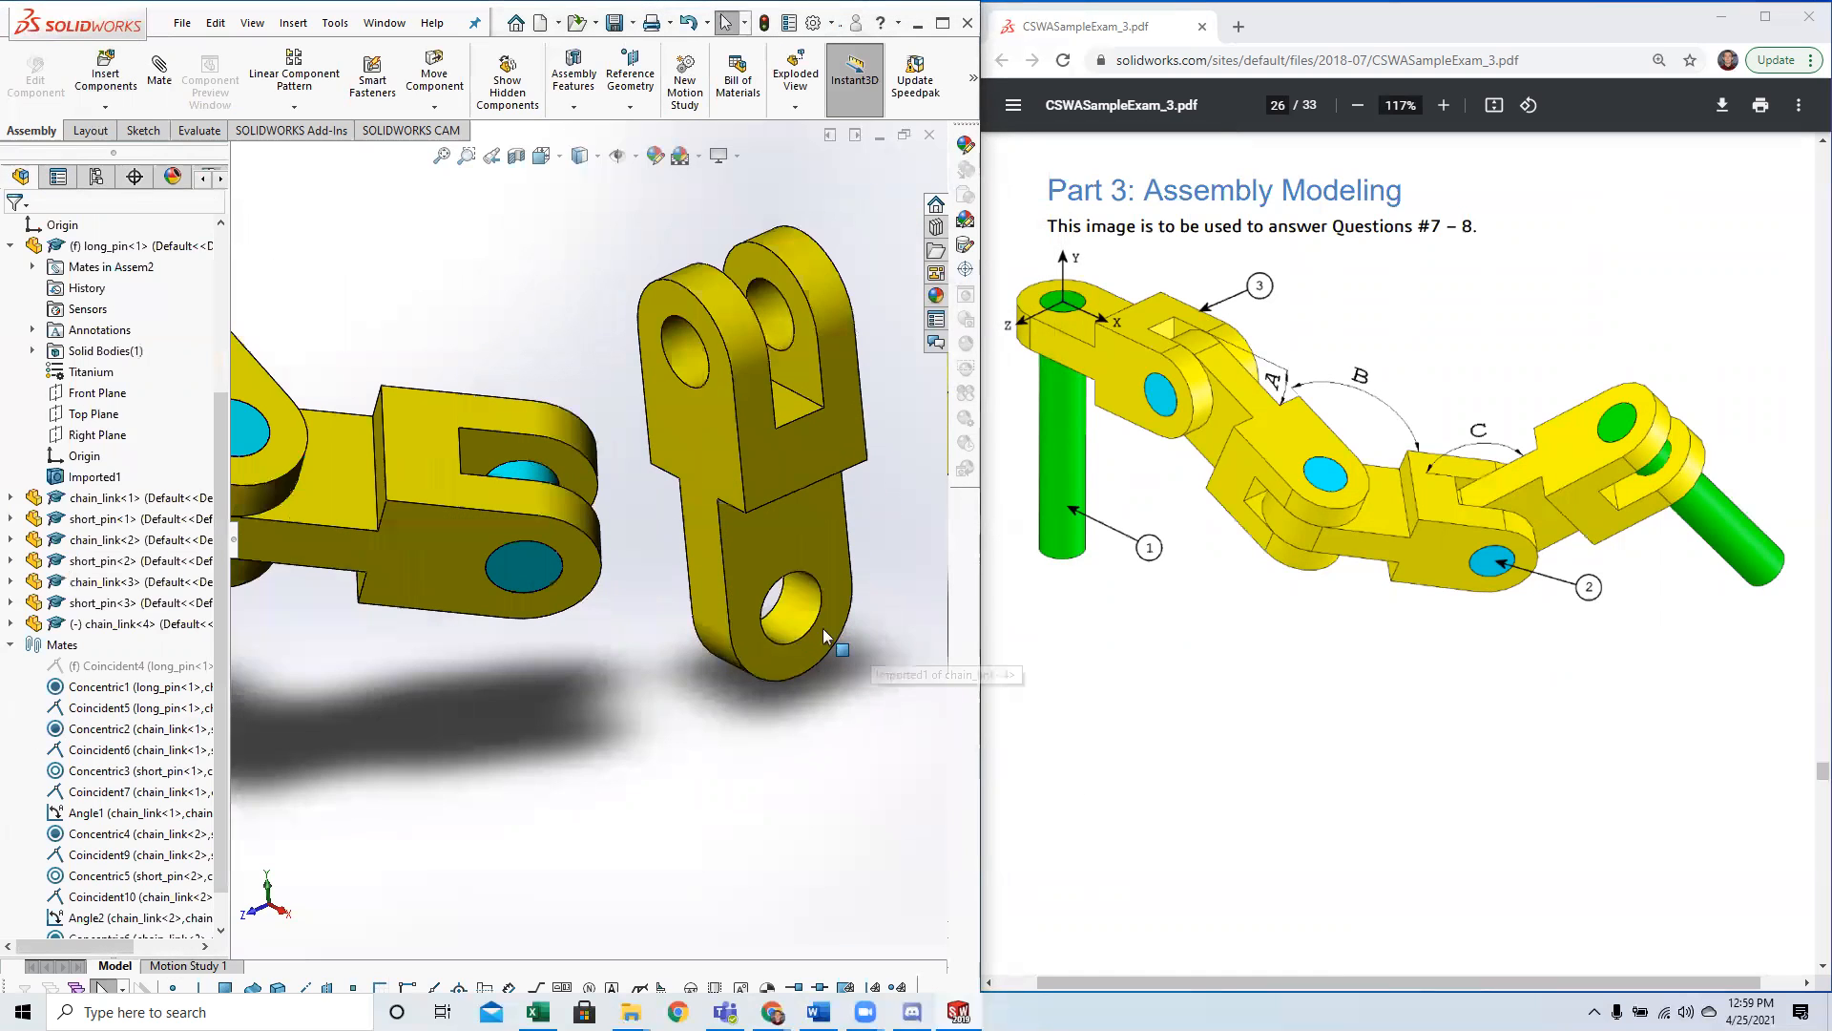
pyautogui.click(747, 598)
pyautogui.keyDown('ctrl'); pyautogui.click(520, 470); pyautogui.keyUp('ctrl')
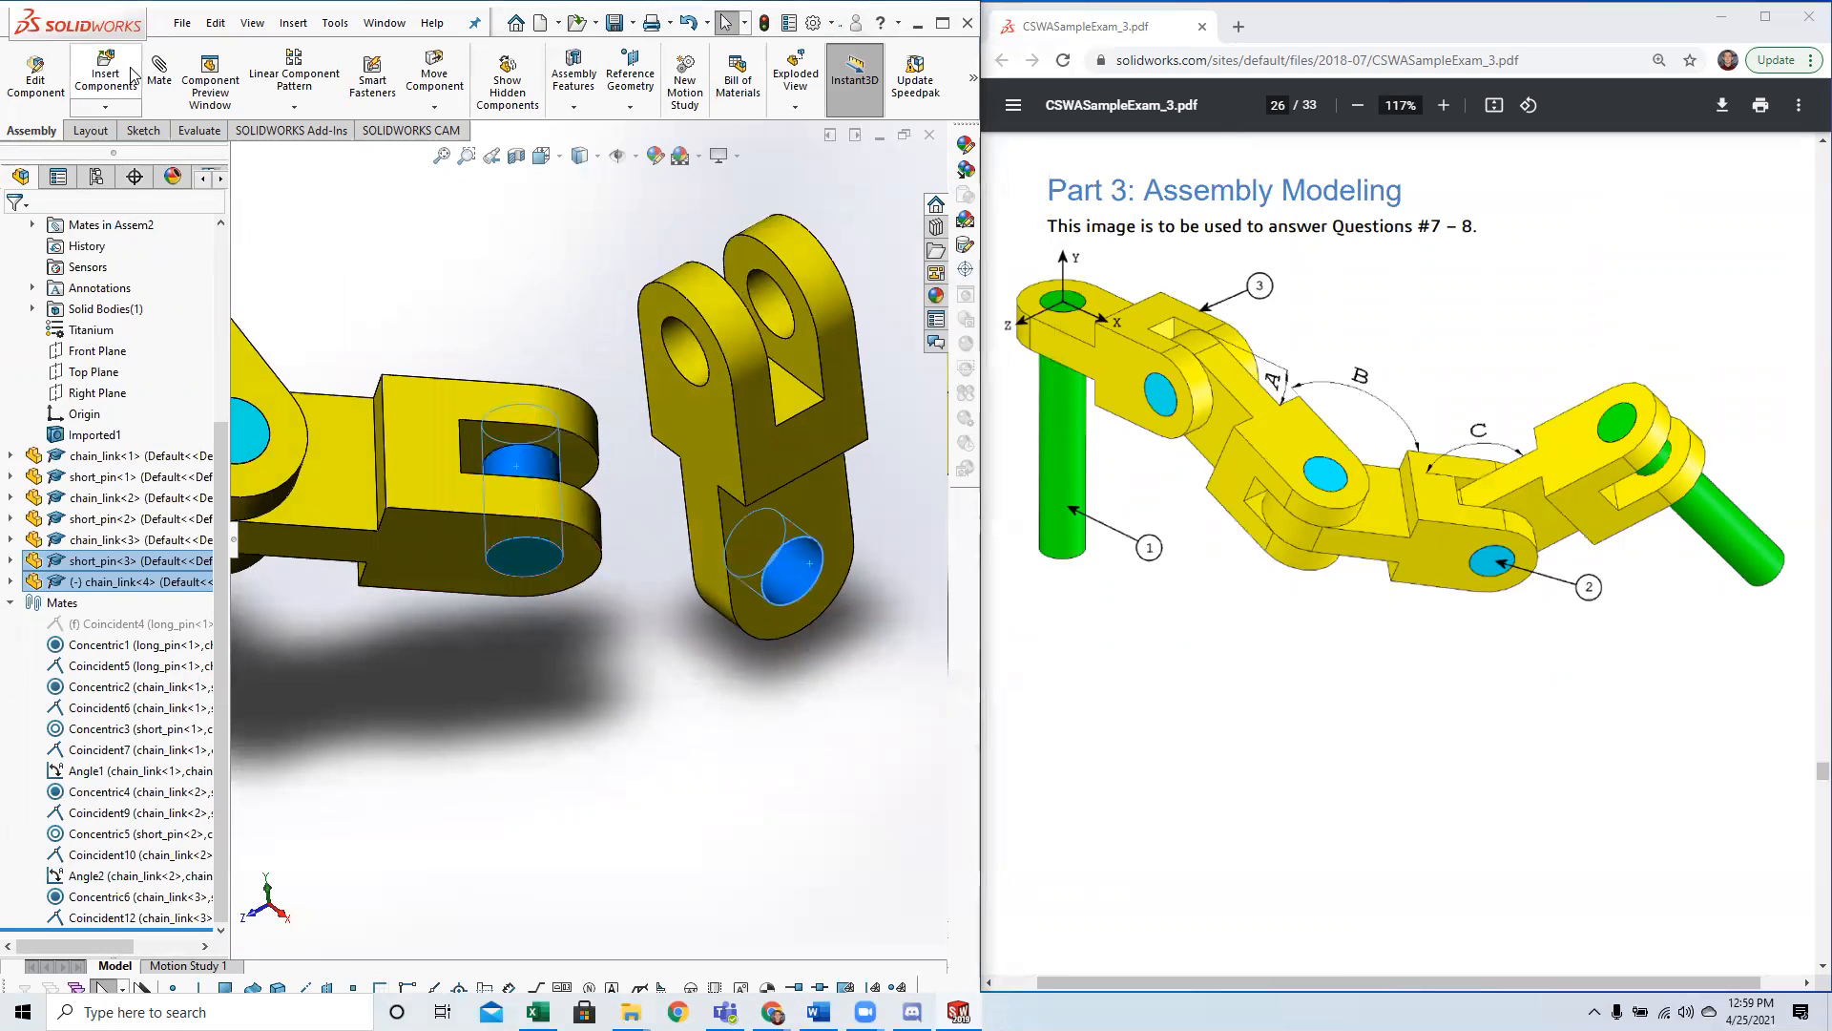
pyautogui.click(165, 77)
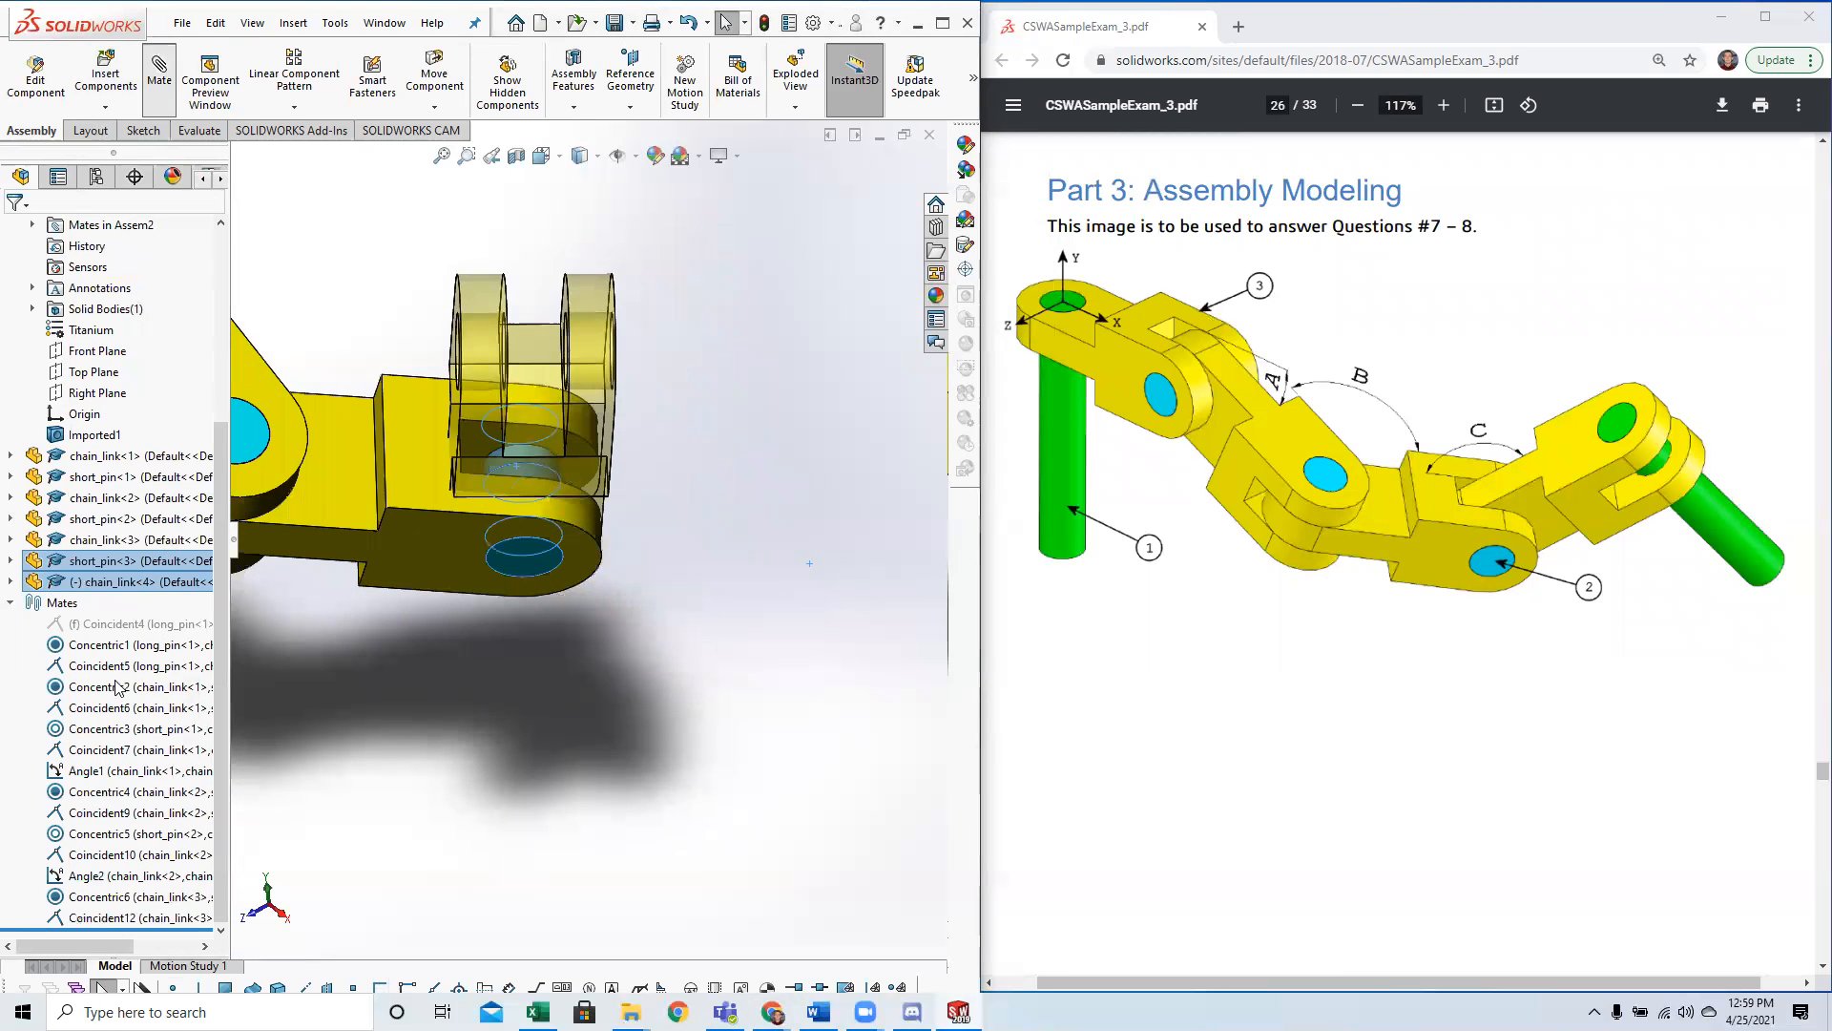
pyautogui.click(13, 233)
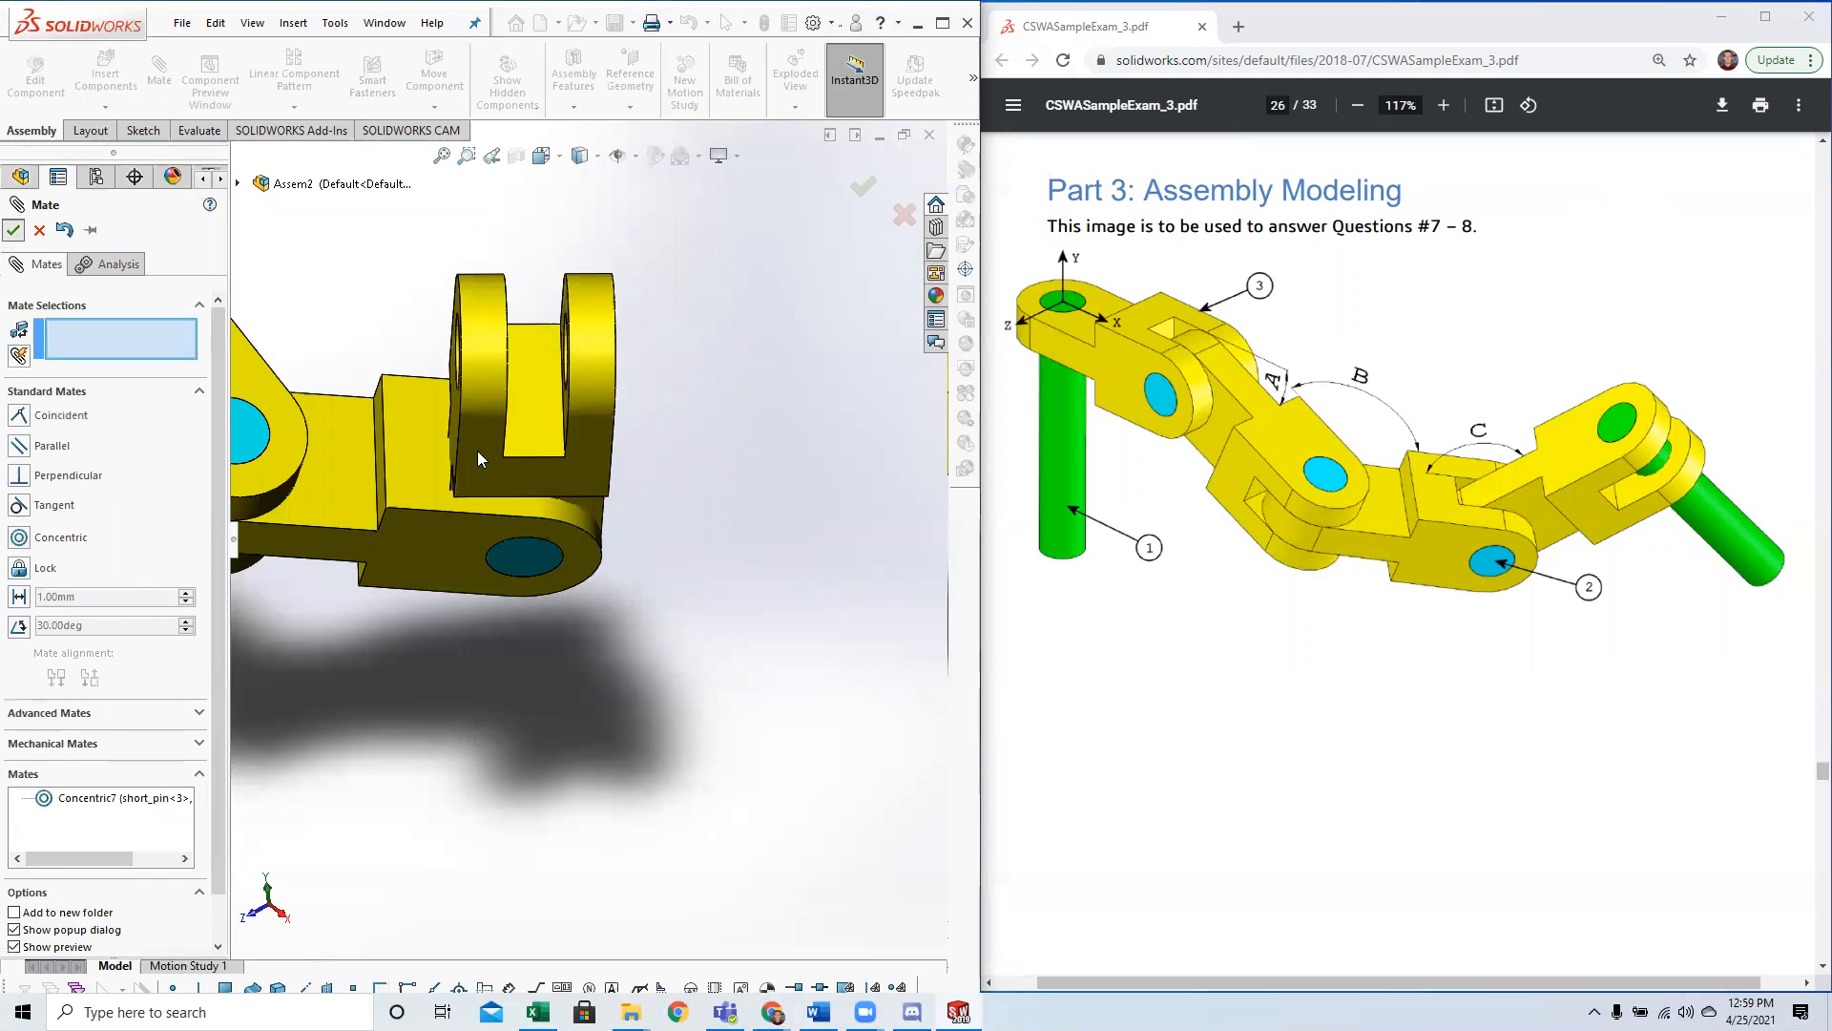
pyautogui.press('Escape')
# Swing the fourth chain link outward and mate its side face coincident with the inner fork face of the third chain link.
pyautogui.moveTo(533, 455); pyautogui.dragTo(897, 692)
pyautogui.click(575, 460)
pyautogui.moveTo(578, 469); pyautogui.dragTo(527, 410, button='middle')
pyautogui.keyDown('ctrl'); pyautogui.click(620, 532); pyautogui.keyUp('ctrl')
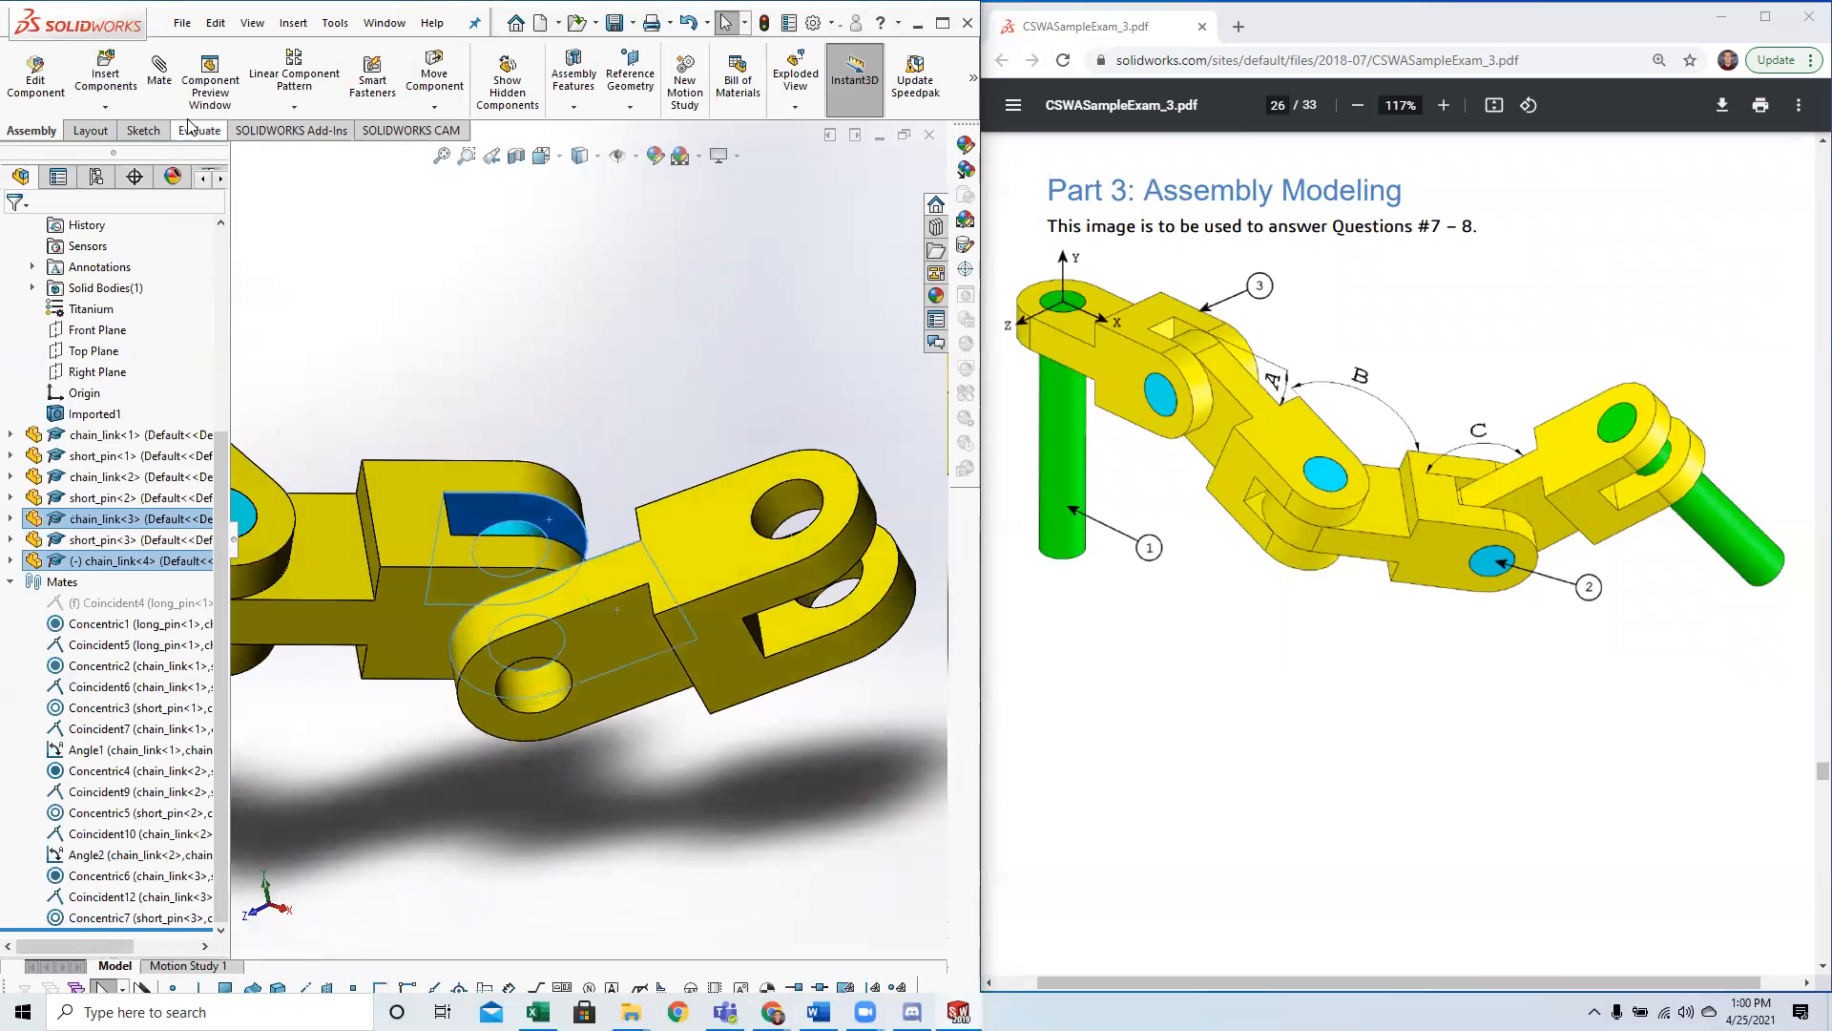
pyautogui.click(159, 77)
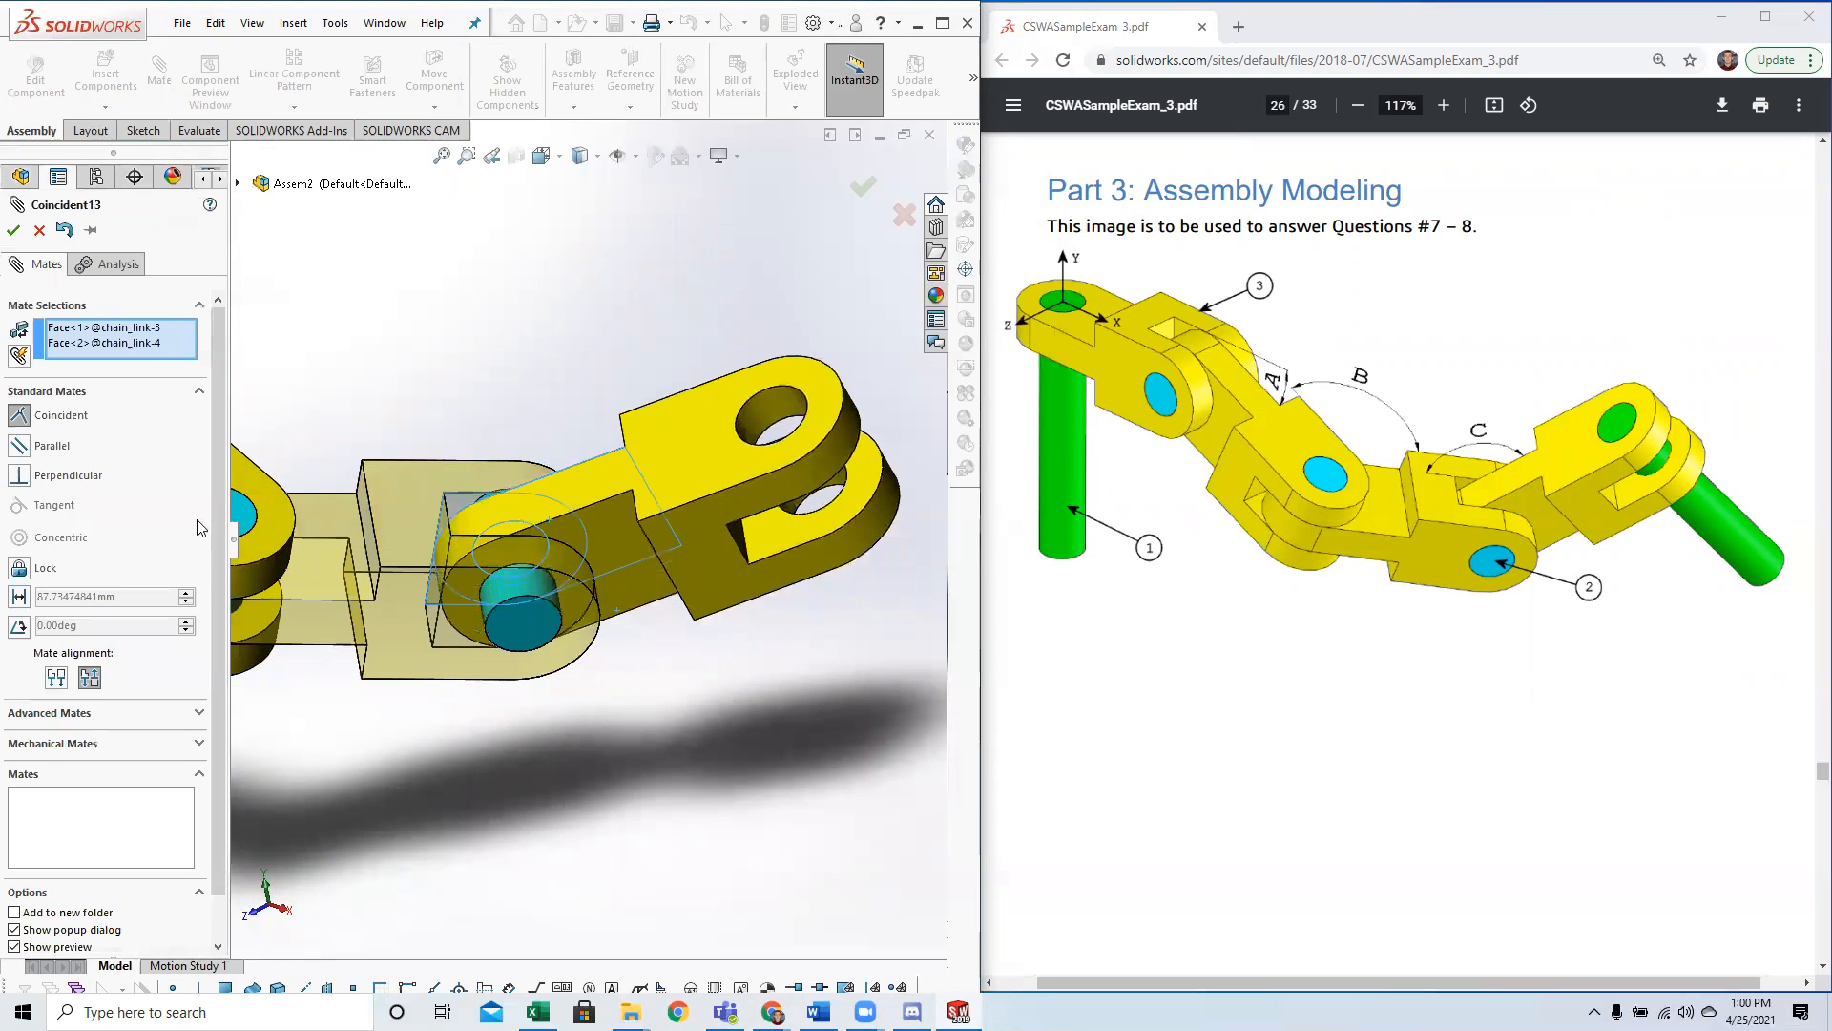
pyautogui.click(13, 230)
pyautogui.click(13, 230)
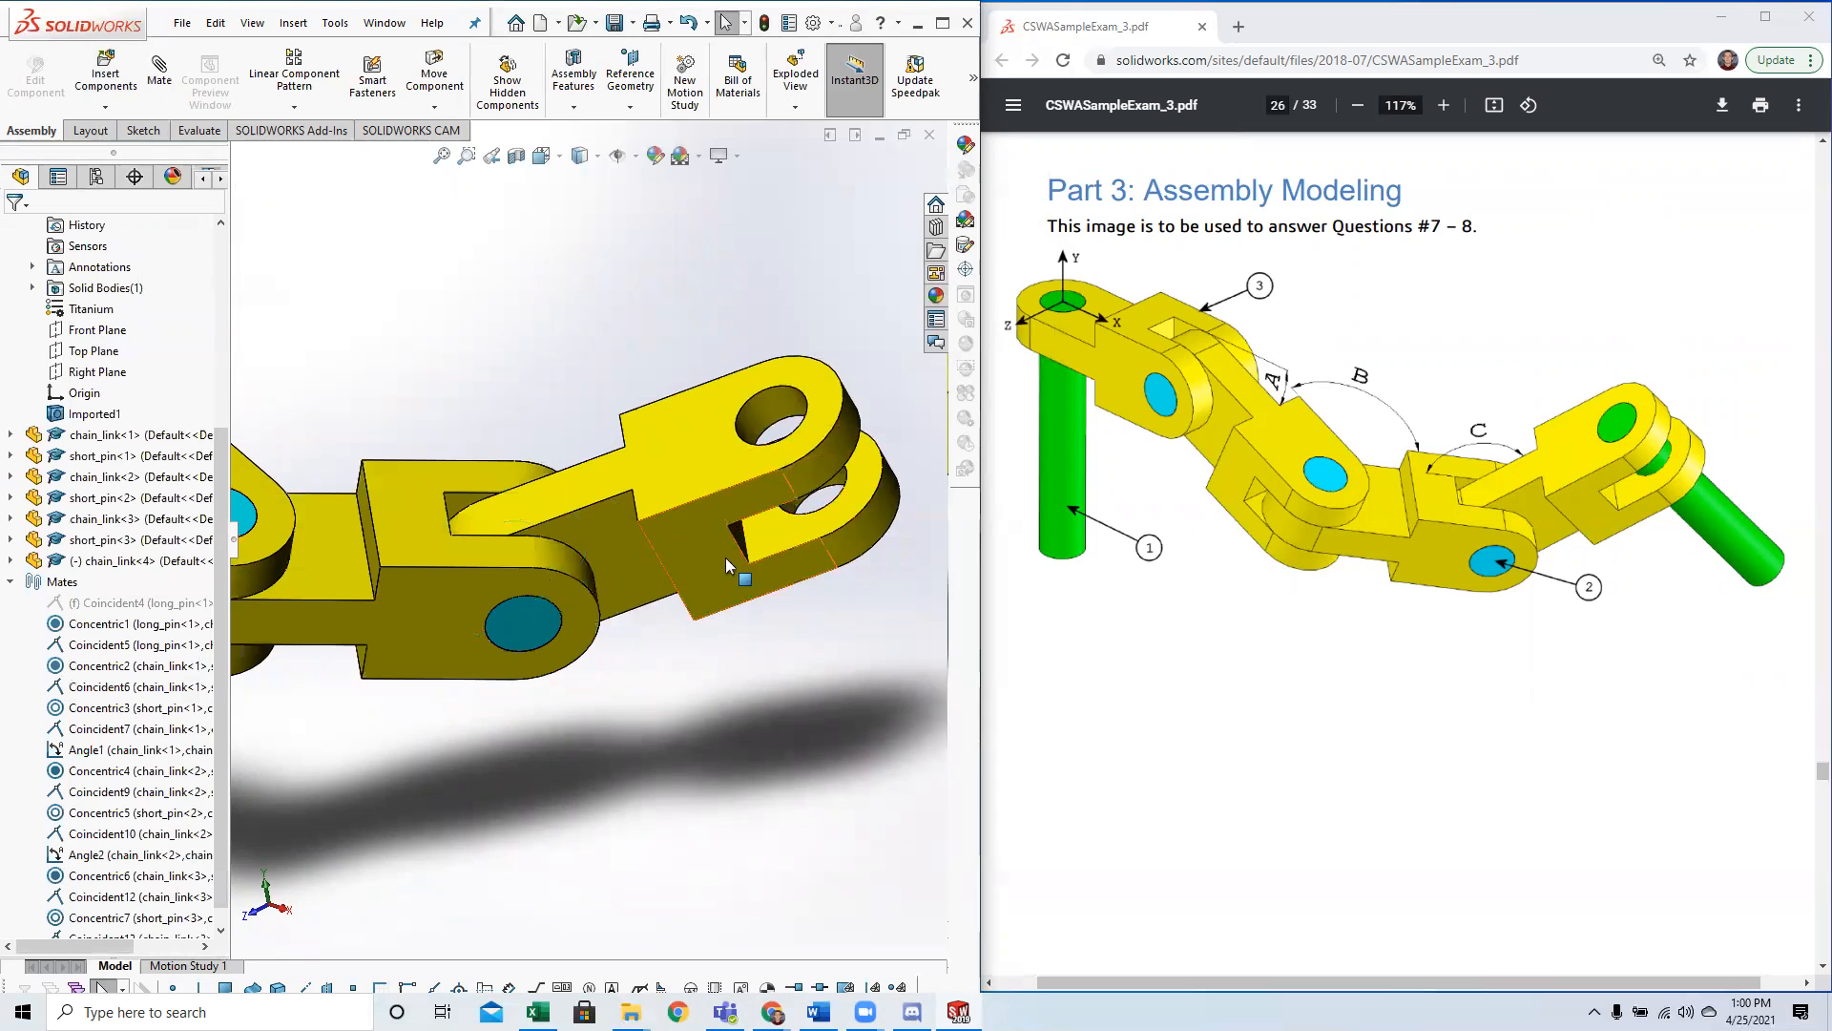
# Add an angle mate between the upper faces of the third and fourth chain links at their current angle.
pyautogui.moveTo(725, 557); pyautogui.dragTo(640, 518, button='middle')
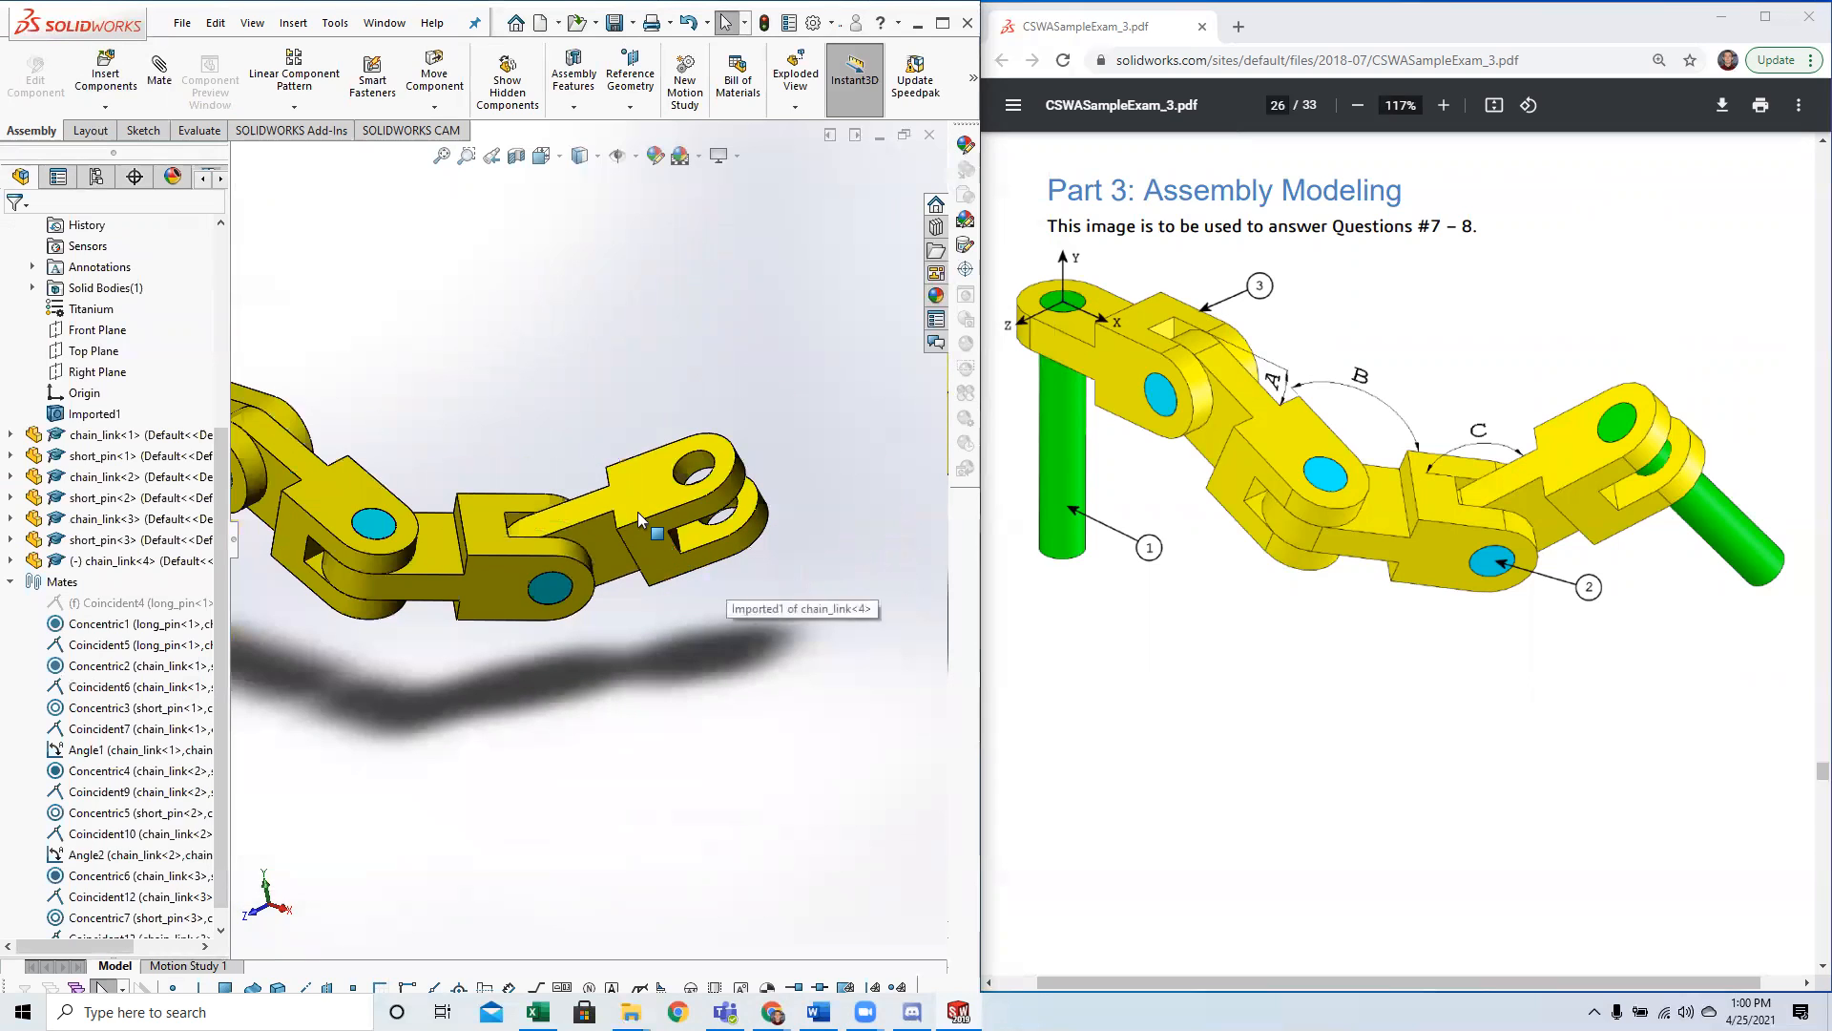
pyautogui.click(106, 71)
pyautogui.click(164, 76)
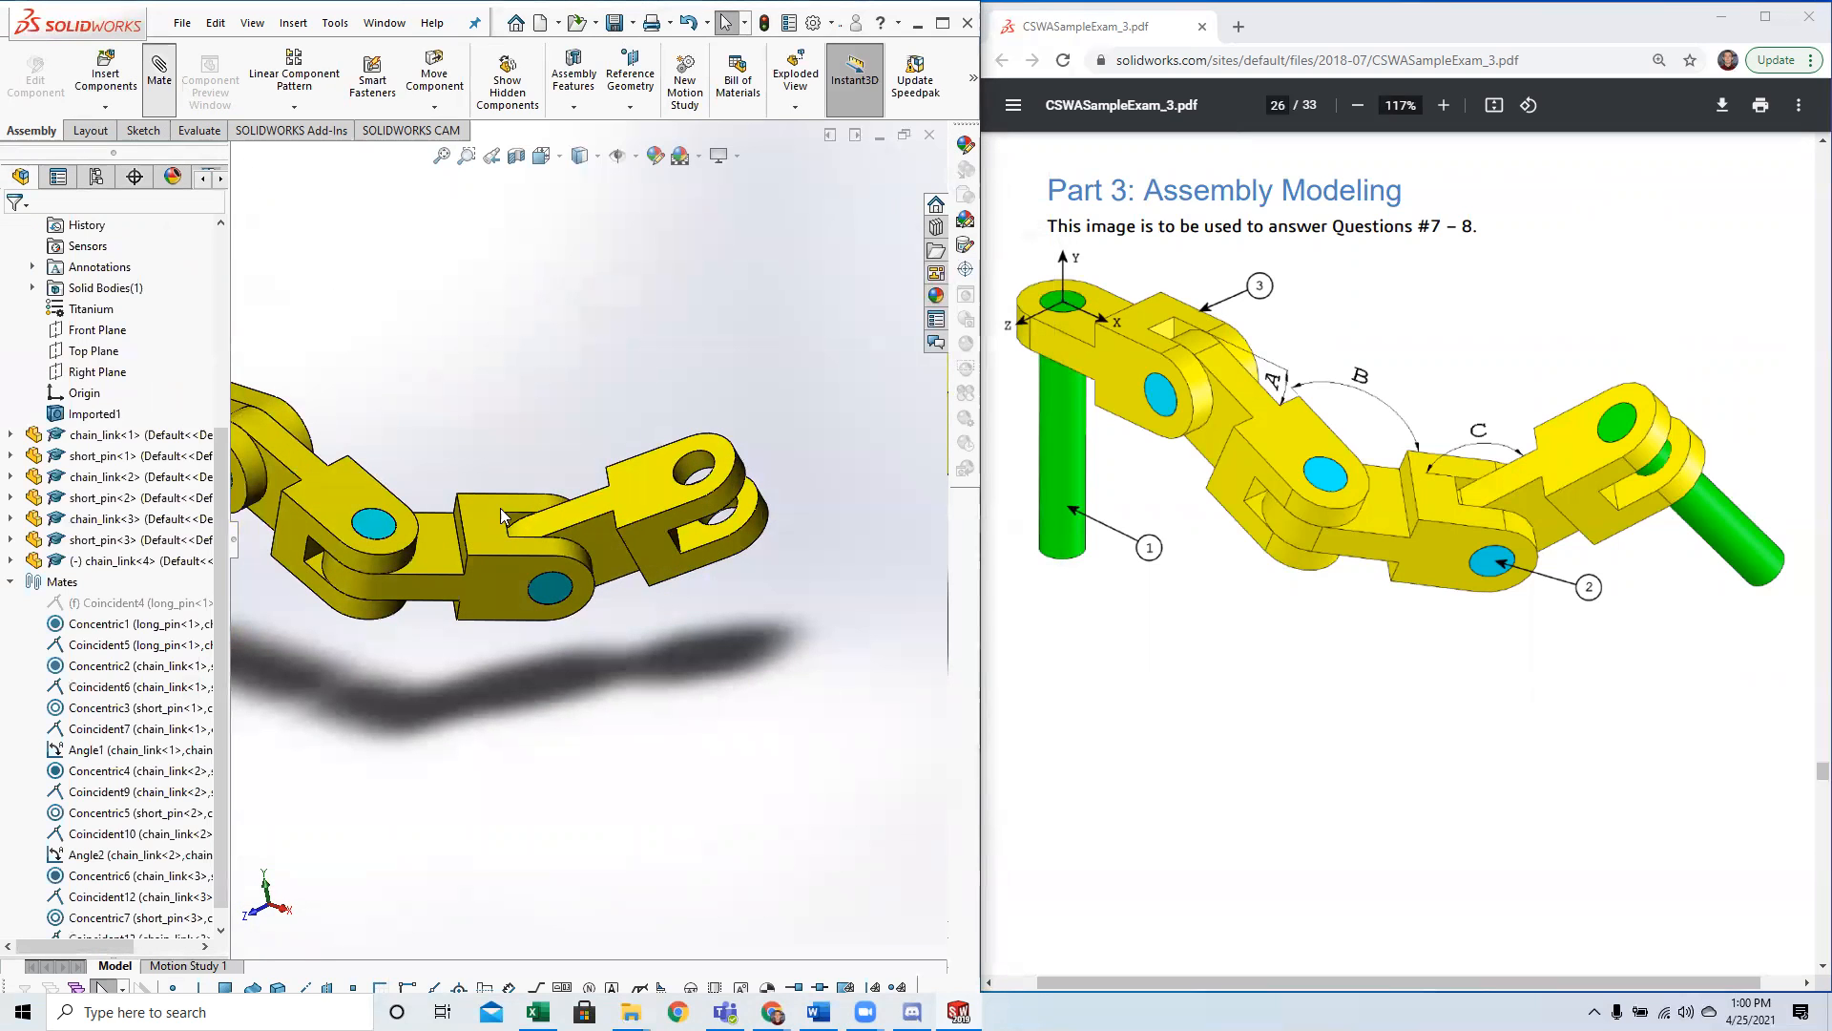
pyautogui.click(484, 515)
pyautogui.click(634, 487)
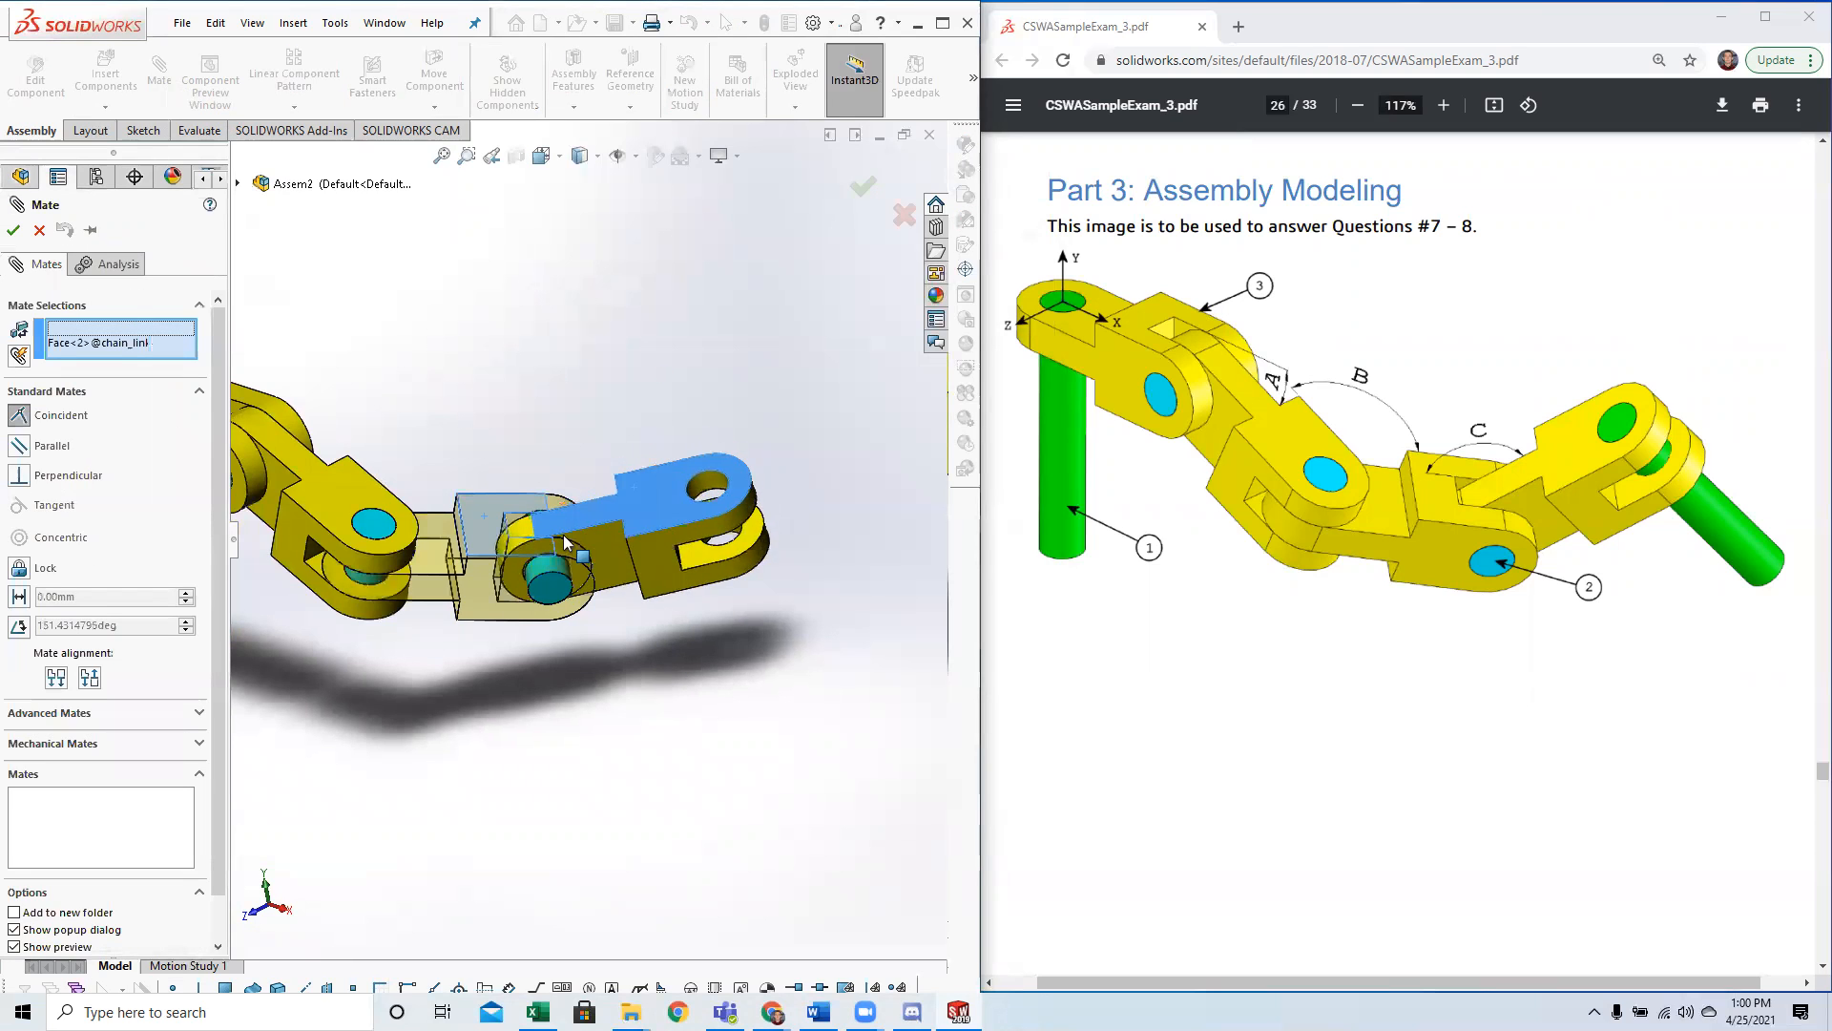
pyautogui.click(19, 625)
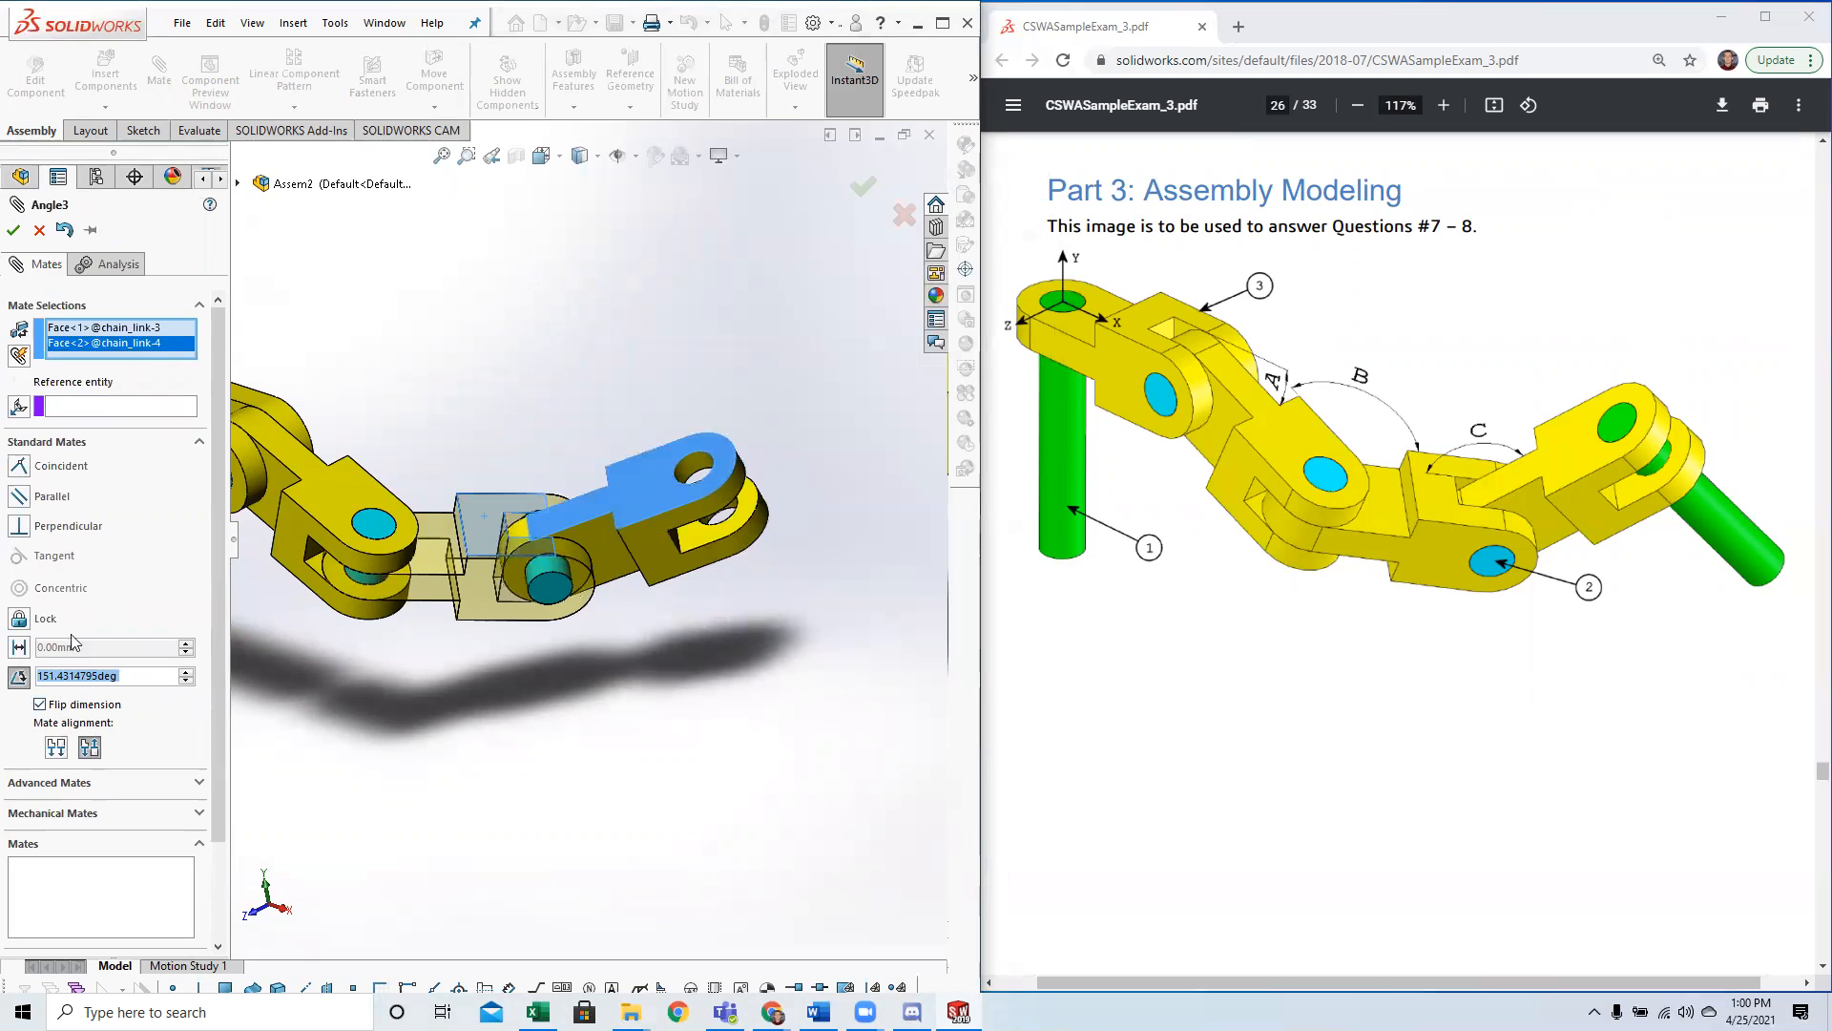
pyautogui.click(37, 231)
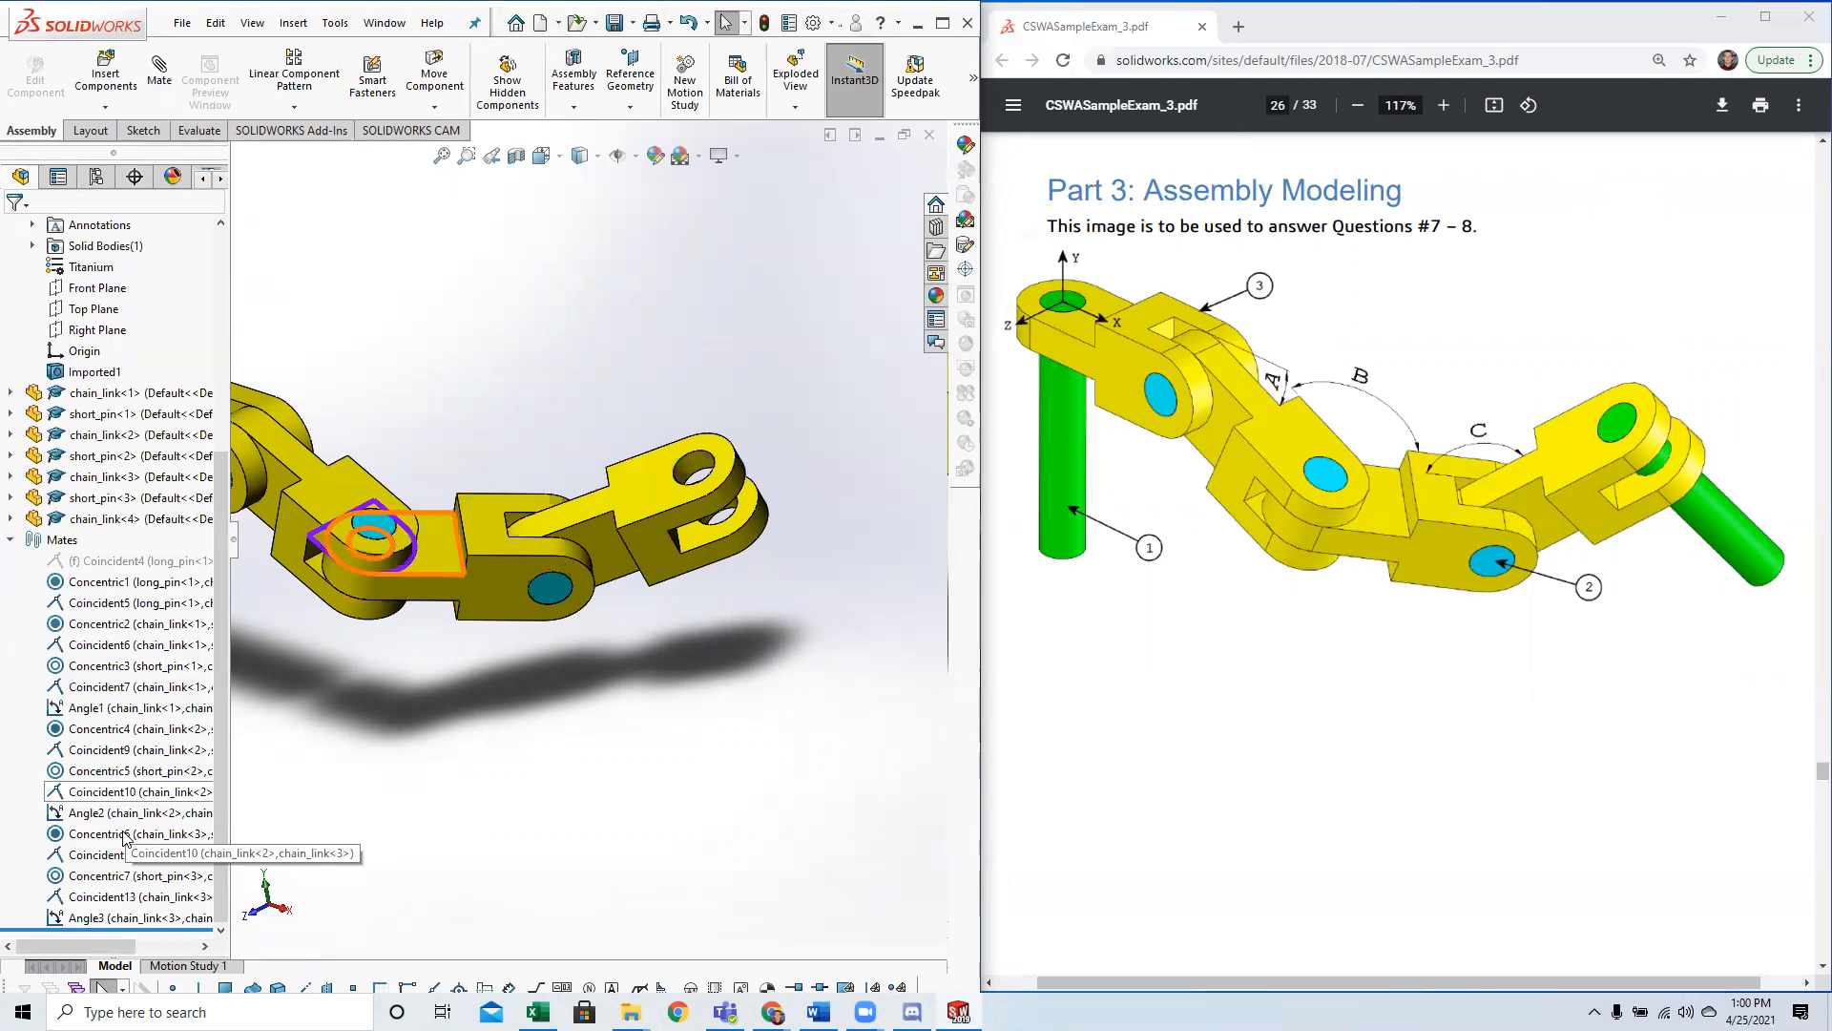
# Link the angle dimension of the mate between the third and fourth chain links to global variable C, 130 degrees.
pyautogui.click(105, 918)
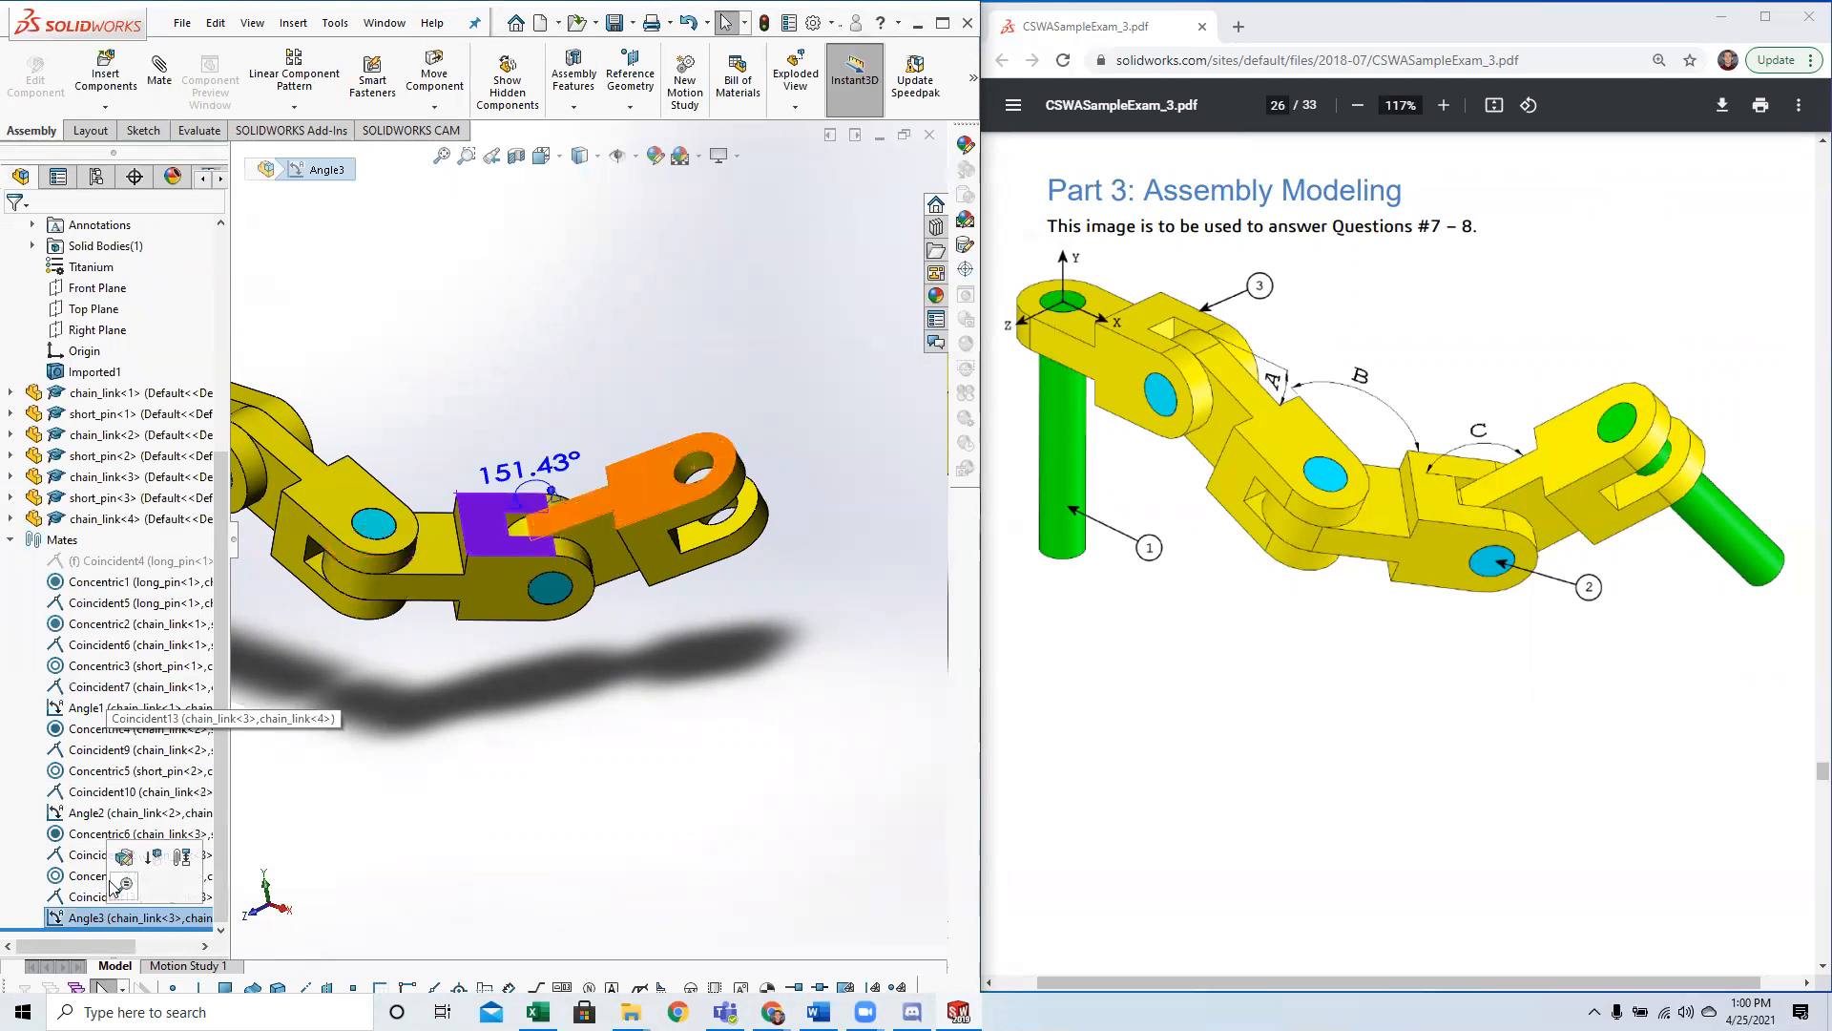
pyautogui.doubleClick(527, 464)
pyautogui.write('130.00deg')
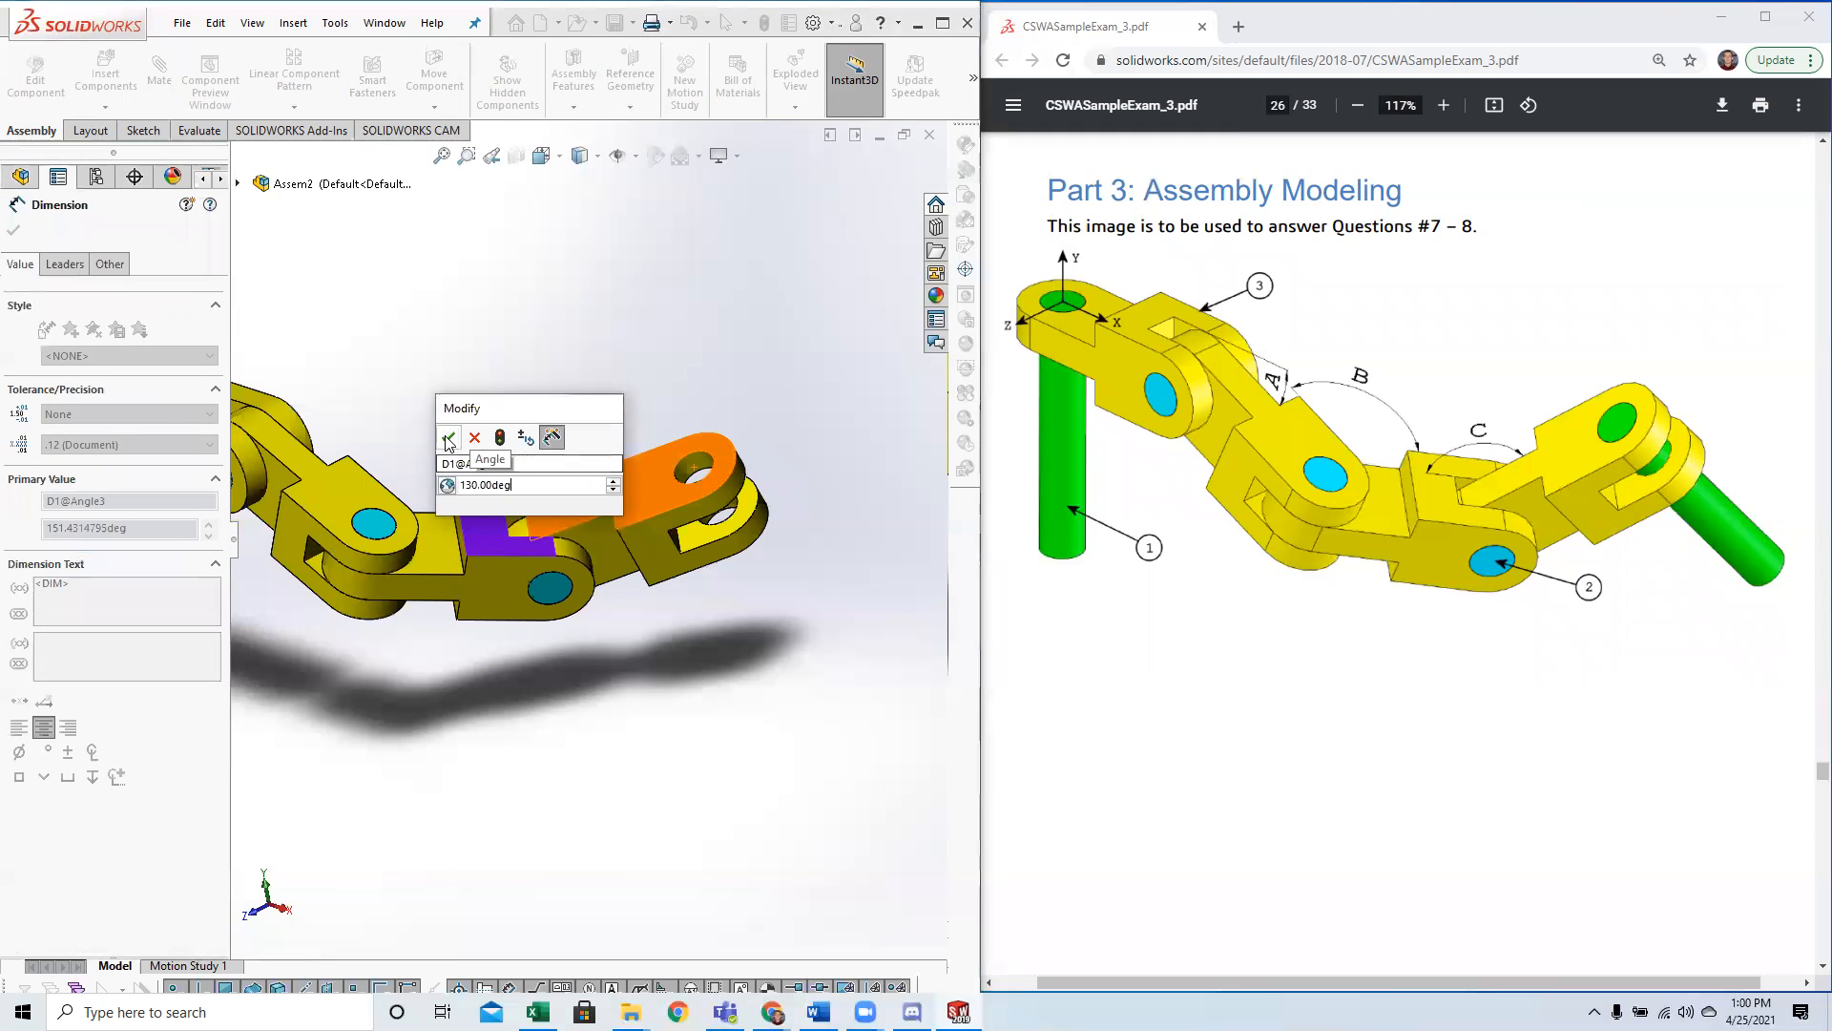
pyautogui.click(447, 439)
pyautogui.press('Escape')
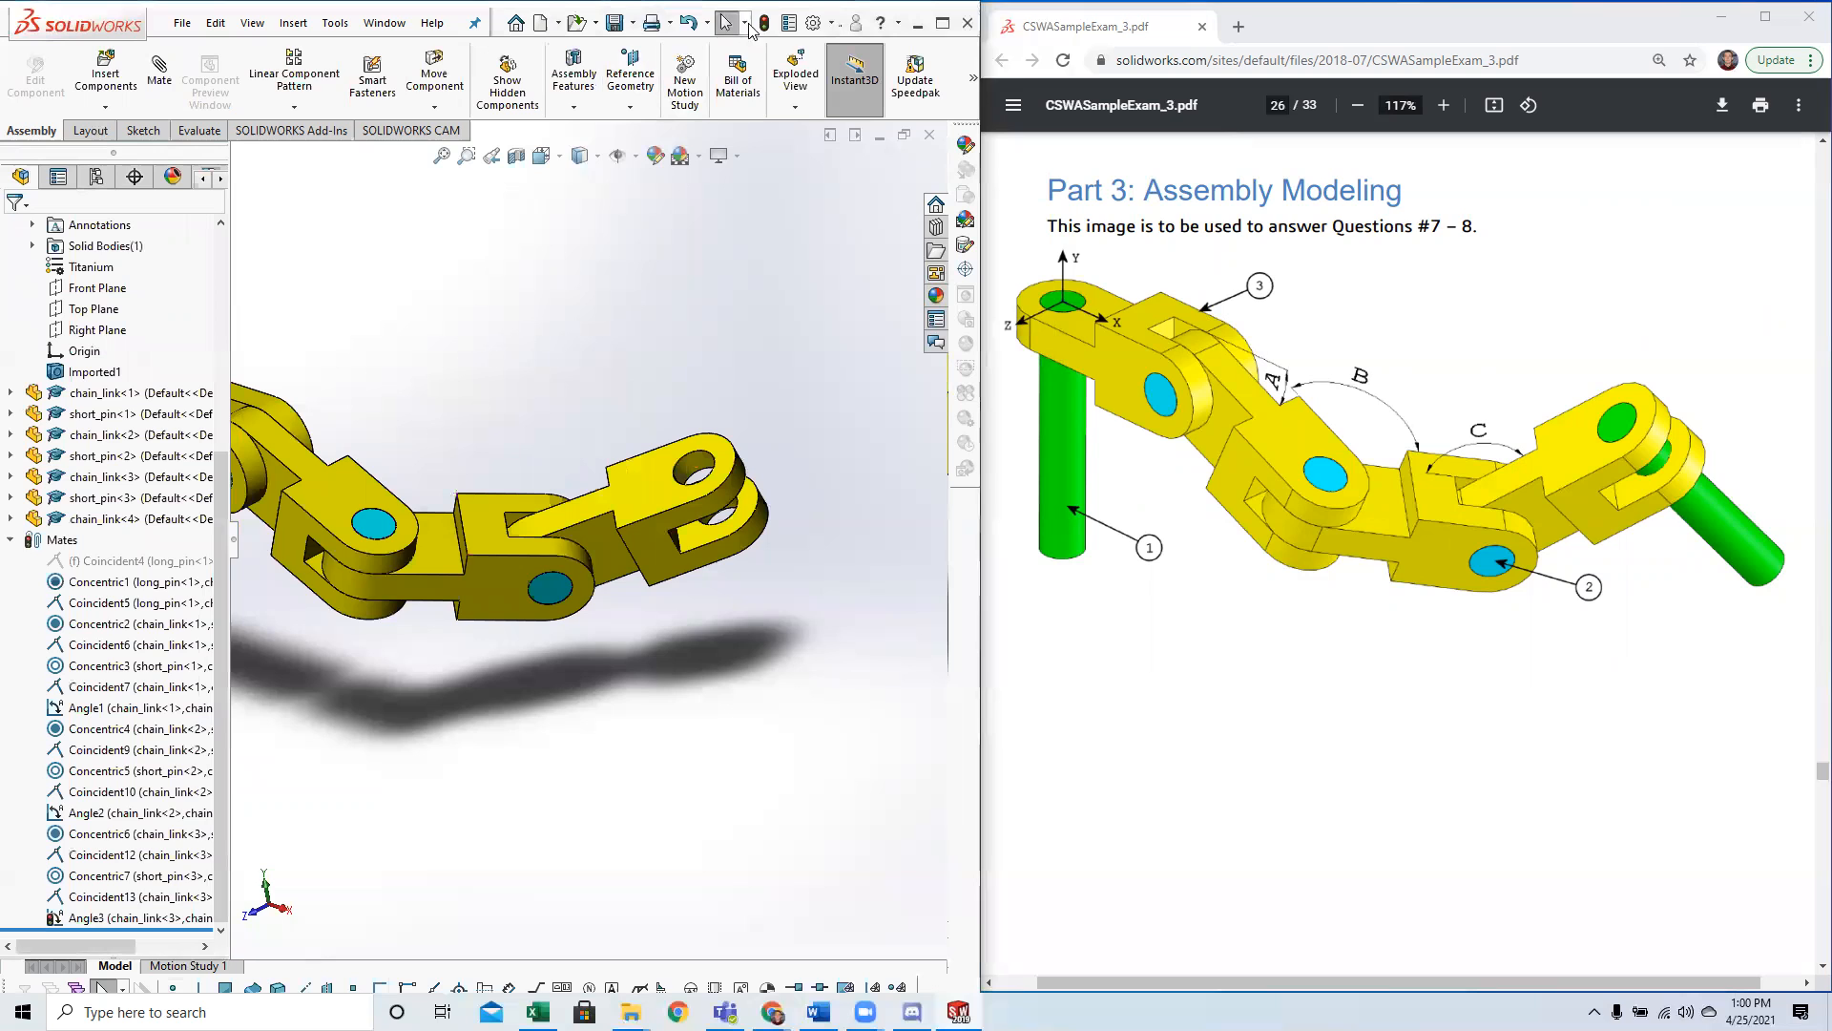
# Insert a second long_pin part and place it near the open fork of the fourth chain link.
pyautogui.scroll(5, 486, 640)
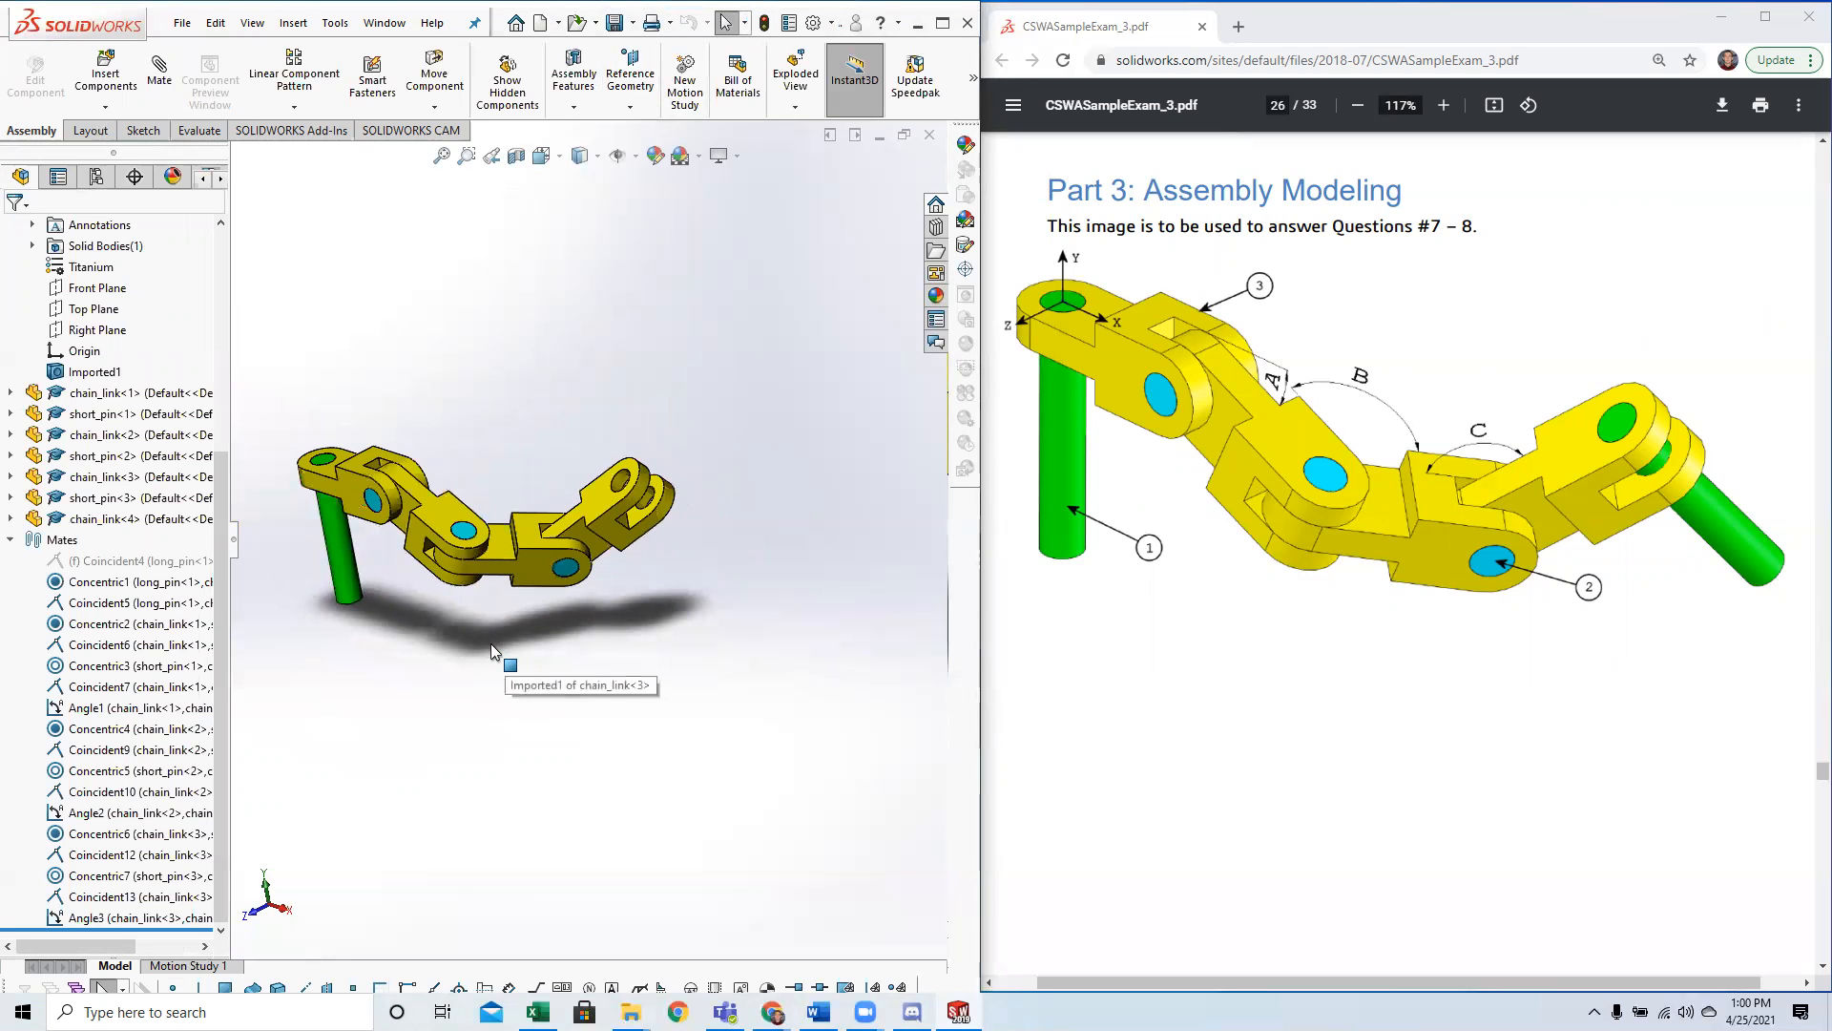
pyautogui.moveTo(491, 643); pyautogui.dragTo(507, 642, button='middle')
pyautogui.click(139, 86)
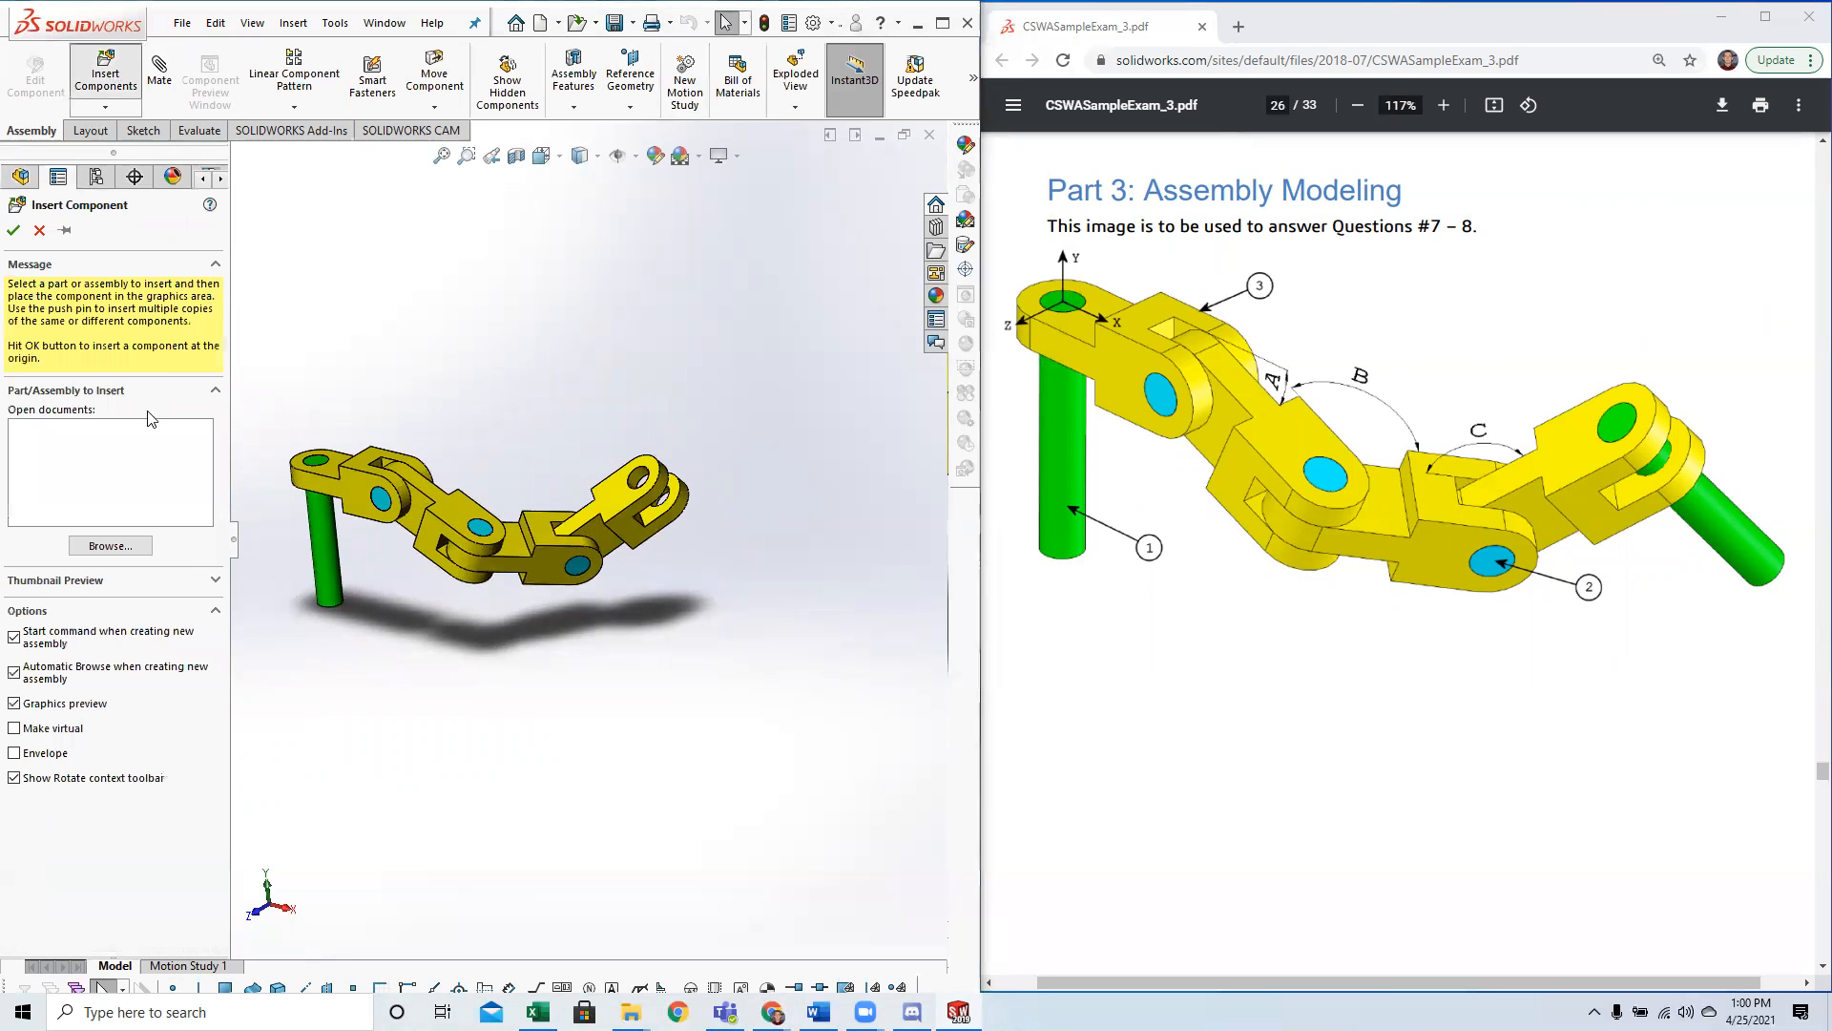
pyautogui.doubleClick(396, 402)
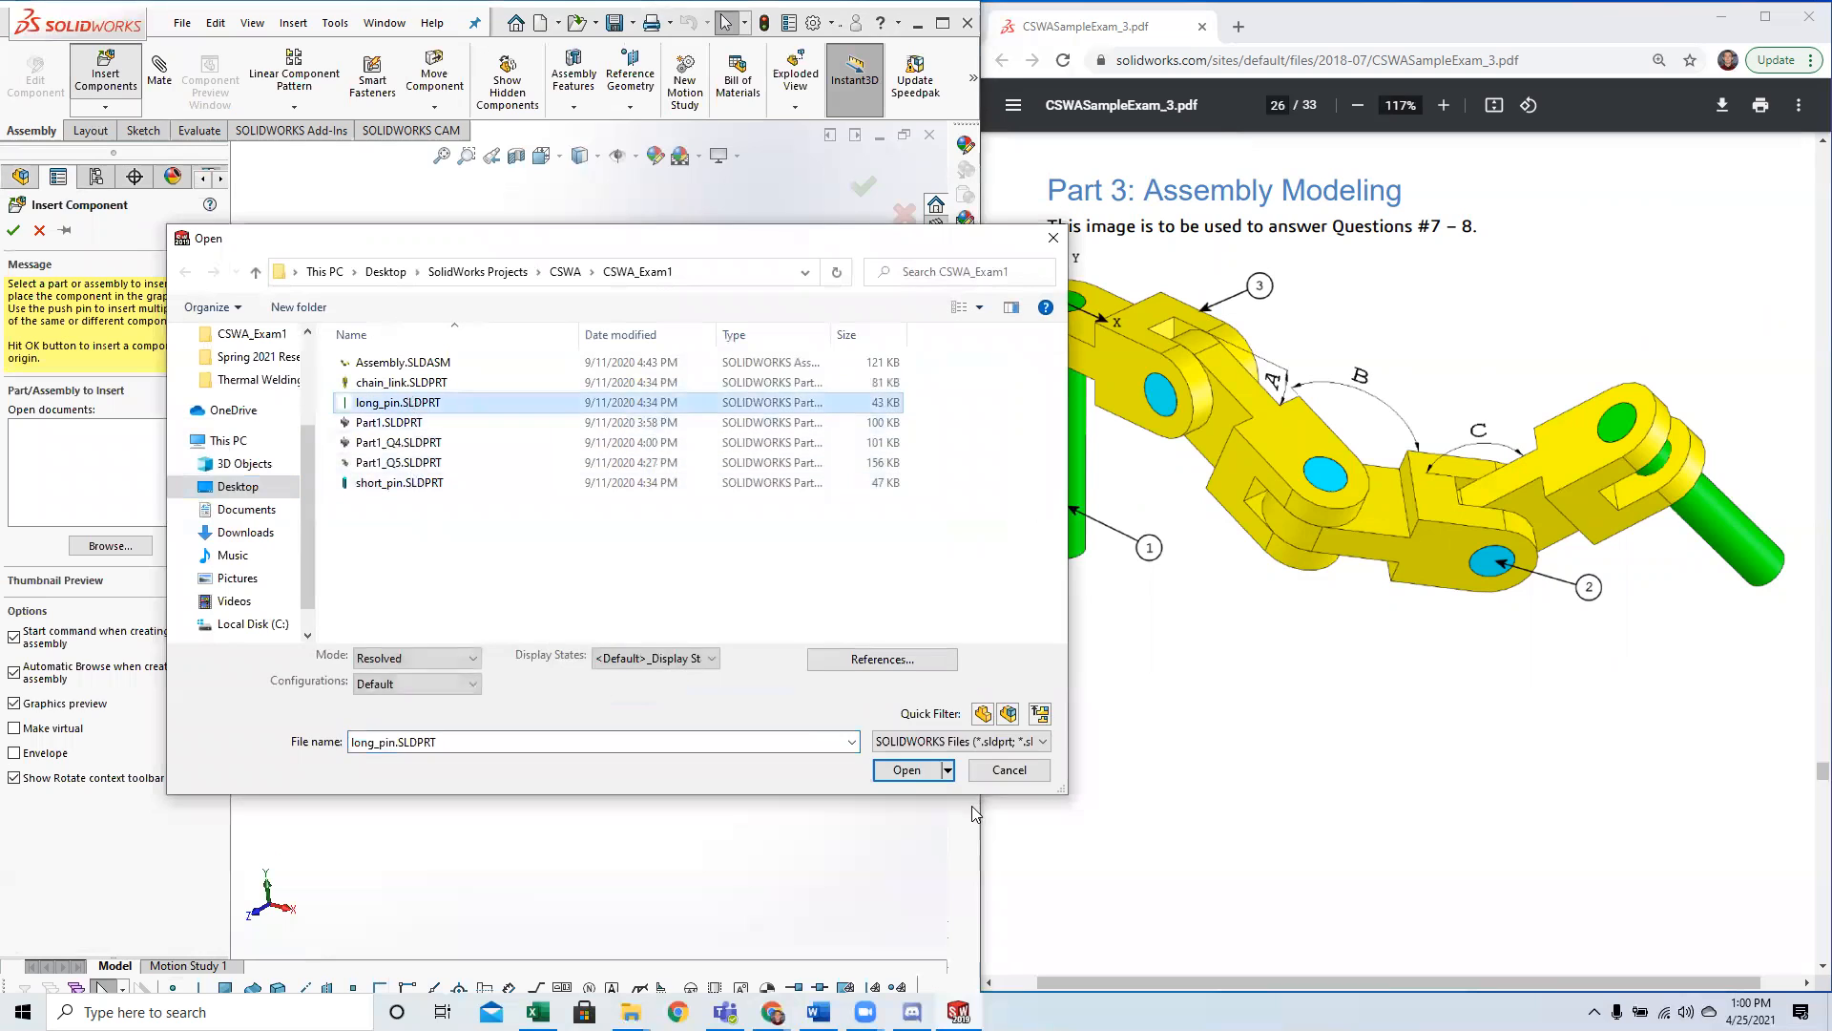
pyautogui.scroll(-3, 683, 517)
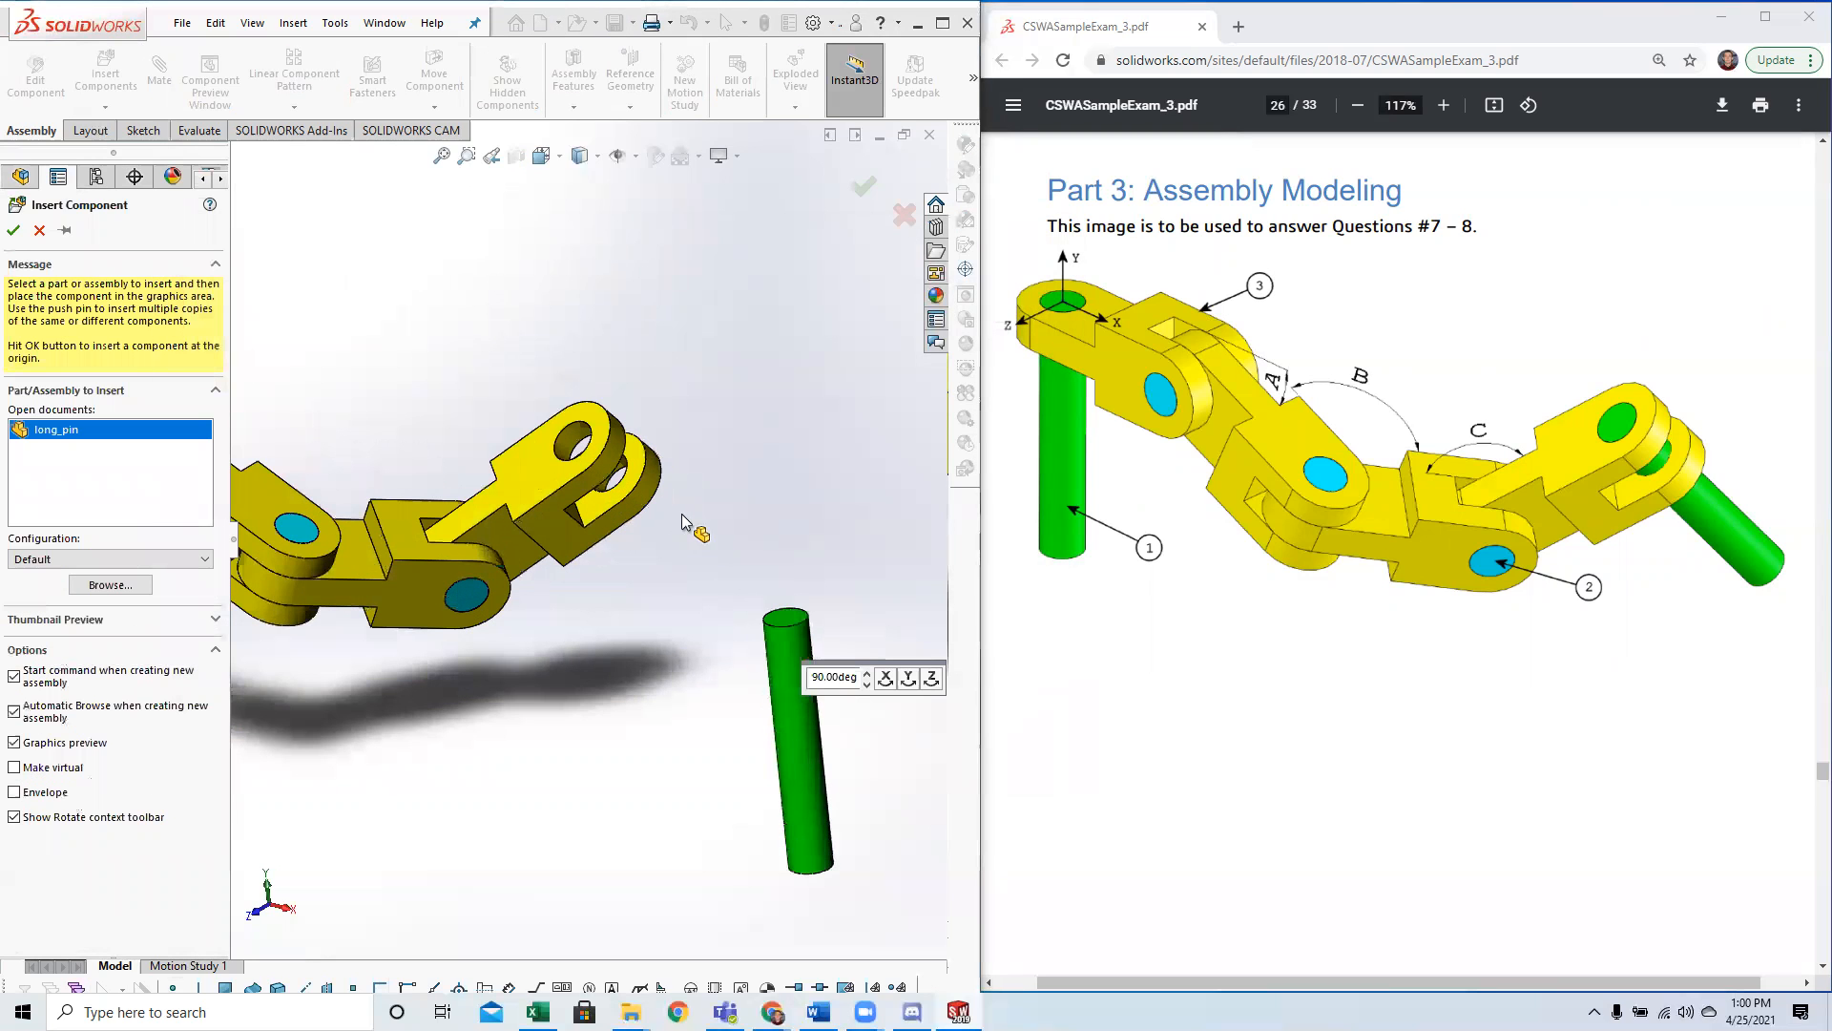
pyautogui.click(689, 525)
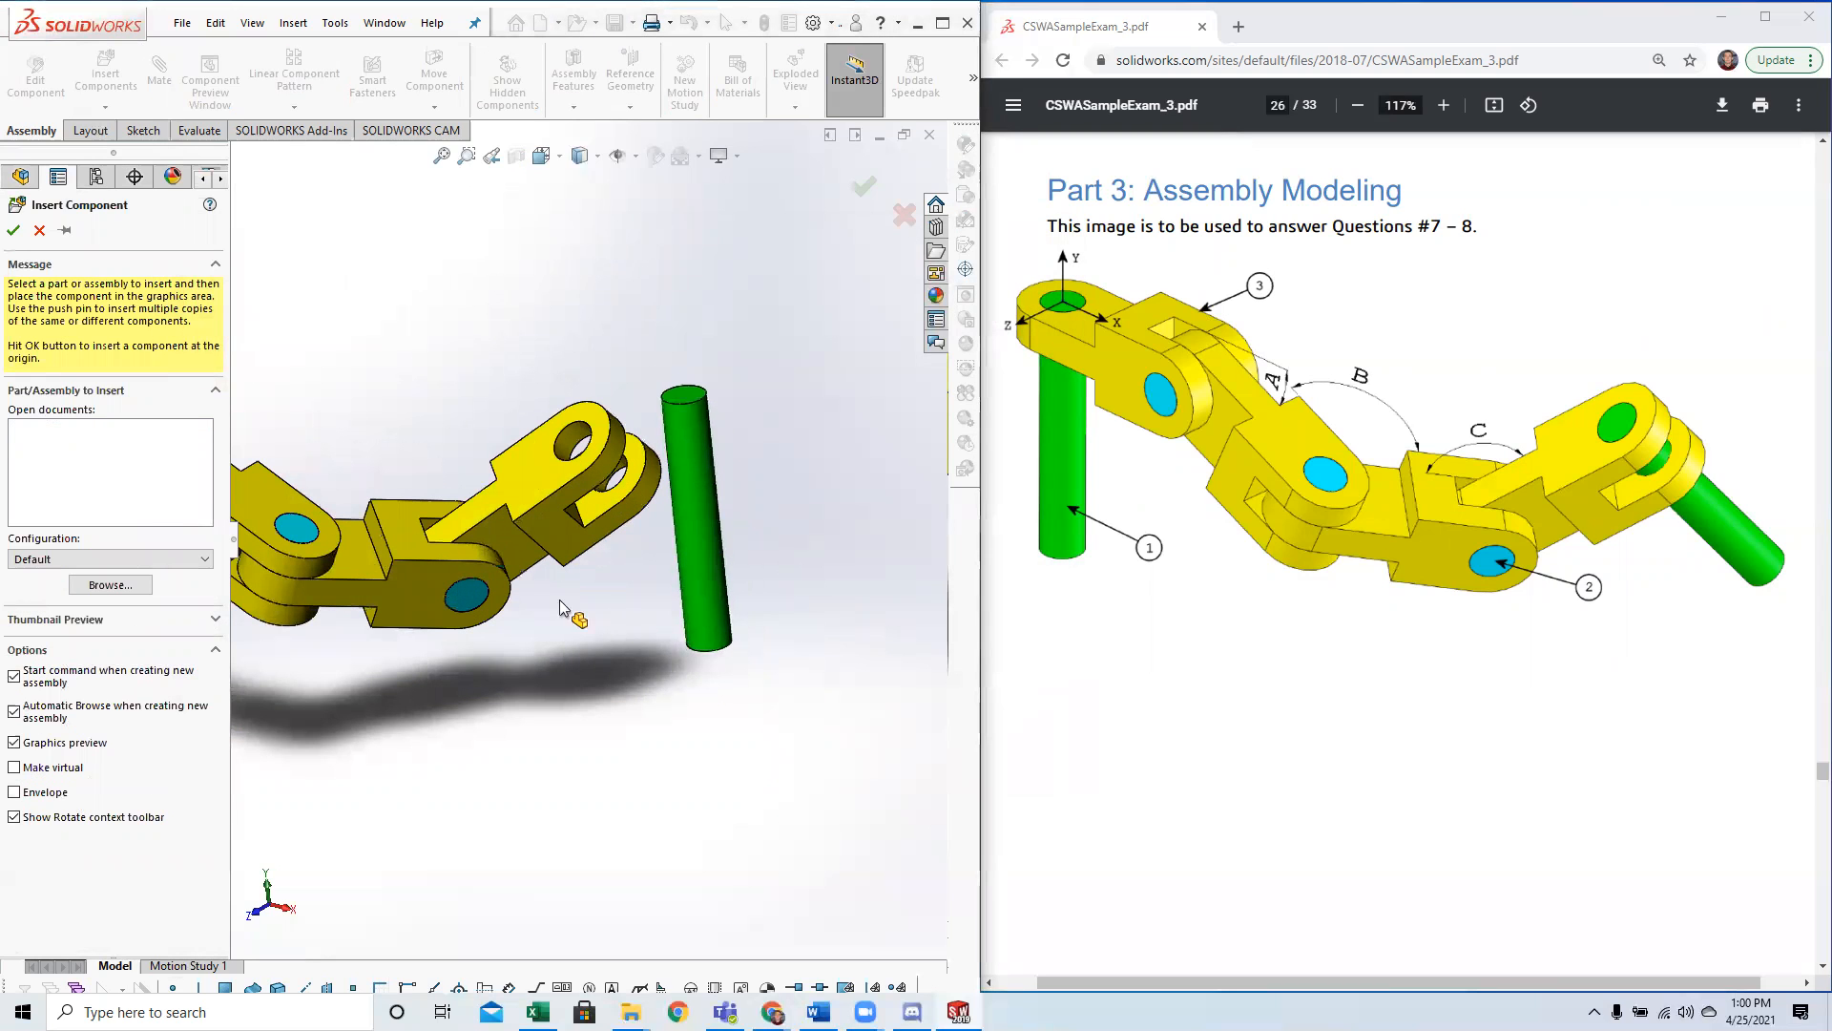
# Mate the second long pin concentric with the fork hole of the fourth chain link.
pyautogui.click(128, 77)
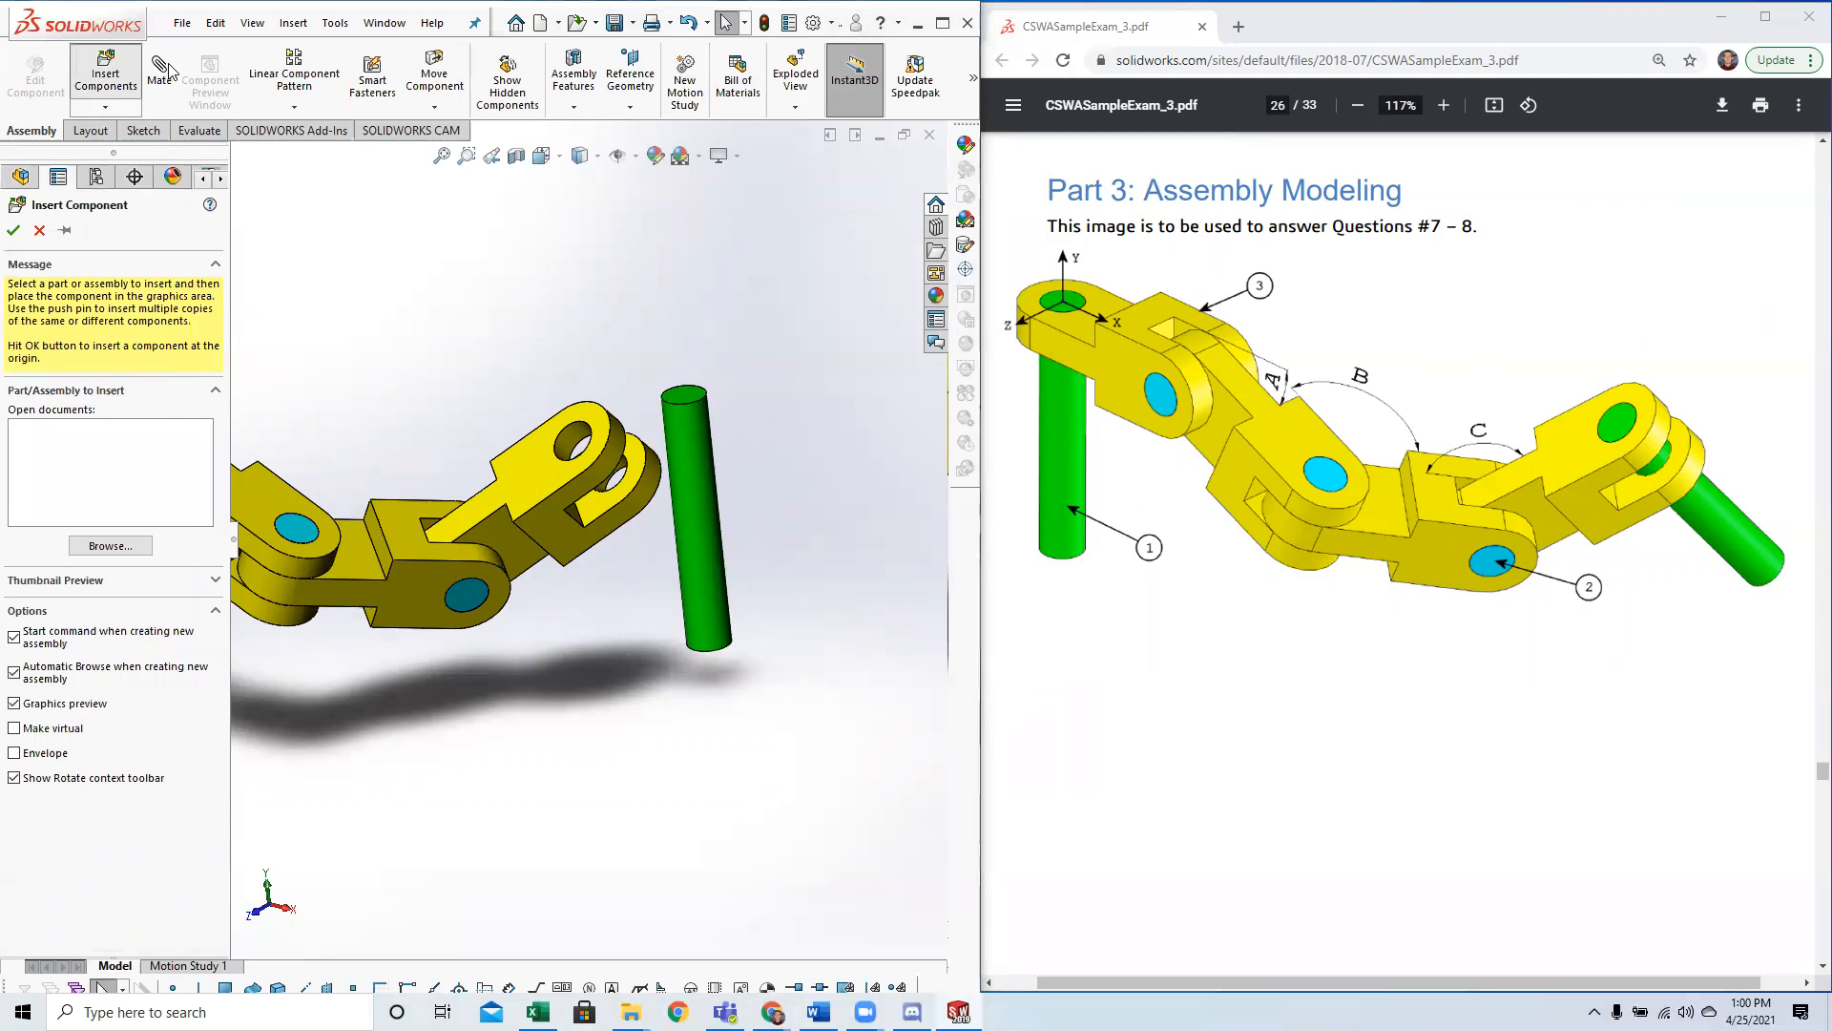
pyautogui.click(167, 68)
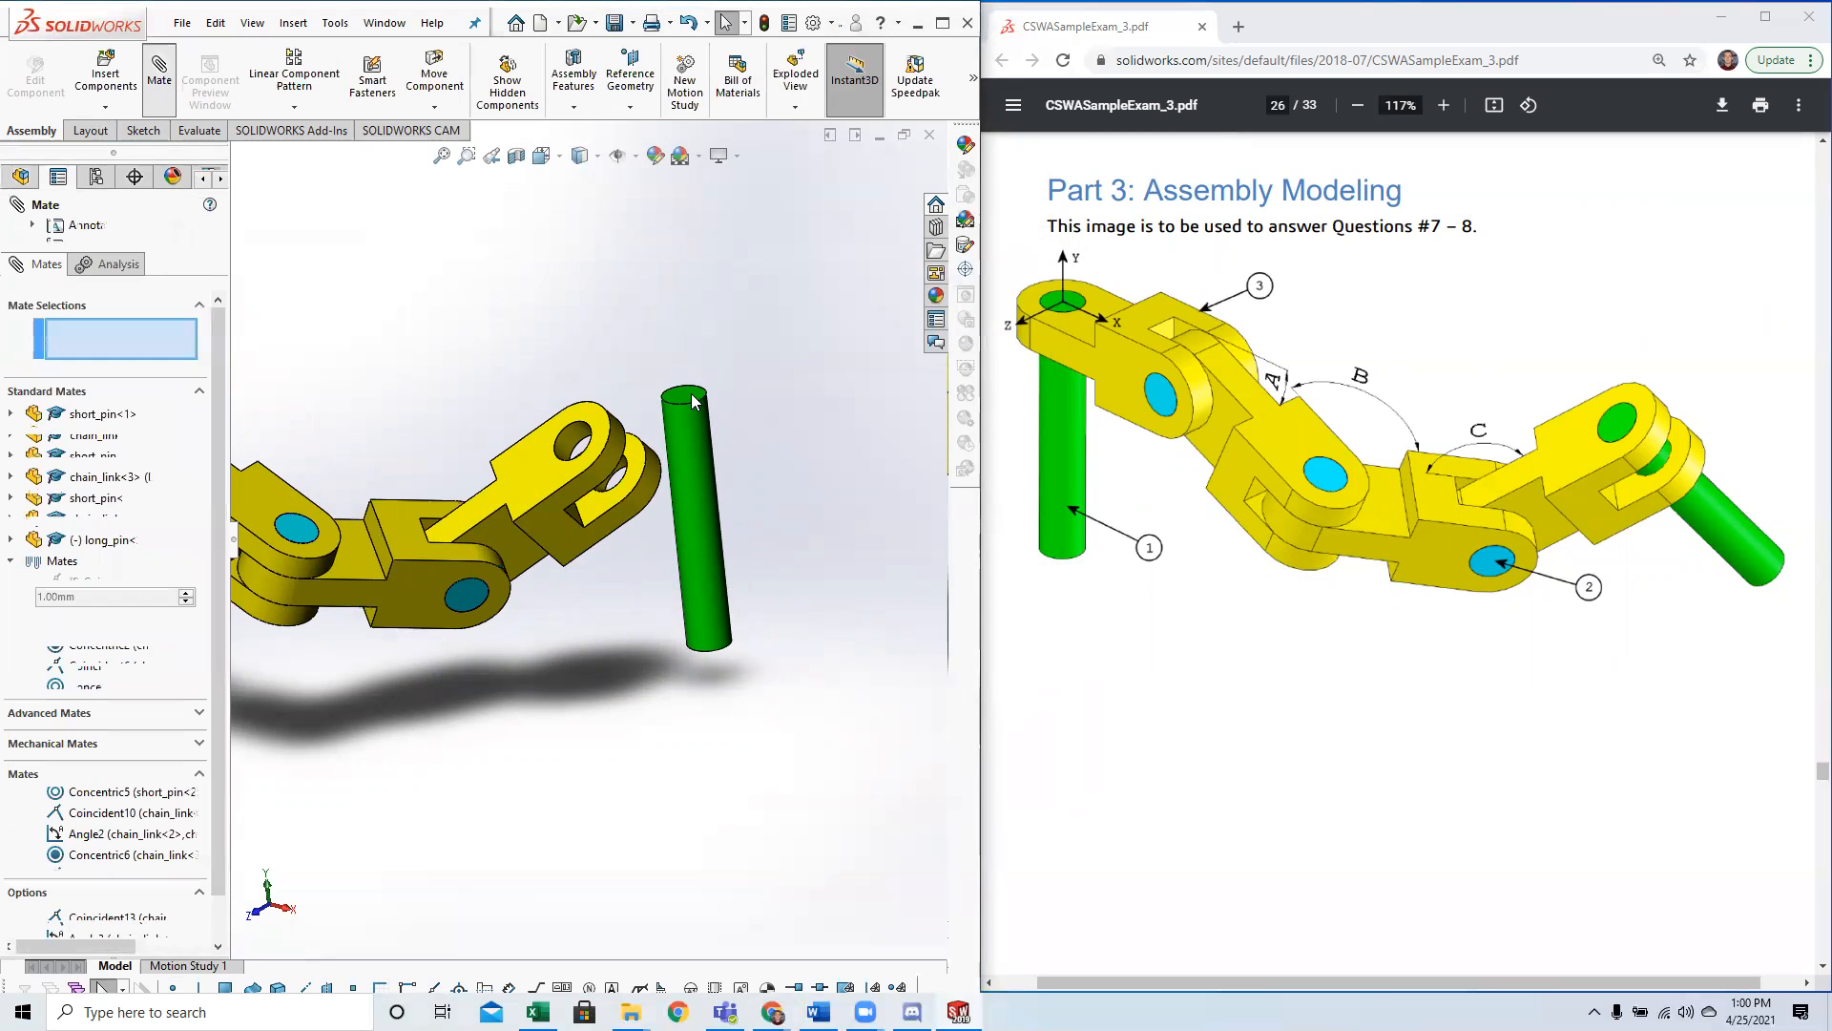
pyautogui.click(694, 447)
pyautogui.click(560, 456)
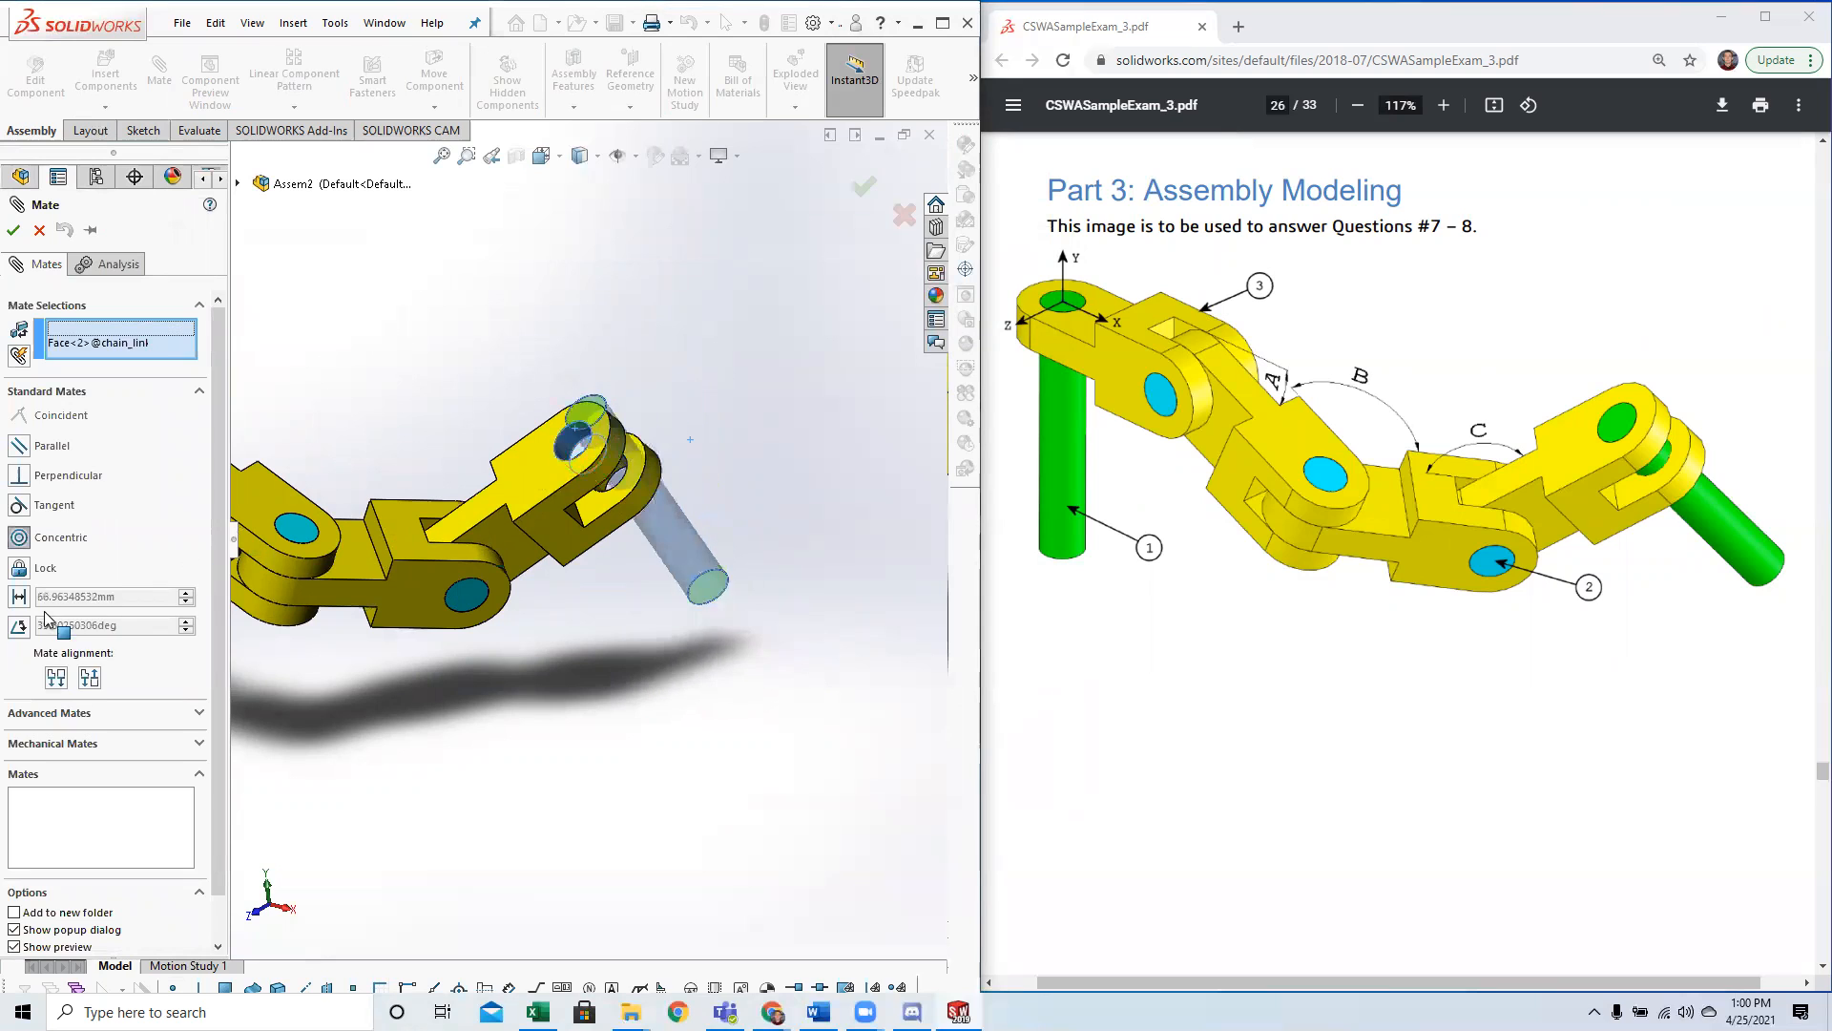
pyautogui.doubleClick(14, 231)
# Slide the second long pin out of its hole and mate its end face coincident with the fourth chain link's outer face.
pyautogui.moveTo(567, 439); pyautogui.dragTo(600, 452)
pyautogui.click(565, 431)
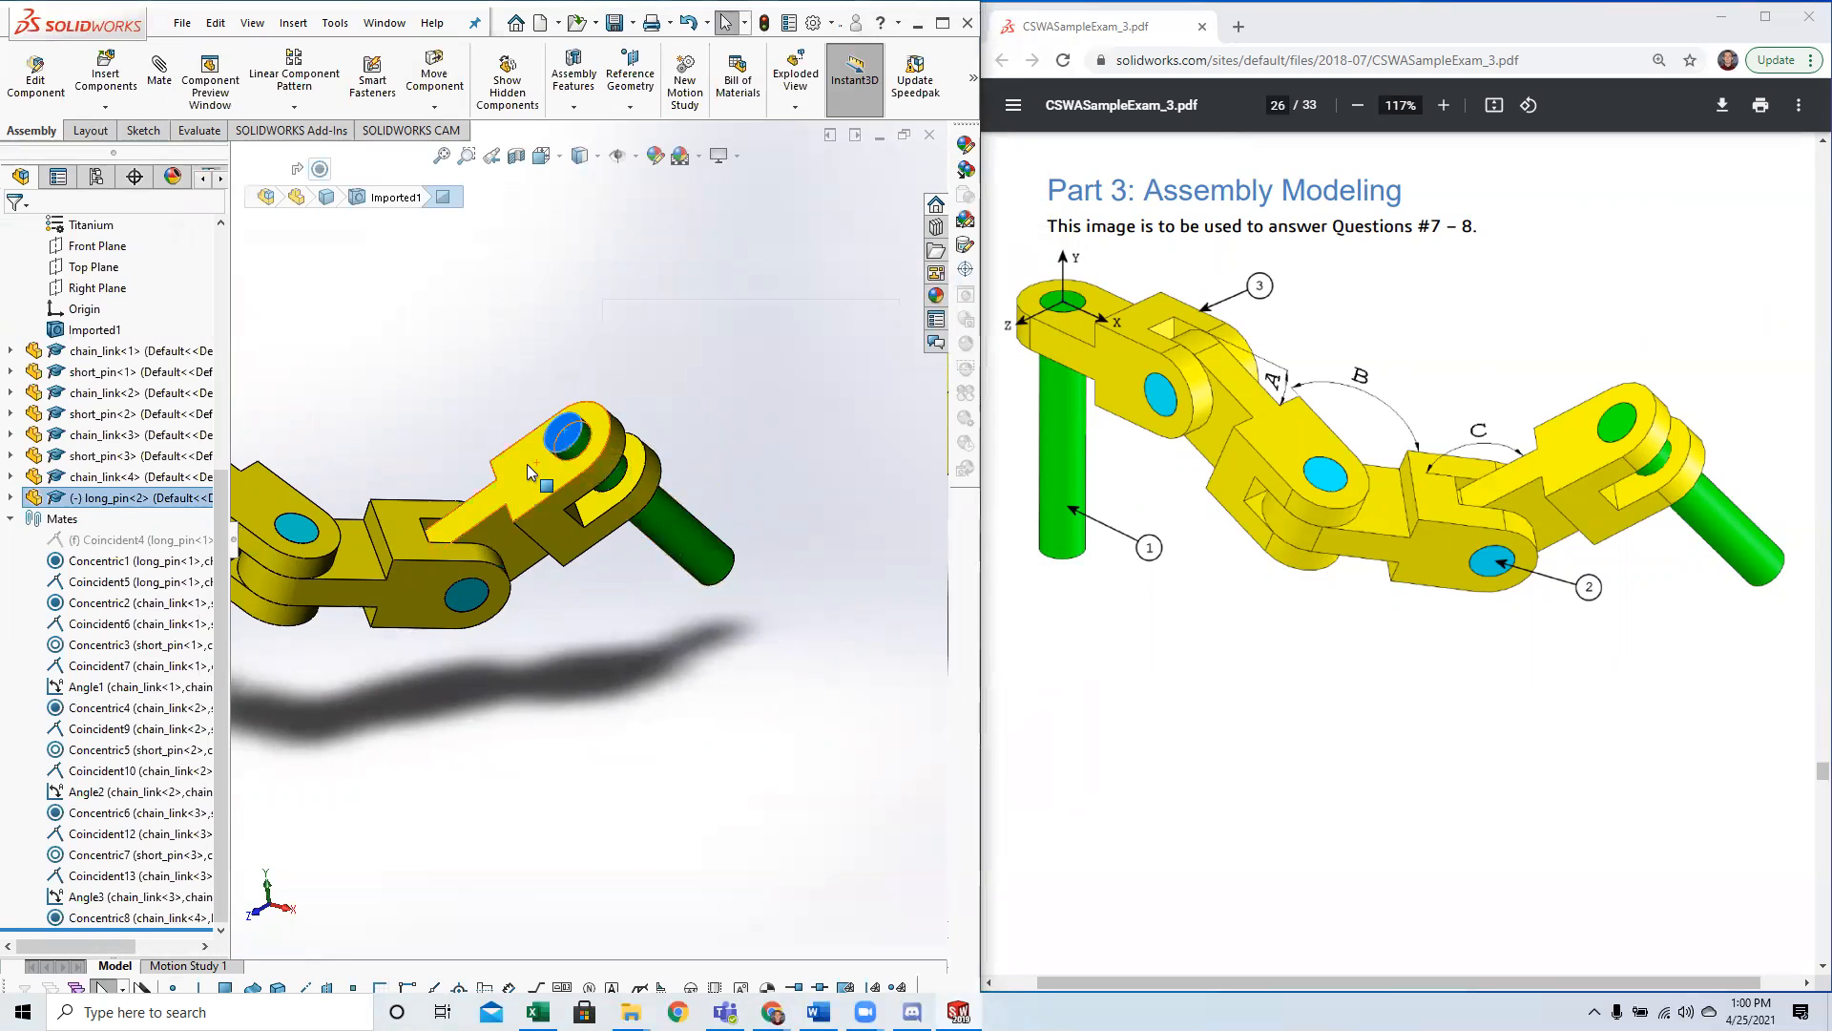
pyautogui.keyDown('ctrl'); pyautogui.click(530, 463); pyautogui.keyUp('ctrl')
pyautogui.click(159, 80)
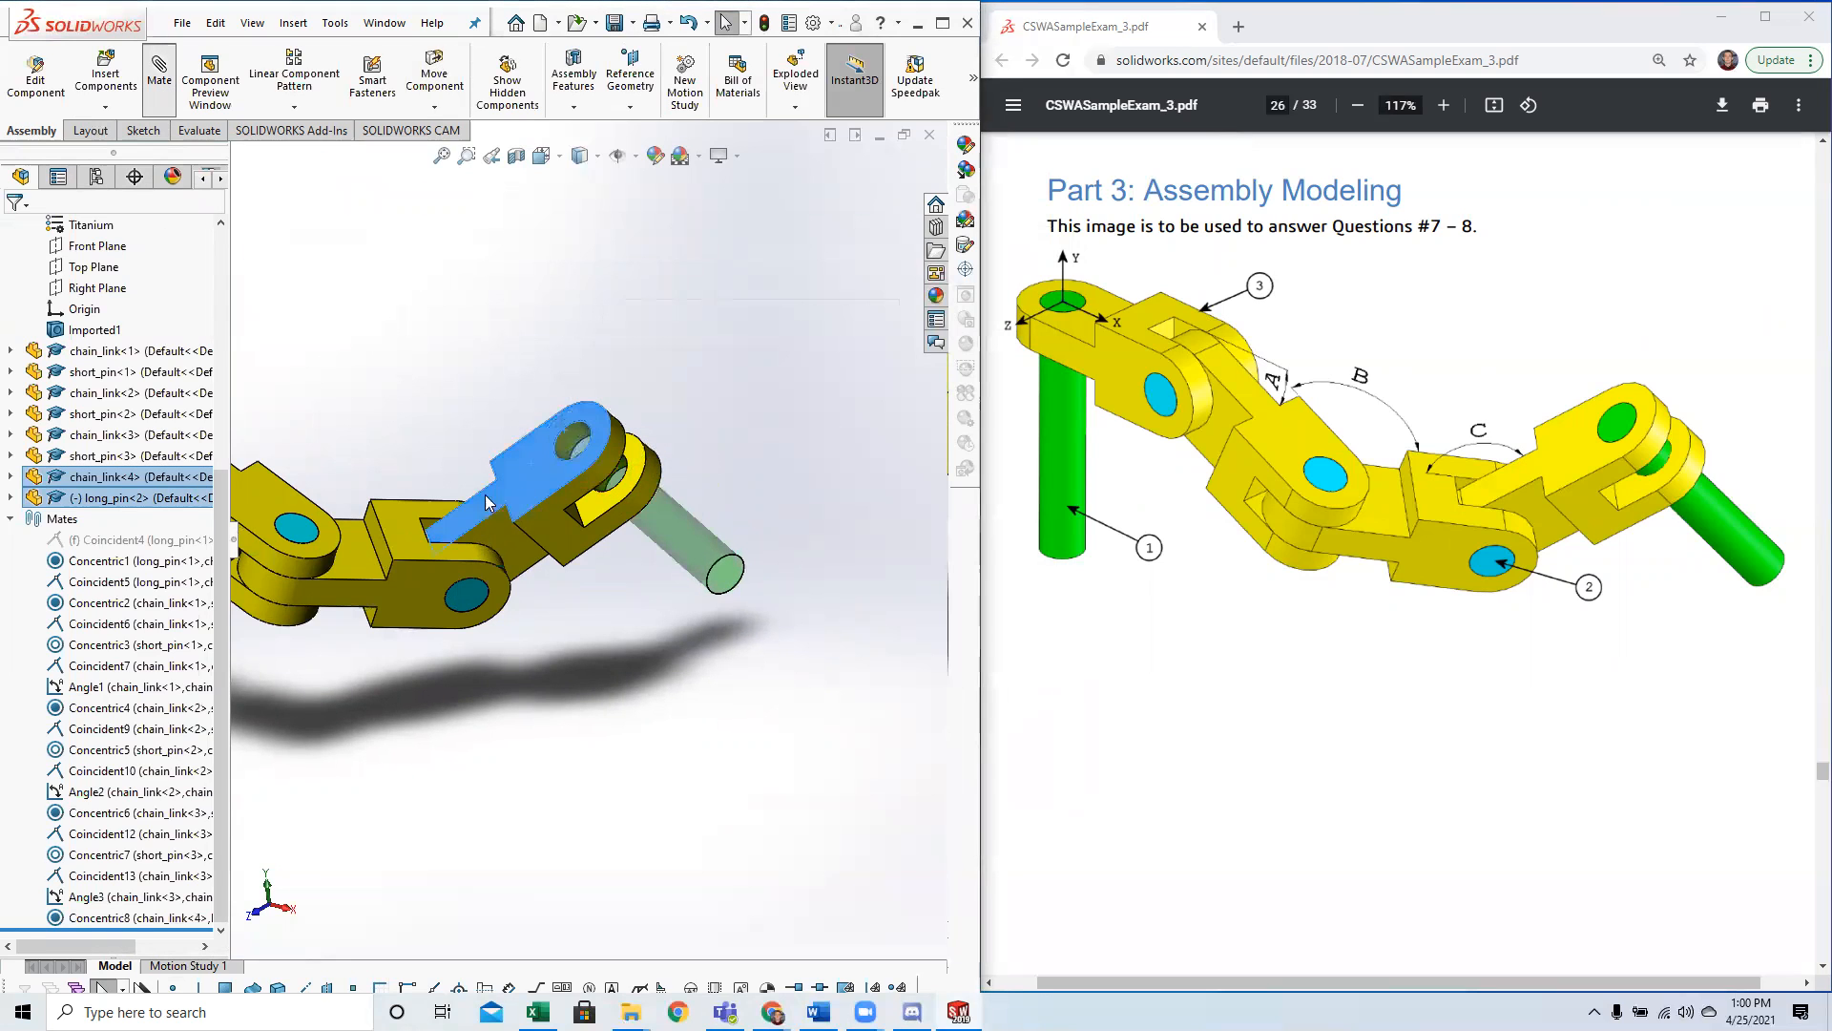
pyautogui.click(12, 232)
pyautogui.click(12, 232)
# Show the complete chain assembly in the isometric view.
pyautogui.scroll(5, 477, 613)
pyautogui.press('space')
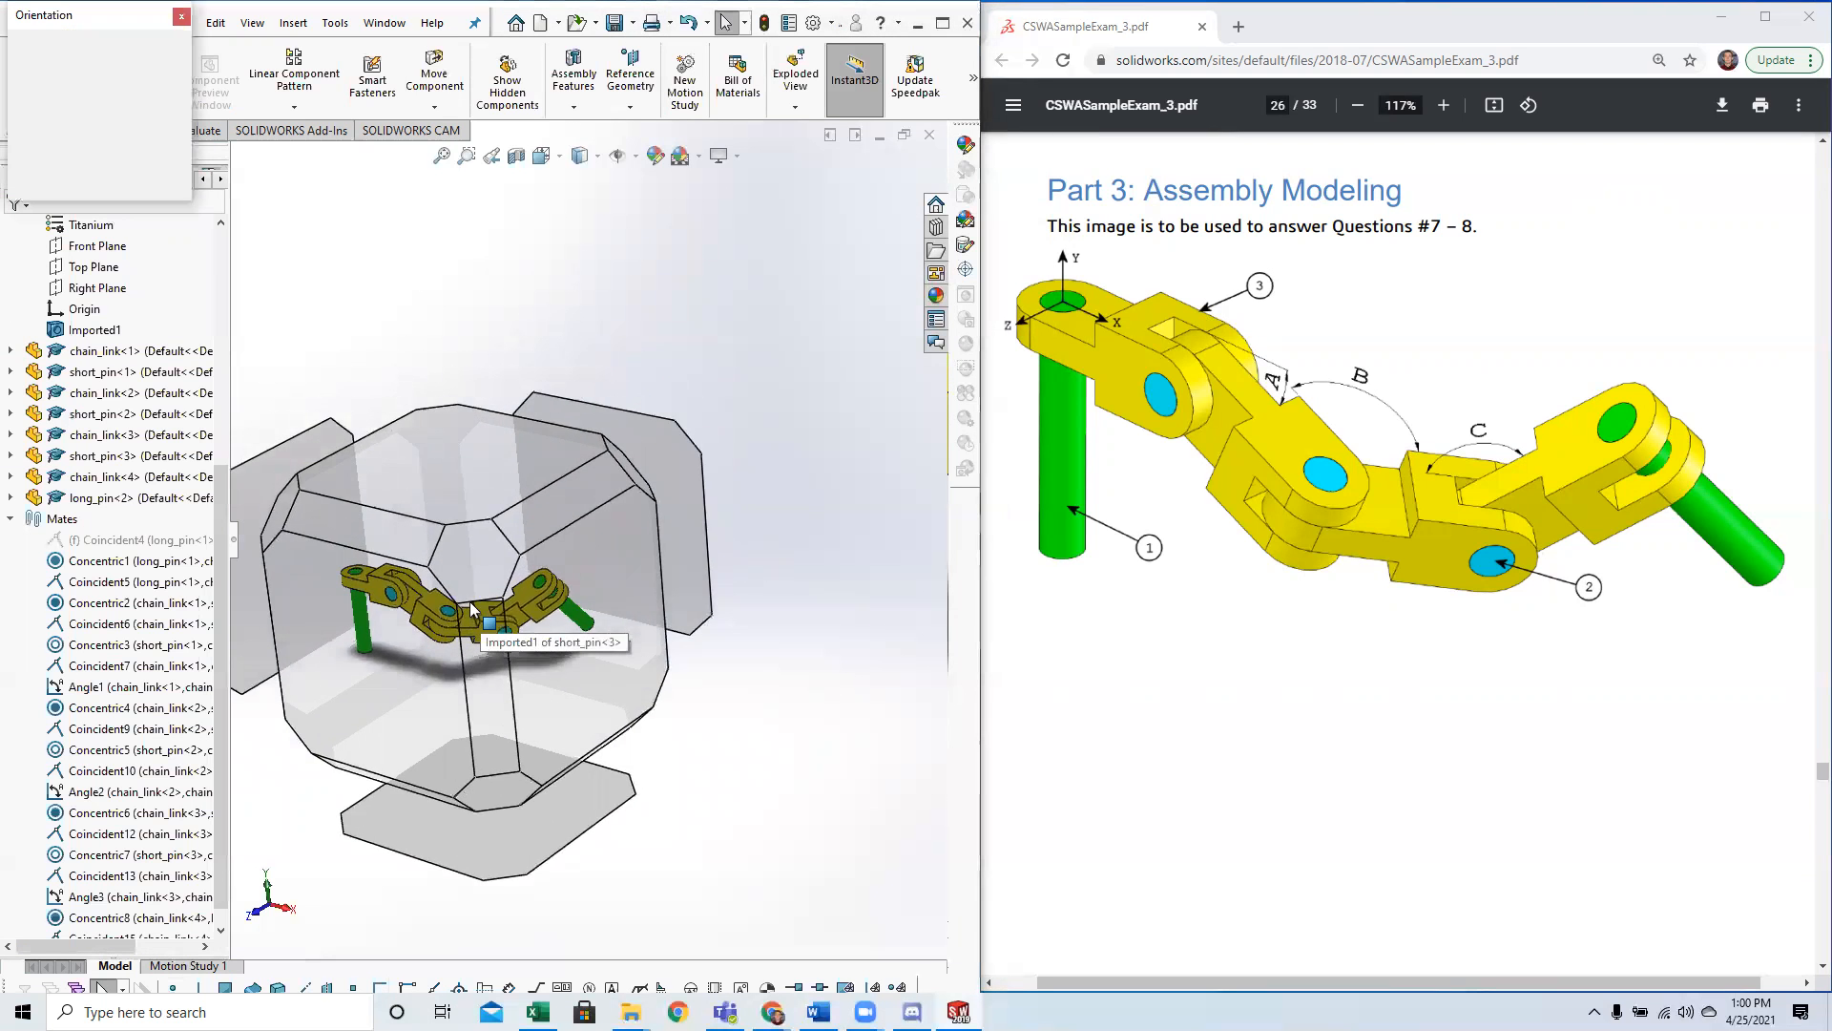
pyautogui.click(476, 589)
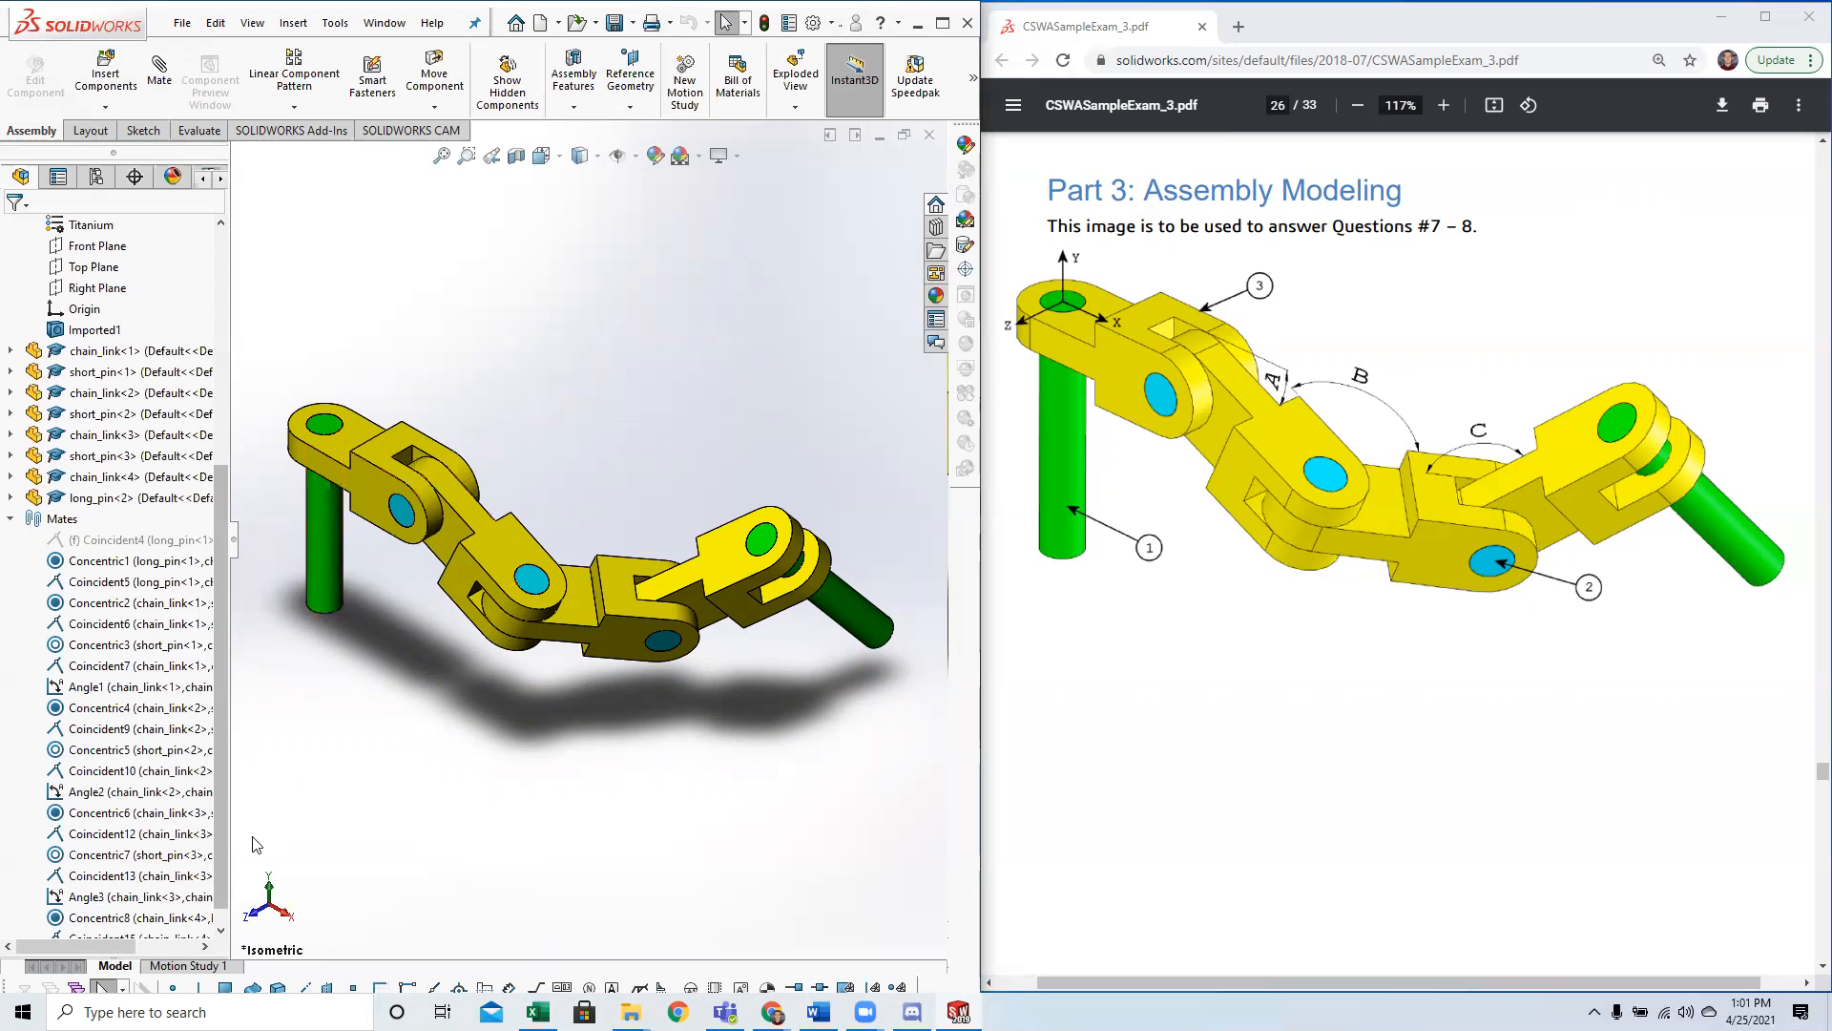
# Check the assembly origin's location relative to the top face of the first long pin.
pyautogui.scroll(4, 95, 429)
pyautogui.scroll(2, 89, 403)
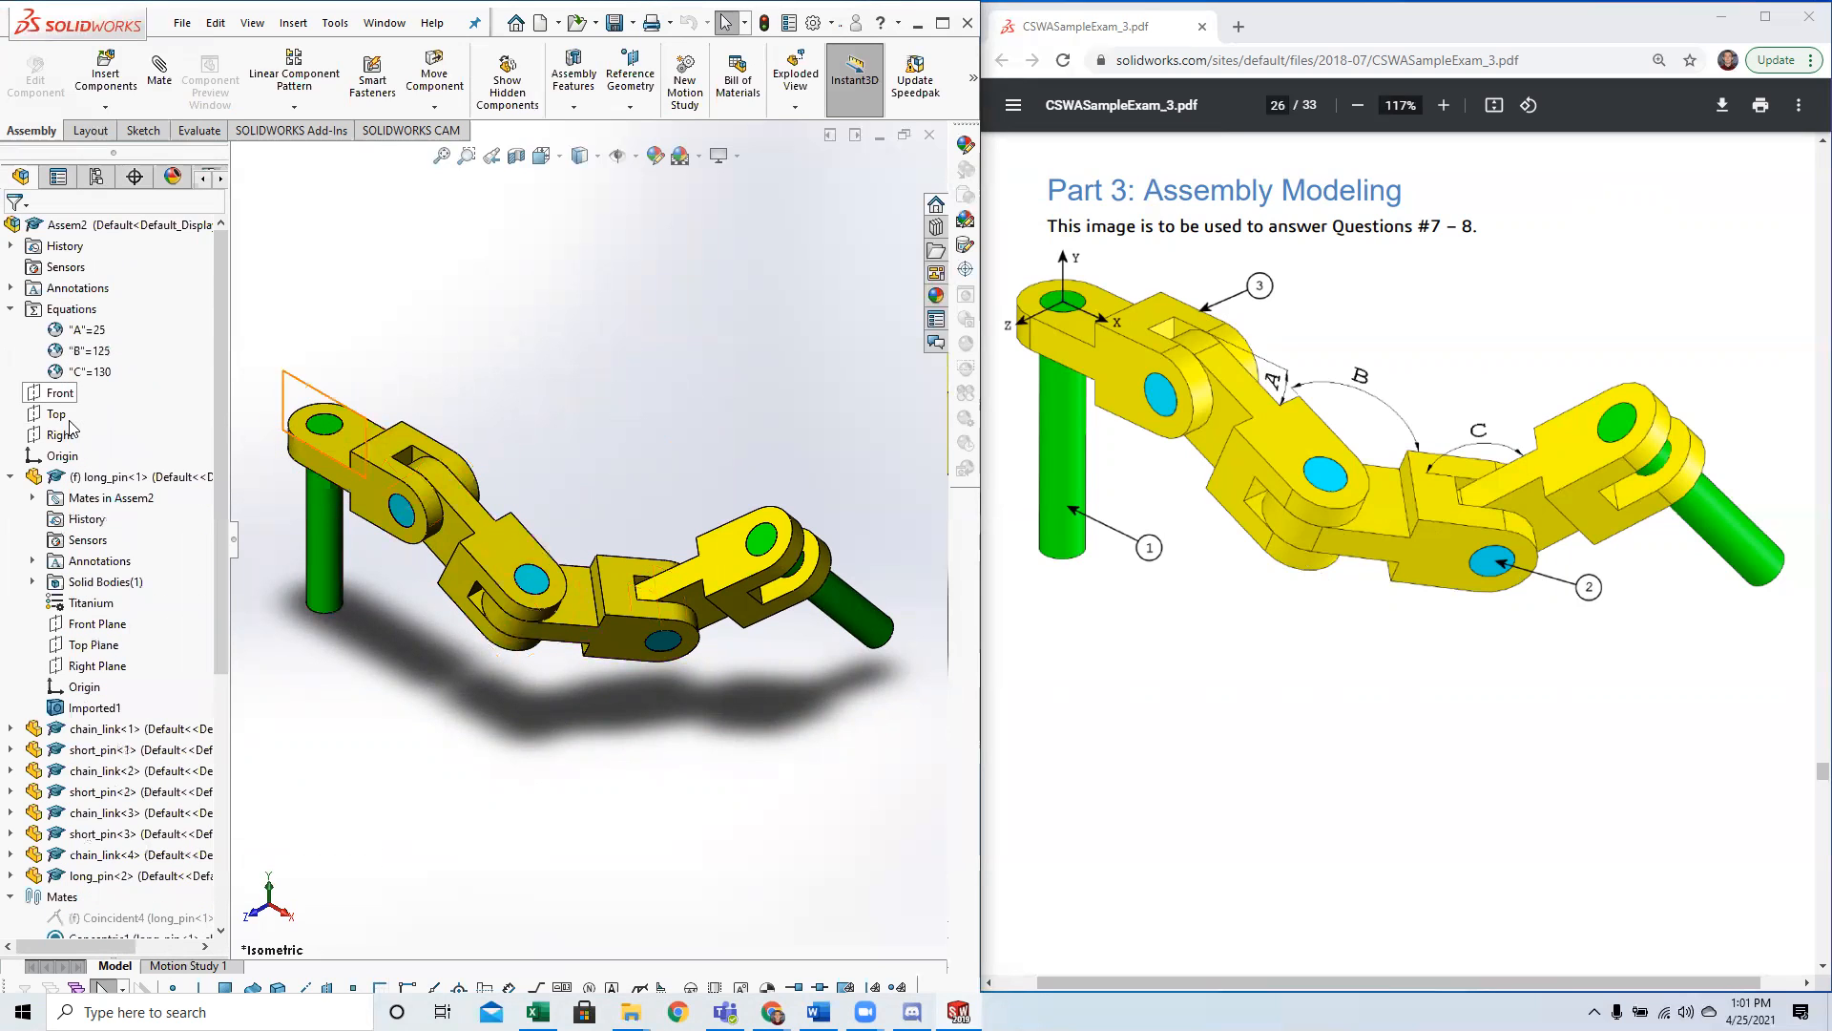
pyautogui.click(63, 457)
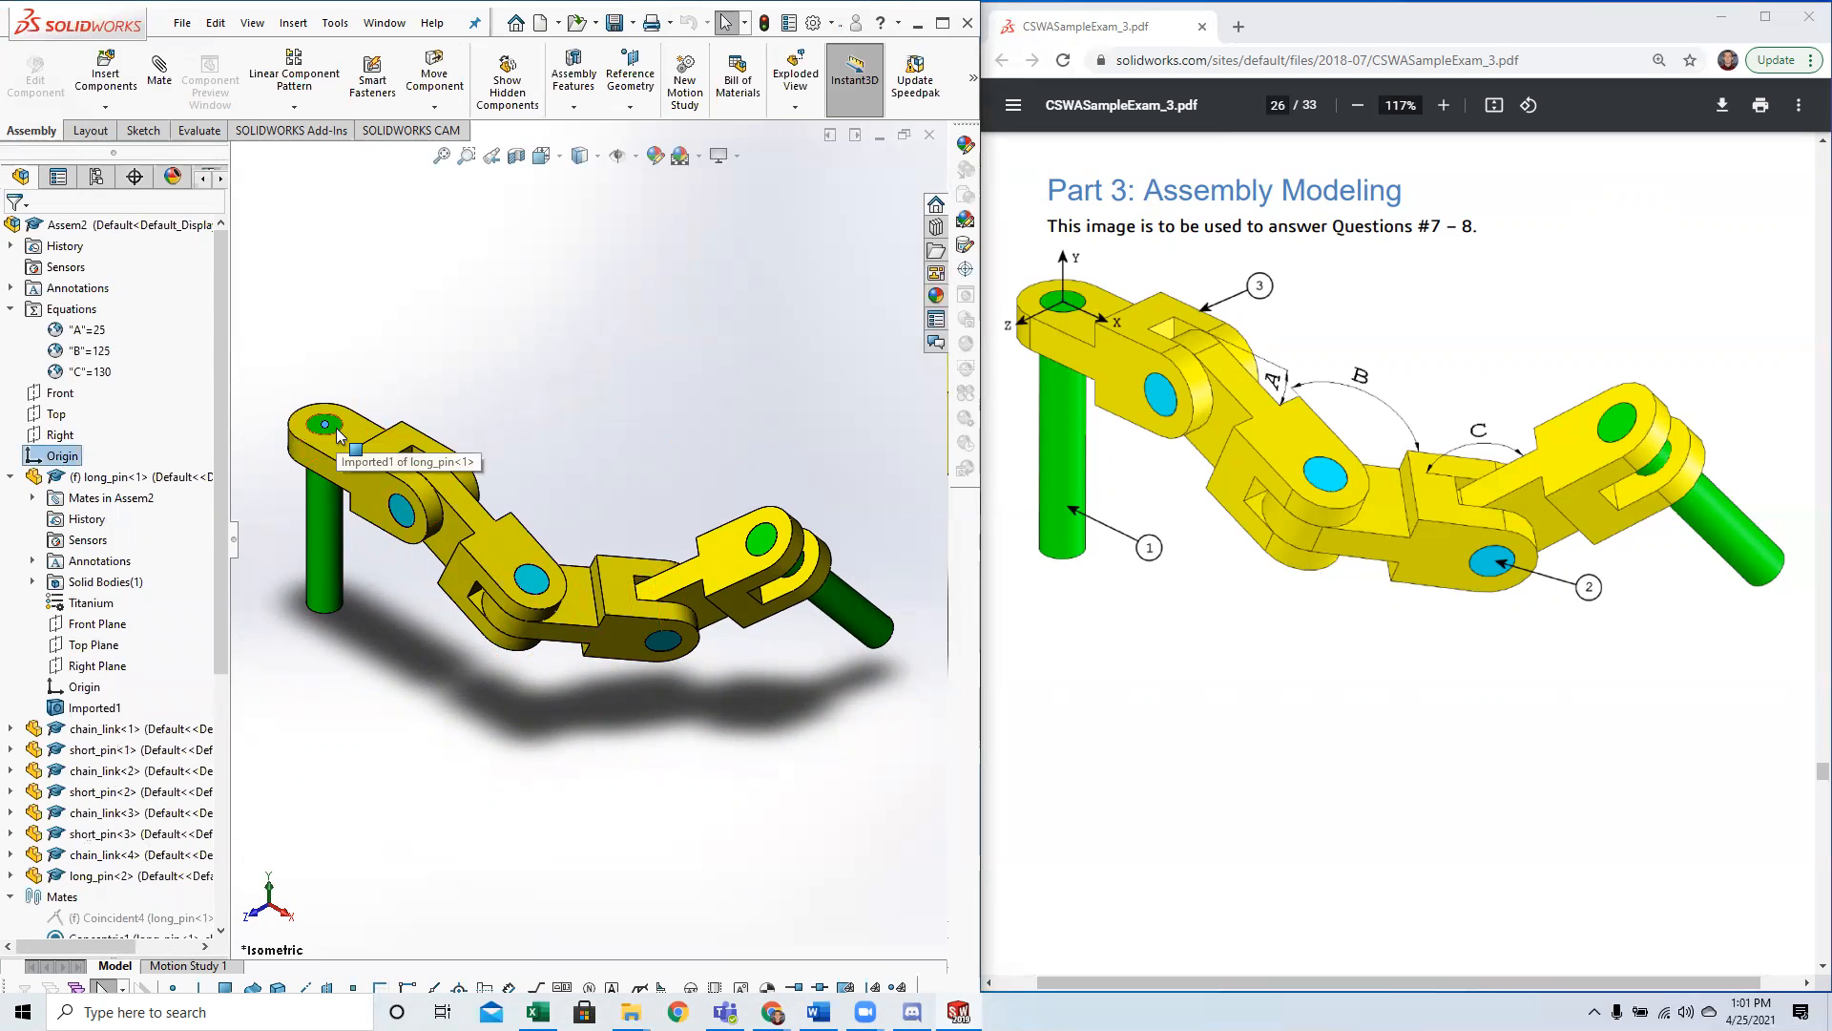
pyautogui.click(477, 855)
# Read the center of mass question in Question 7 of the exam PDF and evaluate the assembly's mass properties.
pyautogui.scroll(-10, 1210, 536)
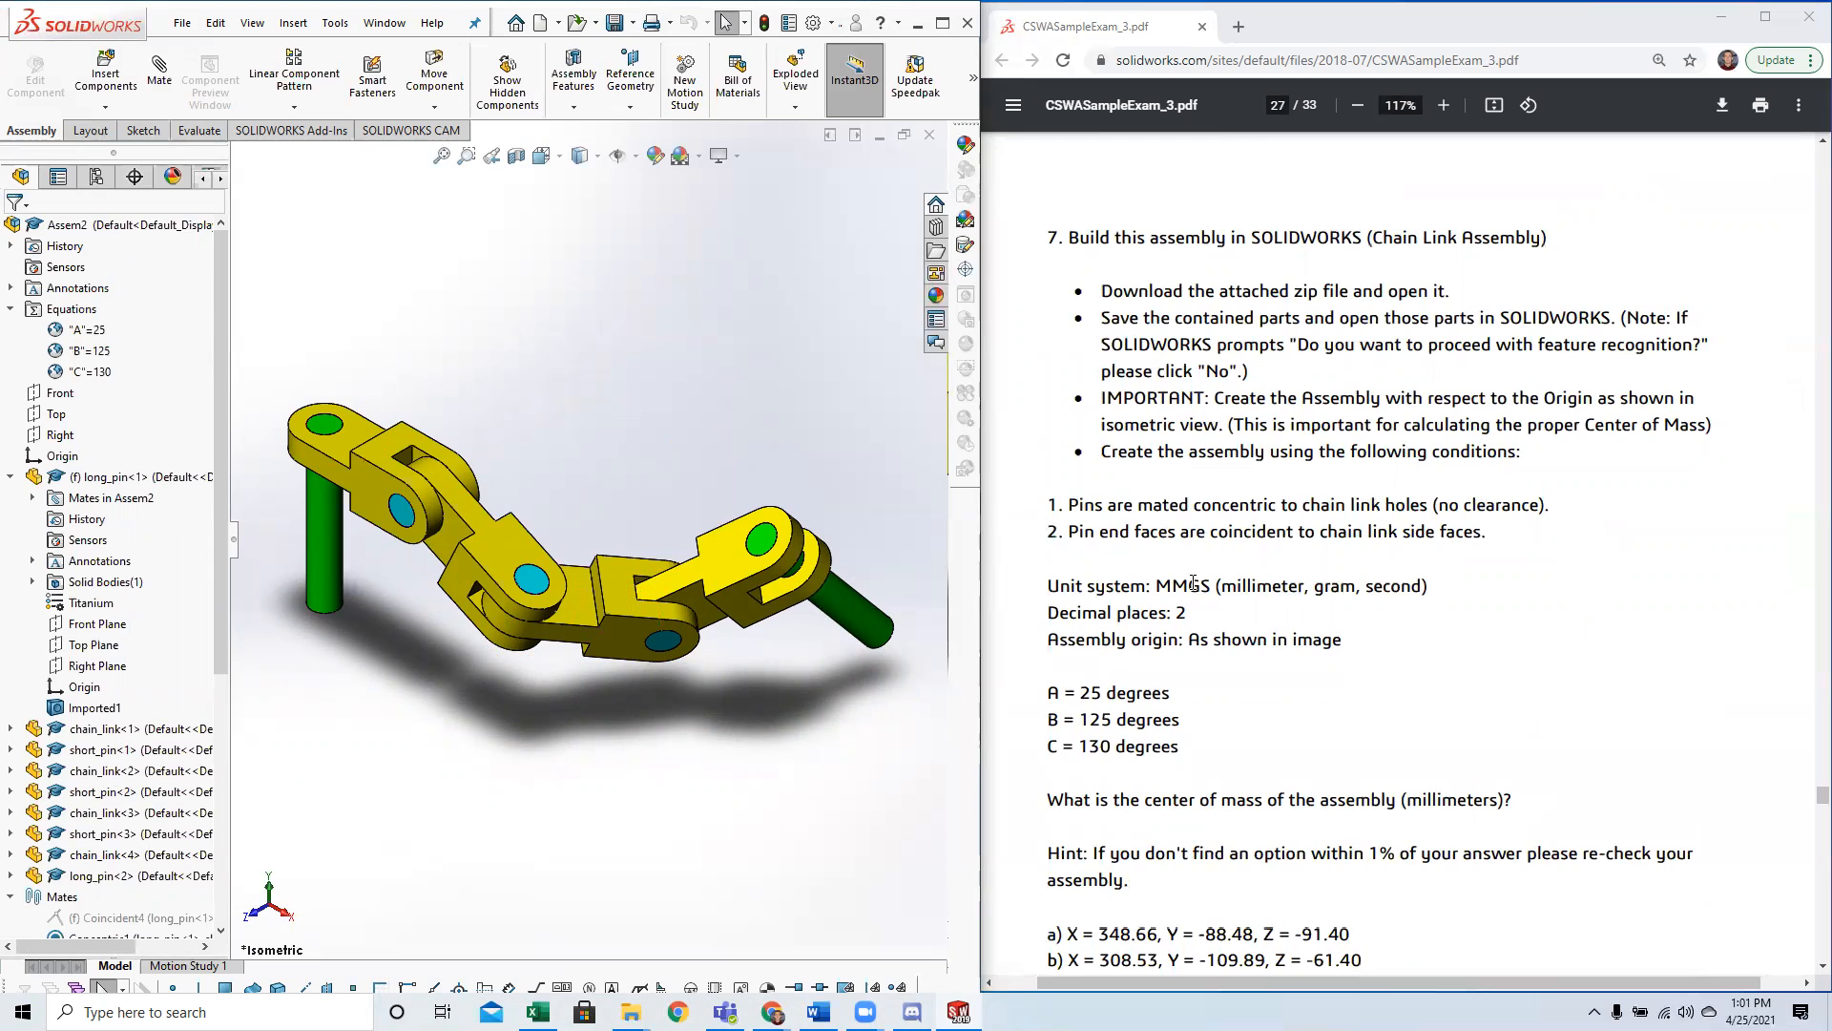
pyautogui.scroll(-2, 1195, 584)
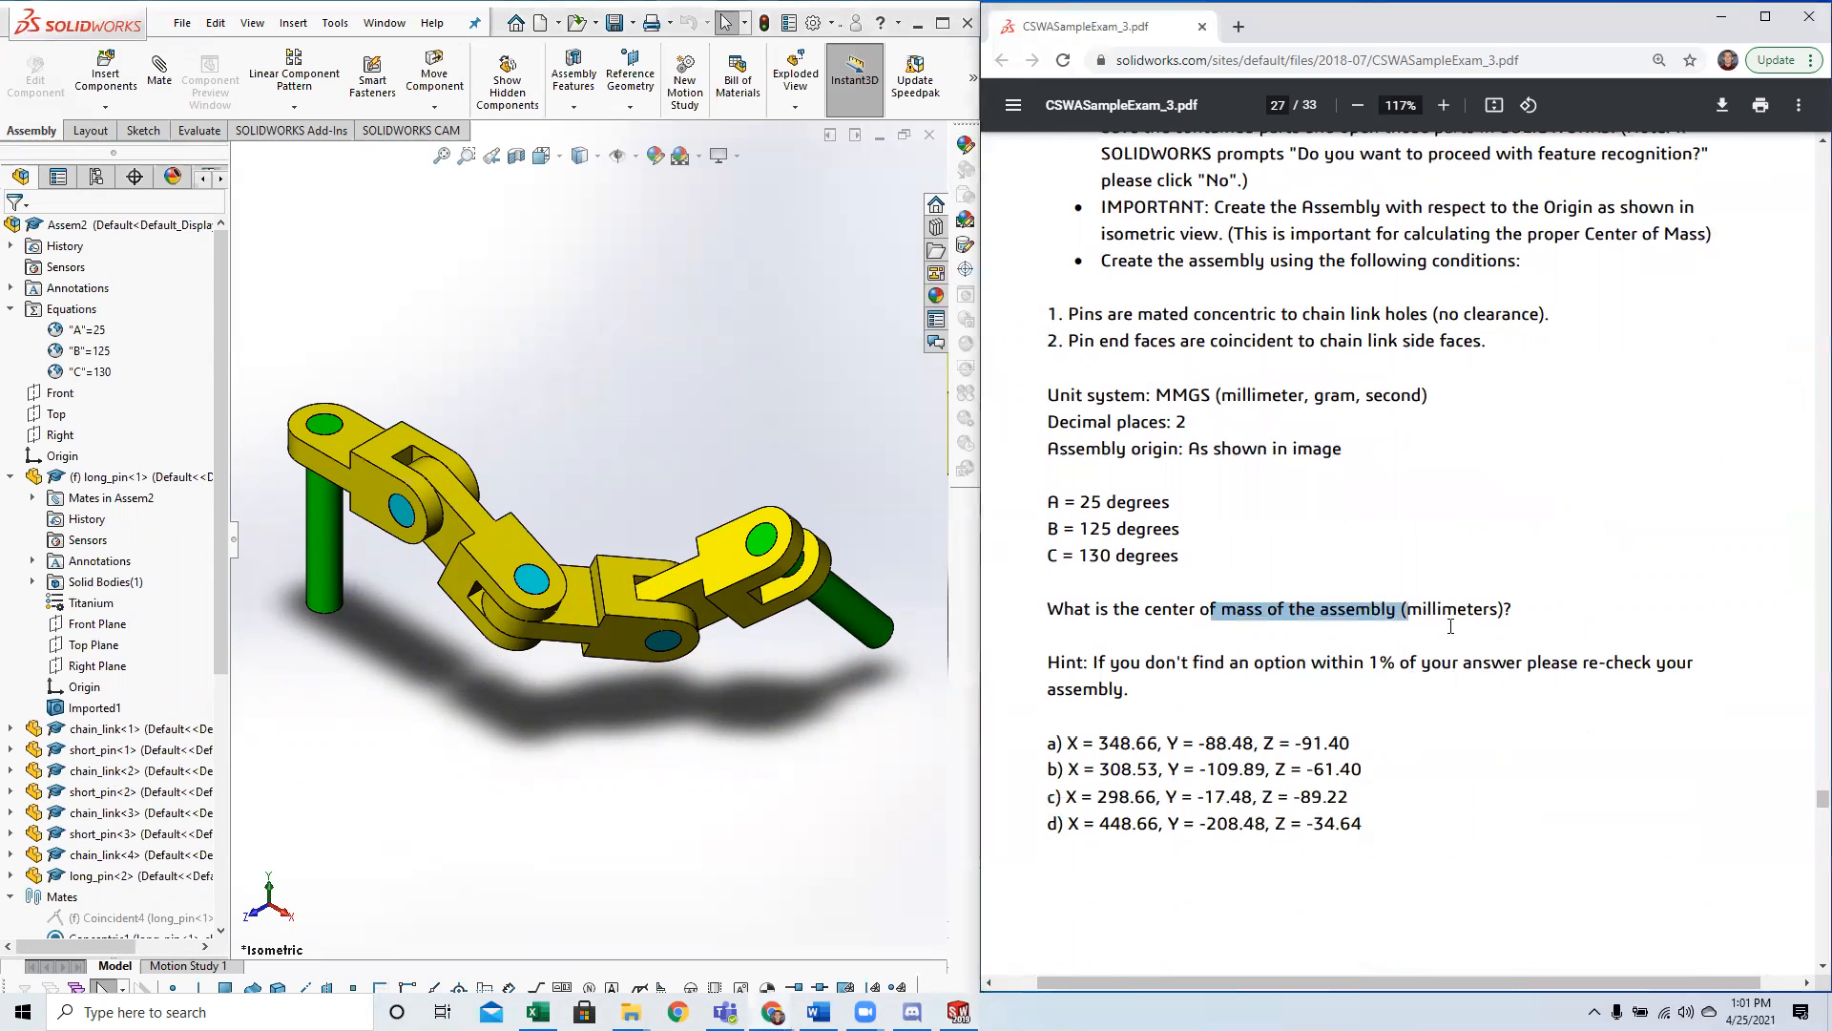
pyautogui.click(175, 135)
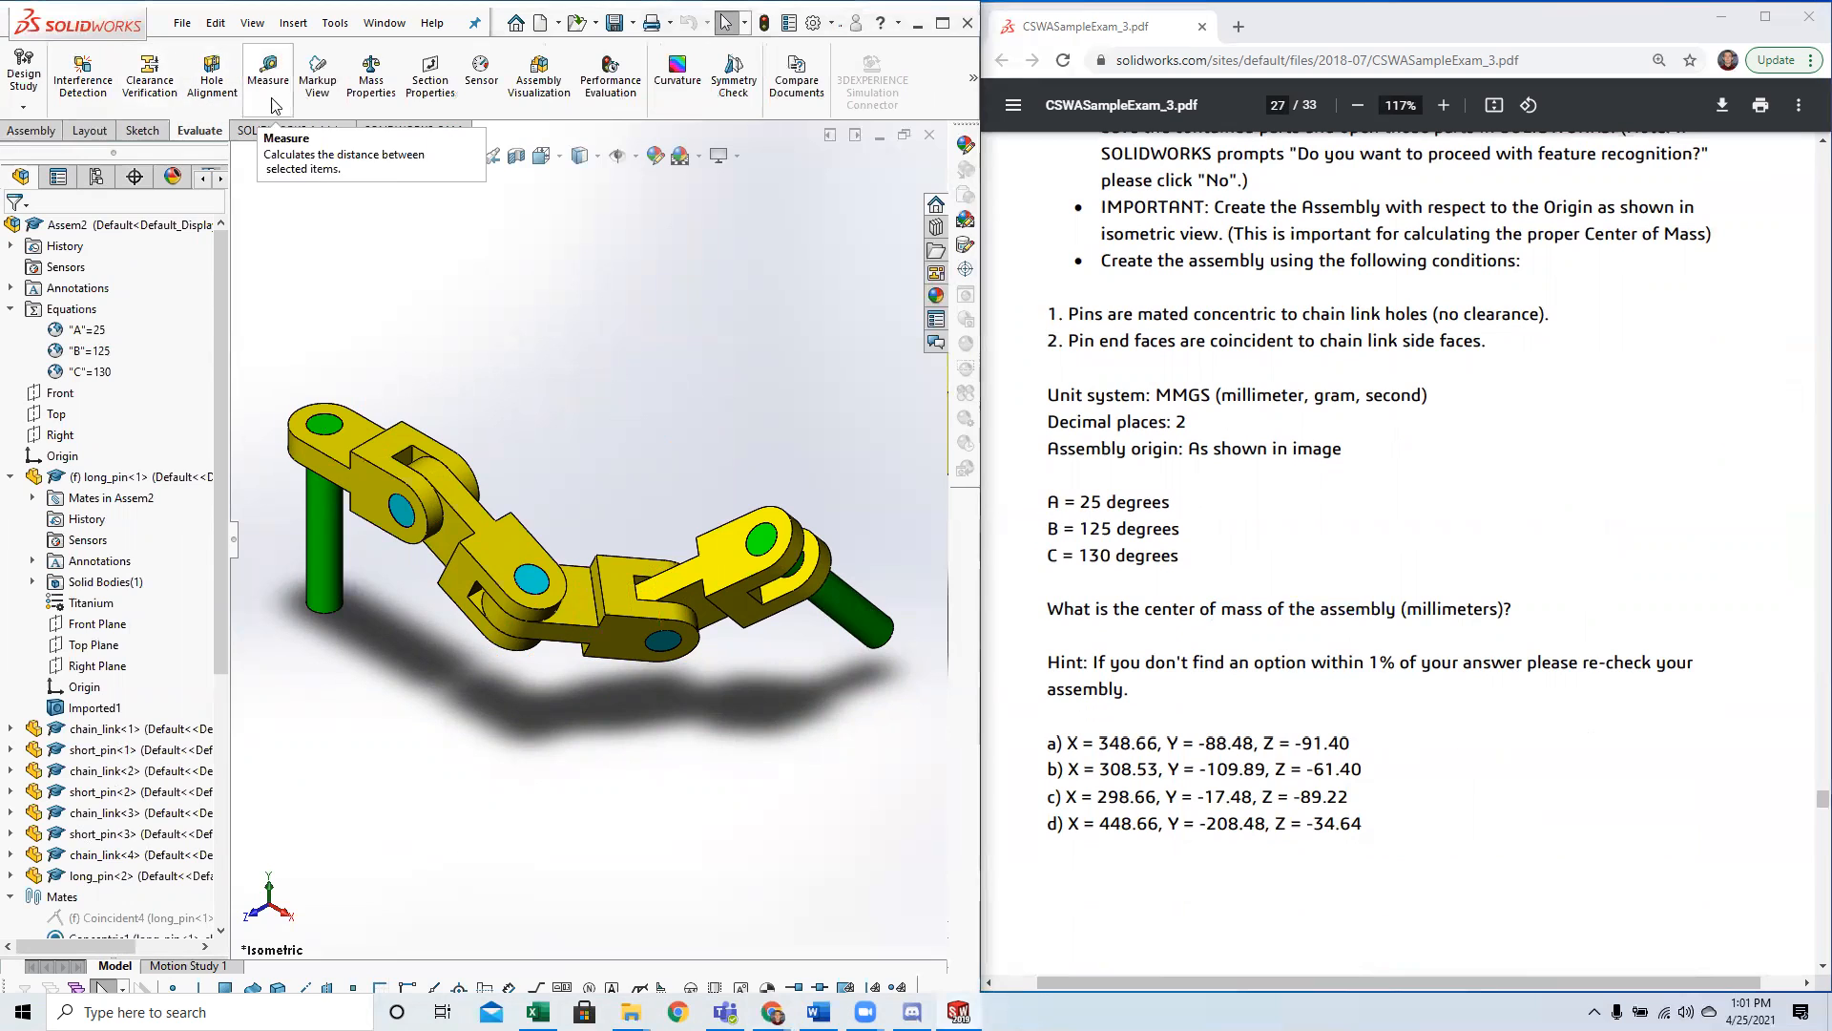
pyautogui.click(381, 96)
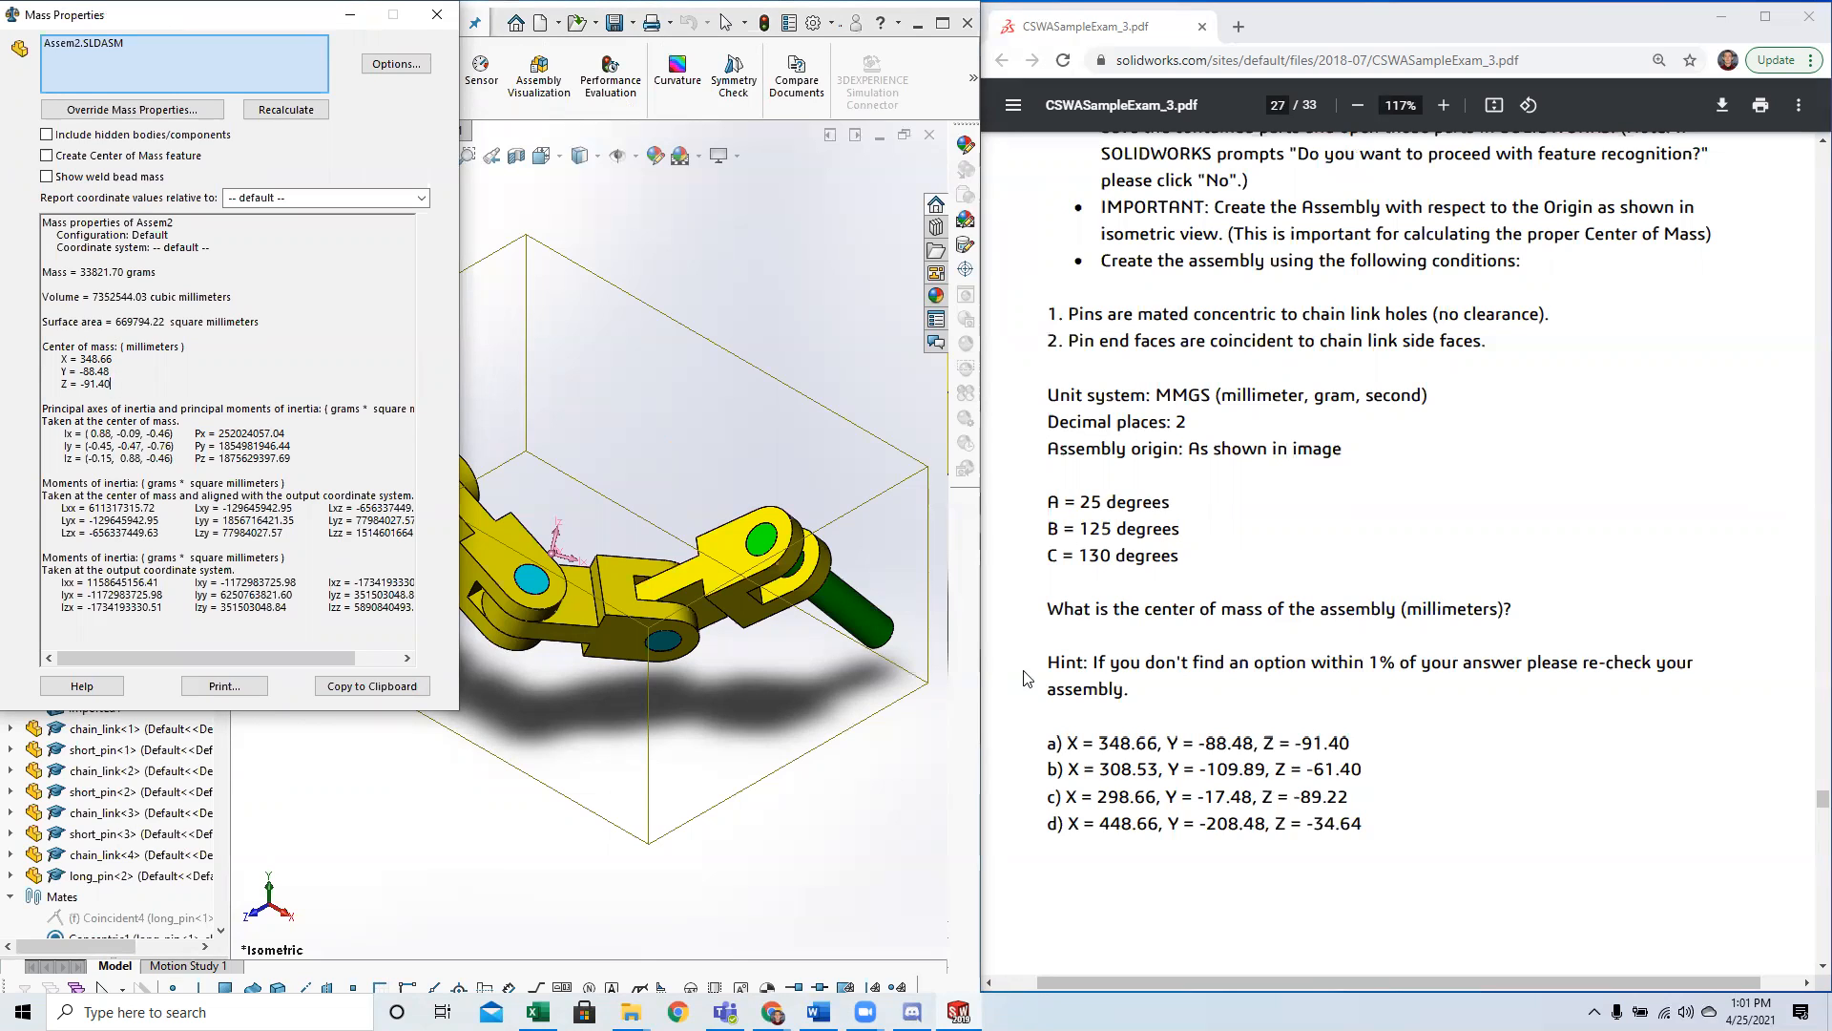
# Compare the calculated center of mass with Question 7's answer options, highlight option a, and close the mass properties.
pyautogui.moveTo(1049, 744); pyautogui.dragTo(1366, 735)
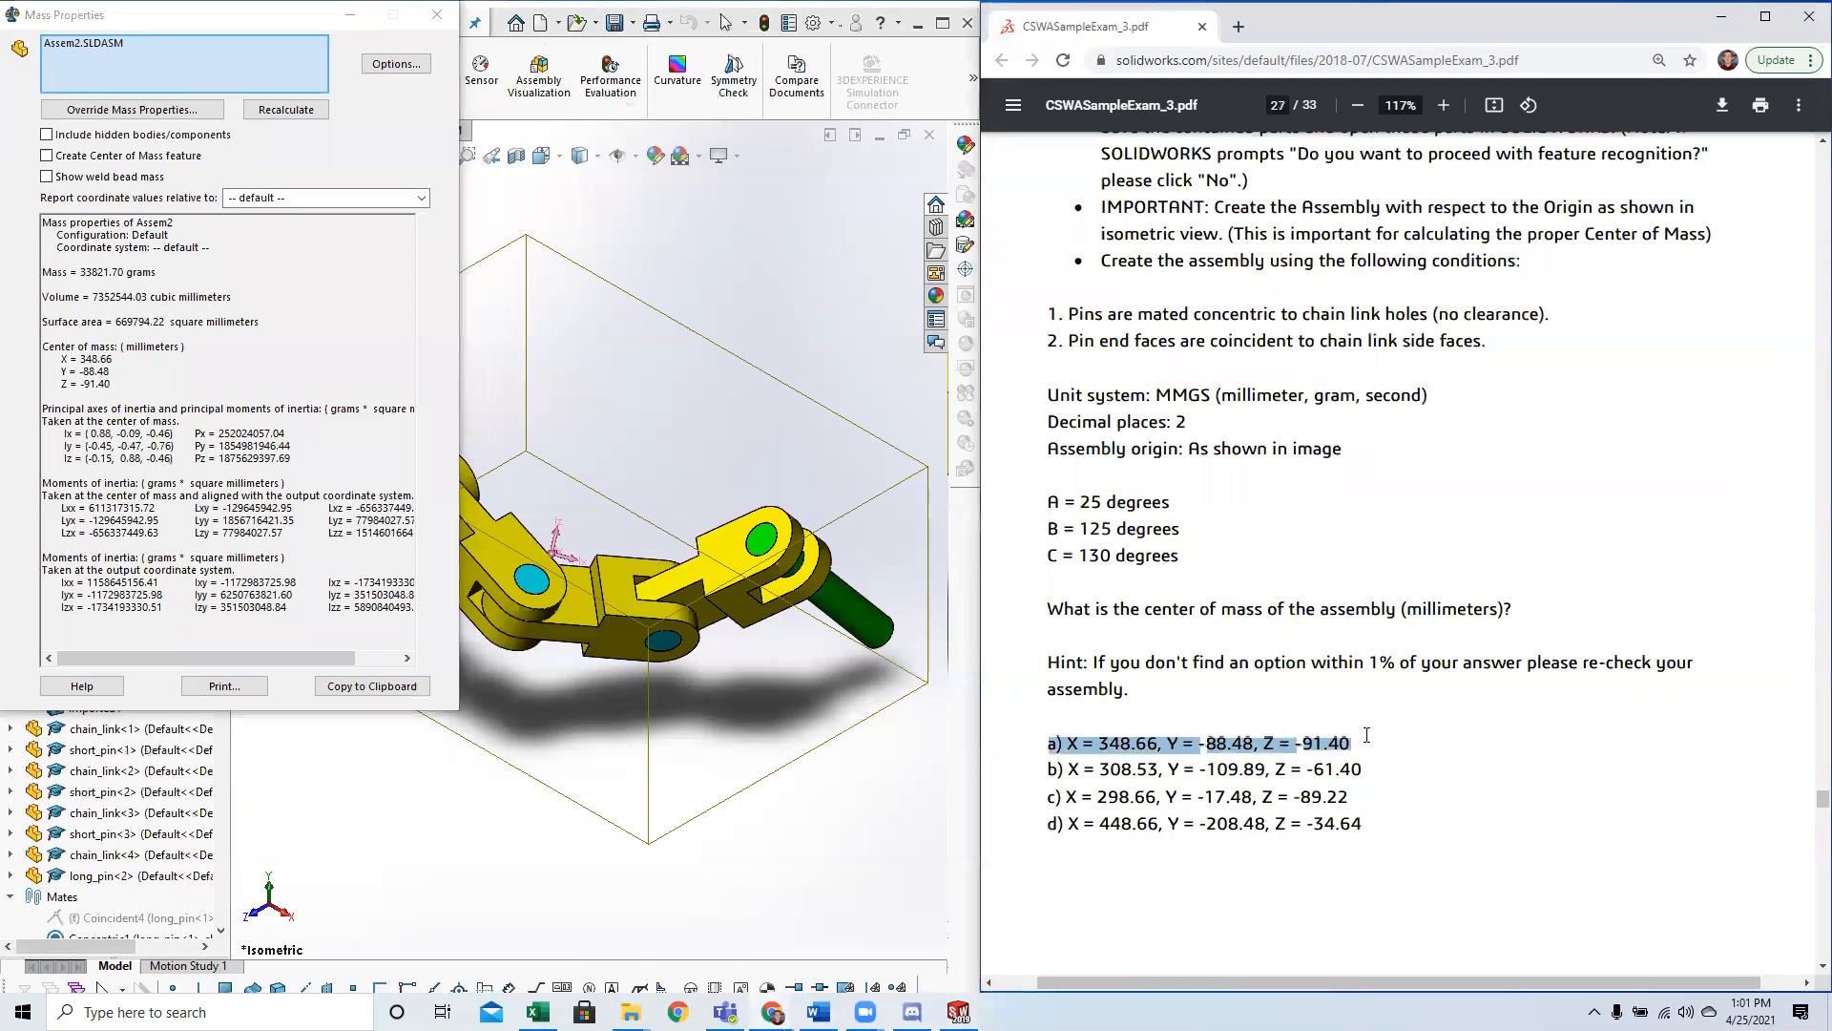
pyautogui.scroll(2, 1394, 763)
pyautogui.scroll(-4, 1359, 708)
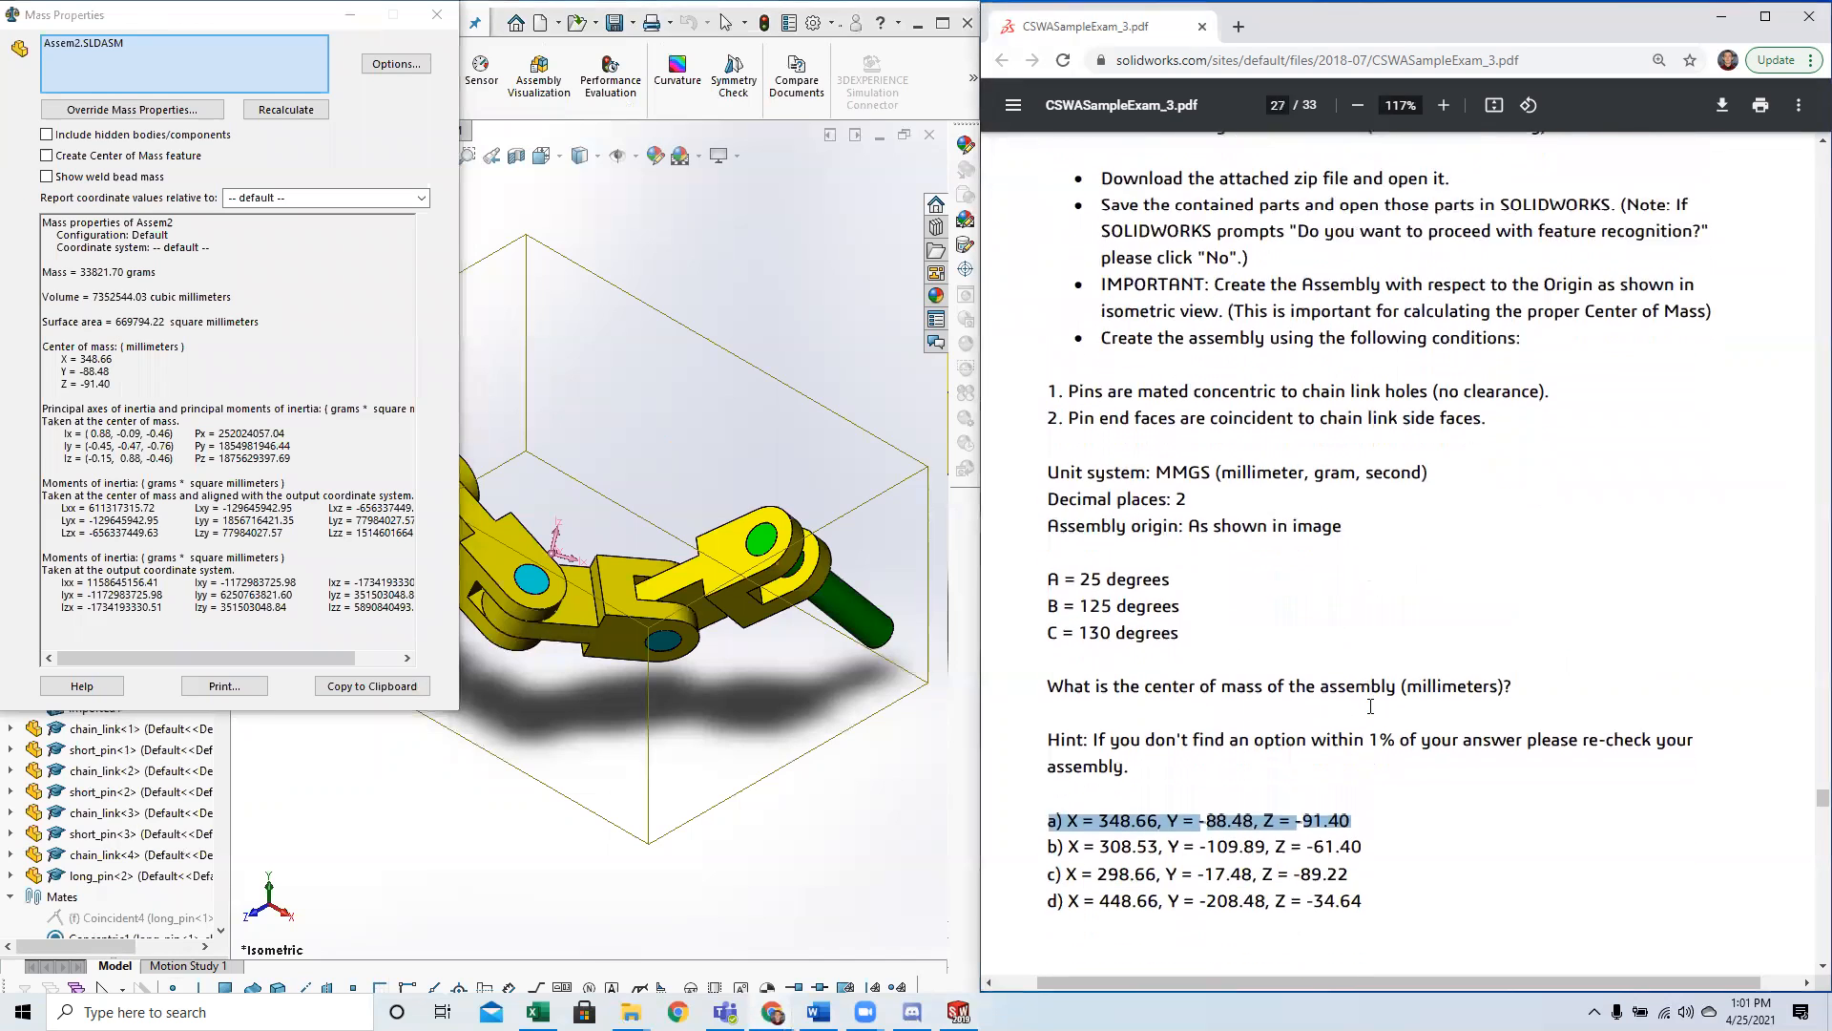
pyautogui.click(1375, 760)
pyautogui.moveTo(1819, 803)
pyautogui.mouseDown()
pyautogui.moveTo(1803, 801)
pyautogui.moveTo(1803, 888)
pyautogui.moveTo(1805, 807)
pyautogui.mouseUp()
pyautogui.click(1118, 570)
pyautogui.scroll(15, 1393, 614)
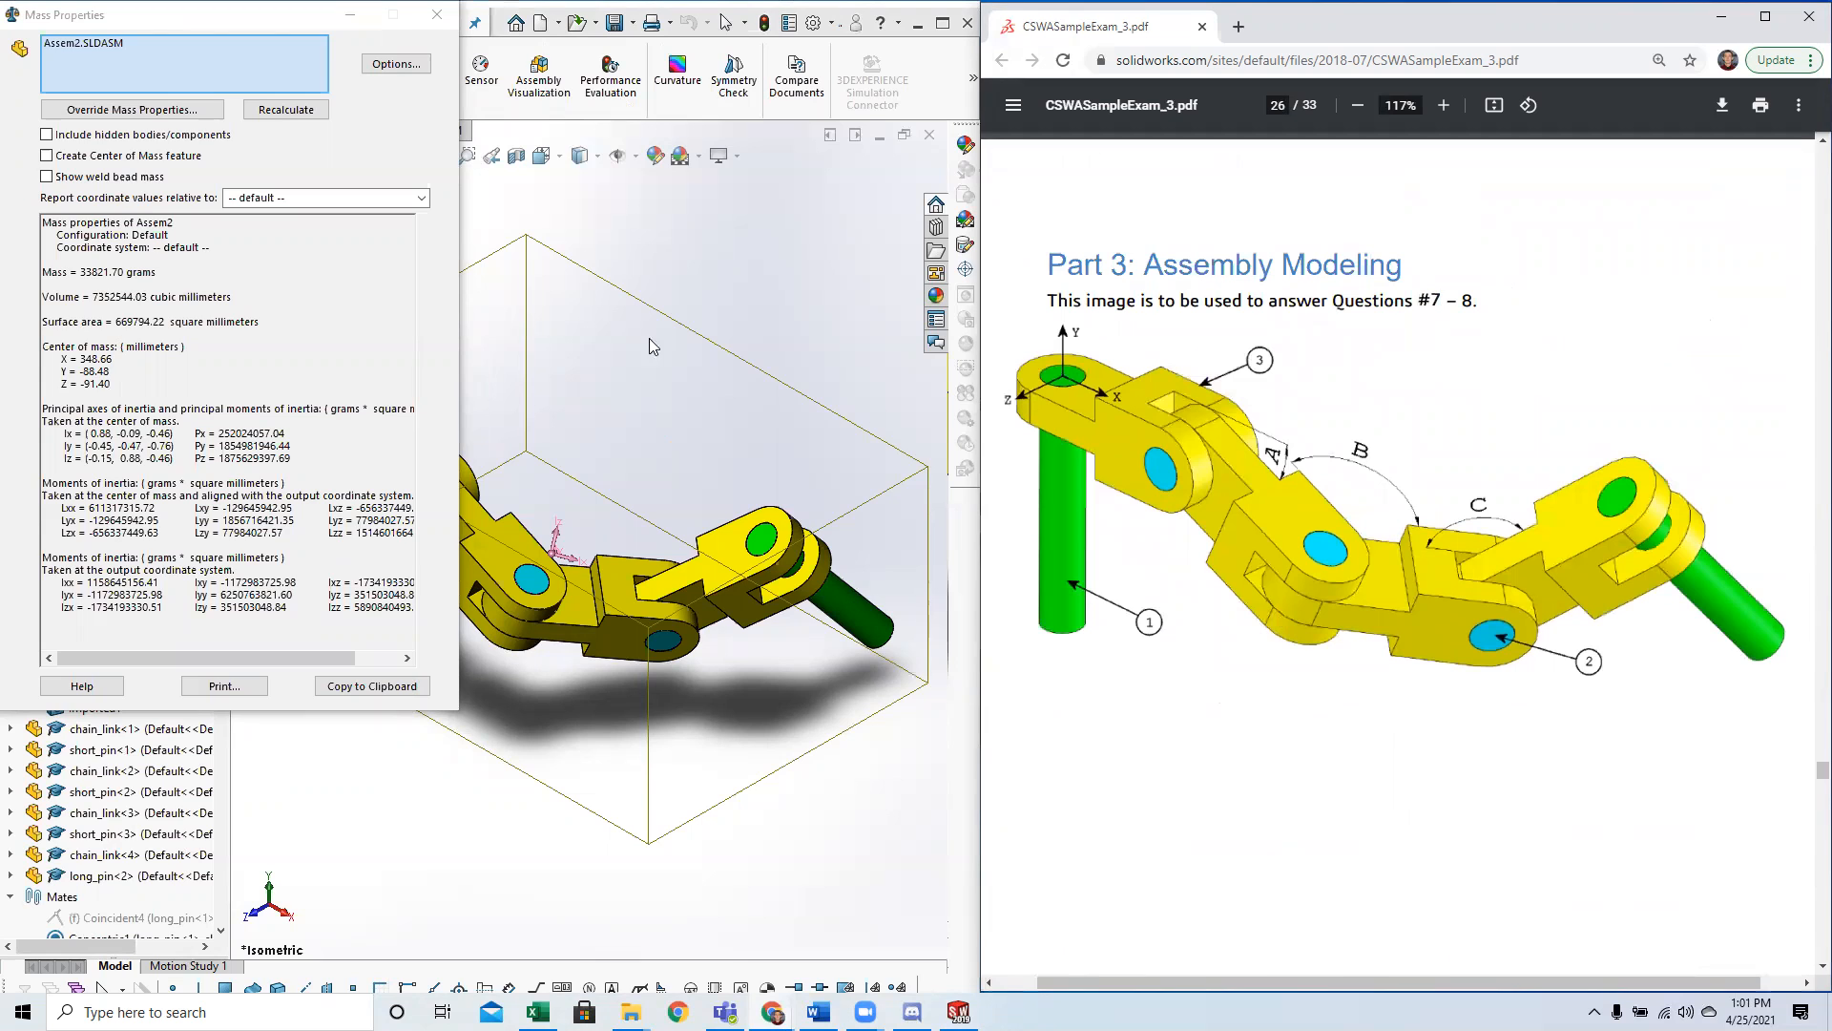
pyautogui.click(449, 20)
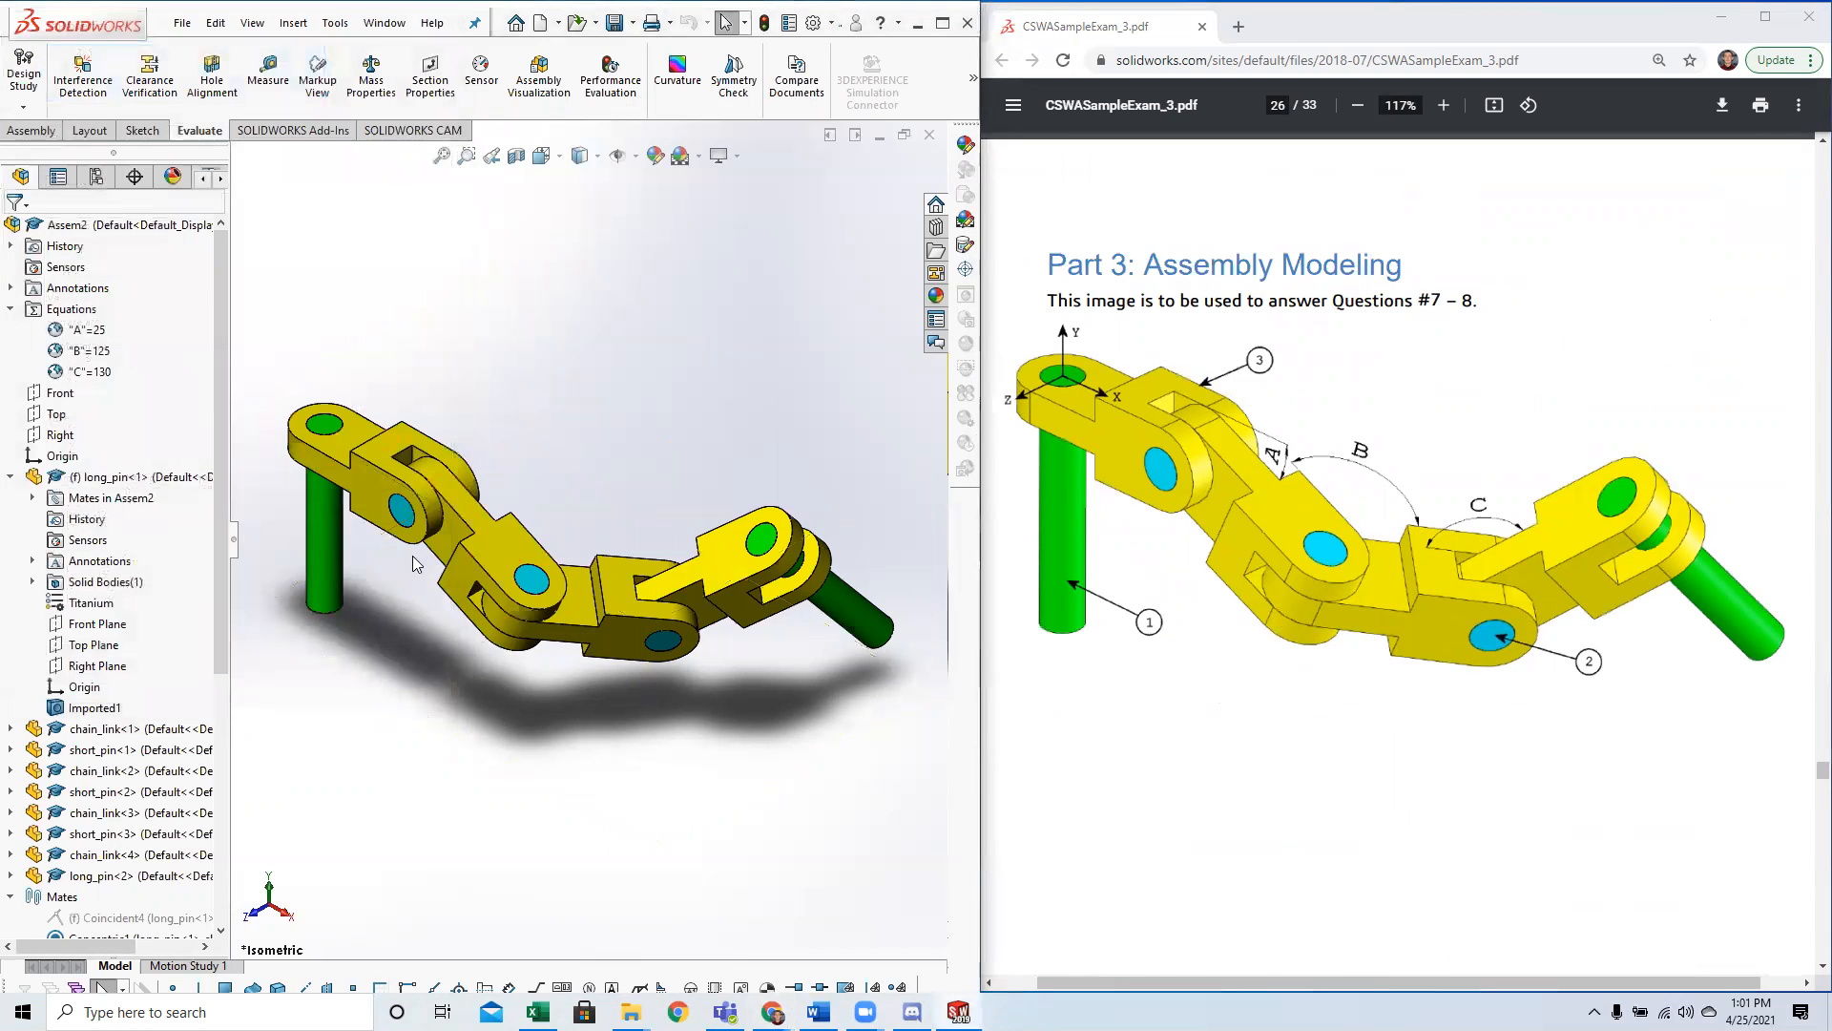
# Read Question 8 in the exam PDF, including the modified parameters for A, B and C.
pyautogui.scroll(1, 474, 642)
pyautogui.scroll(-7, 110, 892)
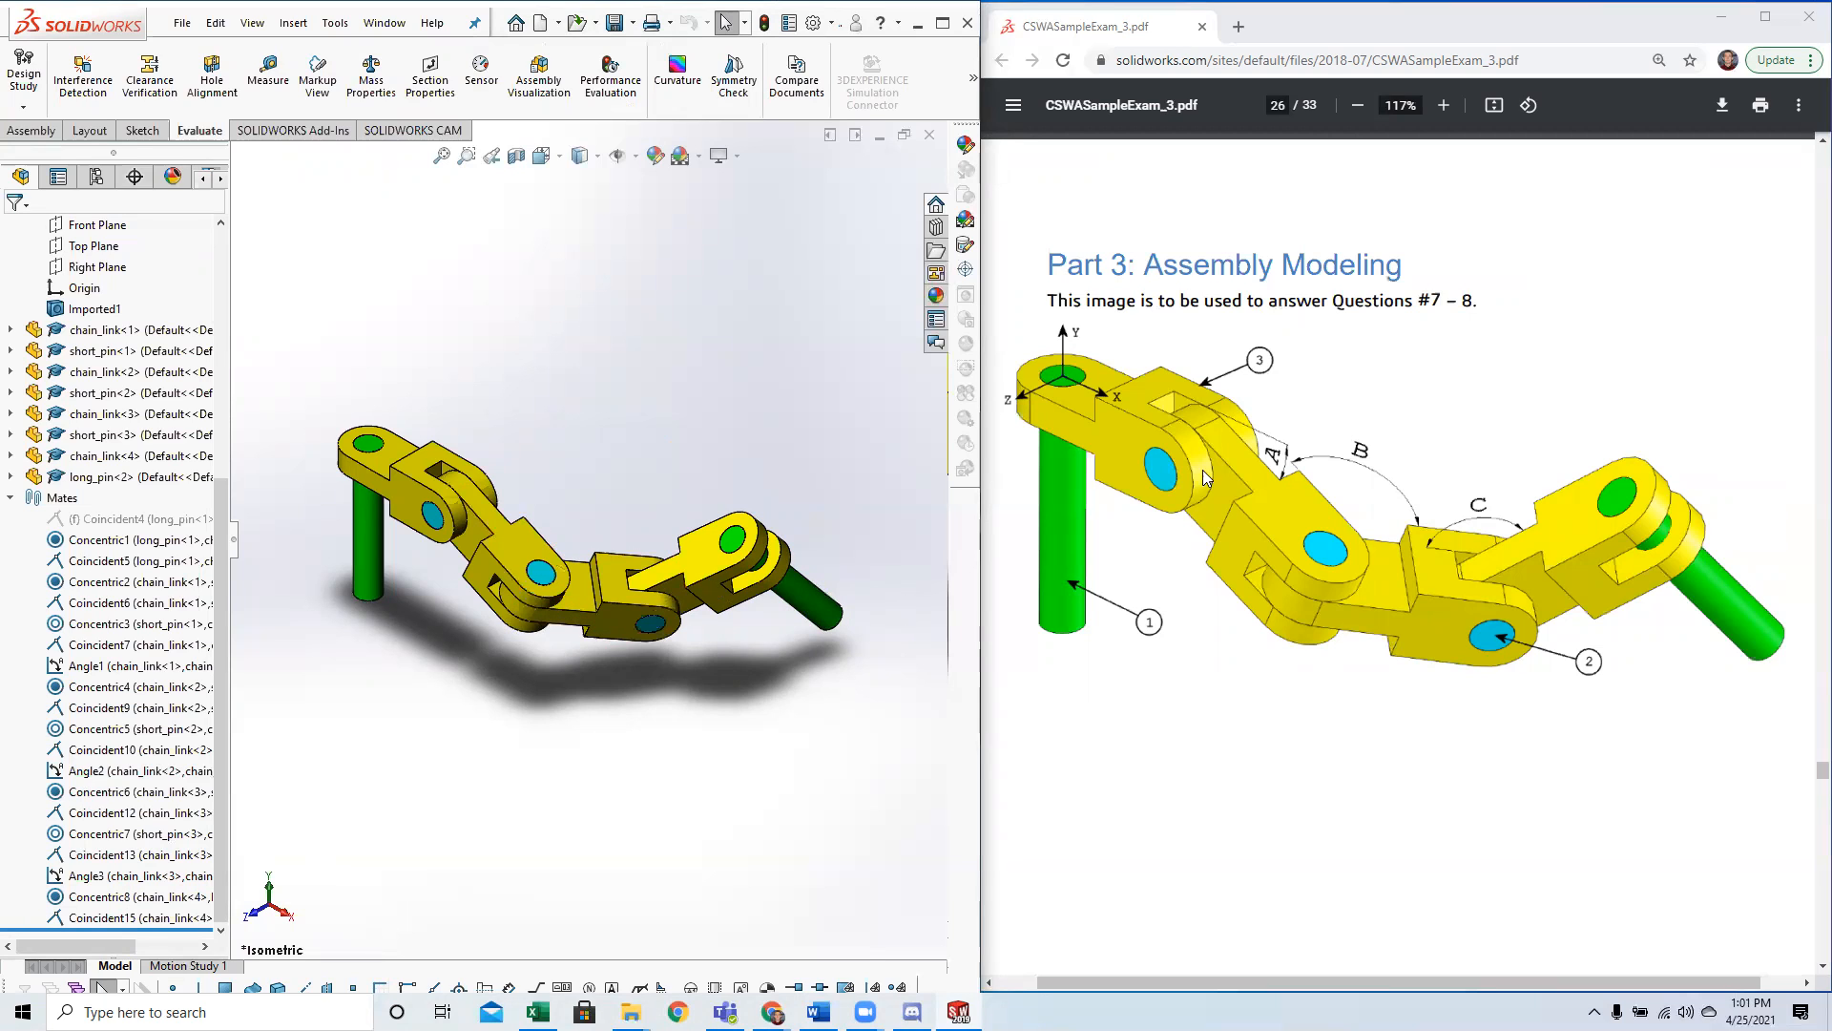
pyautogui.scroll(-2, 1308, 489)
pyautogui.scroll(-2, 1308, 489)
pyautogui.scroll(5, 1300, 506)
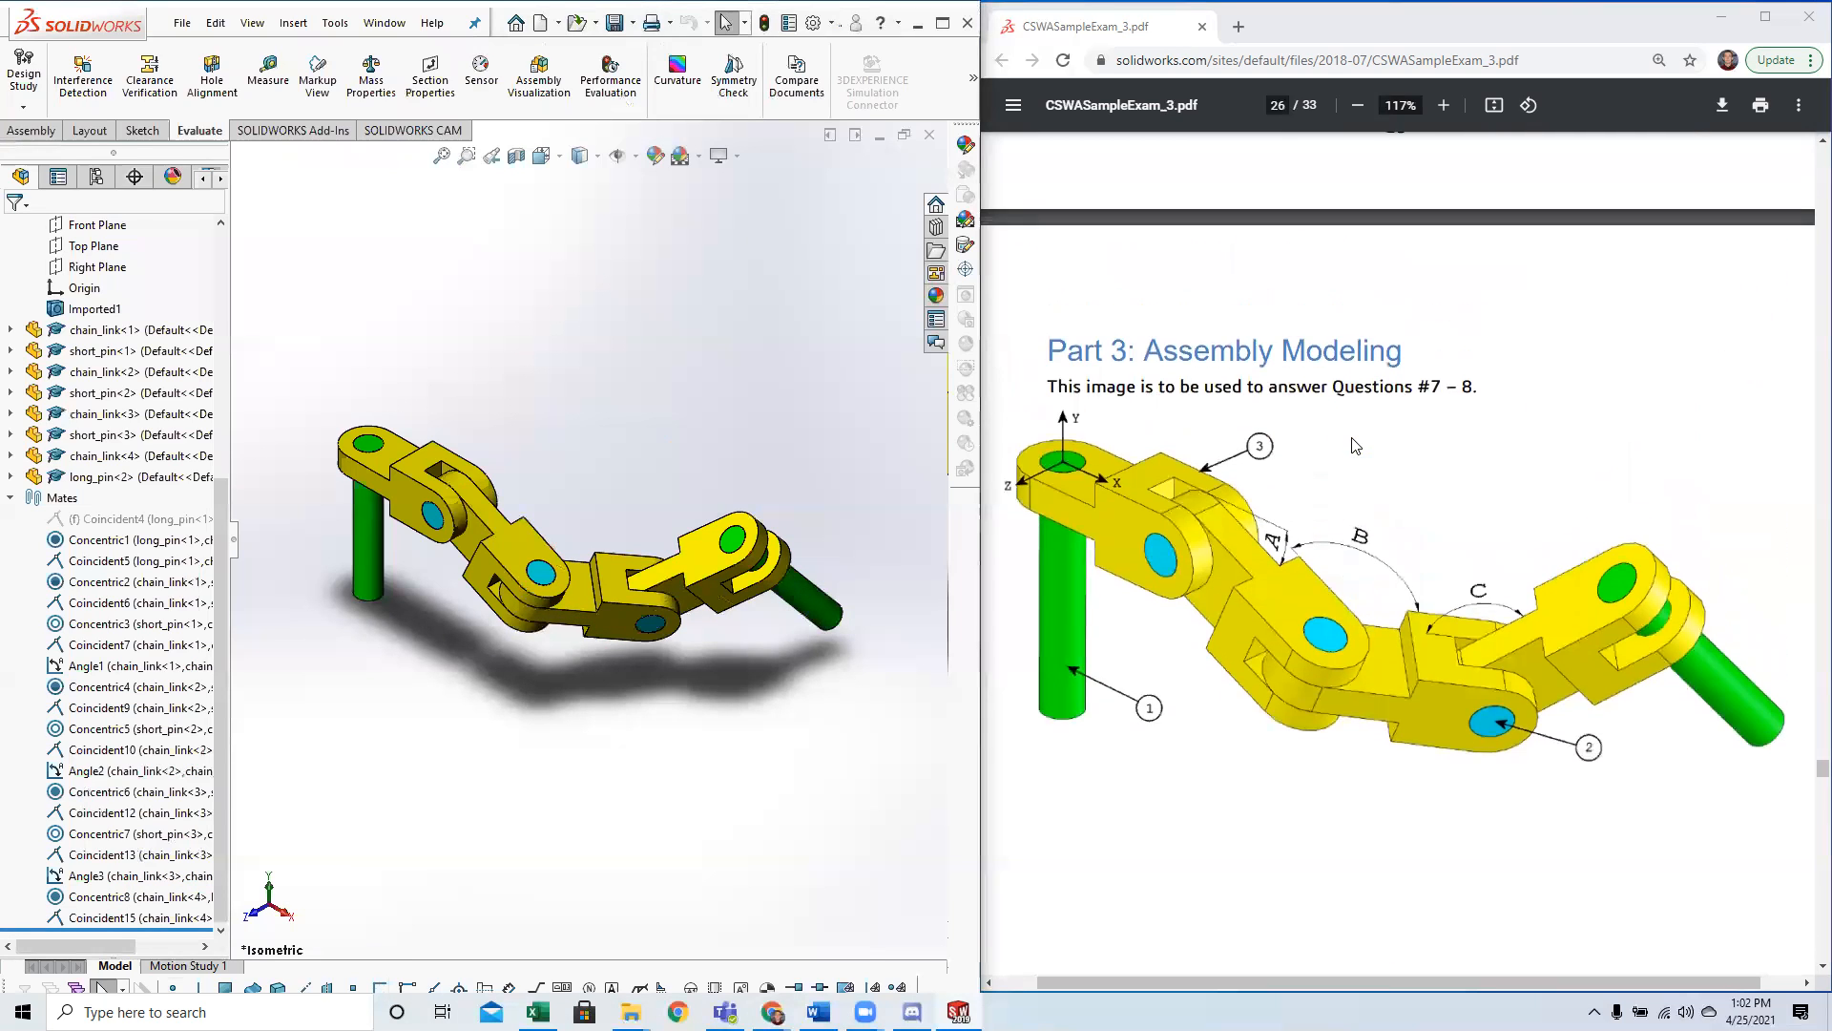
pyautogui.scroll(-8, 1341, 478)
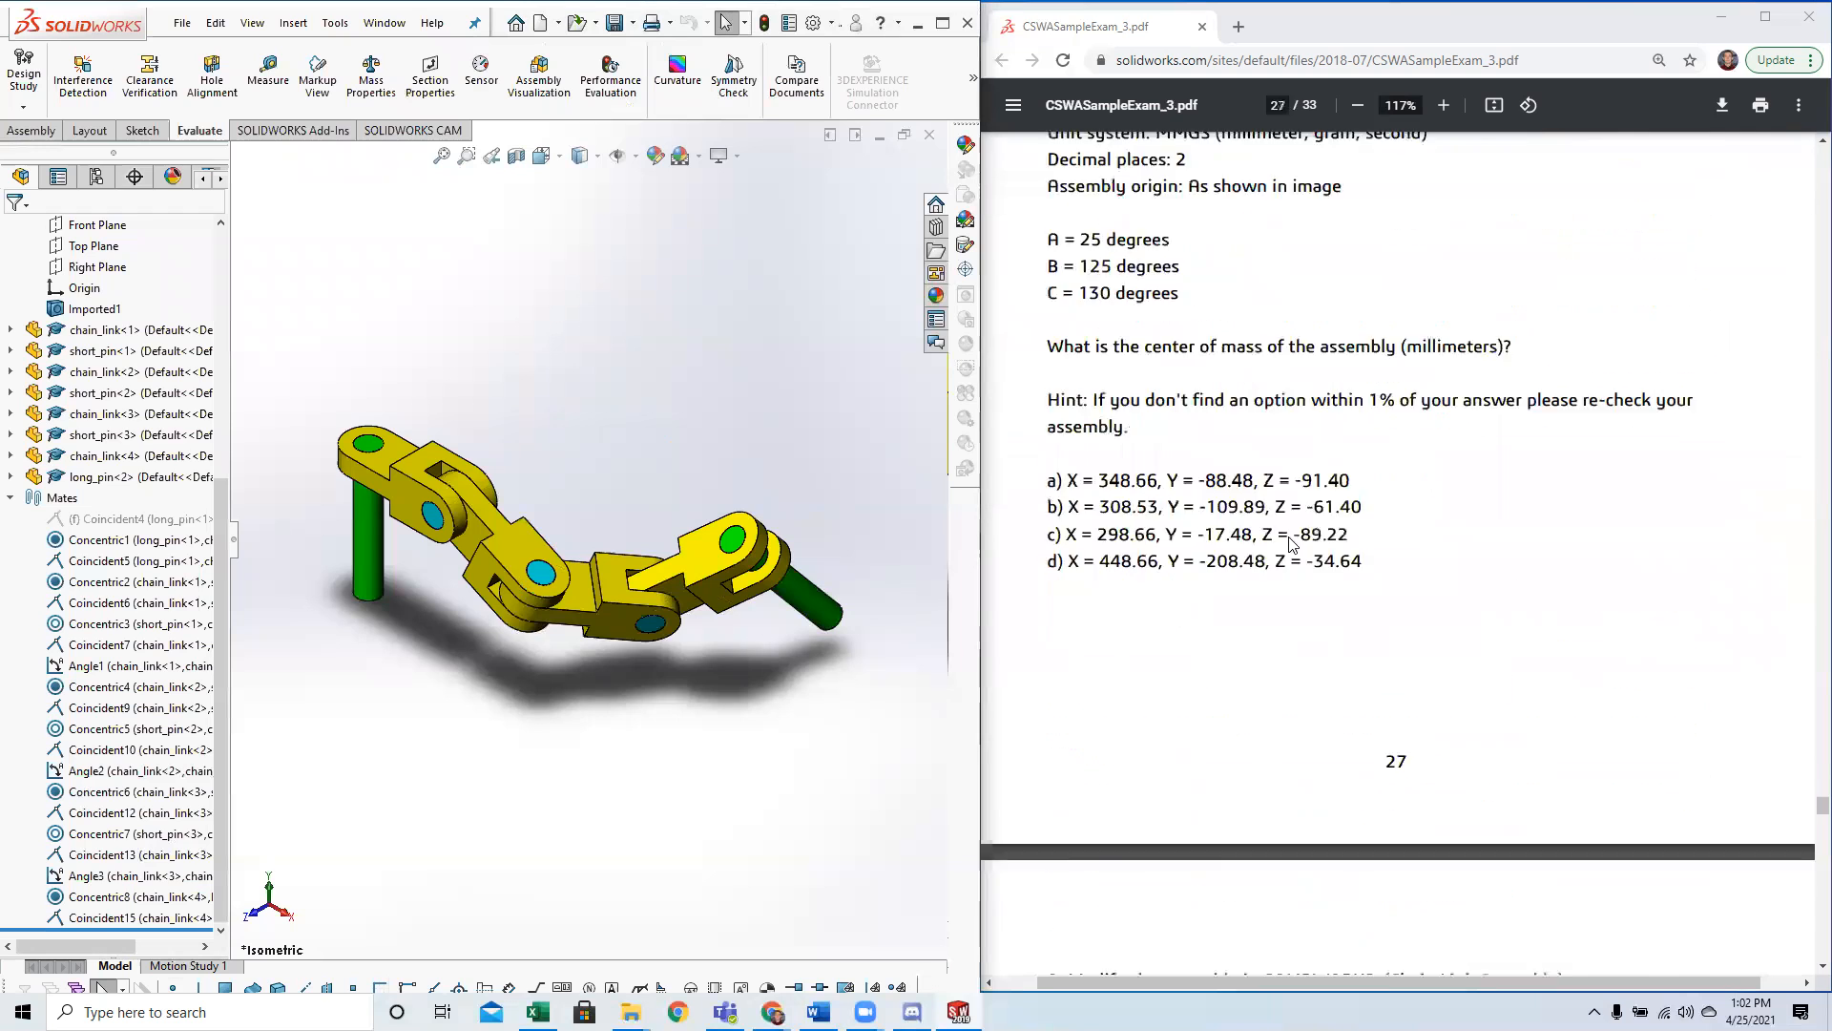
pyautogui.scroll(-4, 1281, 564)
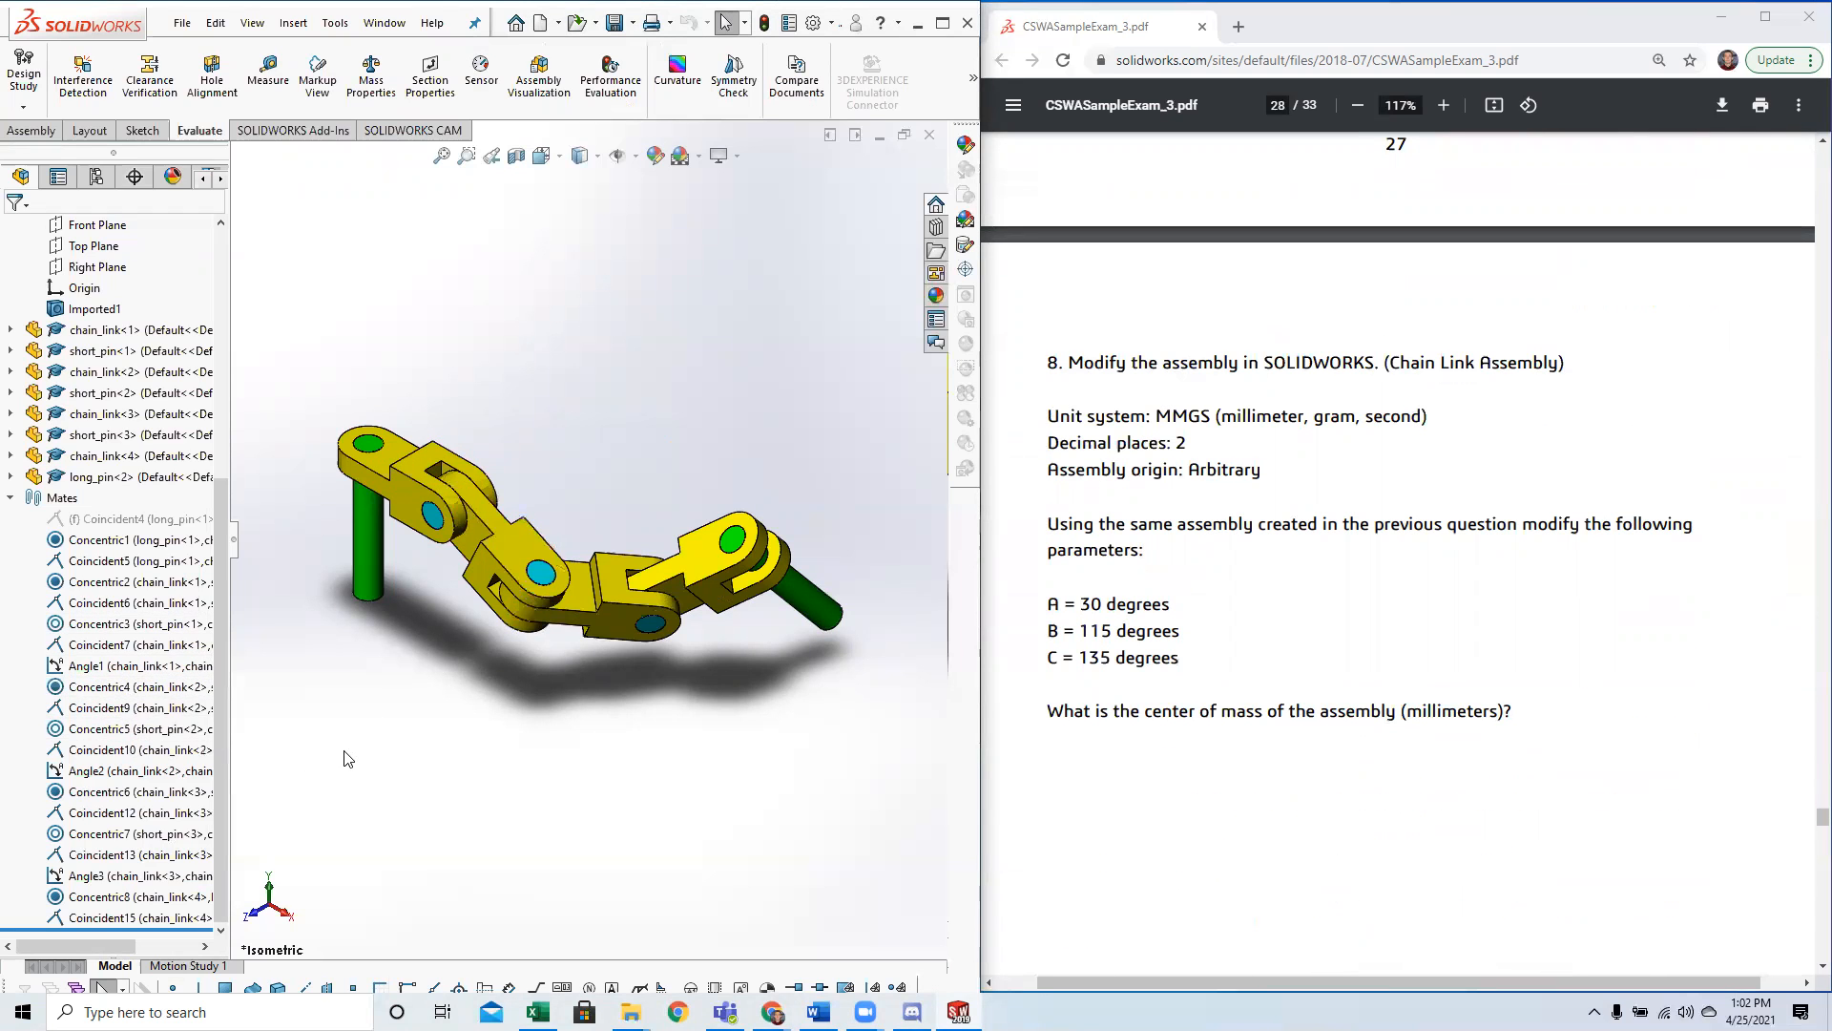
pyautogui.scroll(6, 152, 344)
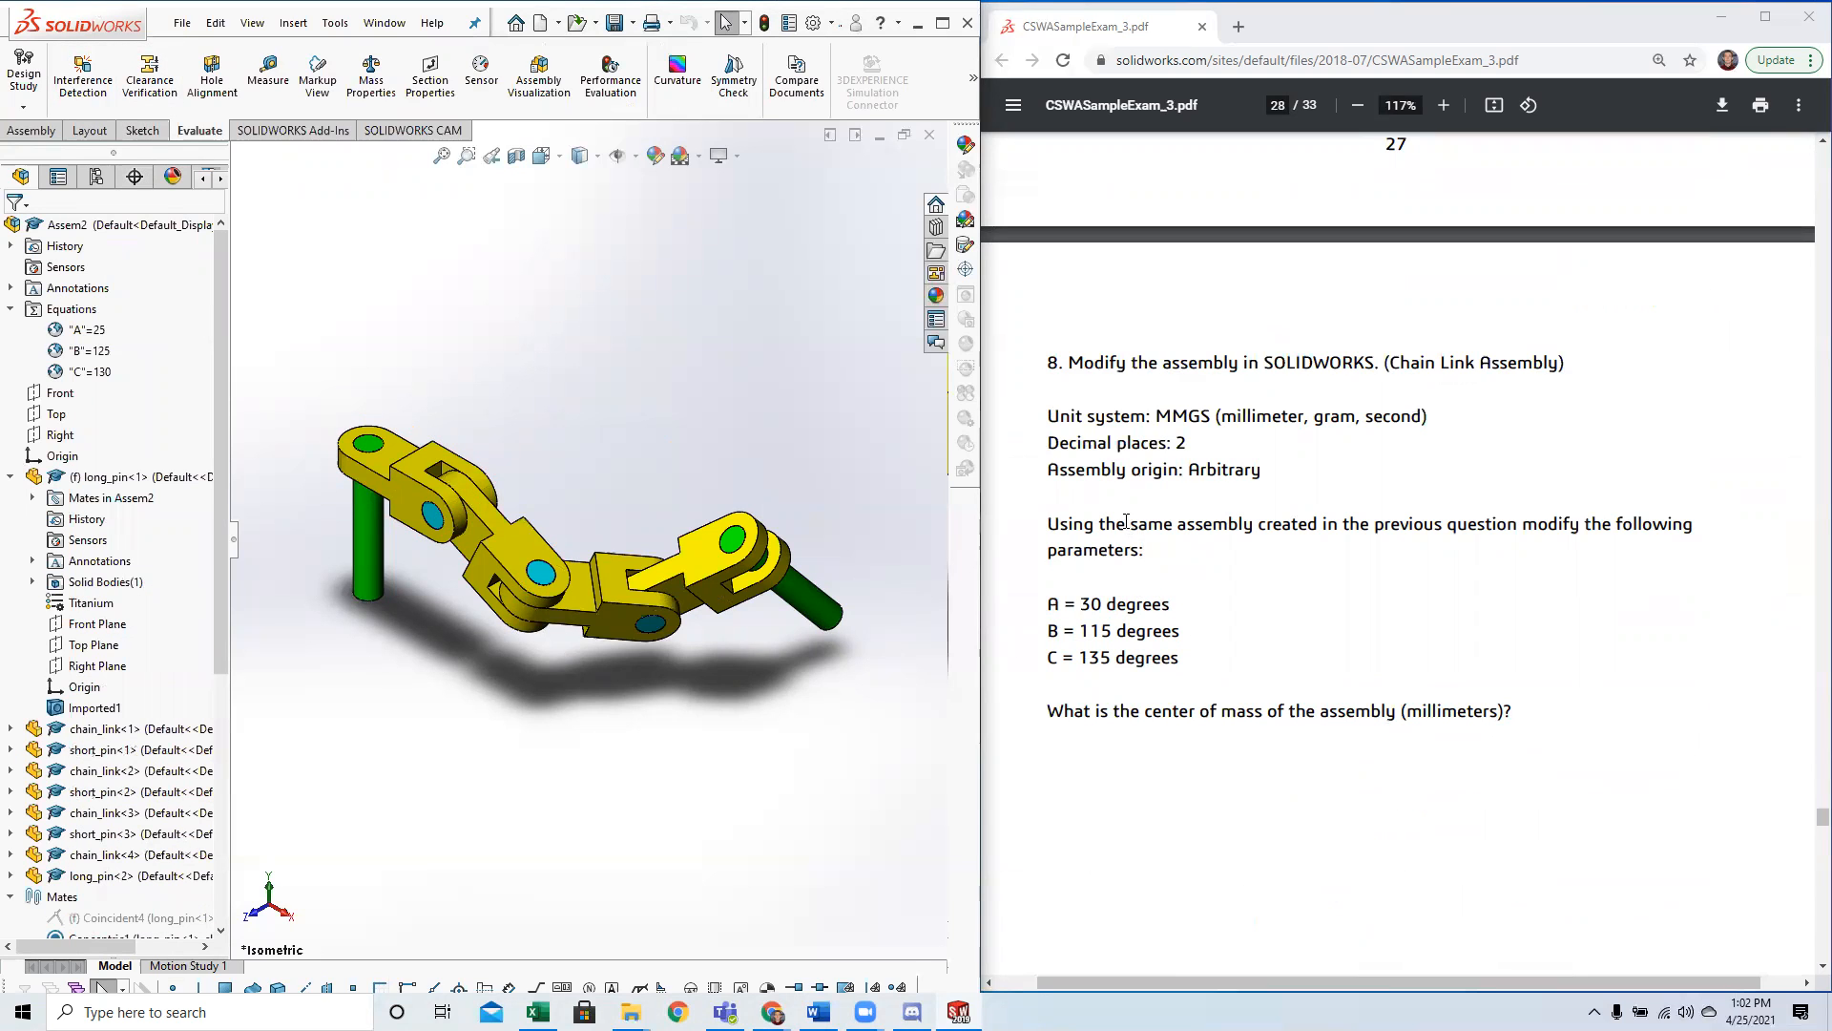
pyautogui.moveTo(1128, 524); pyautogui.dragTo(1262, 526)
pyautogui.click(1261, 525)
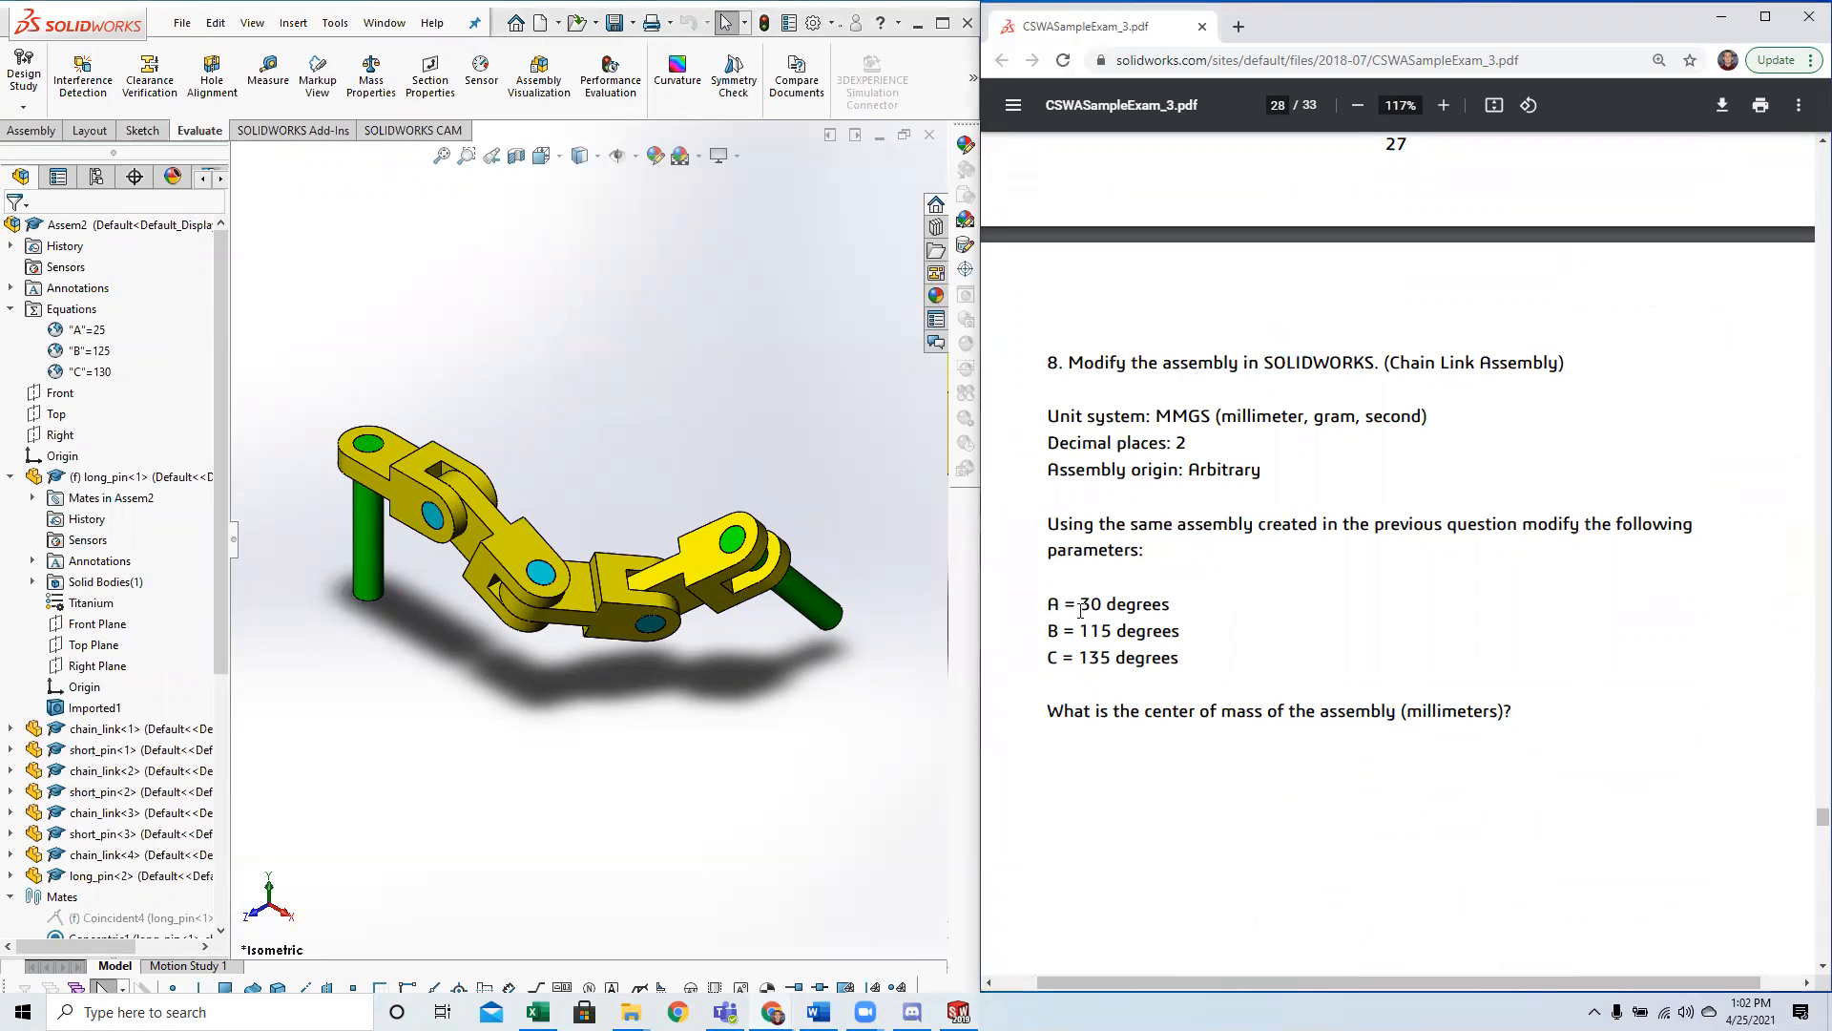
pyautogui.moveTo(1050, 601); pyautogui.dragTo(1182, 667)
pyautogui.click(1120, 670)
# Open the assembly's equations and set global variable A to 30 and B to 115.
pyautogui.rightClick(92, 332)
pyautogui.rightClick(74, 313)
pyautogui.click(131, 328)
pyautogui.click(481, 528)
pyautogui.write('30')
pyautogui.press('Return')
pyautogui.click(485, 542)
pyautogui.press('BackSpace')
pyautogui.press('BackSpace')
pyautogui.press('BackSpace')
pyautogui.write('115')
pyautogui.press('Return')
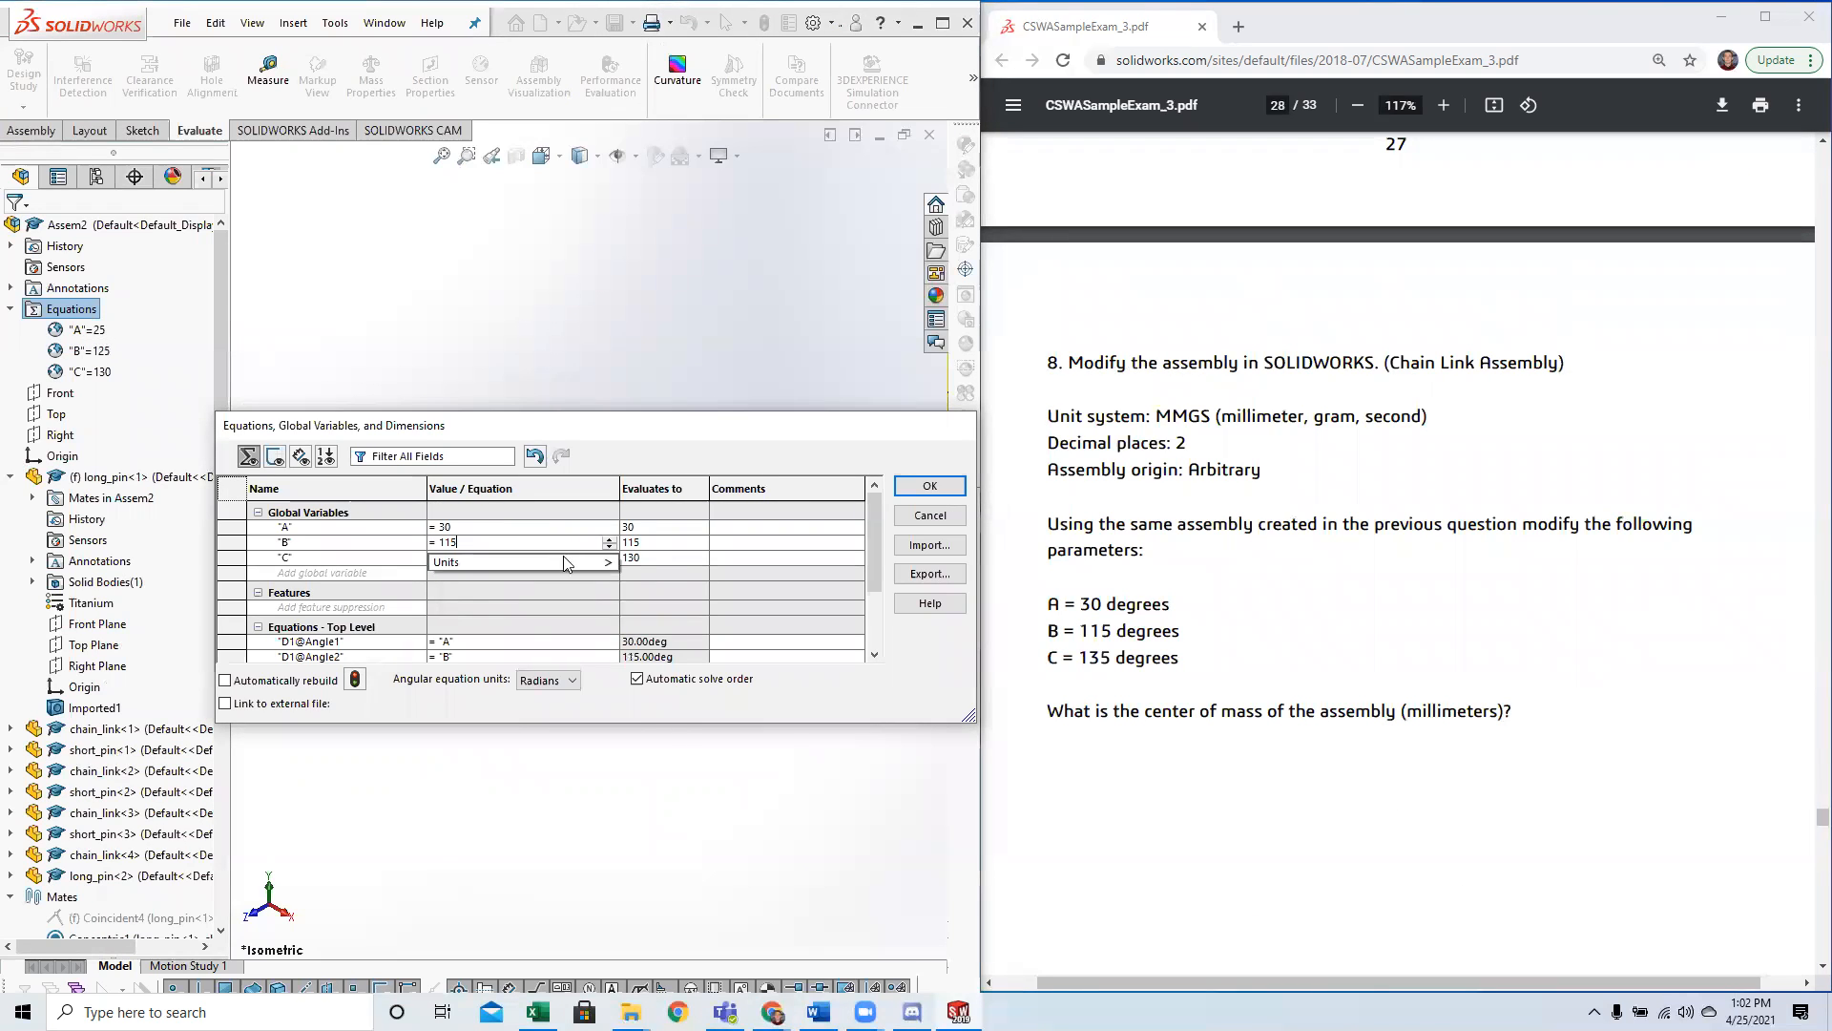
# Set global variable C to 135 and apply the equation changes to the assembly.
pyautogui.click(523, 560)
pyautogui.press('BackSpace')
pyautogui.write('5')
pyautogui.press('Return')
pyautogui.click(930, 486)
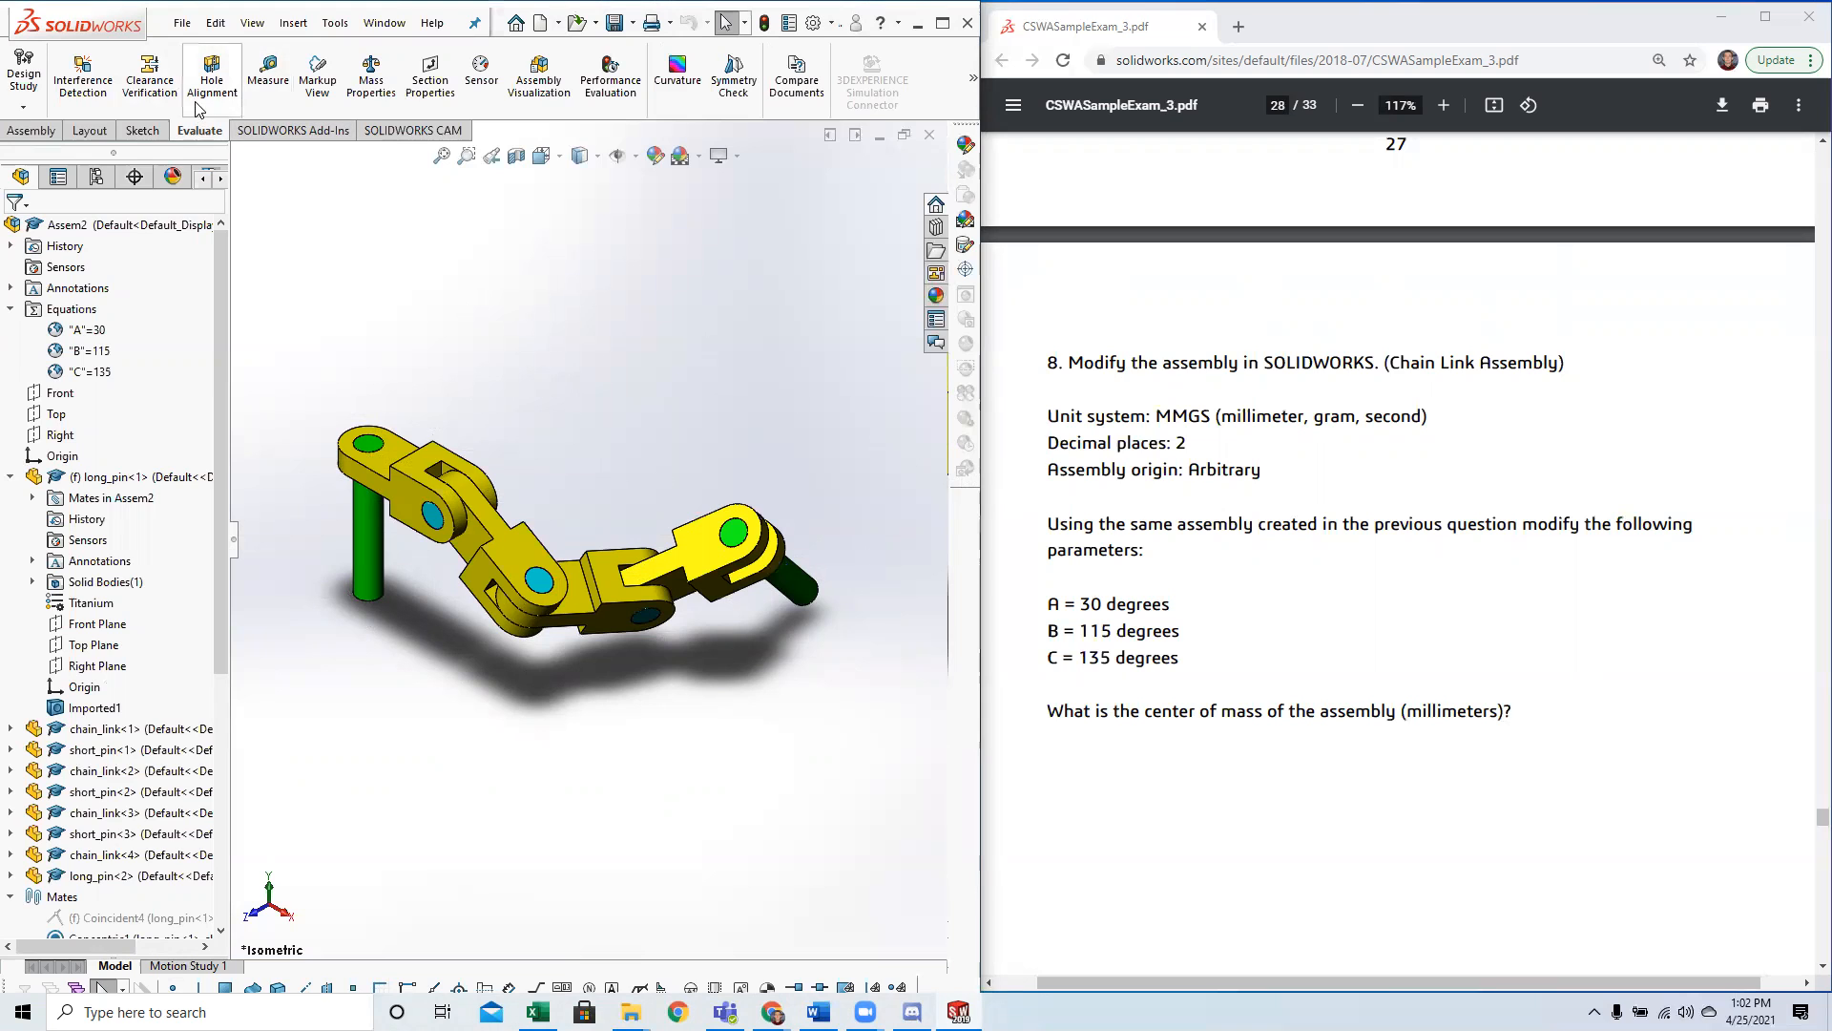
# Evaluate the modified assembly's mass properties and highlight its center of mass coordinates.
pyautogui.click(371, 75)
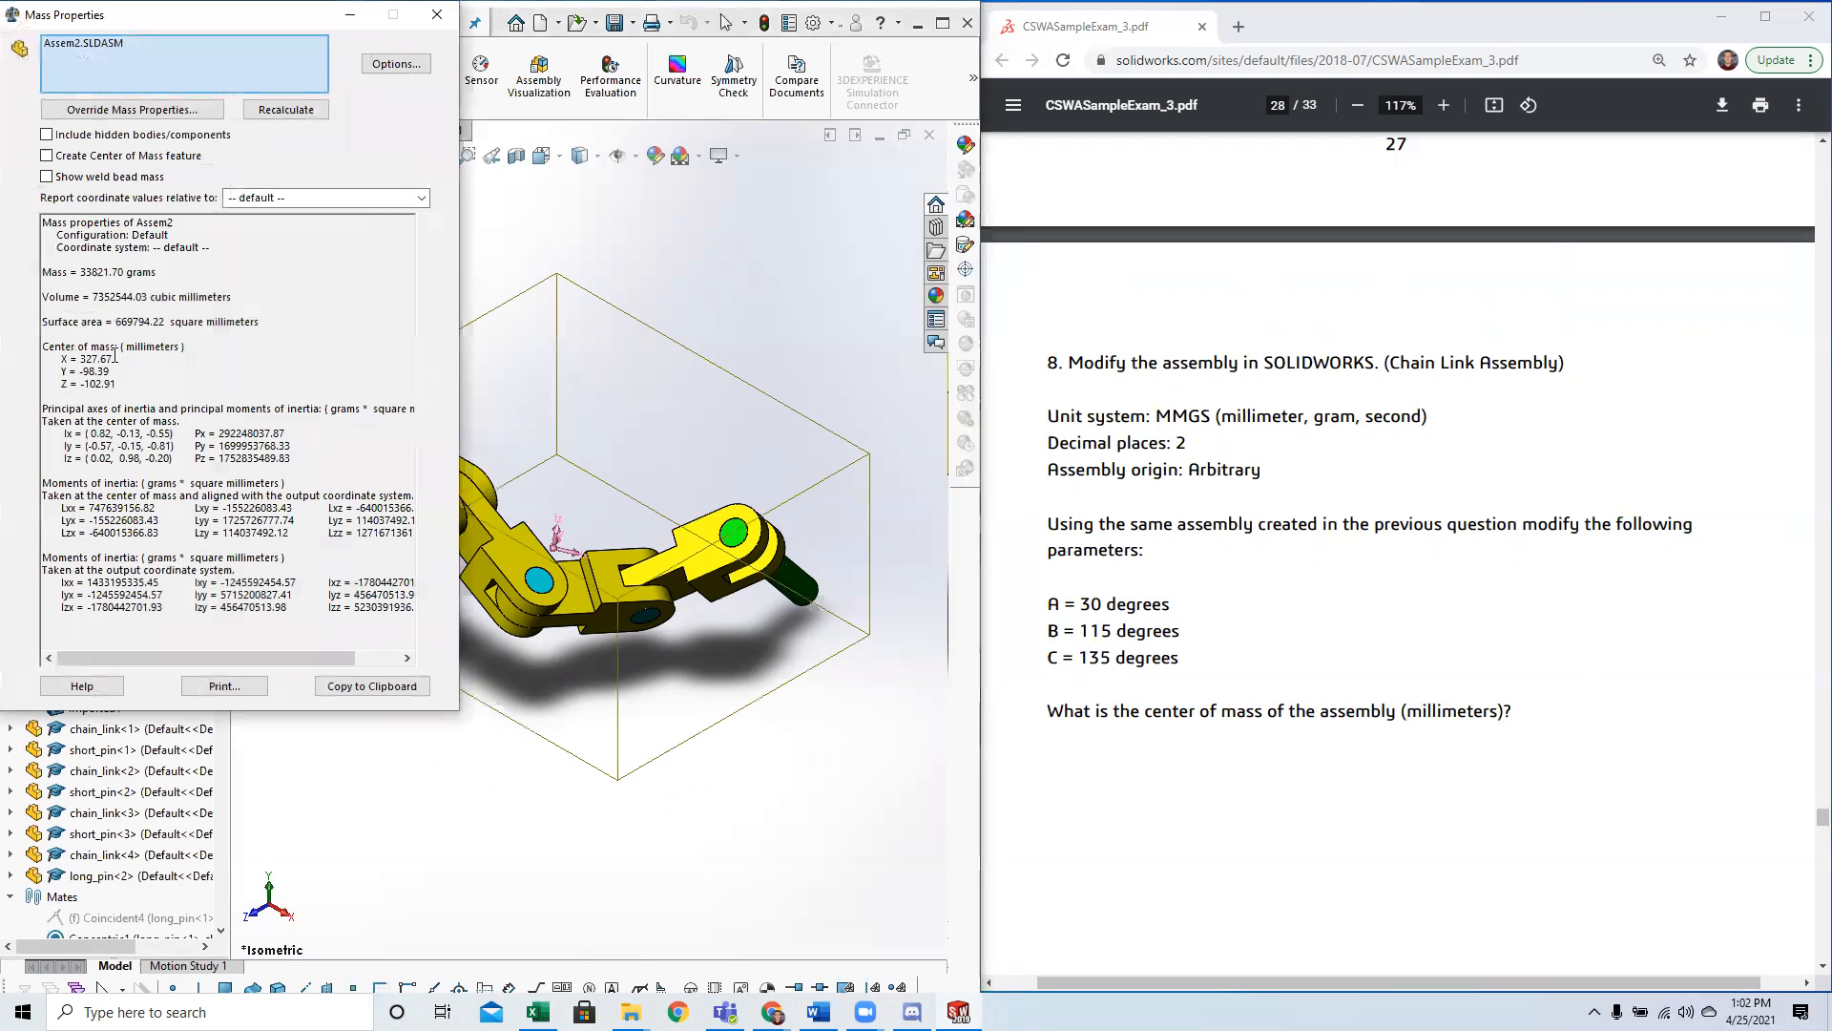
pyautogui.moveTo(61, 359); pyautogui.dragTo(143, 381)
pyautogui.click(120, 386)
pyautogui.click(141, 383)
# Compare the center of mass with Question 8's entry in the exam's answer key and close the mass properties.
pyautogui.scroll(-20, 1799, 830)
pyautogui.scroll(18, 1807, 889)
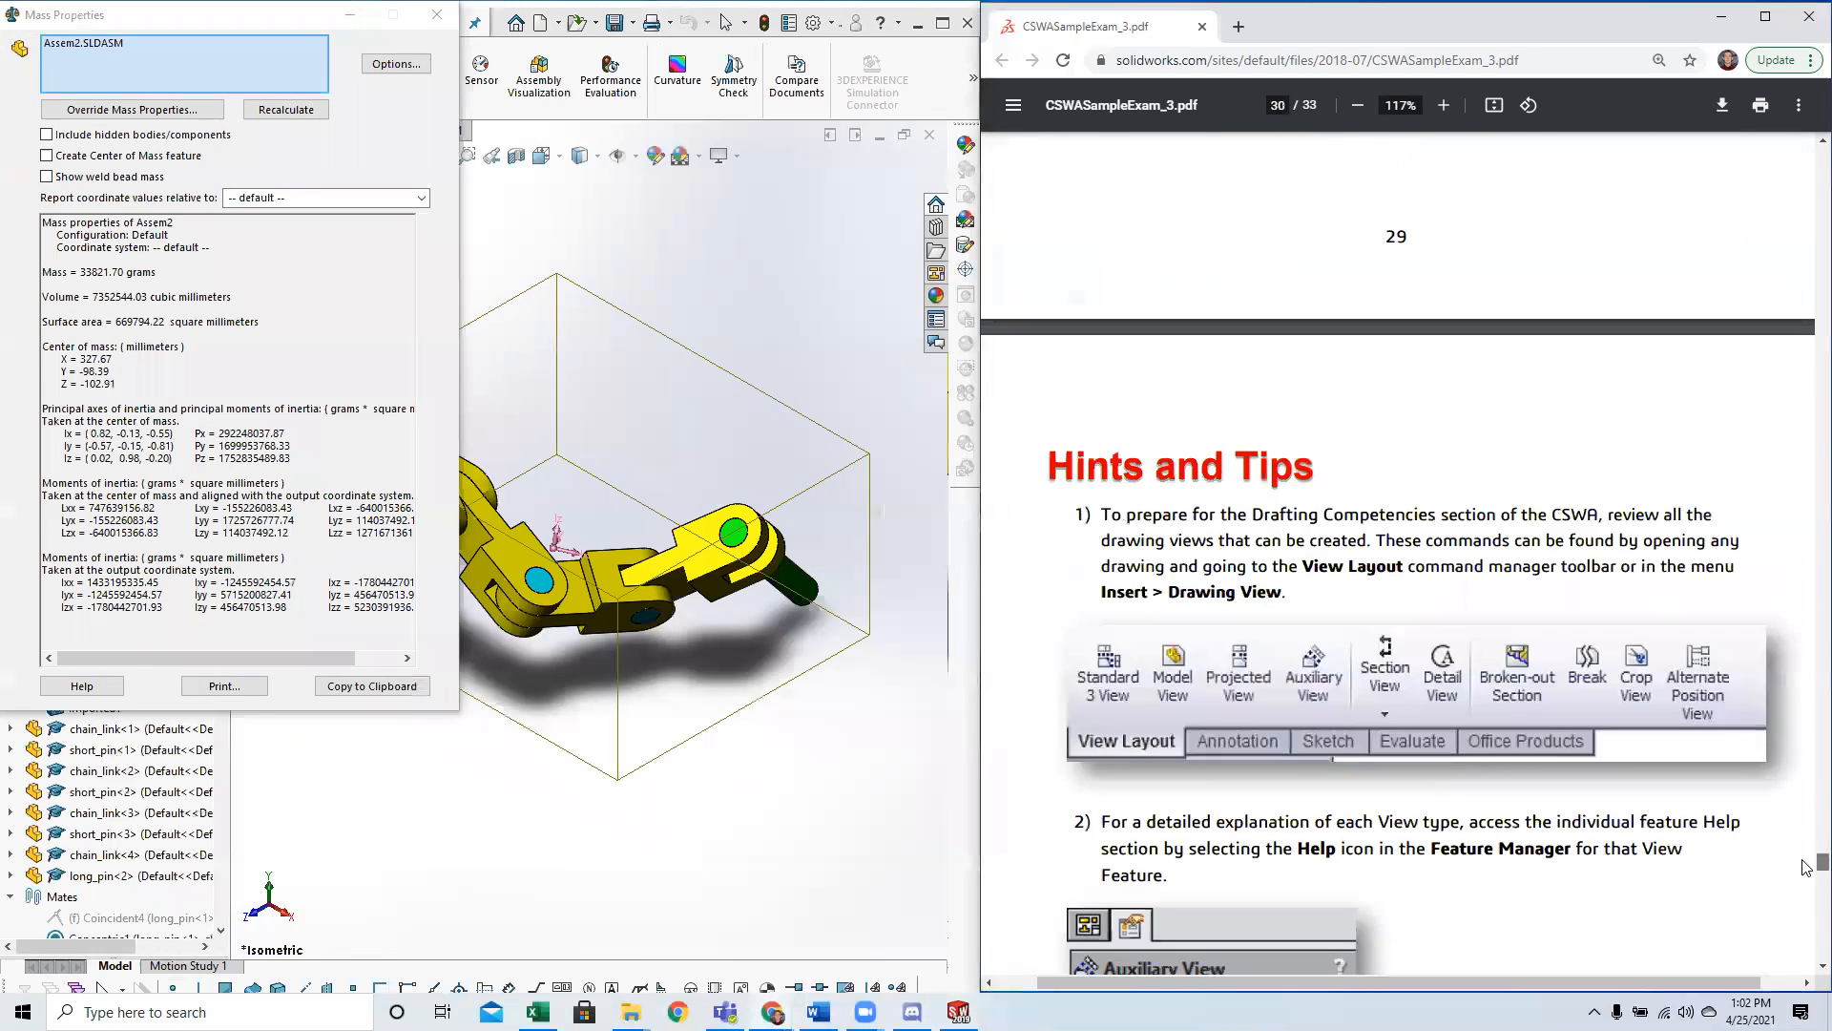
pyautogui.moveTo(1072, 602); pyautogui.dragTo(1365, 605)
pyautogui.click(1261, 608)
pyautogui.click(1365, 605)
pyautogui.click(120, 383)
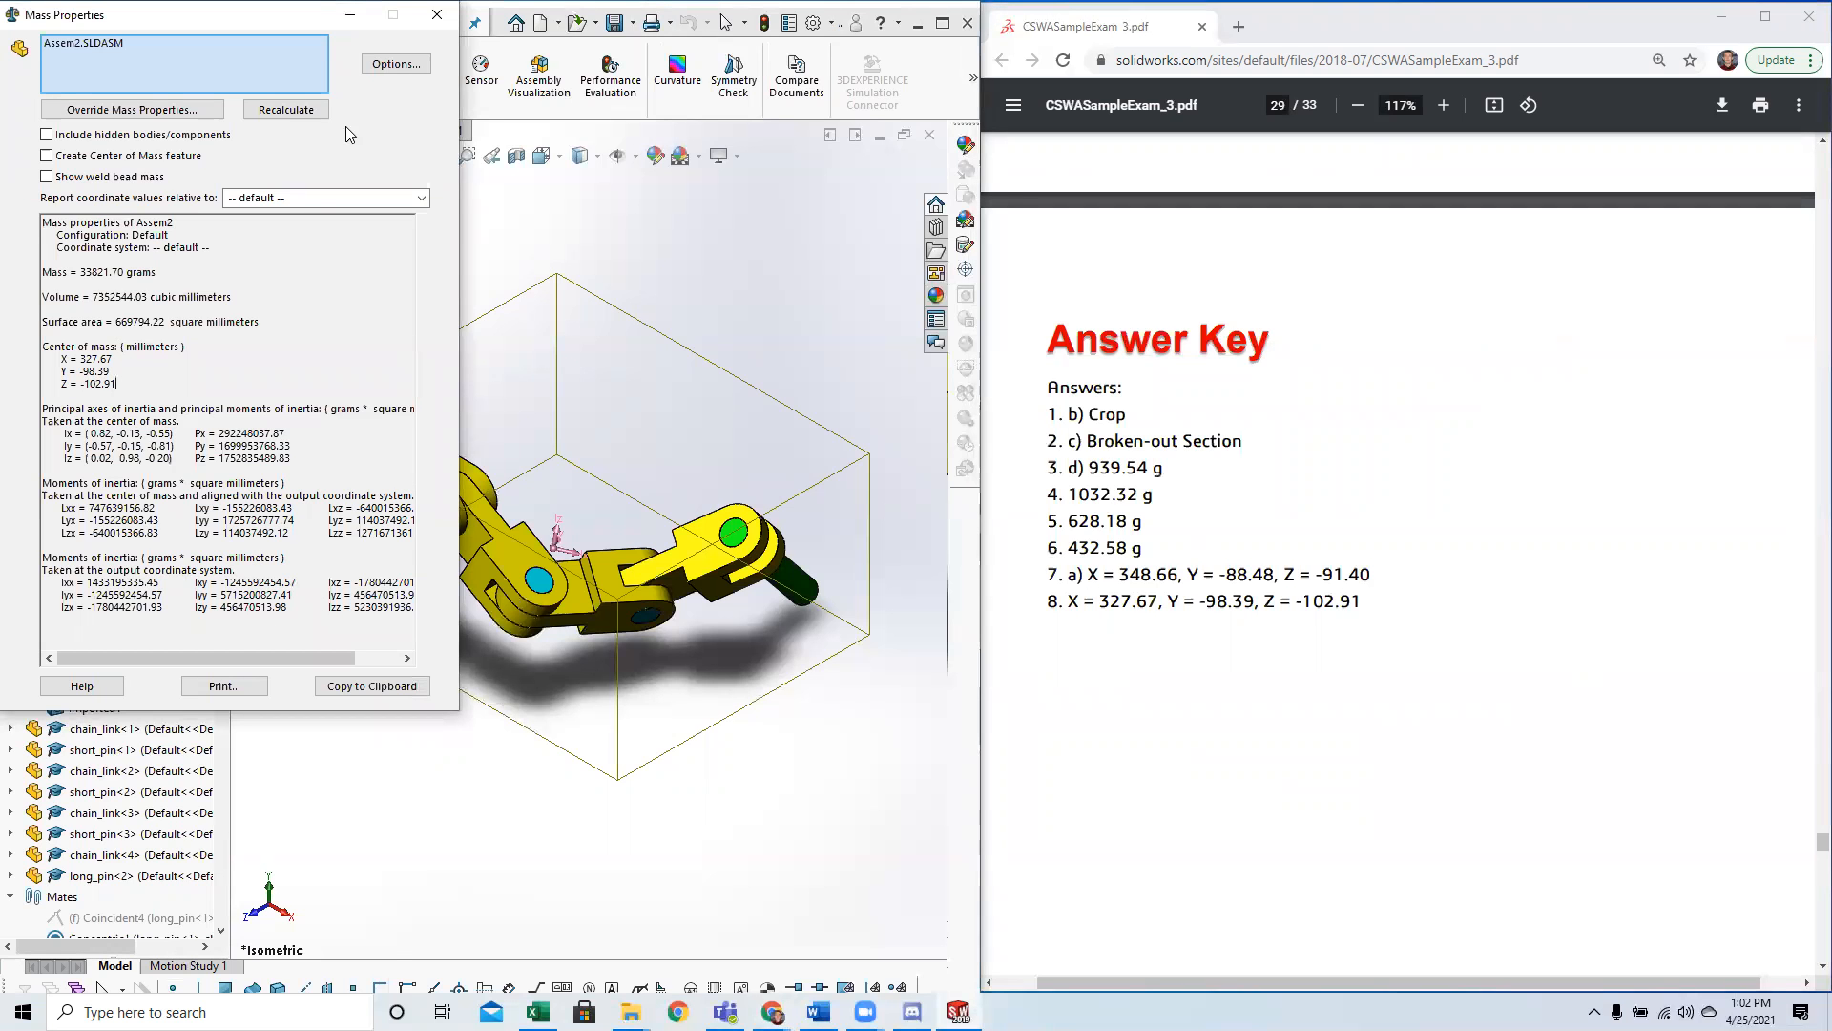
pyautogui.click(1113, 339)
pyautogui.scroll(15, 1371, 598)
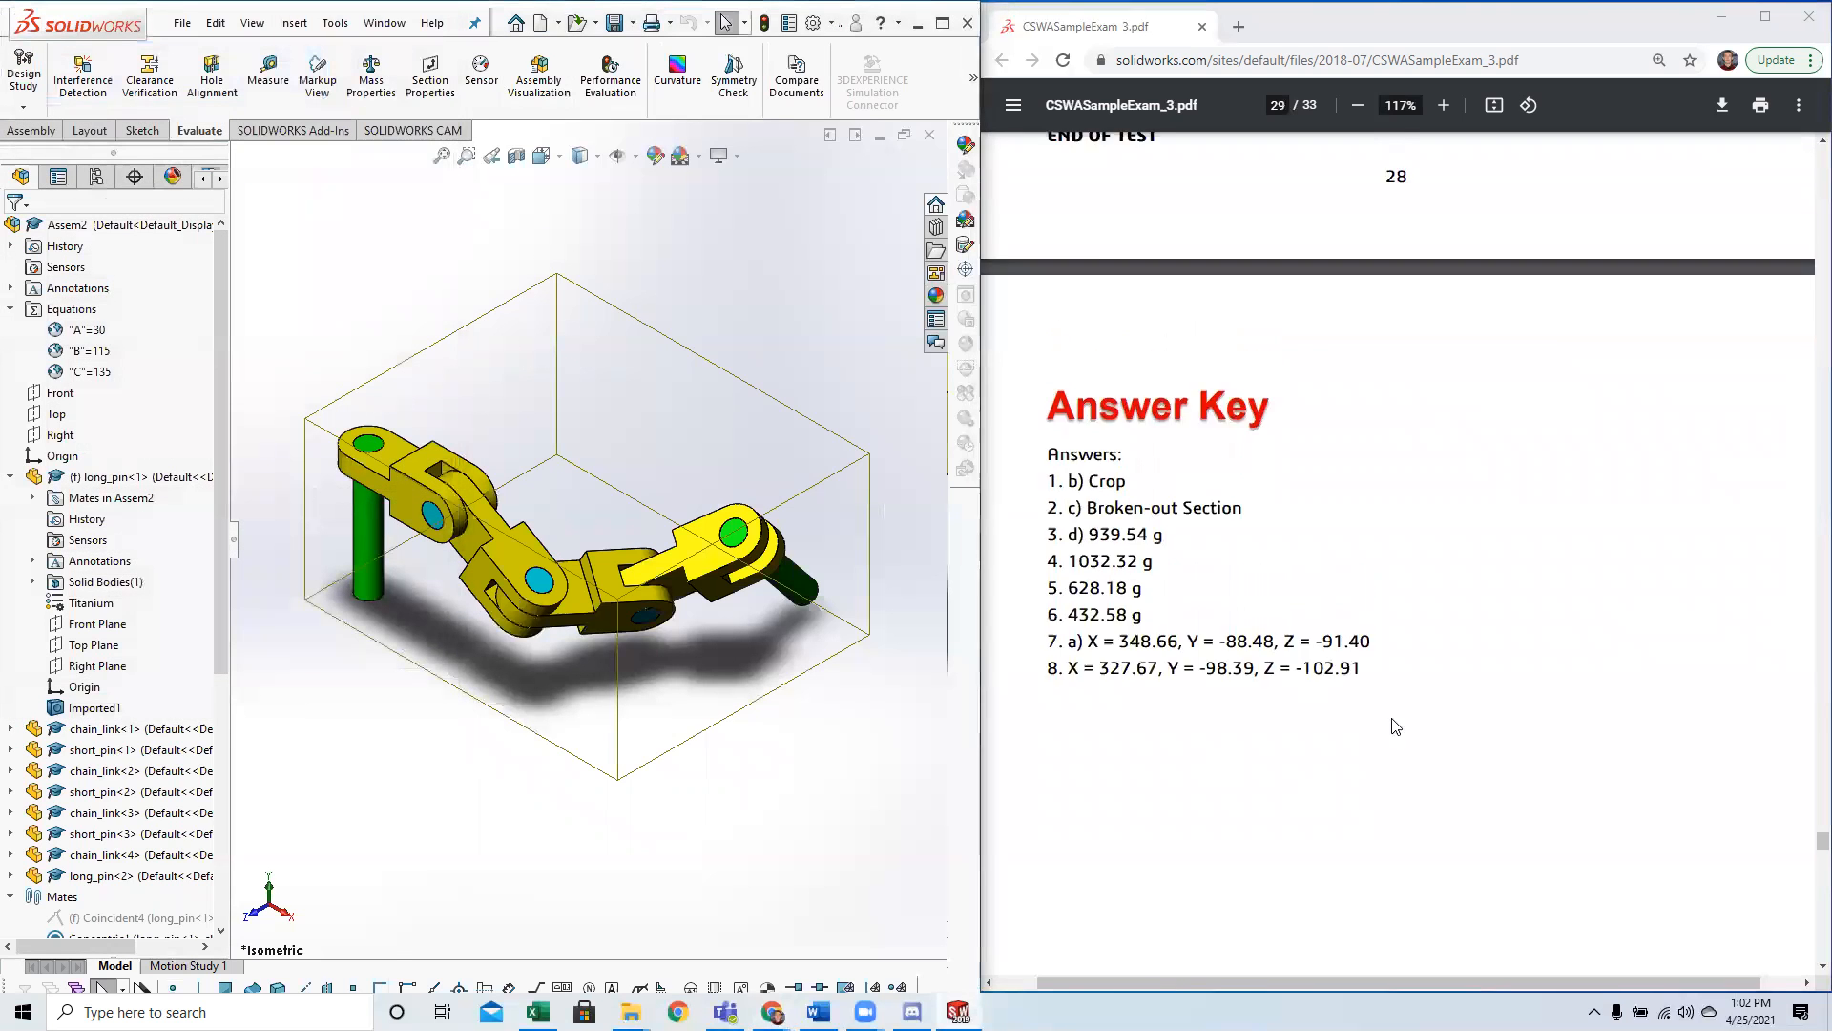
# Review global variables A, B and C against the parameters of Questions 7 and 8 and the chain image.
pyautogui.scroll(-3, 1371, 598)
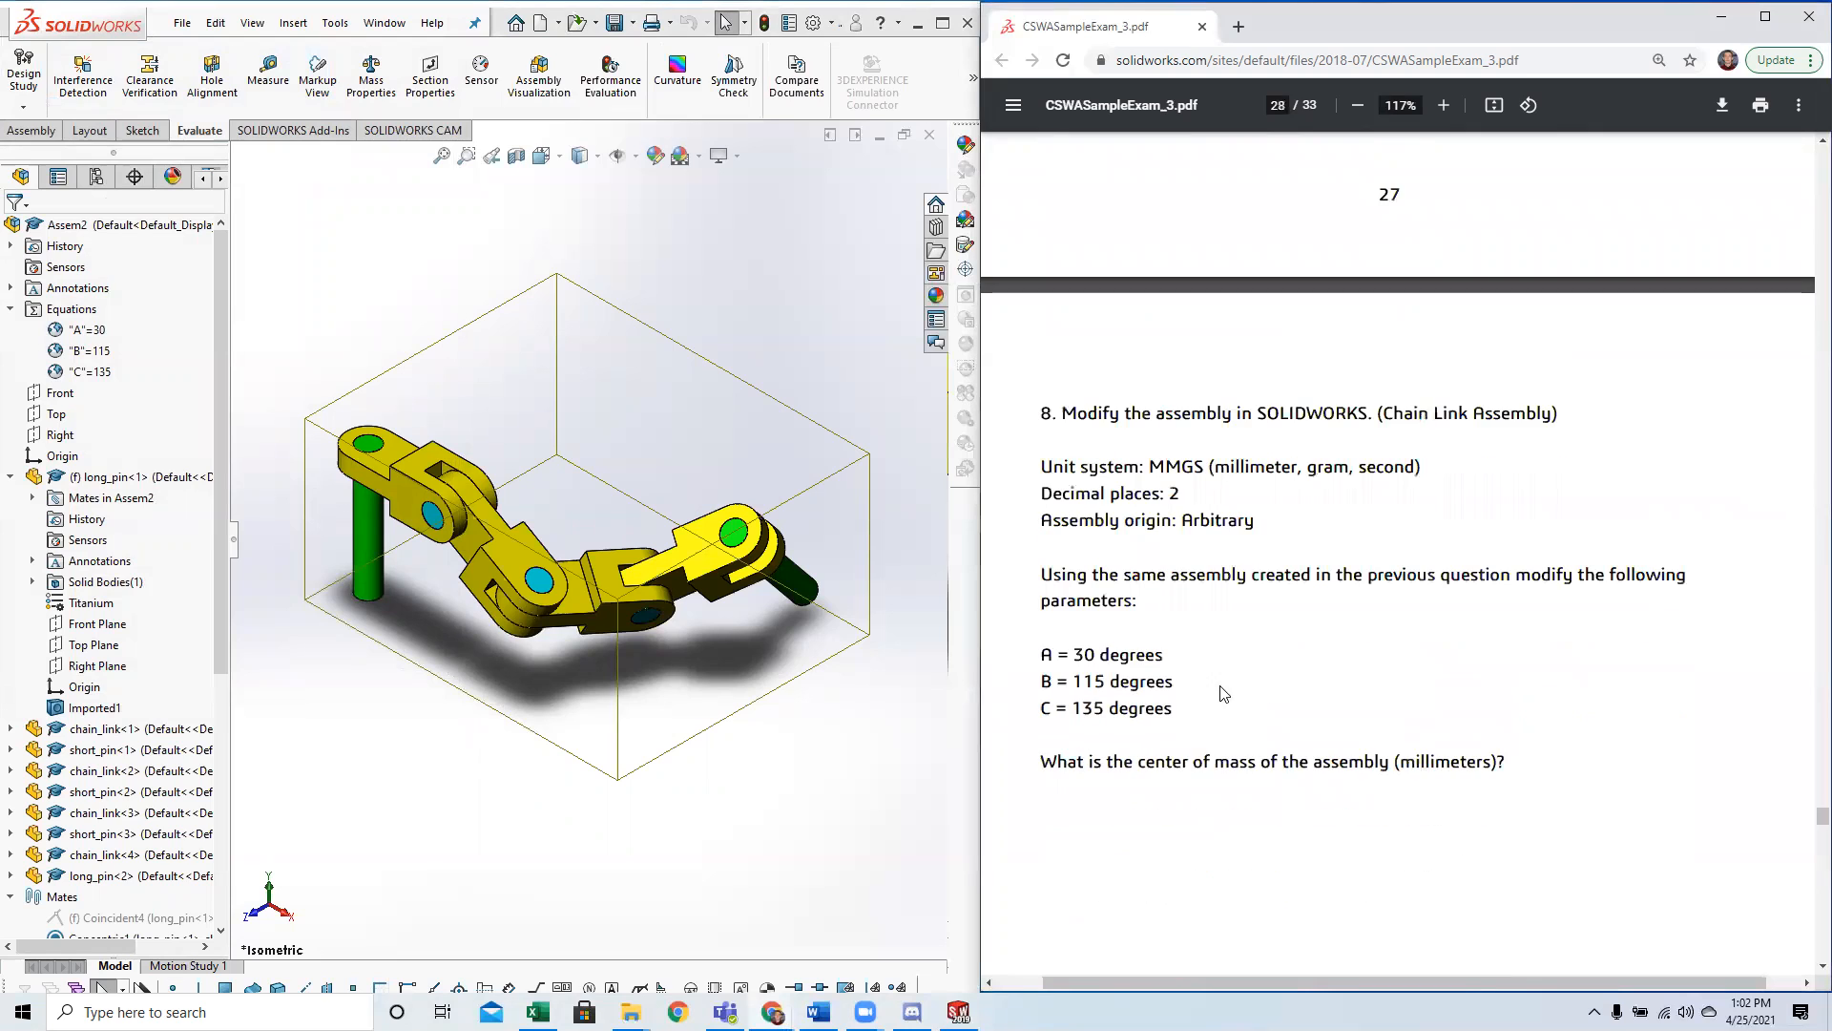
pyautogui.click(93, 339)
pyautogui.click(91, 350)
pyautogui.click(91, 371)
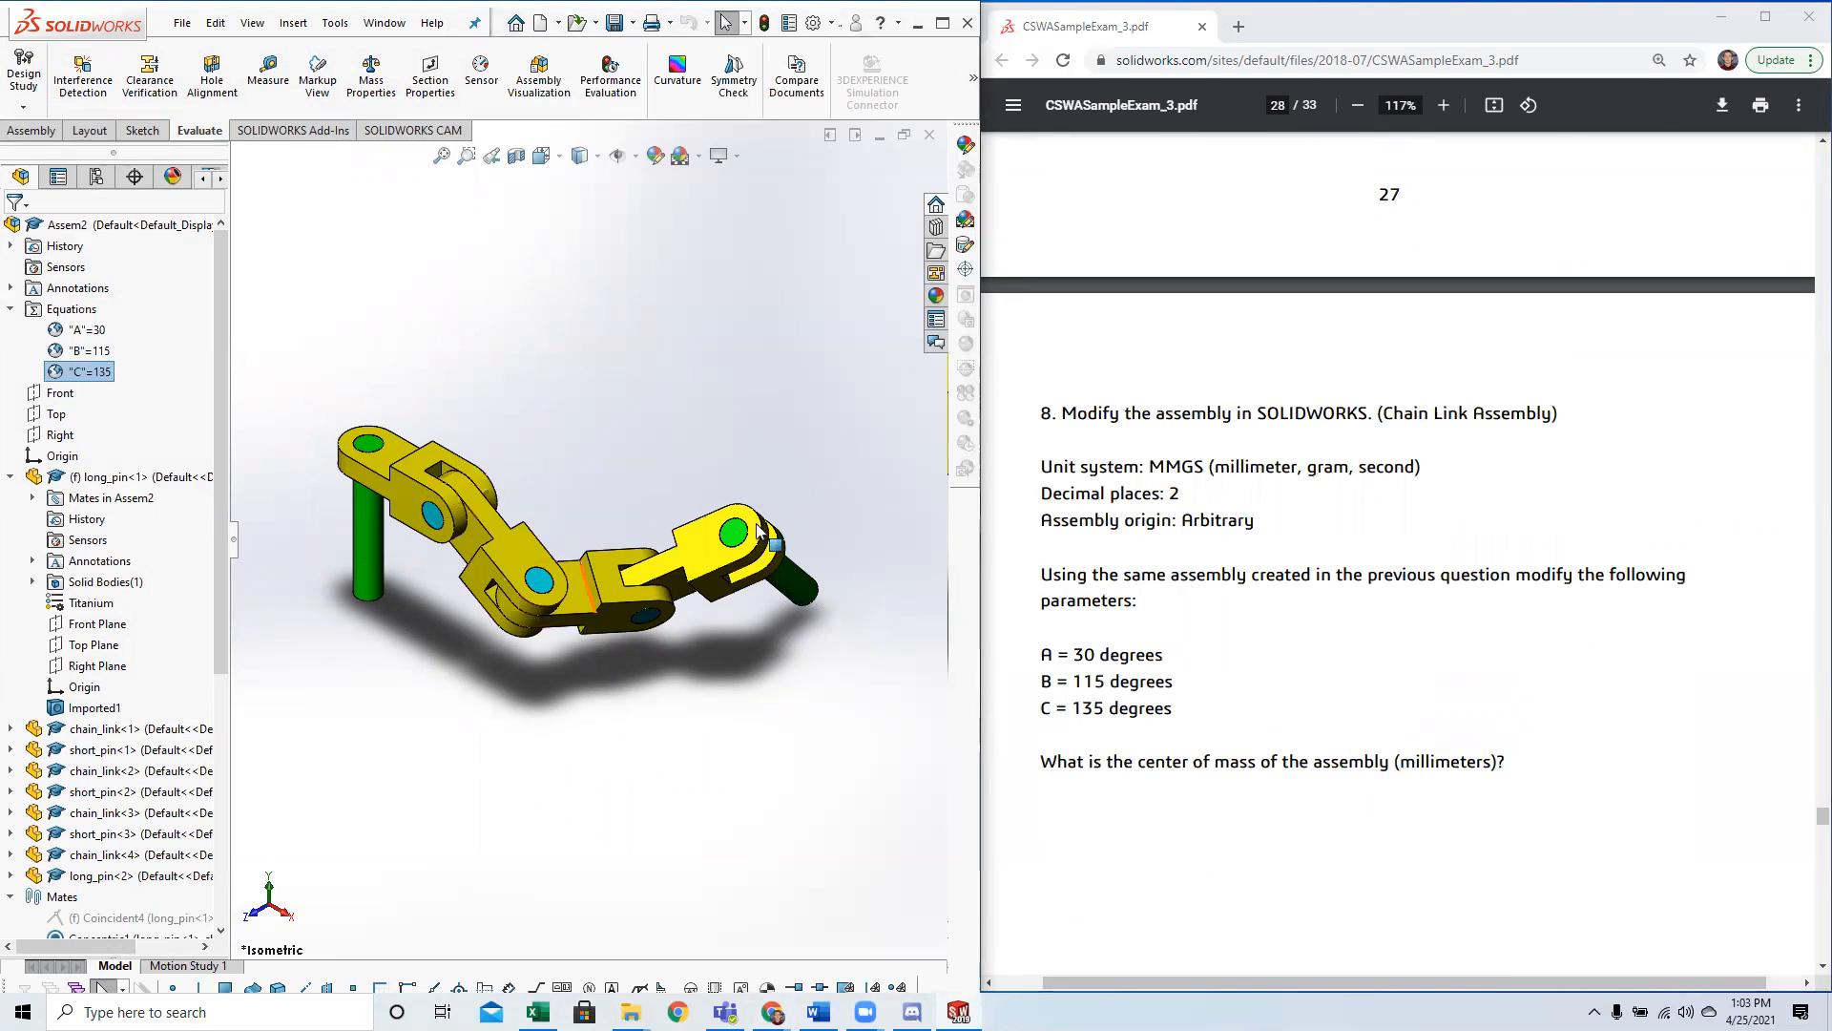
pyautogui.scroll(9, 1284, 701)
pyautogui.scroll(8, 1282, 716)
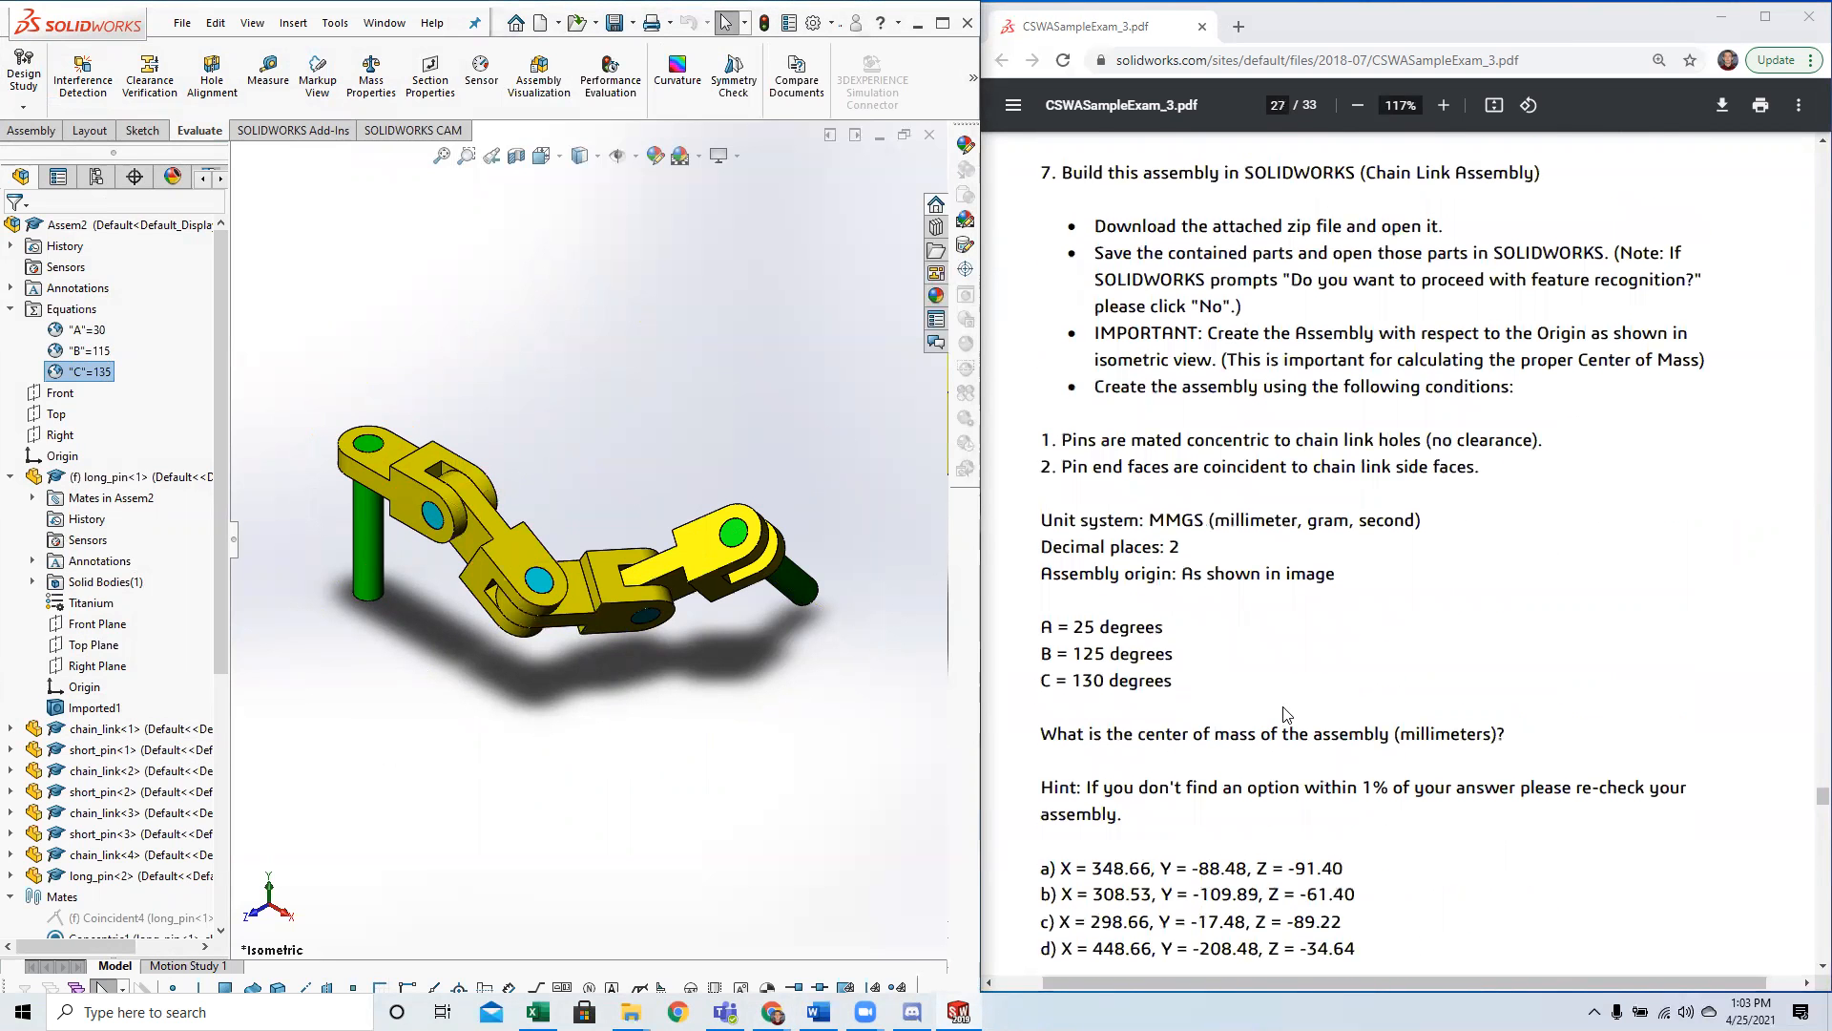
pyautogui.scroll(4, 1260, 706)
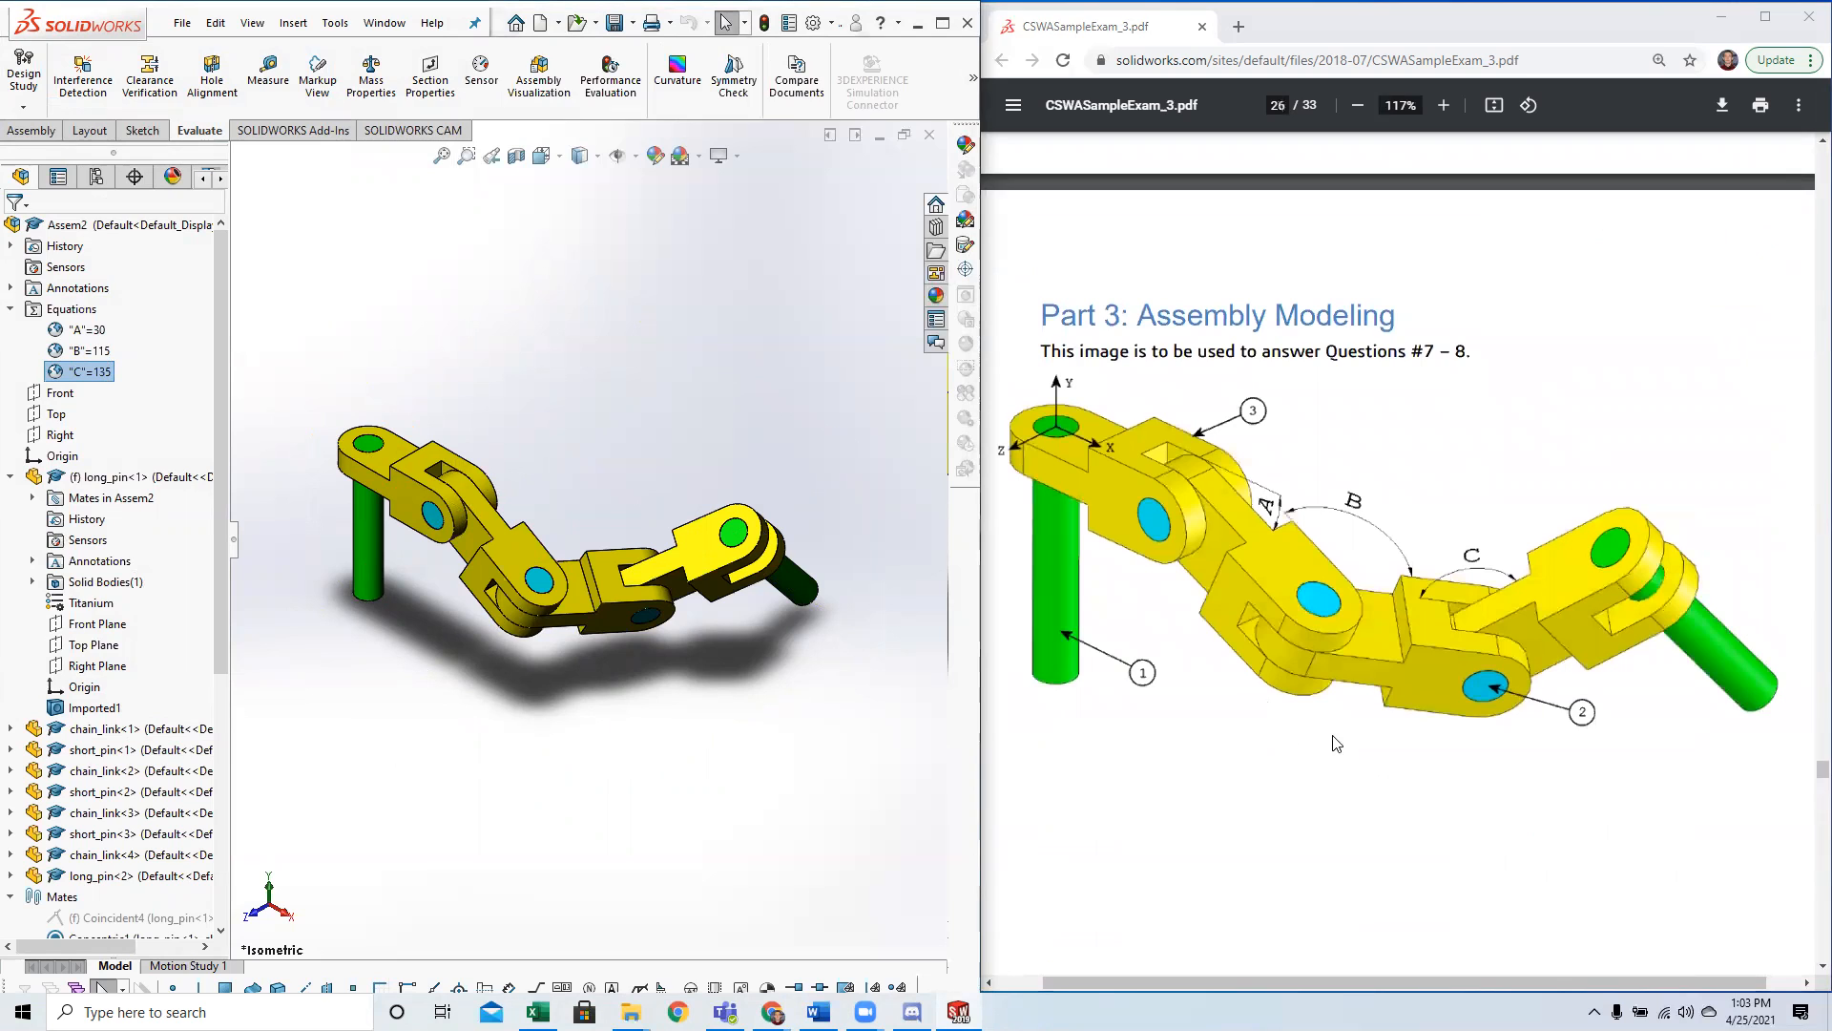
pyautogui.scroll(-1, 1327, 739)
pyautogui.click(373, 707)
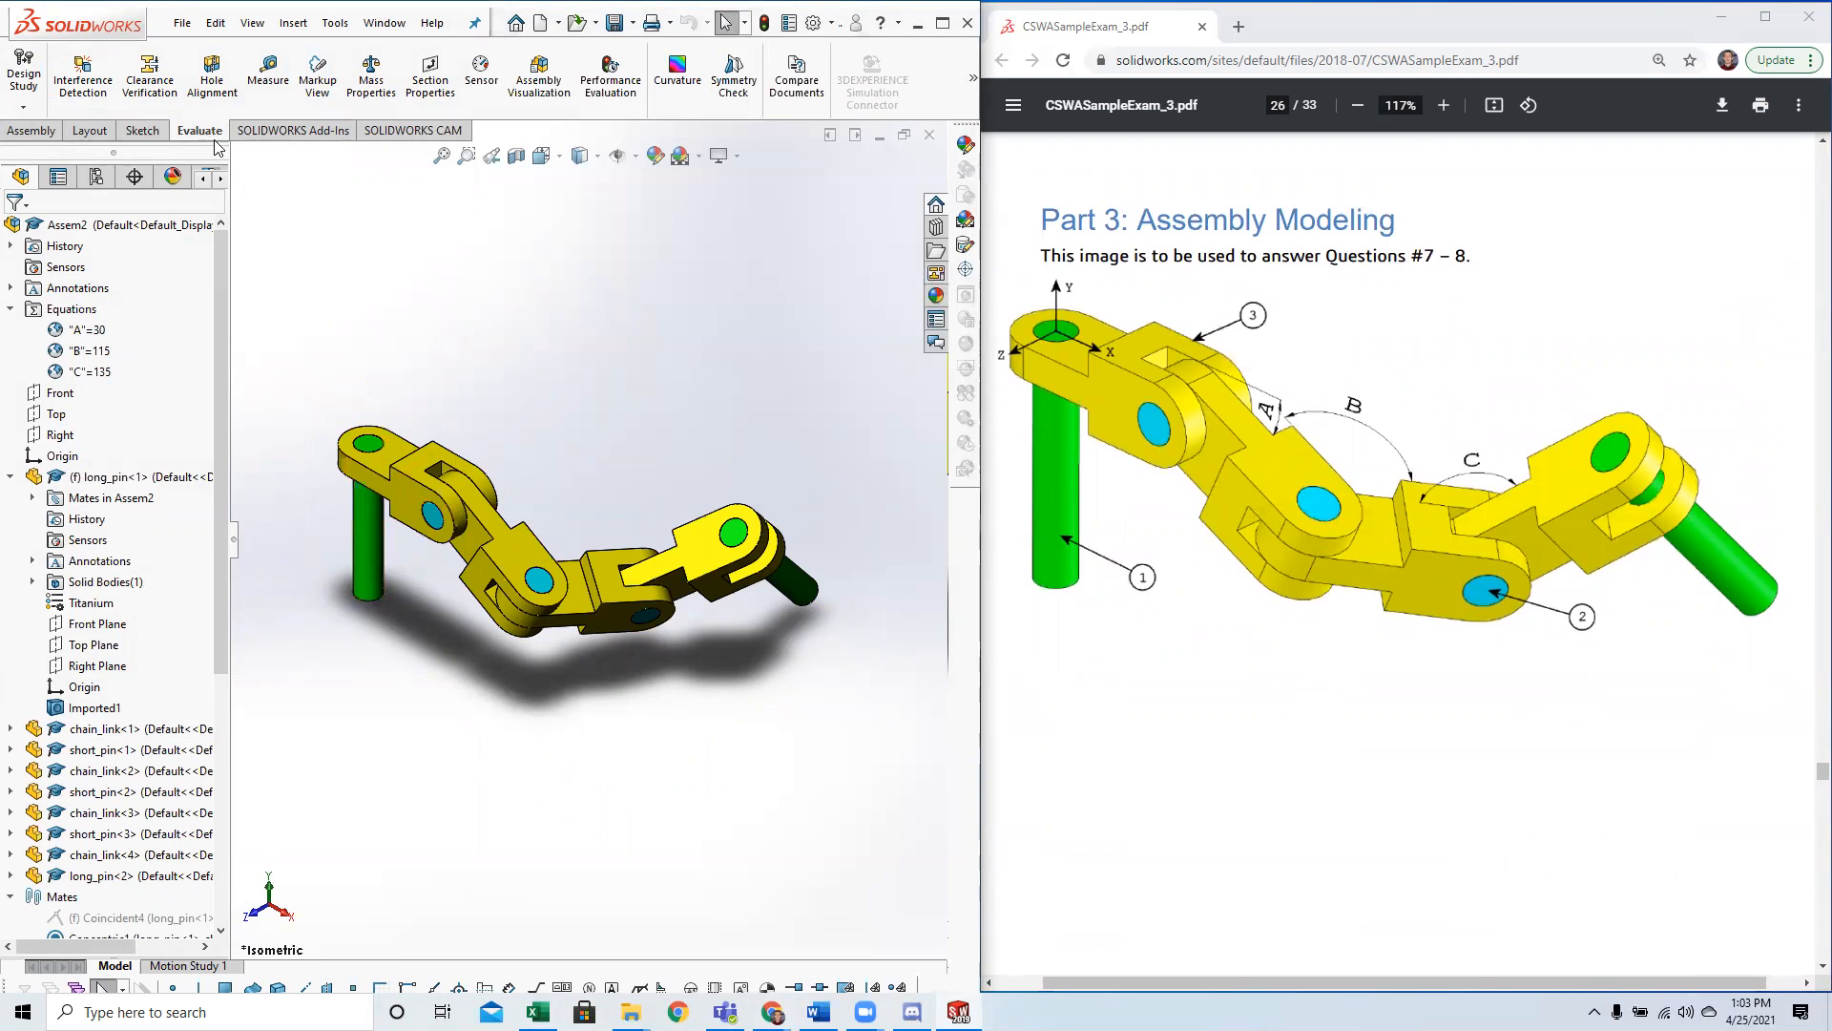
# Show the modified chain assembly in the isometric view, fitted to the window.
pyautogui.click(91, 130)
pyautogui.click(31, 132)
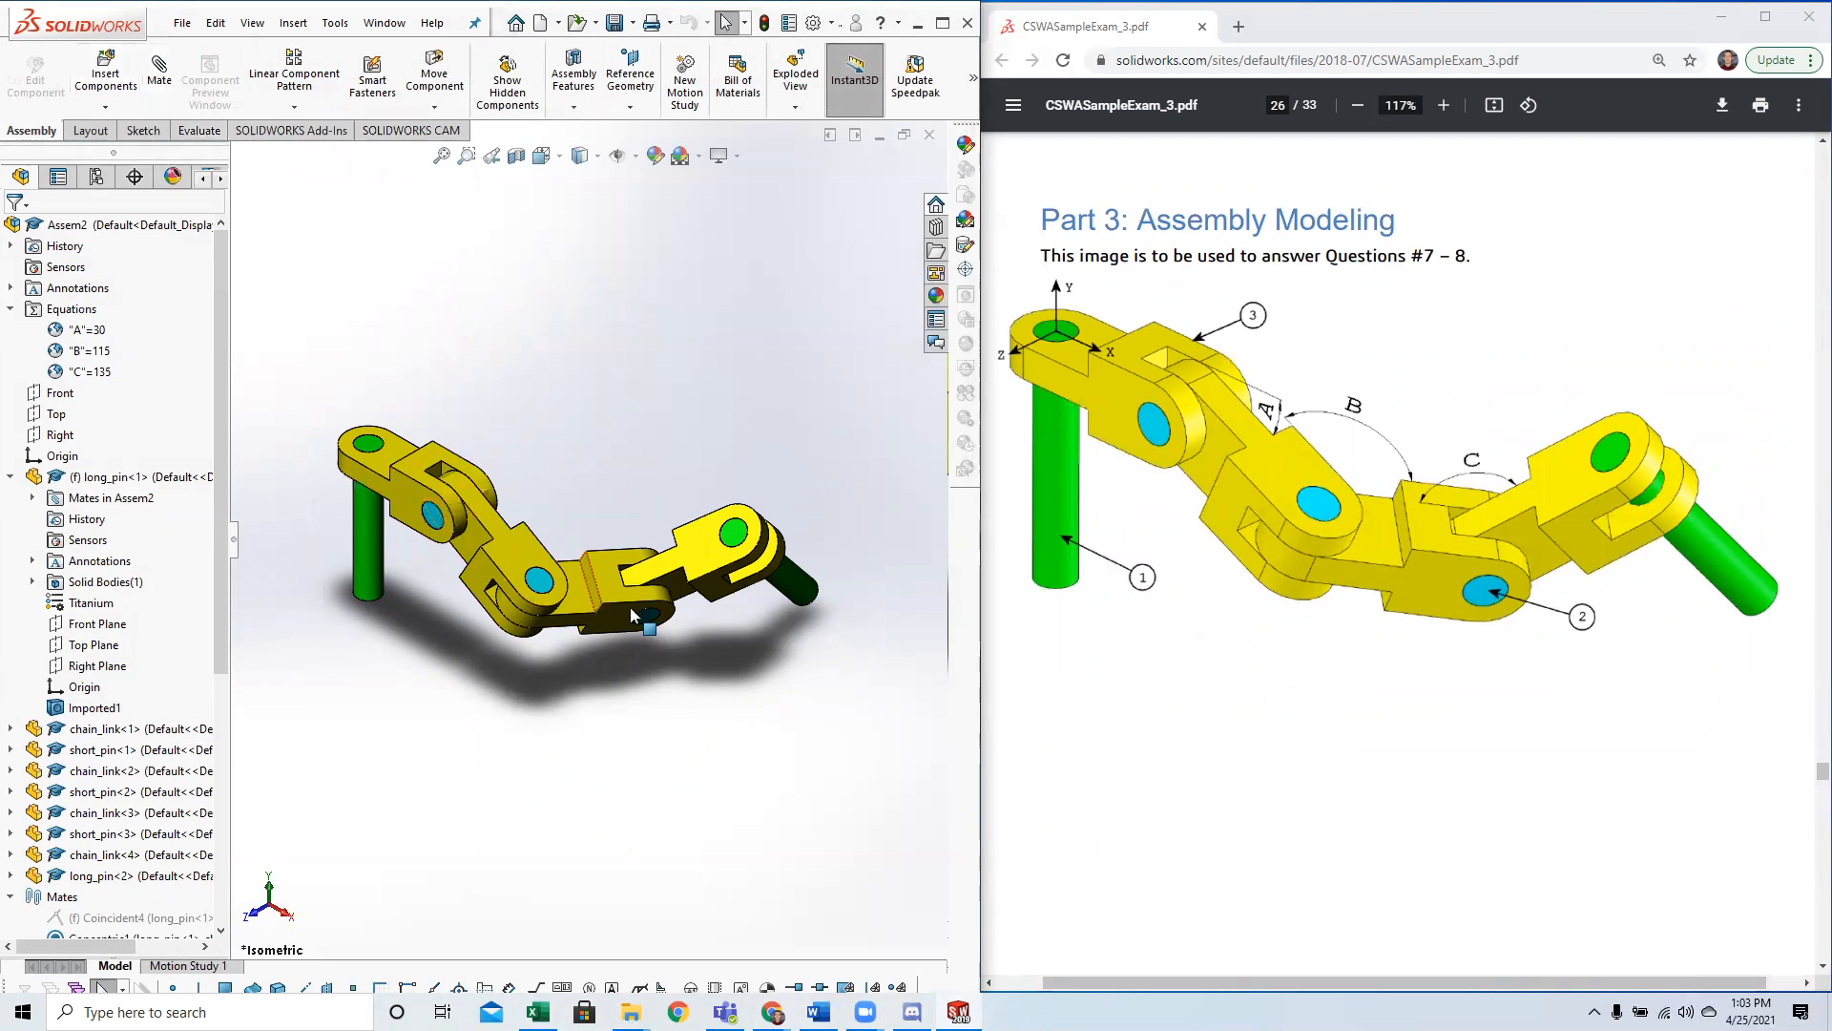
pyautogui.press('space')
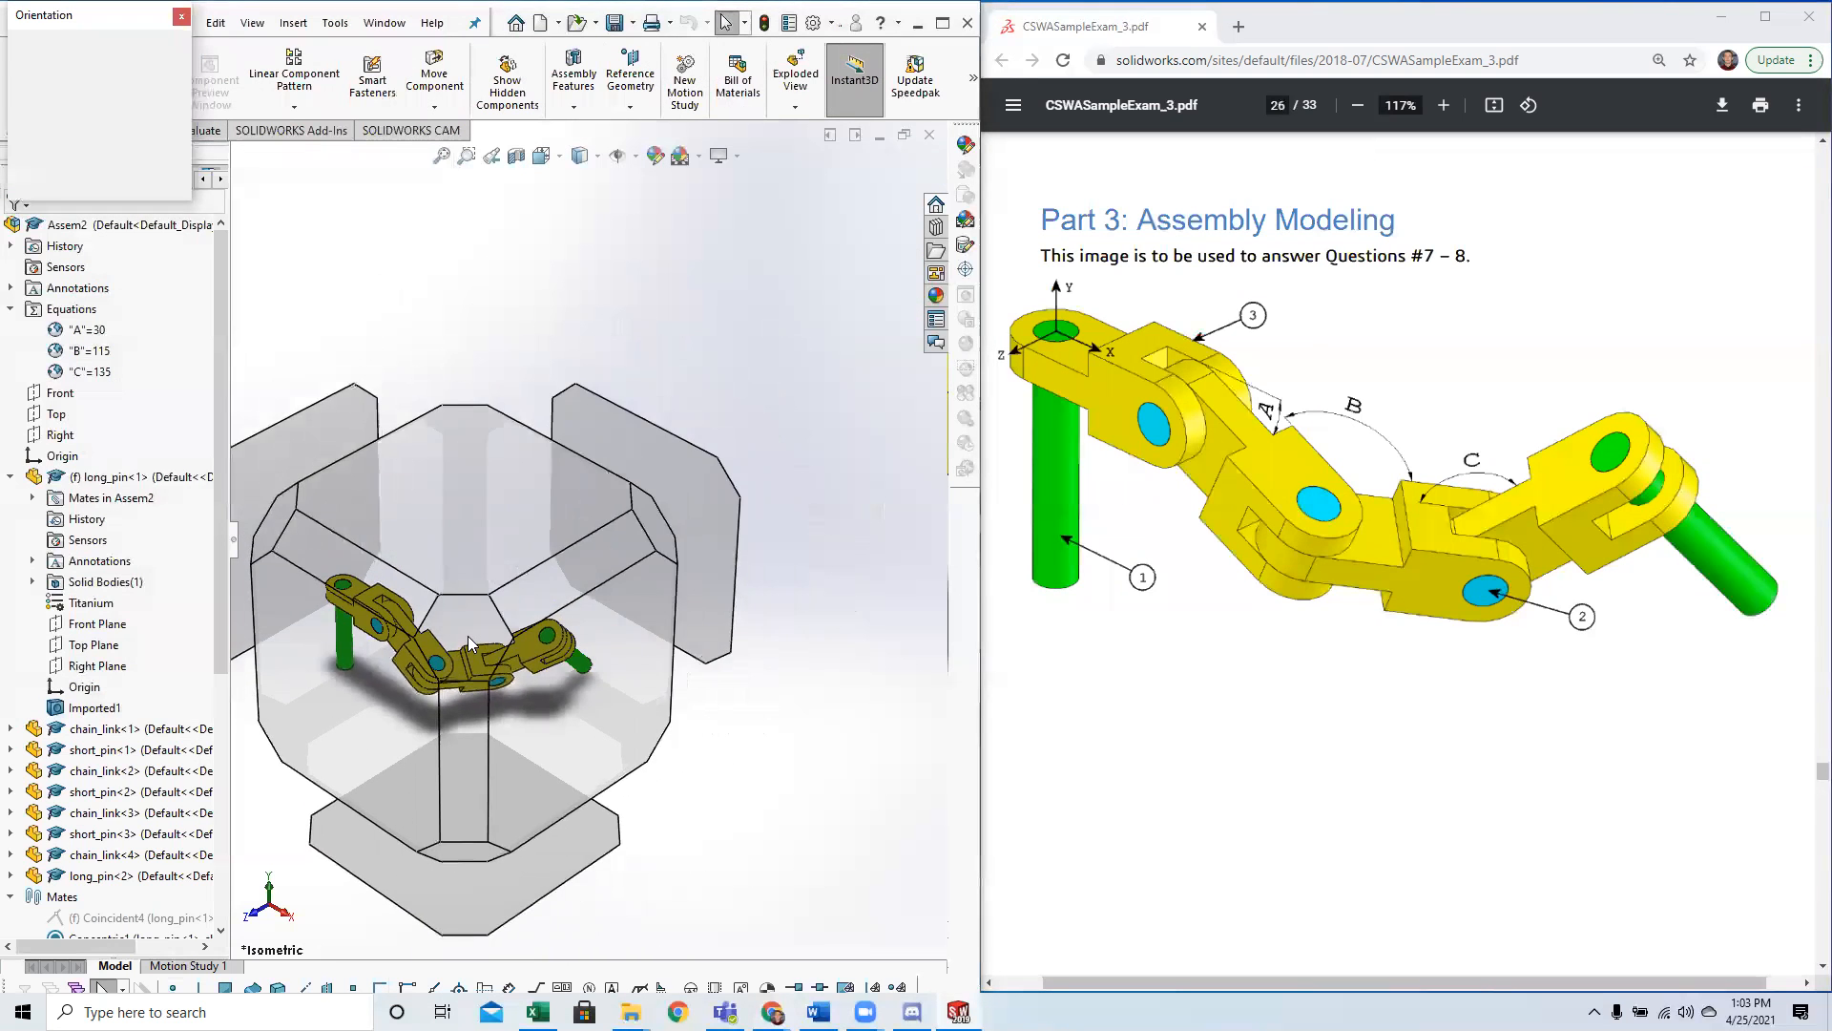
pyautogui.click(470, 636)
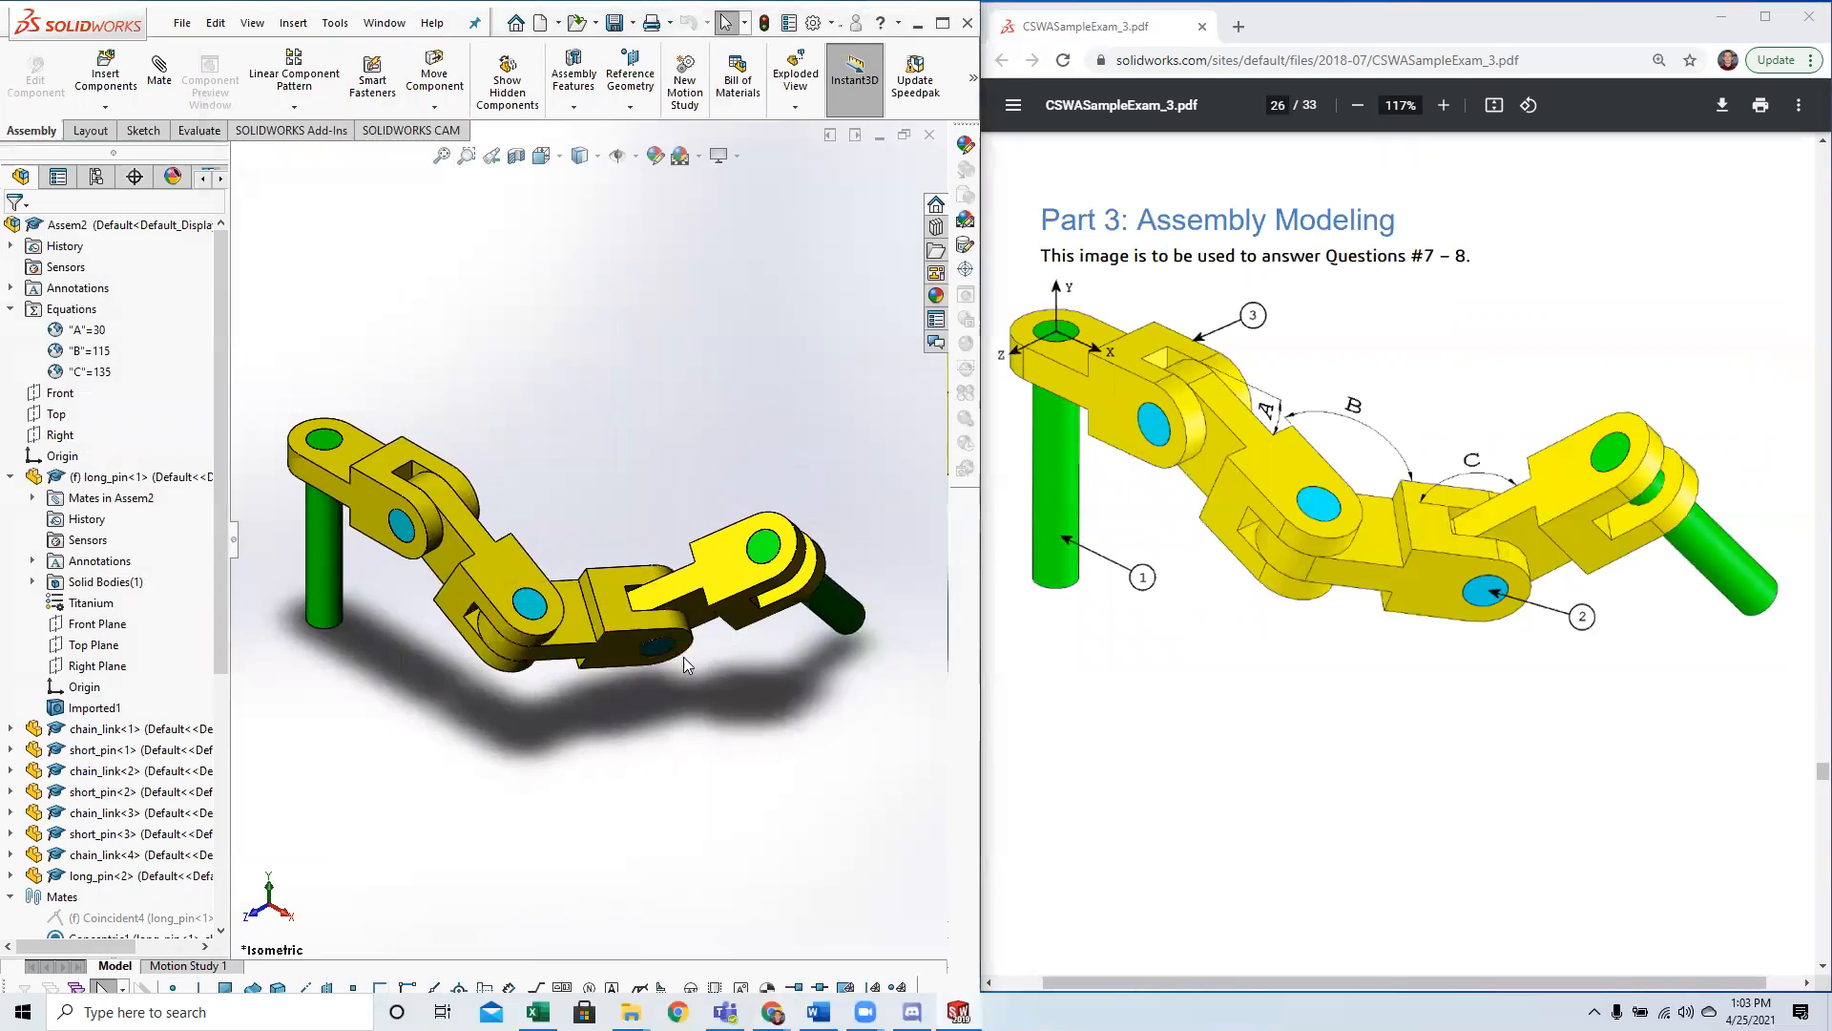
pyautogui.click(1176, 574)
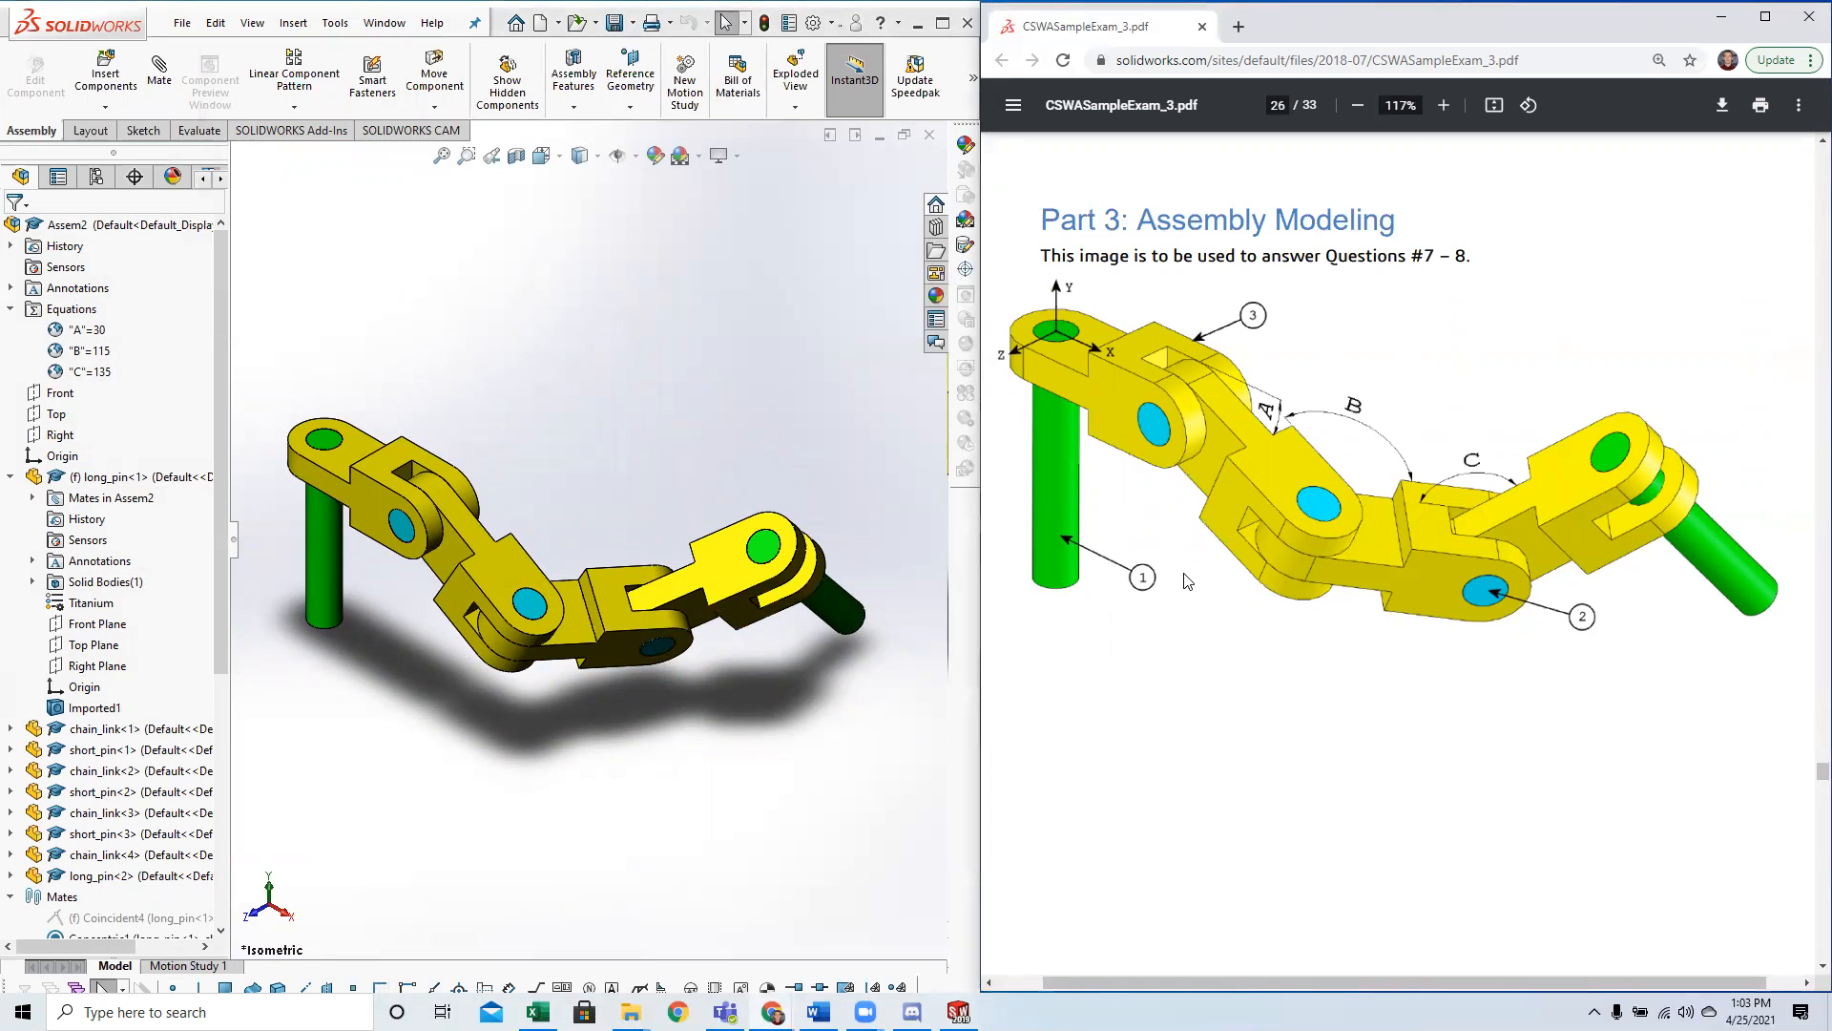
pyautogui.scroll(-6, 1189, 579)
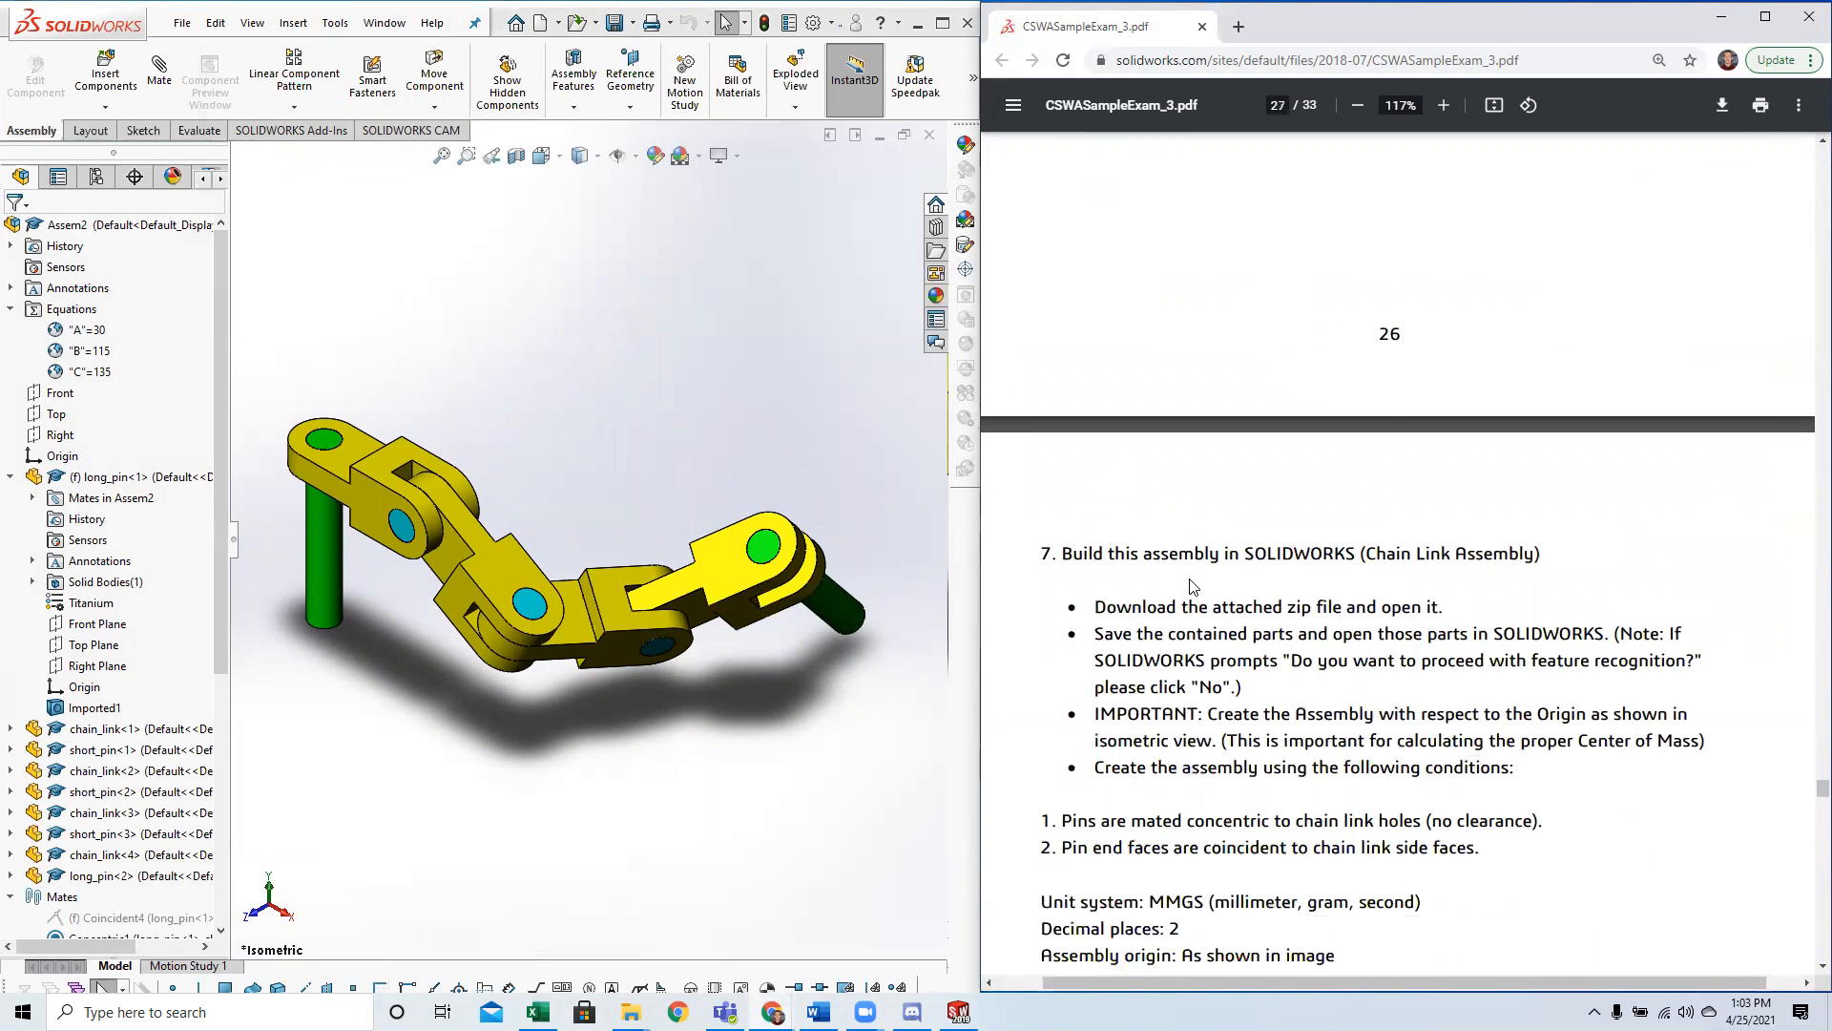
pyautogui.scroll(5, 1527, 525)
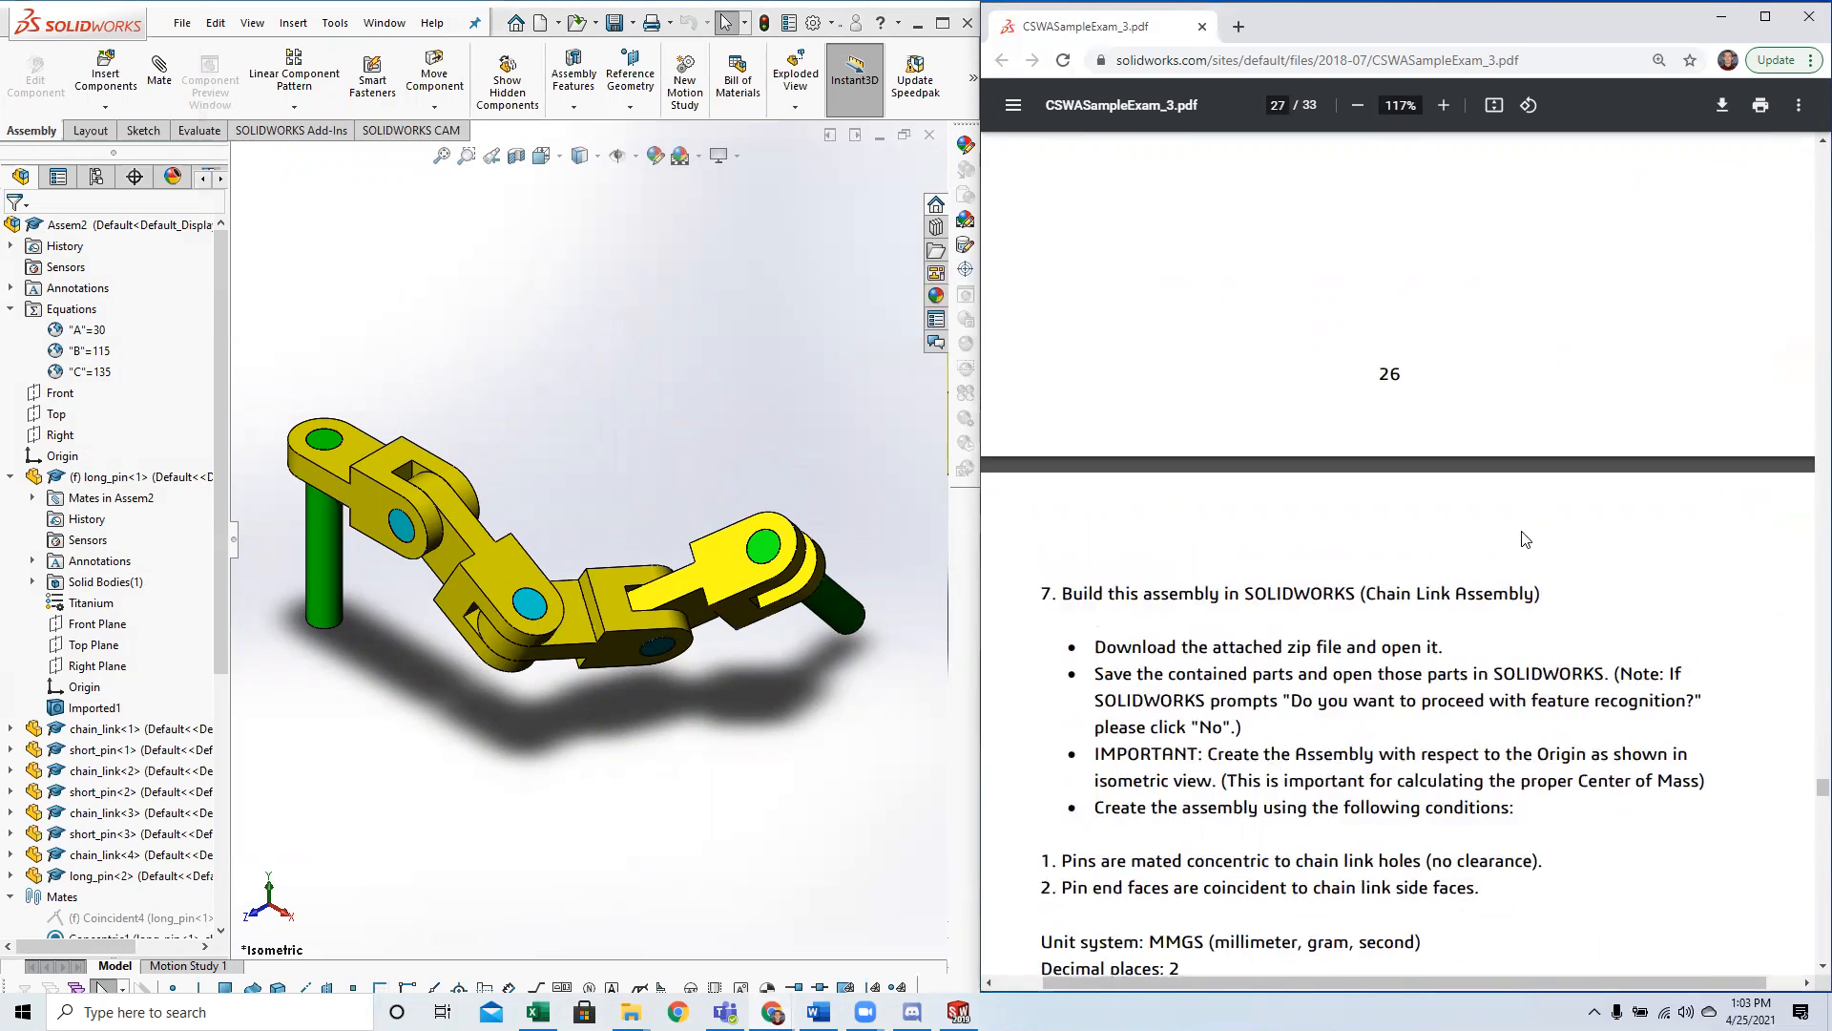
pyautogui.scroll(5, 1501, 575)
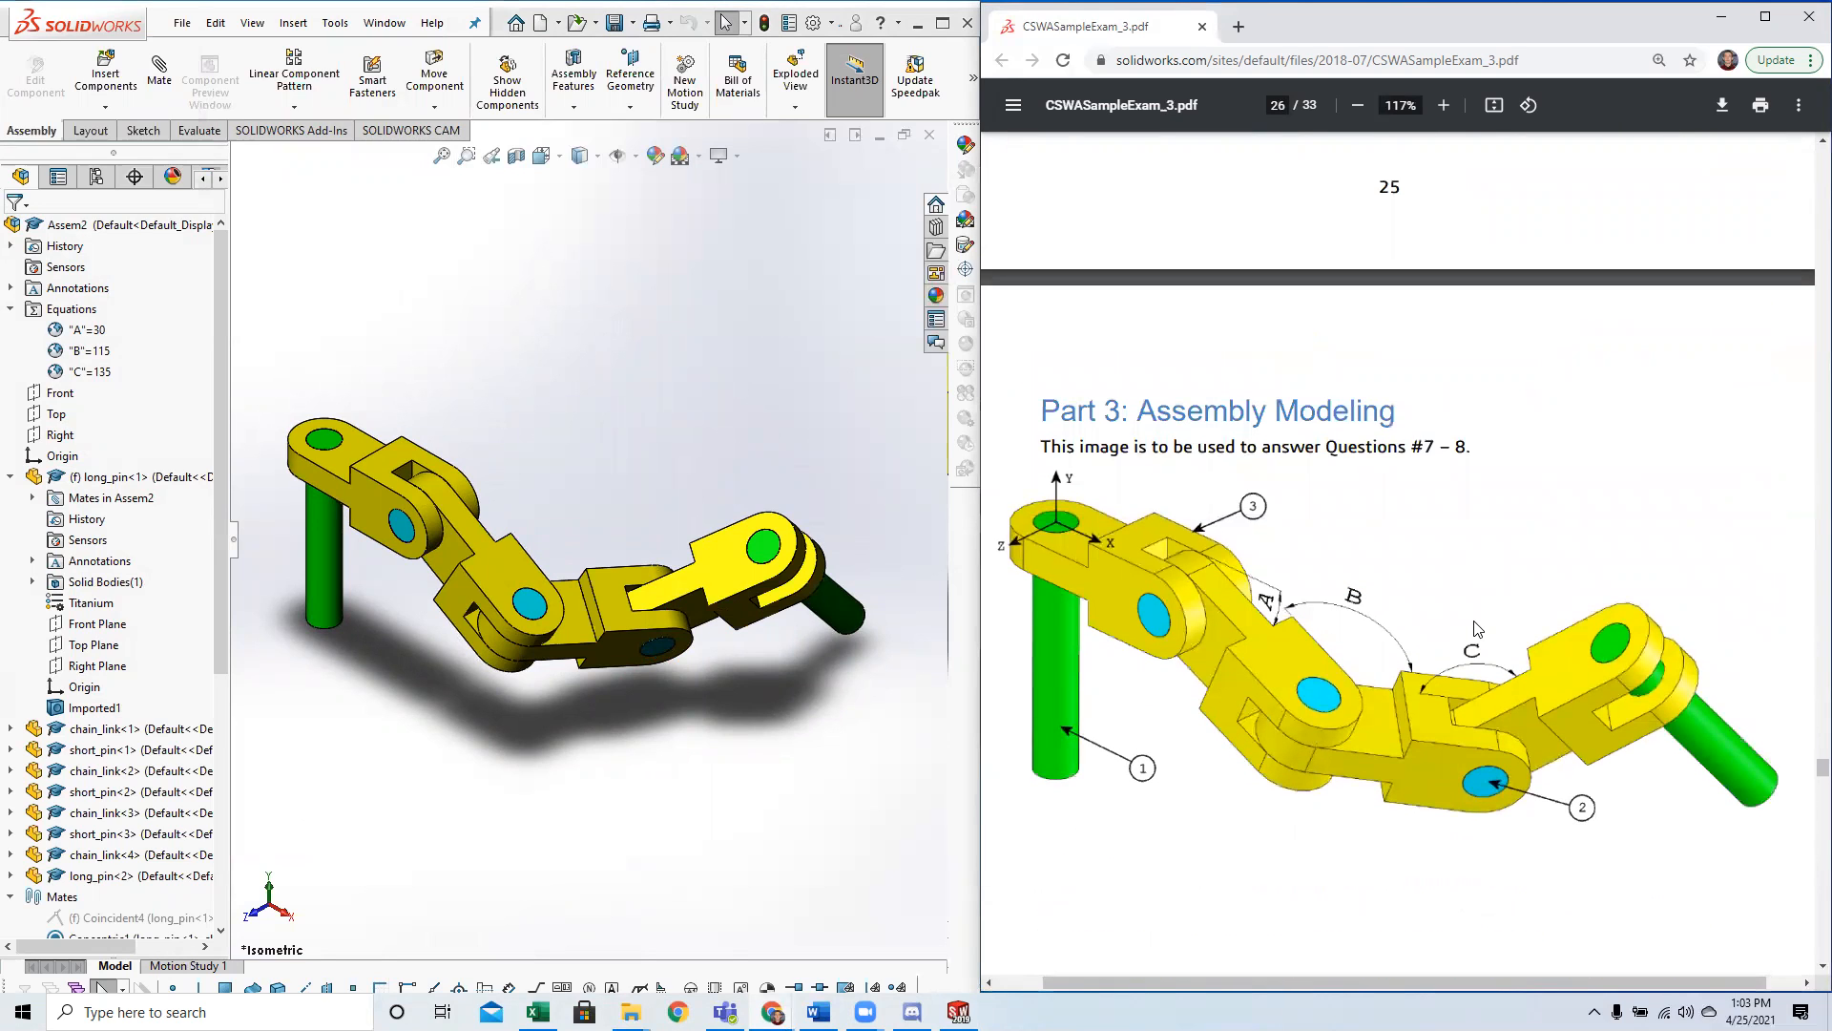
pyautogui.scroll(6, 1489, 638)
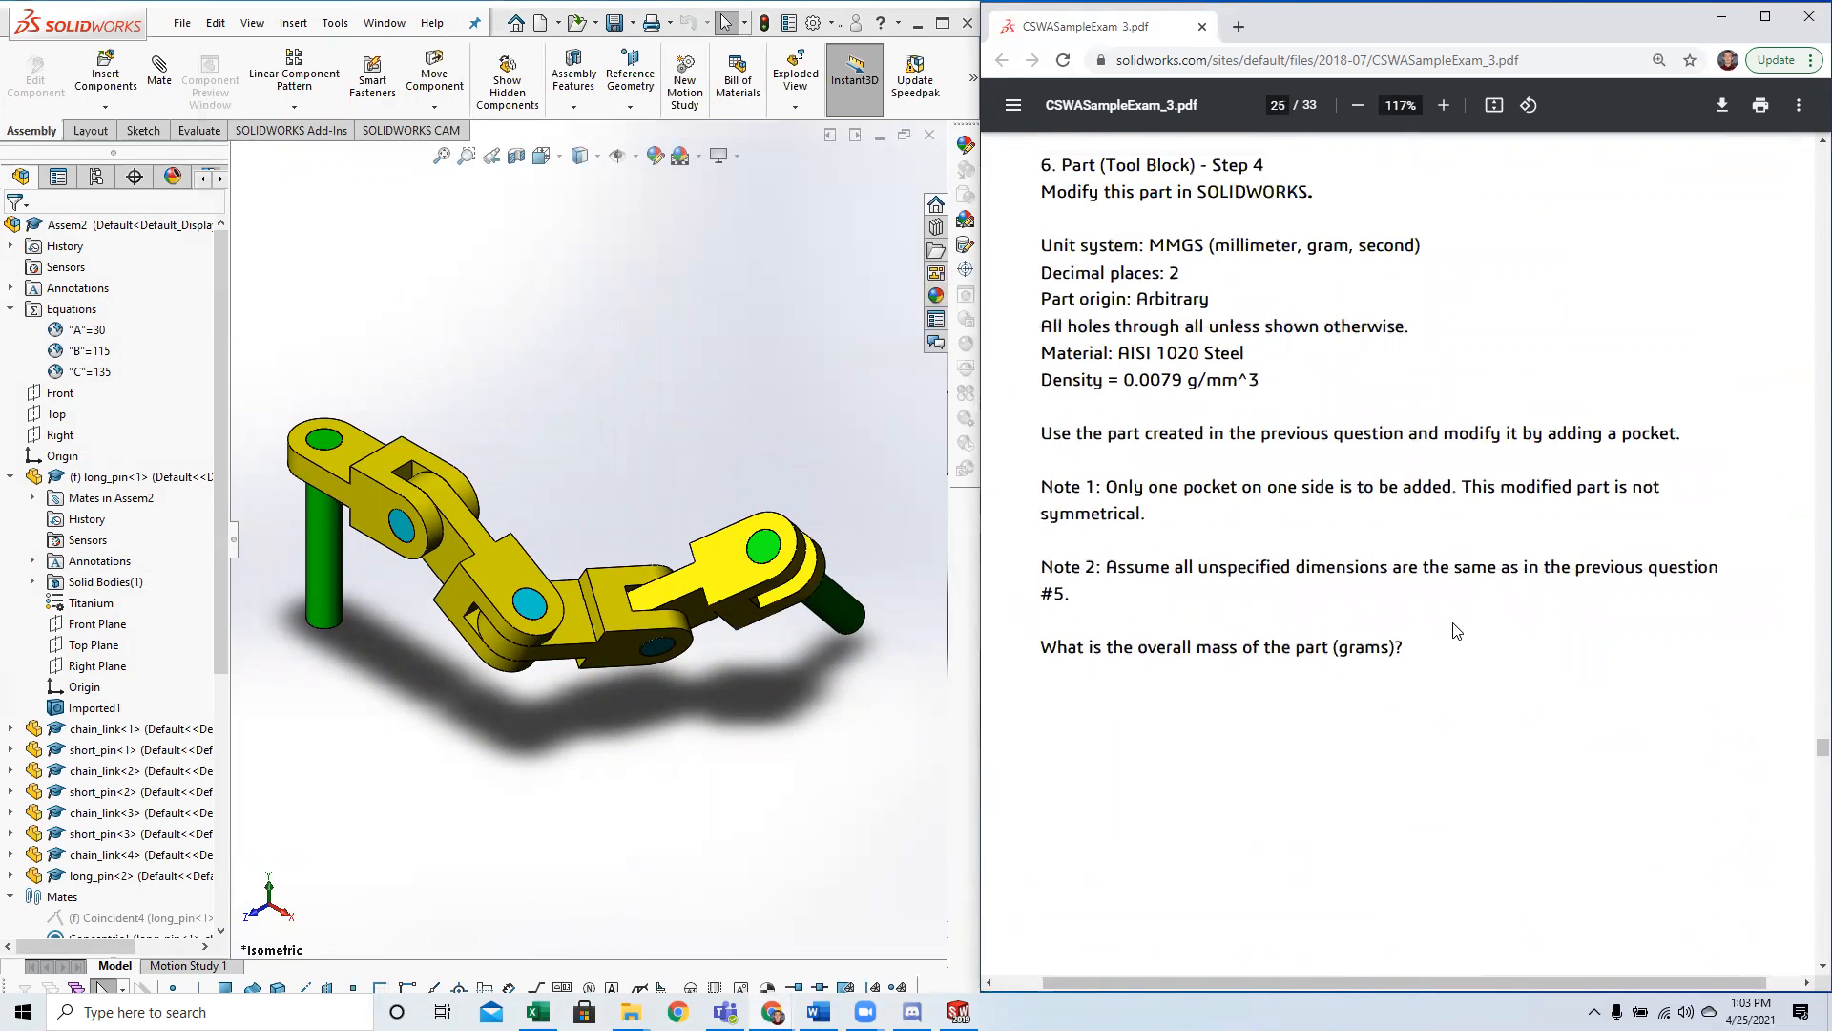
pyautogui.scroll(-10, 1460, 637)
pyautogui.scroll(-3, 1448, 632)
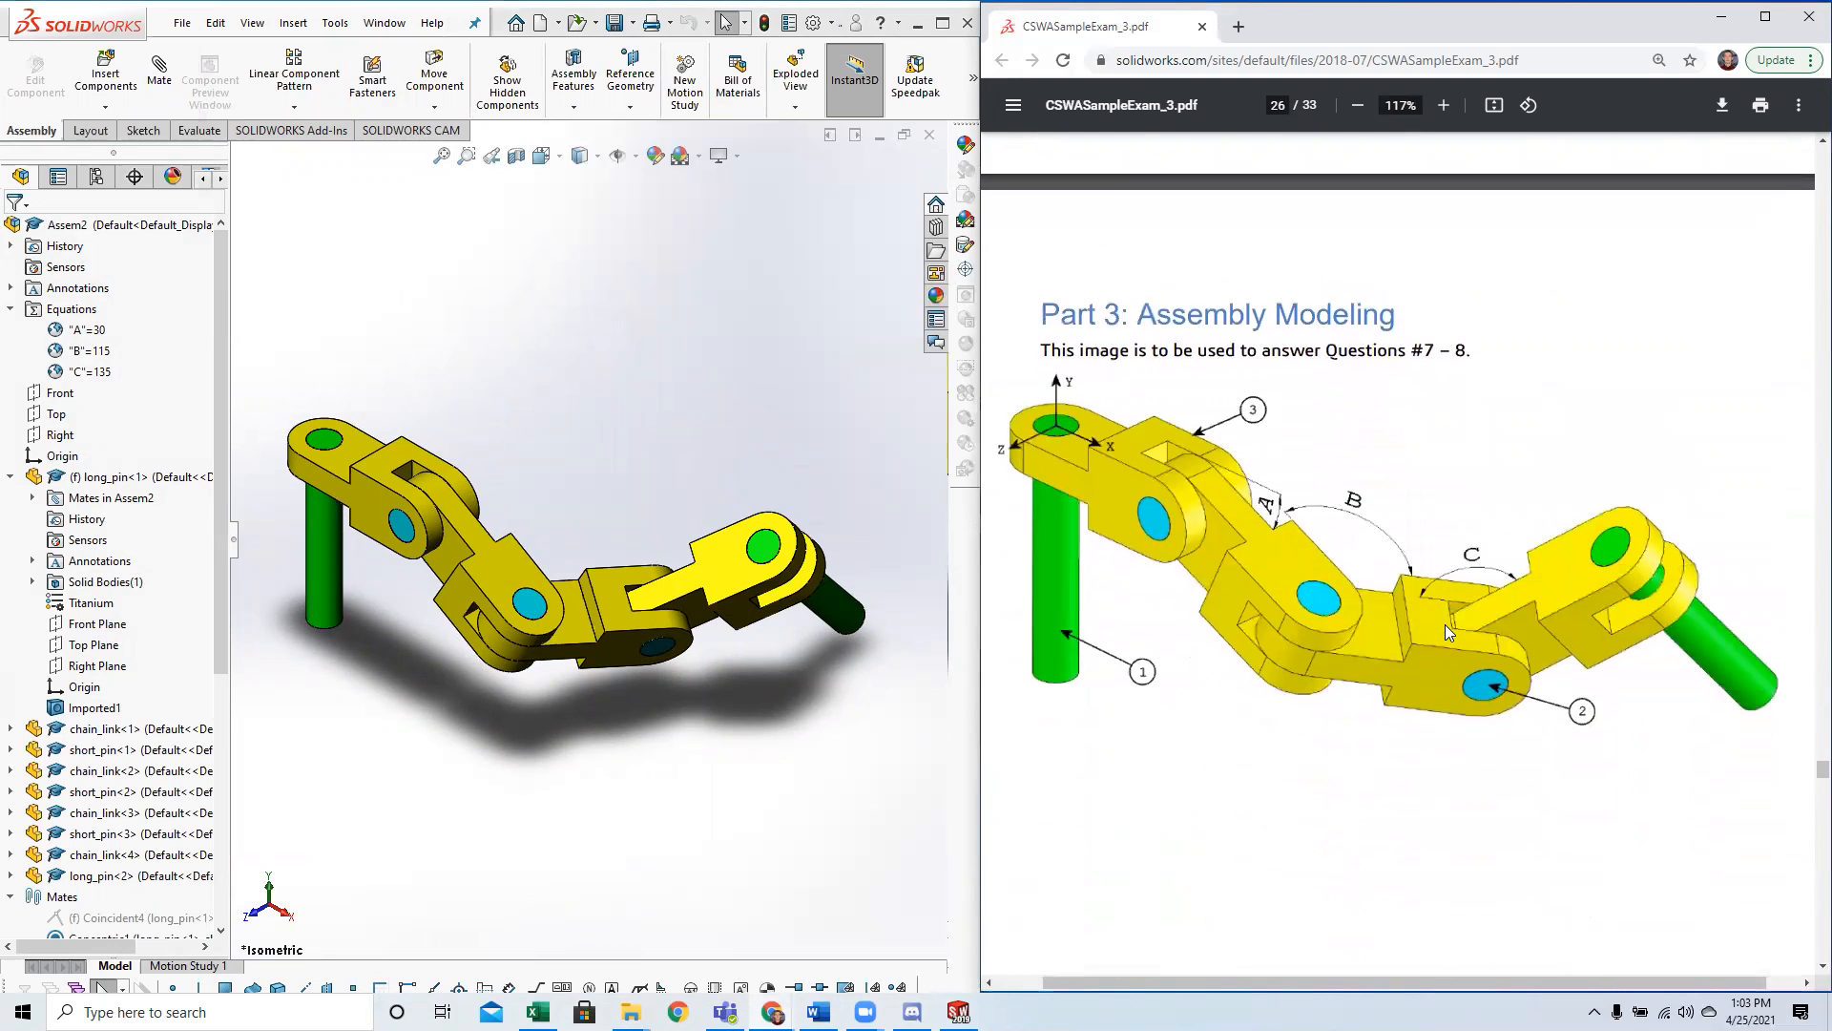
pyautogui.scroll(-6, 1447, 633)
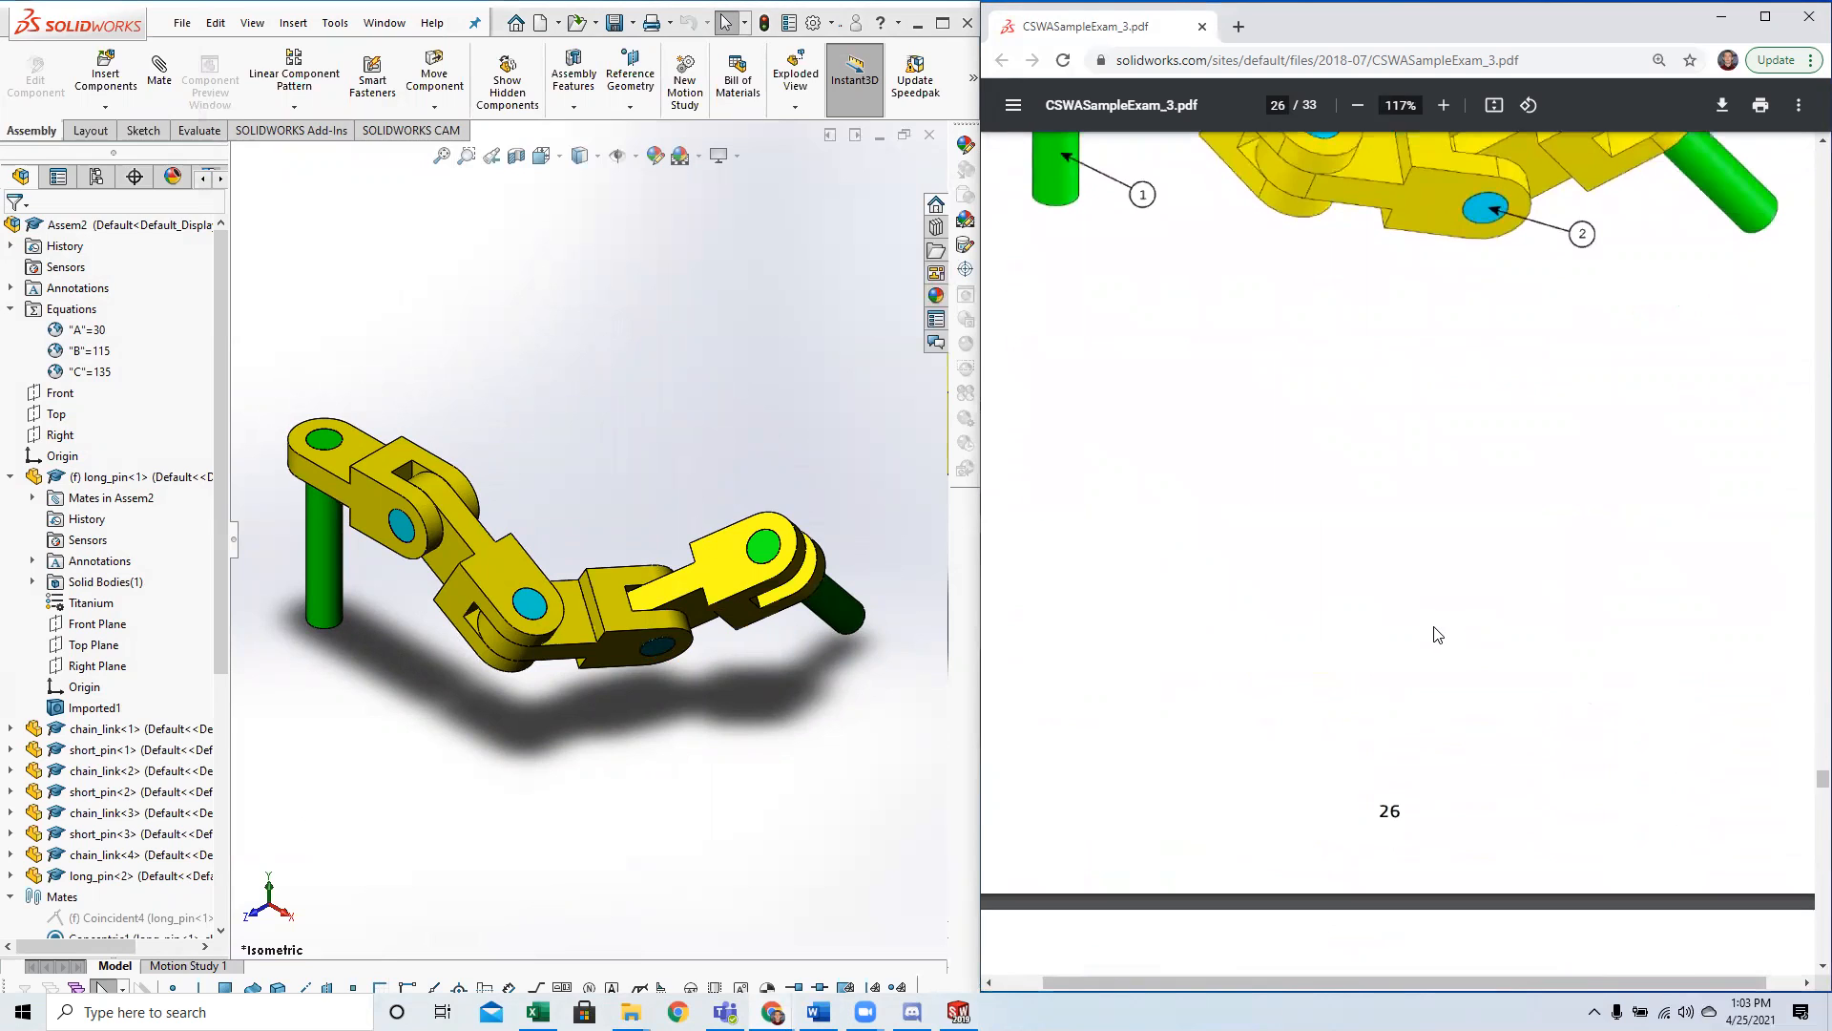
pyautogui.scroll(6, 1438, 635)
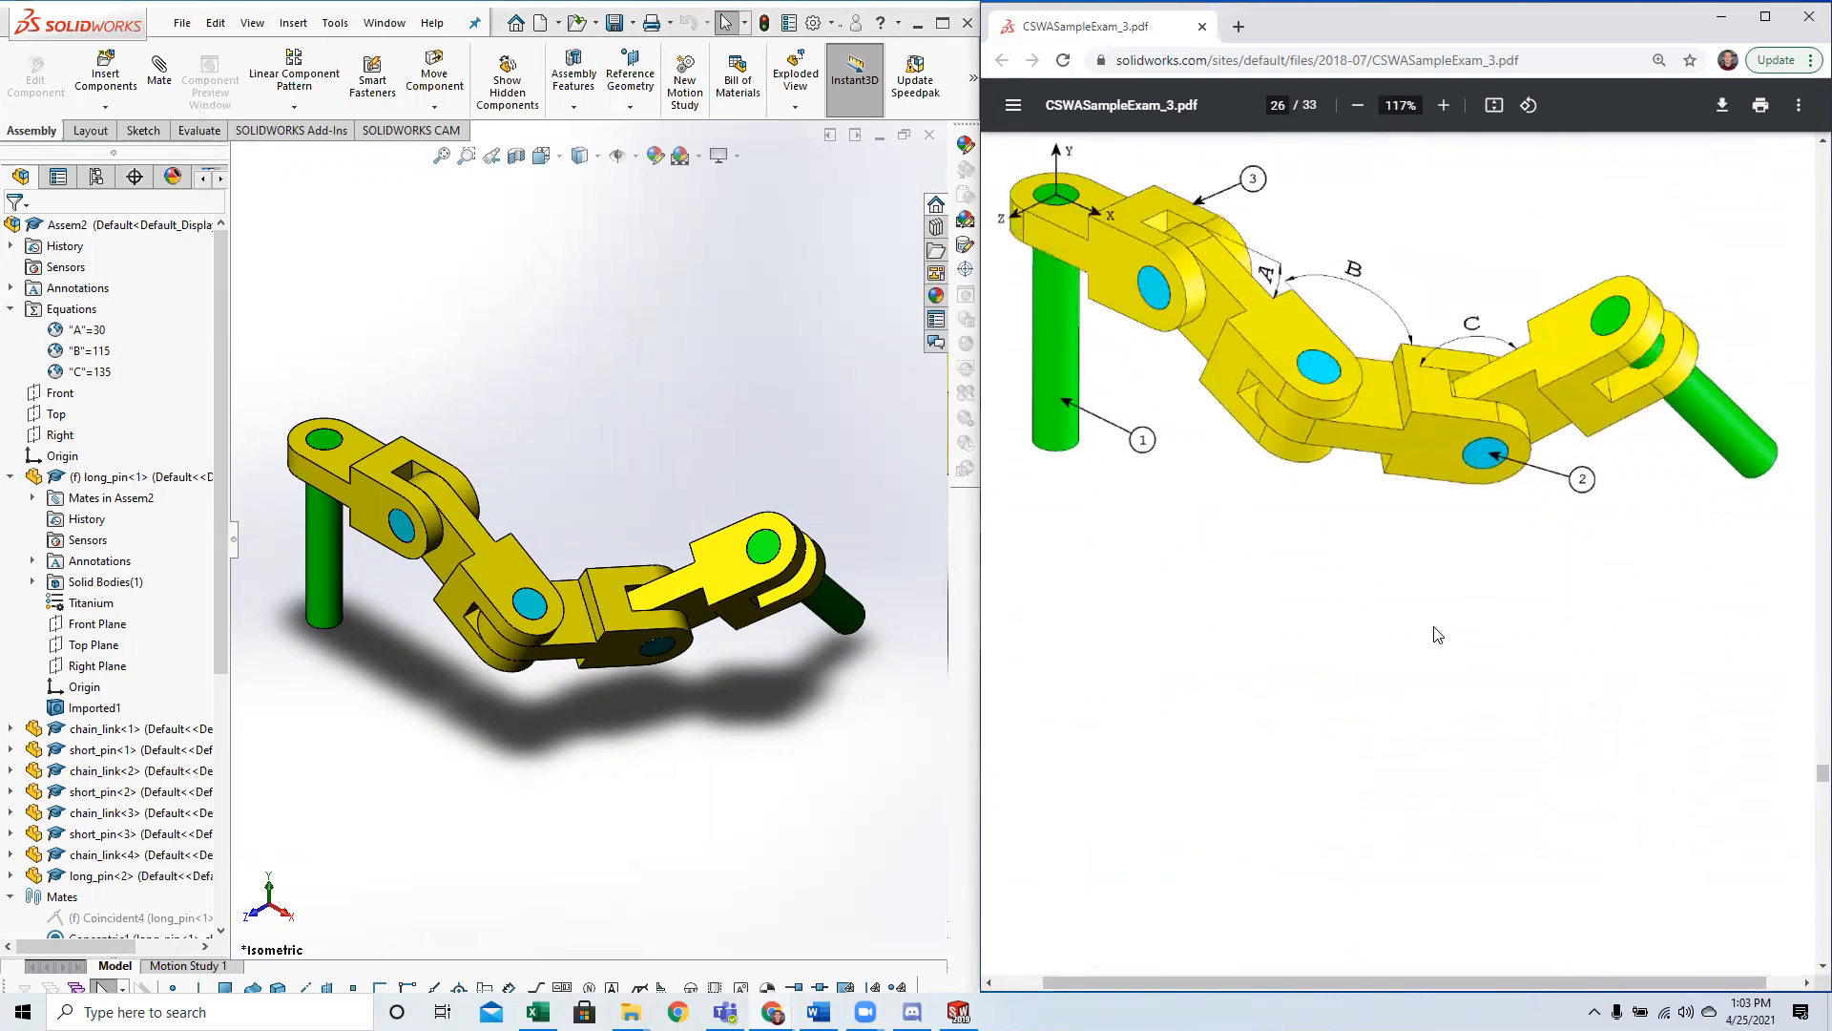
pyautogui.scroll(2, 1585, 668)
pyautogui.scroll(9, 1537, 676)
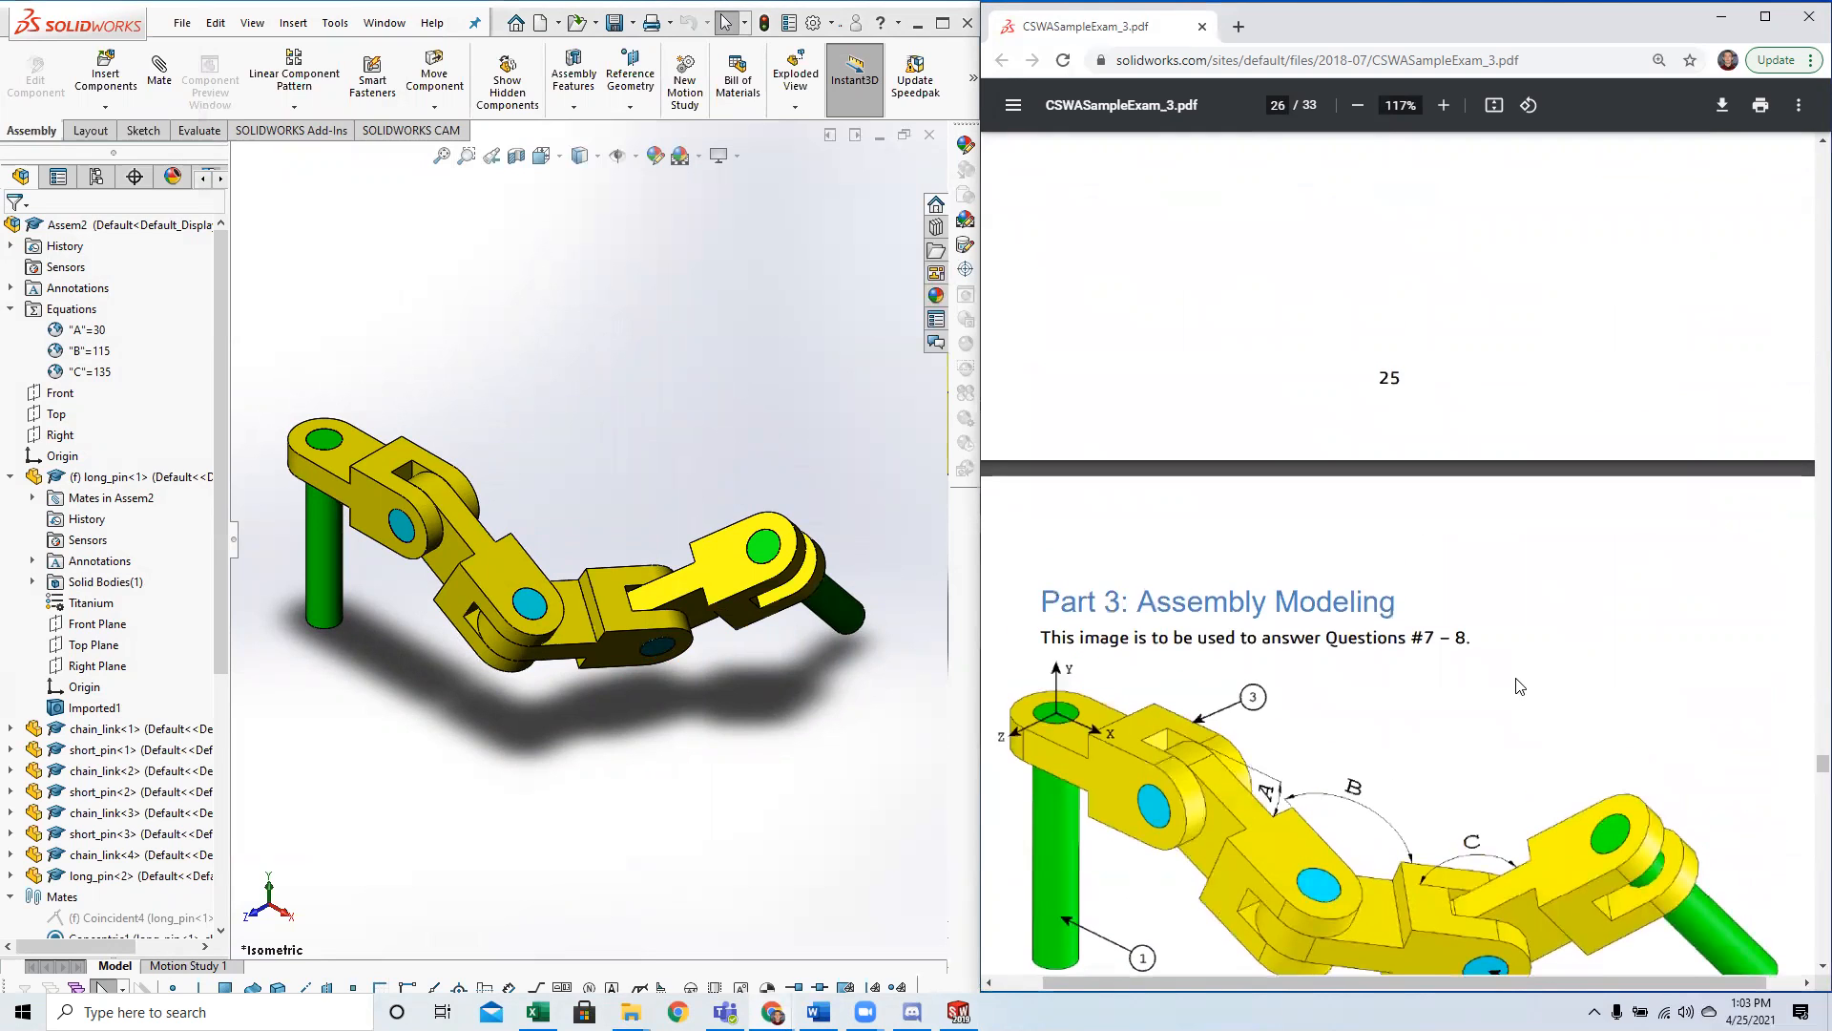
pyautogui.scroll(-10, 1515, 687)
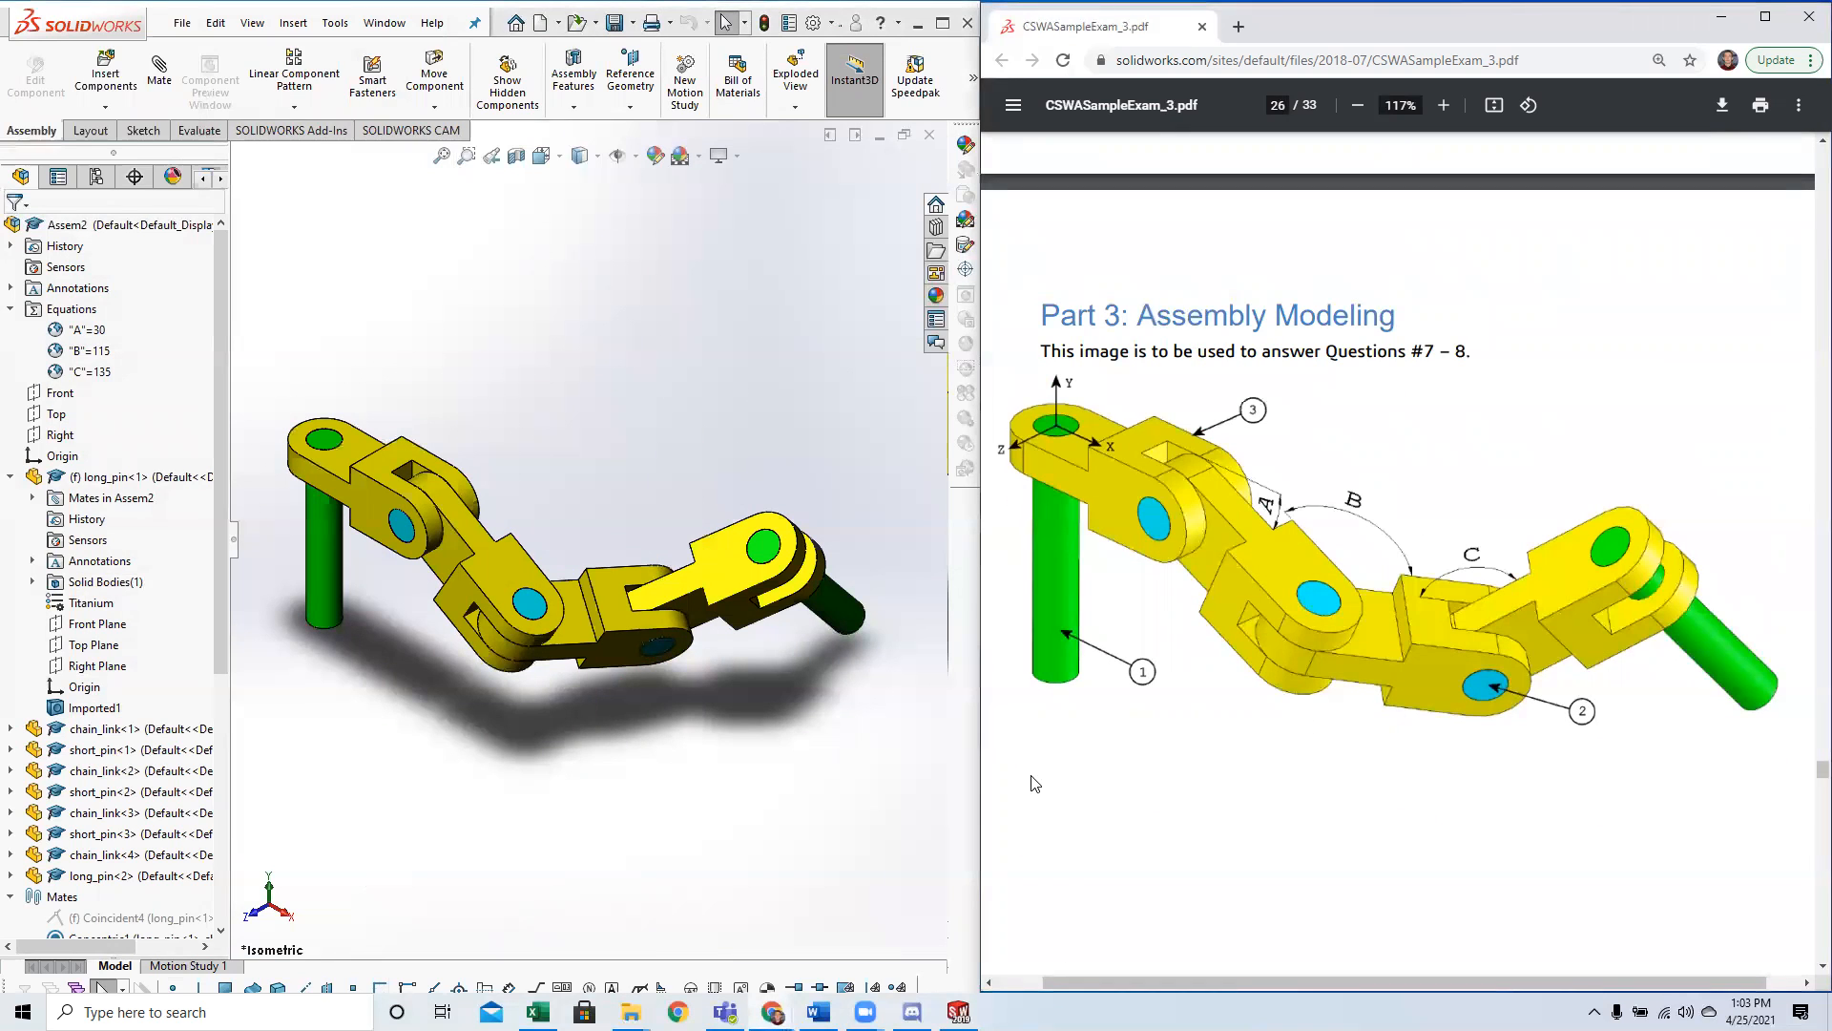